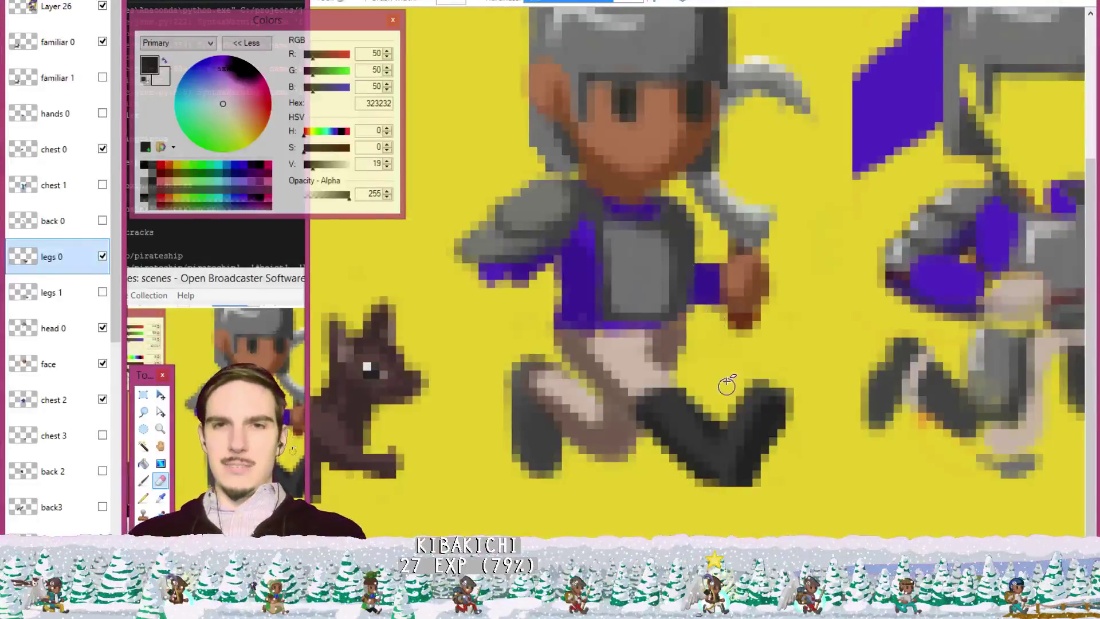
Sample the light beige trouser colour D2BEB1 and paint a trim band across the front boot's ankle on the legs 0 layer.
key("k")
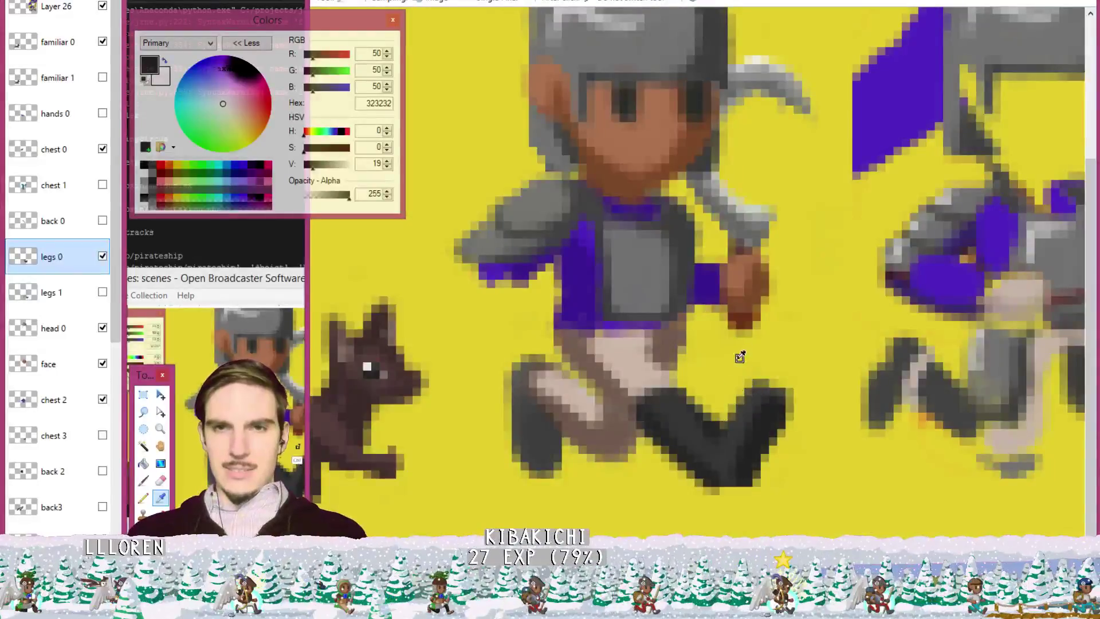
key("e")
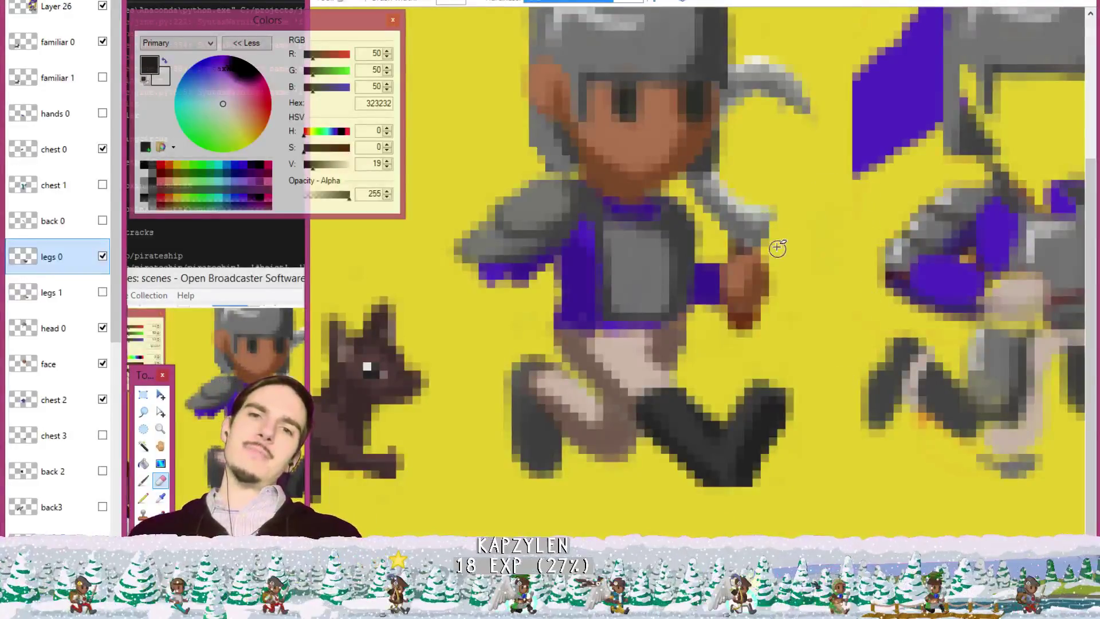
key("k")
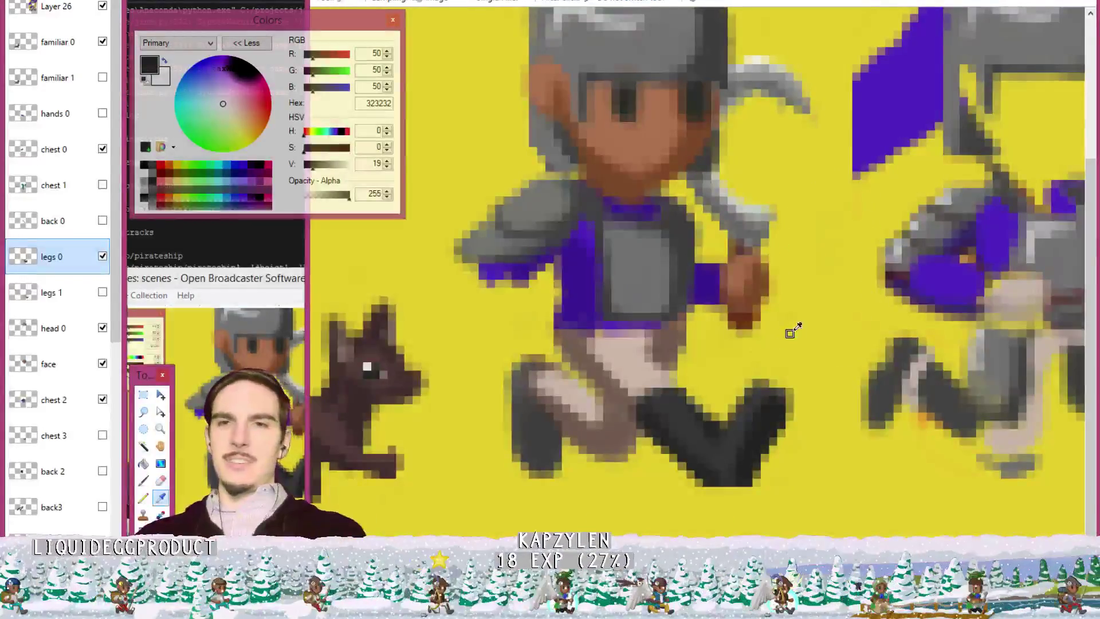
left_click(641, 364)
key("b")
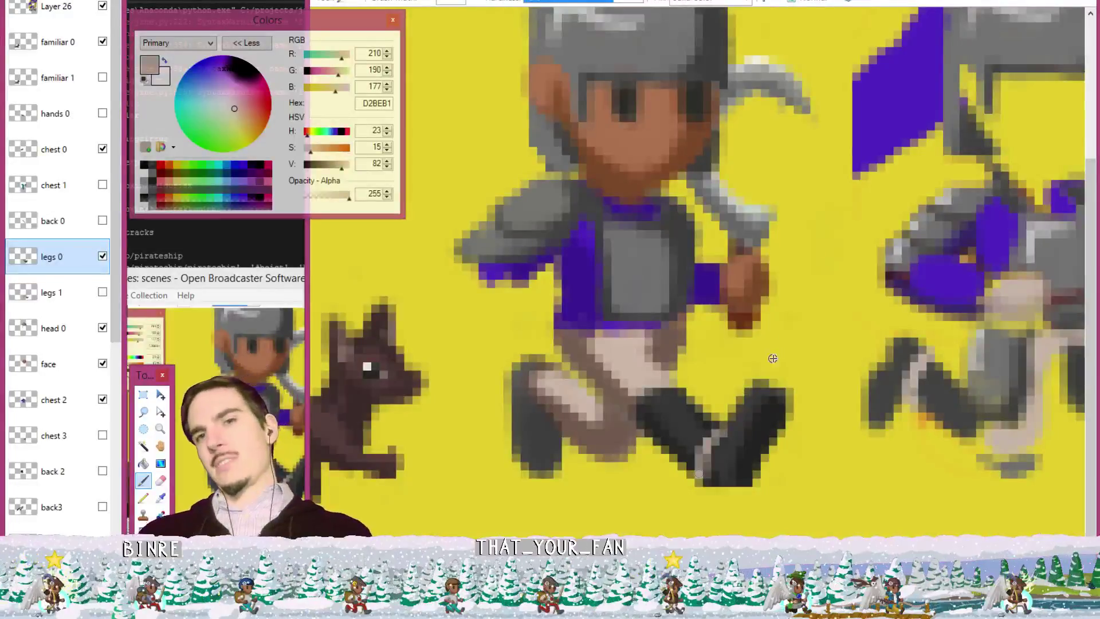
left_click(713, 431)
left_click_drag(704, 441, 689, 469)
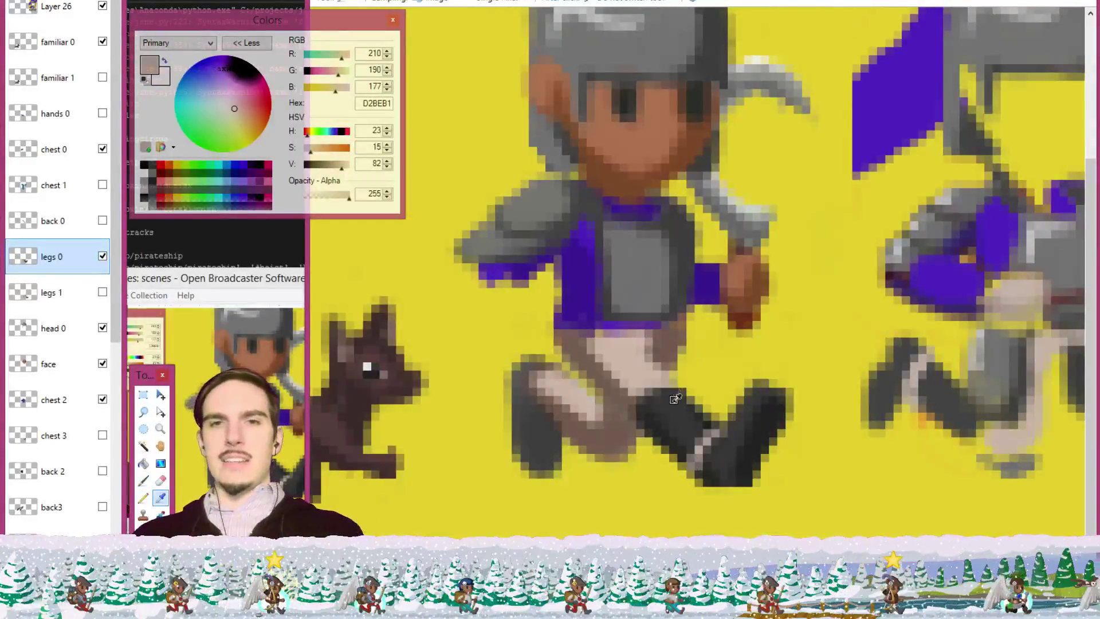
Paint a dark belt along the tunic's lower edge, using greys 454545, 323232 and 444444 sampled from the front boot.
left_click(595, 338, "ctrl")
left_click_drag(596, 338, 640, 333)
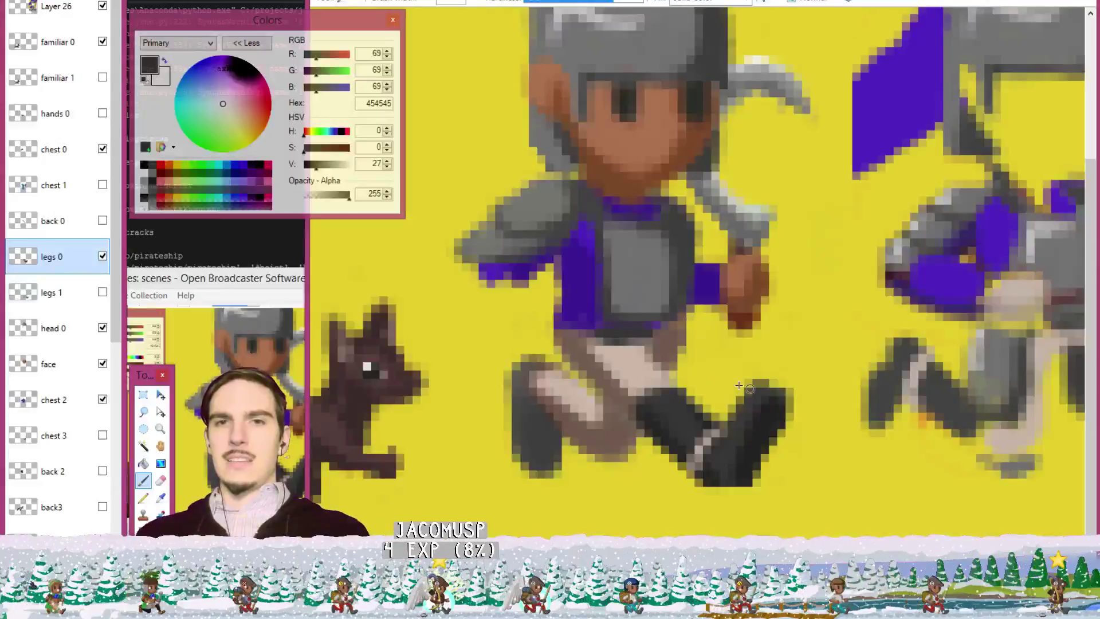
left_click(764, 409, "ctrl")
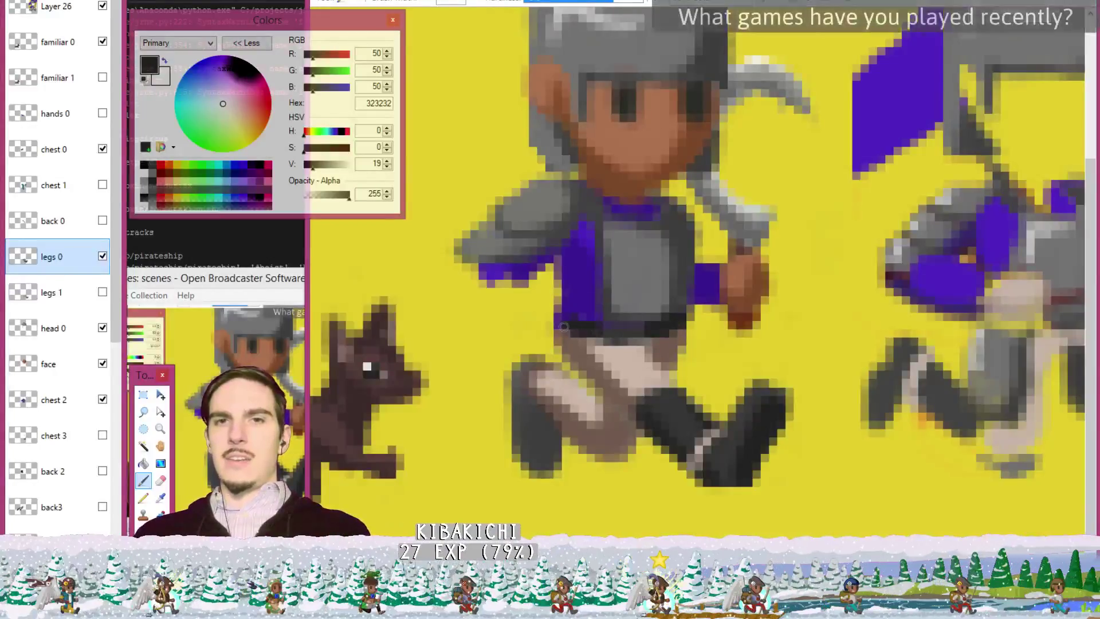
key("k")
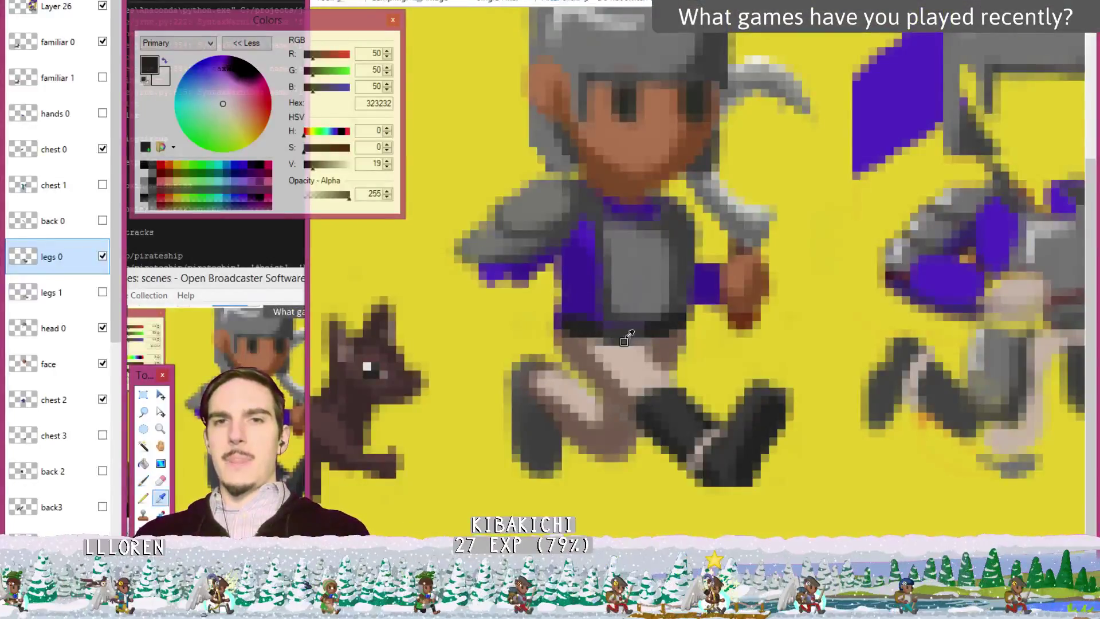
left_click(723, 440)
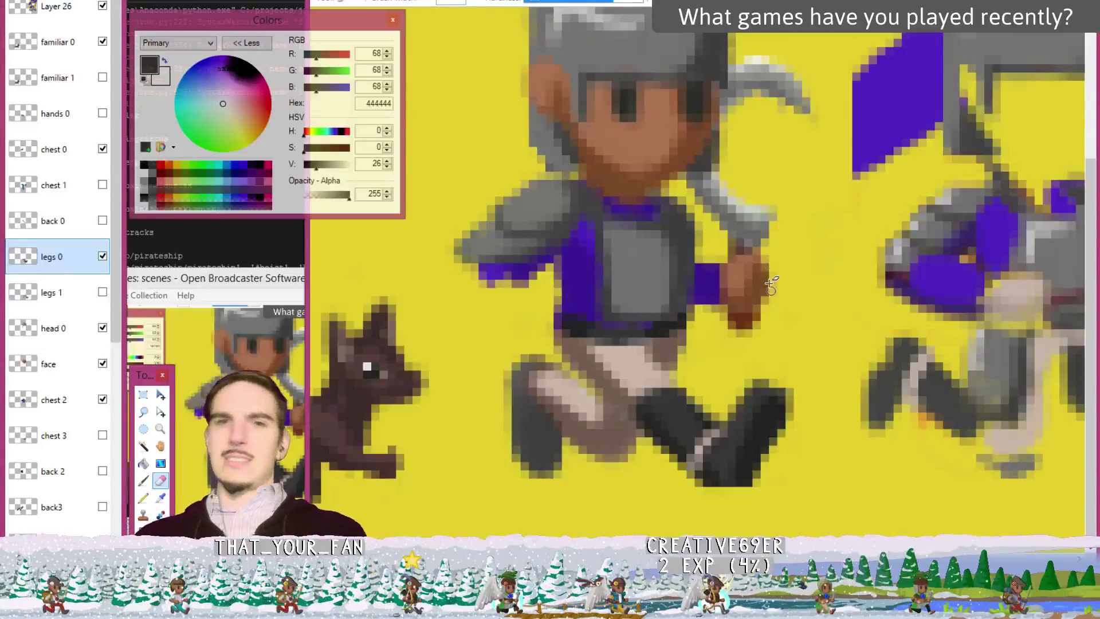
left_click(768, 420)
key("b")
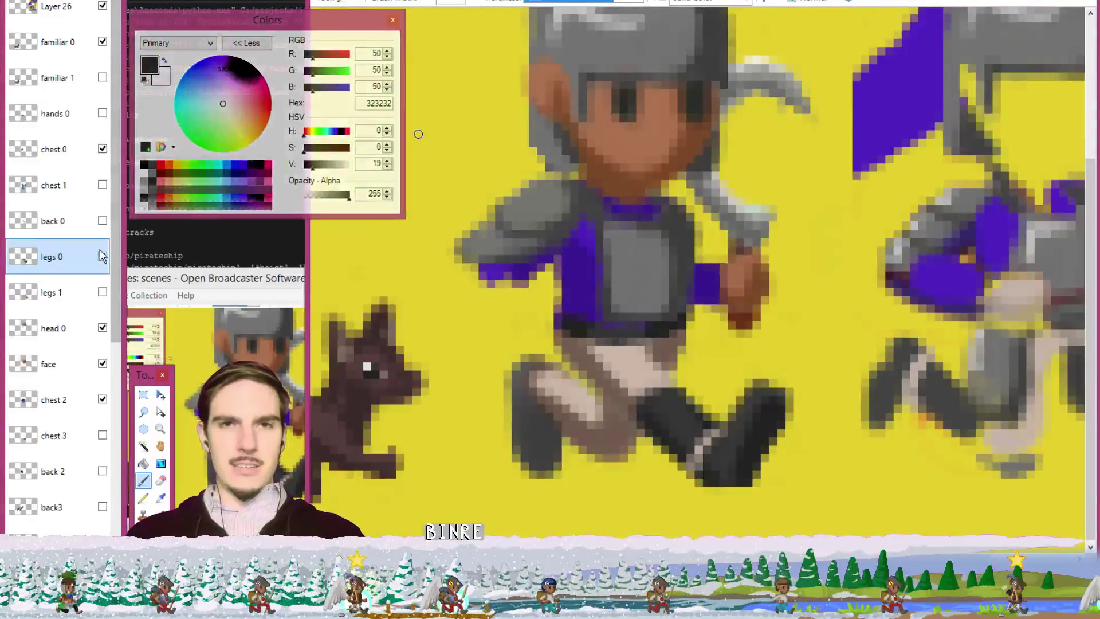
On the legs 2 layer, lasso the rear boot, darken it with a Brightness / Contrast adjustment, and deselect.
scroll(74, 324, "down", 5)
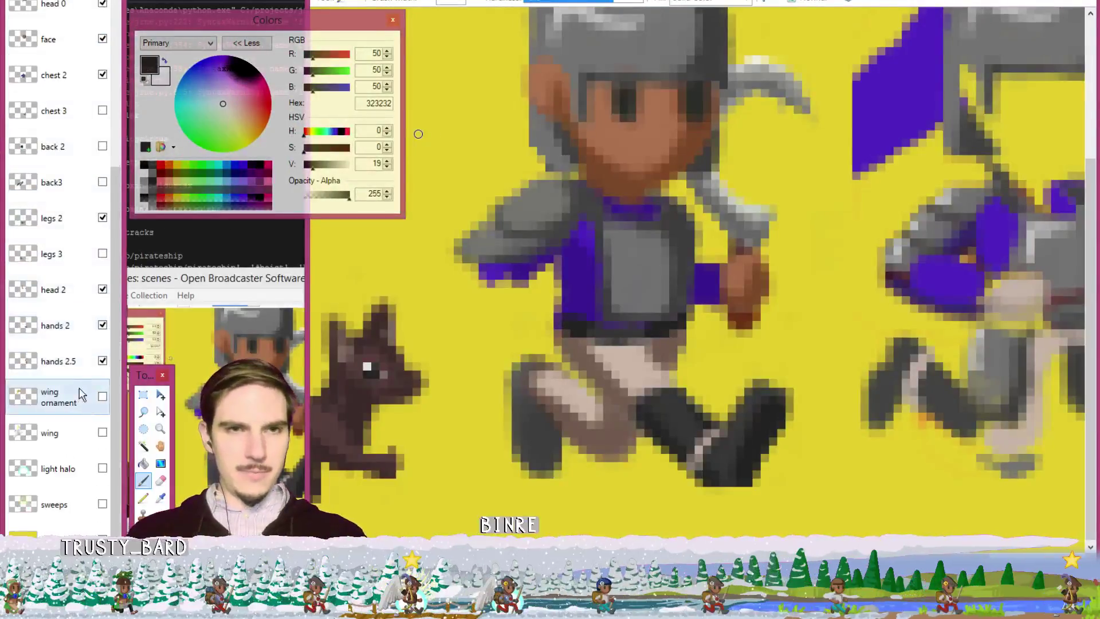
left_click(70, 223)
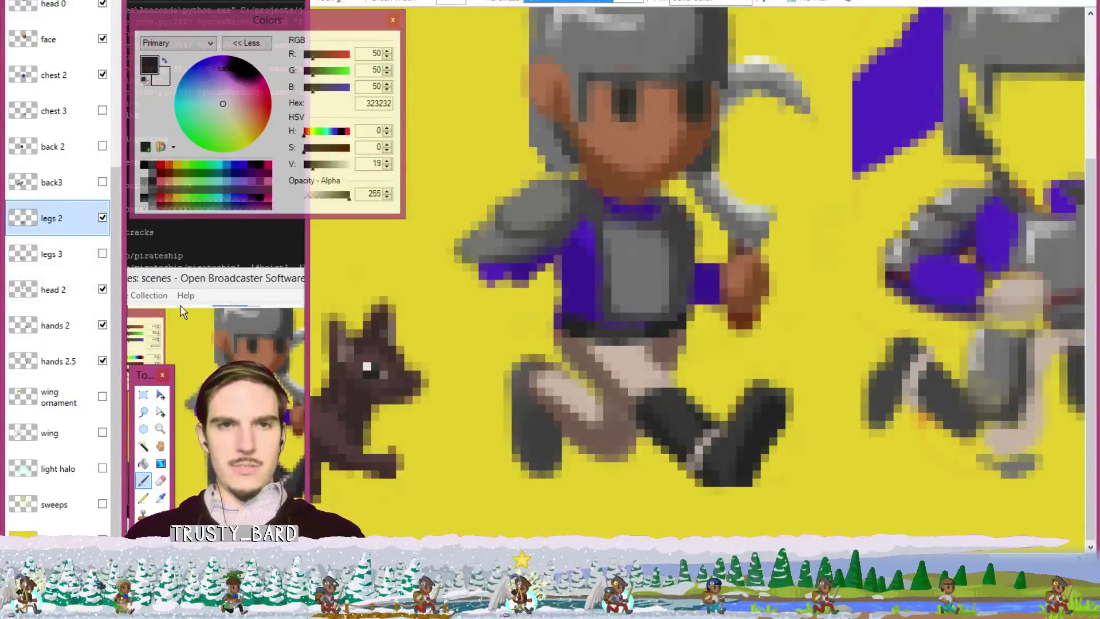
left_click(143, 411)
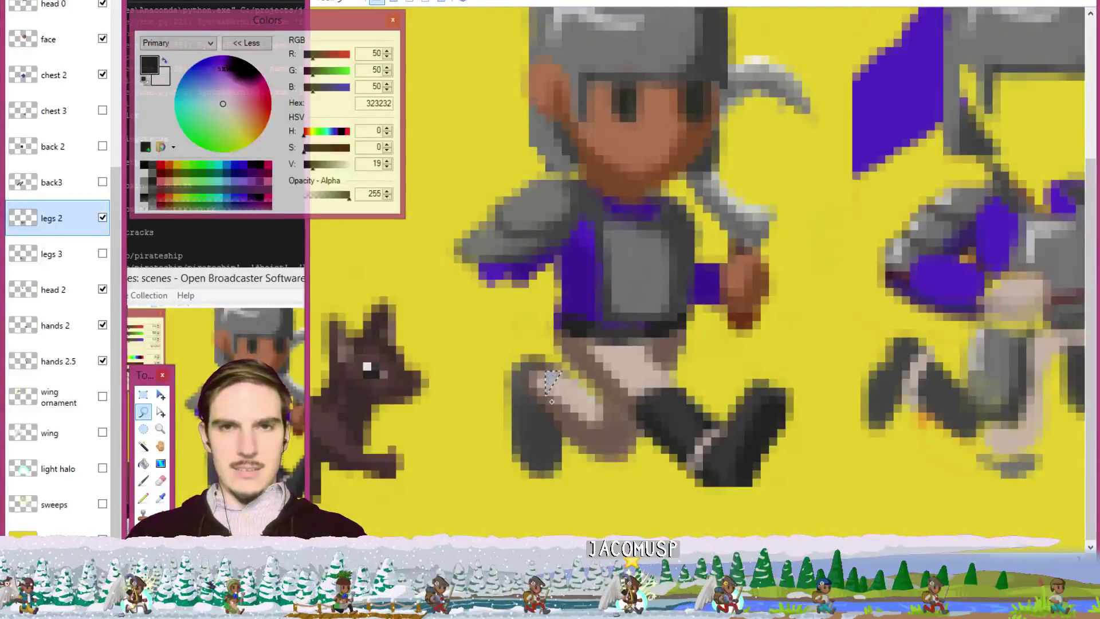
mouse_move(573, 438)
left_mouse_down()
mouse_move(535, 495)
mouse_move(473, 378)
mouse_move(519, 330)
mouse_move(546, 337)
left_mouse_up()
left_click(505, 2)
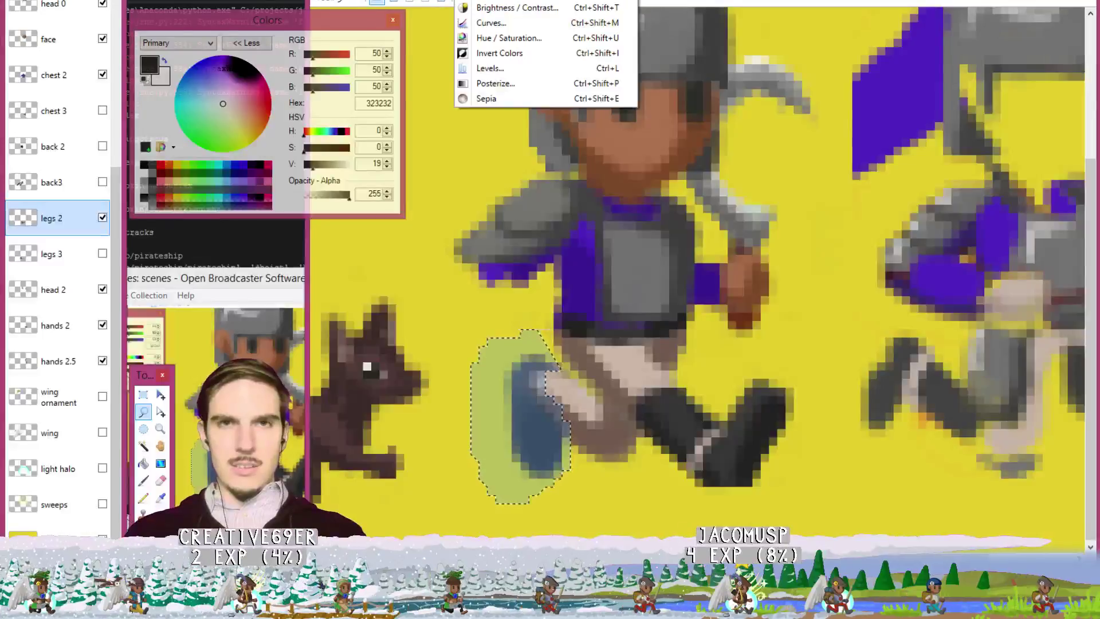
left_click(519, 8)
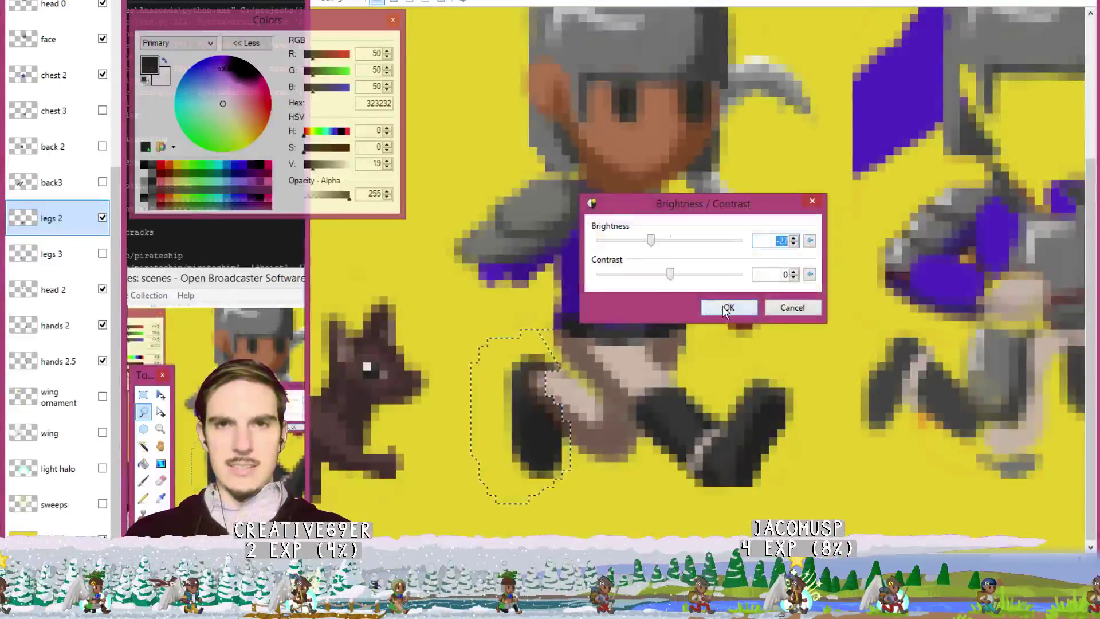
left_click(719, 308)
key("ctrl+d")
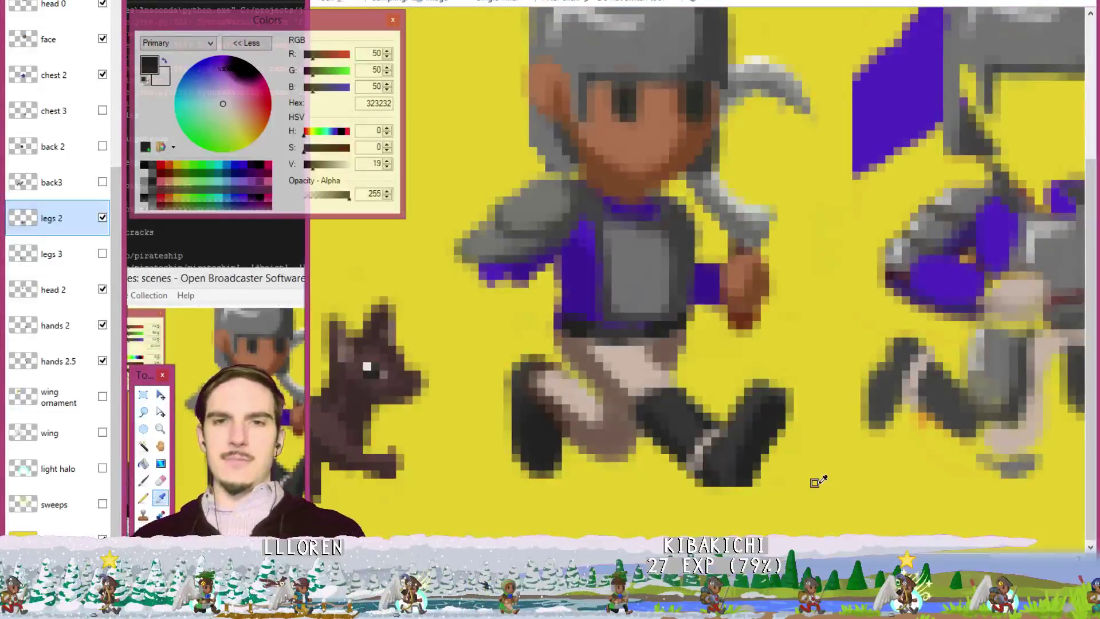
Extend the rear boot over the lower leg up to the knee, painting in dark greys 323232 and 454545.
key("k")
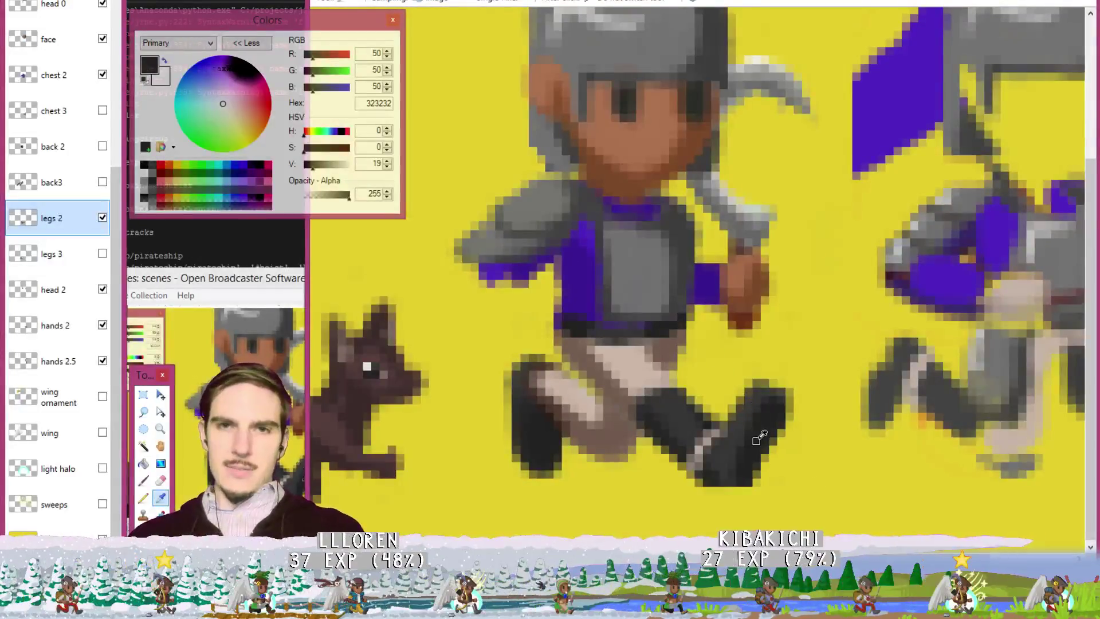
key("b")
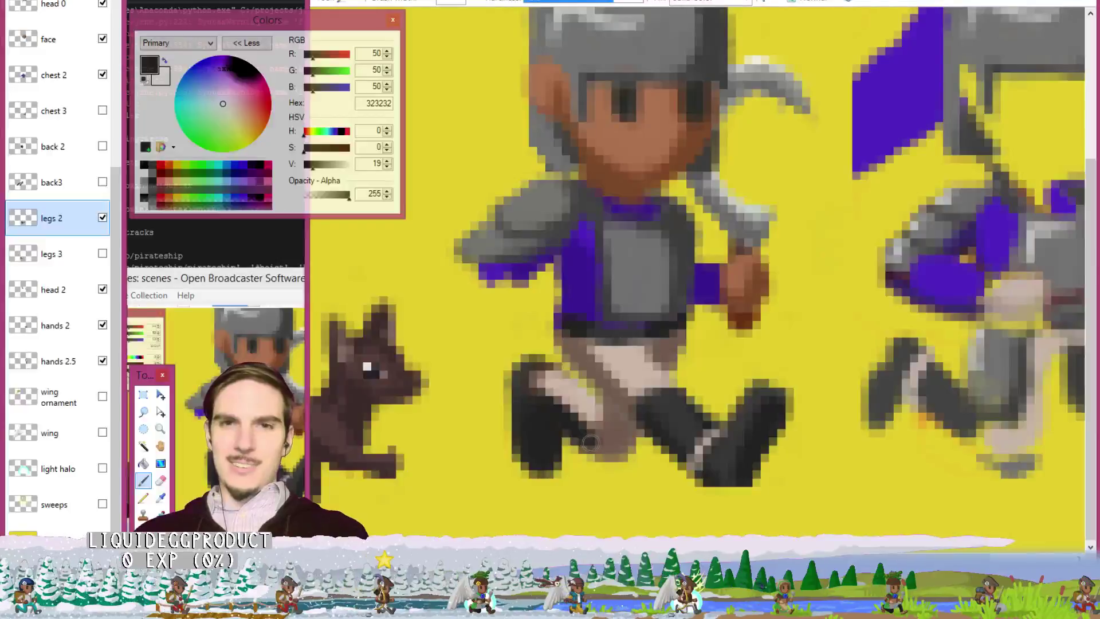
key("k")
left_click(672, 407)
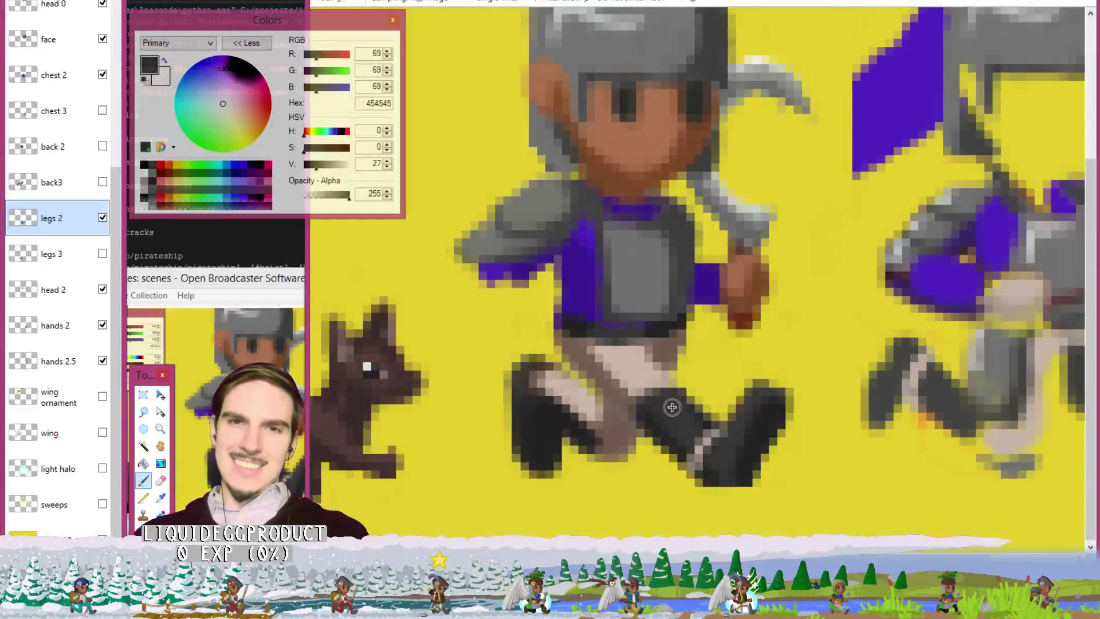
mouse_move(524, 379)
left_mouse_down()
mouse_move(567, 393)
mouse_move(545, 366)
mouse_move(591, 409)
left_mouse_up()
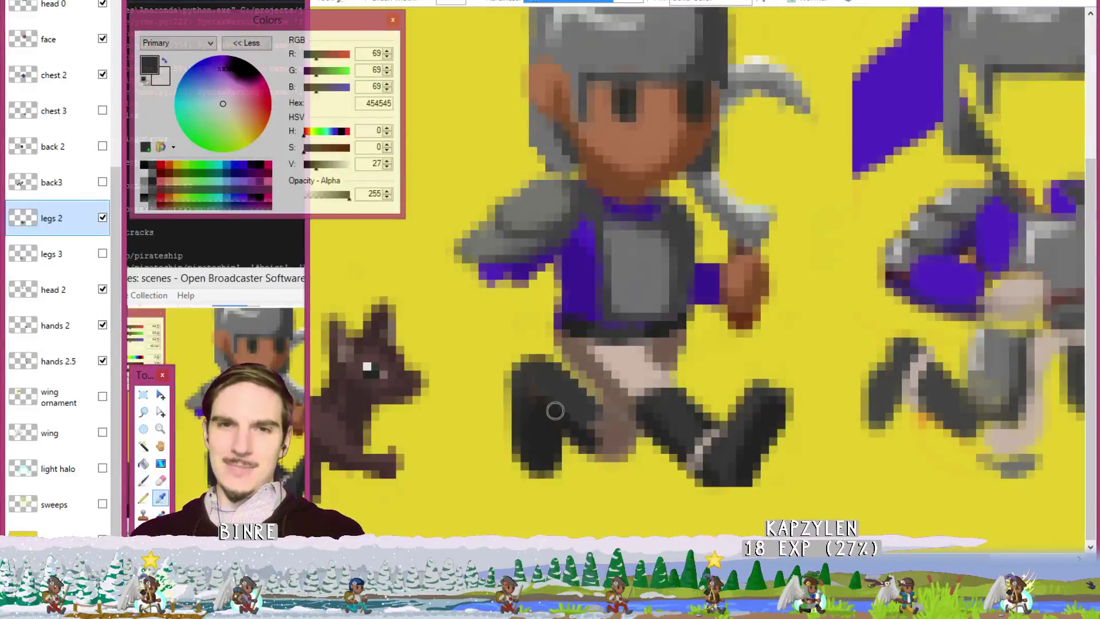
left_click(533, 397, "ctrl")
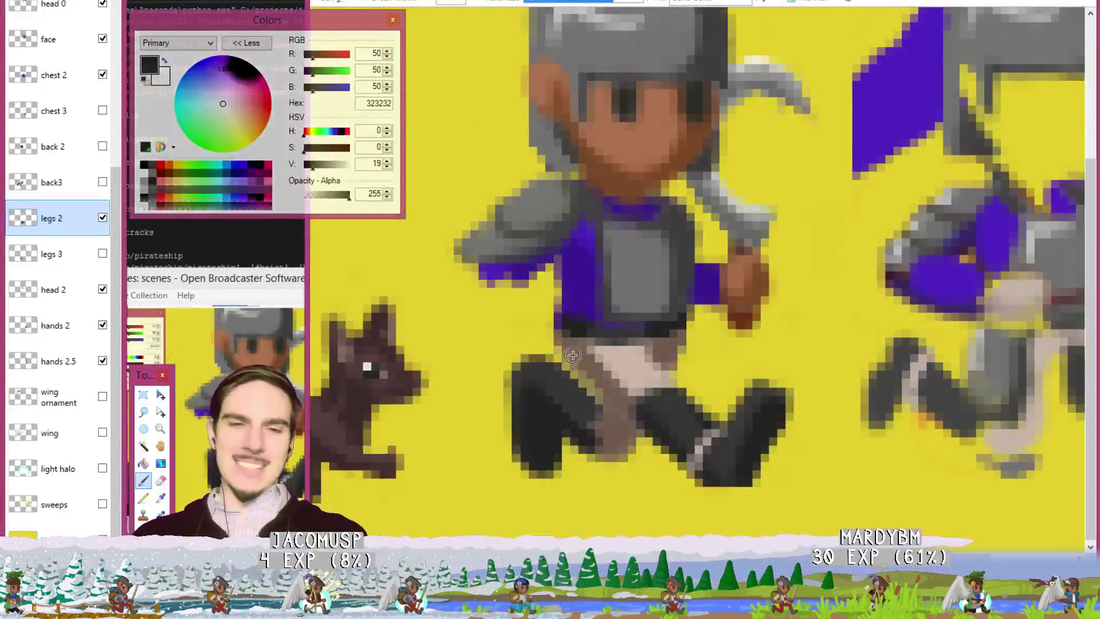
Sample brown 7D685C from the rear leg and repaint the knee in that shade.
key("k")
left_click(607, 432)
key("b")
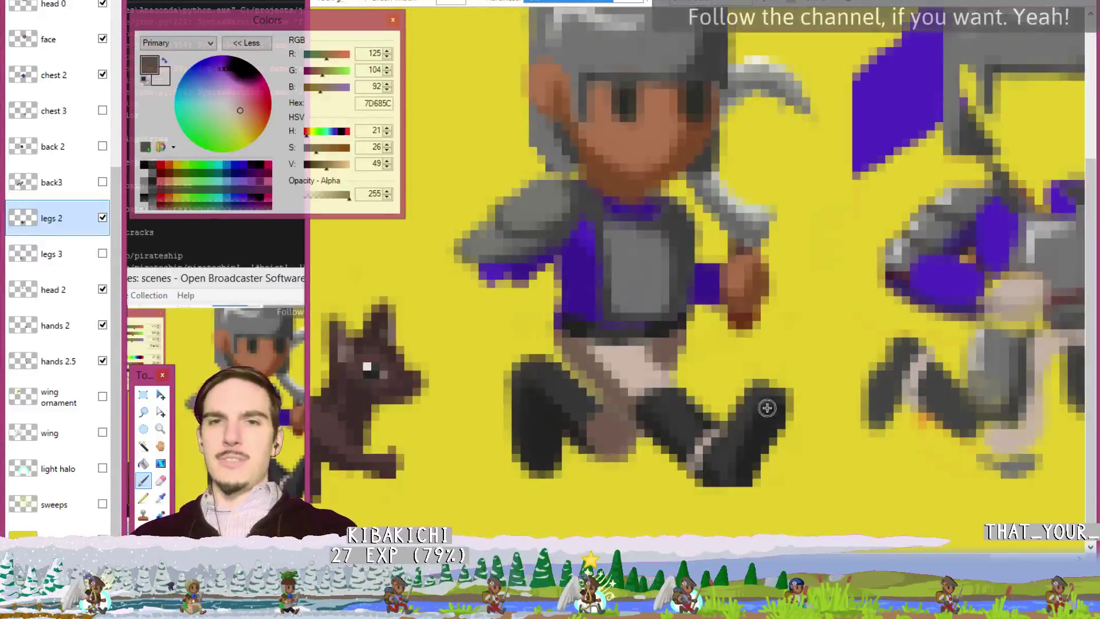
Try a trim band across the rear boot's bend, using beige D2BEB1 and brown 7D685C.
key("k")
left_click(632, 366)
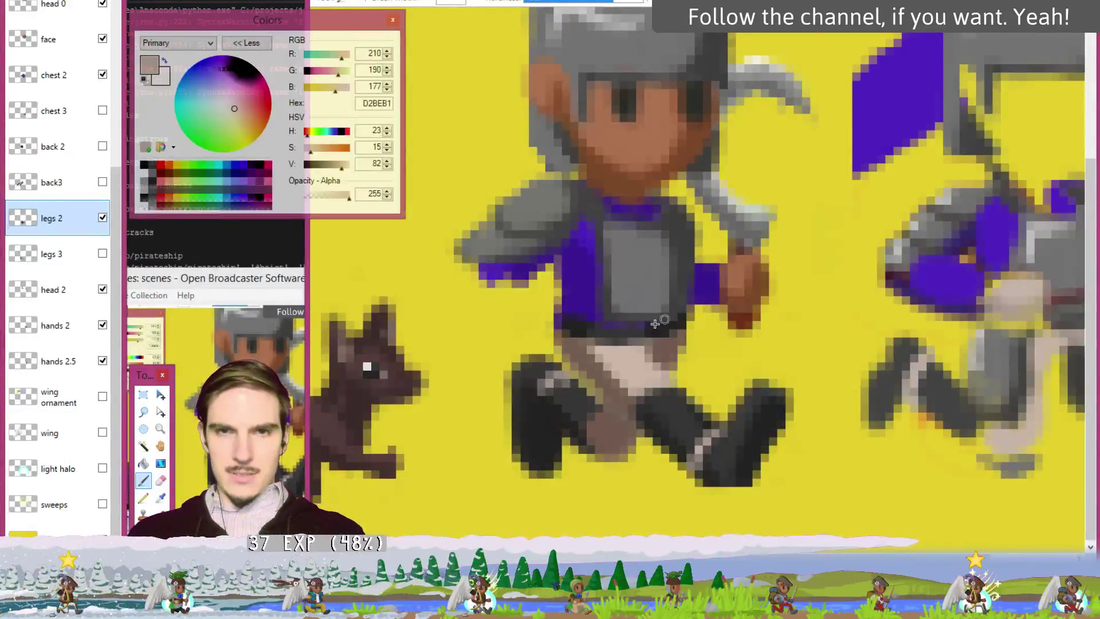
left_click(670, 347)
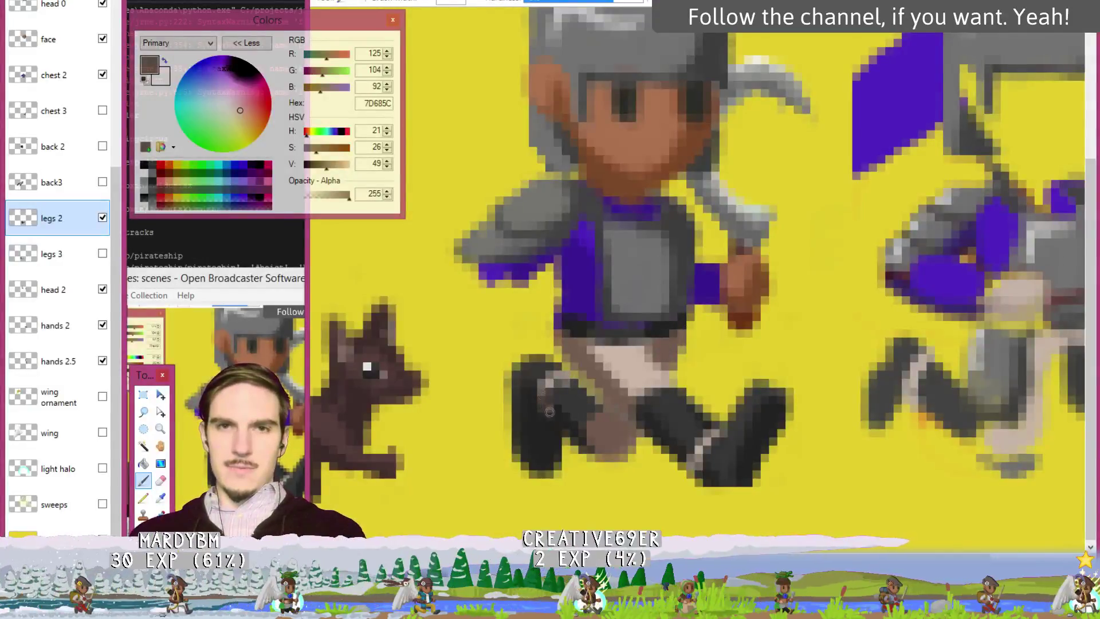
Sample beige D2BEB1 from the trousers and paint a short light trim at the upper bend of the rear boot.
scroll(694, 196, "down", 5)
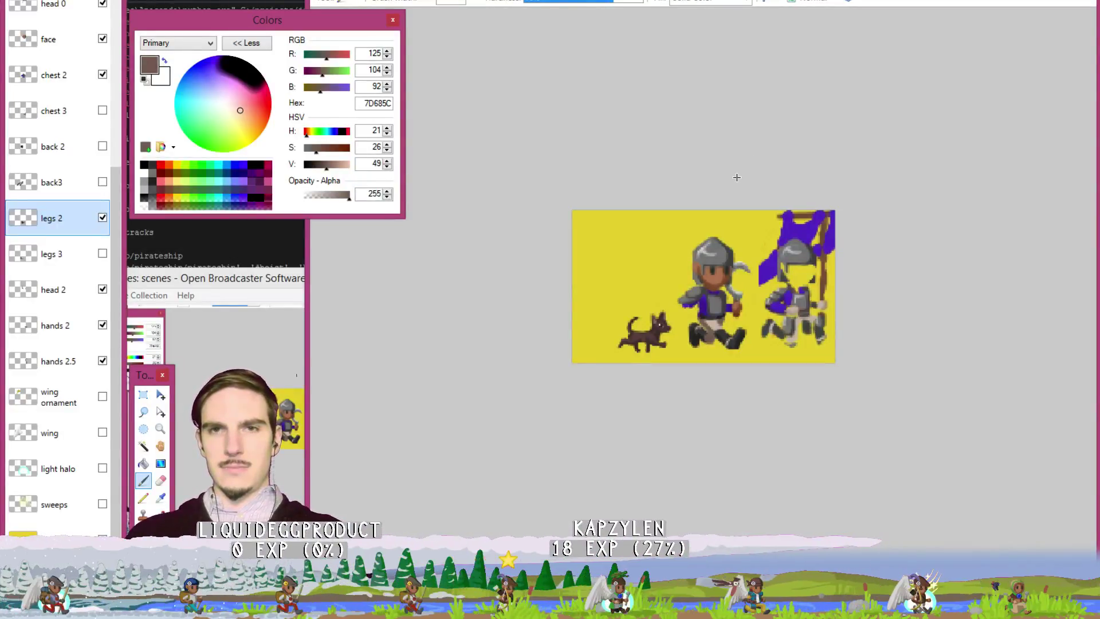
scroll(737, 178, "up", 3)
scroll(744, 183, "up", 4)
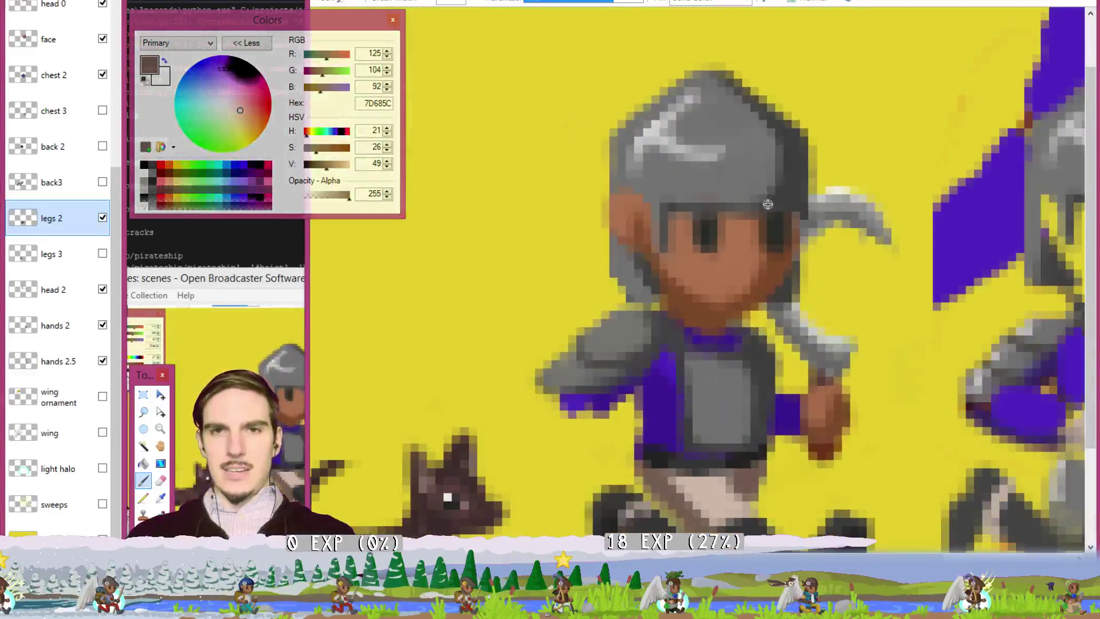
scroll(769, 221, "down", 2)
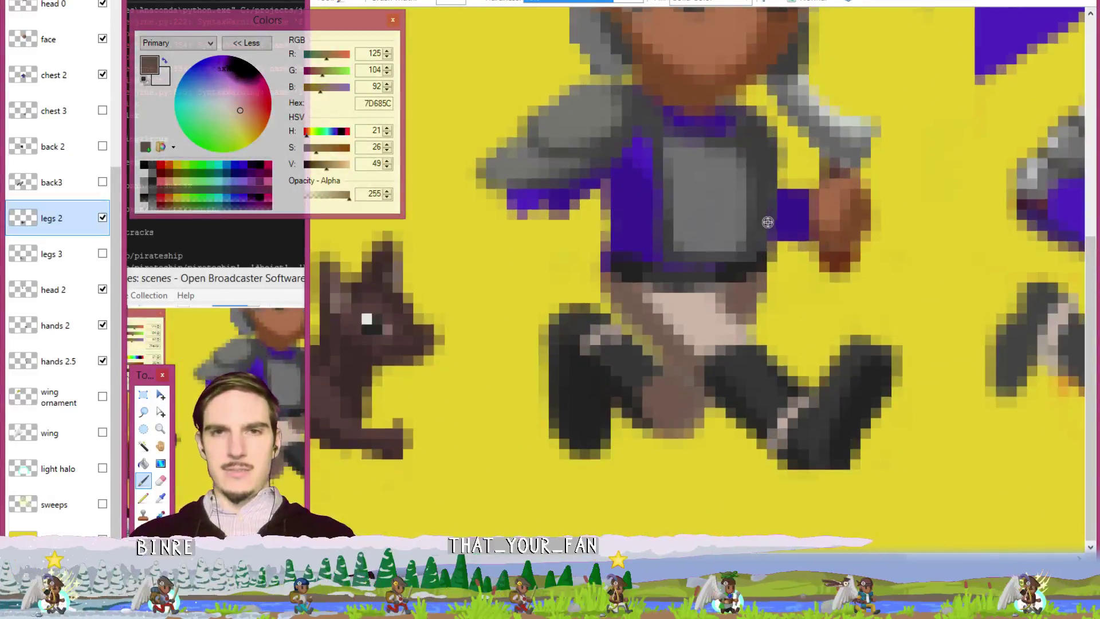
left_click(720, 327, "ctrl")
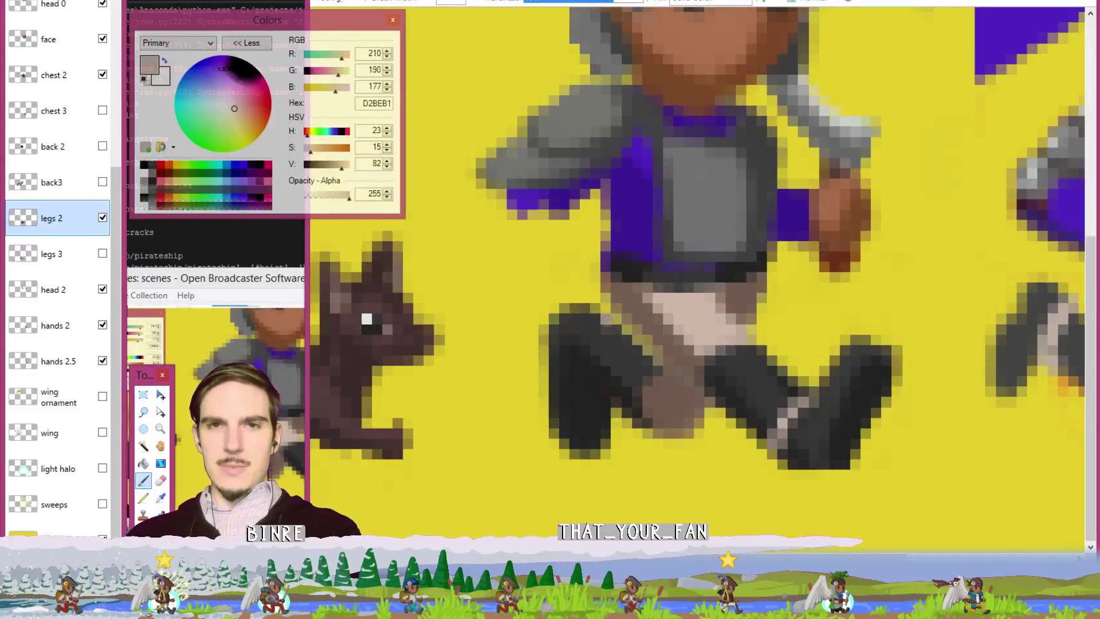
left_click_drag(606, 319, 584, 321)
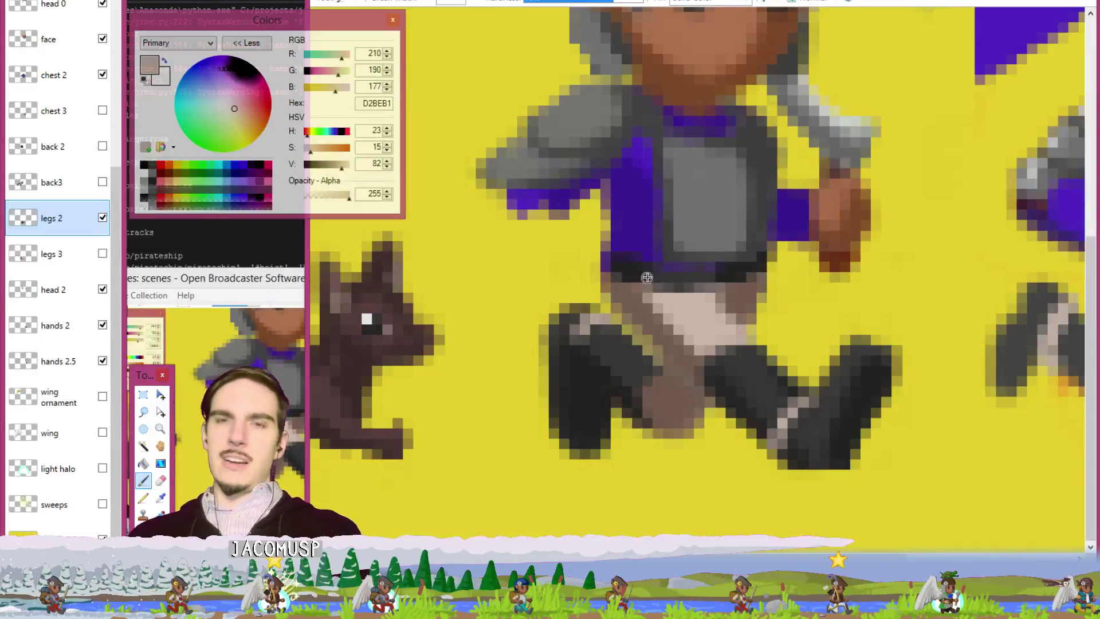
Continue the rear boot's trim downwards in shaded brown 7D685C and undo the last stroke.
left_click(667, 392)
key("b")
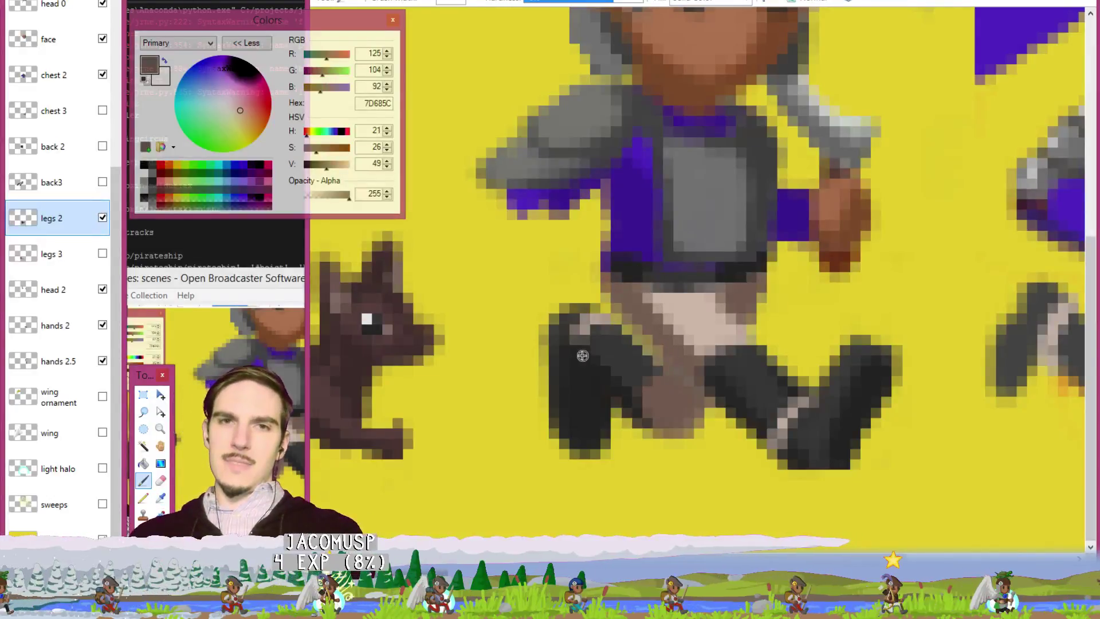
left_click_drag(573, 341, 582, 376)
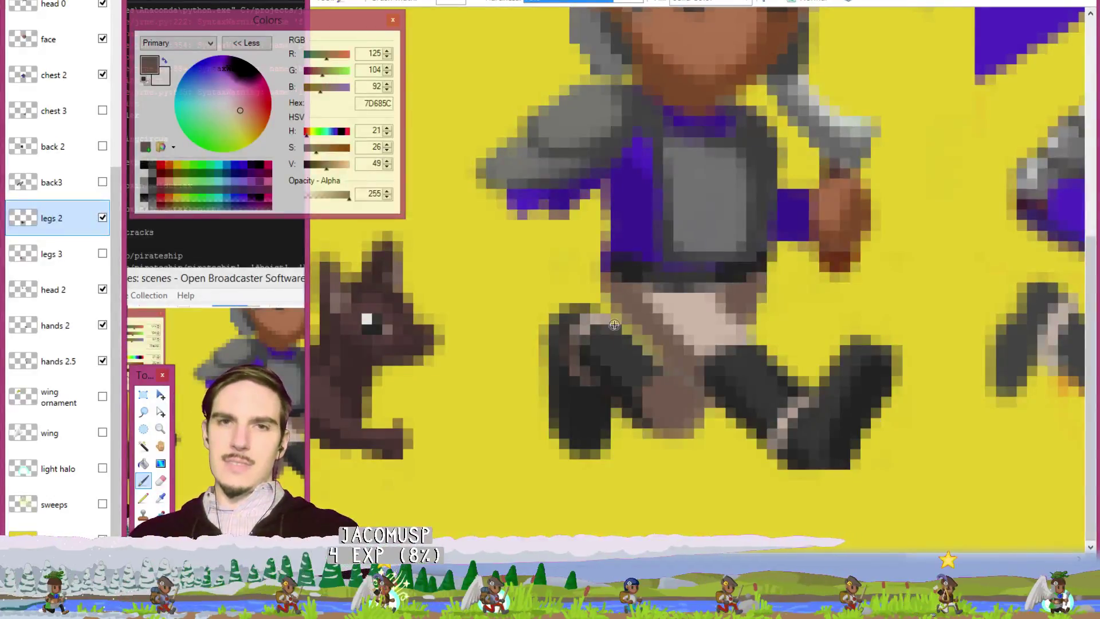
key("ctrl+z")
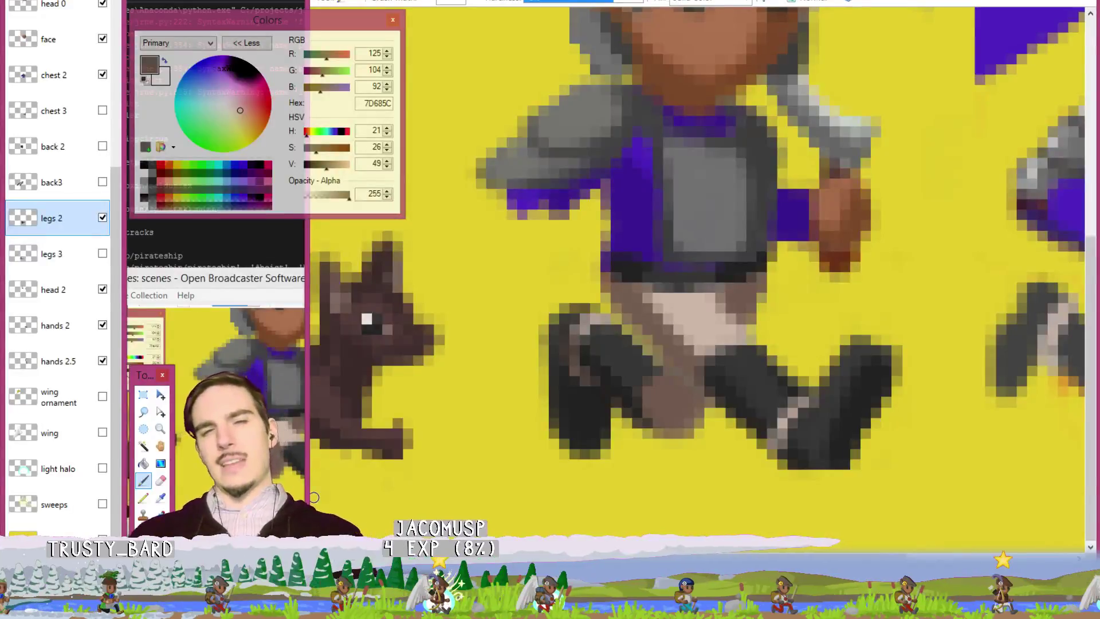
Sample dark grey 323131 from the rear boot, clean up the lower end of its trim, and check the whole sprite.
key("k")
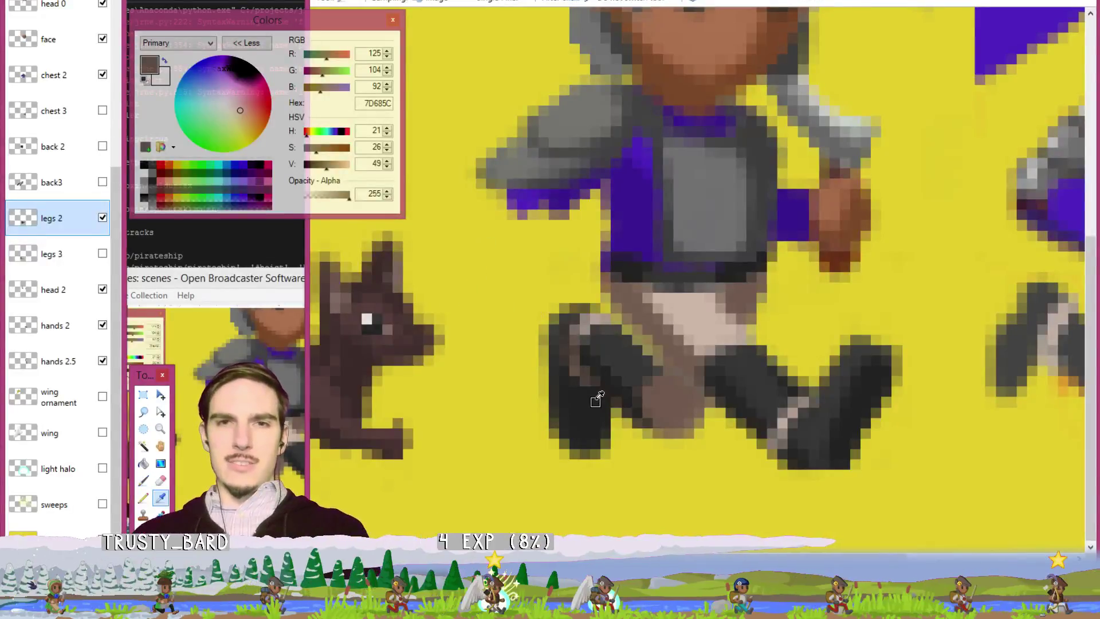
left_click(593, 375)
key("b")
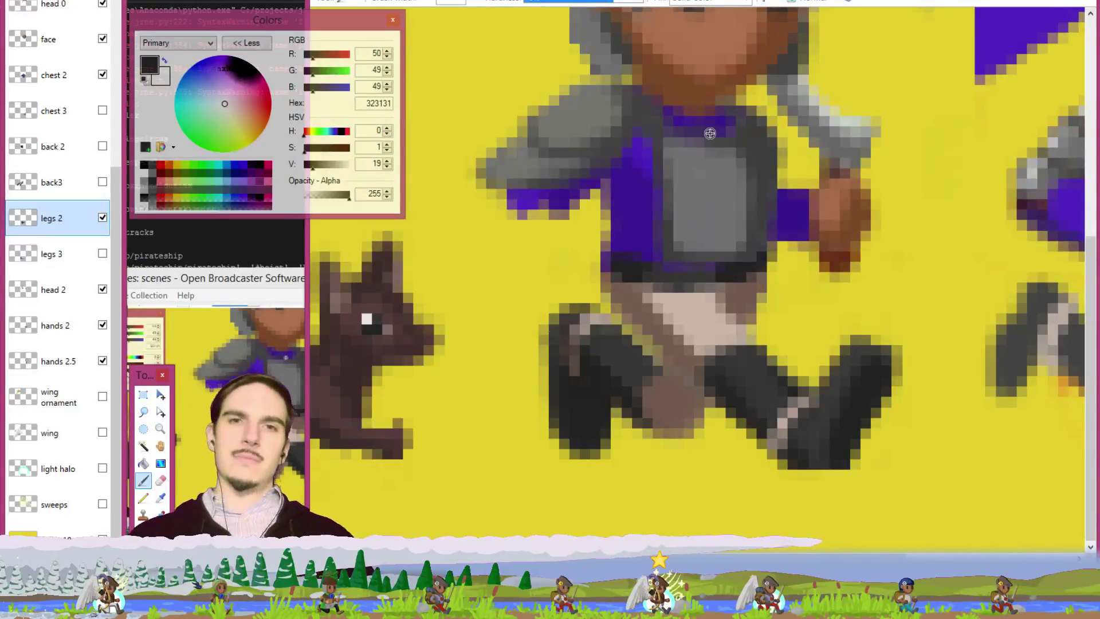
scroll(863, 142, "down", 3)
scroll(863, 142, "down", 1)
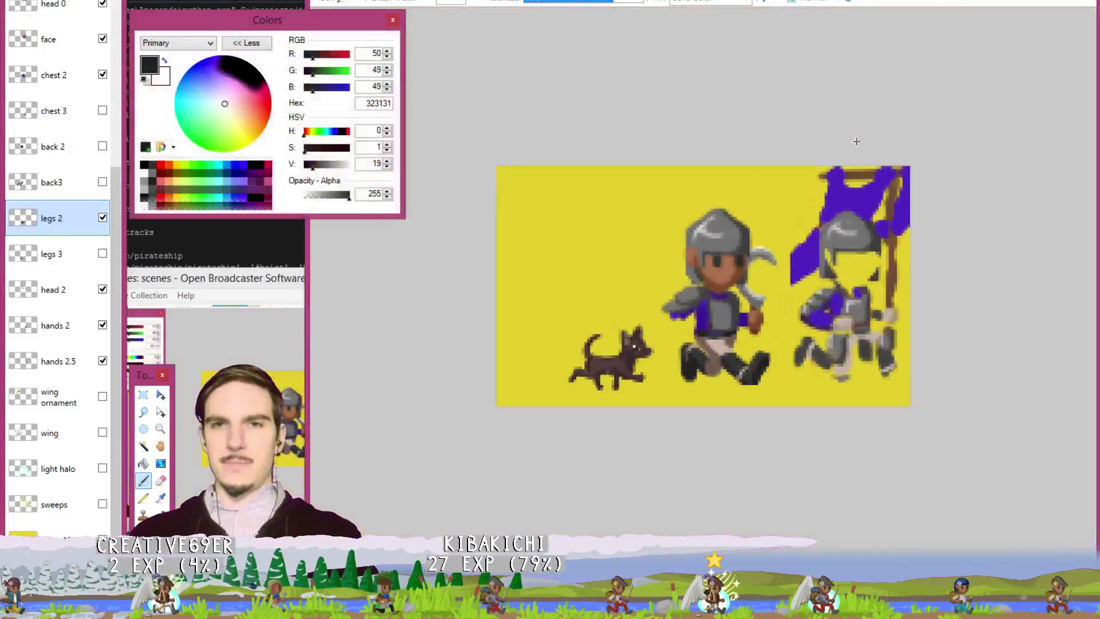
Select the legs 0 layer and clean up the lower end of the front boot's trim with dark grey 353534.
scroll(862, 139, "down", 1)
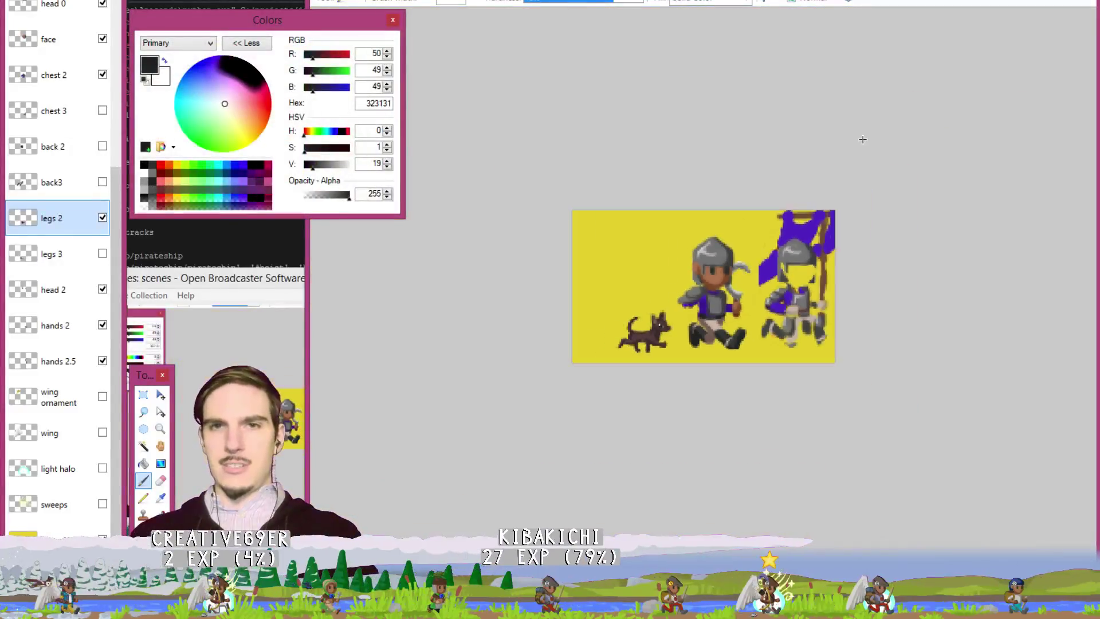
scroll(864, 155, "up", 2)
scroll(873, 165, "up", 4)
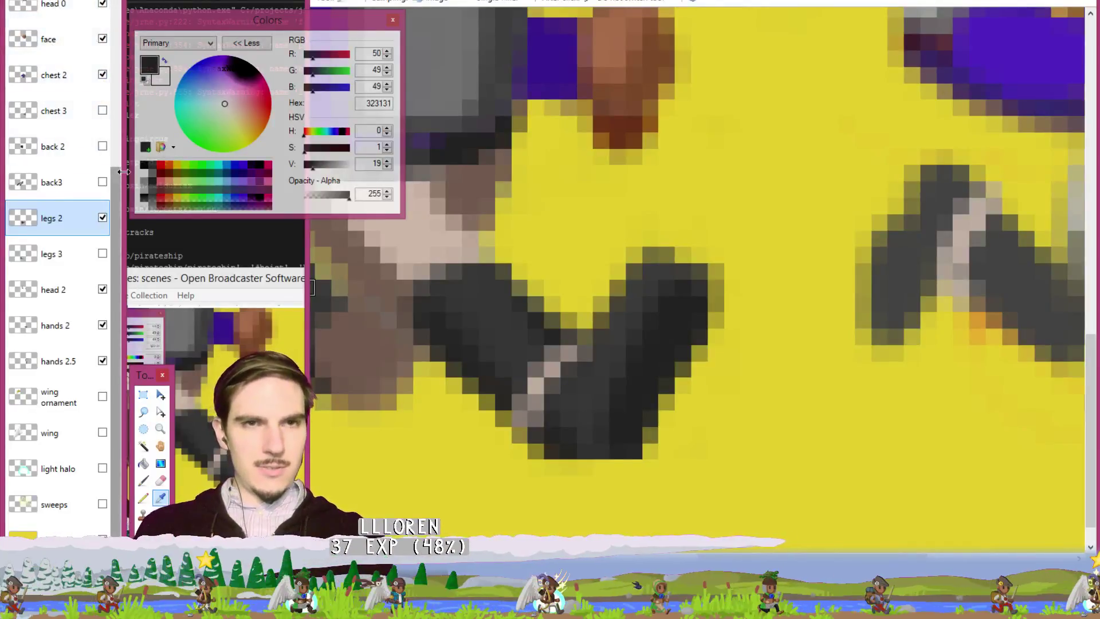
left_click_drag(118, 174, 119, 135)
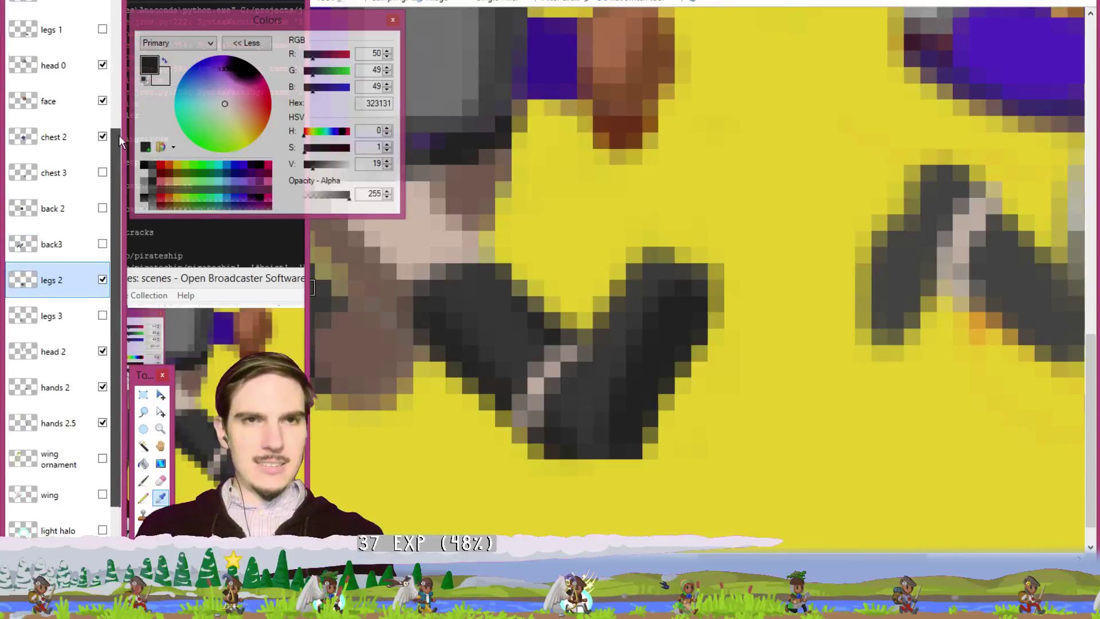
left_click(67, 6)
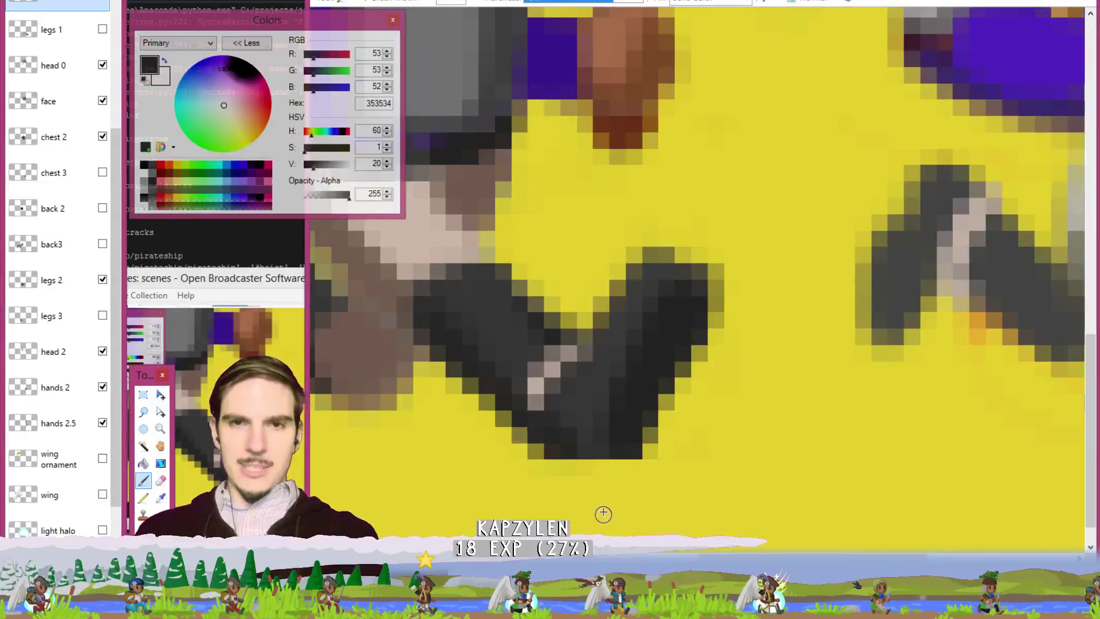
Sample brown 7D685C from the rear knee, shade the lower end of the front boot's trim, and save the image.
scroll(630, 258, "left", 3)
key("k")
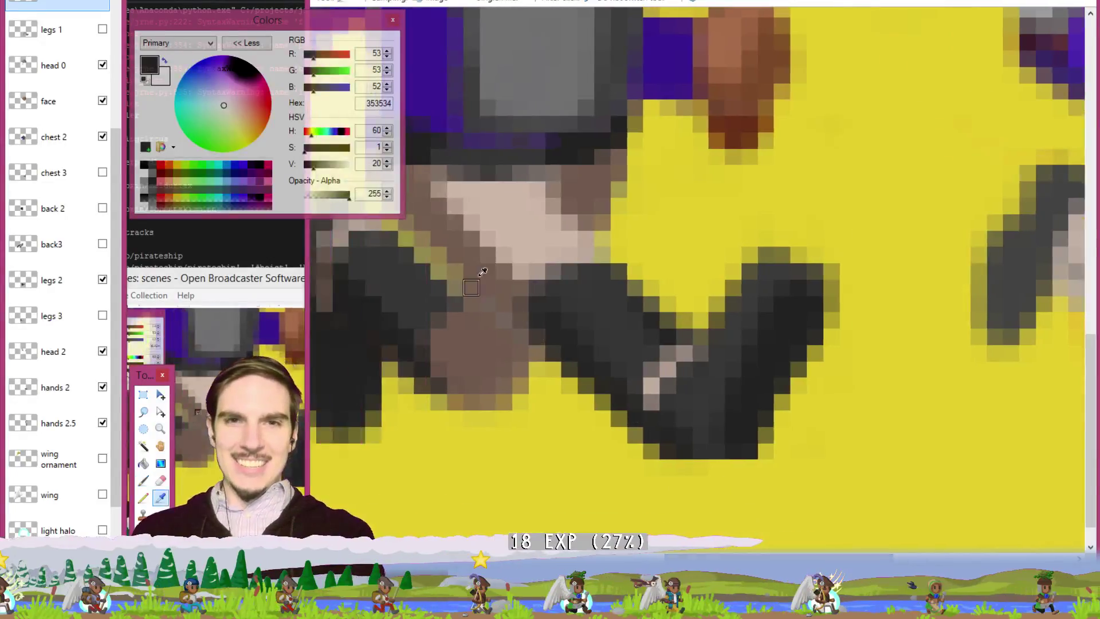
left_click(471, 321)
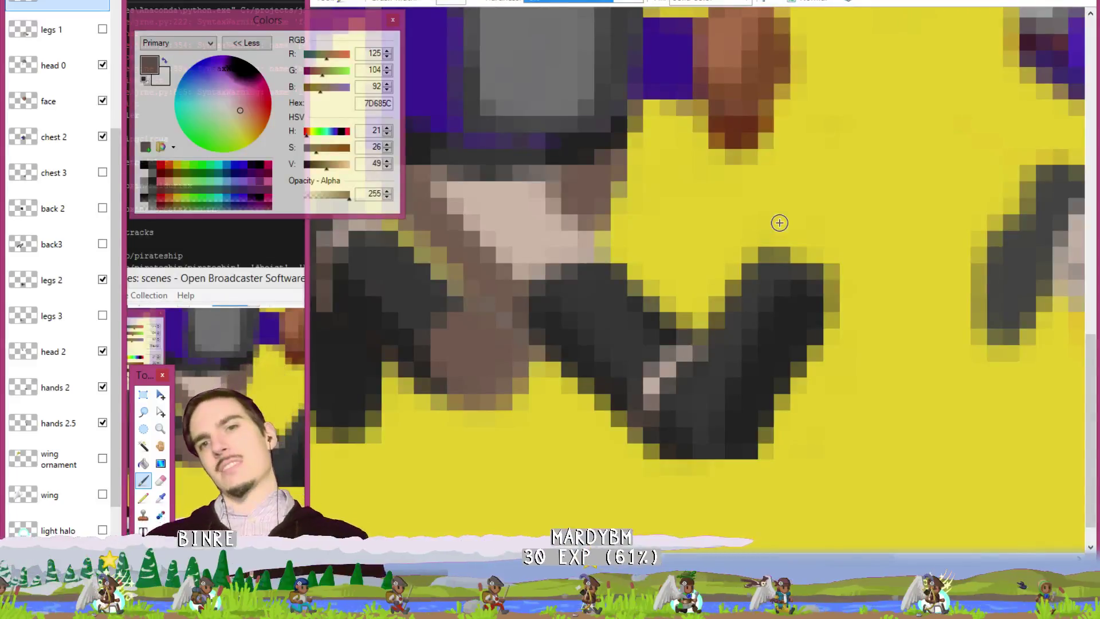
scroll(705, 197, "down", 5)
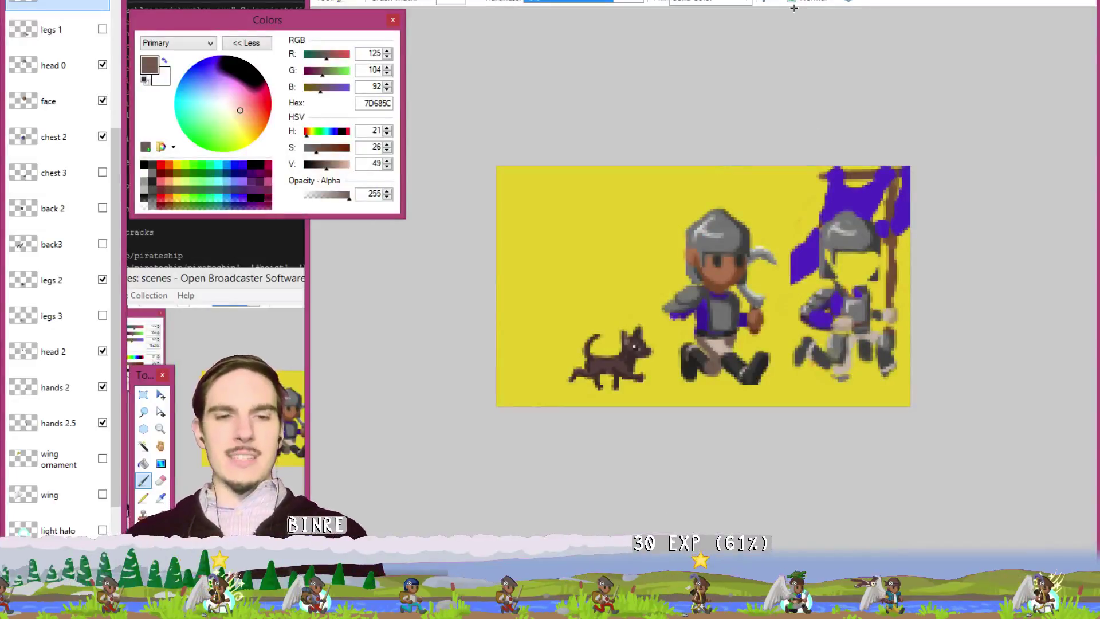
key("ctrl+s")
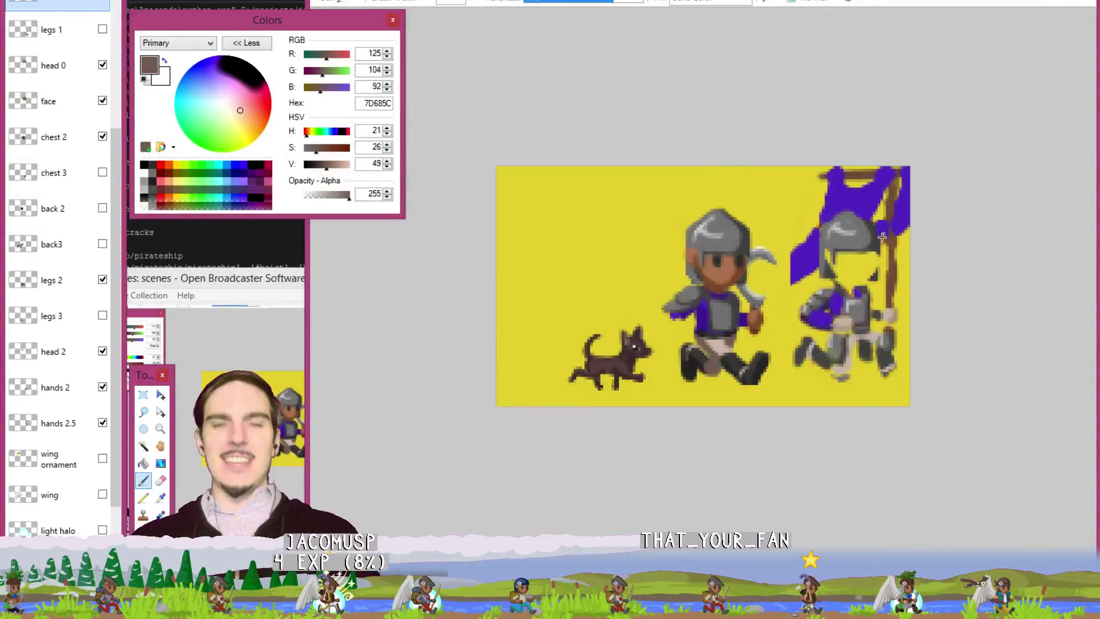
Paste a screenshot of the enlarged sprite view into a new image for reference and return to the sprite file.
scroll(778, 199, "up", 4)
scroll(778, 199, "down", 1)
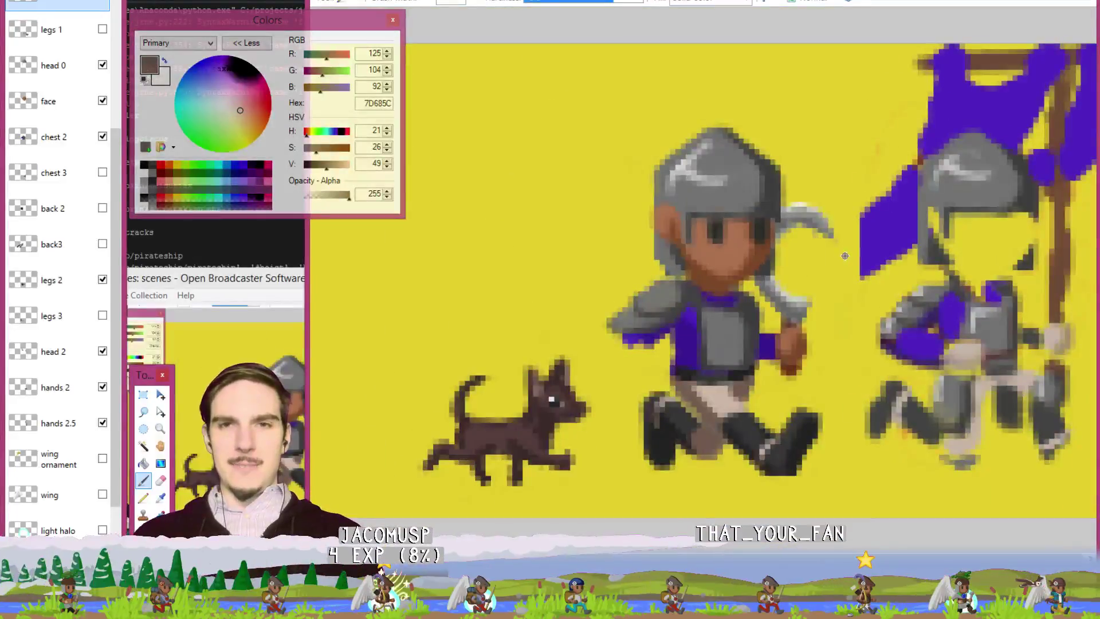
scroll(855, 340, "up", 1)
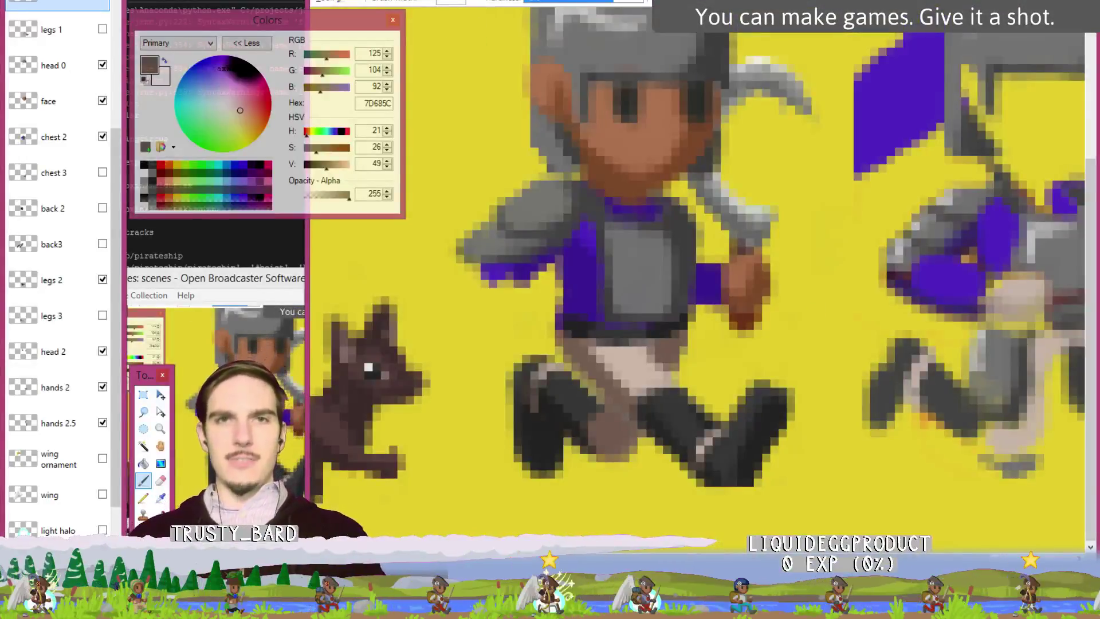
key("alt+f")
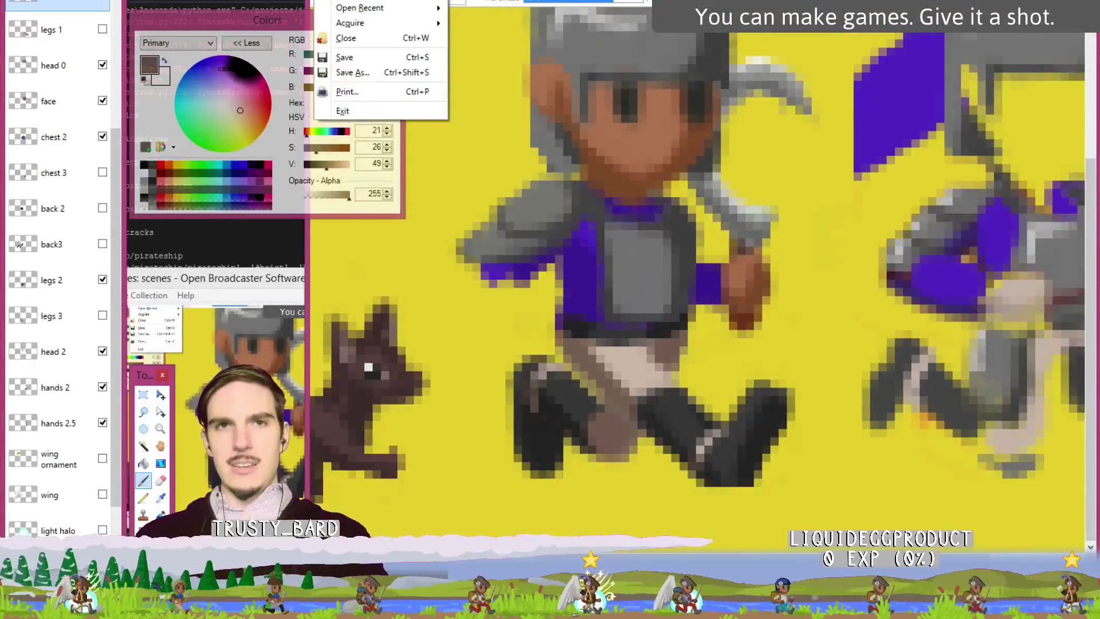
key("n")
key("Return")
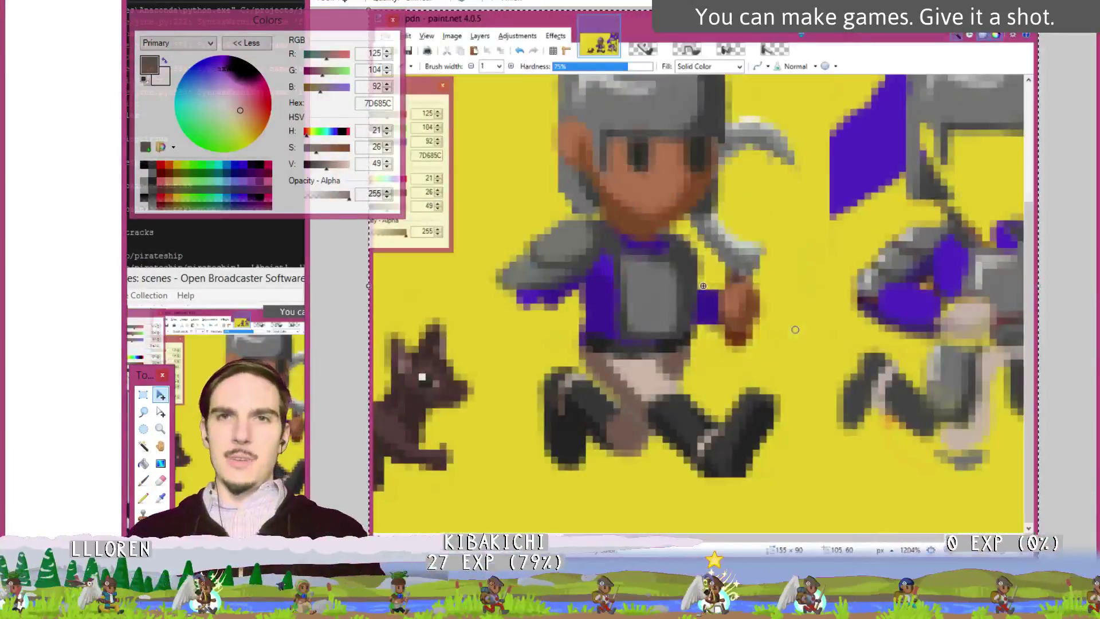
key("ctrl+v")
left_click_drag(932, 385, 858, 354)
key("ctrl+Tab")
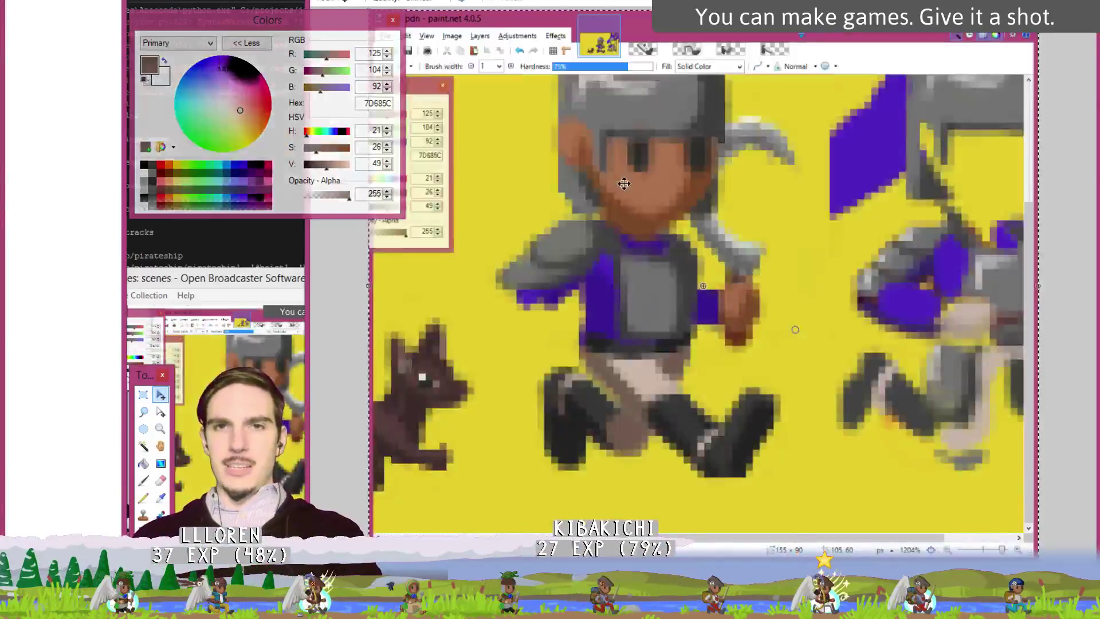
Hide the legs 2 and legs 0 layers and show legs 3 and legs 1 instead.
scroll(609, 185, "up", 2)
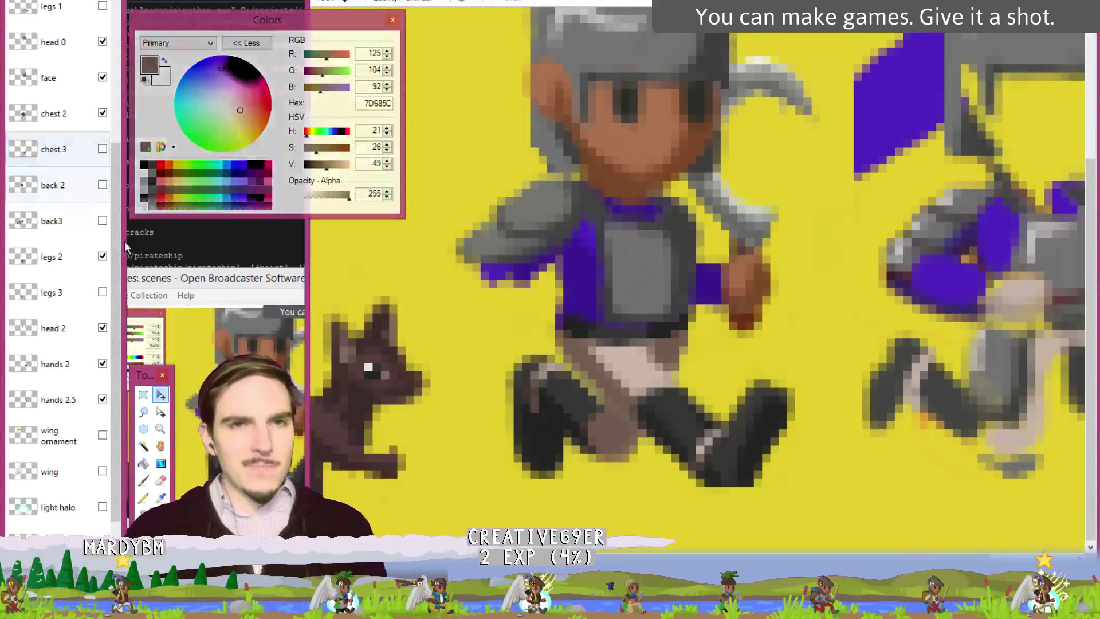
left_click(102, 257)
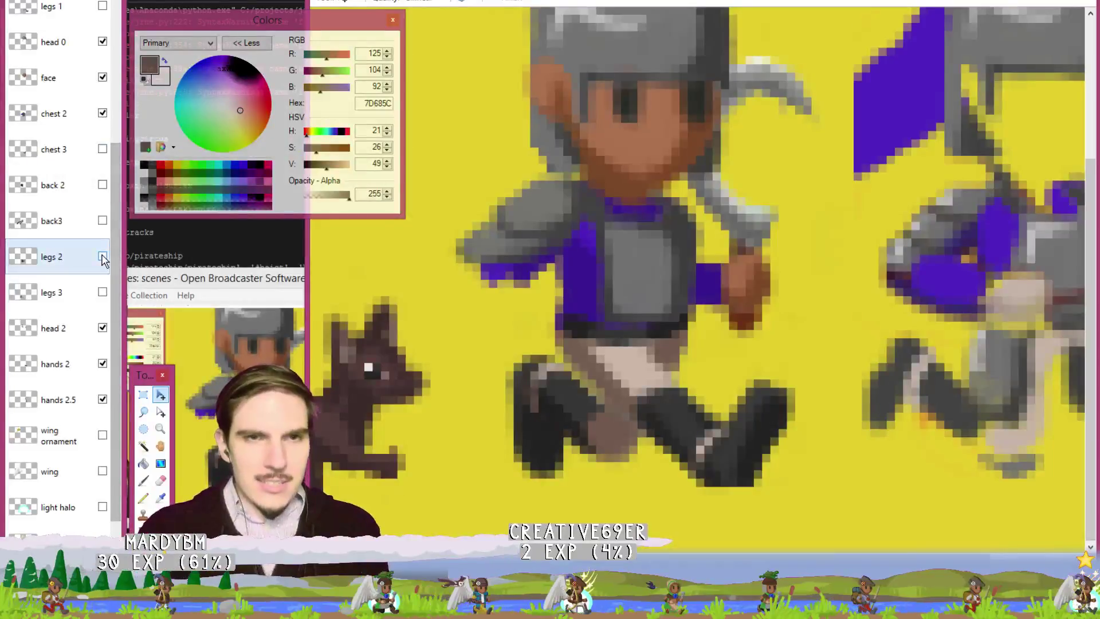
left_click(102, 293)
scroll(105, 166, "up", 5)
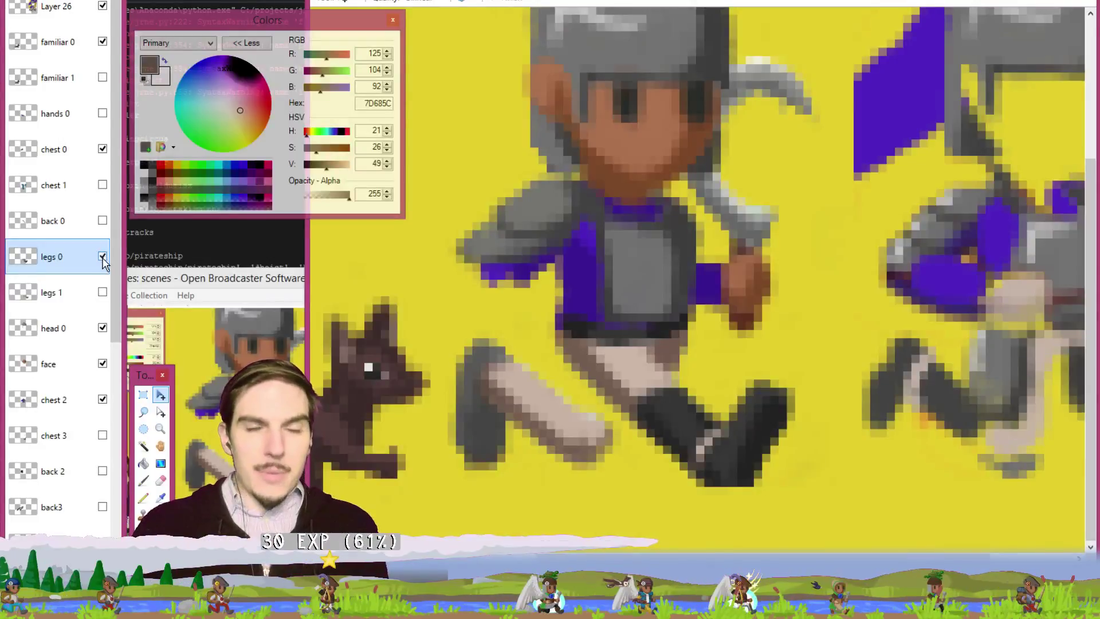
left_click(103, 257)
left_click(102, 293)
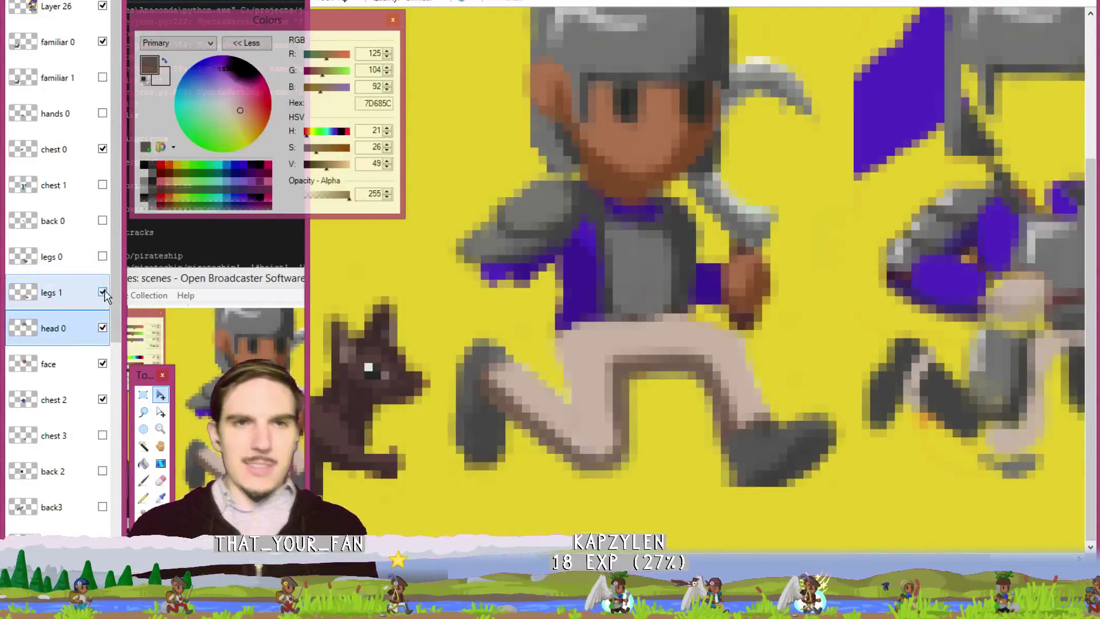
Copy the belt area from legs 0, paste it into a new layer directly above legs 1, and hide legs 0.
left_click(103, 256)
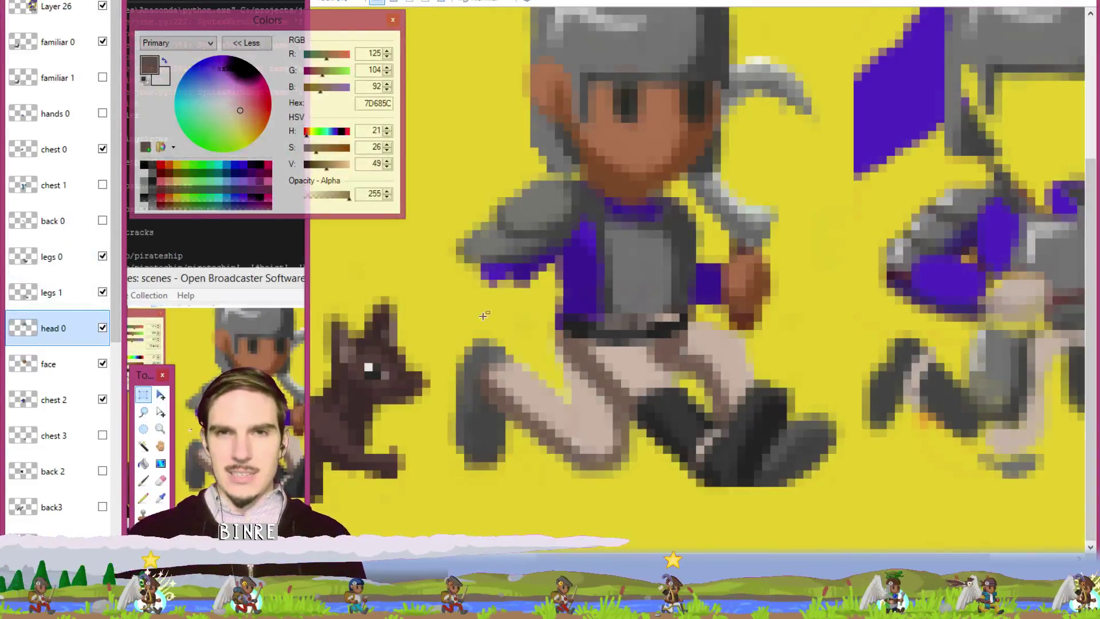
left_click_drag(564, 306, 693, 330)
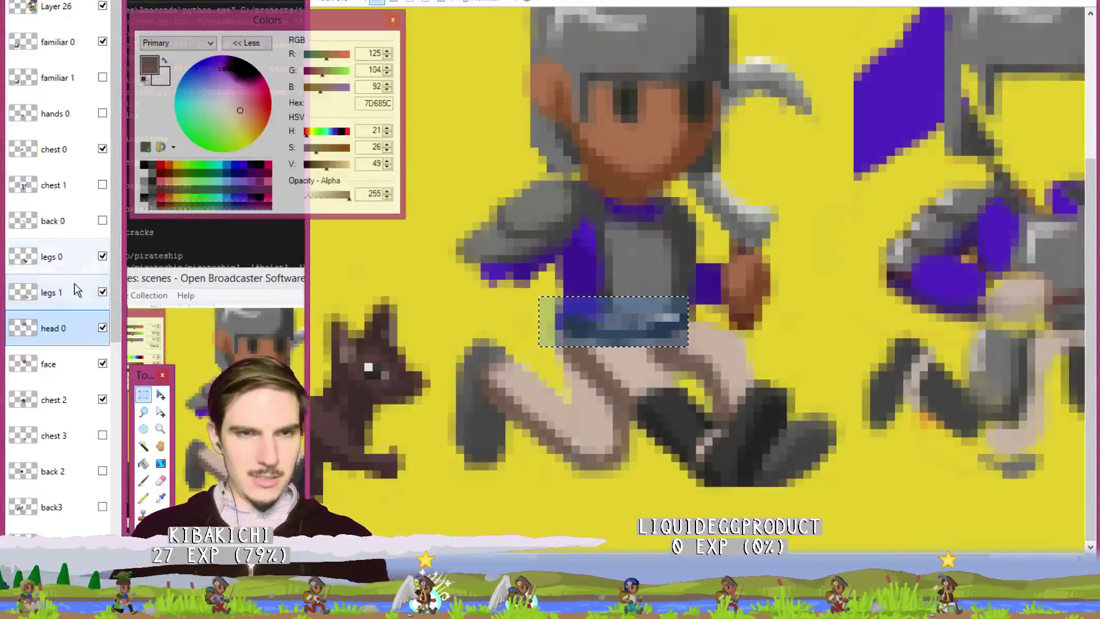
left_click(70, 263)
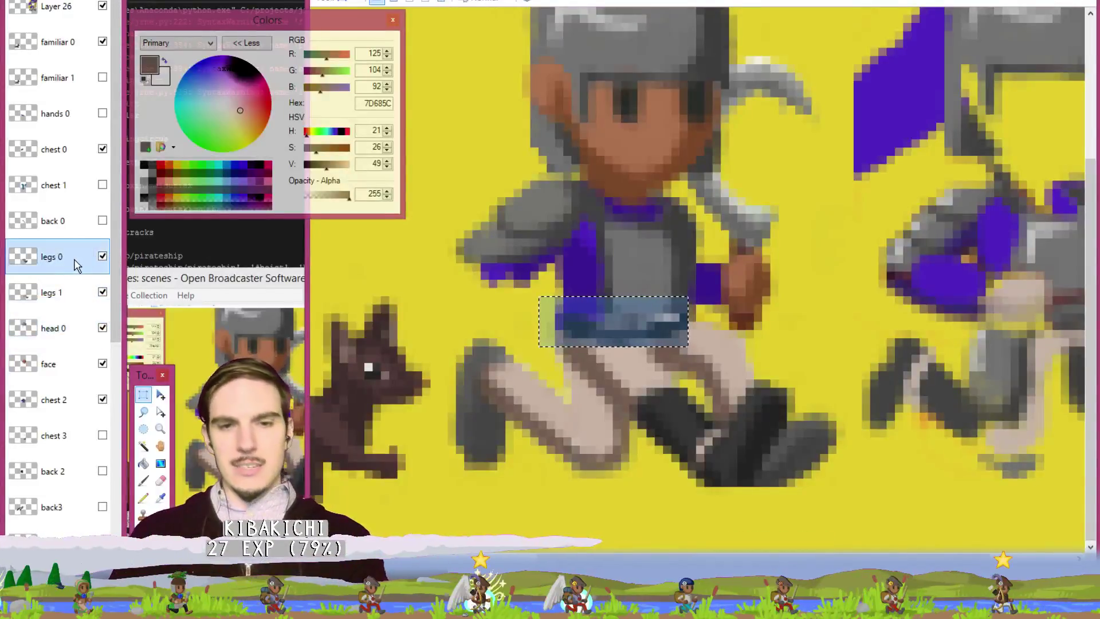
left_click(57, 293)
left_click(102, 256)
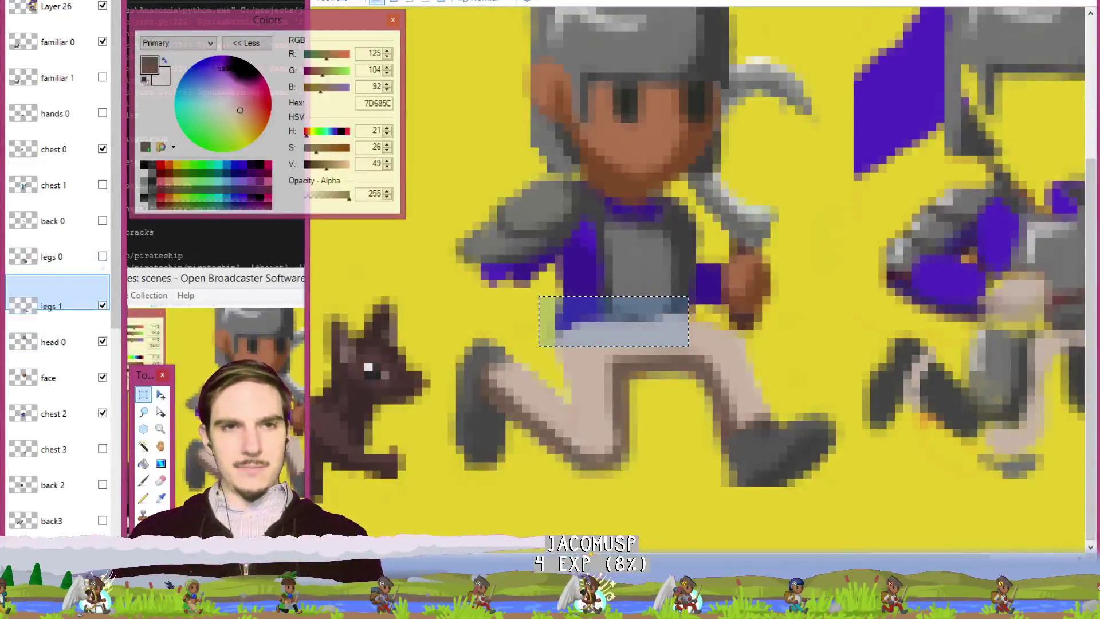
key("ctrl+shift+v")
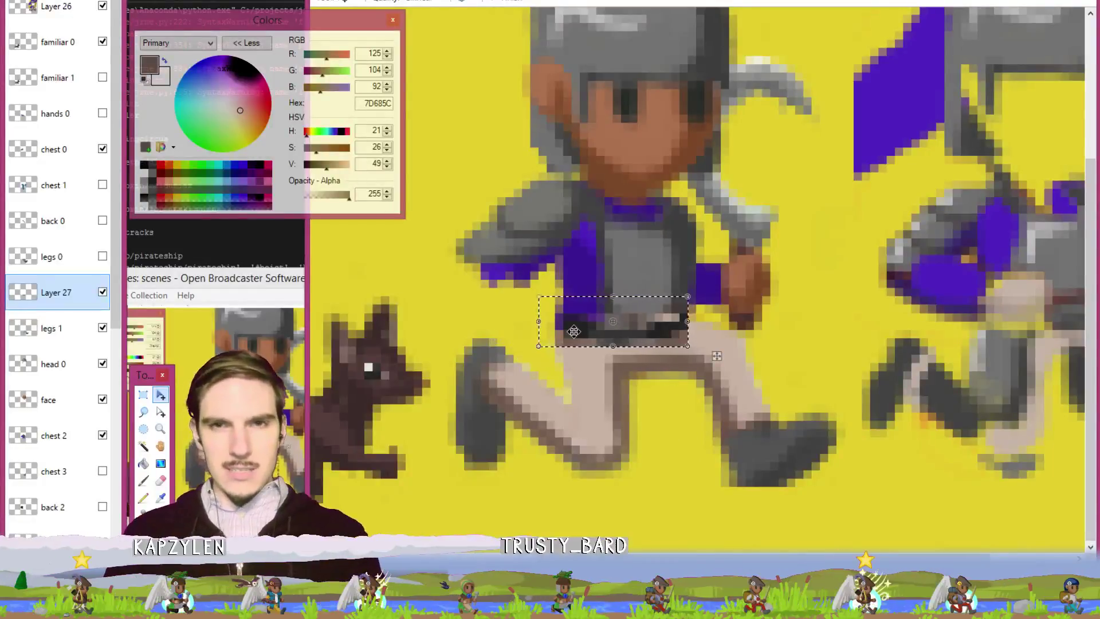
Compare the pasted belt with the original by toggling the visibility of legs 0, Layer 27 and legs 1.
left_click(103, 257)
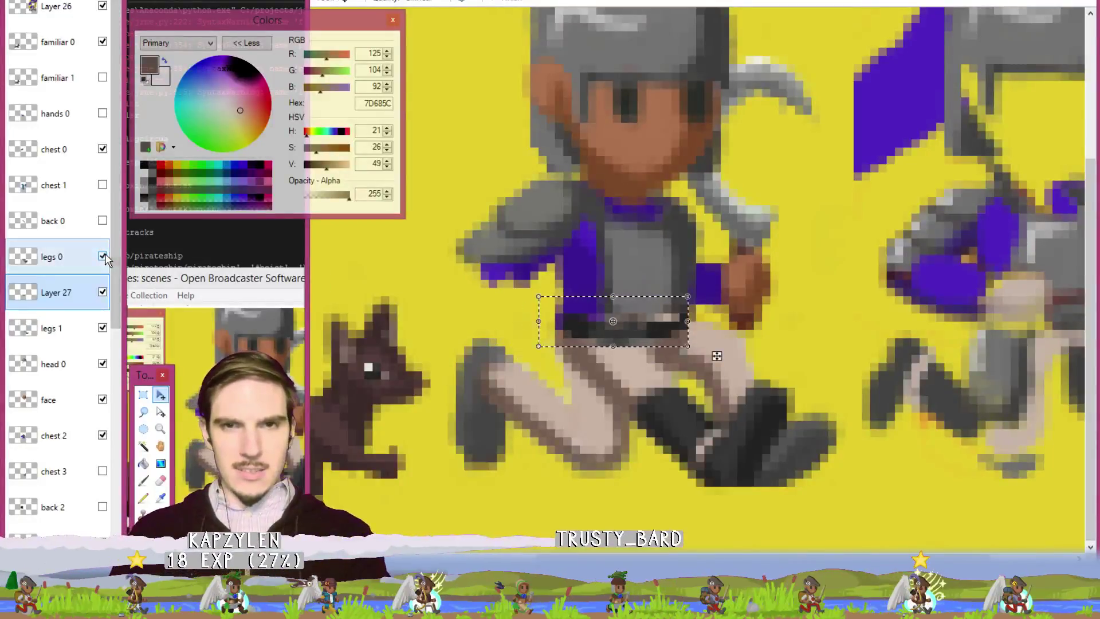
left_click(104, 258)
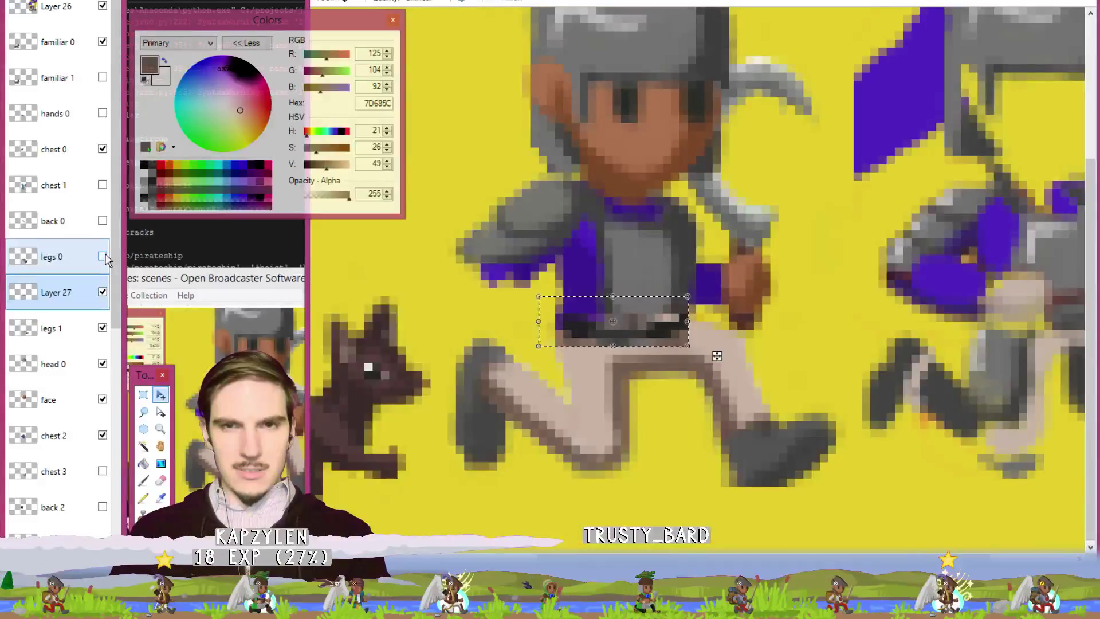
left_click(104, 292)
left_click(103, 328)
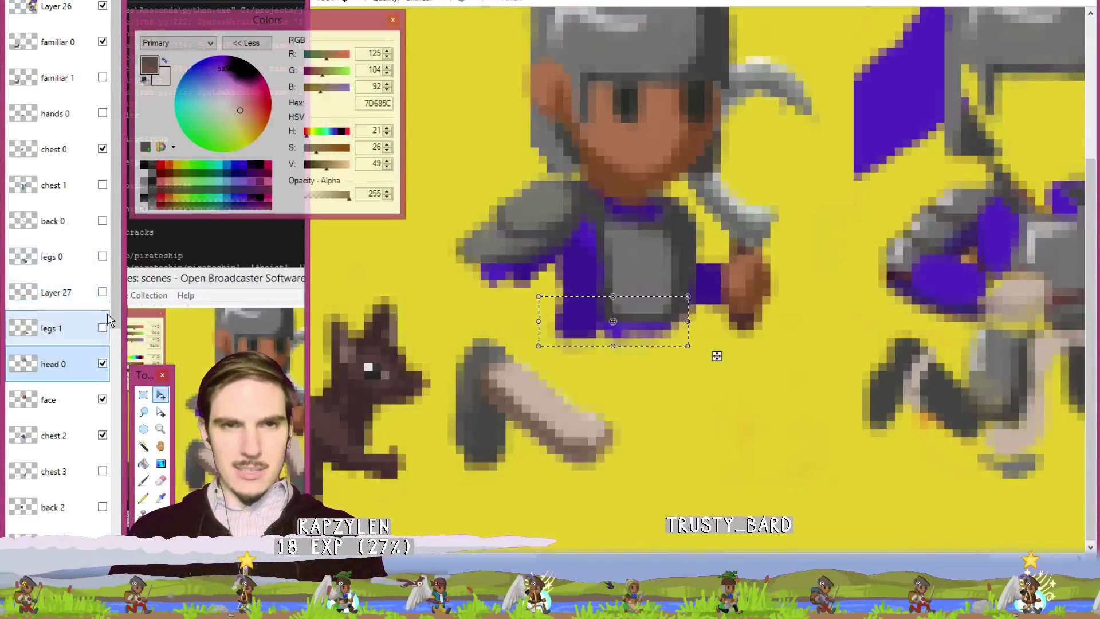
left_click(104, 257)
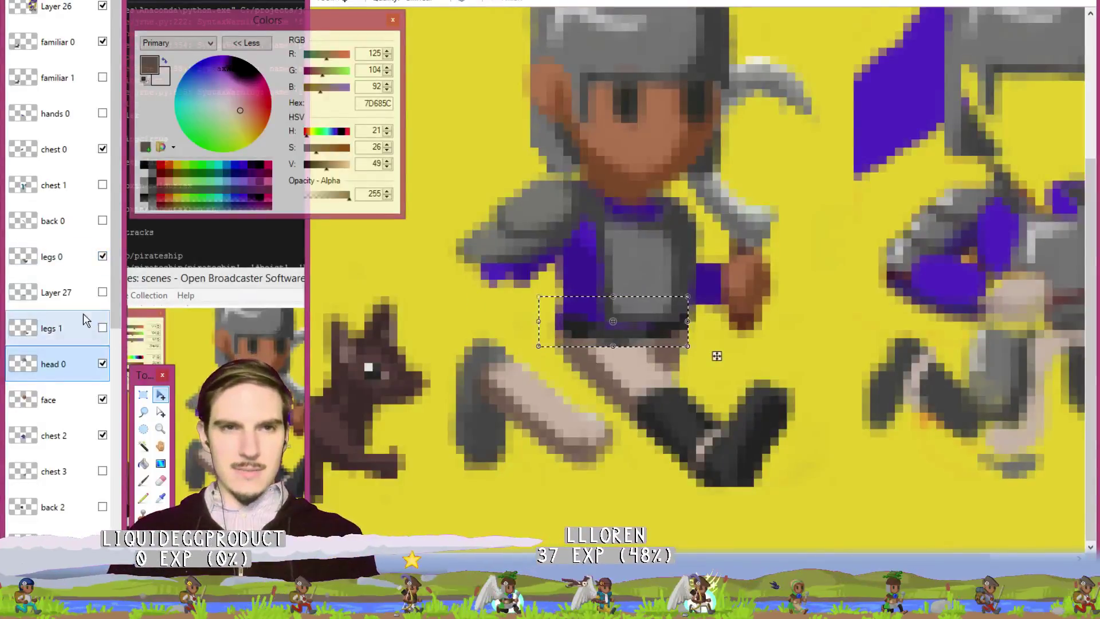
left_click(103, 293)
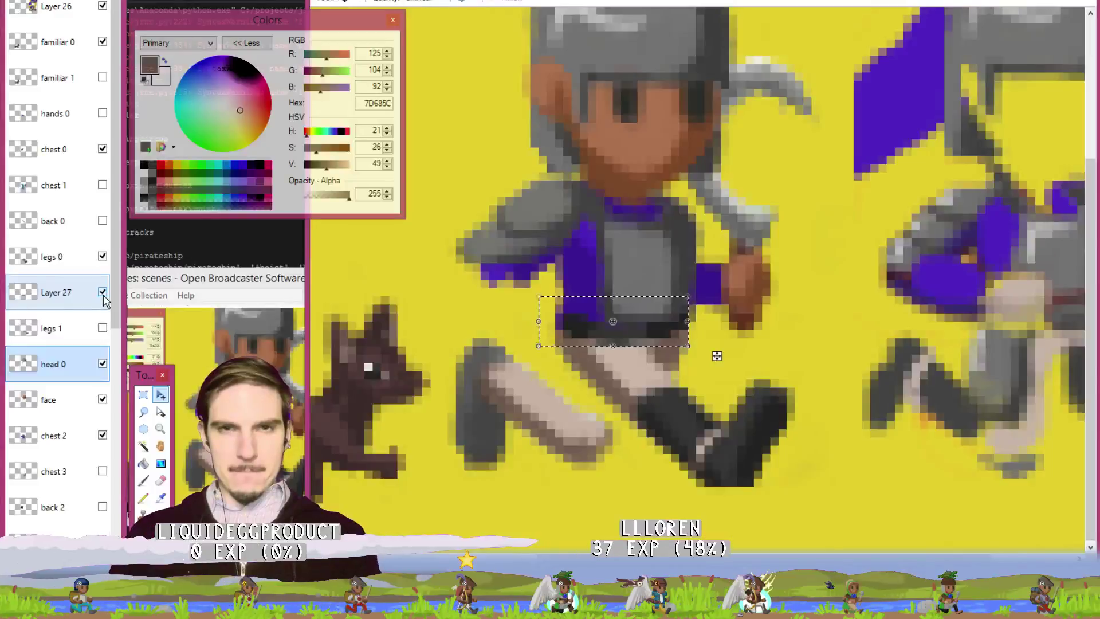
key("ctrl+z")
key("ctrl+z")
left_click(107, 299)
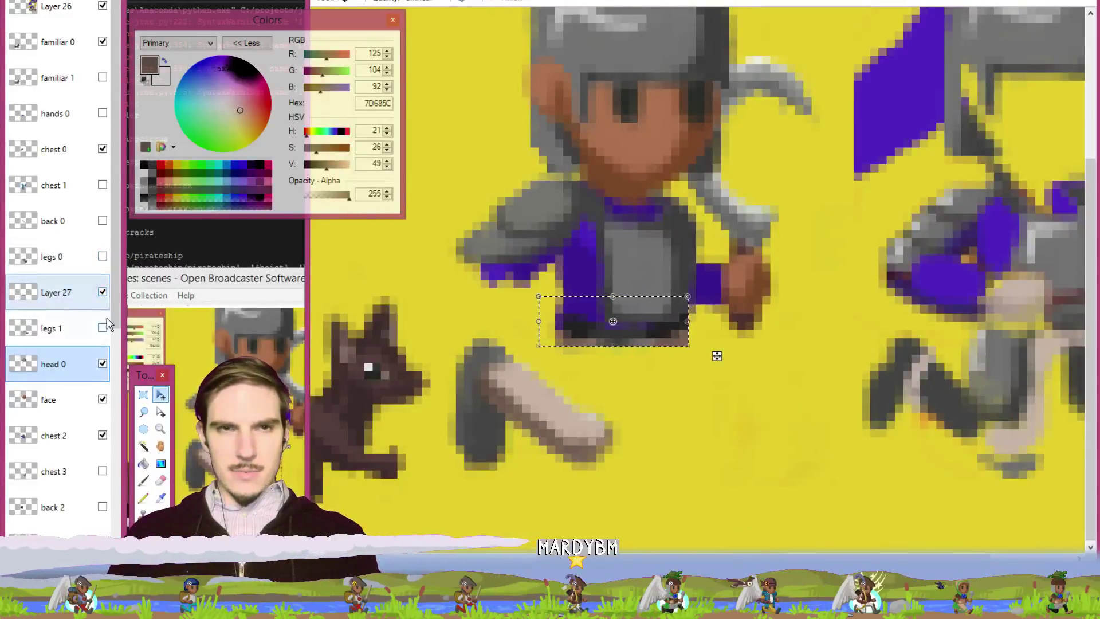
left_click(103, 327)
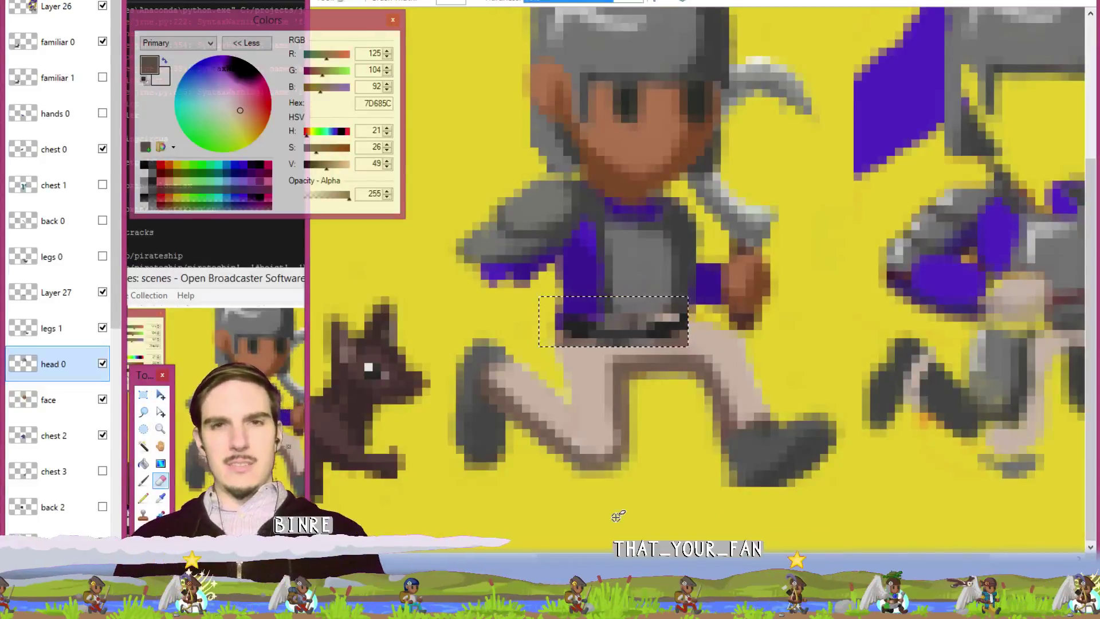
Clear the selection and erase the light trouser pixels overlapping the front end of the belt on legs 1.
key("ctrl+d")
key("e")
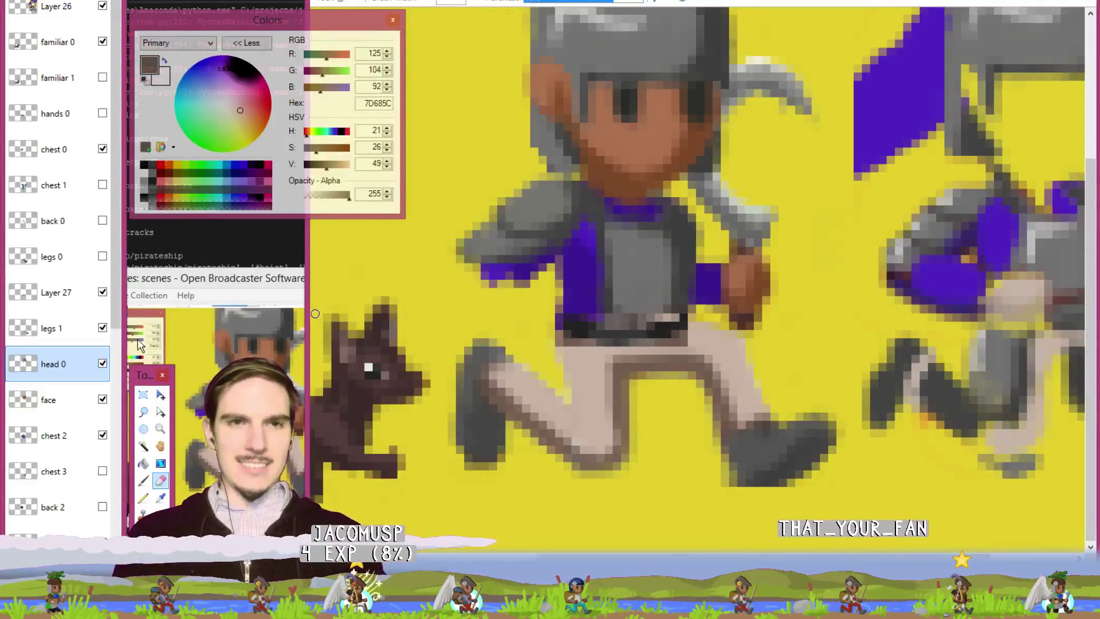
key("alt+Page_Up")
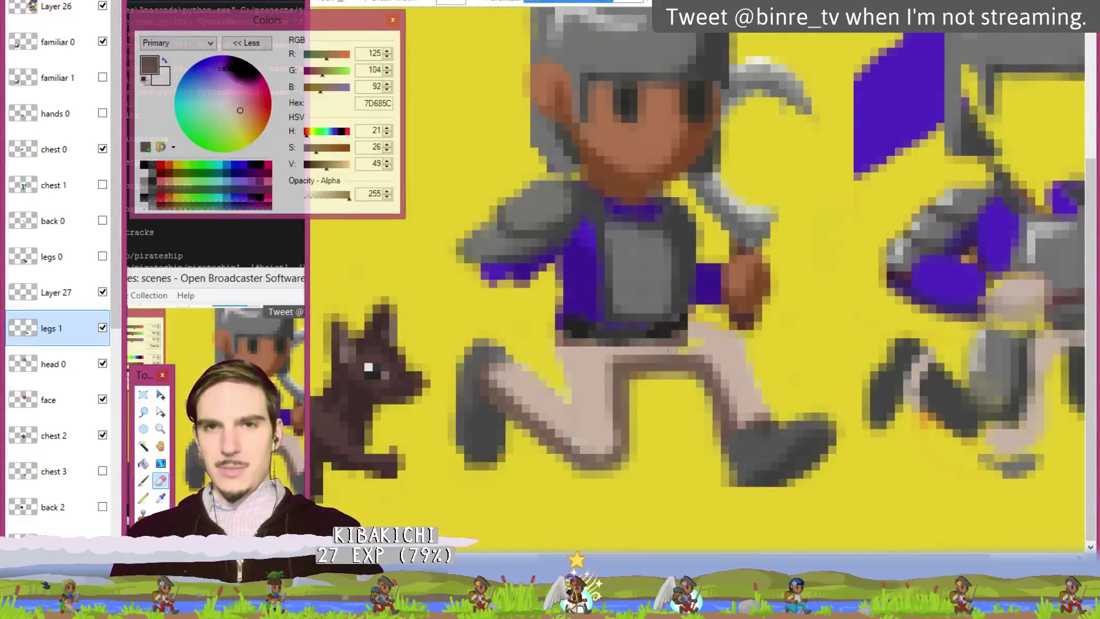
key("ctrl")
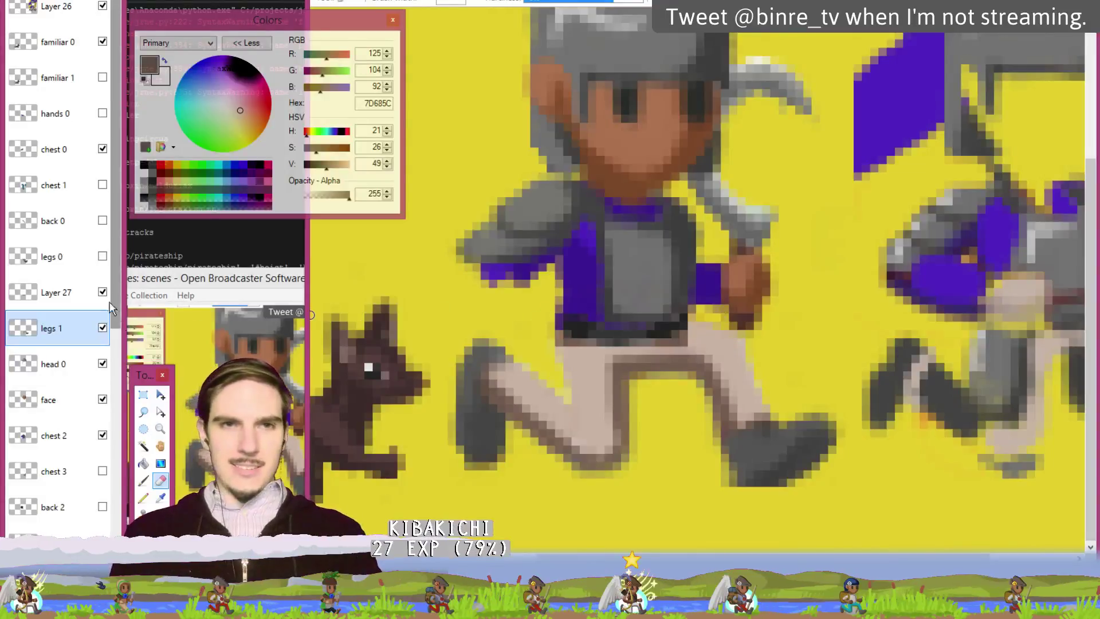
On Layer 27, trim the belt's lower front corner with the eraser and touch it up using dark grey 323232.
left_click(56, 292)
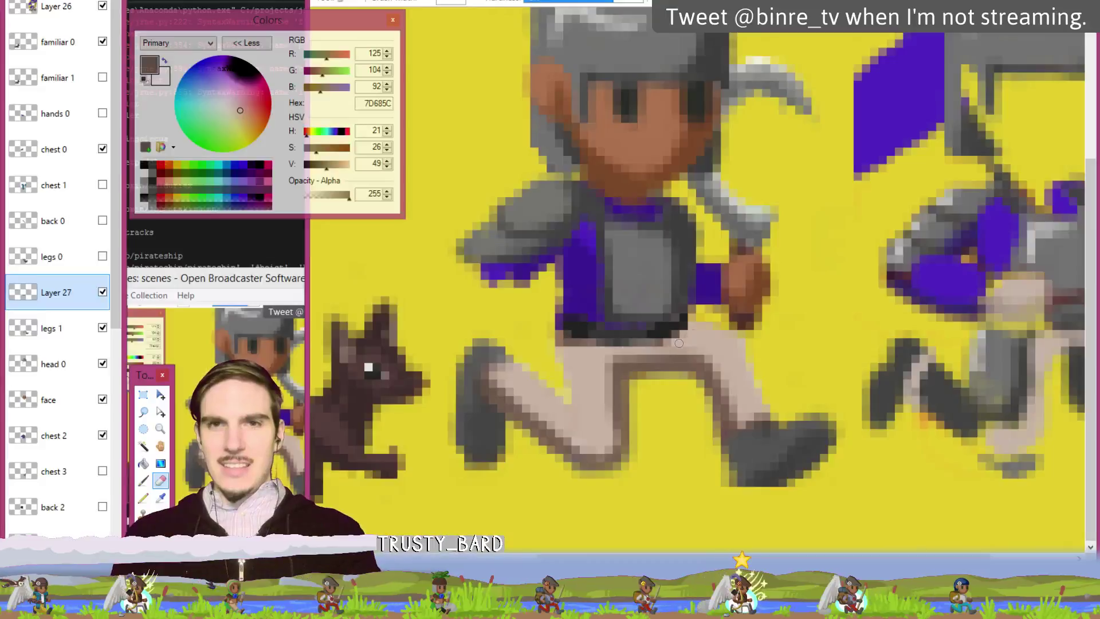
left_click_drag(698, 319, 667, 339)
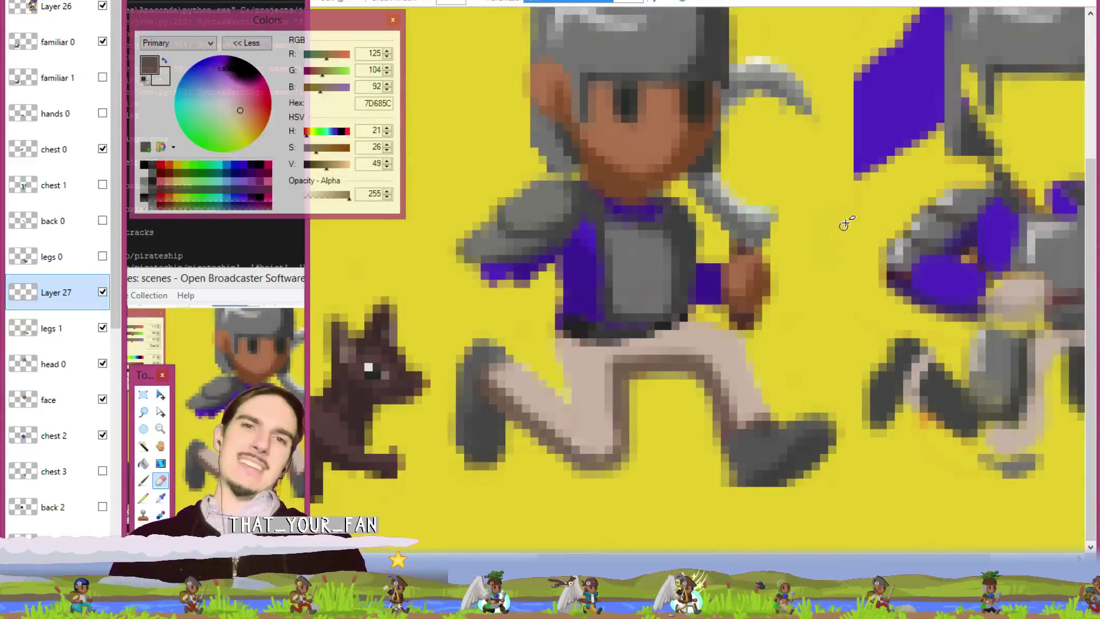
key("k")
left_click(666, 327)
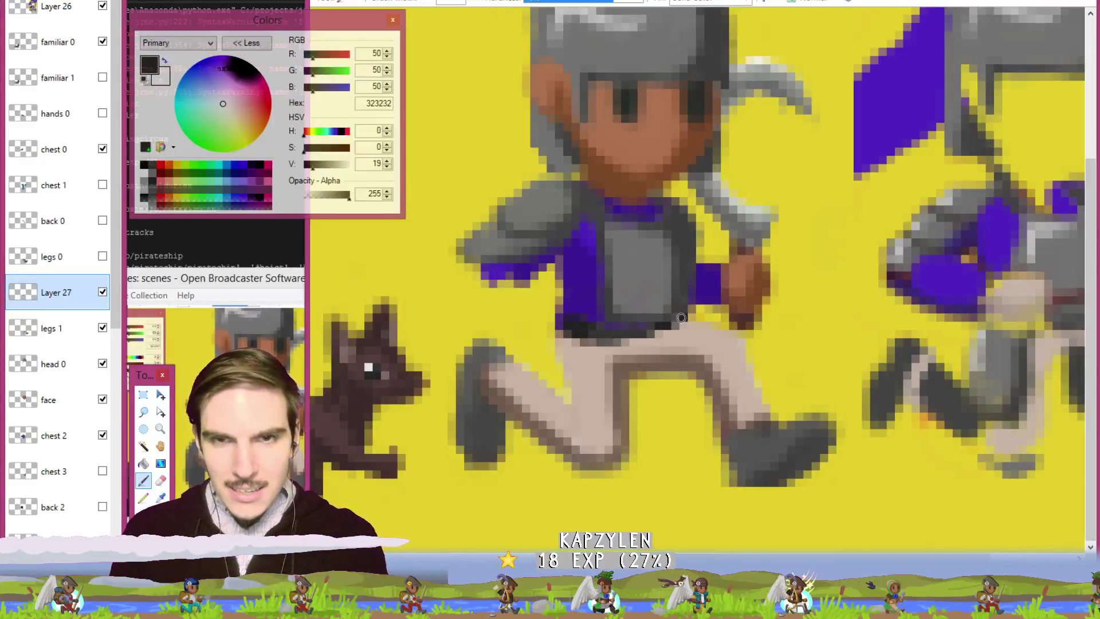
key("b")
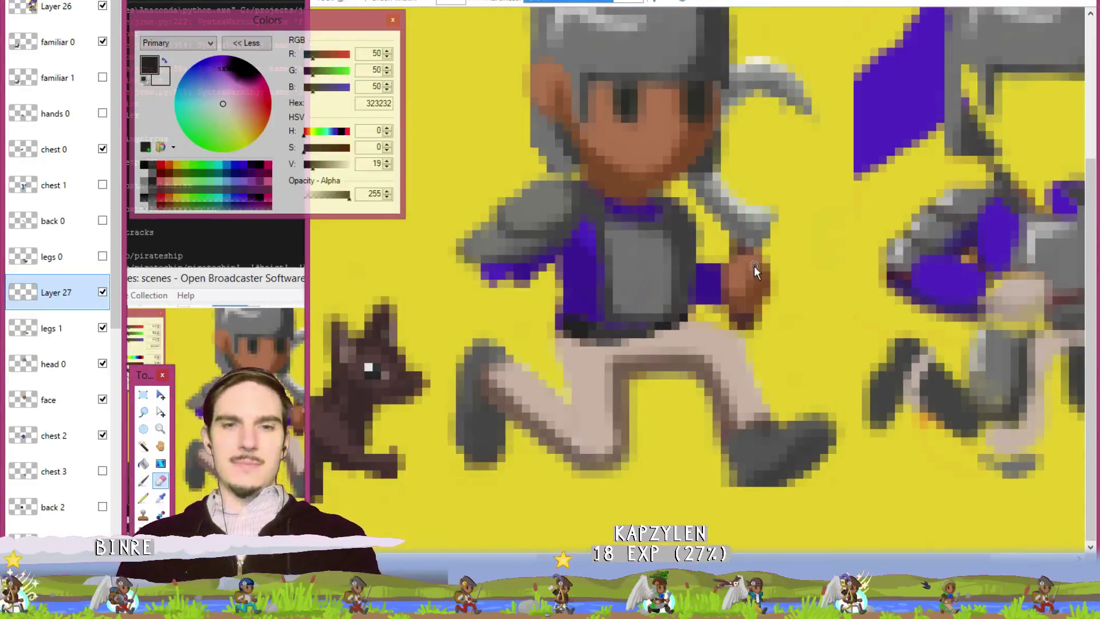
key("e")
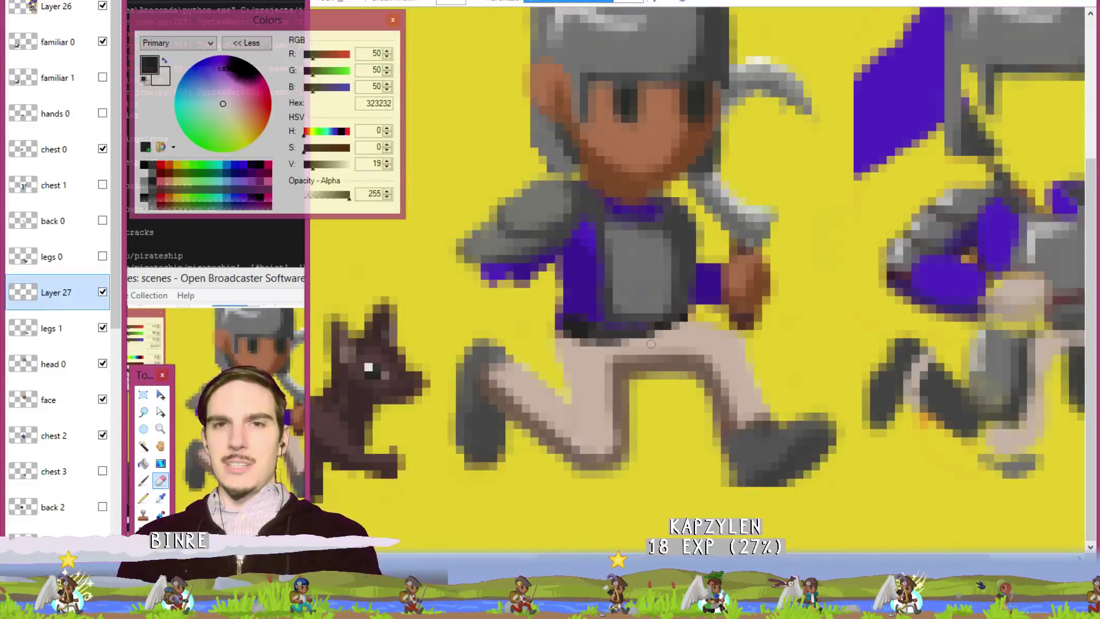
key("bracketright")
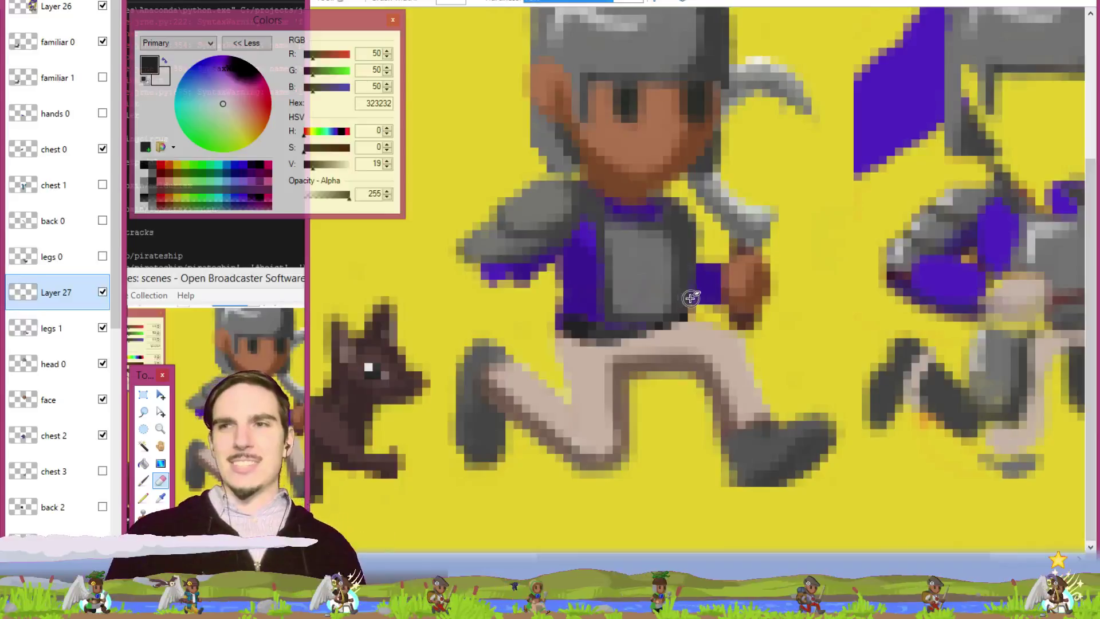
key("k")
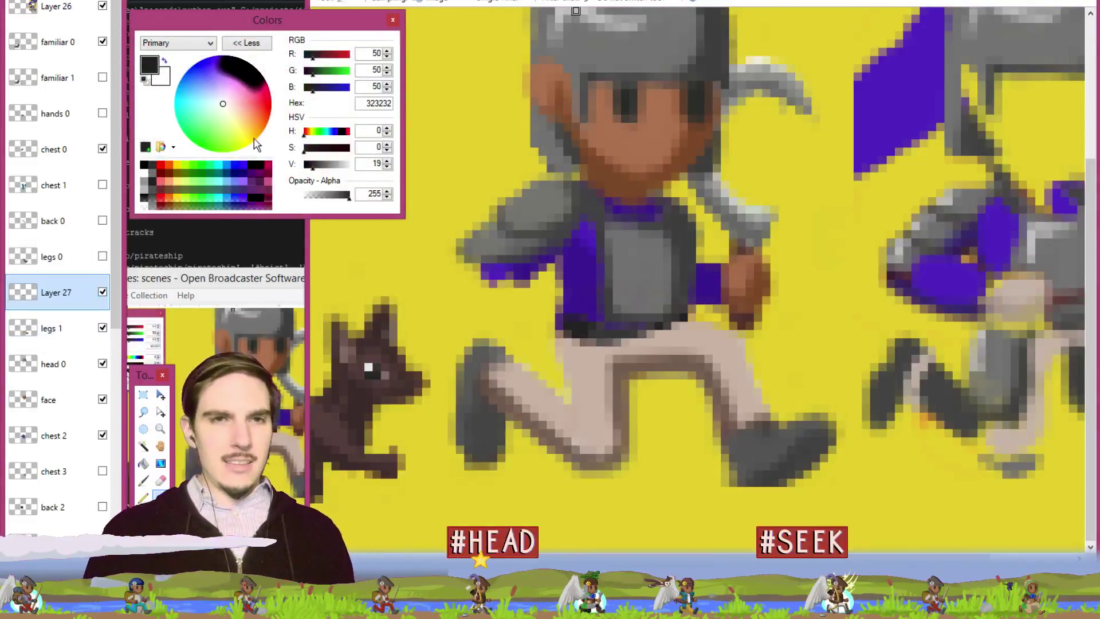
Draw a freehand selection around the front boot and its ankle.
key("s")
key("s")
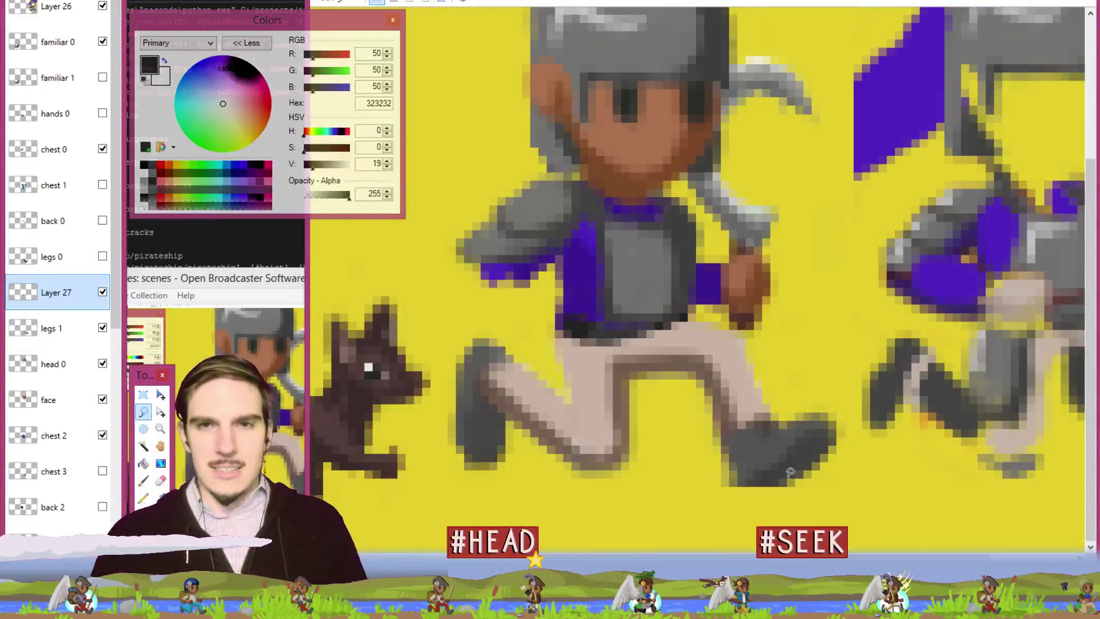
mouse_move(823, 494)
left_mouse_down()
mouse_move(828, 410)
mouse_move(853, 458)
mouse_move(831, 393)
mouse_move(713, 436)
mouse_move(851, 470)
left_mouse_up()
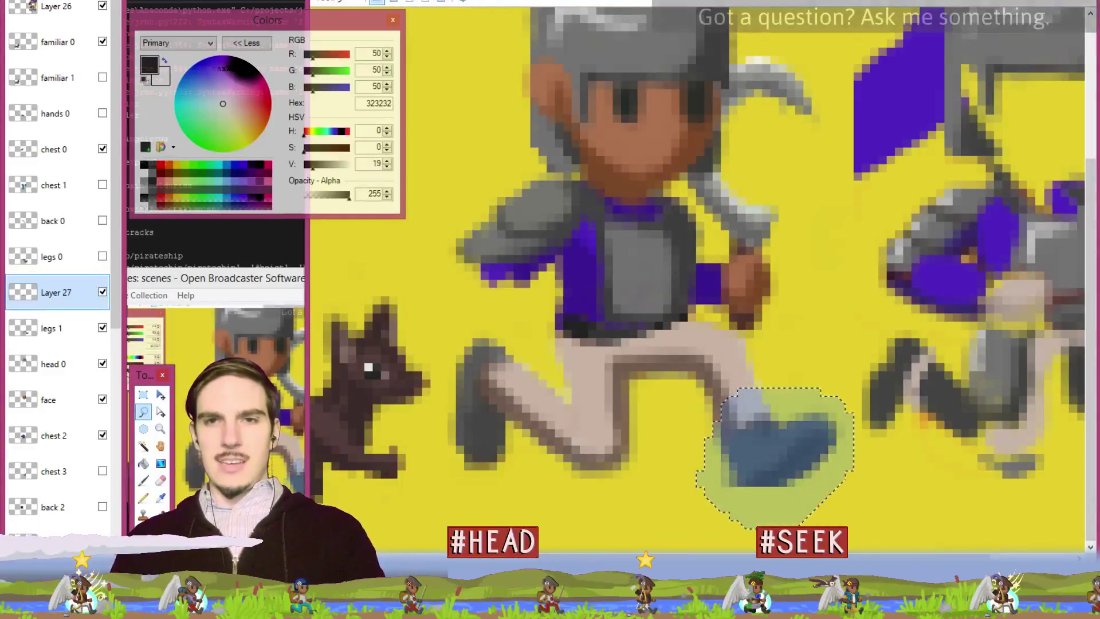
left_click(459, 0)
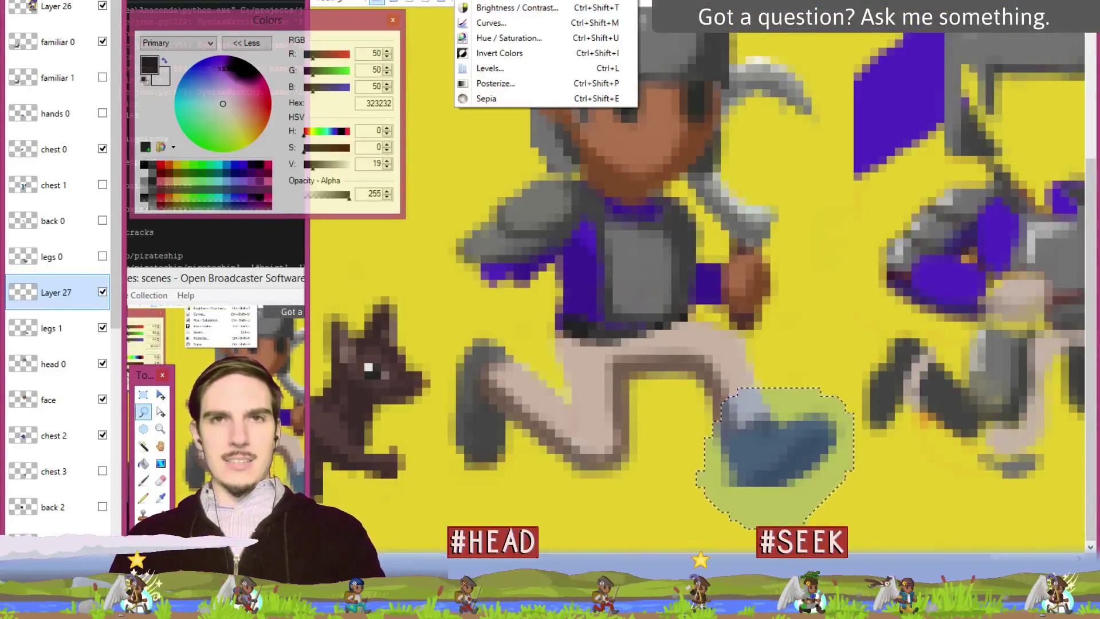
left_click(486, 7)
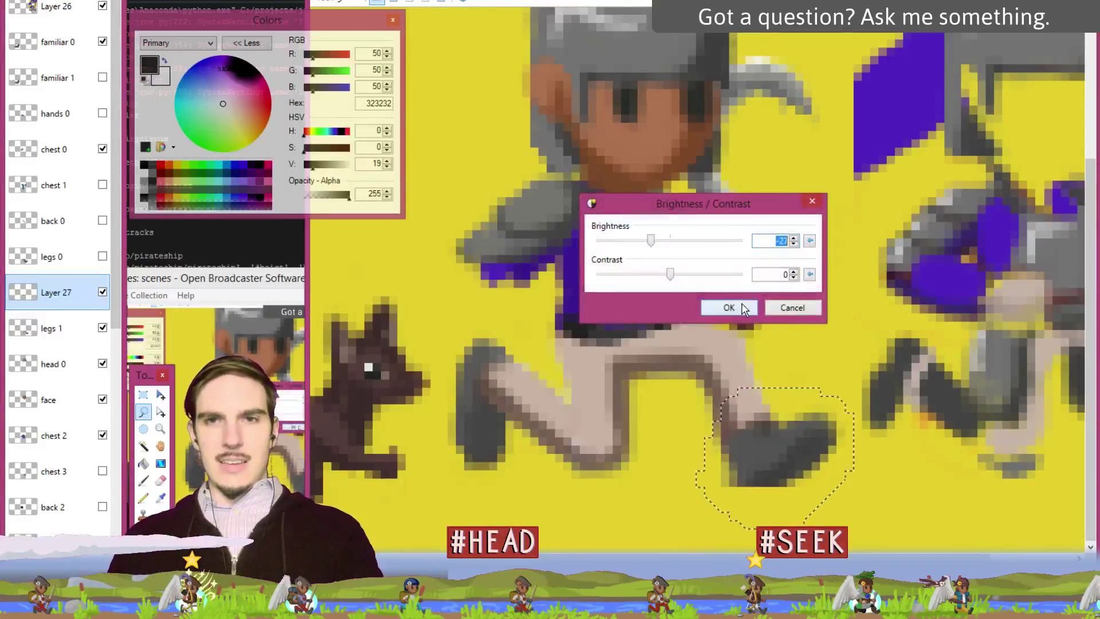
left_click(801, 308)
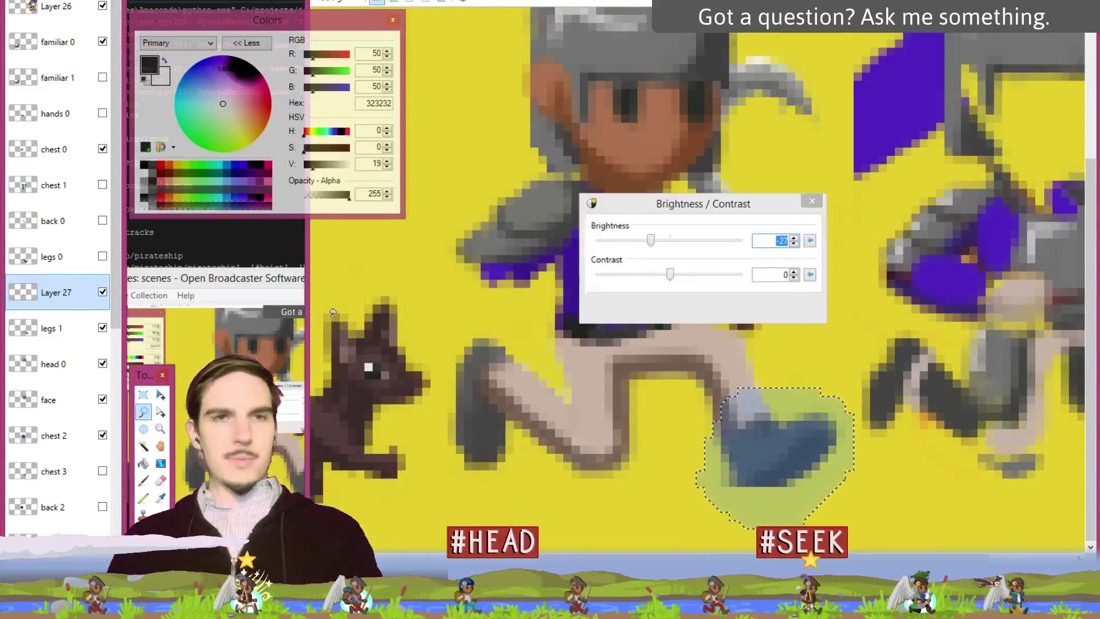
Merge Layer 27 with the belt down into the legs 1 layer.
left_click(66, 341)
left_click(60, 293)
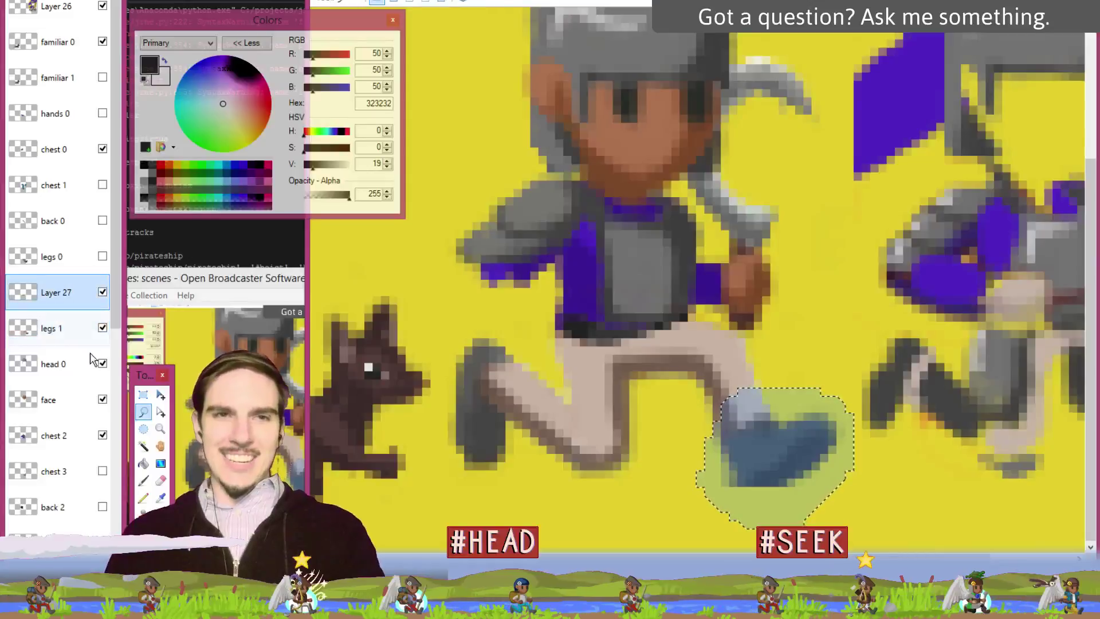
key("ctrl+m")
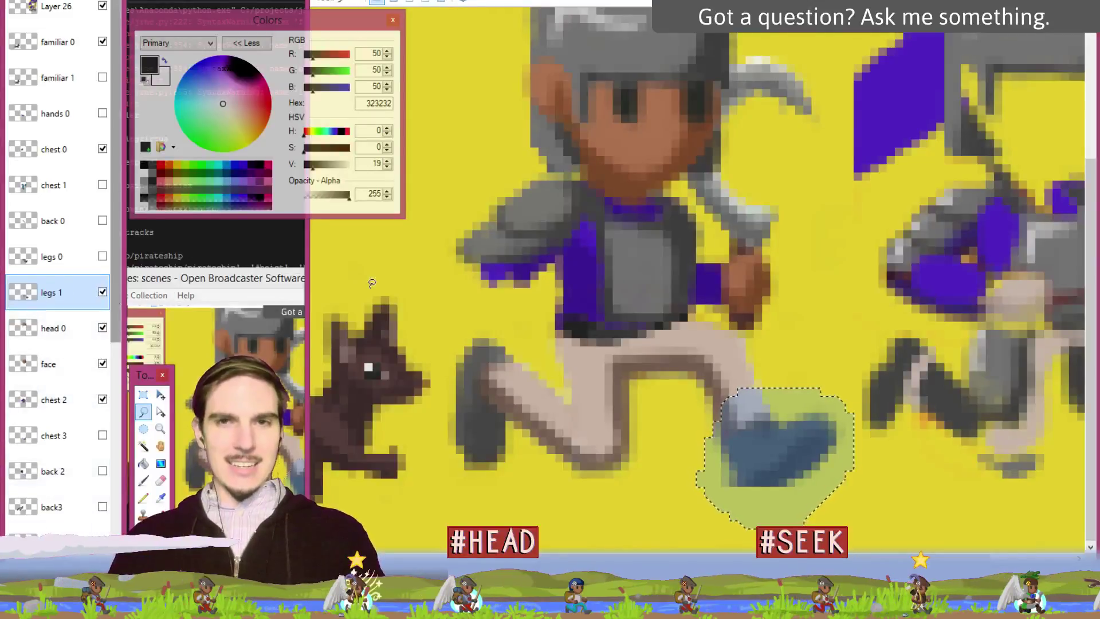
Darken the selected front boot on legs 1 with a brightness of -27 and clear the selection.
left_click(519, 13)
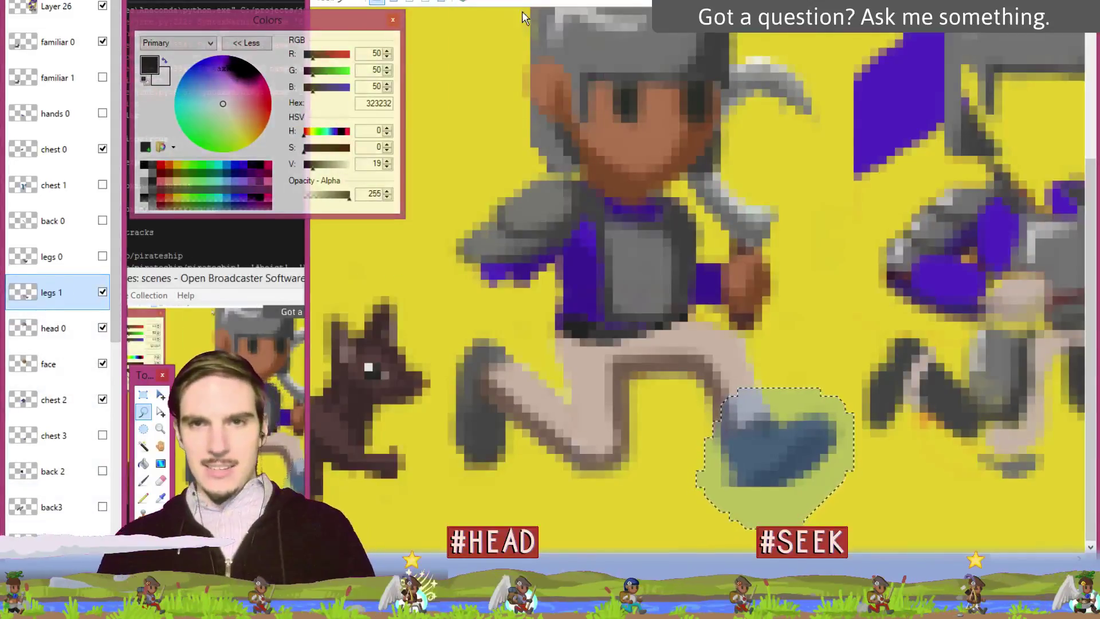
left_click(728, 307)
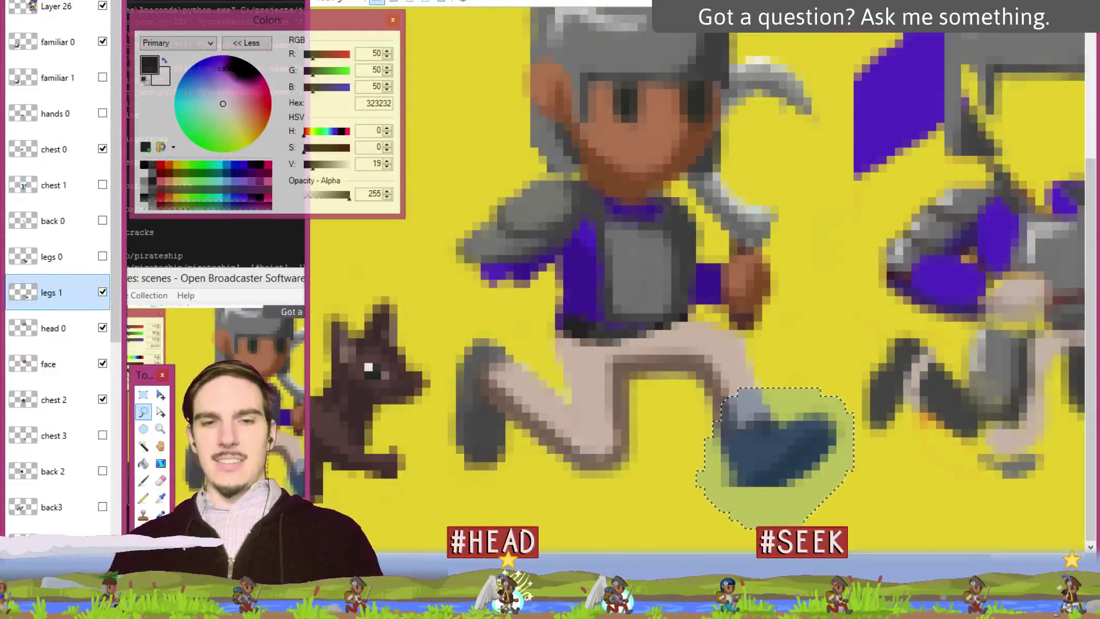
key("ctrl+d")
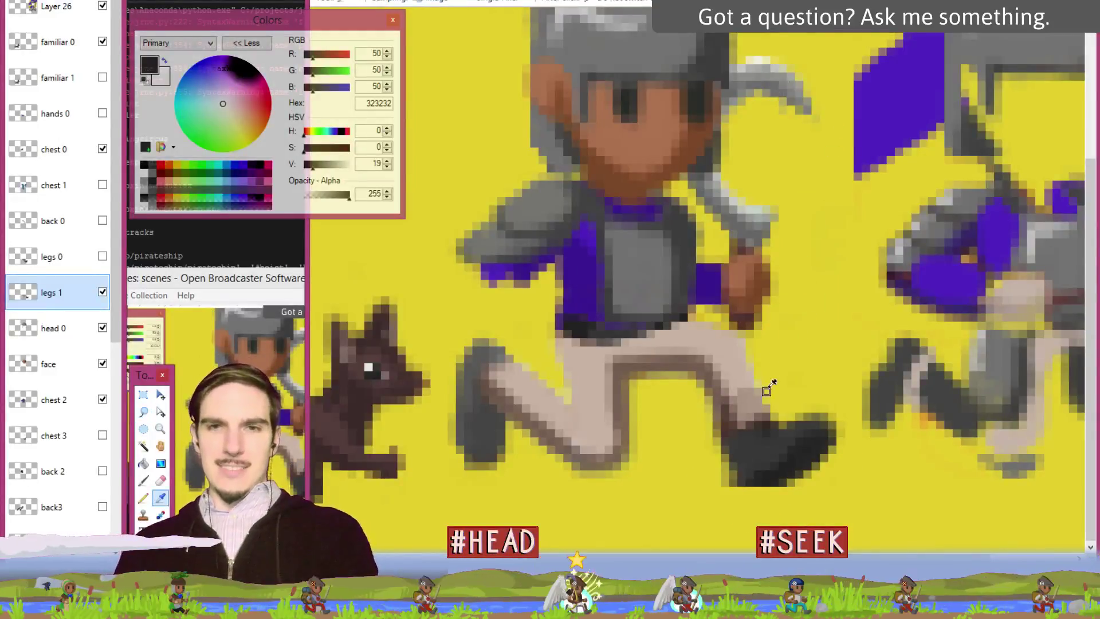
Extend the front boot up the shin to the knee, using grey 474646 with darker 323232 along the back edge.
key("k")
left_click(750, 431)
key("b")
left_click_drag(749, 430, 730, 371)
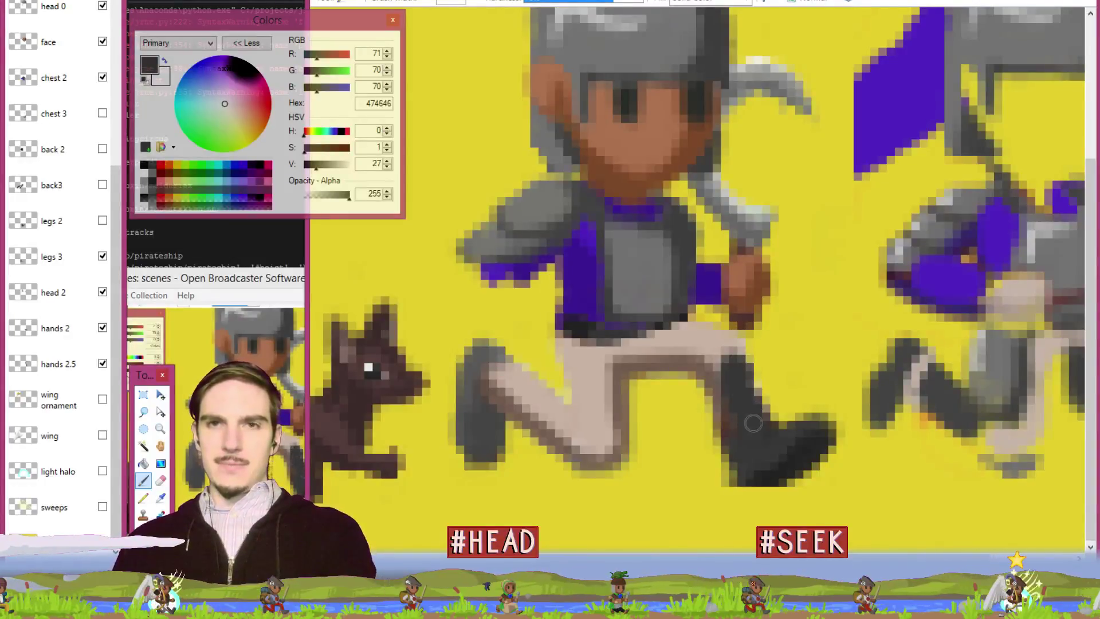
key("k")
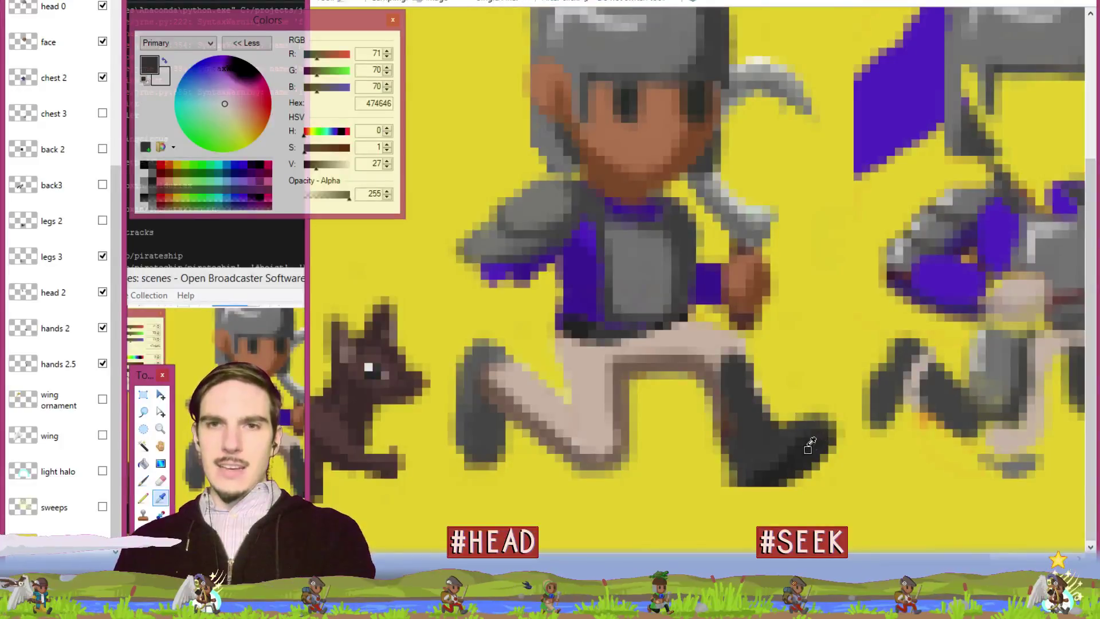
left_click(775, 470)
key("b")
mouse_move(713, 383)
left_mouse_down()
mouse_move(730, 449)
mouse_move(706, 378)
left_mouse_up()
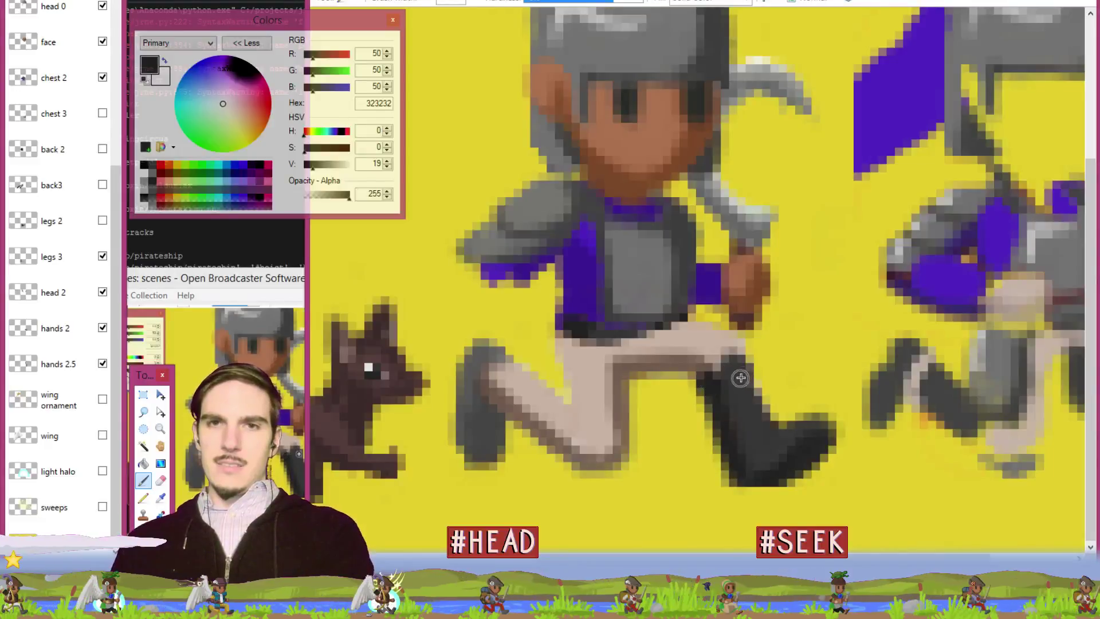
Refine the front boot's upper edge at the knee with grey 474646 and trouser beige CFBBAE.
key("k")
left_click(725, 369)
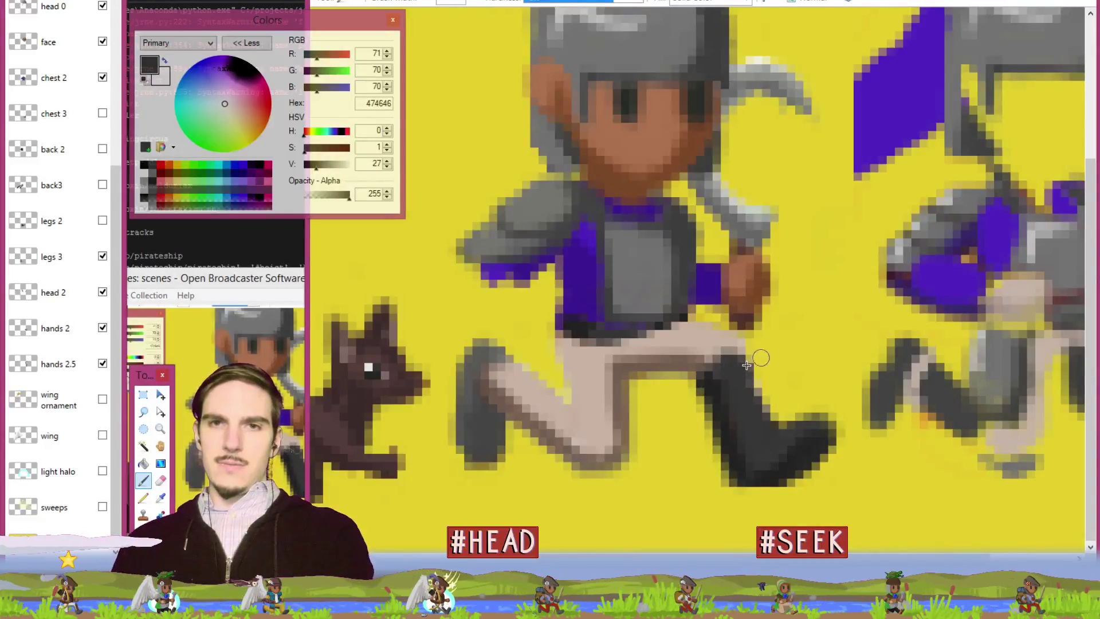
left_click(718, 351)
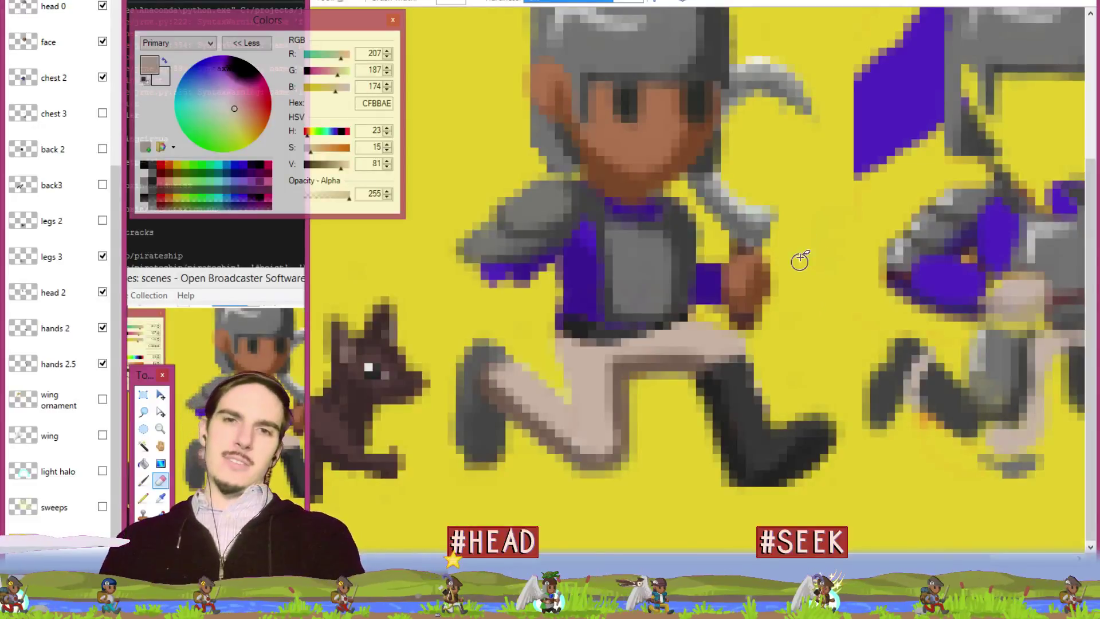
Touch up the front boot with grey 464646 and paint a beige CFBBAE ankle trim shaded with brown 836F62.
key("b")
left_click(780, 452, "ctrl")
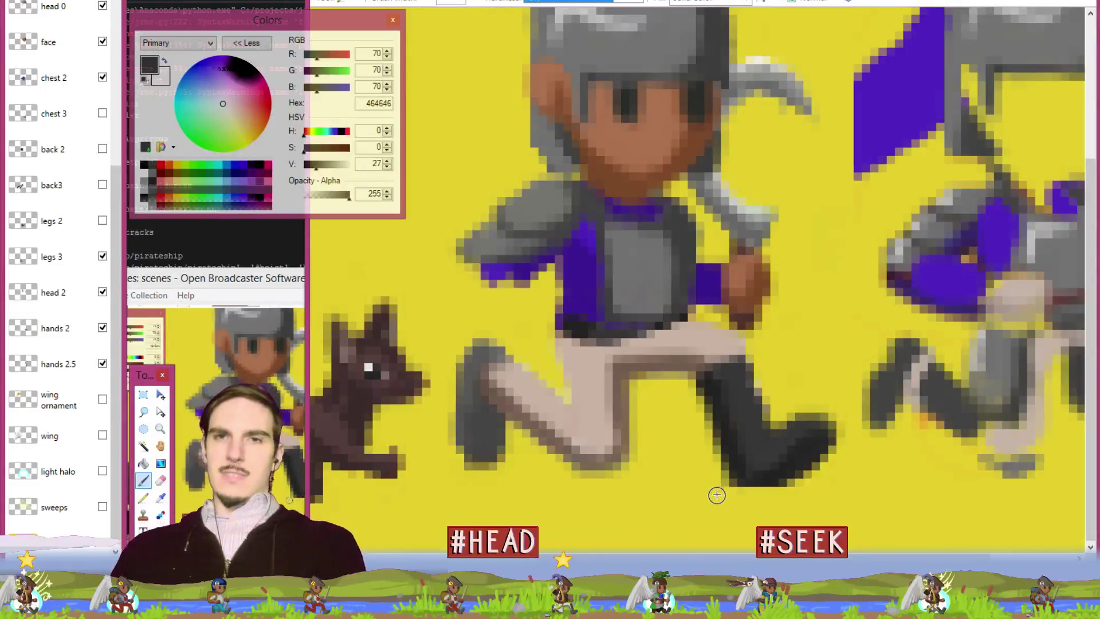
scroll(741, 19, "down", 1)
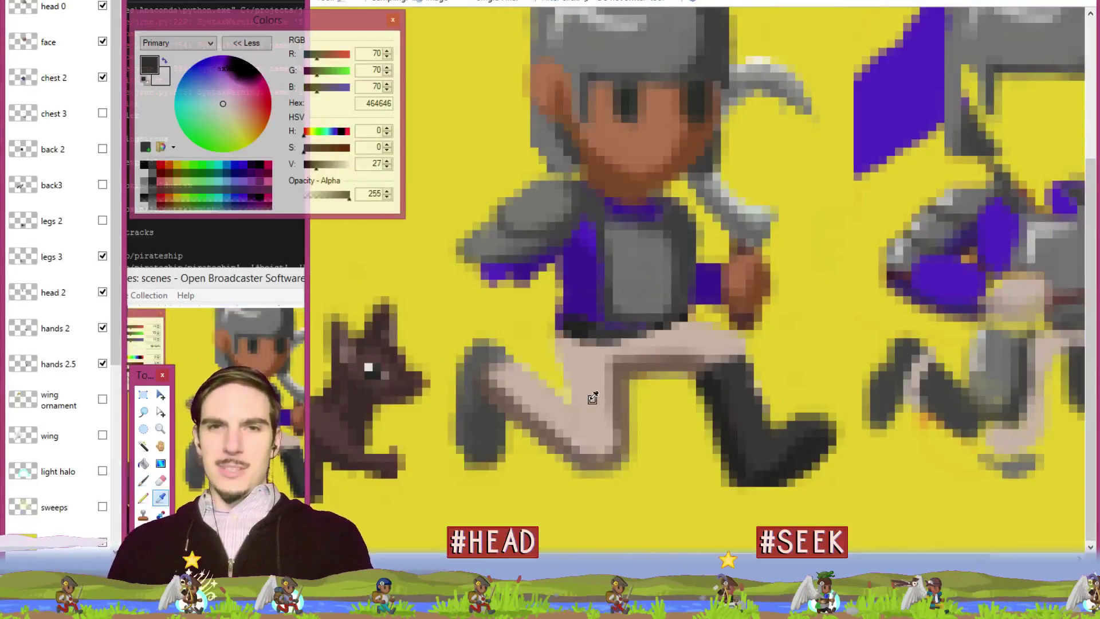
left_click(593, 394, "ctrl")
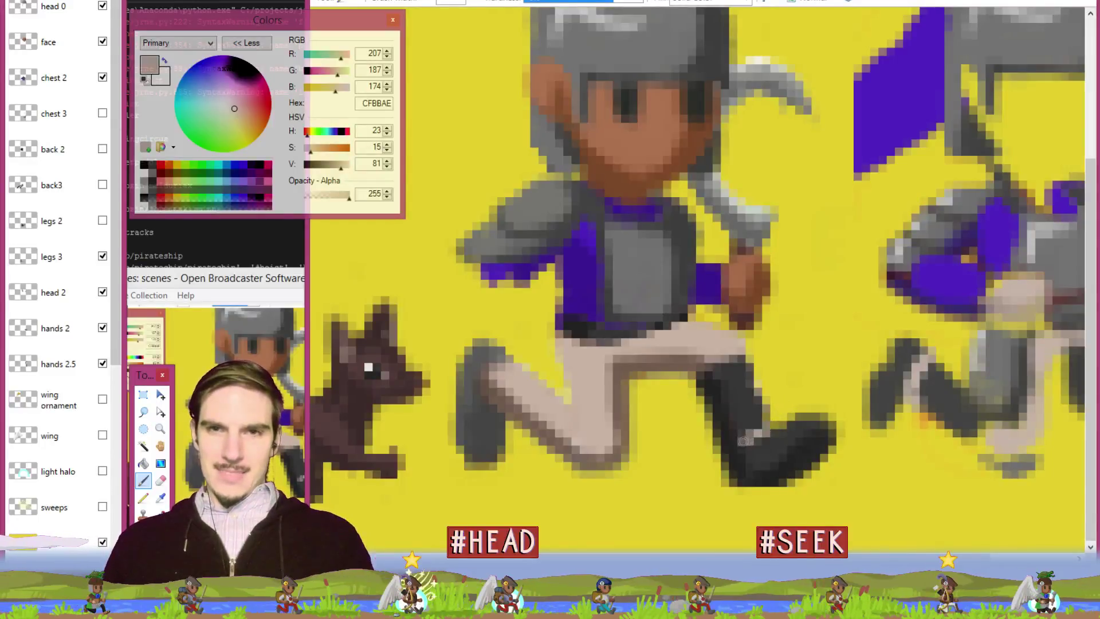
key("k")
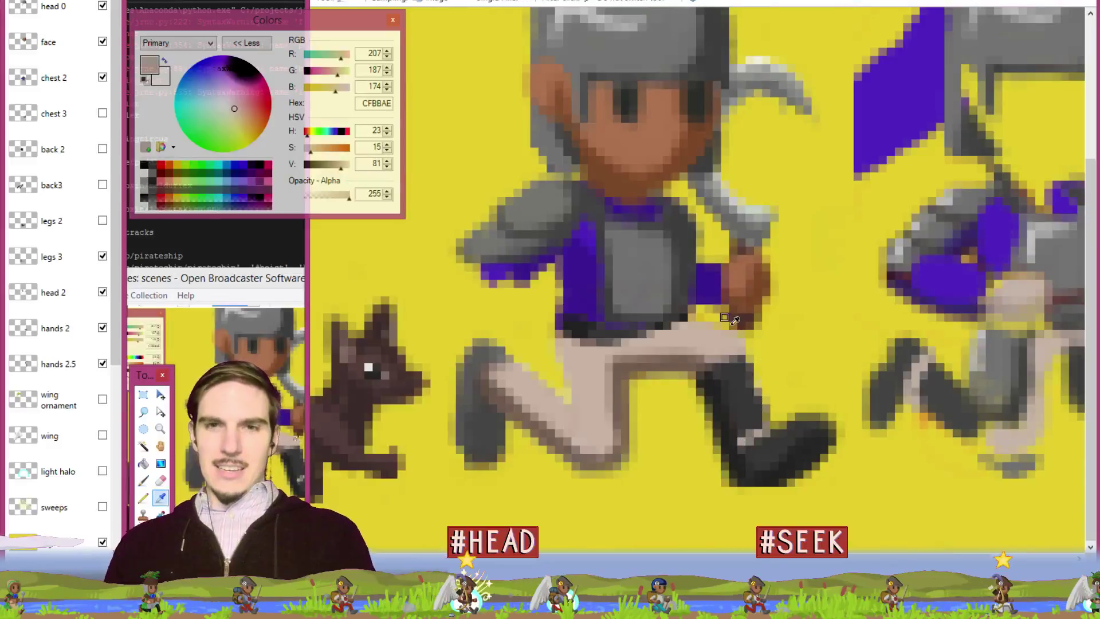
left_click(622, 394)
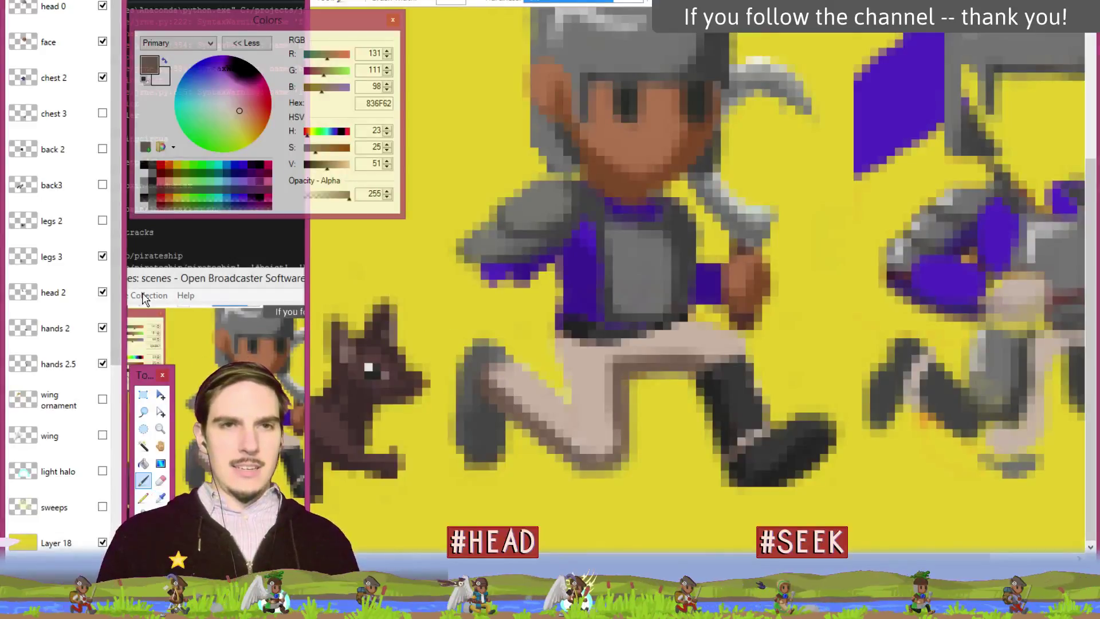
Darken the rear boot on the legs 3 layer with a brightness of -27 through a freehand selection, and clear the selection.
scroll(118, 388, "up", 3)
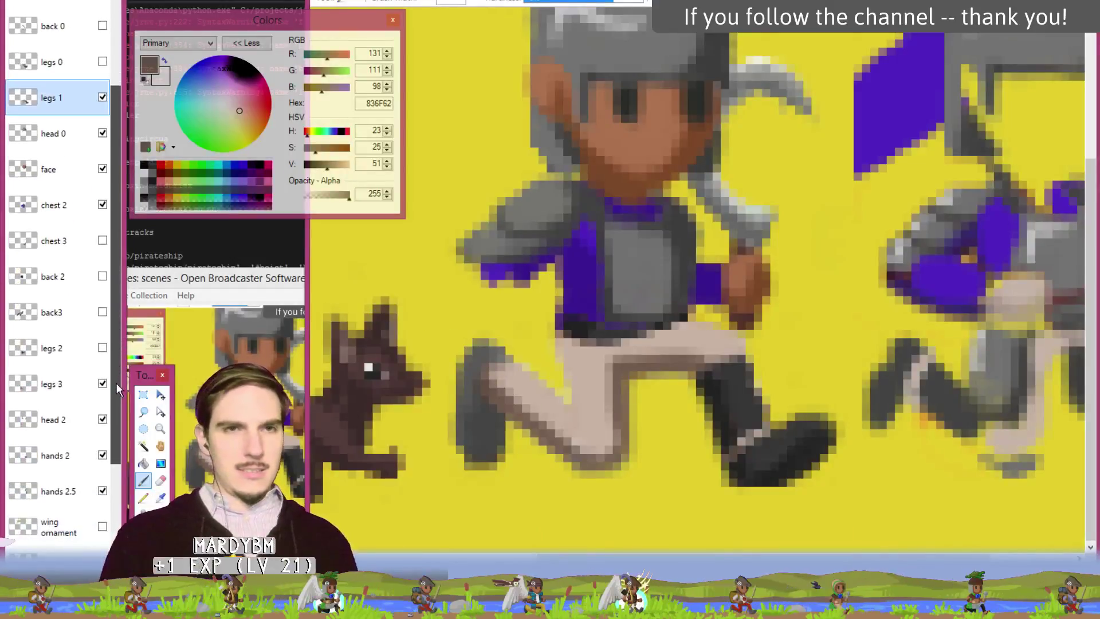
scroll(118, 343, "up", 2)
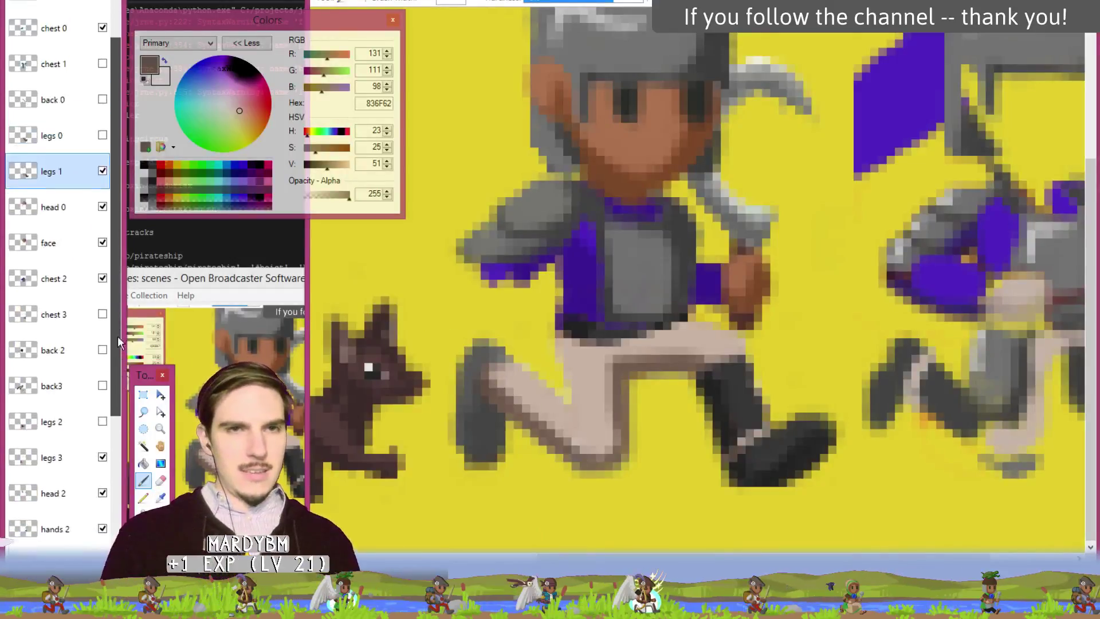
left_click(72, 451)
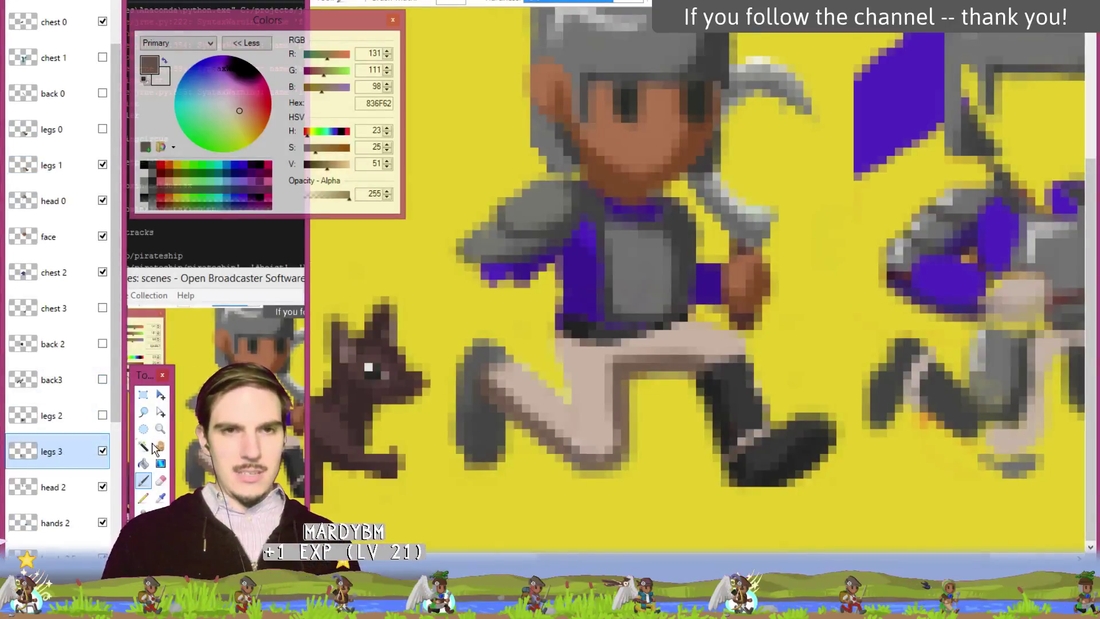
left_click(144, 412)
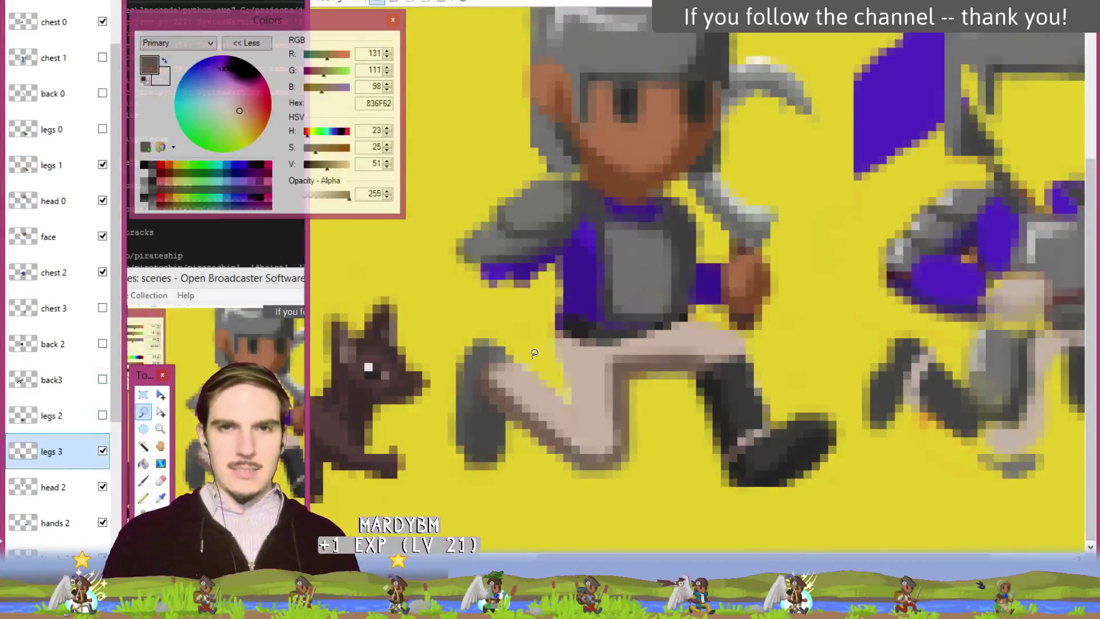
mouse_move(535, 353)
left_mouse_down()
mouse_move(512, 427)
mouse_move(436, 467)
mouse_move(480, 296)
mouse_move(506, 291)
left_mouse_up()
left_click(461, 1)
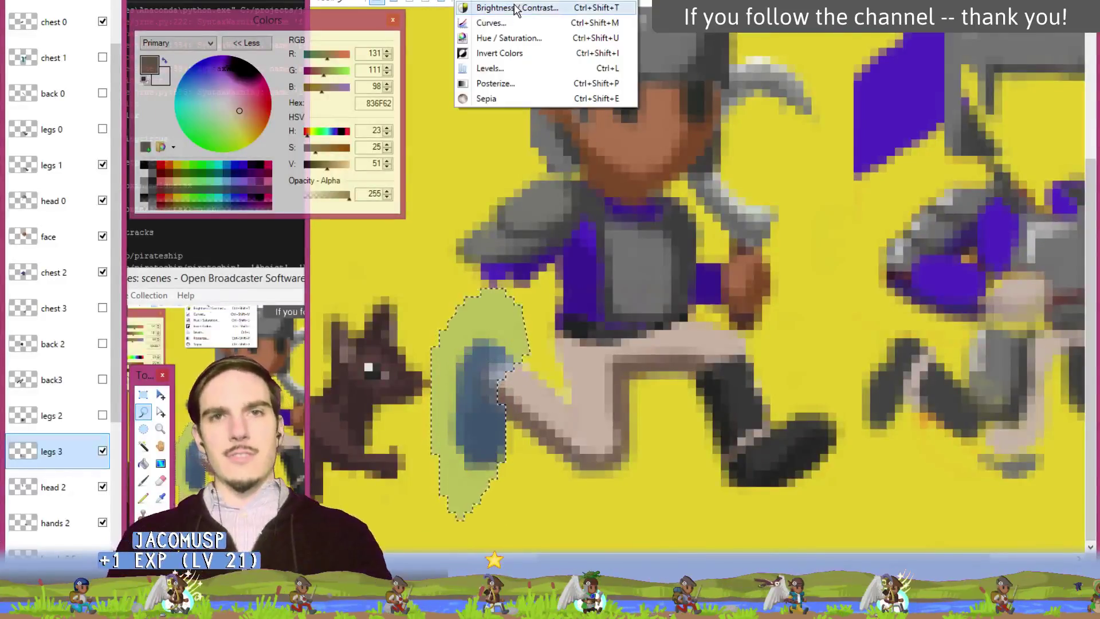
left_click(515, 8)
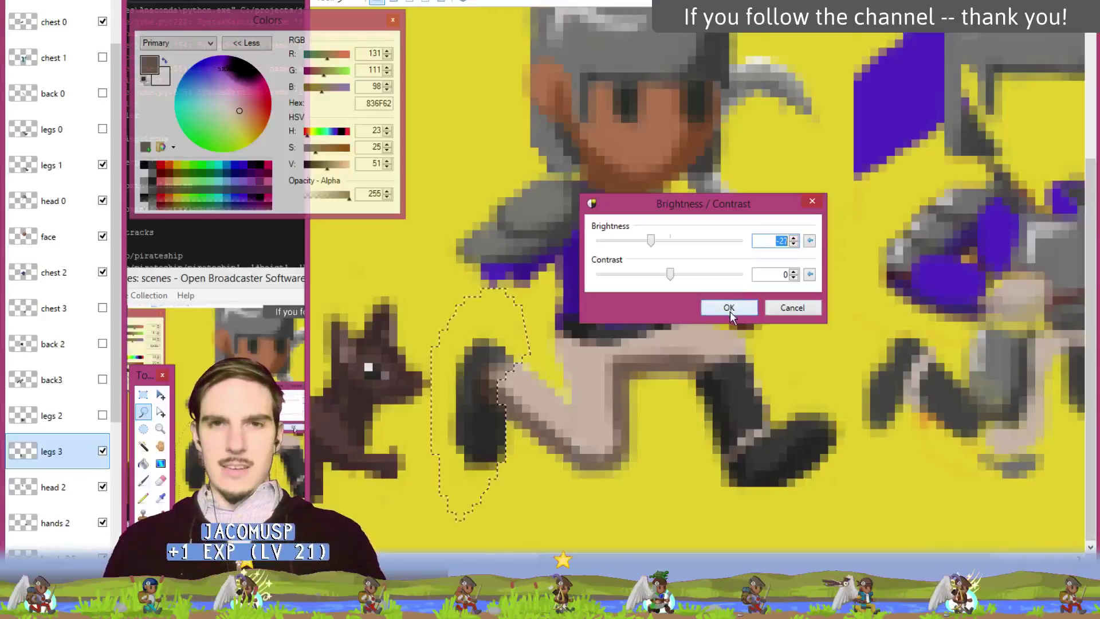
left_click(728, 308)
key("k")
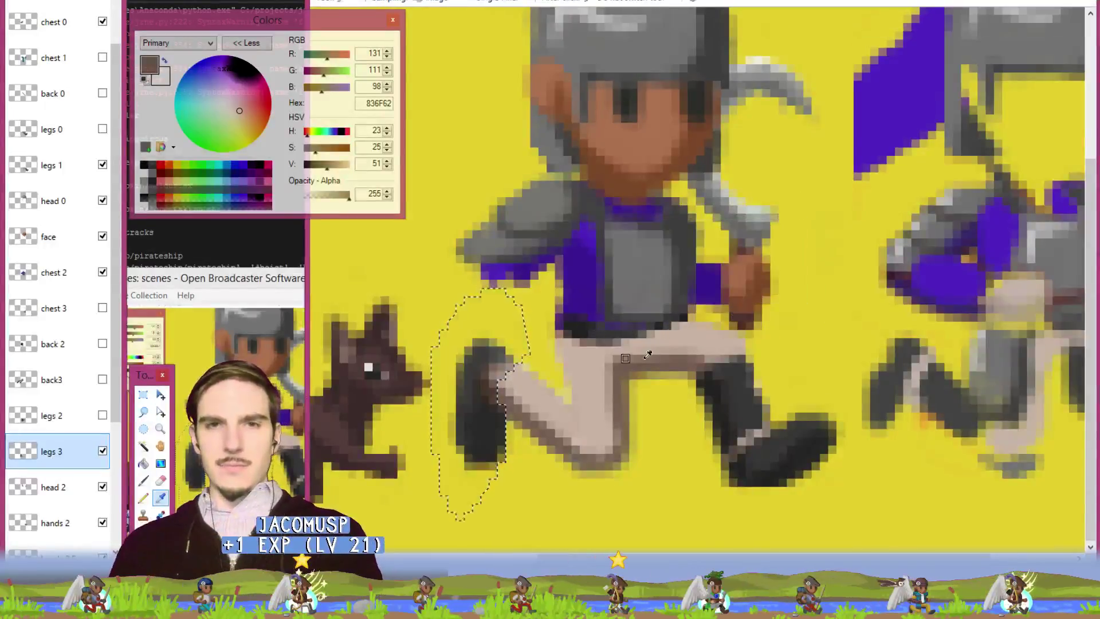
key("ctrl+d")
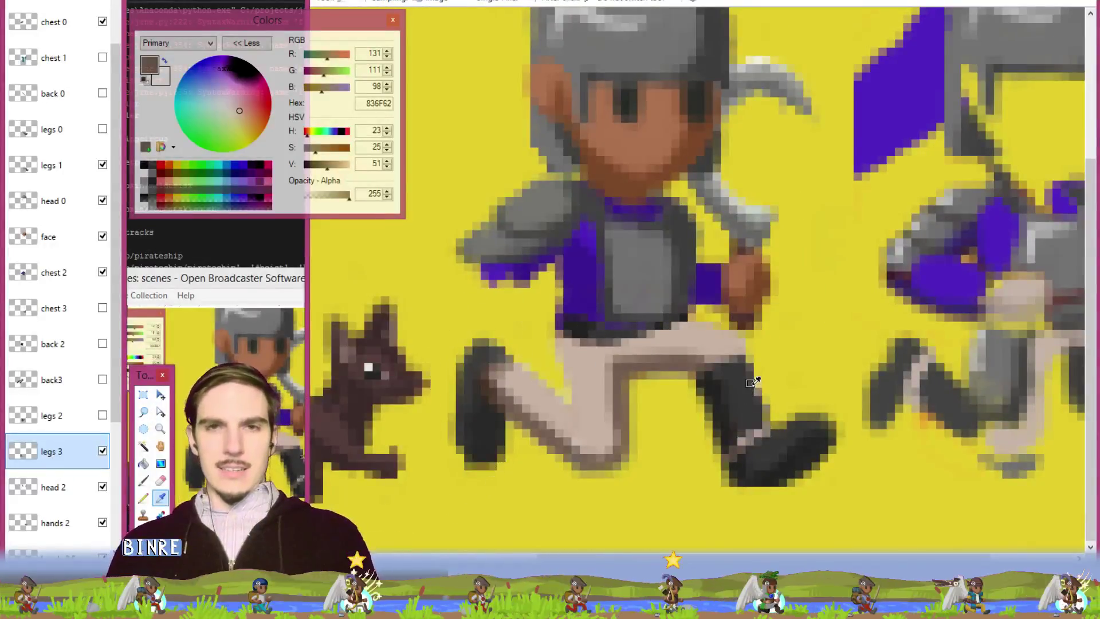
Extend the rear boot over the beige lower leg up to the knee, using grey 474646 with darker 363534 along the underside.
left_click(741, 384)
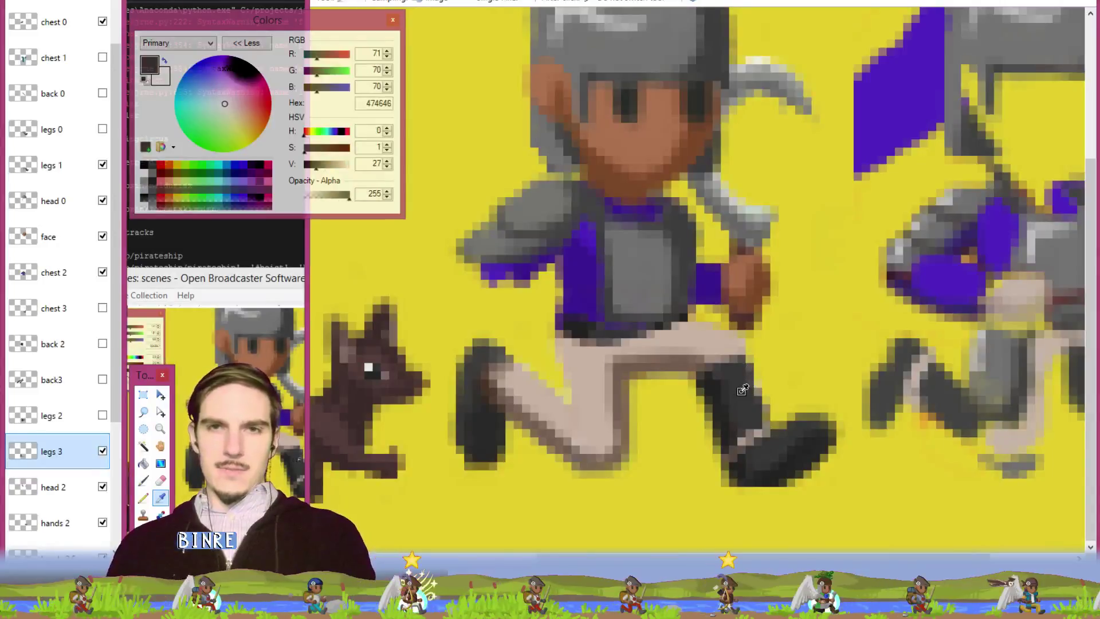
key("b")
mouse_move(489, 363)
left_mouse_down()
mouse_move(550, 401)
mouse_move(509, 366)
mouse_move(557, 423)
left_mouse_up()
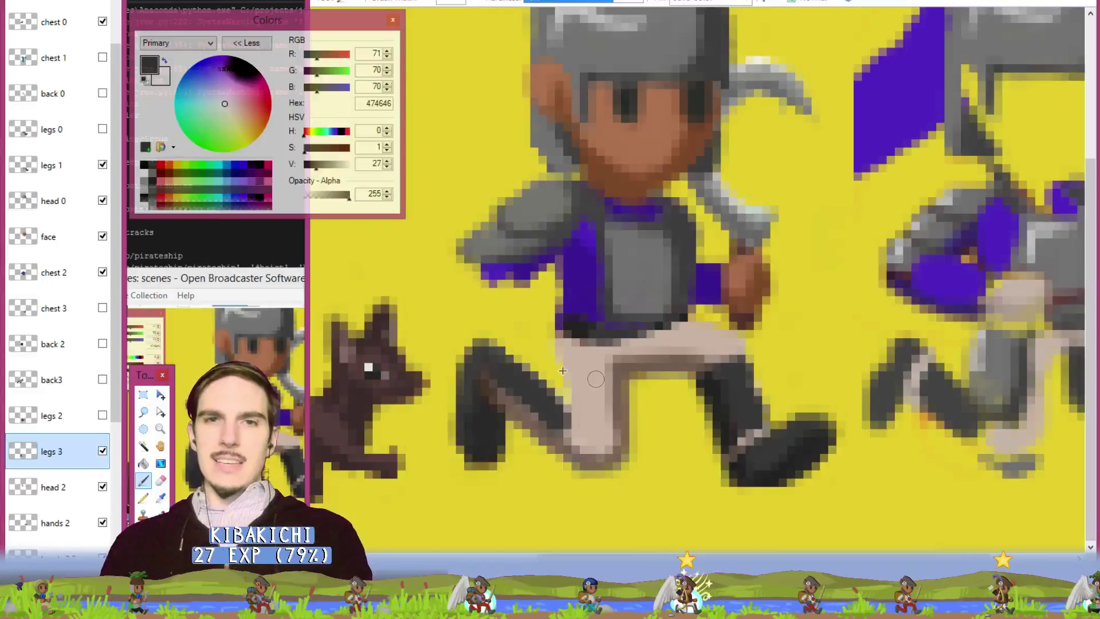
key("k")
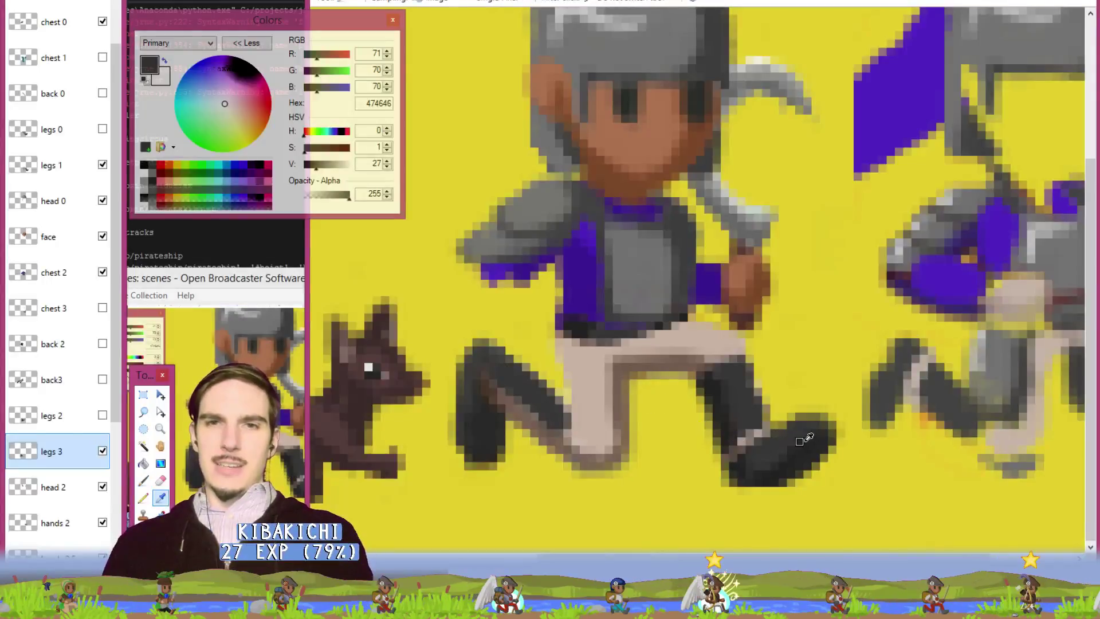
left_click(716, 416)
key("b")
mouse_move(510, 401)
left_mouse_down()
mouse_move(490, 393)
mouse_move(527, 418)
mouse_move(497, 393)
mouse_move(515, 429)
mouse_move(550, 450)
mouse_move(555, 438)
left_mouse_up()
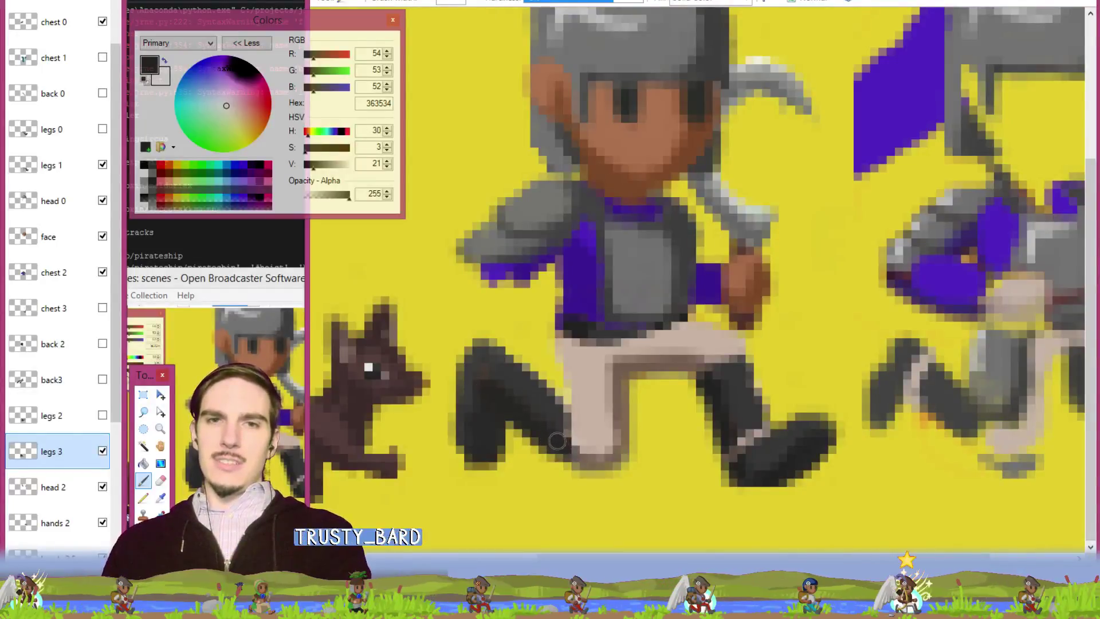
Touch up the rear boot's shading around the ankle and shin with dark greys 3A3735 and 363534.
key("e")
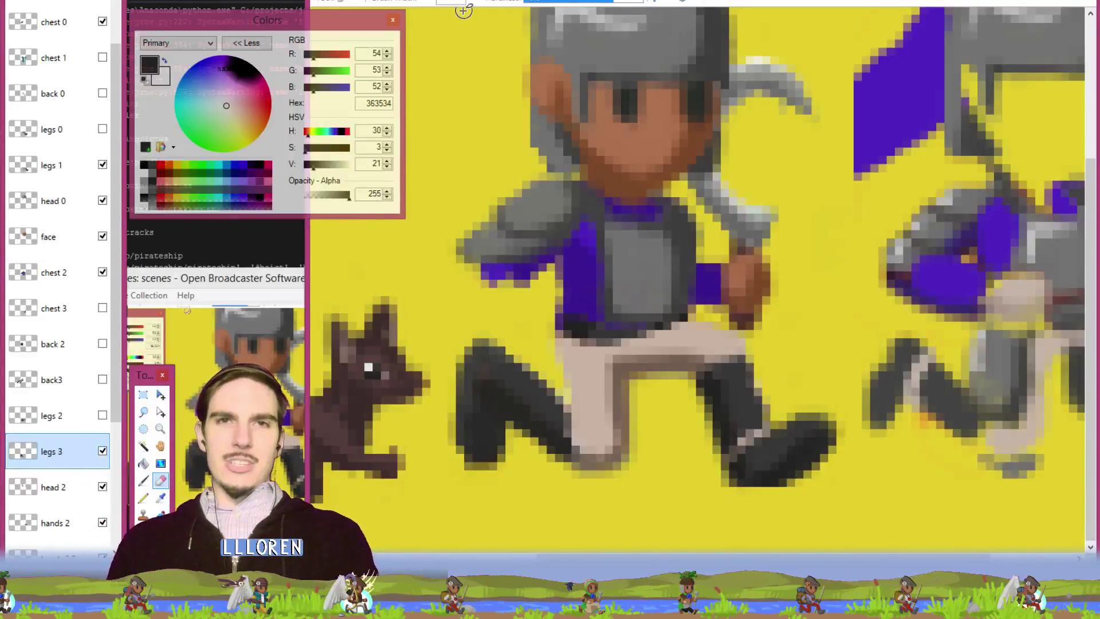
key("k")
left_click(494, 420)
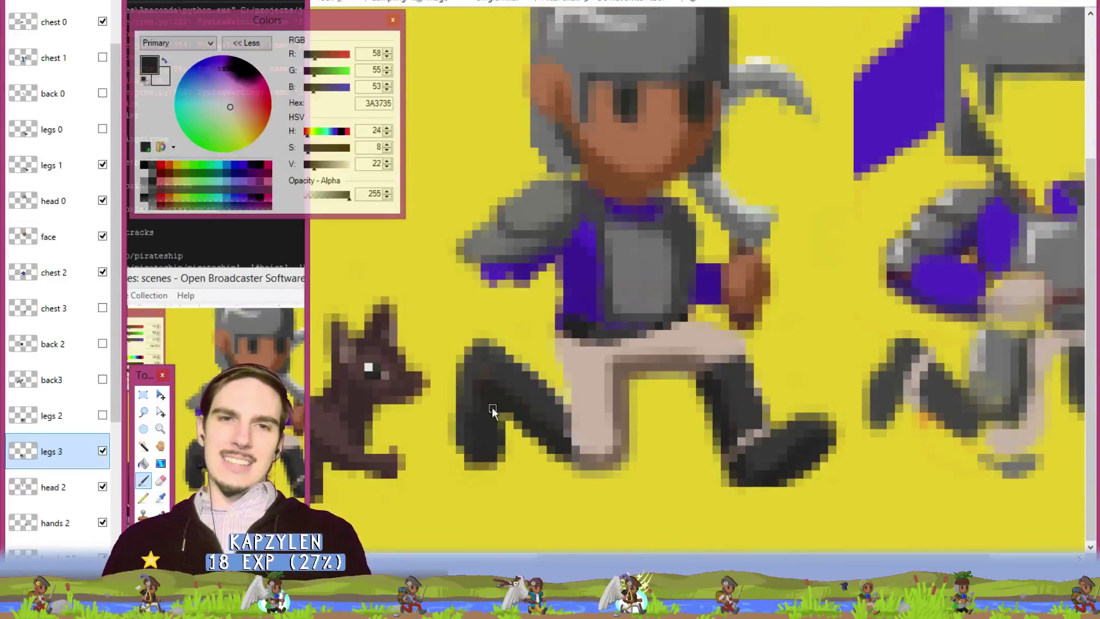
key("b")
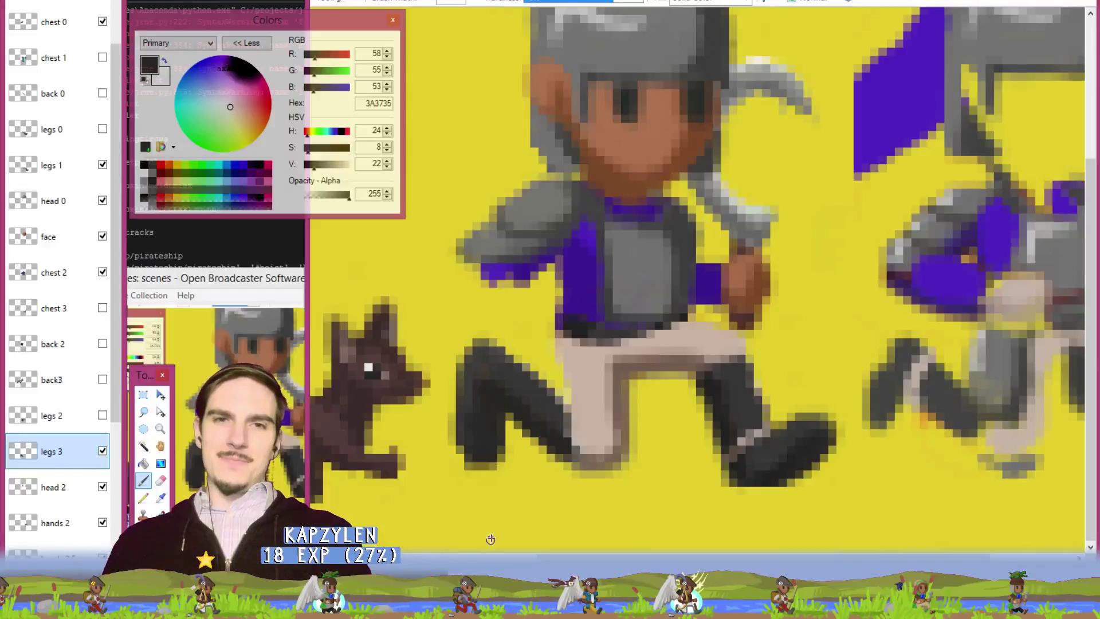
key("k")
left_click(505, 395)
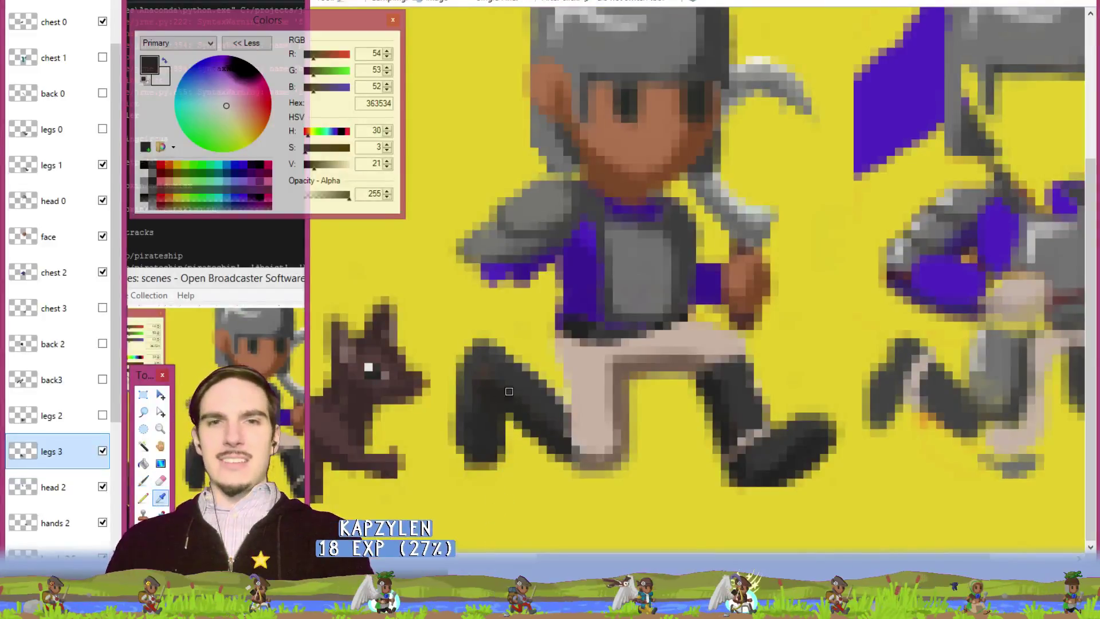
key("b")
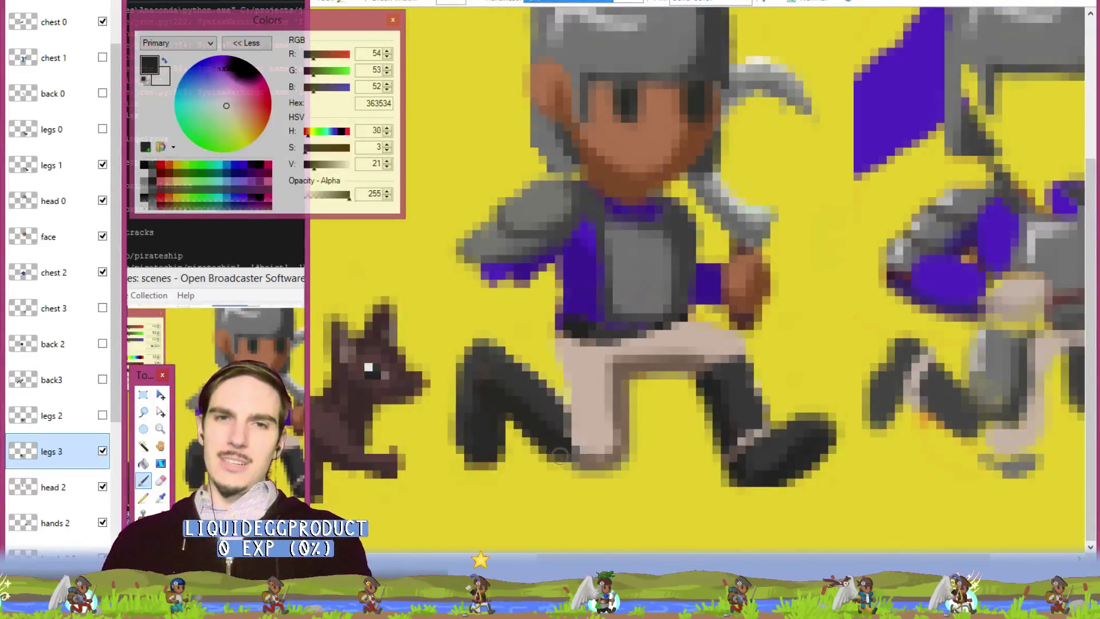
Clean up the rear boot's edges and blend its ankle area with greys 474646 and 363534.
key("k")
left_click(541, 467)
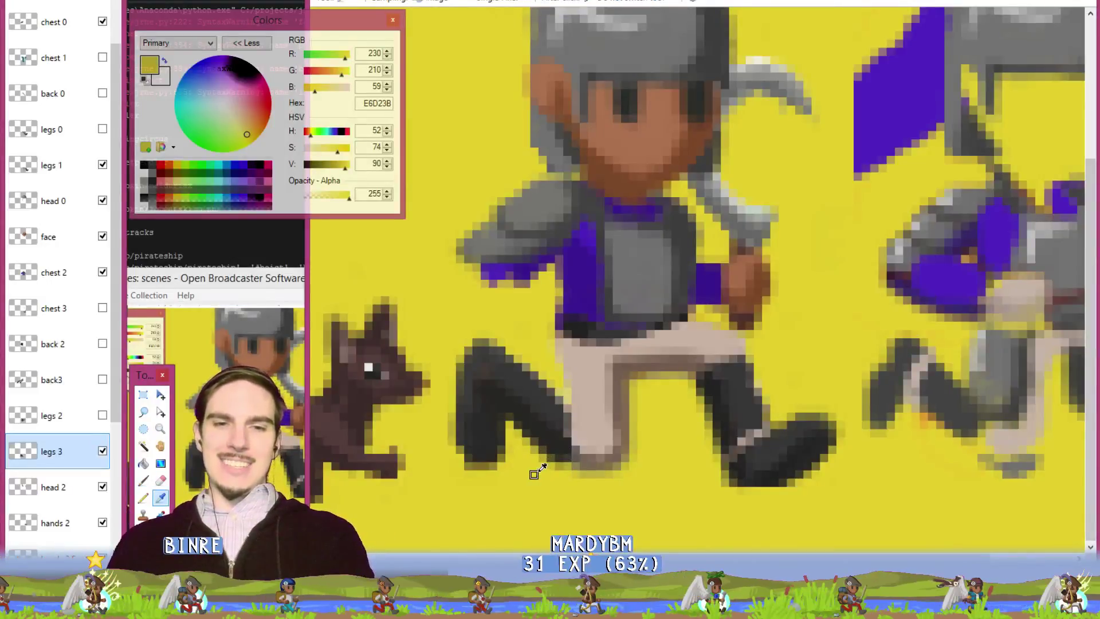
left_click(502, 396)
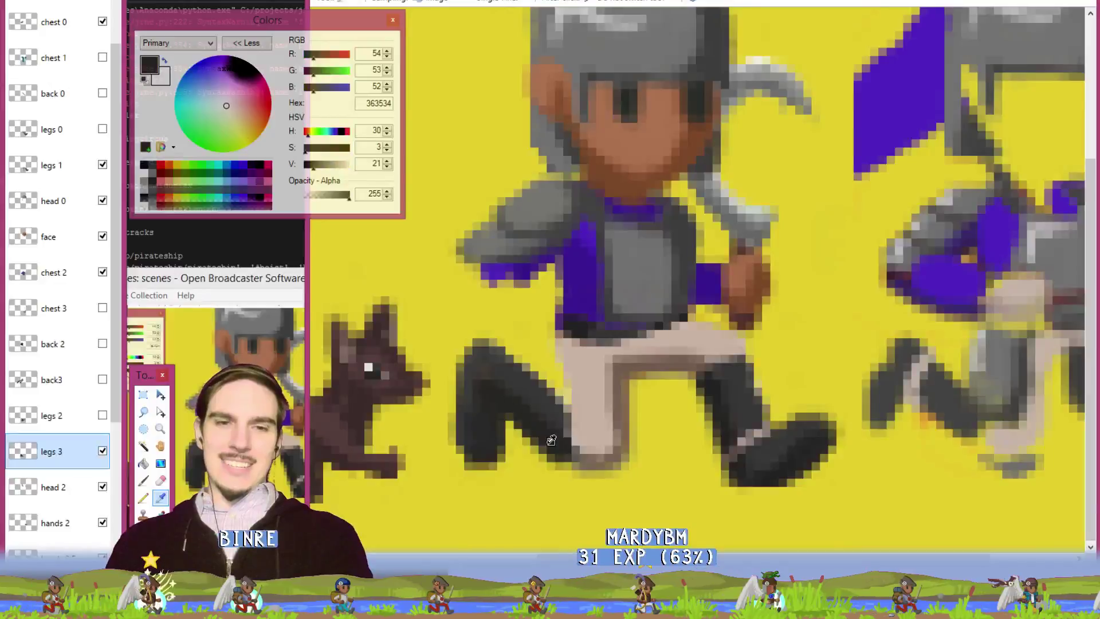
key("e")
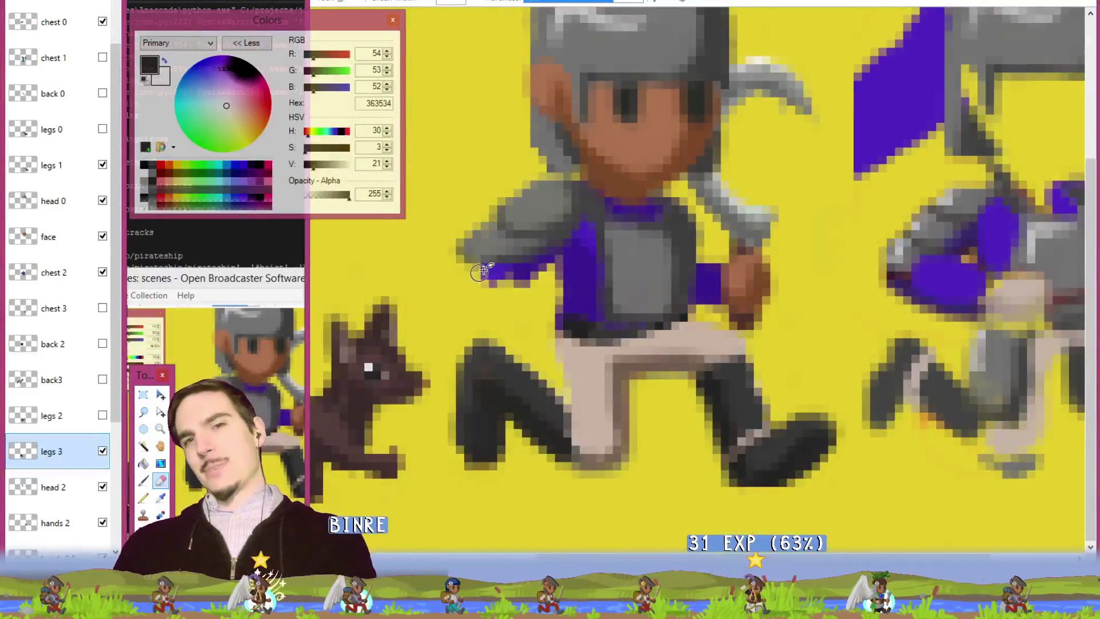
key("k")
left_click(494, 372)
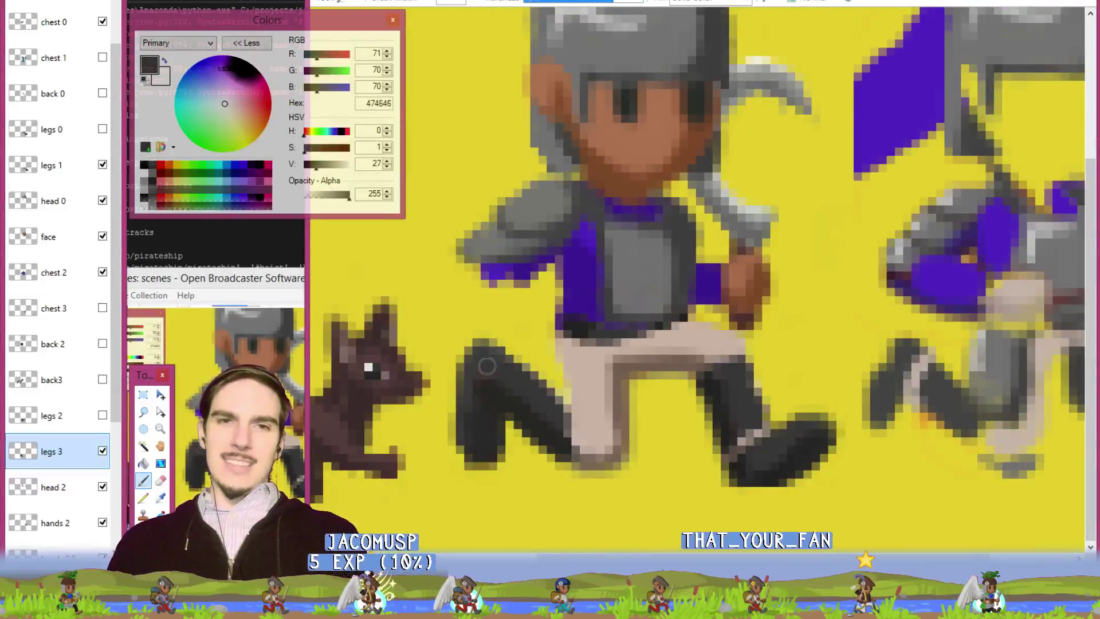
left_click(492, 400)
key("b")
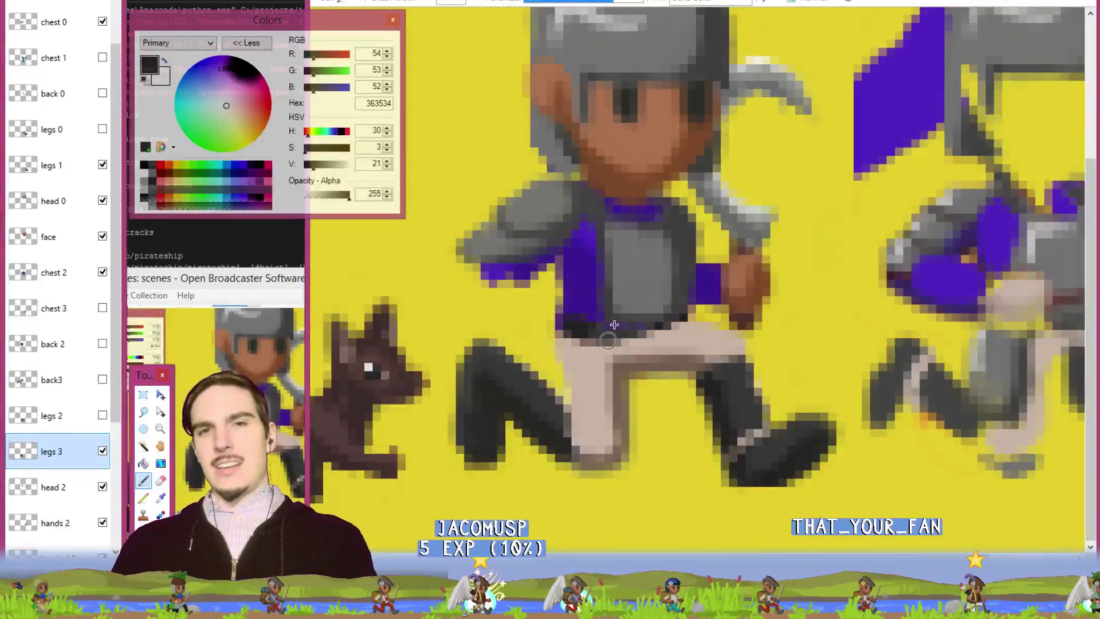
Paint a beige CFBBAE ankle trim on the rear boot, shade it with browns 836E5B and 7F6B5E, and save the file.
key("k")
left_click(599, 372)
key("b")
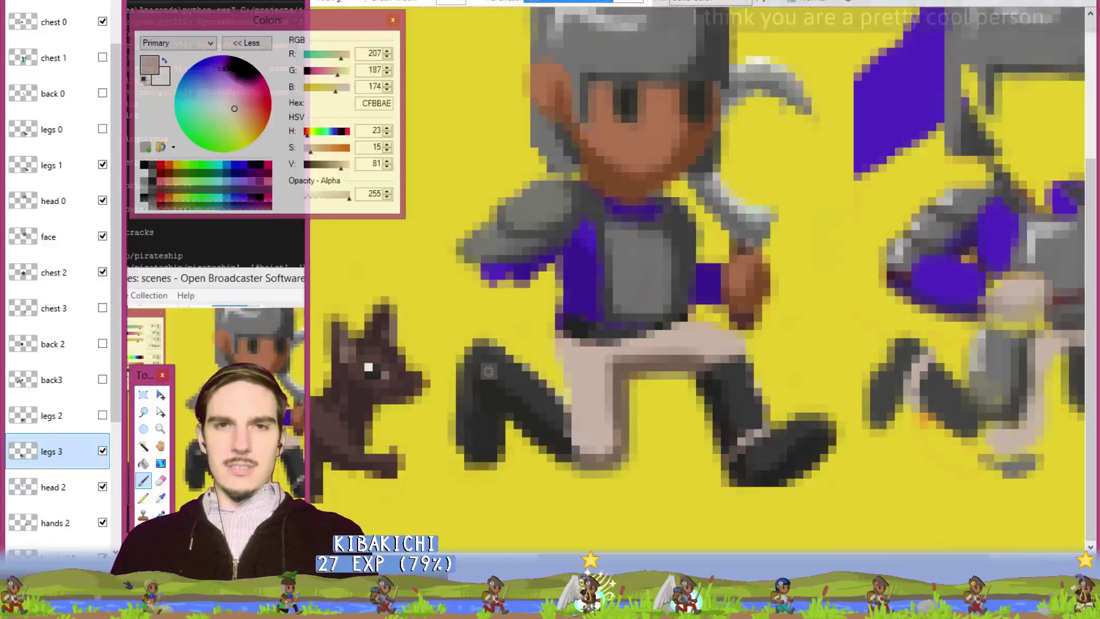
key("ctrl")
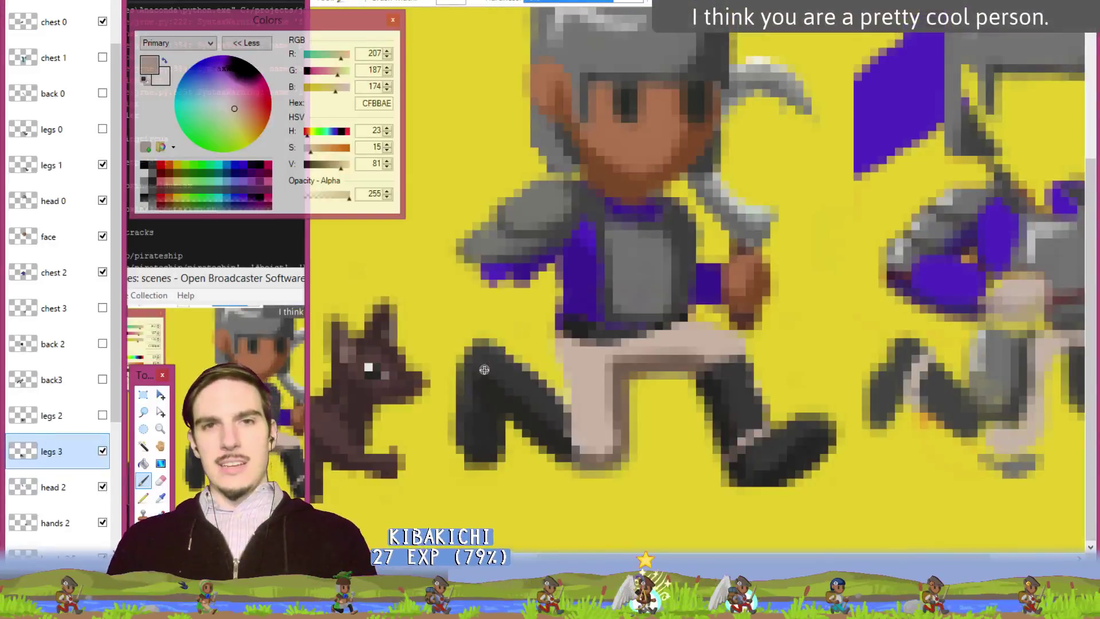
left_click(486, 367)
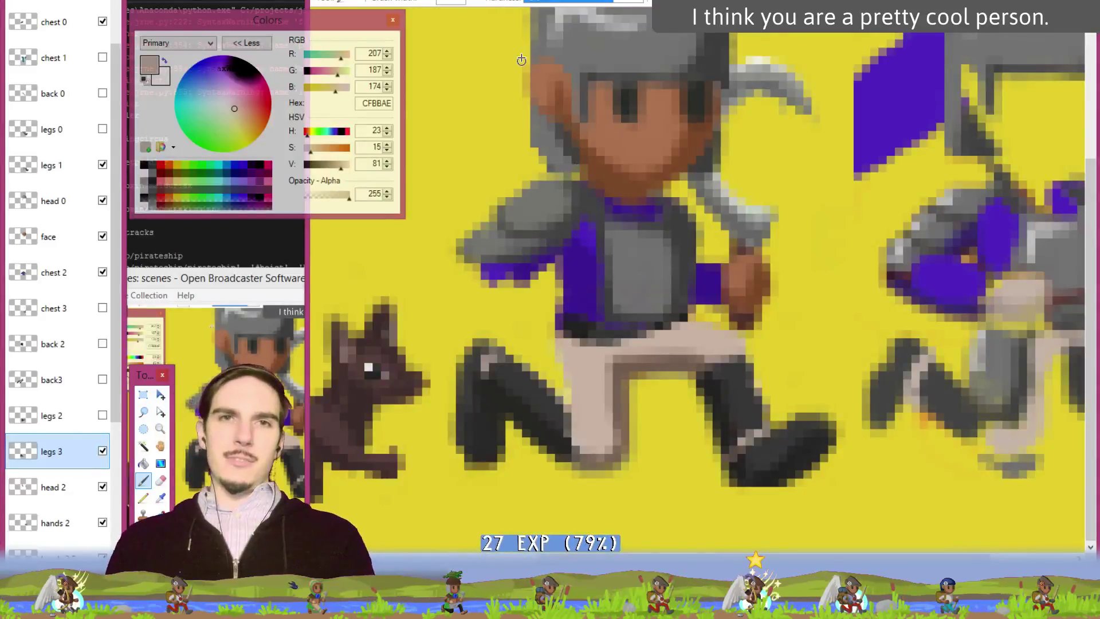
key("k")
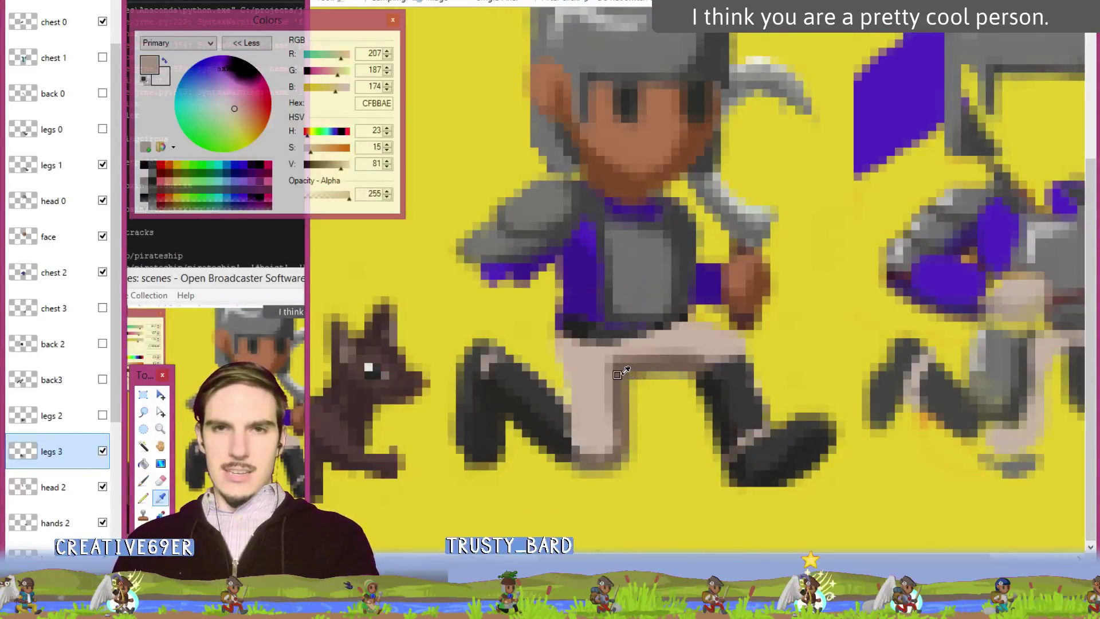
left_click(618, 370)
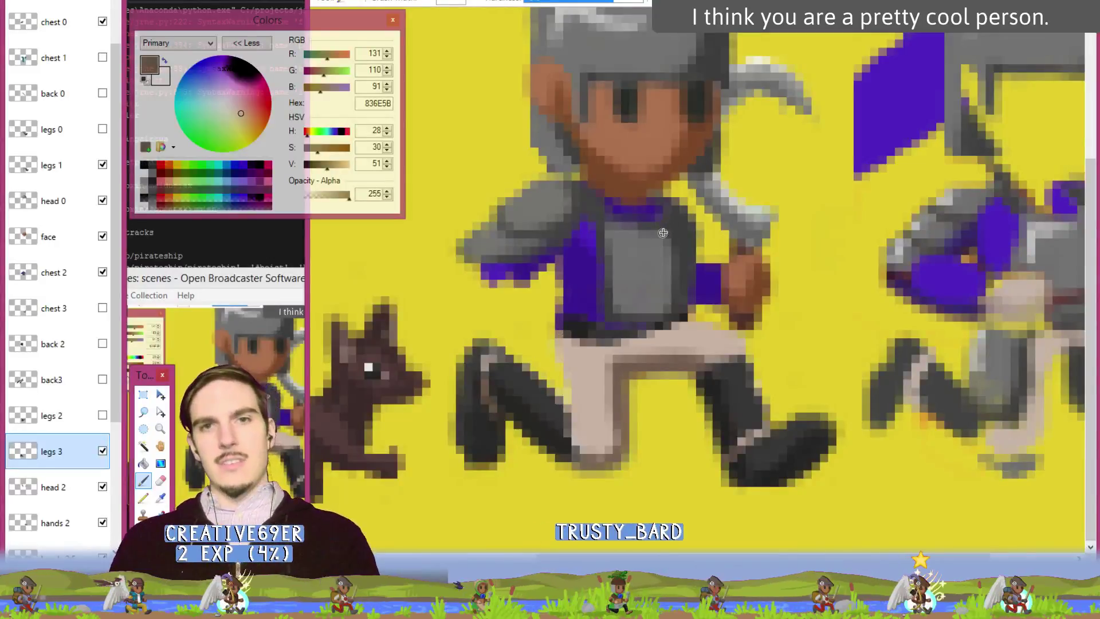
key("k")
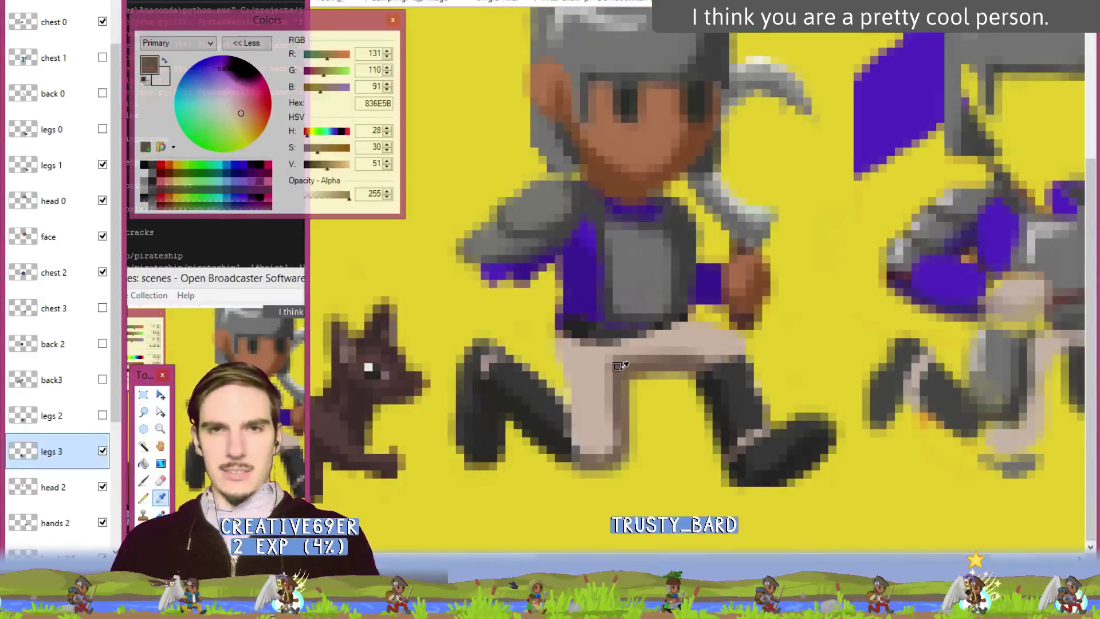
left_click(626, 367)
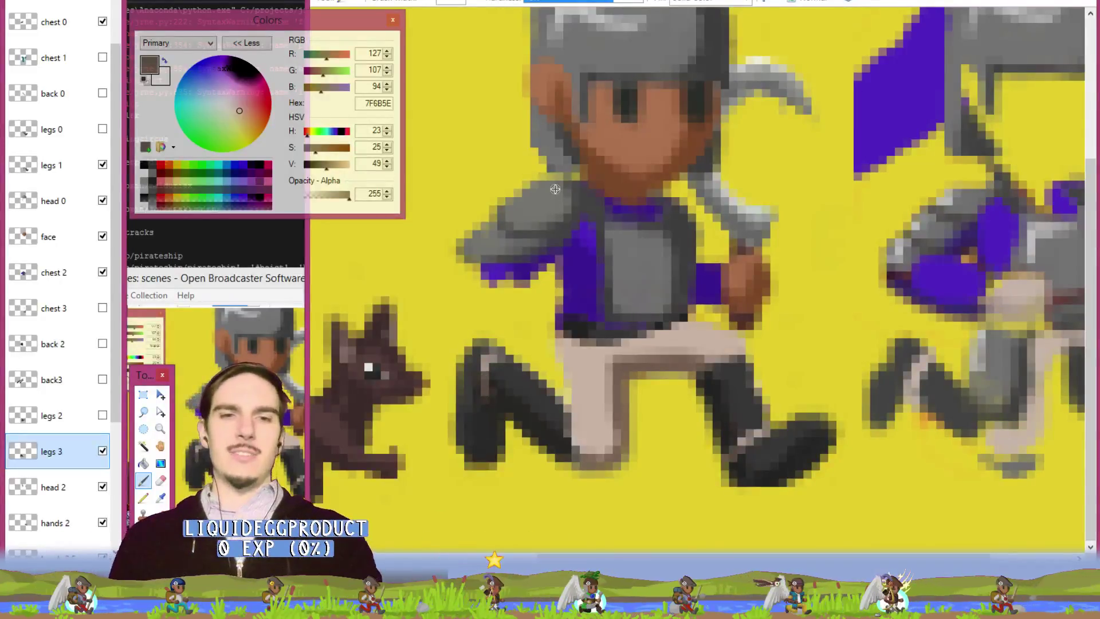
key("ctrl+s")
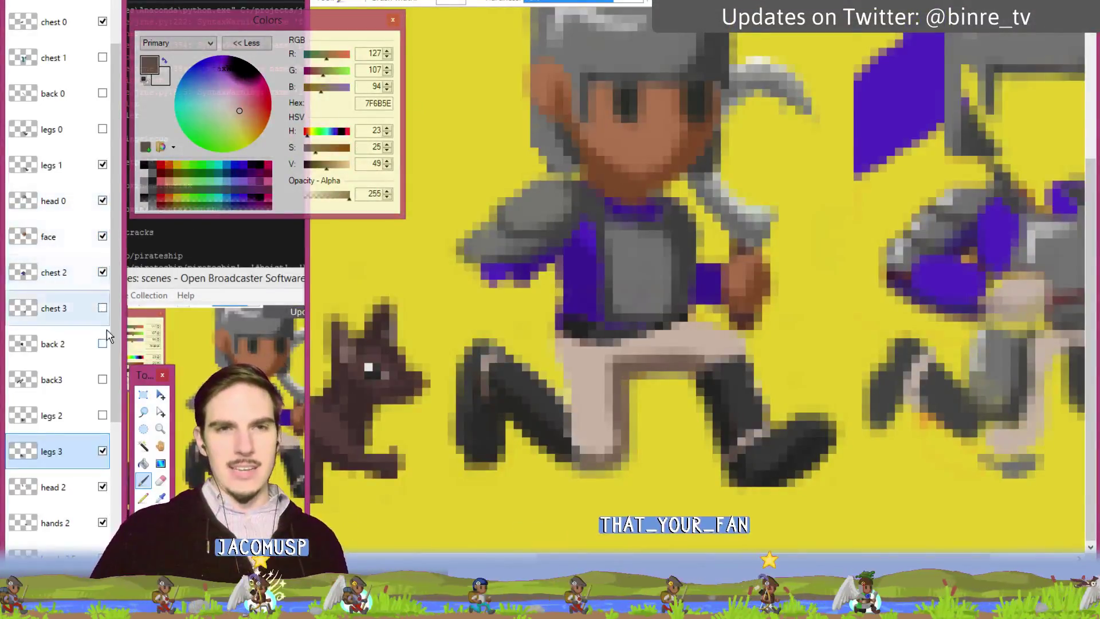
Hide the chest 2 layer and show the legs 2 and legs 0 layers alongside the other leg layers.
left_click(102, 272)
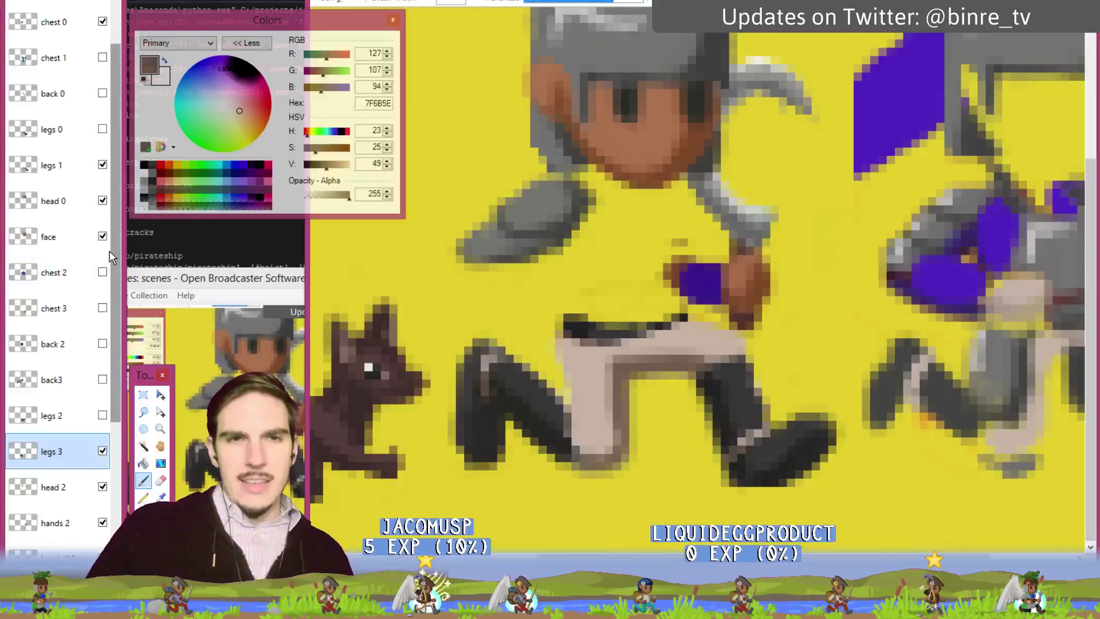
left_click(103, 414)
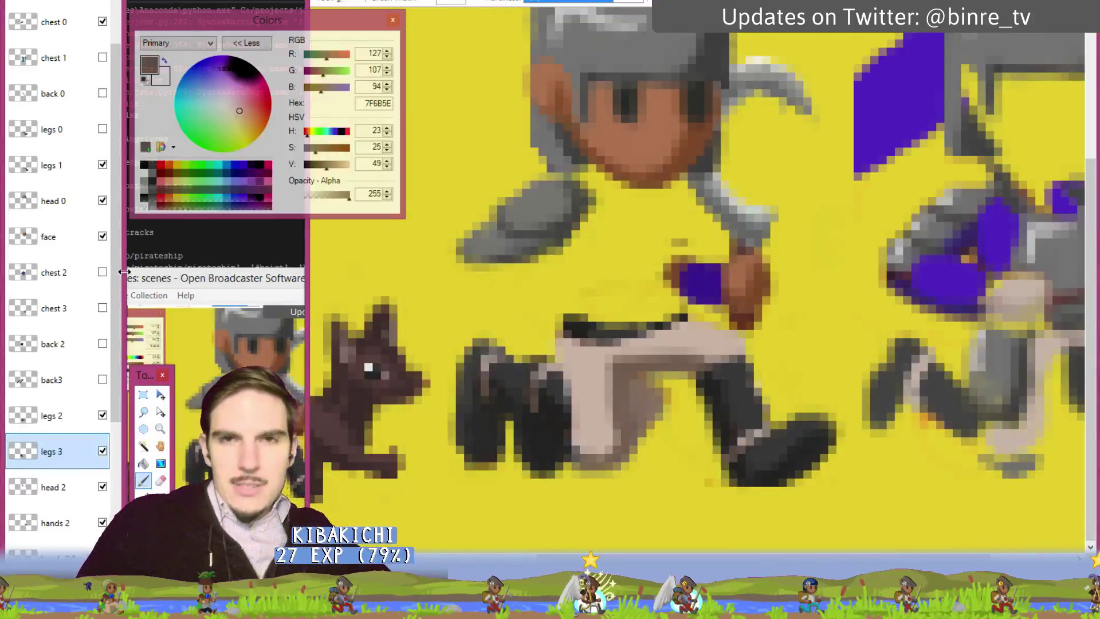
left_click(103, 130)
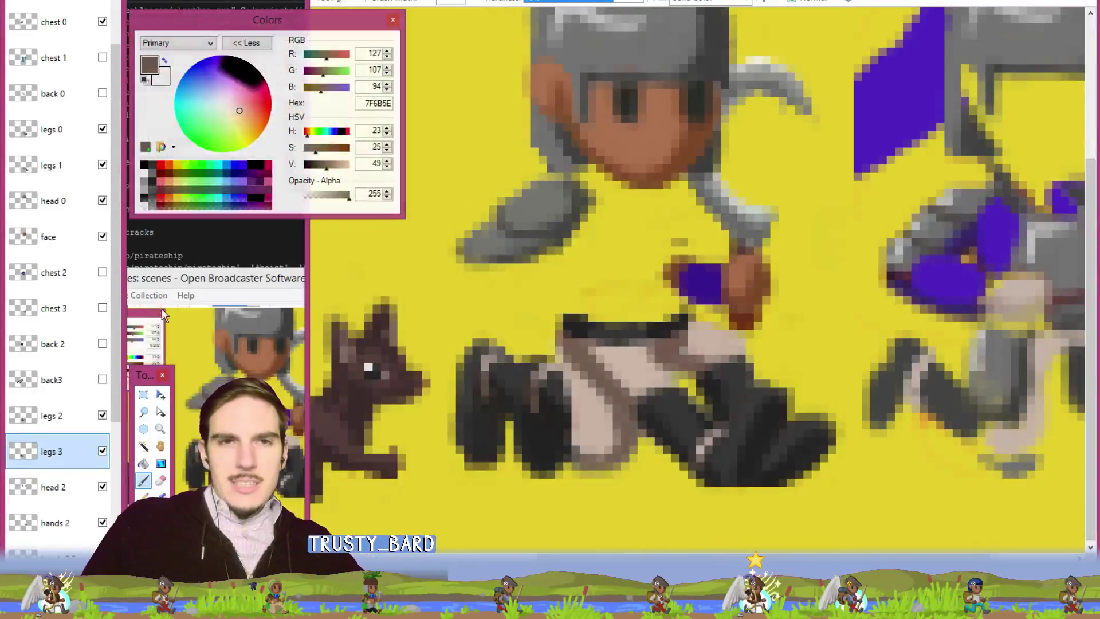
Draw a rectangular selection enclosing all the overlapping leg poses, fit its side edges, and make legs 0 the active layer.
left_click(143, 394)
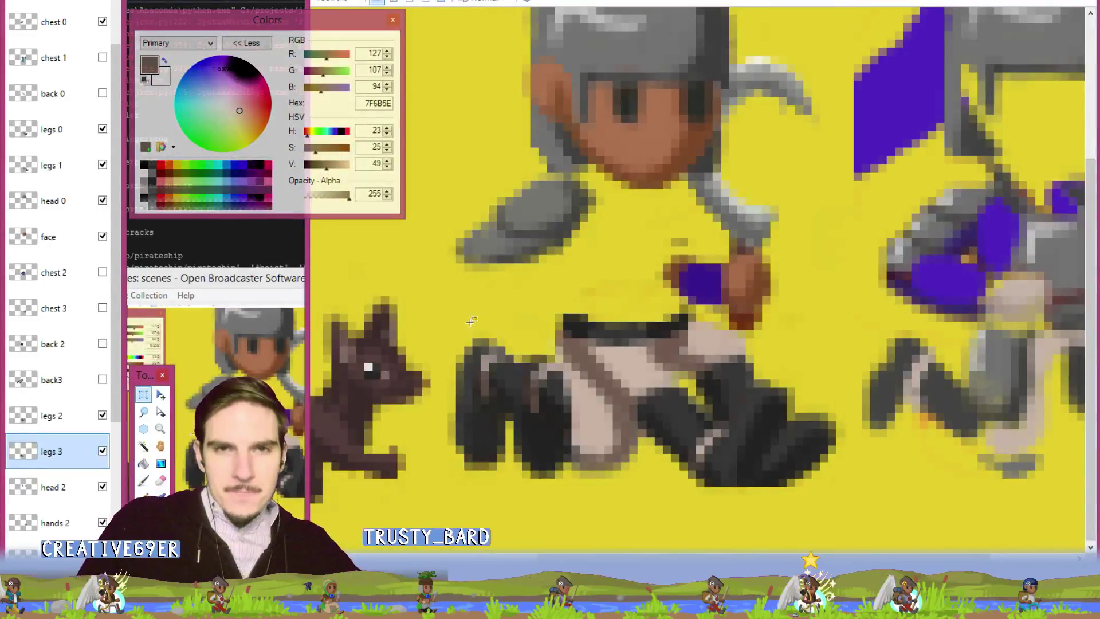
left_click_drag(461, 308, 839, 484)
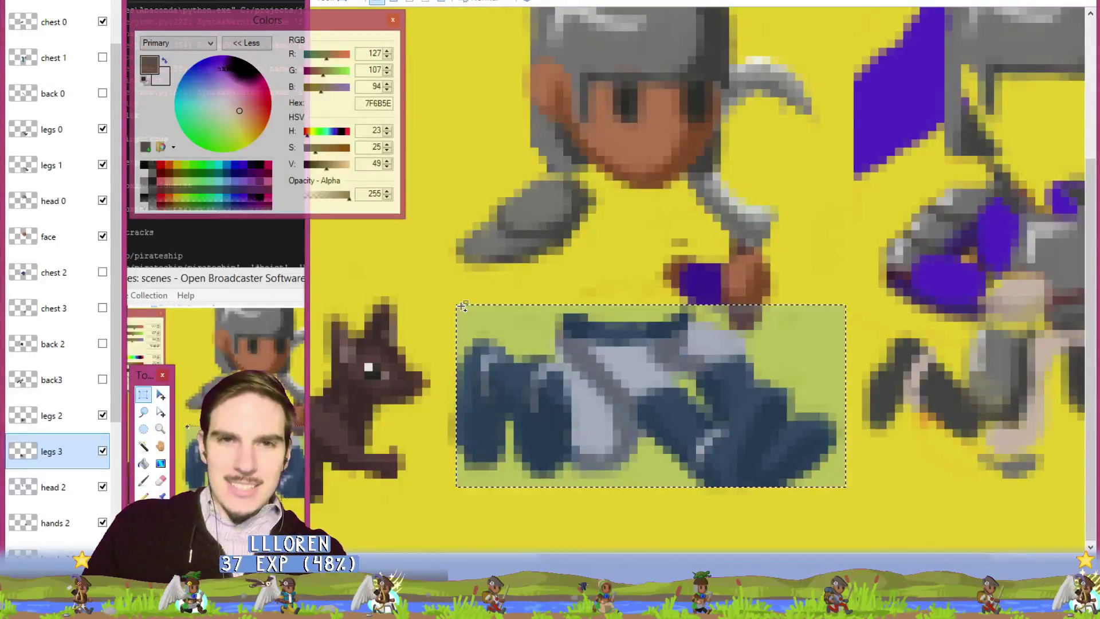
left_click_drag(463, 306, 451, 478)
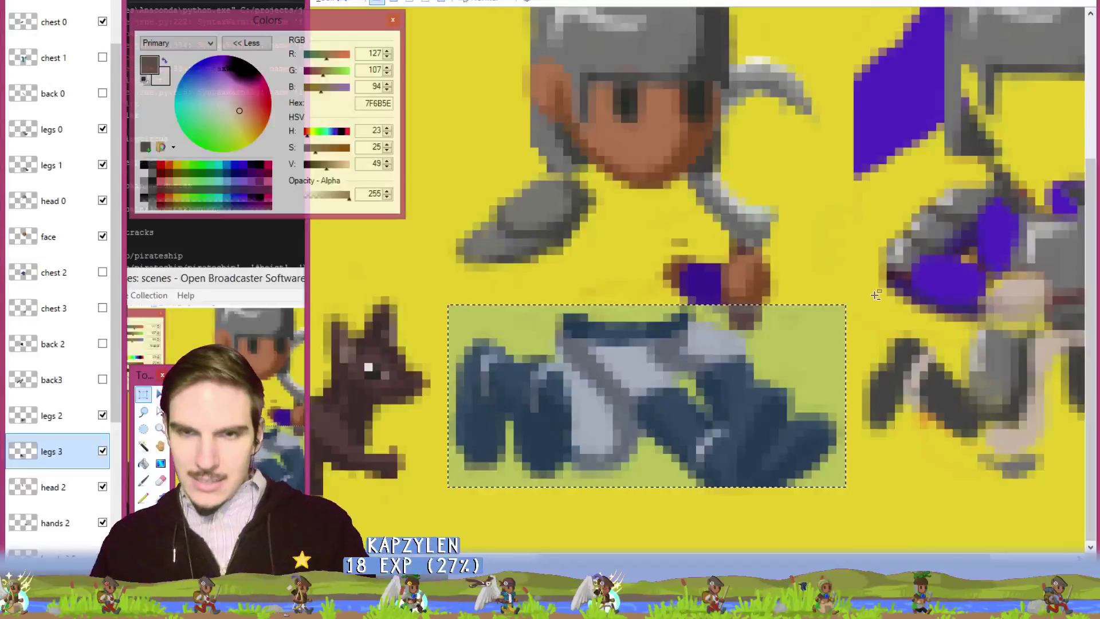
left_click_drag(882, 289, 836, 519)
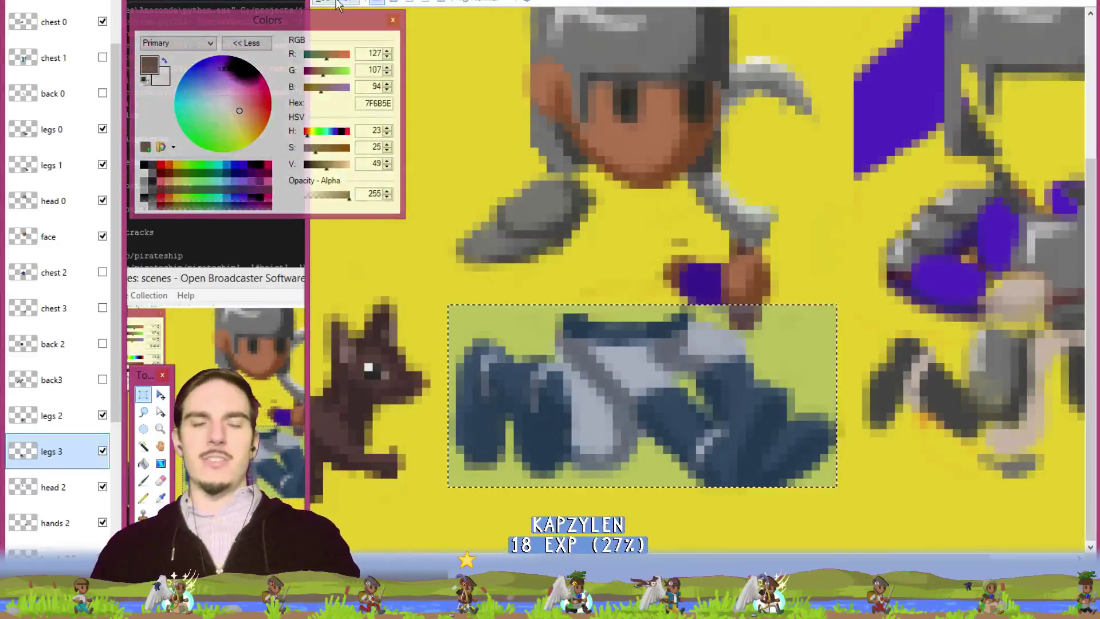
scroll(68, 3, "up", 3)
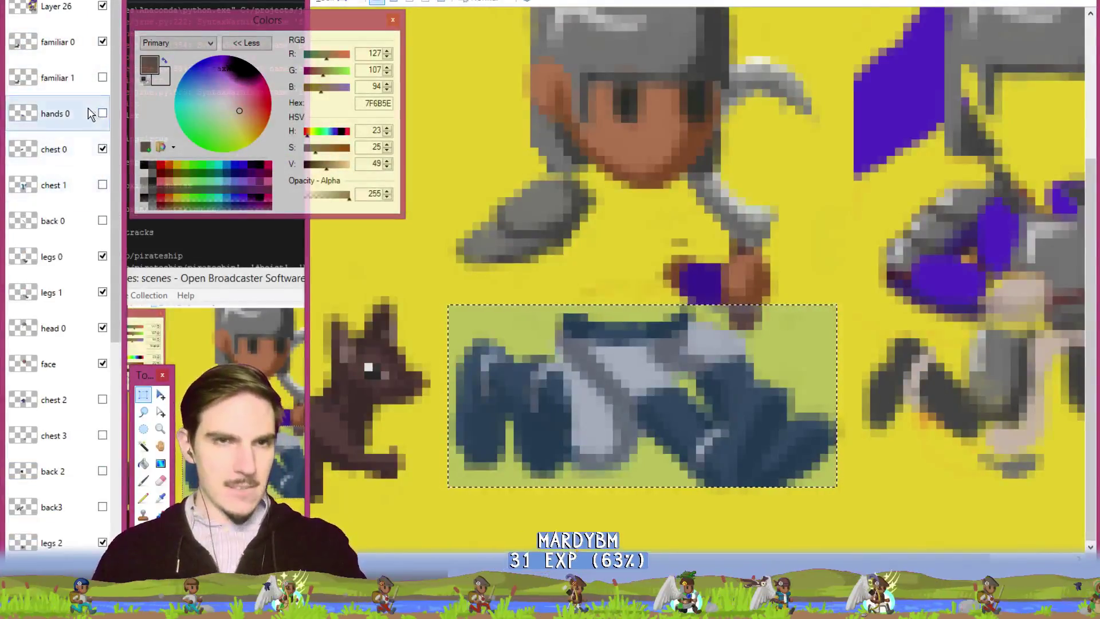
left_click(63, 257)
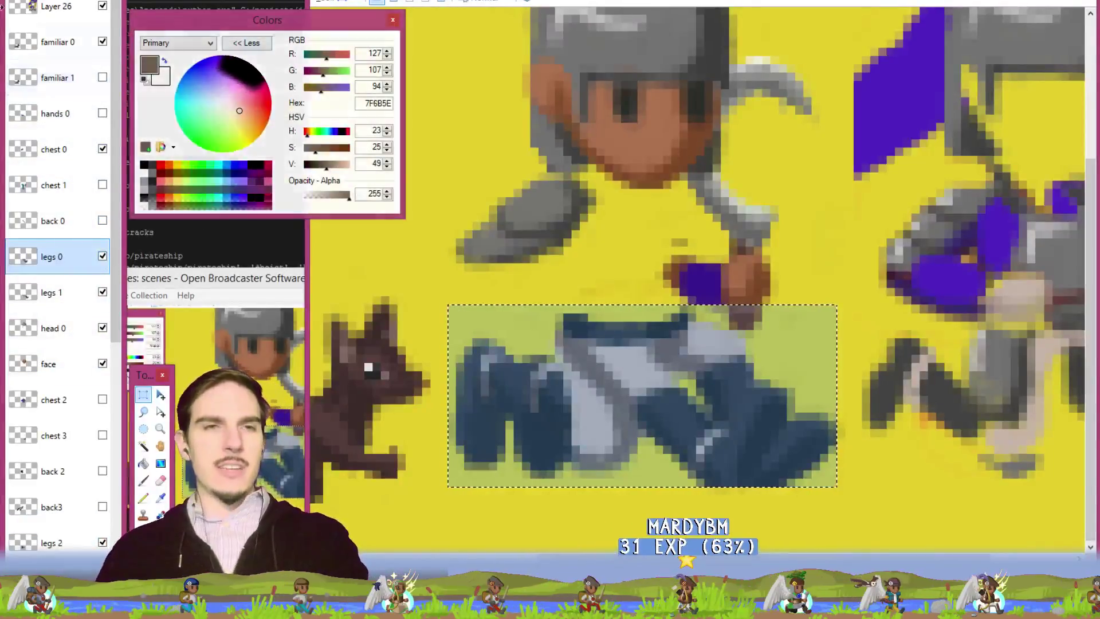
Switch to File Explorer and open the legs folder inside the jrne project's equip folder.
key("alt+Tab")
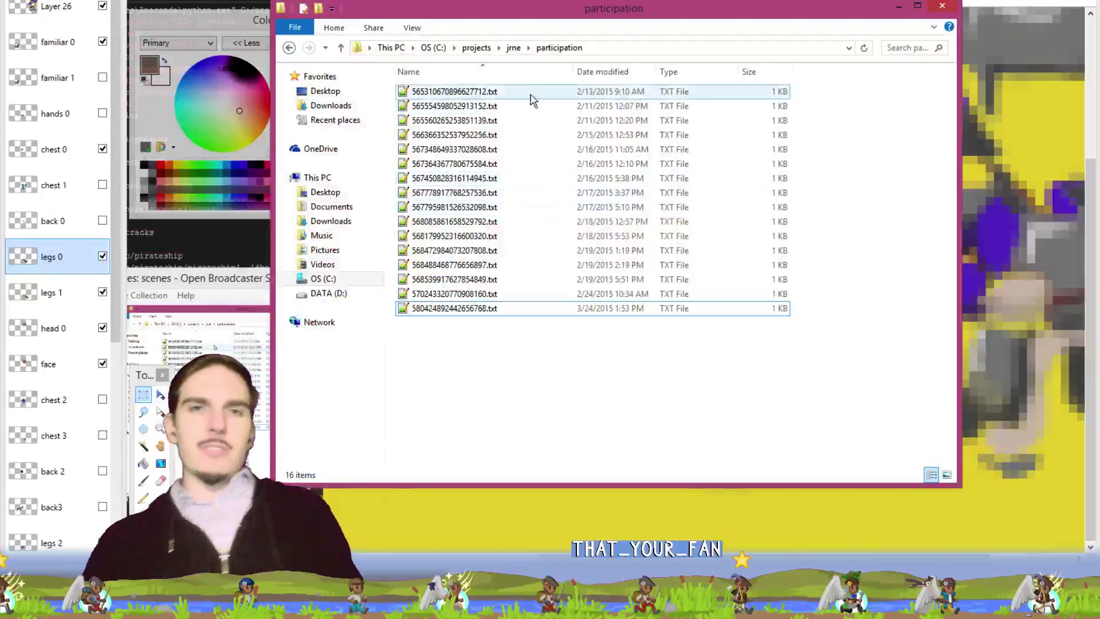
left_click(510, 51)
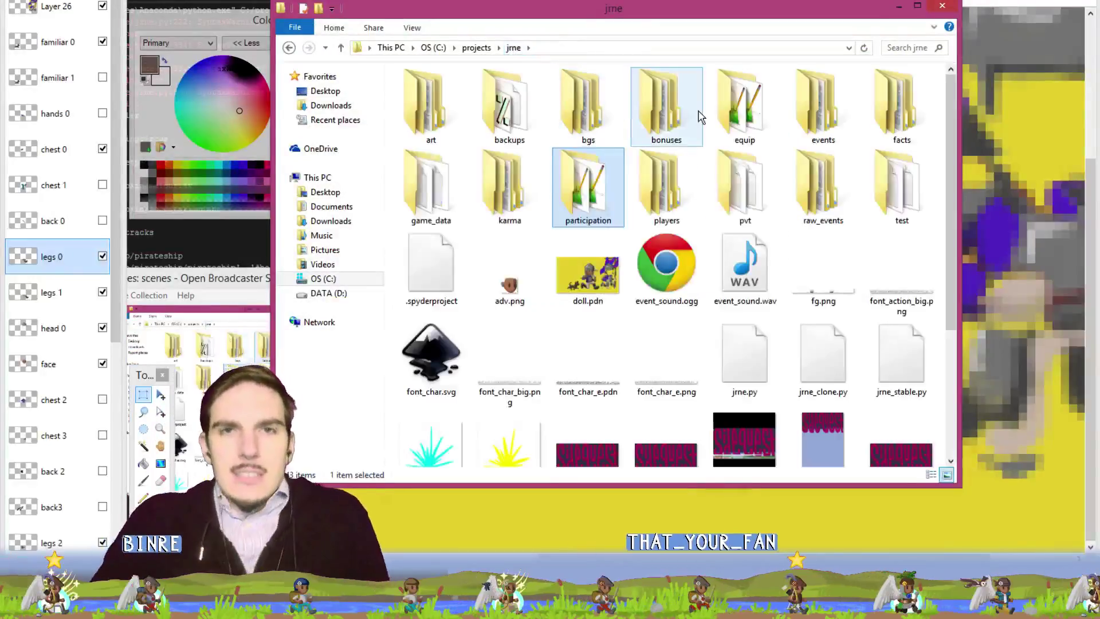
left_click(728, 102)
double_click(729, 102)
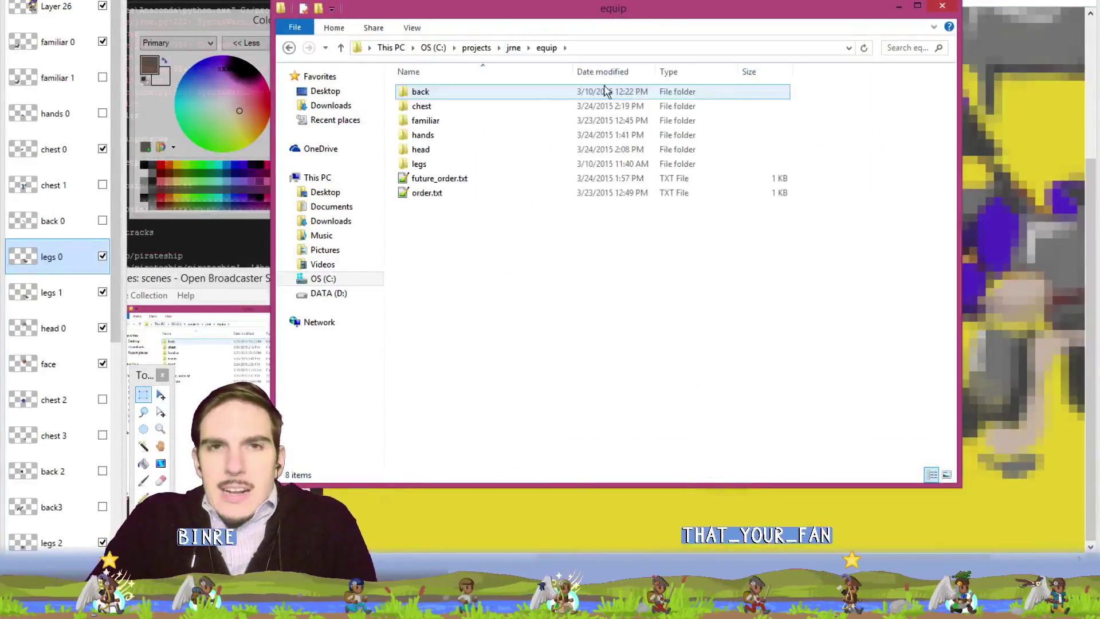
double_click(447, 166)
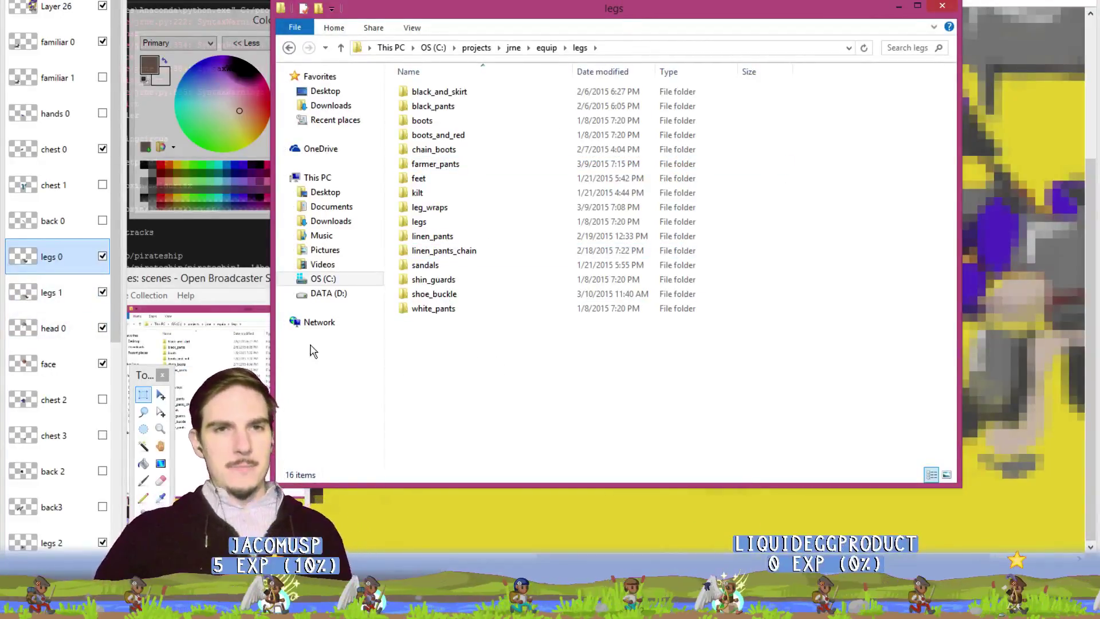
Create a folder named tall_boots inside the equip/legs folder and open it.
right_click(456, 347)
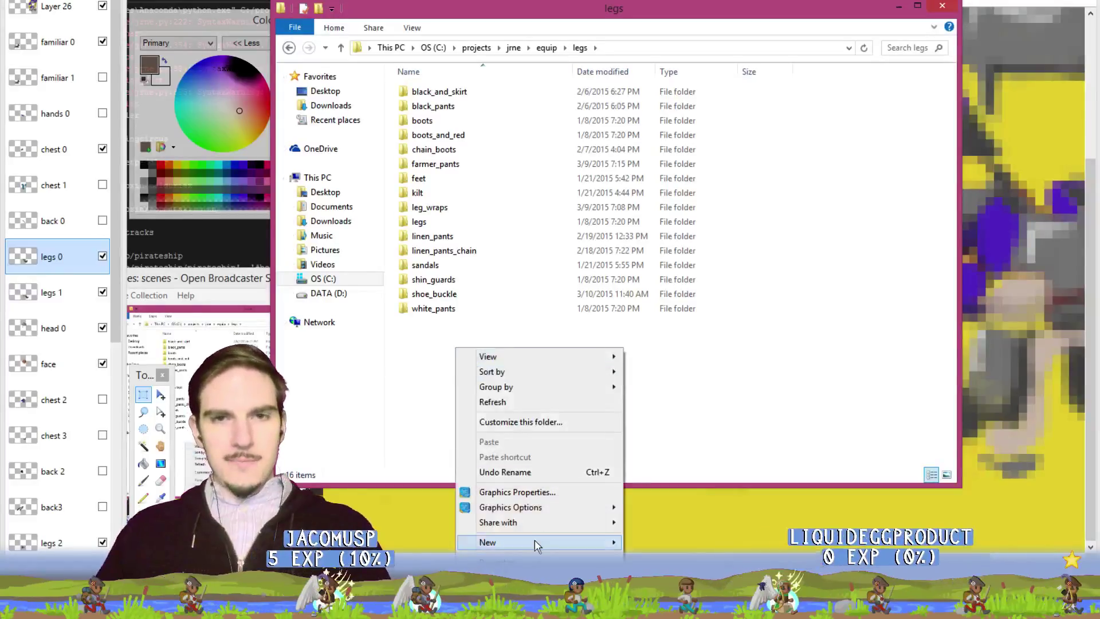
mouse_move(535, 543)
left_click(649, 545)
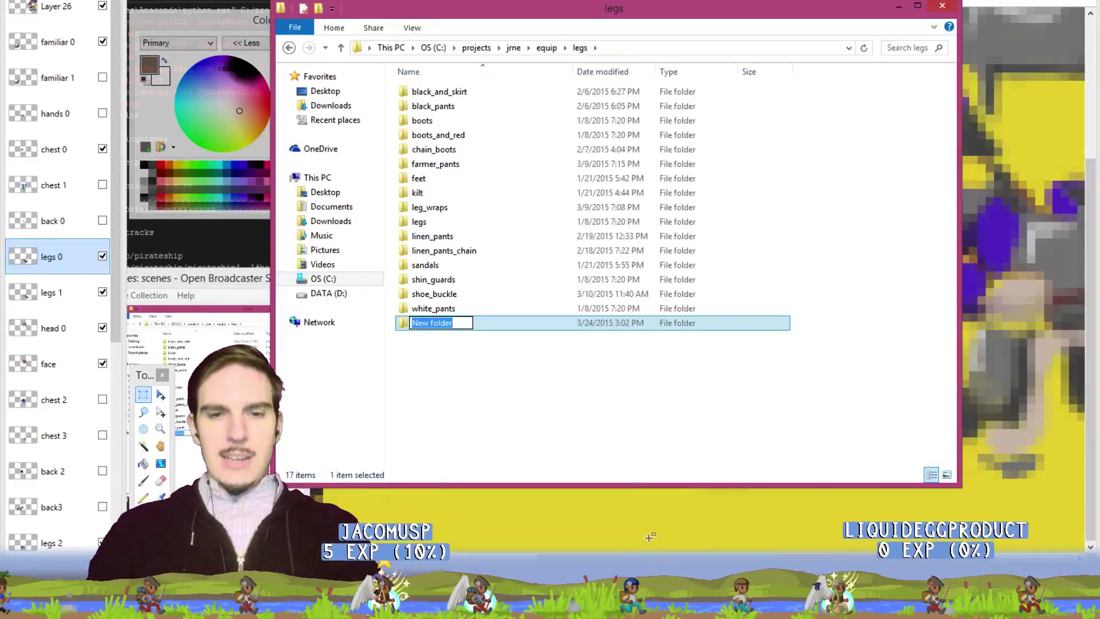
type("tall_boots")
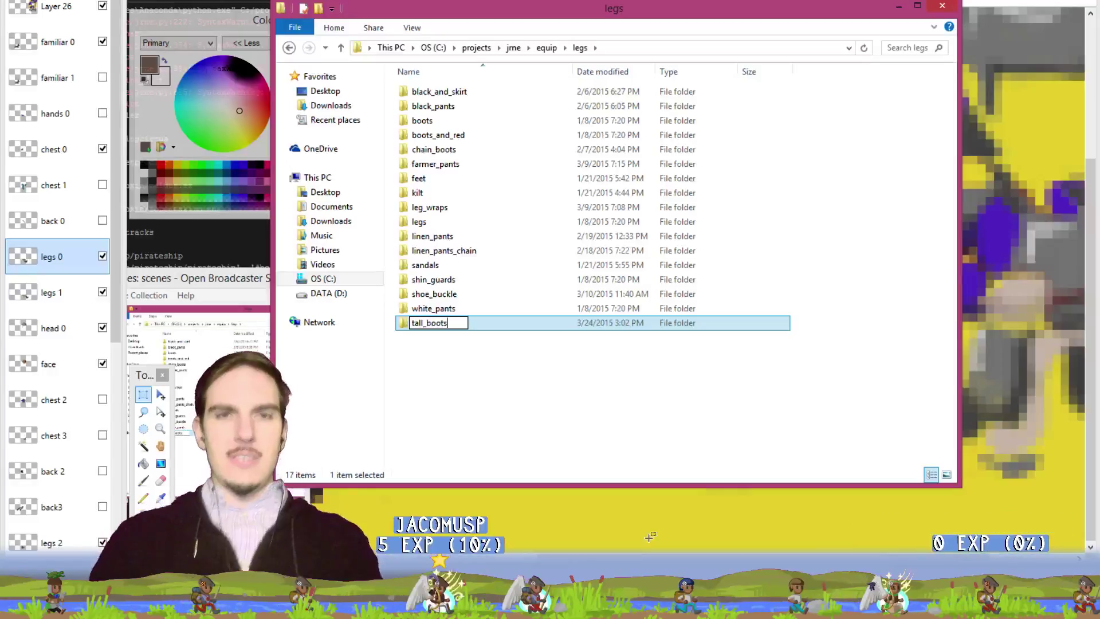
key("Return")
key("Return")
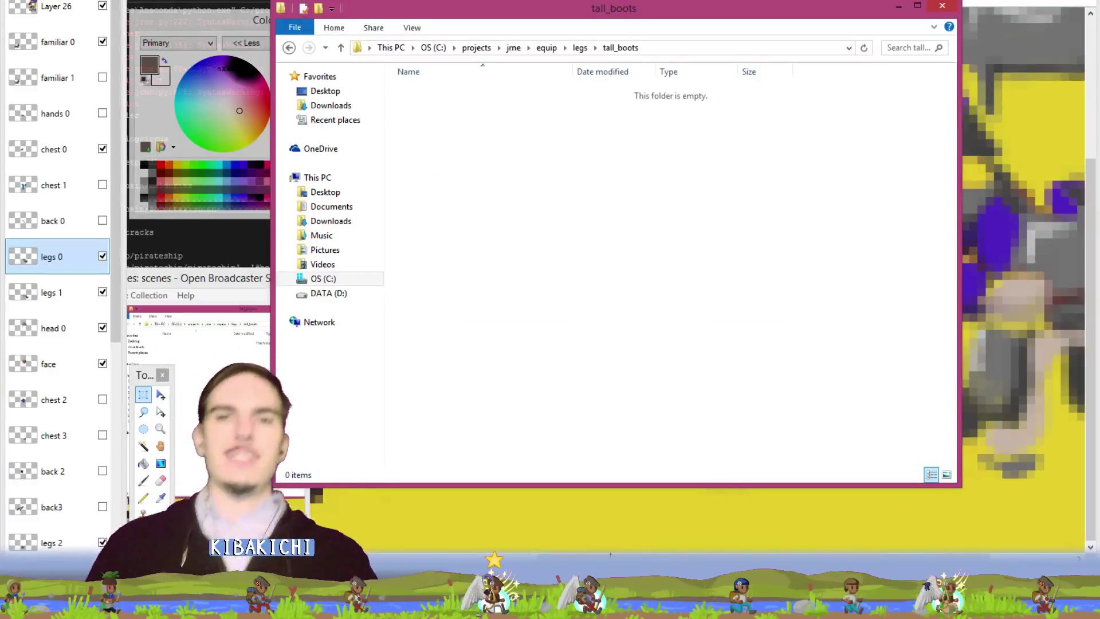
Create a text file named data.txt in the tall_boots folder and open it for editing.
right_click(690, 120)
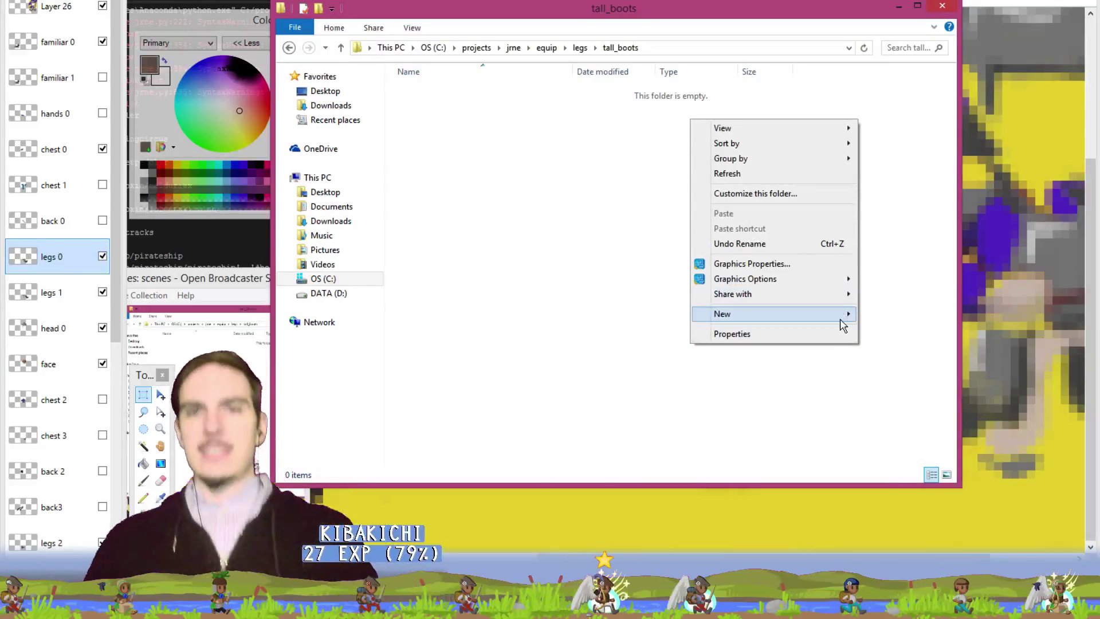
mouse_move(842, 315)
left_click(902, 409)
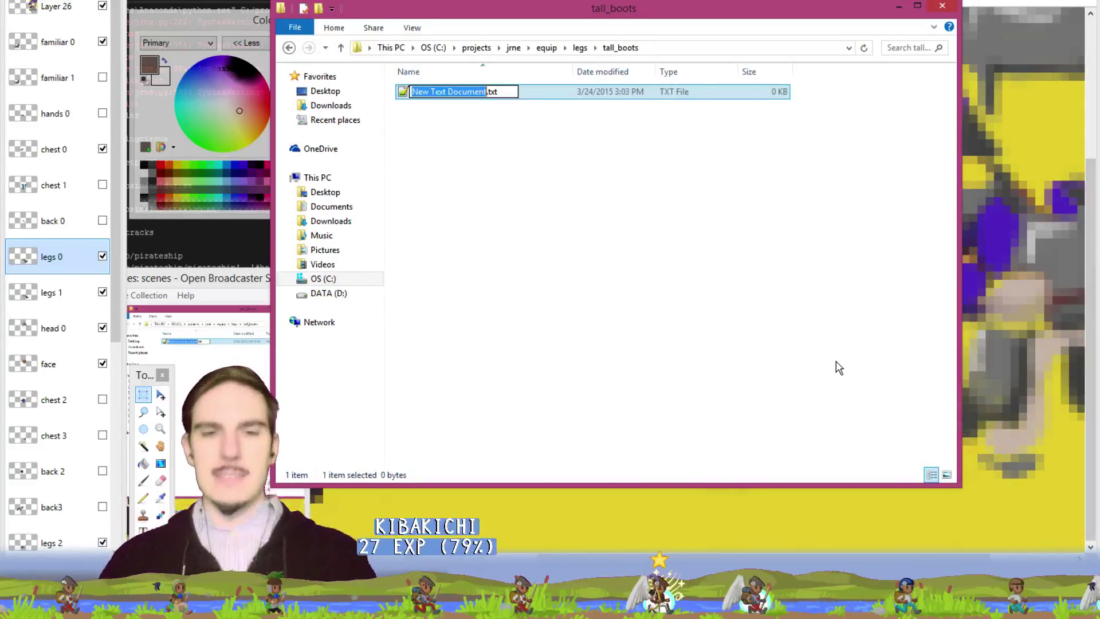
type("data")
key("Return")
key("Return")
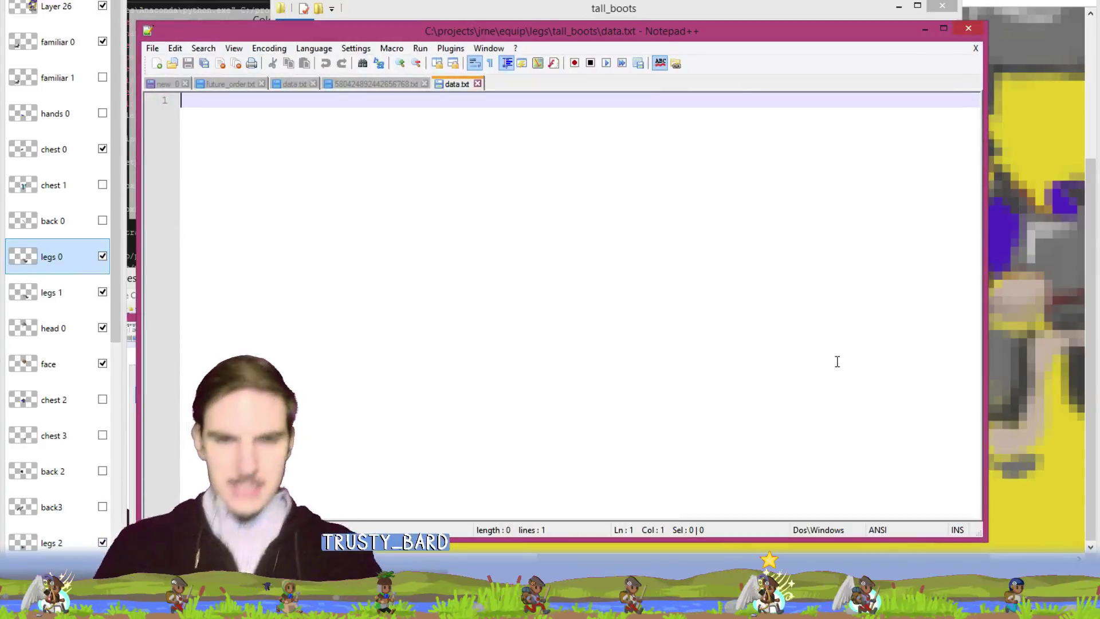
Check the leg selection's position and size in Paint.NET, enter 61 60 47 22 in data.txt in Notepad++, and save the file.
key("alt+Tab")
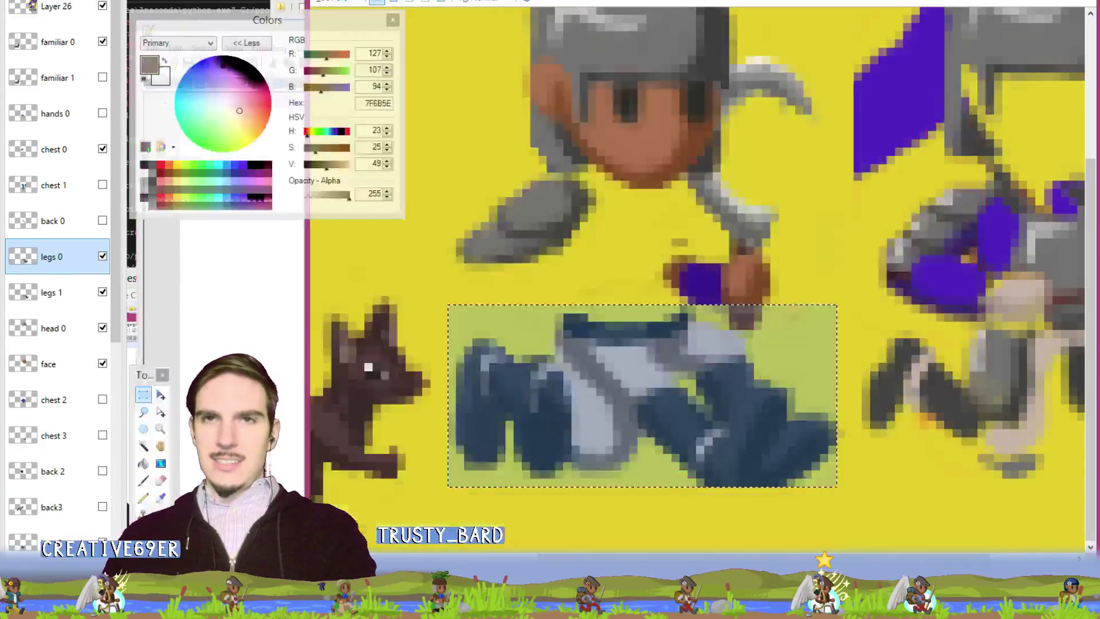
left_click(159, 396)
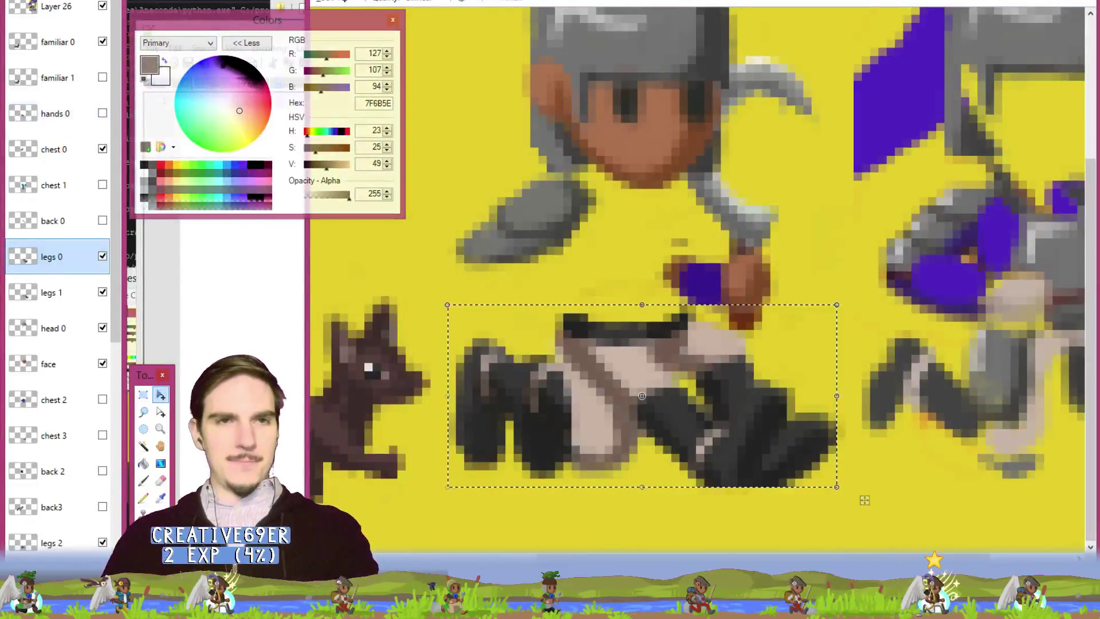
key("alt+Tab")
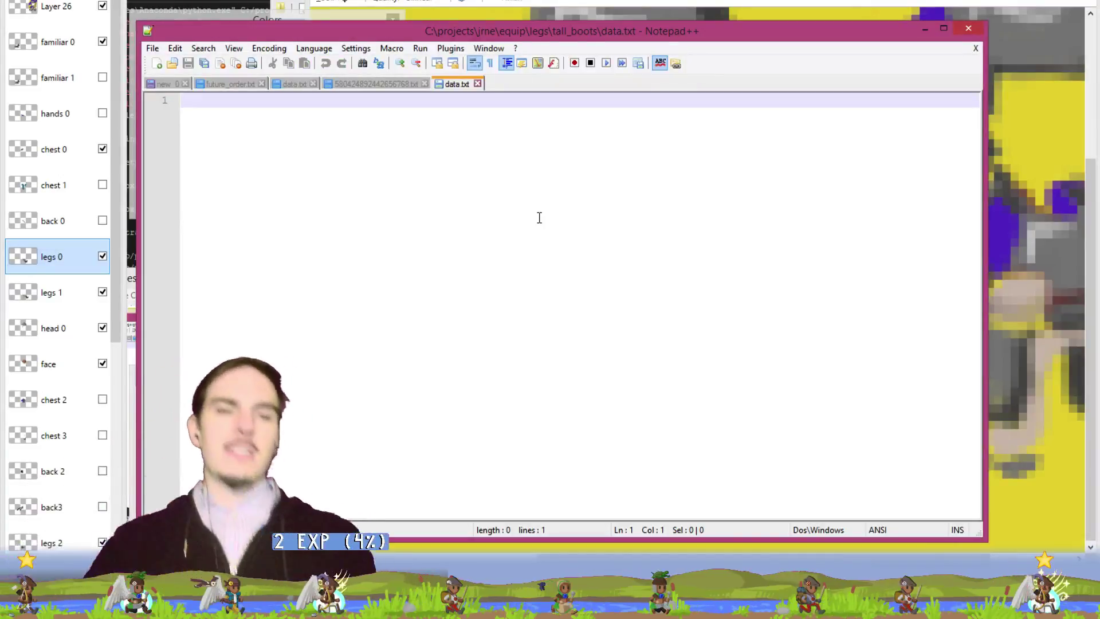
type("61")
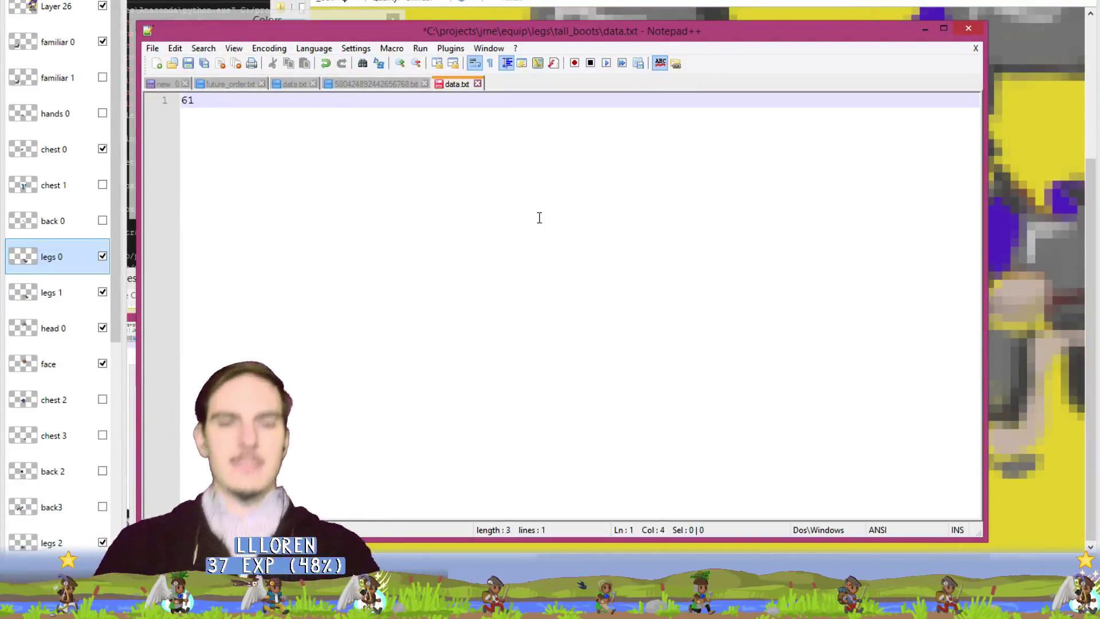
type(" 60 47 22")
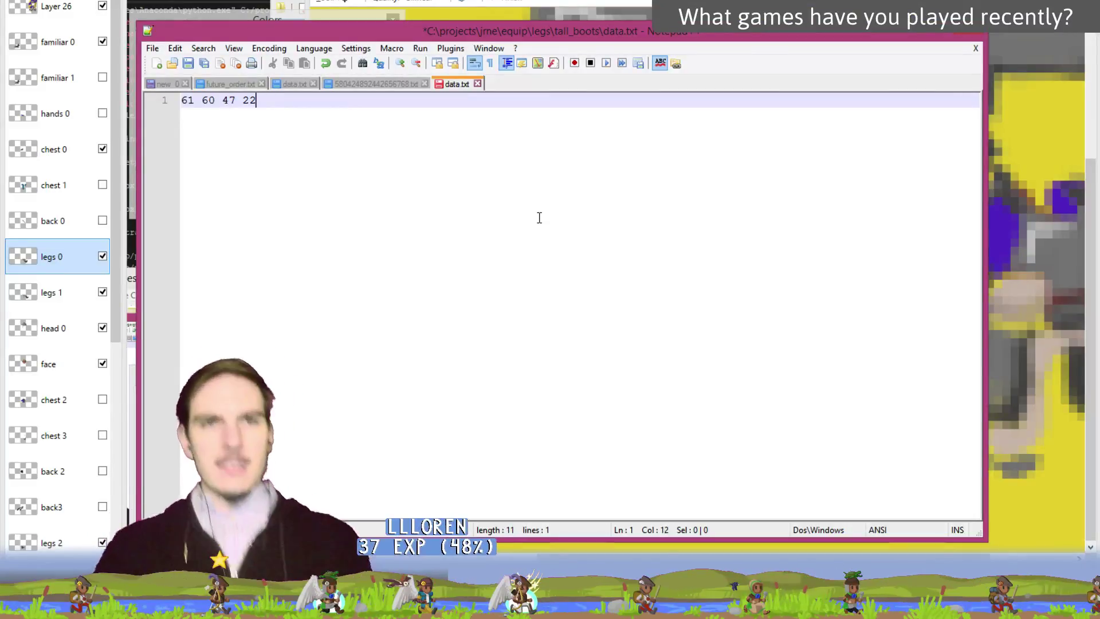
key("ctrl+s")
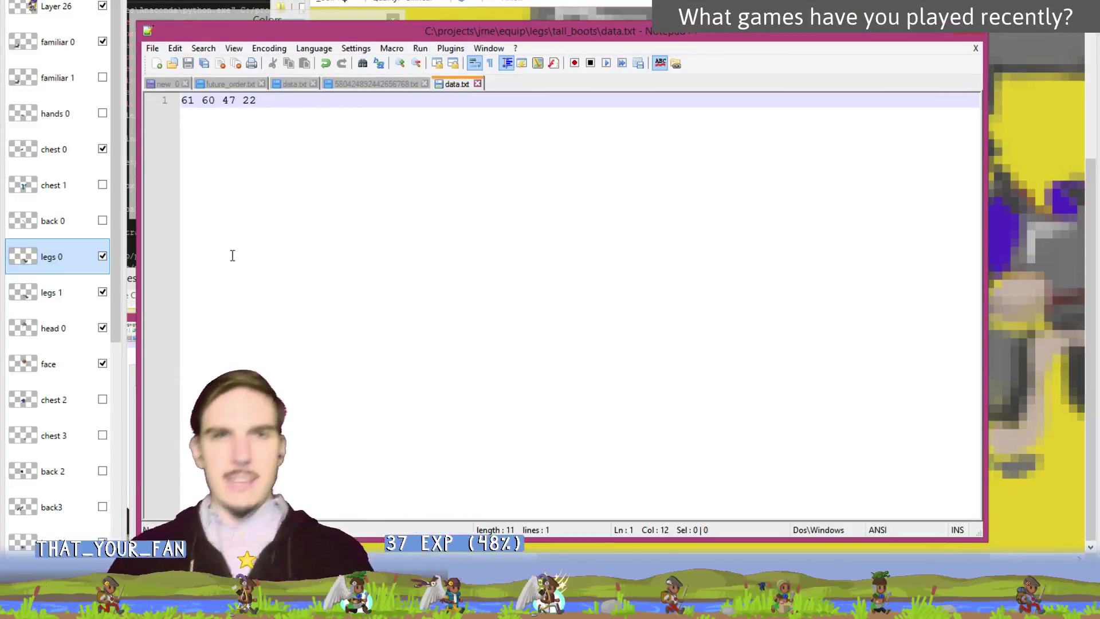
Close the tall_boots data file, the participation file and the chestplate data file, and return to the sprite in Paint.NET.
left_click(478, 83)
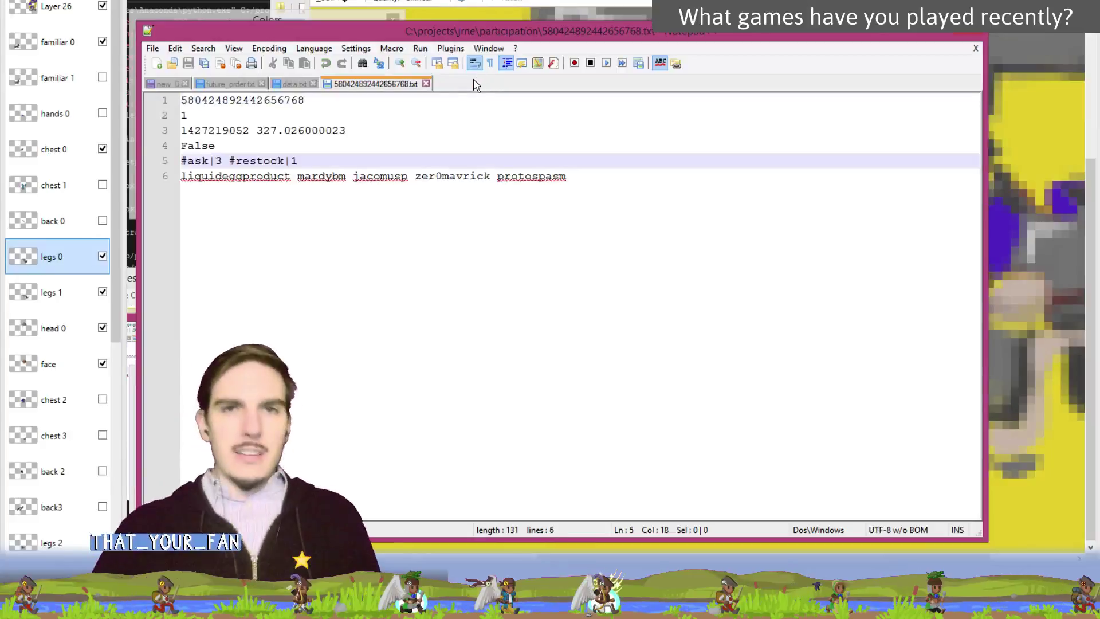
left_click(426, 84)
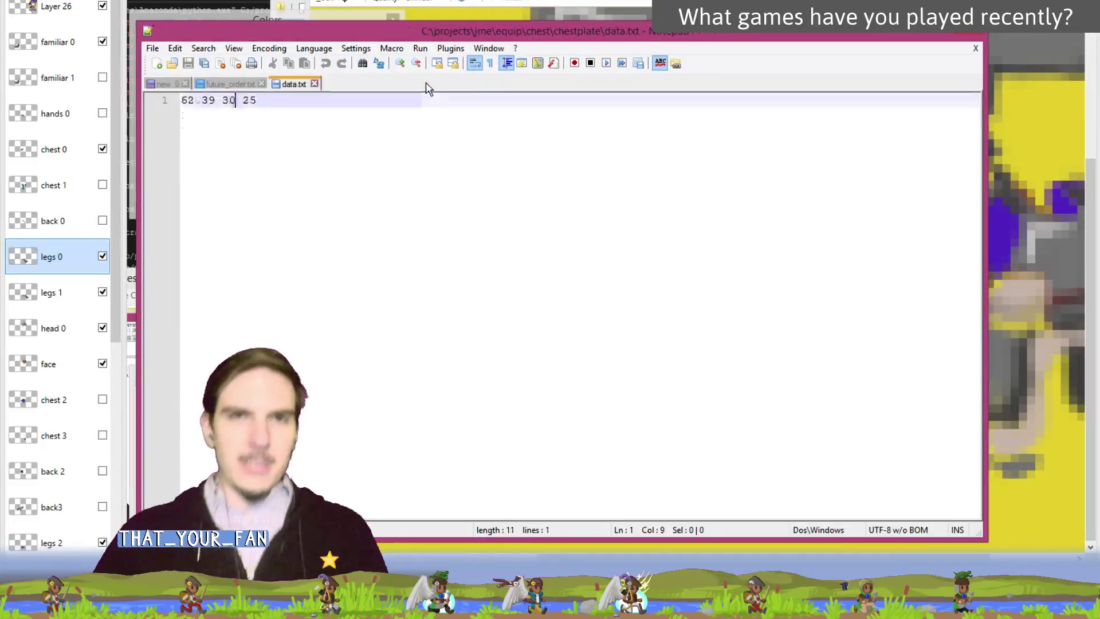
left_click(314, 84)
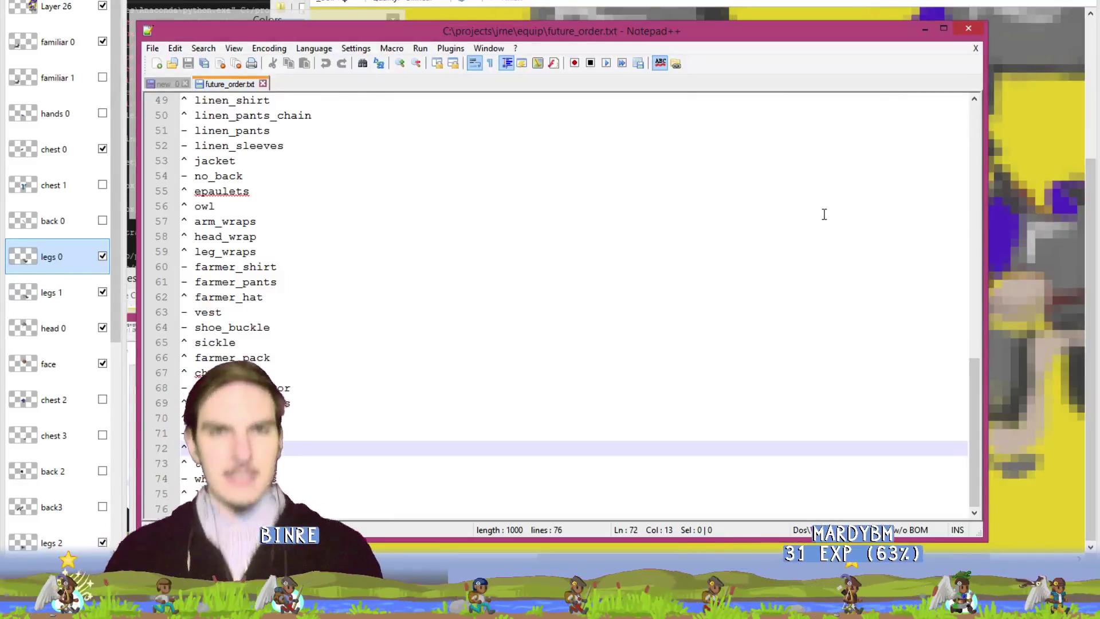
left_click(924, 28)
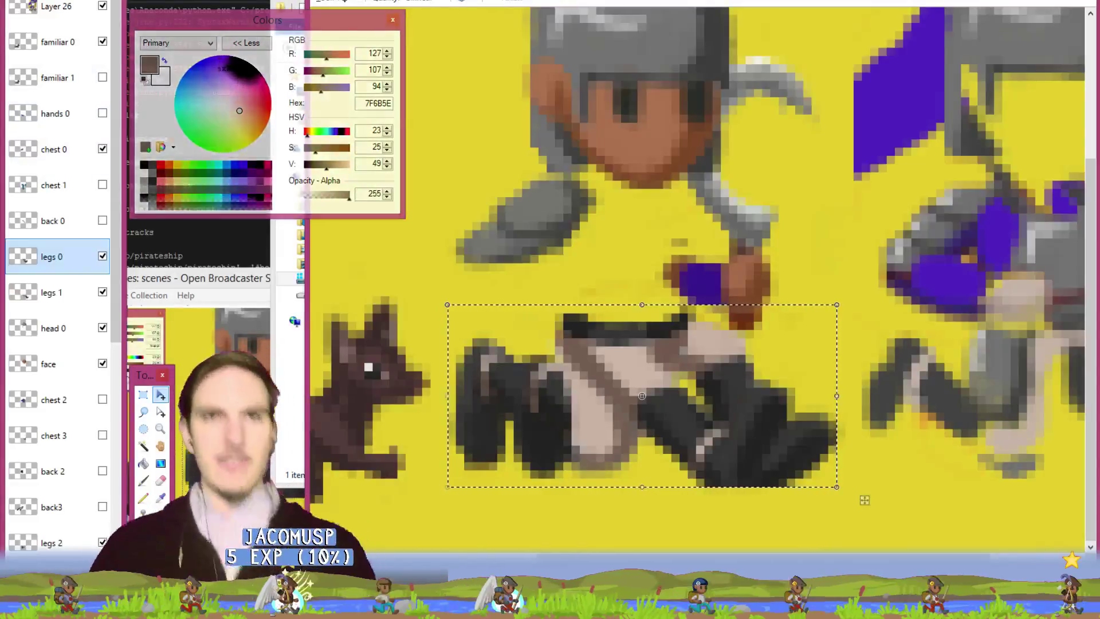
Copy the selected legs 0 pose into a new transparent 47 × 22 pixel image and erase the stray tan patch beside the waist.
left_click(324, 1)
key("ctrl+n")
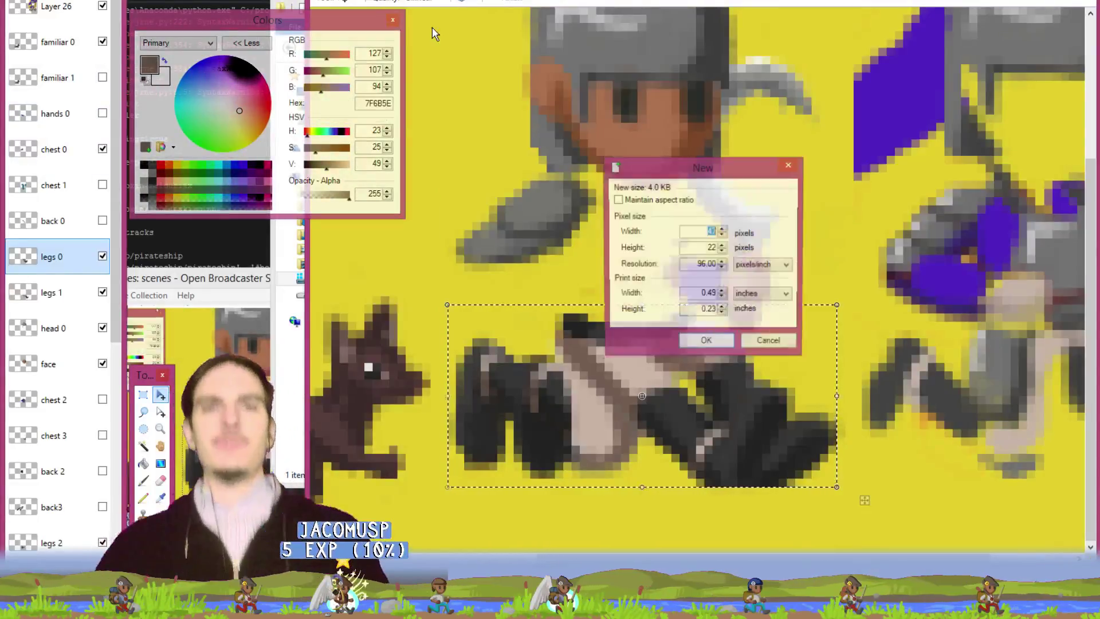
key("Return")
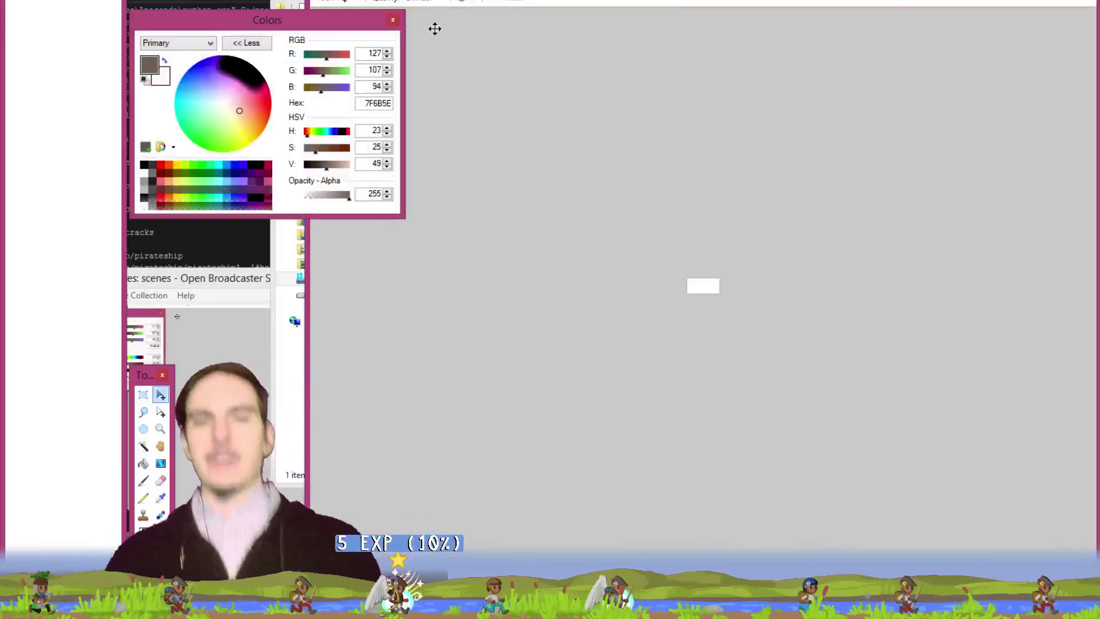
scroll(596, 295, "up", 4)
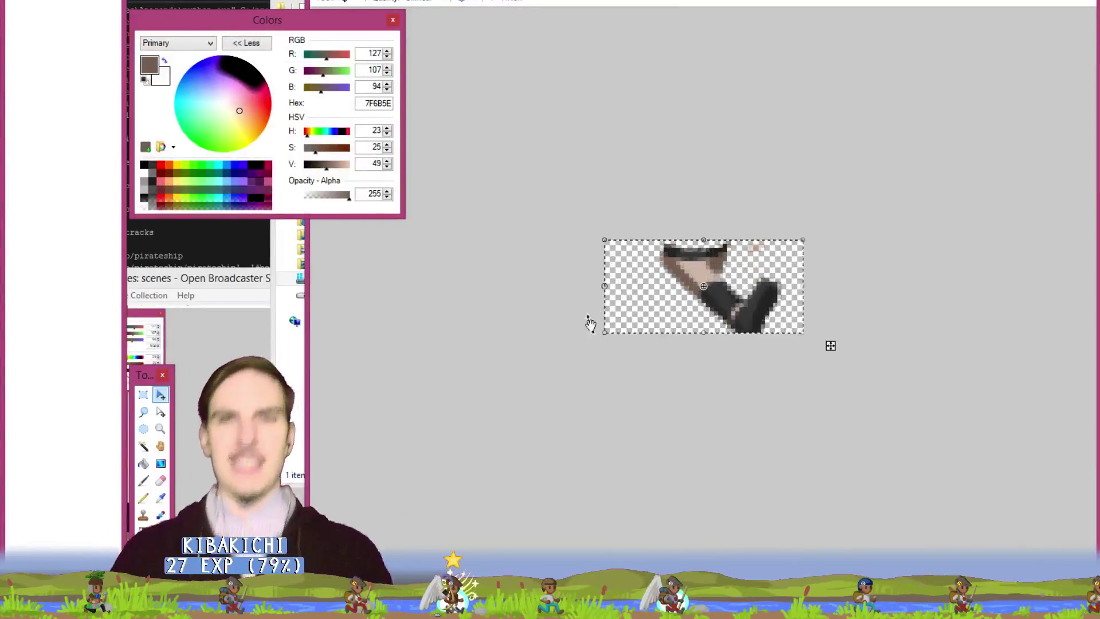
scroll(515, 324, "up", 3)
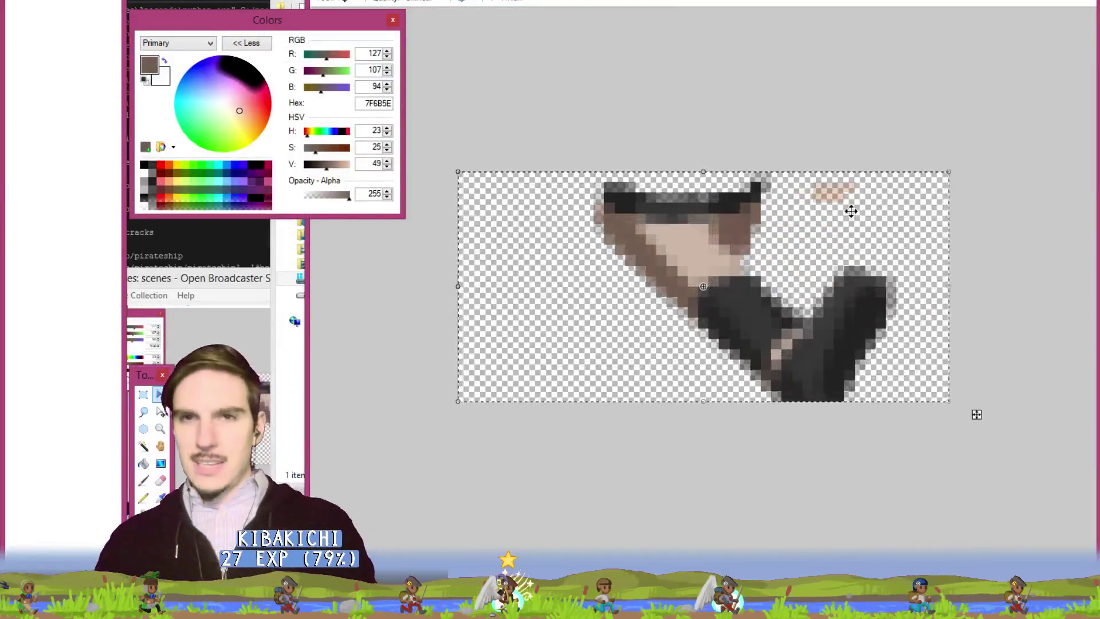
key("e")
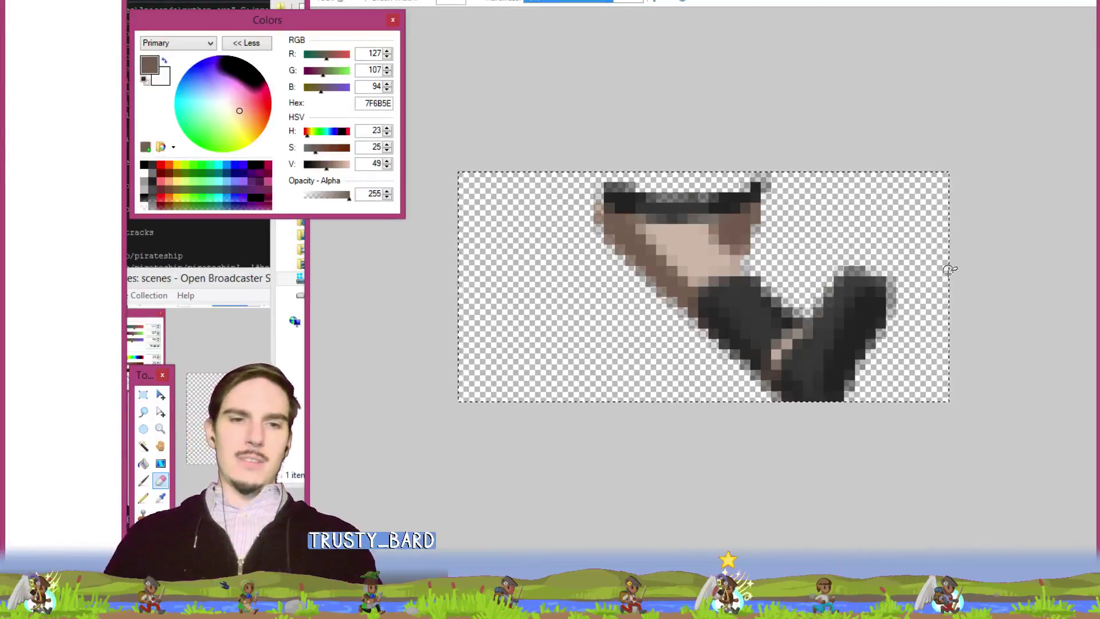
Save the legs 0 image as 0.png in the tall_boots folder with auto-detected bit depth.
key("ctrl+s")
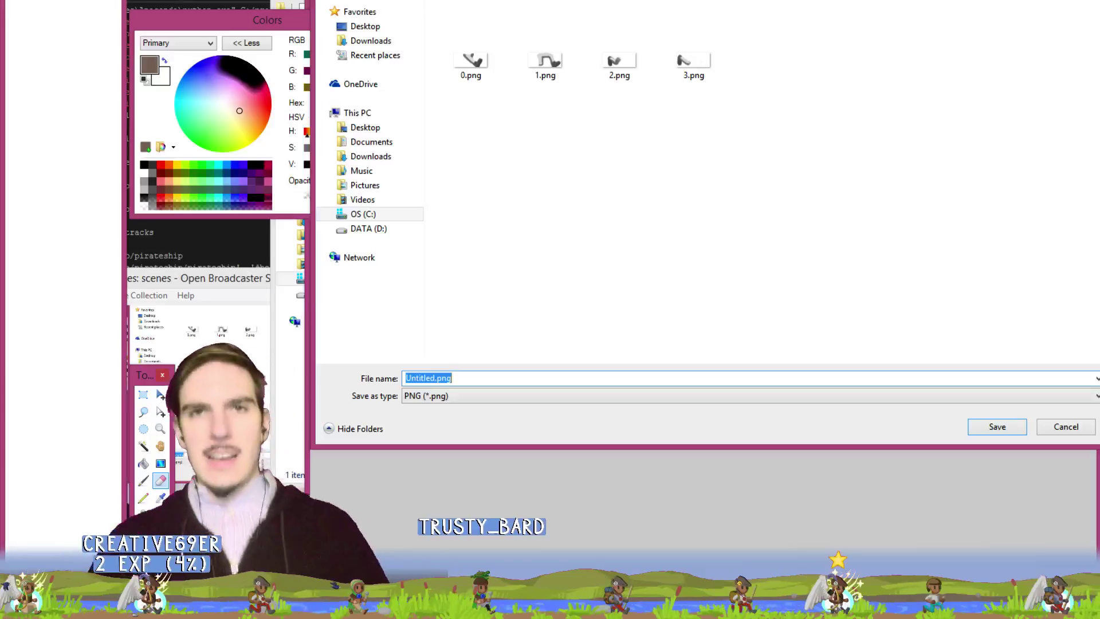
double_click(526, 243)
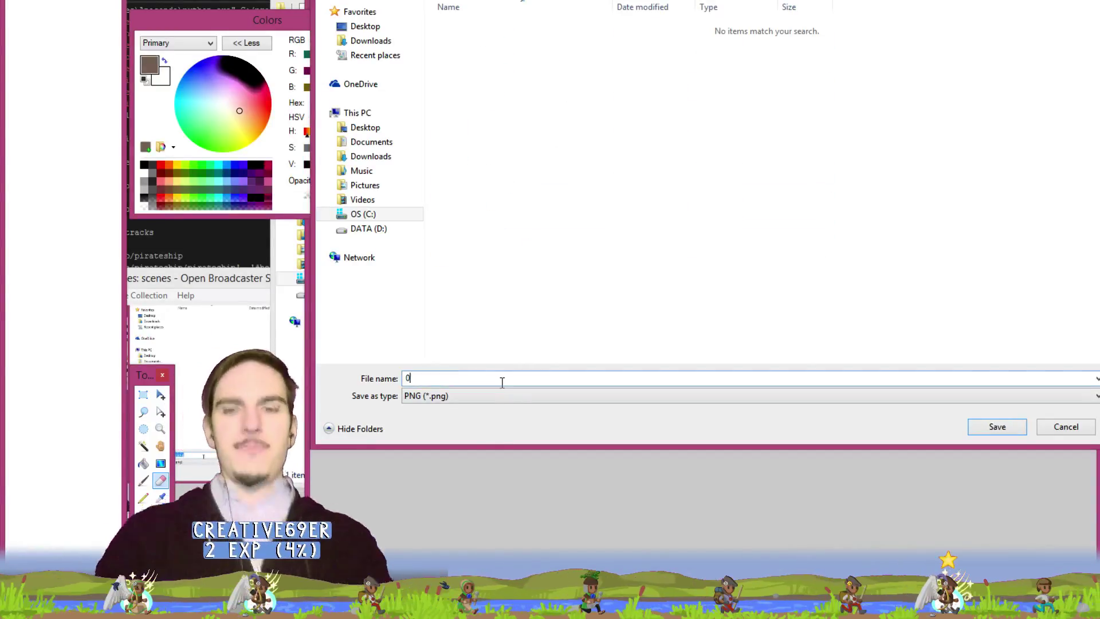
type("0")
key("Return")
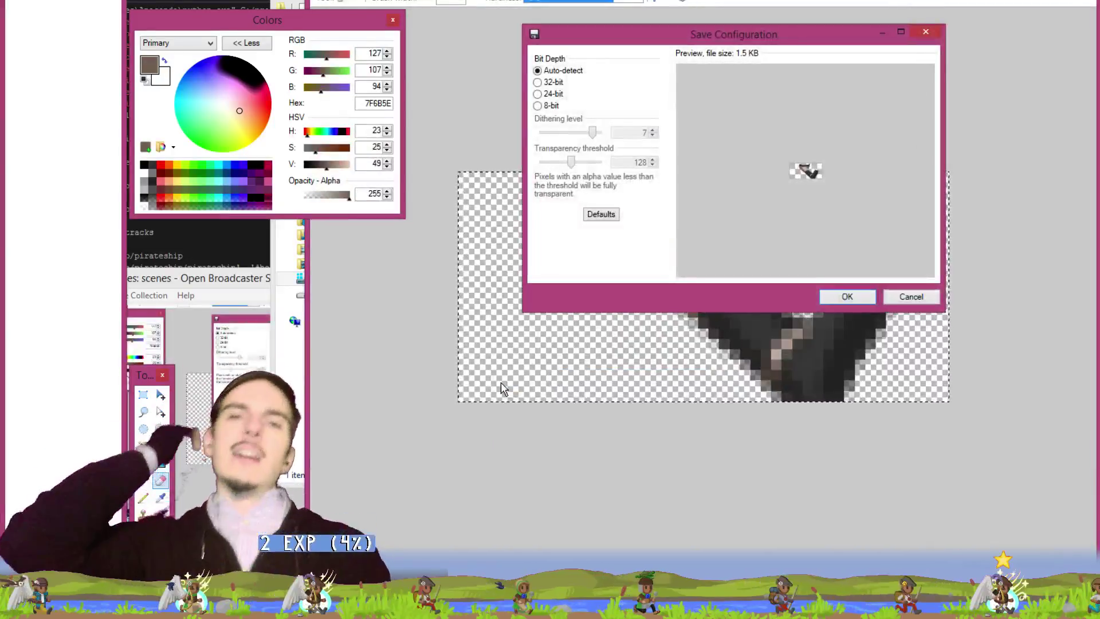
key("Return")
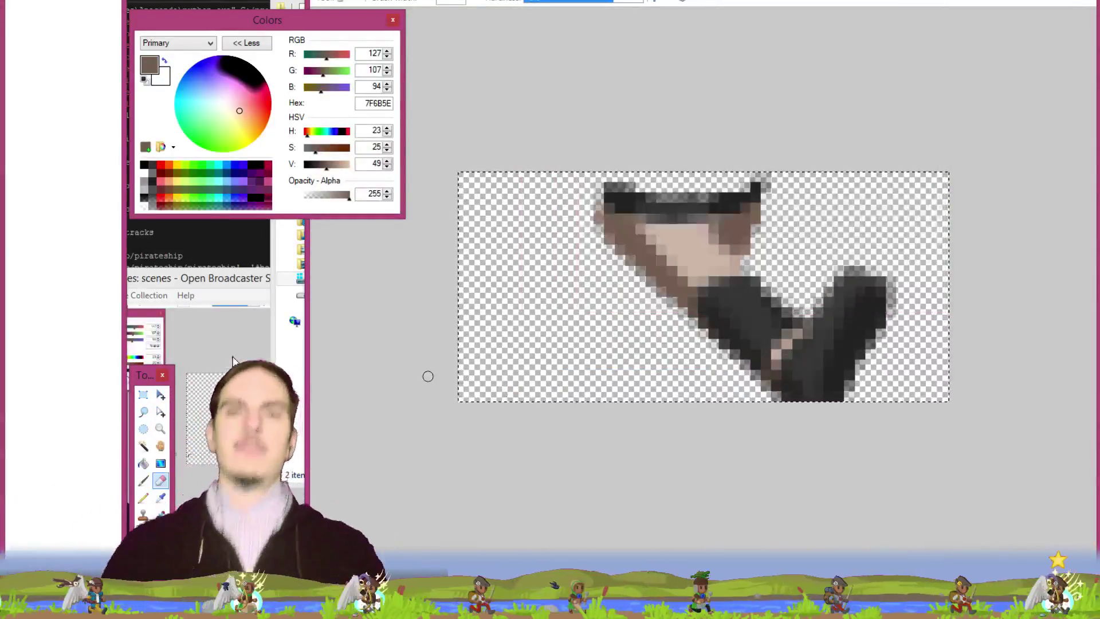
Return to the character sprite, make legs 1 the active layer, and copy its selected pose into a new 47 × 22 pixel image.
key("alt+Tab")
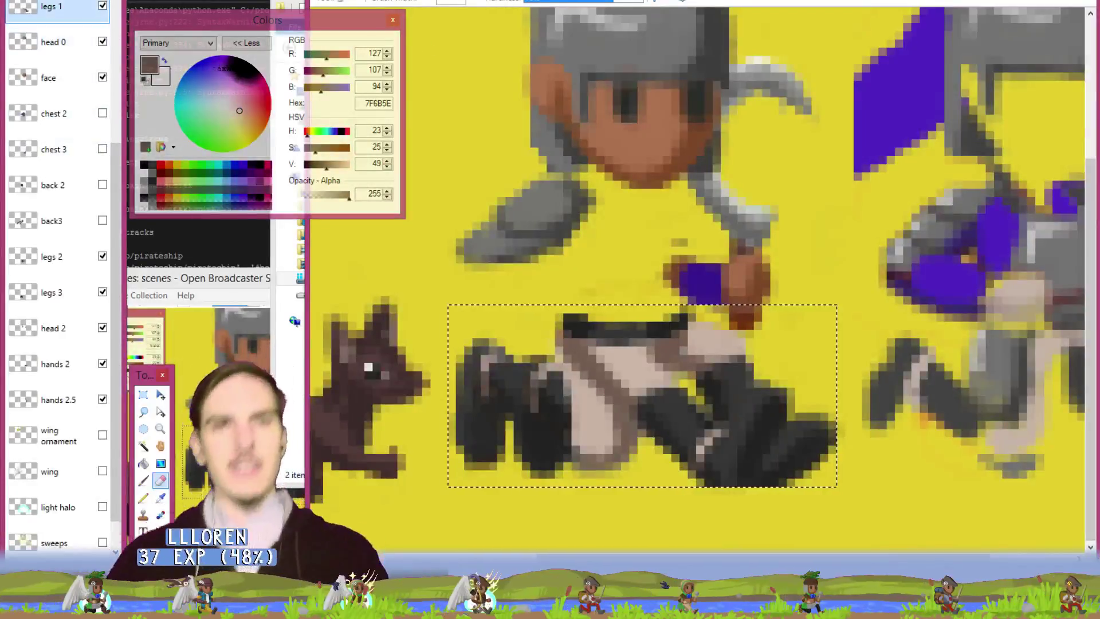
key("ctrl+n")
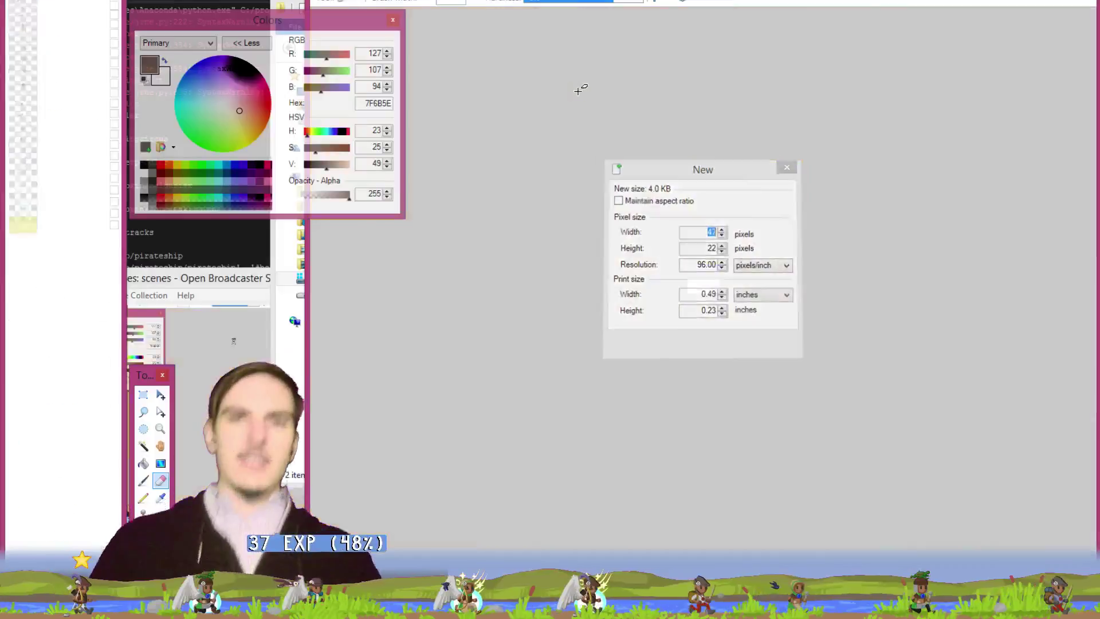
key("Return")
scroll(830, 290, "up", 8, "ctrl")
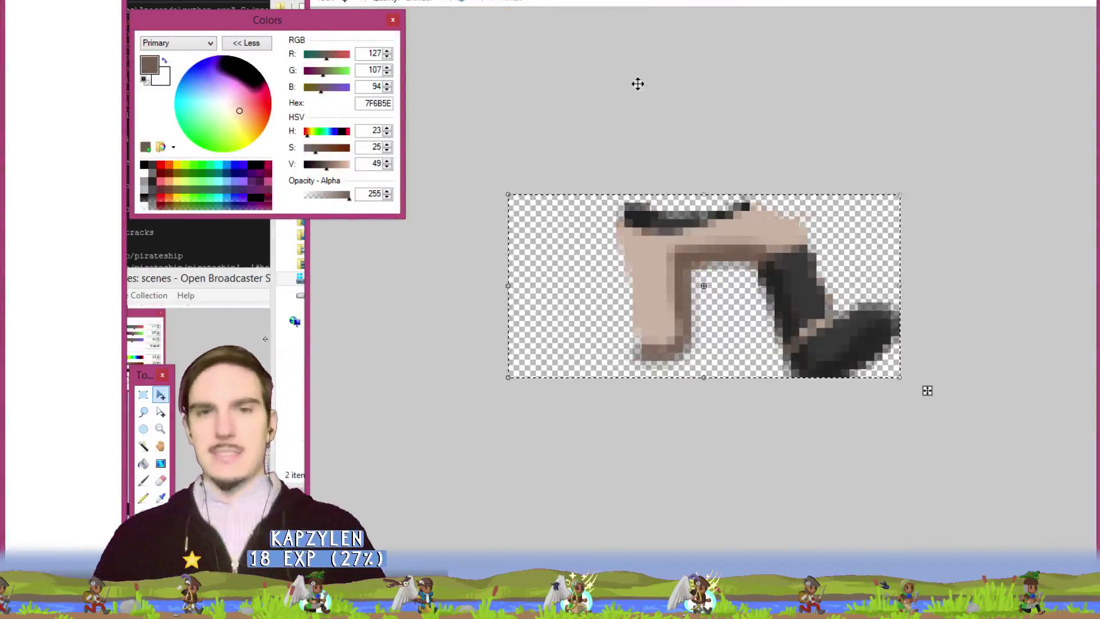
Save the legs 1 image as 1.png in the tall_boots folder and return to the character sprite.
key("ctrl+s")
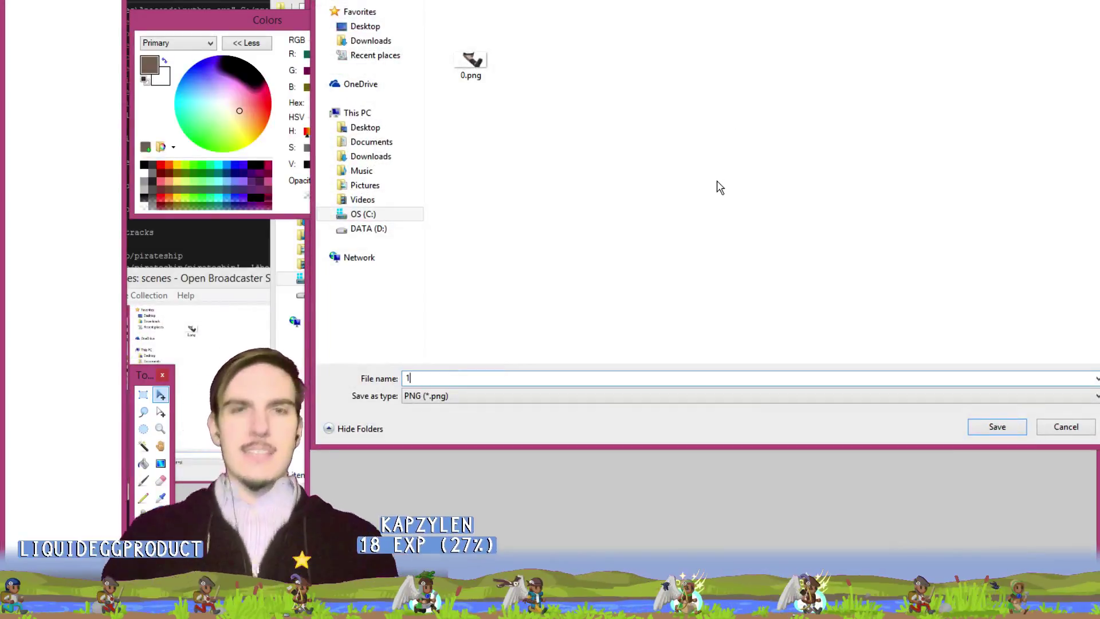
key("Return")
key("Return")
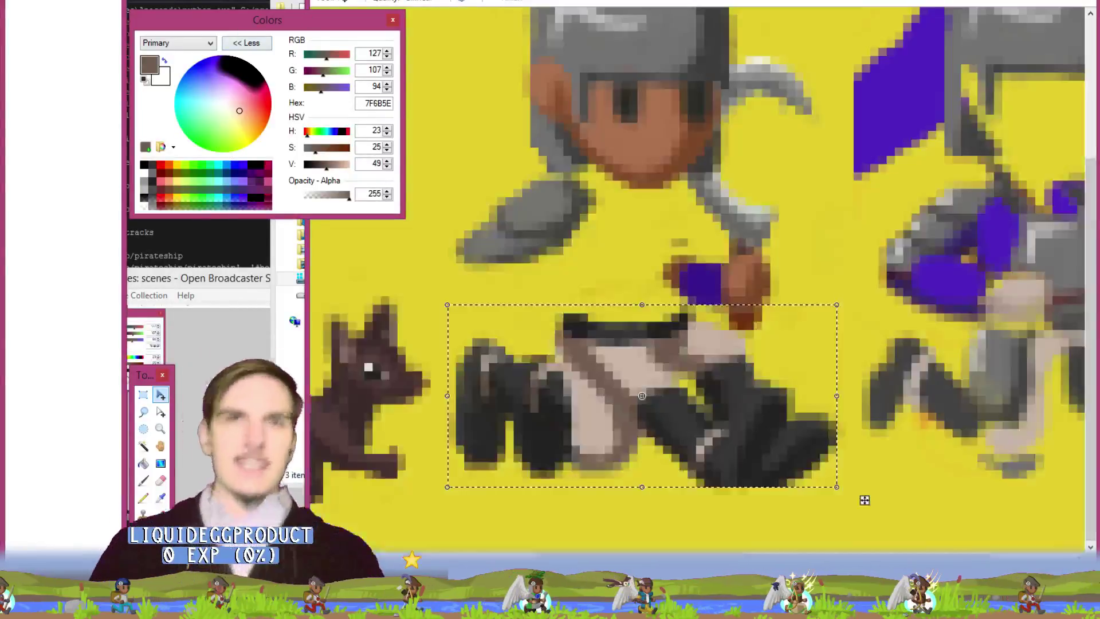
key("ctrl+w")
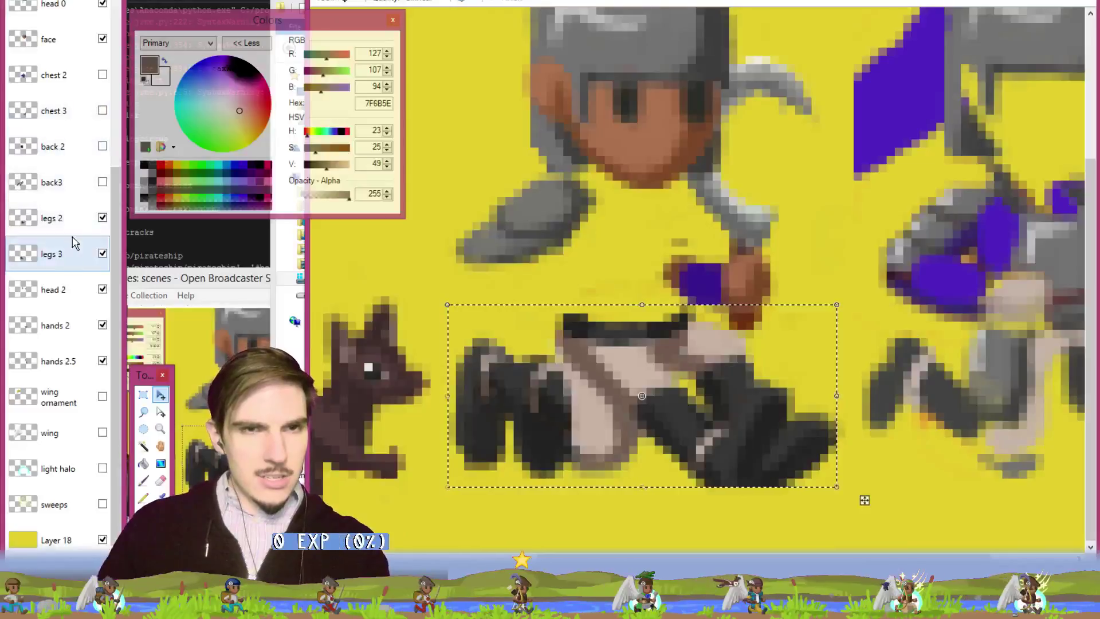
Make legs 2 the active layer and copy its selected pose into a new 47 × 22 pixel image.
left_click(77, 225)
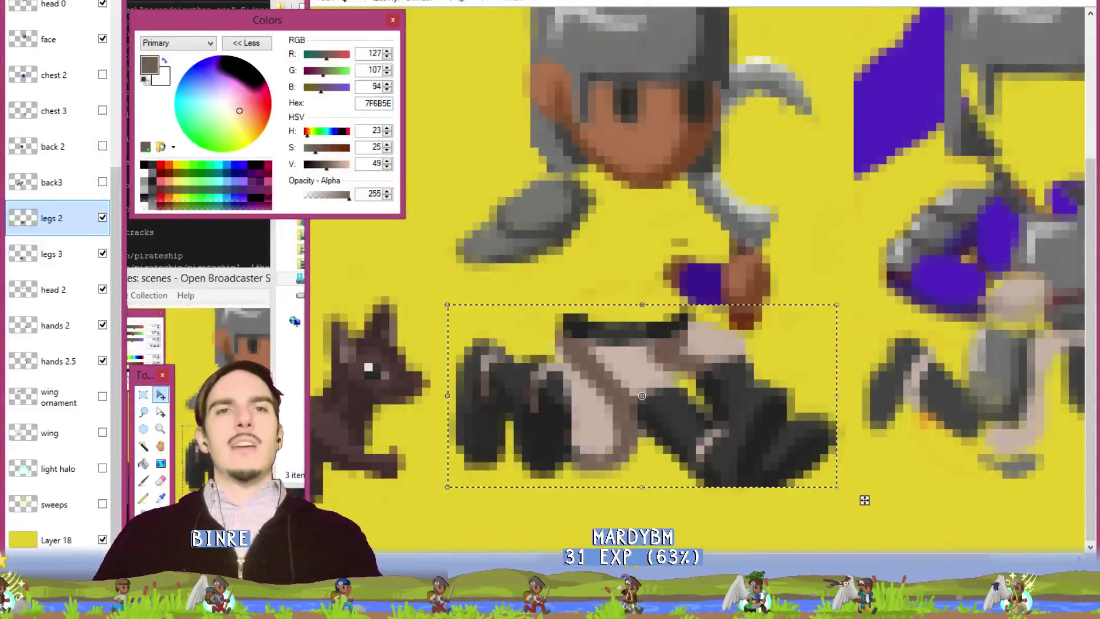
key("alt+f")
key("n")
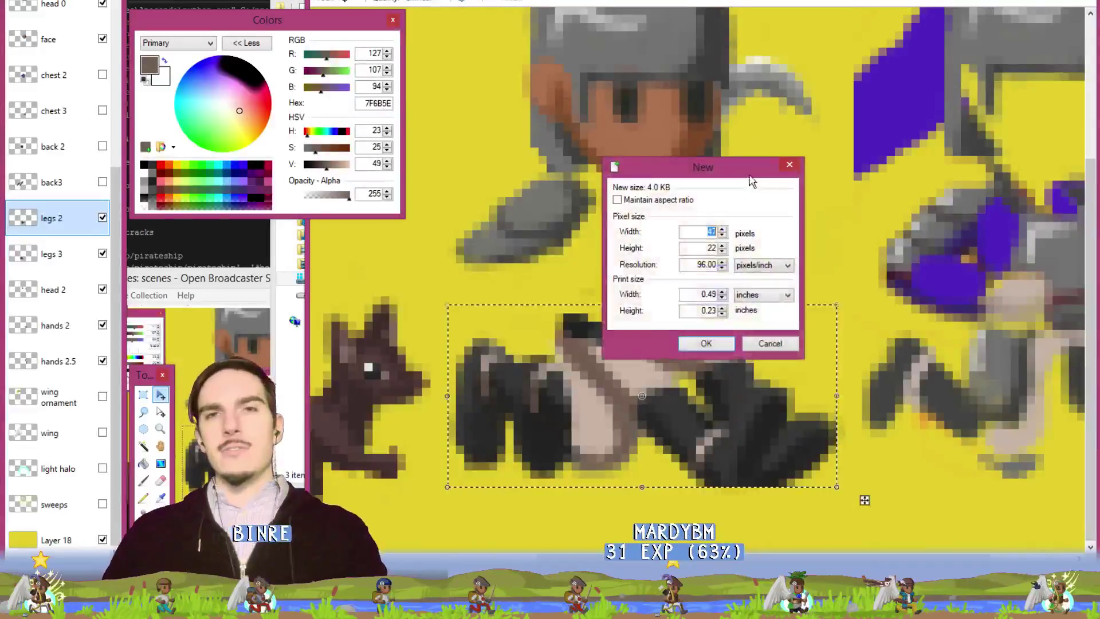
left_click(706, 343)
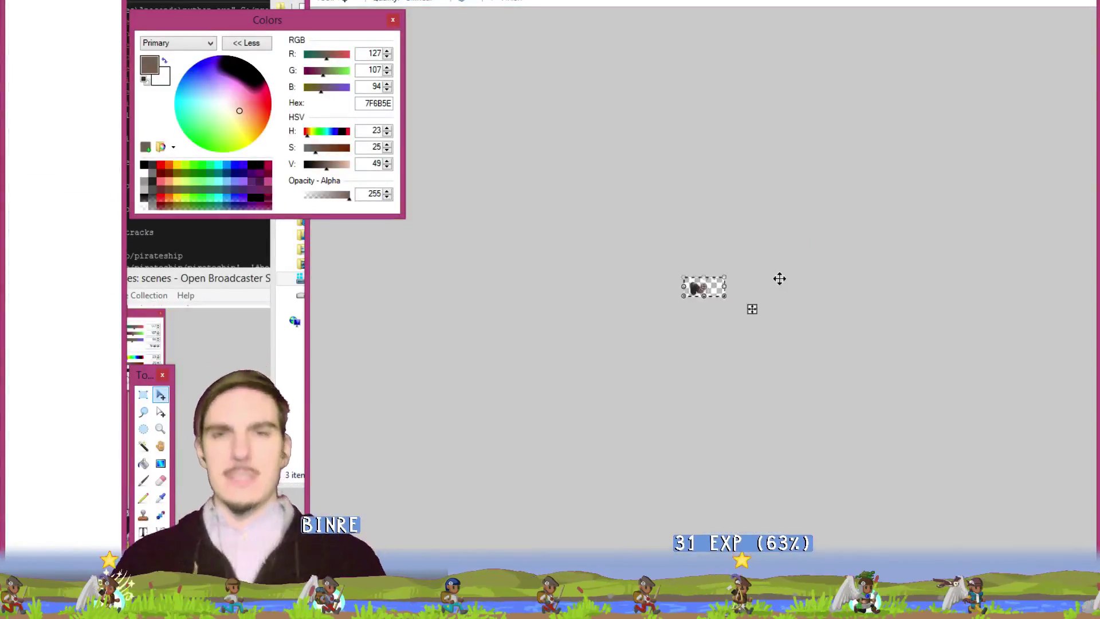
Erase the stray pixels along the upper edge and in the lower right area of the legs 2 image.
scroll(778, 277, "up", 6)
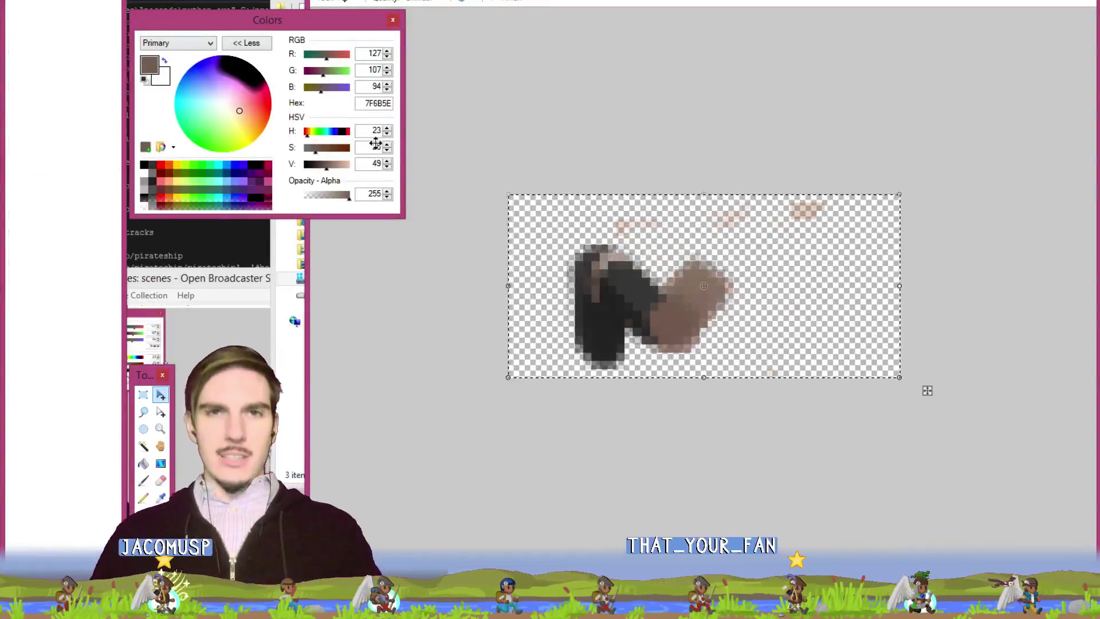
key("s")
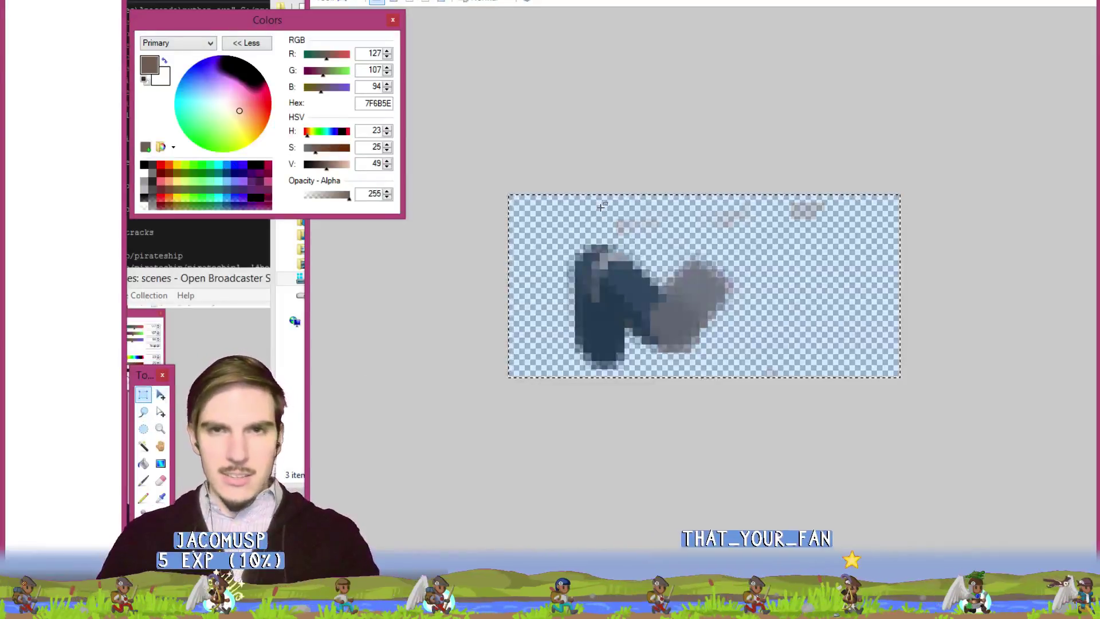
left_click_drag(583, 195, 890, 234)
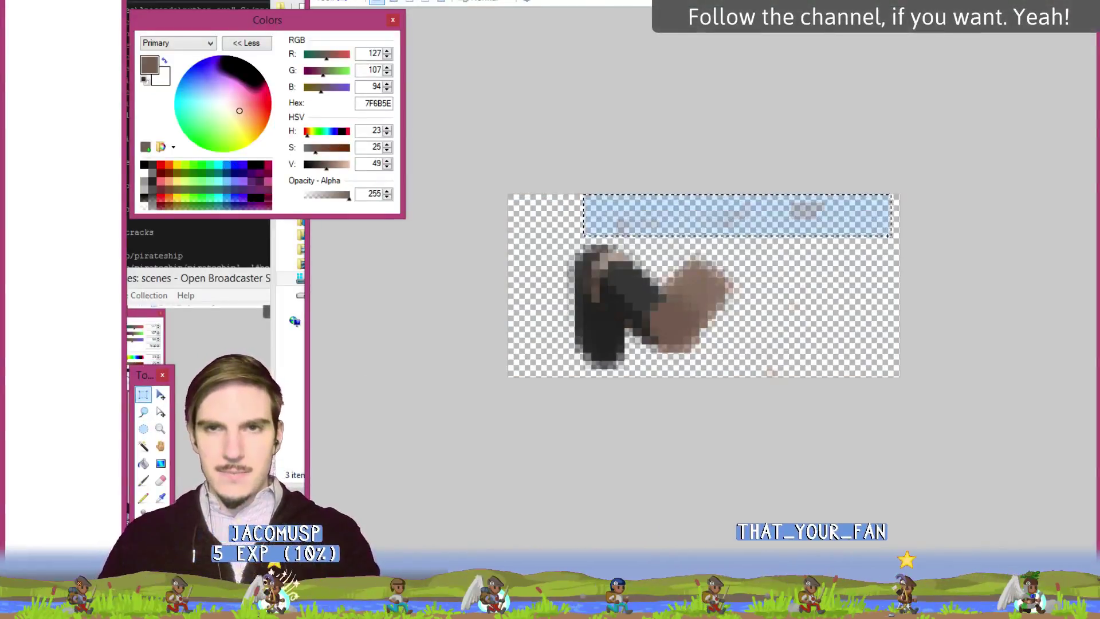
key("Delete")
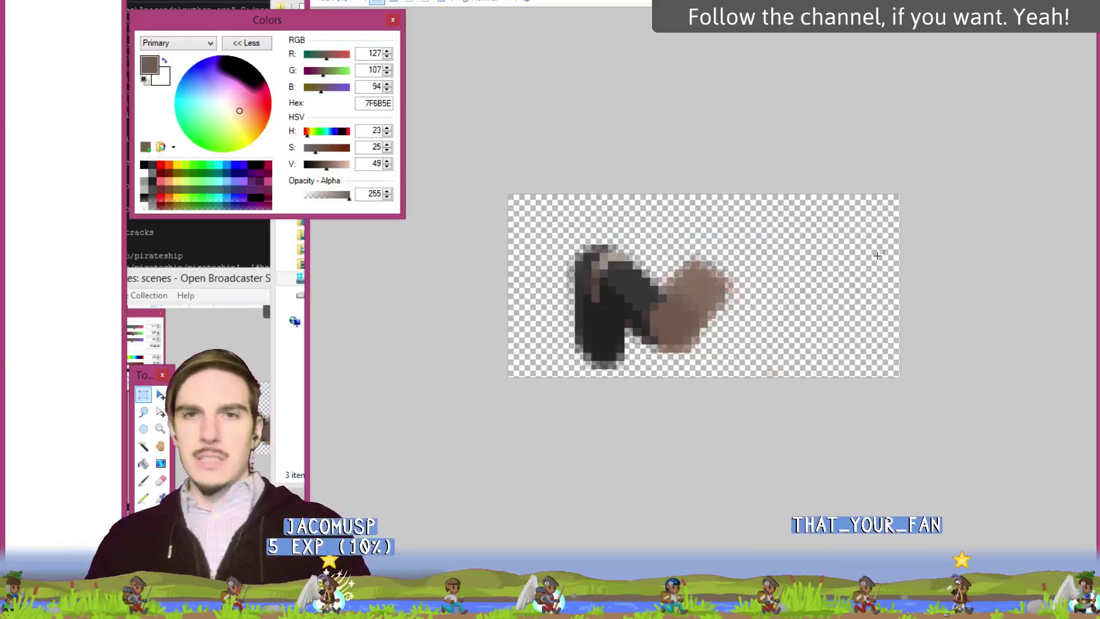
left_click_drag(850, 328, 747, 401)
key("Delete")
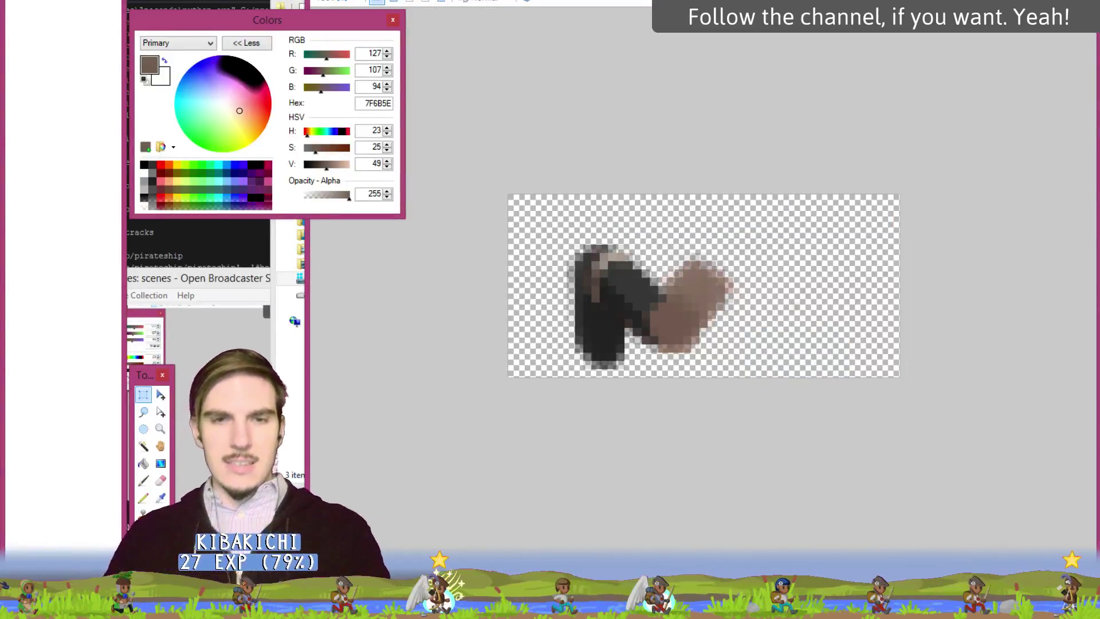
Save the legs 2 image as 2.png in the tall_boots folder and return to the character sprite.
key("ctrl+s")
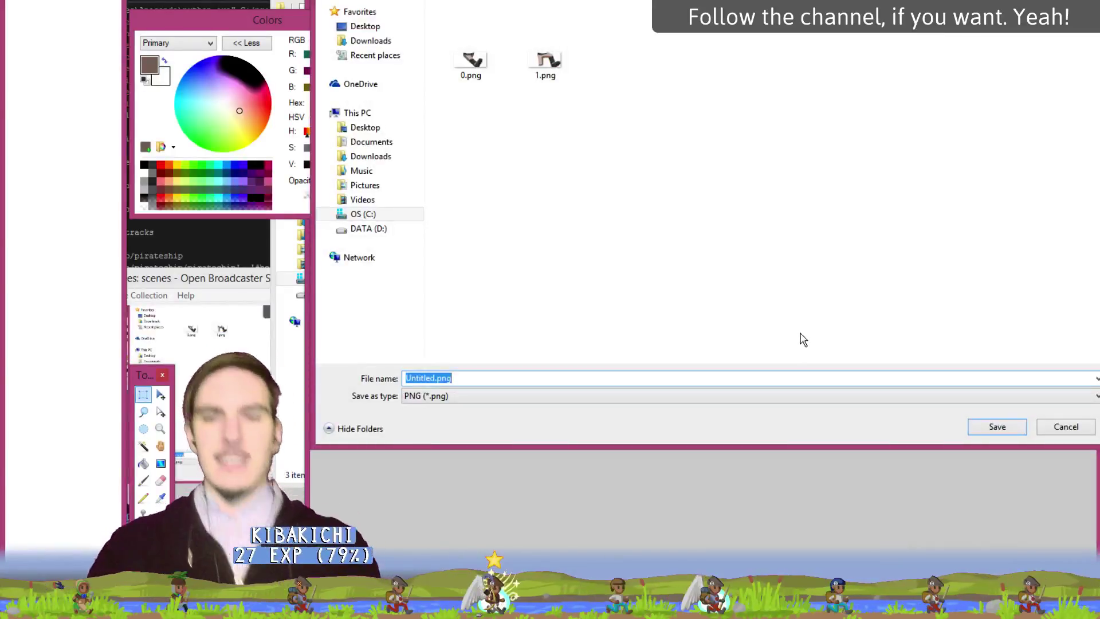
type("2")
key("Return")
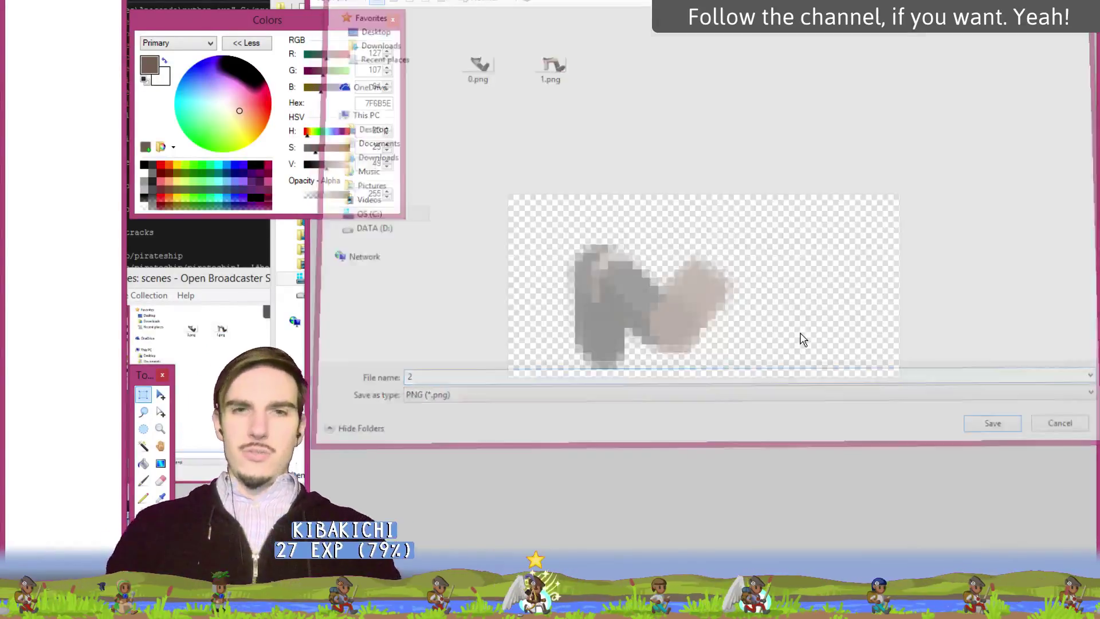
key("Return")
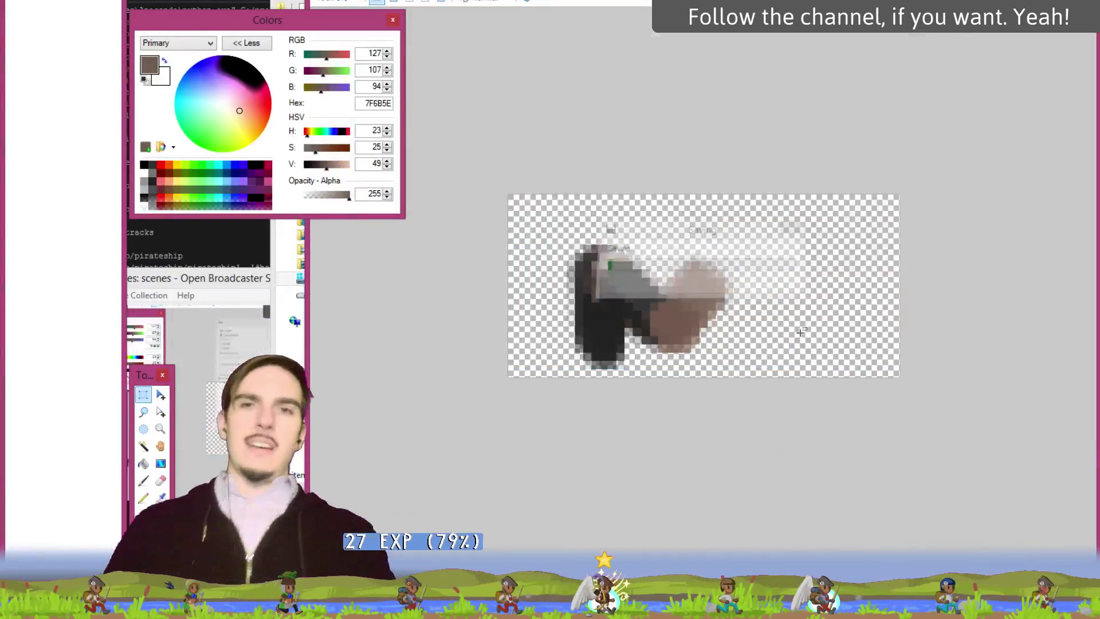
key("ctrl+w")
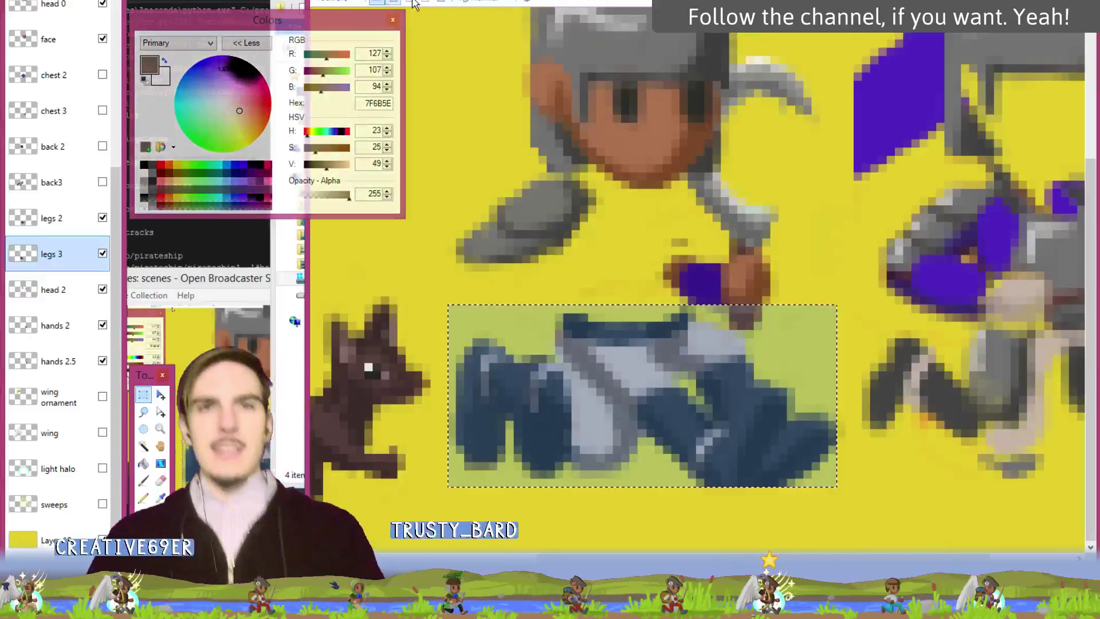
Copy the selected pose from the legs 3 layer into a new image.
key("alt+f")
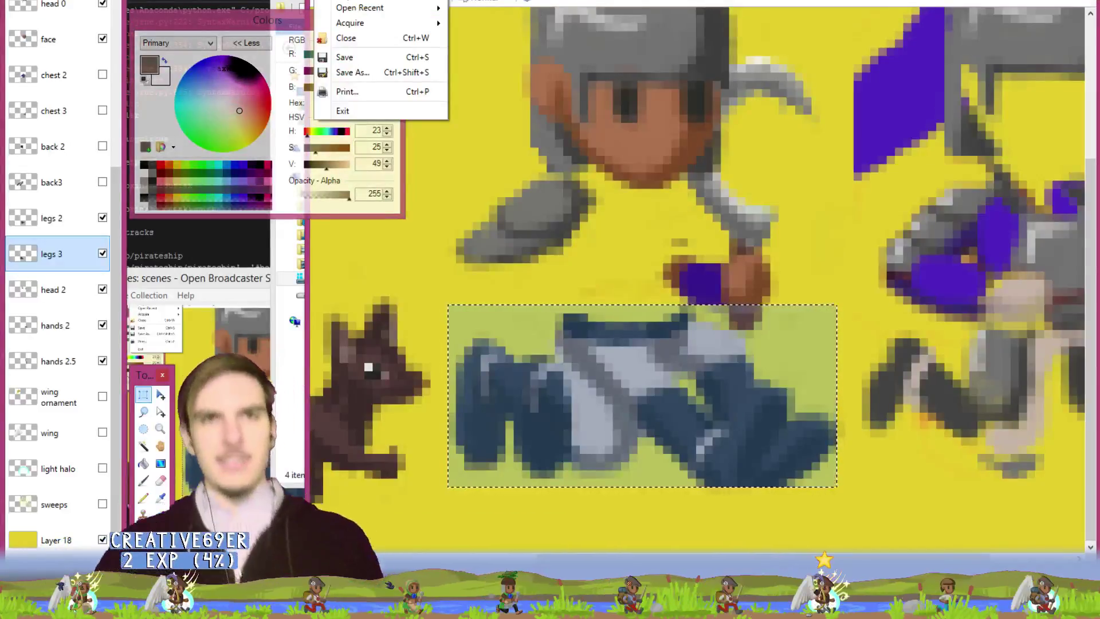
key("Escape")
key("ctrl+n")
left_click(706, 343)
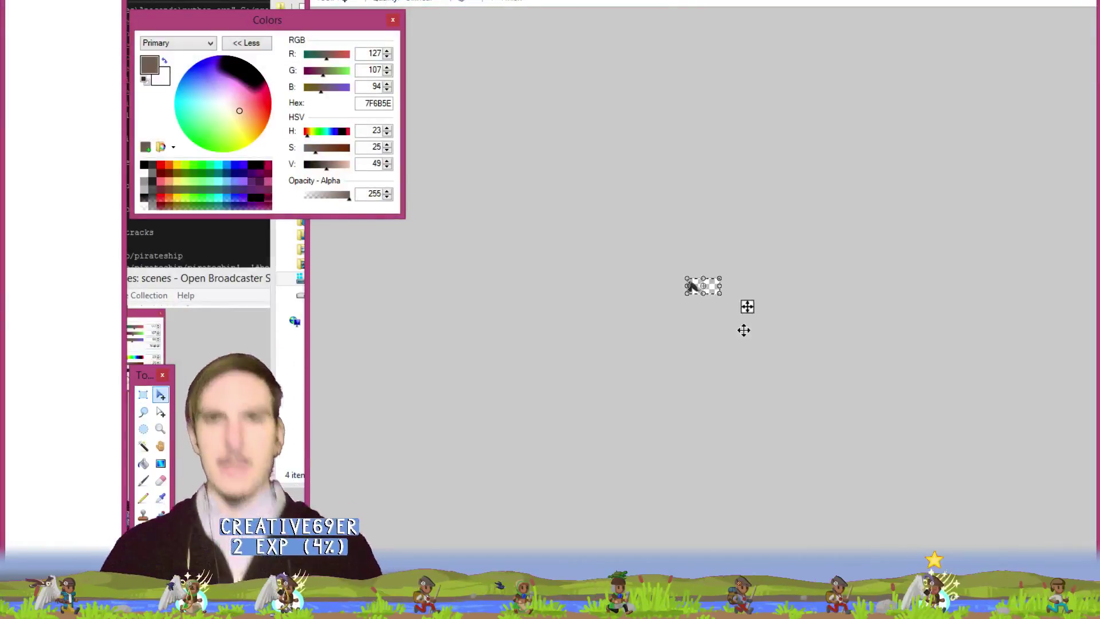
Erase the stray pixels in the empty area beside the boots in the legs 3 image.
scroll(743, 329, "up", 8)
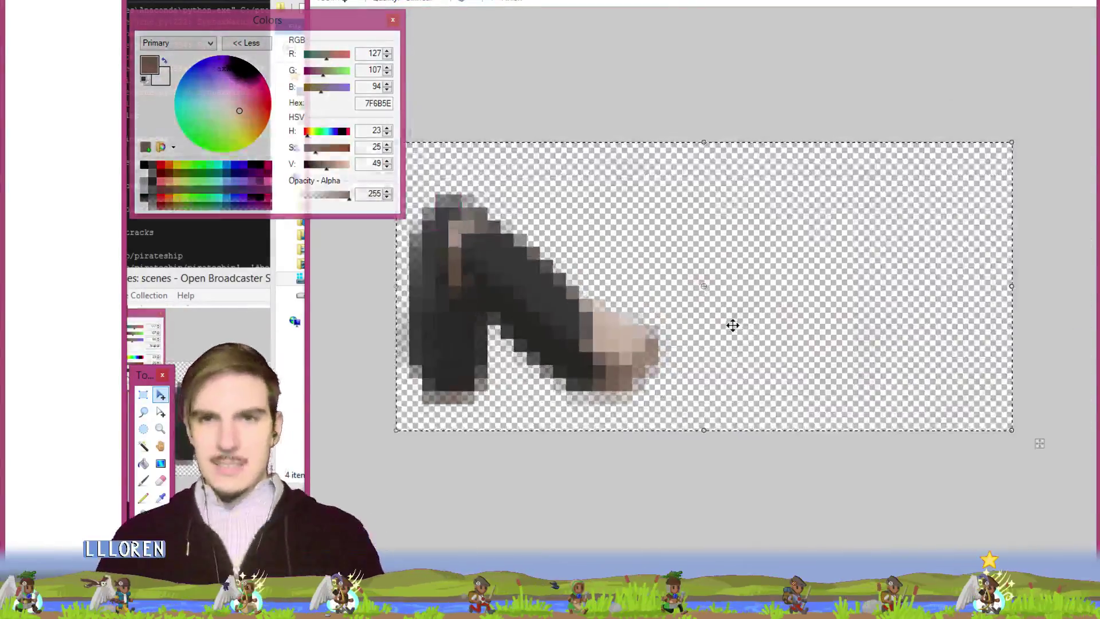
left_click(143, 394)
left_click_drag(660, 127, 929, 280)
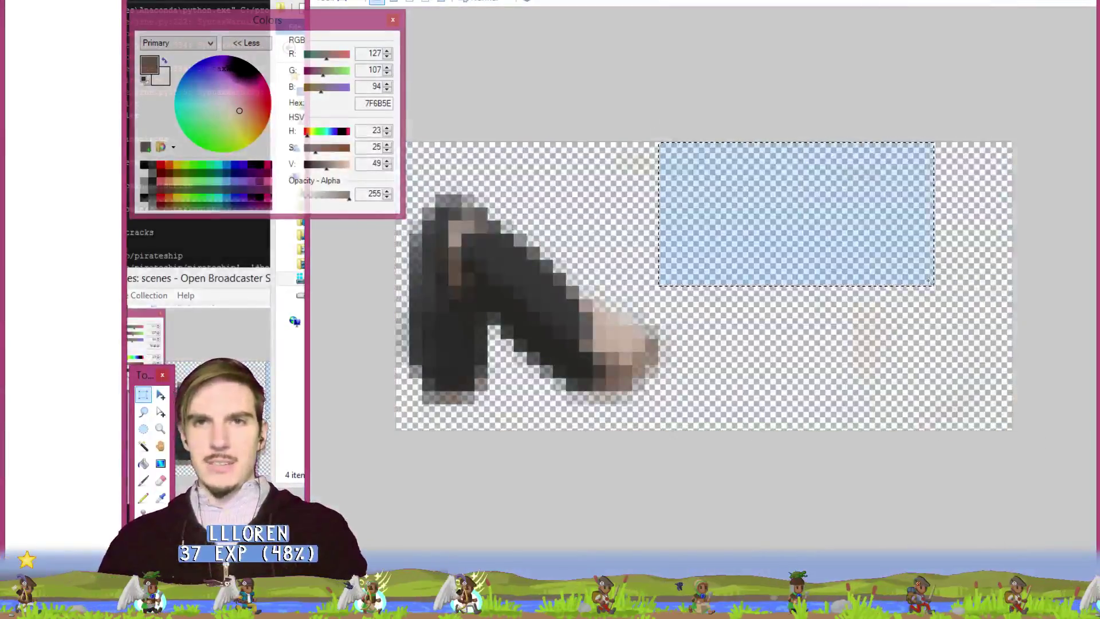
left_click_drag(777, 168, 963, 527)
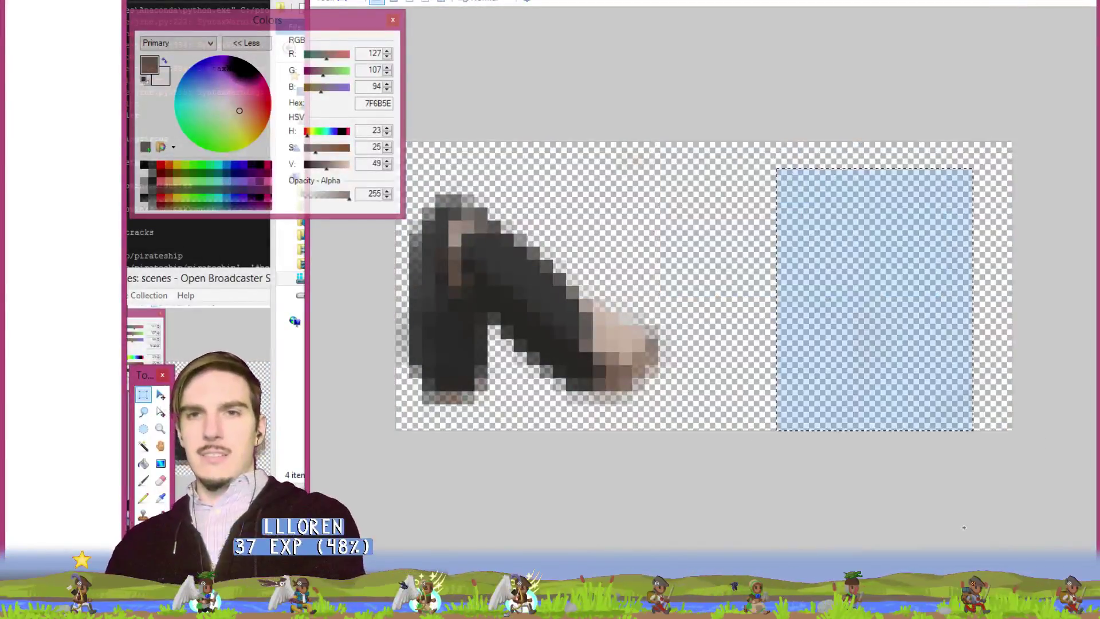
left_click(964, 527)
Save the legs 3 image as 3.png with auto-detected bit depth and return to the character sprite.
key("ctrl+s")
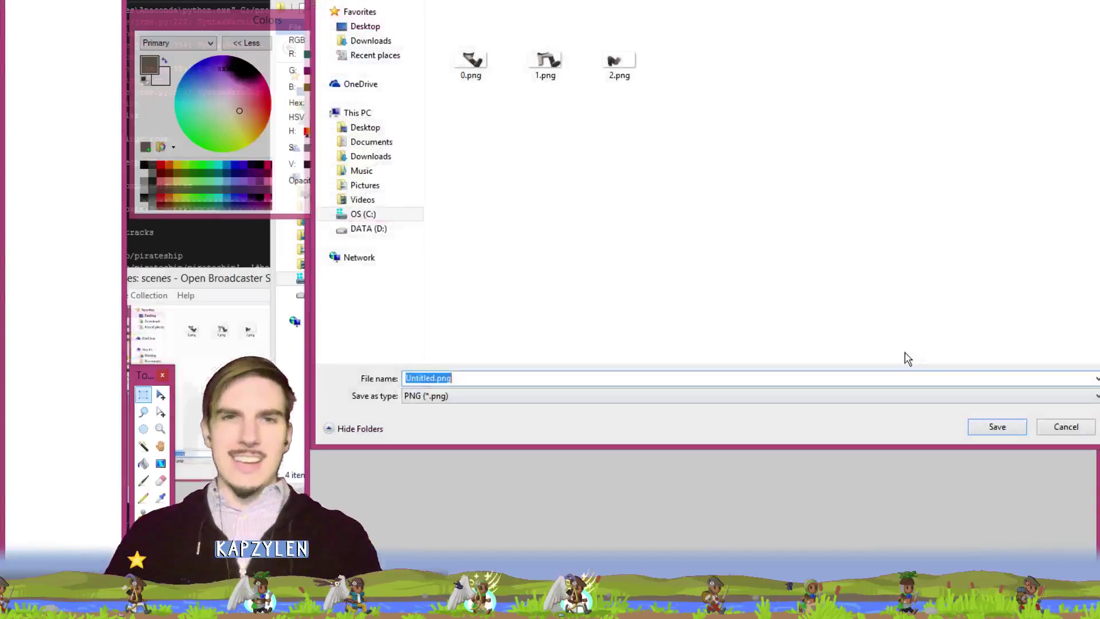
type("3")
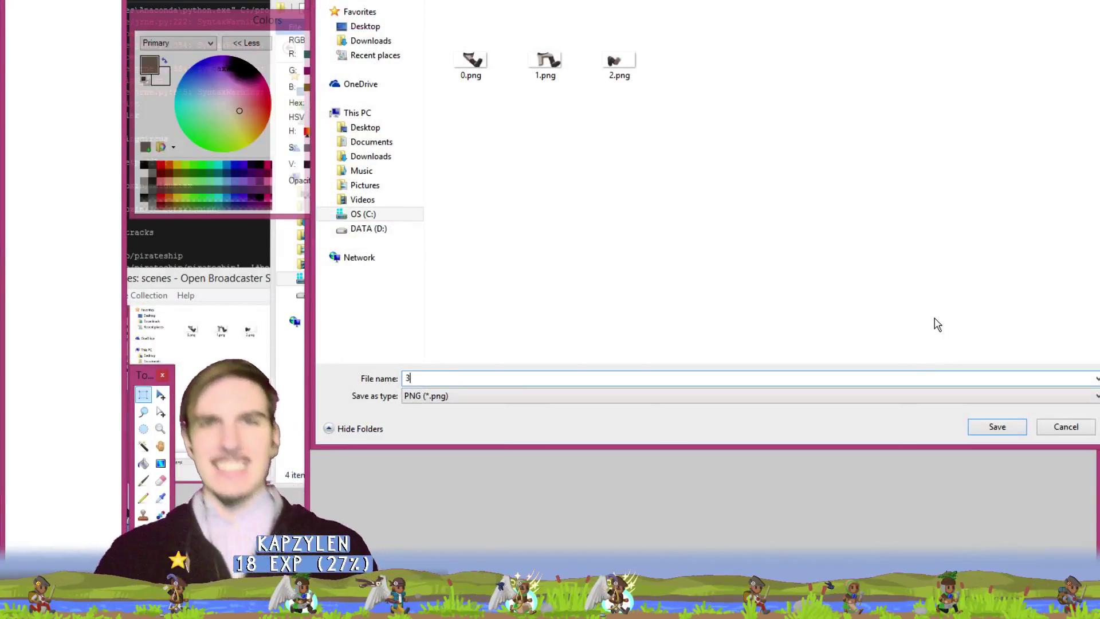
key("Return")
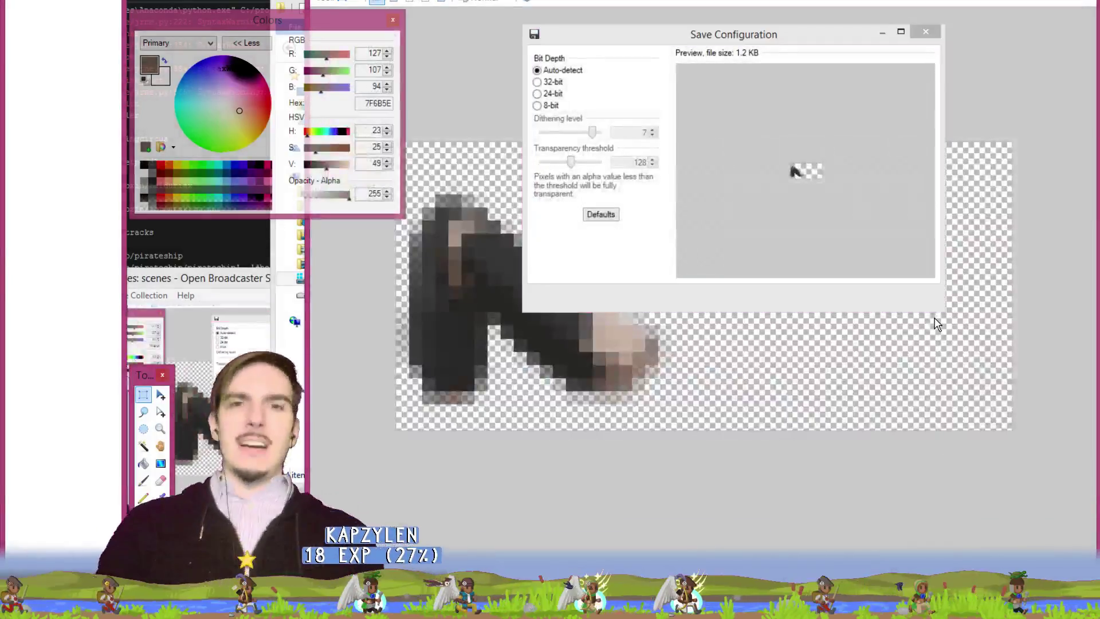
key("Return")
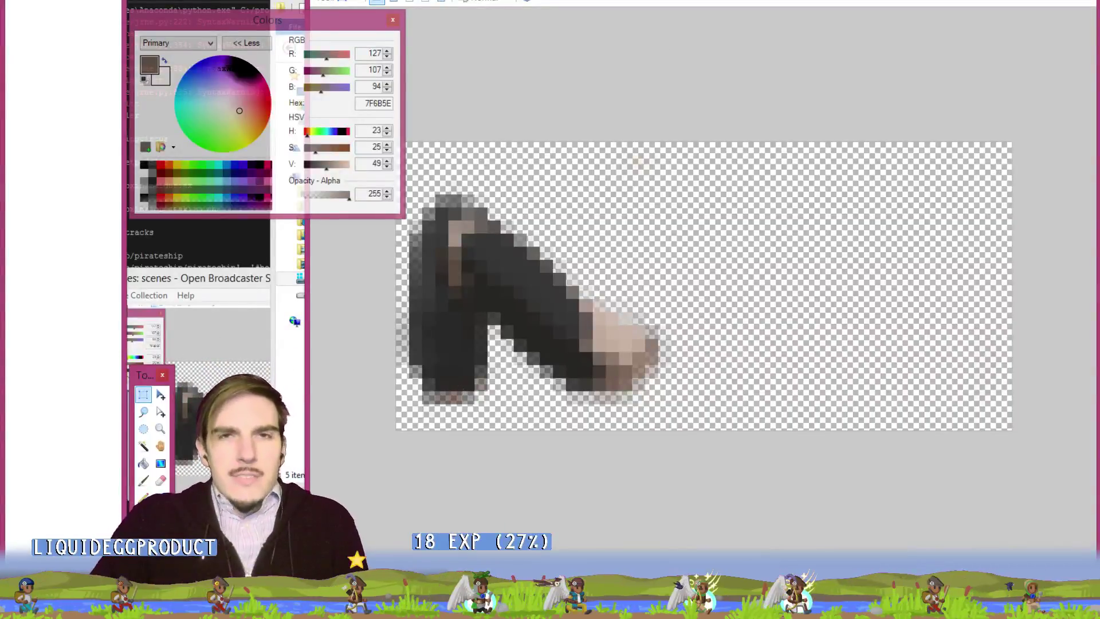
key("ctrl+Tab")
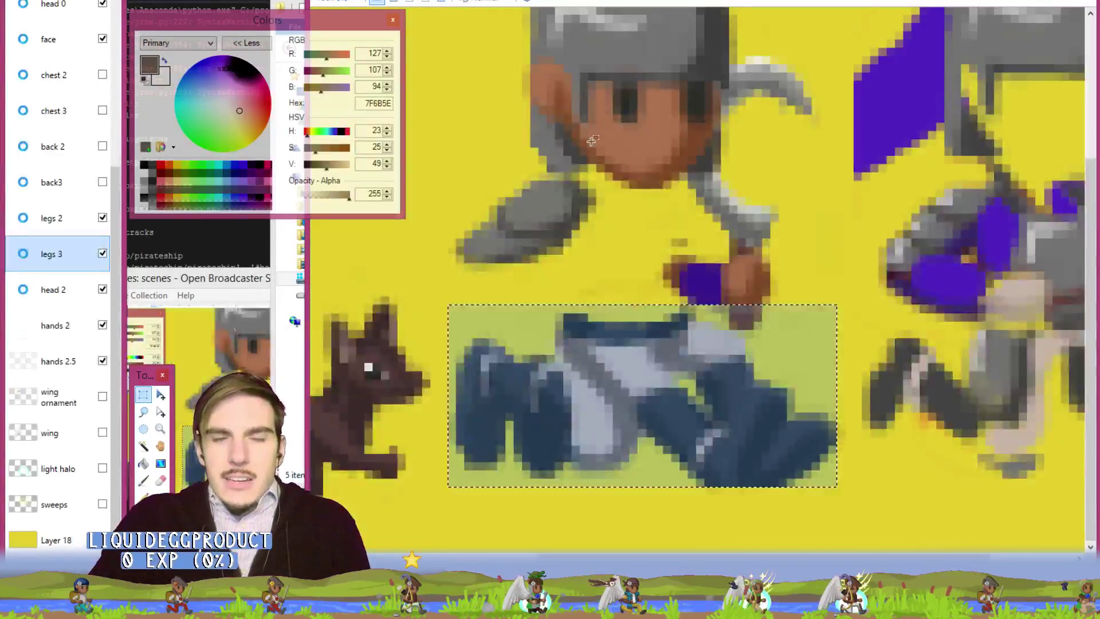
Clear the selection, show the chest 2 layer, and hide the legs 2 and legs 0 layers.
left_click(641, 260)
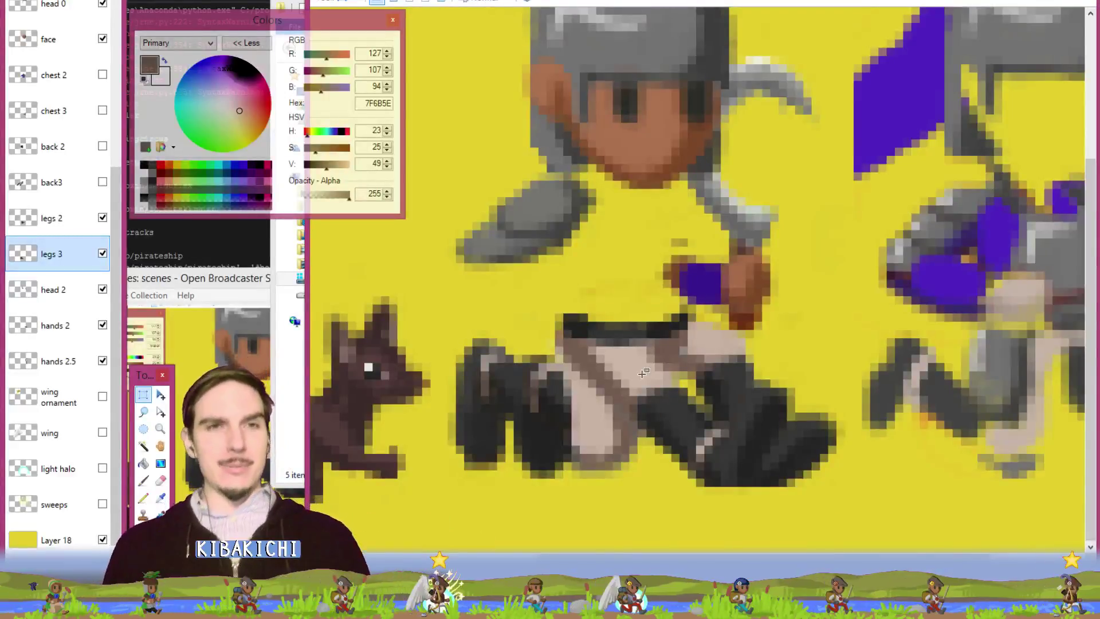
left_click(109, 91)
left_click(102, 77)
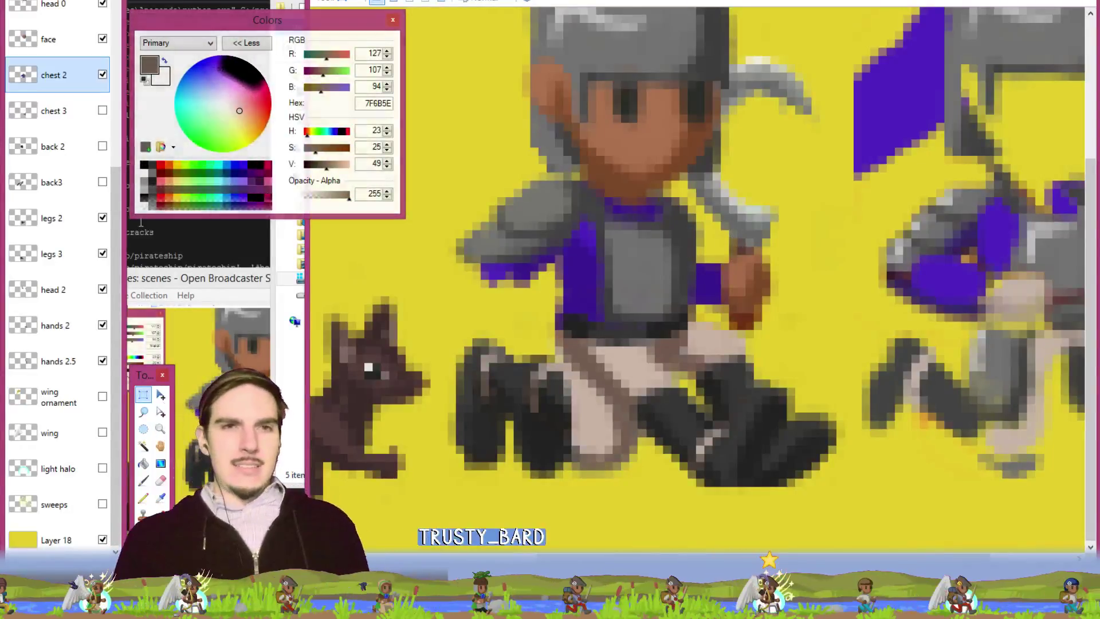
left_click(102, 218)
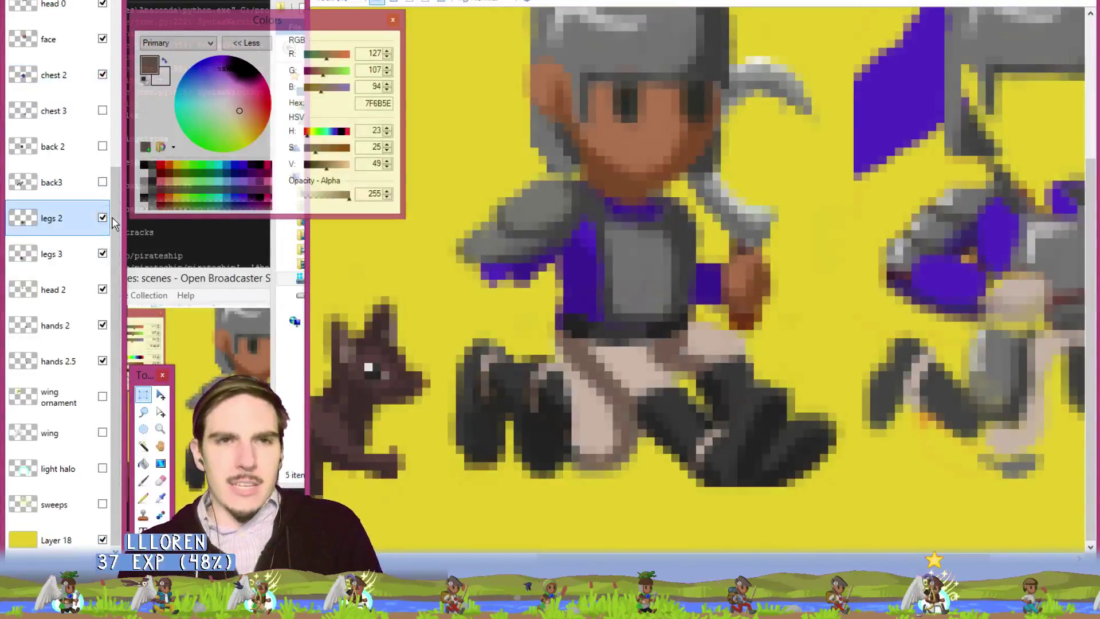
left_click(106, 238)
left_click_drag(113, 229, 126, 112)
left_click(103, 108)
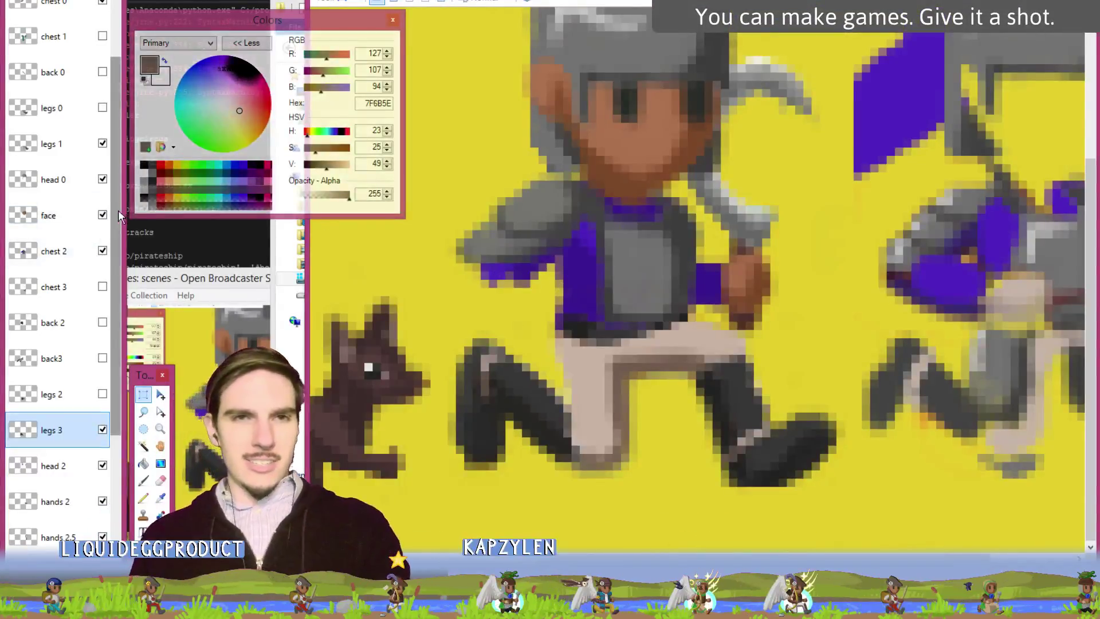
Add a new layer above legs 1 and paint a grey armour flap over the rear thigh with colour 7E7D7C sampled from the sprite.
left_click(73, 145)
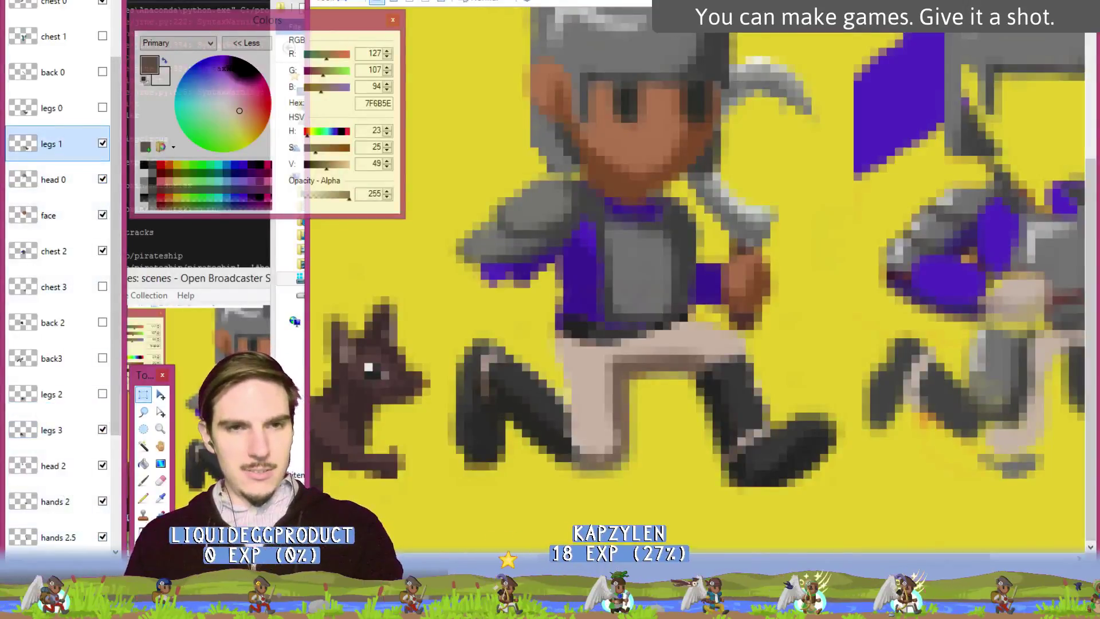
key("ctrl+shift+n")
key("k")
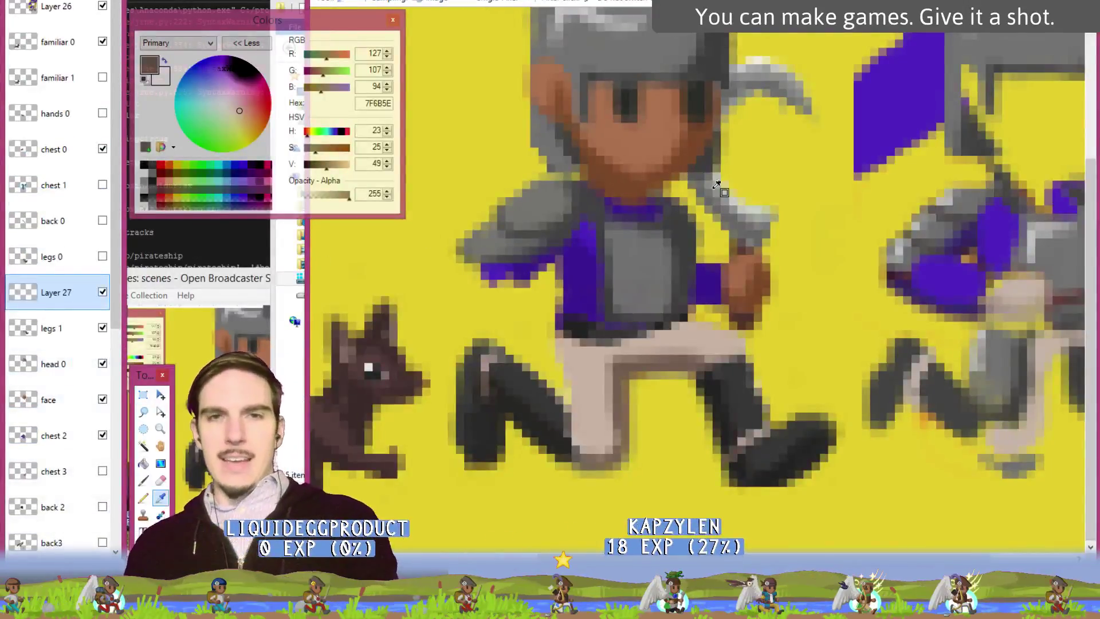
left_click(697, 247)
key("b")
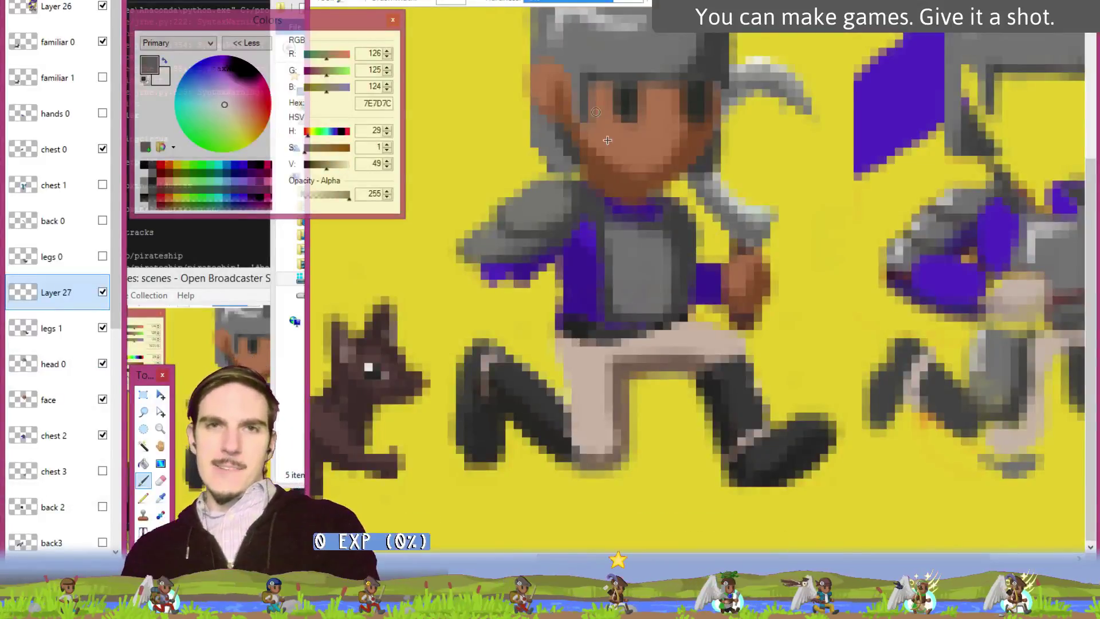
left_click(478, 5)
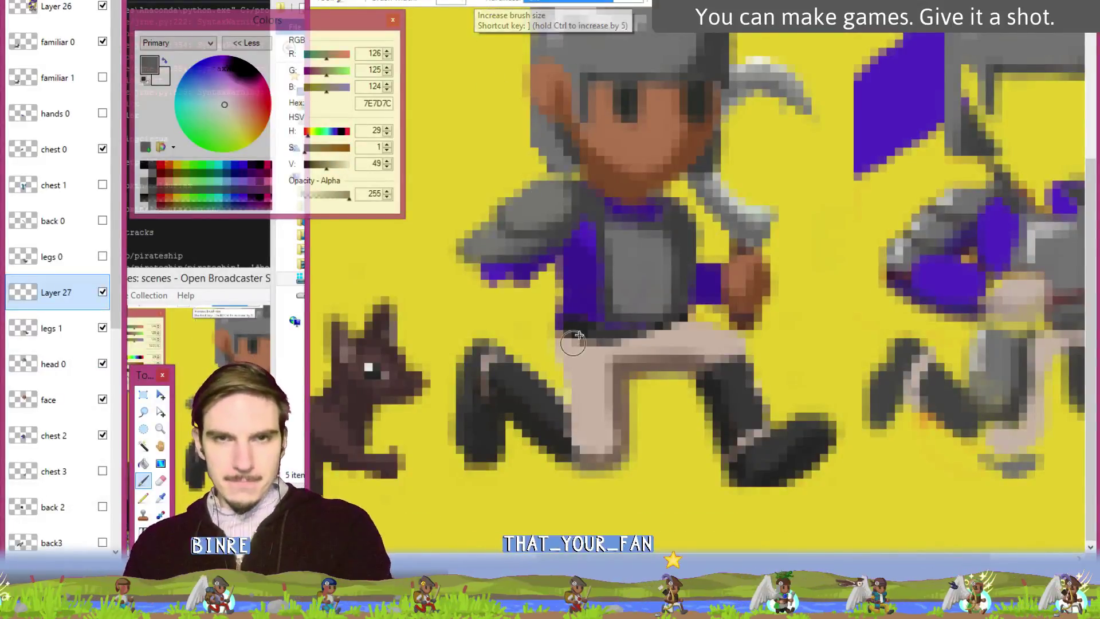
mouse_move(570, 344)
left_mouse_down()
mouse_move(561, 408)
mouse_move(585, 418)
mouse_move(598, 352)
mouse_move(571, 340)
mouse_move(555, 378)
mouse_move(561, 397)
left_mouse_up()
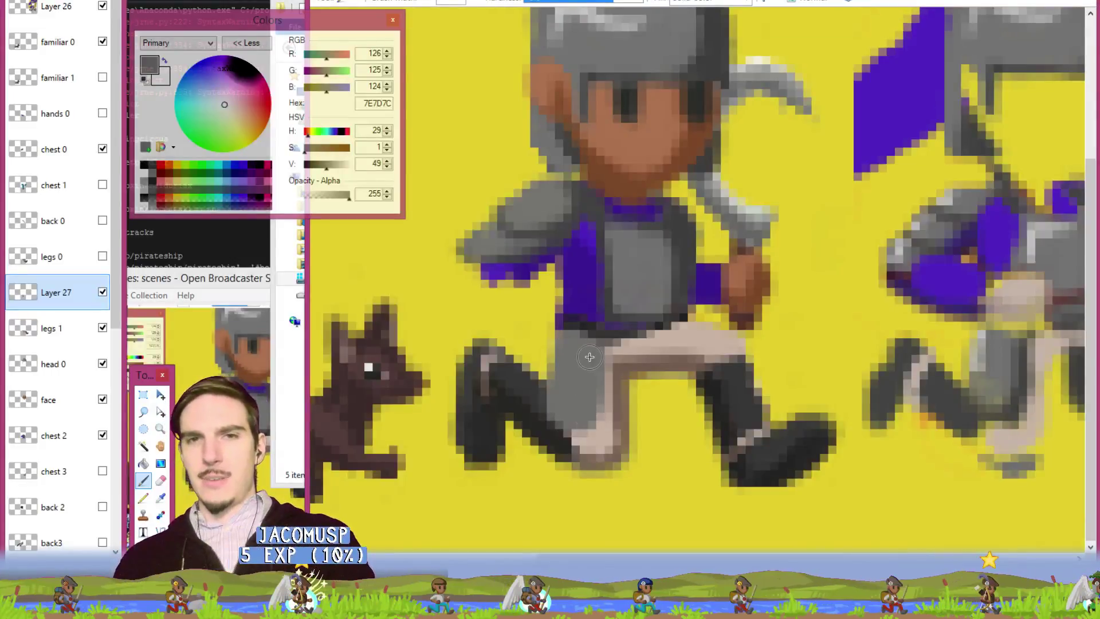
left_click_drag(670, 379, 688, 424)
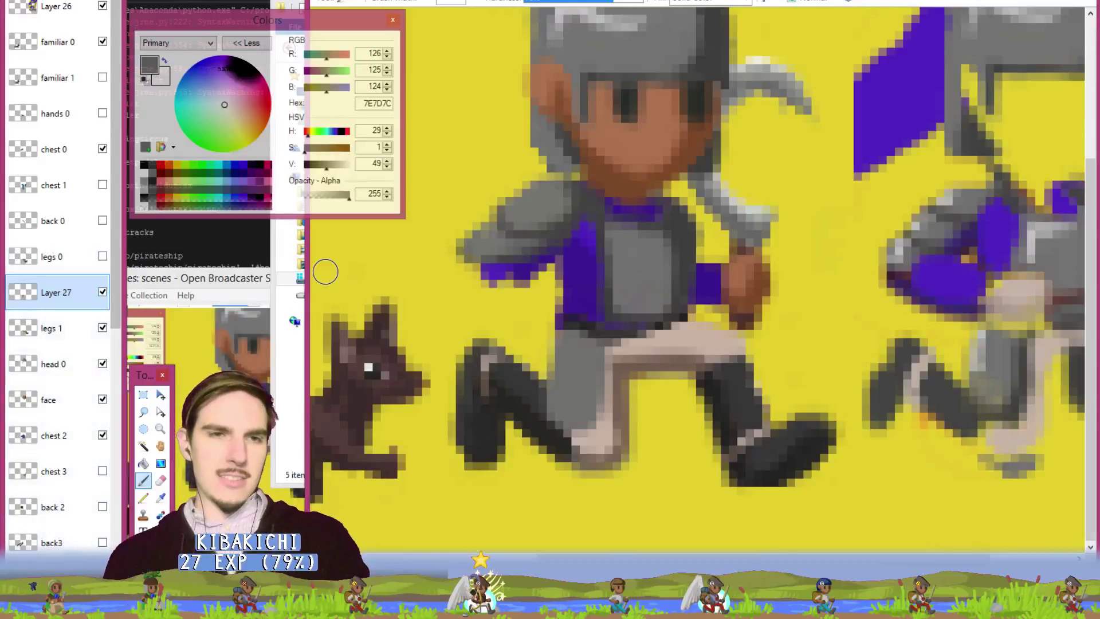
Add another layer directly below legs 3 and paint a grey armour flap behind the front leg.
key("ctrl+shift+n")
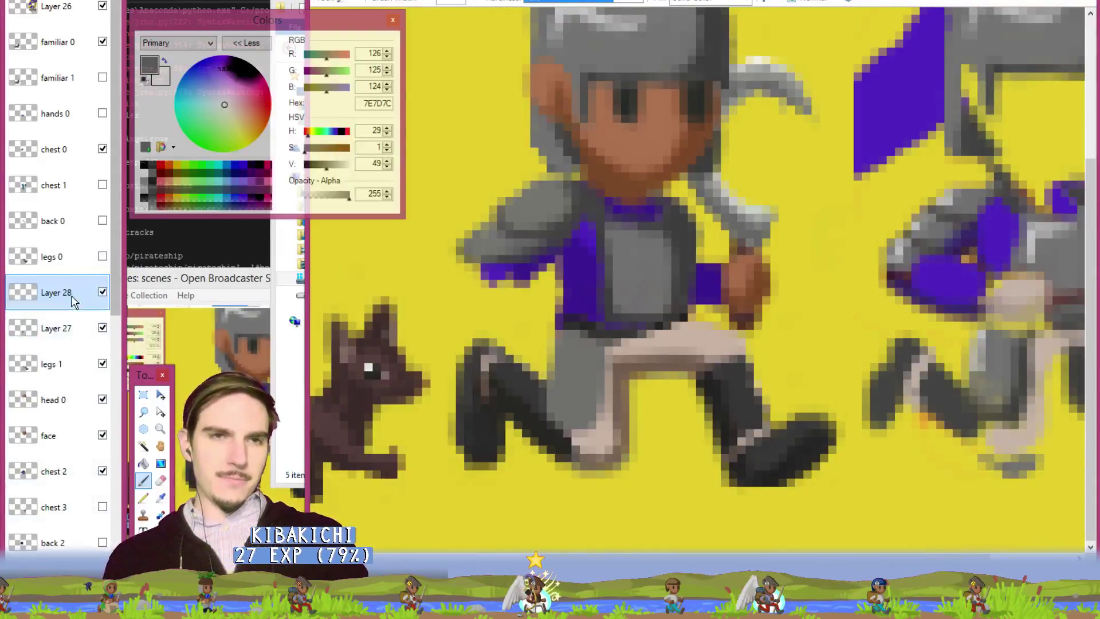
left_click_drag(57, 293, 76, 437)
left_click_drag(116, 301, 117, 413)
left_click_drag(57, 230, 74, 453)
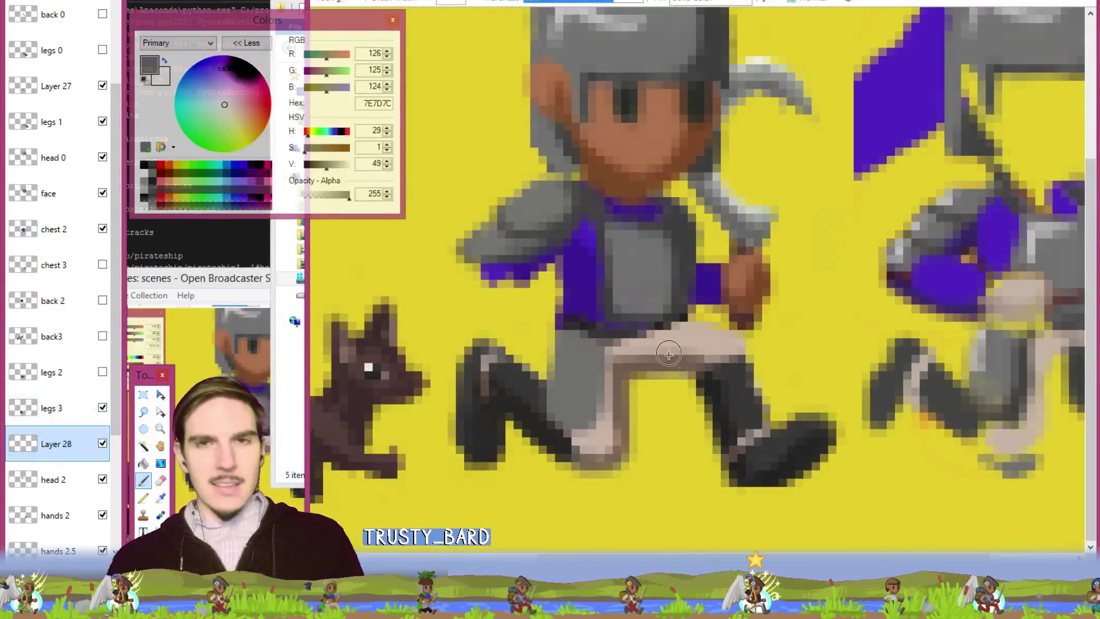
mouse_move(669, 355)
left_mouse_down()
mouse_move(663, 338)
mouse_move(680, 422)
mouse_move(690, 401)
mouse_move(675, 346)
mouse_move(664, 359)
left_mouse_up()
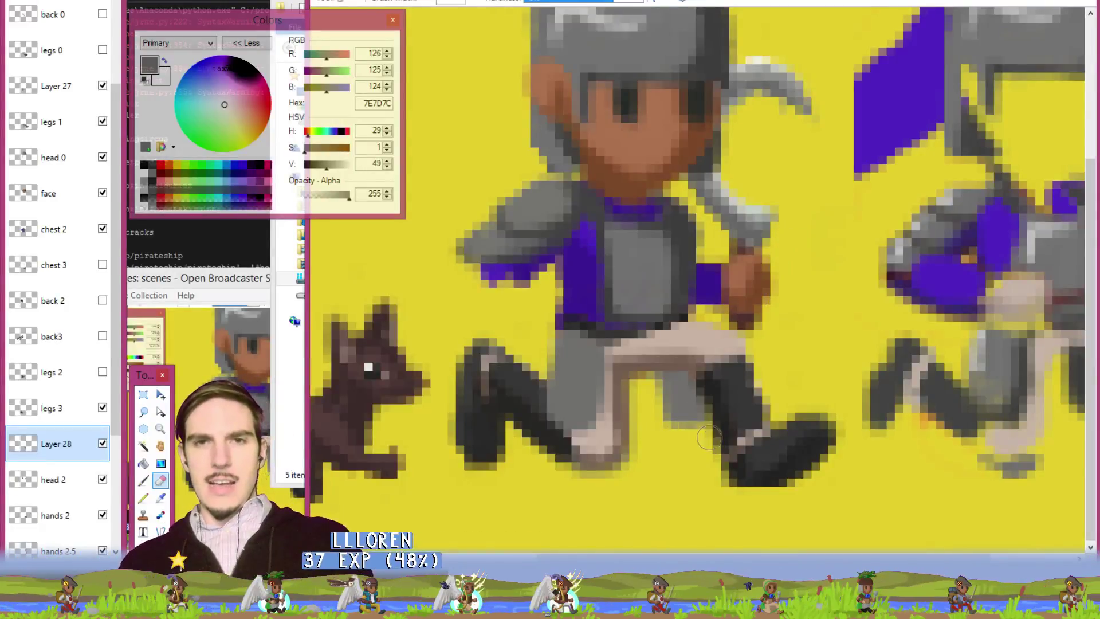
Sample dark grey 4C4C4C from the chest plate and shade the front and lower edges of the rear thigh flap on Layer 27.
key("b")
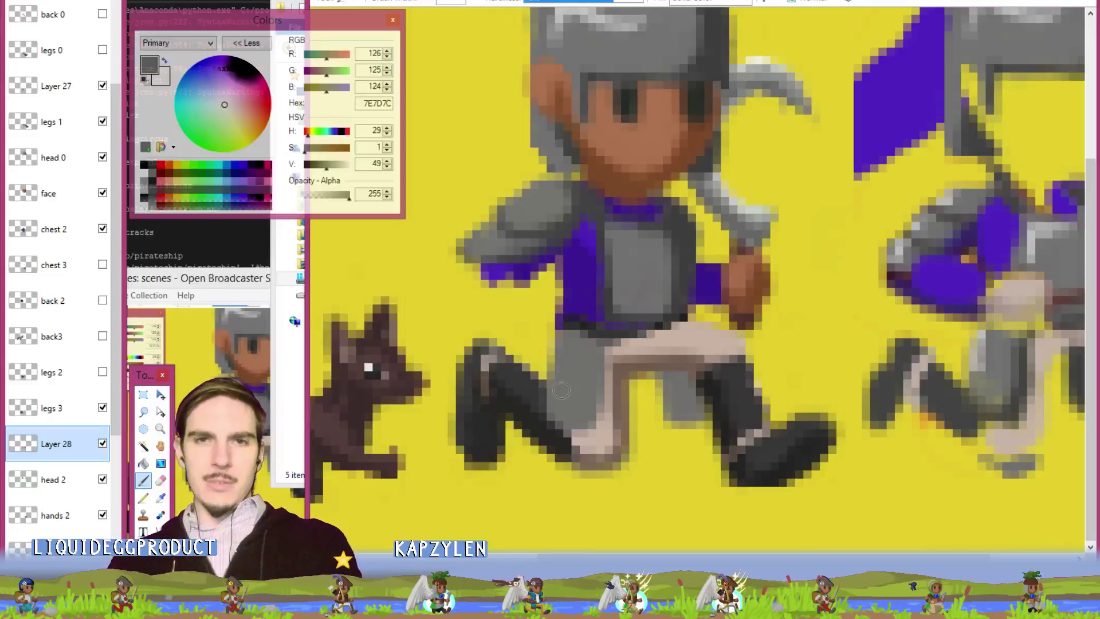
key("k")
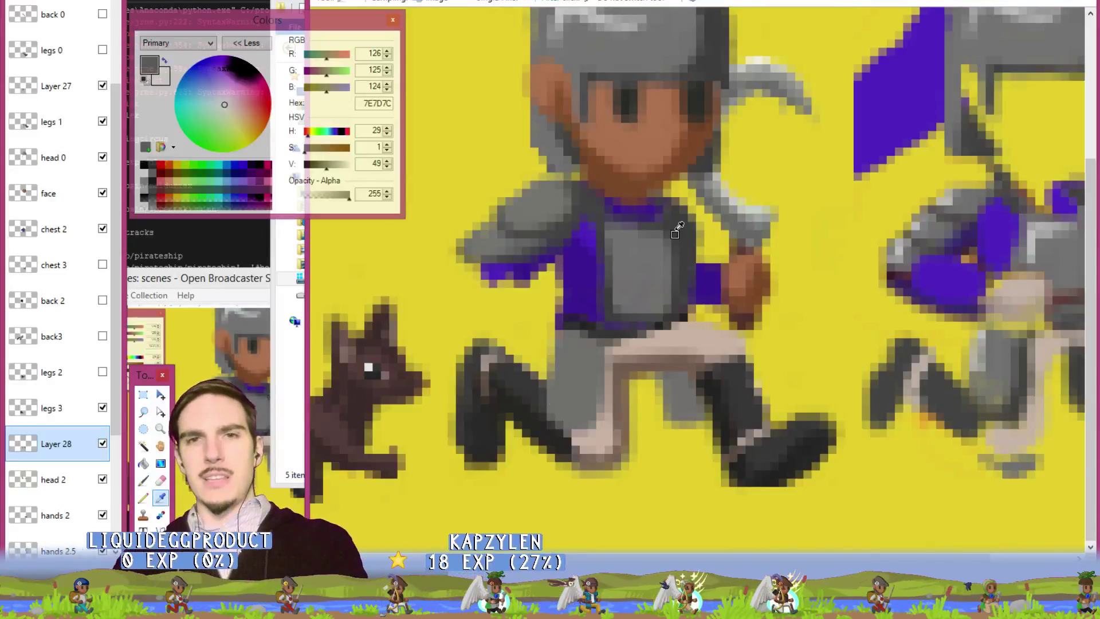
left_click(684, 256)
left_click(689, 232)
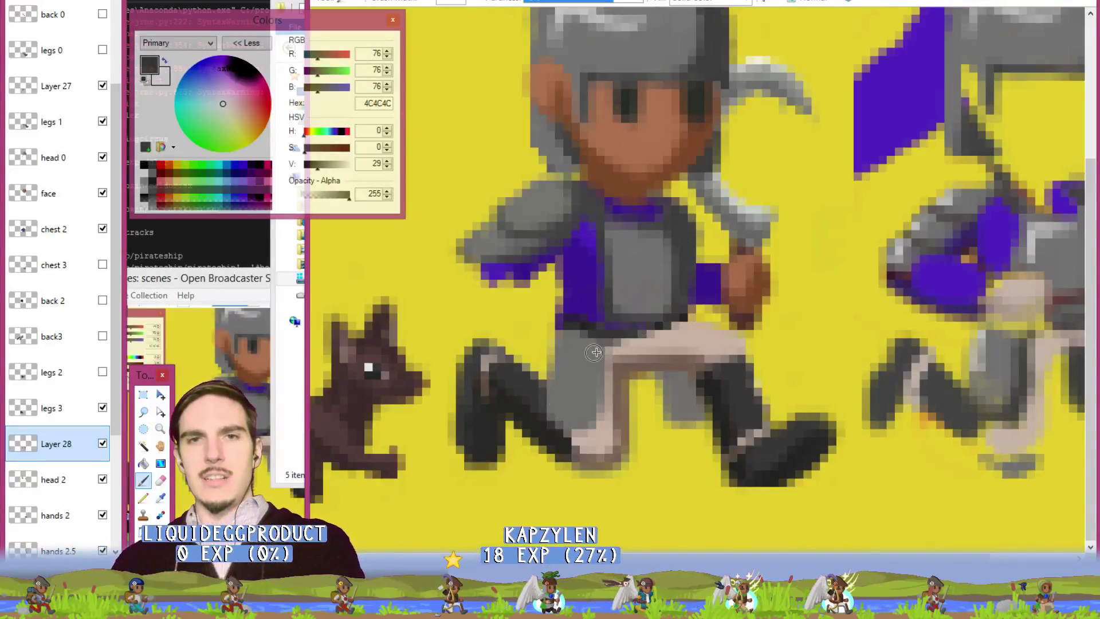
key("b")
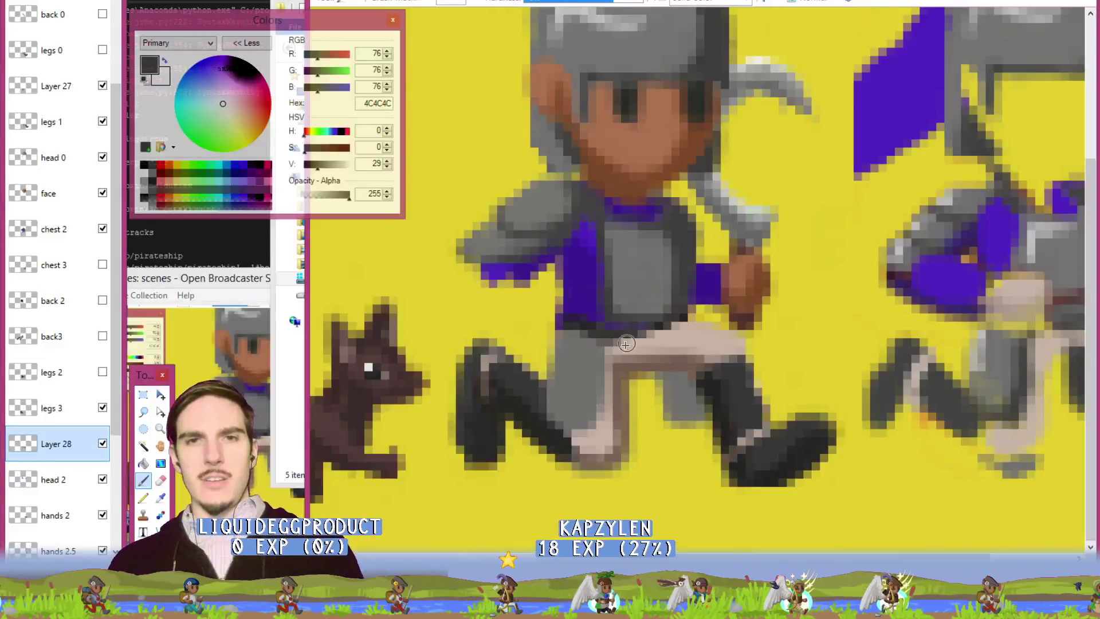
key("ctrl")
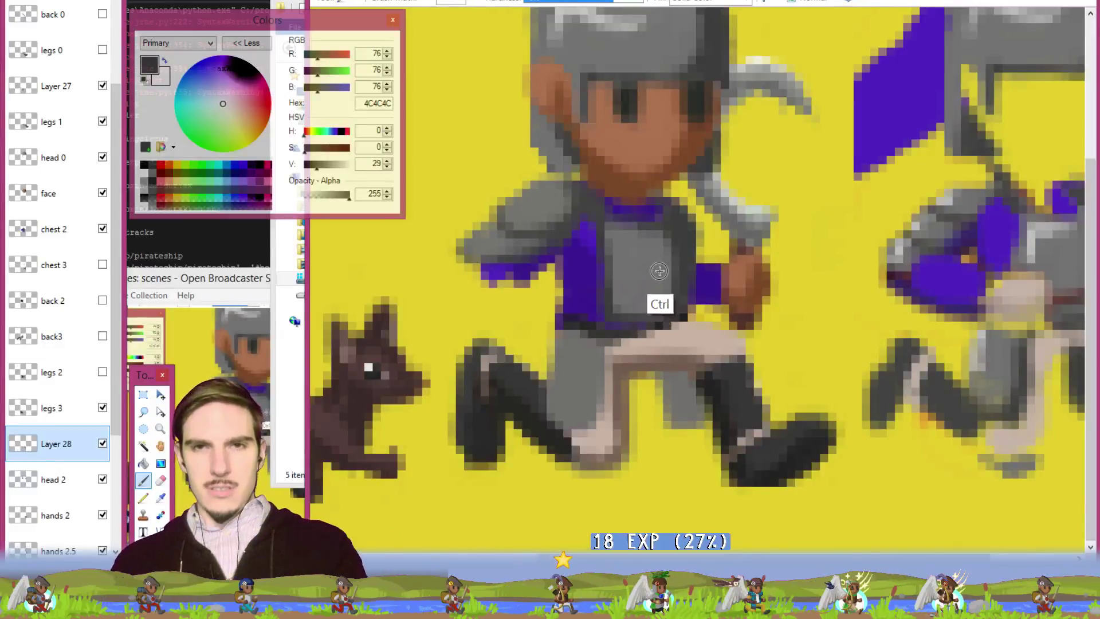
key("e")
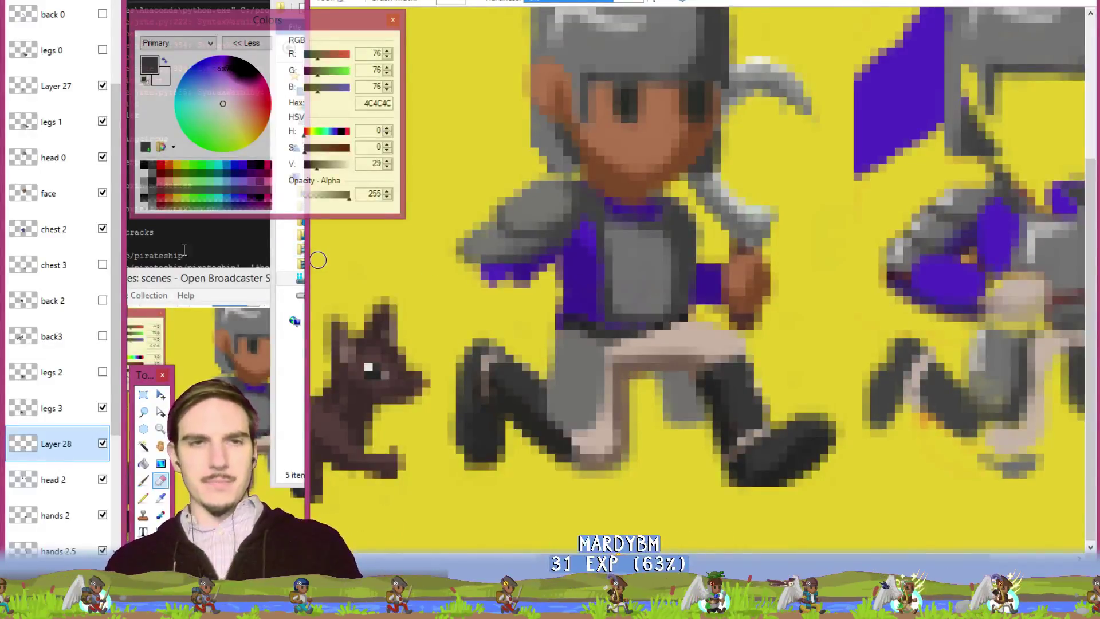
left_click(76, 89)
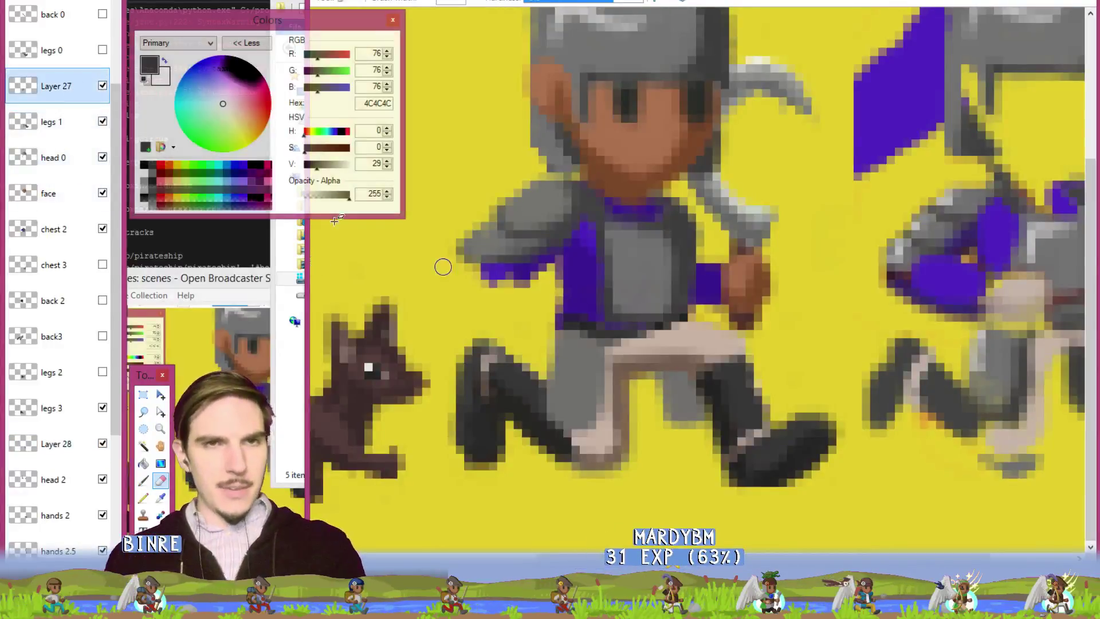
key("k")
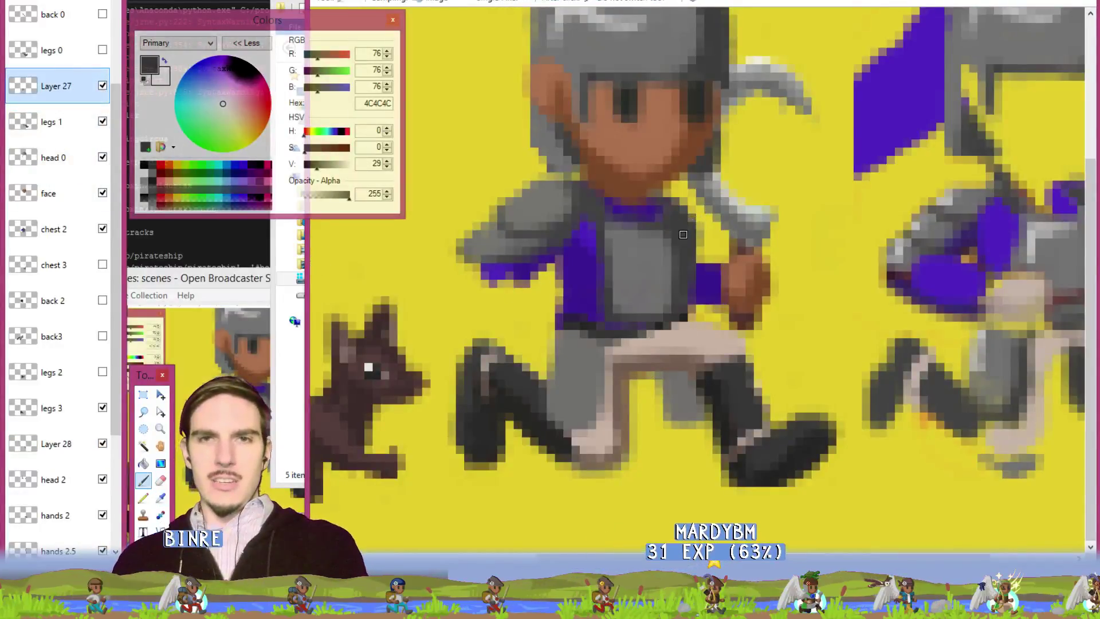
key("b")
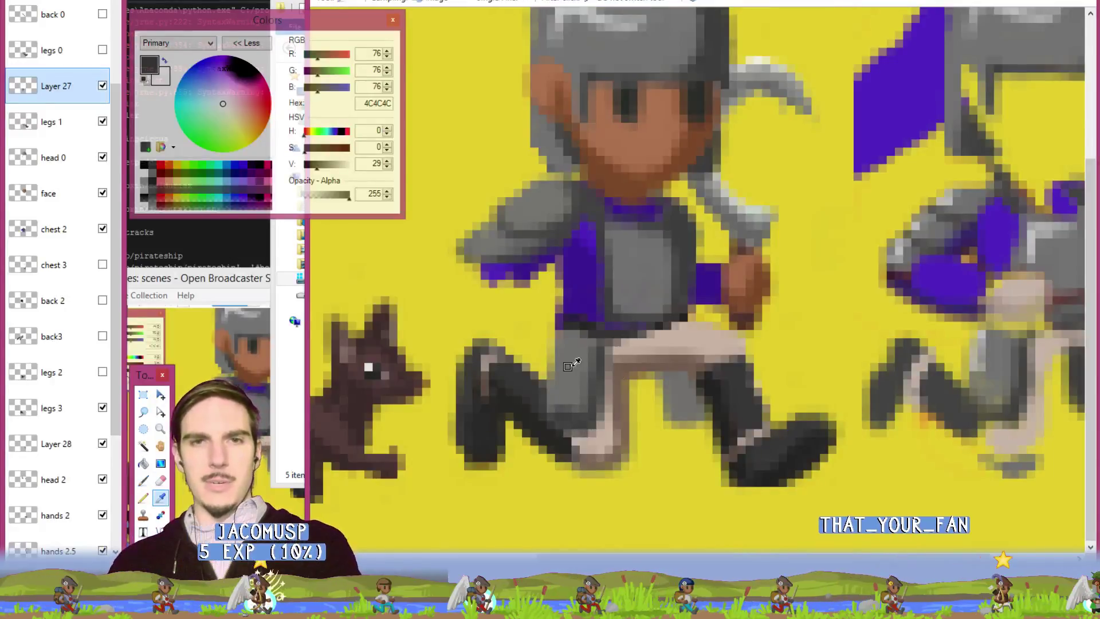
Repaint the middle of the rear thigh flap with grey 7E7D7C and widen its front edge with dark grey 4C4C4C.
left_click(559, 406, "ctrl")
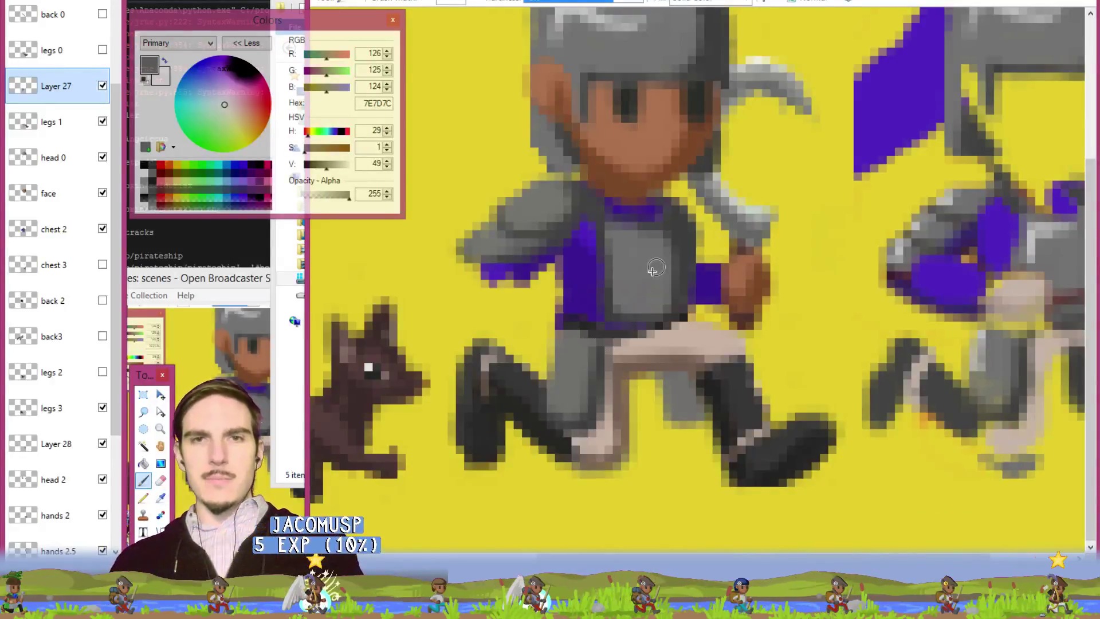
left_click(621, 315)
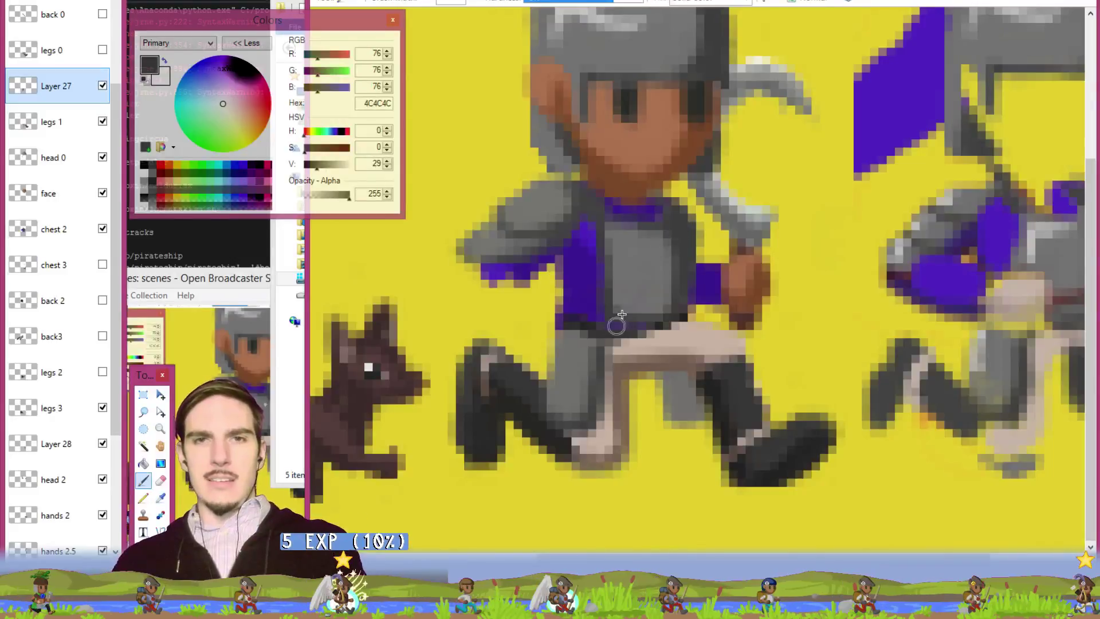
left_click(598, 351, "ctrl")
left_click_drag(593, 350, 577, 411)
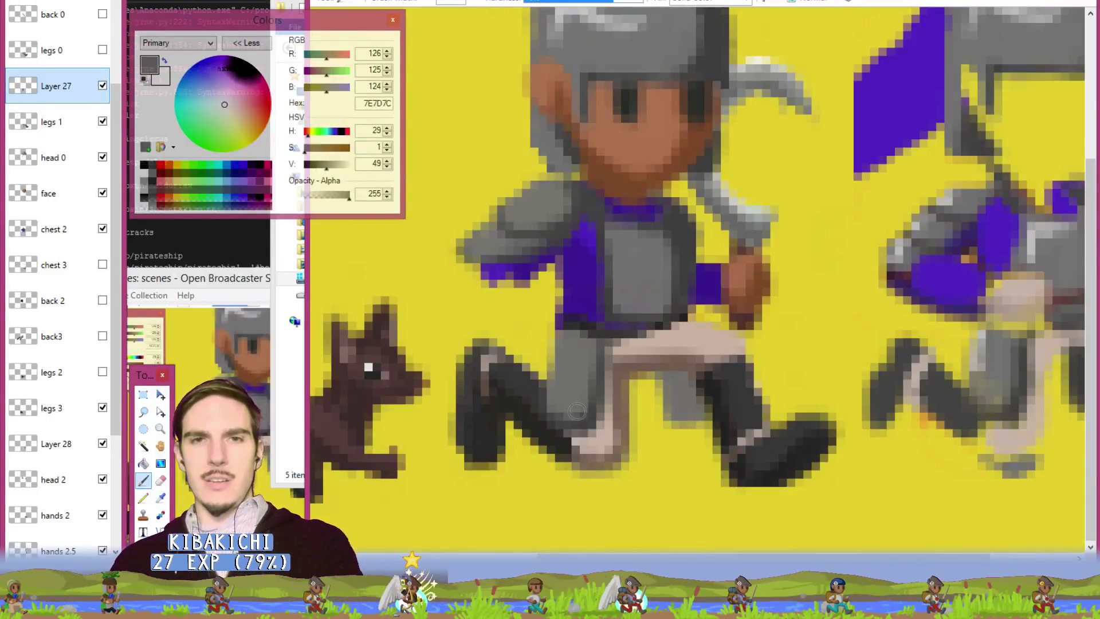
left_click(674, 245, "ctrl")
mouse_move(611, 346)
left_mouse_down()
mouse_move(581, 432)
mouse_move(608, 385)
left_mouse_up()
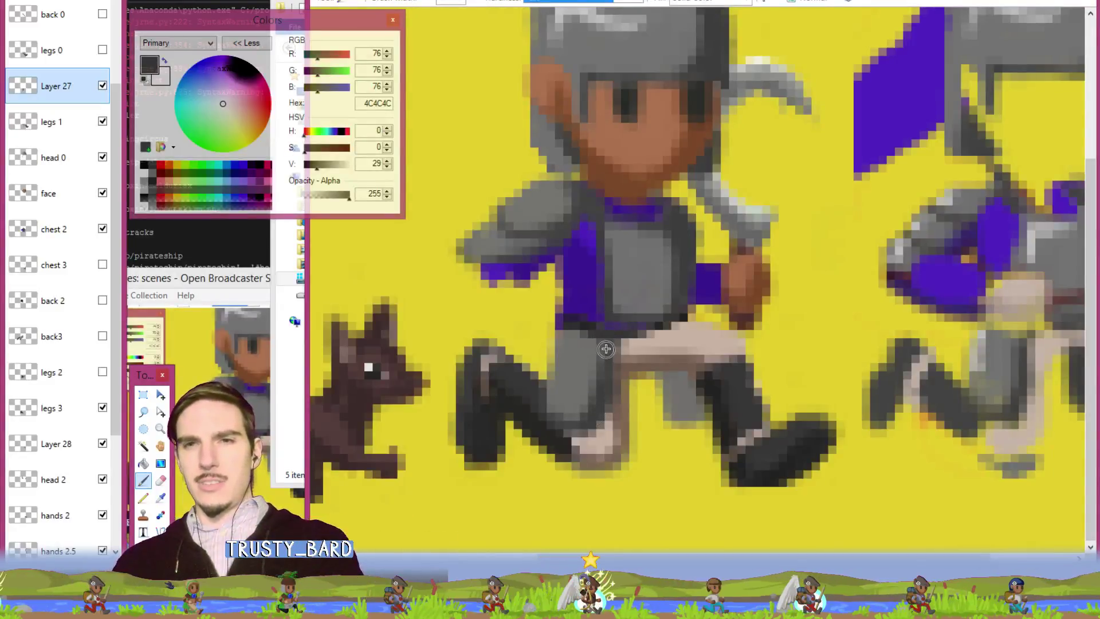
Darken the lower edge of the rear thigh flap with 4C4C4C, clean up its outline with the eraser, and resample 7E7D7C.
left_click(584, 367, "ctrl")
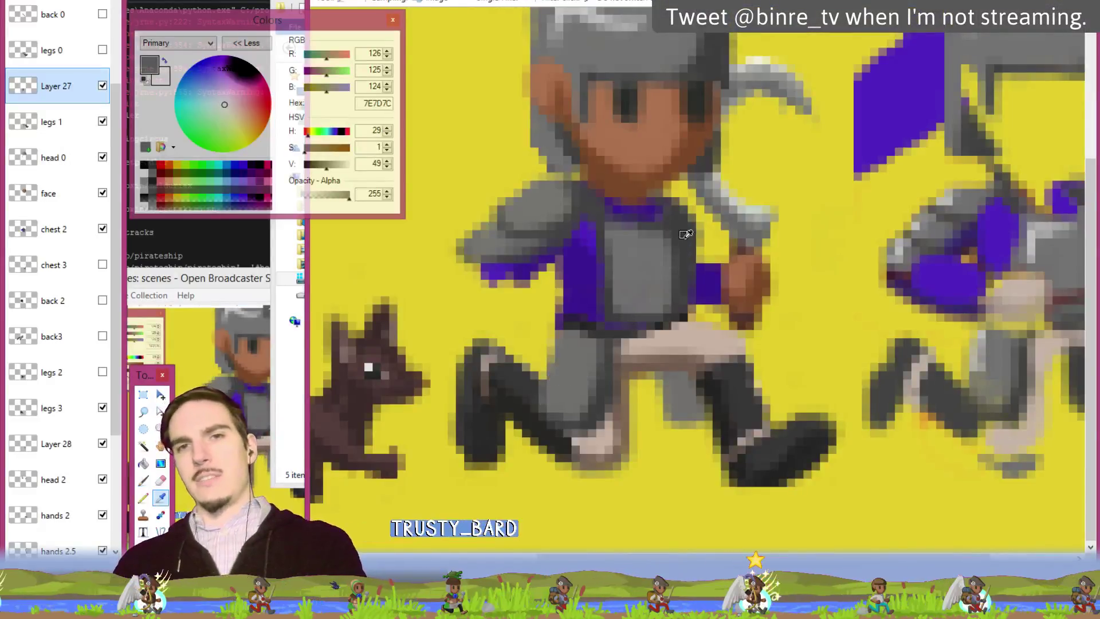
left_click(668, 258, "ctrl")
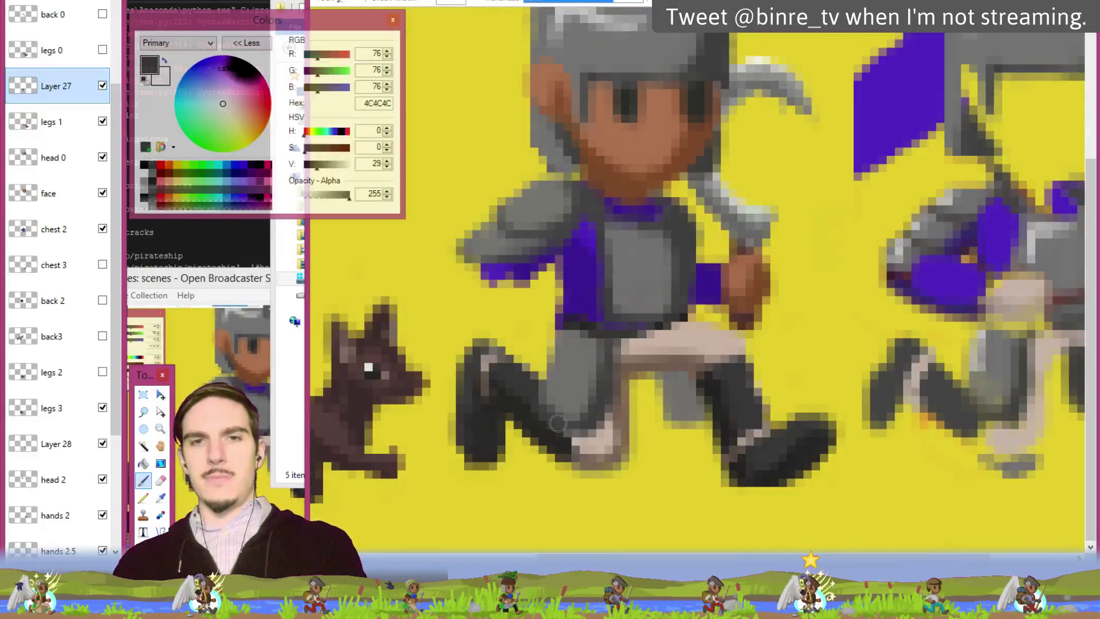
key("e")
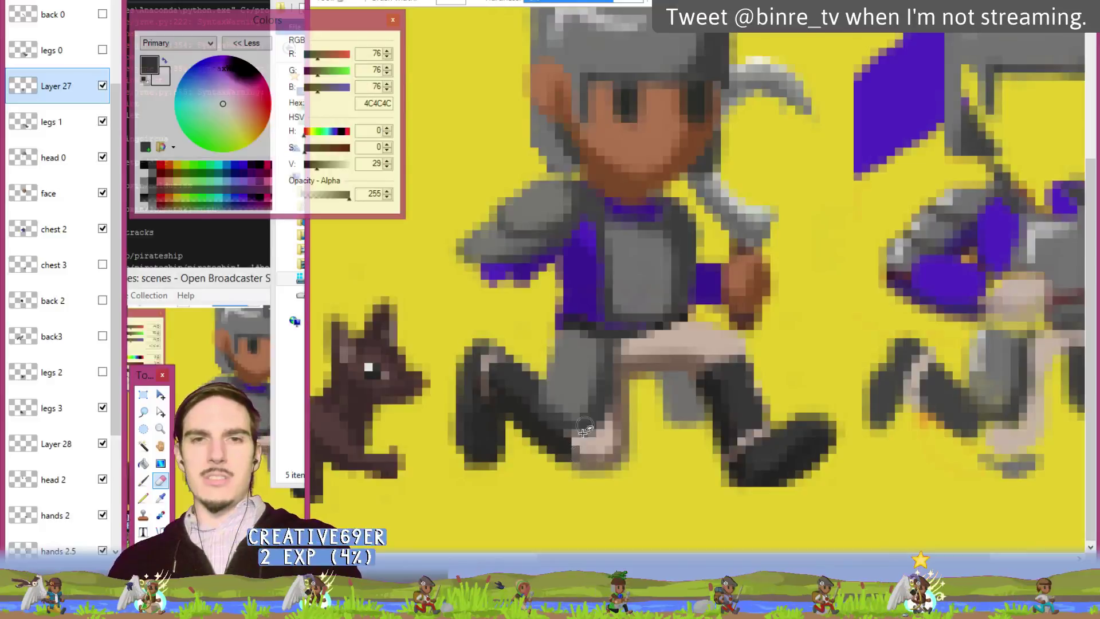
key("b")
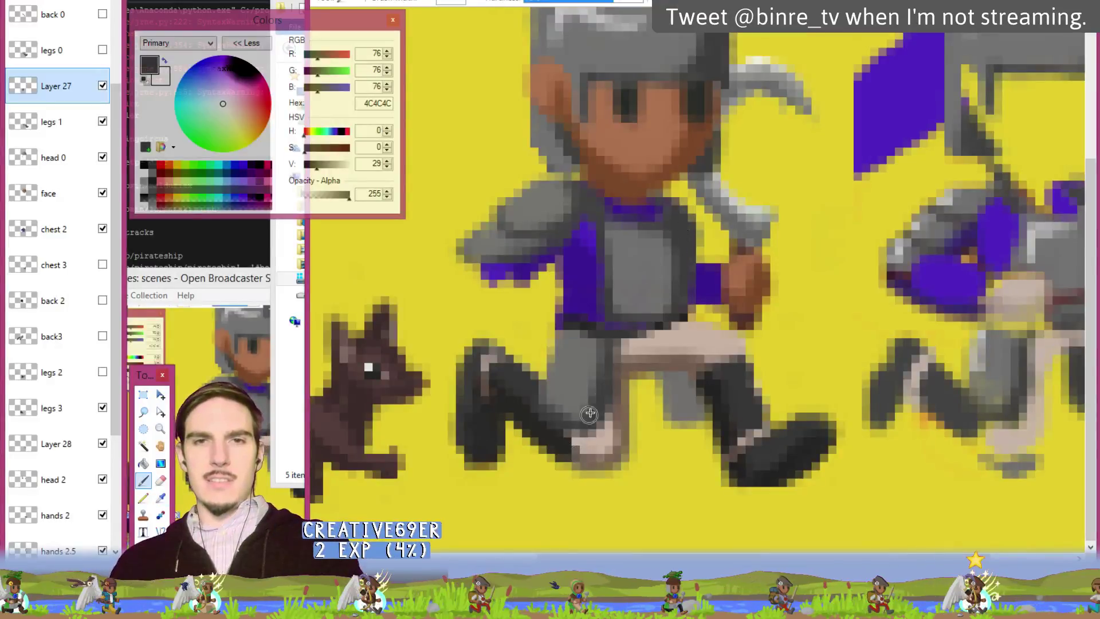
left_click(566, 394, "ctrl")
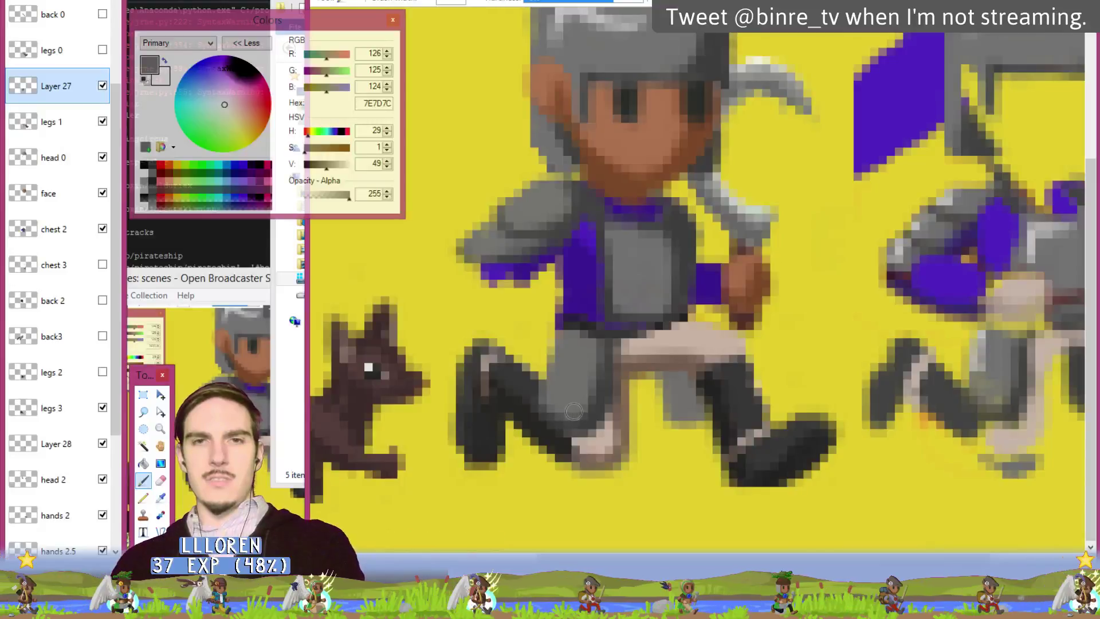
Blend the rear thigh flap's shading using 4C4C4C and 7E7D7C, and trim its front edge with the eraser.
key("k")
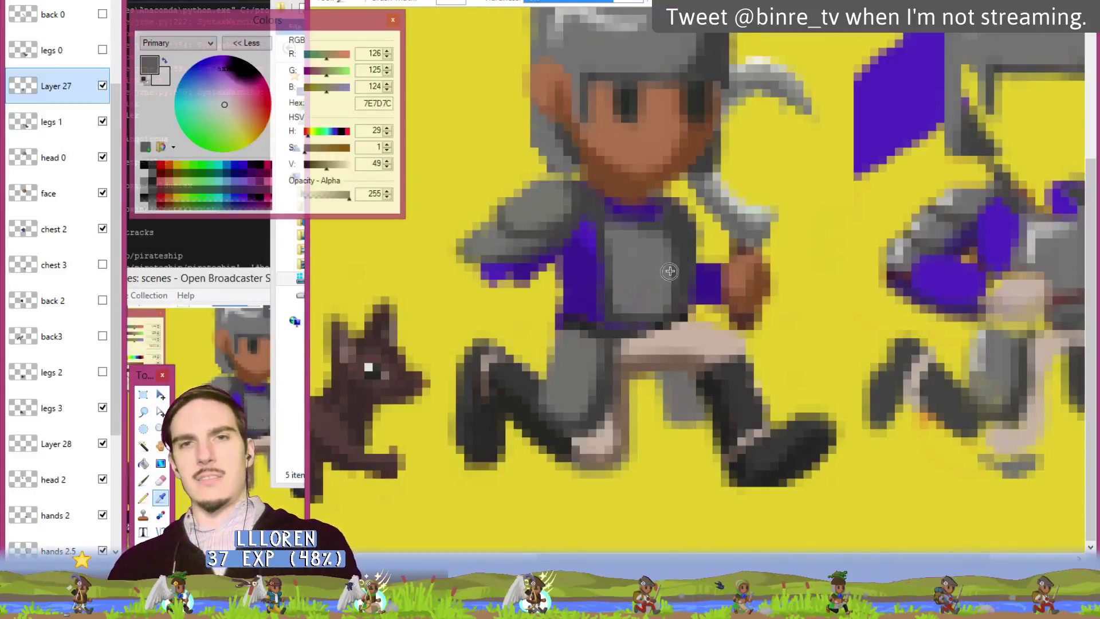
left_click(607, 361)
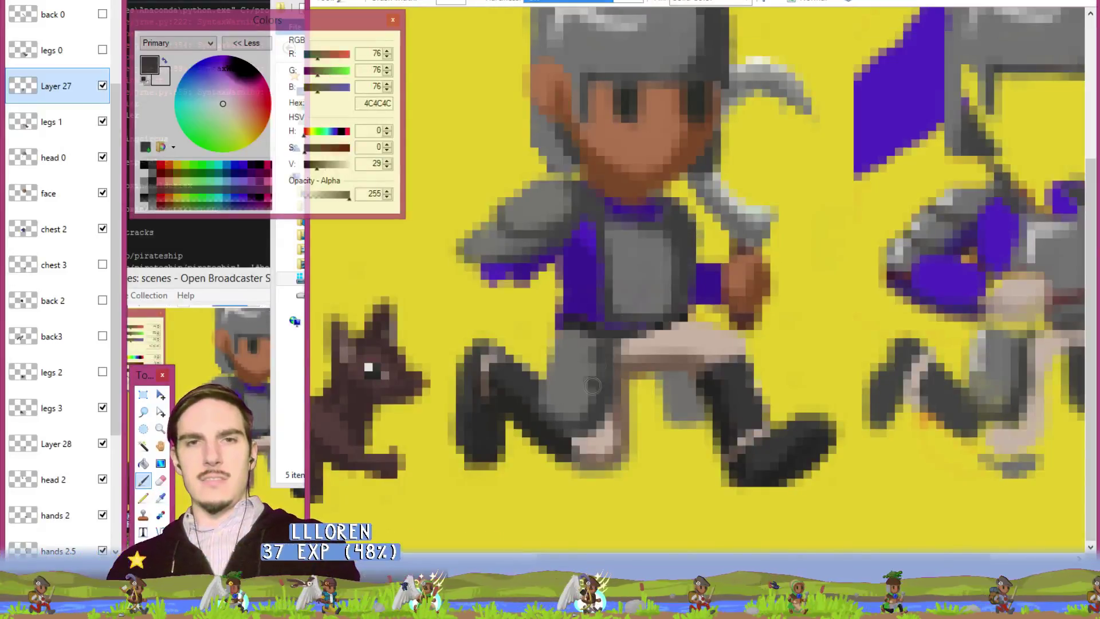
key("k")
left_click(567, 382)
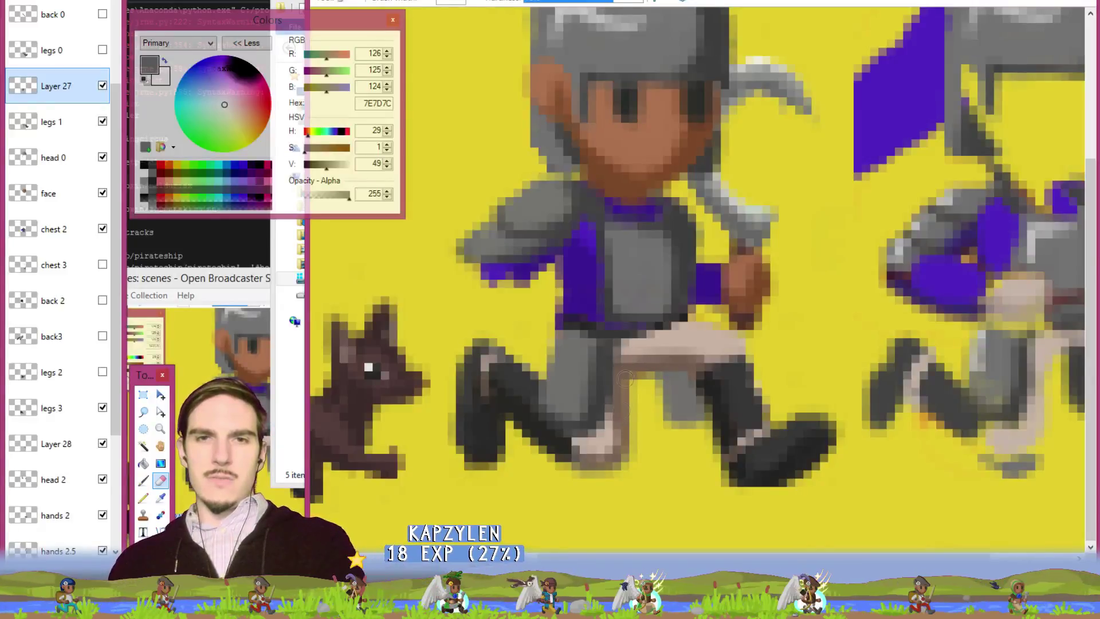
key("k")
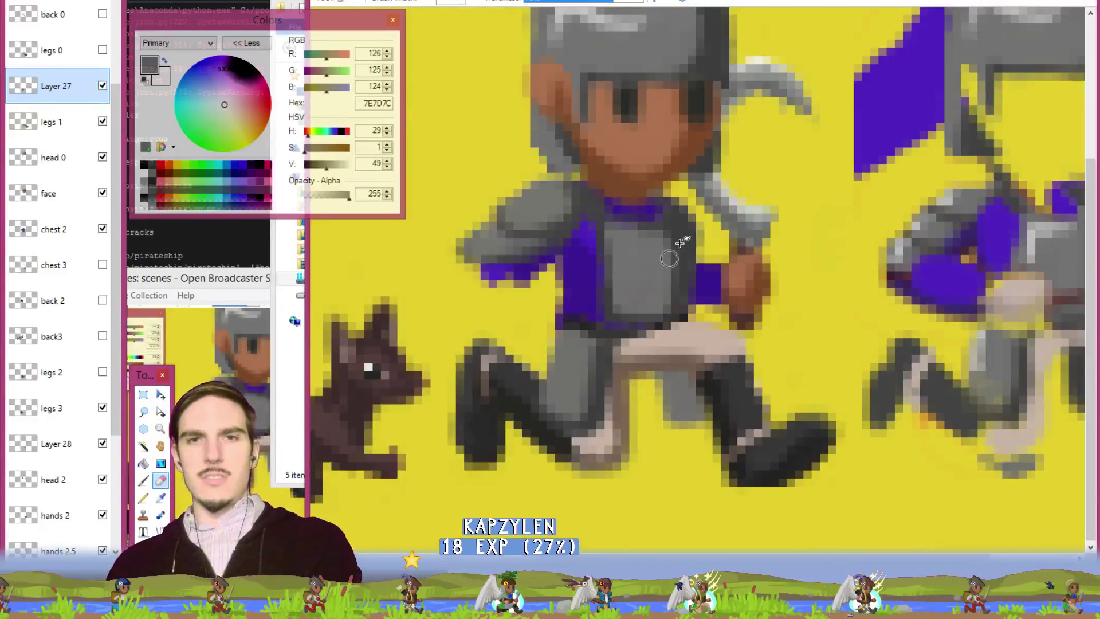
key("b")
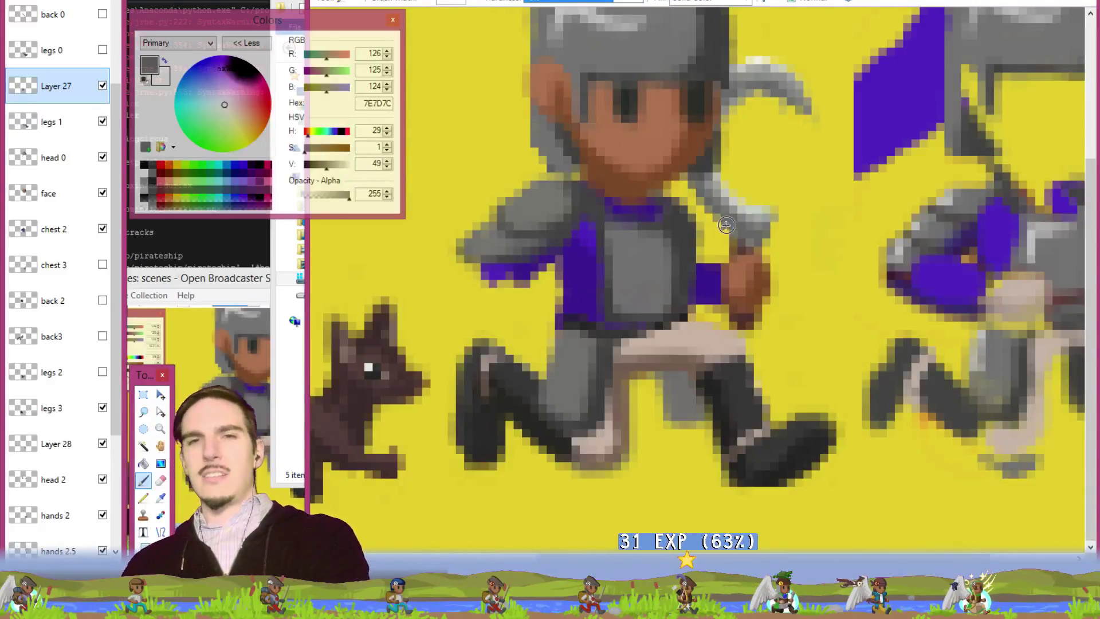
key("e")
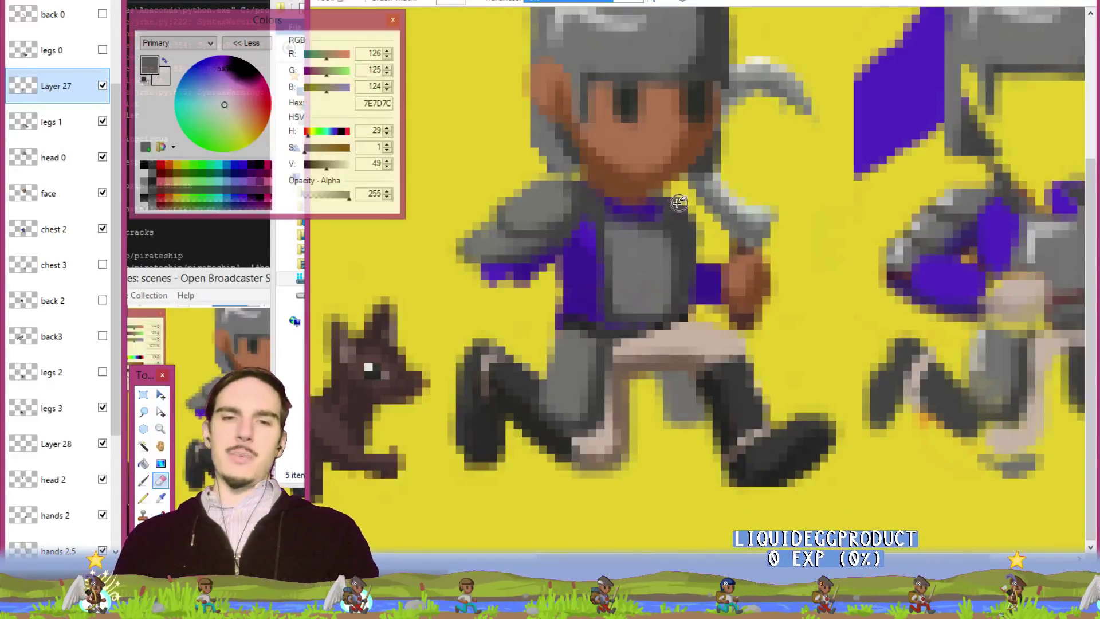
Shade the flap behind the front leg on Layer 28 with dark grey 4C4C4C from the chest plate and trim its edges.
key("k")
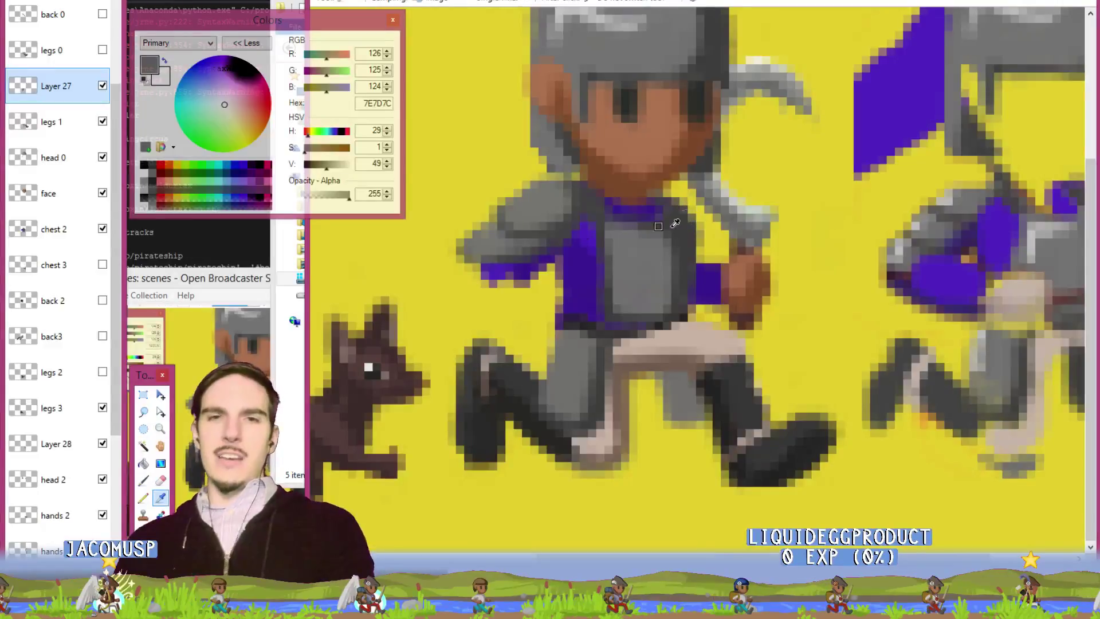
left_click(79, 438)
left_click(694, 306)
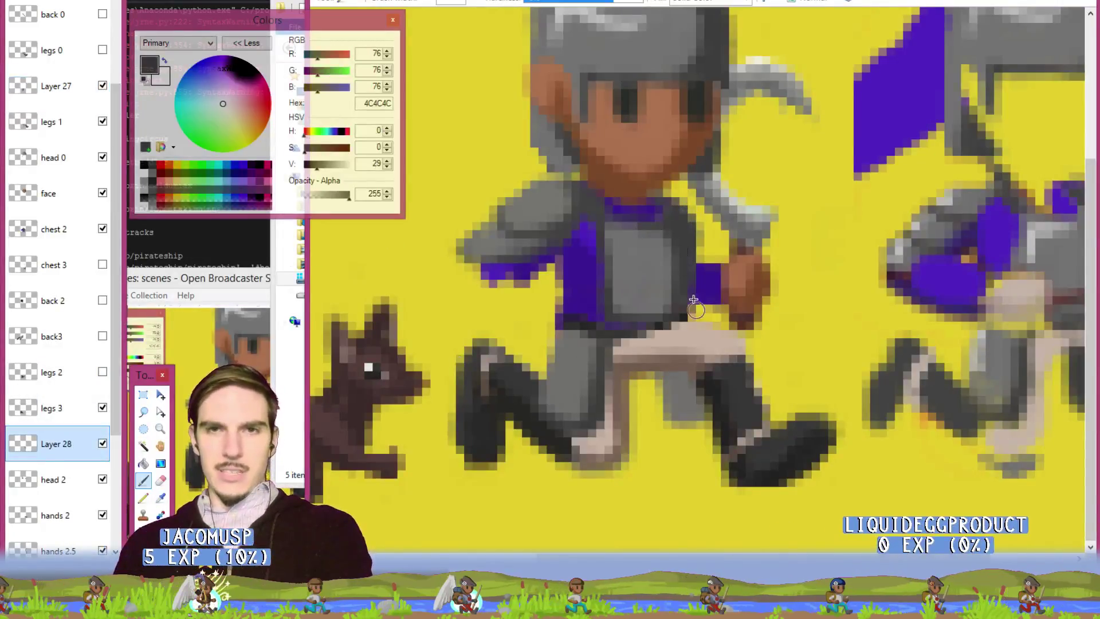
key("b")
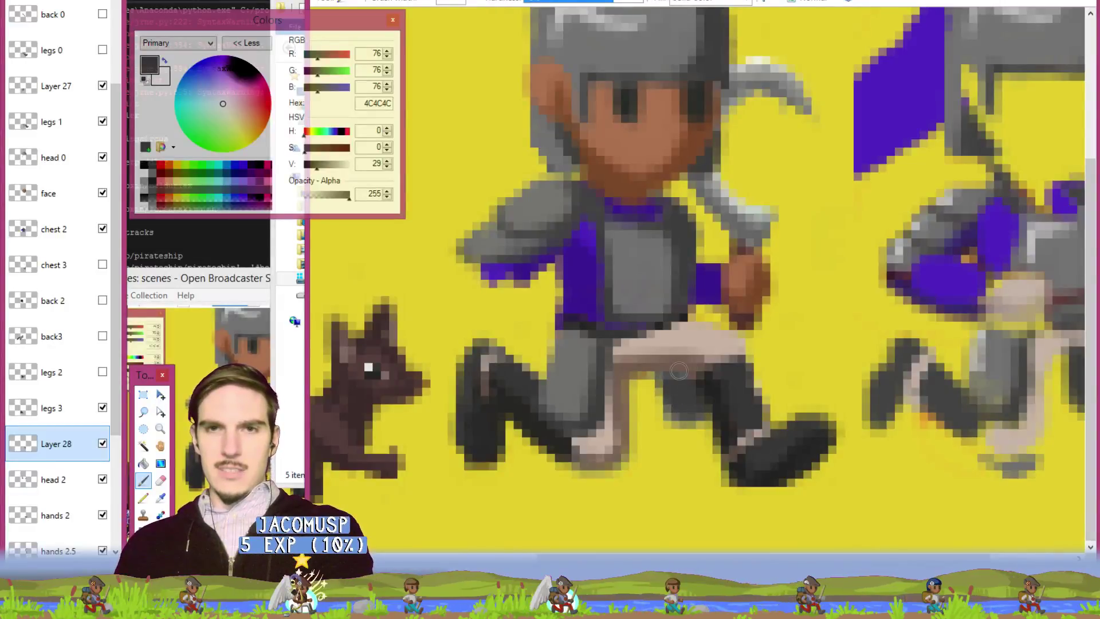
key("e")
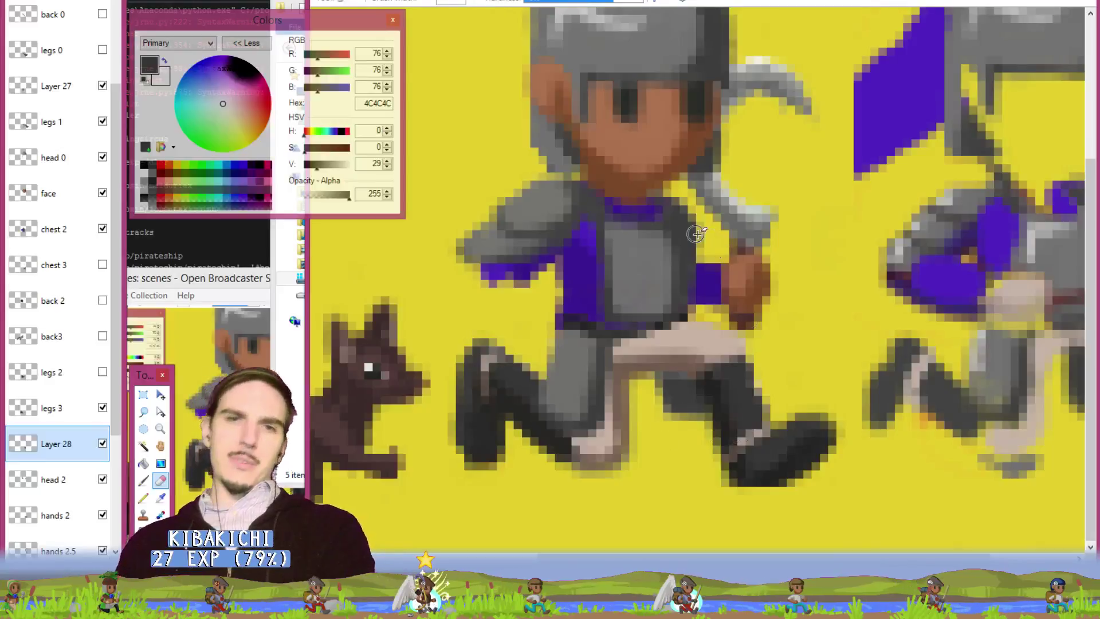
key("k")
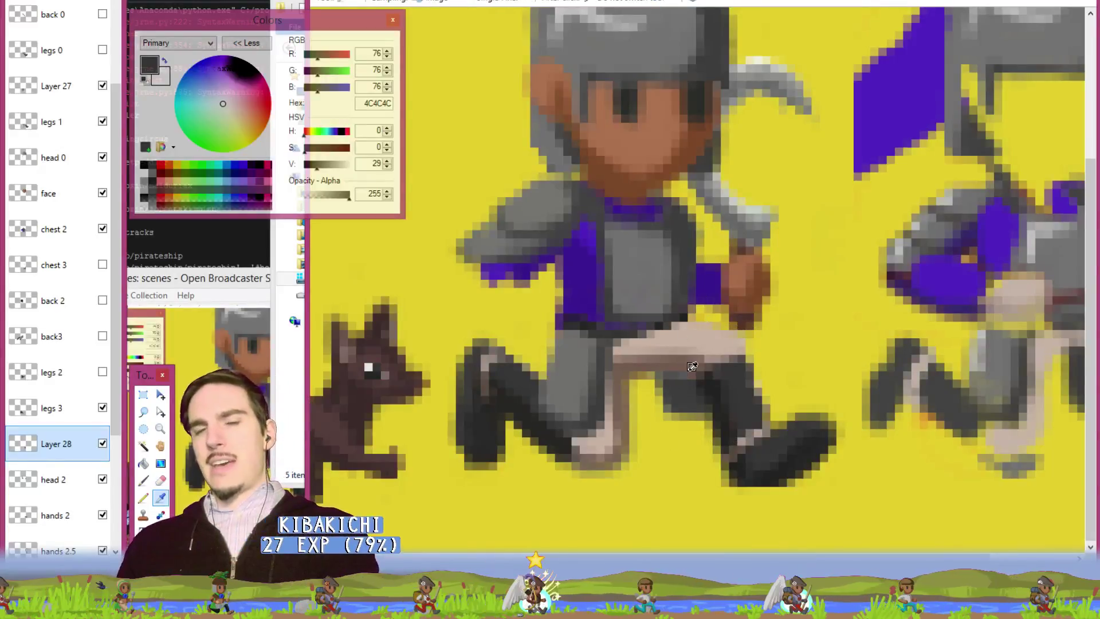
key("b")
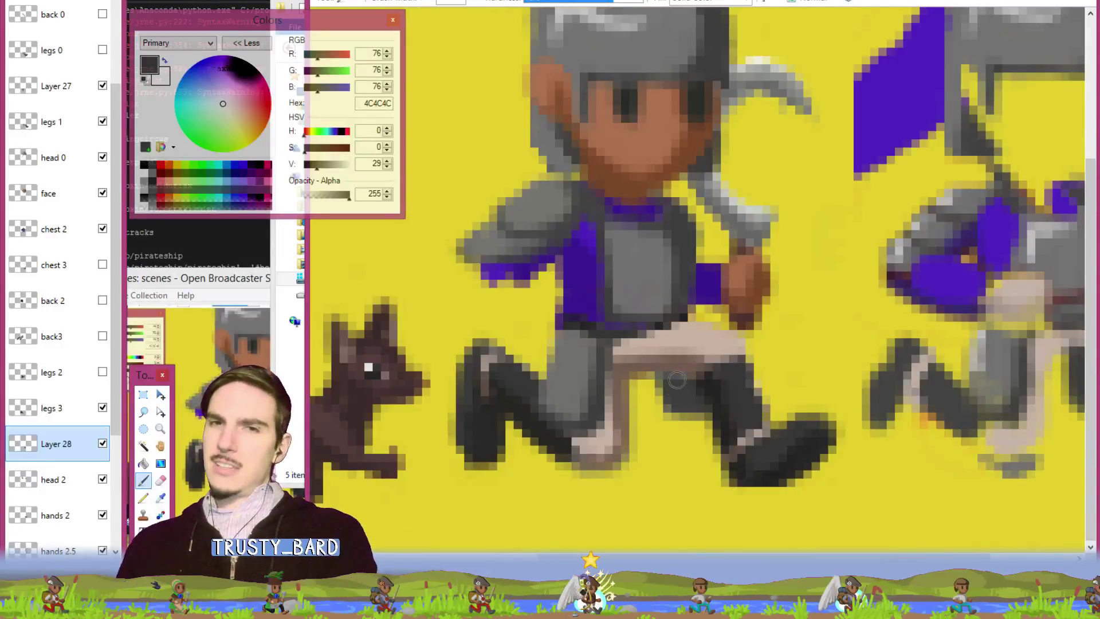
key("e")
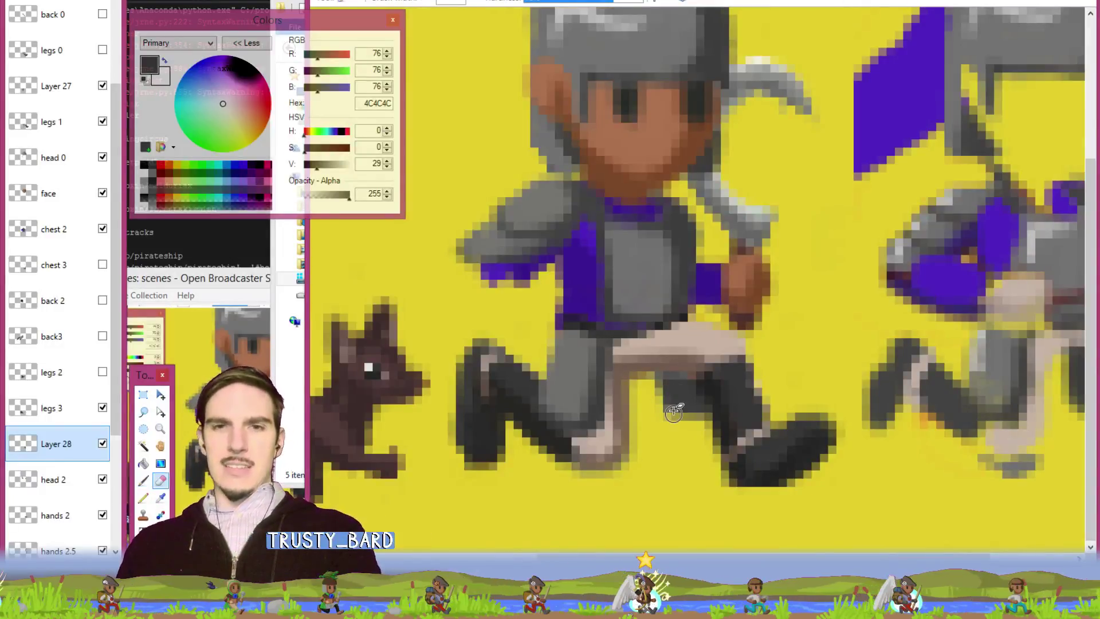
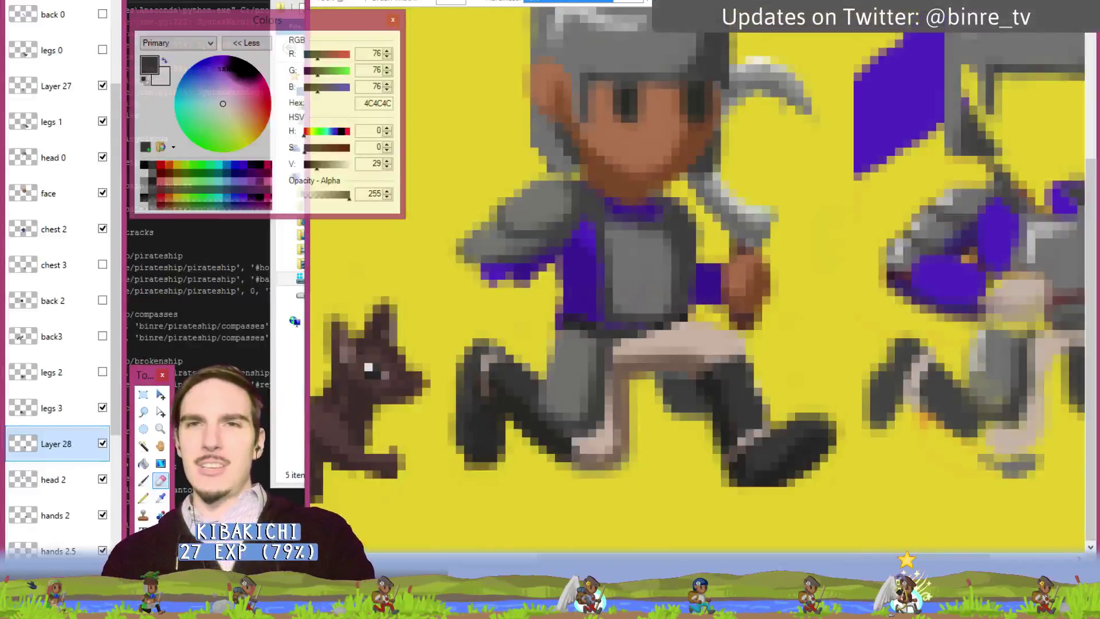
scroll(813, 292, "down", 4)
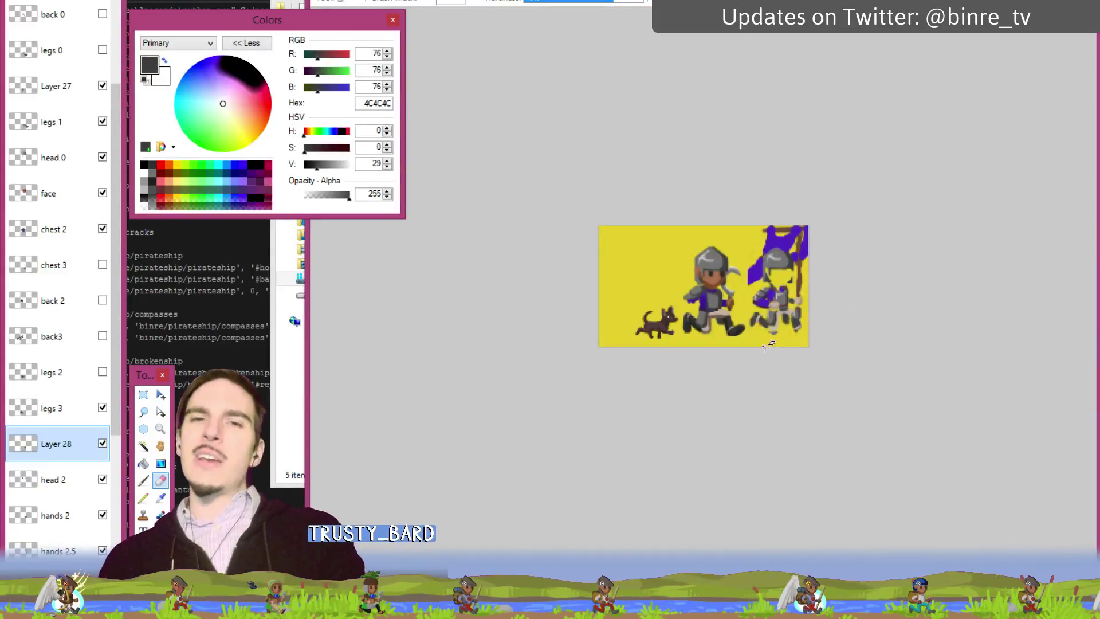
scroll(743, 339, "up", 2)
scroll(742, 340, "up", 2)
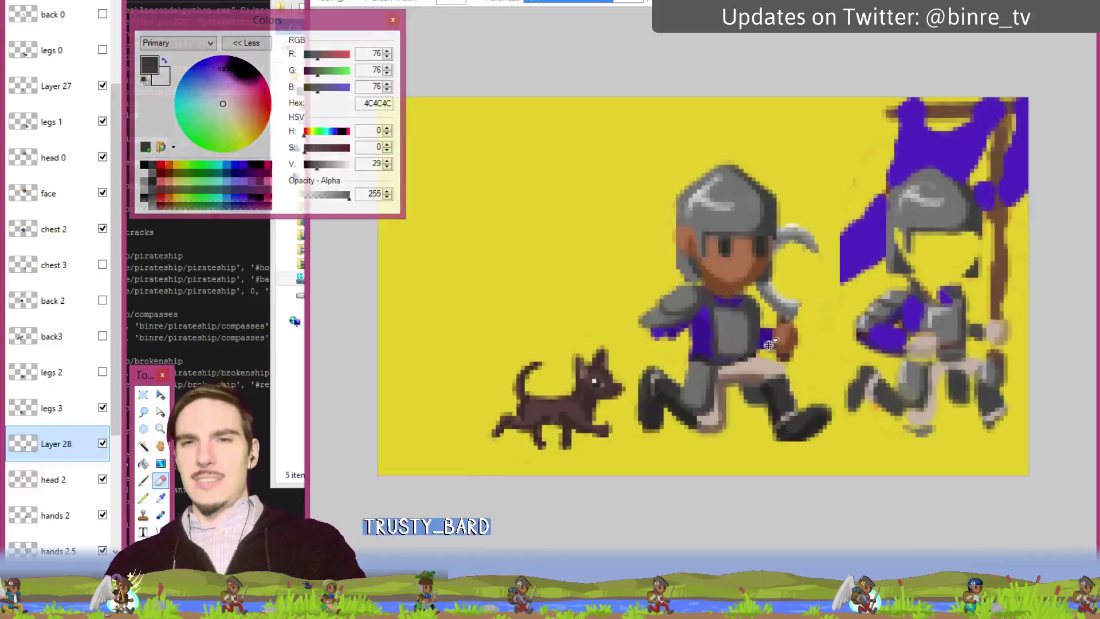
scroll(770, 343, "down", 2)
scroll(770, 344, "down", 1)
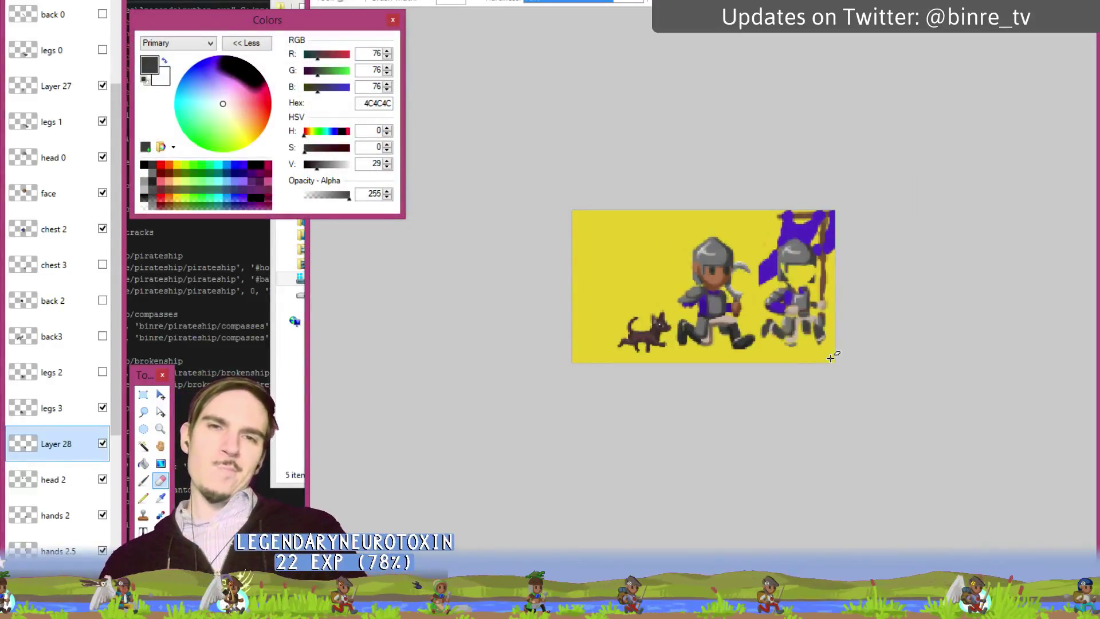
Select Layer 27 with the Move Selected Pixels tool active and save the image.
scroll(825, 357, "up", 4)
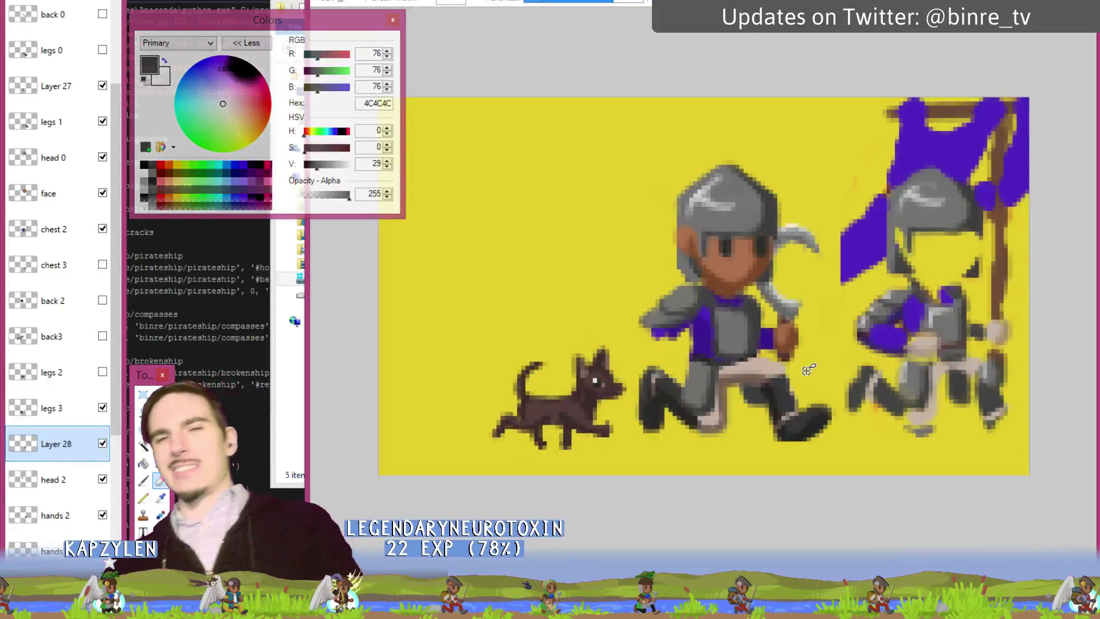
scroll(742, 352, "down", 3)
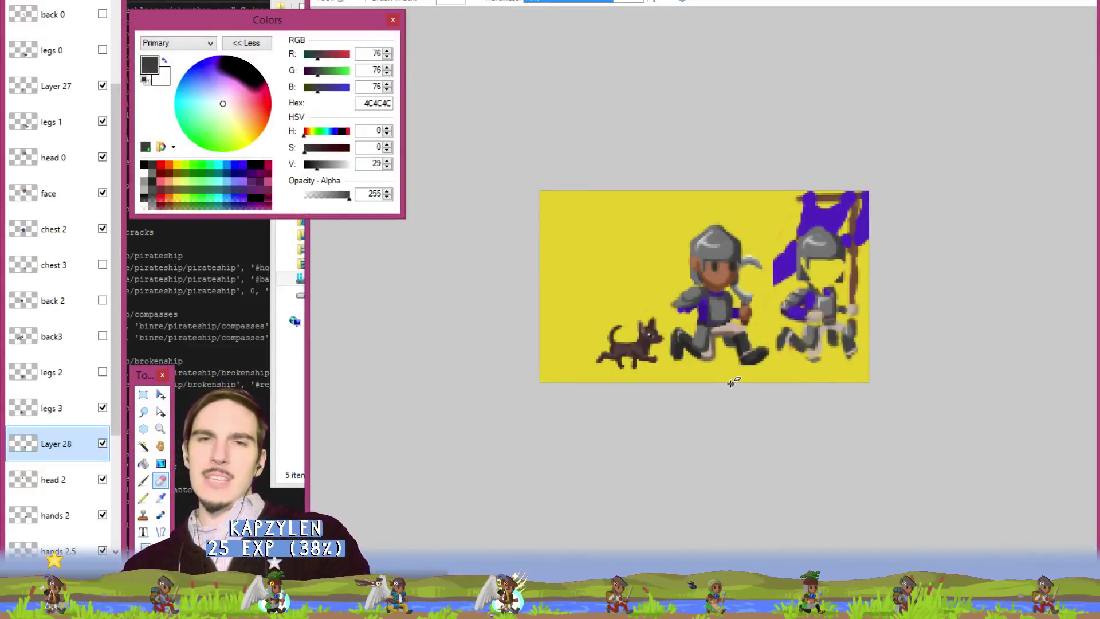
scroll(731, 383, "up", 3)
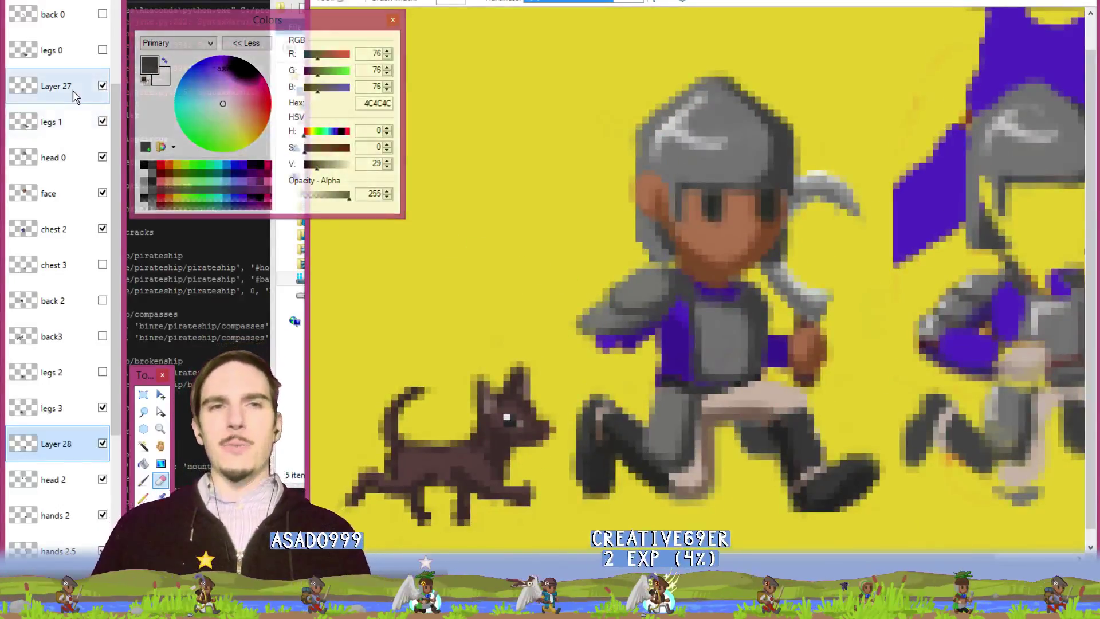
left_click(75, 96)
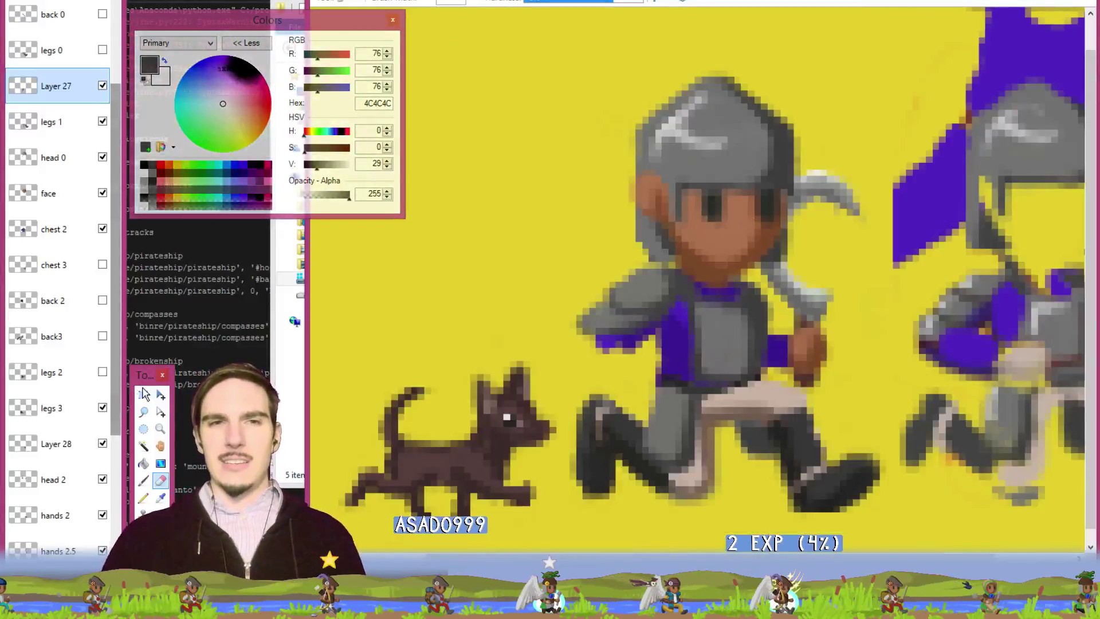
left_click(161, 394)
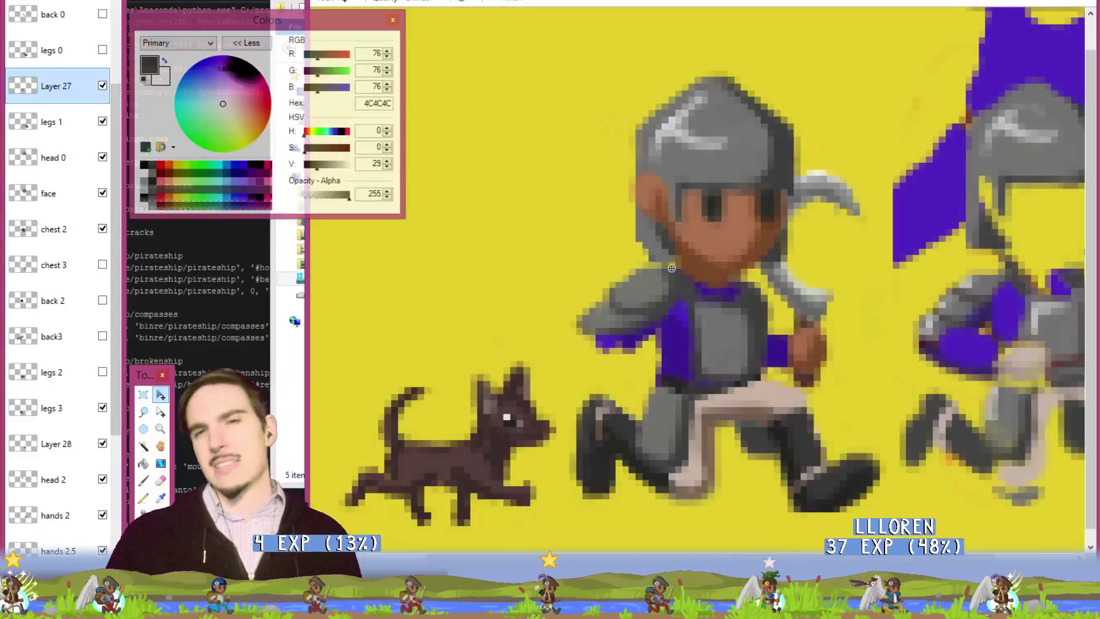
scroll(919, 341, "down", 3)
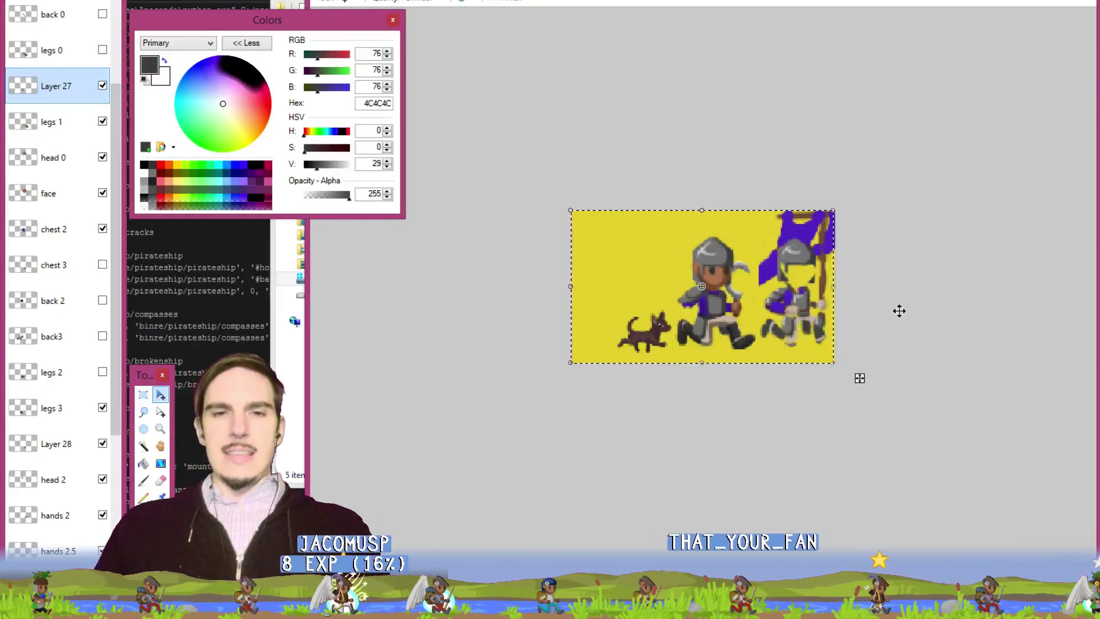
key("ctrl+s")
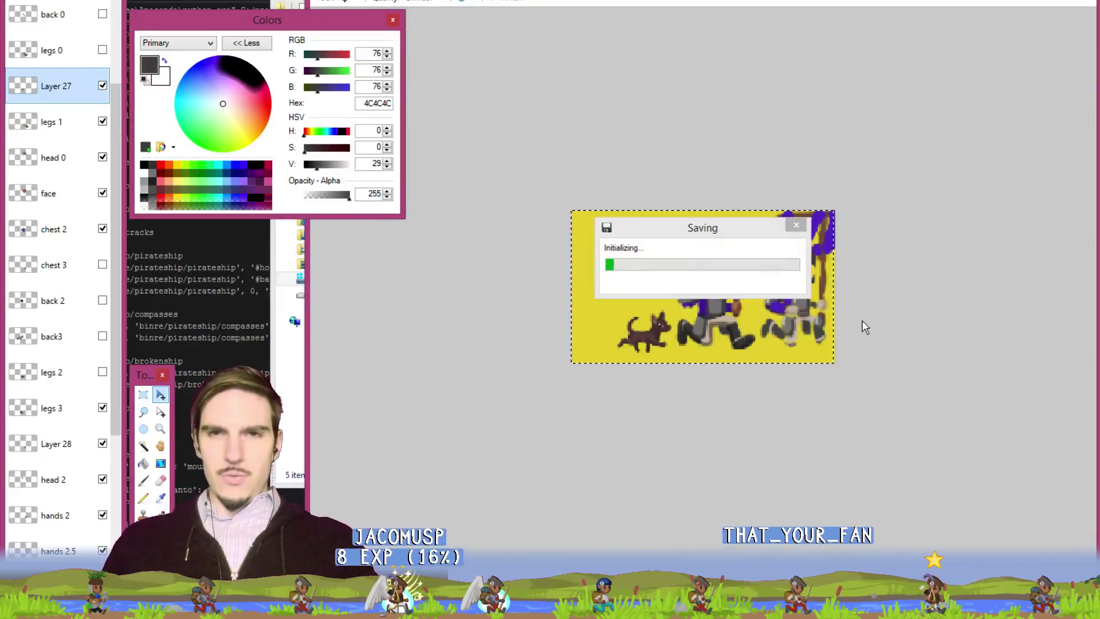
Duplicate Layer 27, place the copy just below legs 1, and hide the original Layer 27 and legs 1.
scroll(840, 325, "up", 1)
scroll(841, 325, "up", 3)
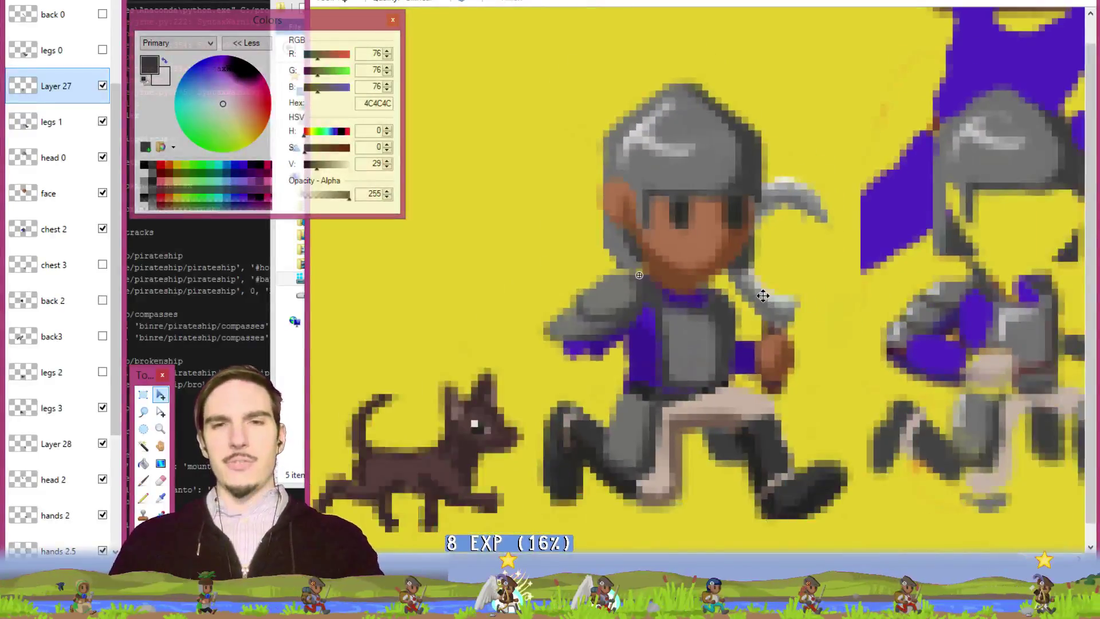
scroll(763, 298, "down", 1)
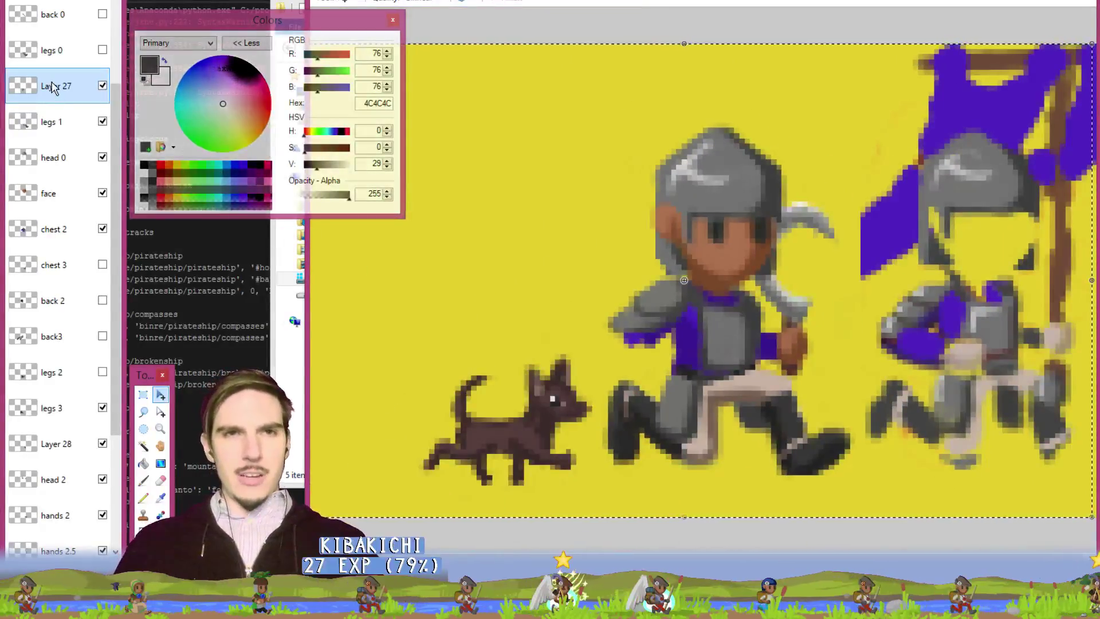
scroll(89, 117, "up", 6)
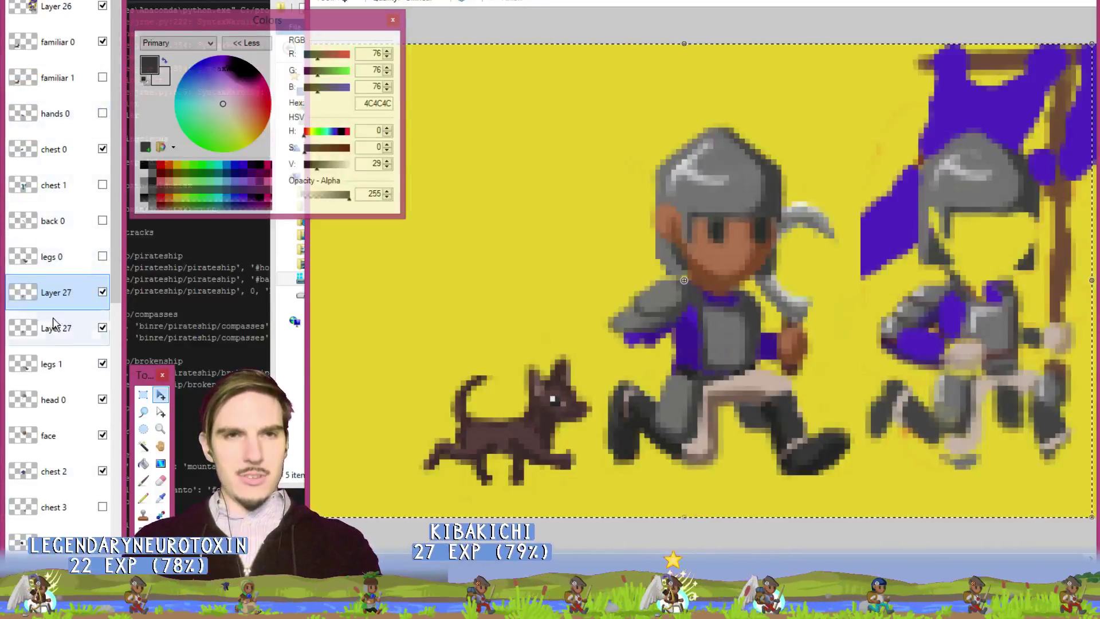
left_click_drag(57, 328, 54, 366)
left_click(54, 367)
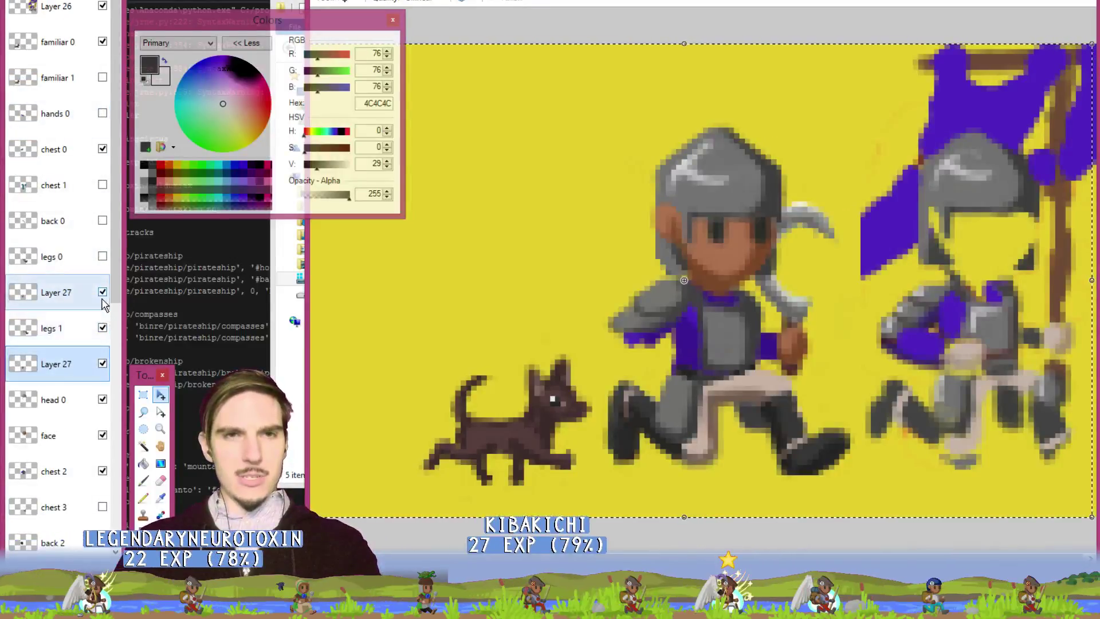
left_click(103, 292)
left_click(103, 327)
Duplicate Layer 28, place the copy between legs 2 and legs 3, and show legs 2 instead of legs 3 and the original Layer 28.
scroll(102, 327, "down", 12)
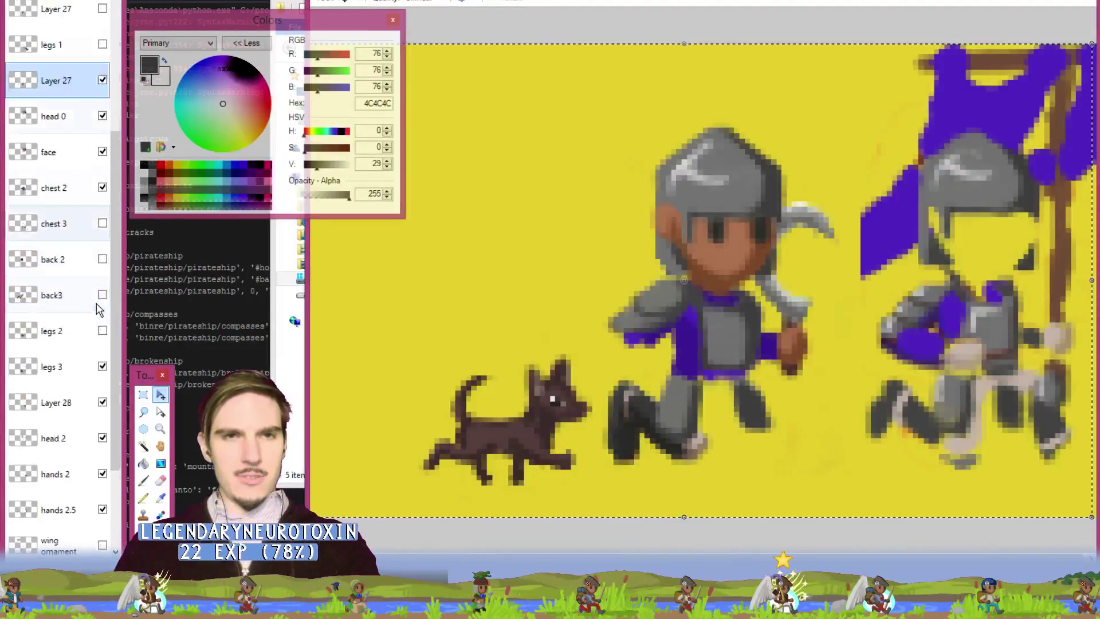
scroll(98, 312, "up", 6)
scroll(99, 313, "down", 3)
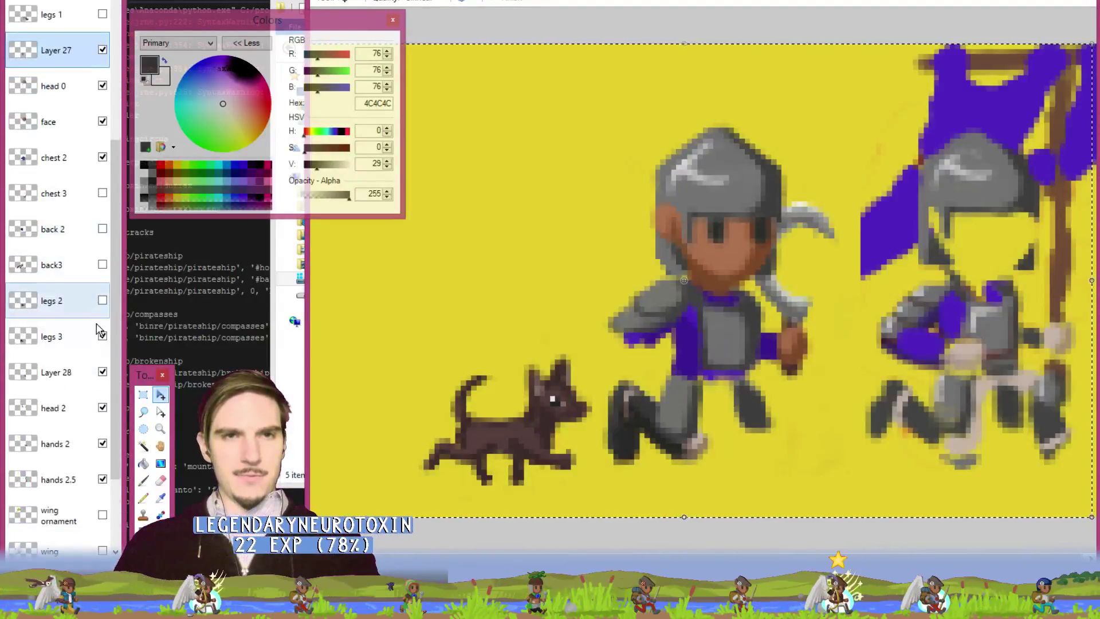
left_click(83, 377)
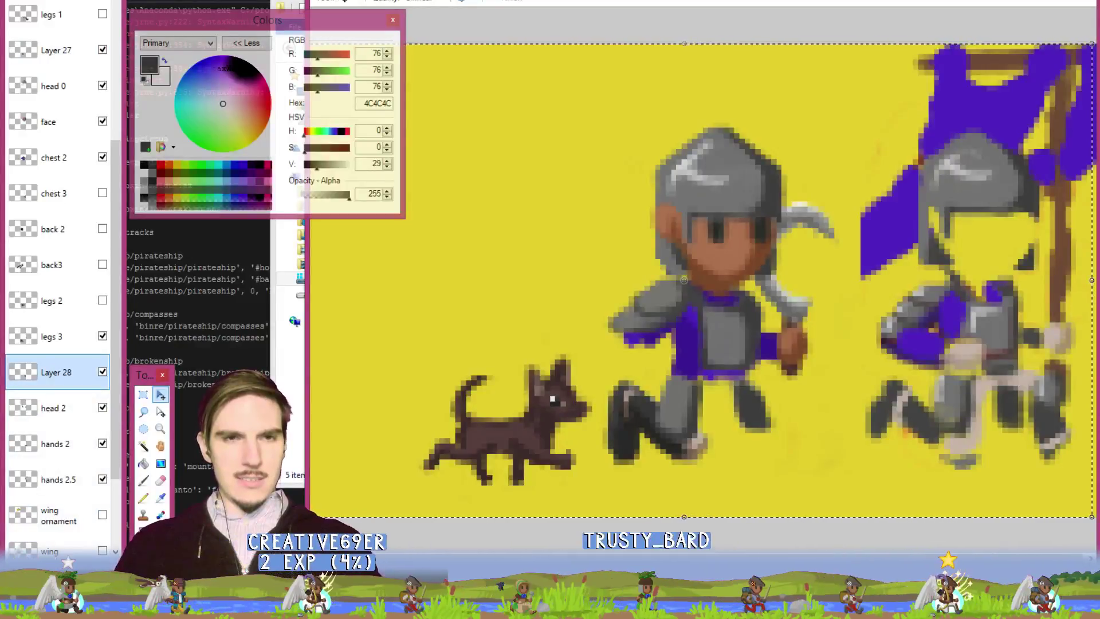
key("ctrl+shift+d")
scroll(93, 430, "down", 4)
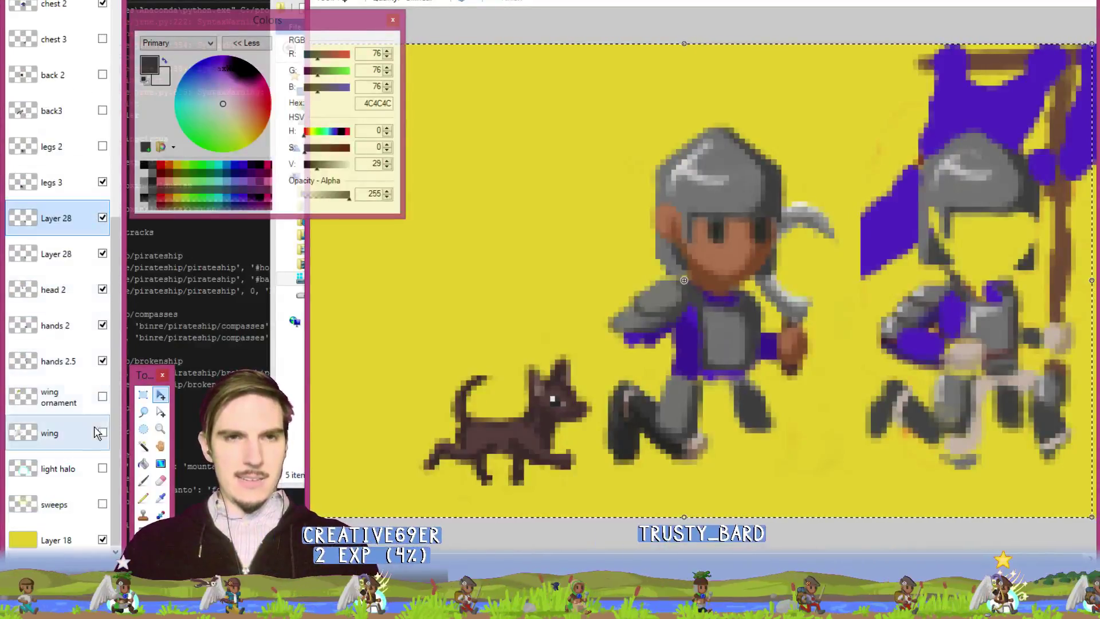
left_click_drag(69, 217, 69, 183)
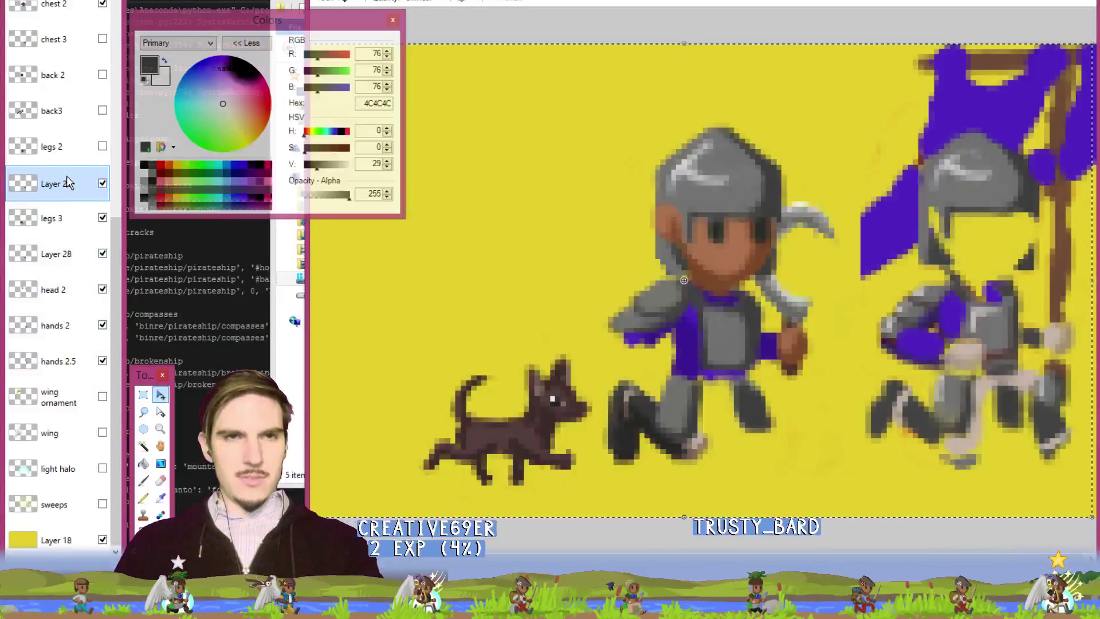
left_click(102, 217)
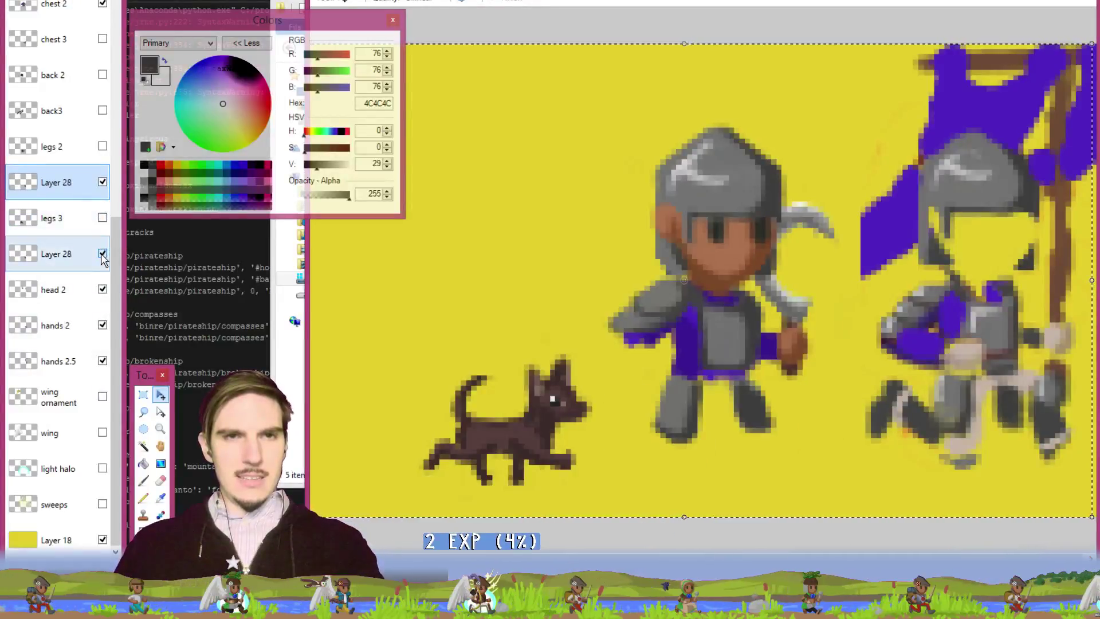
left_click(102, 147)
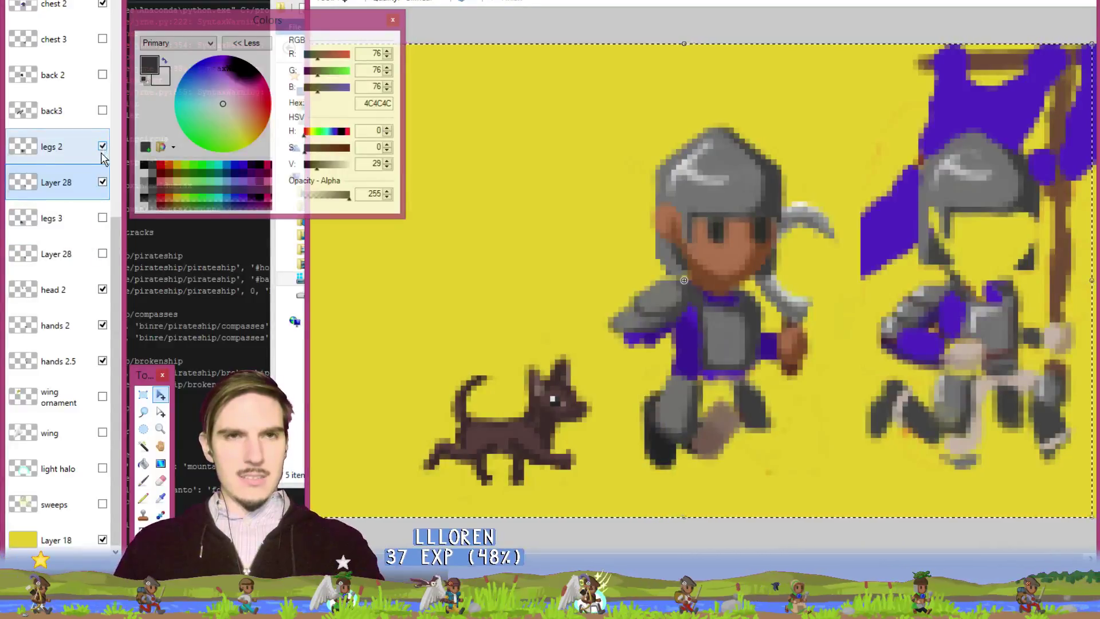
Move the Layer 27 copy directly above legs 0 and make legs 0 visible.
scroll(102, 154, "up", 5)
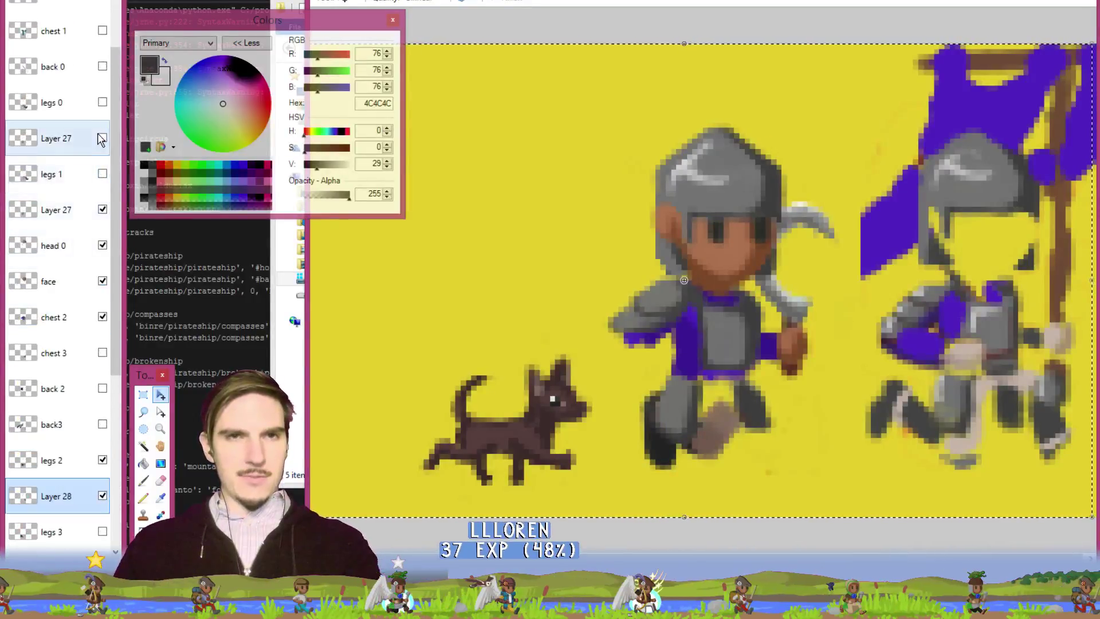
scroll(98, 88, "up", 3)
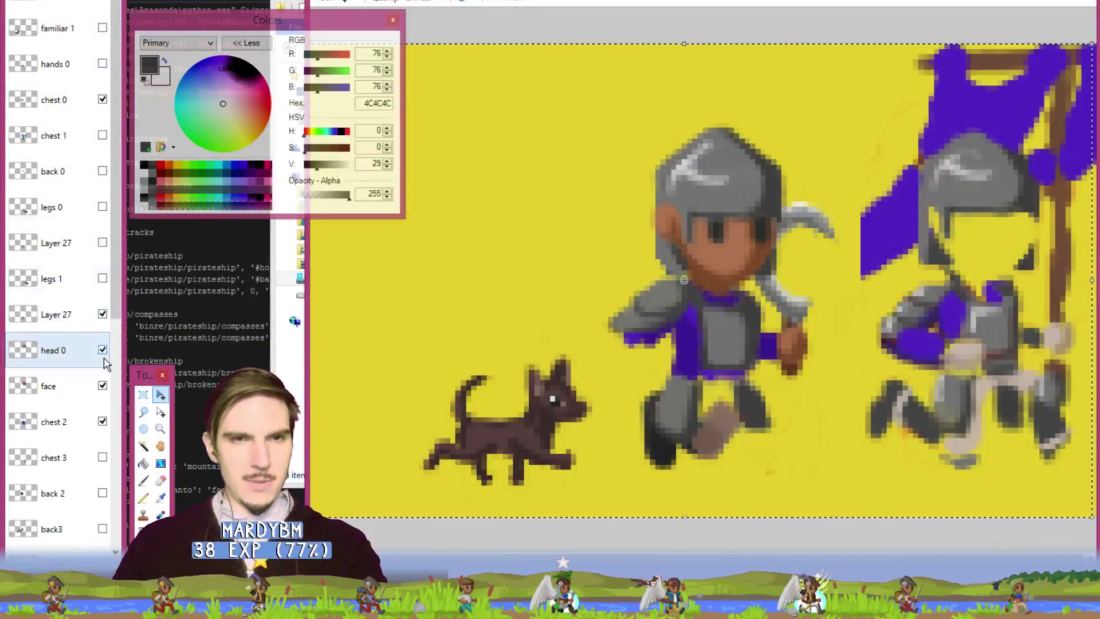
left_click_drag(84, 316, 91, 204)
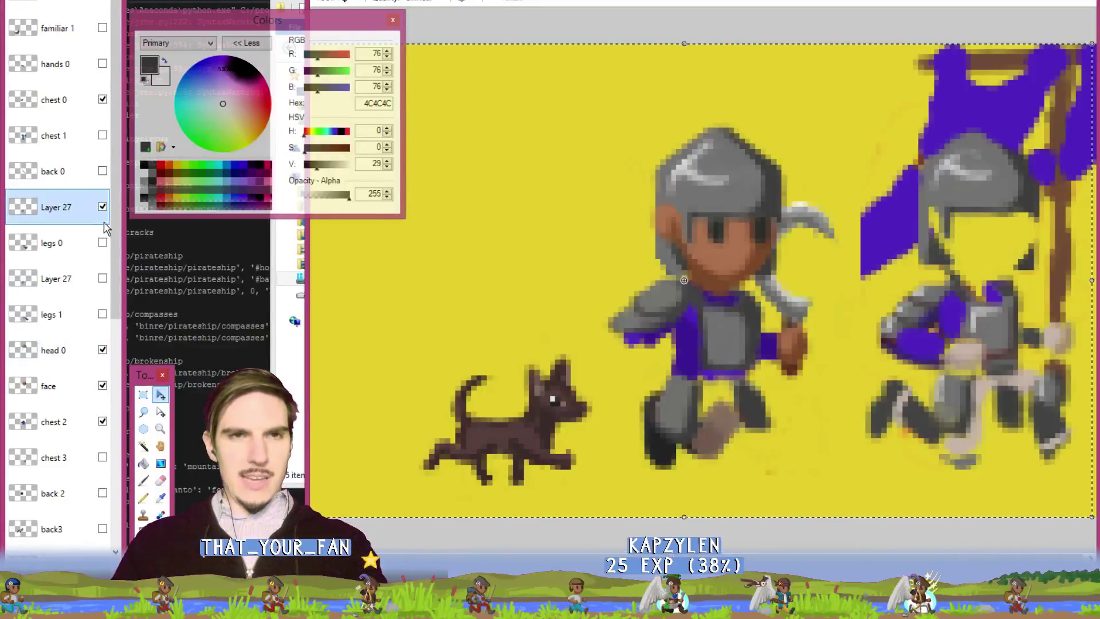
left_click(102, 242)
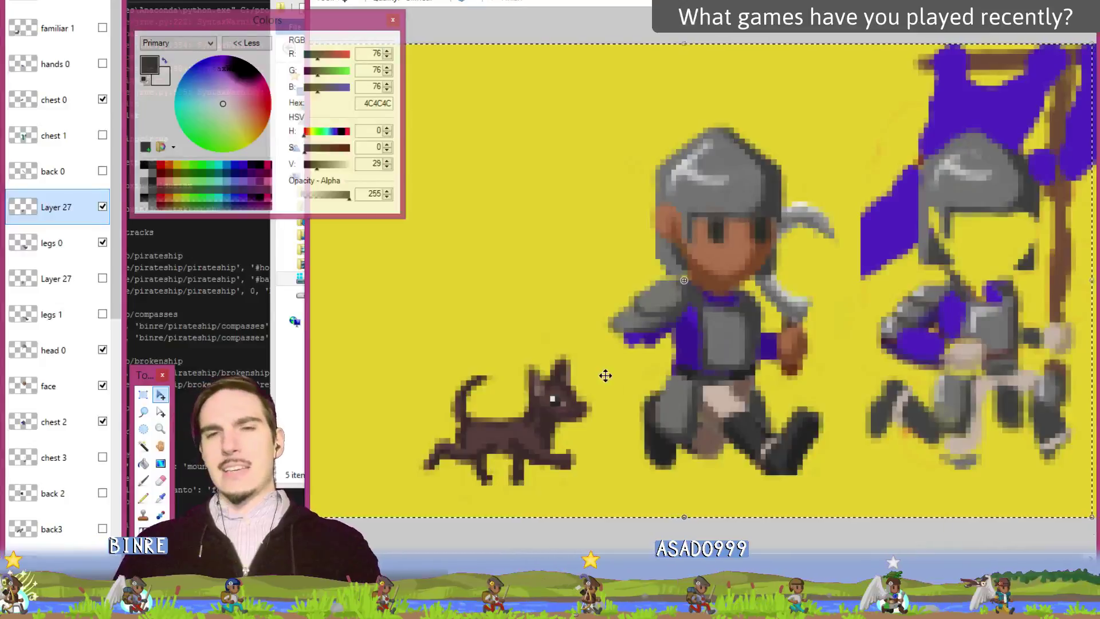
On the Layer 28 copy above legs 3, extend the flap behind the front leg with dark grey 4C4C4C.
scroll(803, 479, "up", 1)
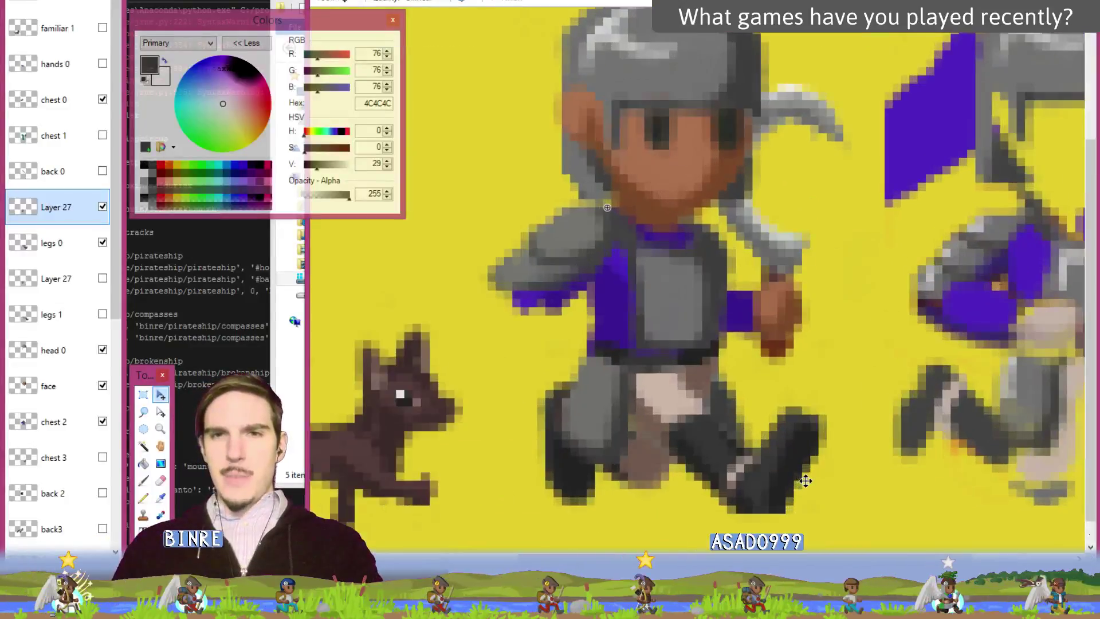
scroll(774, 444, "up", 1)
scroll(774, 474, "down", 1)
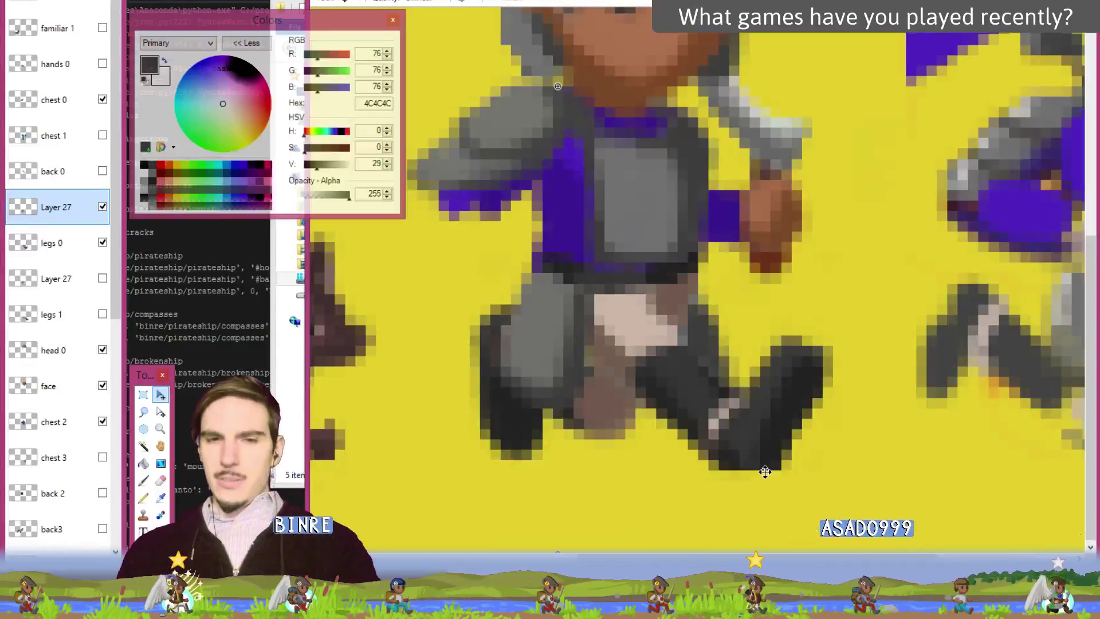
key("e")
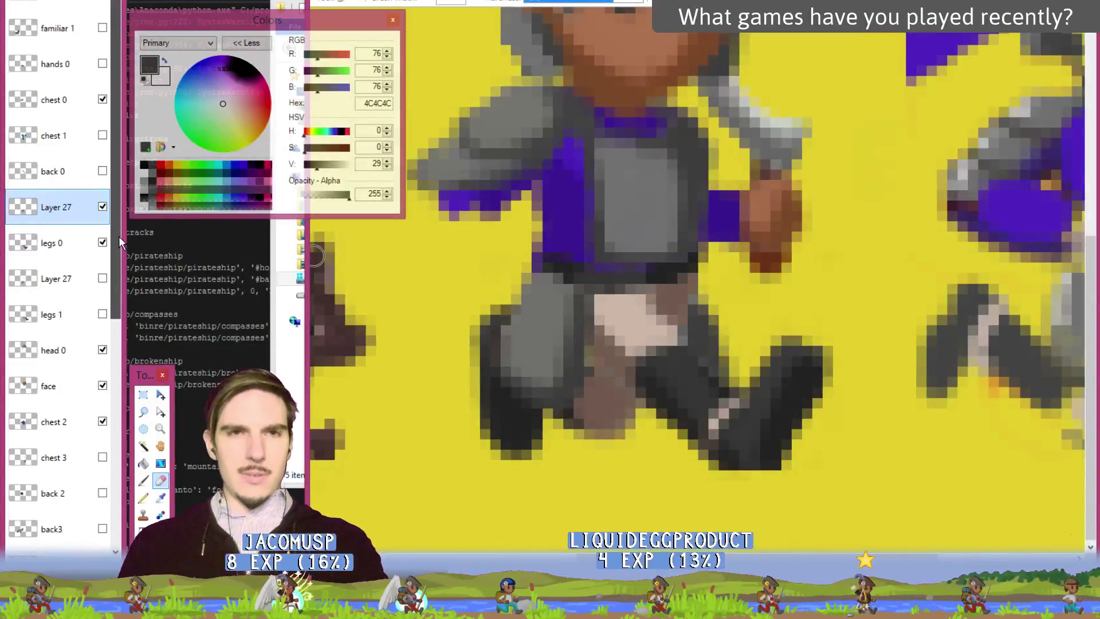
left_click_drag(118, 236, 125, 342)
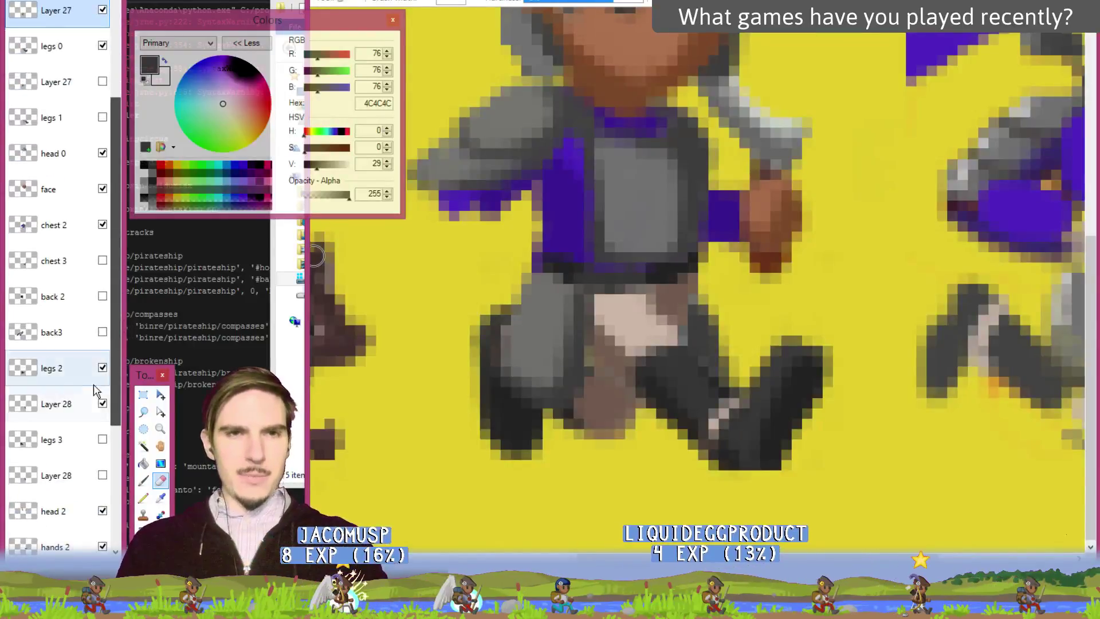
left_click(86, 403)
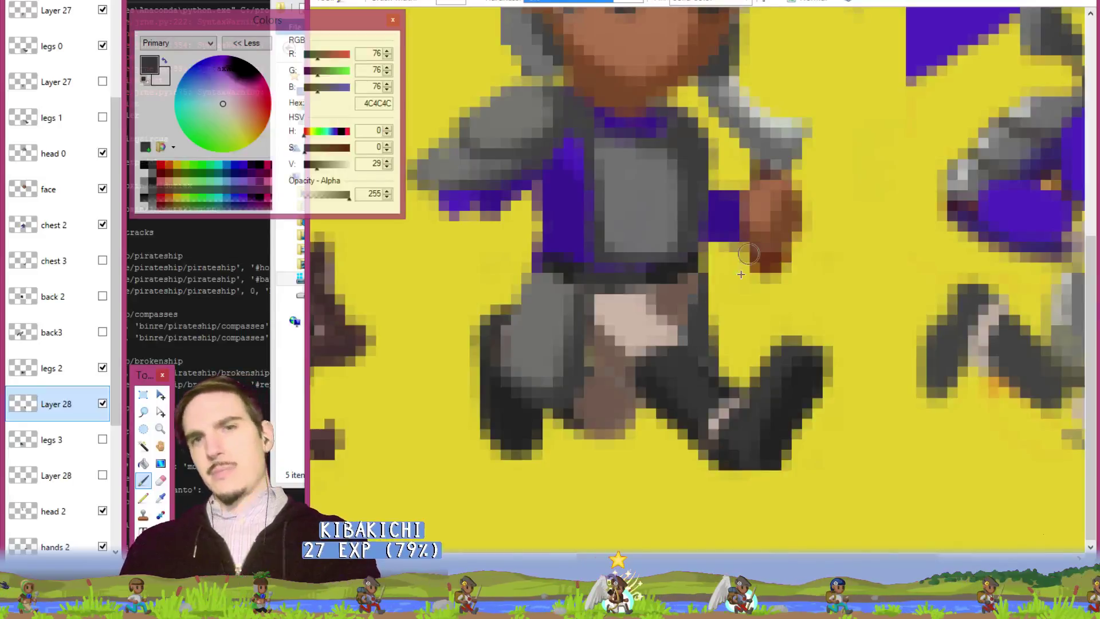
key("e")
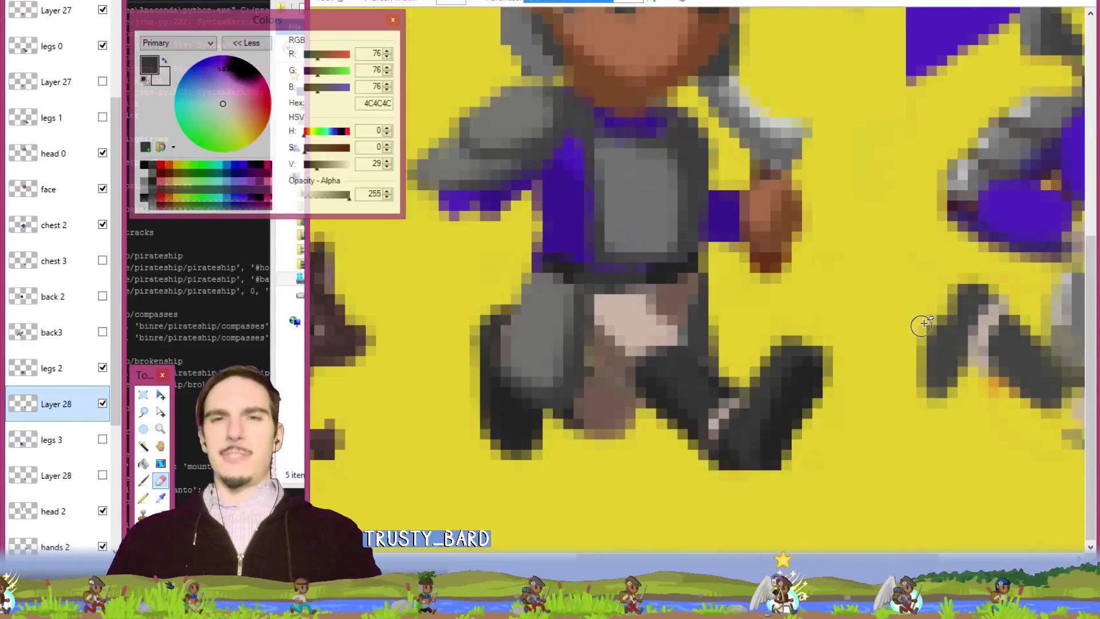
On the Layer 27 copy above legs 0, widen the rear thigh flap backwards with grey 7E7D7C and erase its excess front edge.
scroll(922, 324, "down", 5)
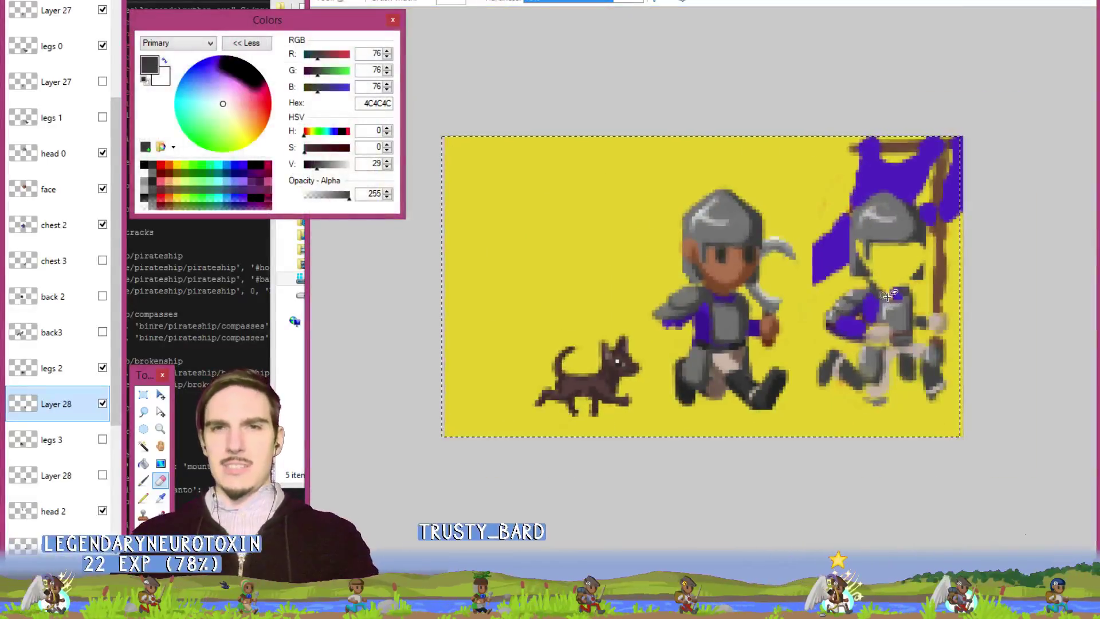
scroll(748, 305, "up", 3)
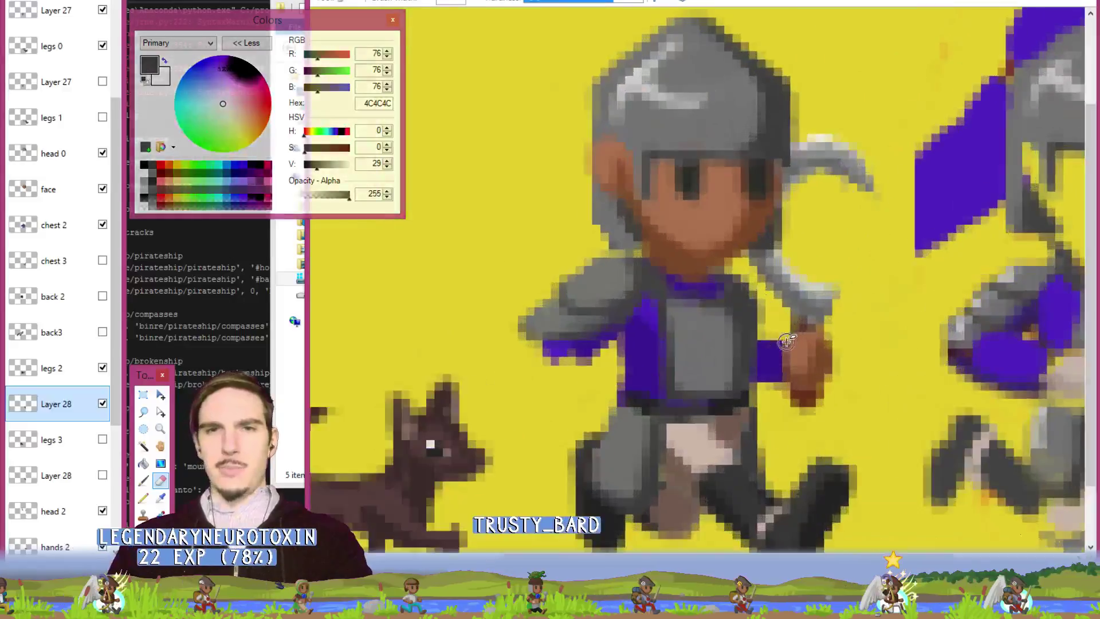
scroll(768, 344, "up", 3)
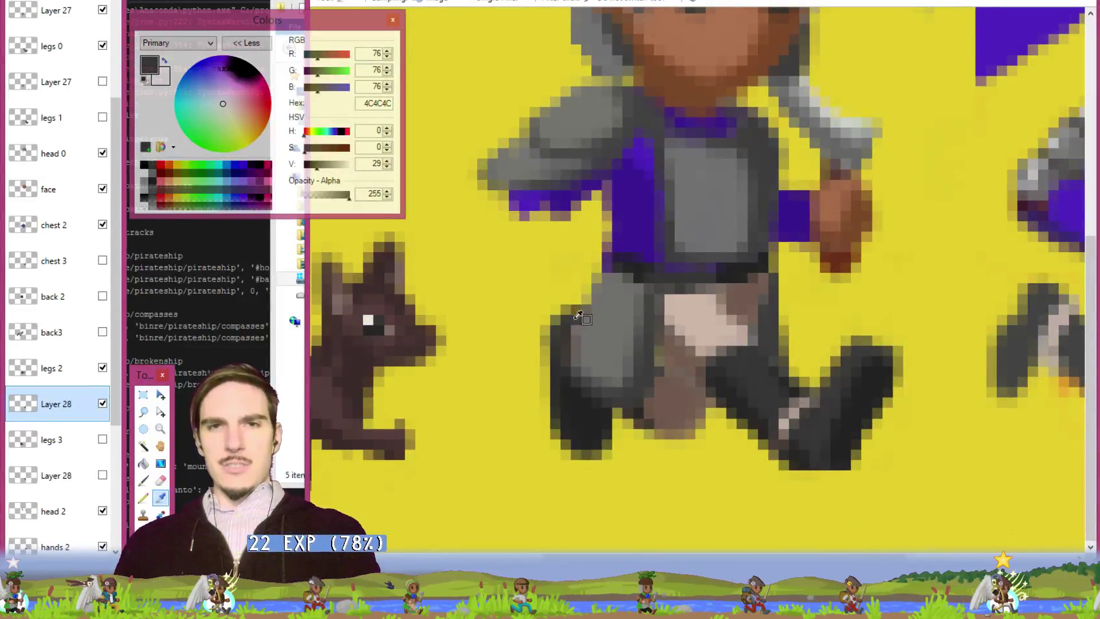
left_click(79, 16)
left_click(599, 313)
key("b")
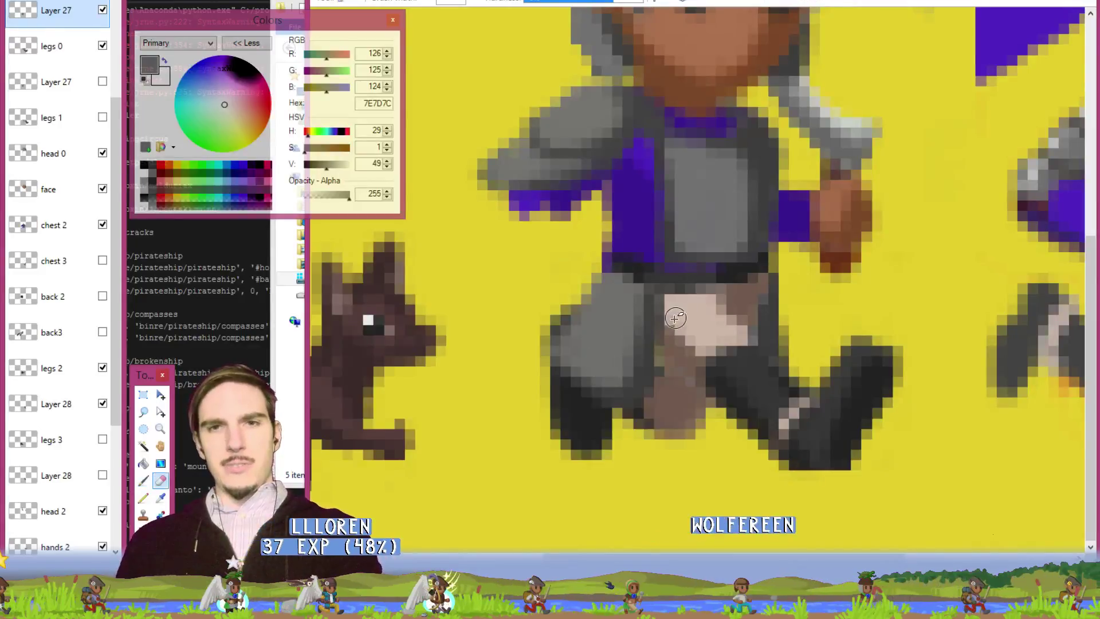
key("e")
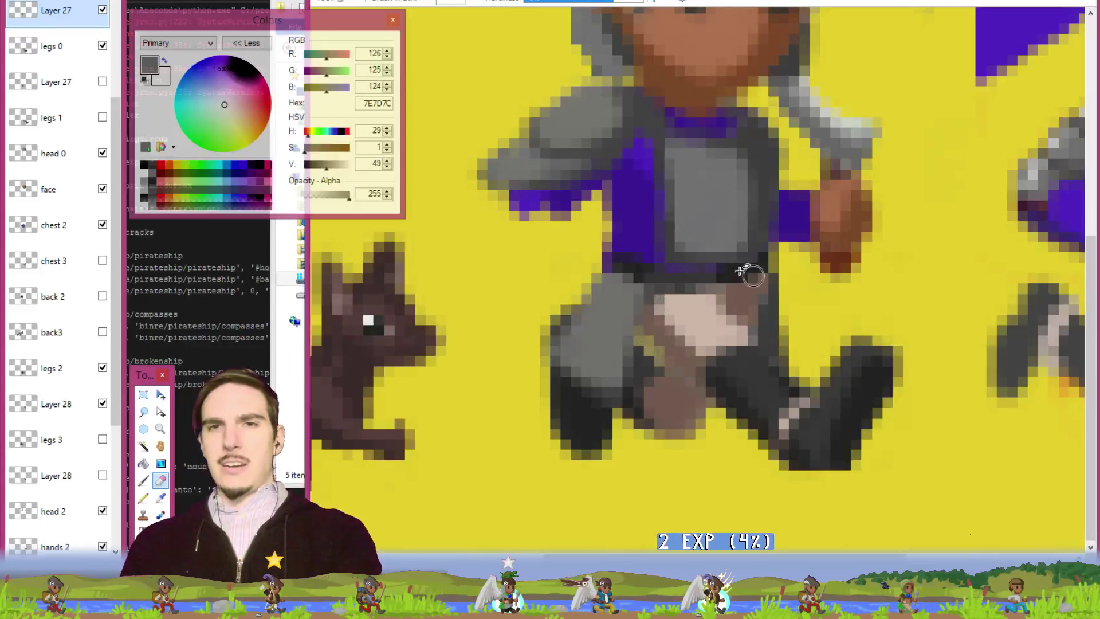
Sample dark grey 4C4C4C from the front flap and shade the front edge of the rear thigh flap with it.
key("k")
left_click(782, 322)
key("b")
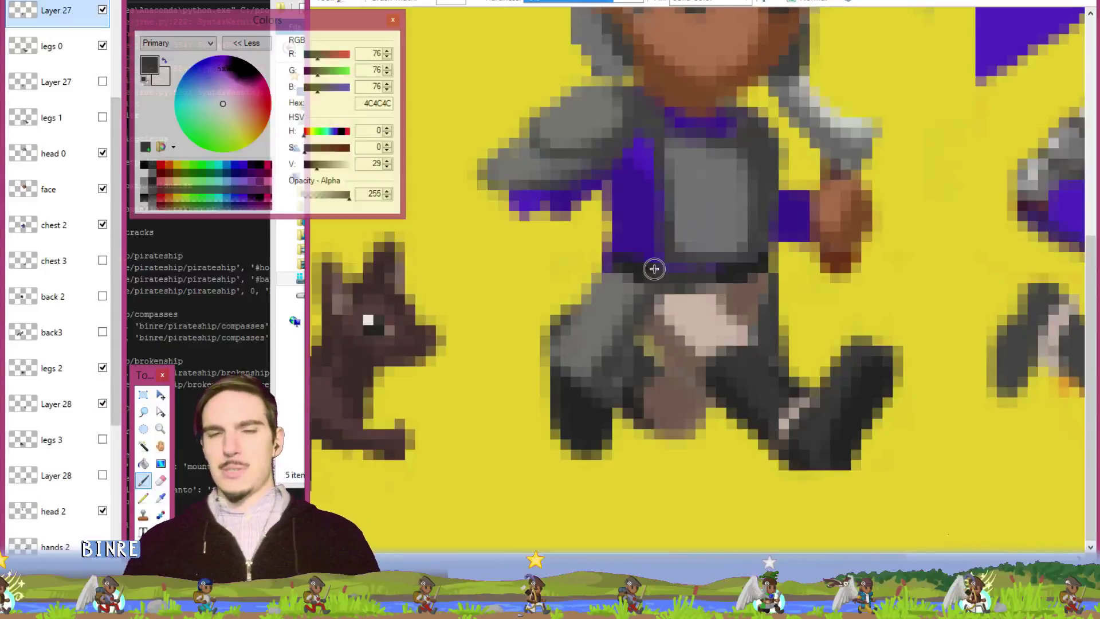
key("e")
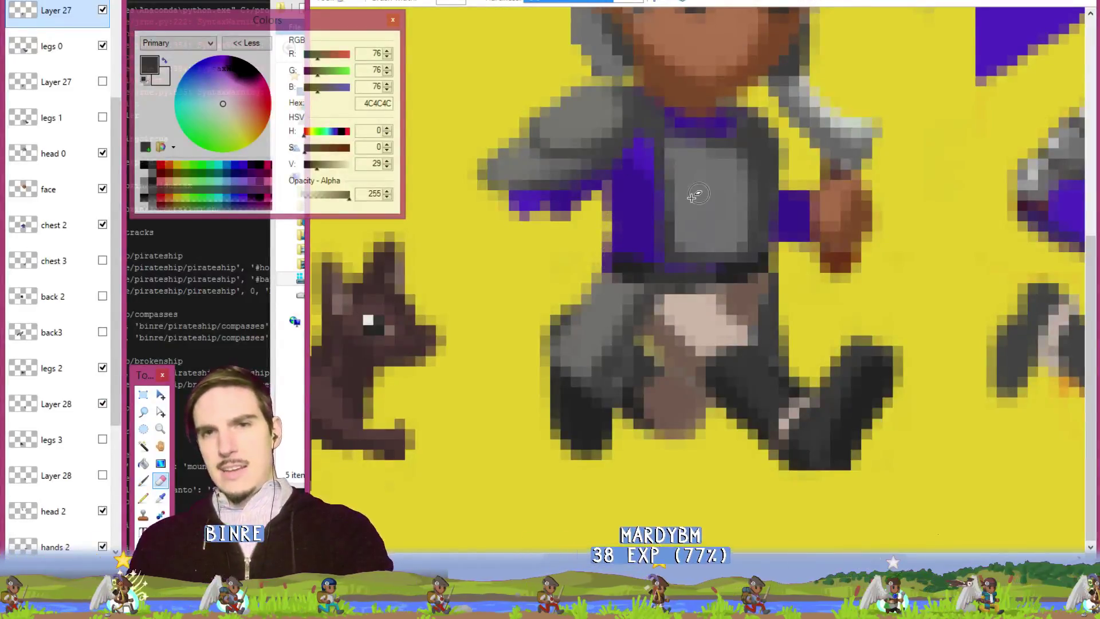
Sample grey 7E7D7C from the rear thigh flap and extend the flap's rear edge backwards on the Layer 27 copy above legs 0.
key("k")
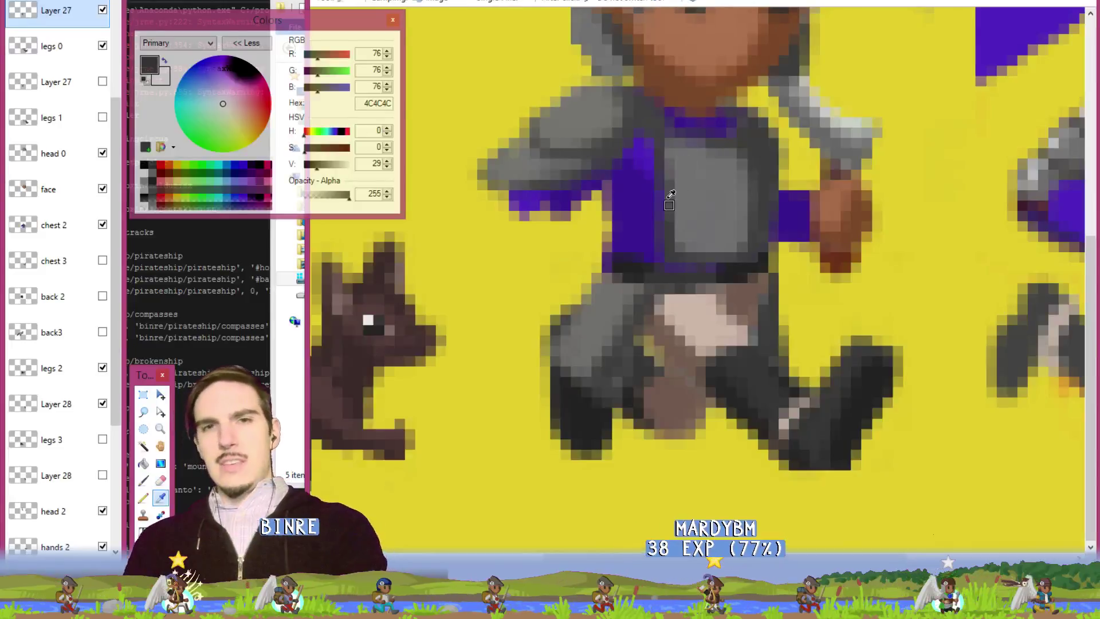
key("e")
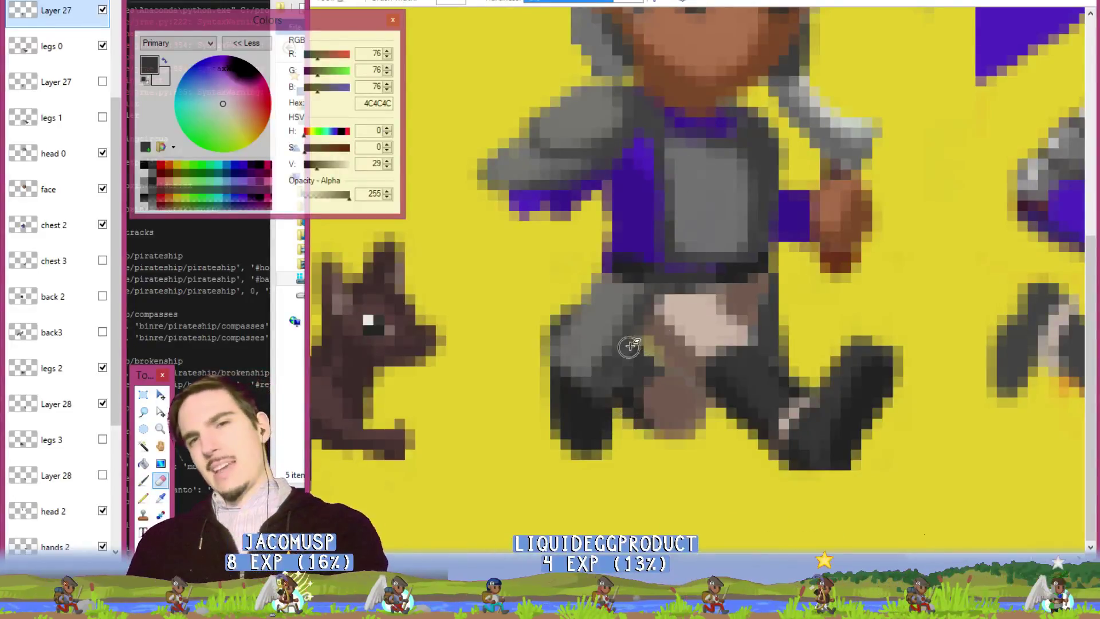
key("b")
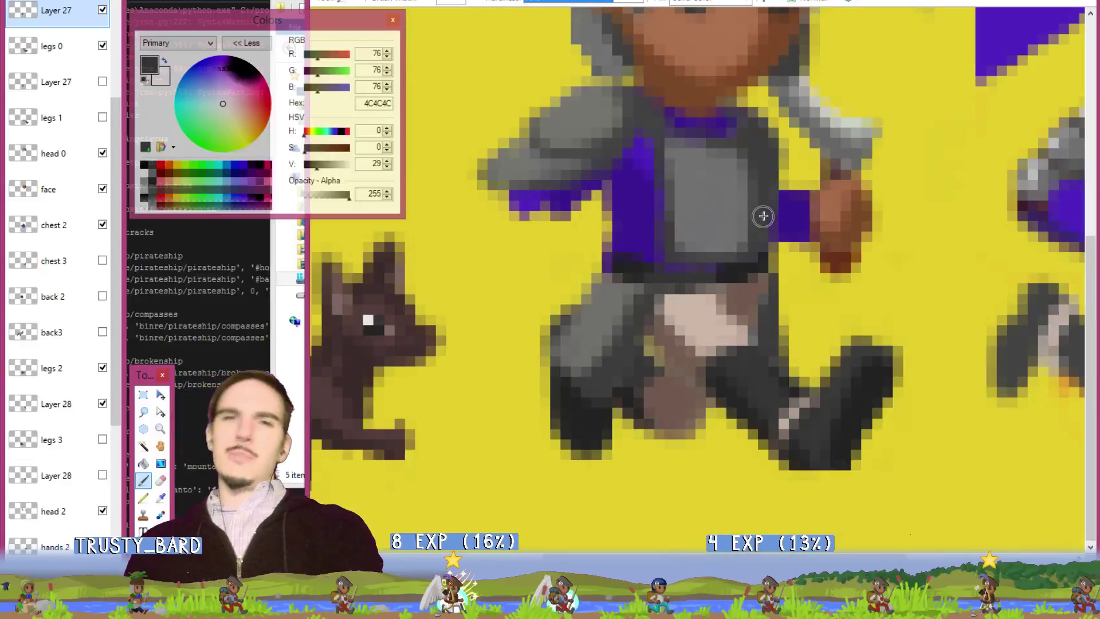
left_click(580, 339, "ctrl")
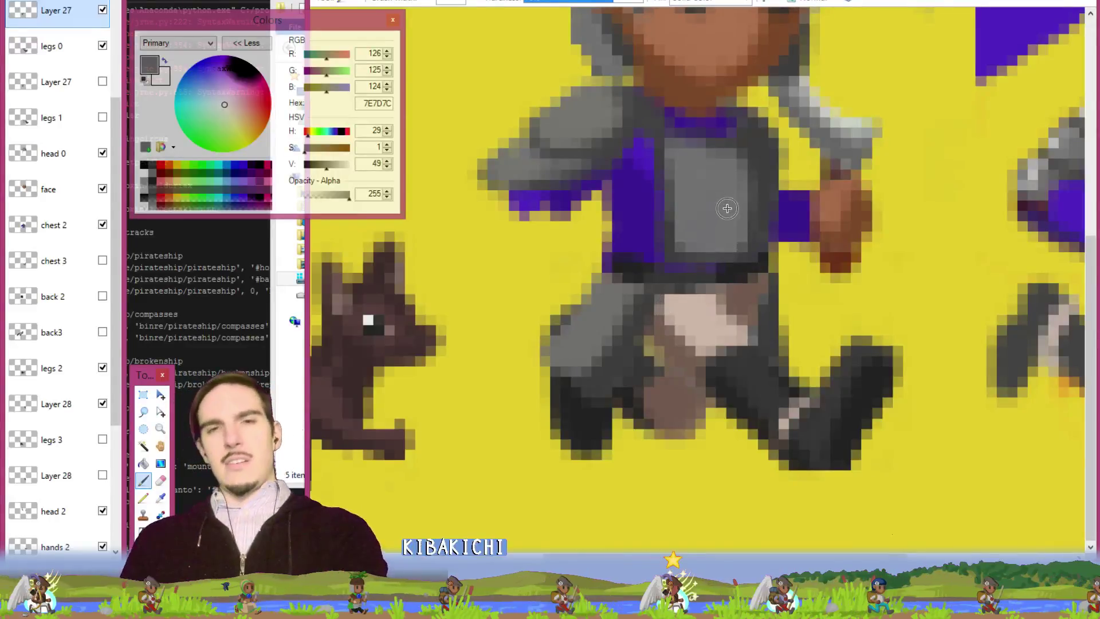
key("b")
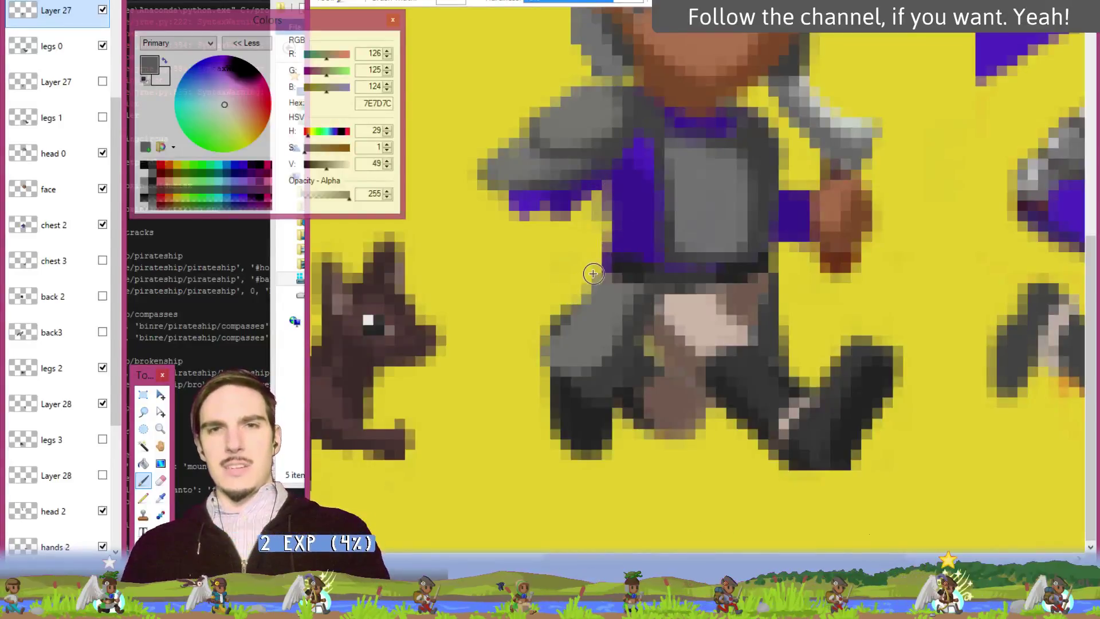
left_click(596, 299)
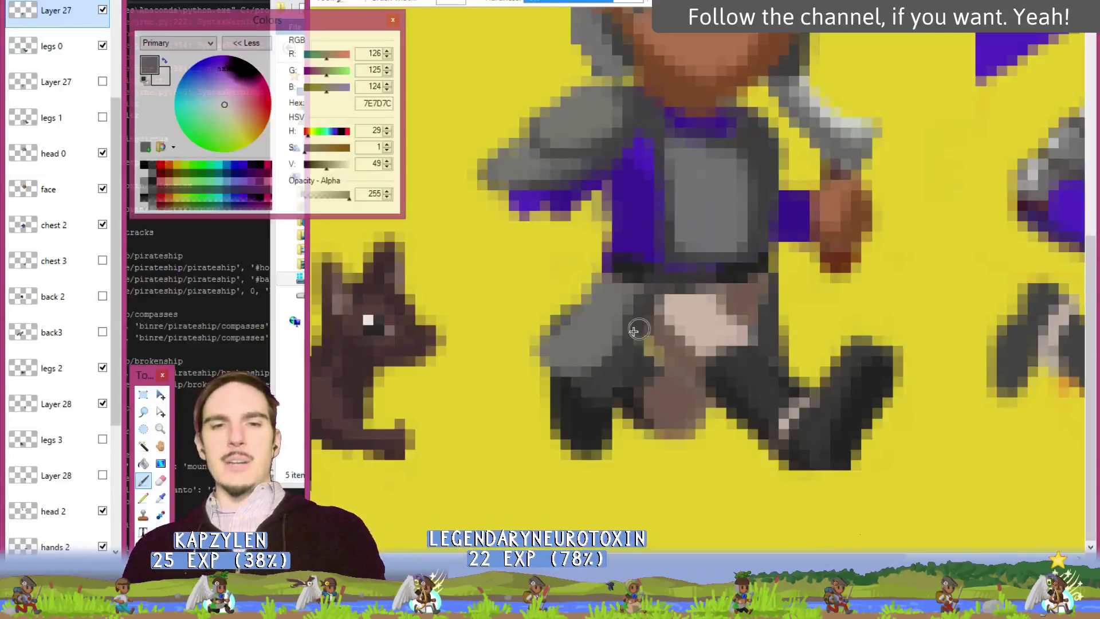
key("e")
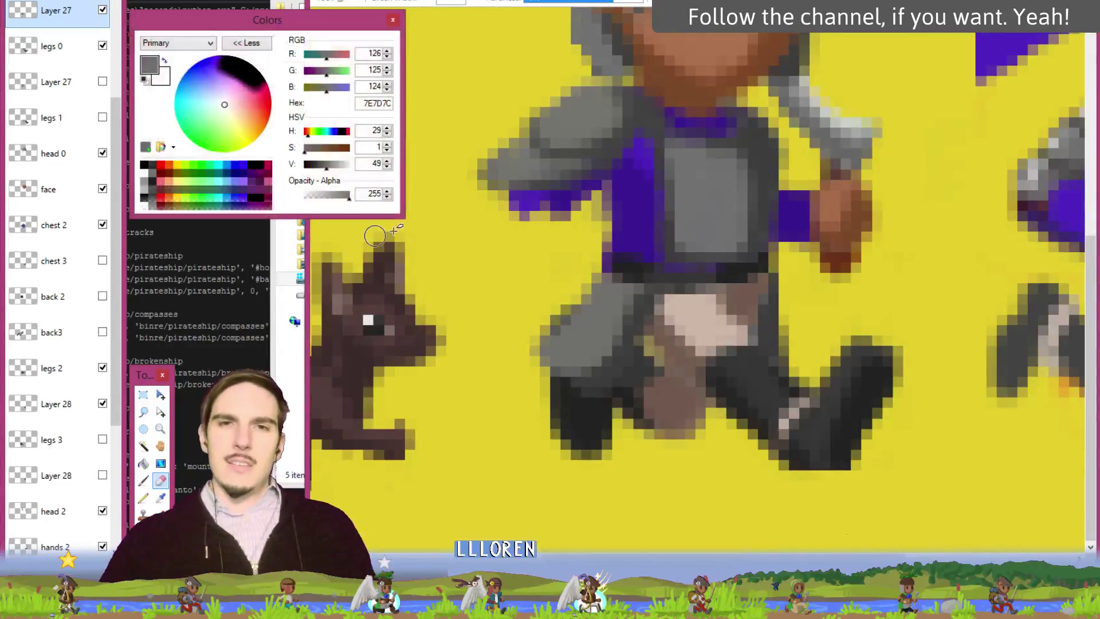
Compare the two Layer 27 versions of the rear flap by toggling their visibility.
left_click(102, 82)
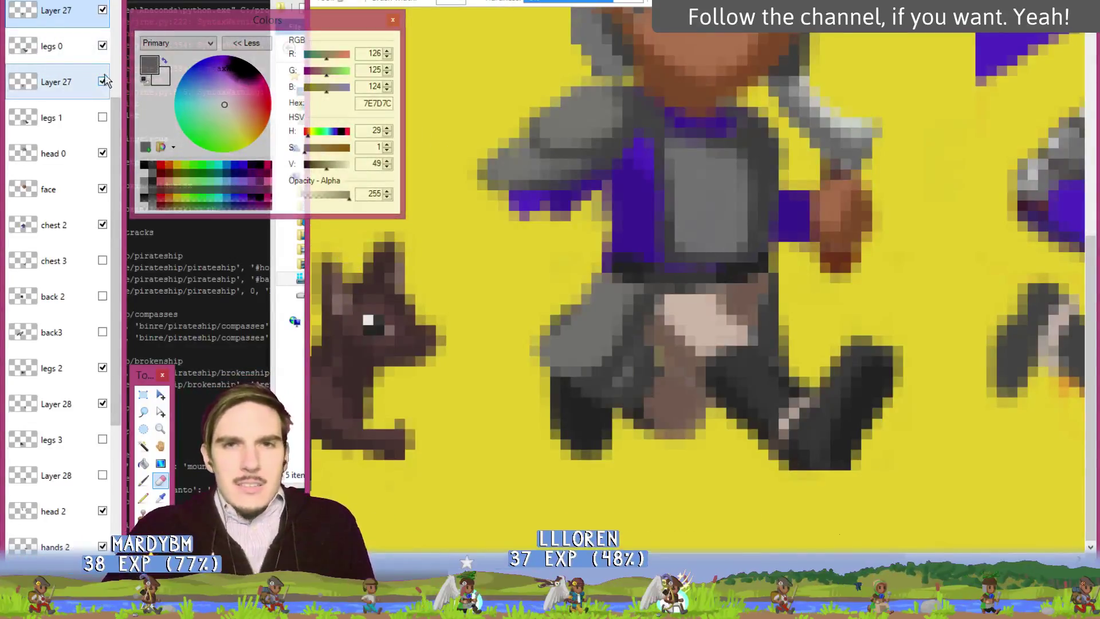
left_click(102, 11)
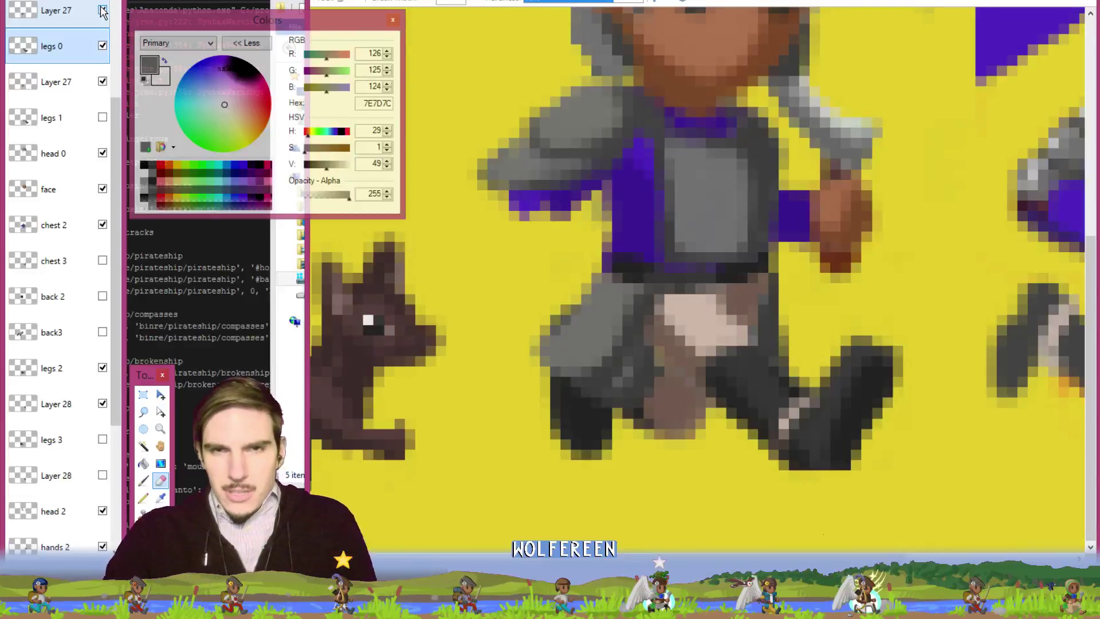
left_click(102, 82)
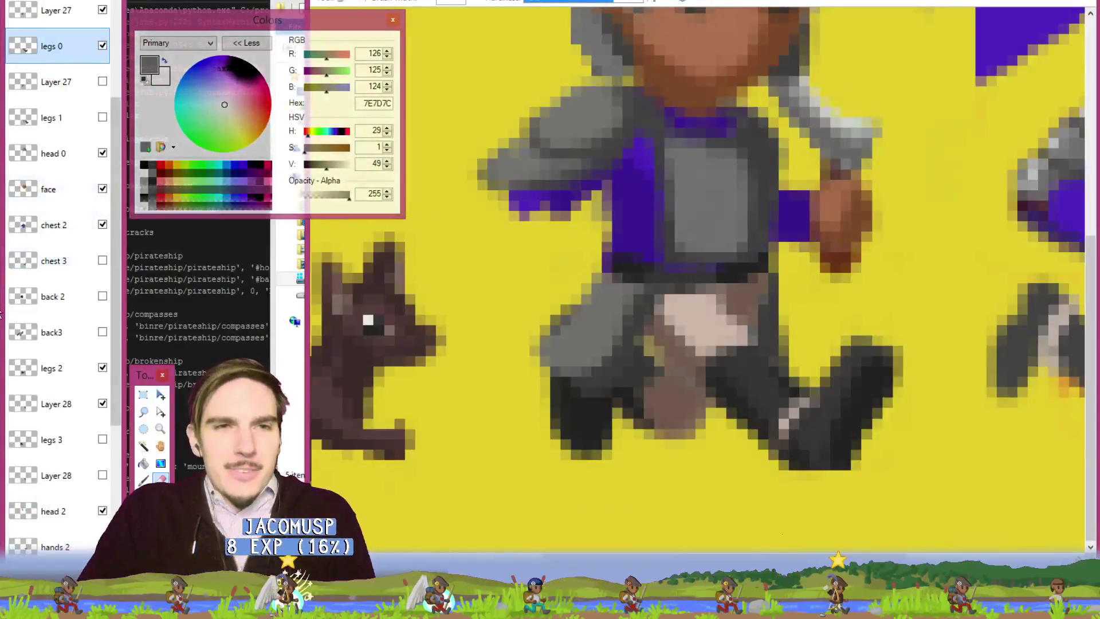
Switch to the Twitter profile page, look over its latest tweets and return to the drawing.
key("alt+Tab")
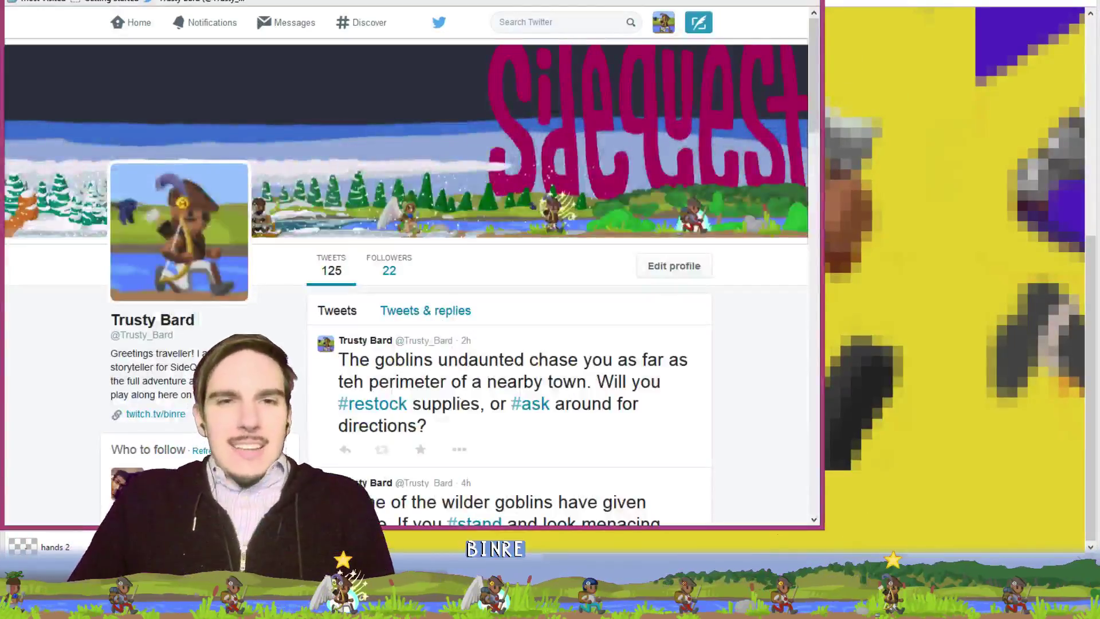
scroll(43, 241, "down", 3)
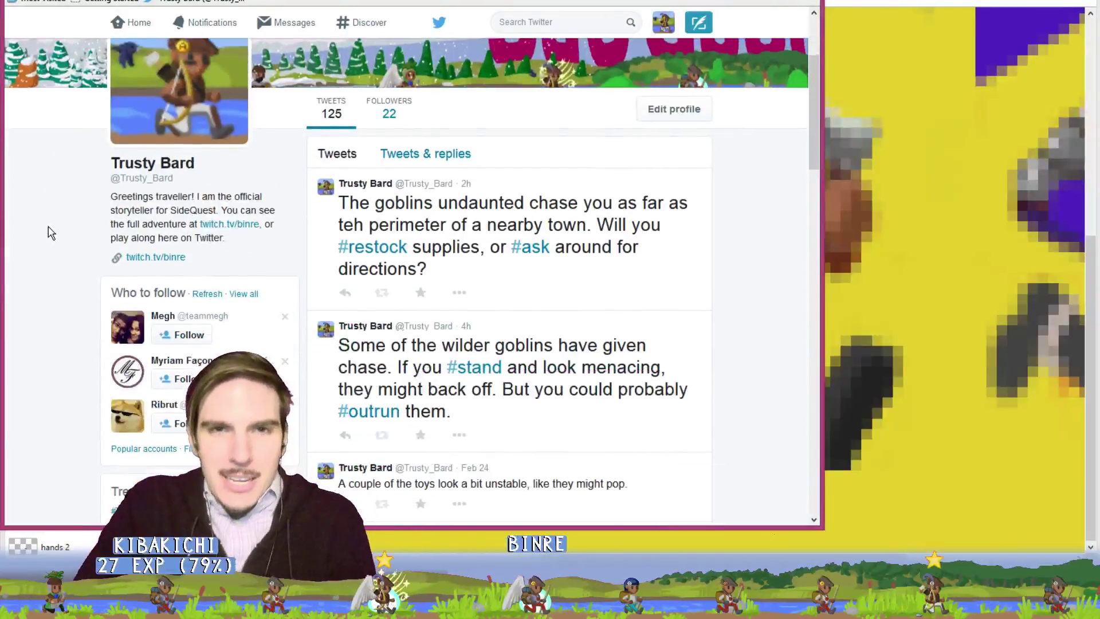
scroll(46, 234, "up", 3)
key("alt+Tab")
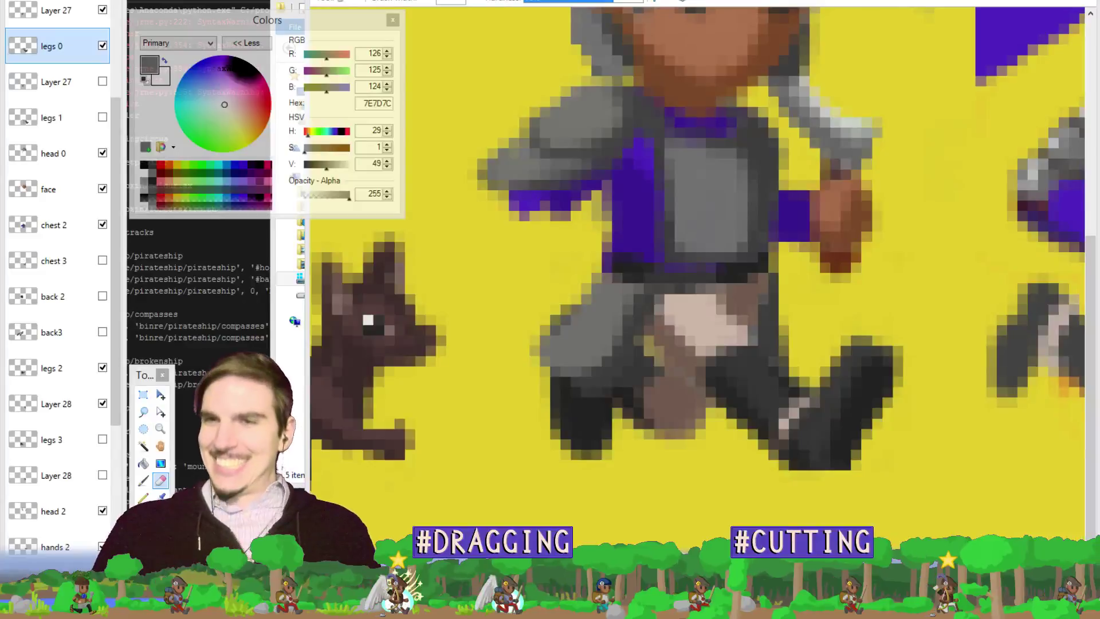
Select the Layer 27 copy above legs 0 and ready the Eraser for the rear thigh flap.
left_click(895, 248)
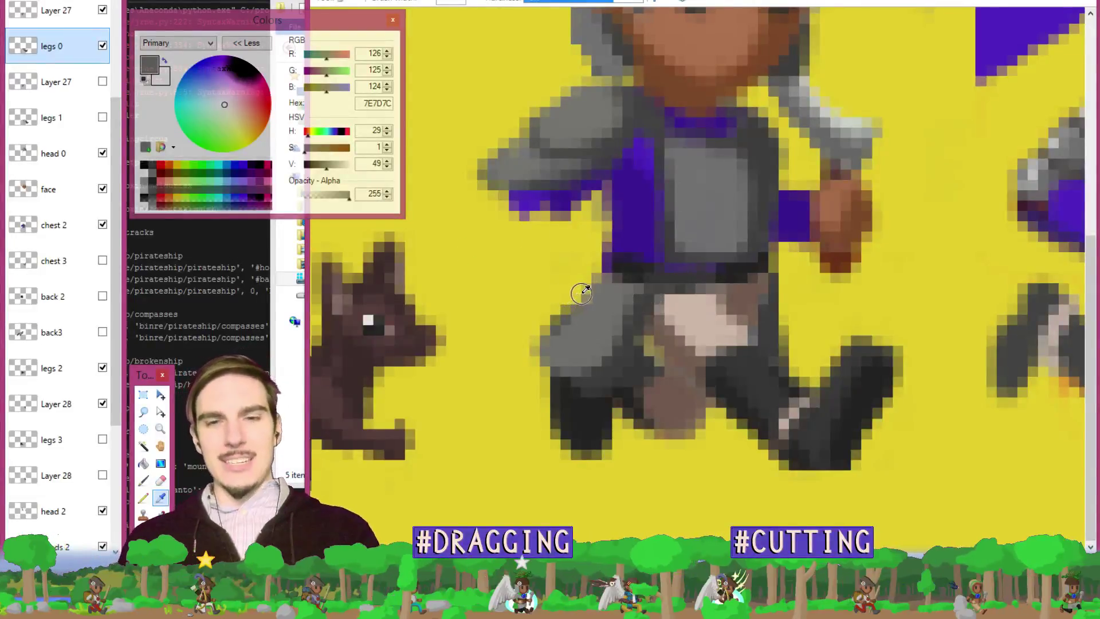
key("b")
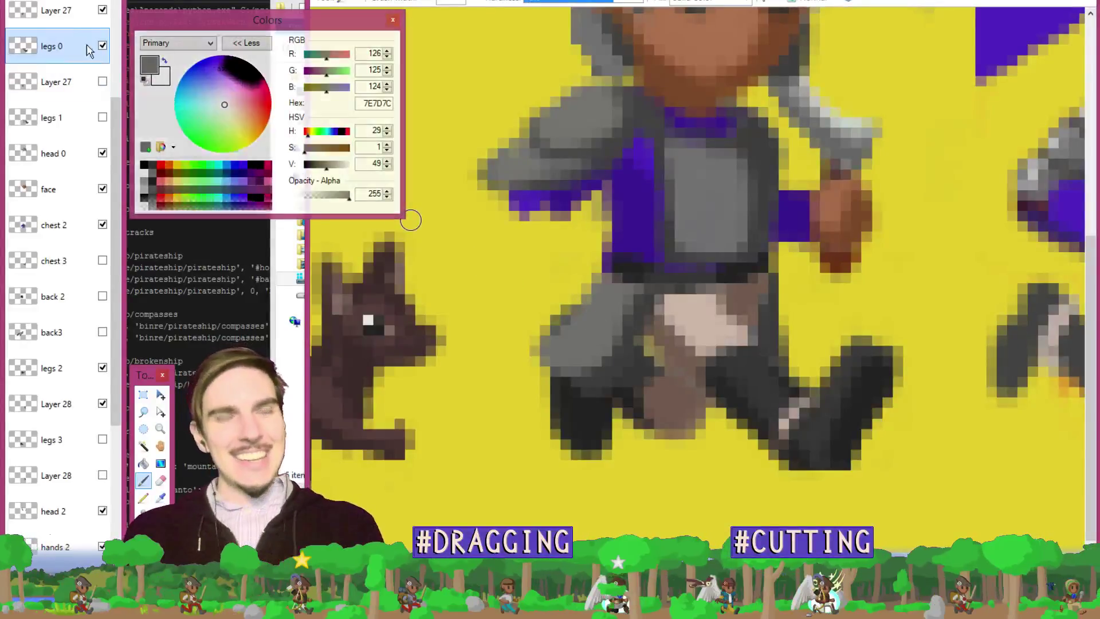
left_click(63, 17)
key("k")
key("e")
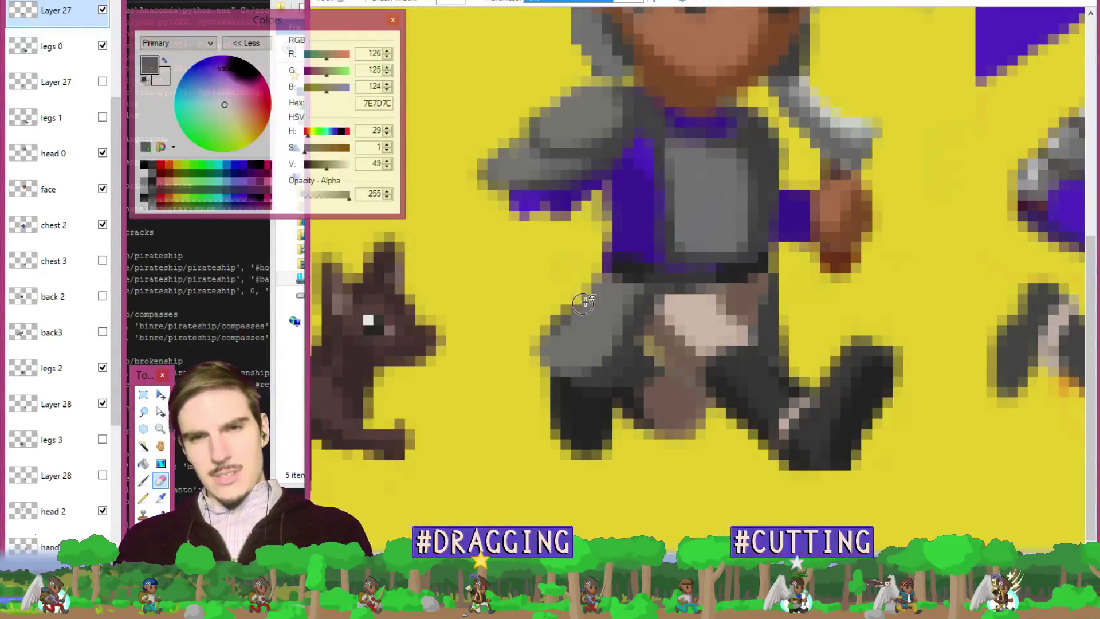
Show the Layer 27 below legs 0 for comparison and sample dark grey 4F4E4E from the lower part of the rear flap.
left_click(102, 83)
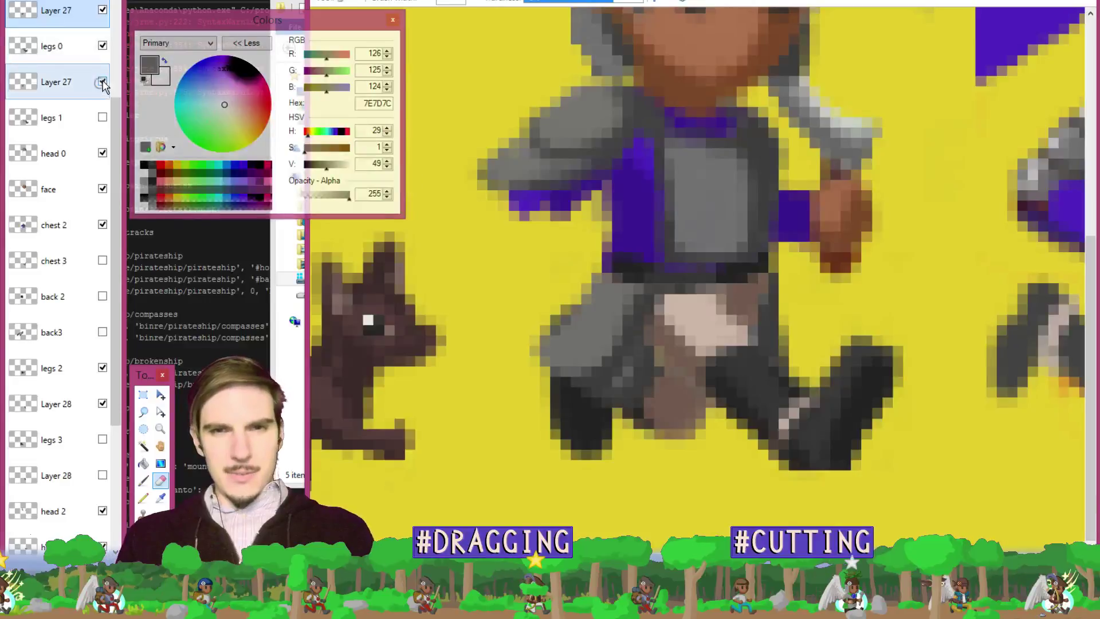
left_click(101, 11)
left_click(102, 13)
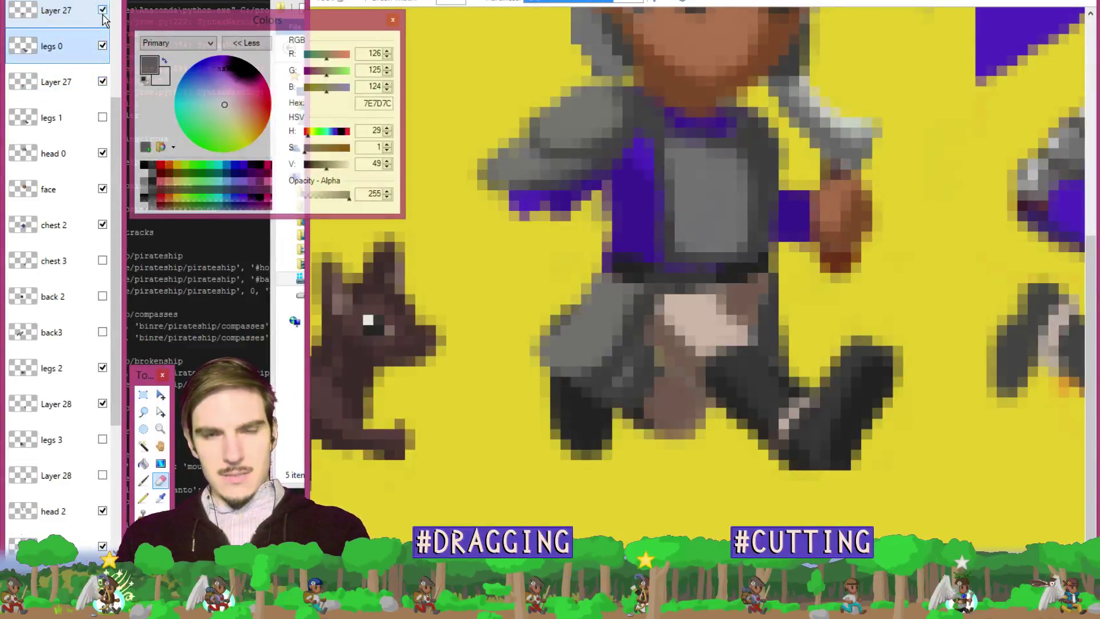
key("k")
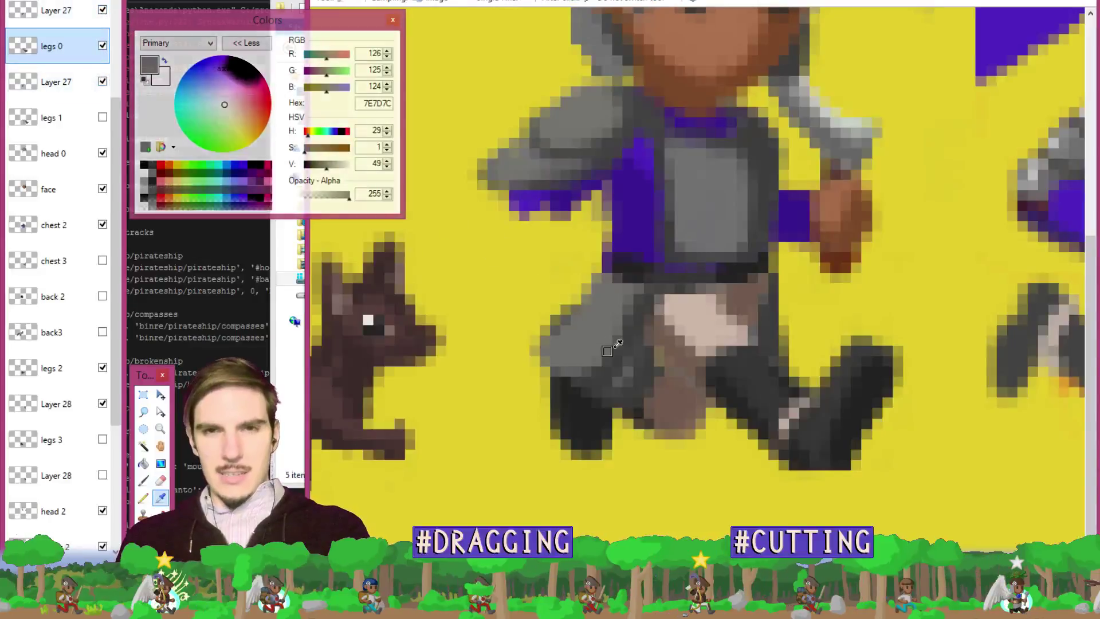
left_click(596, 371)
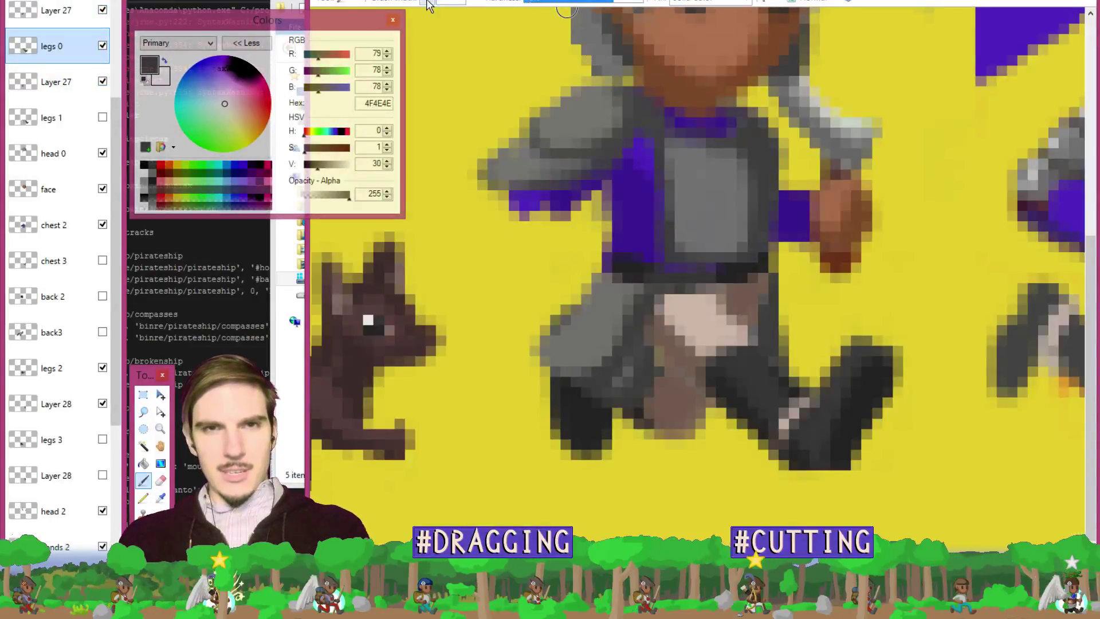
left_click_drag(536, 367, 537, 352)
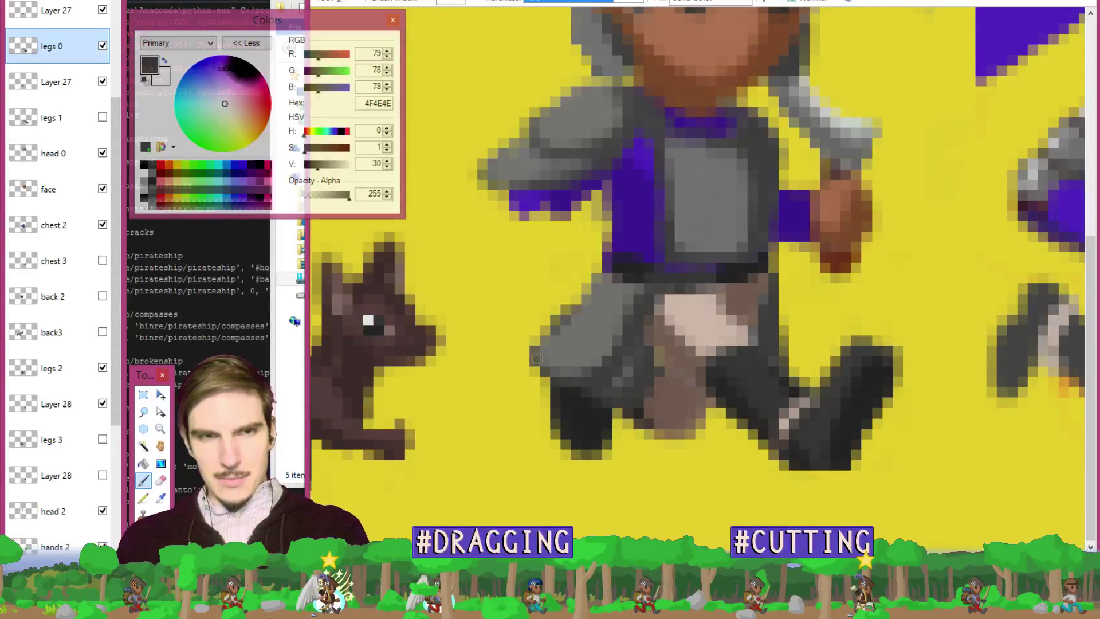
key("ctrl+z")
key("ctrl+z")
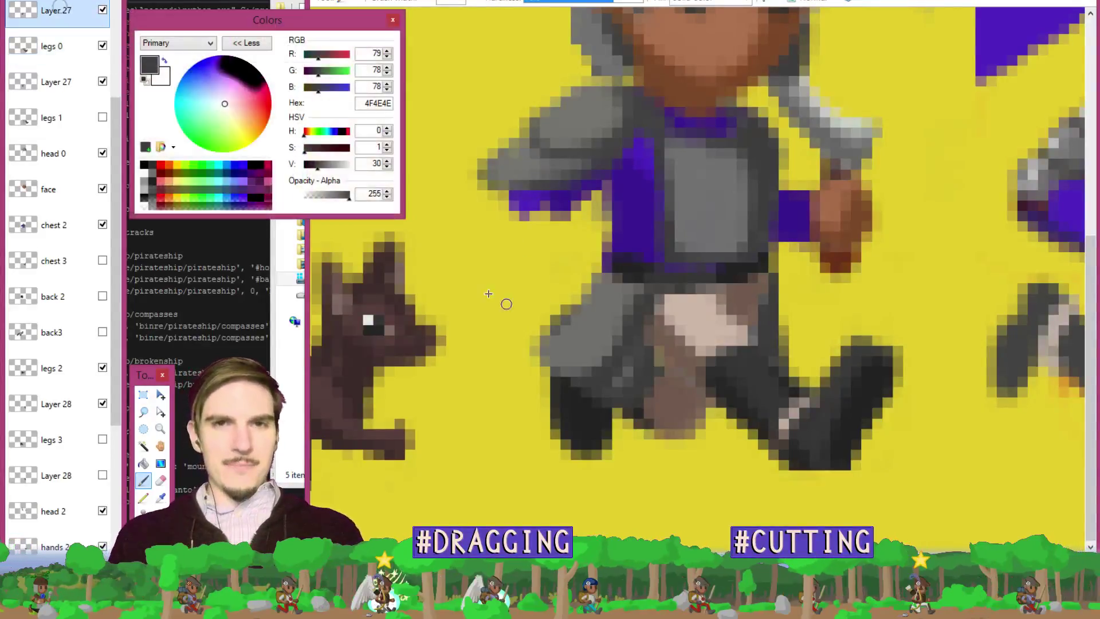
Shade the lower rear edge of the flap on the Layer 27 above legs 0 with 4F4E4E and hide the Layer 27 below it.
mouse_move(546, 358)
left_mouse_down()
mouse_move(534, 353)
mouse_move(545, 375)
left_mouse_up()
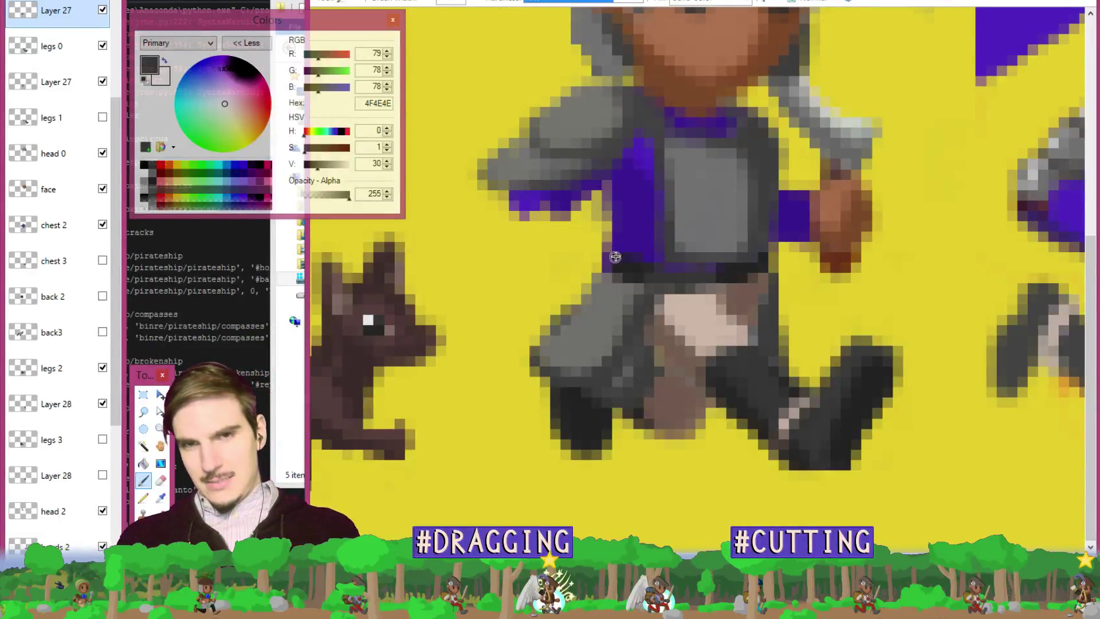
mouse_move(539, 343)
left_mouse_down()
mouse_move(528, 362)
mouse_move(580, 387)
left_mouse_up()
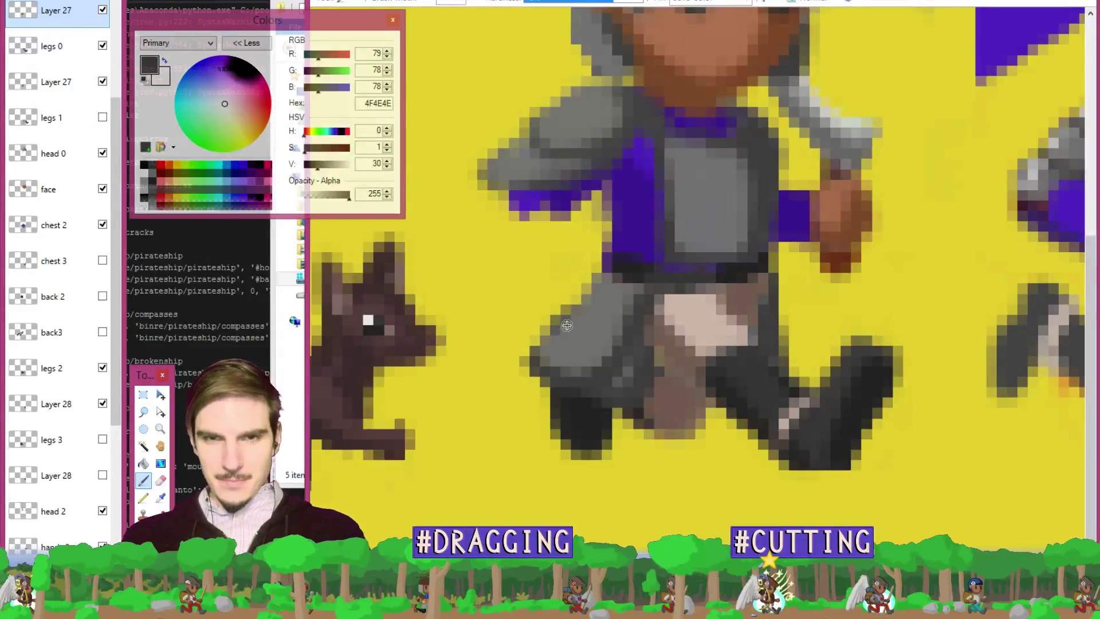
left_click(102, 82)
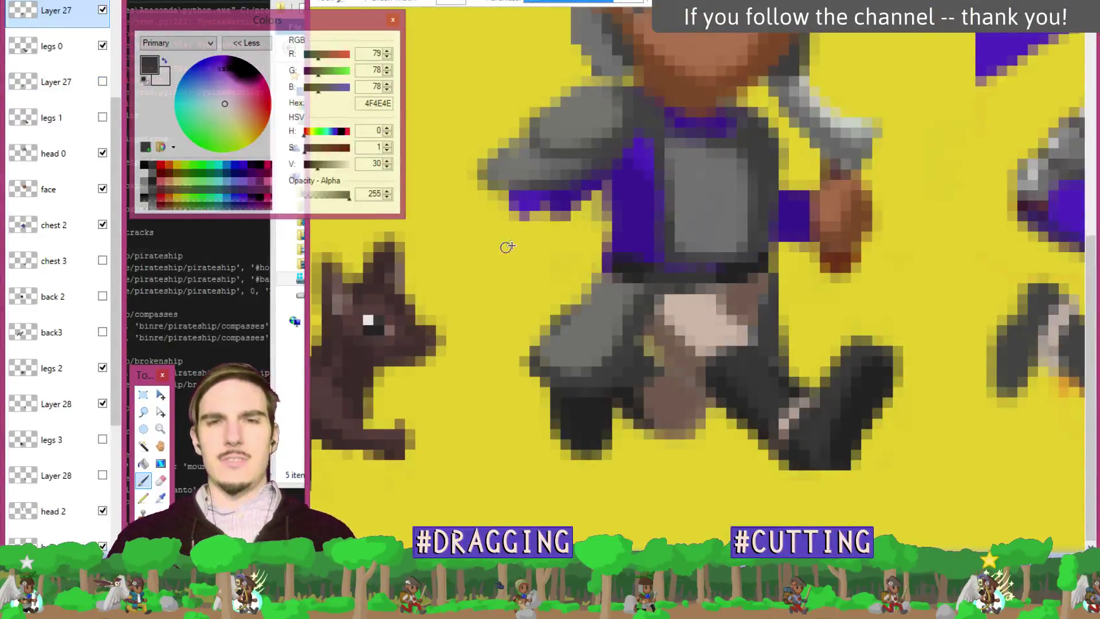
Try shifting the rear thigh flap slightly forwards with Move Selected Pixels.
key("ctrl+b")
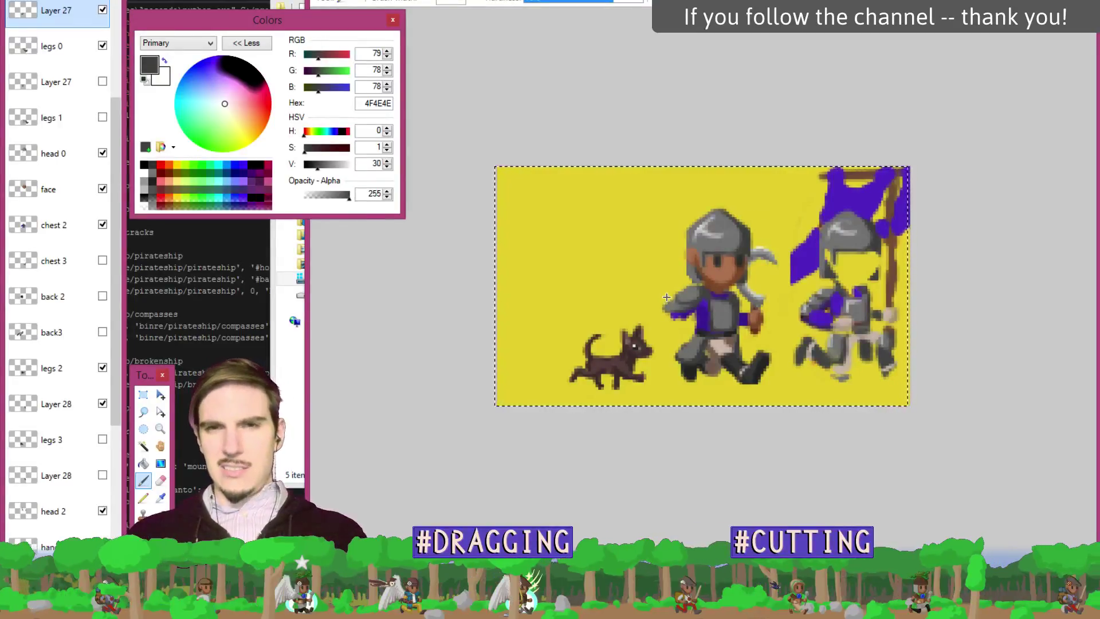
scroll(693, 294, "up", 2)
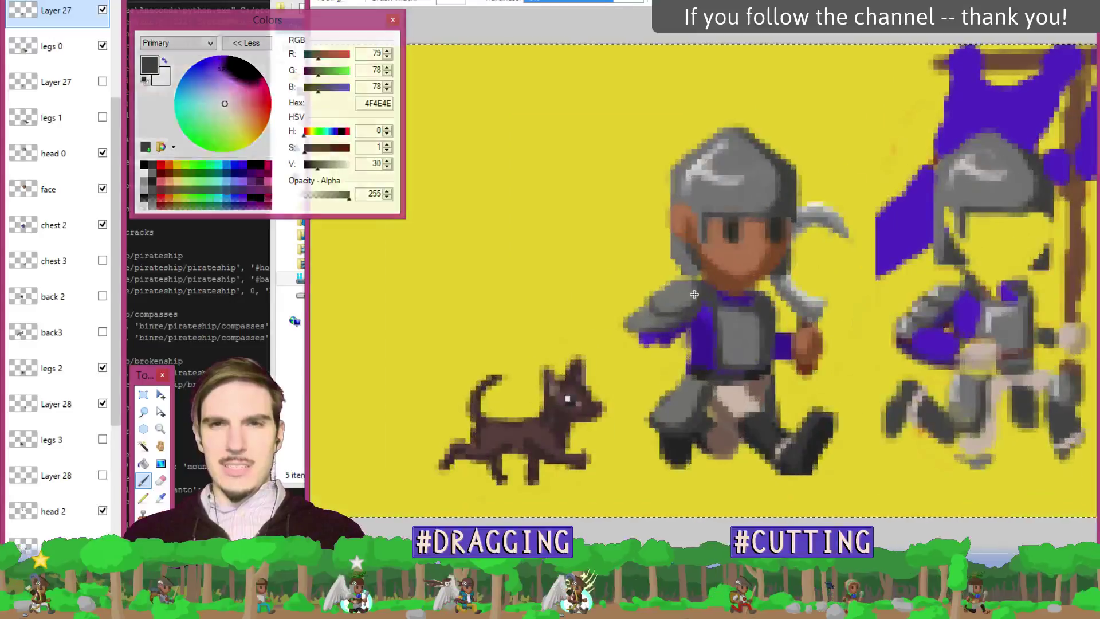
scroll(693, 294, "up", 1)
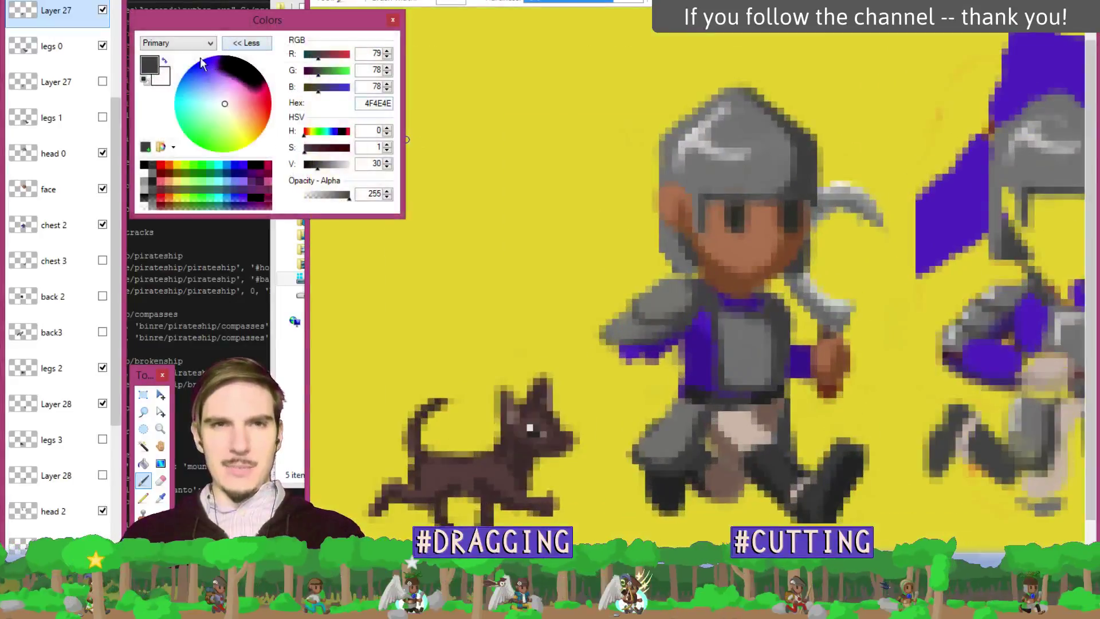
left_click(161, 395)
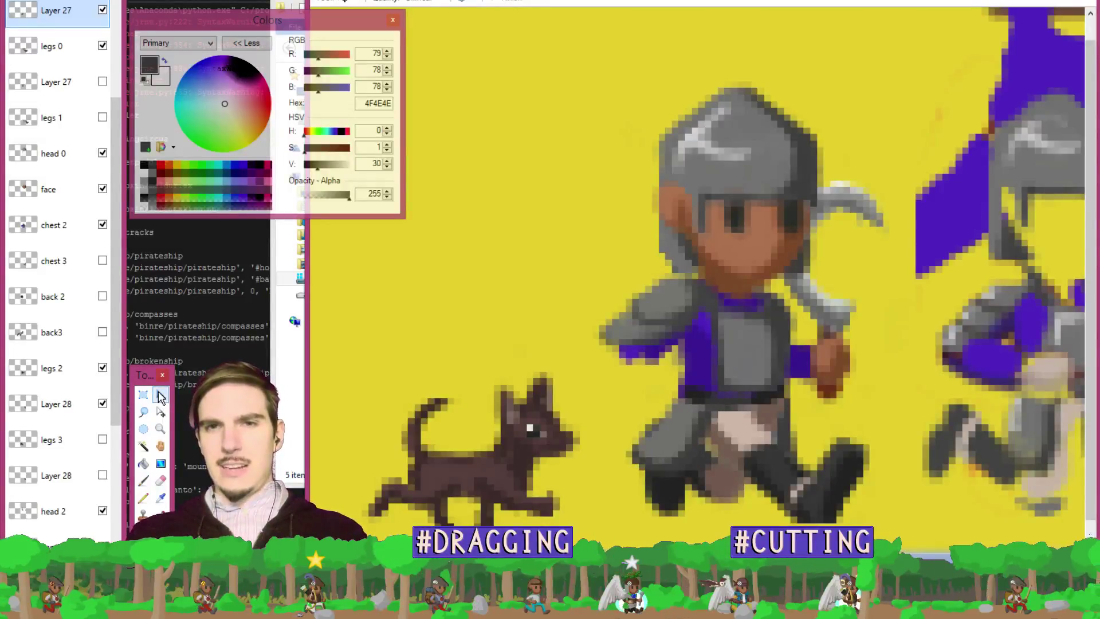
left_click(160, 396)
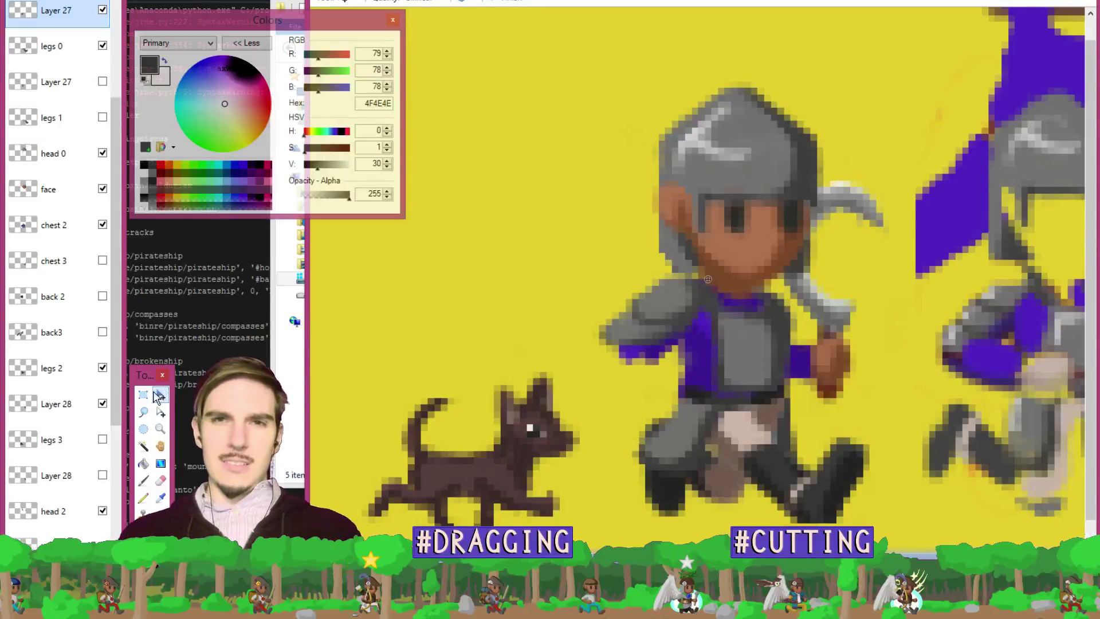
Select the entire Layer 27 copy and nudge its contents right and back left to judge the flap's position on the whole figure.
scroll(439, 194, "down", 2)
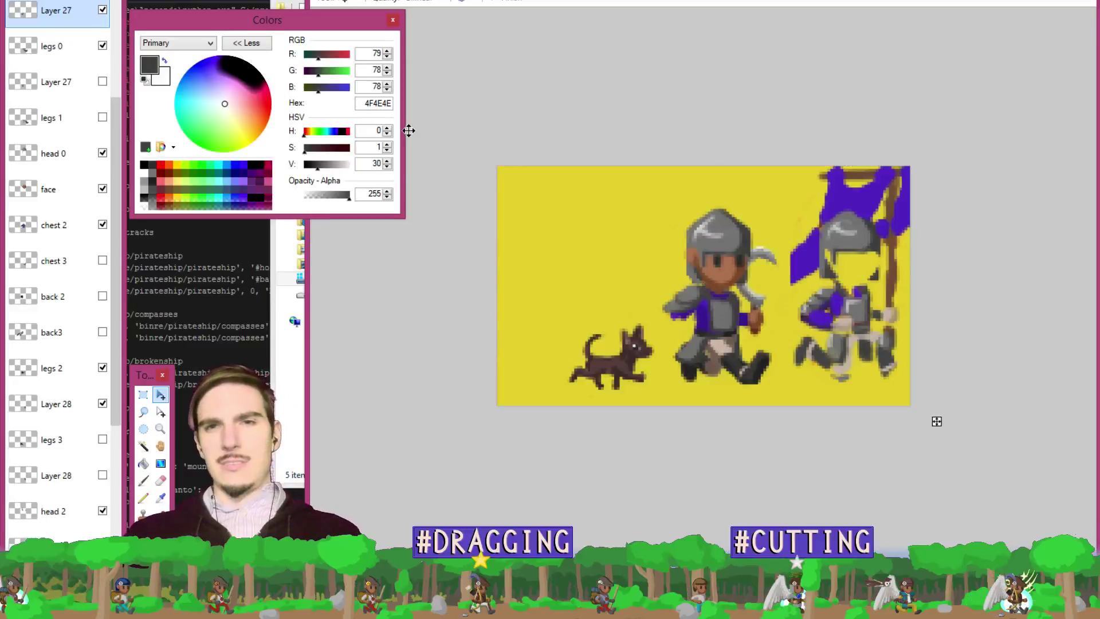
key("ctrl+d")
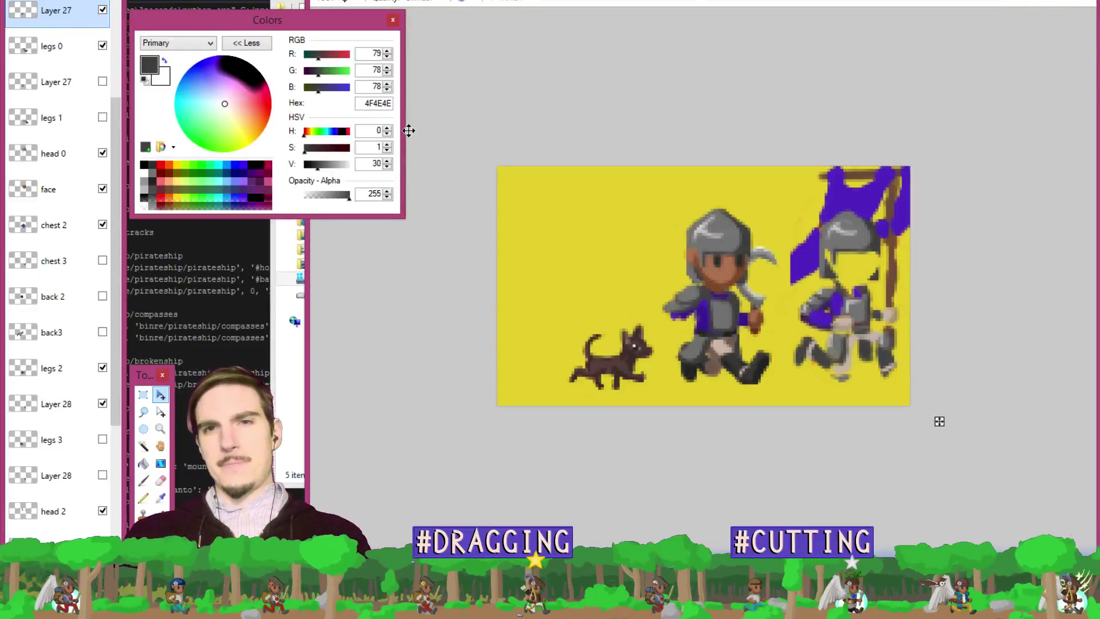
key("ctrl+a")
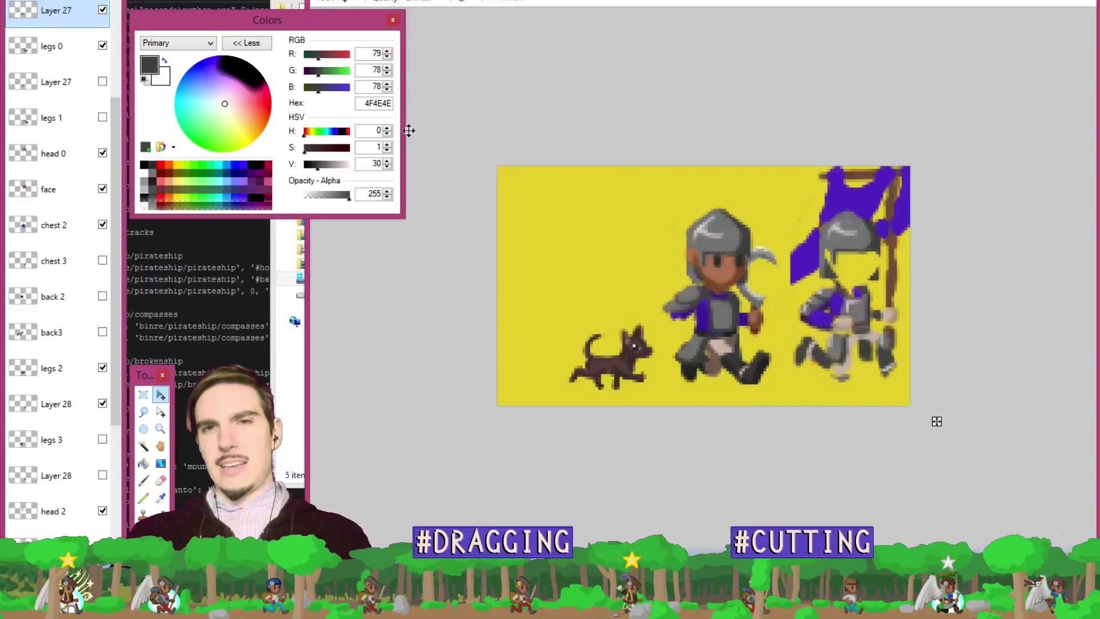
key("ctrl+a")
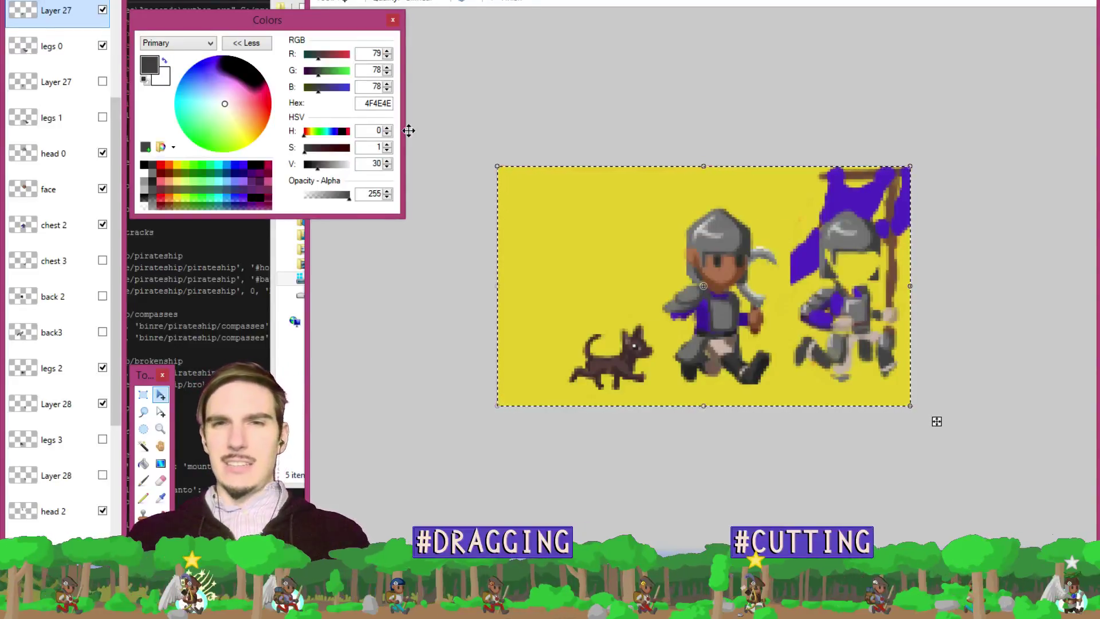
key("Right")
key("Right")
key("Right")
key("Right")
key("Right")
key("Left")
key("Left")
key("Left")
key("Left")
key("Left")
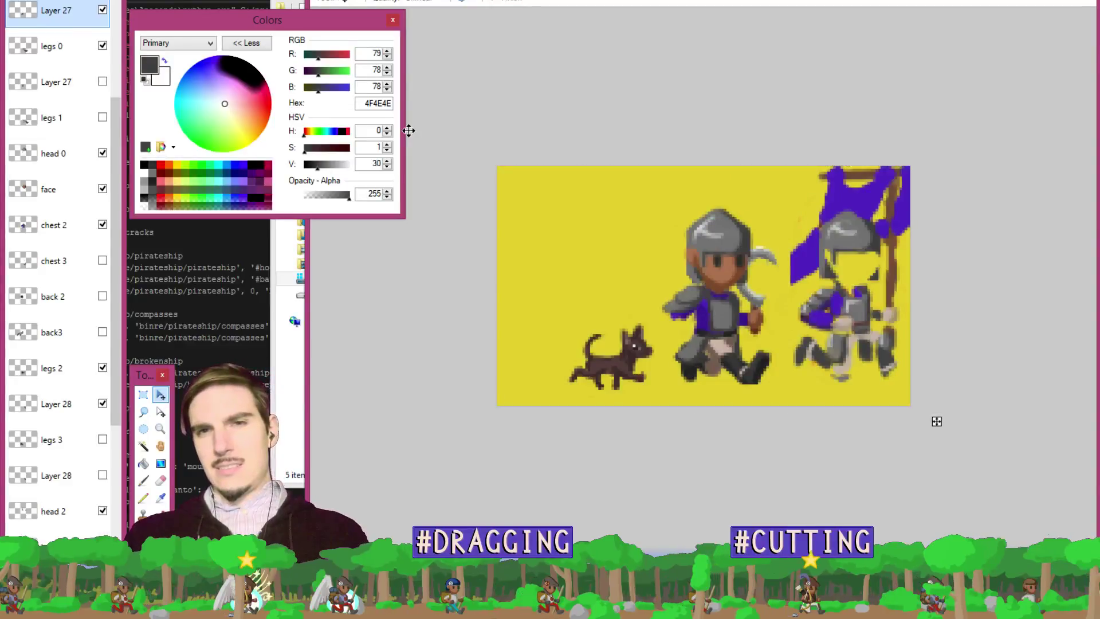
Deselect the pixels and paint a knee guard on the front knee of legs 0 in grey 7E7D7C sampled from the rear thigh flap.
key("ctrl+d")
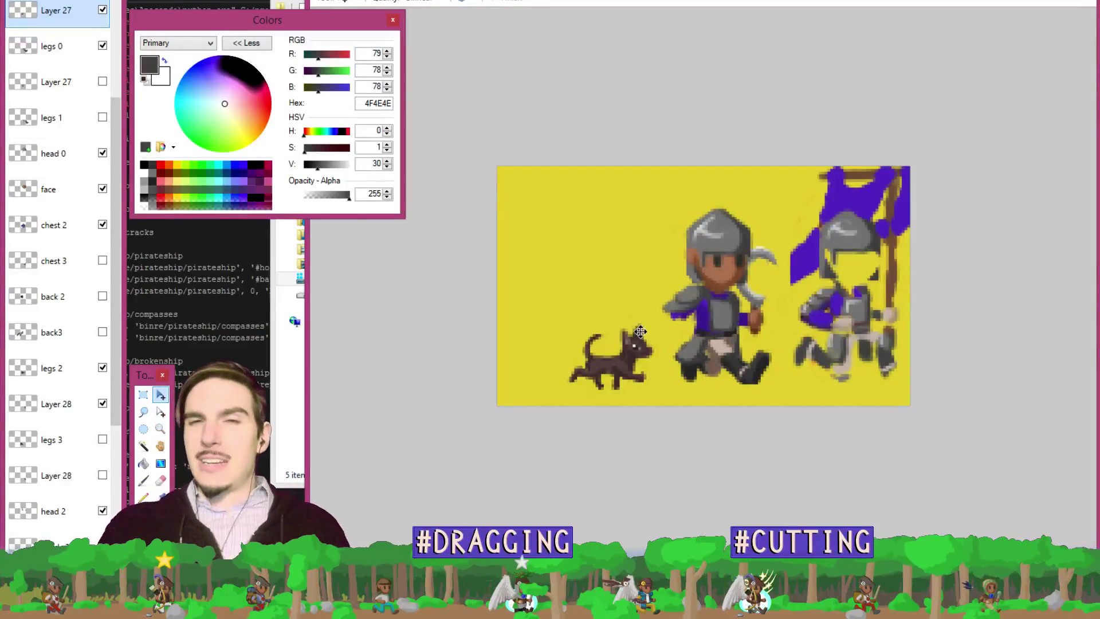
scroll(767, 349, "up", 4)
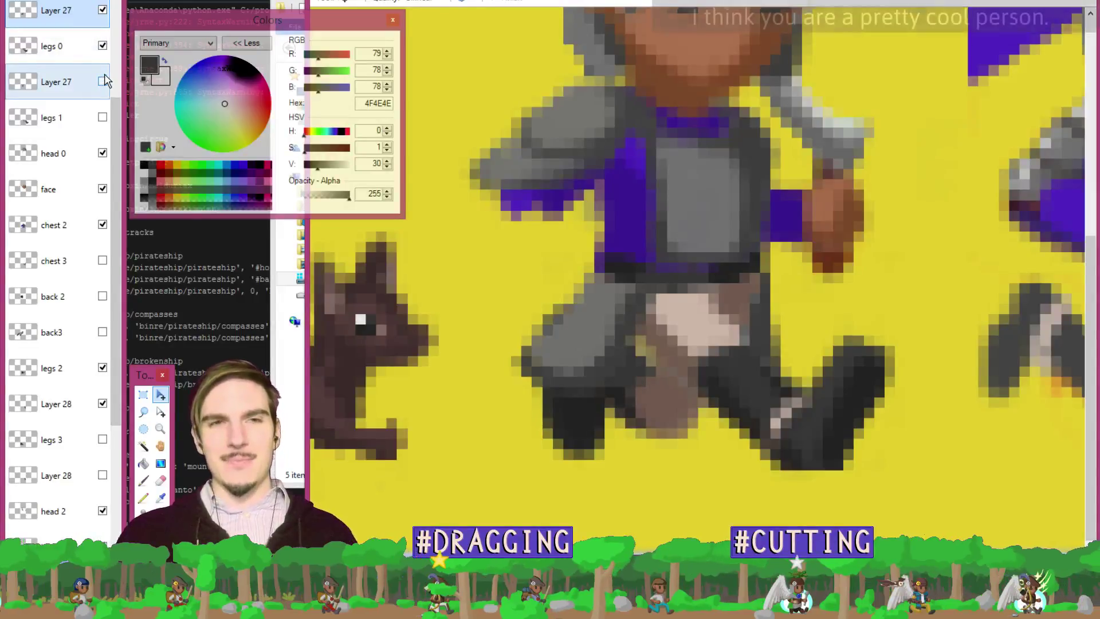
left_click(70, 47)
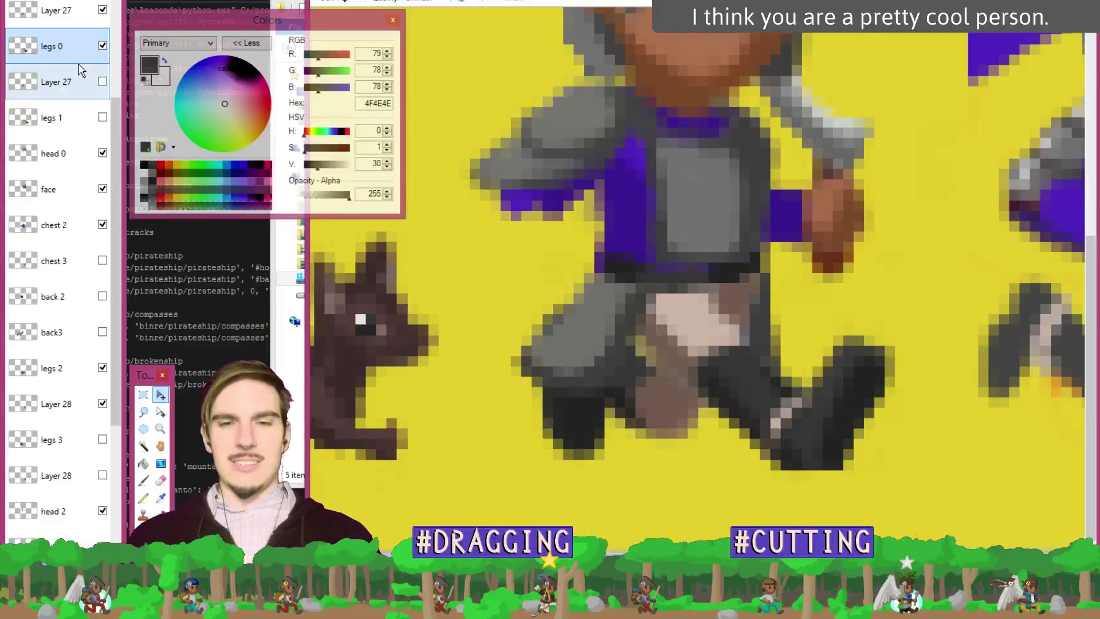
key("b")
left_click(589, 316, "ctrl")
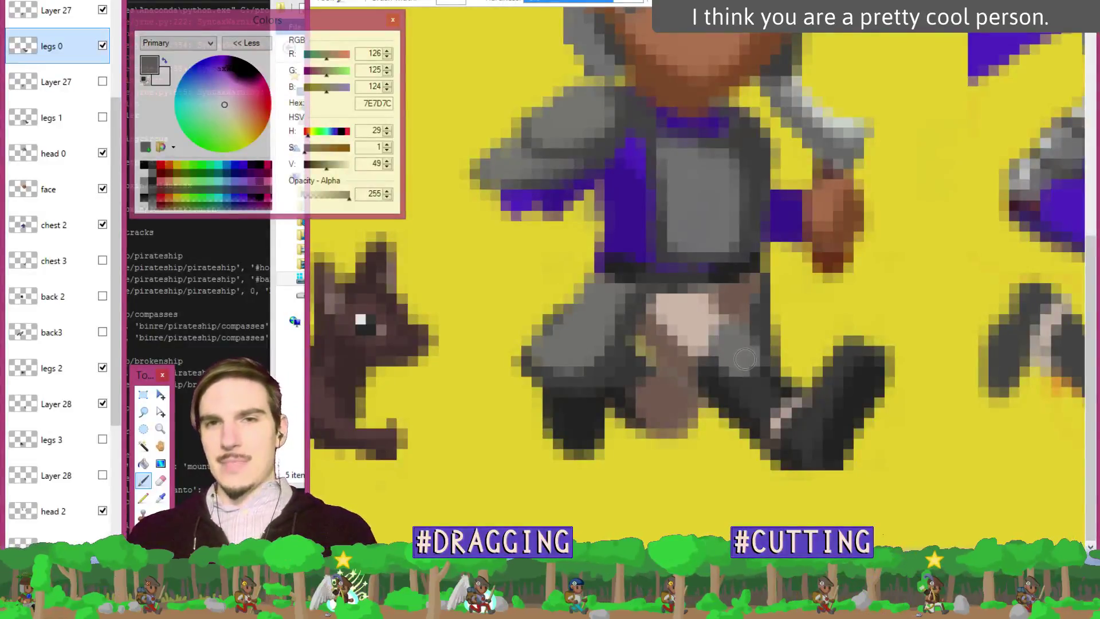
Shade the edges of the legs 0 knee guard with dark grey 4C4C4C sampled from the breastplate's edge.
key("k")
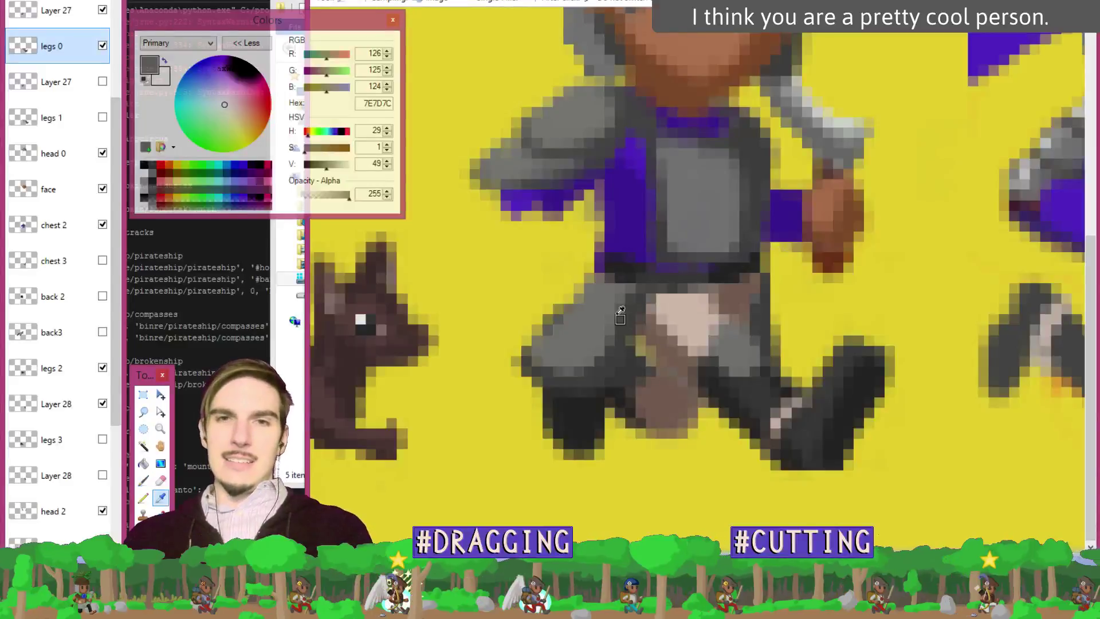
left_click(753, 141)
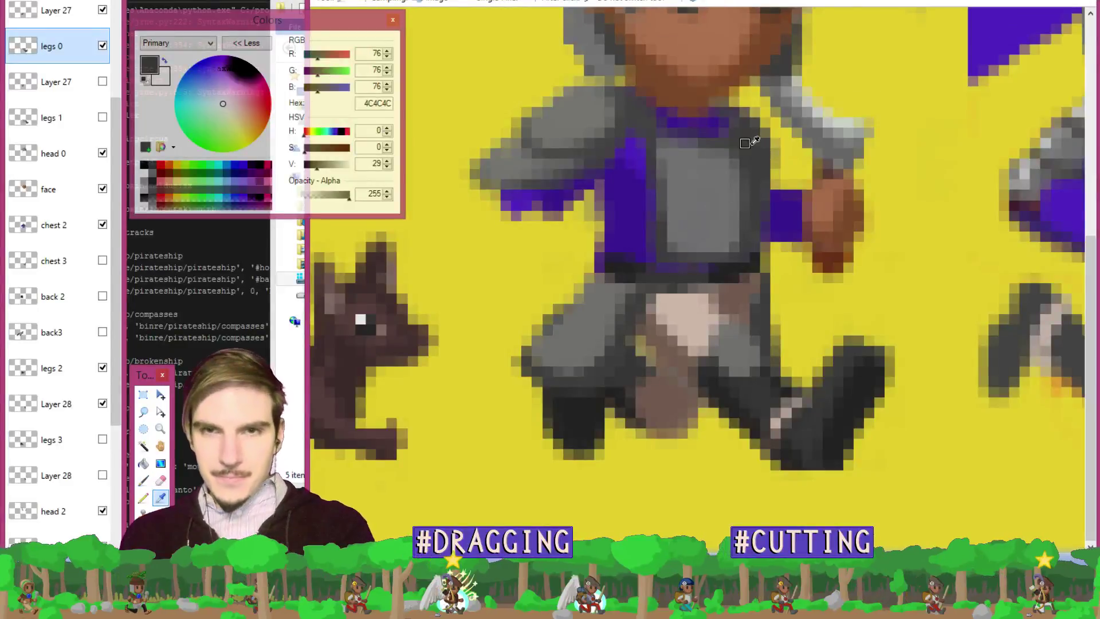
key("b")
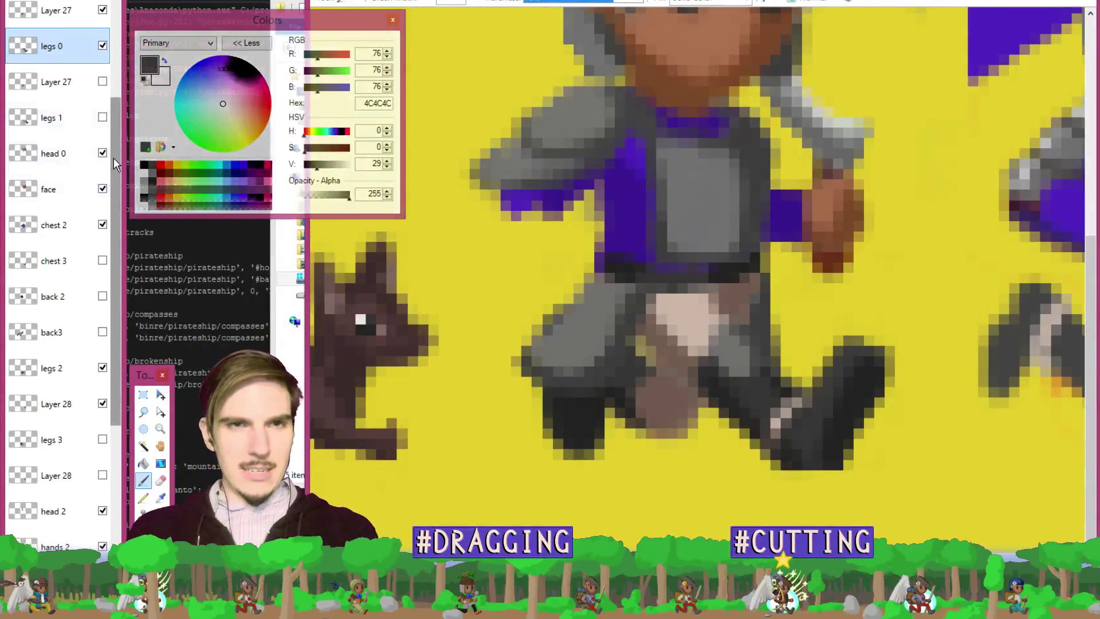
Paint a small 4C4C4C dark grey guard along the underside of the rear knee on the legs 2 layer.
scroll(114, 164, "down", 3)
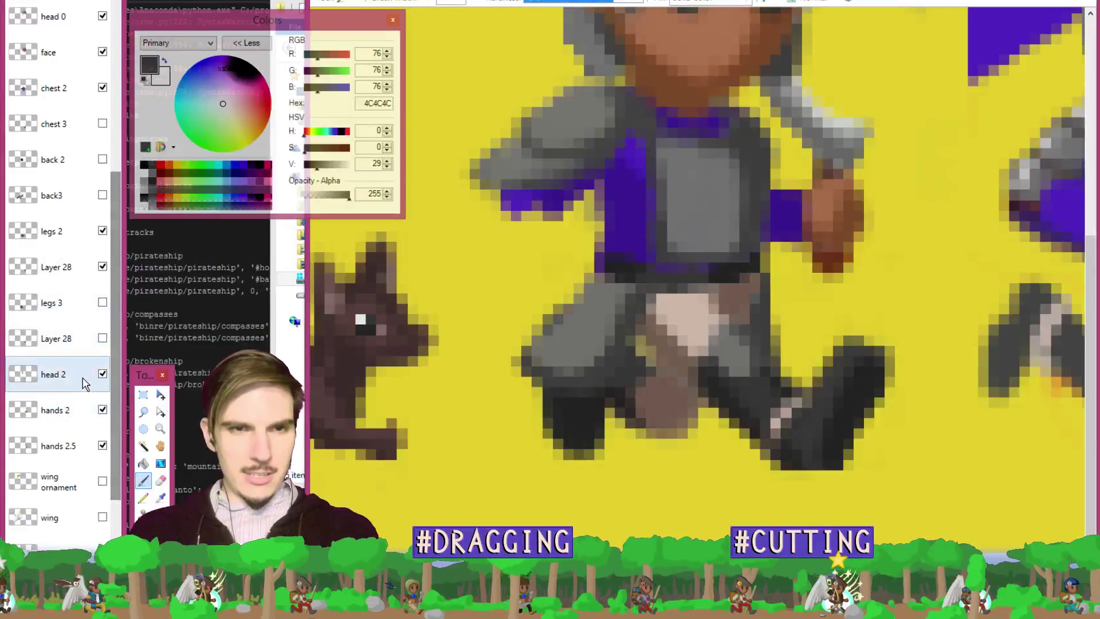
left_click(87, 229)
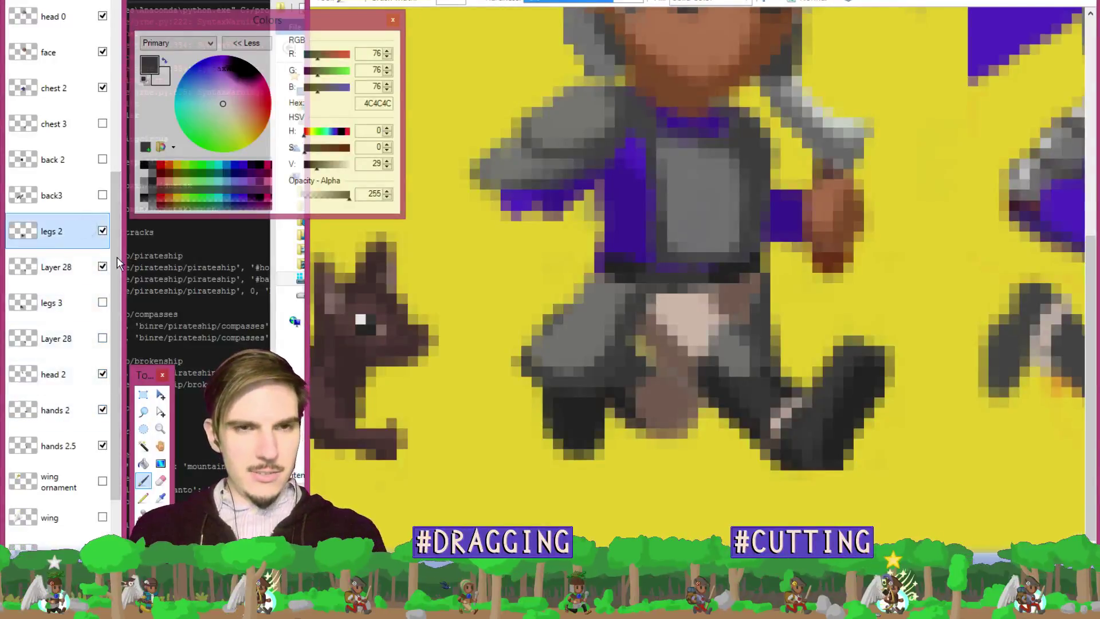
scroll(117, 262, "up", 3)
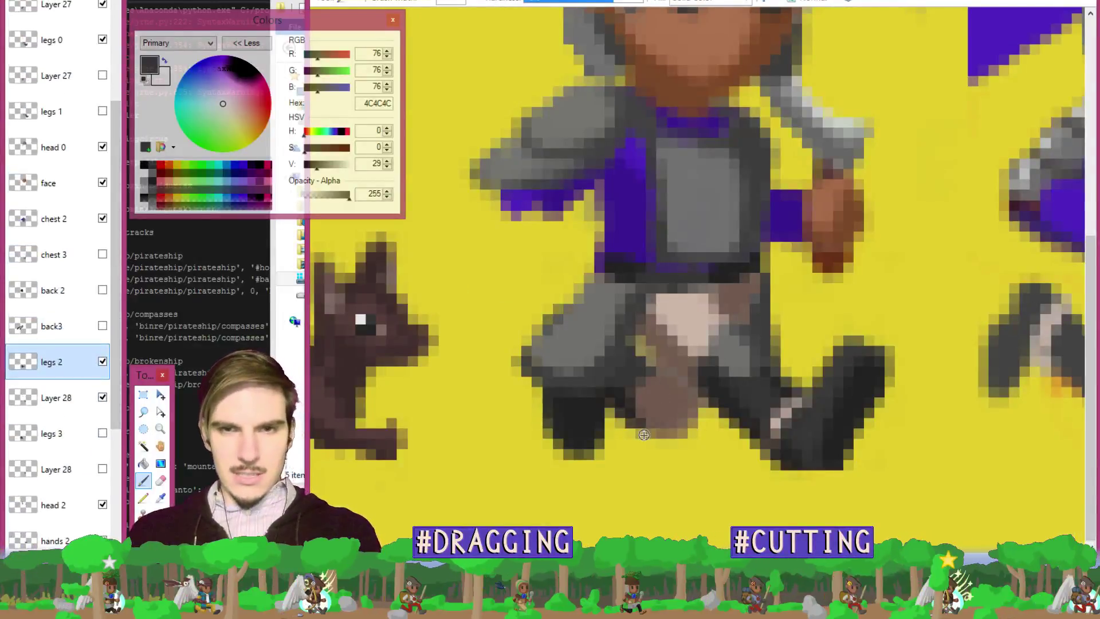
mouse_move(644, 435)
left_mouse_down()
mouse_move(687, 439)
mouse_move(656, 443)
mouse_move(665, 450)
left_mouse_up()
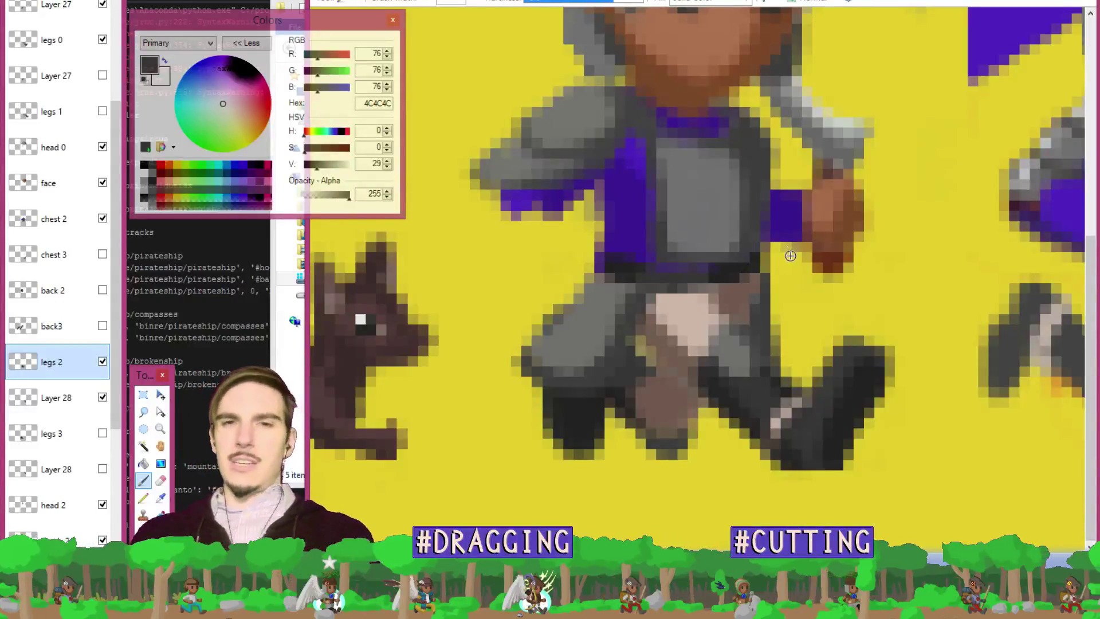
key("e")
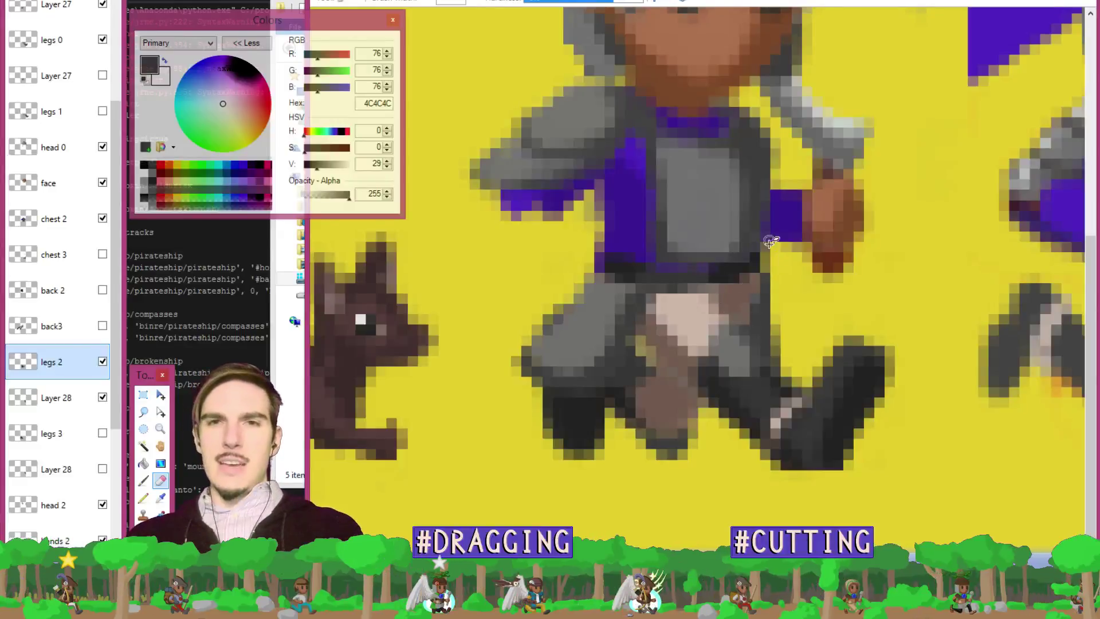
key("k")
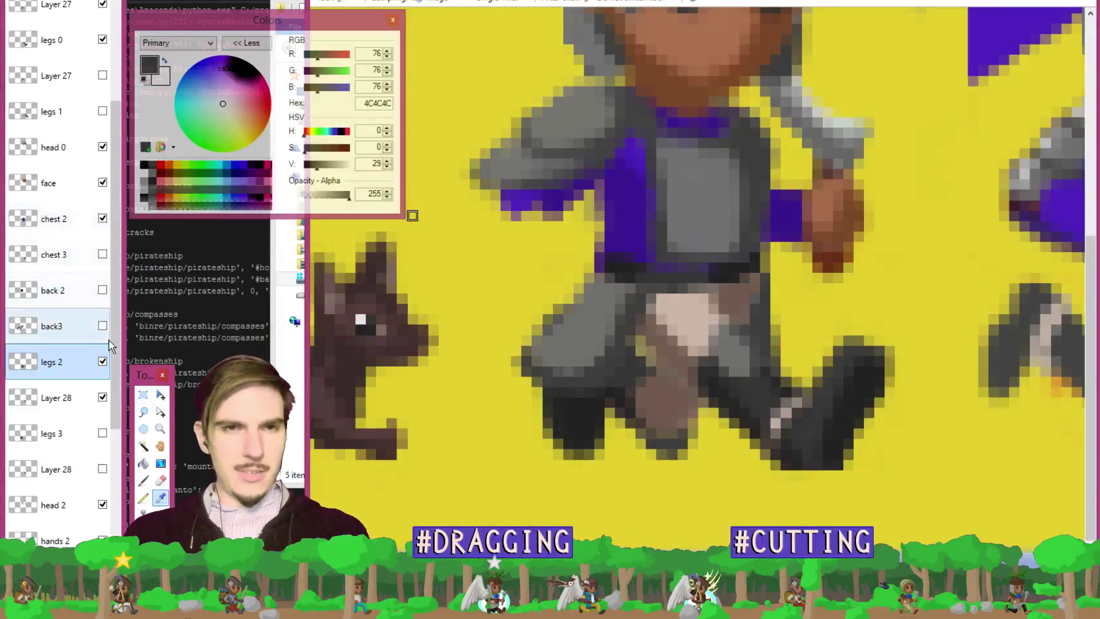
Hide legs 2 with its Layer 28 and legs 0 with its Layer 27, and show legs 3 with the Layer 28 below it.
left_click(102, 397)
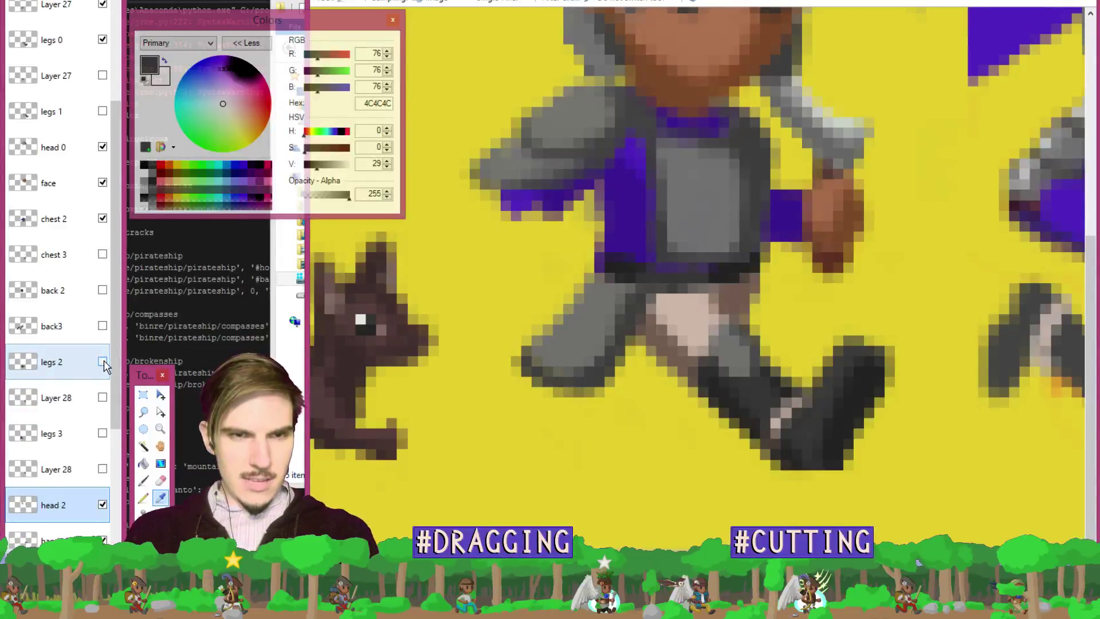
left_click(102, 433)
left_click(103, 468)
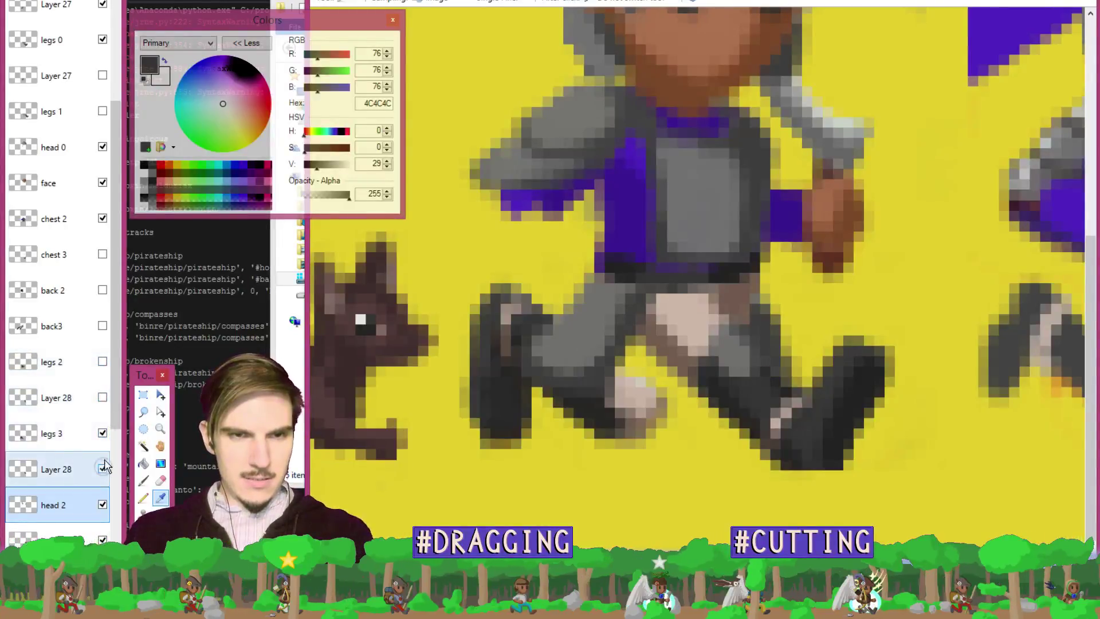
left_click_drag(119, 413, 118, 290)
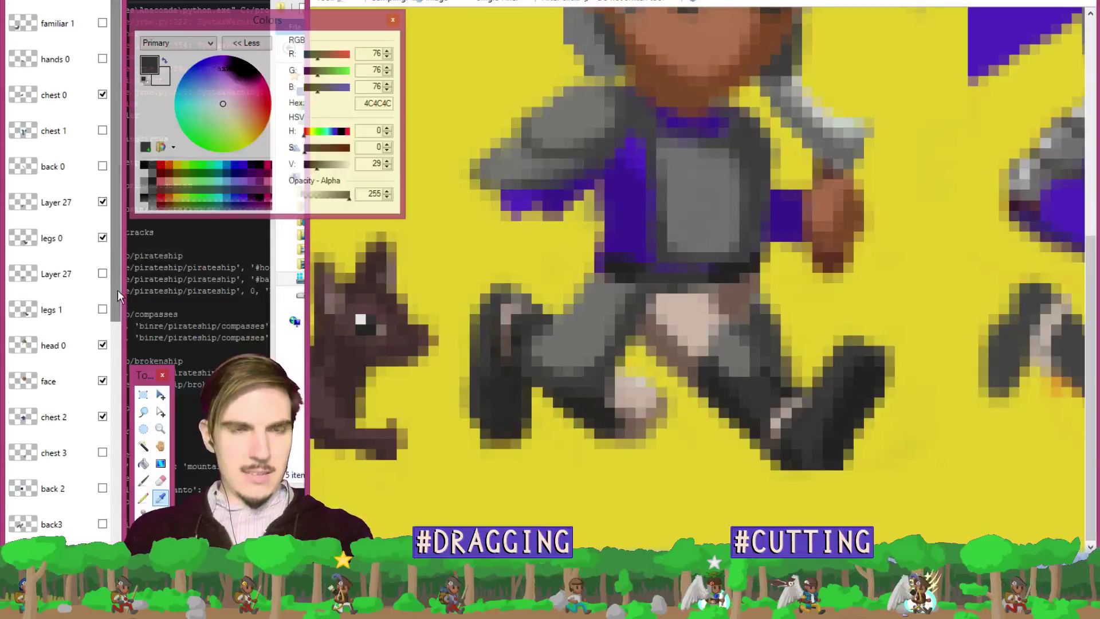
left_click(102, 202)
left_click(102, 237)
left_click(102, 166)
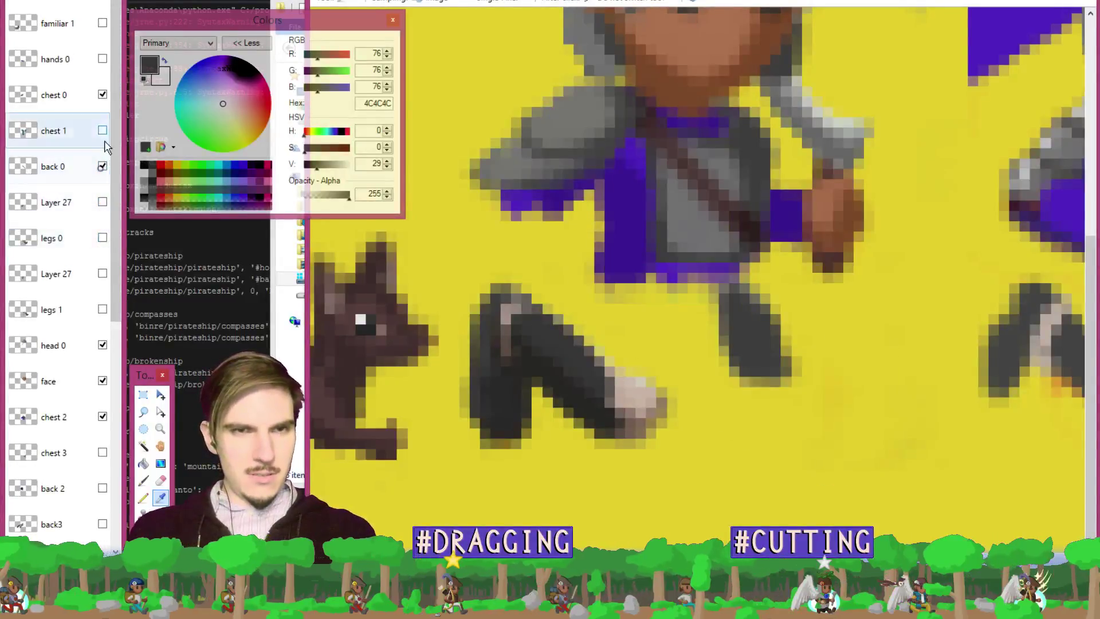
left_click(102, 130)
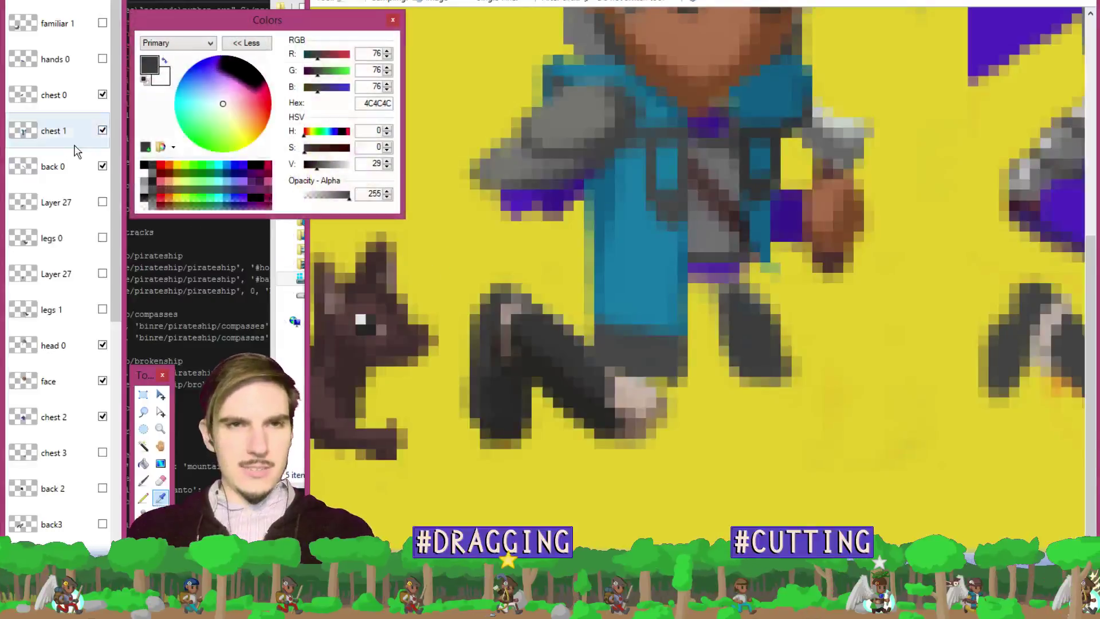
left_click(103, 167)
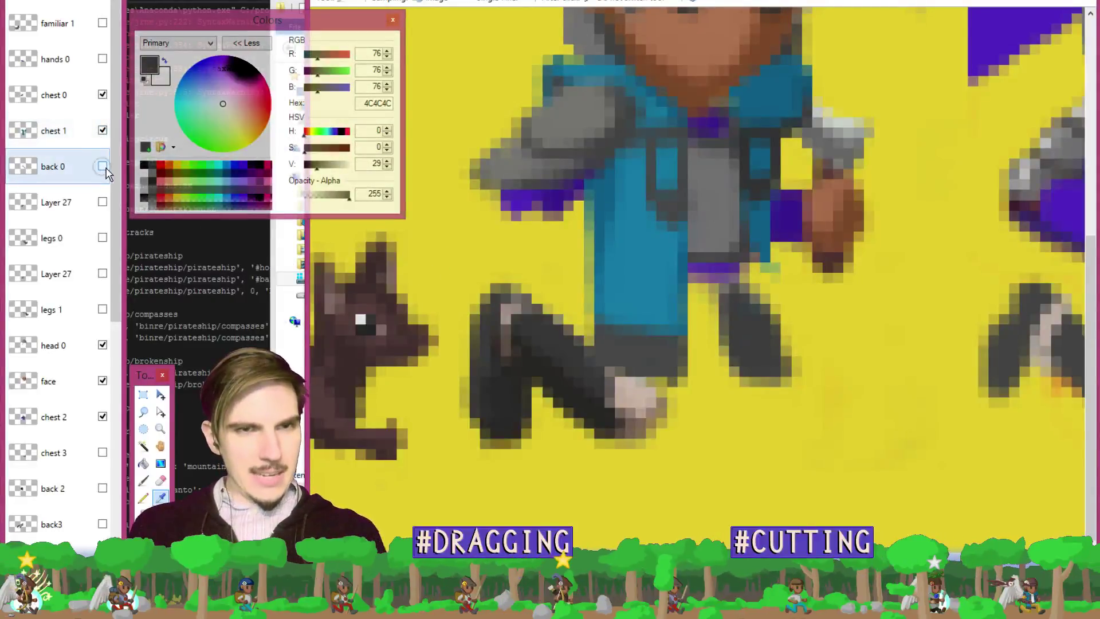
left_click(102, 130)
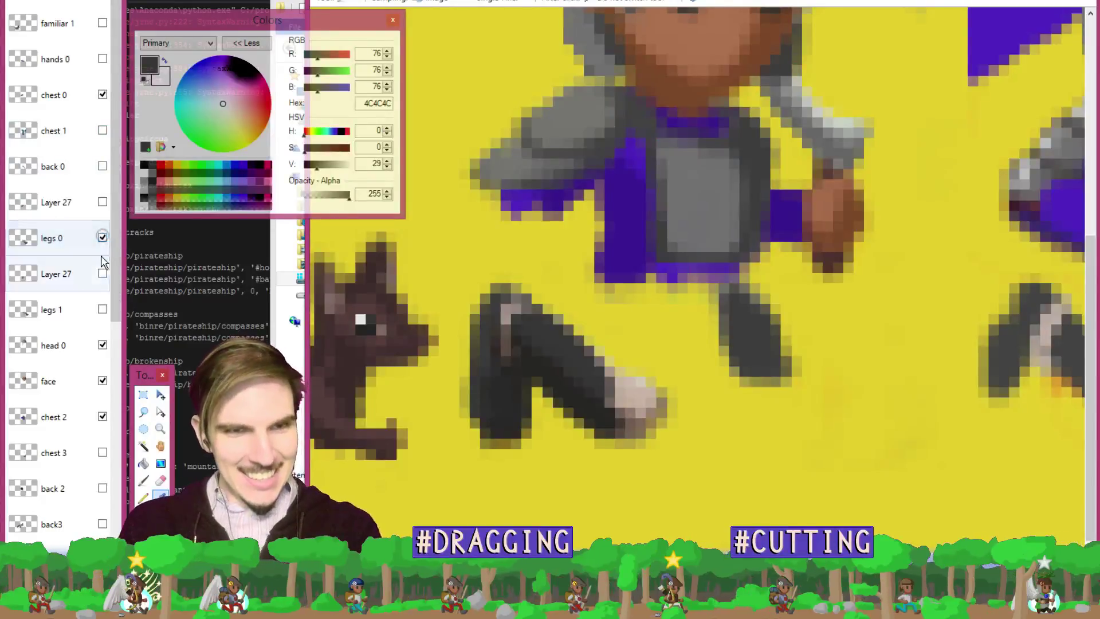
Show legs 1 together with the Layer 27 armour directly above it, keeping legs 0 hidden.
left_click(102, 273)
left_click(102, 274)
left_click(102, 309)
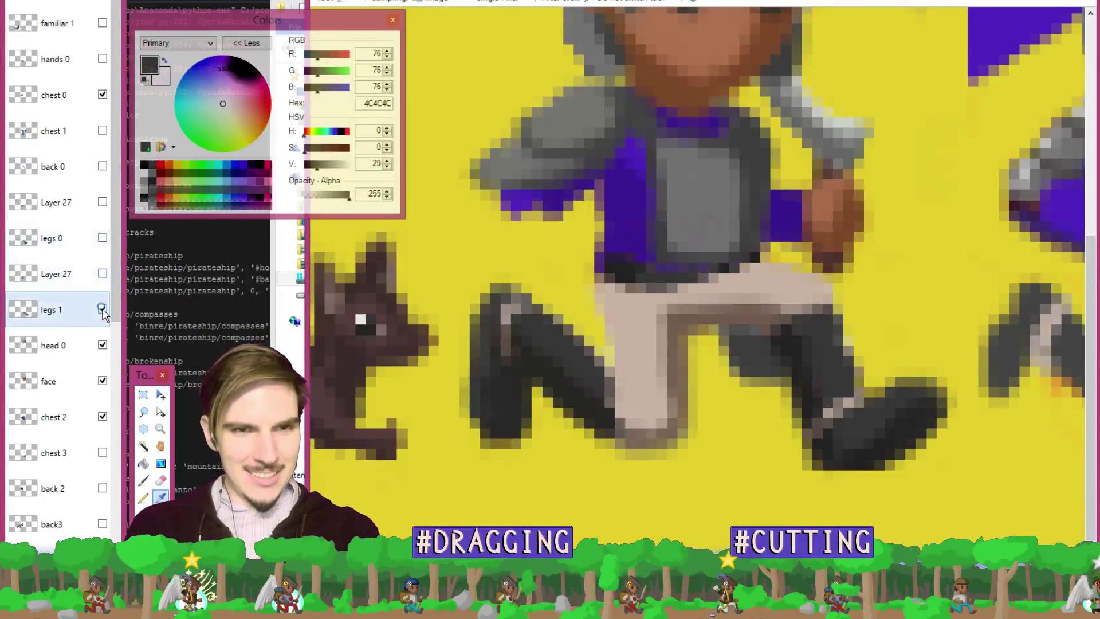
left_click(104, 275)
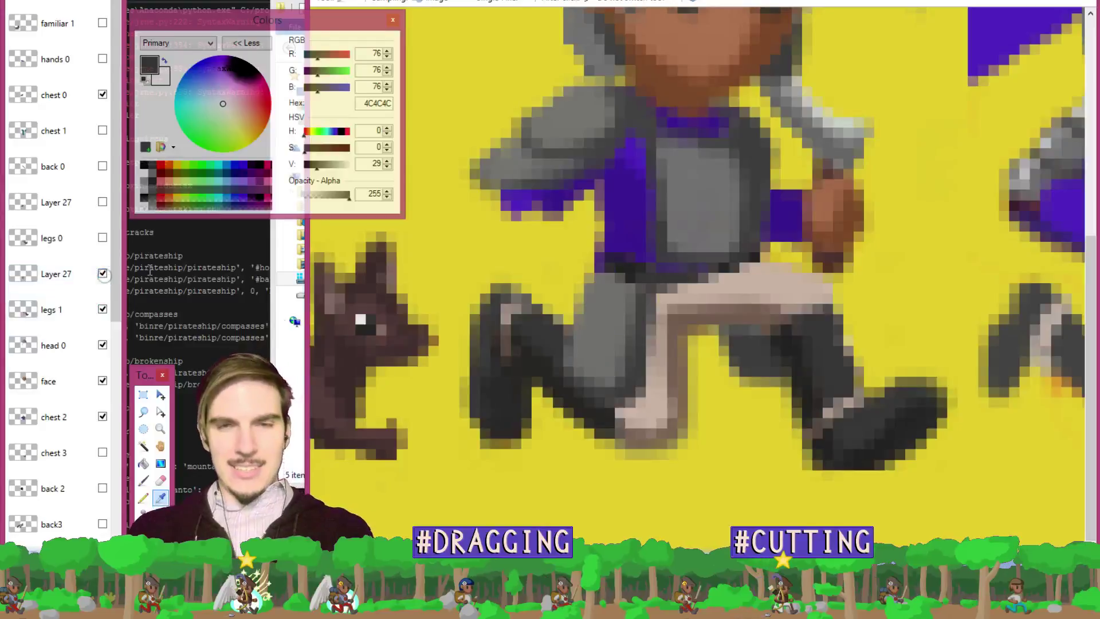
Adjust the brush width and paint a knee guard on the front knee of legs 1 in grey 7E7D7C sampled from the rear thigh flap.
left_click(640, 308)
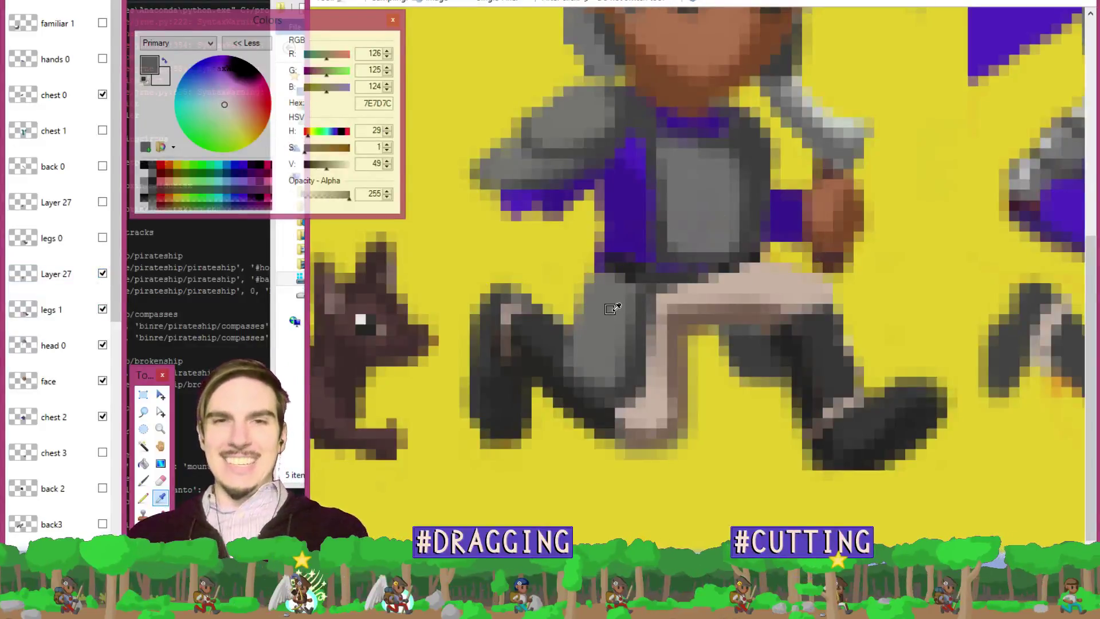
key("b")
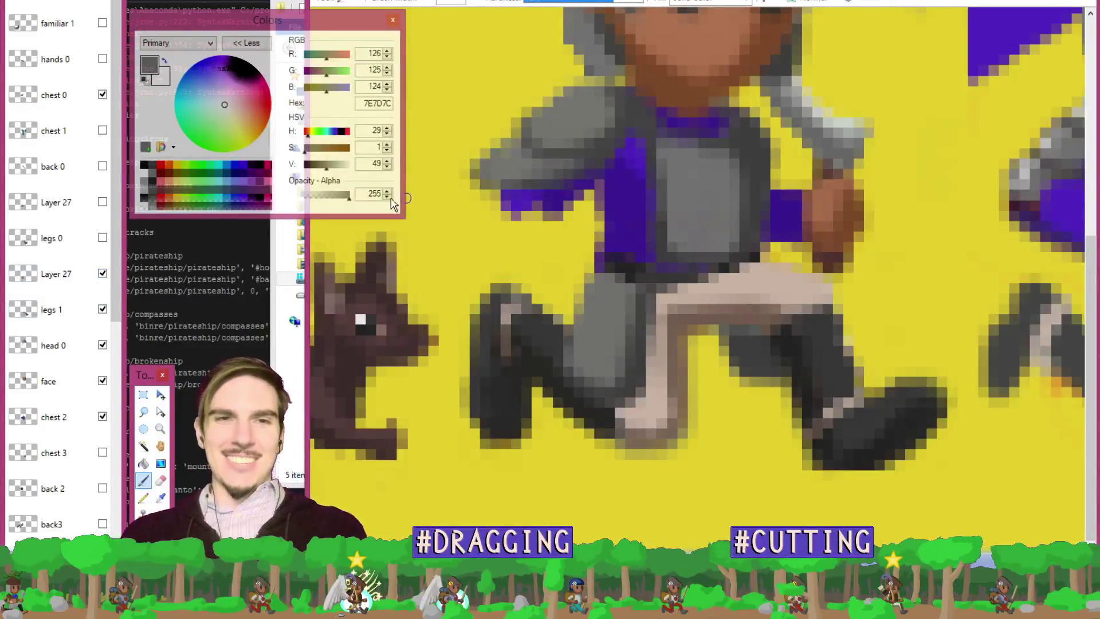
left_click(464, 4)
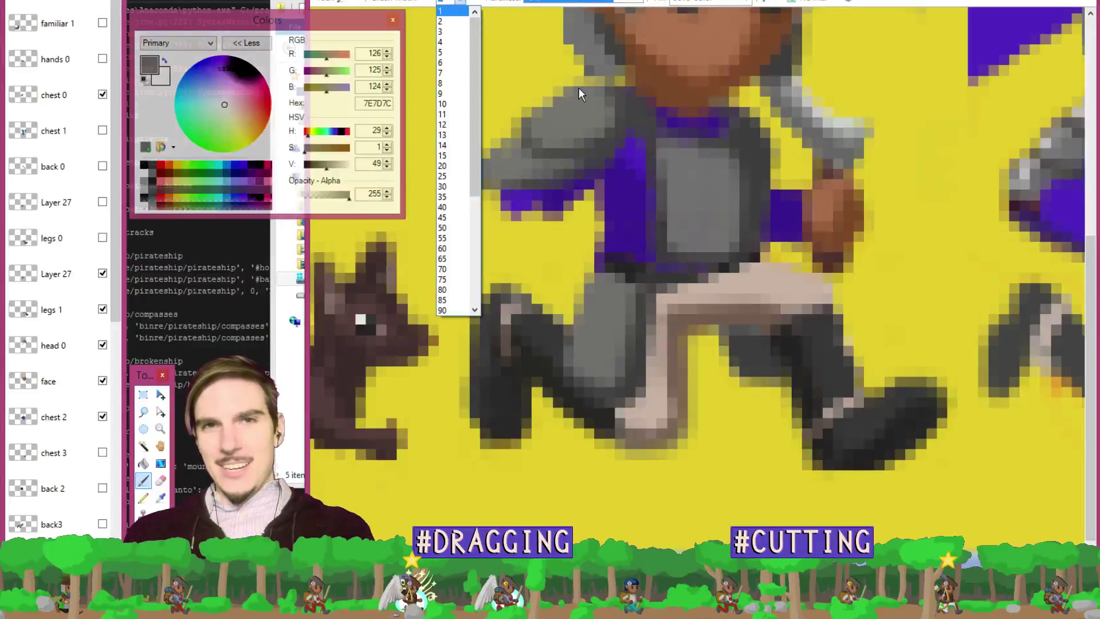
left_click(462, 3)
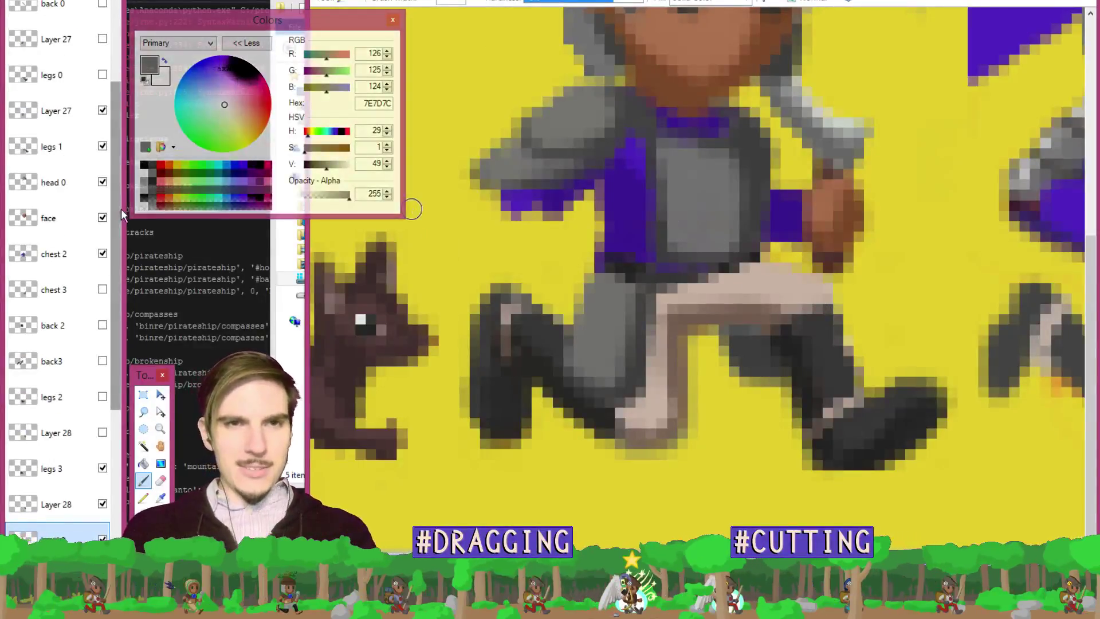
scroll(122, 185, "up", 2)
left_click(79, 217)
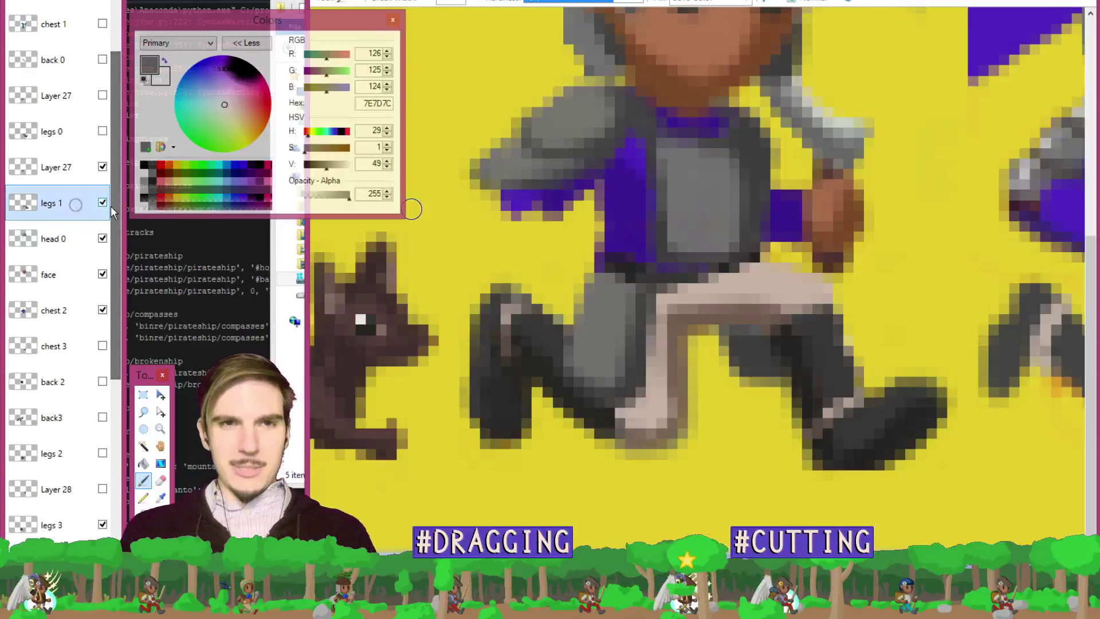
mouse_move(808, 298)
left_mouse_down()
mouse_move(808, 281)
mouse_move(814, 298)
mouse_move(825, 286)
mouse_move(814, 295)
left_mouse_up()
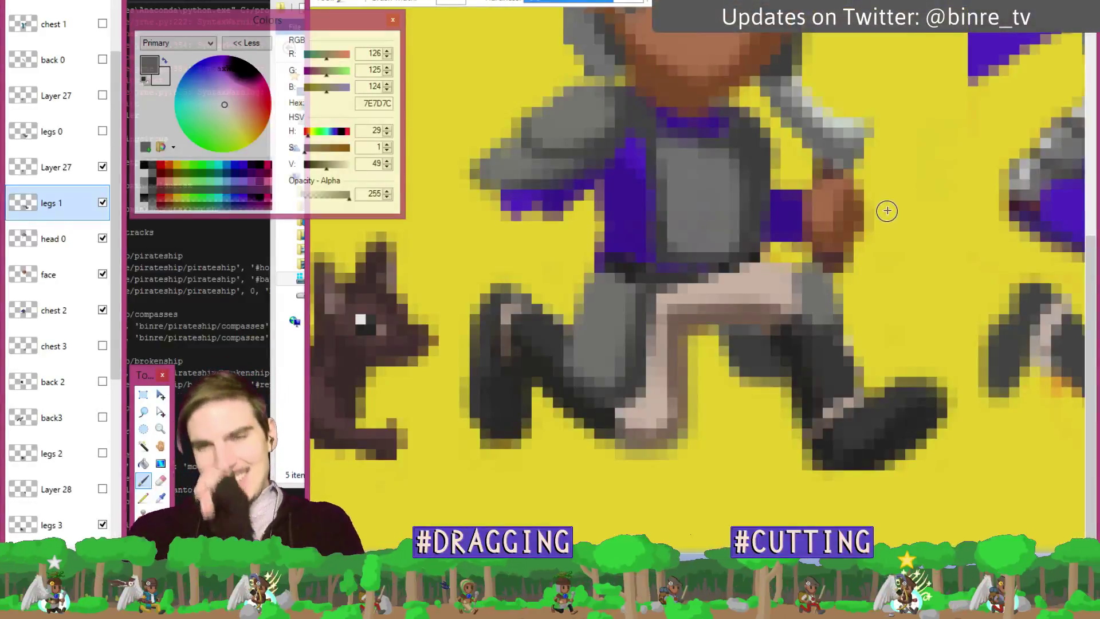
scroll(842, 263, "down", 1)
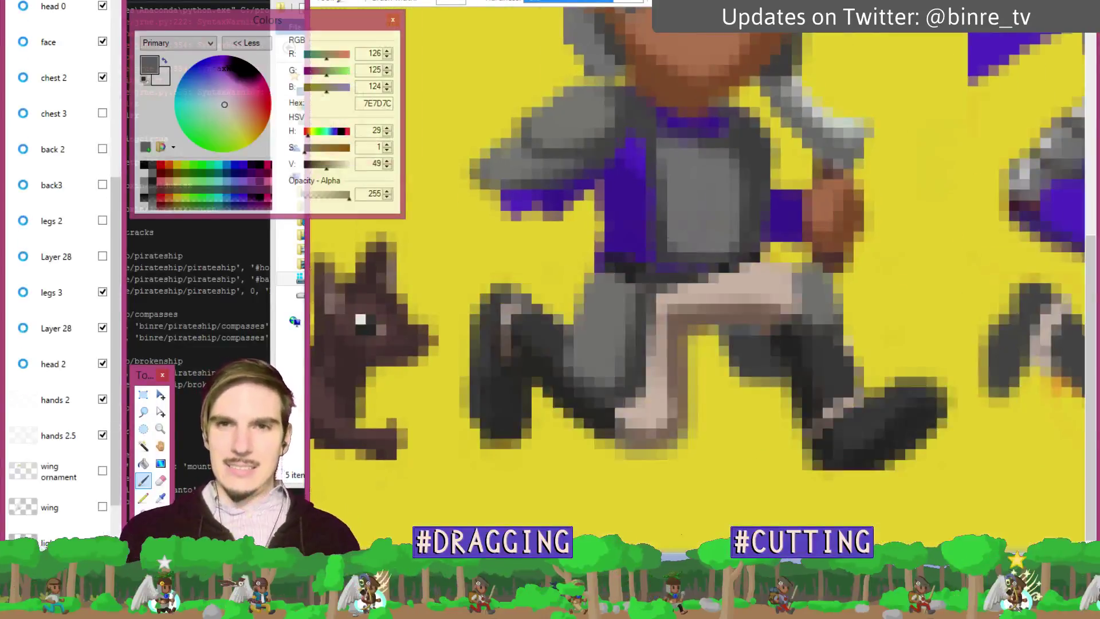
scroll(845, 263, "down", 1)
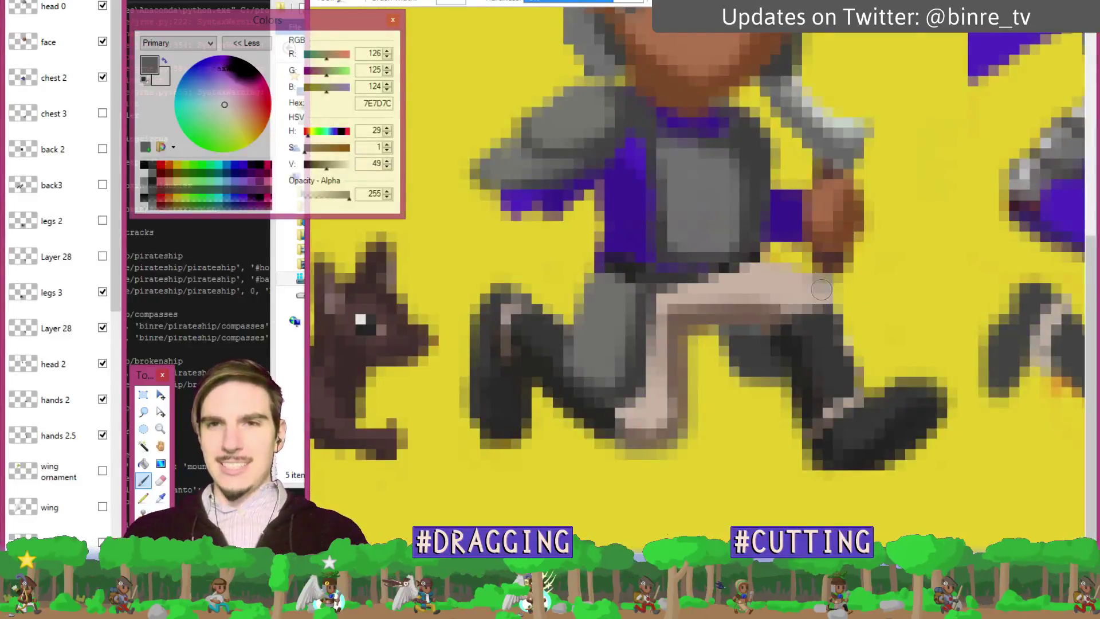
mouse_move(831, 312)
left_mouse_down()
mouse_move(819, 286)
mouse_move(827, 309)
left_mouse_up()
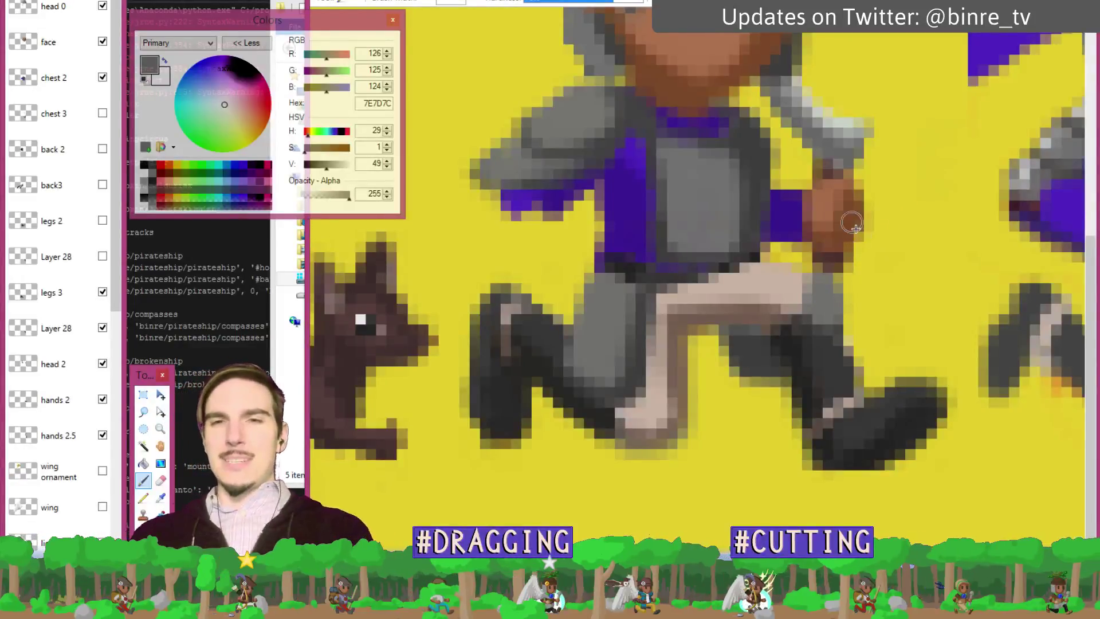
Shade the edge of the legs 1 knee guard with 4C4C4C from the breastplate and sample the guard's lighter grey 7D7C7B for painting.
key("k")
left_click(755, 143)
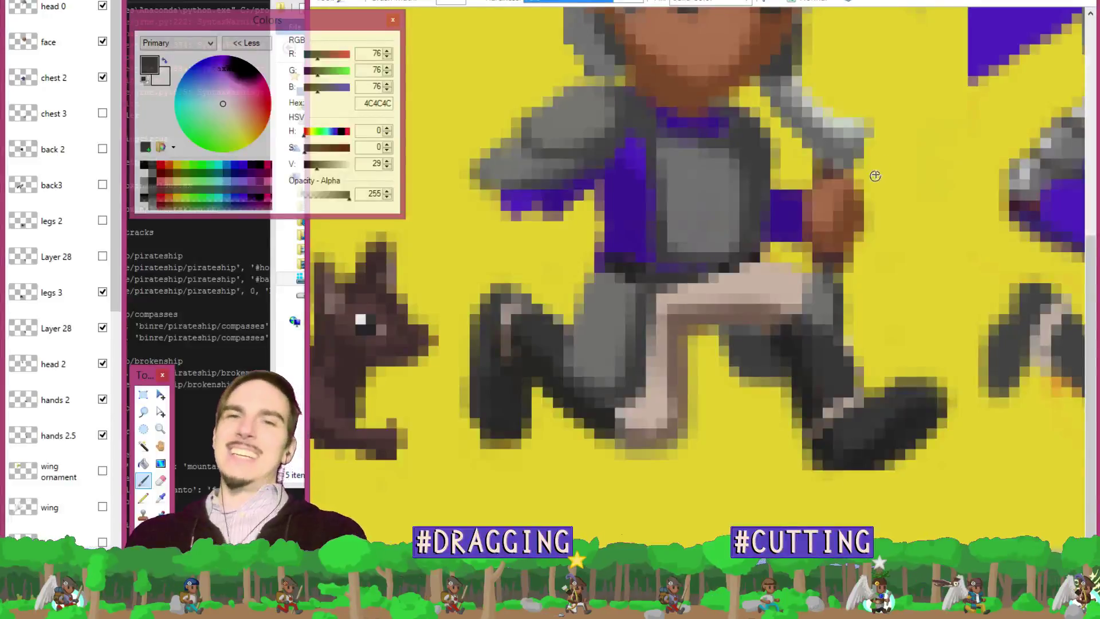
key("k")
left_click(827, 298)
key("b")
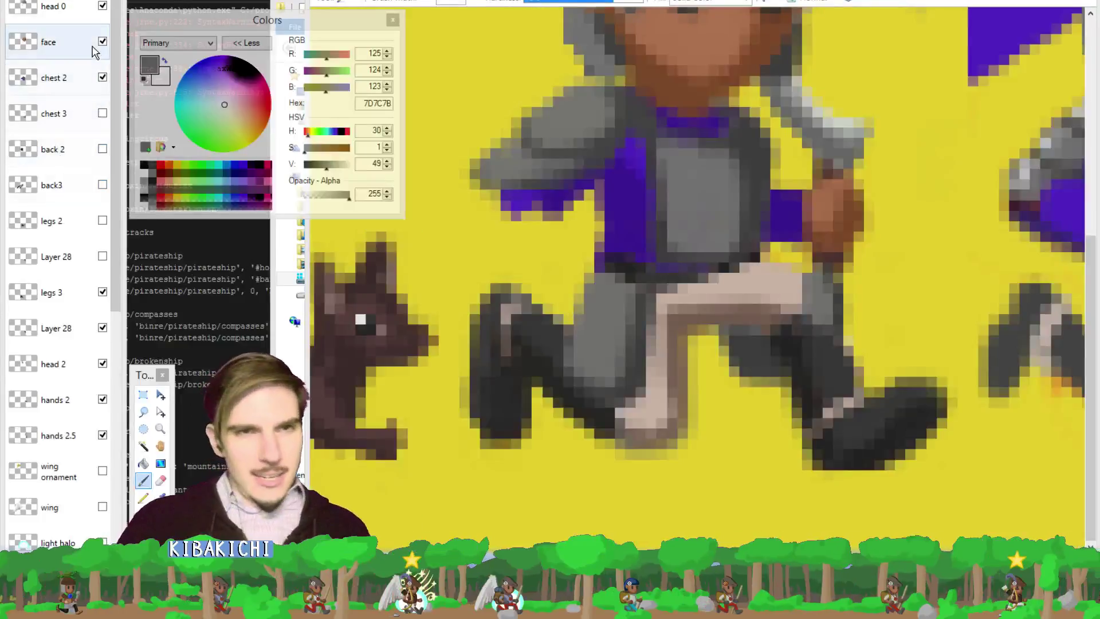
Select the legs 1 layer and preview the running pose with hands 0 shown, leaving hands 0 hidden.
scroll(95, 57, "up", 5)
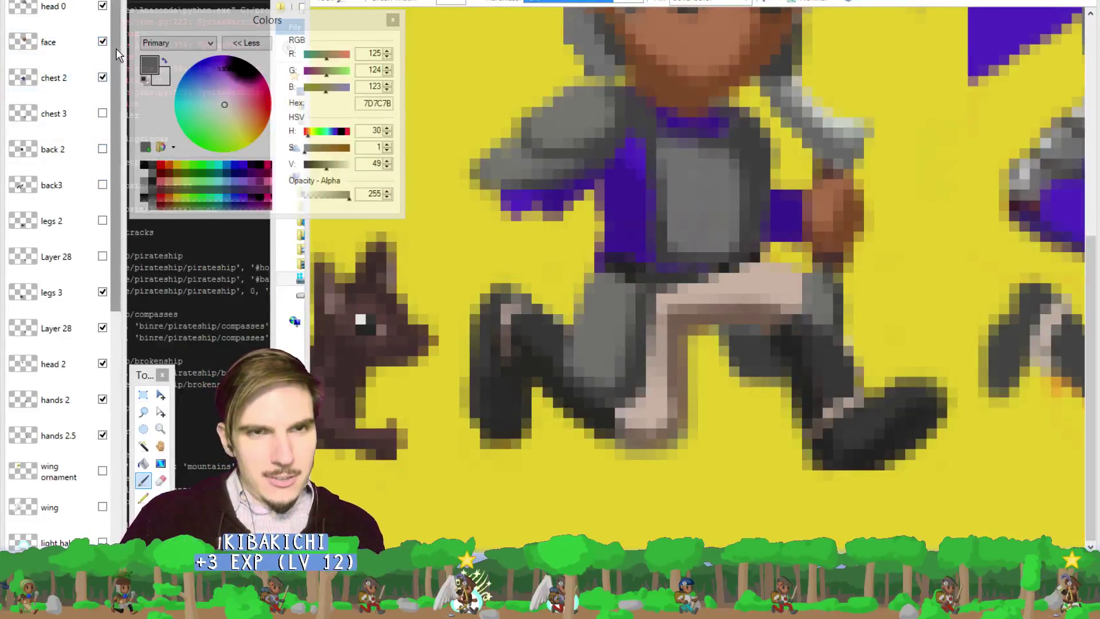
left_click(69, 363)
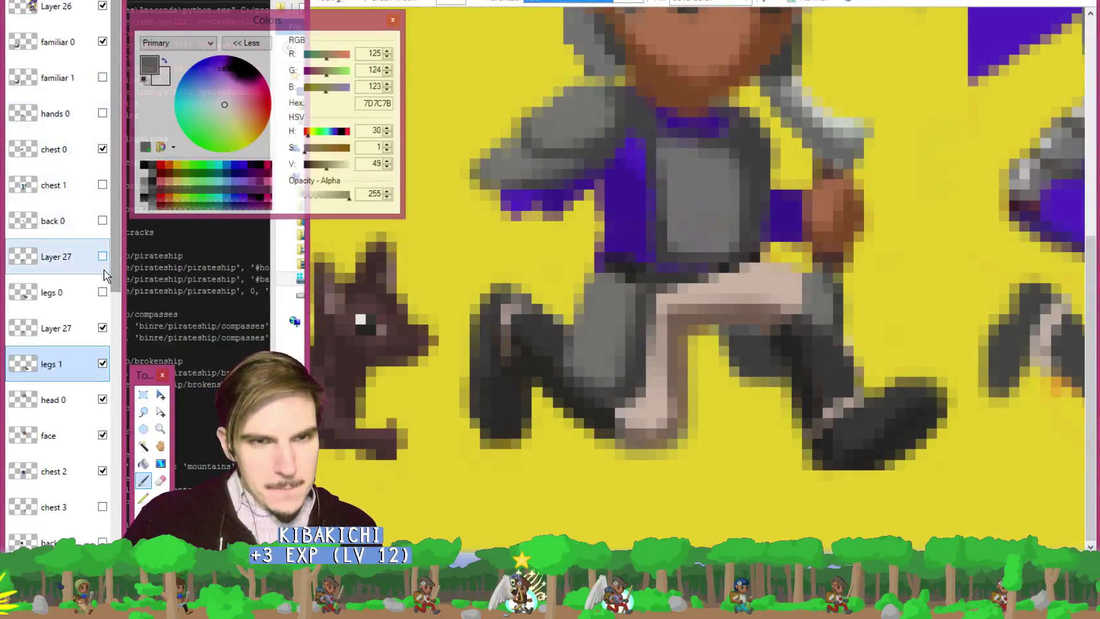
left_click(102, 113)
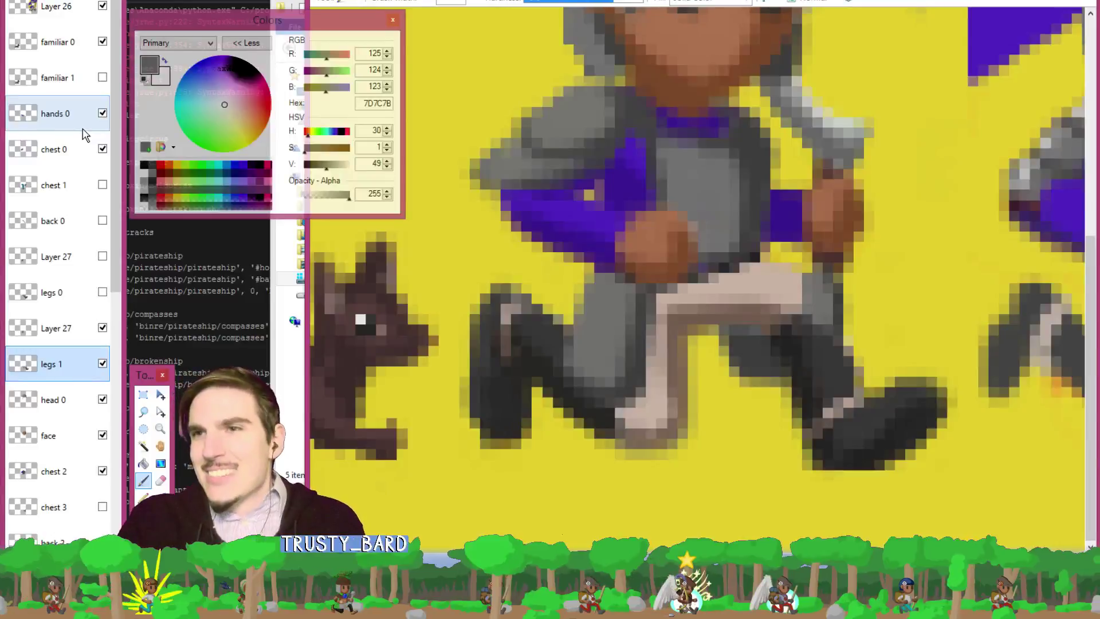
left_click(102, 113)
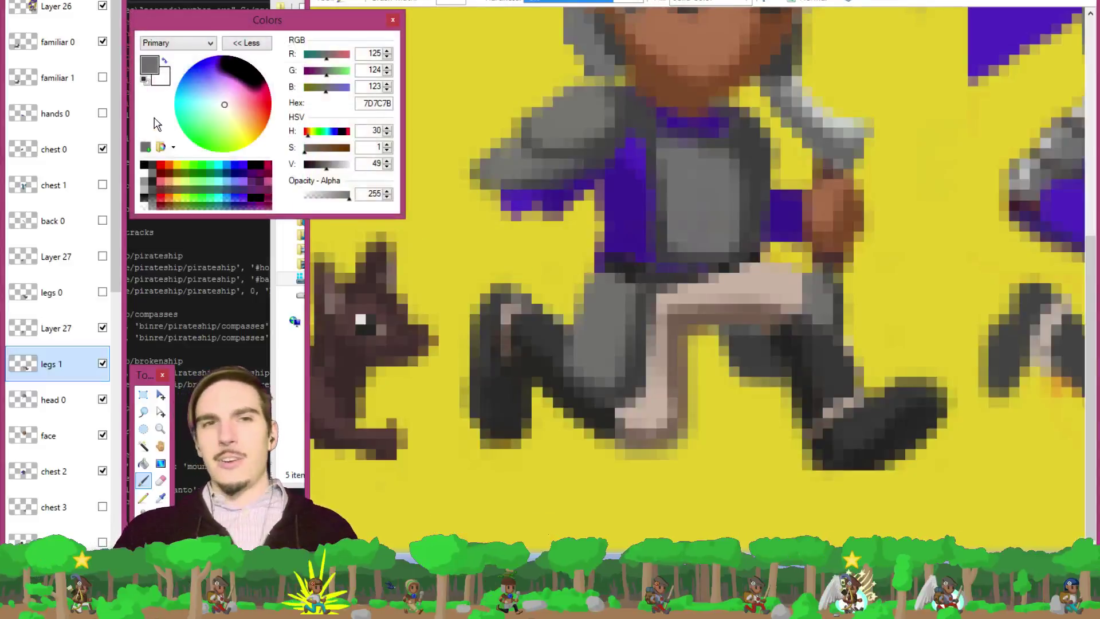
left_click(103, 114)
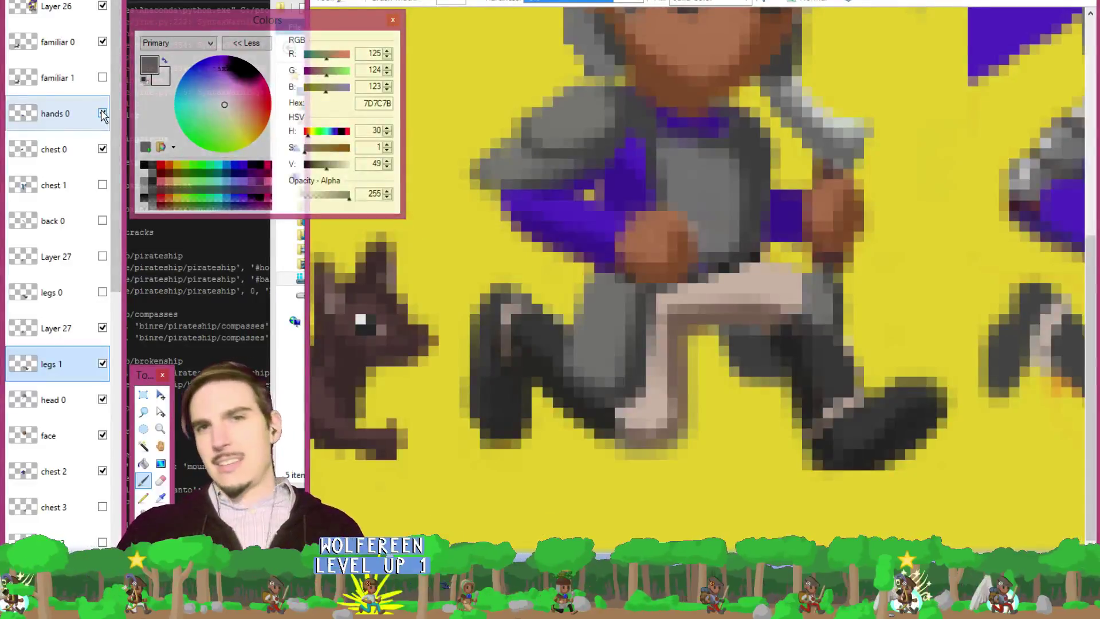
left_click(102, 114)
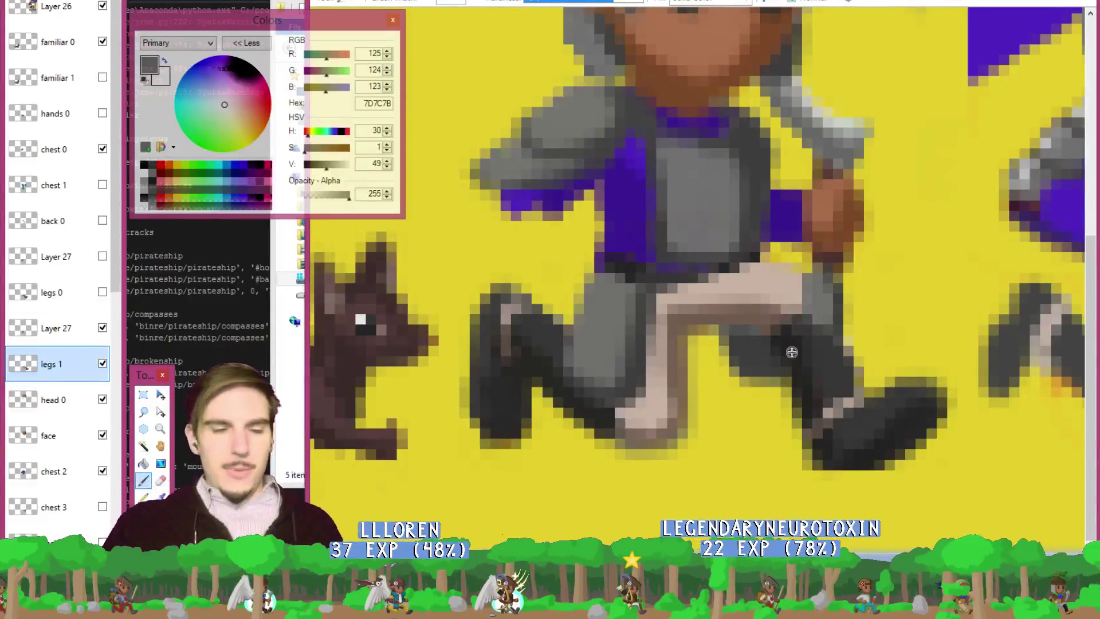
On legs 3, shade the lower edge of the bent knee with 4C4C4C sampled from below the breastplate, and save the image.
key("k")
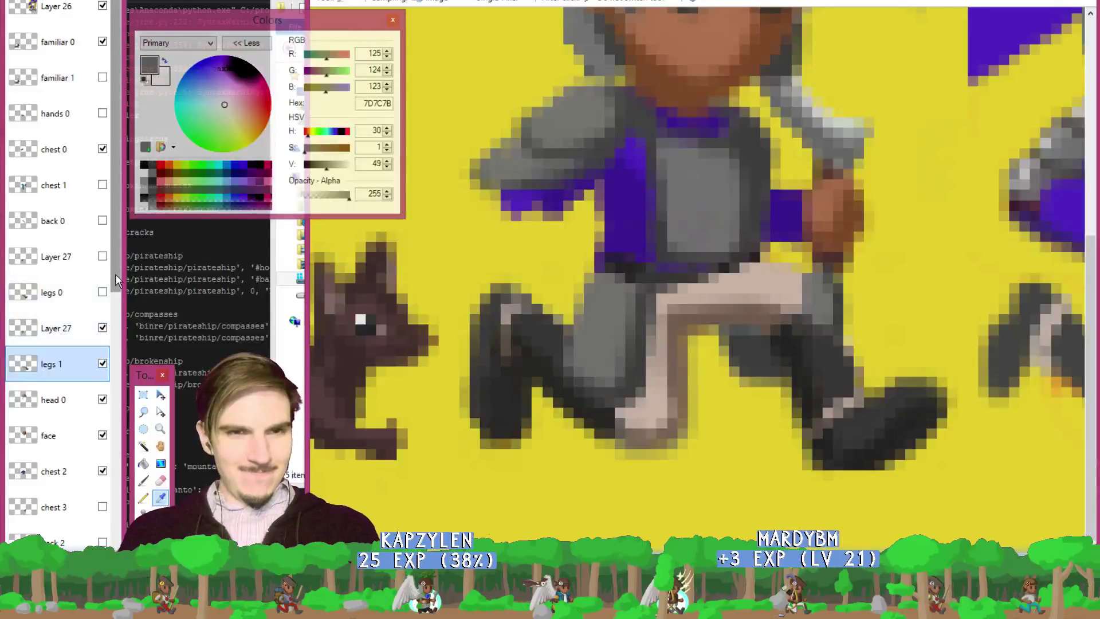
scroll(118, 361, "down", 3)
scroll(119, 361, "down", 2)
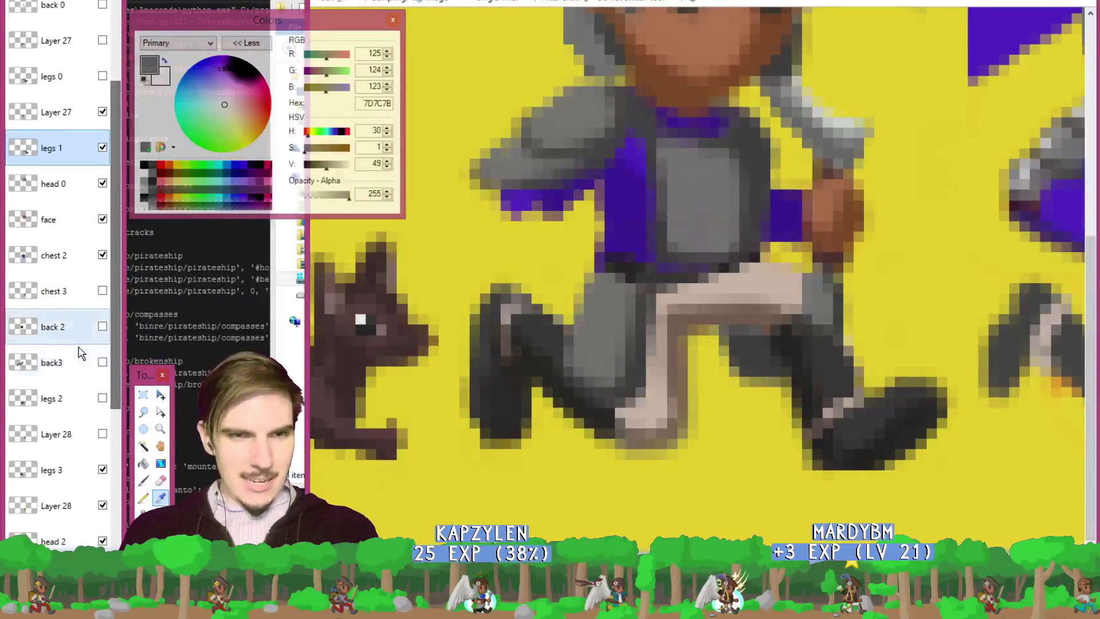
left_click(74, 469)
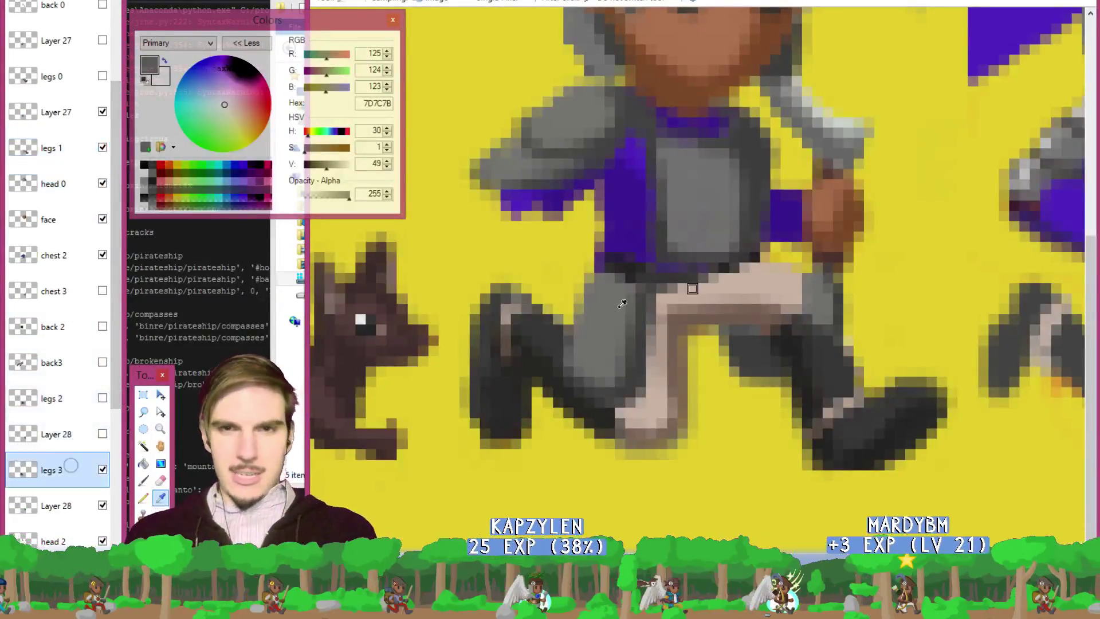
left_click(722, 261)
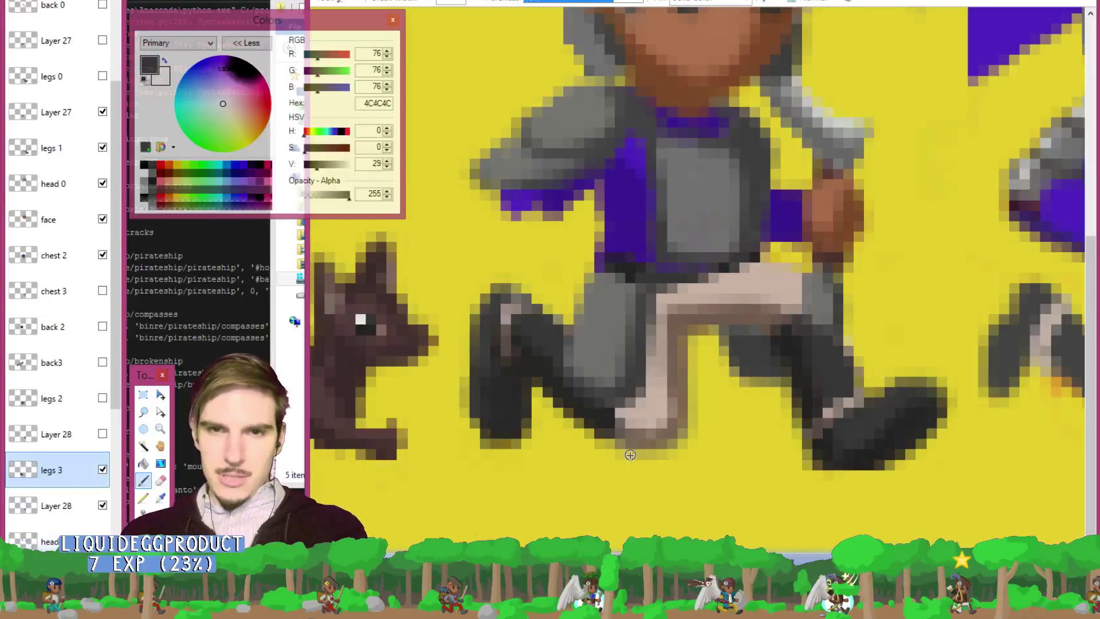
mouse_move(624, 455)
left_mouse_down()
mouse_move(664, 459)
mouse_move(637, 457)
mouse_move(650, 458)
left_mouse_up()
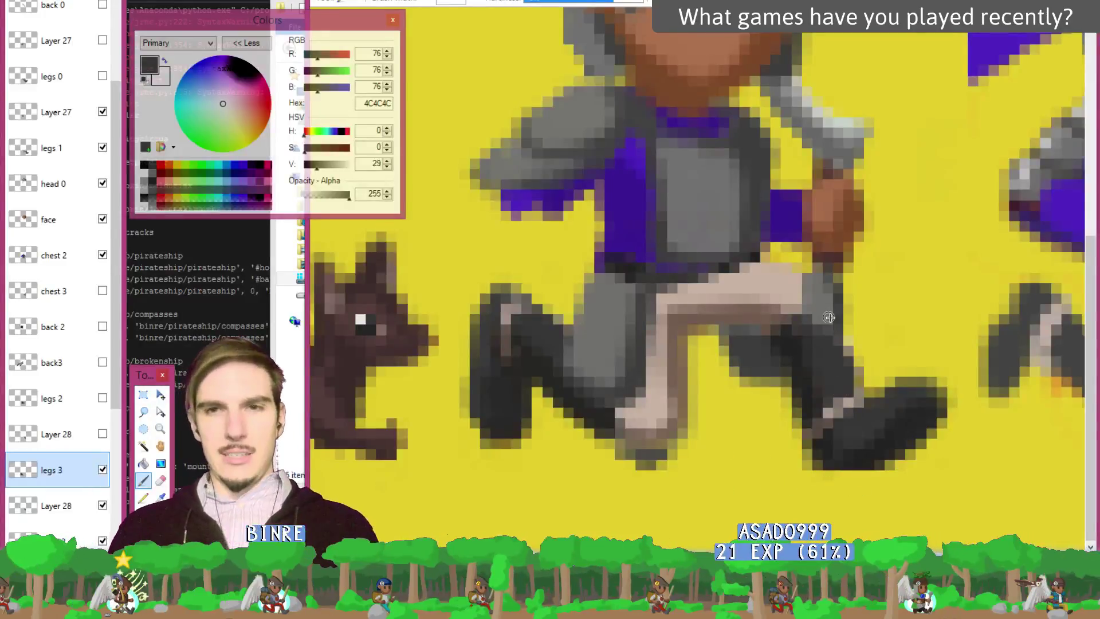
key("ctrl+s")
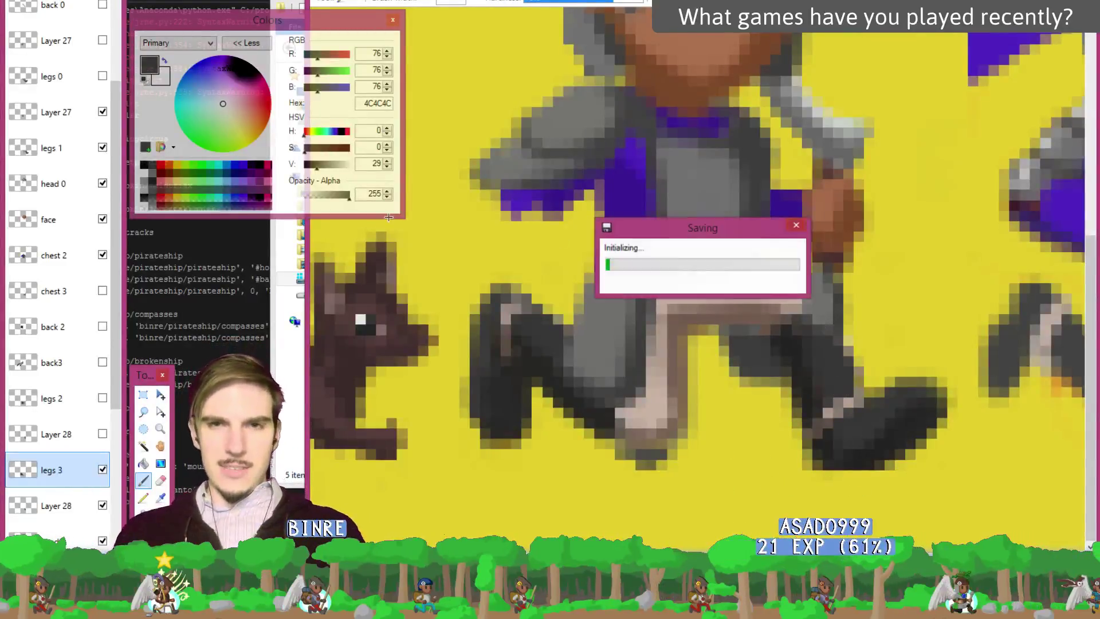
key("alt+Tab")
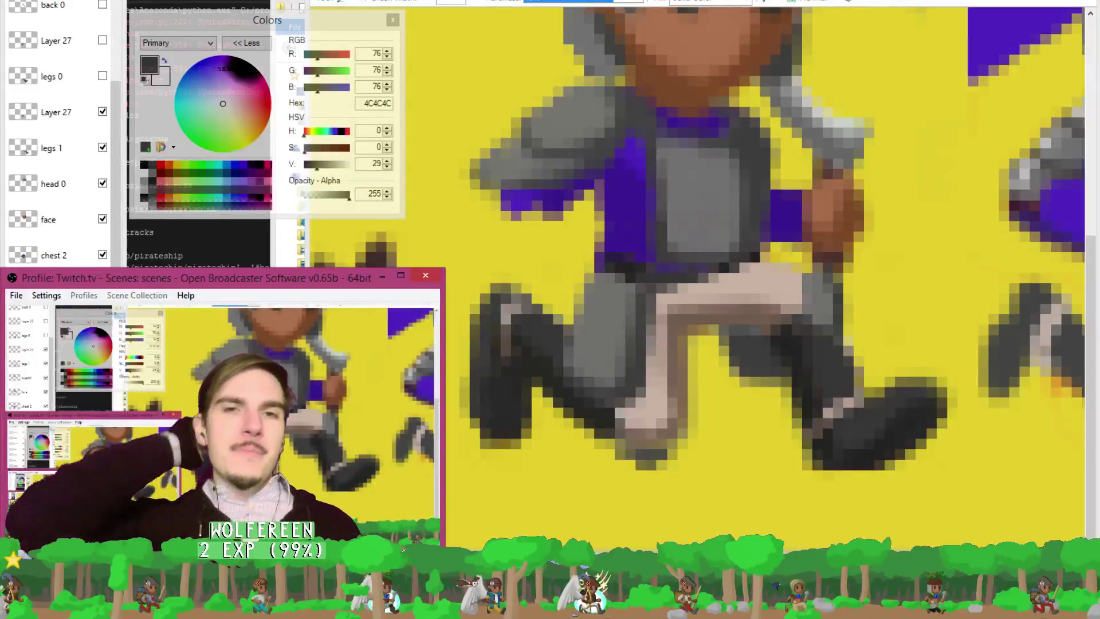
key("ctrl+Tab")
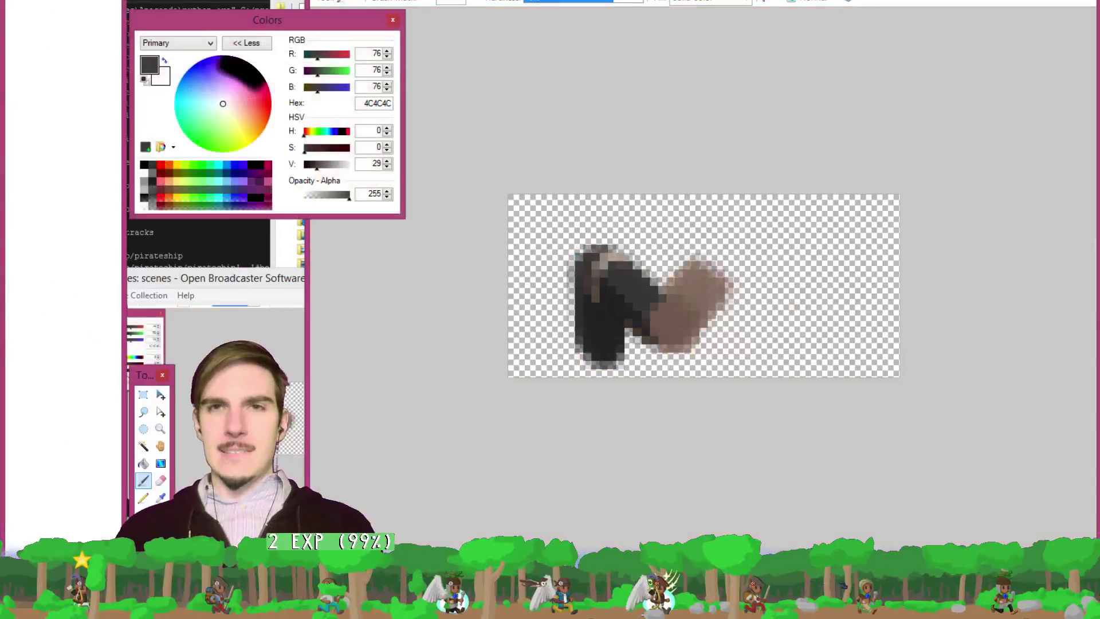
key("ctrl+Tab")
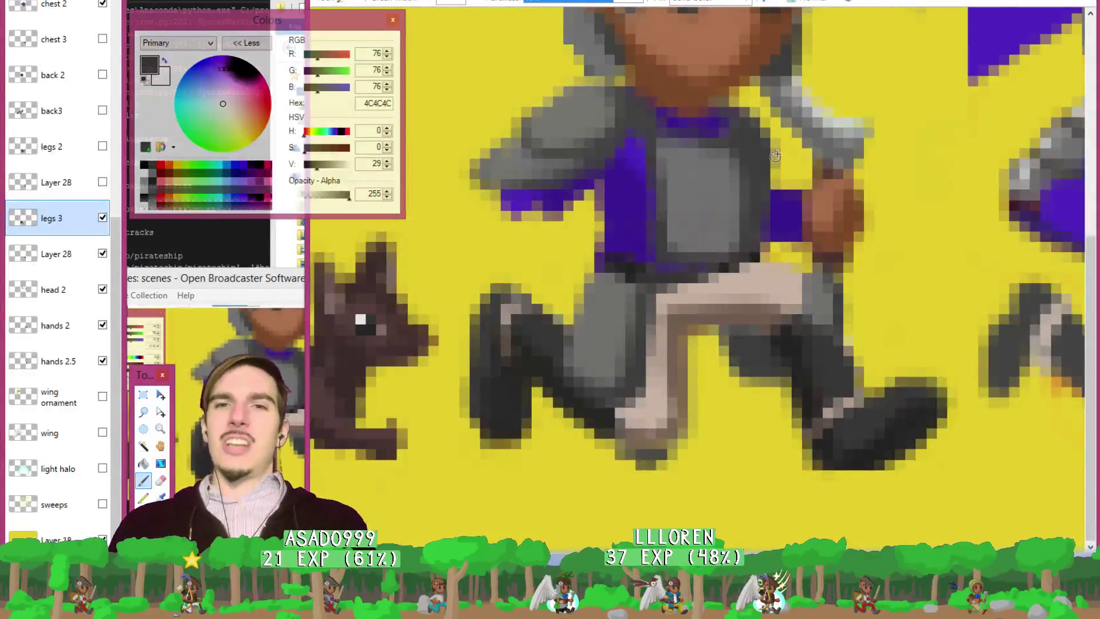
Sample the light grey D8D8D8 from the helmet's highlight as the painting colour.
scroll(775, 155, "down", 2)
scroll(802, 166, "up", 2)
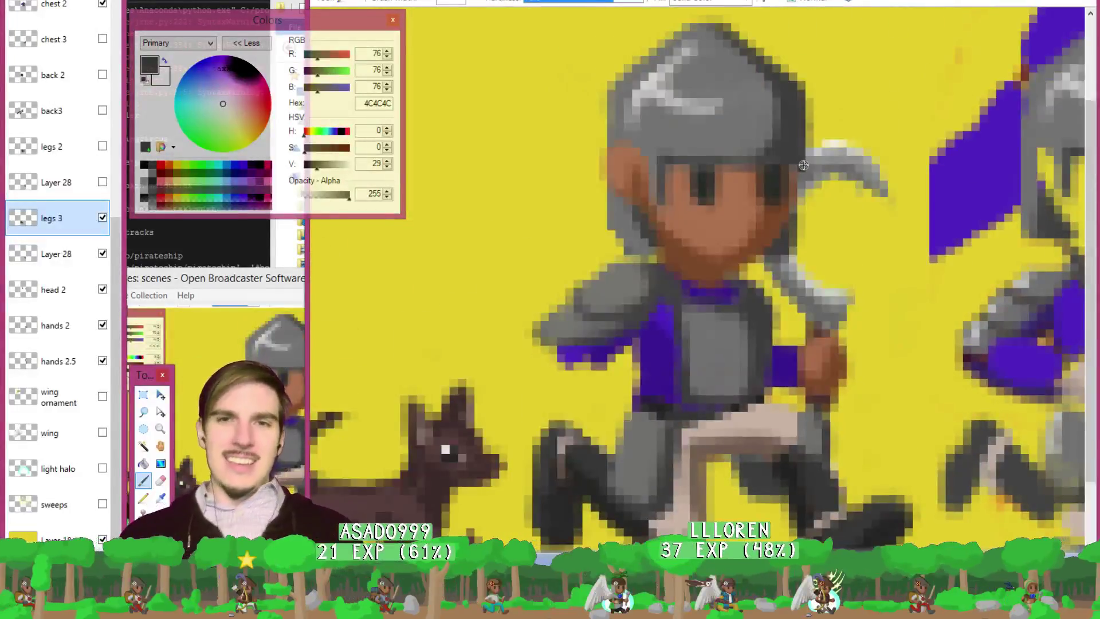
key("k")
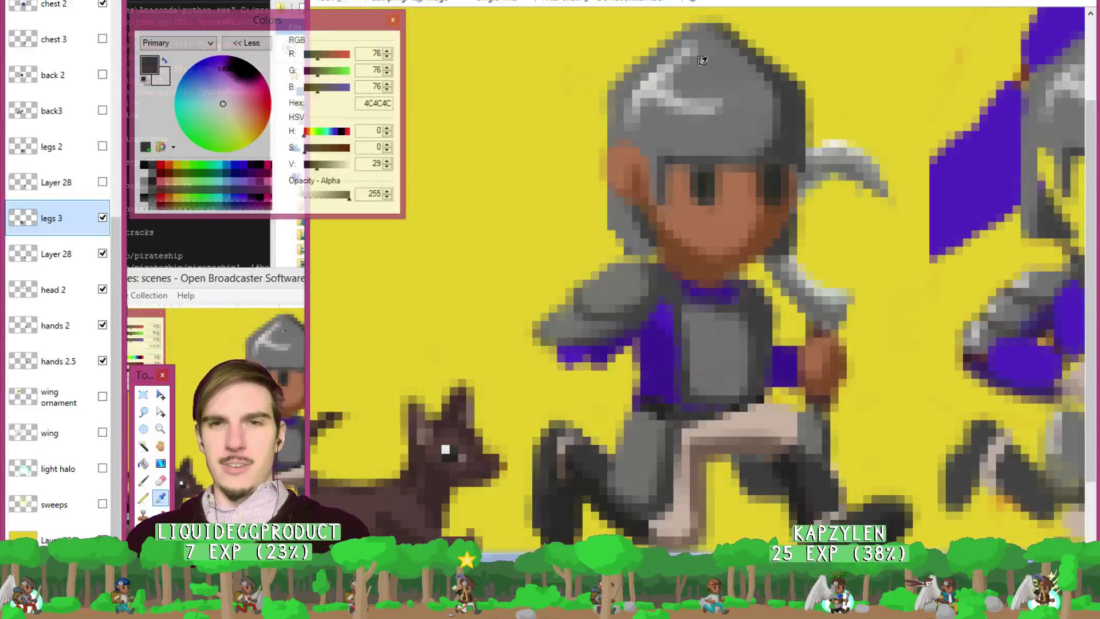
left_click(655, 73)
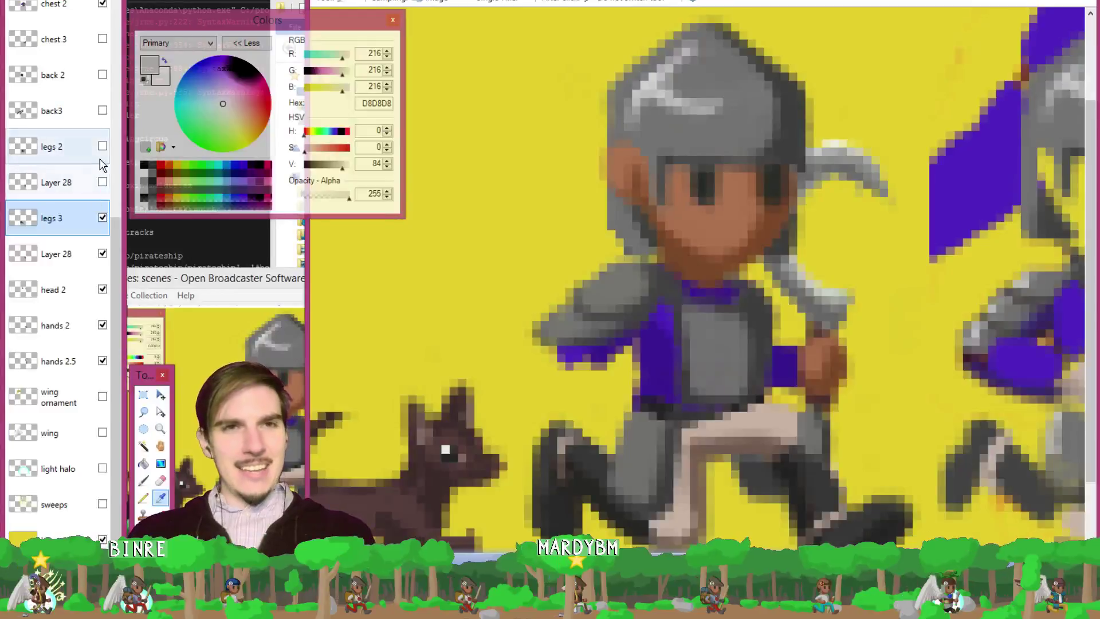
Add a new layer directly above chest 0 to hold the armour highlights.
left_click_drag(113, 279, 117, 52)
left_click(91, 94)
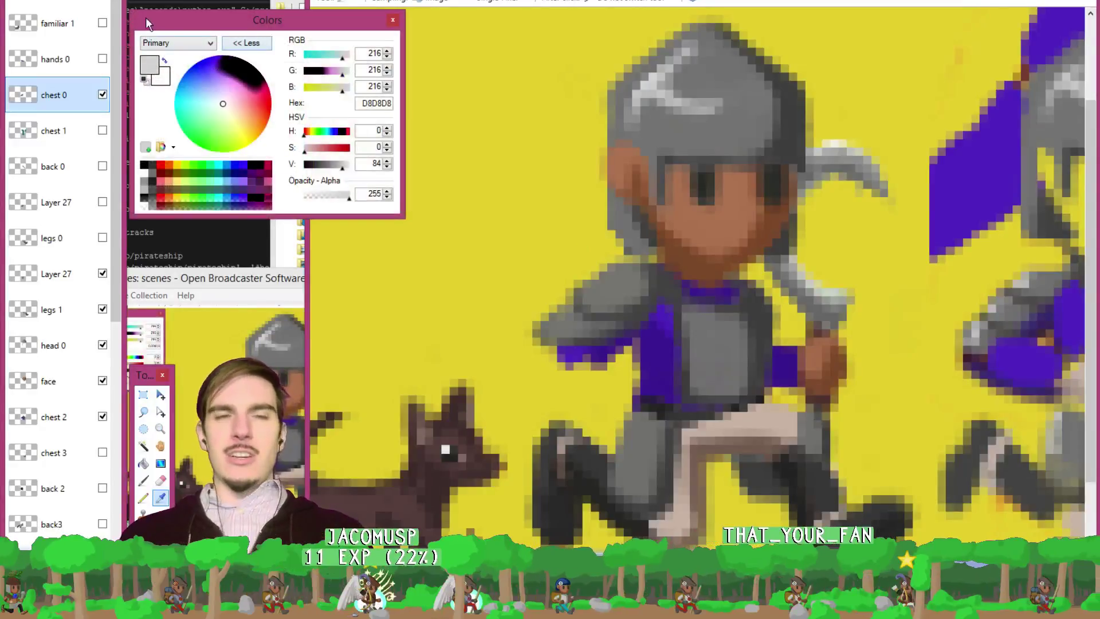
left_click_drag(119, 125, 118, 101)
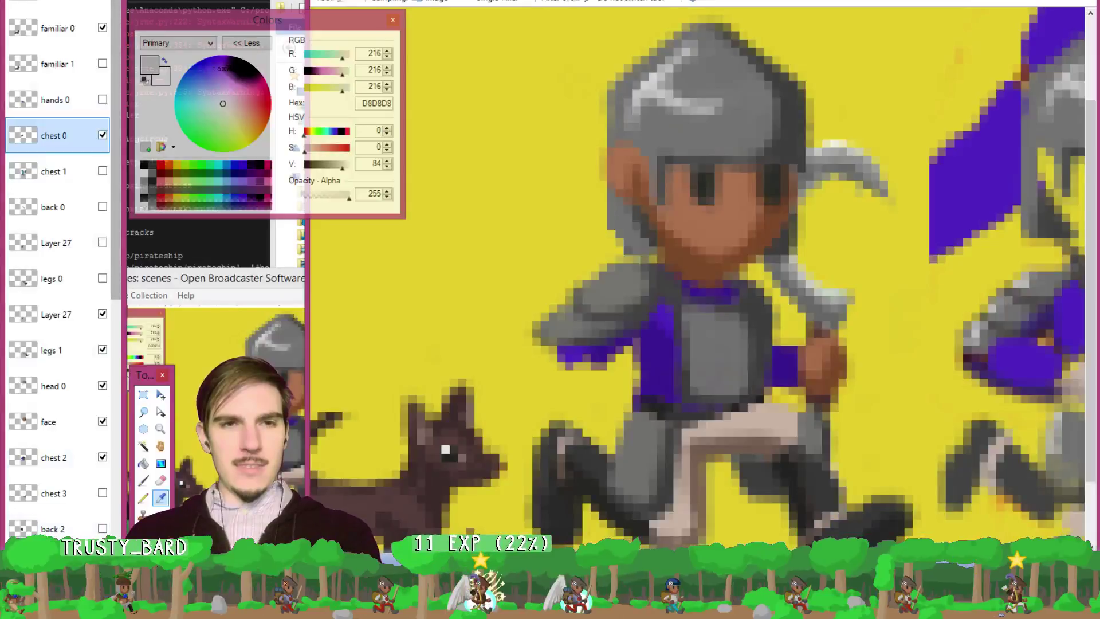
key("ctrl+shift+n")
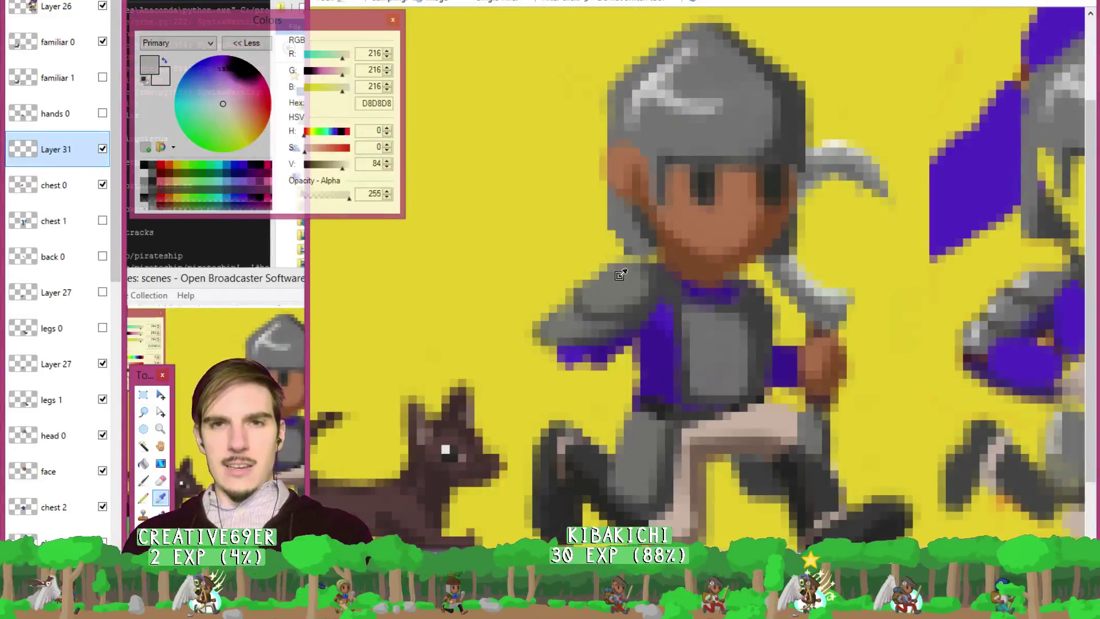
Paint D8D8D8 highlights on the shoulder armour and along the upper edge and side of the breastplate.
key("b")
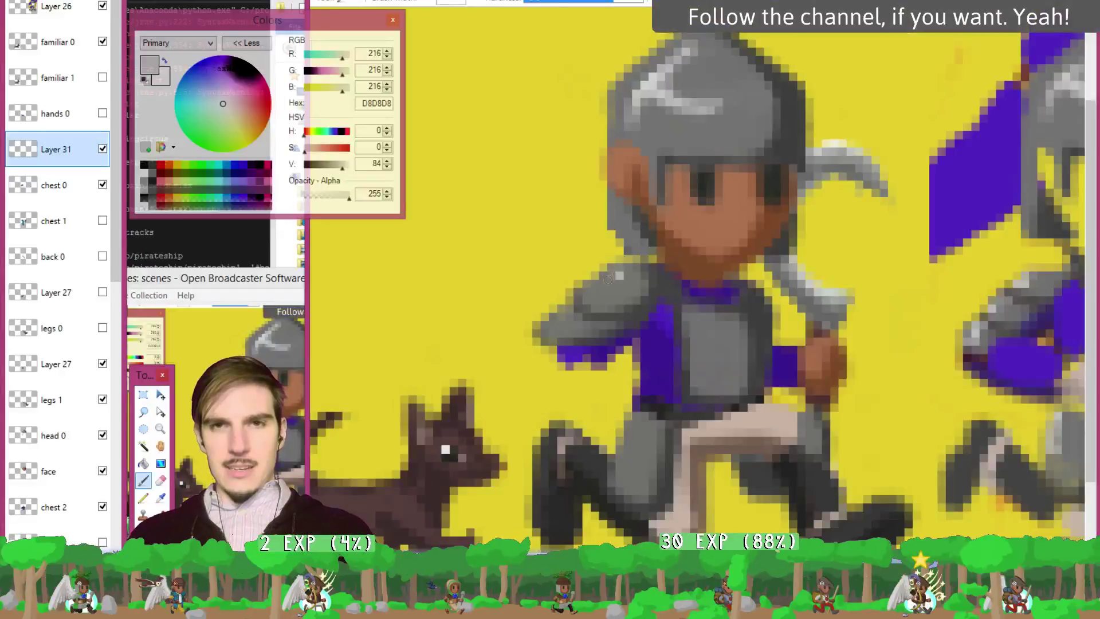
left_click_drag(608, 279, 590, 292)
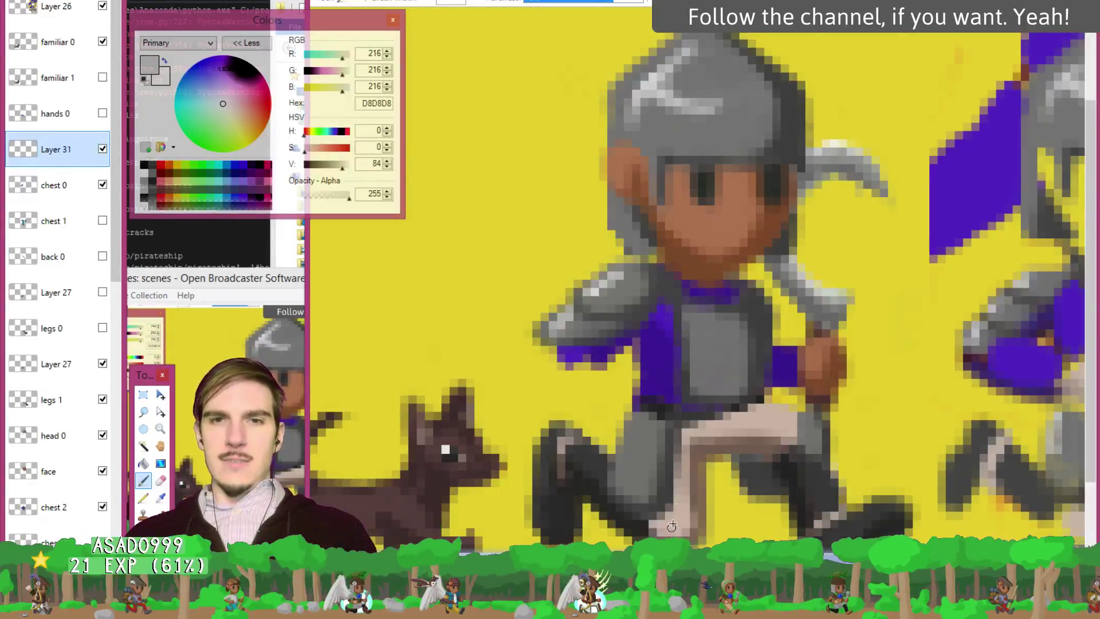
scroll(578, 322, "right", 5)
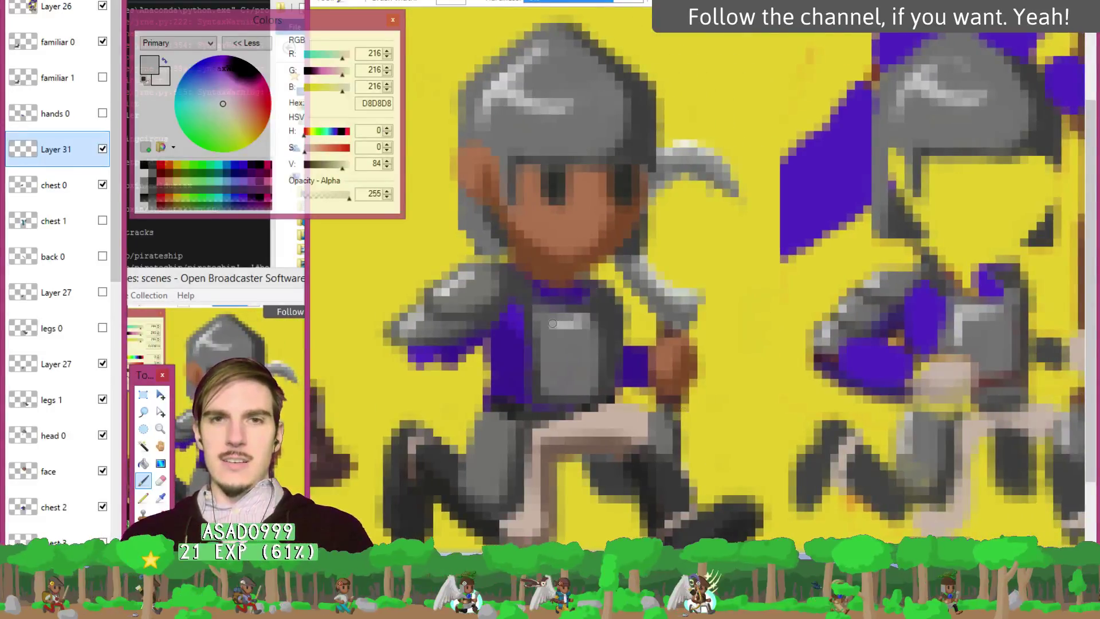
mouse_move(549, 322)
left_mouse_down()
mouse_move(555, 357)
mouse_move(564, 350)
left_mouse_up()
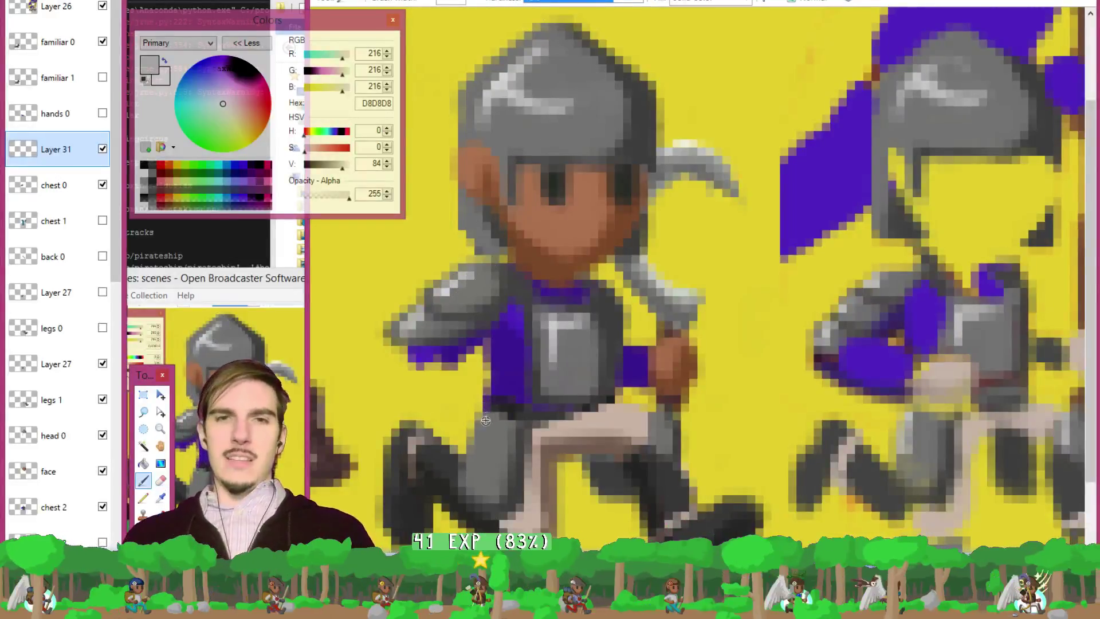
Paint D8D8D8 highlights on the rear and front thigh flaps, softening the strokes with the Eraser.
key("b")
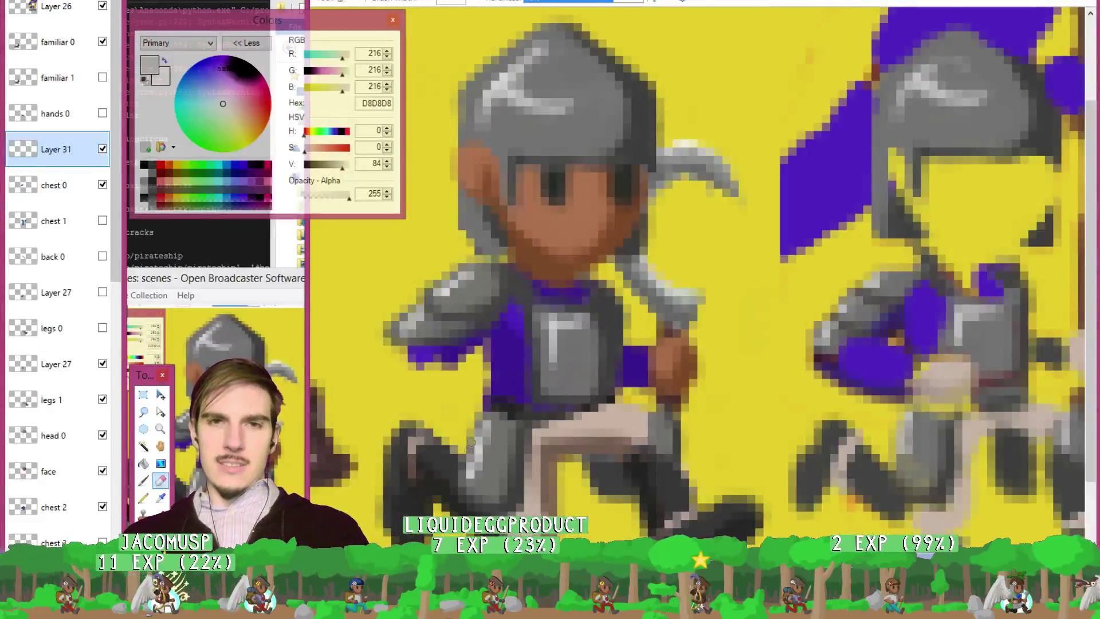
key("e")
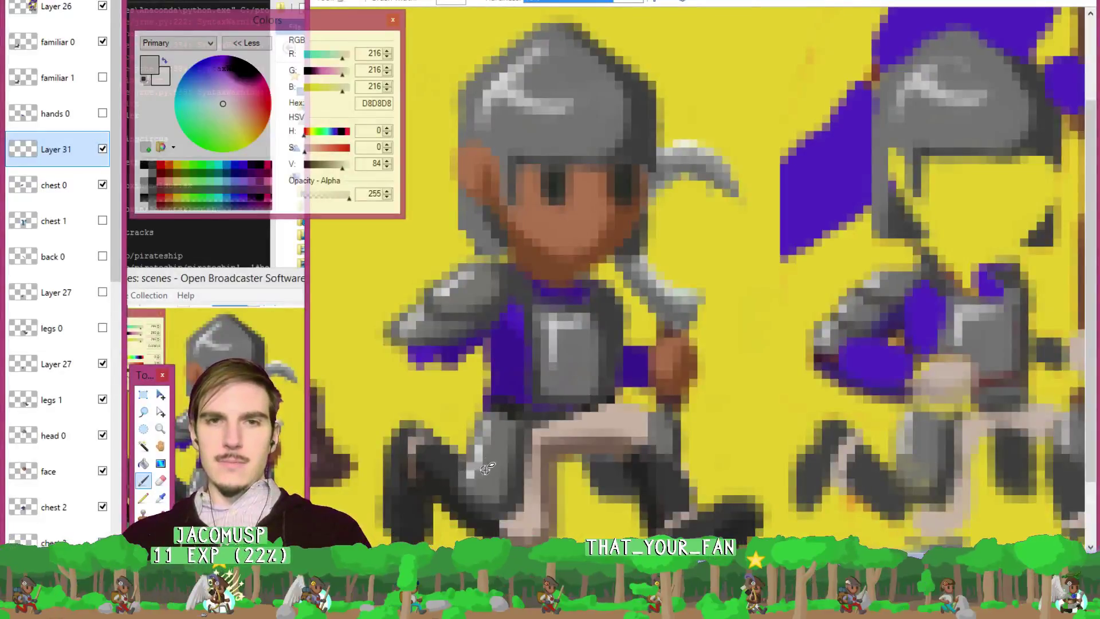
key("b")
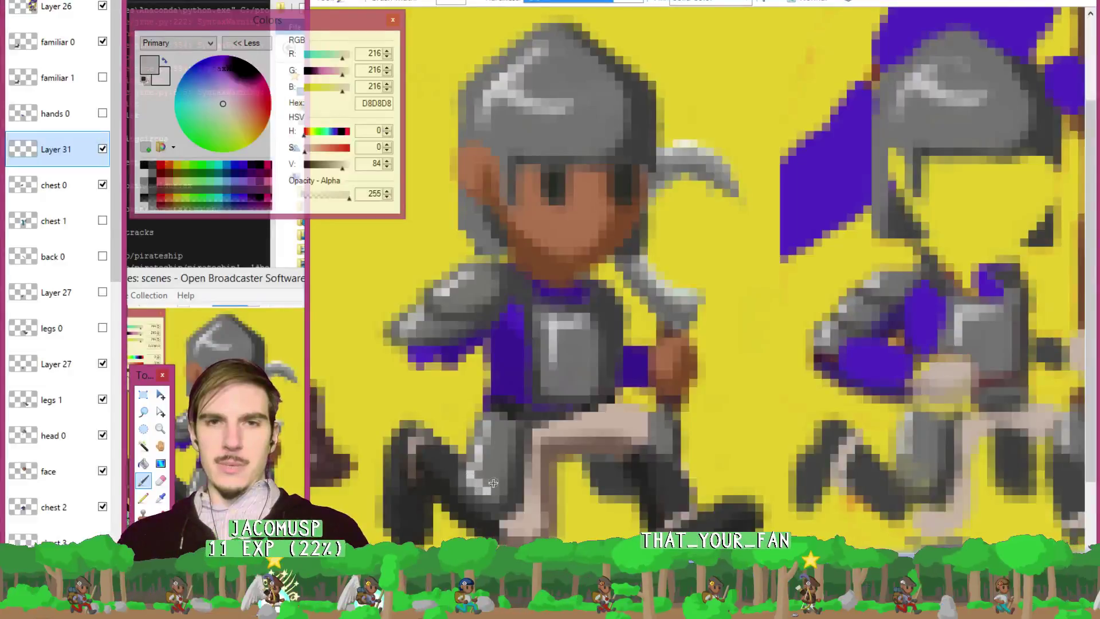
key("e")
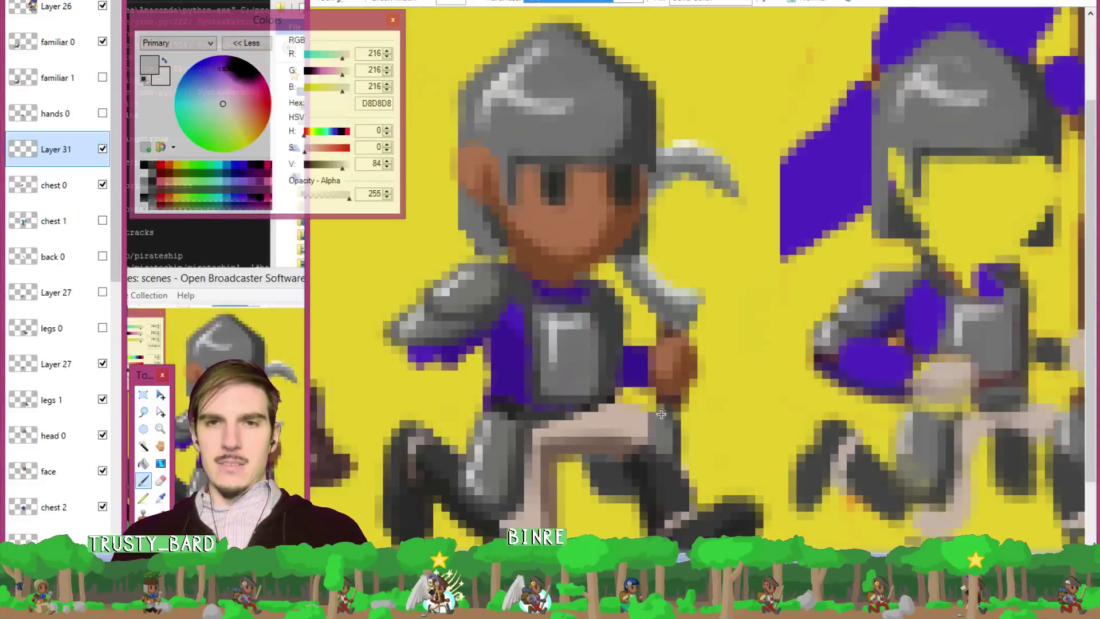
key("b")
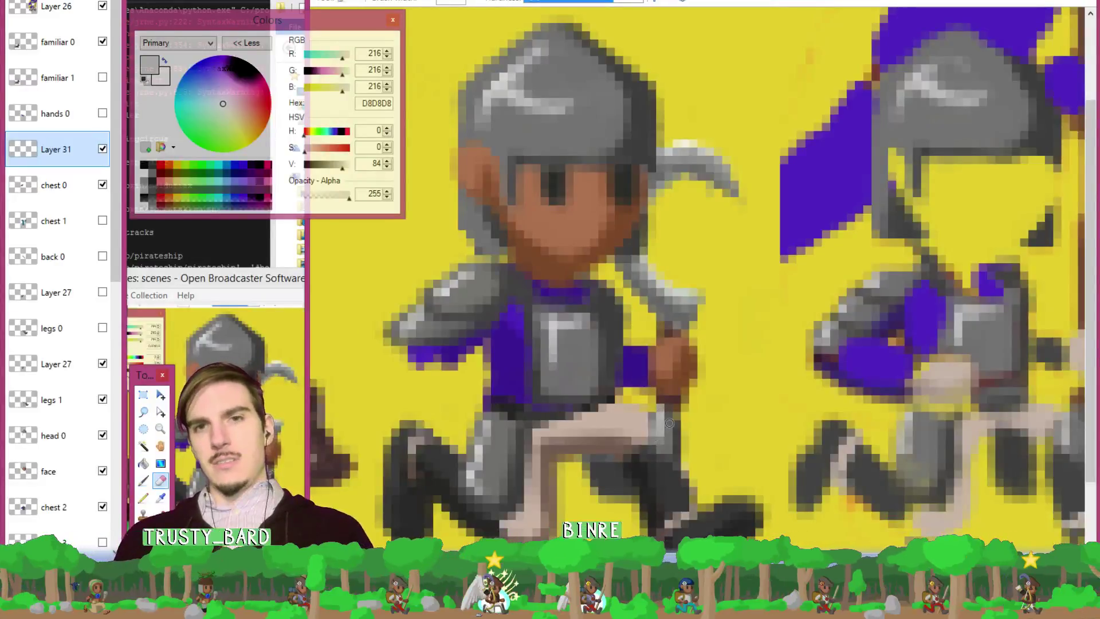
key("e")
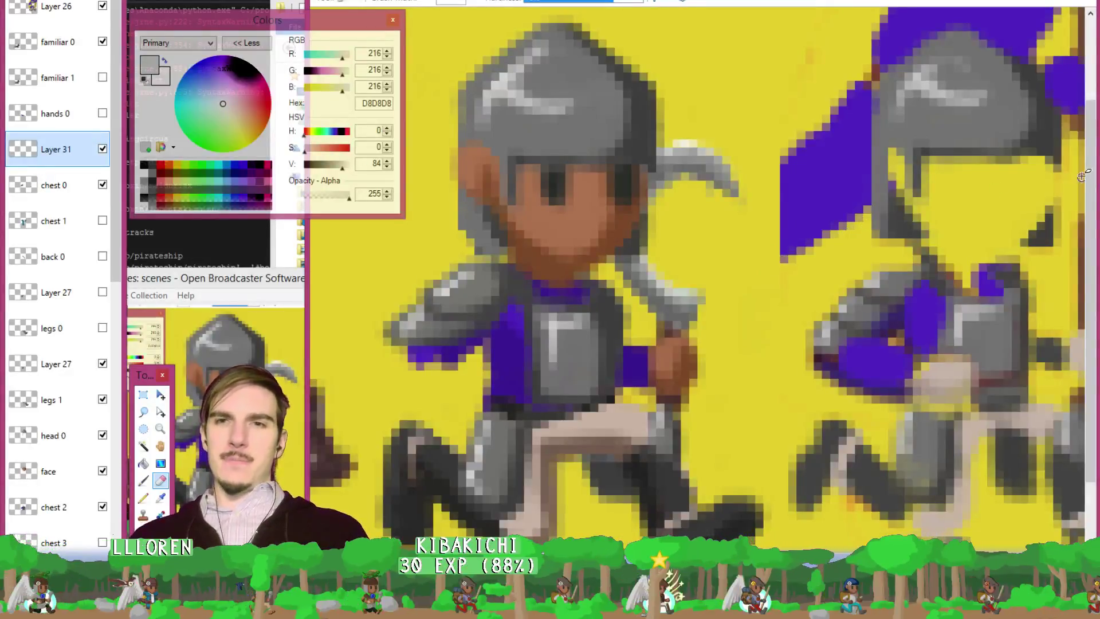
mouse_move(1091, 189)
left_mouse_down()
mouse_move(1091, 226)
mouse_move(1093, 206)
left_mouse_up()
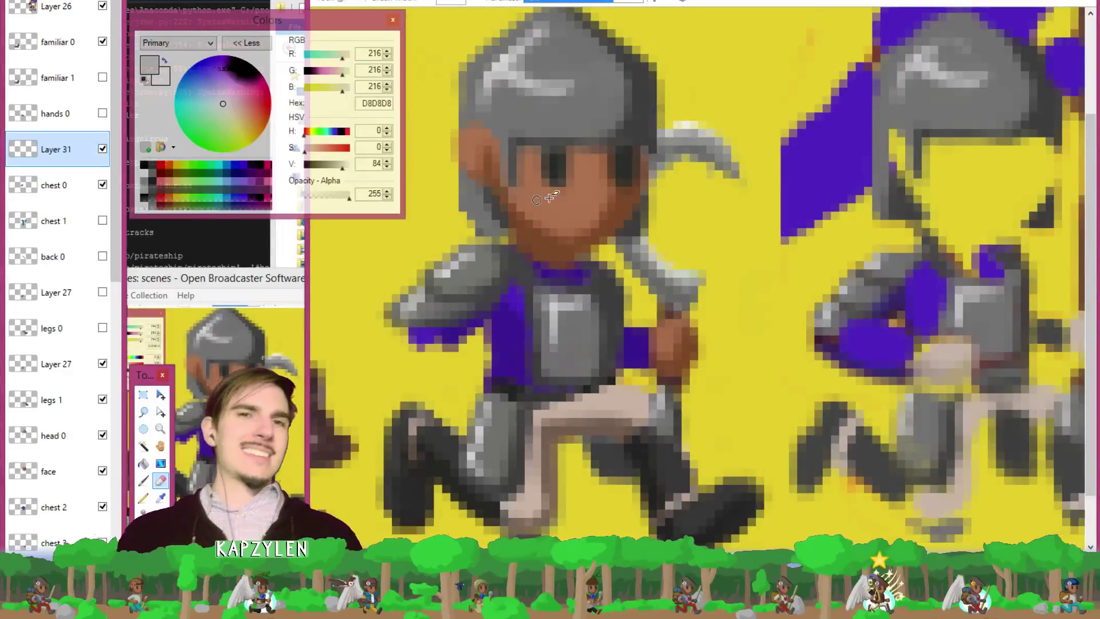
scroll(644, 246, "down", 4)
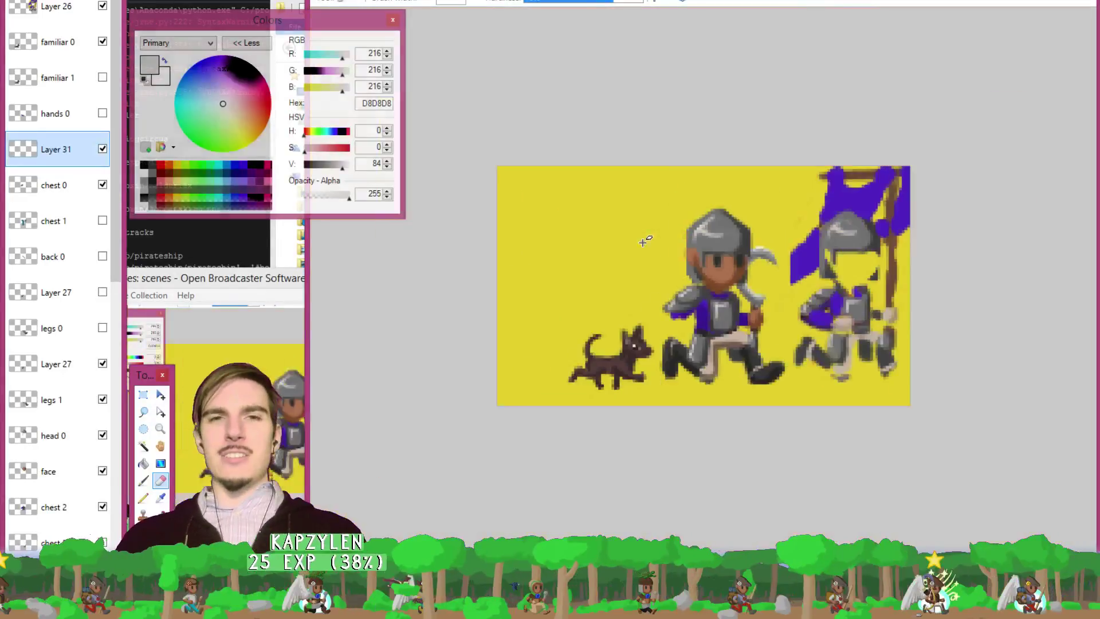
scroll(713, 227, "down", 1)
scroll(791, 236, "down", 1)
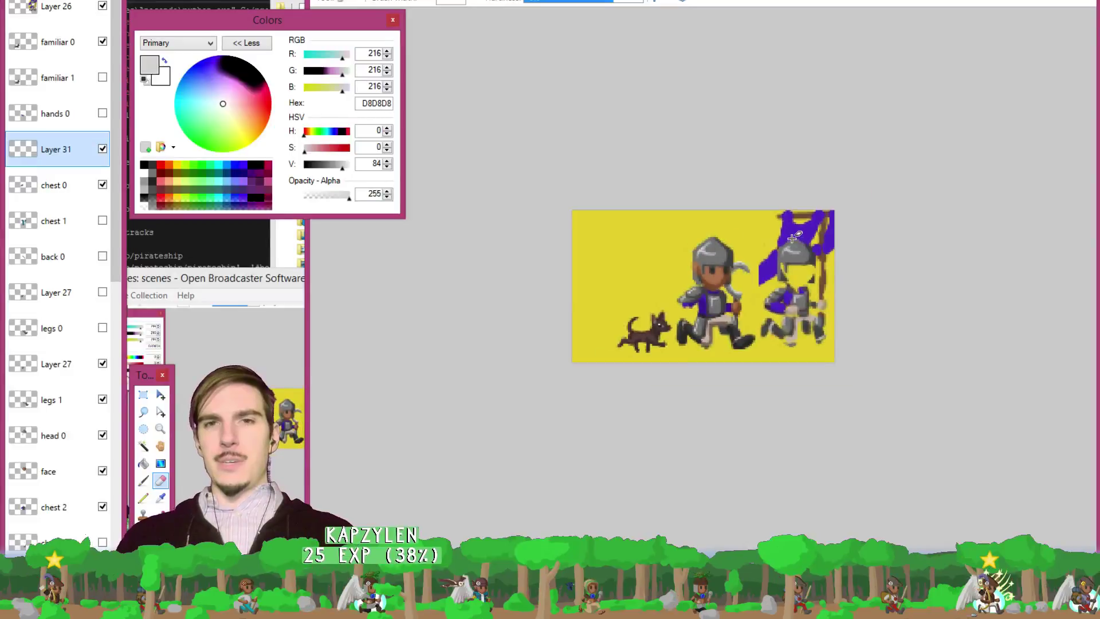
scroll(743, 255, "up", 5)
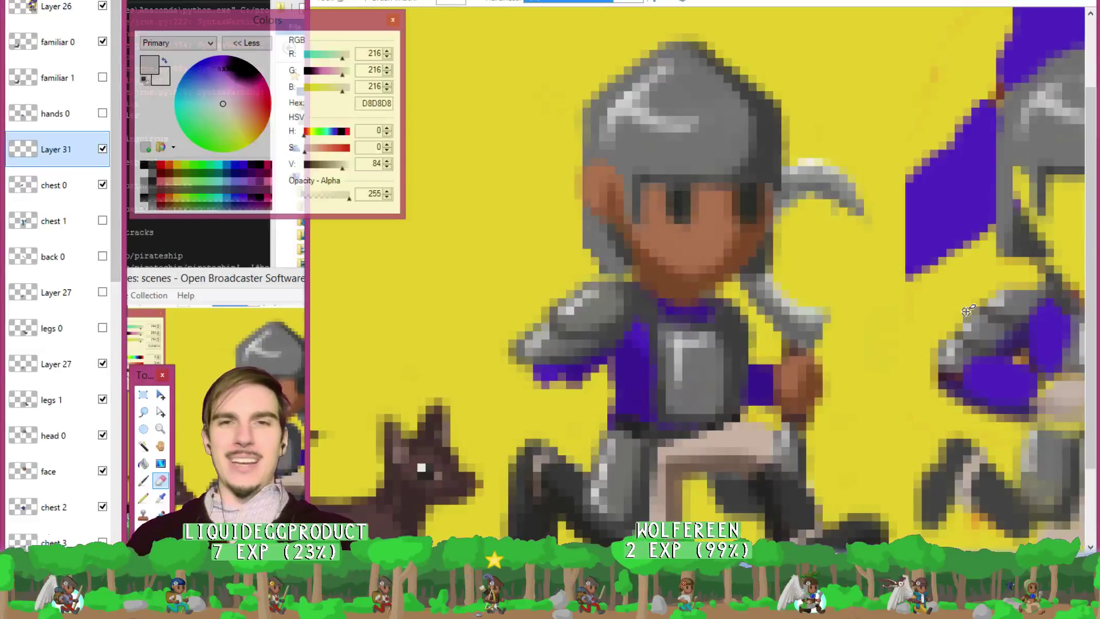
Lasso the shoulder armour highlights on Layer 31 and cut them out of that layer.
scroll(805, 286, "down", 1, "ctrl")
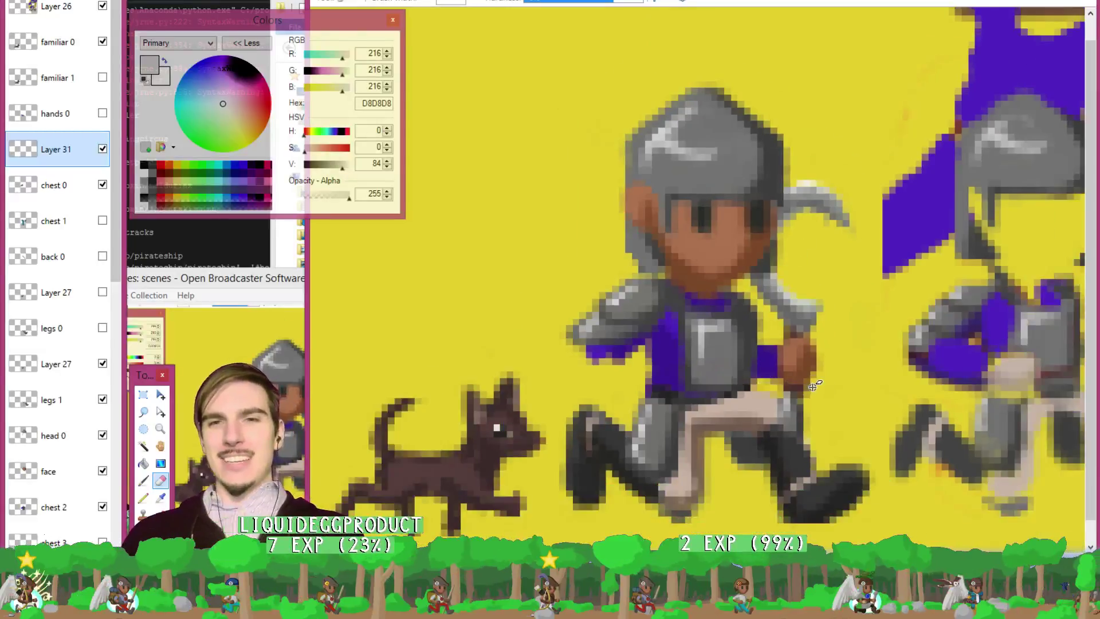
scroll(813, 386, "up", 1, "ctrl")
scroll(795, 347, "down", 1)
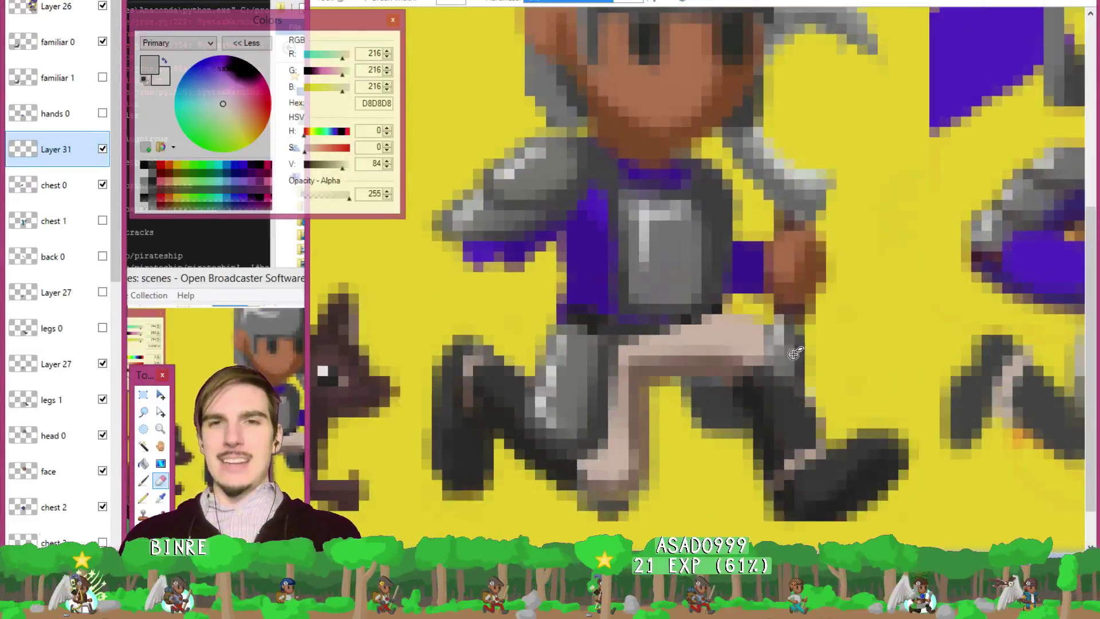
scroll(797, 338, "down", 1)
scroll(800, 331, "up", 1)
scroll(800, 331, "down", 1)
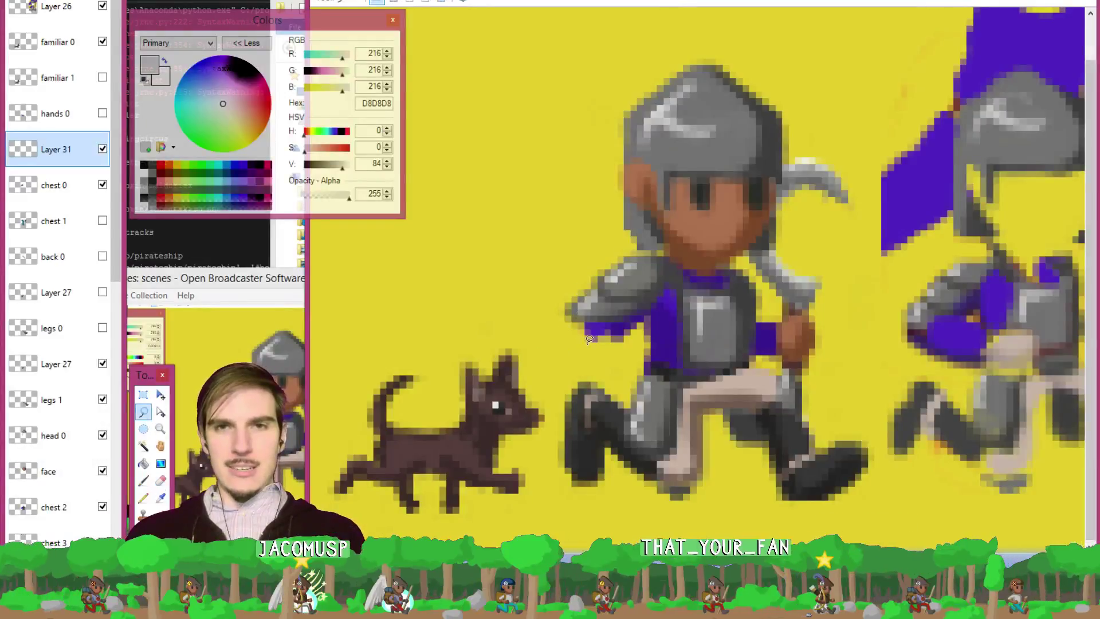
mouse_move(590, 339)
left_mouse_down()
mouse_move(696, 247)
mouse_move(535, 308)
left_mouse_up()
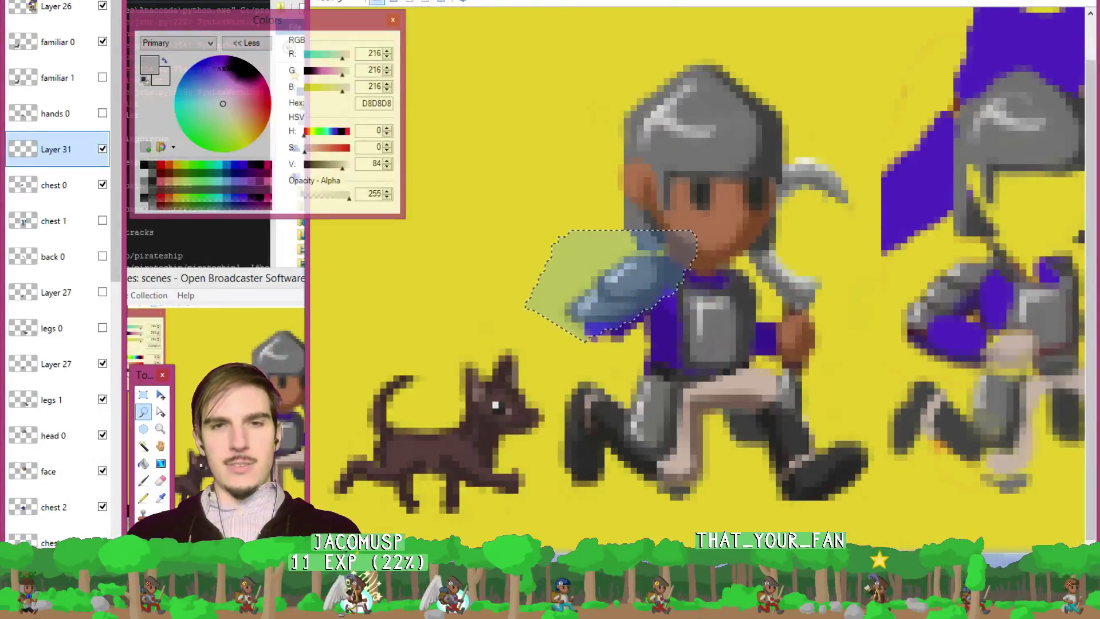
key("Delete")
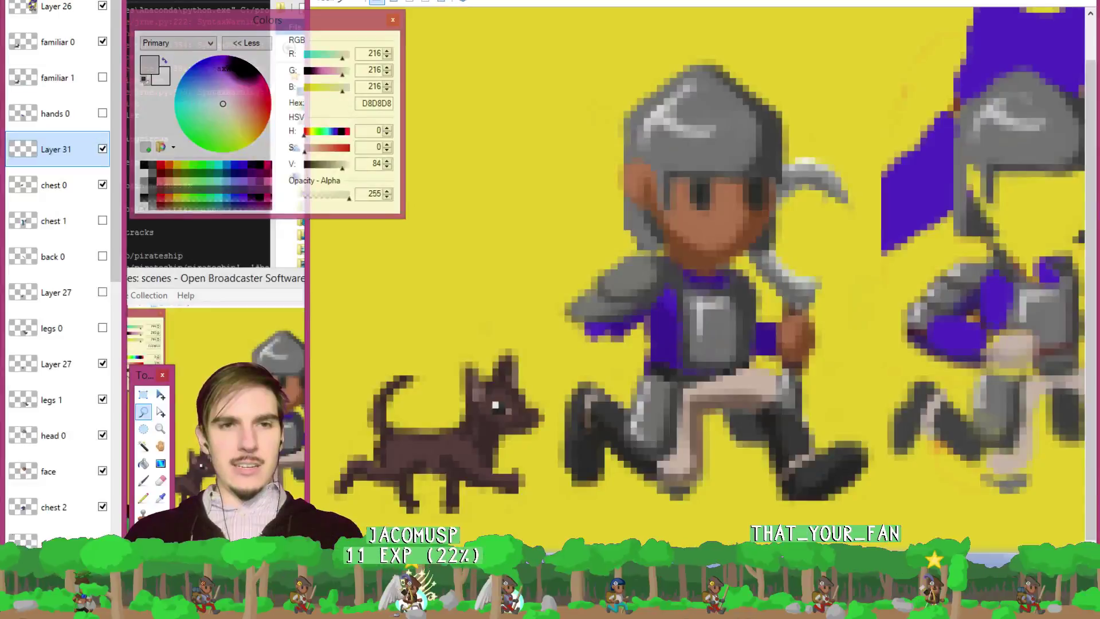
Paste the cut shoulder highlights onto a new layer directly above chest 0, merge it down into chest 0 and deselect.
key("ctrl+shift+n")
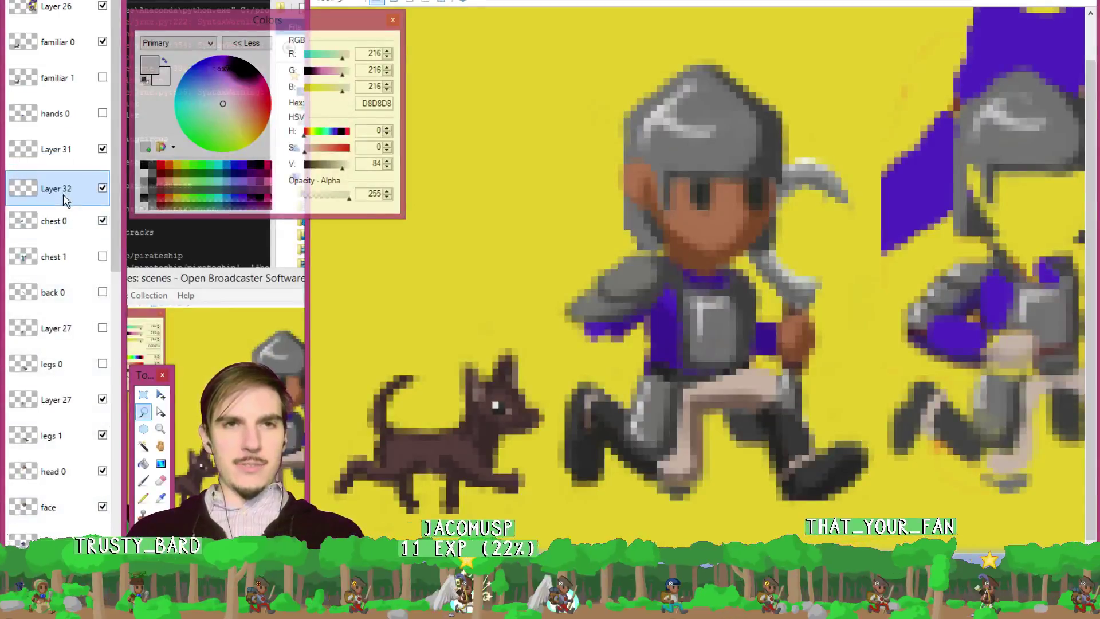
key("ctrl+v")
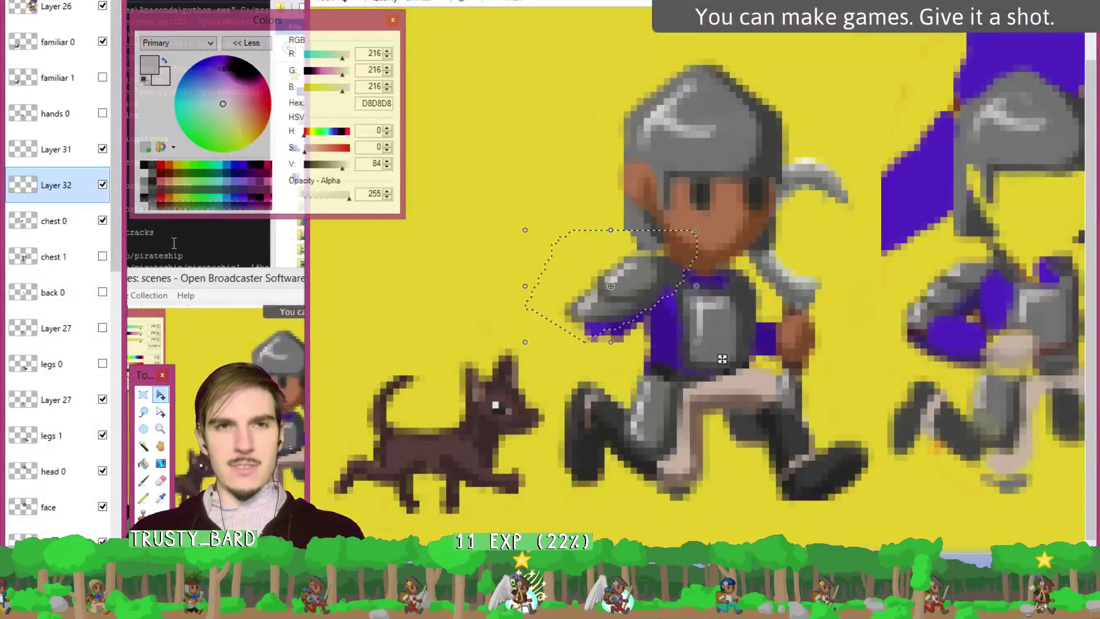
left_click(102, 222)
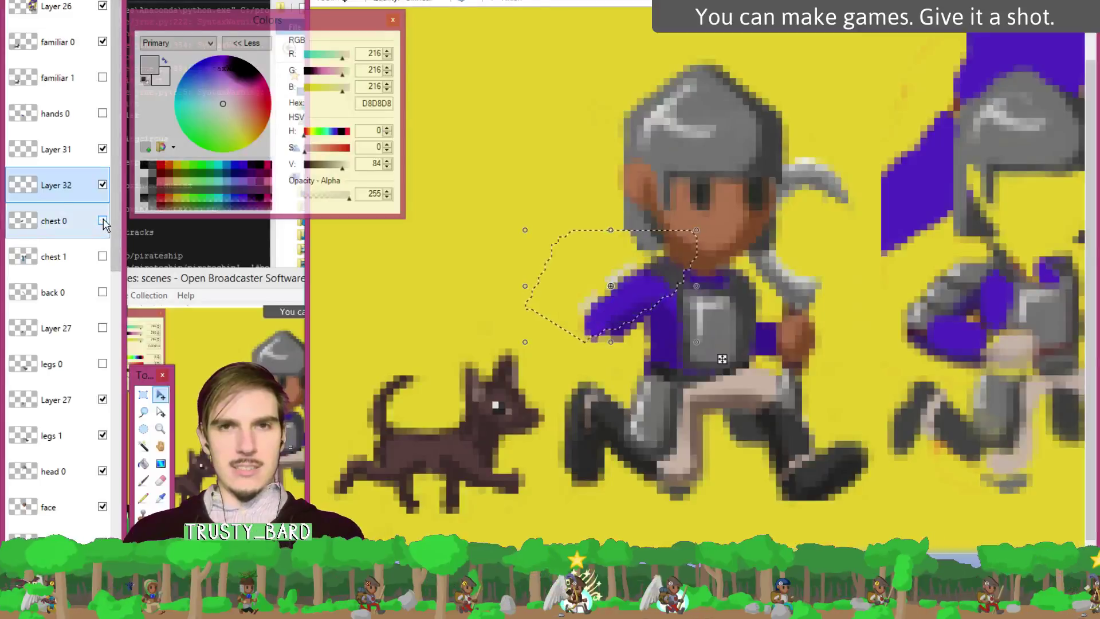
left_click(103, 221)
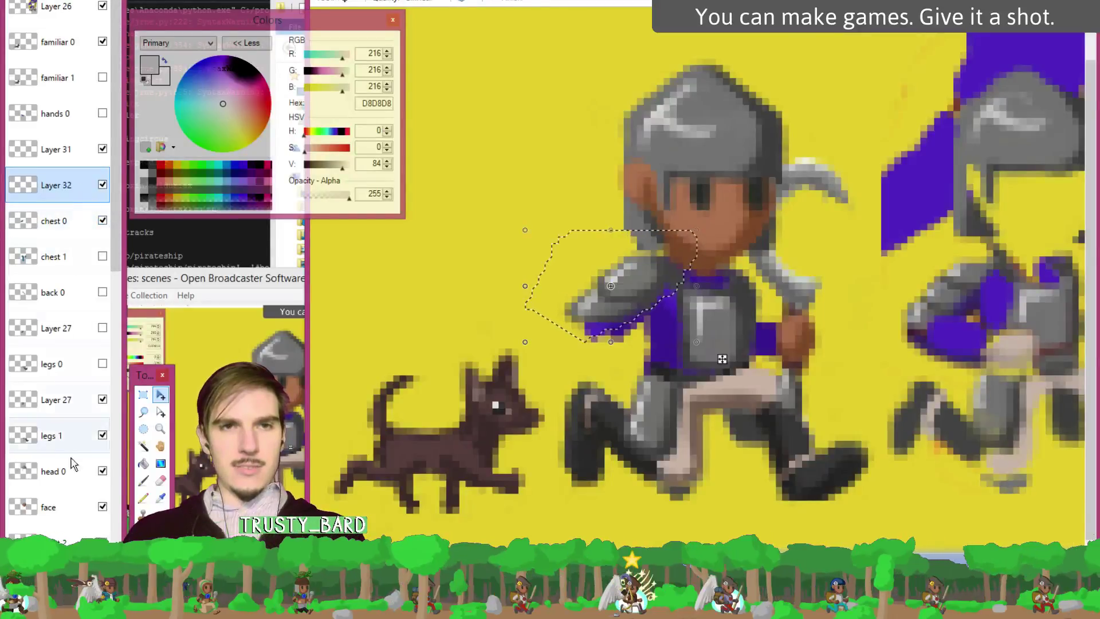
key("ctrl+m")
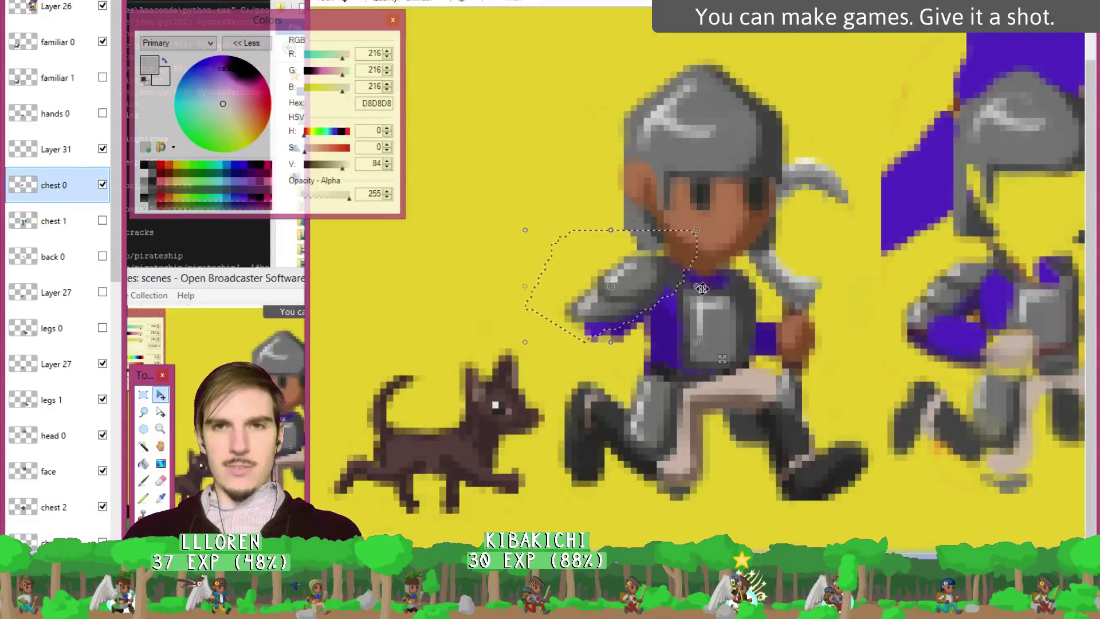
key("ctrl+d")
Lasso the breastplate highlights on Layer 31, cut them out of that layer and deselect.
left_click(57, 149)
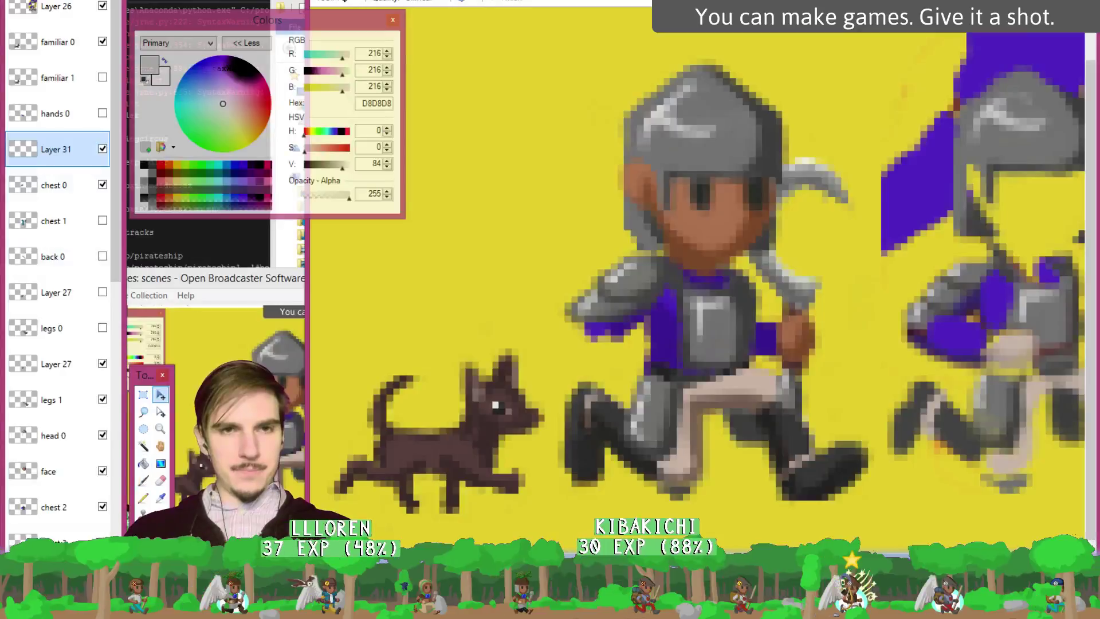
left_click(143, 411)
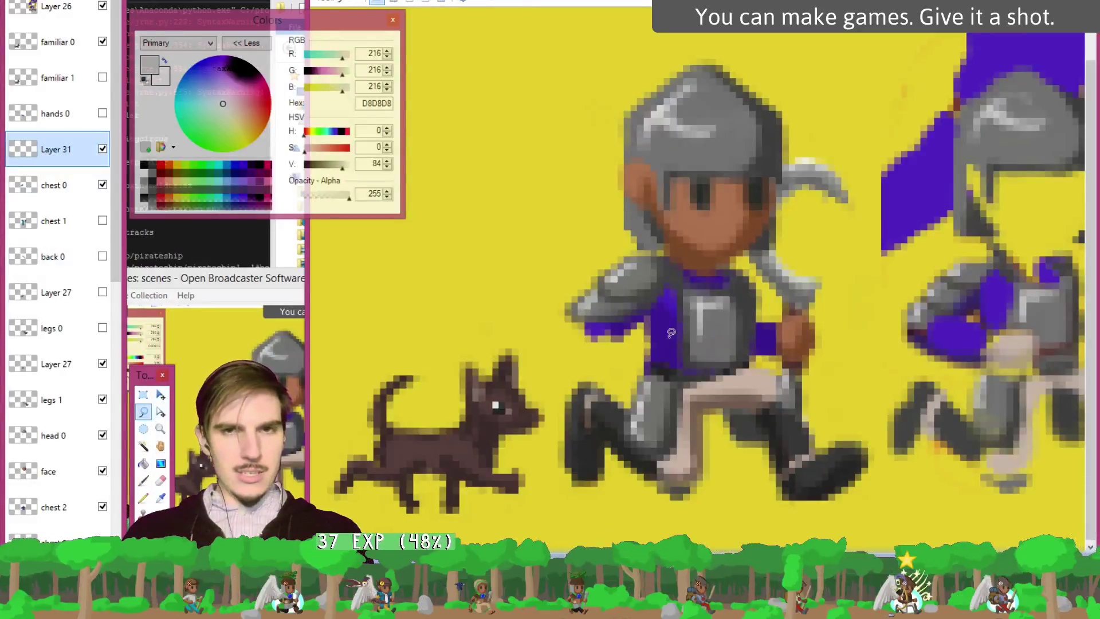
mouse_move(743, 273)
left_mouse_down()
mouse_move(682, 309)
mouse_move(736, 344)
mouse_move(745, 301)
left_mouse_up()
key("ctrl+d")
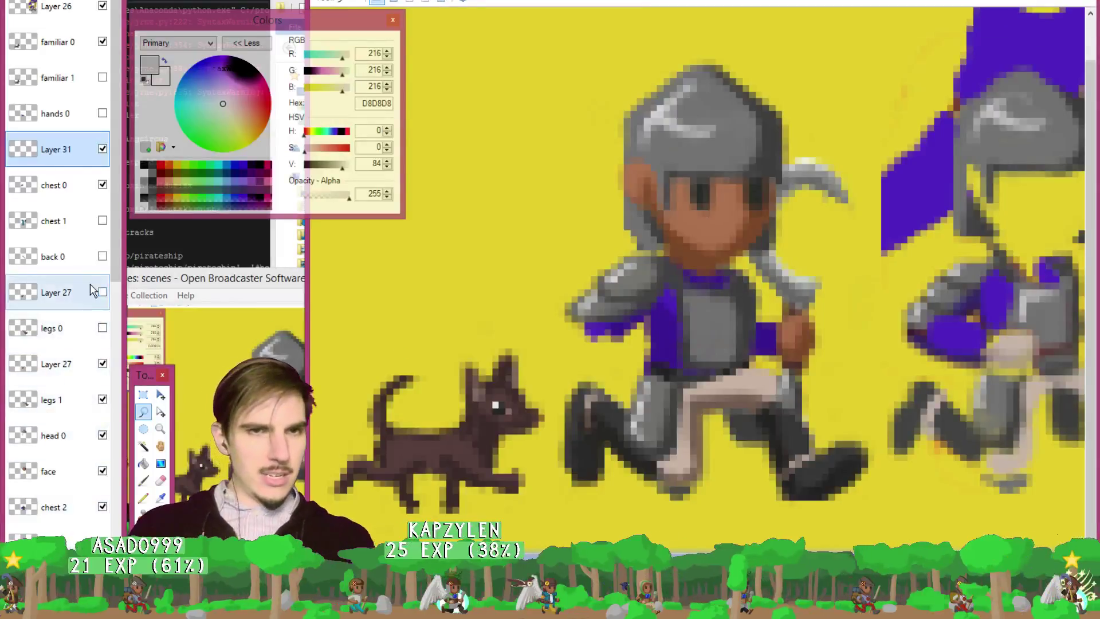
Make chest 2 the active layer.
scroll(80, 240, "down", 2)
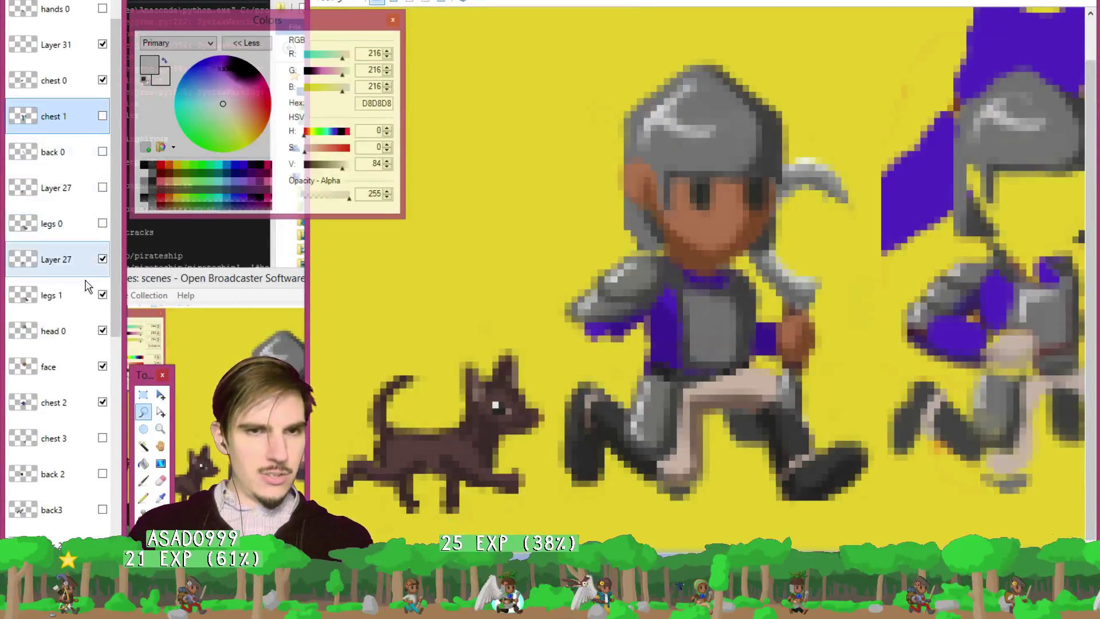
left_click(58, 404)
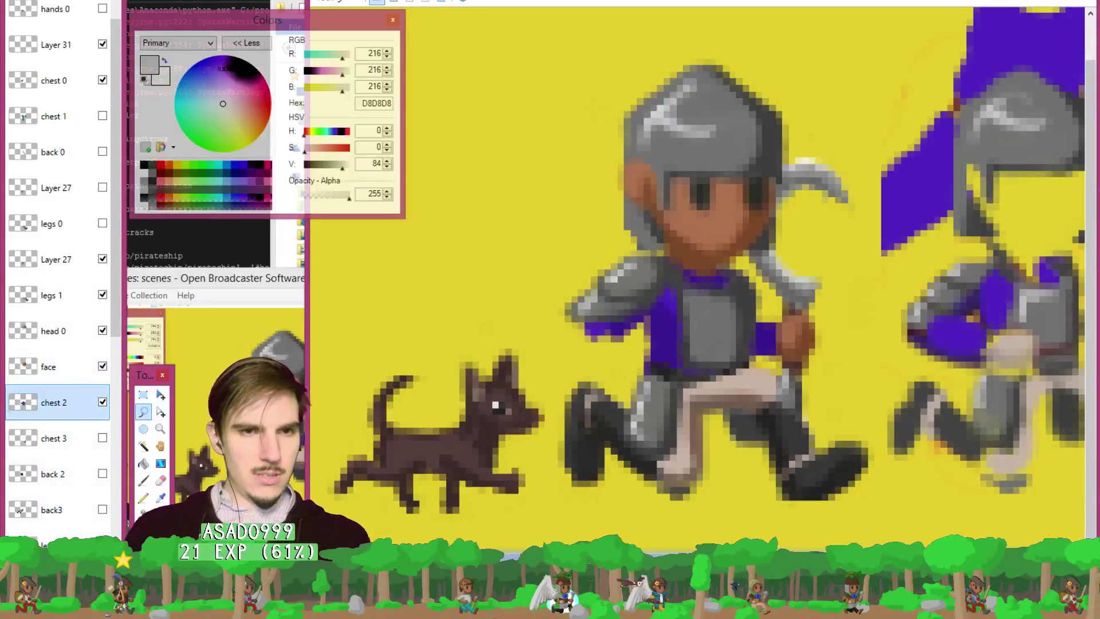
Paste the chest plate shine onto a new layer directly above chest 2 and merge it down into chest 2.
scroll(63, 344, "up", 2)
key("ctrl+v")
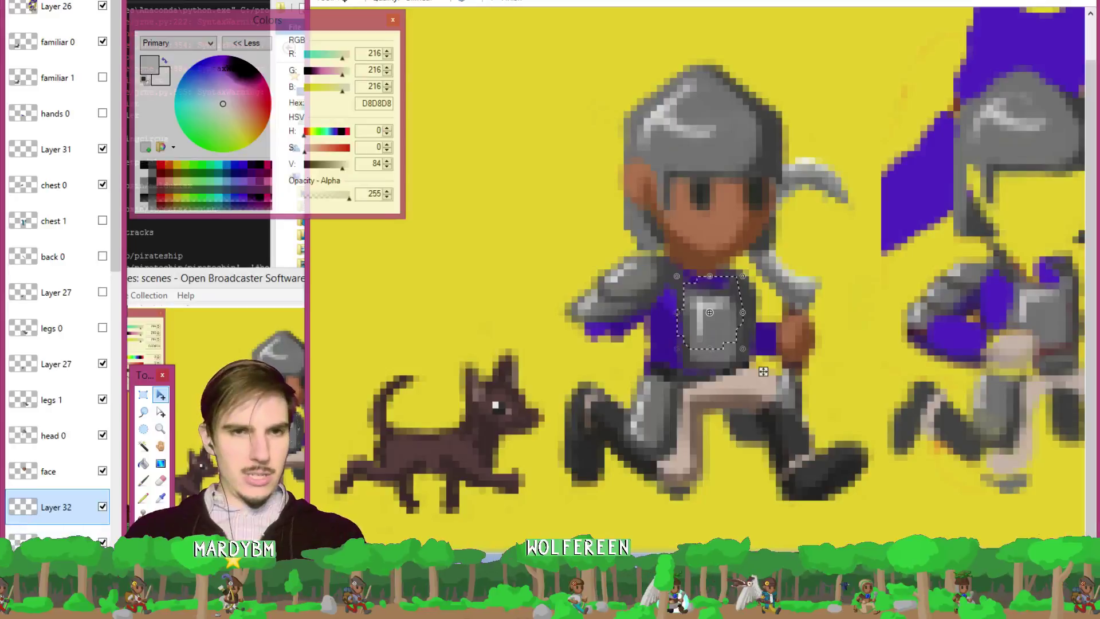
key("ctrl+m")
key("ctrl+s")
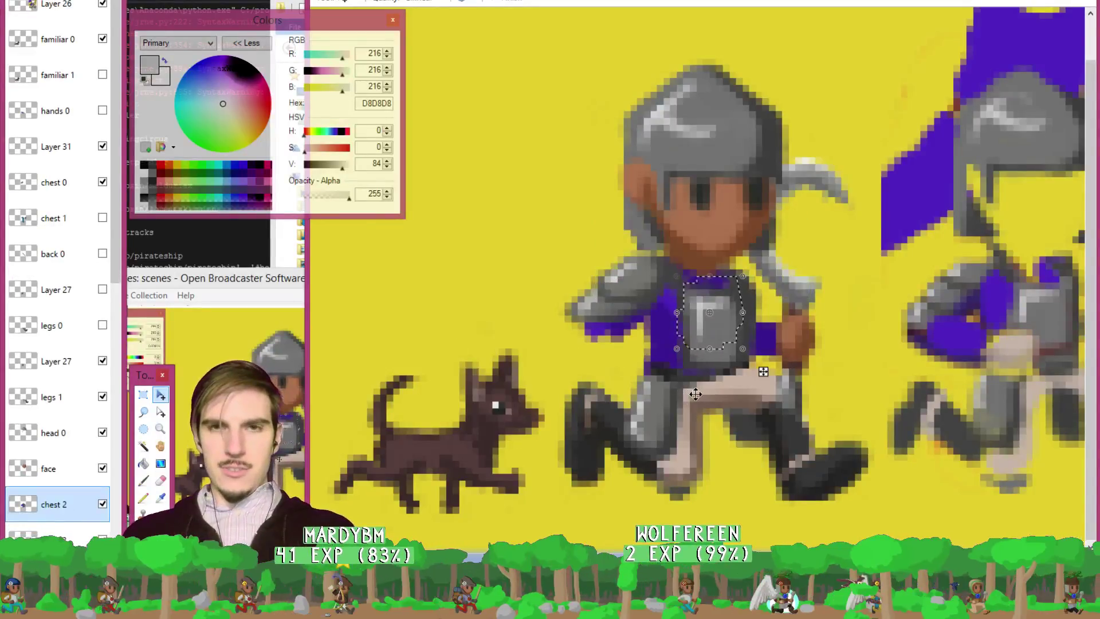
scroll(698, 389, "up", 2)
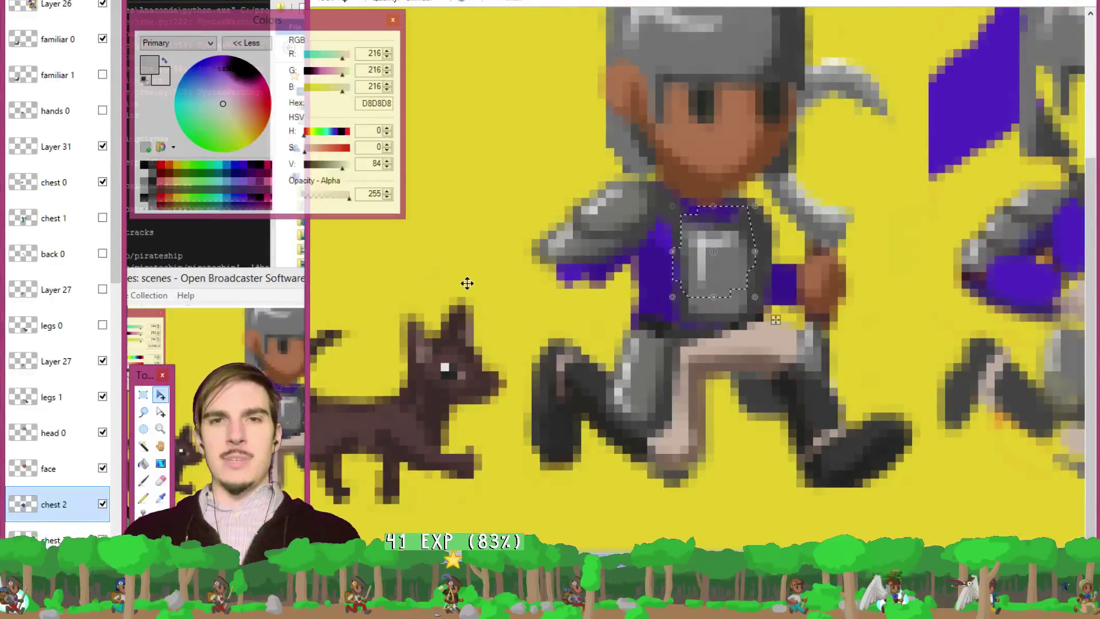
scroll(71, 297, "down", 3)
scroll(76, 172, "up", 3)
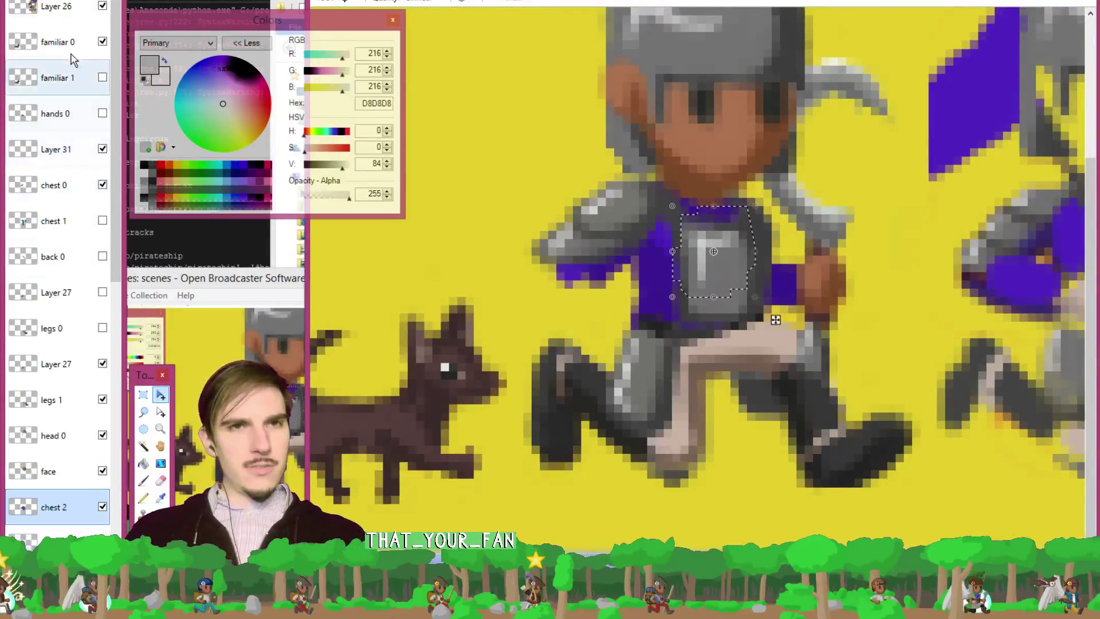
Lasso the upper leg armour area around both thighs and cut its highlights from Layer 31.
left_click(80, 150)
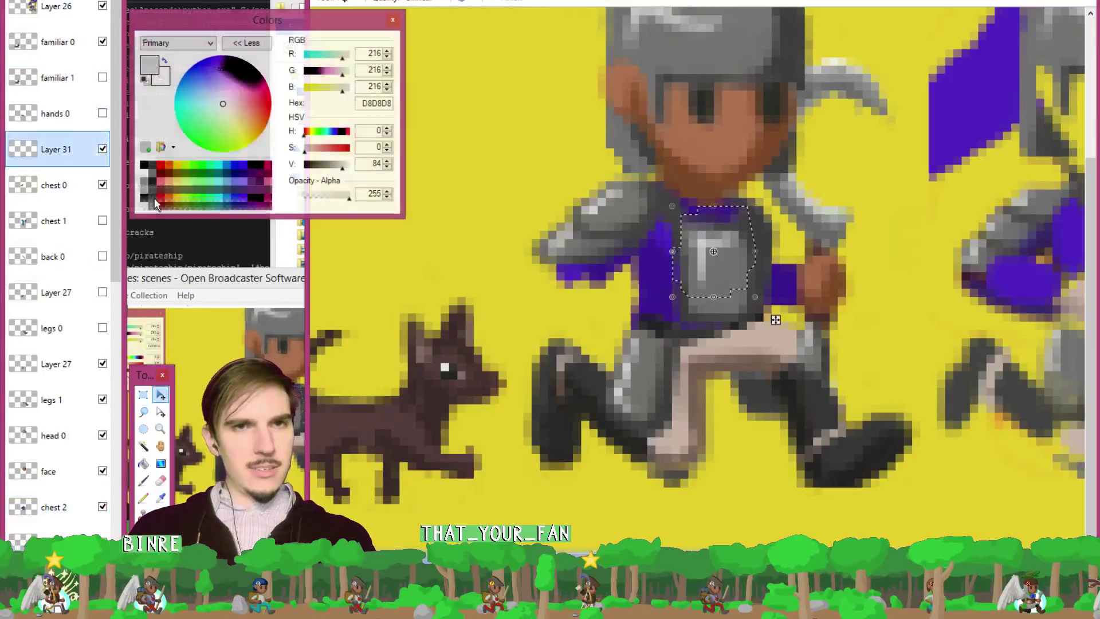
left_click(143, 411)
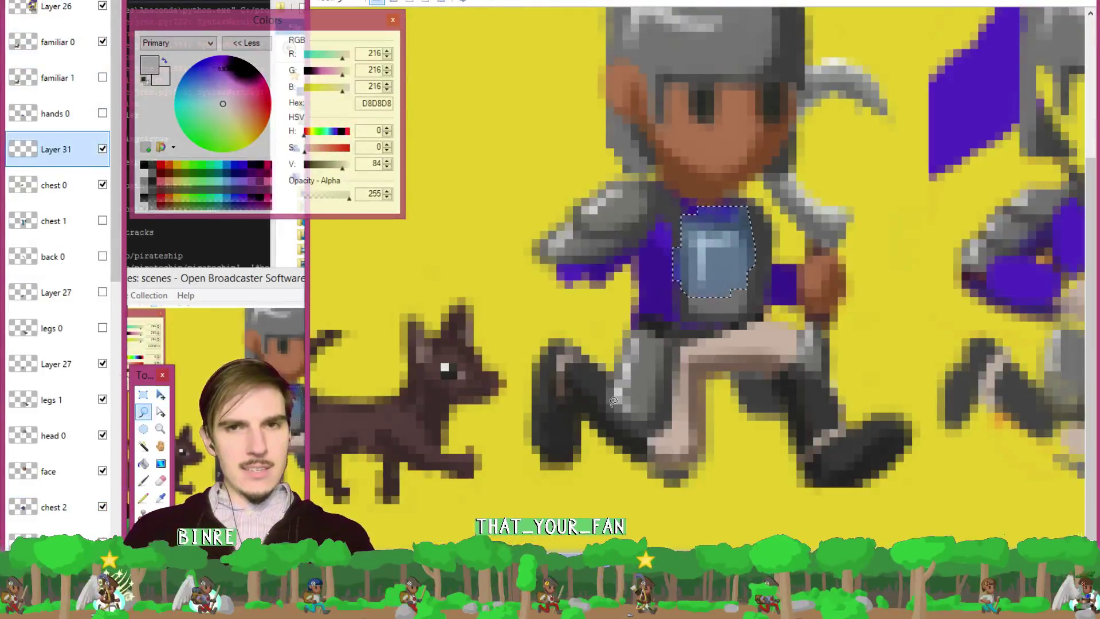
left_click(658, 337)
mouse_move(657, 337)
left_mouse_down()
mouse_move(608, 335)
mouse_move(595, 378)
mouse_move(607, 430)
mouse_move(806, 412)
mouse_move(853, 366)
mouse_move(788, 314)
left_mouse_up()
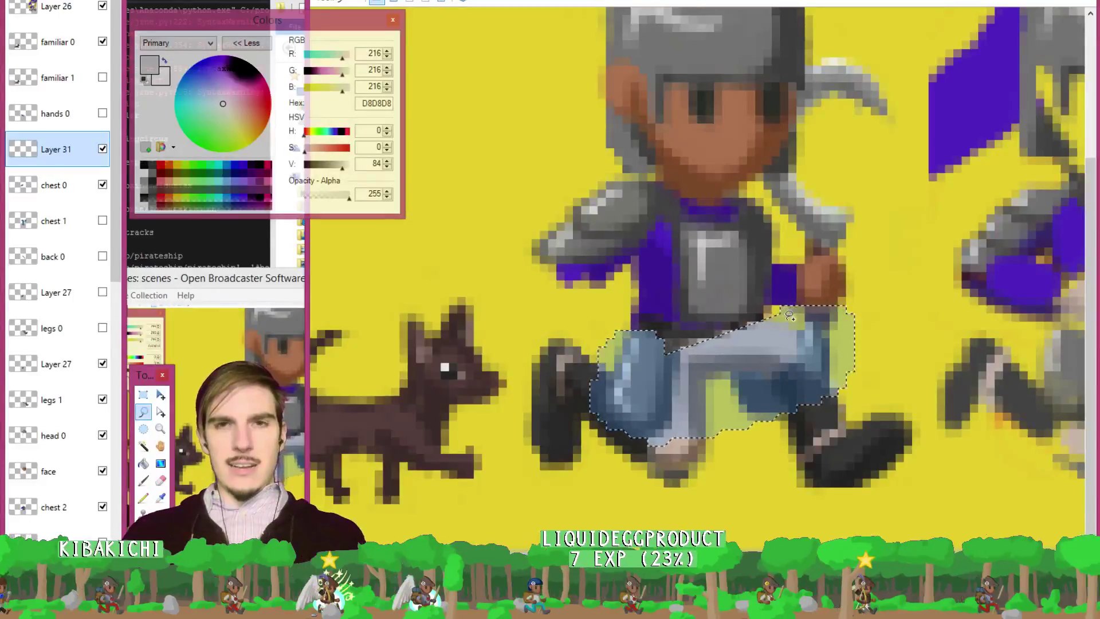
key("Delete")
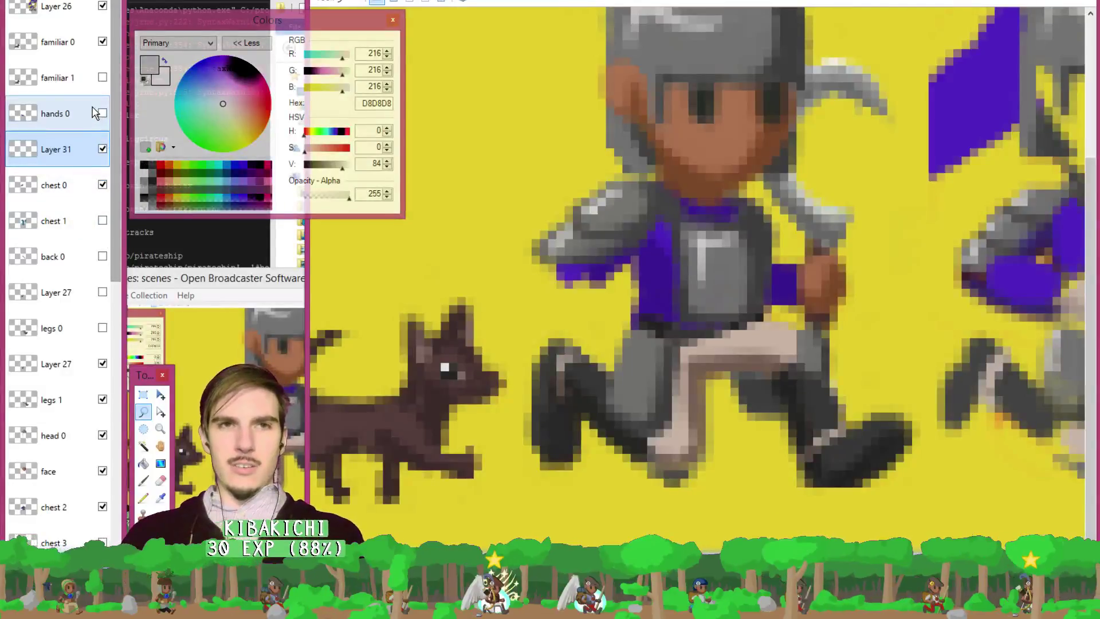
Add a new layer directly above the visible Layer 27 that sits over legs 1.
left_click_drag(119, 167, 115, 210)
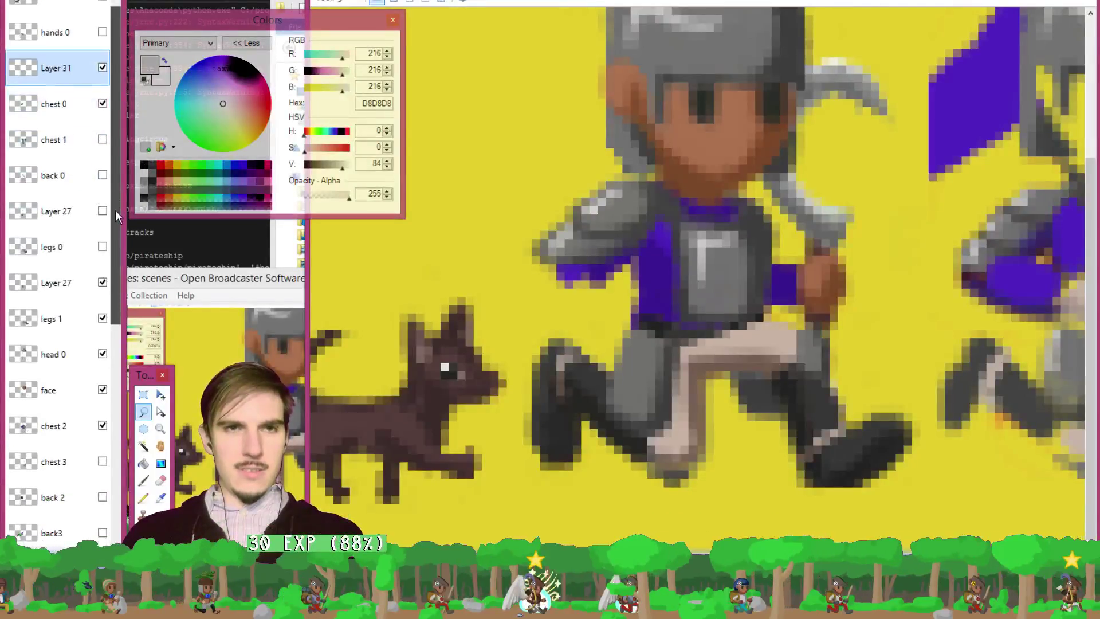
left_click(47, 201)
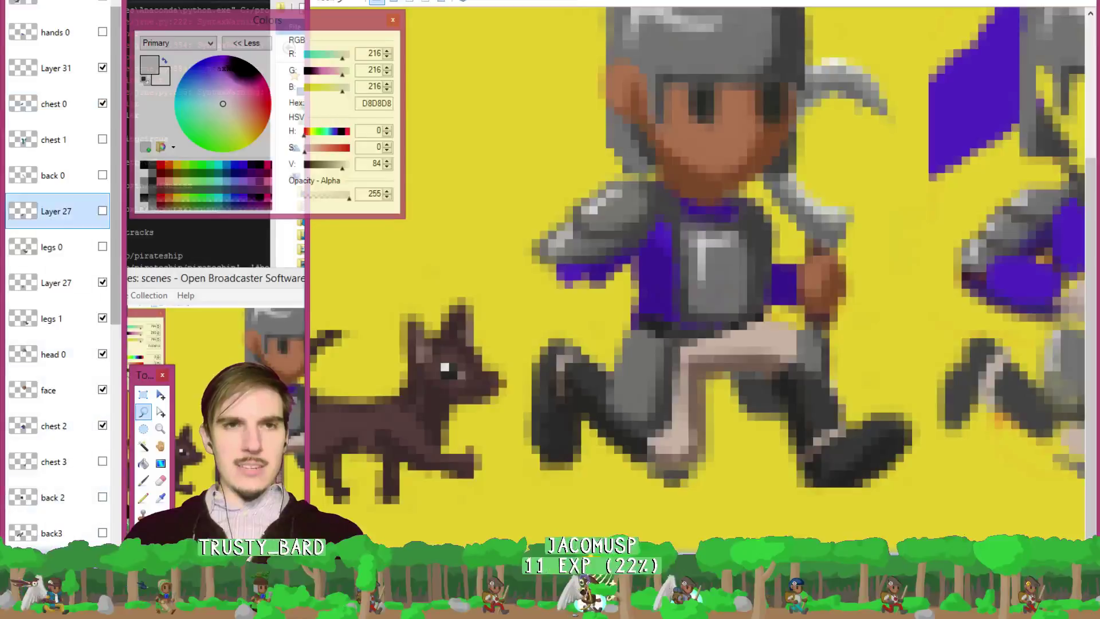
left_click(53, 283)
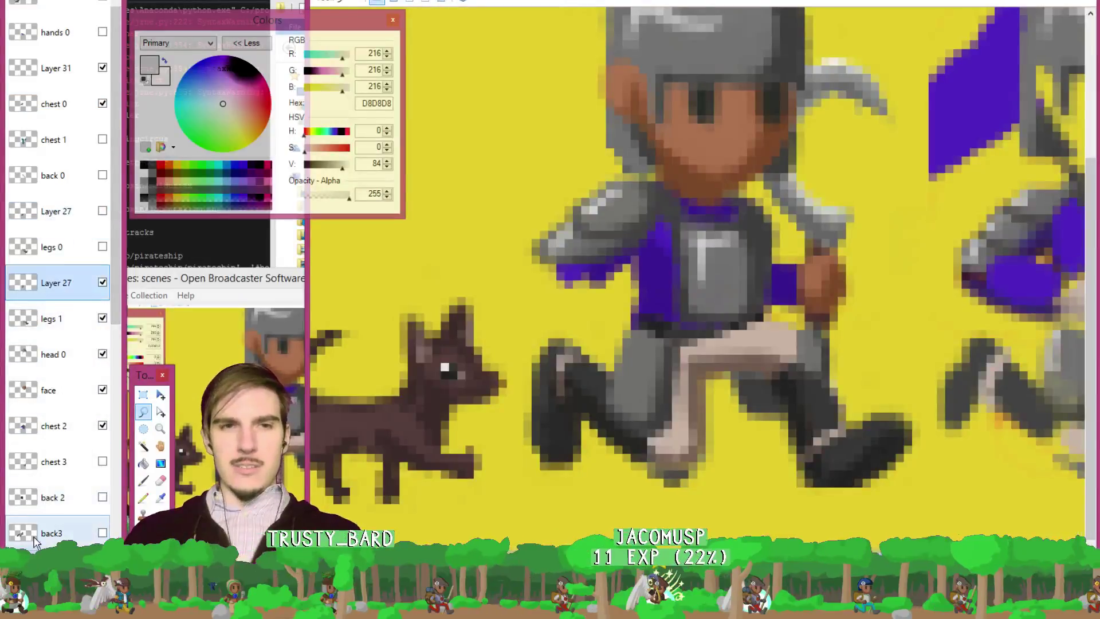
key("ctrl+shift+n")
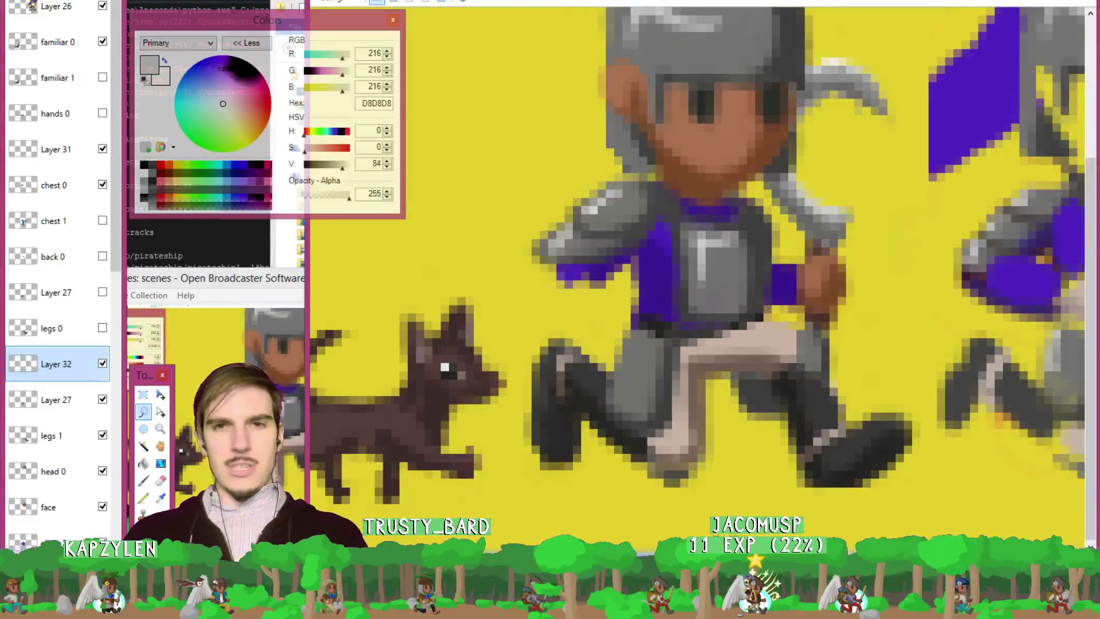
left_click(103, 400)
left_click(103, 400)
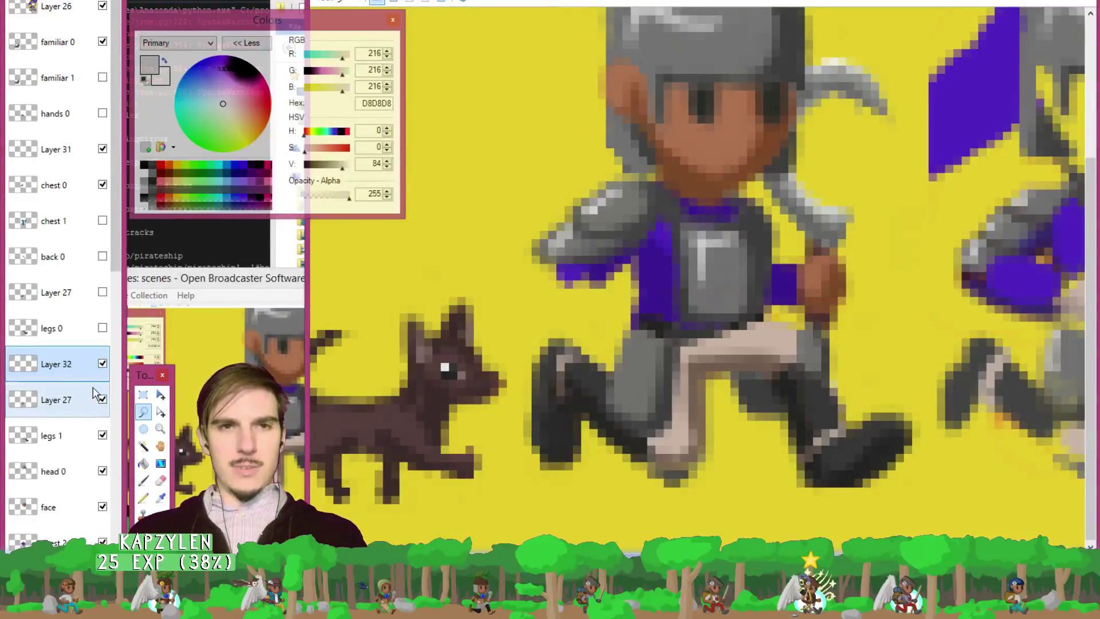
Paste the cut leg highlights onto the new layer and merge it down through Layer 27 into legs 1.
key("ctrl+z")
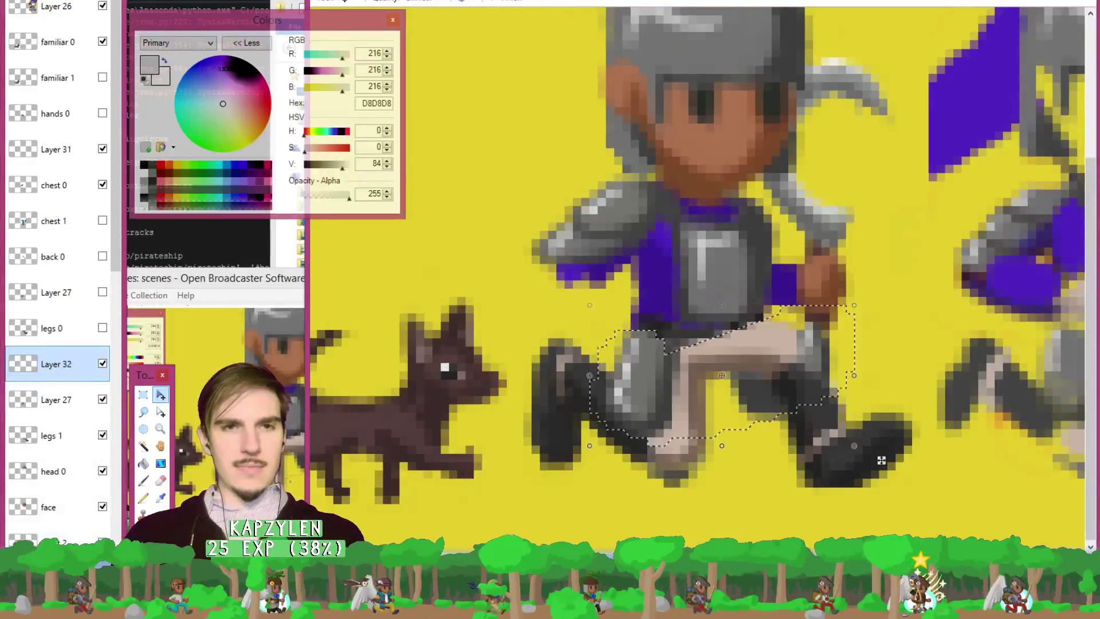
key("ctrl+z")
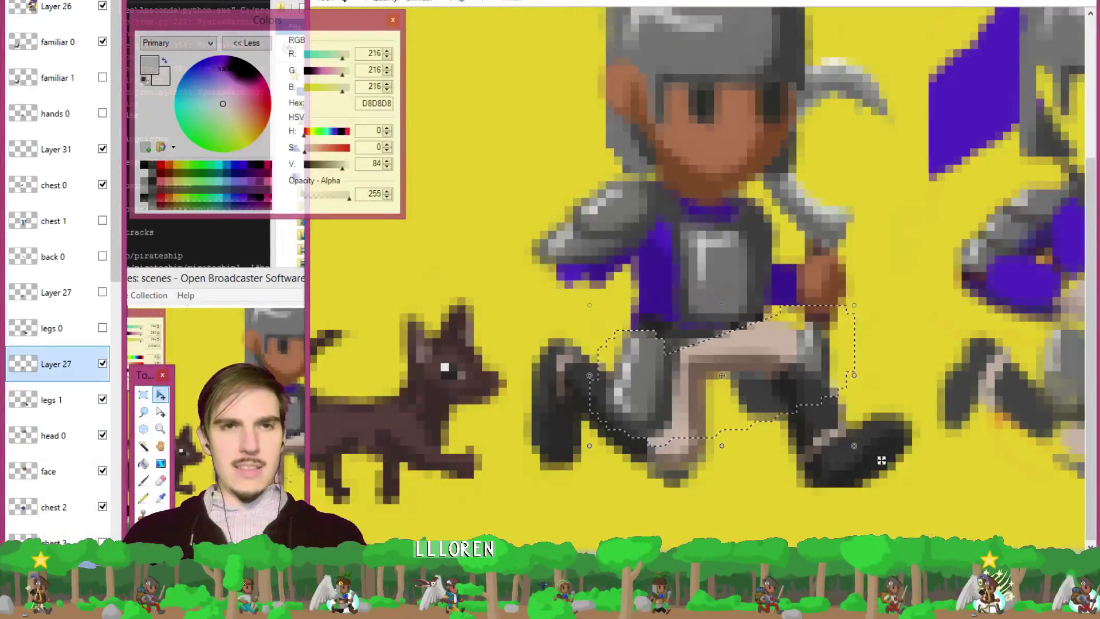
key("ctrl+z")
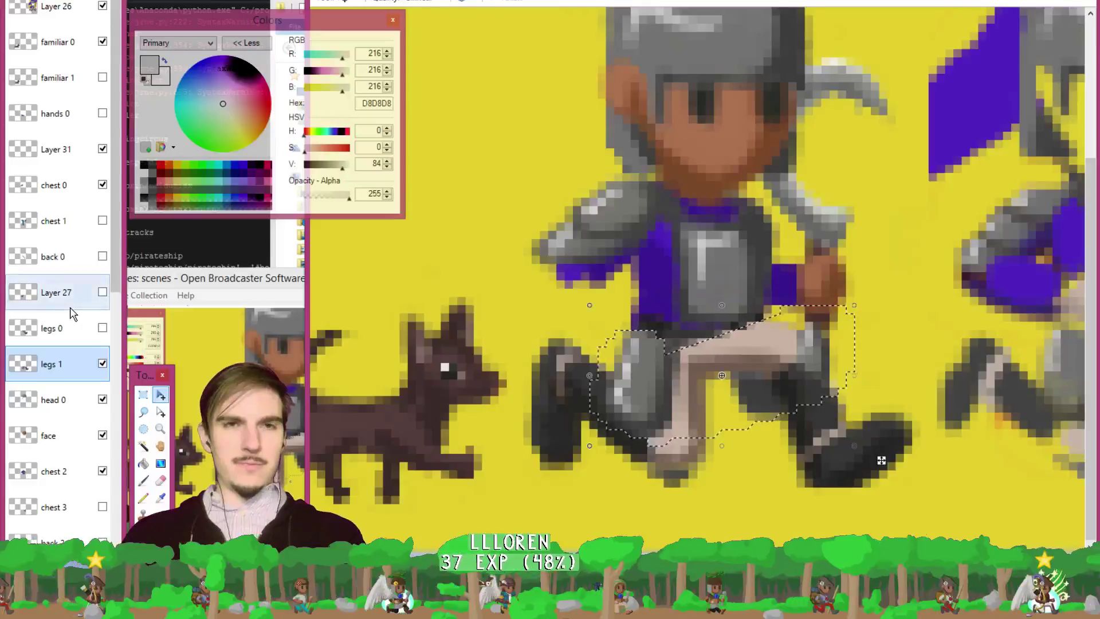
Toggle the visibility of legs 1 to check which leg parts belong to that layer.
scroll(72, 312, "down", 2)
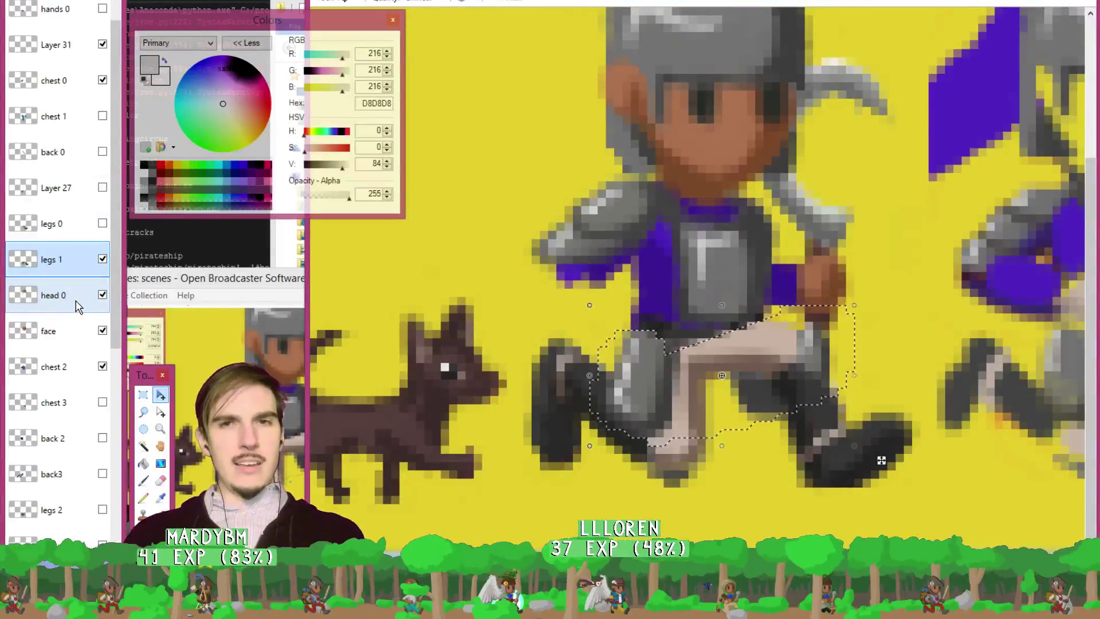
left_click(103, 260)
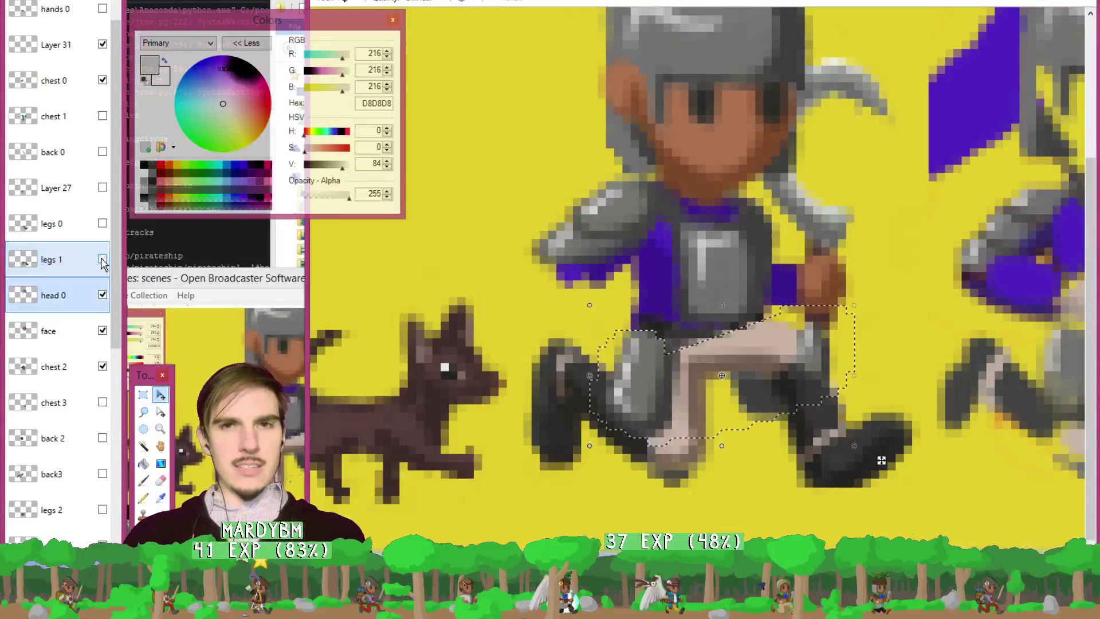
left_click(103, 260)
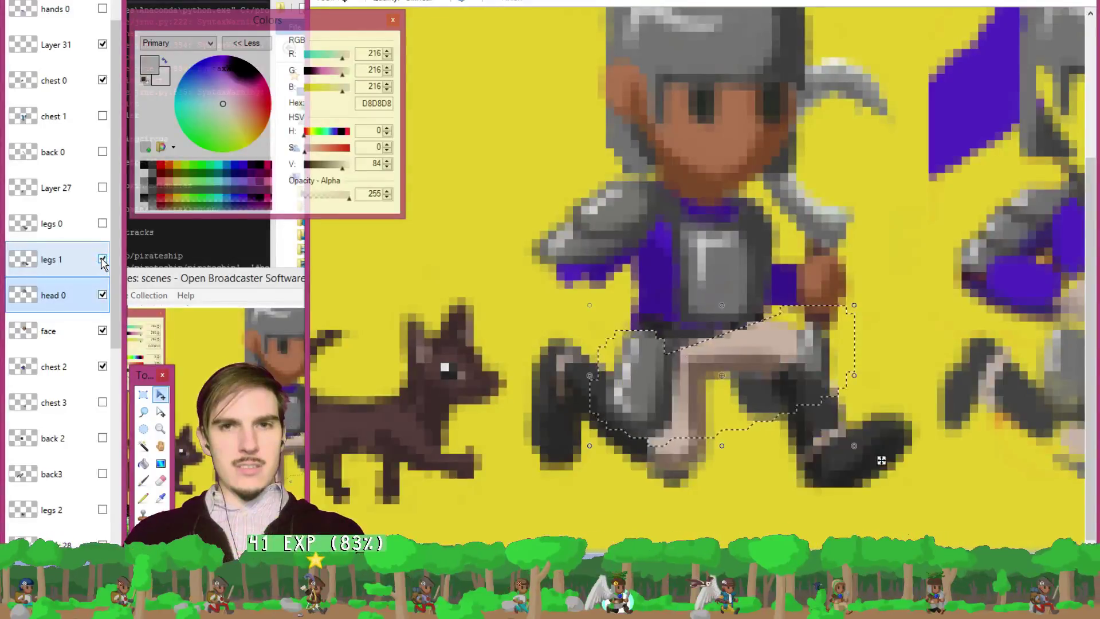
left_click(103, 260)
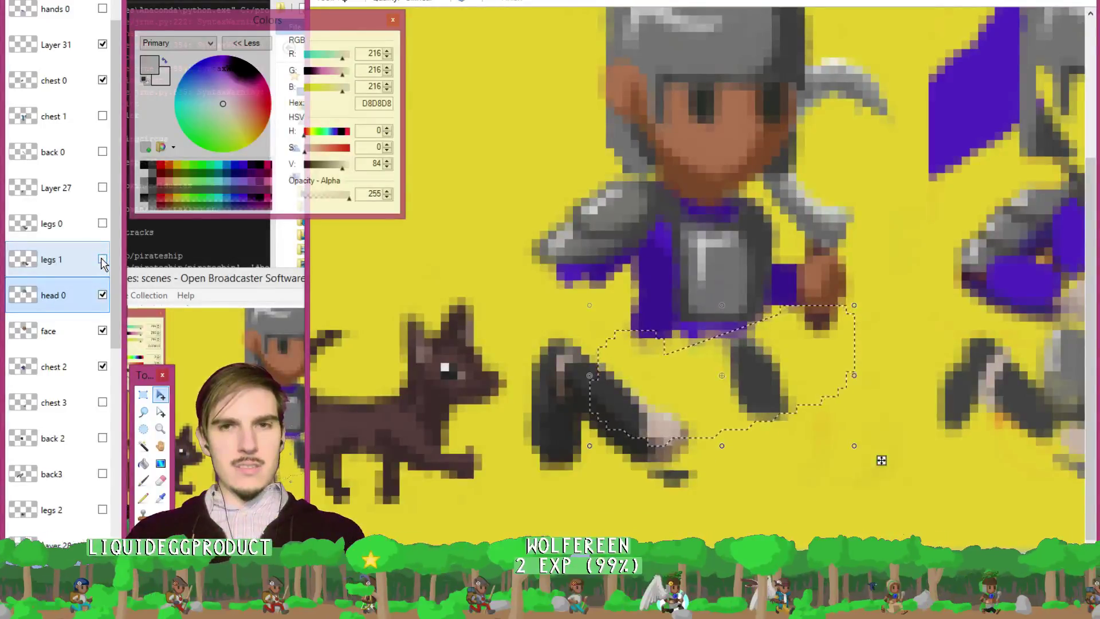
left_click(103, 261)
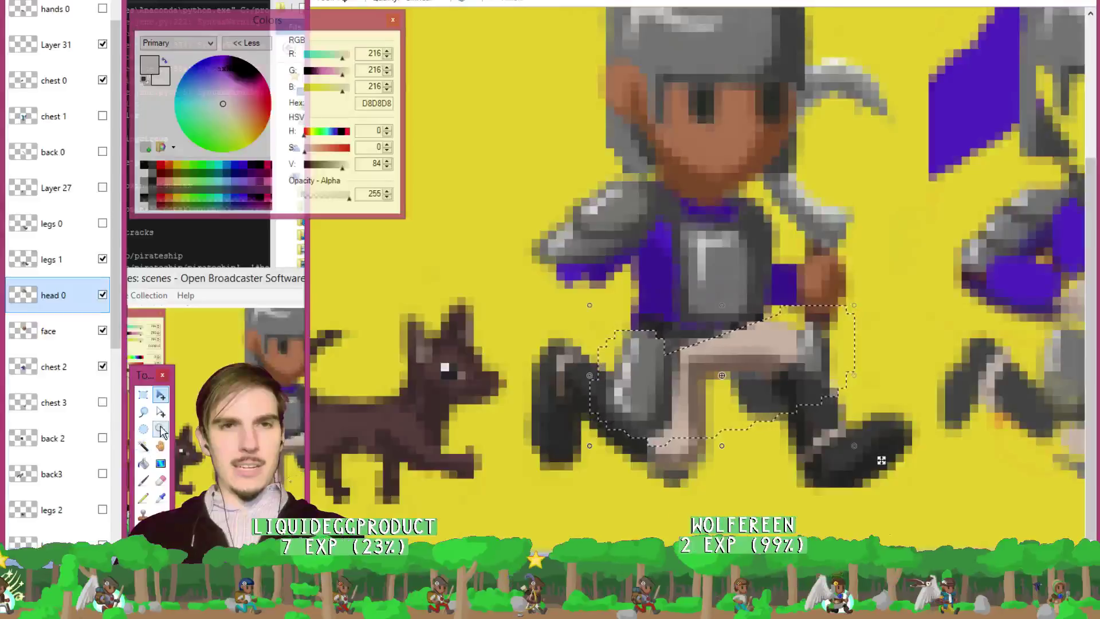
Lasso the small grey armour piece beneath the bent leg's beige end and cut it from the legs 3 layer.
left_click(143, 411)
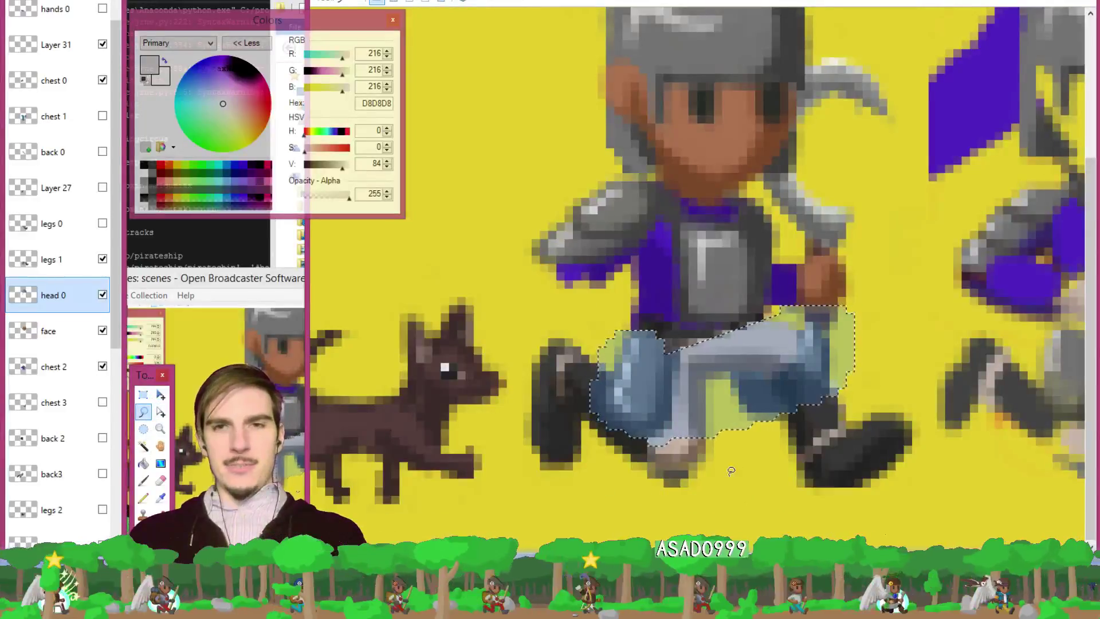
left_click(710, 468)
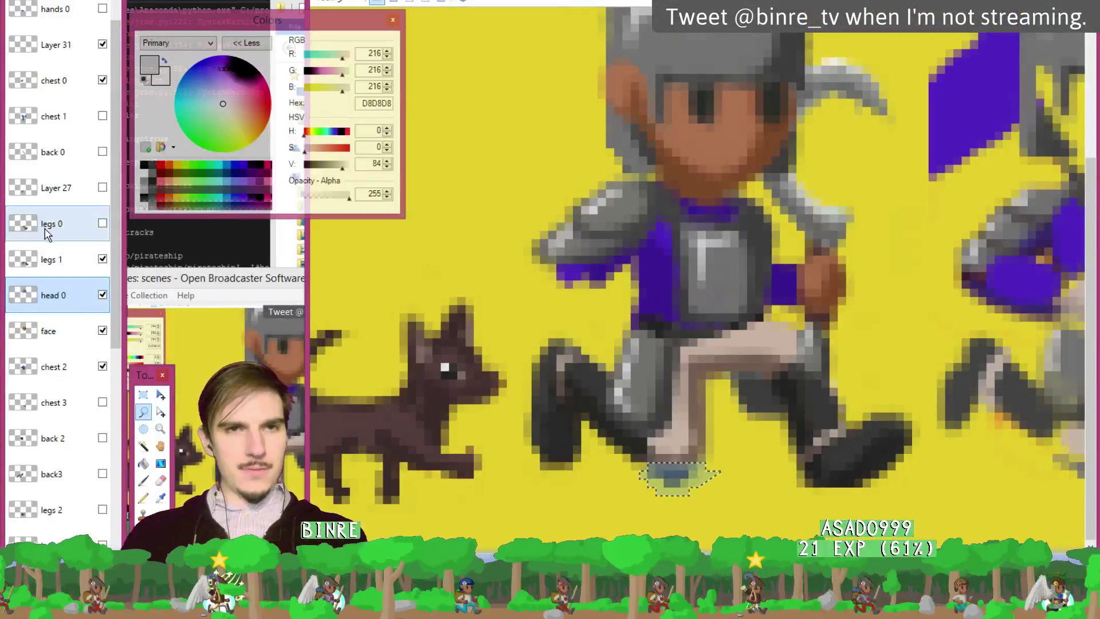
scroll(46, 232, "down", 3)
left_click(68, 379)
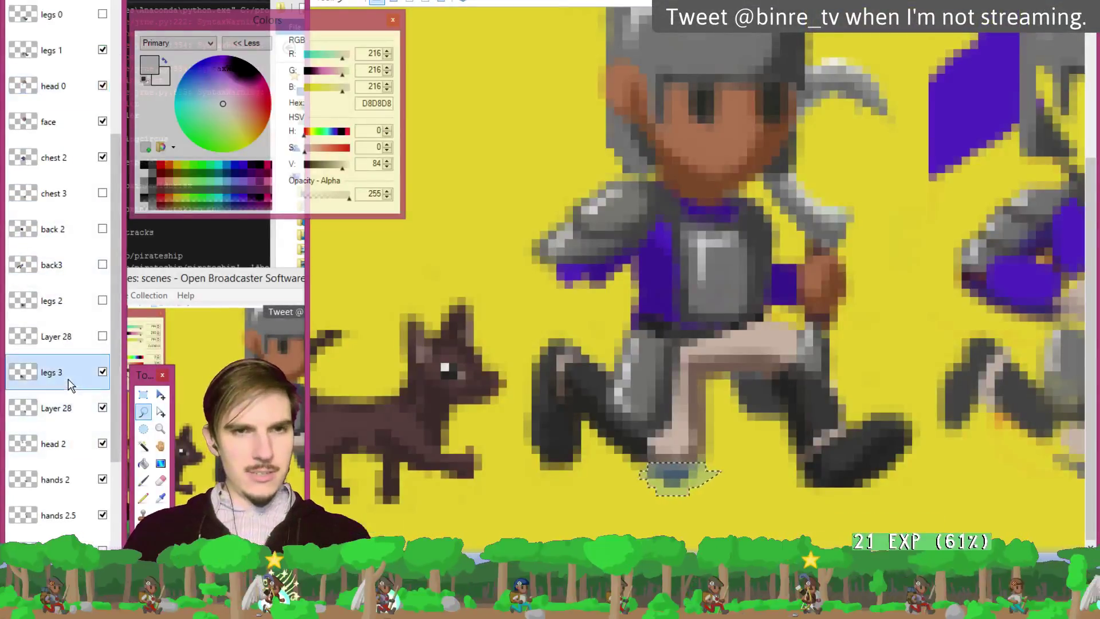
key("ctrl+d")
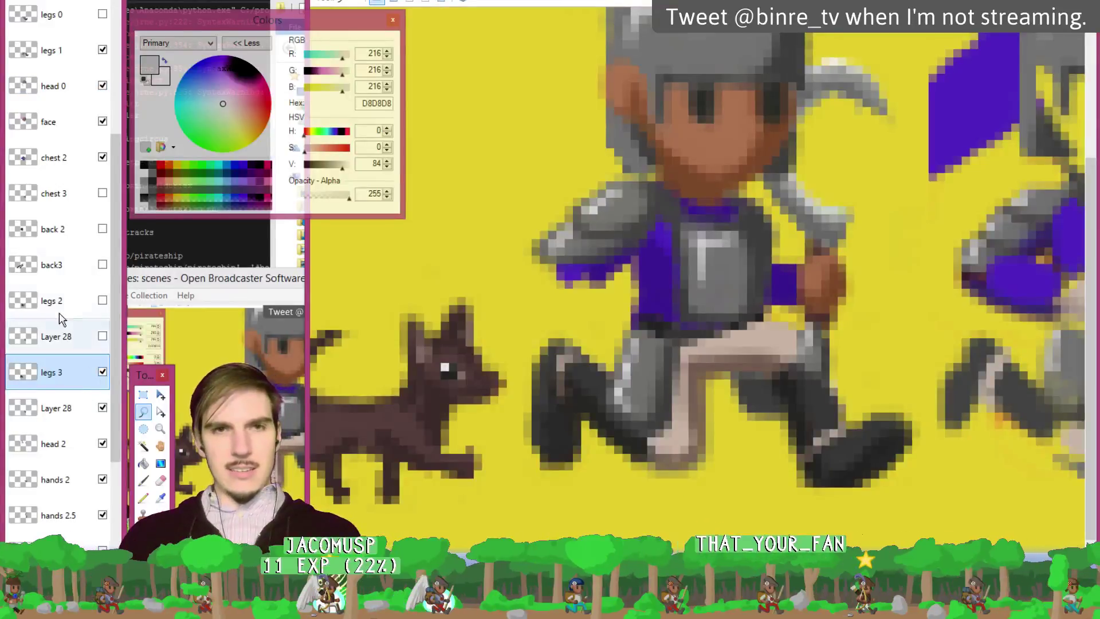
Paste the cut armour piece onto its own layer directly below legs 1 and merge legs 1 down into it.
scroll(52, 428, "up", 3)
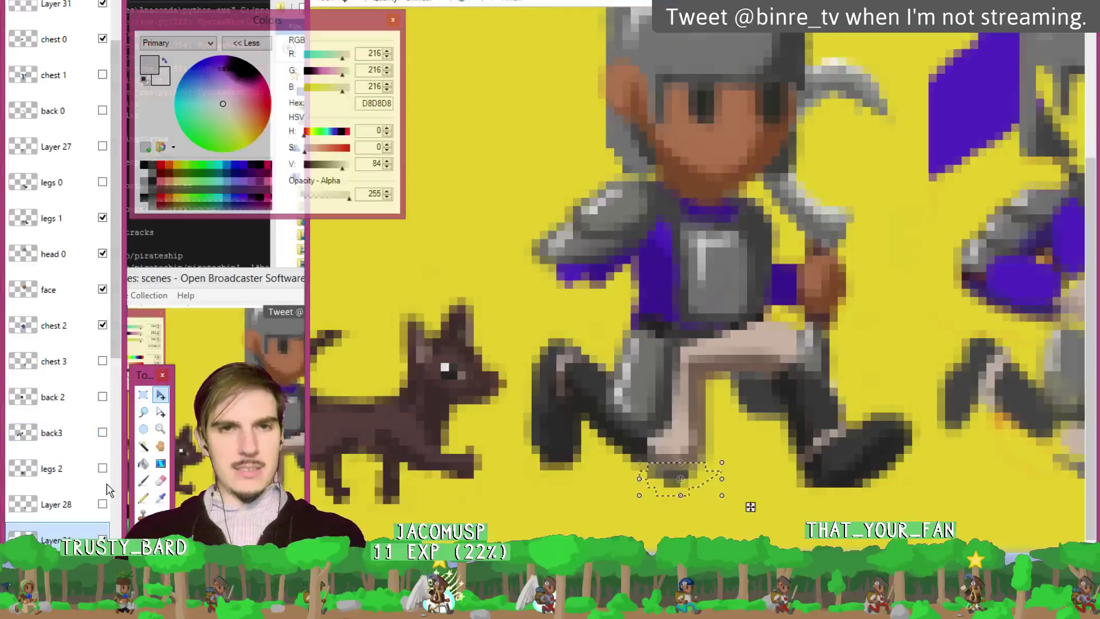
left_click_drag(63, 536, 75, 221)
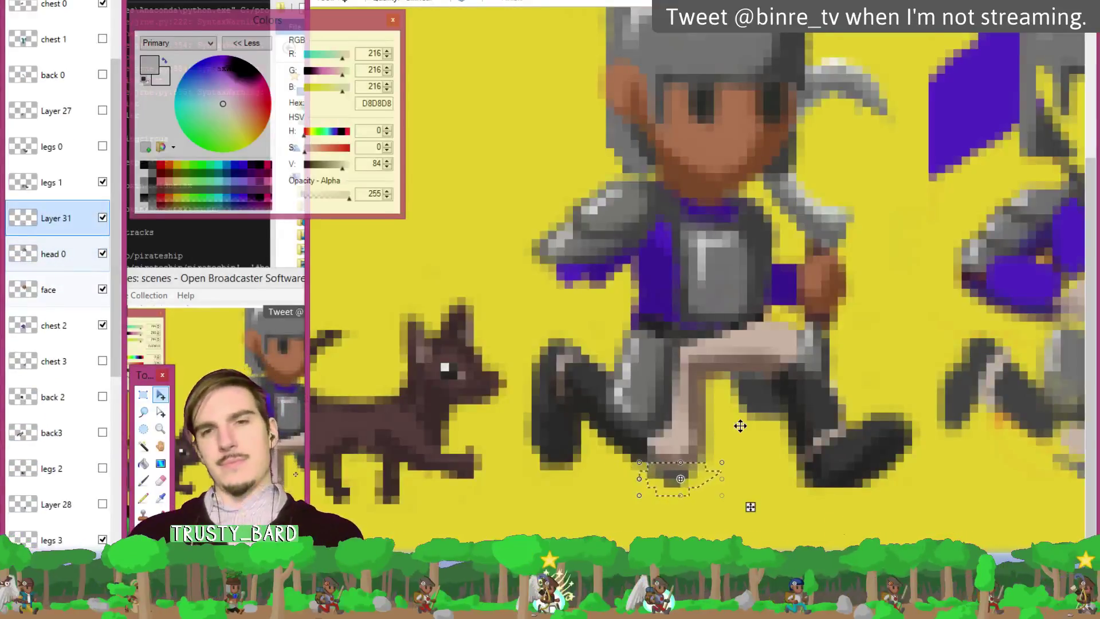
left_click(56, 186)
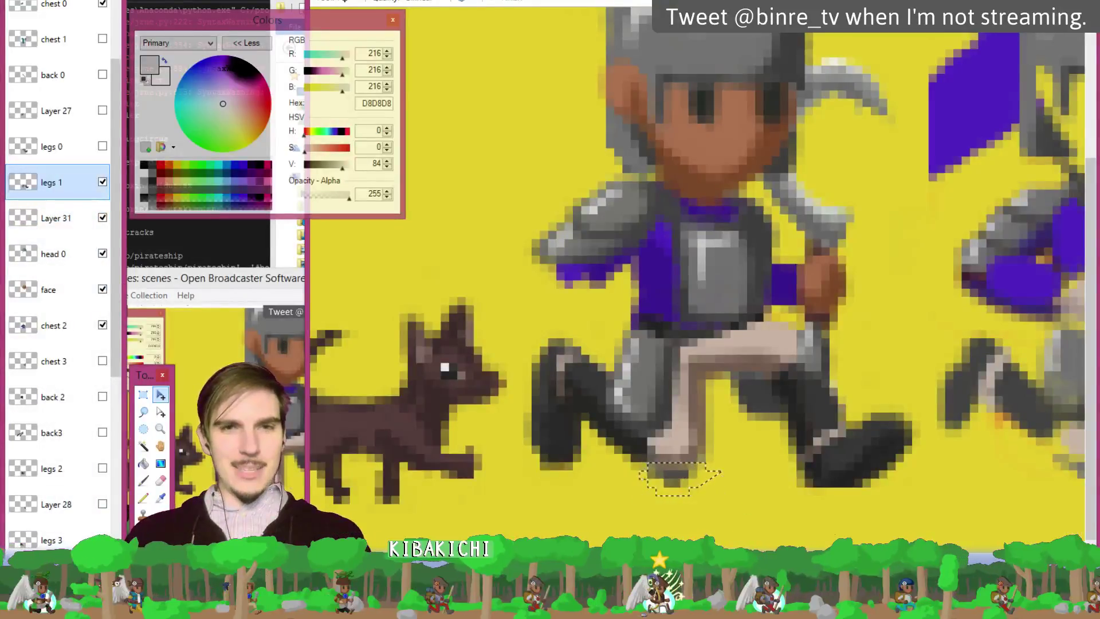
key("ctrl+m")
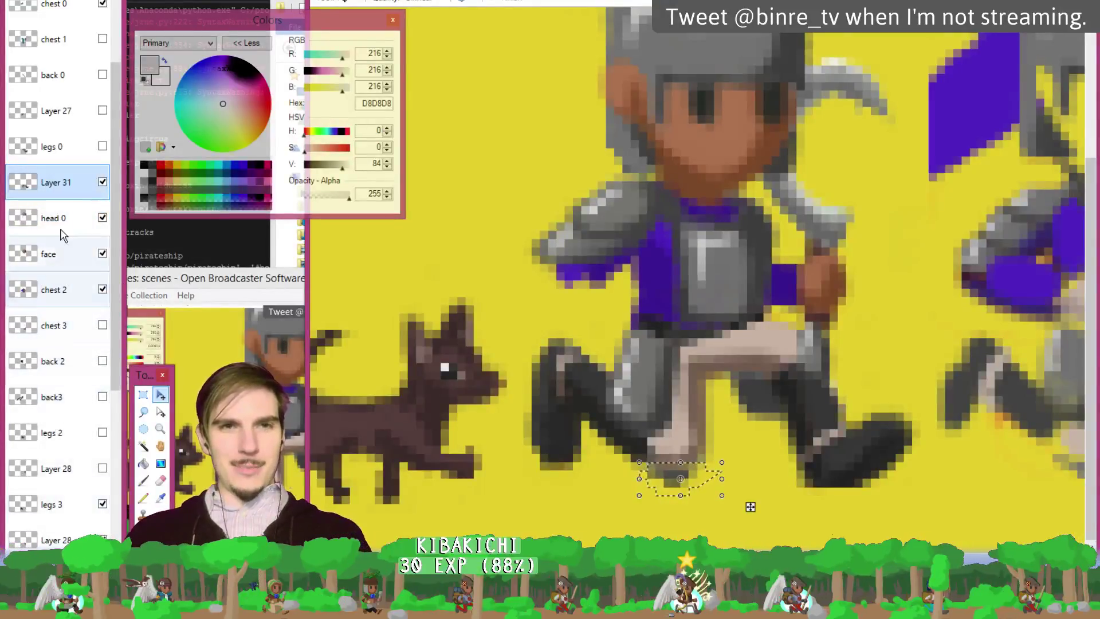
Rename the merged leg layer as legs 1.
double_click(59, 188)
type("legs 1")
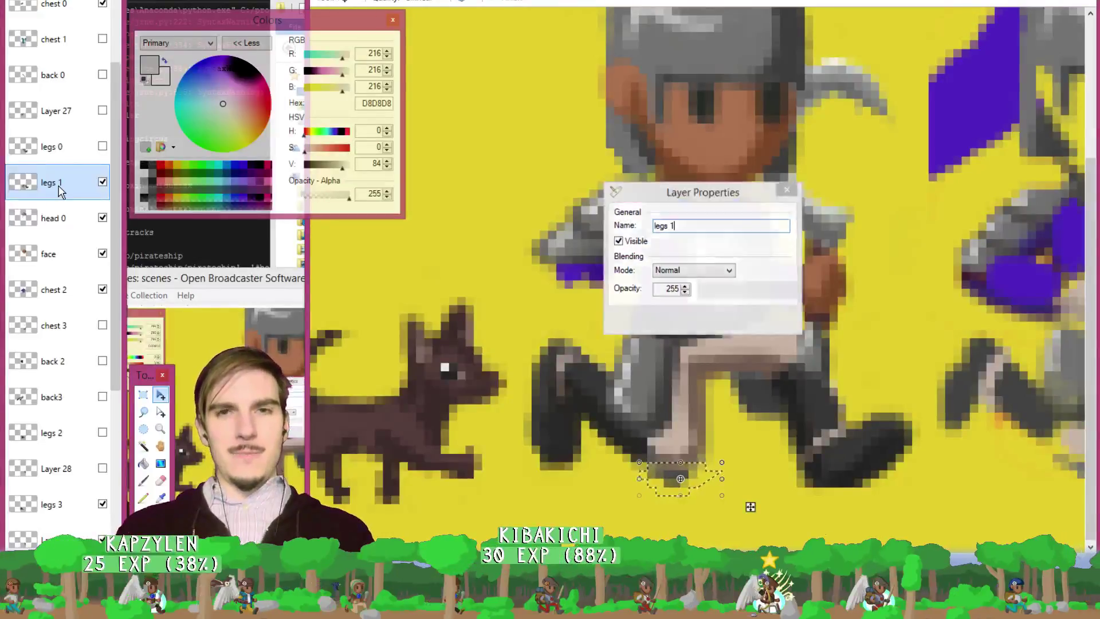
key("Return")
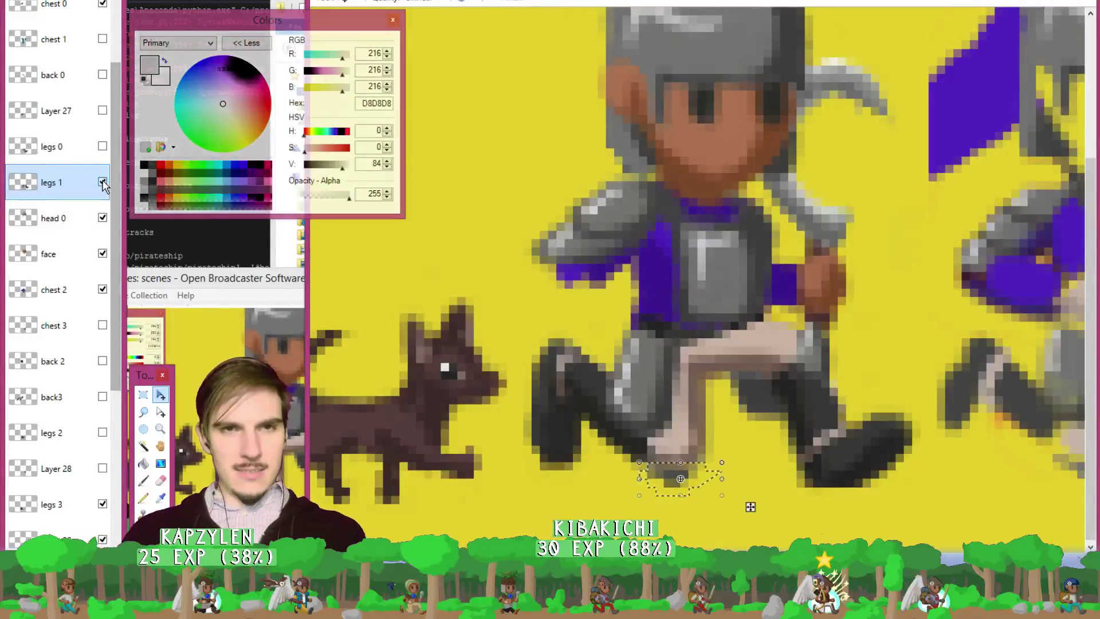
Toggle the visibility of legs 1 to check that it holds the whole front leg, and leave the layer hidden.
left_click(102, 183)
left_click(102, 183)
left_click(103, 183)
left_click(102, 182)
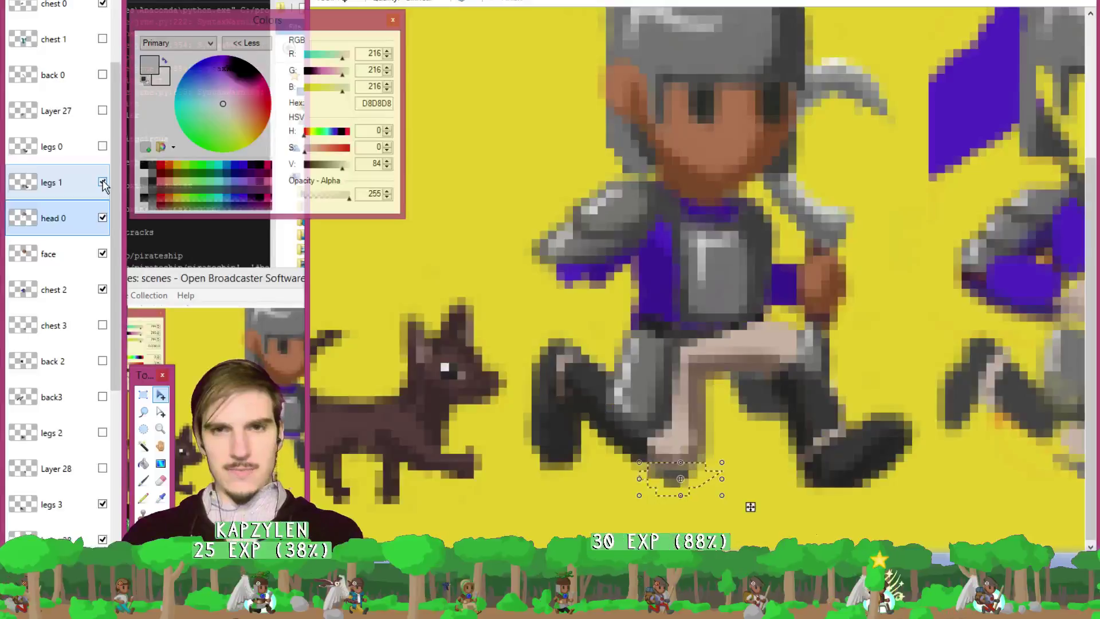
left_click(103, 183)
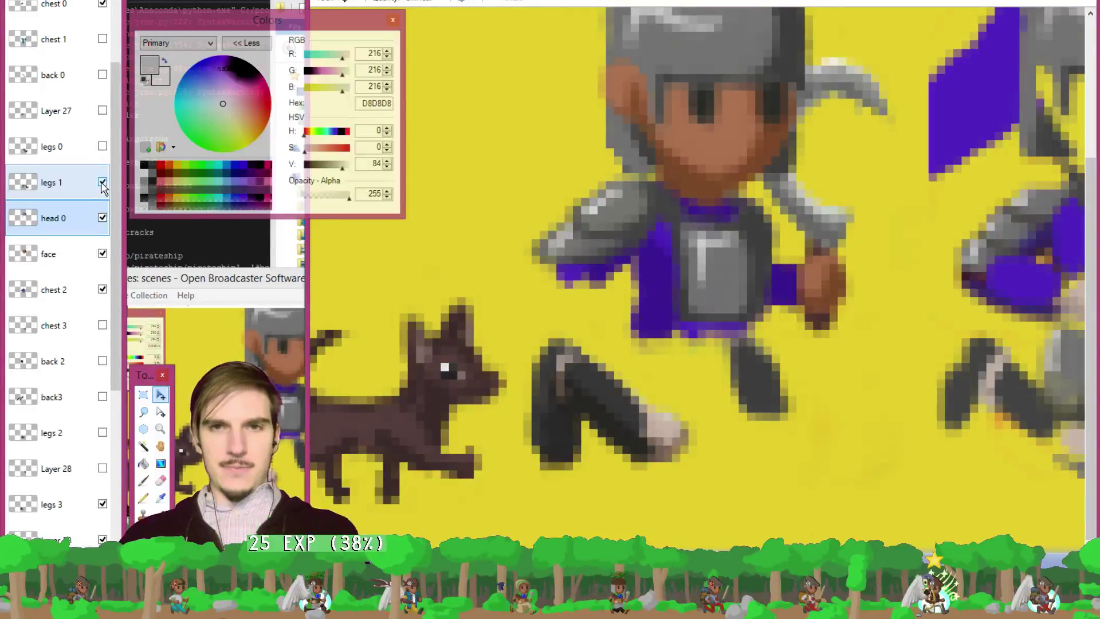
left_click(103, 182)
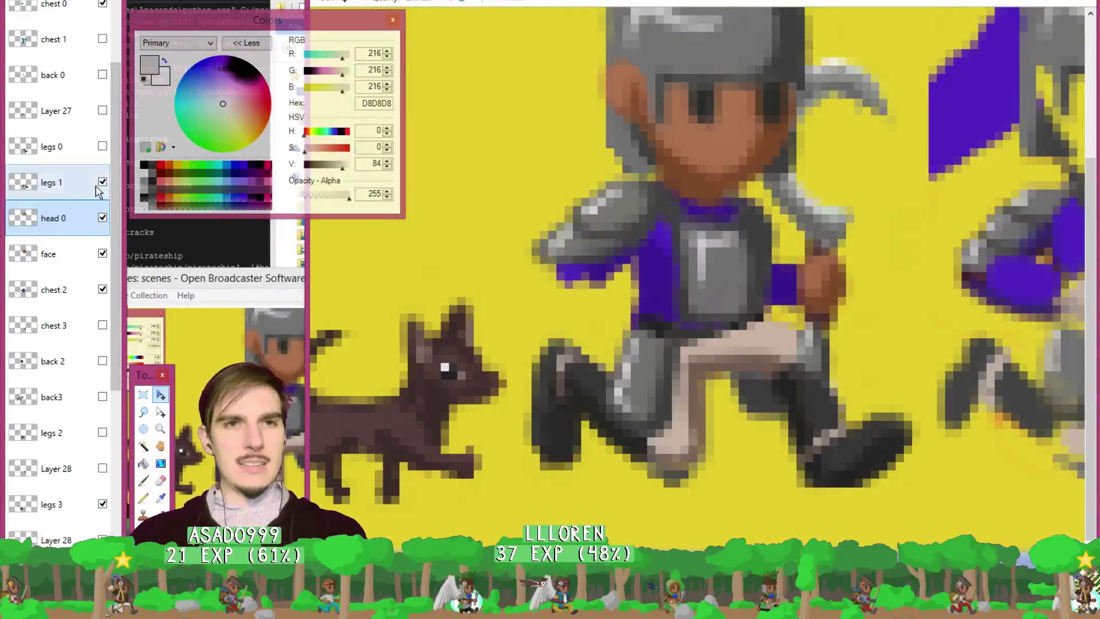
left_click(102, 182)
scroll(86, 200, "down", 5)
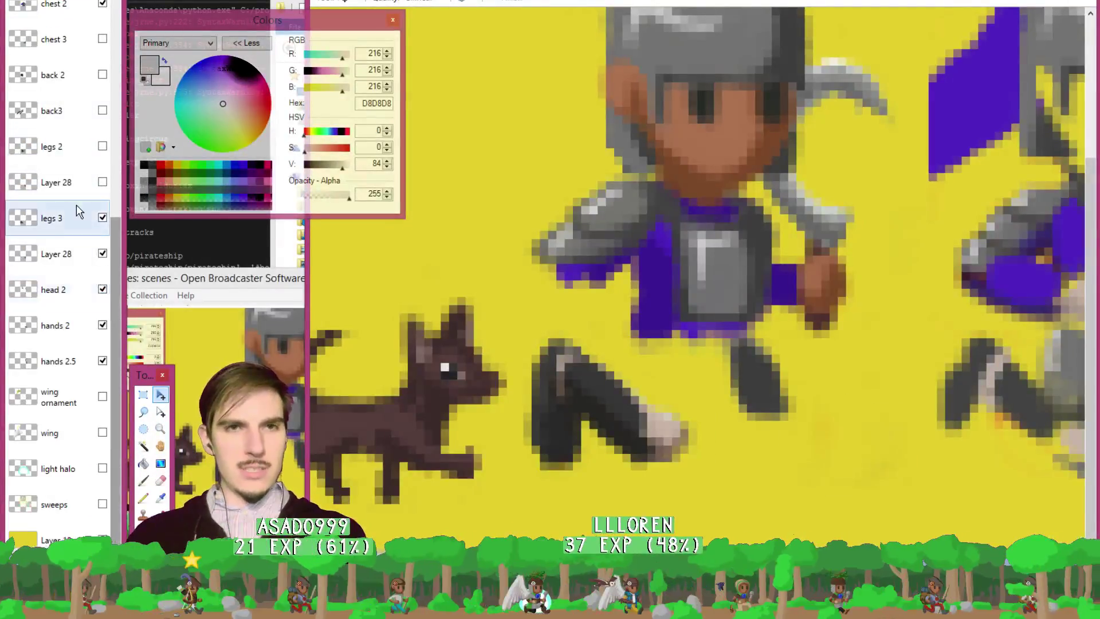
Merge the legs 3 layer down into the Layer 28 below it and rename the merged layer as legs 3.
left_click(68, 223)
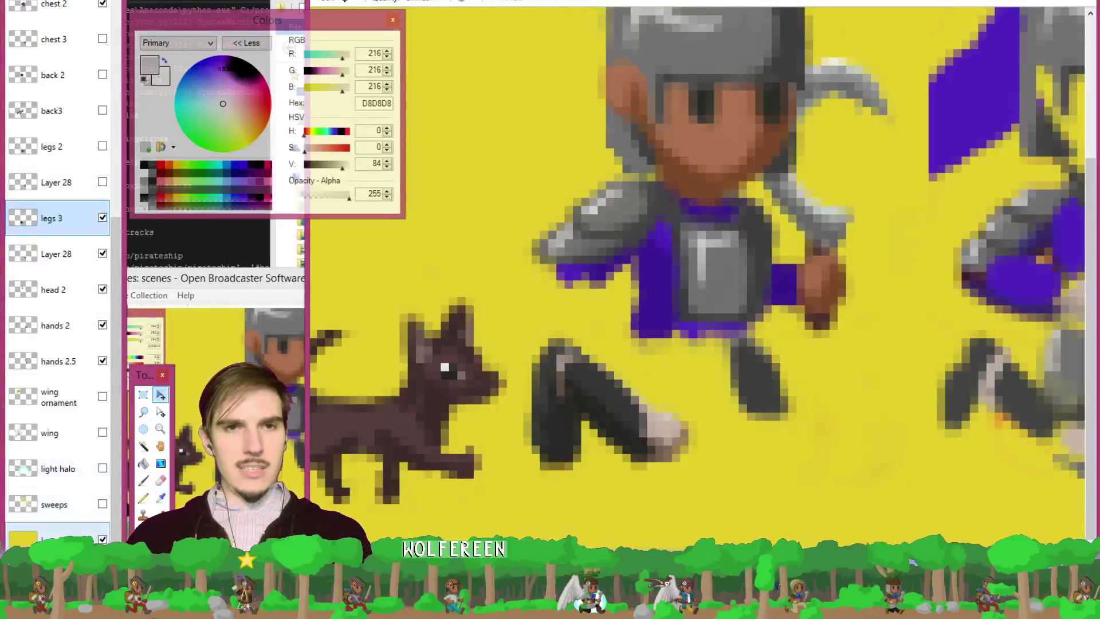
key("ctrl+m")
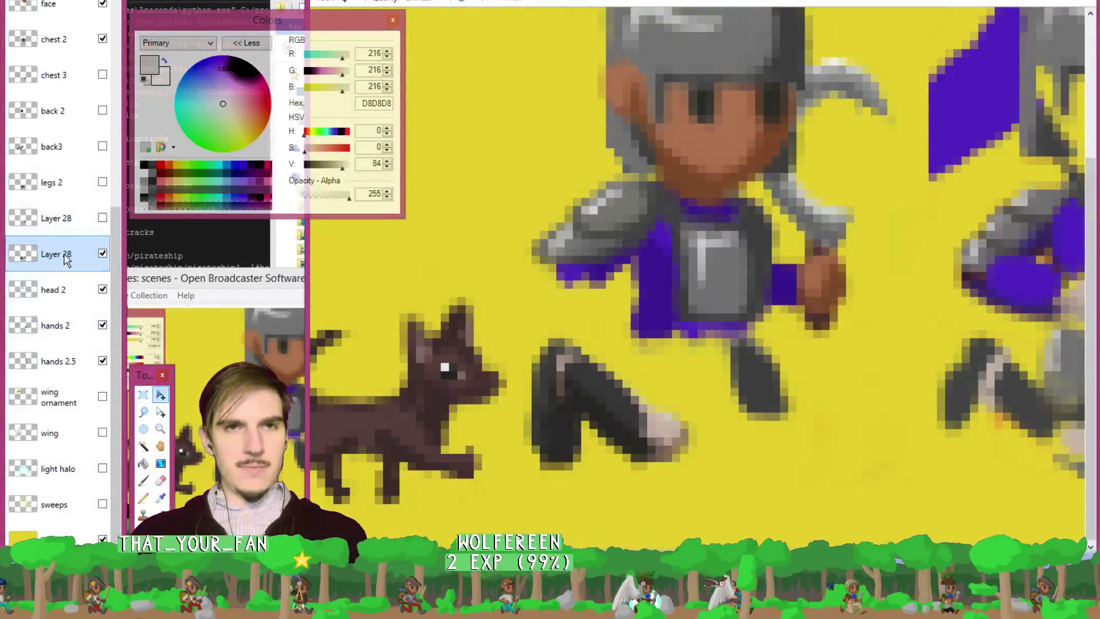
double_click(67, 257)
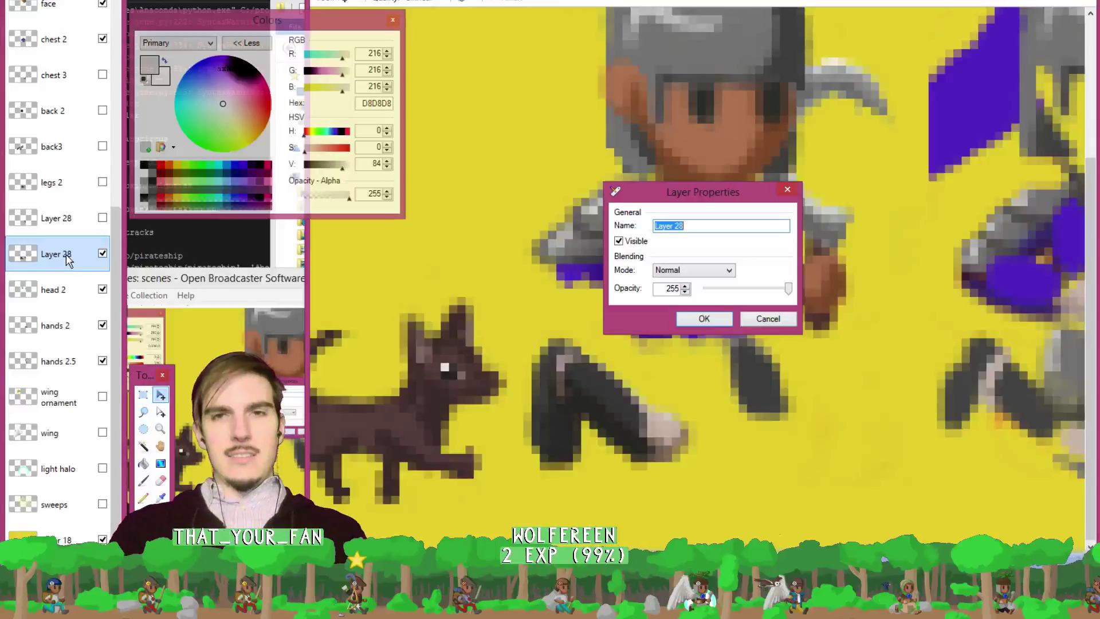
type("legs ")
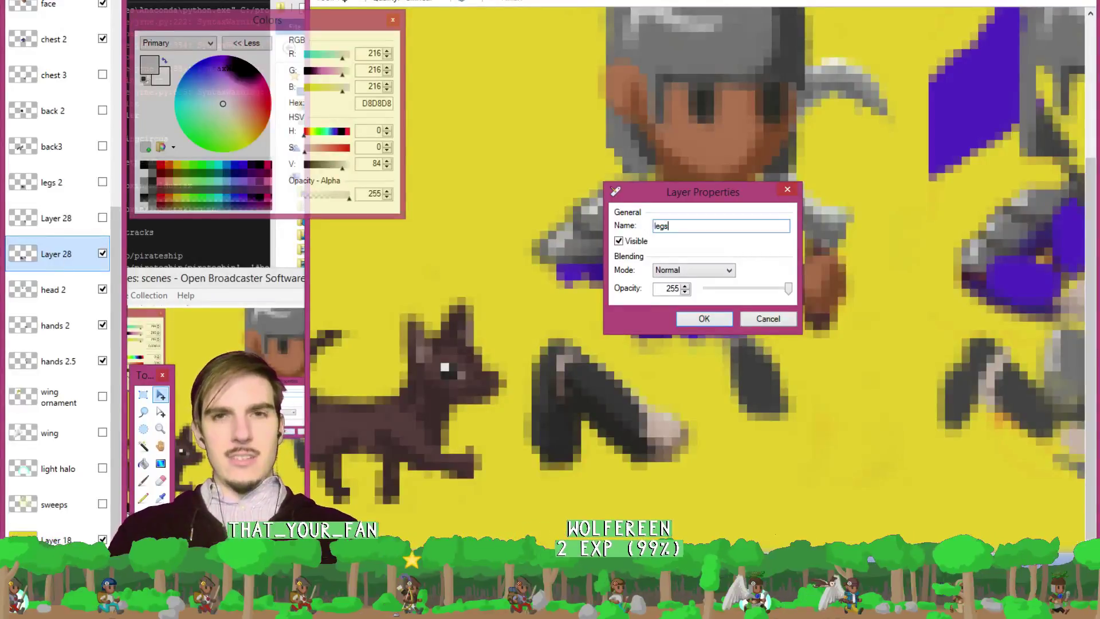
type("3")
key("Return")
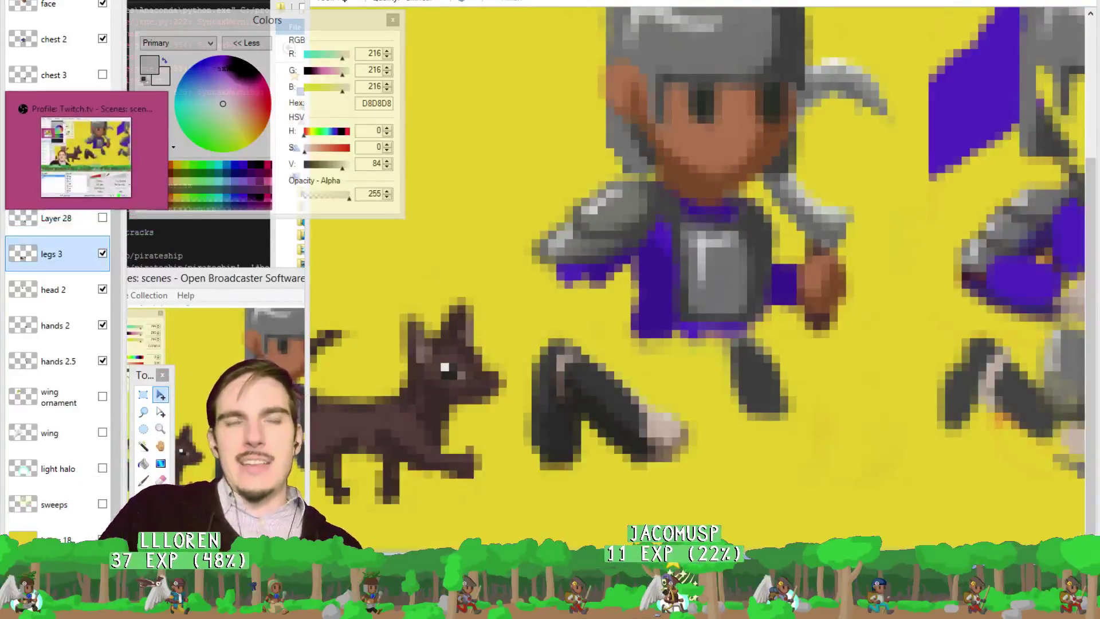
Switch to the PyCharm editor and find the part of create_event() in jrne.py that makes the new event current.
key("alt+Tab")
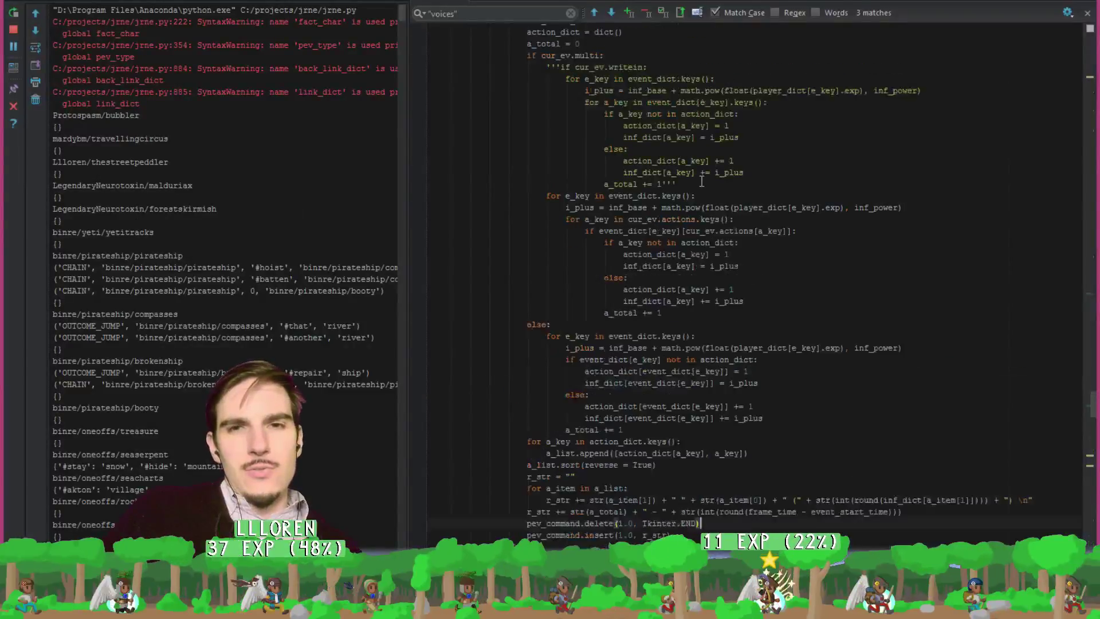
scroll(861, 261, "up", 17)
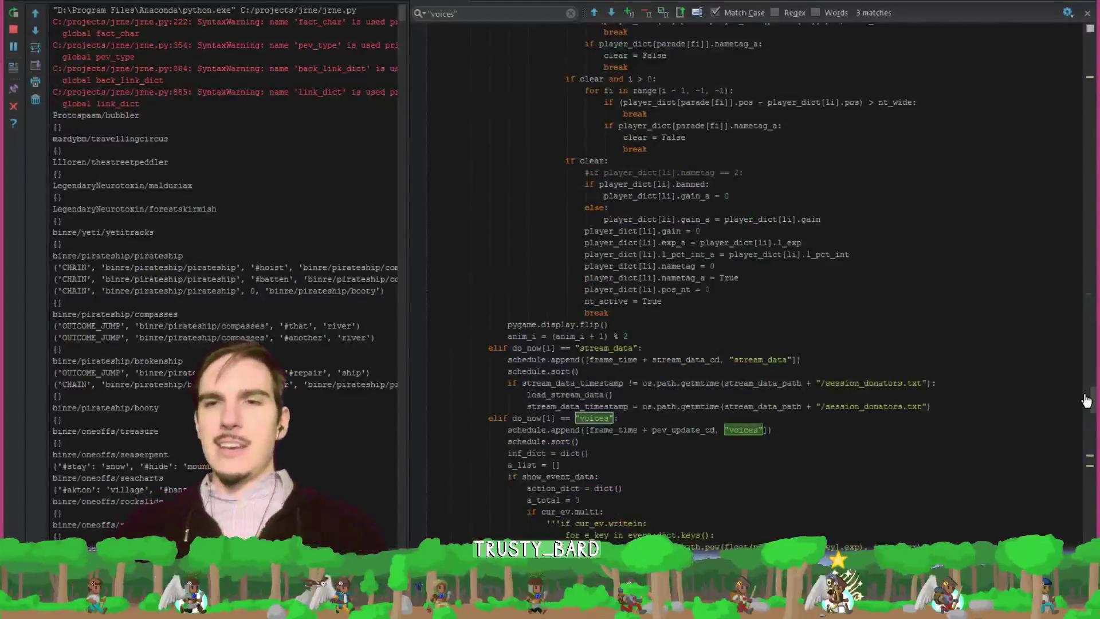
left_click(1087, 188)
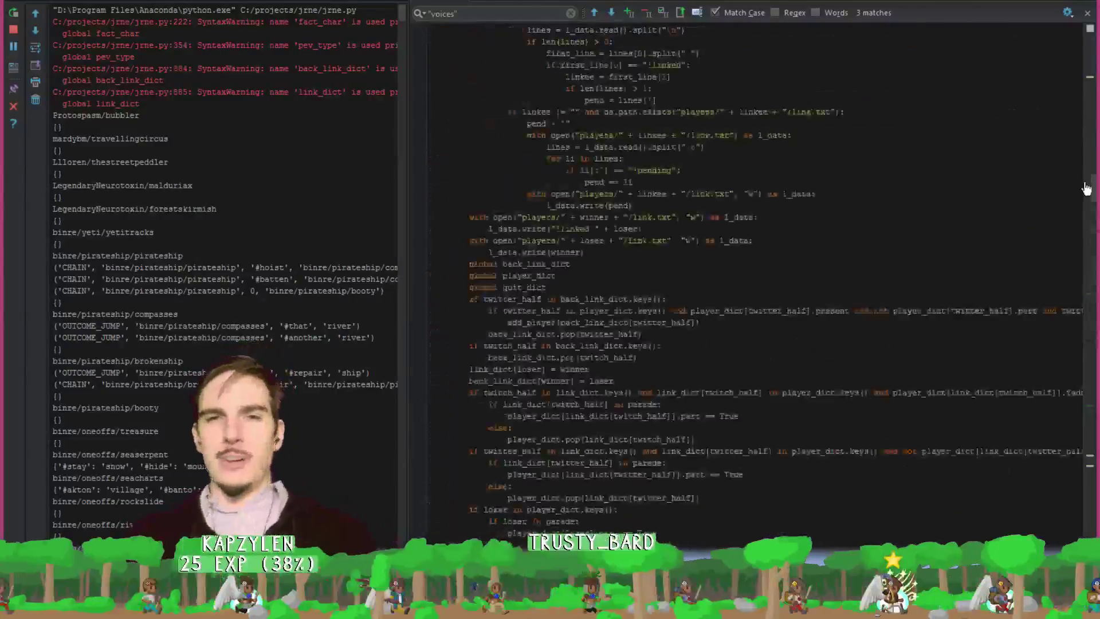
left_click_drag(1087, 187, 1079, 54)
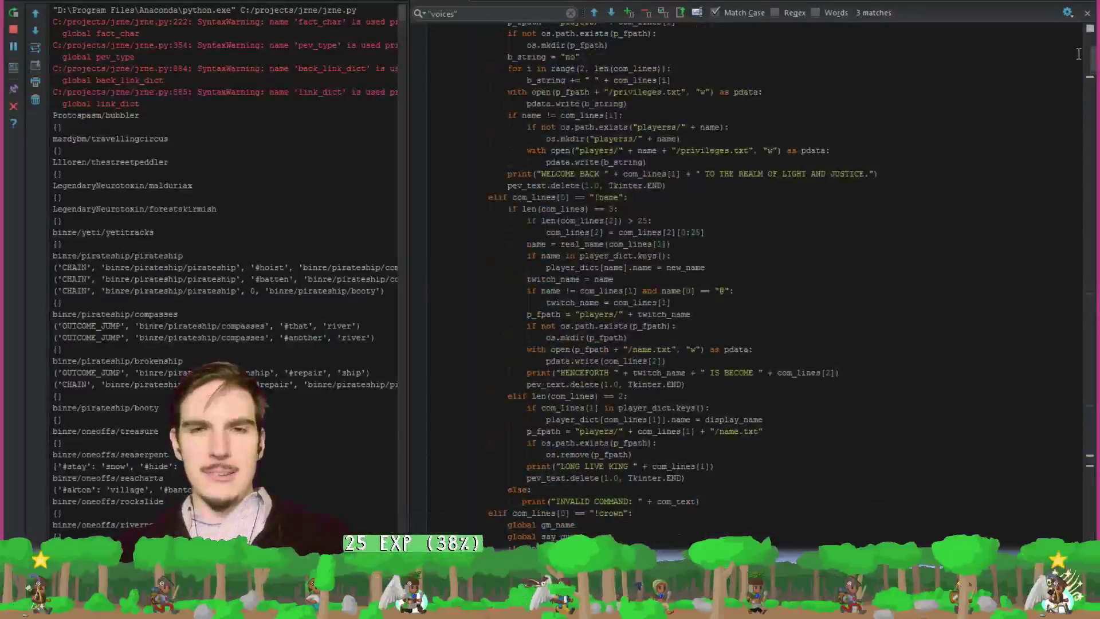
scroll(625, 338, "up", 10)
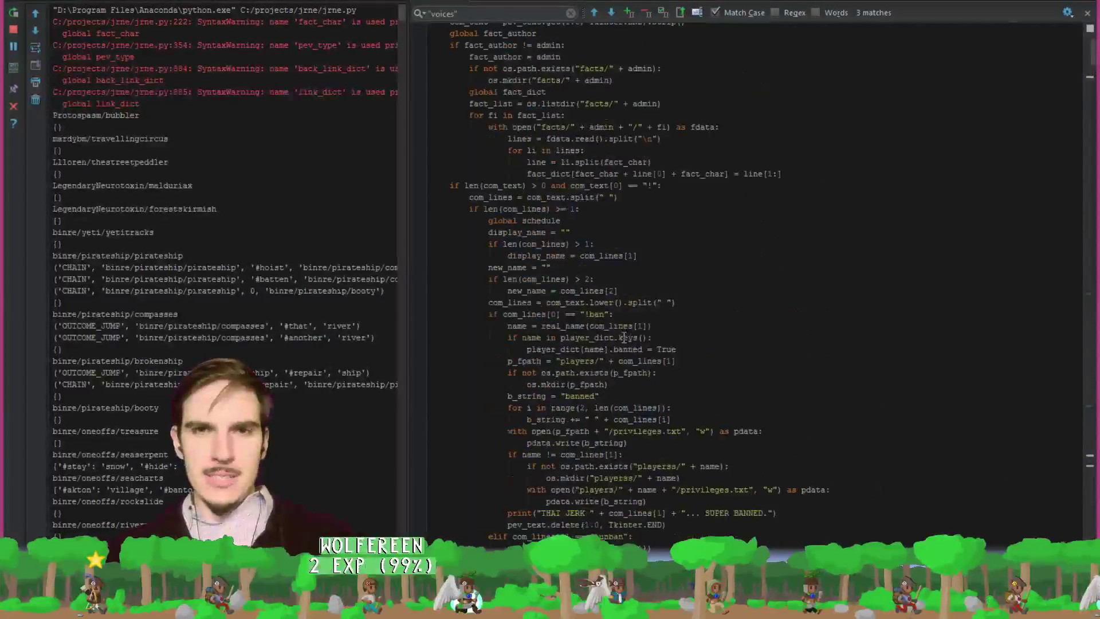
scroll(625, 336, "up", 5)
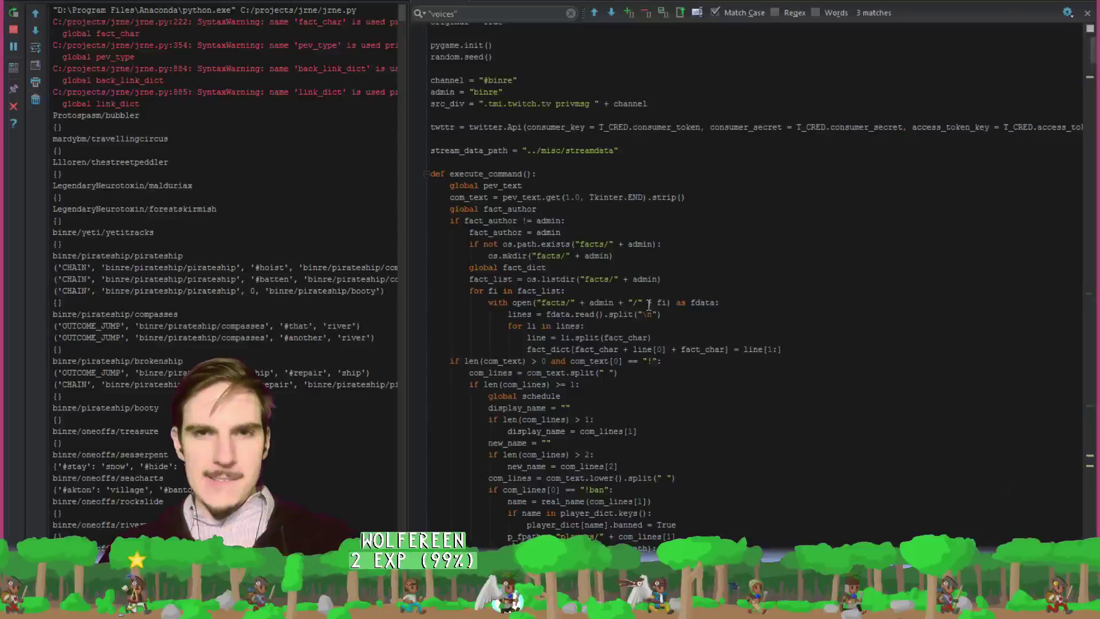
scroll(649, 304, "down", 7)
left_click_drag(1090, 54, 1093, 92)
scroll(653, 228, "up", 6)
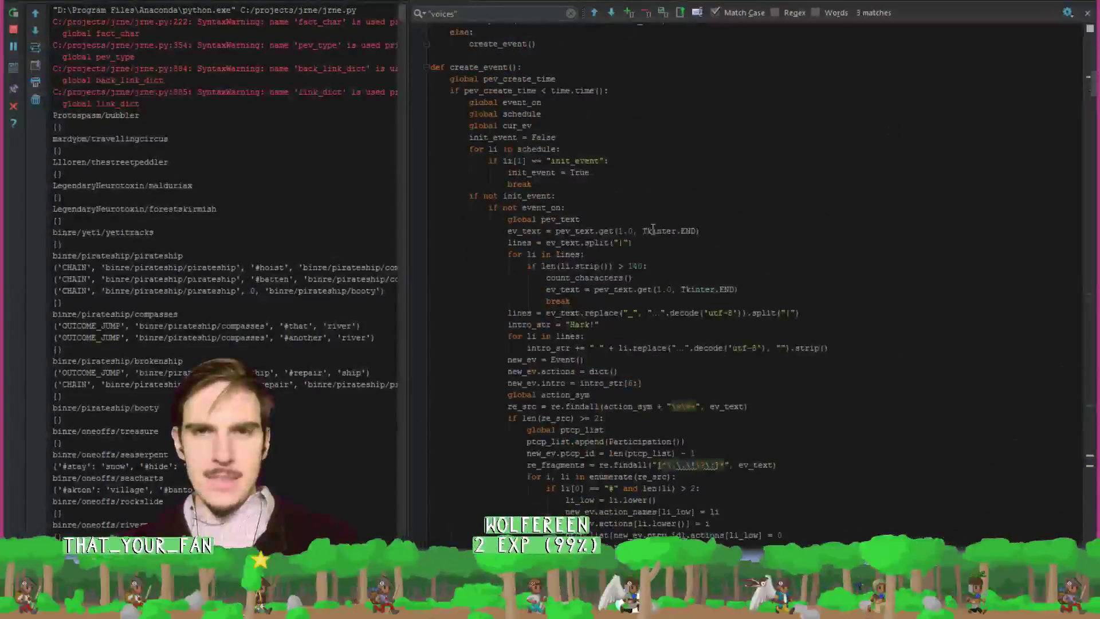
scroll(505, 98, "down", 11)
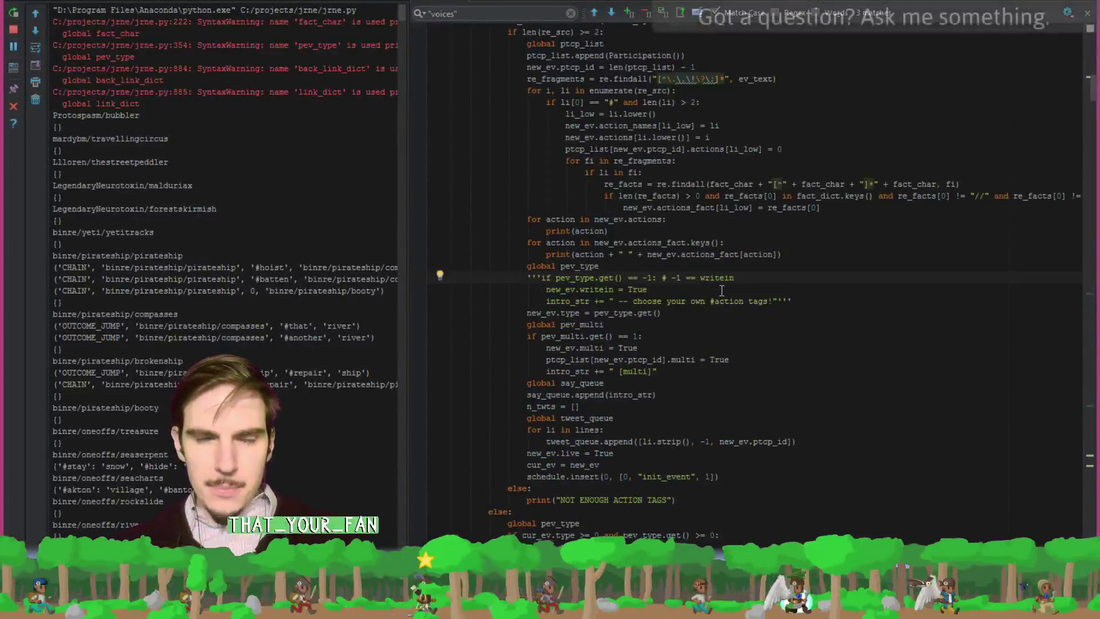
scroll(718, 292, "down", 7)
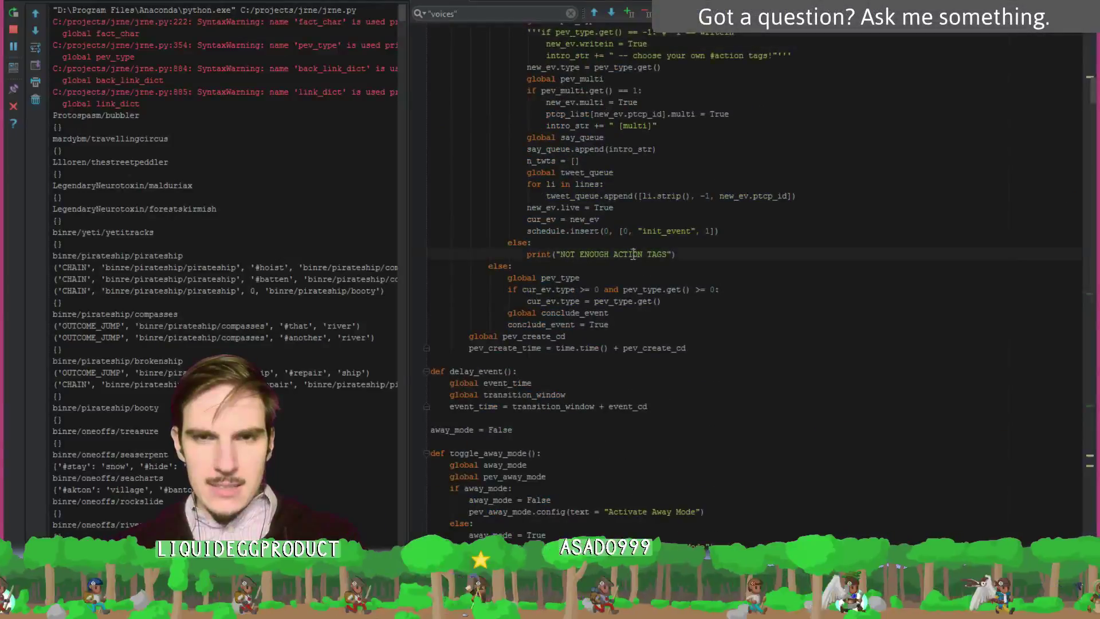
Insert a new line reading pev_text below cur_ev = new_ev in create_event().
left_click(710, 223)
key("Return")
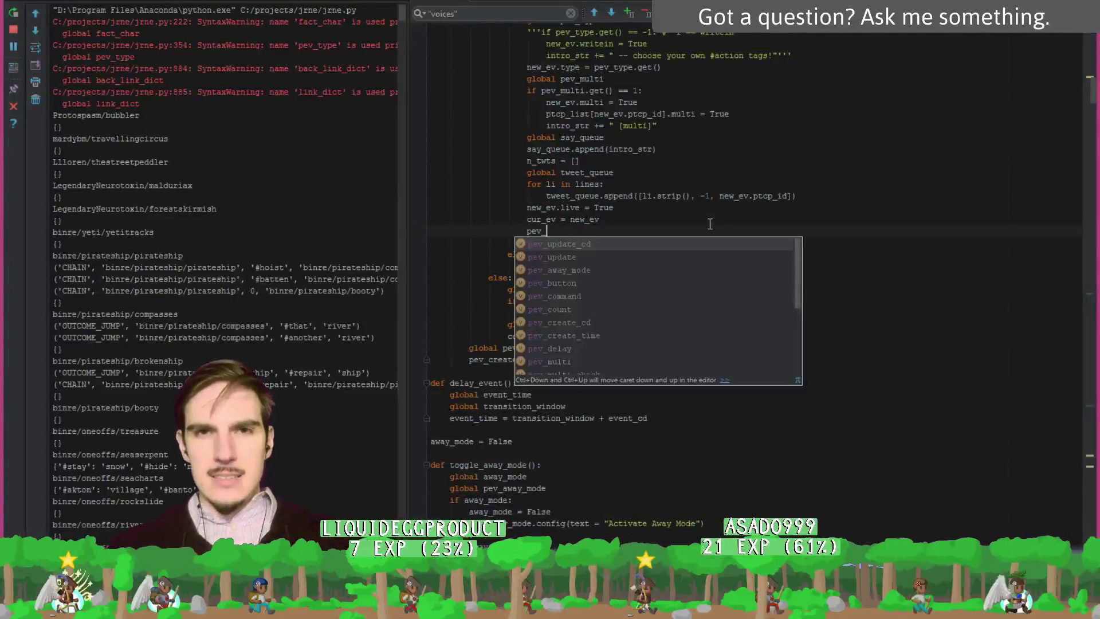
type("pev_te")
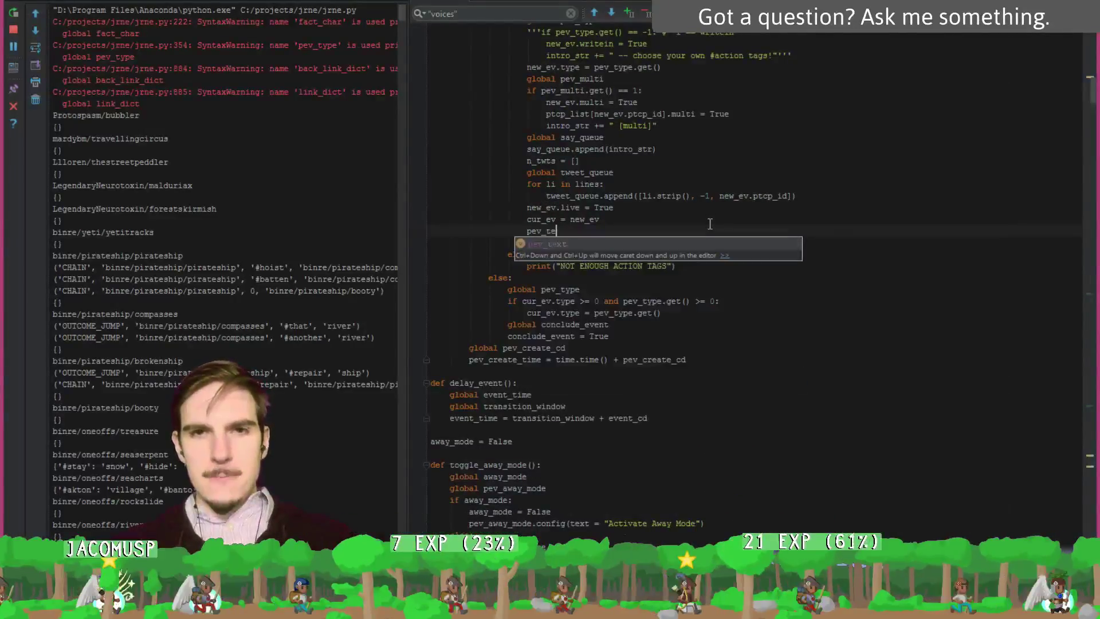
type("xt")
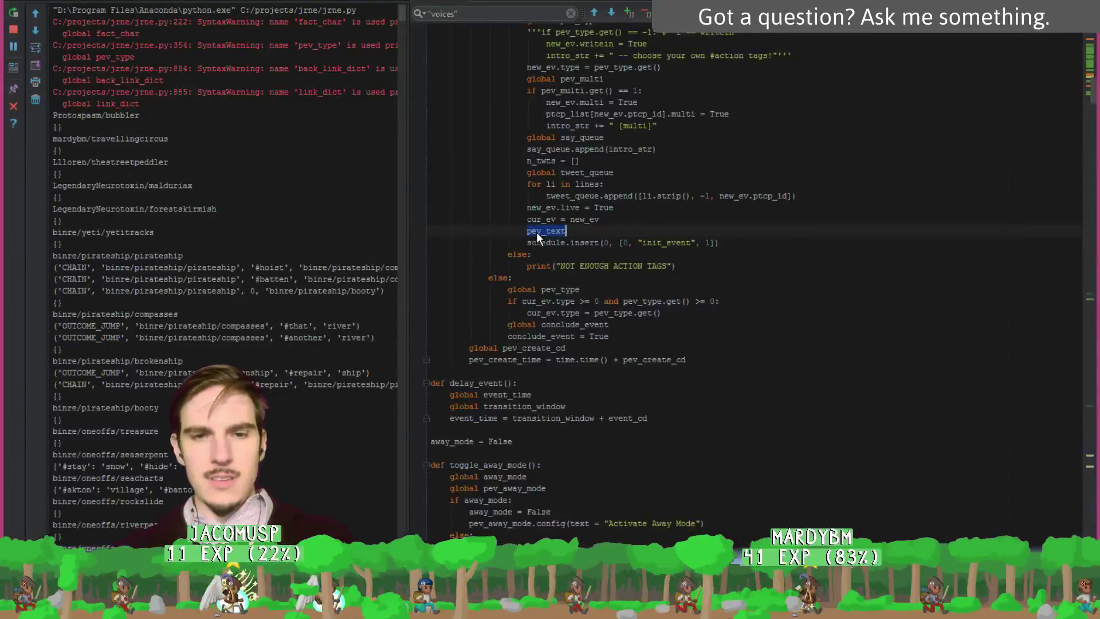
Search the code backwards for pev_text and copy the pev_text.delete(1.0, Tkinter.END) line from the valid_change block.
key("ctrl+f")
left_click(593, 12)
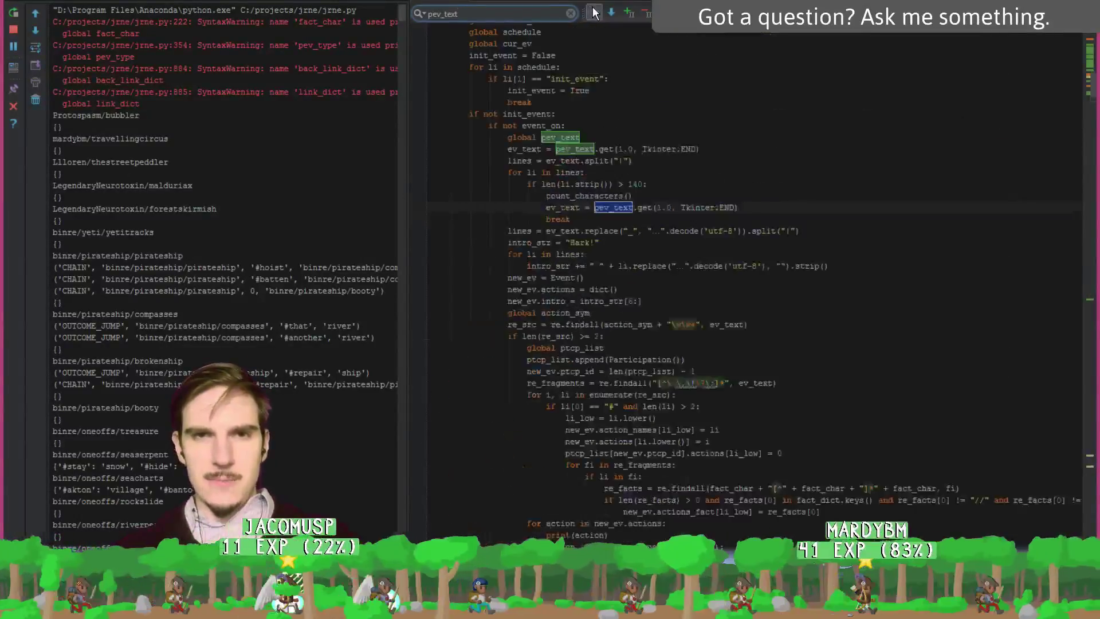
left_click(594, 12)
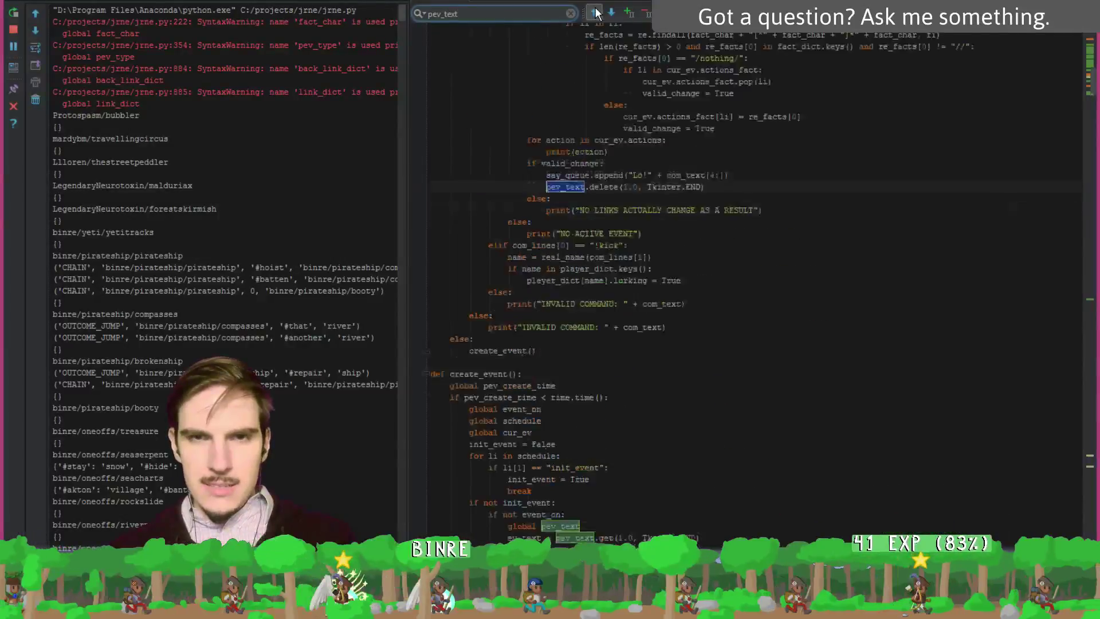
left_click_drag(729, 207, 729, 195)
key("ctrl+c")
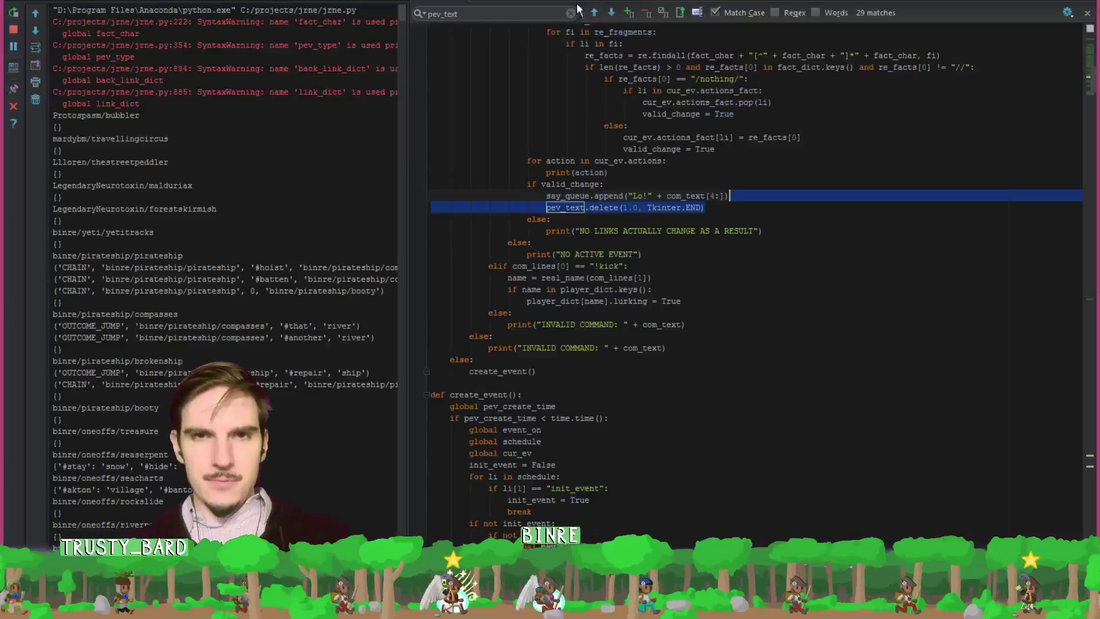
Replace the bare pev_text line in create_event() with the copied pev_text.delete(1.0, Tkinter.END) line, indented to match its neighbours.
left_click(610, 16)
left_click(610, 16)
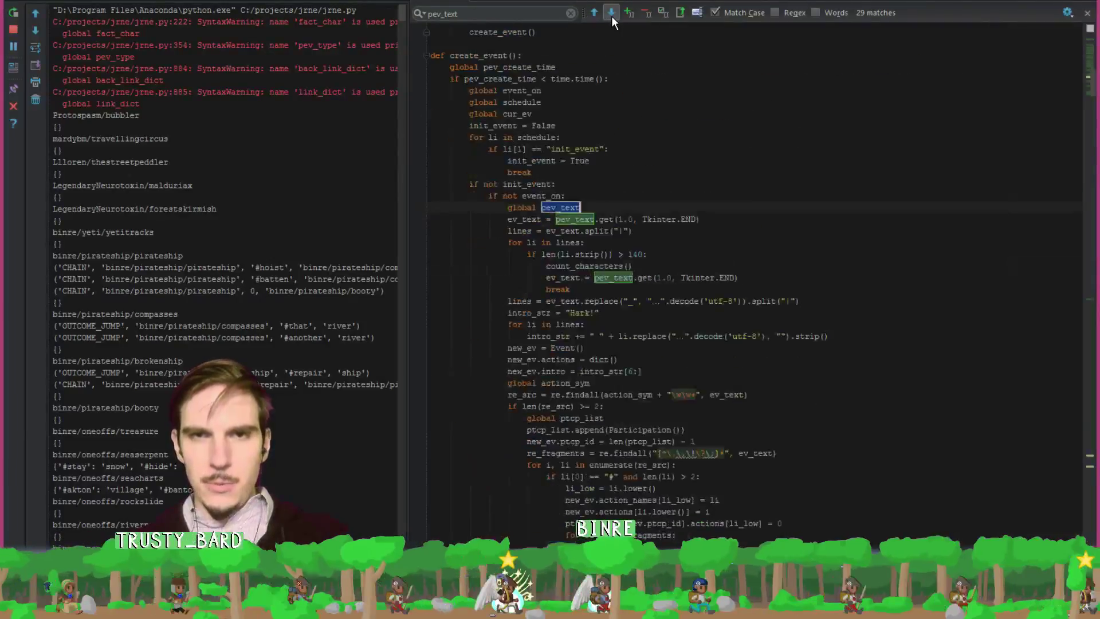
left_click(611, 16)
left_click(611, 16)
left_click(610, 16)
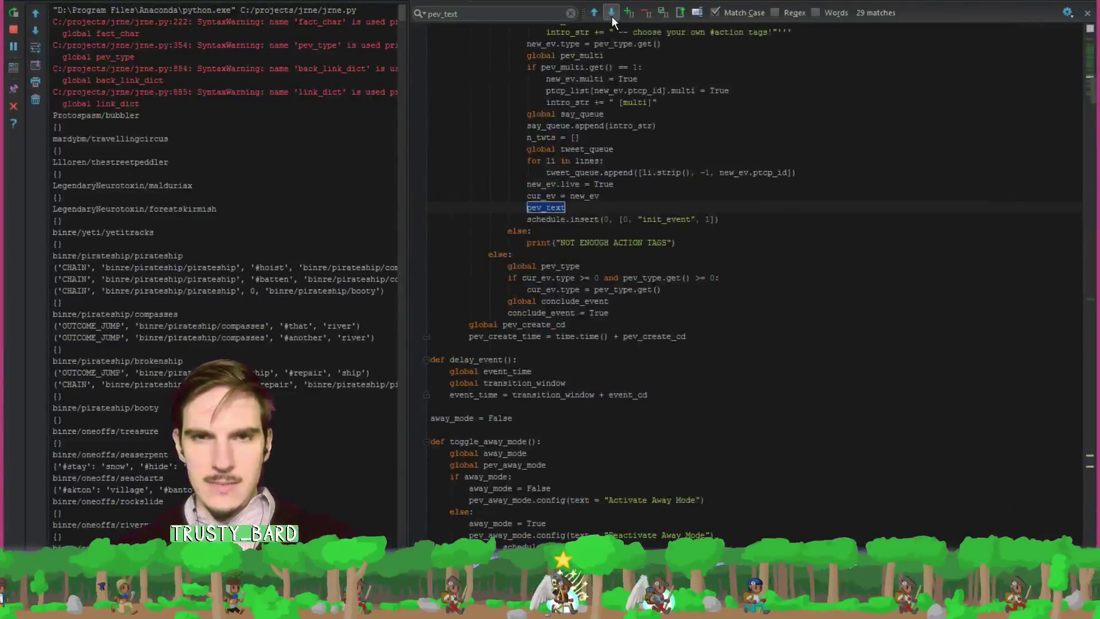
left_click(568, 196)
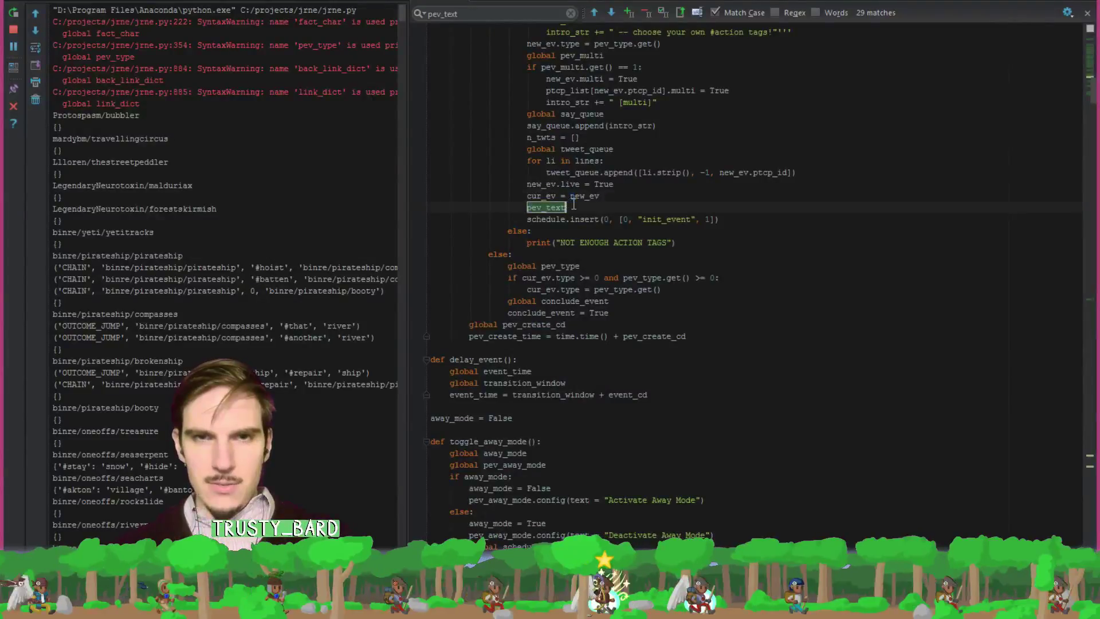
key("ctrl+v")
left_click_drag(594, 209, 626, 199)
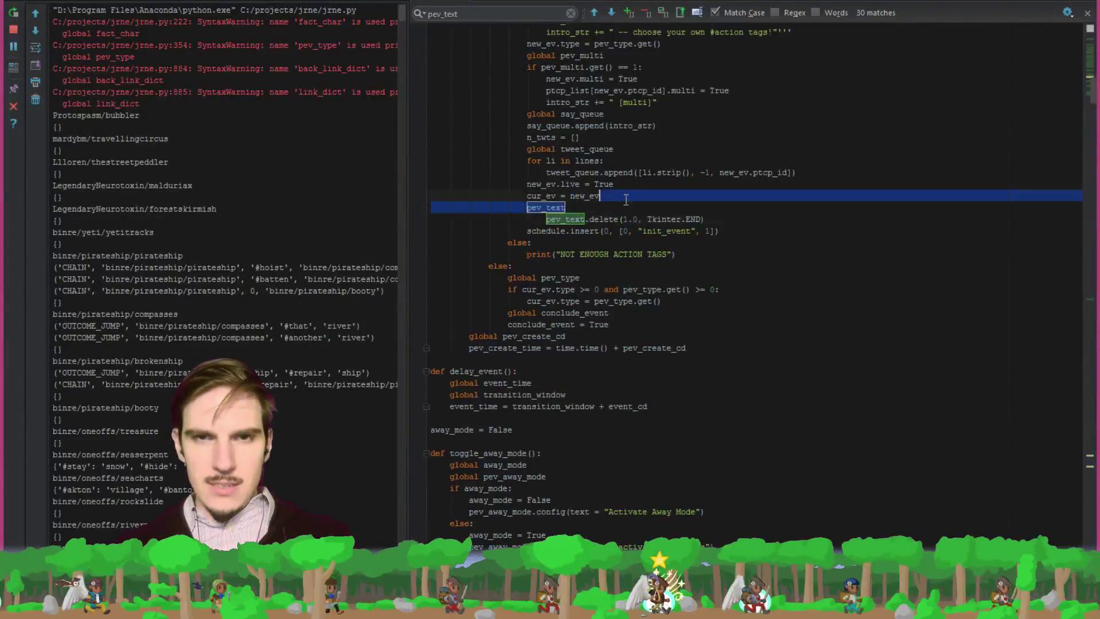
key("BackSpace")
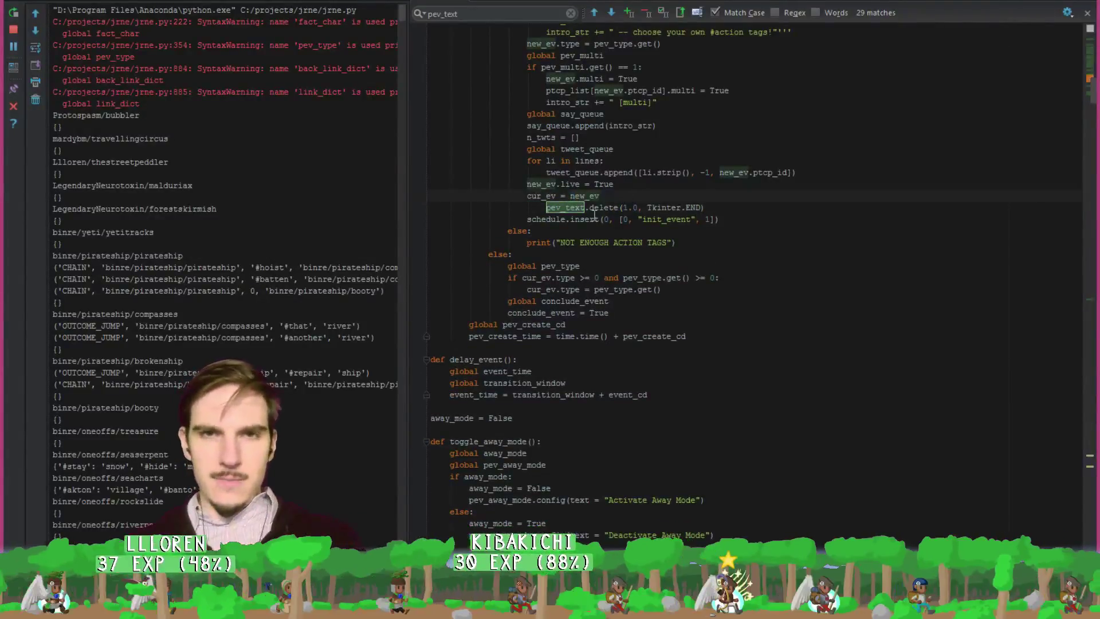
key("BackSpace")
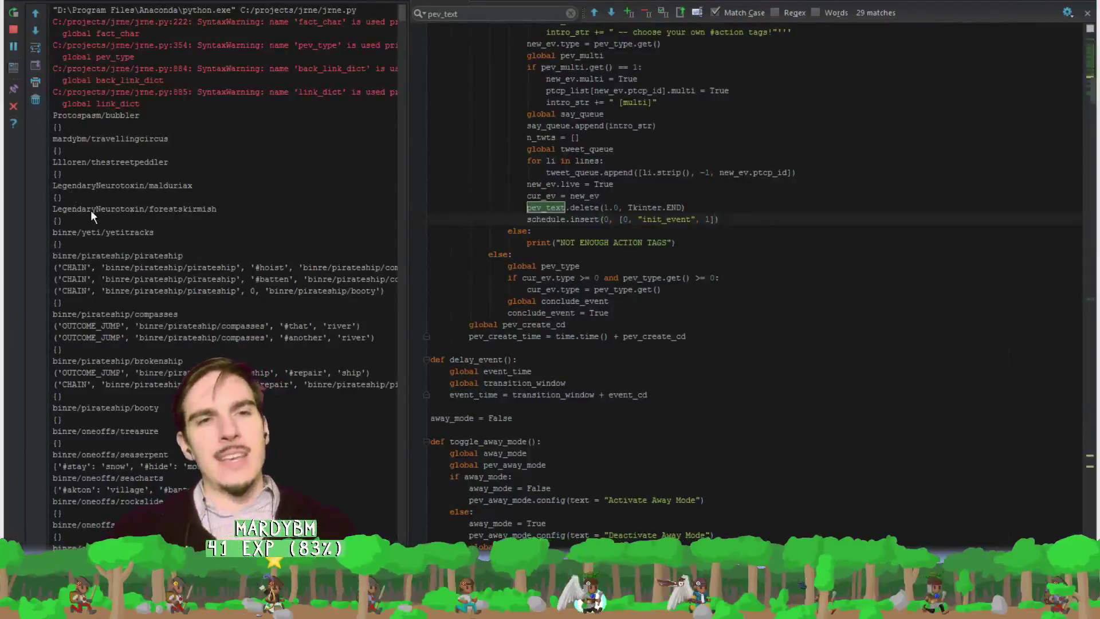
Switch back to paint.net and toggle the visibility of legs 3 to check its contents, leaving the layer shown.
key("alt+Tab")
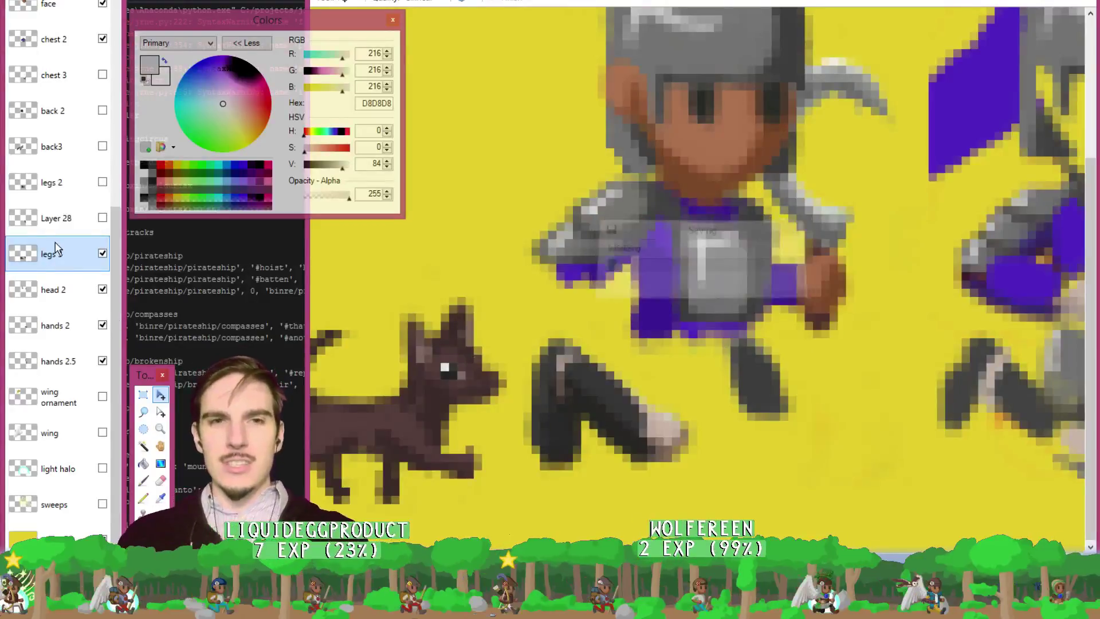
left_click(102, 254)
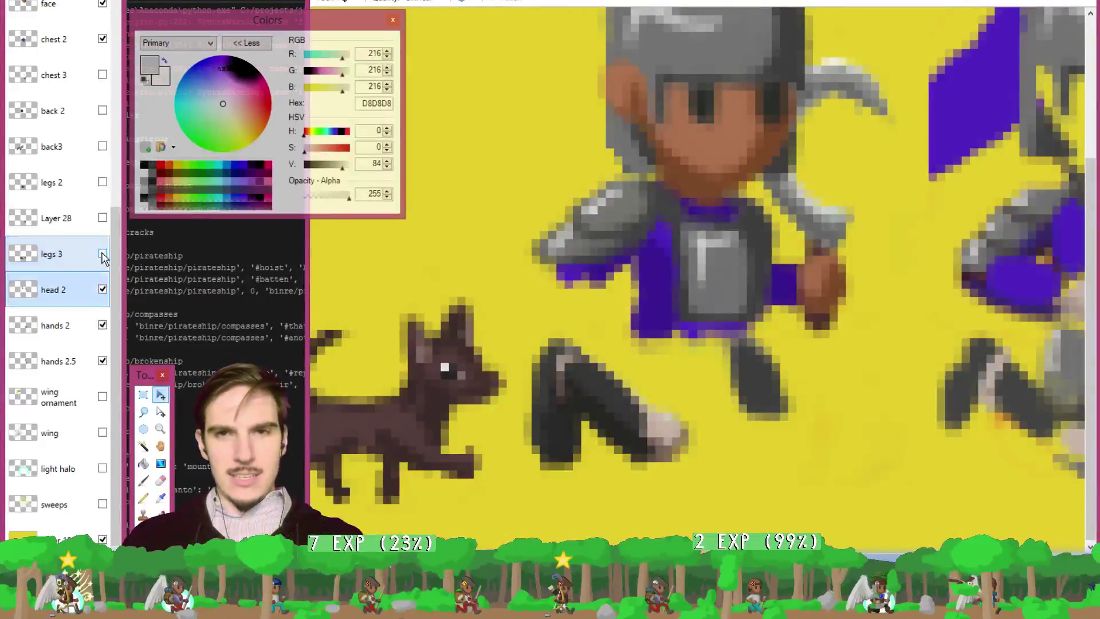
left_click(103, 254)
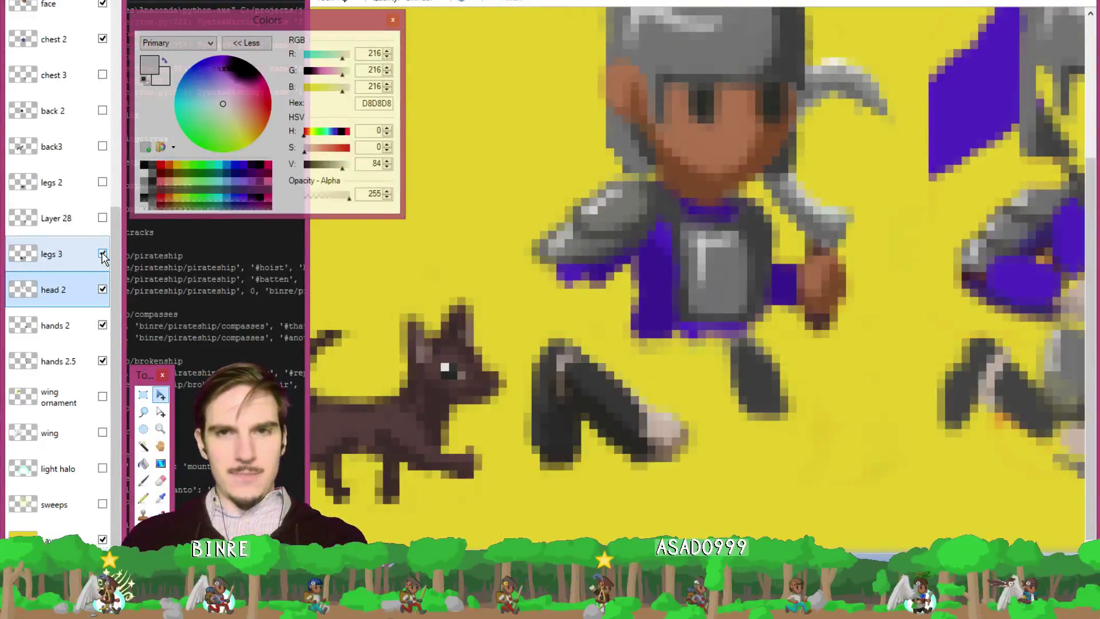
left_click(102, 254)
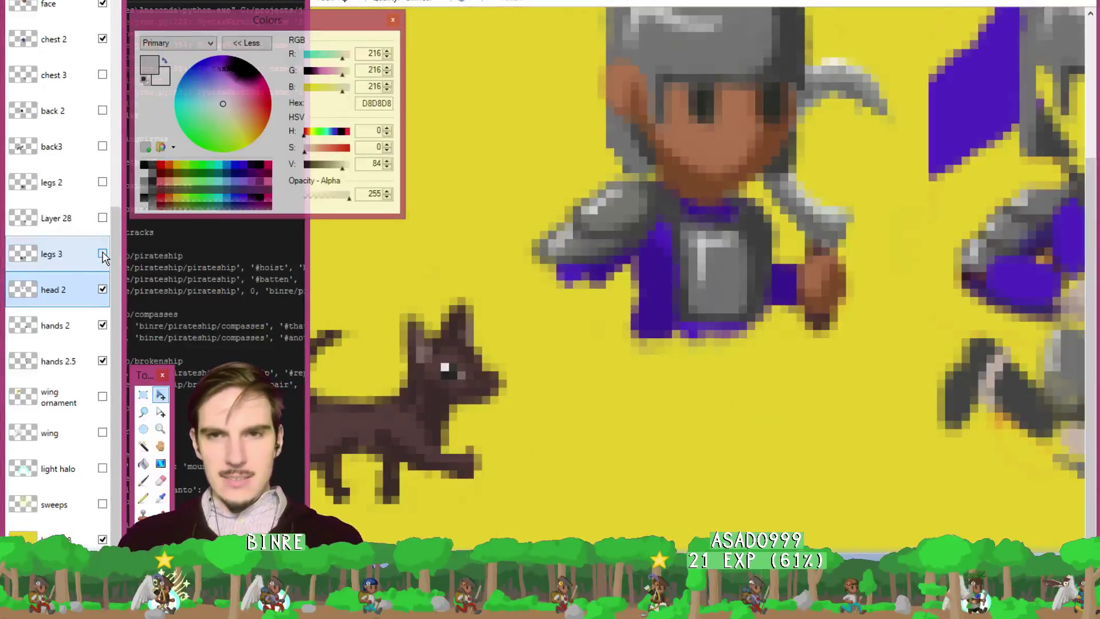
left_click(103, 253)
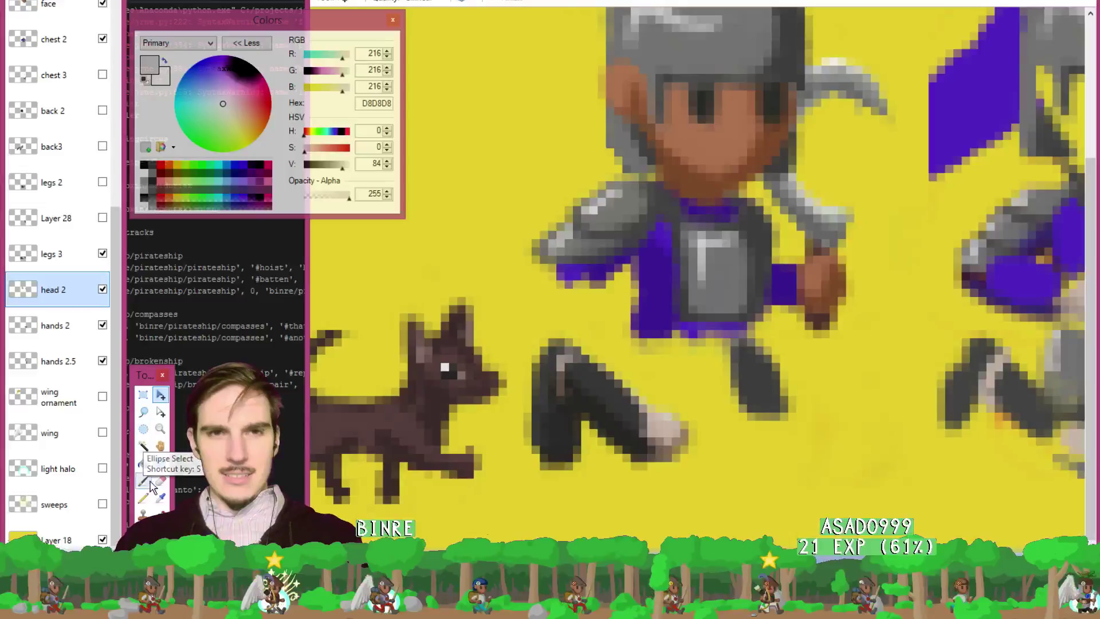
Try to clear stray pixels from a lassoed area beside the knight's feet on hands 2 and legs 3, and drop the selection.
left_click(144, 412)
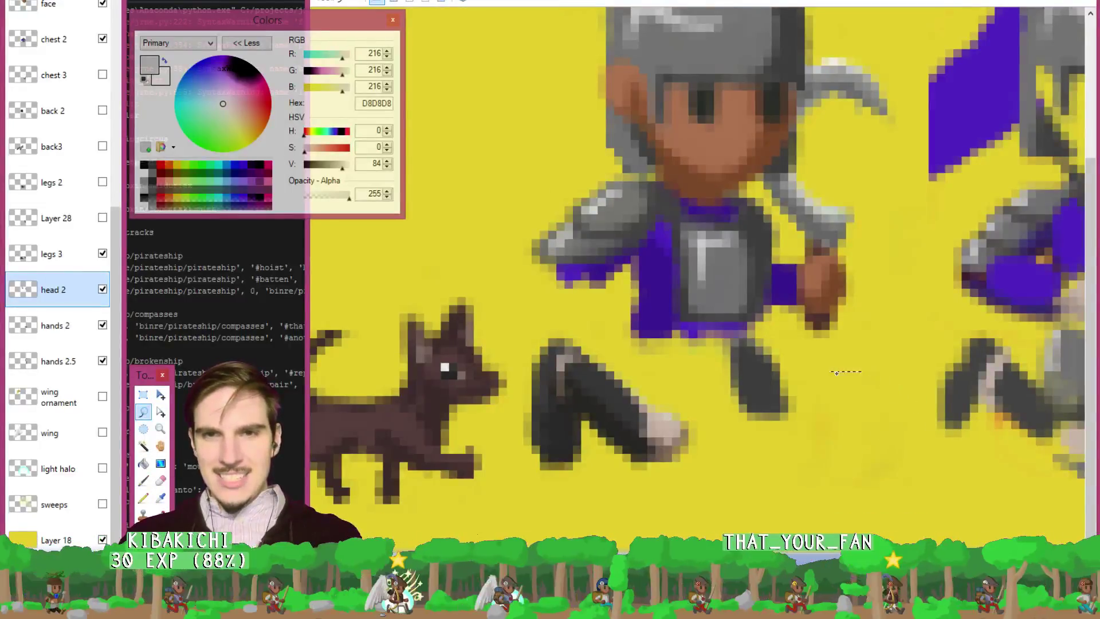
mouse_move(836, 372)
left_mouse_down()
mouse_move(788, 471)
mouse_move(989, 501)
left_mouse_up()
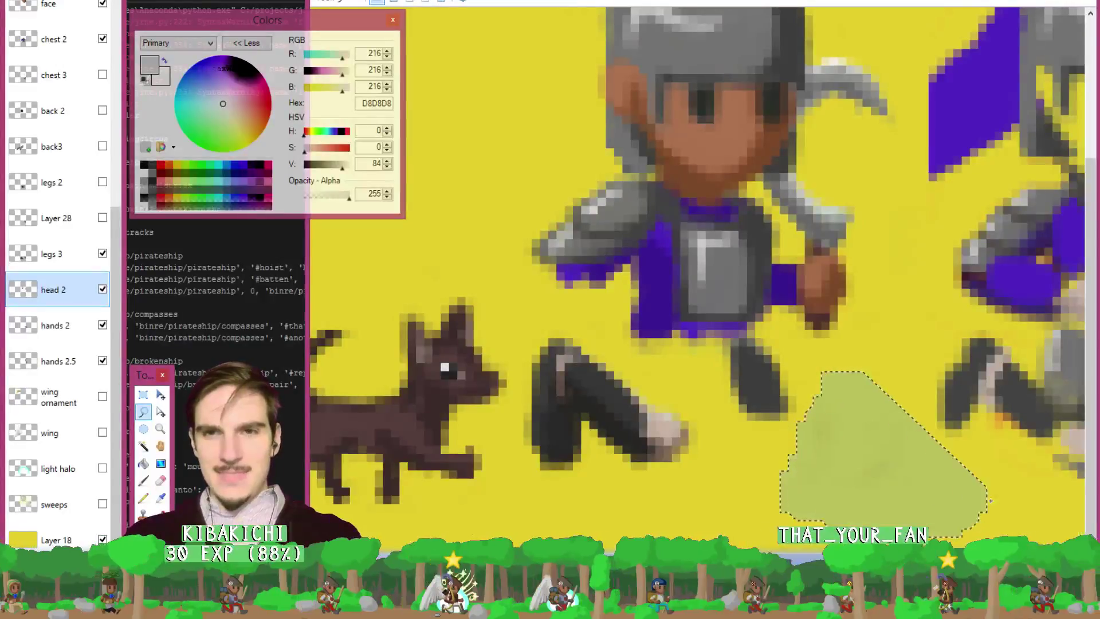
left_click(989, 487)
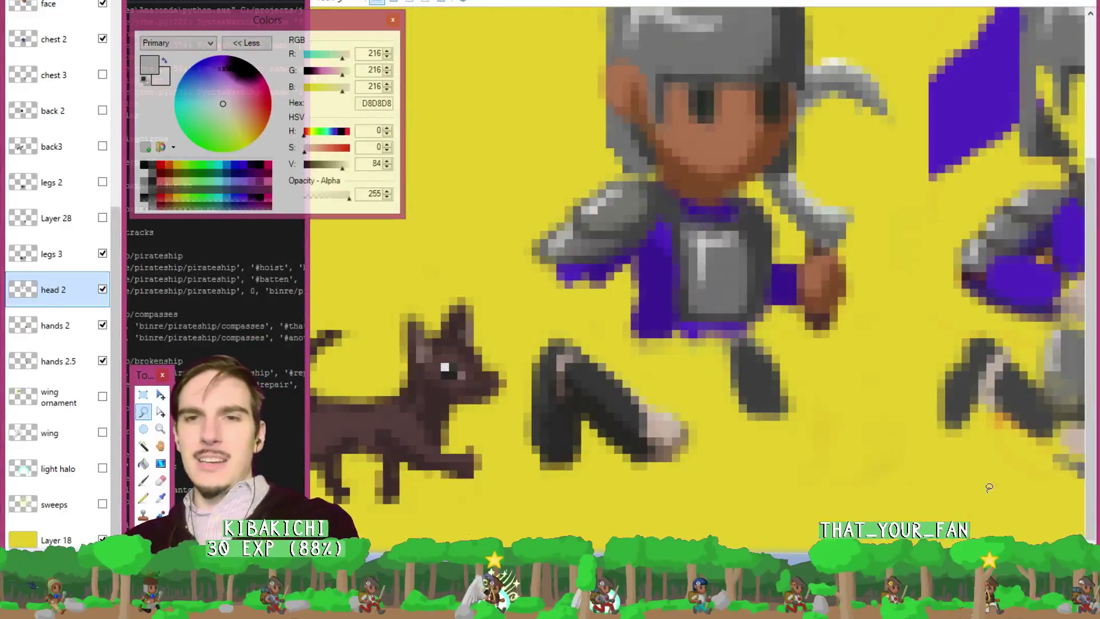
mouse_move(879, 409)
left_mouse_down()
mouse_move(806, 397)
mouse_move(783, 497)
mouse_move(934, 533)
mouse_move(985, 504)
left_mouse_up()
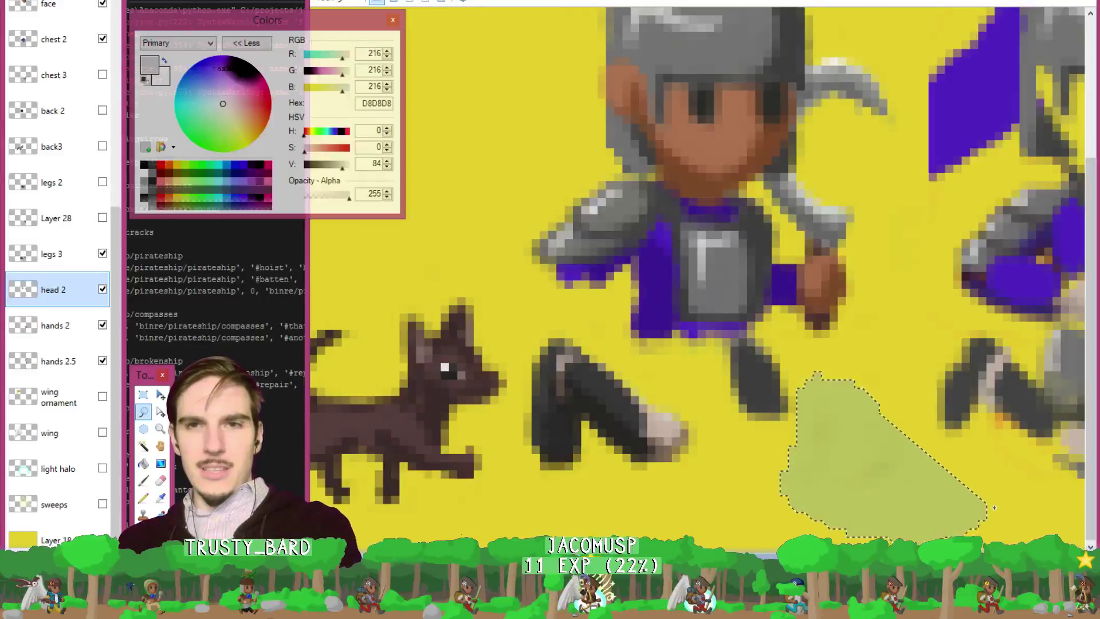
left_click(68, 324)
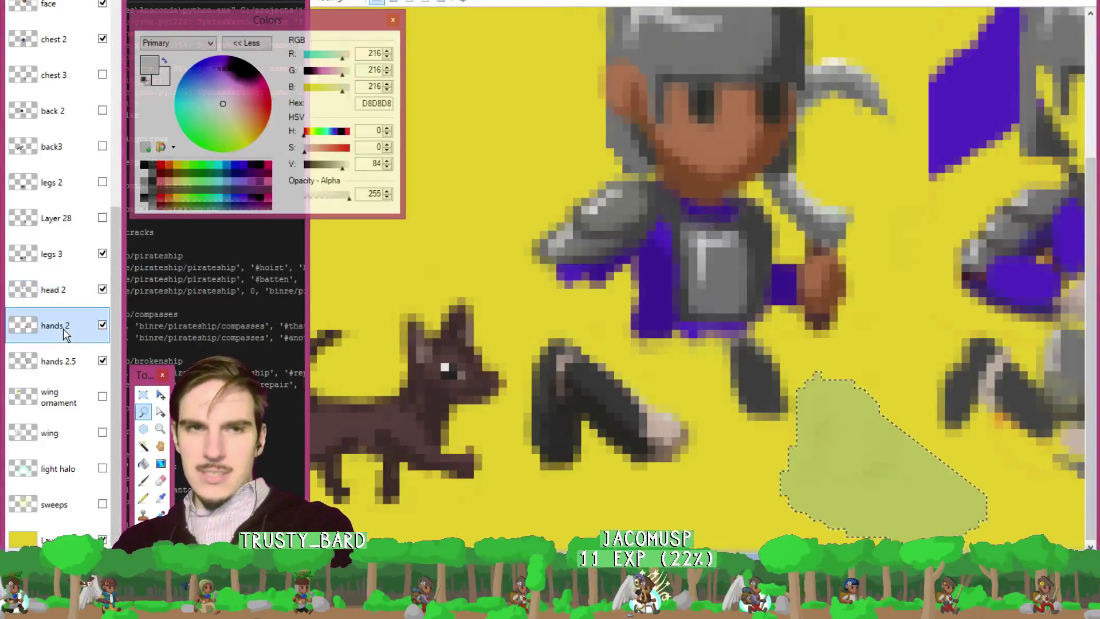
left_click(72, 261)
key("ctrl+d")
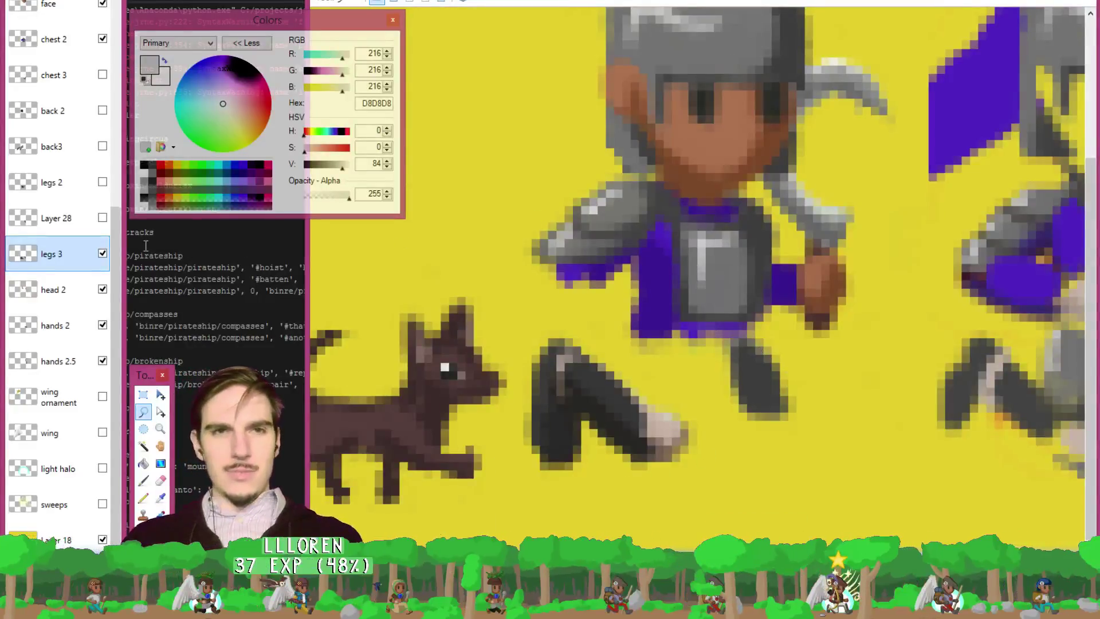
Hide legs 3, show Layer 28 and legs 2, and clear the stray pixels below the knight's feet on legs 2.
left_click(102, 253)
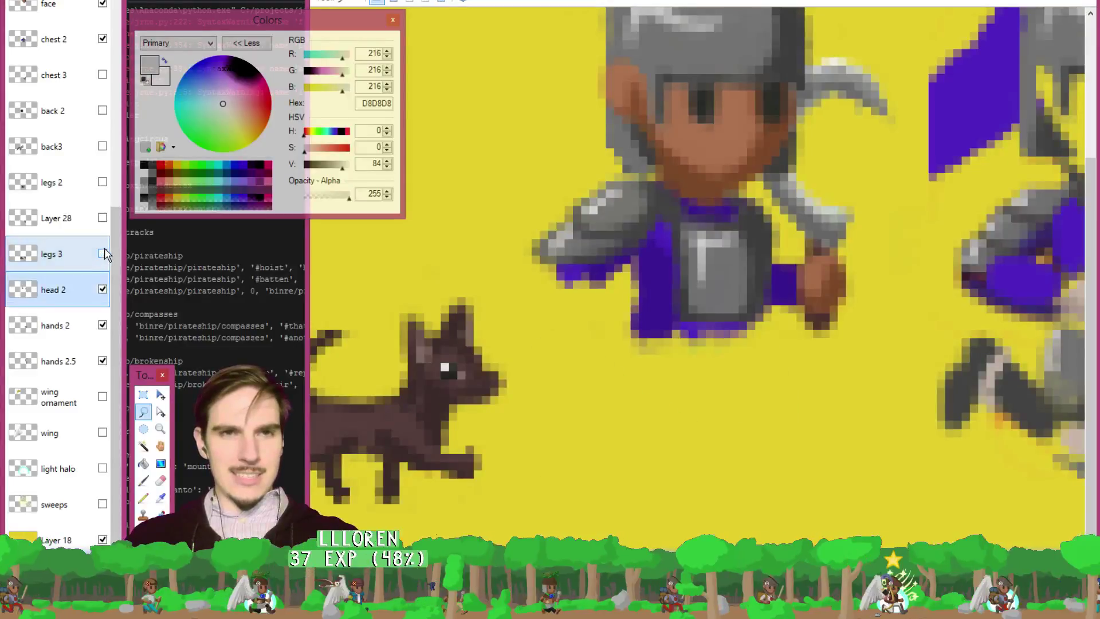
left_click(103, 219)
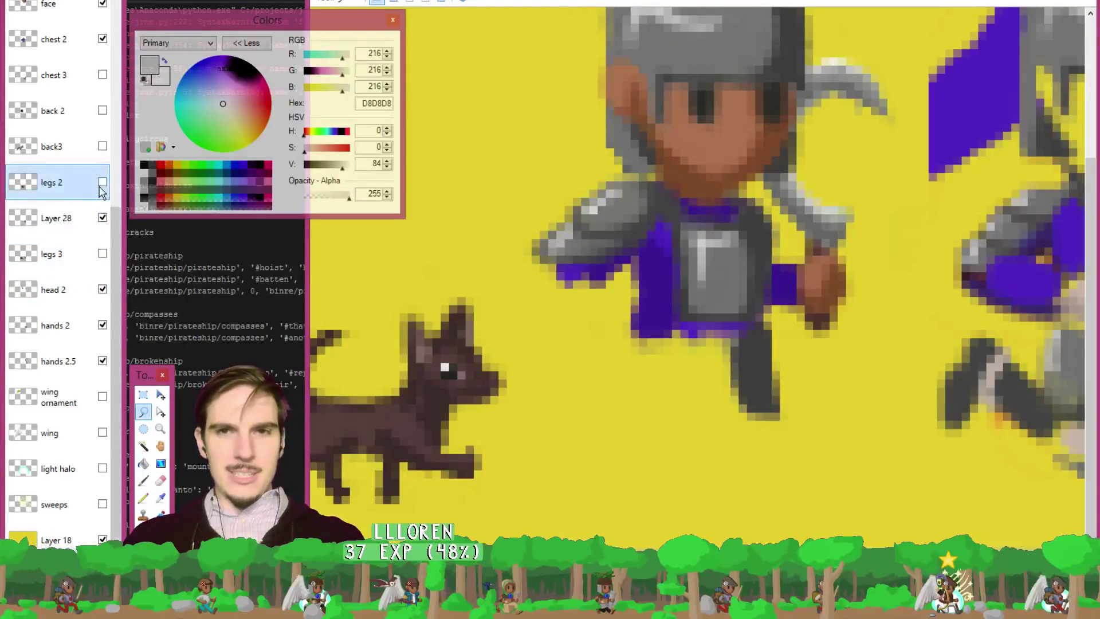
left_click(102, 182)
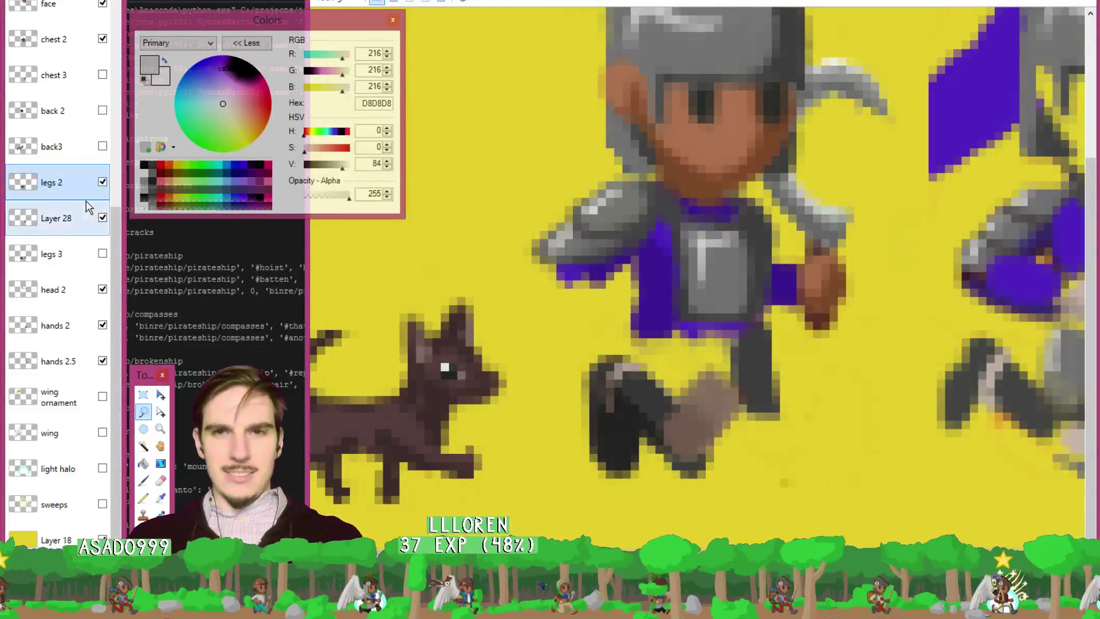
mouse_move(842, 459)
left_mouse_down()
mouse_move(739, 452)
mouse_move(744, 490)
mouse_move(836, 476)
mouse_move(846, 495)
left_mouse_up()
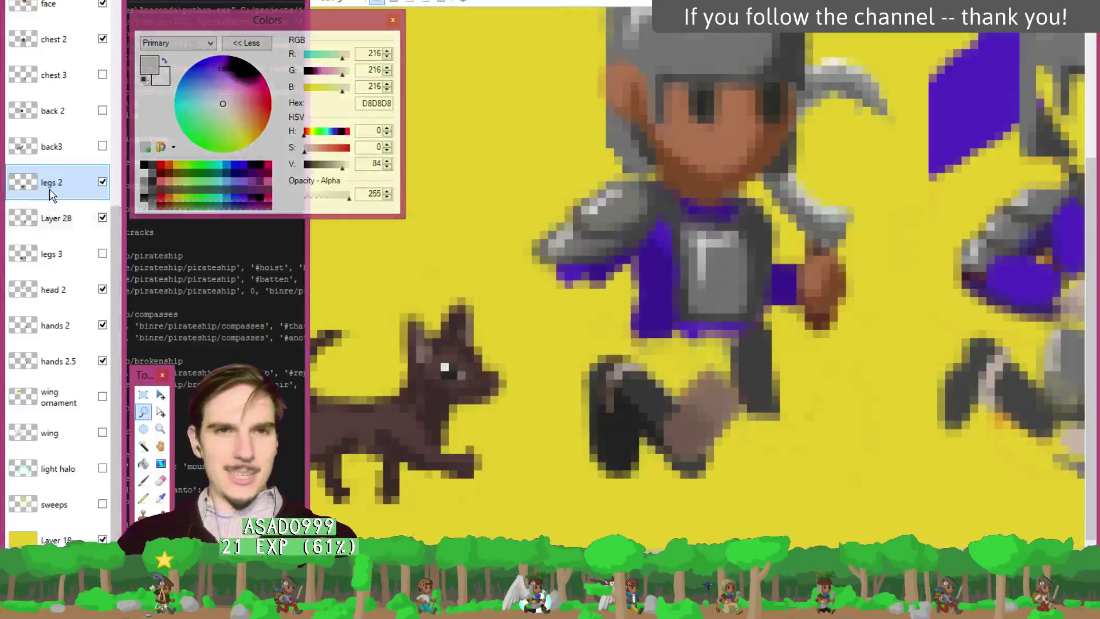
Show the legs 0 and Layer 27 layers to complete the running pose.
scroll(64, 197, "up", 5)
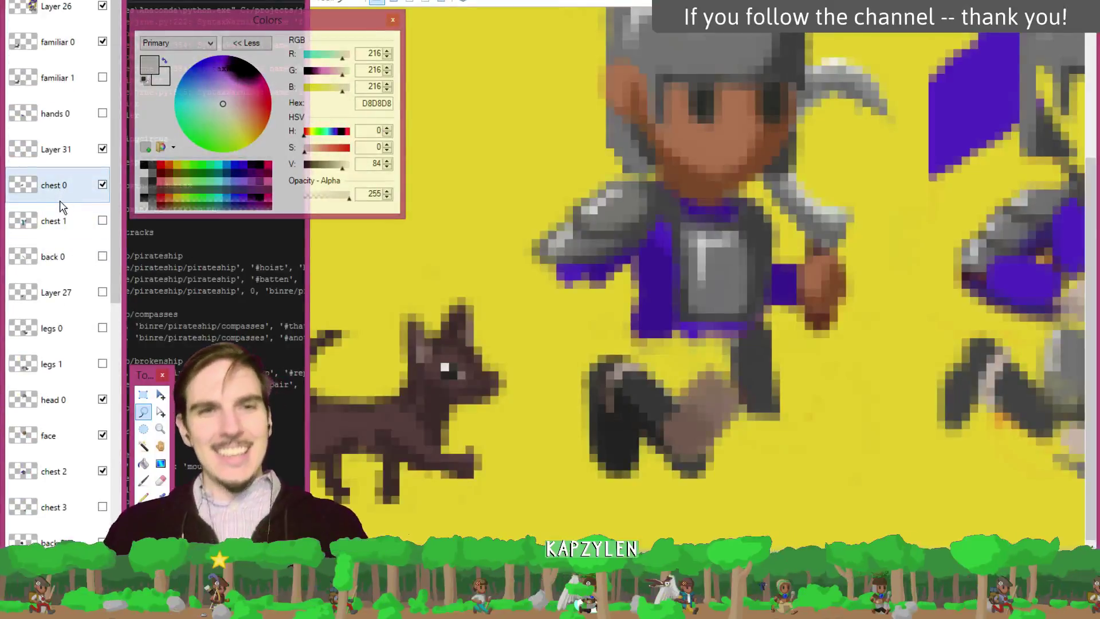
left_click(73, 193)
left_click(92, 81)
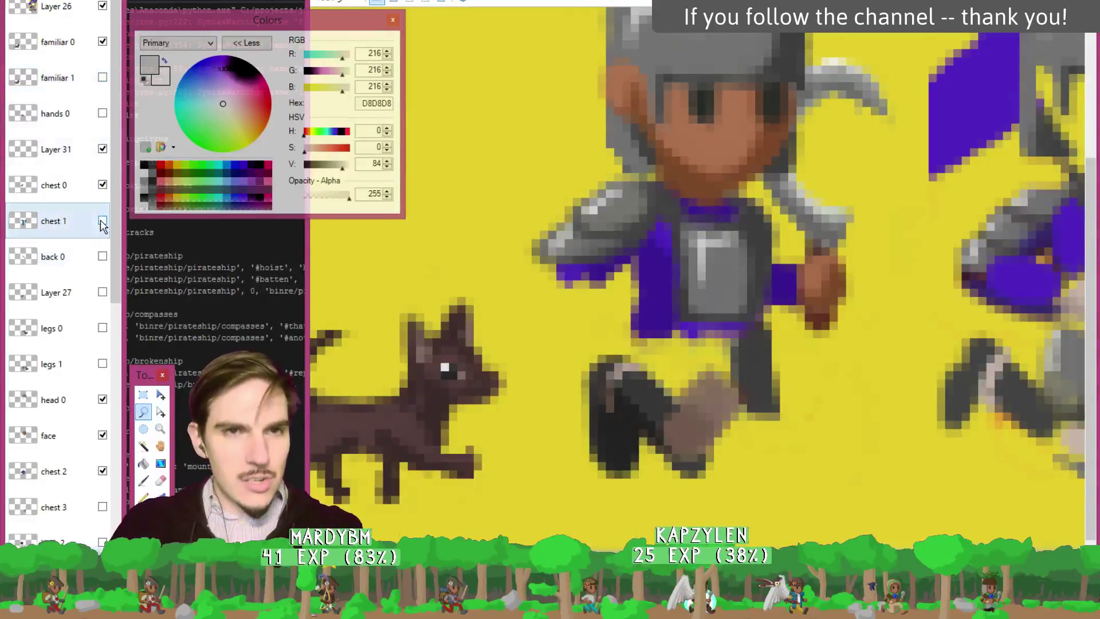
left_click(103, 328)
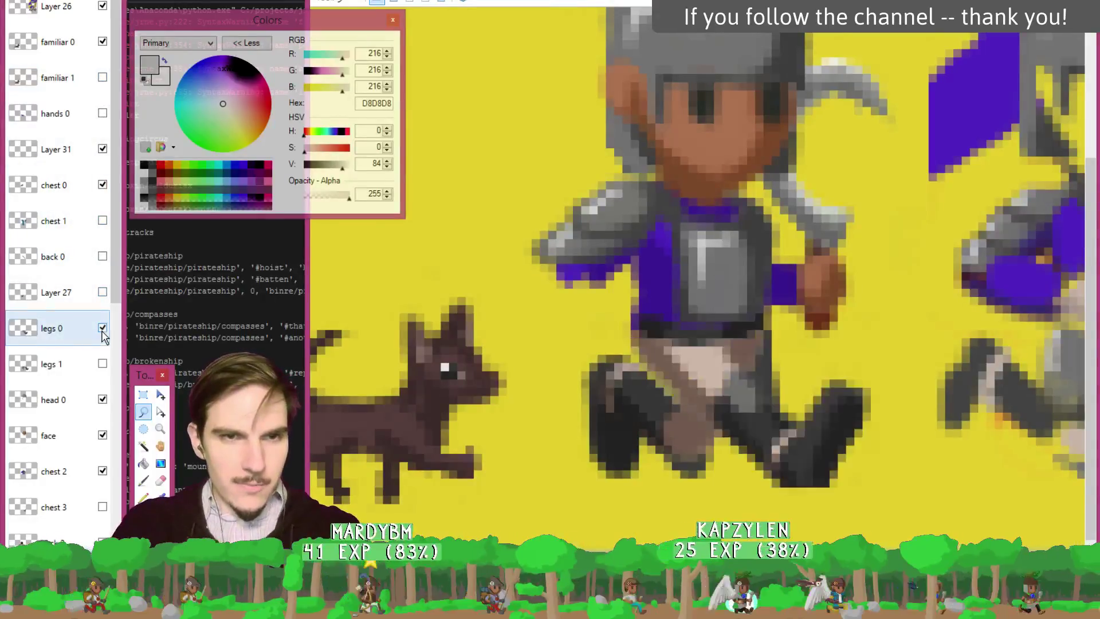
left_click(102, 293)
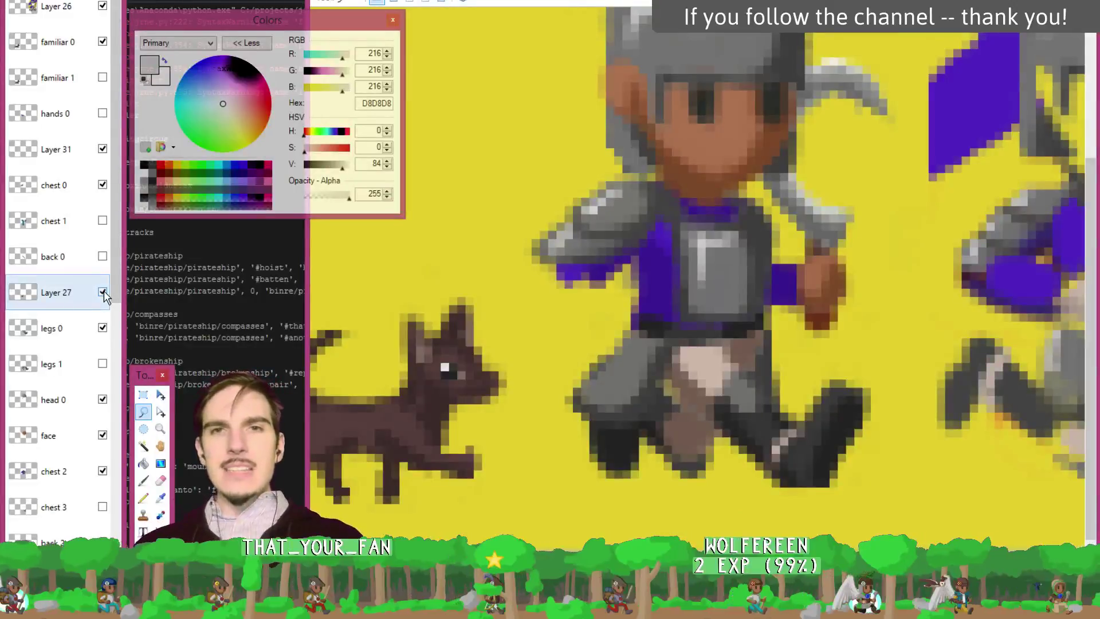
Try painting light grey D8D8D8 highlights on the rear thigh armour in Layer 27.
scroll(1094, 221, "up", 2)
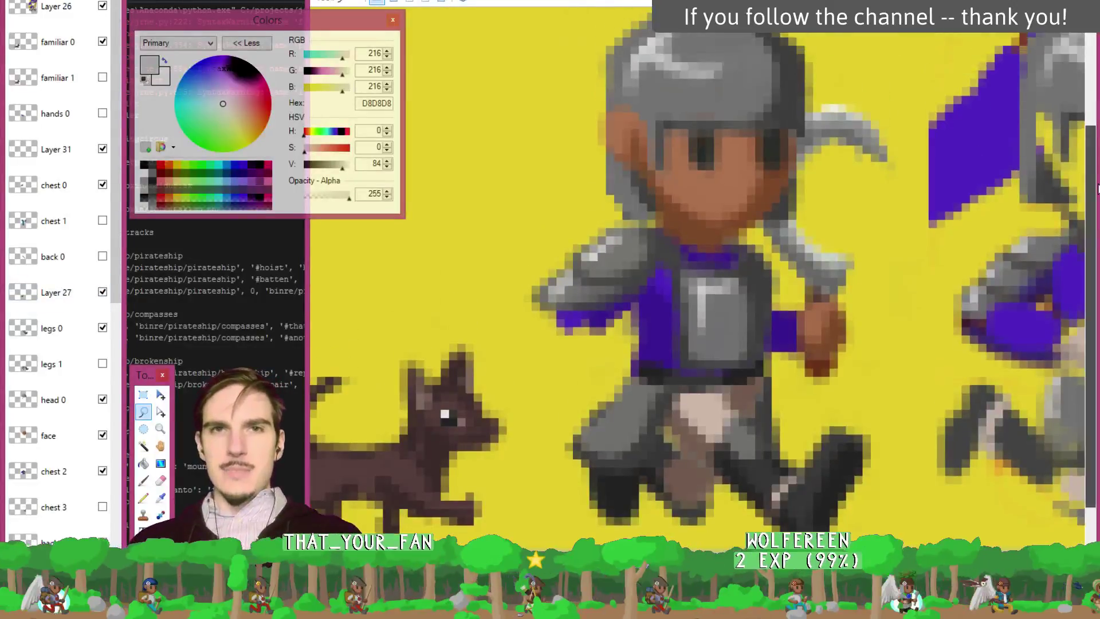
key("k")
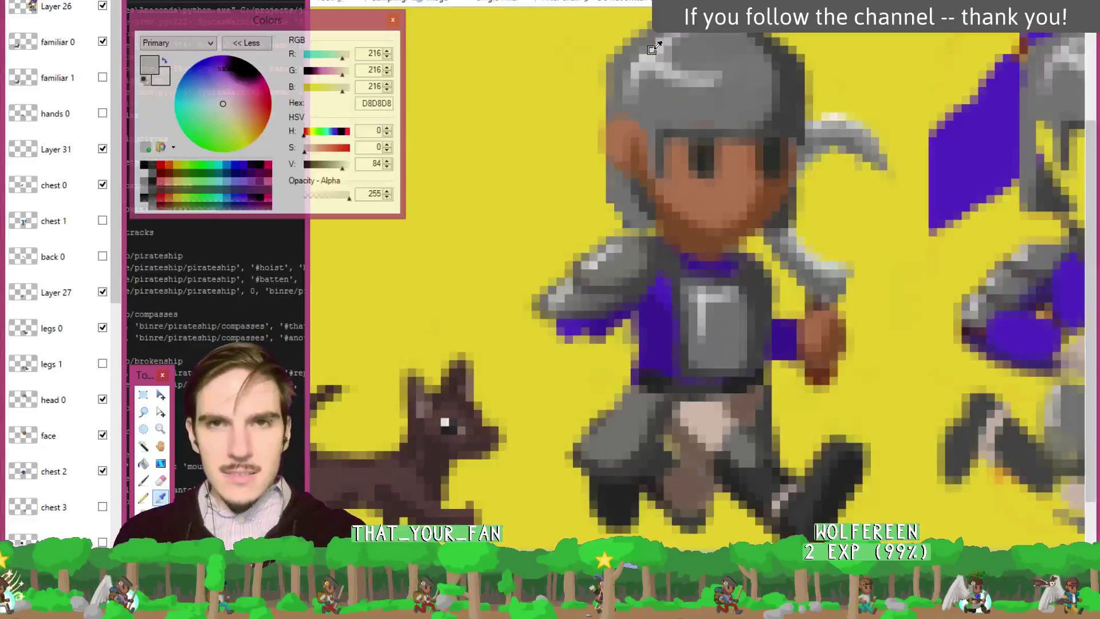
key("b")
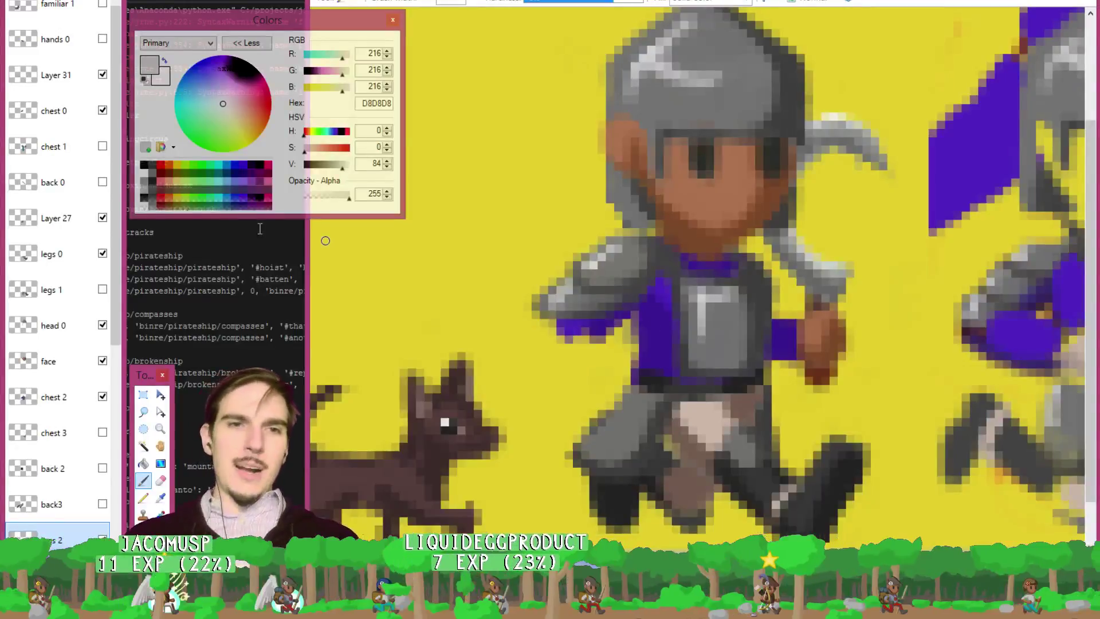
scroll(114, 189, "up", 2)
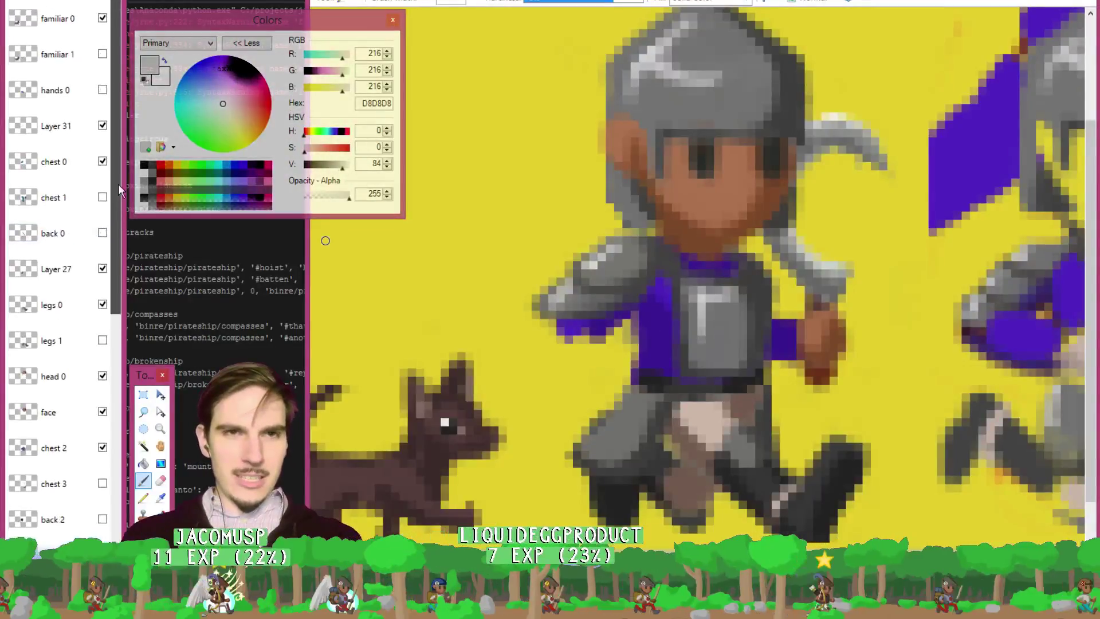
scroll(121, 218, "down", 2)
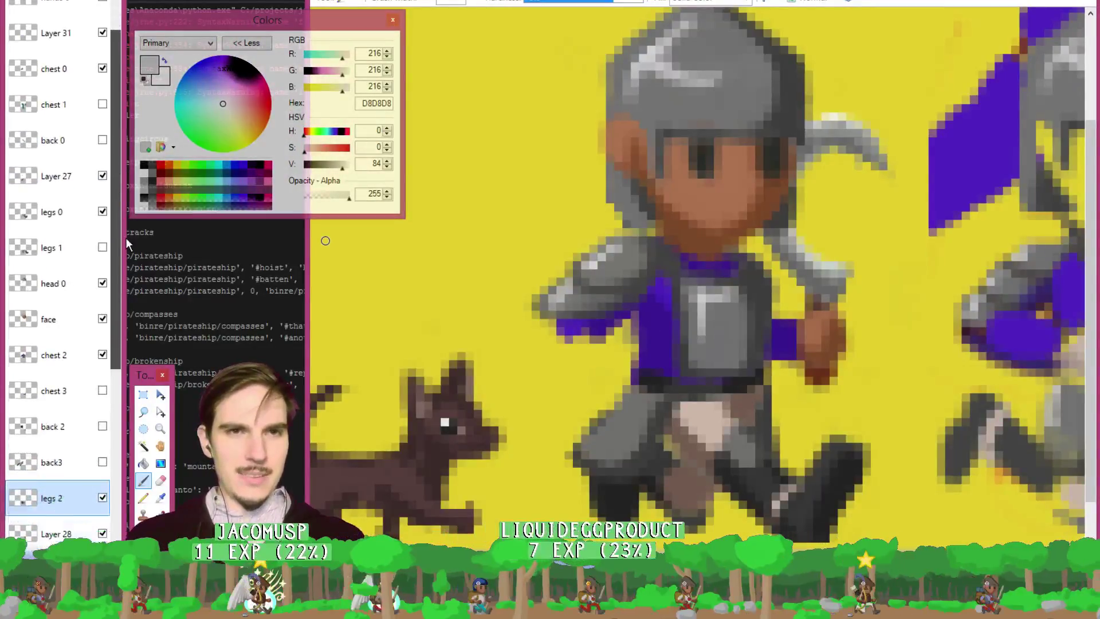
left_click(78, 217)
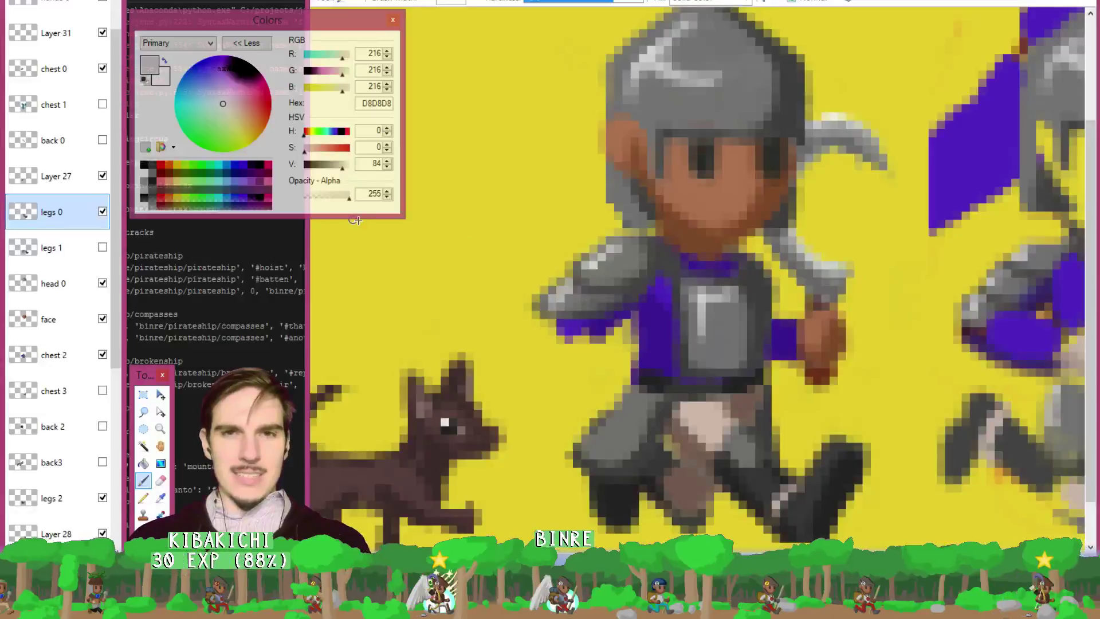
left_click(80, 178)
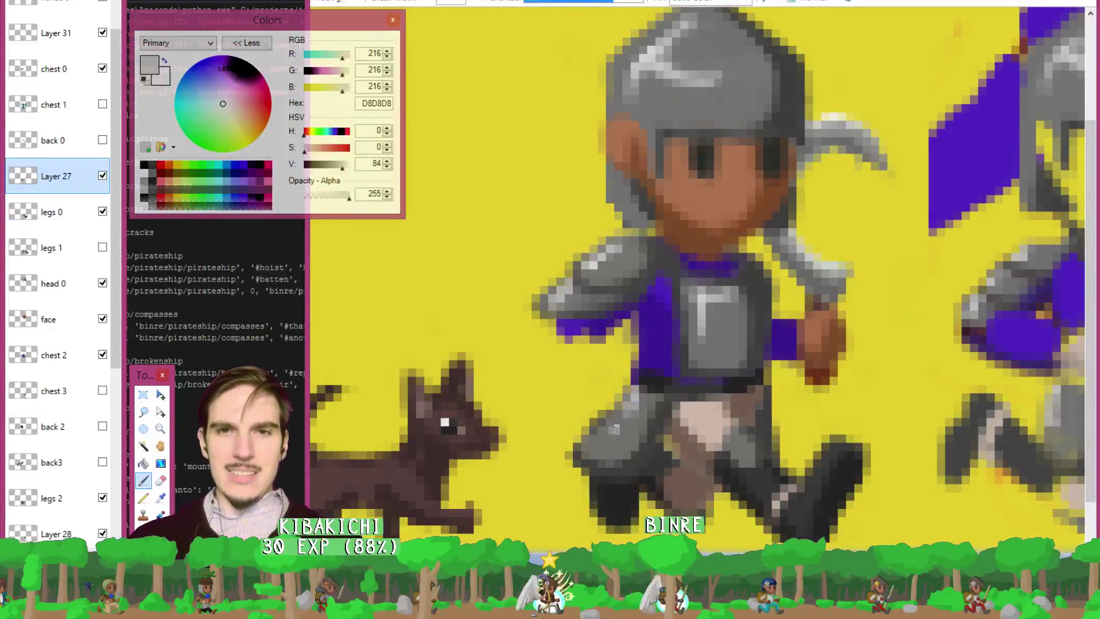
left_click_drag(629, 411, 588, 449)
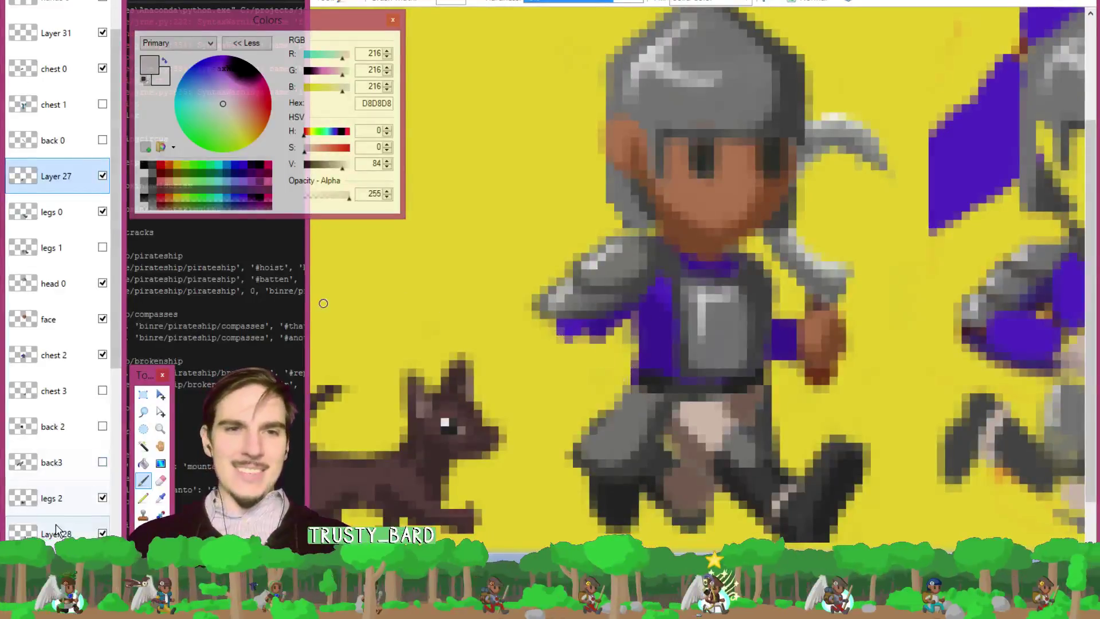
Paint light grey D8D8D8 highlights on the rear thigh armour in Layer 31 and trim them with the Eraser.
left_click(35, 32)
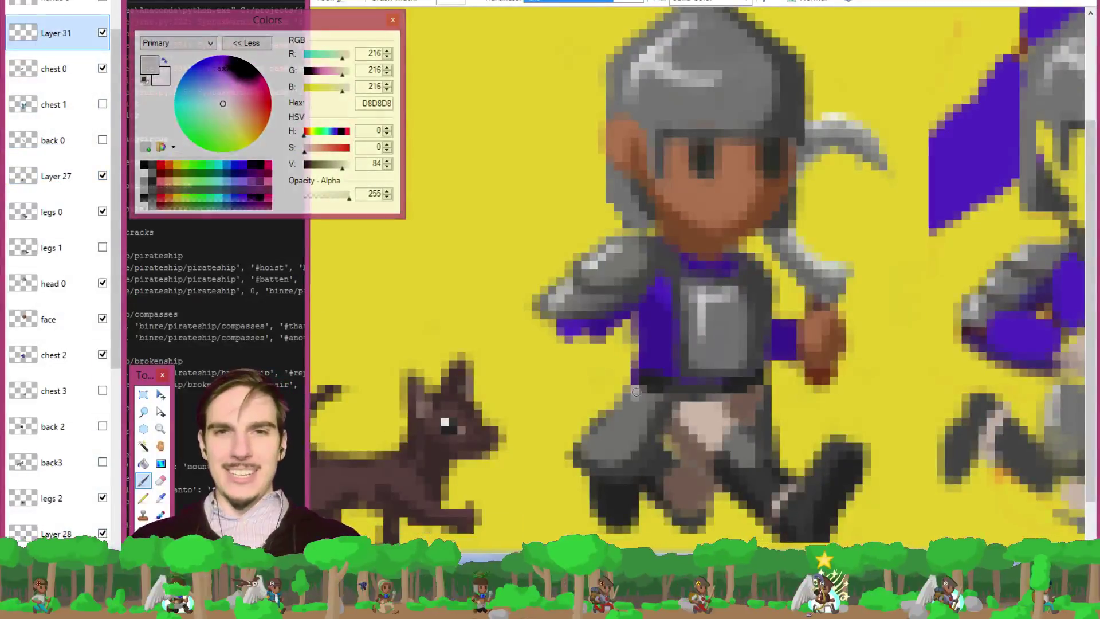
left_click_drag(629, 401, 596, 441)
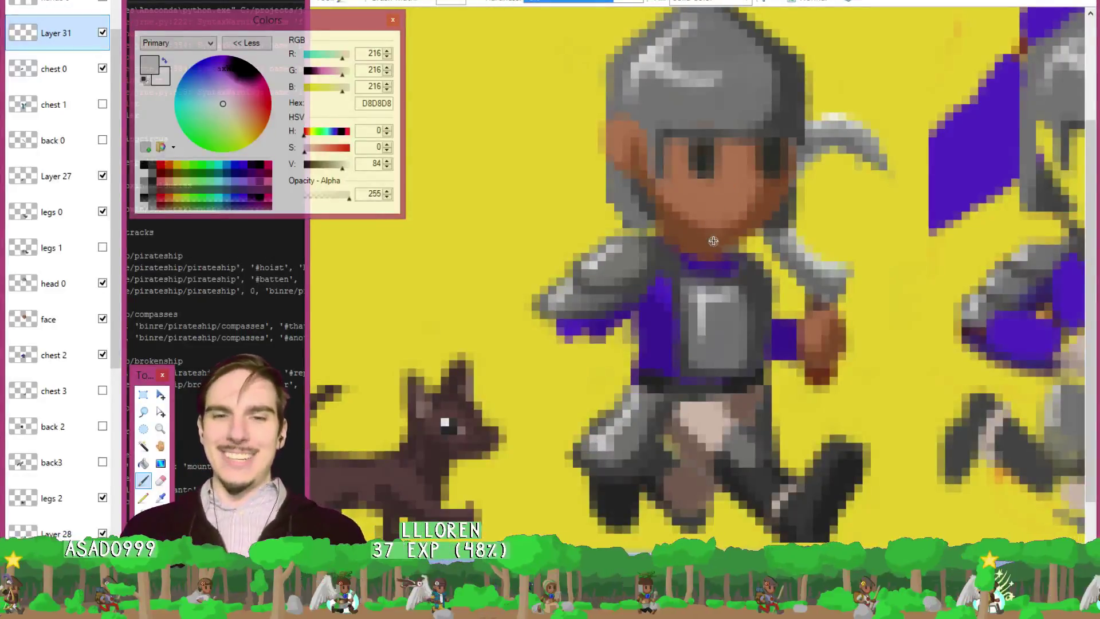
key("e")
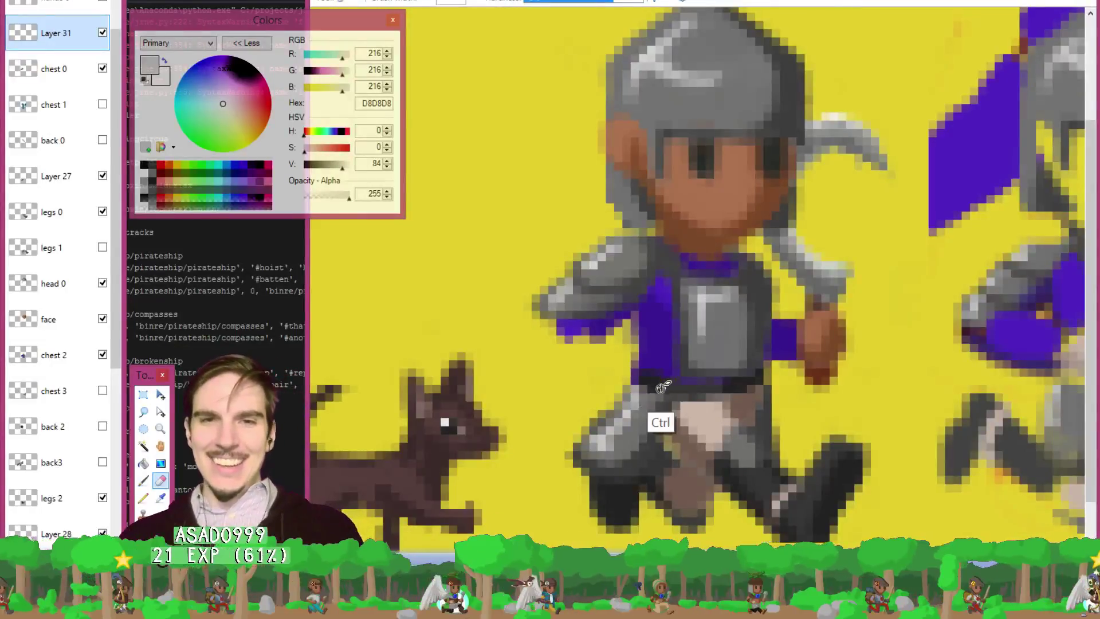
mouse_move(658, 422)
left_mouse_down()
mouse_move(661, 391)
mouse_move(601, 441)
left_mouse_up()
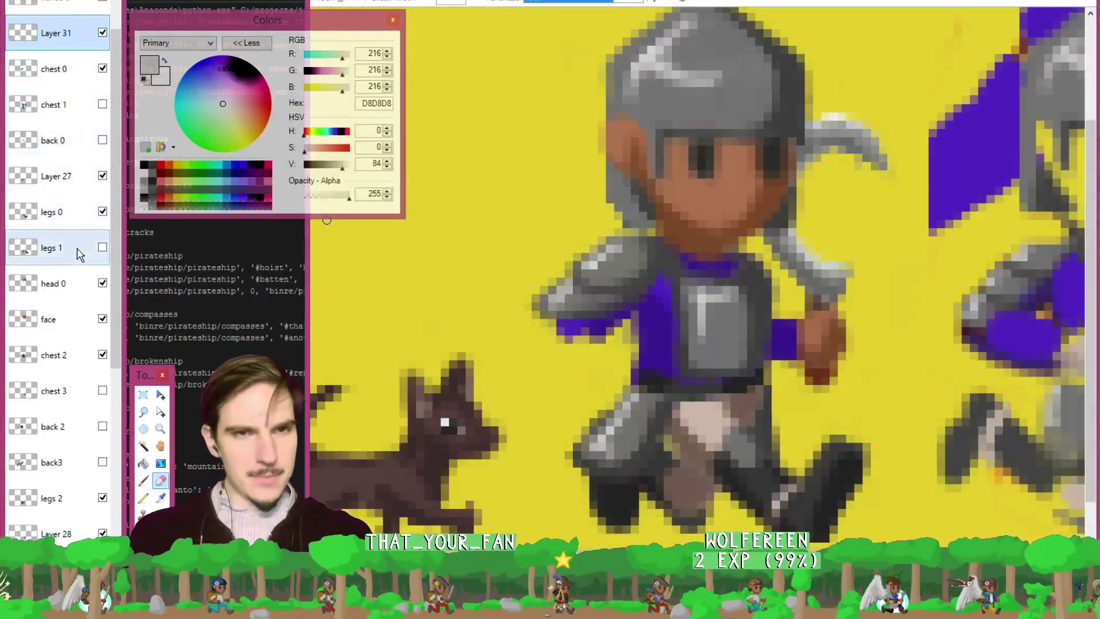
Try moving legs 1 directly above Layer 31 and toggle its visibility to compare the leg overlap.
left_click_drag(94, 248, 102, 37)
left_click(103, 34)
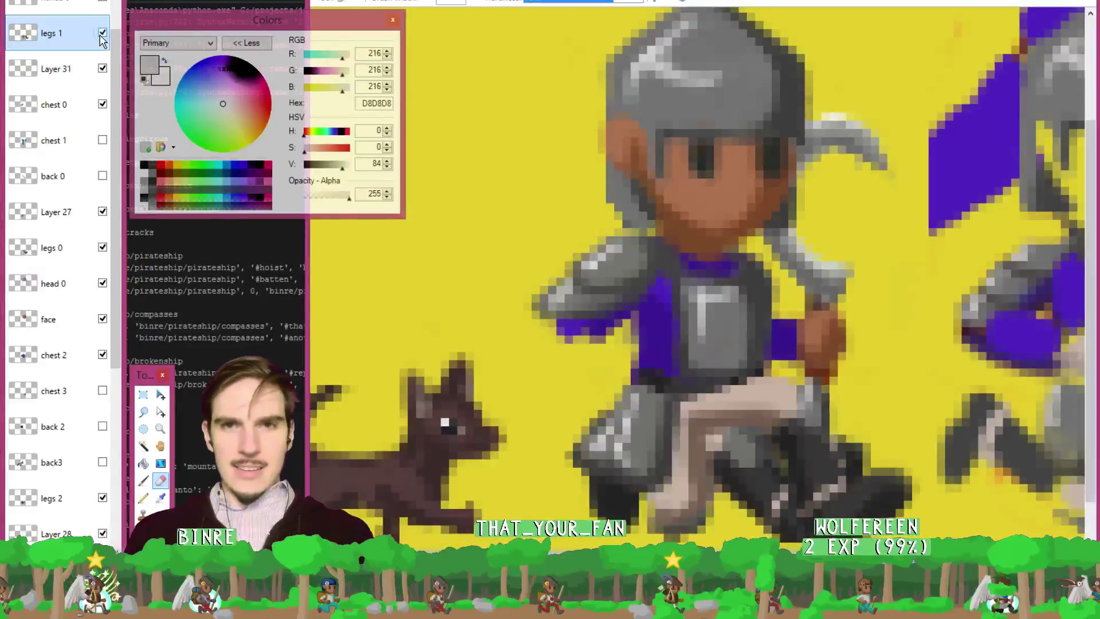
left_click(102, 34)
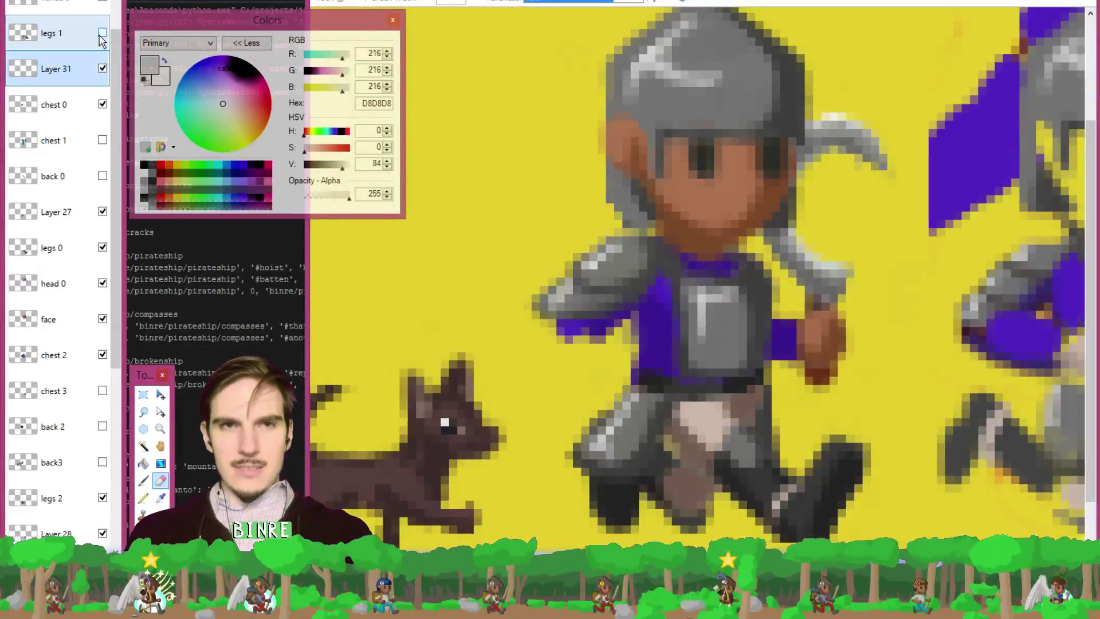
left_click(102, 35)
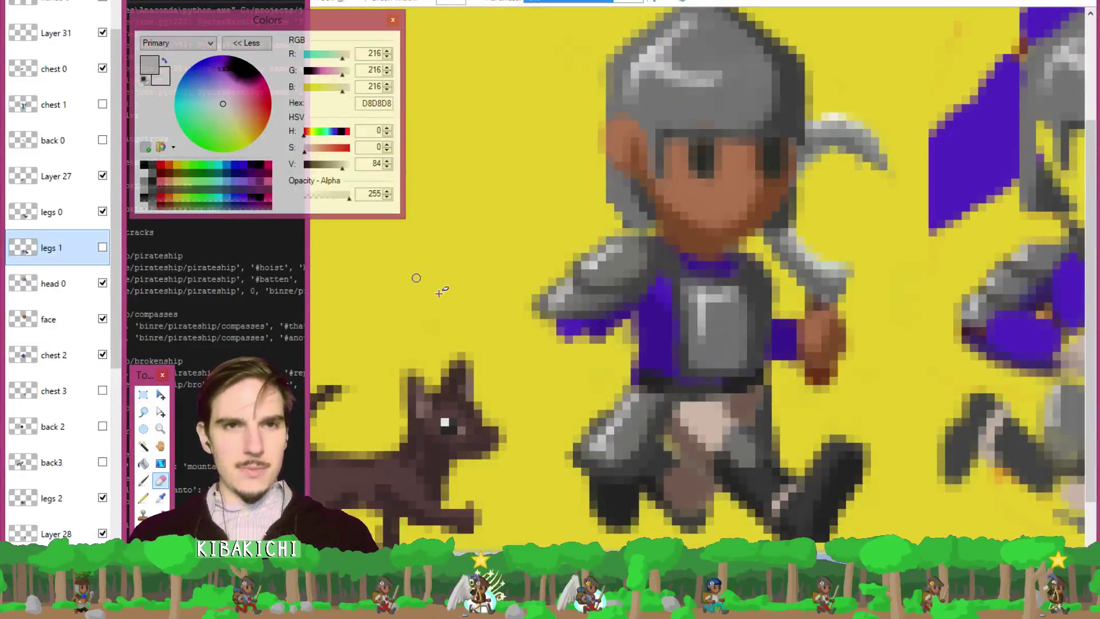
Refine the leg armour highlights on Layer 31 with the Paintbrush and Eraser, and compare with legs 1, leaving that layer hidden.
left_click(56, 32)
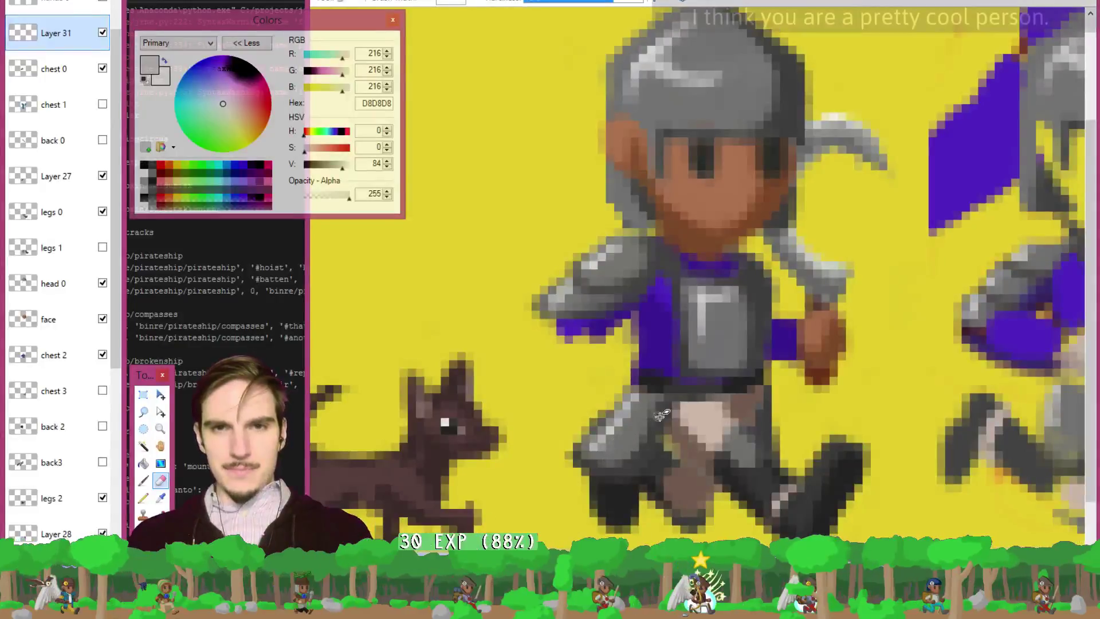
key("b")
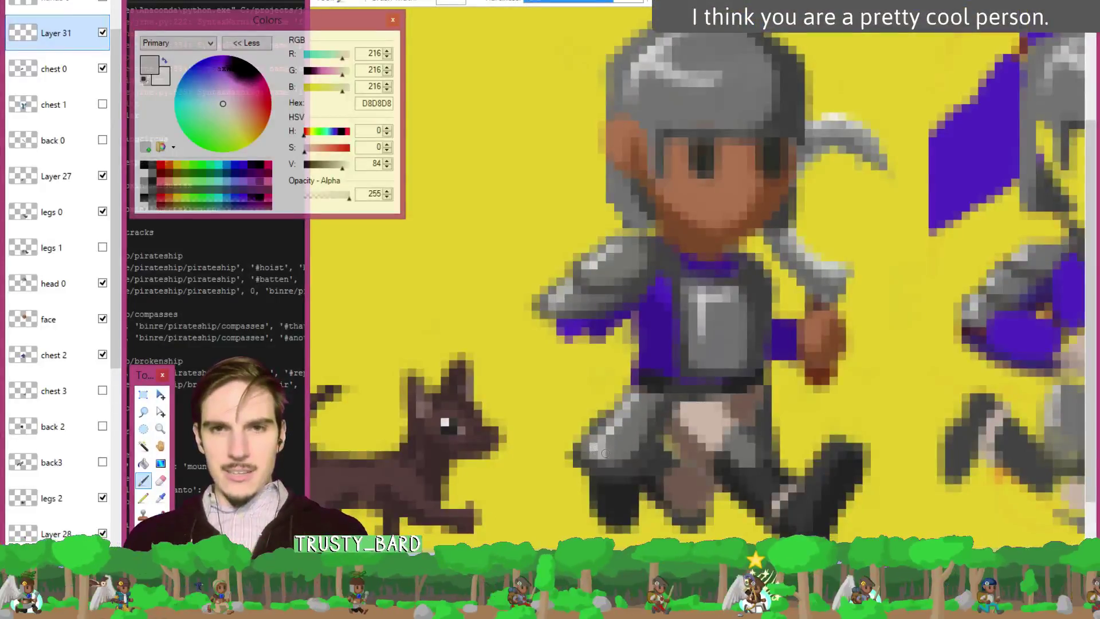
key("e")
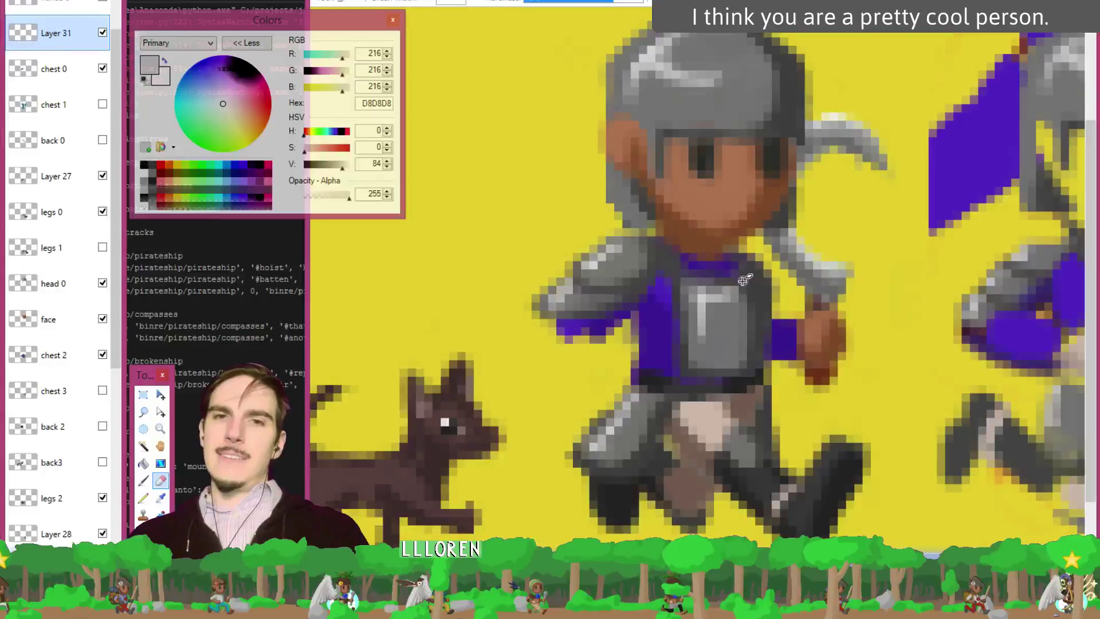
key("b")
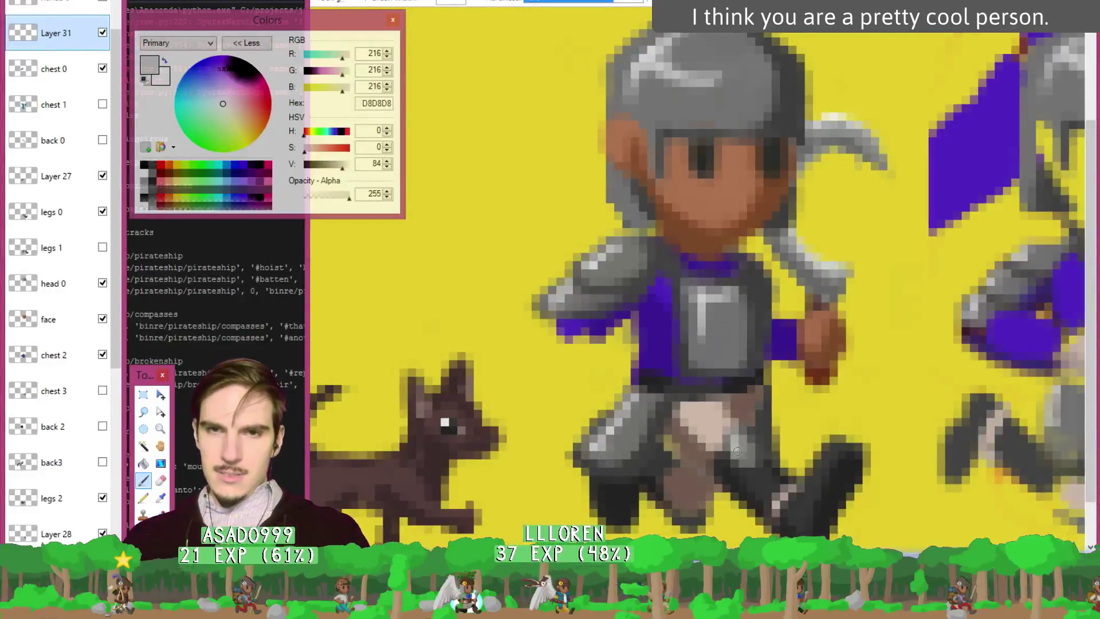
left_click(103, 248)
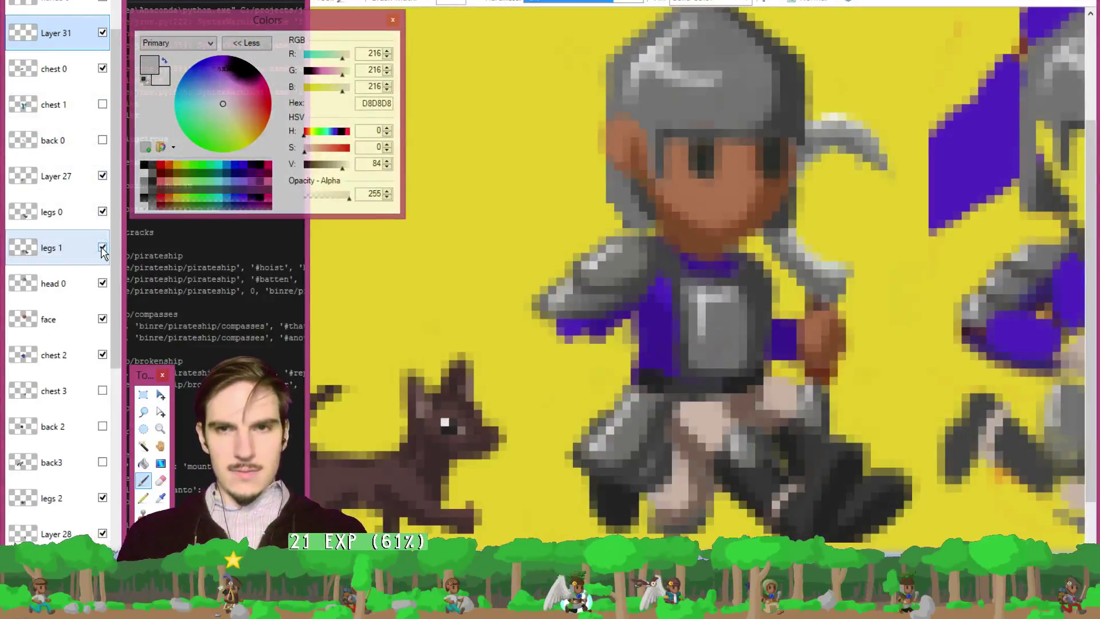
left_click(103, 248)
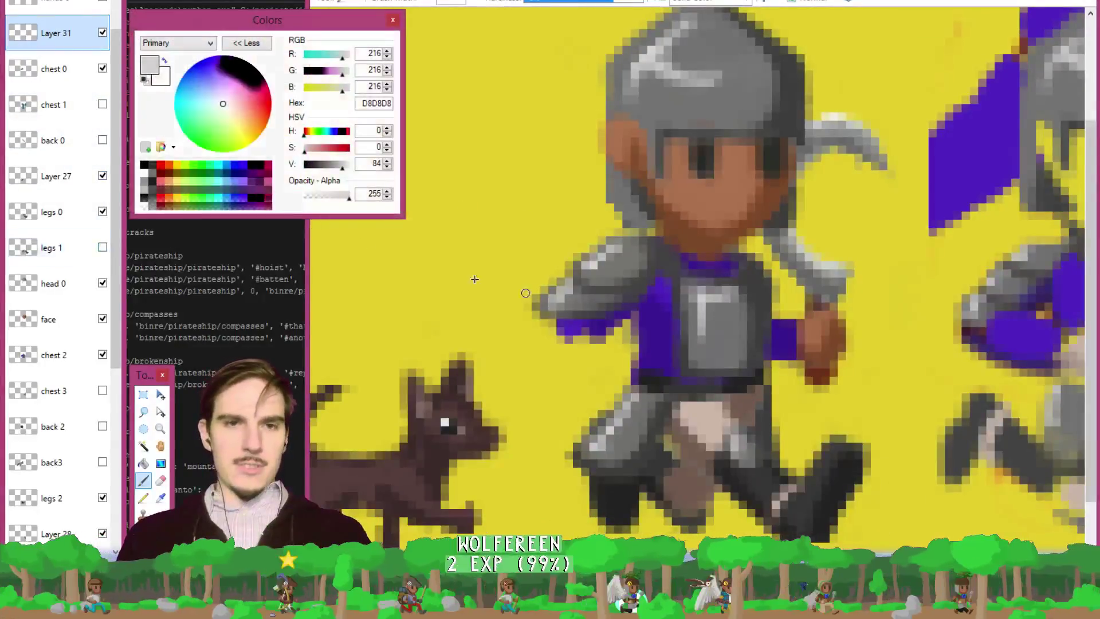
Lasso the leg armour and toggle Layer 31's visibility to compare the legs with and without highlights.
key("e")
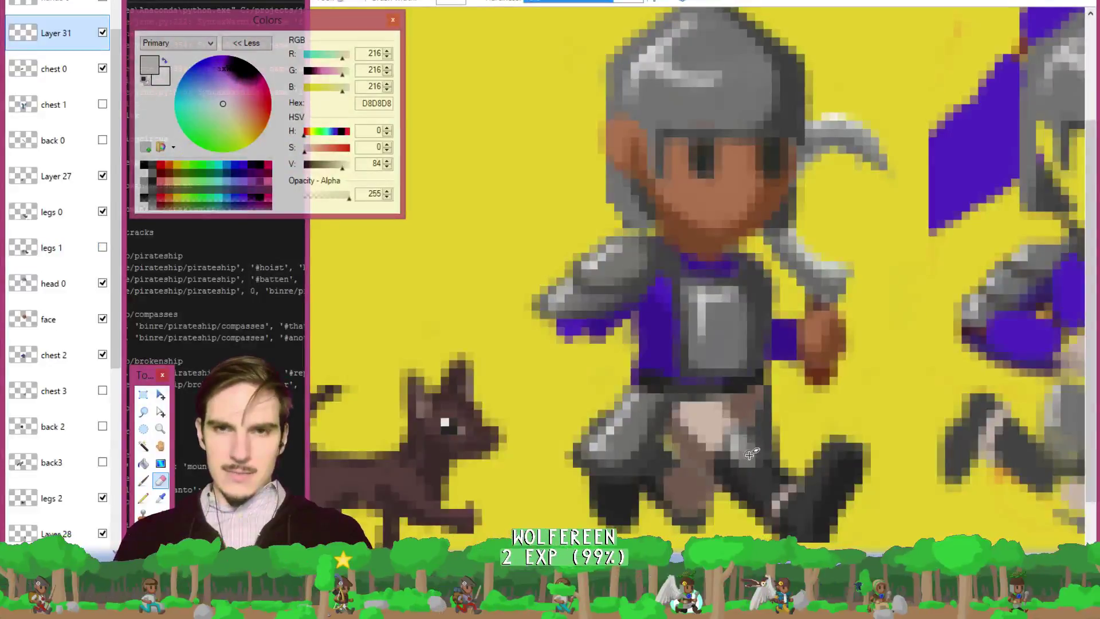
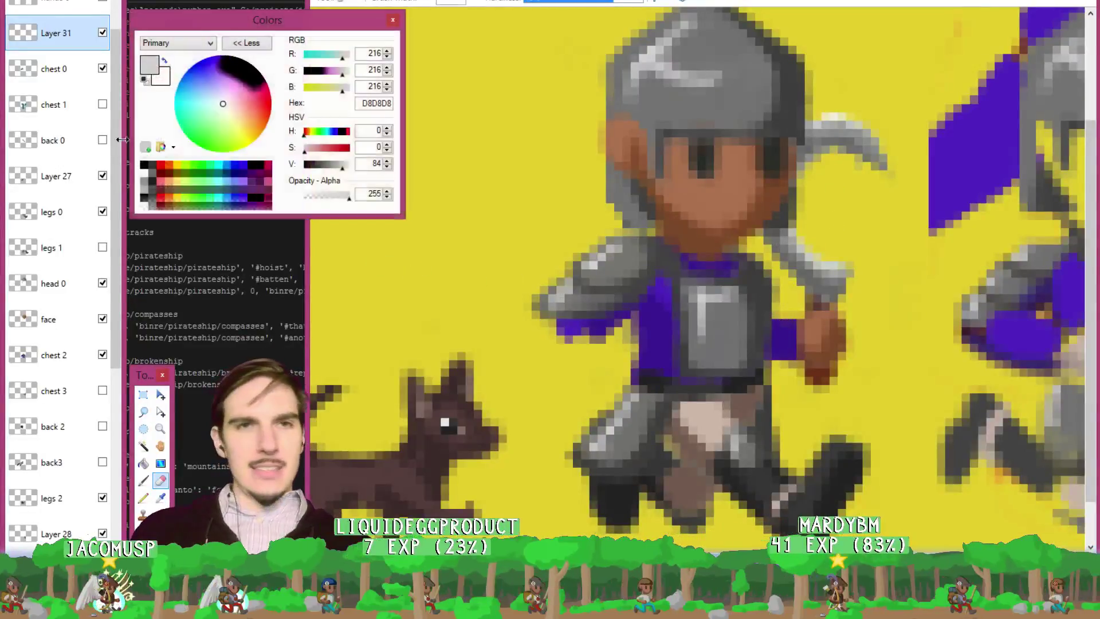
left_click(144, 411)
mouse_move(775, 430)
left_mouse_down()
mouse_move(710, 387)
mouse_move(567, 364)
mouse_move(681, 493)
mouse_move(782, 475)
left_mouse_up()
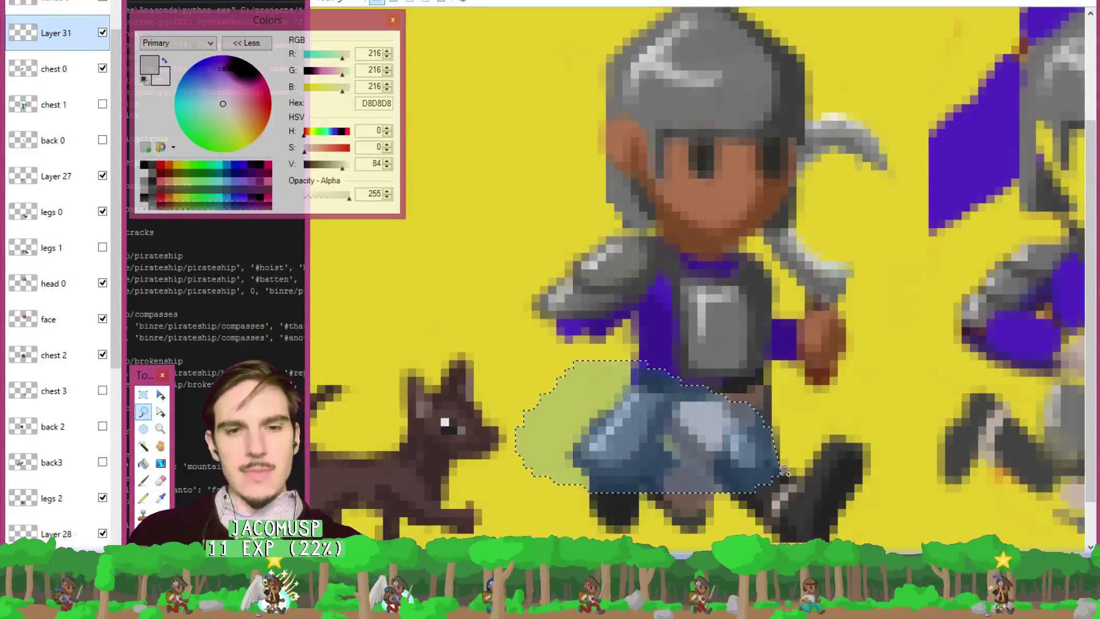
left_click(765, 460)
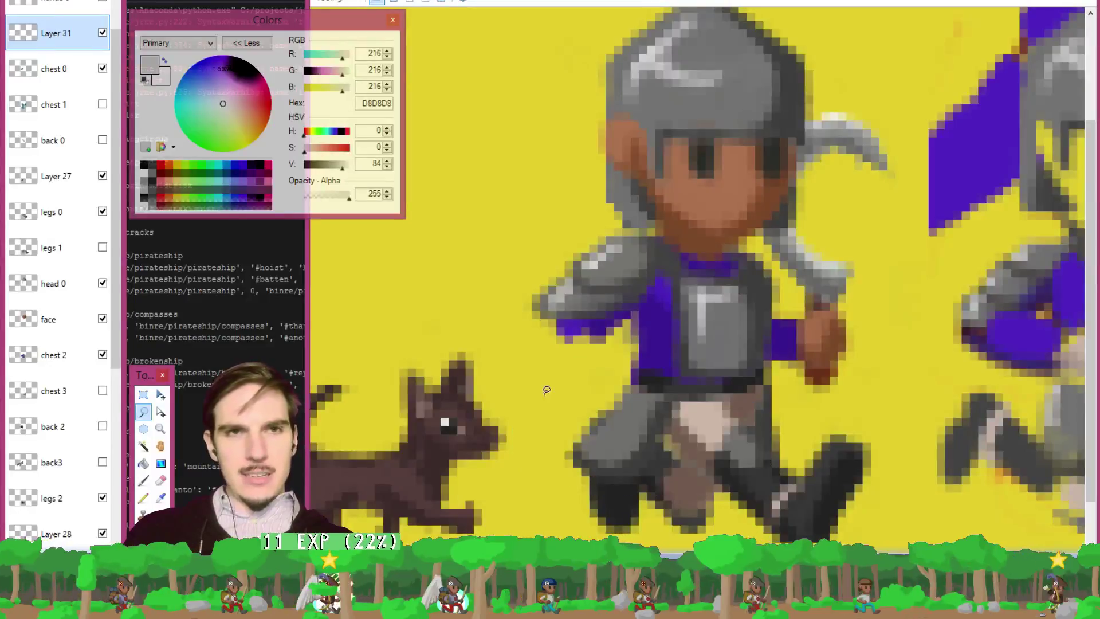
key("ctrl+z")
left_click(101, 34)
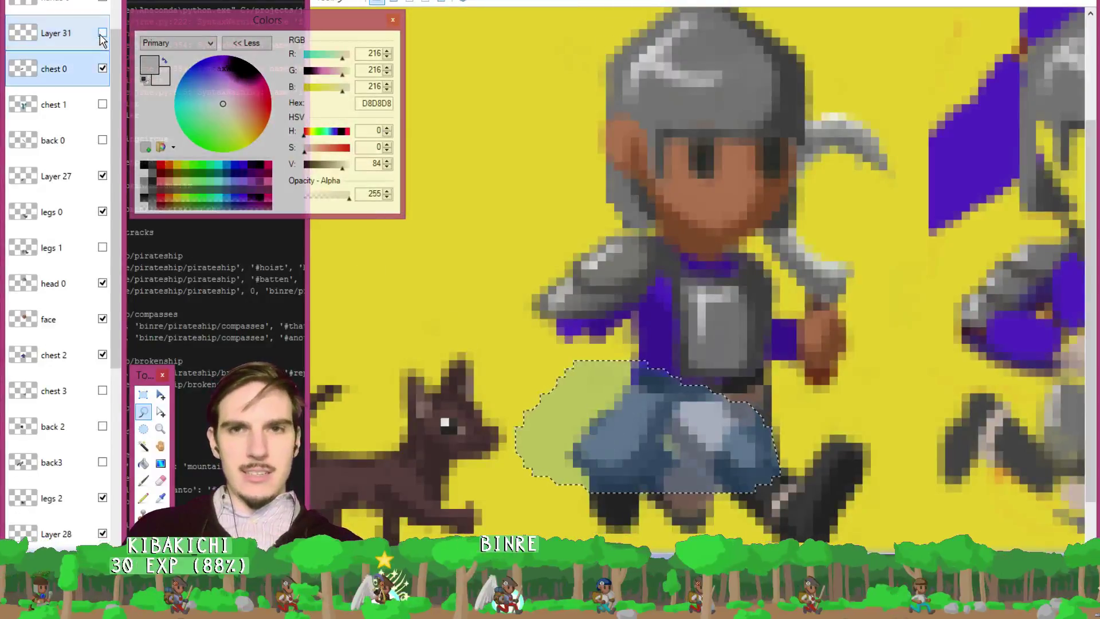
left_click(101, 33)
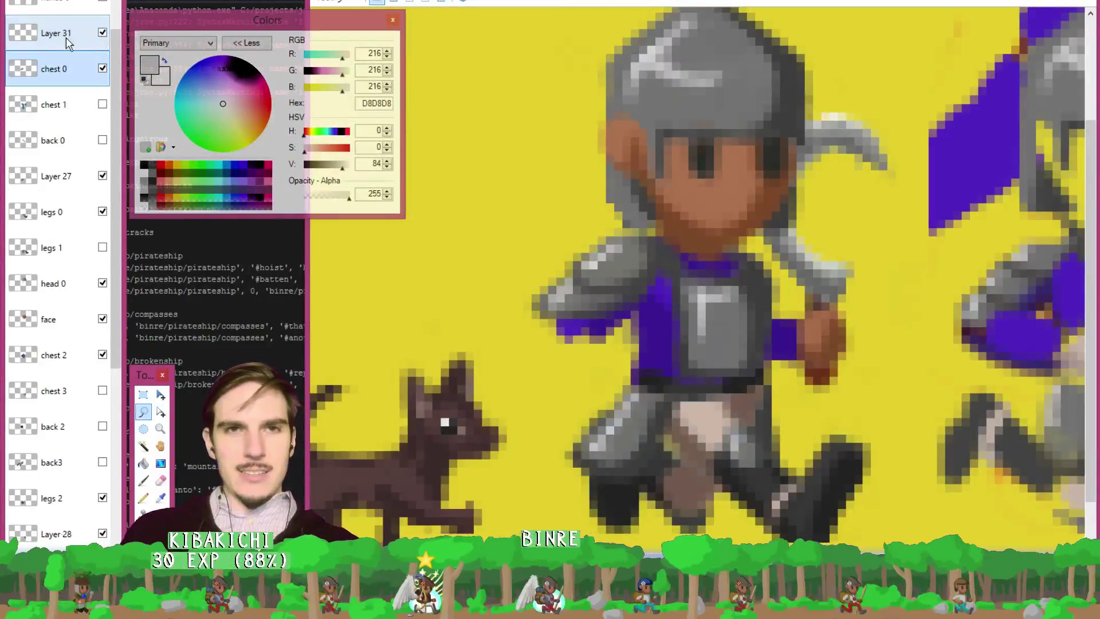
Move Layer 31 directly above Layer 27, merge both down into legs 0, and toggle legs 0 to check the result.
left_click_drag(62, 37, 50, 146)
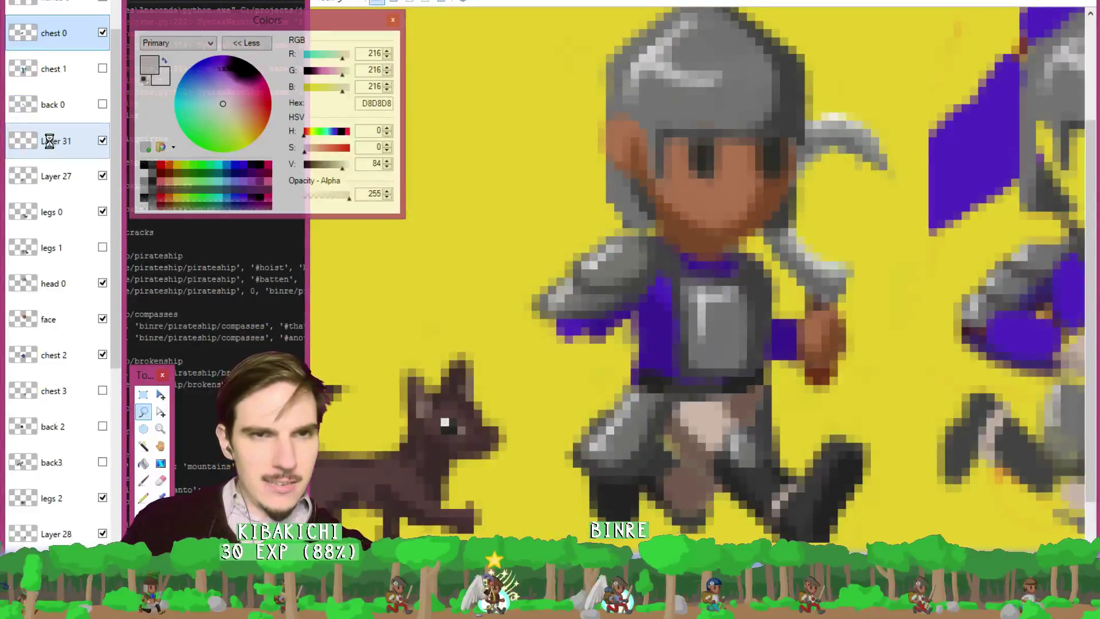
key("ctrl+m")
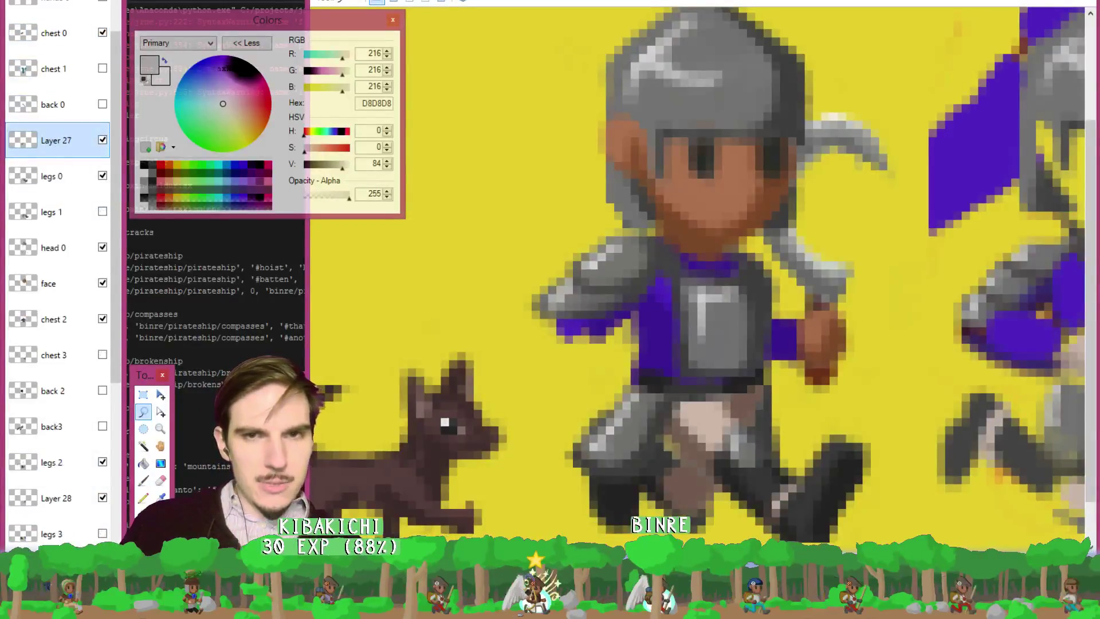
key("ctrl+m")
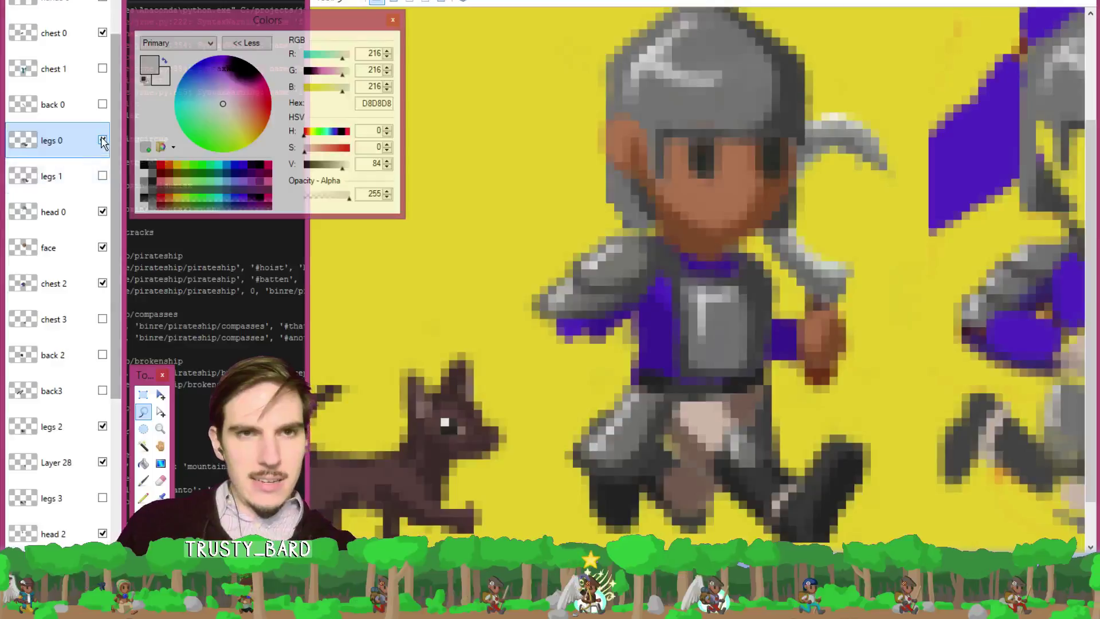
left_click(102, 141)
left_click(103, 141)
left_click(103, 142)
left_click(102, 141)
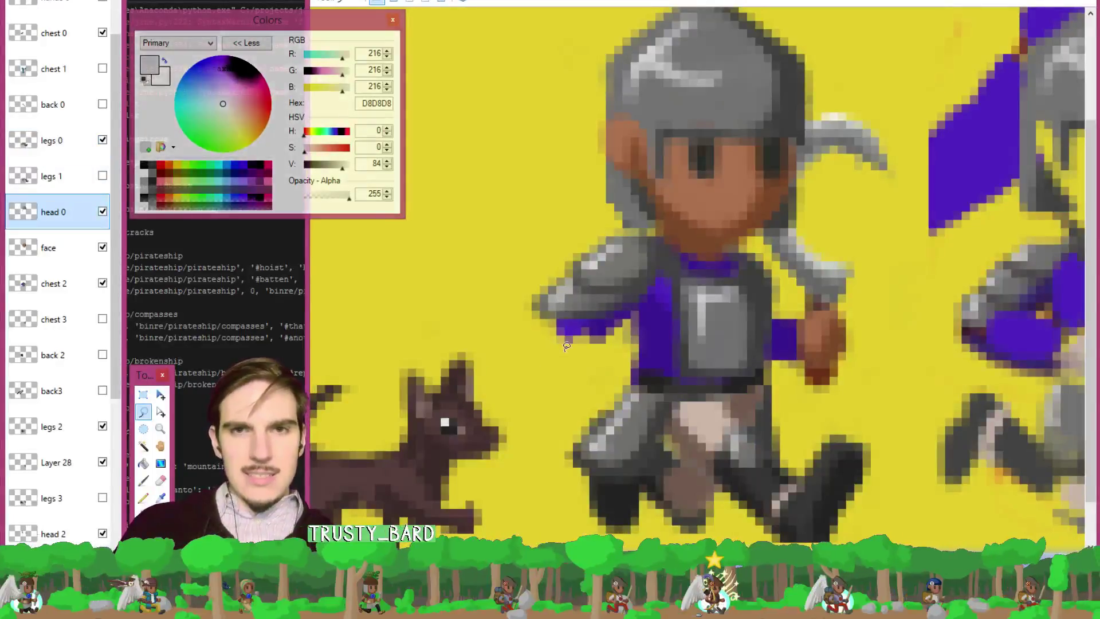
mouse_move(583, 355)
left_mouse_down()
mouse_move(650, 296)
mouse_move(558, 304)
left_mouse_up()
left_click(570, 302)
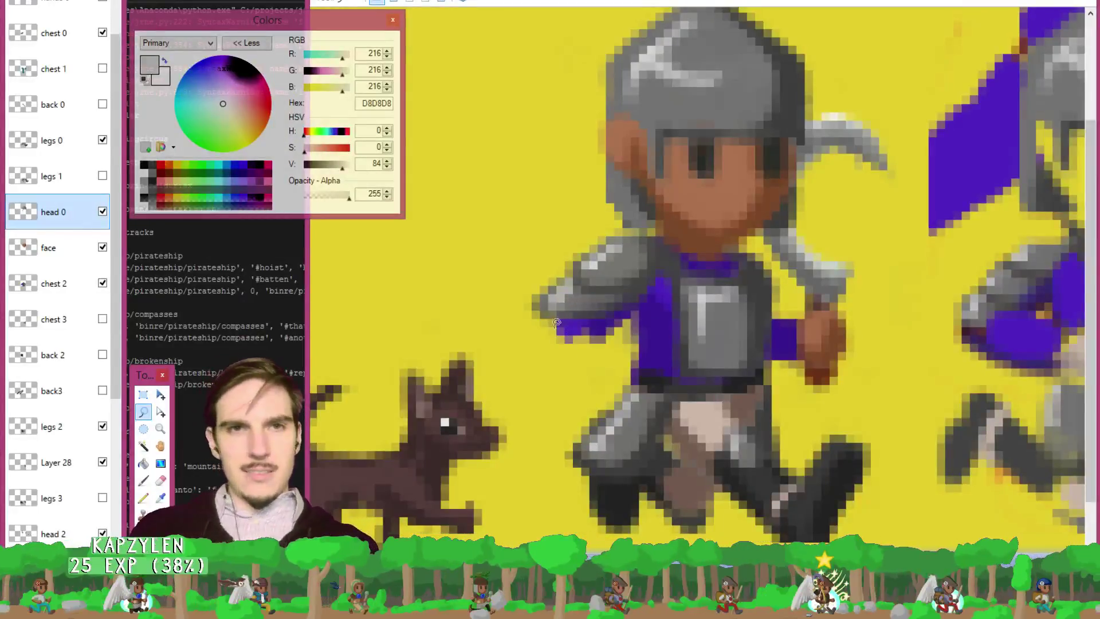
left_click(51, 141)
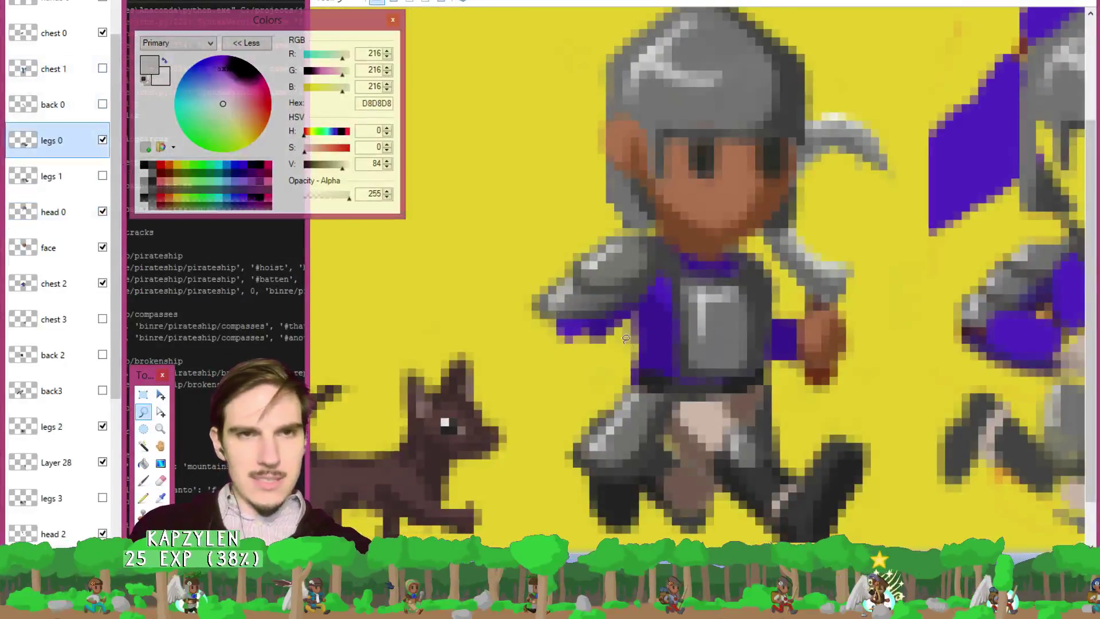
mouse_move(591, 364)
left_mouse_down()
mouse_move(659, 310)
mouse_move(564, 303)
mouse_move(567, 343)
mouse_move(581, 330)
left_mouse_up()
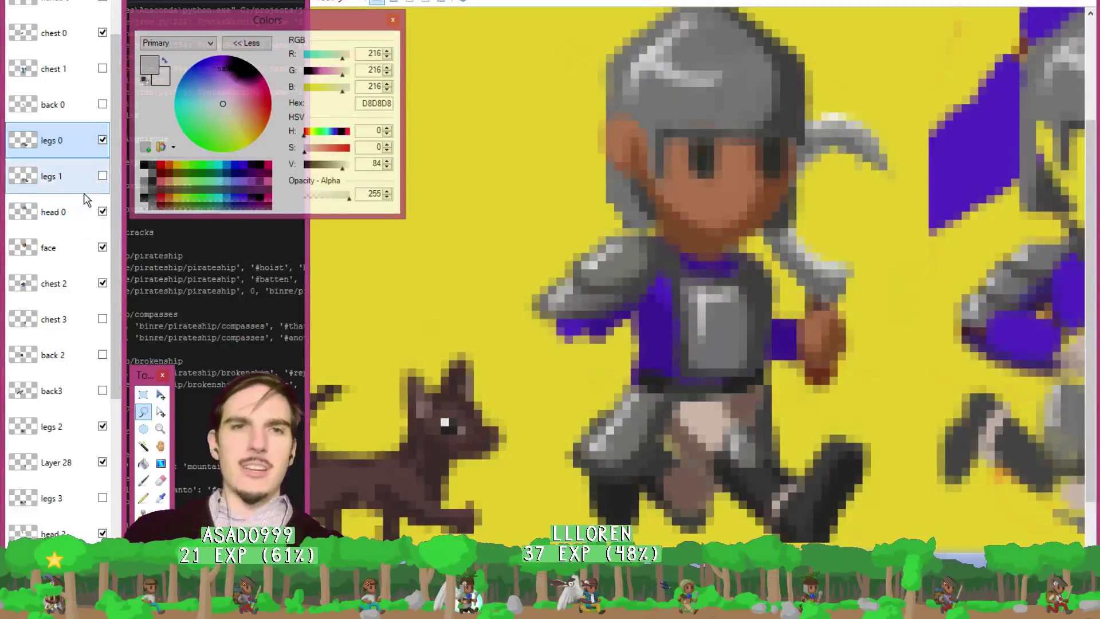
left_click(102, 211)
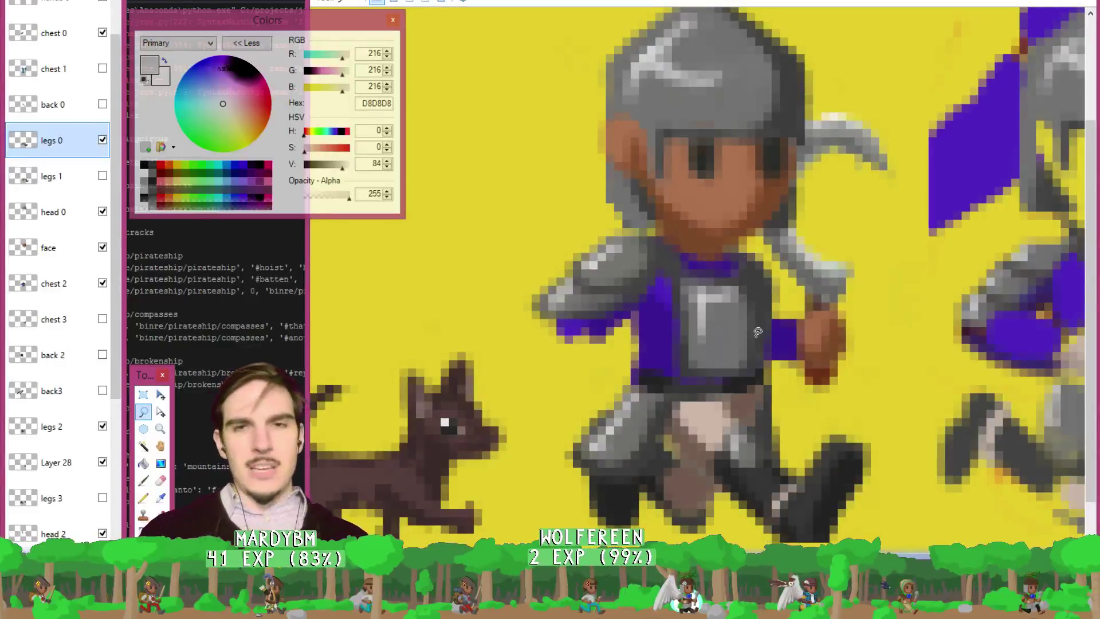
Hide chest 0 and paint dark grey 323232, sampled from the boot, on the shoulder straps and outer edges of chest 2.
key("k")
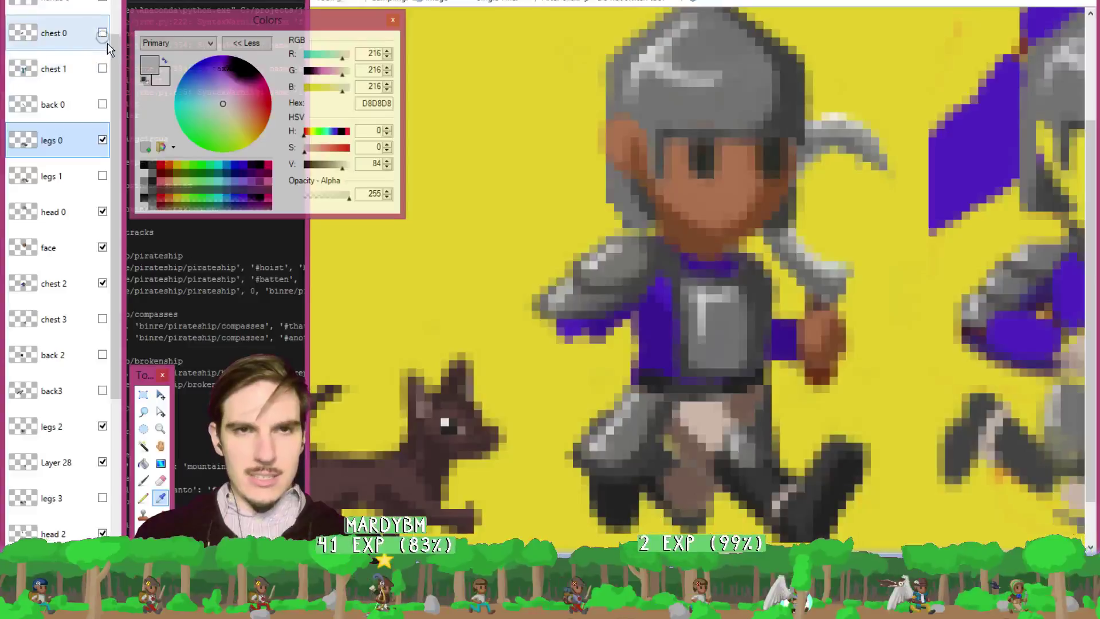
left_click(104, 59)
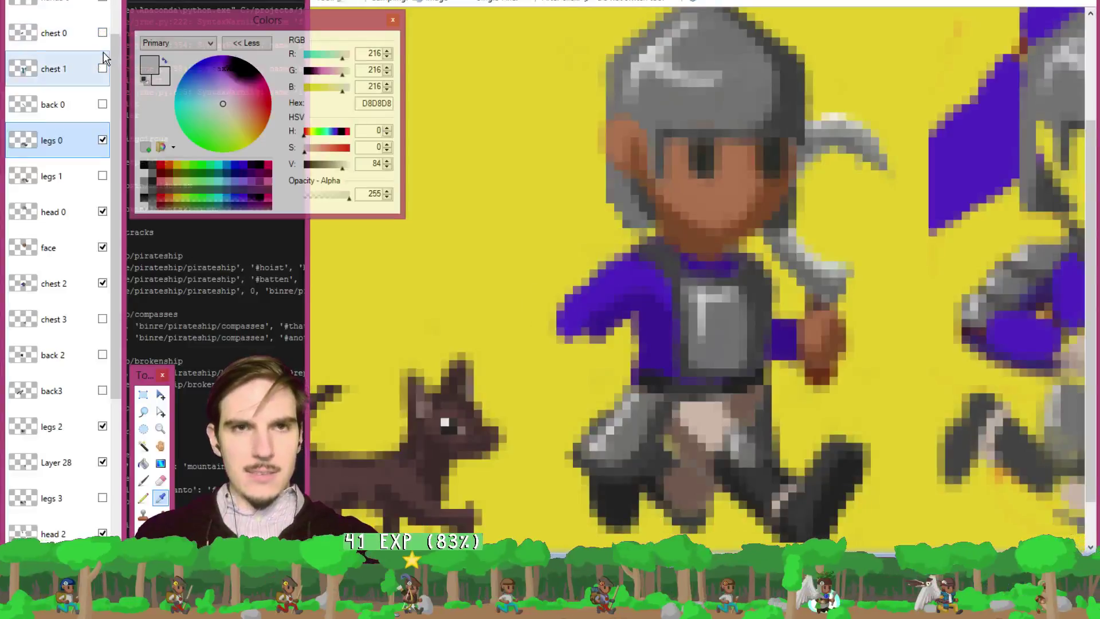
left_click(80, 294)
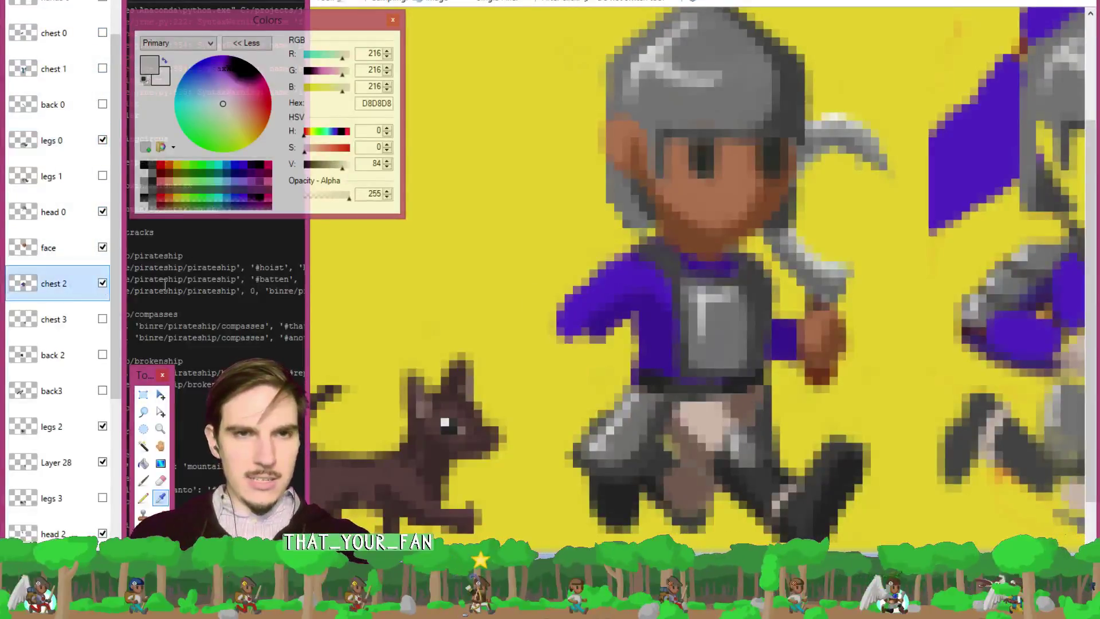
left_click(759, 473)
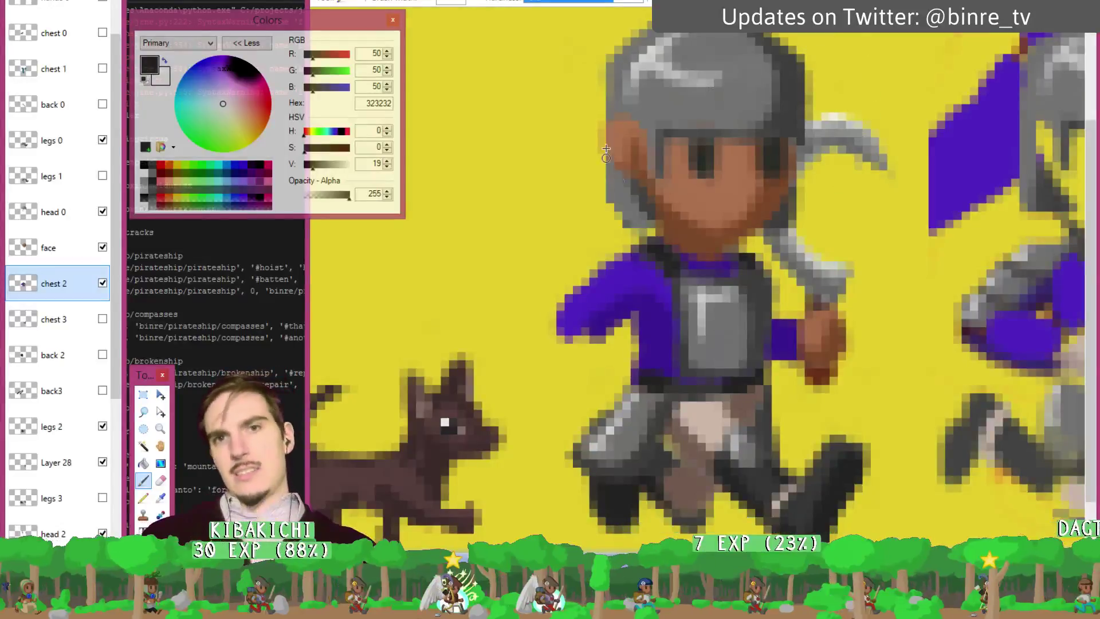
scroll(779, 207, "up", 2)
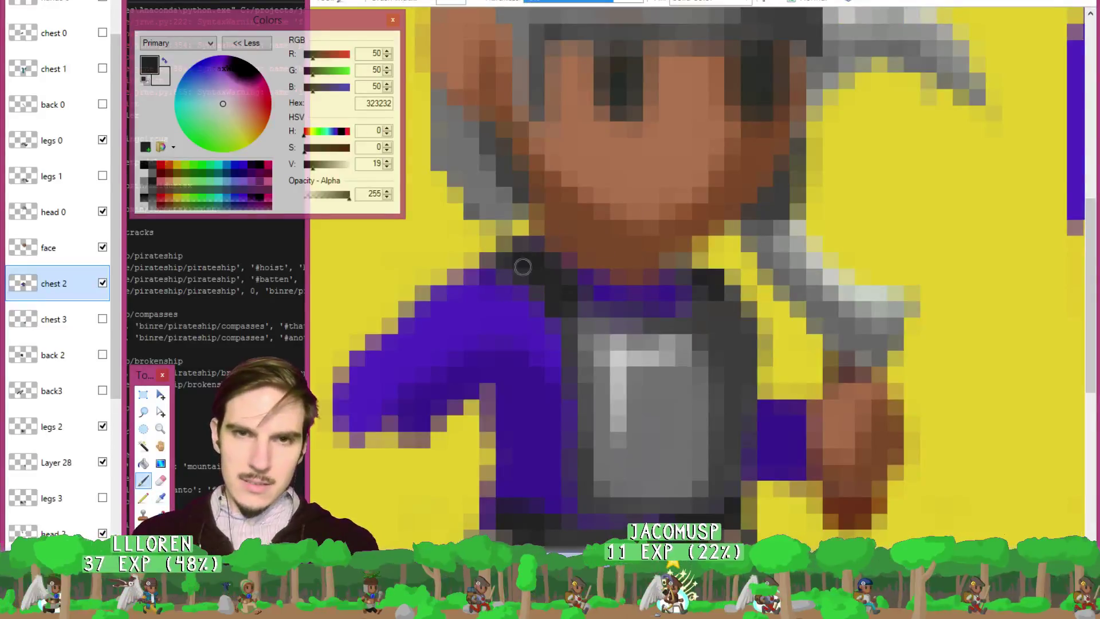
left_click(536, 291)
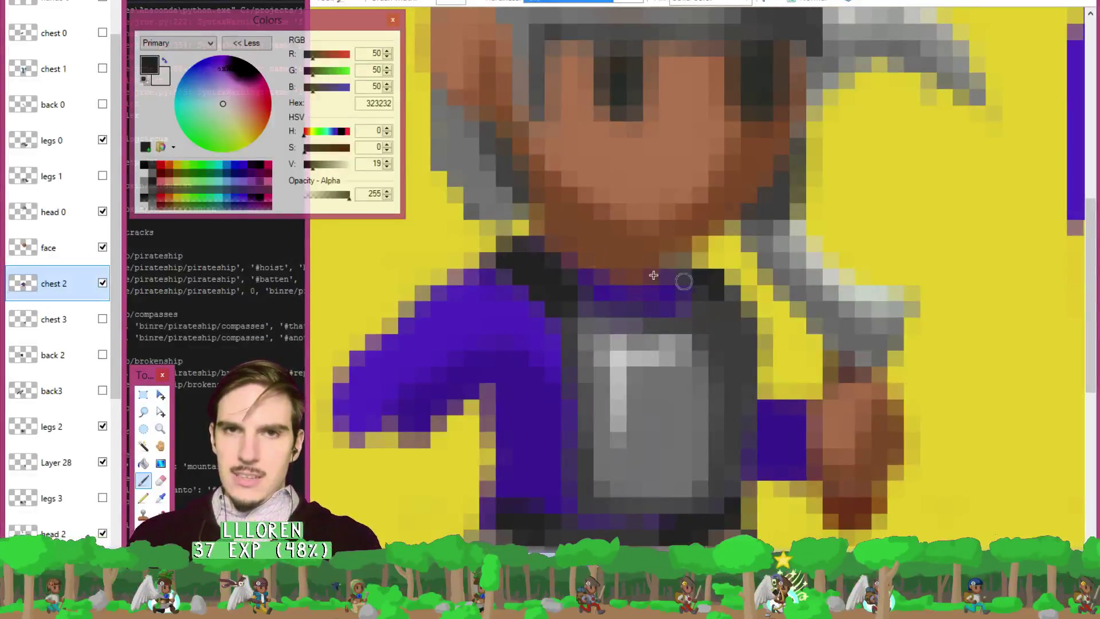
Try painting dark purple 472799 over the rear shoulder strap beside the neck on chest 2.
key("k")
left_click(519, 293)
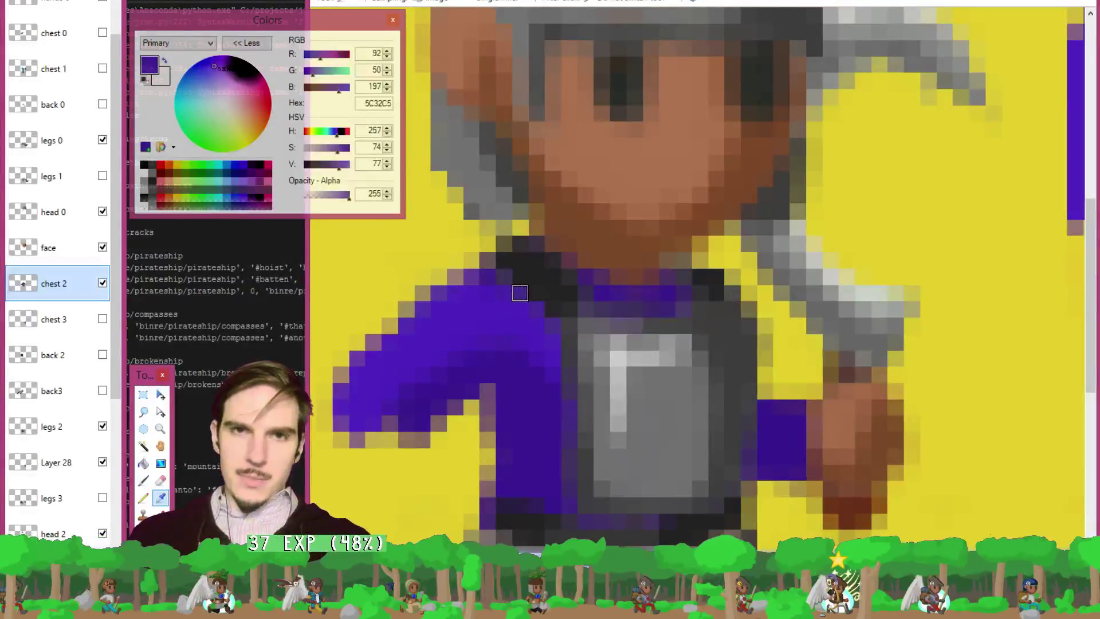
key("b")
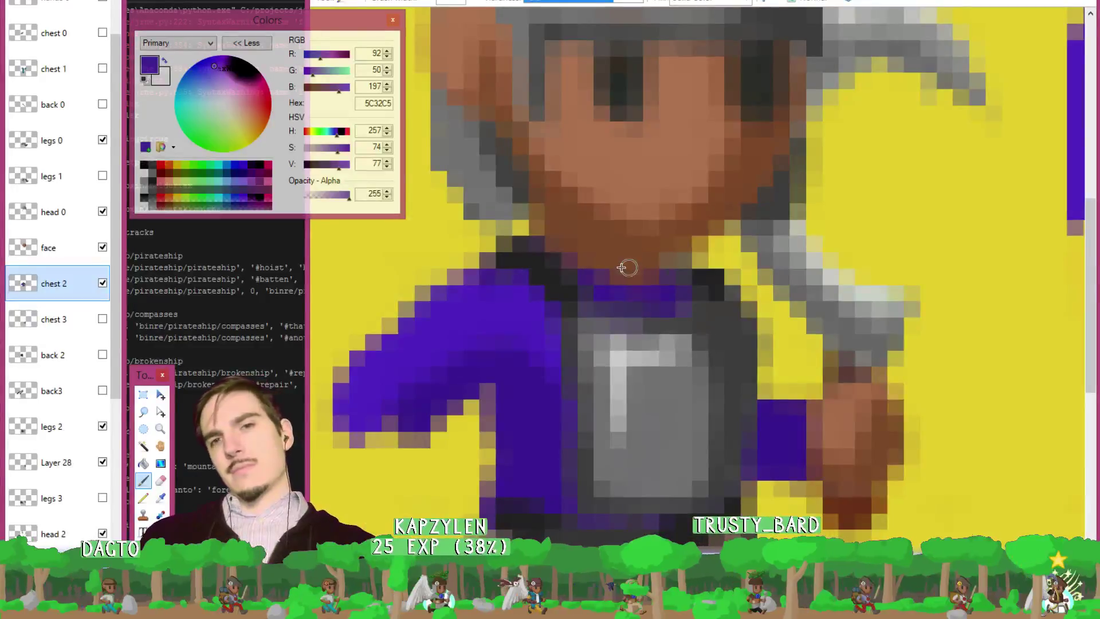
left_click(781, 437)
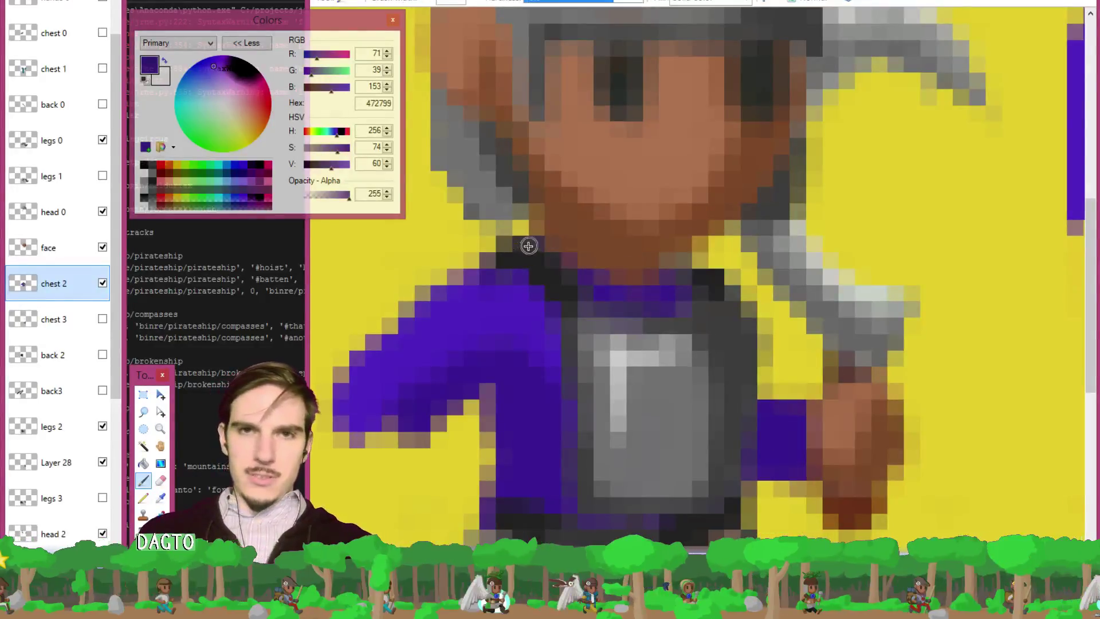
left_click_drag(528, 246, 551, 259)
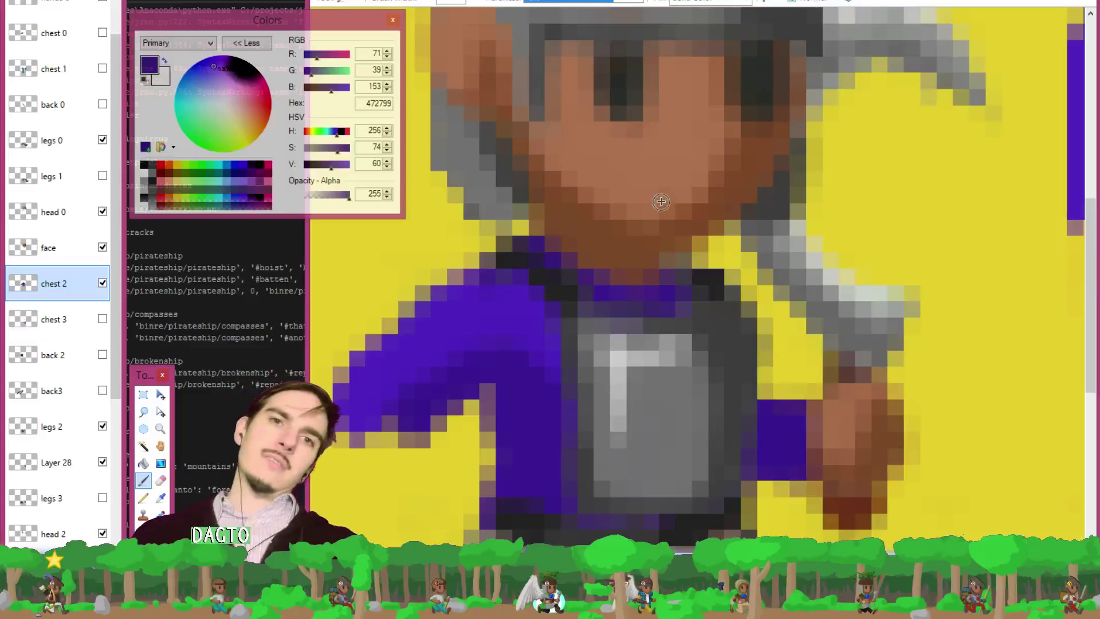
key("ctrl")
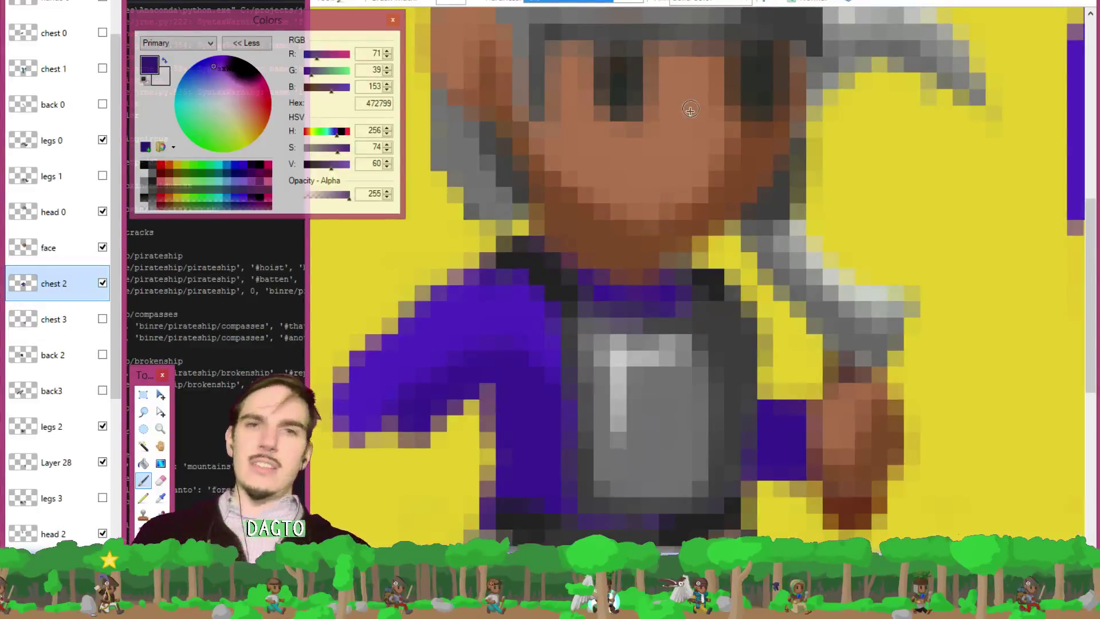
Show chest 0 again and check the shoulder armour together with the darkened breastplate edges.
scroll(686, 90, "down", 3)
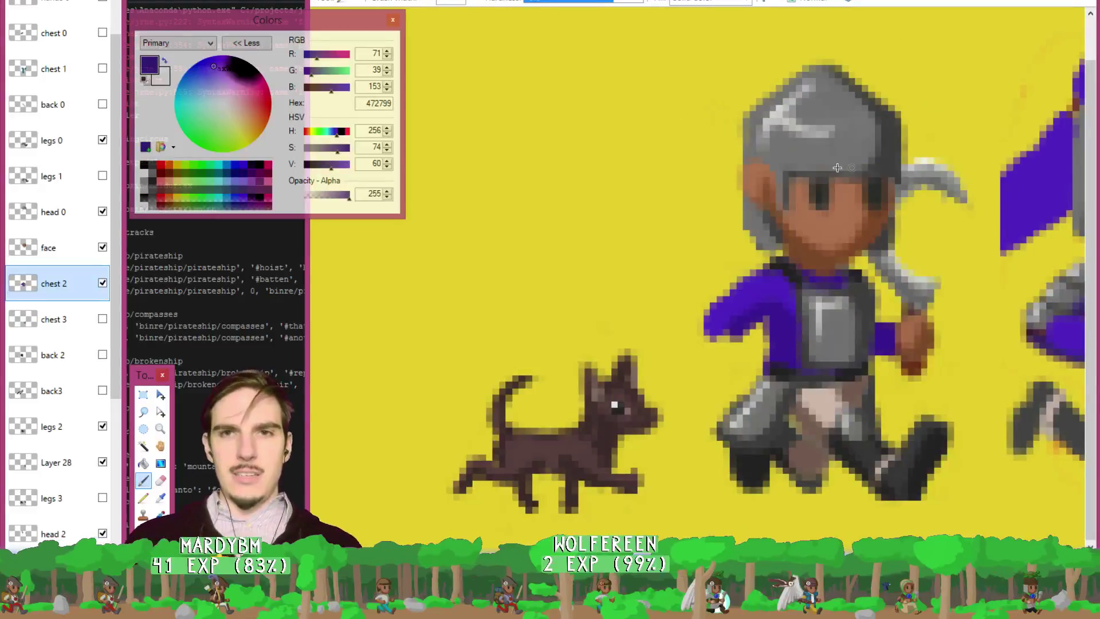
scroll(904, 143, "down", 1)
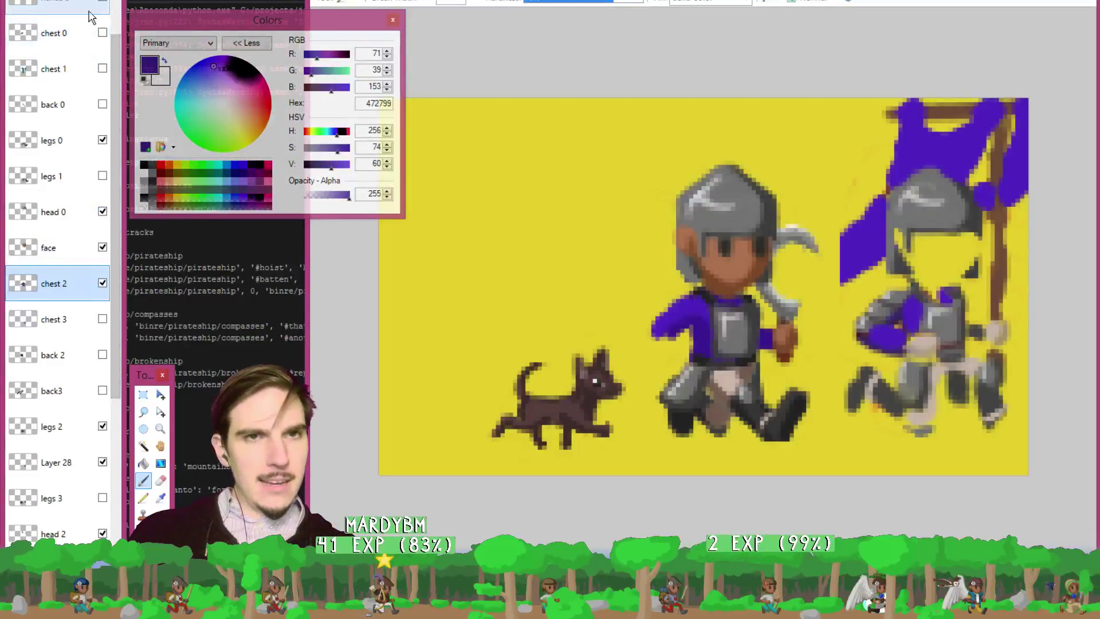
left_click(103, 33)
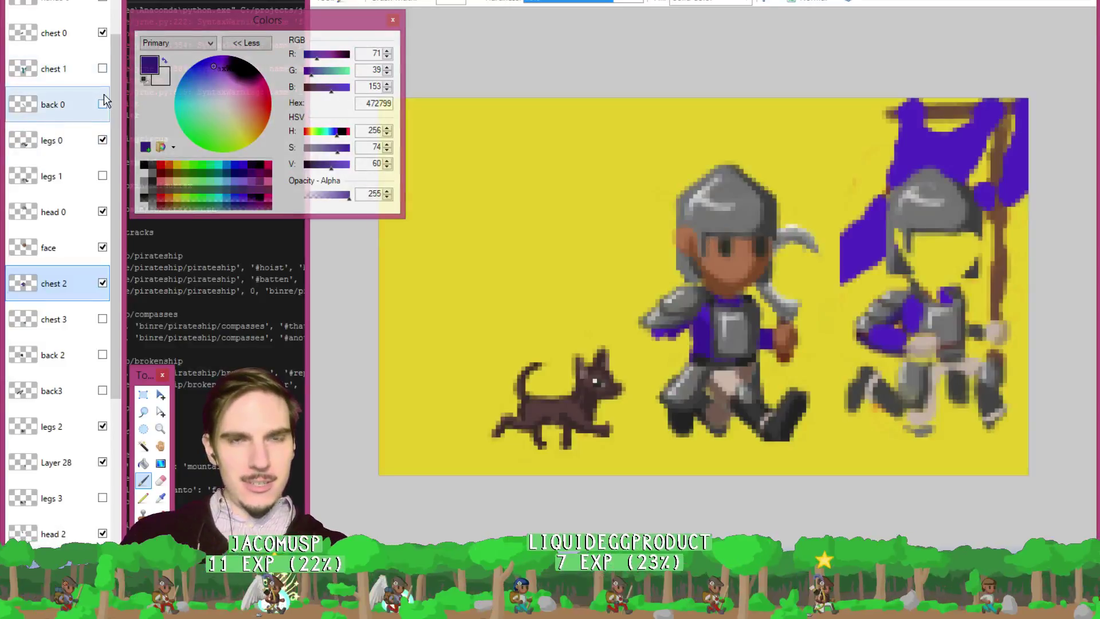
scroll(660, 319, "up", 3)
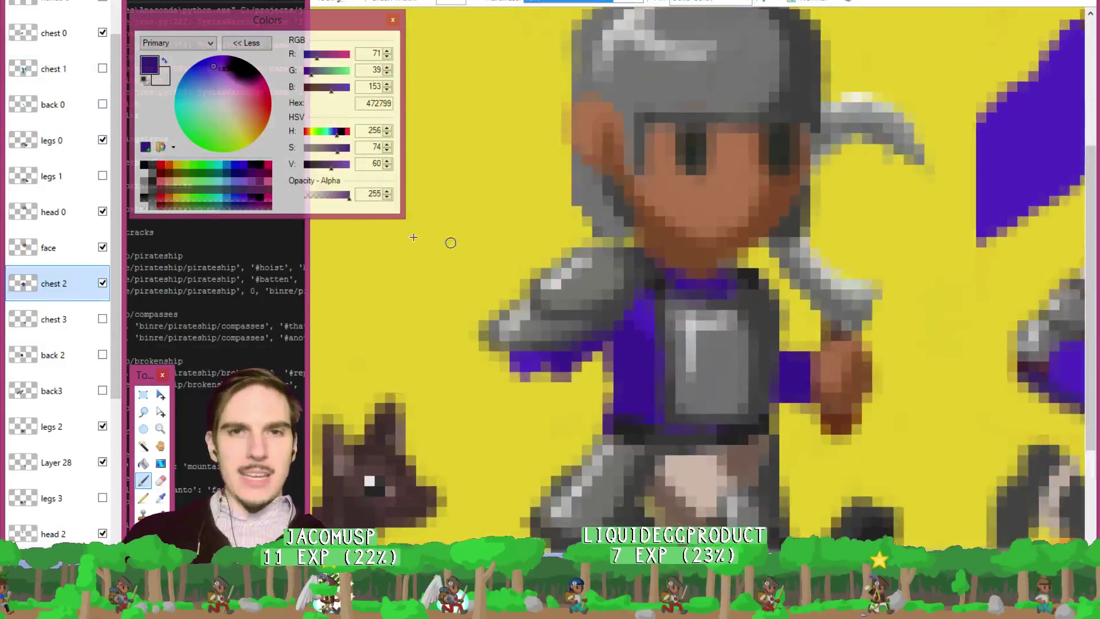
scroll(413, 236, "down", 1)
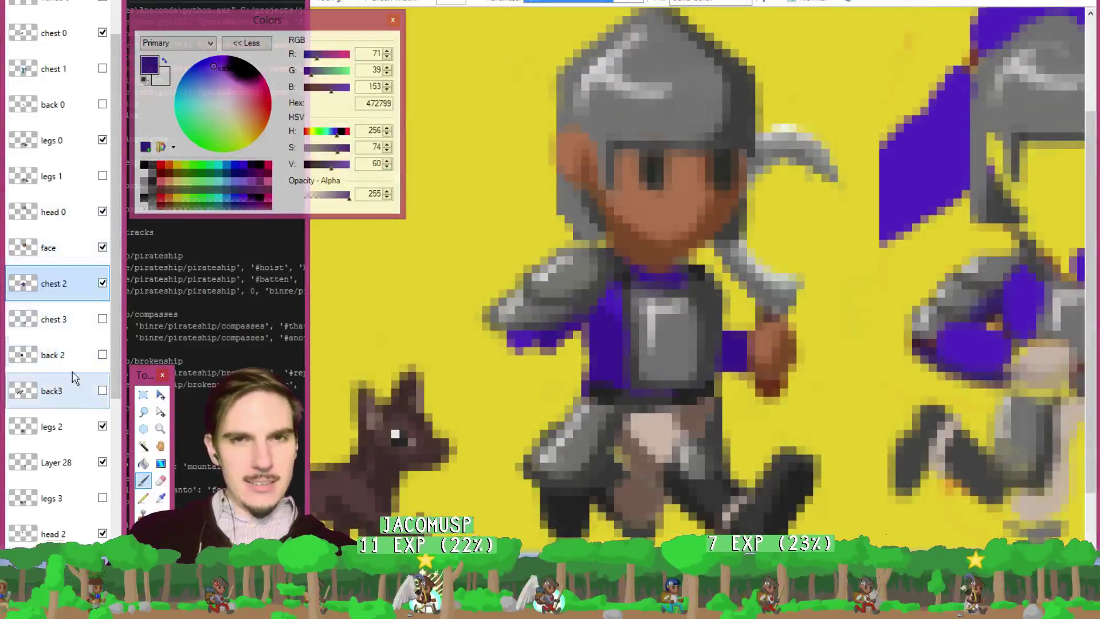
Make a rectangular selection around the outer part of the rear arm's armour on chest 0.
left_click(144, 395)
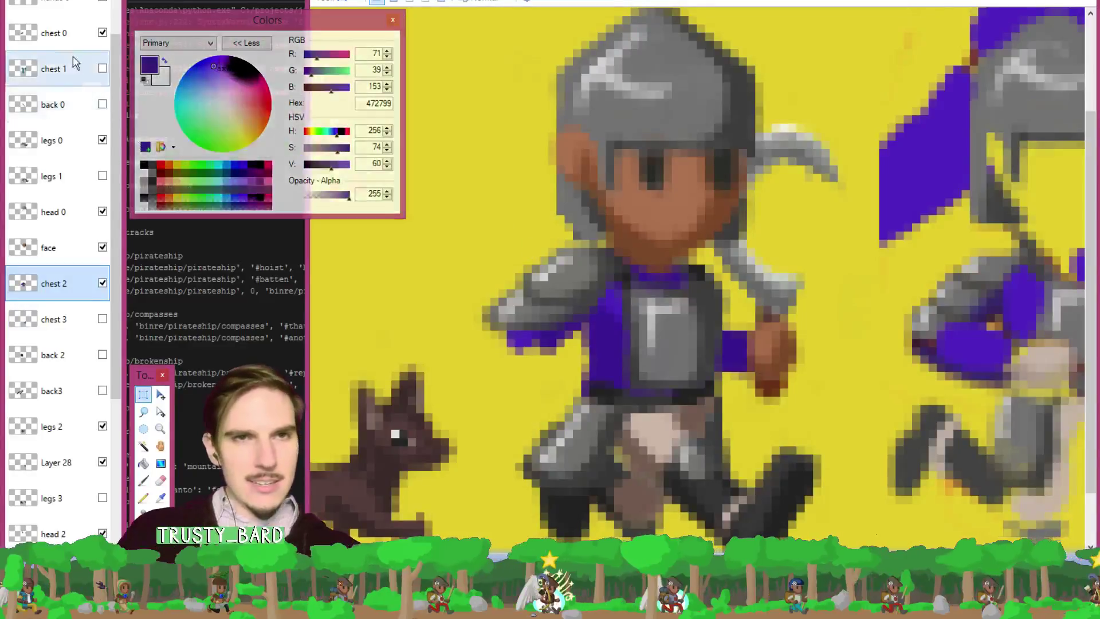
left_click(71, 34)
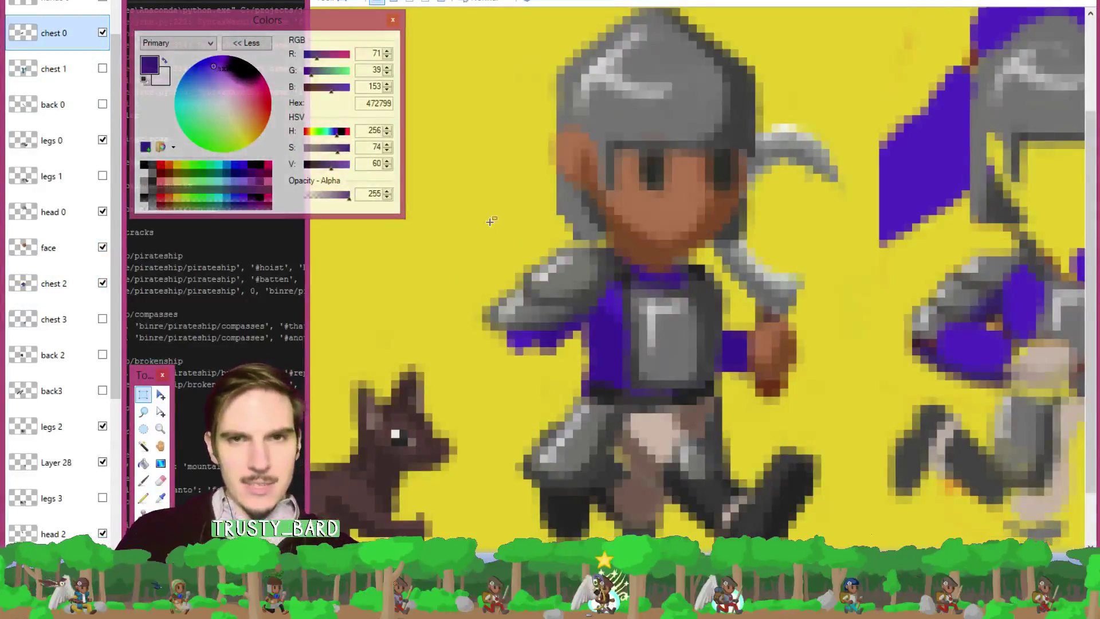
left_click_drag(465, 224, 569, 333)
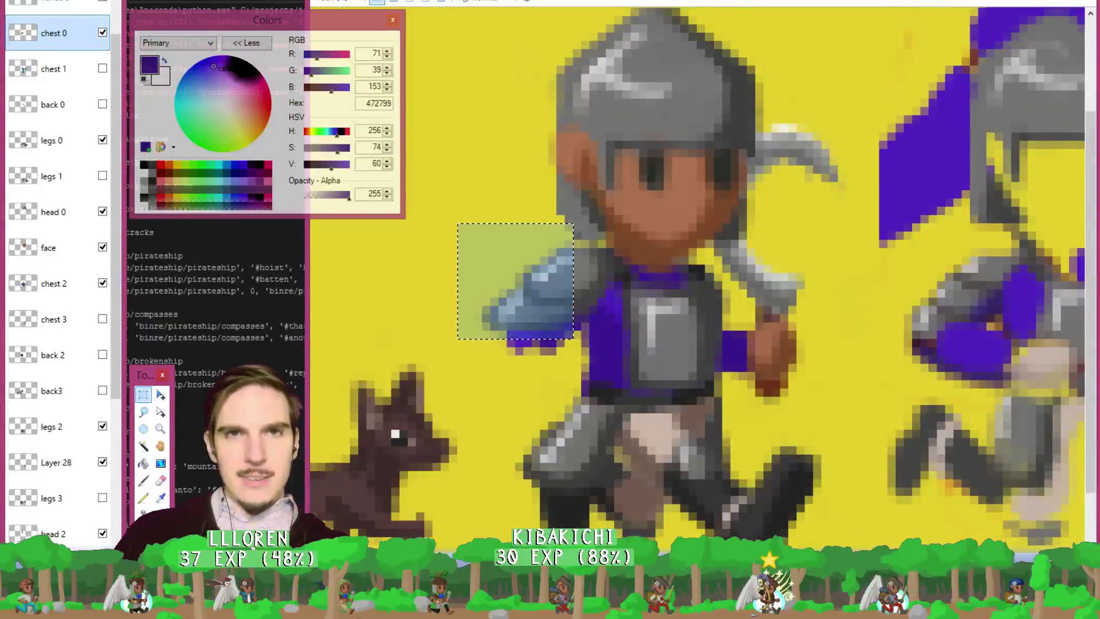
Copy the selected rear arm armour and open 0.png from the chest folder's shoulder_armor subfolder.
key("alt+f")
left_click(344, 3)
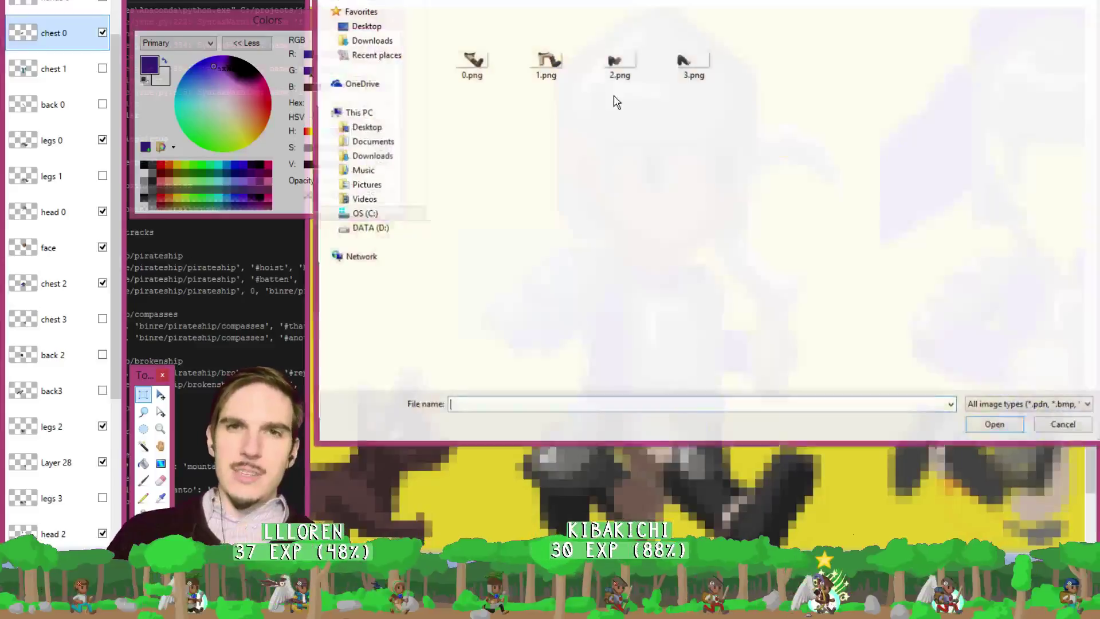
key("alt+Up")
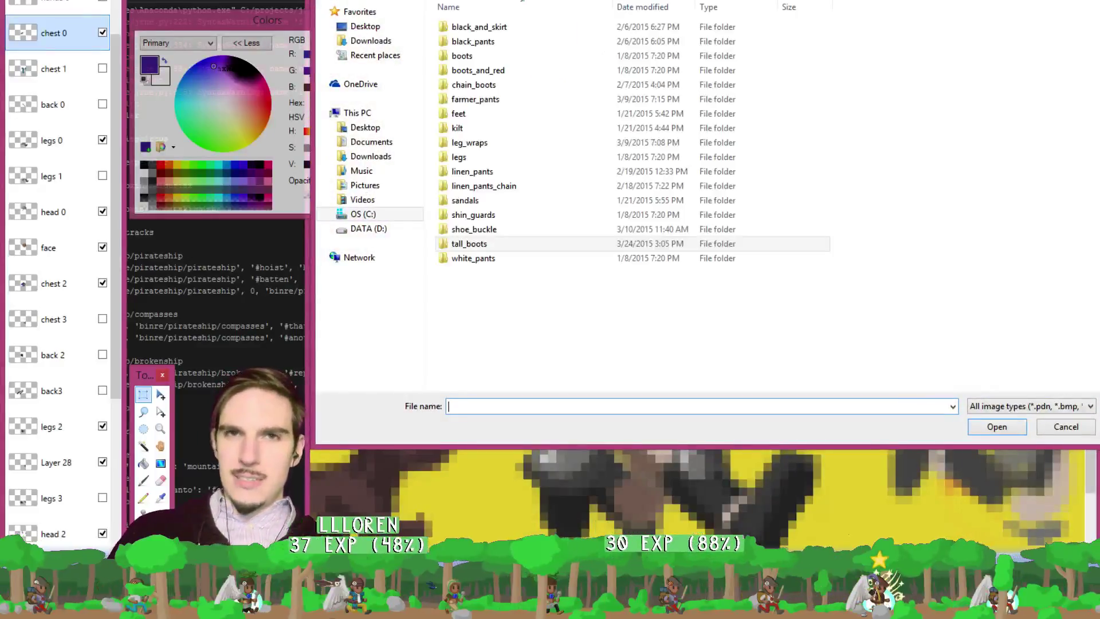
key("alt+Up")
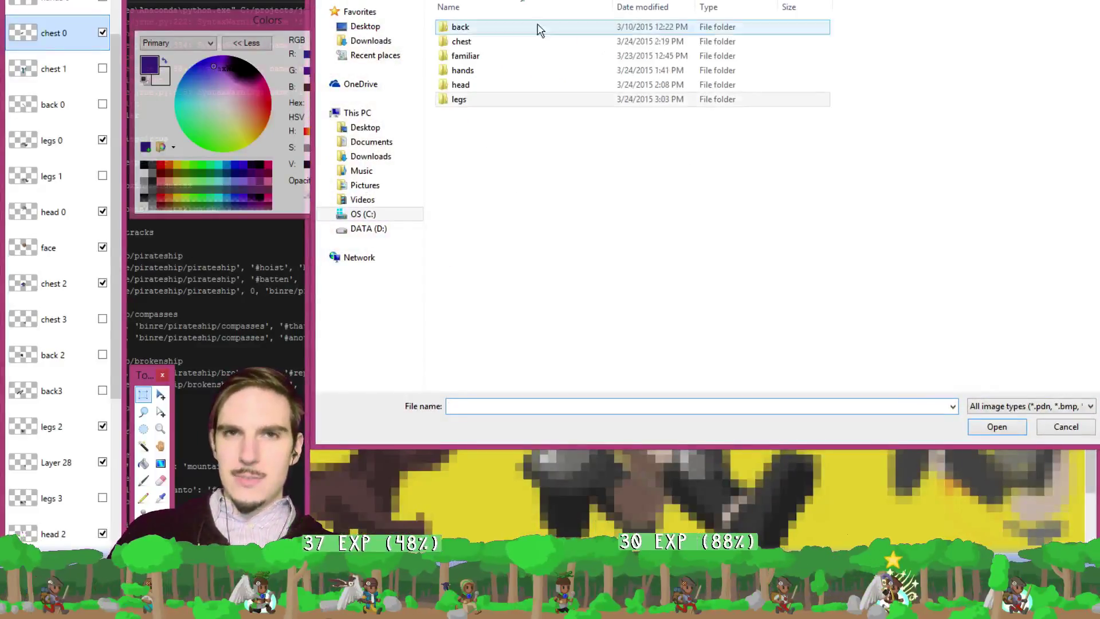
double_click(480, 43)
left_click(491, 191)
double_click(492, 189)
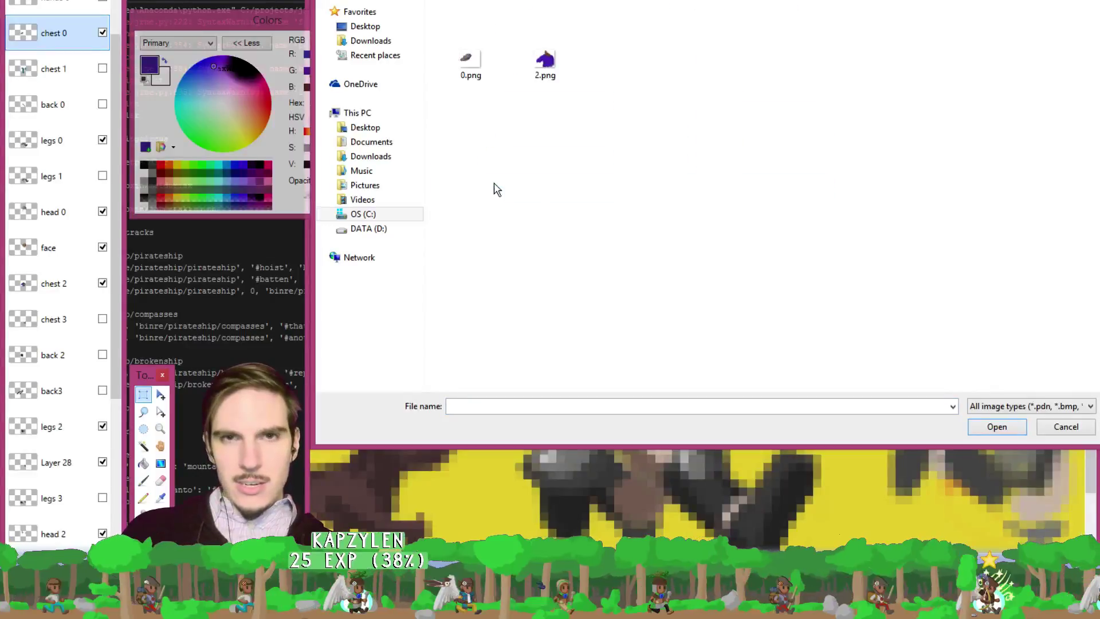
left_click(472, 60)
right_click(471, 57)
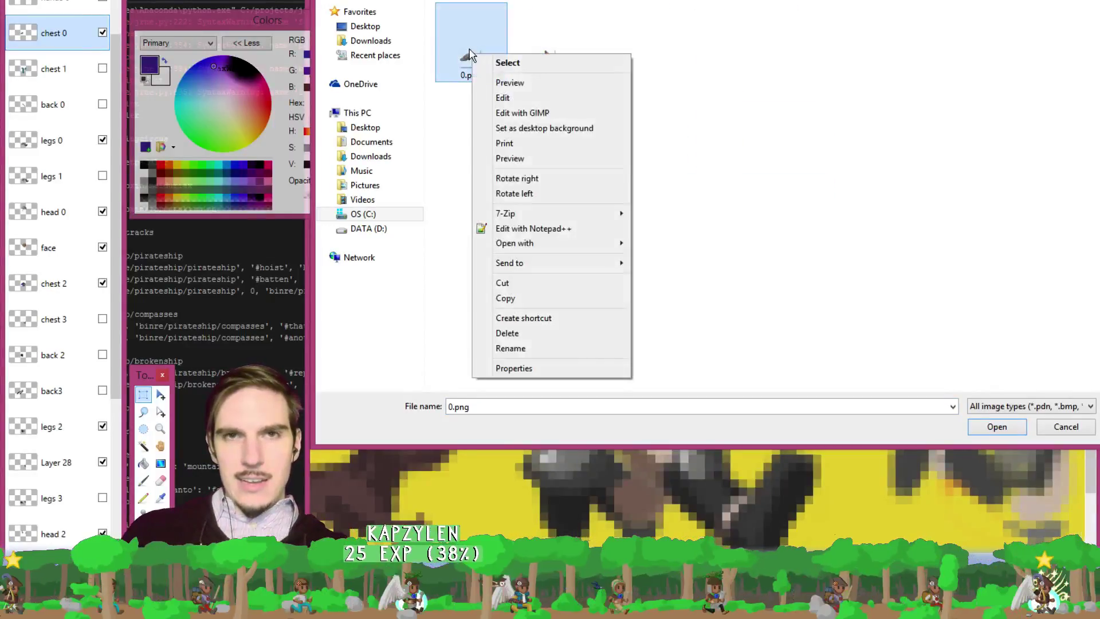
left_click(455, 50)
double_click(464, 58)
scroll(703, 286, "up", 4)
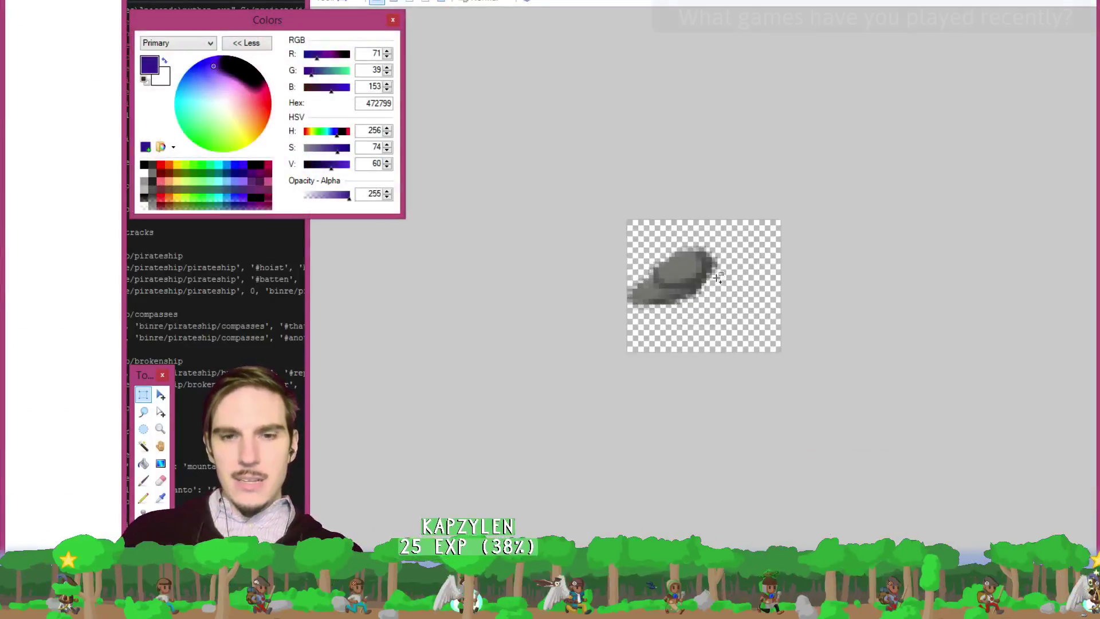
Paste the highlighted arm armour into 0.png, align it over the existing plain piece, and save with auto-detected bit depth.
key("ctrl+v")
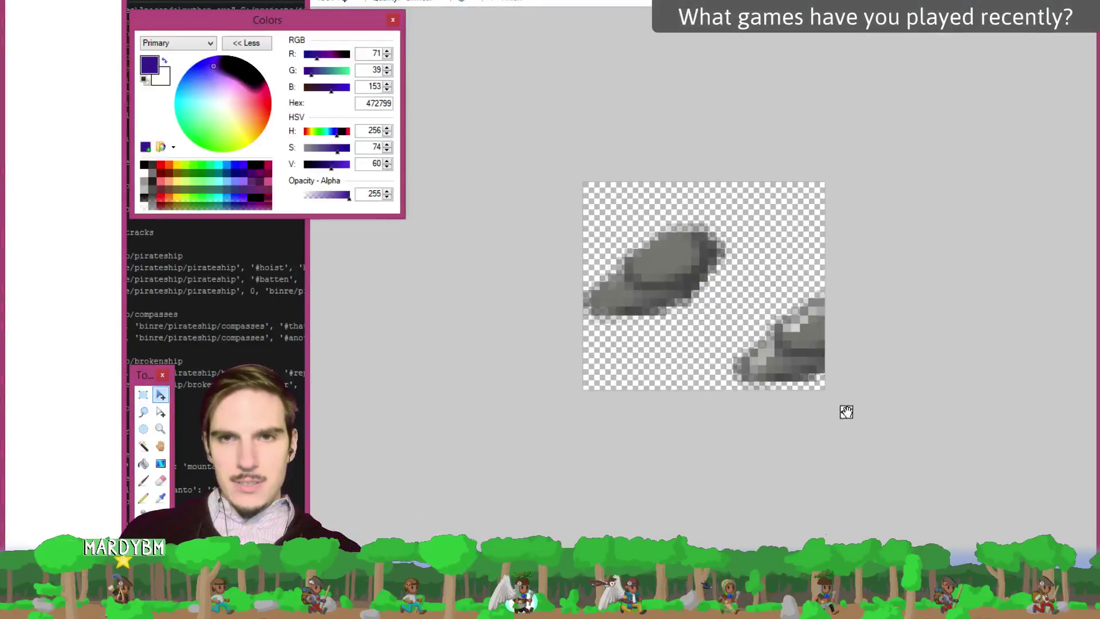
mouse_move(844, 410)
left_mouse_down()
mouse_move(700, 351)
mouse_move(688, 334)
mouse_move(702, 336)
mouse_move(650, 352)
mouse_move(680, 344)
mouse_move(688, 311)
mouse_move(662, 375)
mouse_move(793, 410)
mouse_move(845, 410)
left_mouse_up()
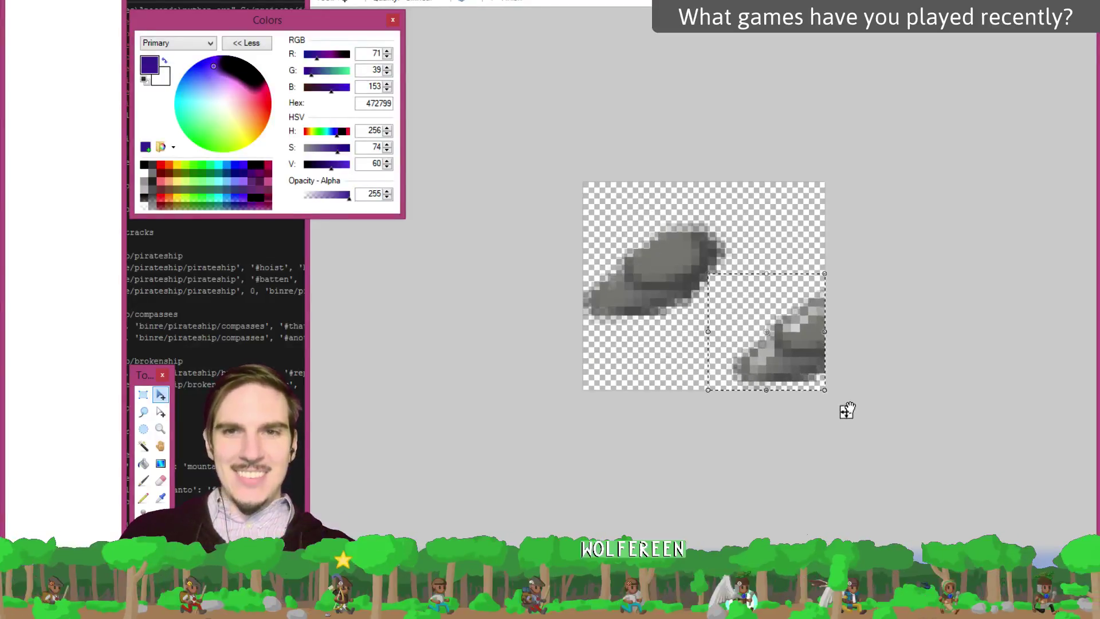
key("Delete")
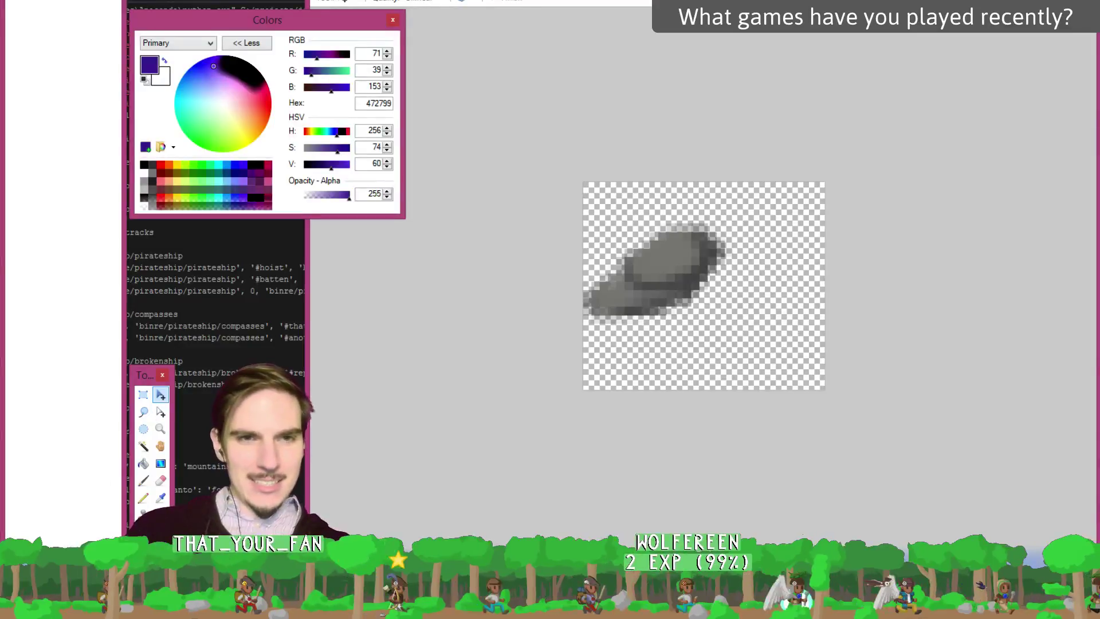
key("ctrl+z")
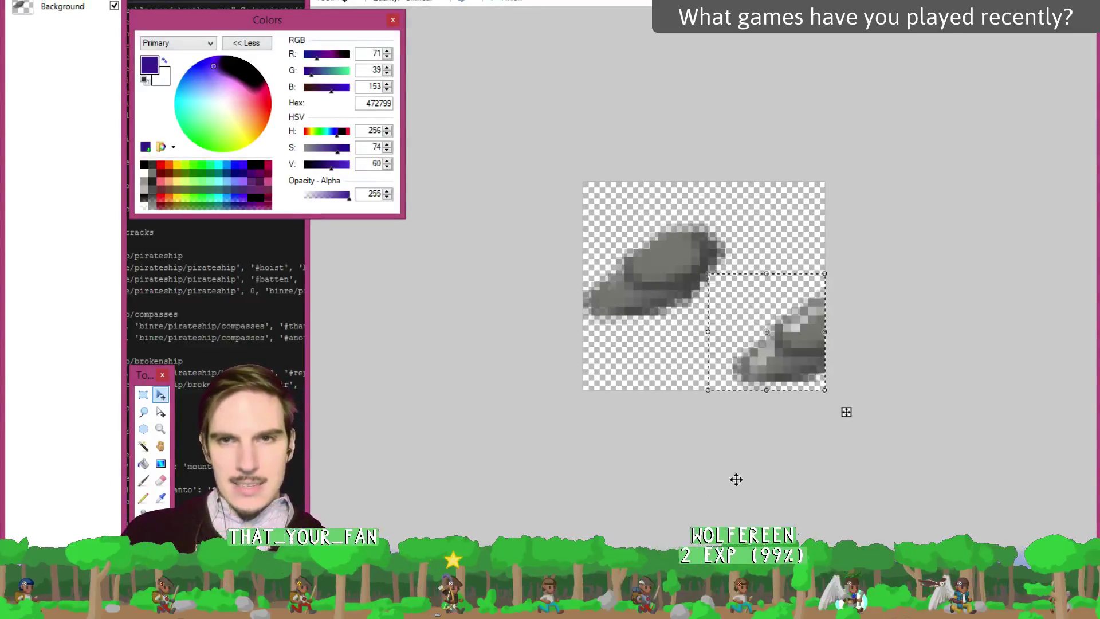
left_click_drag(841, 428, 696, 344)
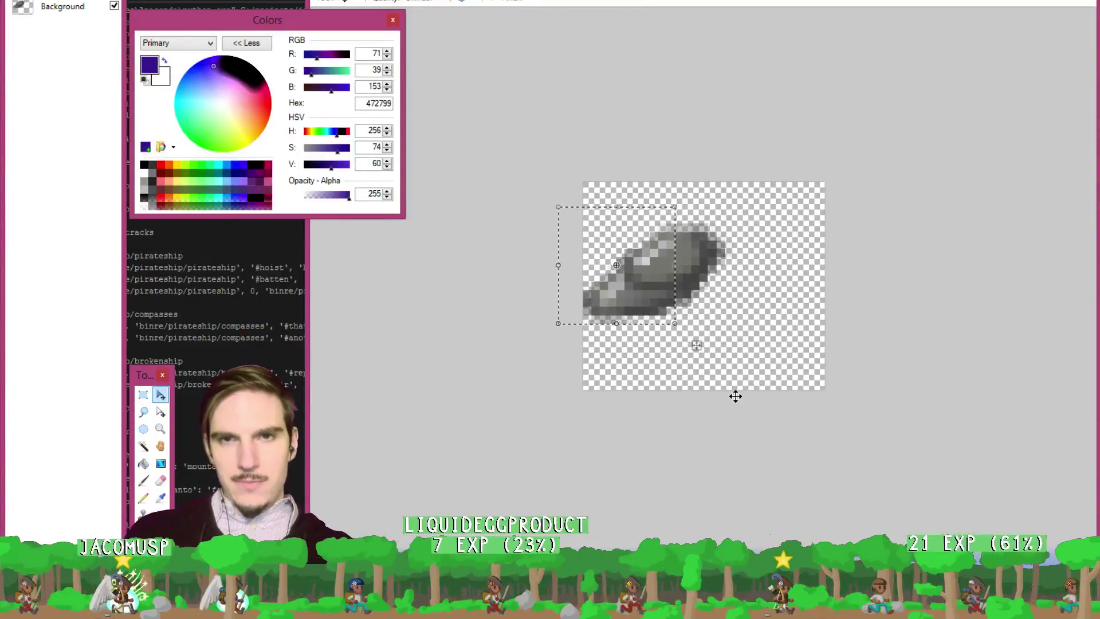
key("ctrl+d")
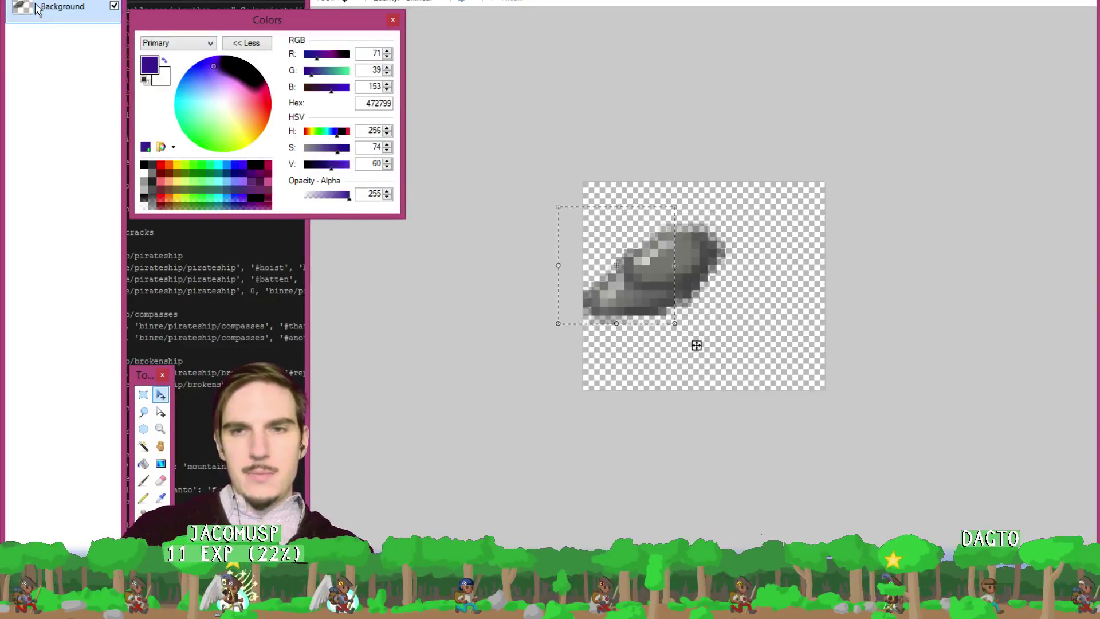
key("ctrl+z")
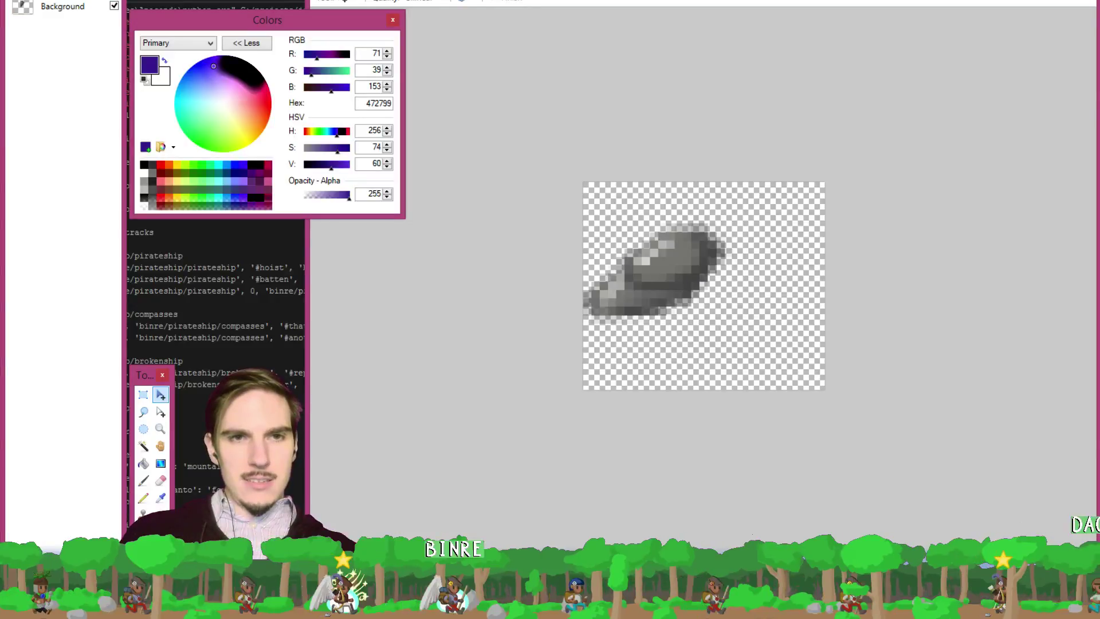
key("ctrl+s")
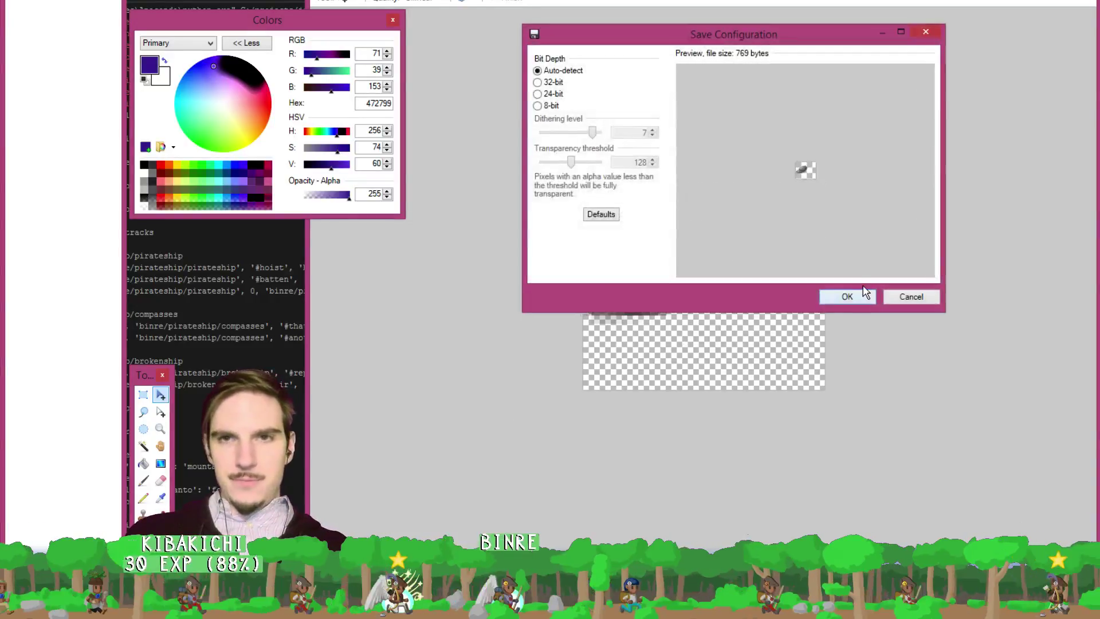
left_click(857, 298)
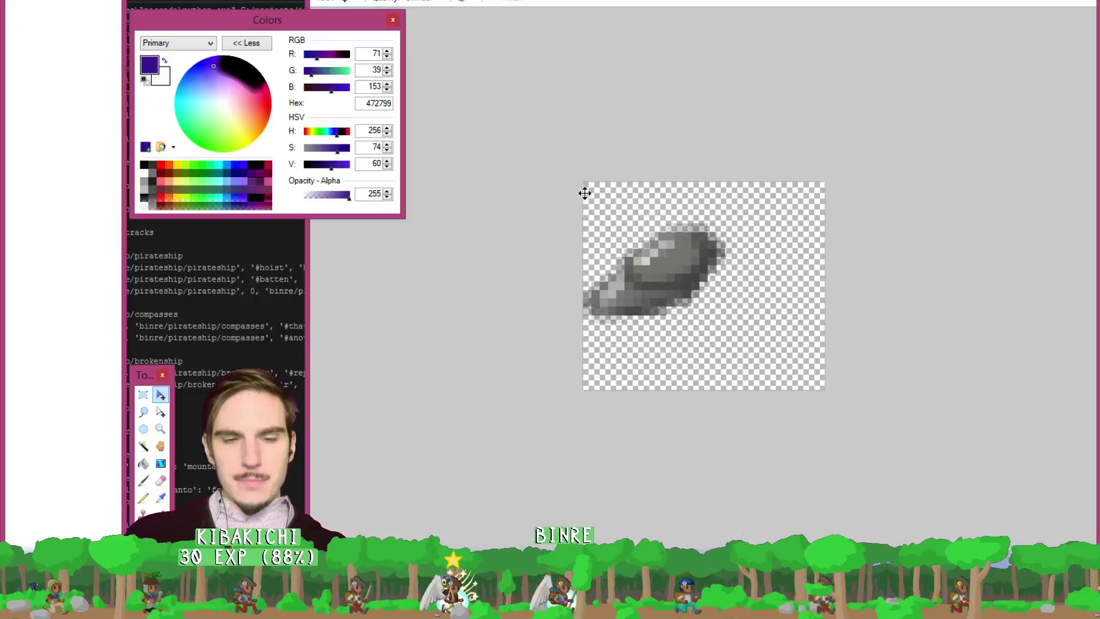
Copy the entire updated shoulder armour image and open 0.png from the chest folder's chestplate subfolder.
key("ctrl+a")
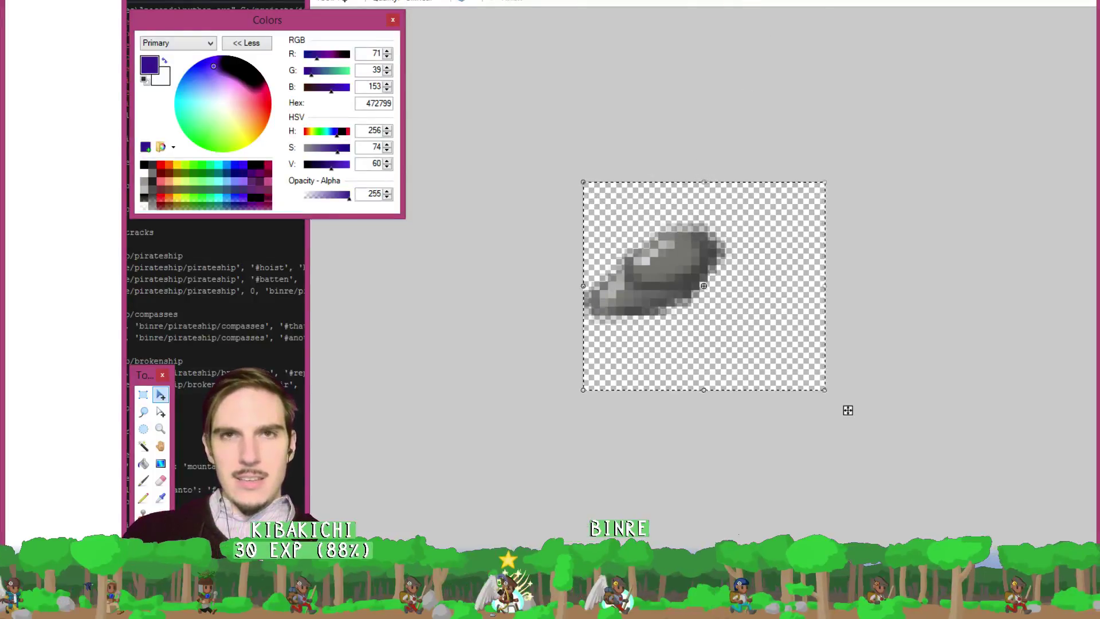
key("alt+f")
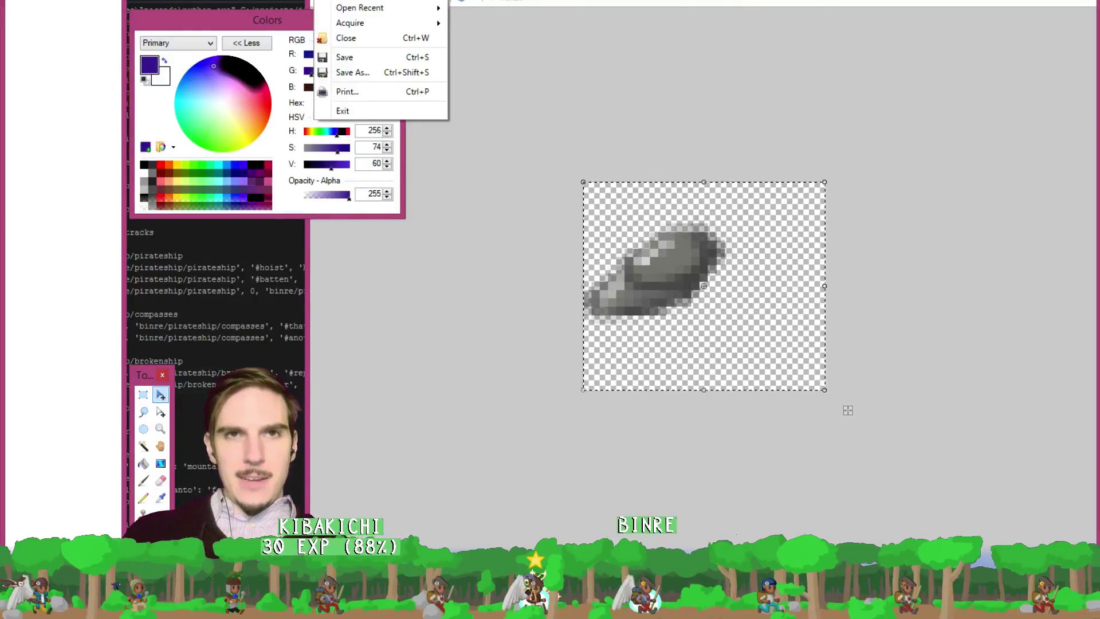
left_click(342, 2)
key("alt+Up")
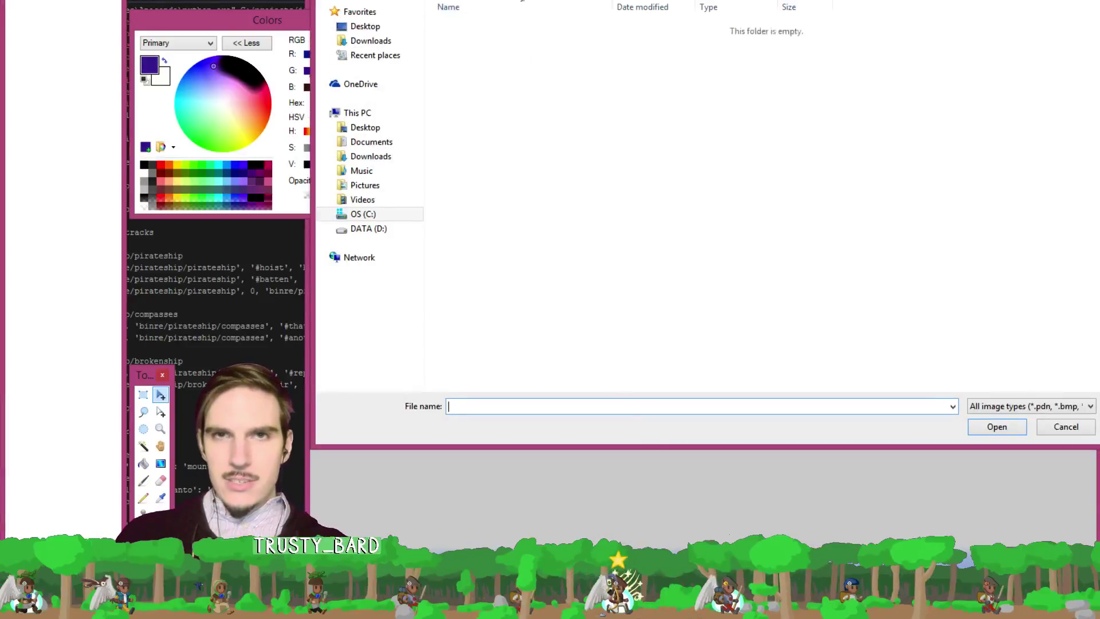
left_click(496, 132)
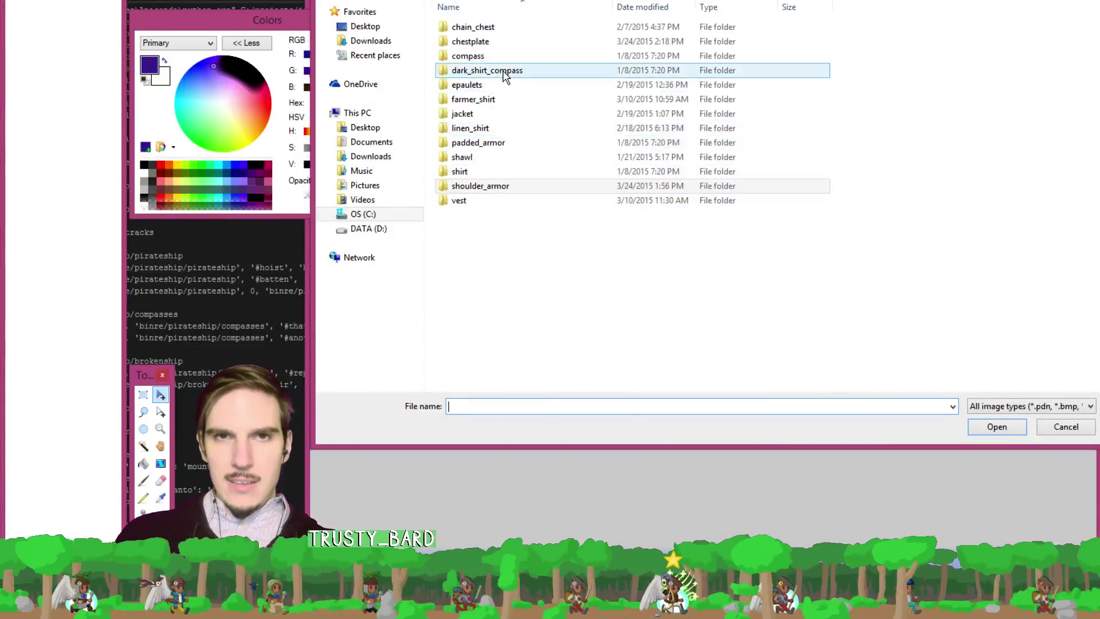
double_click(499, 44)
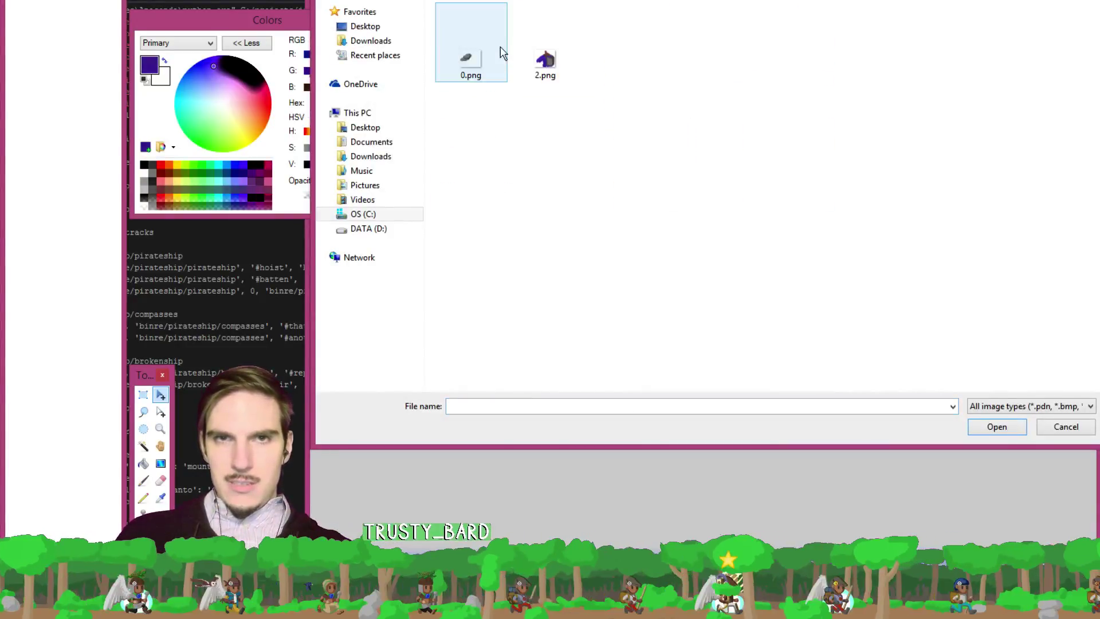
double_click(491, 53)
Paste the copied highlighted armour over the plain piece in the chestplate 0.png and save the file.
scroll(723, 284, "up", 3)
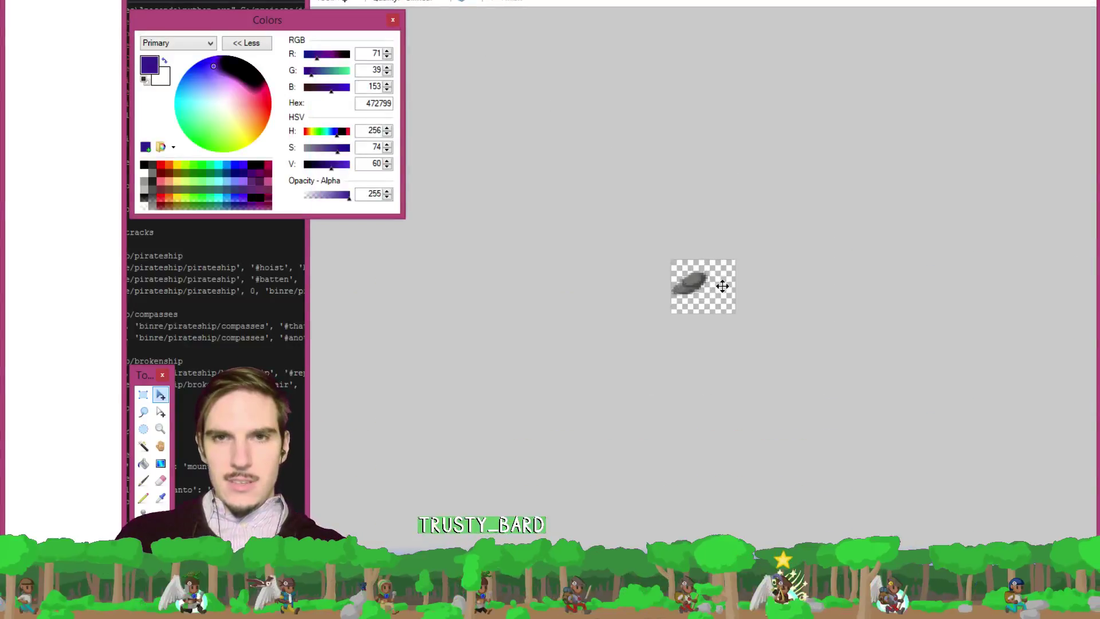
scroll(726, 283, "up", 2)
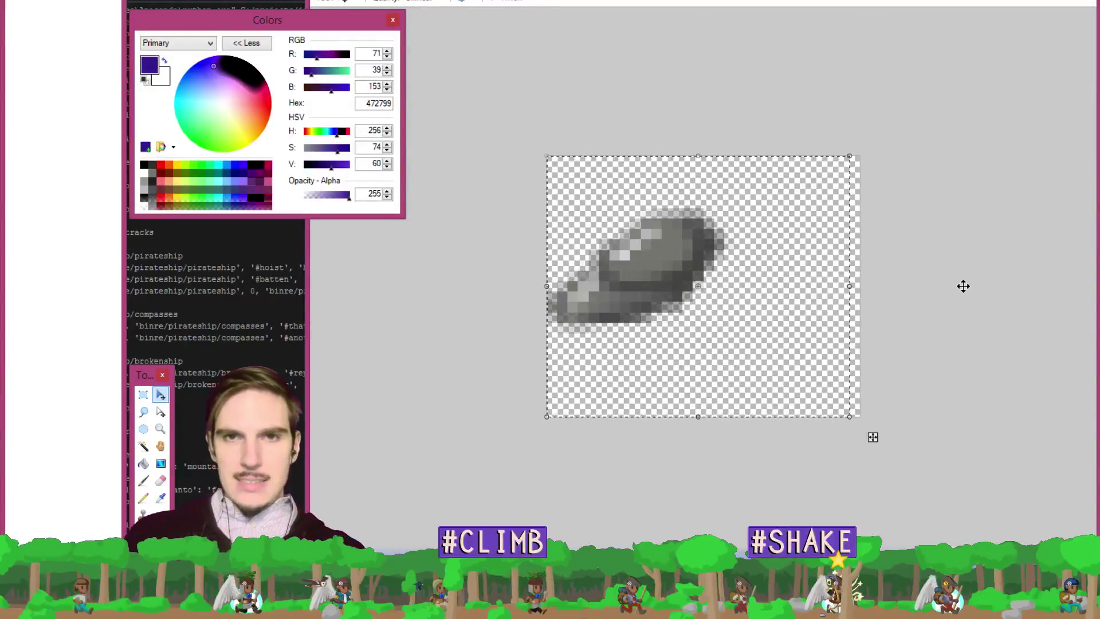
key("ctrl+s")
left_click(857, 299)
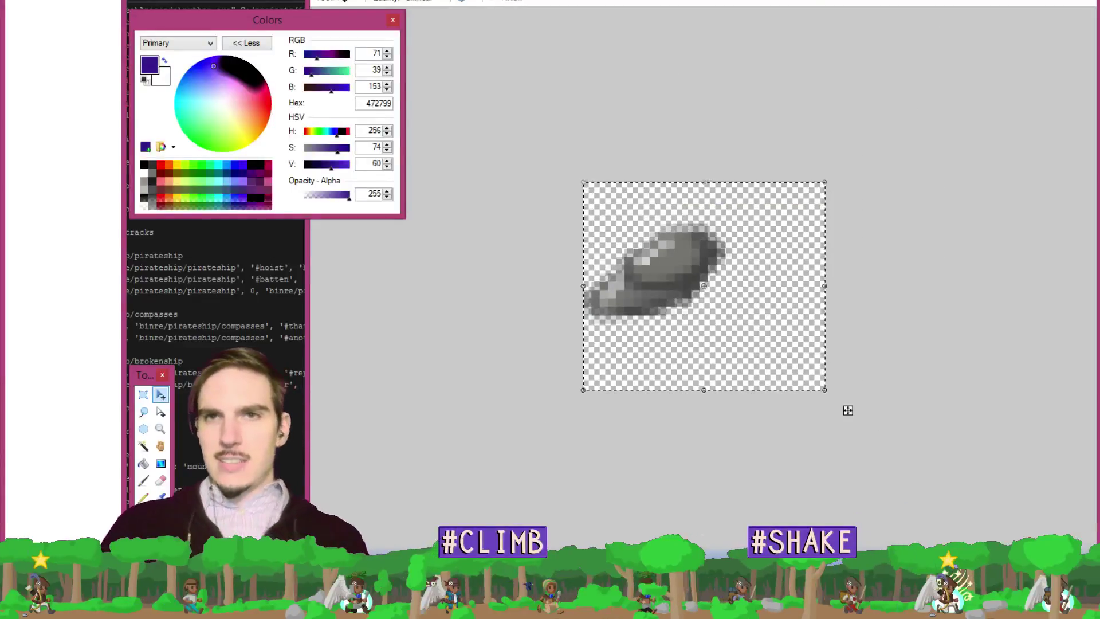
Close the second paint.net window holding the unhighlighted sprite document and return to the layered knight sprite.
key("ctrl+Tab")
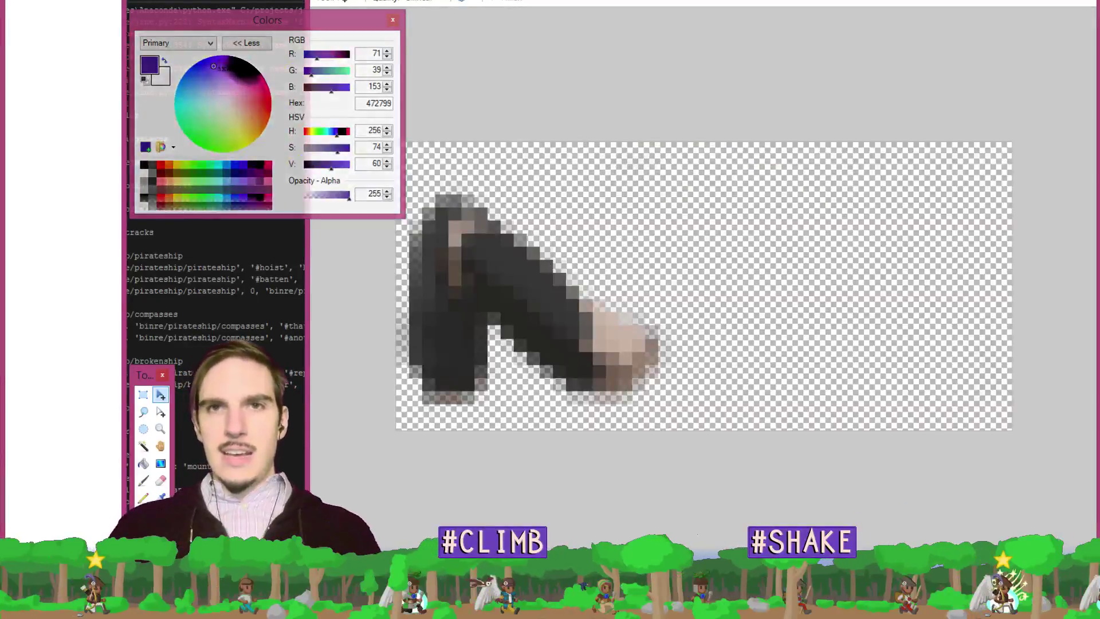
key("ctrl+Tab")
key("ctrl+Tab")
key("ctrl+Tab")
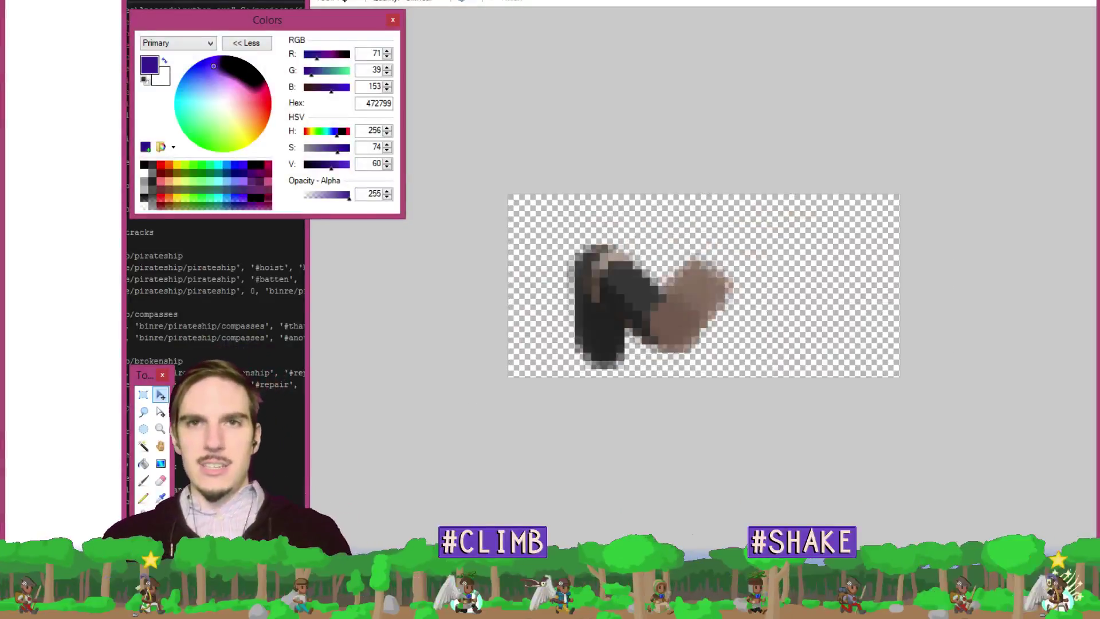
key("ctrl+Tab")
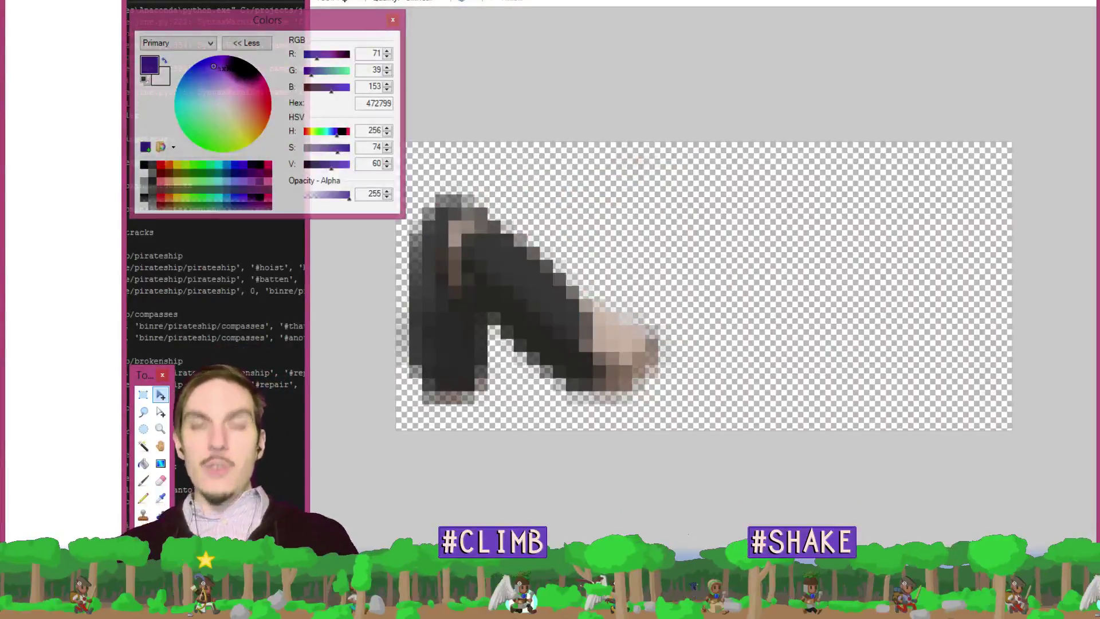
key("ctrl+Tab")
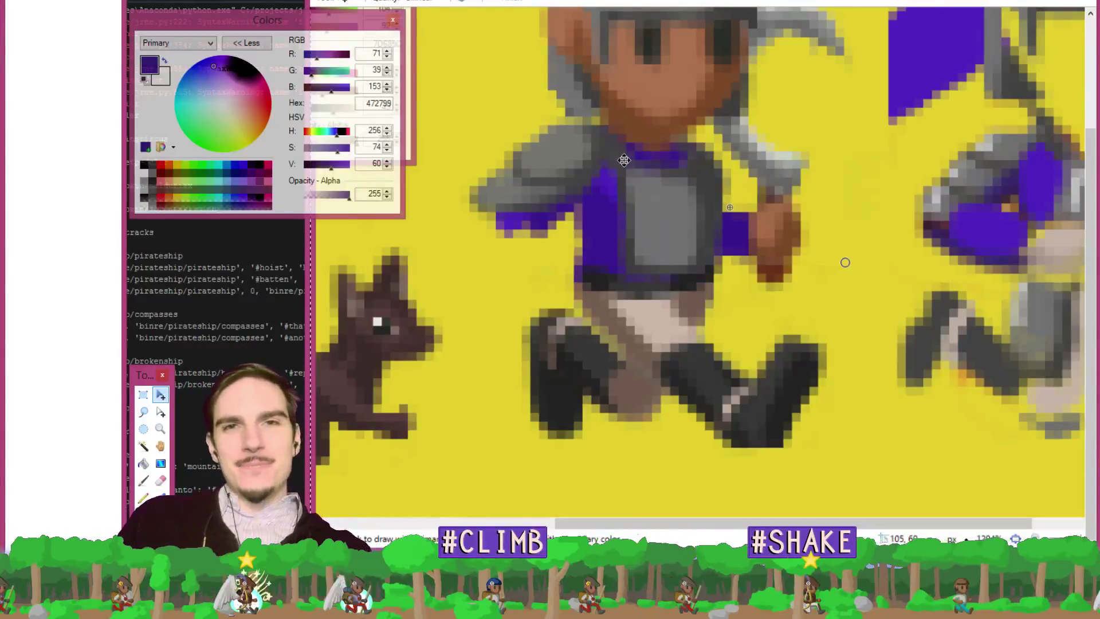
key("super+Down")
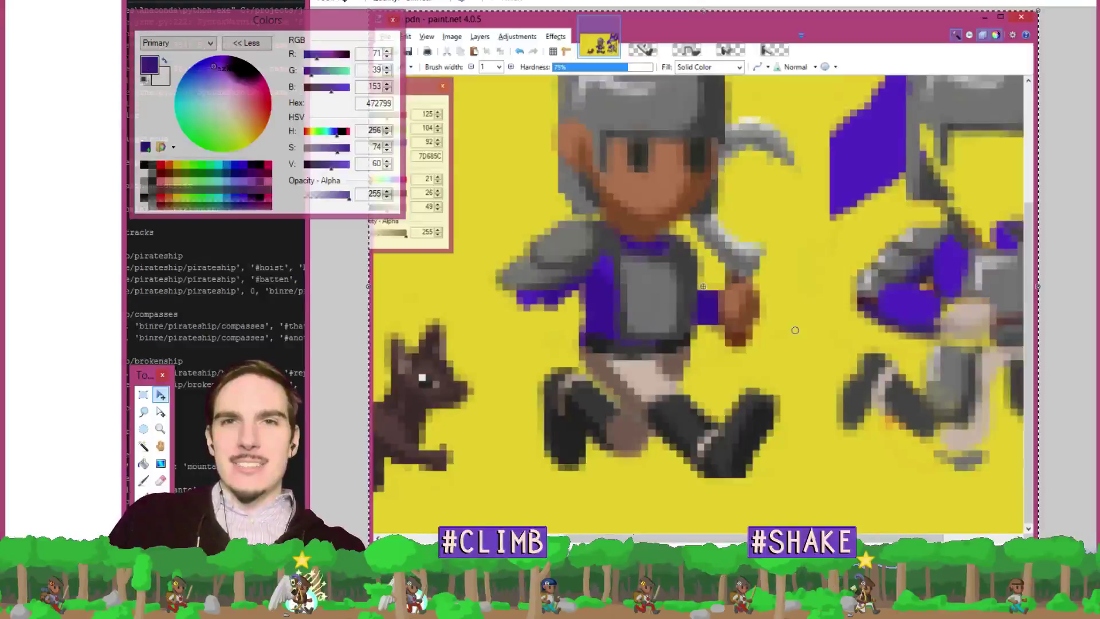
key("alt+F4")
left_click(695, 346)
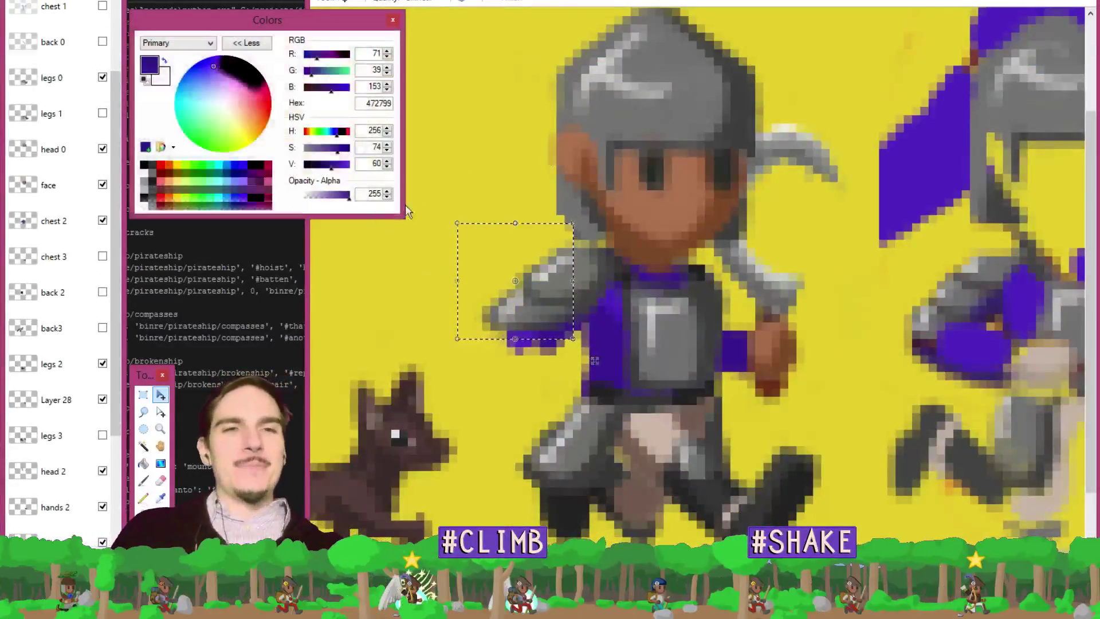
Make a rectangular selection around the highlighted upper part of the breastplate on chest 2.
left_click(143, 394)
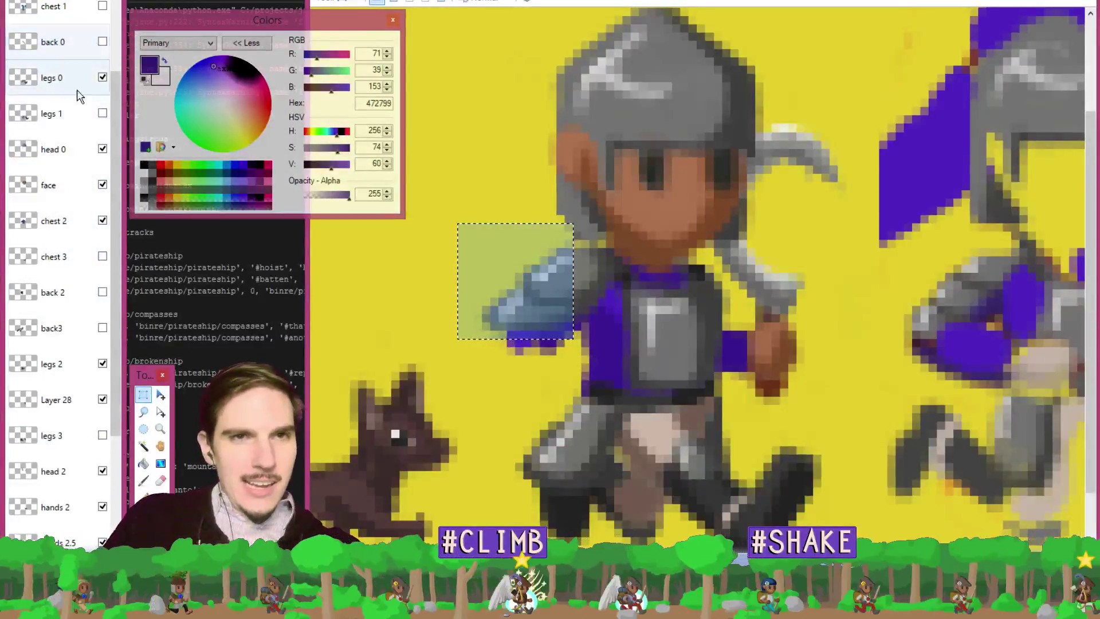
left_click(80, 223)
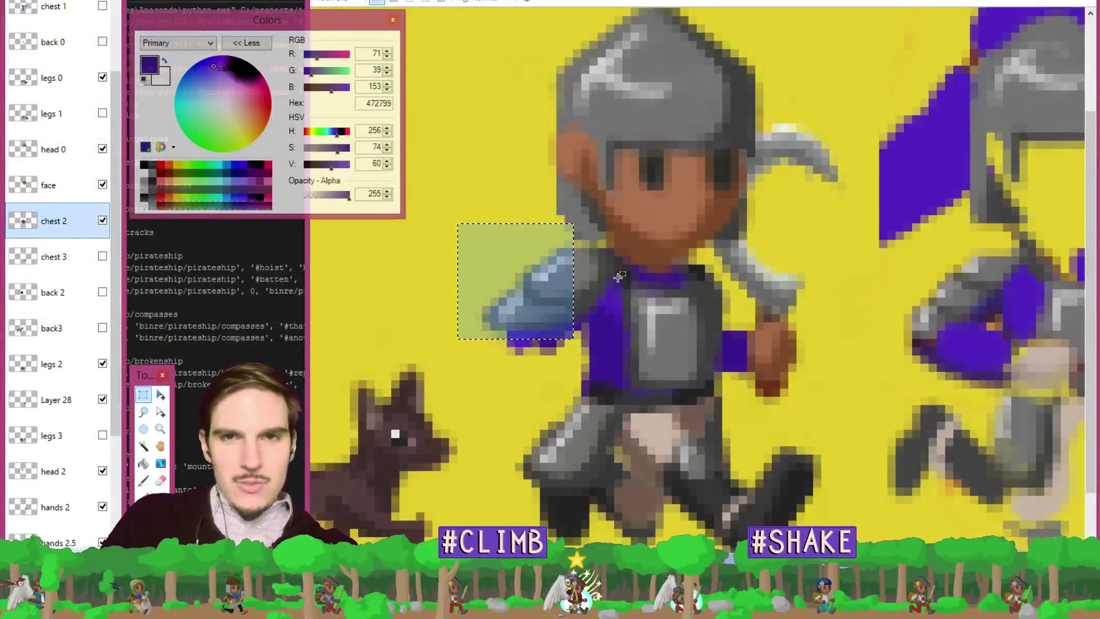
left_click_drag(615, 274, 701, 362)
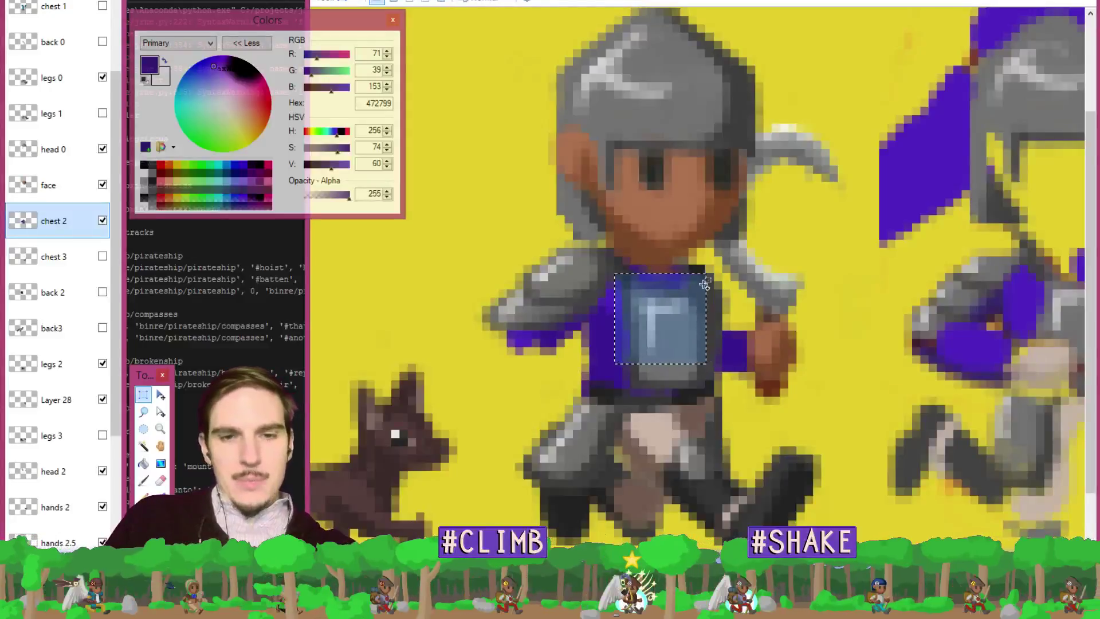
Copy the selected breastplate area and open 2.png from the chestplate folder.
key("alt+f")
key("o")
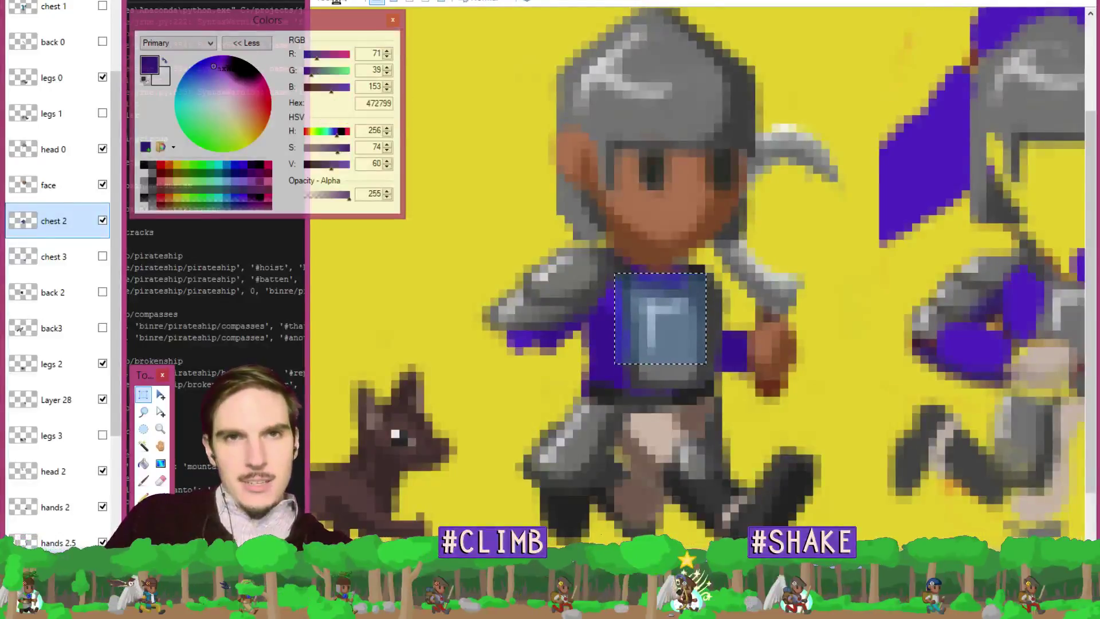
double_click(522, 77)
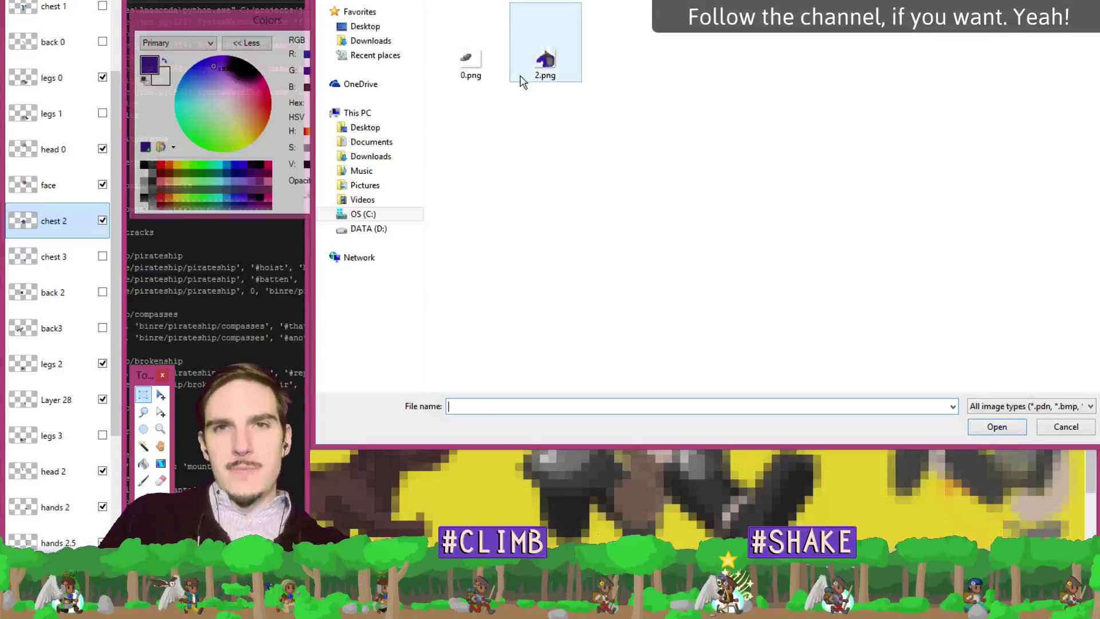
scroll(782, 258, "up", 8)
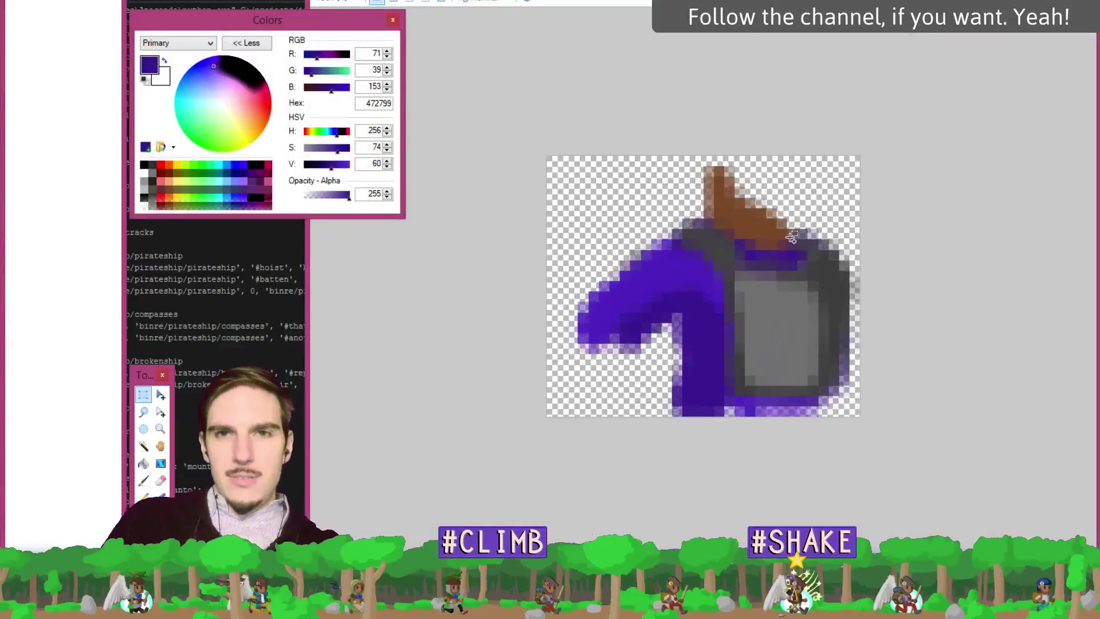
In the layered knight sprite, select a larger rectangle of chest 2 covering the neck, shoulder and breastplate highlight, and copy it.
key("ctrl+Tab")
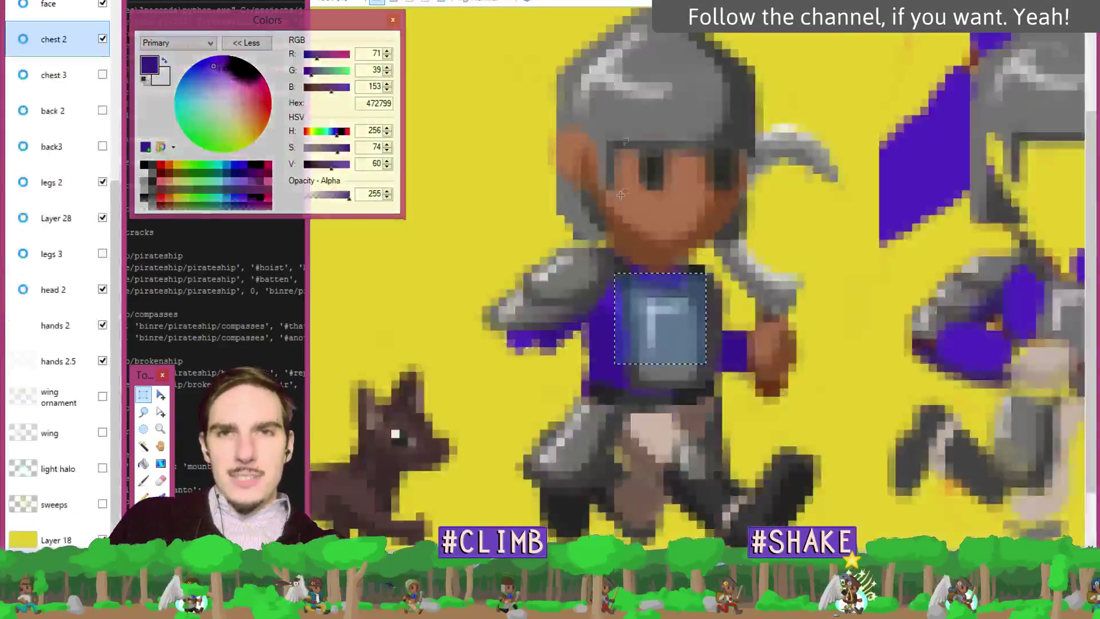
left_click_drag(549, 223, 714, 352)
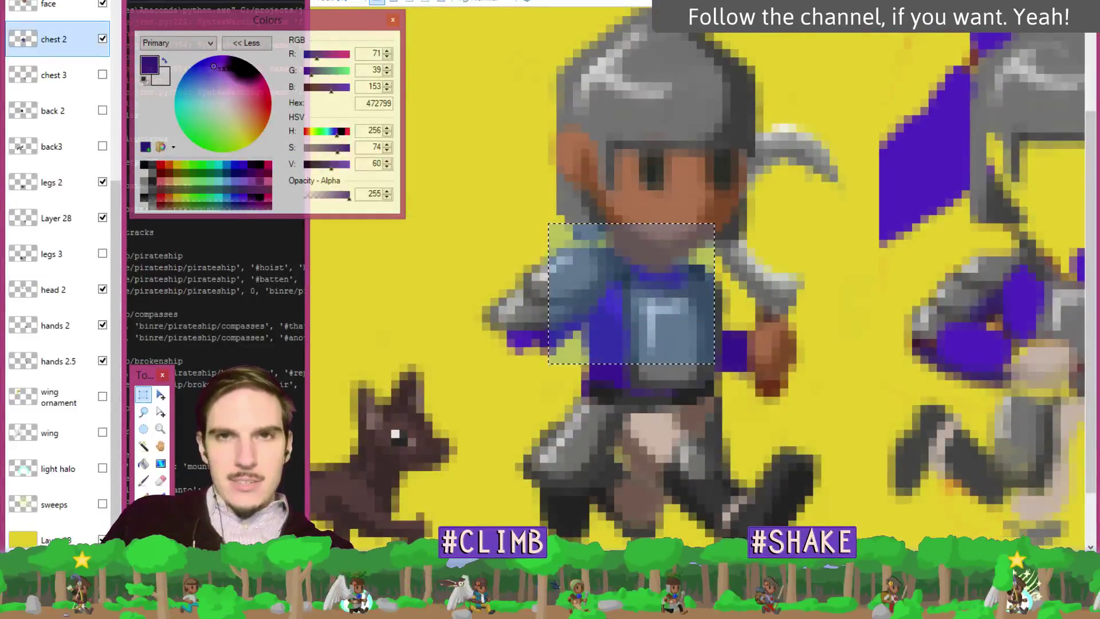
key("ctrl+c")
Paste the copied chest area into 2.png, align it over the plain breastplate and deselect it.
key("ctrl+Tab")
key("ctrl+v")
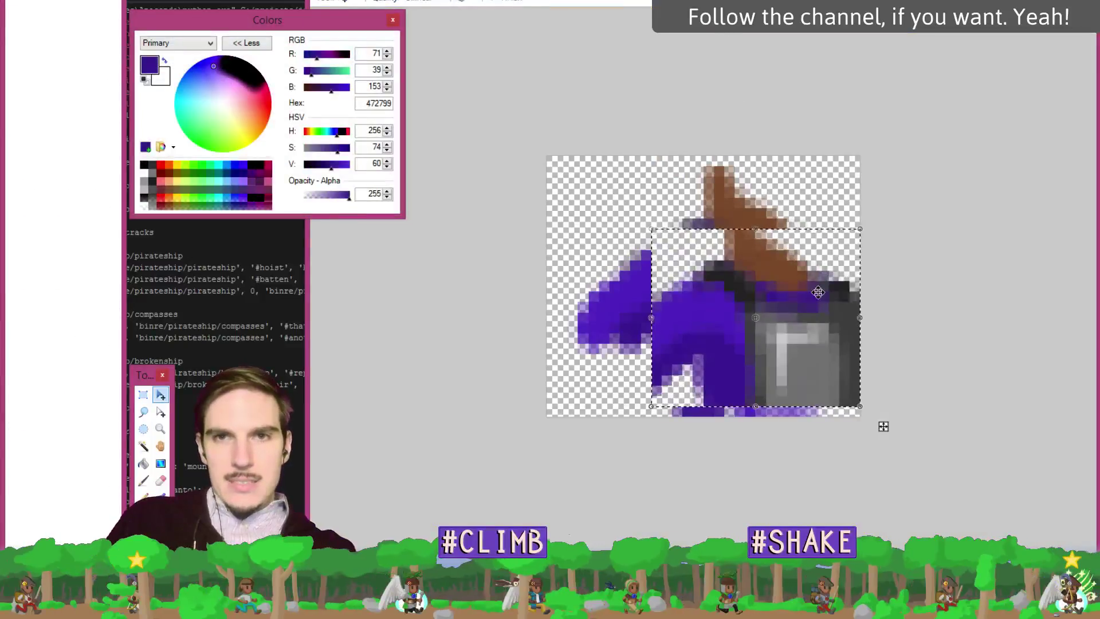
left_click_drag(884, 428, 847, 384)
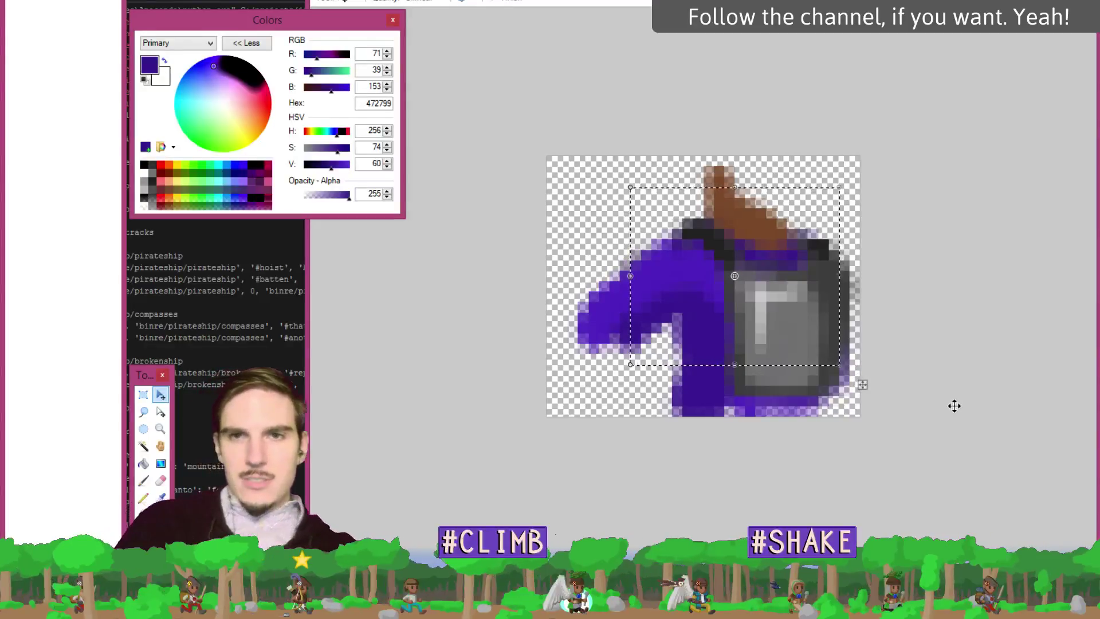
key("ctrl+d")
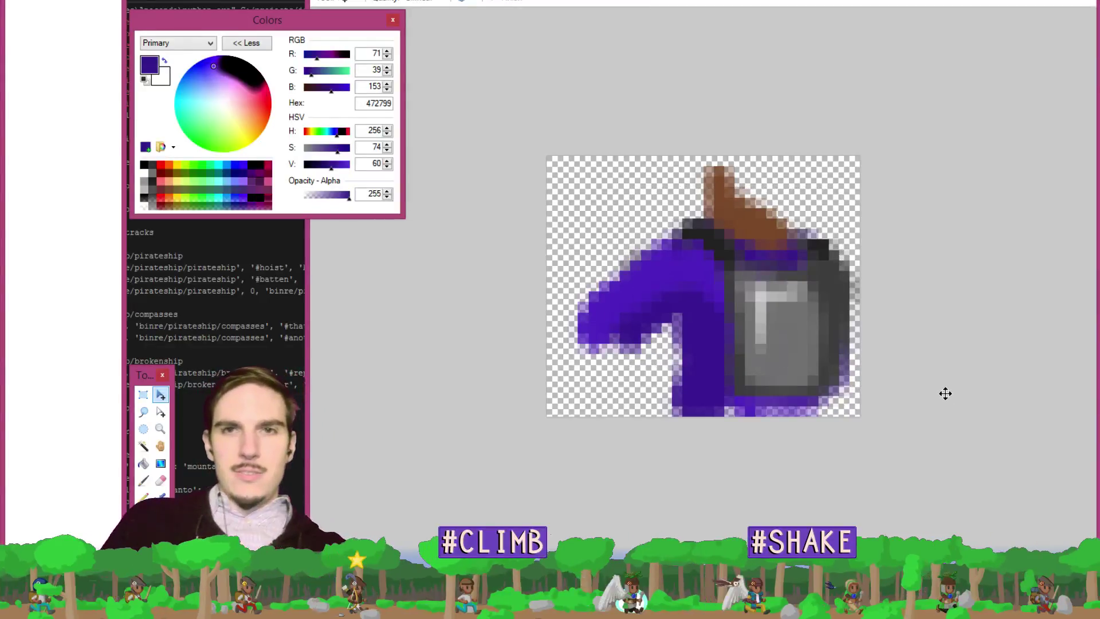
Undo and redo the placement of the pasted chest area to check its alignment.
key("ctrl+z")
key("ctrl+z")
key("ctrl+z")
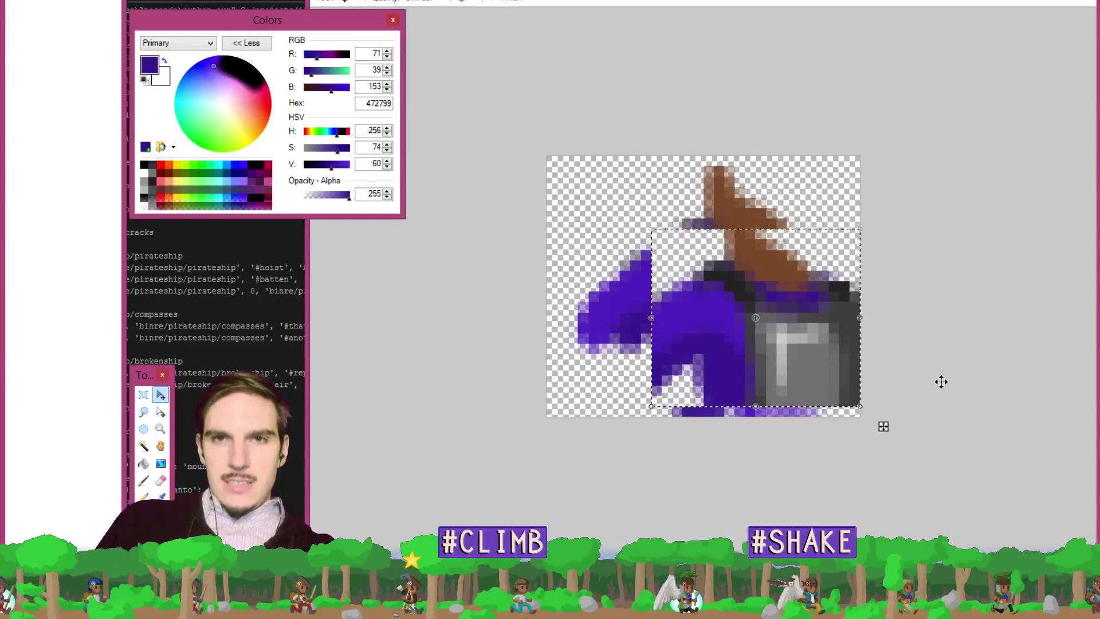
key("ctrl+y")
key("ctrl+y")
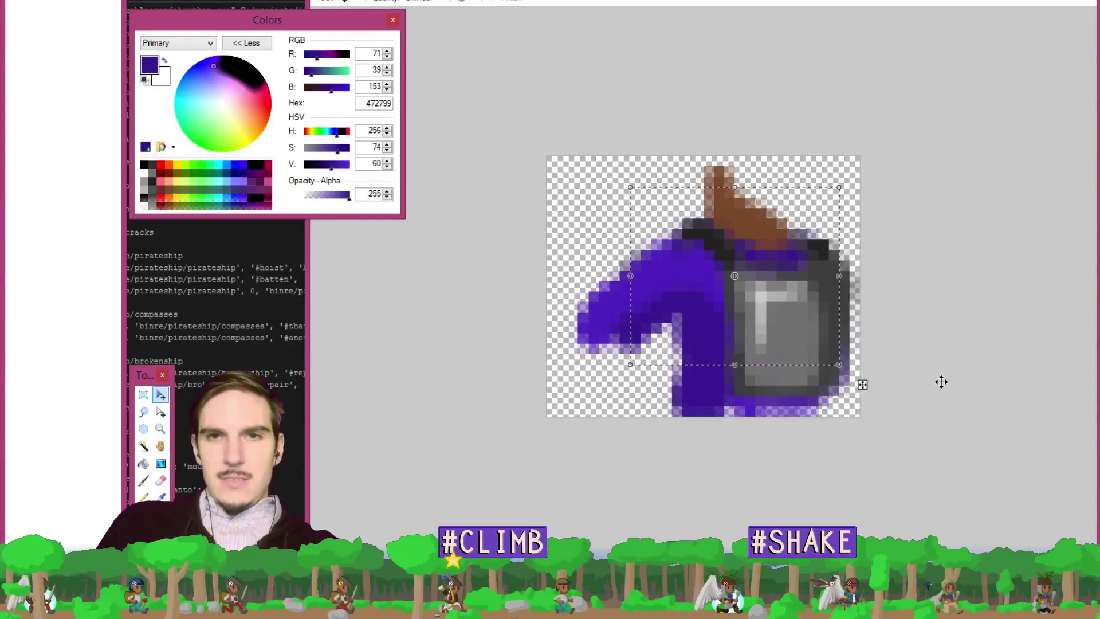
Deselect the pasted chest area, save 2.png and return to the layered knight sprite.
key("ctrl+d")
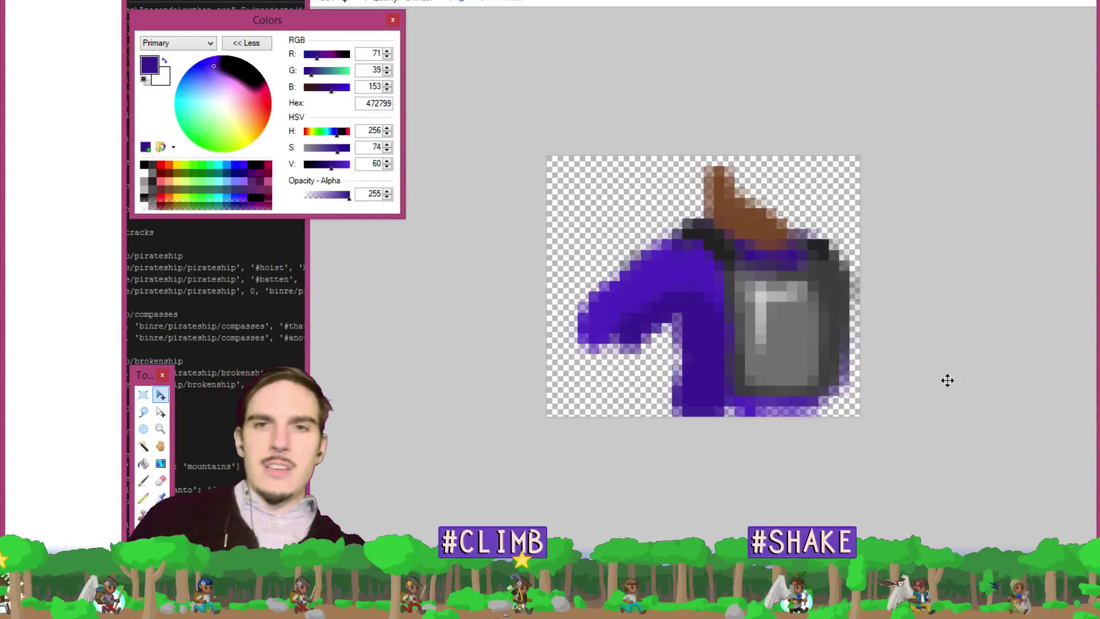
key("ctrl+s")
left_click(836, 298)
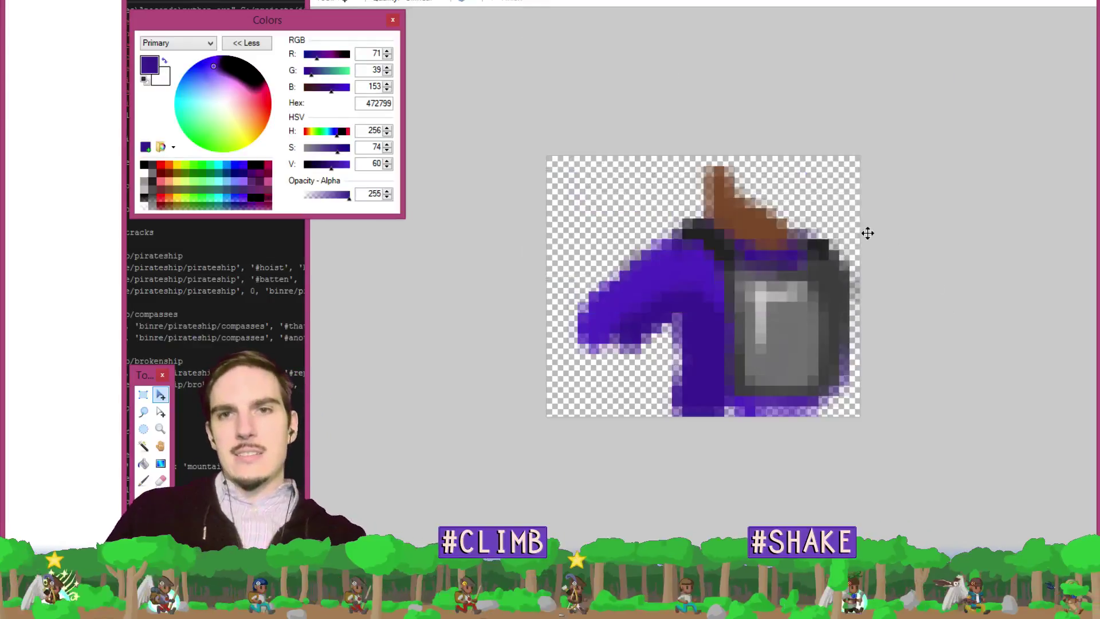
key("ctrl+Tab")
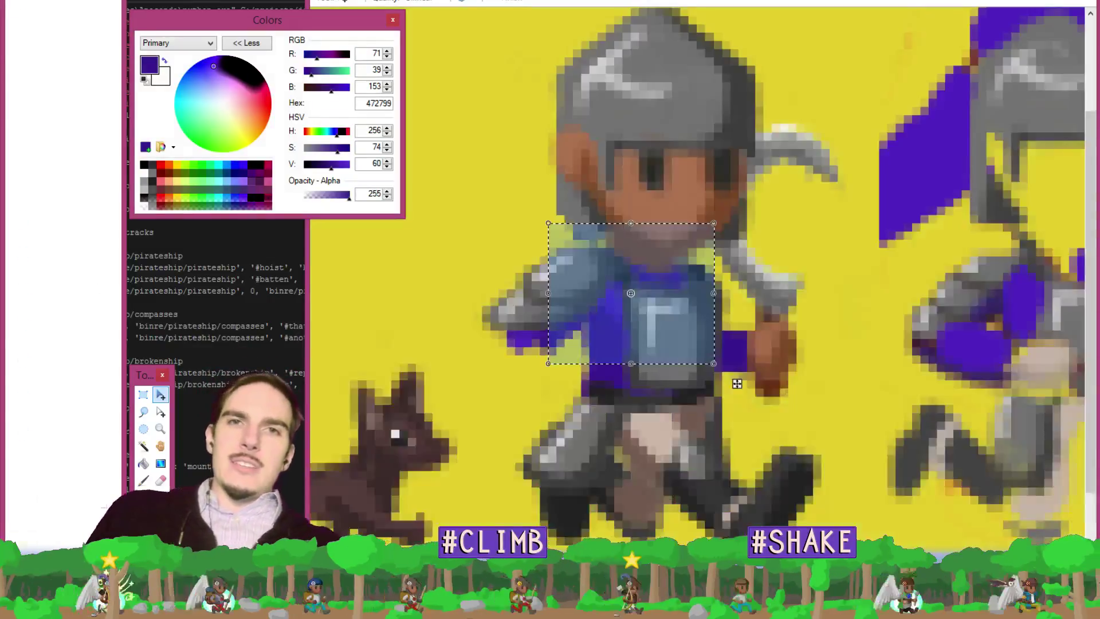
key("ctrl+Tab")
key("ctrl+Tab")
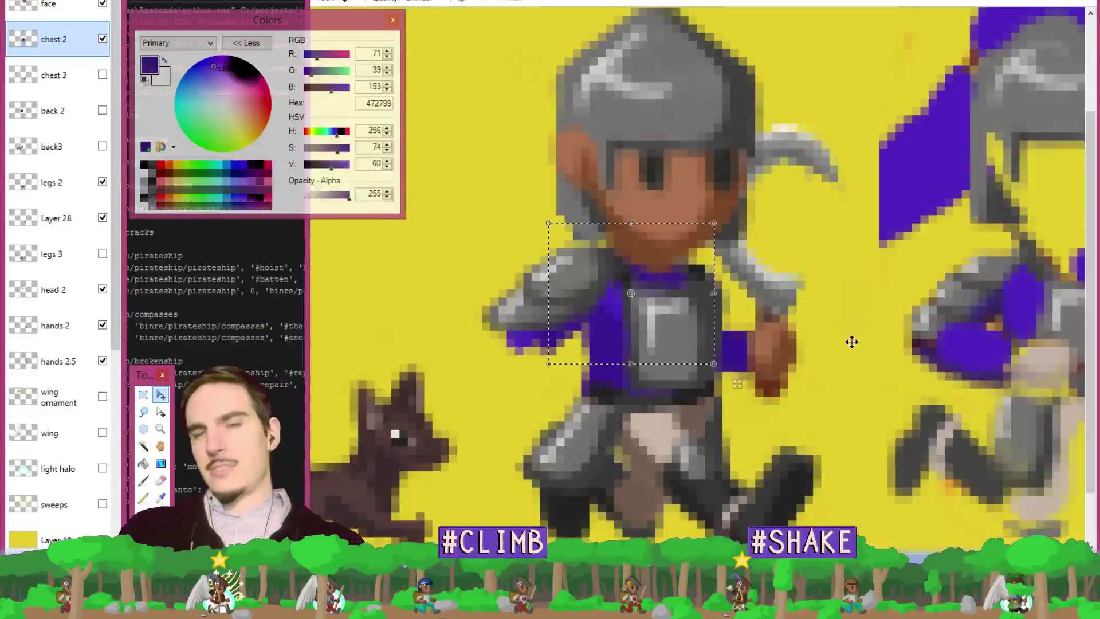
Hide the chest 2 layer so that the knight's leg armour is uncovered.
scroll(844, 322, "down", 1)
scroll(843, 322, "down", 1)
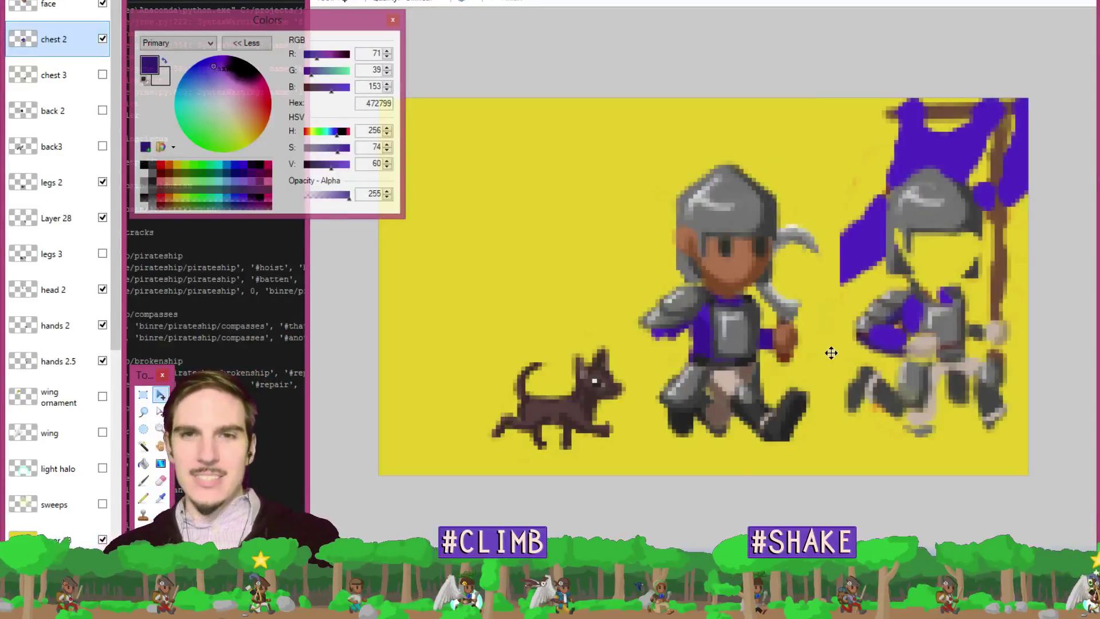
key("ctrl+plus")
key("ctrl+plus")
key("ctrl+plus")
key("ctrl+plus")
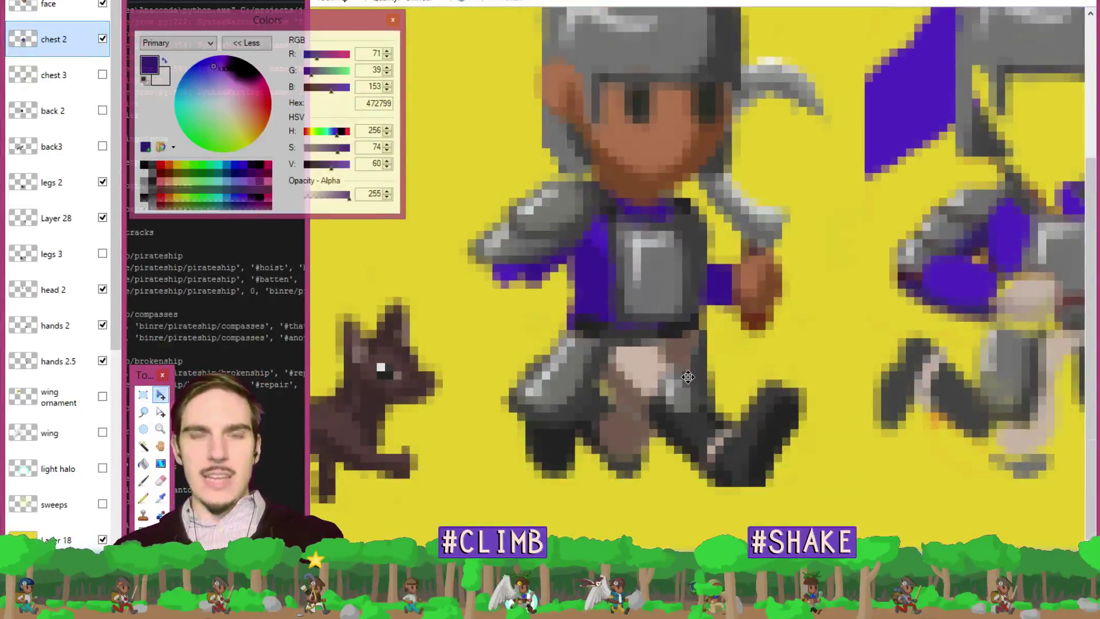
scroll(679, 375, "down", 1)
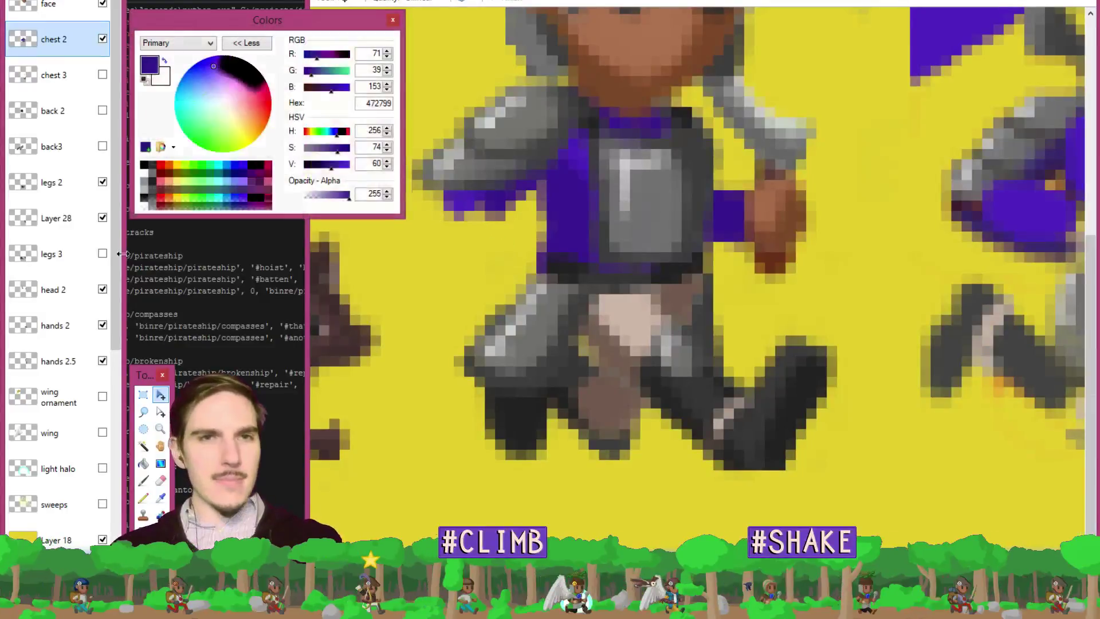
left_click(102, 39)
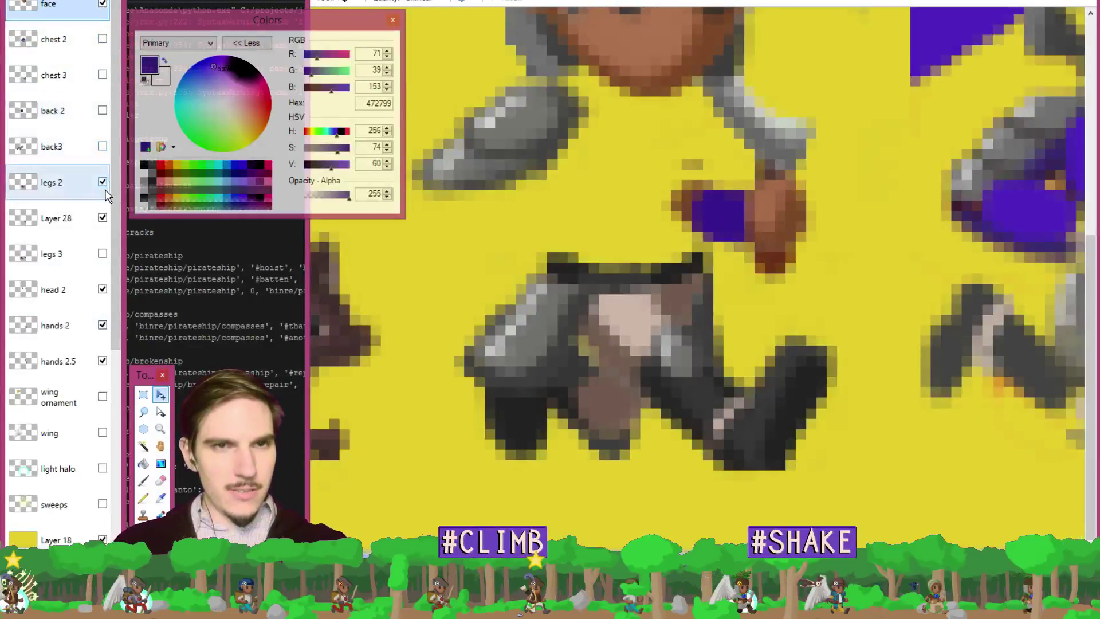
Merge the legs 2 layer down into Layer 28 and rename the merged layer "legs 2".
left_click(84, 226)
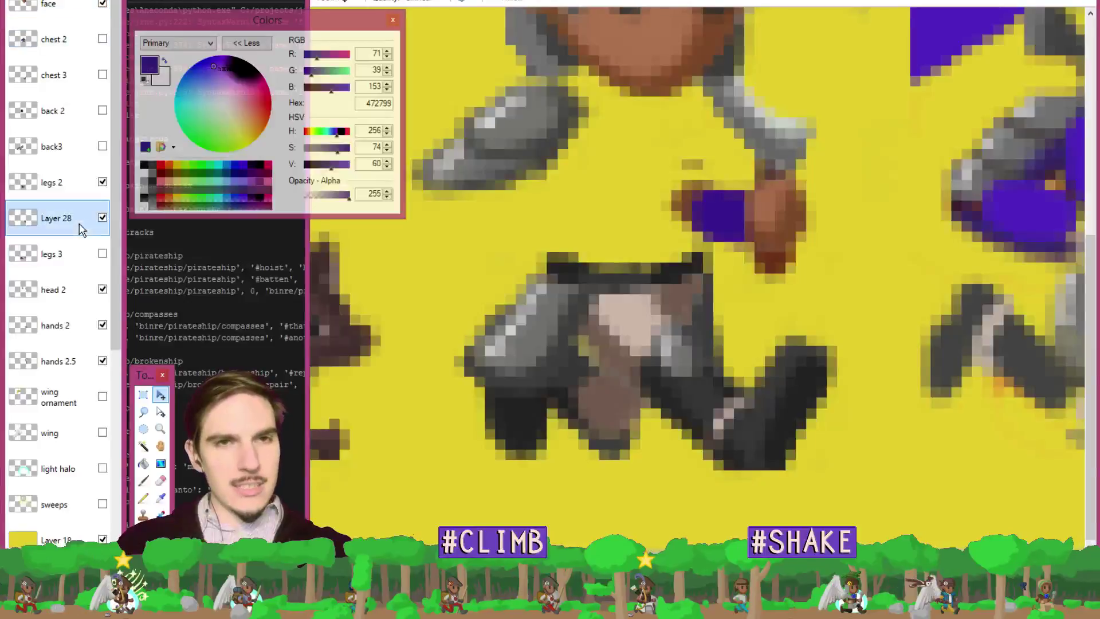
left_click(74, 182)
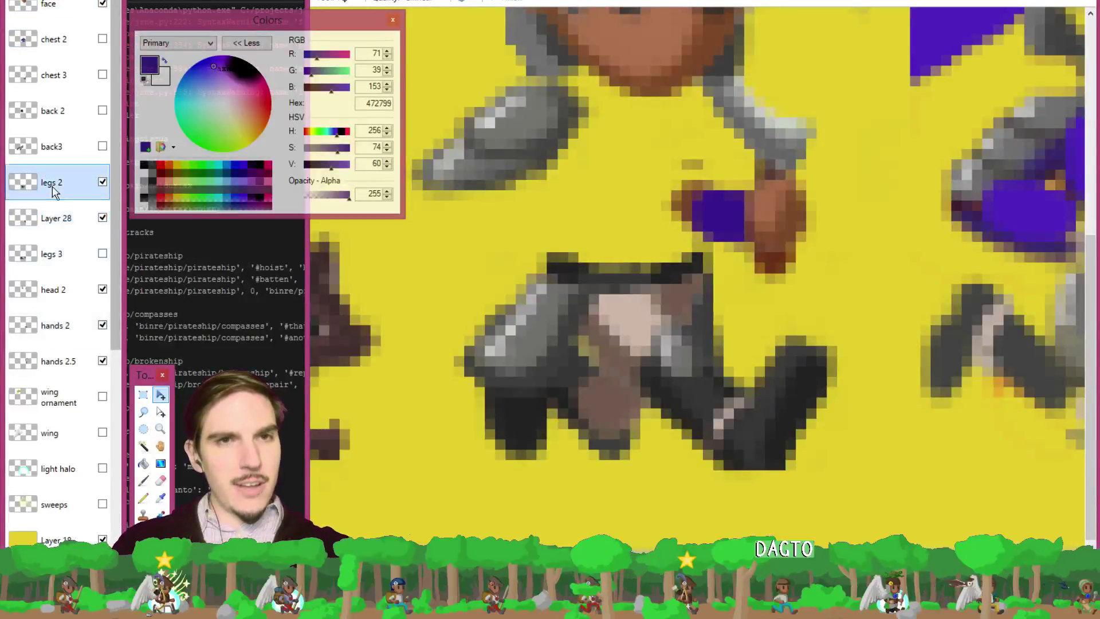
key("ctrl+m")
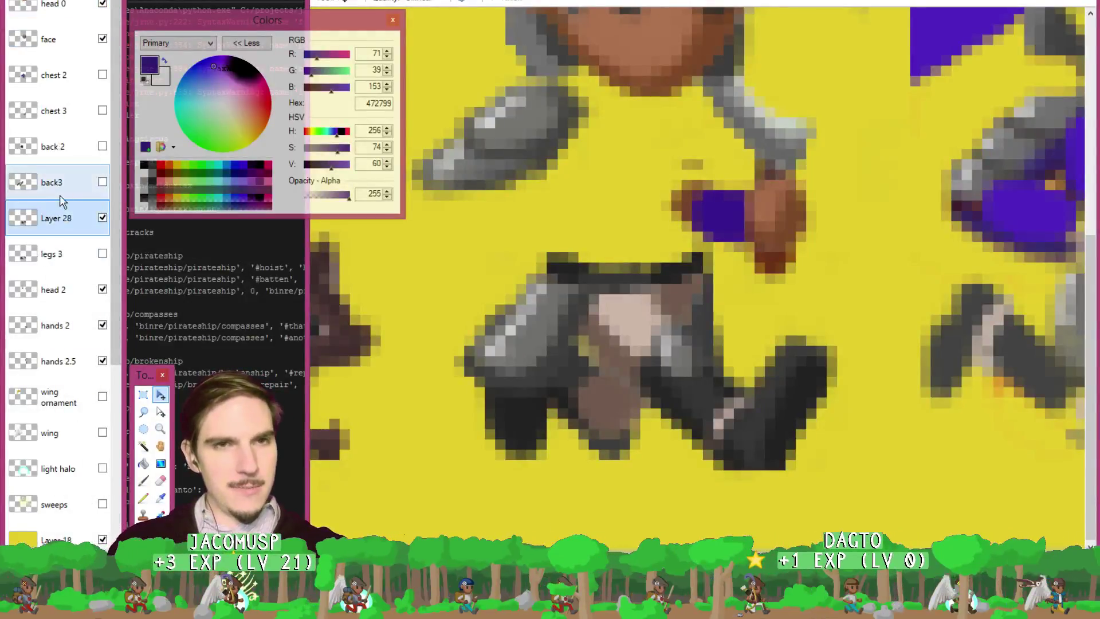
double_click(52, 221)
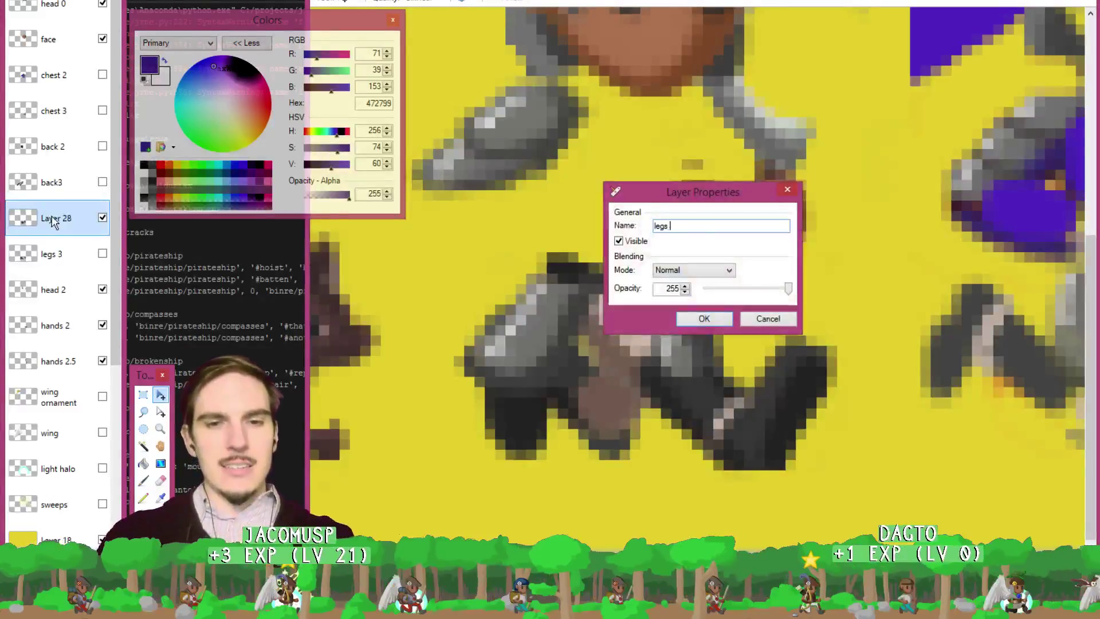
key("Return")
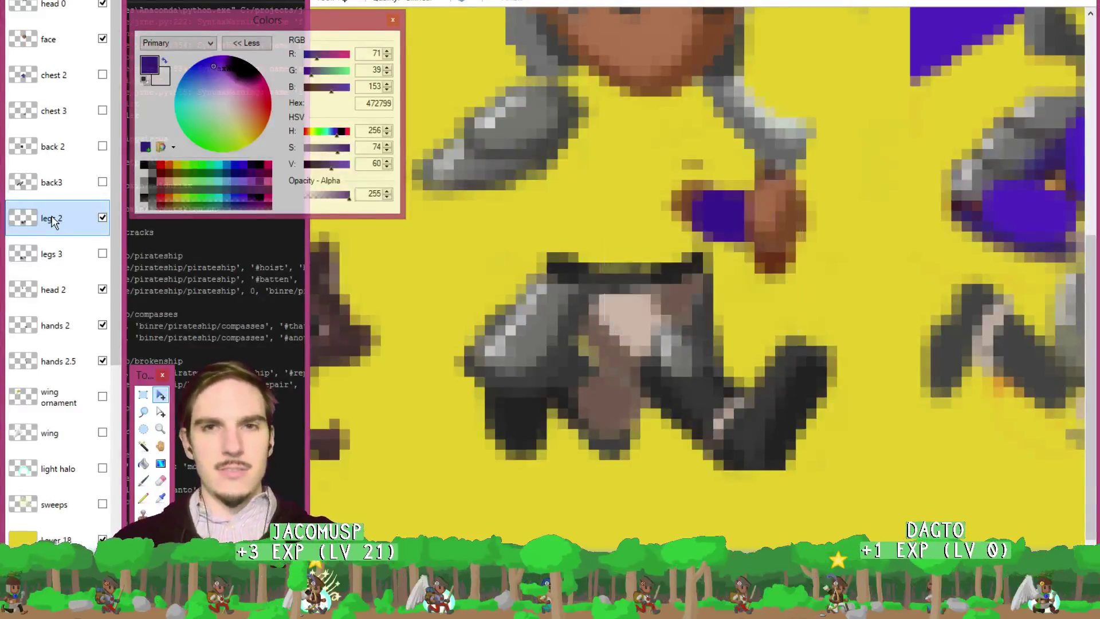
Show the legs 3 and legs 1 layers and make a rectangular selection enclosing all the leg poses.
left_click(102, 219)
left_click(102, 218)
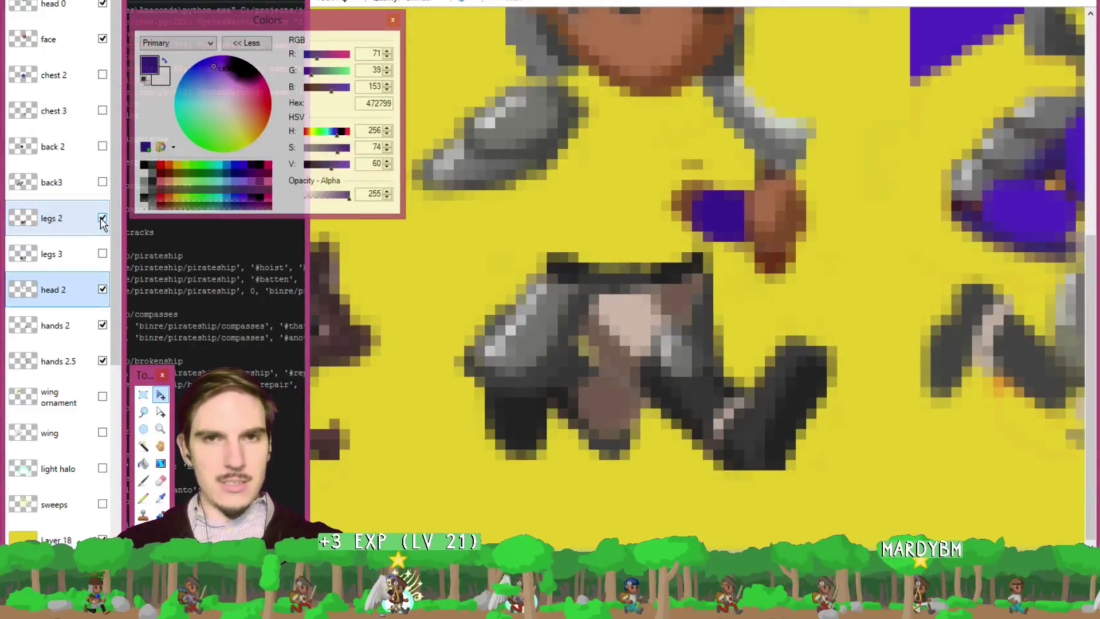
left_click(104, 255)
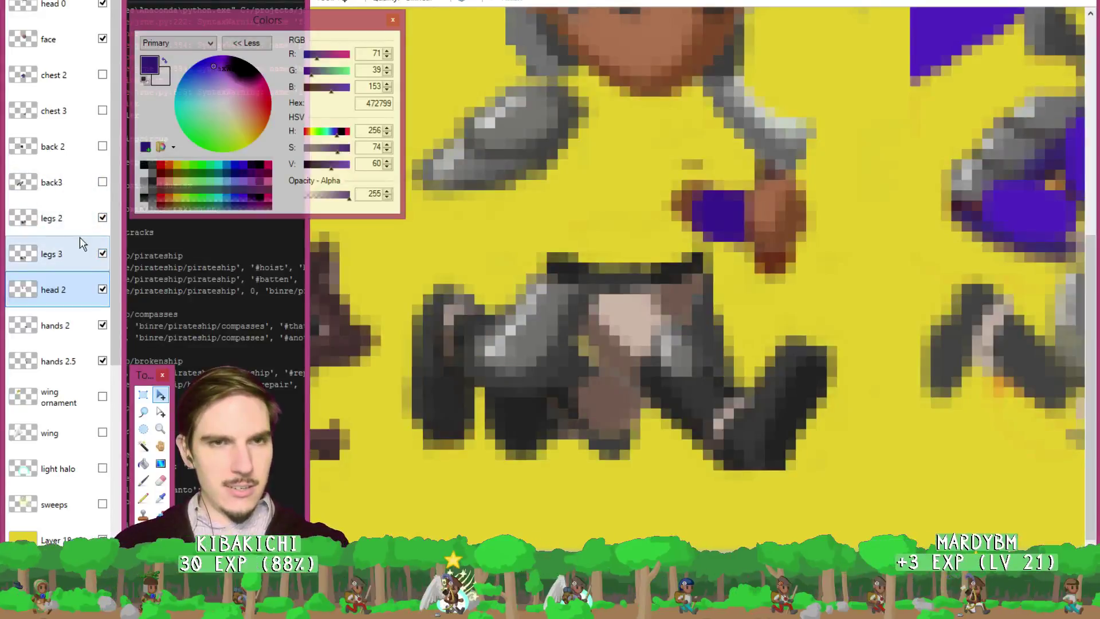
scroll(106, 240, "up", 5)
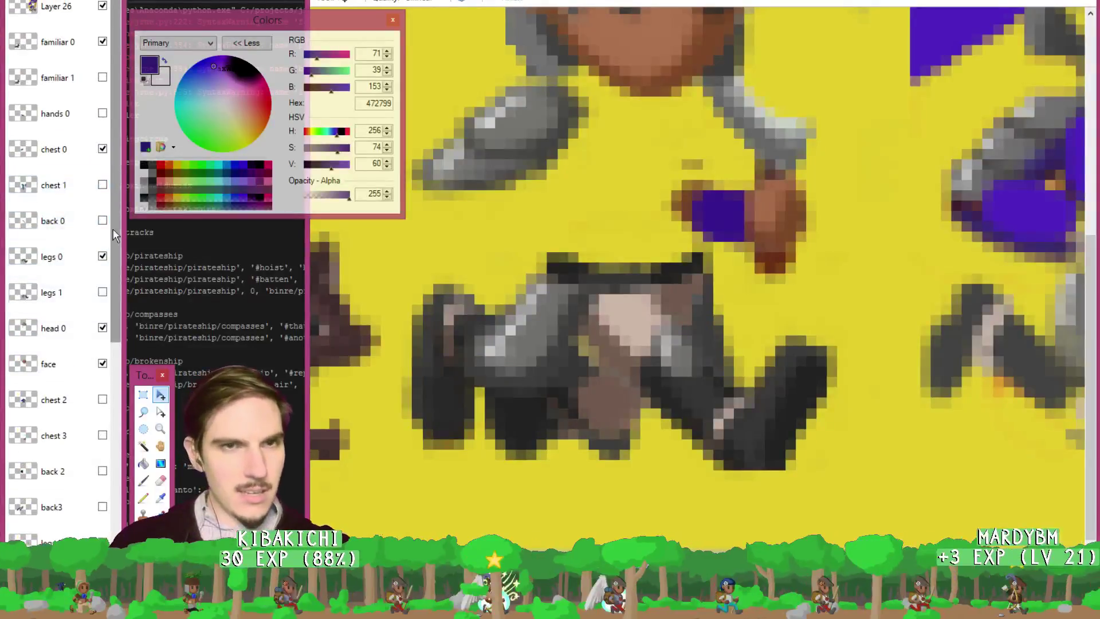
left_click(103, 293)
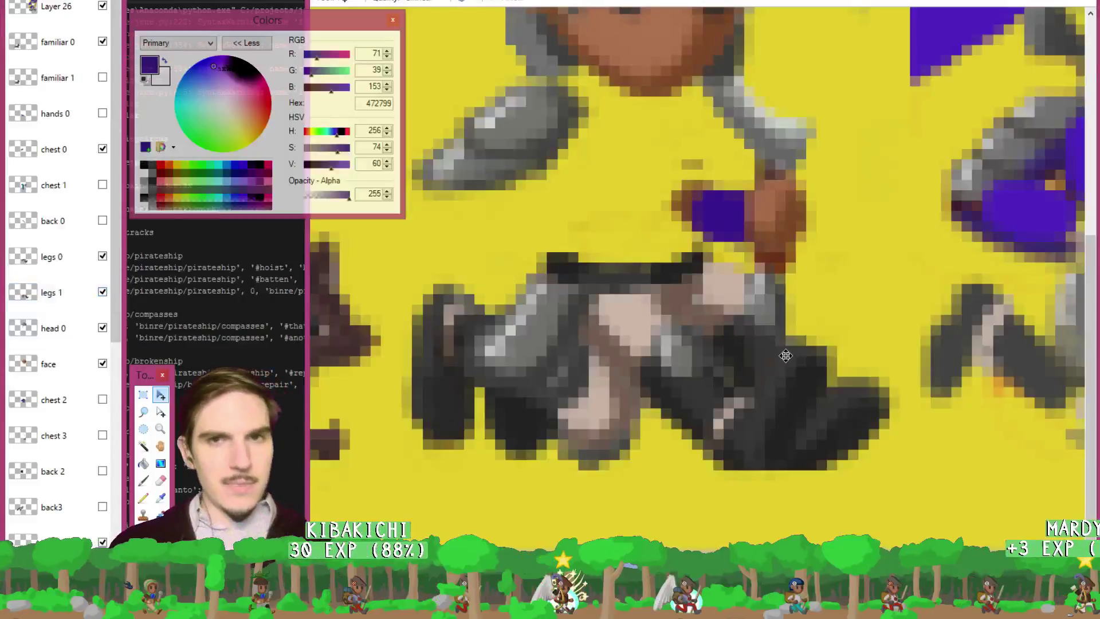
key("s")
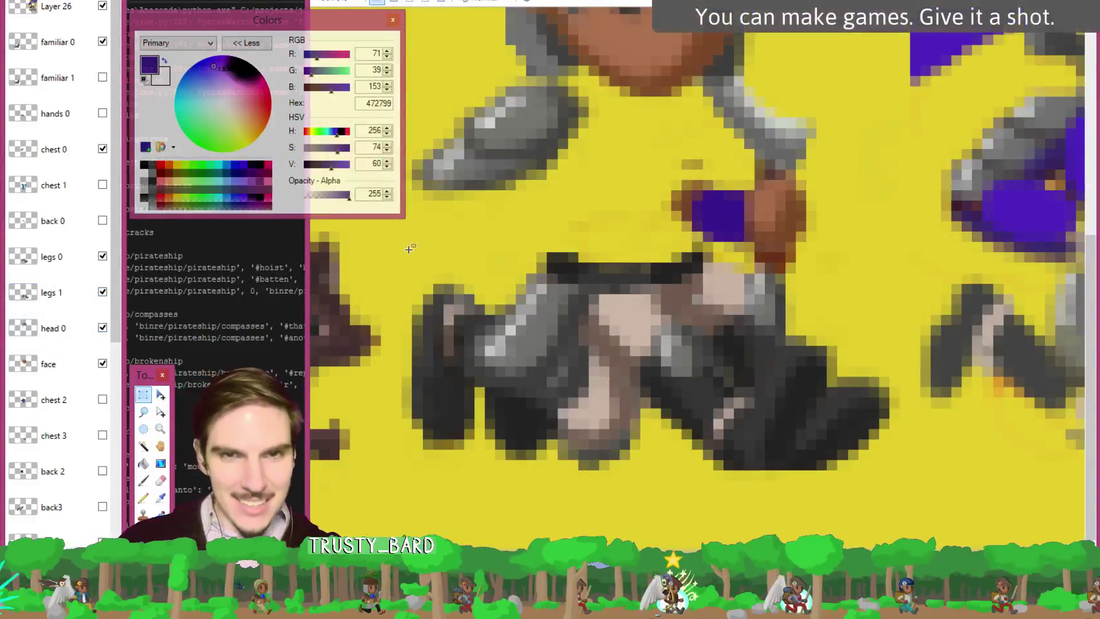
left_click_drag(403, 242, 889, 469)
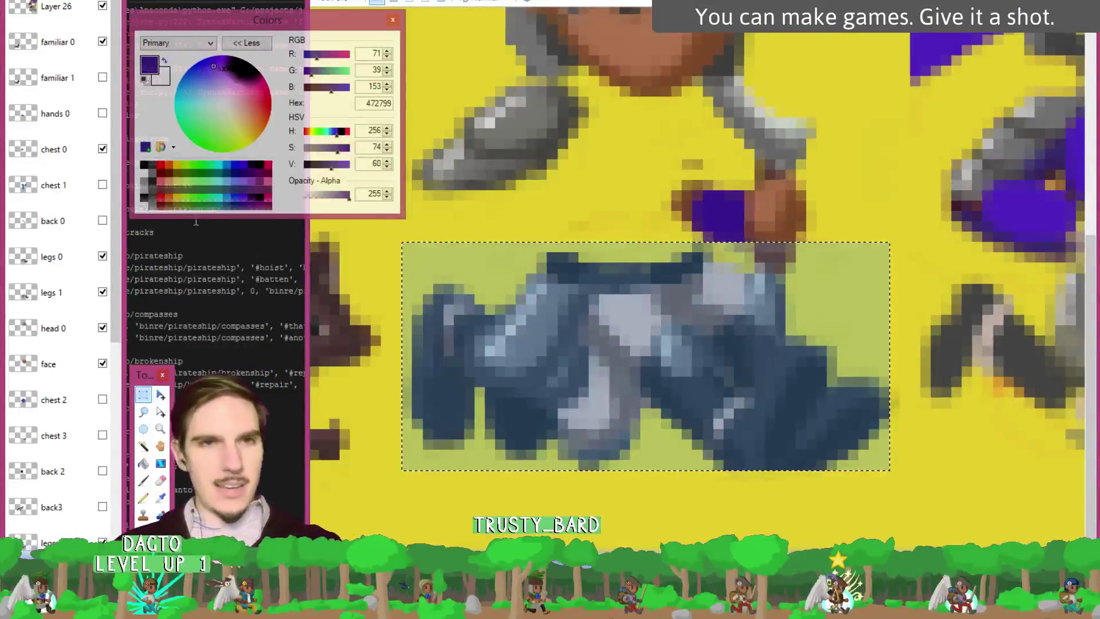
Copy the selected area of the legs 0 layer and paste it into a new image of the same size.
left_click(80, 261)
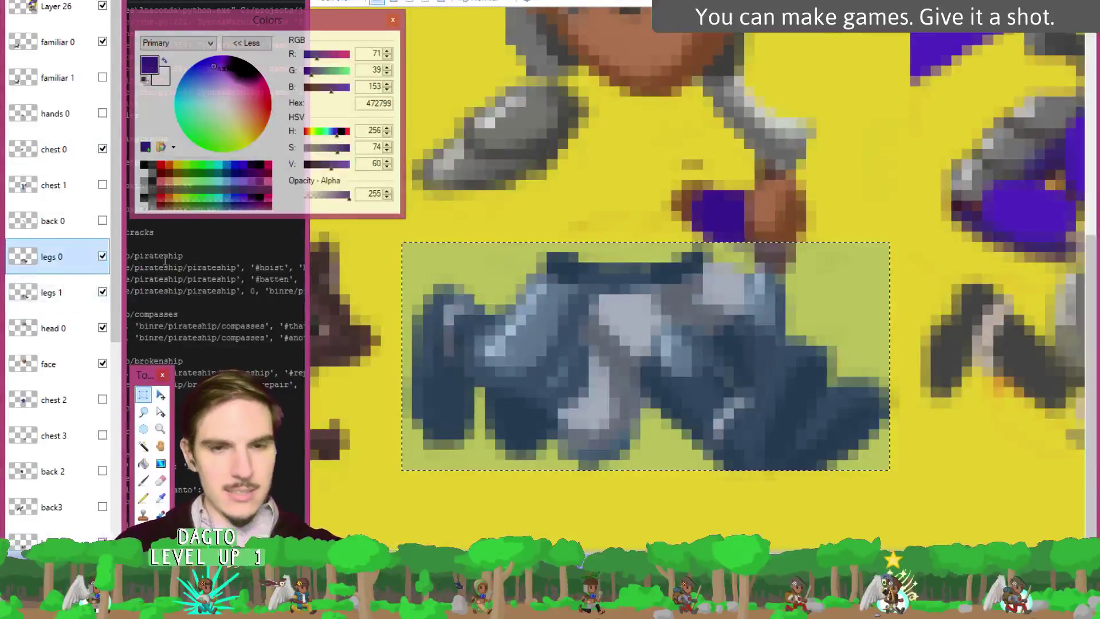
key("alt+f")
key("n")
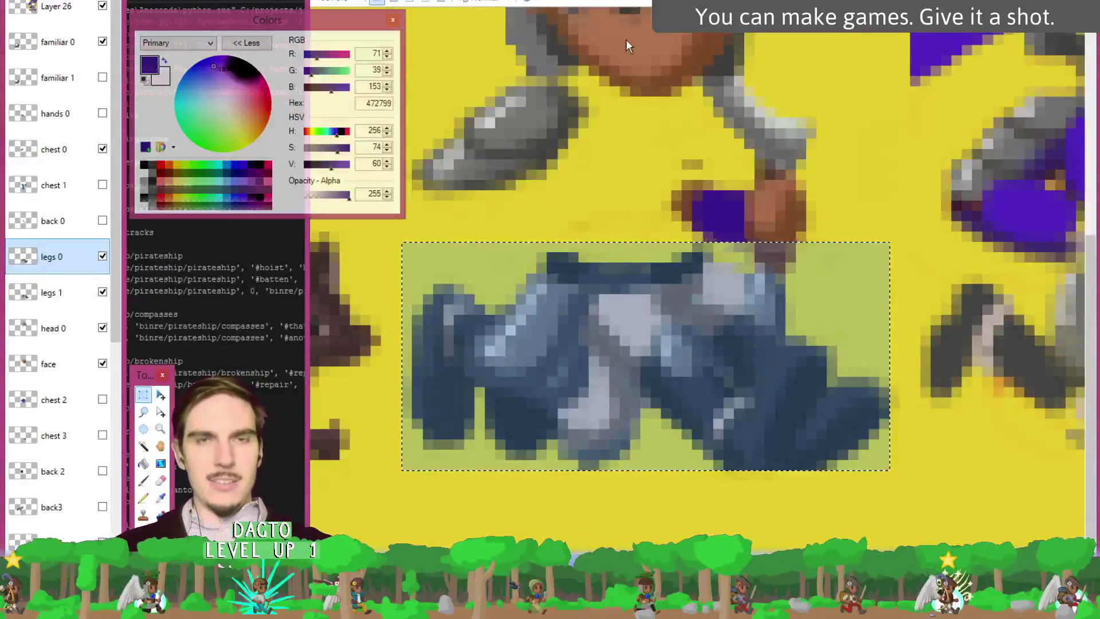
left_click(709, 344)
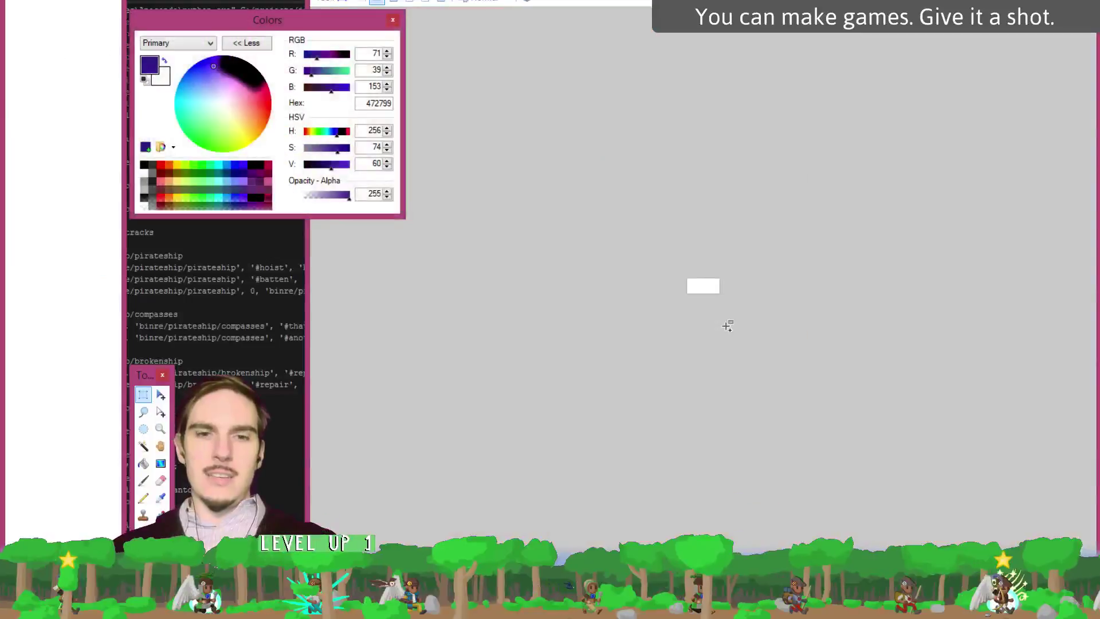
scroll(744, 309, "up", 8)
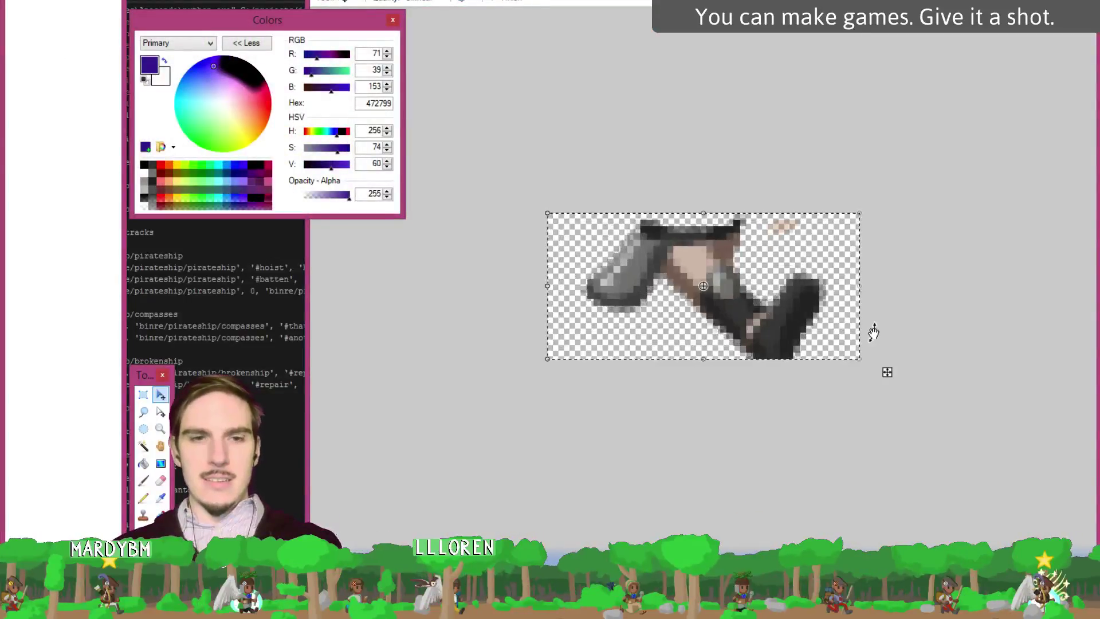
scroll(873, 332, "up", 1)
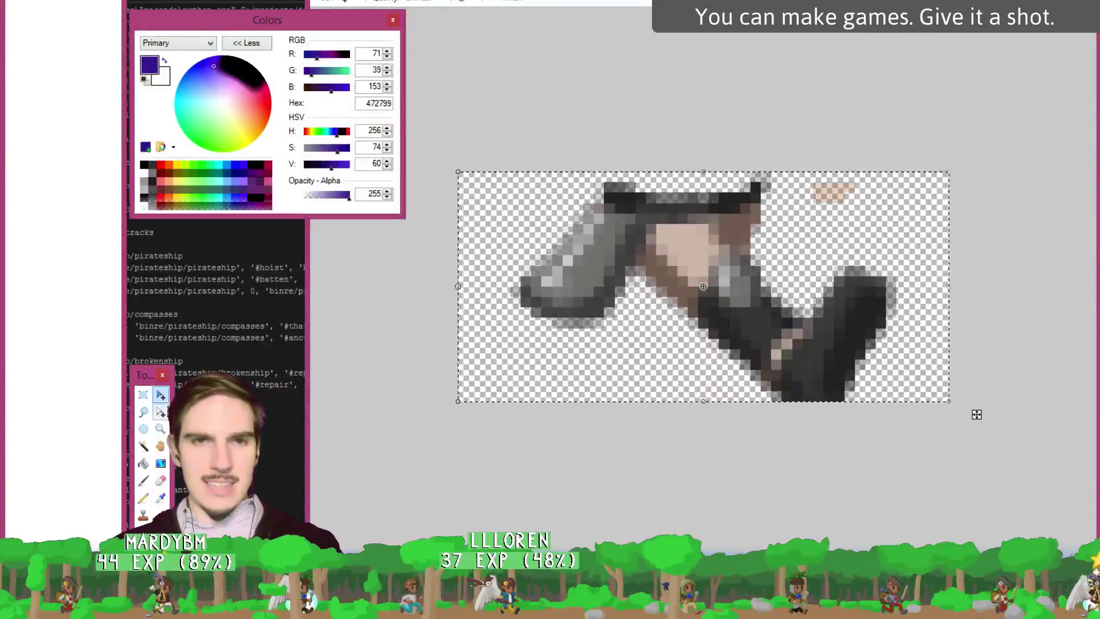
Lasso the stray skin-coloured pixels above the raised boot and delete them.
left_click(145, 413)
left_click(802, 166)
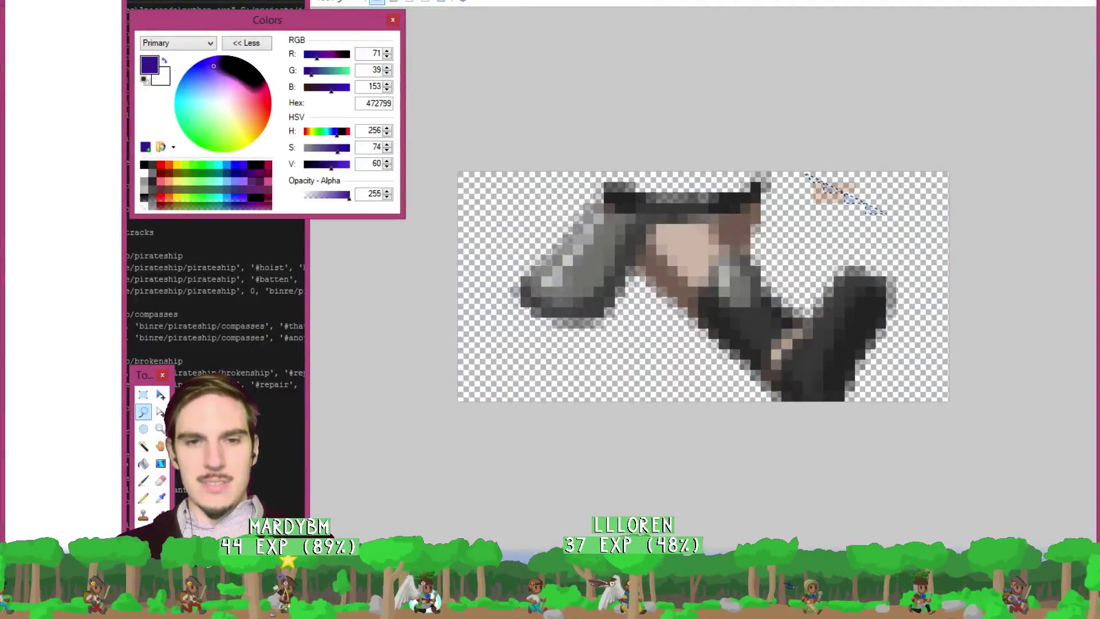
left_click_drag(844, 242, 808, 156)
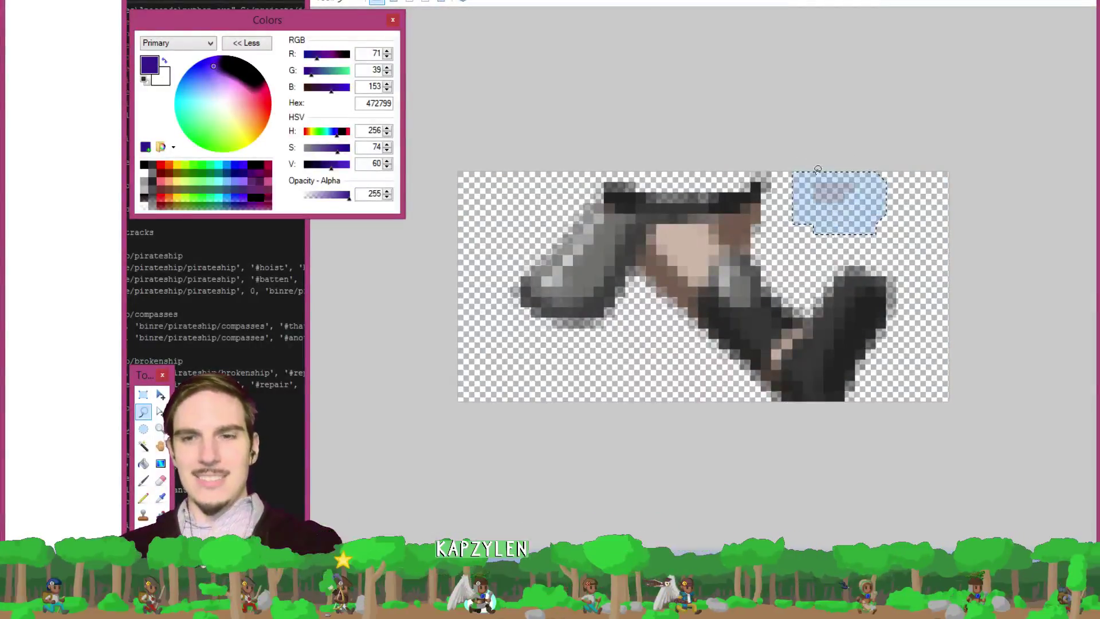
key("Delete")
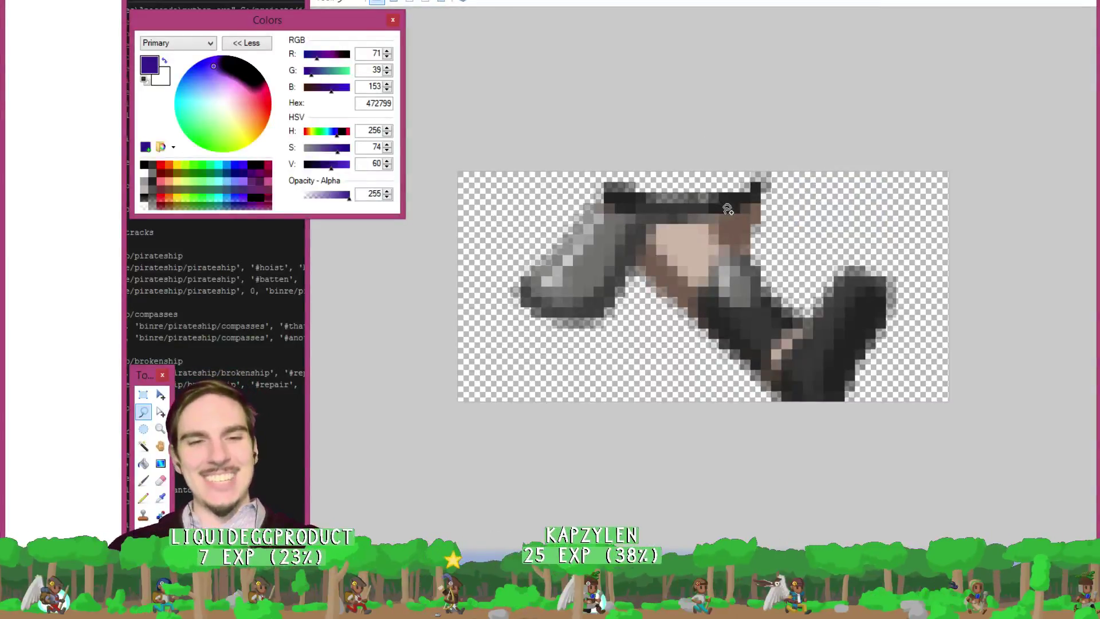
Switch to File Explorer and pick data.txt in the tall_boots folder to copy.
key("ctrl+Tab")
key("ctrl+v")
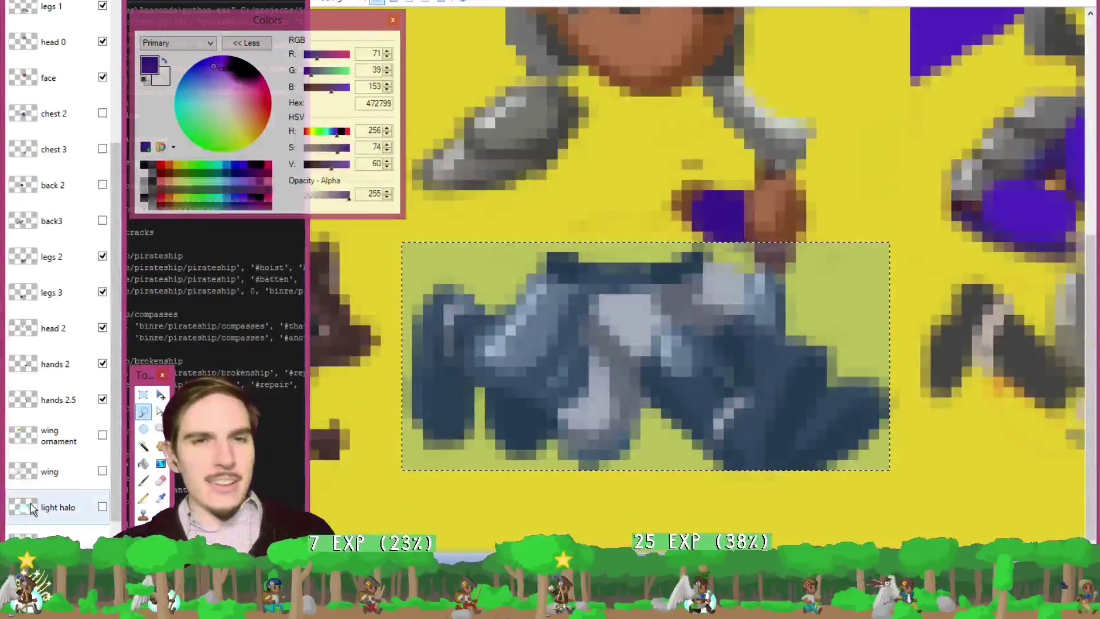
key("alt+Tab")
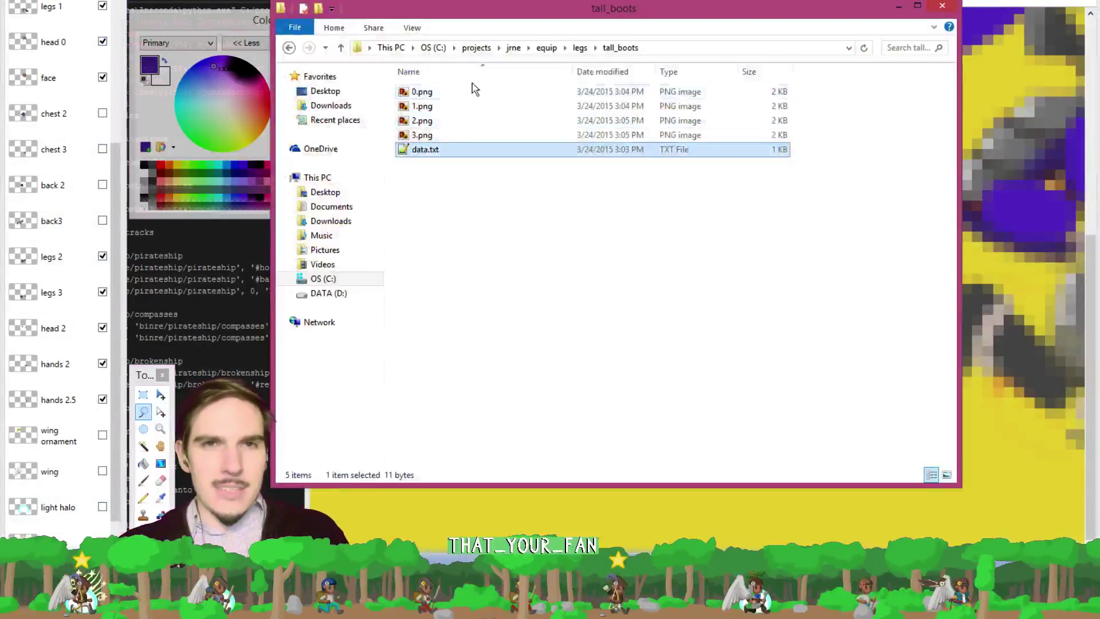
left_click(474, 172)
left_click(463, 158)
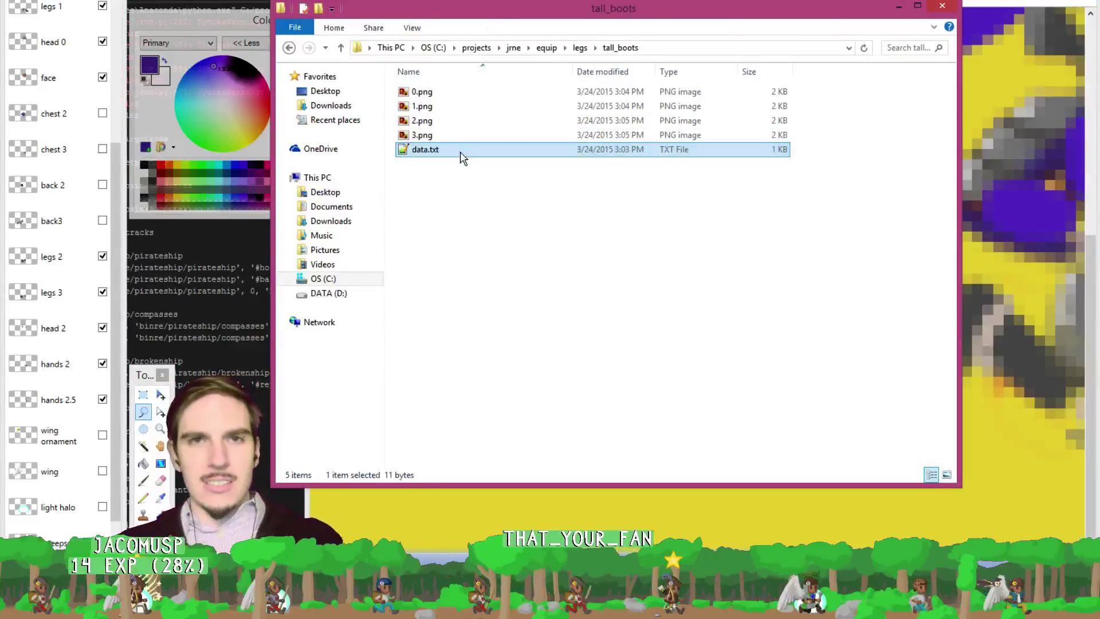
Create a new folder named "leg armor" inside the equip legs folder and open it.
left_click(580, 48)
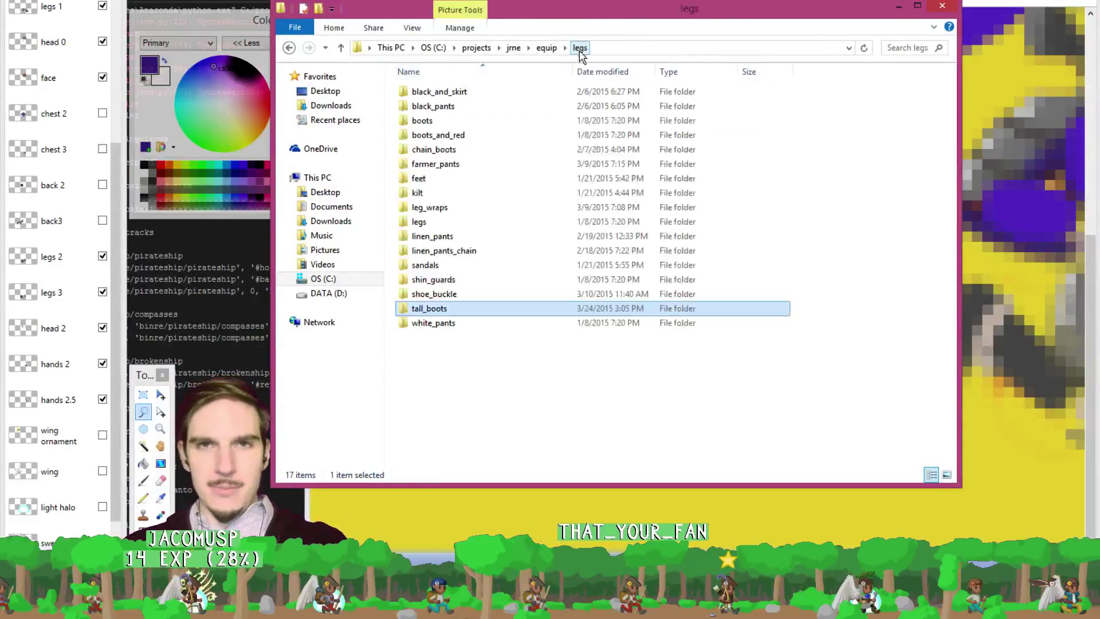
right_click(504, 372)
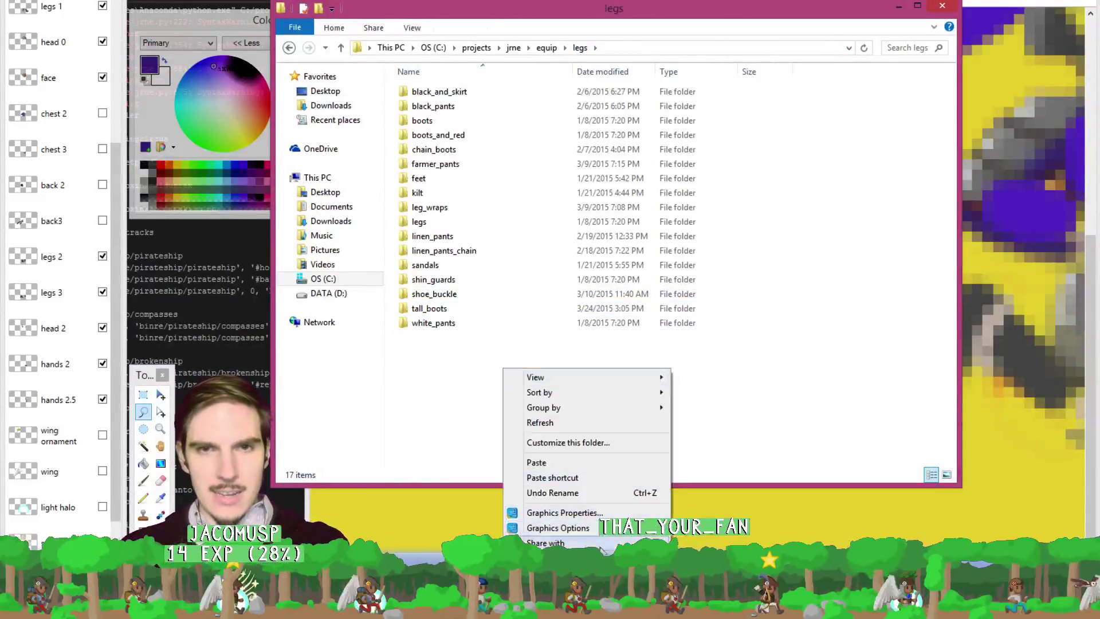
mouse_move(550, 562)
left_click(744, 455)
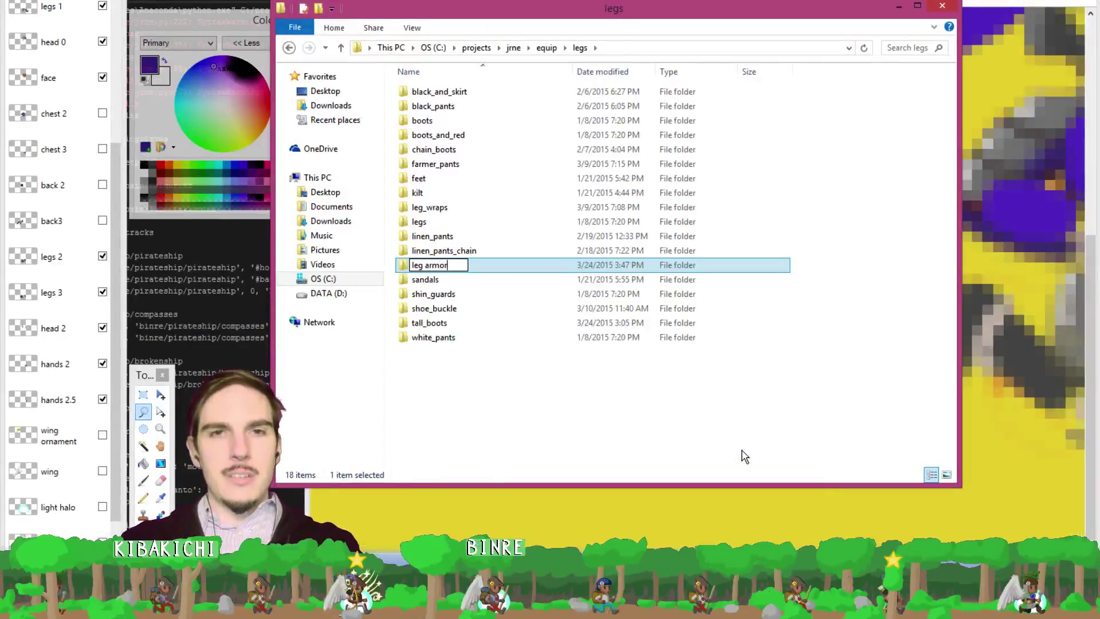
key("Return")
key("Return")
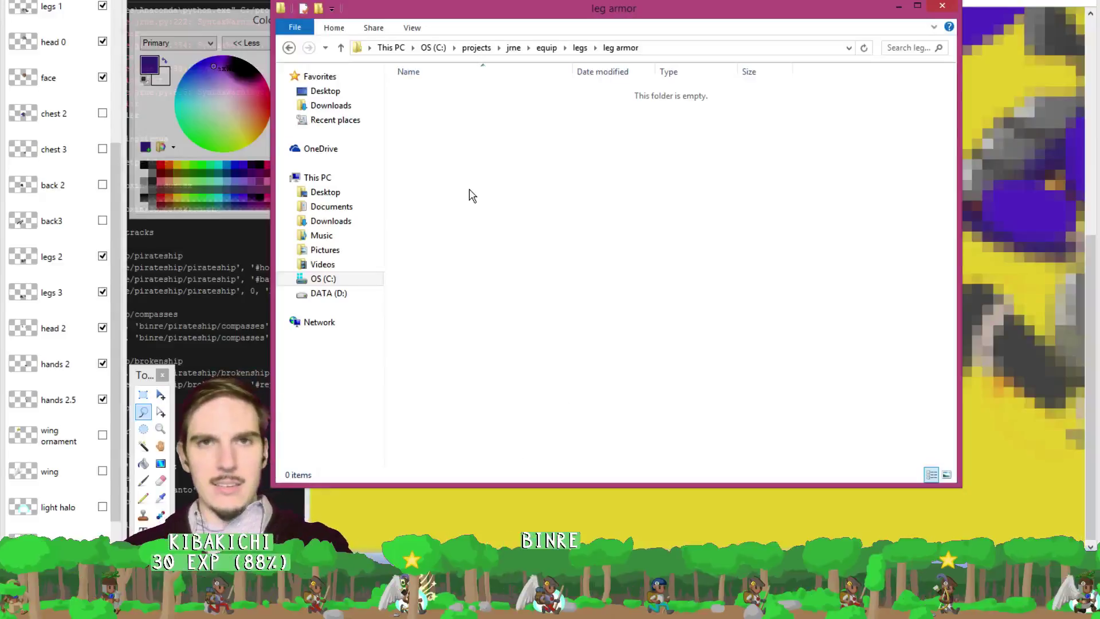
Create a text document named data.txt in the leg armor folder, open it in Notepad++, close it and return to the folder.
right_click(502, 209)
mouse_move(592, 405)
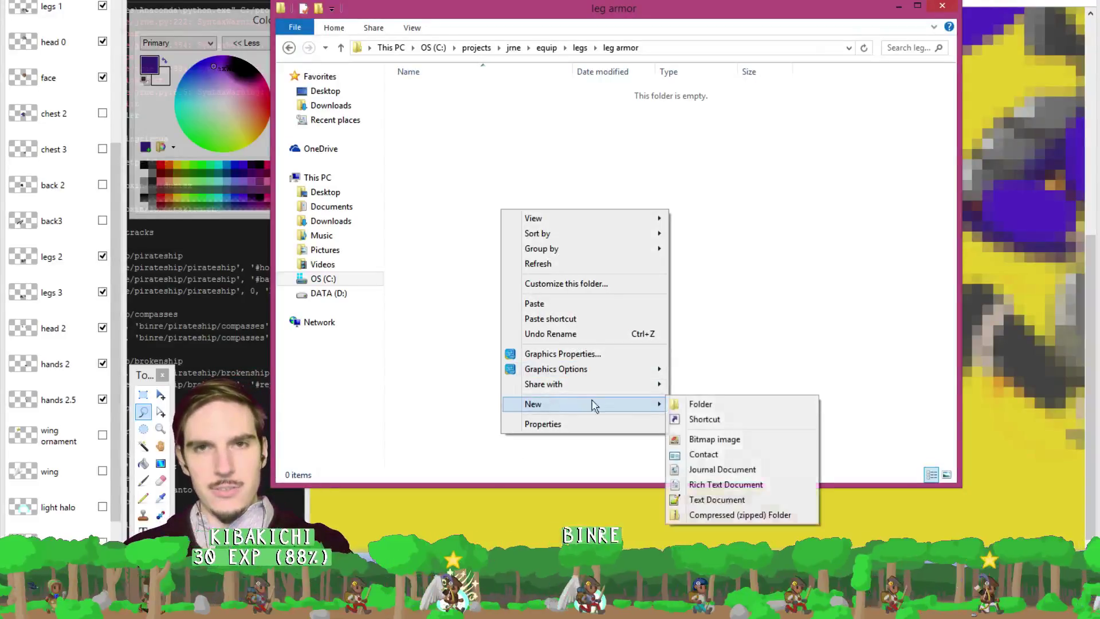
left_click(745, 500)
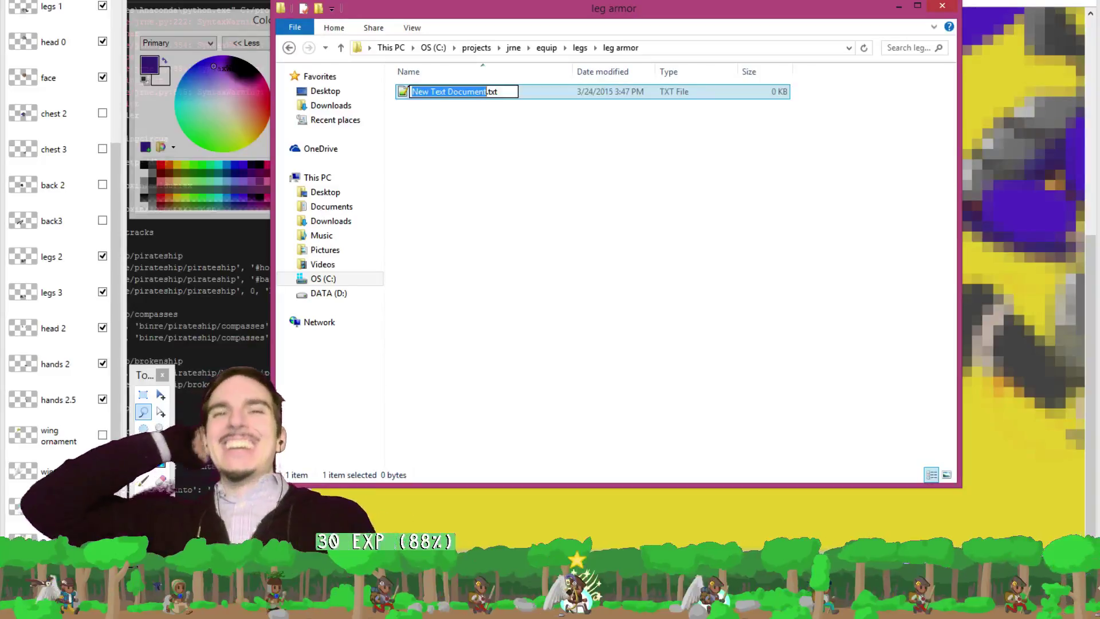
type("data")
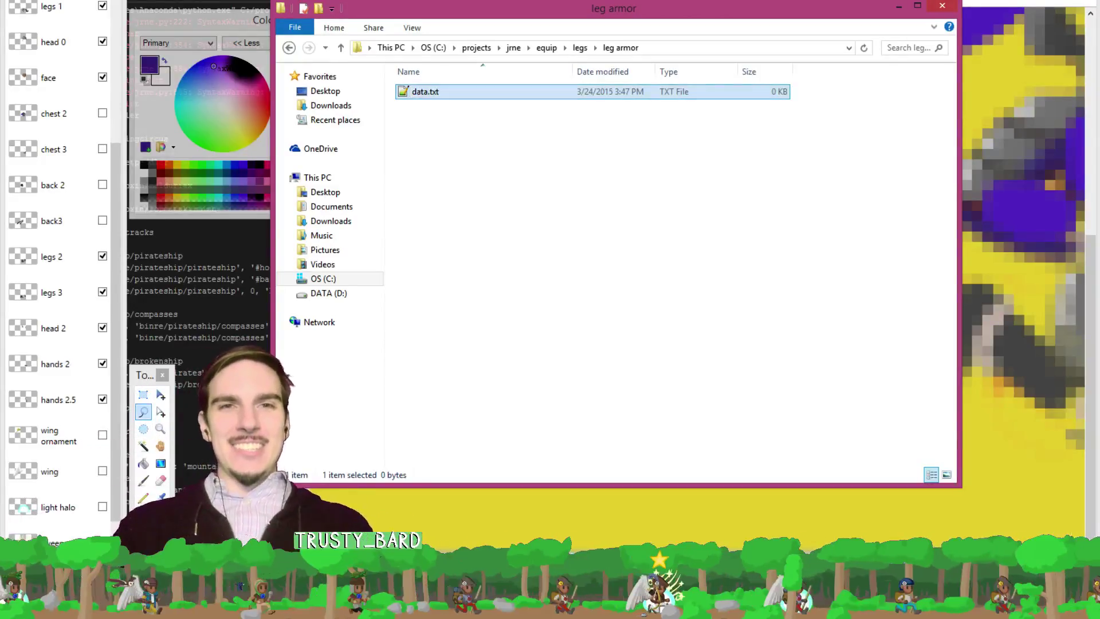
key("Return")
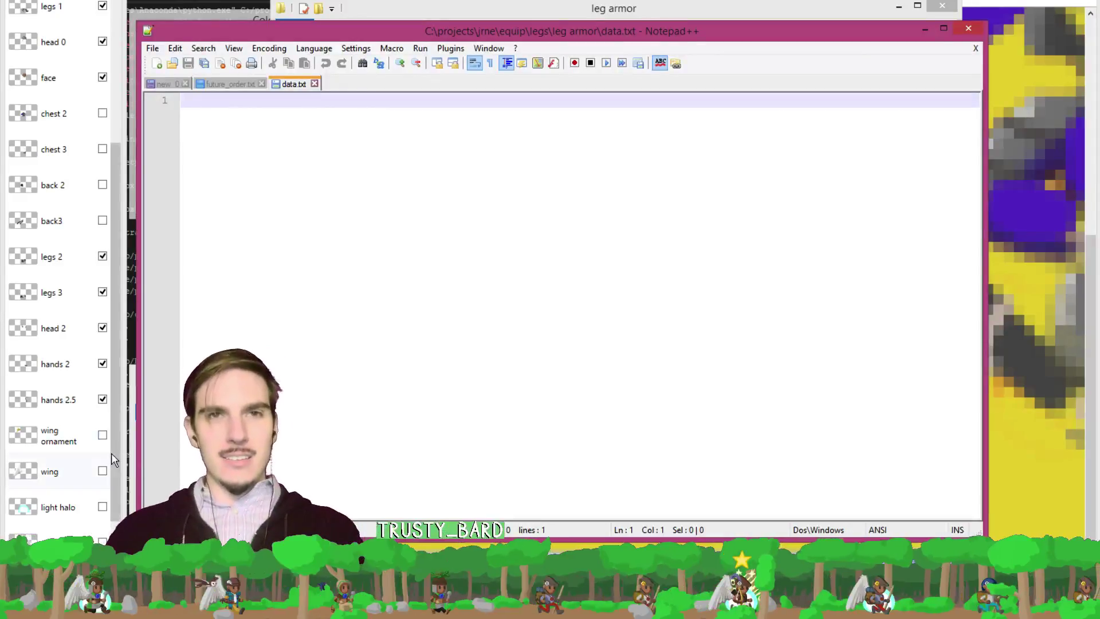
left_click(314, 84)
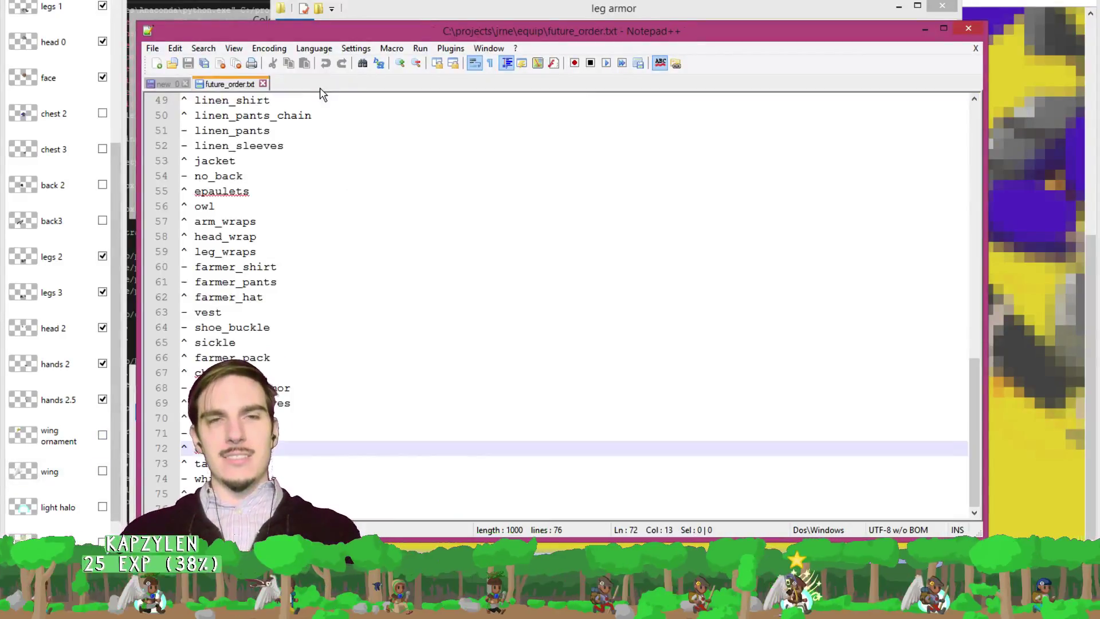
left_click(783, 16)
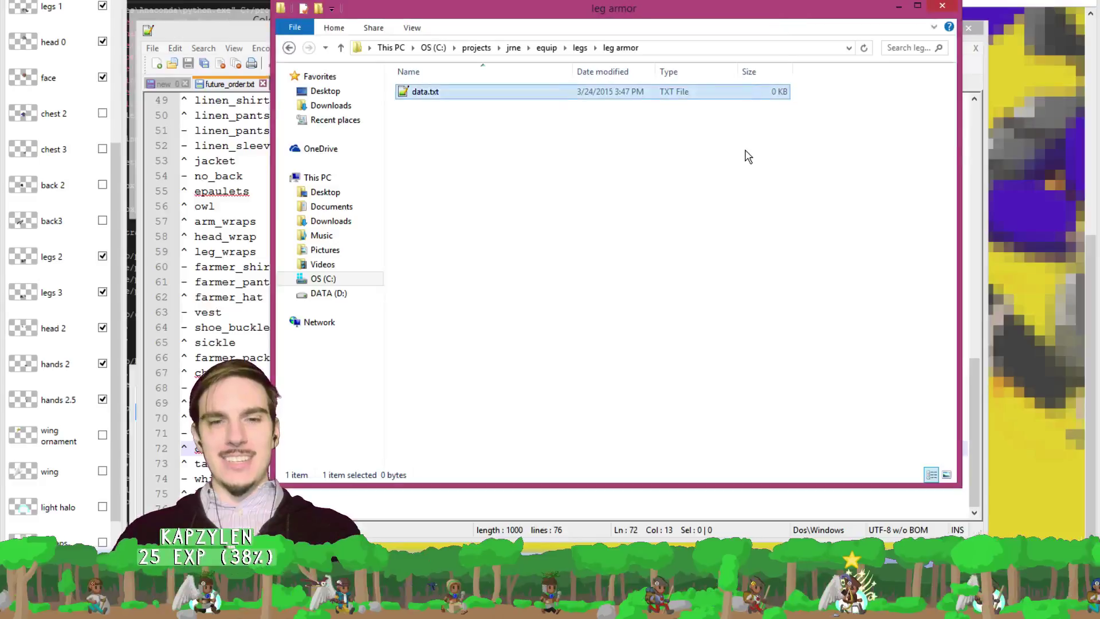
Paste the tall_boots data.txt over the empty one in the leg armor folder and open it.
key("ctrl+v")
left_click(258, 197)
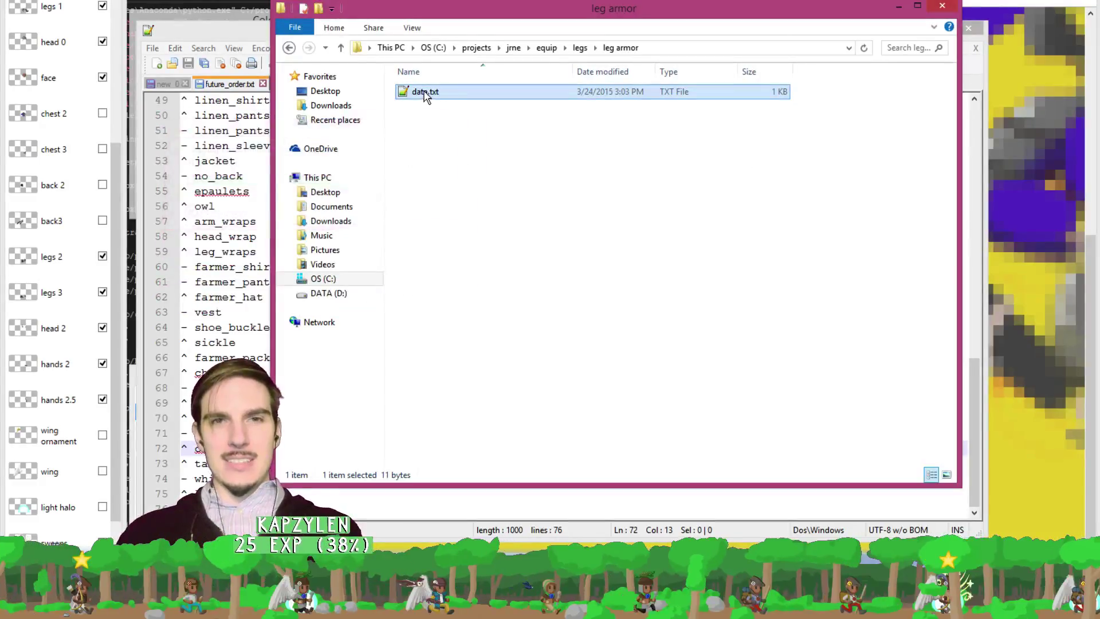
double_click(425, 93)
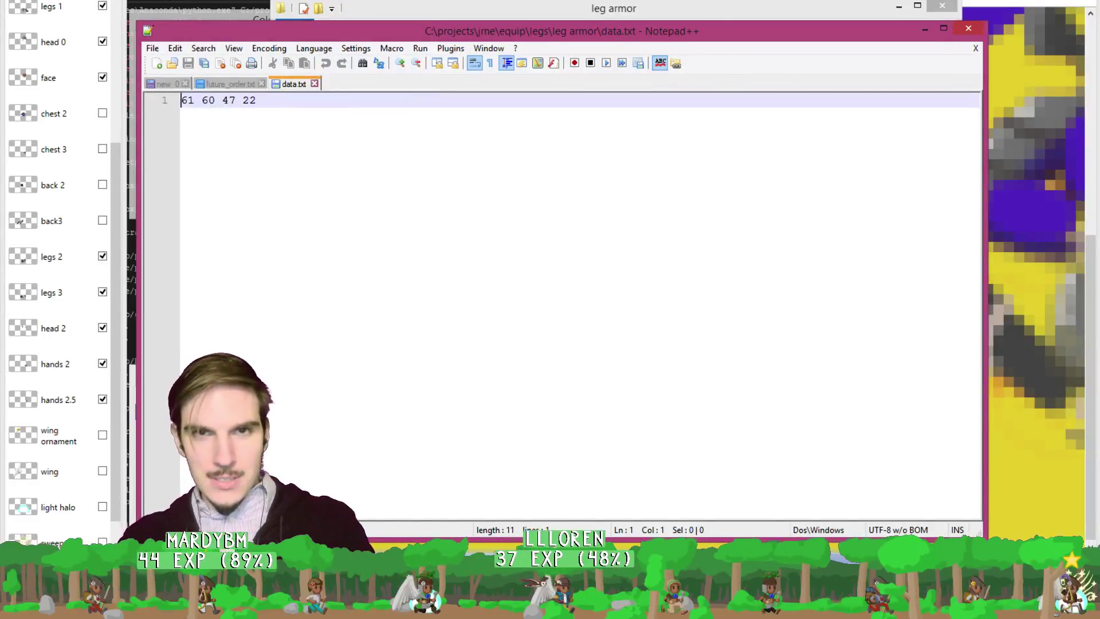
Compare the numbers in data.txt with the leg selection in the sprite image, then close the file.
key("alt+Tab")
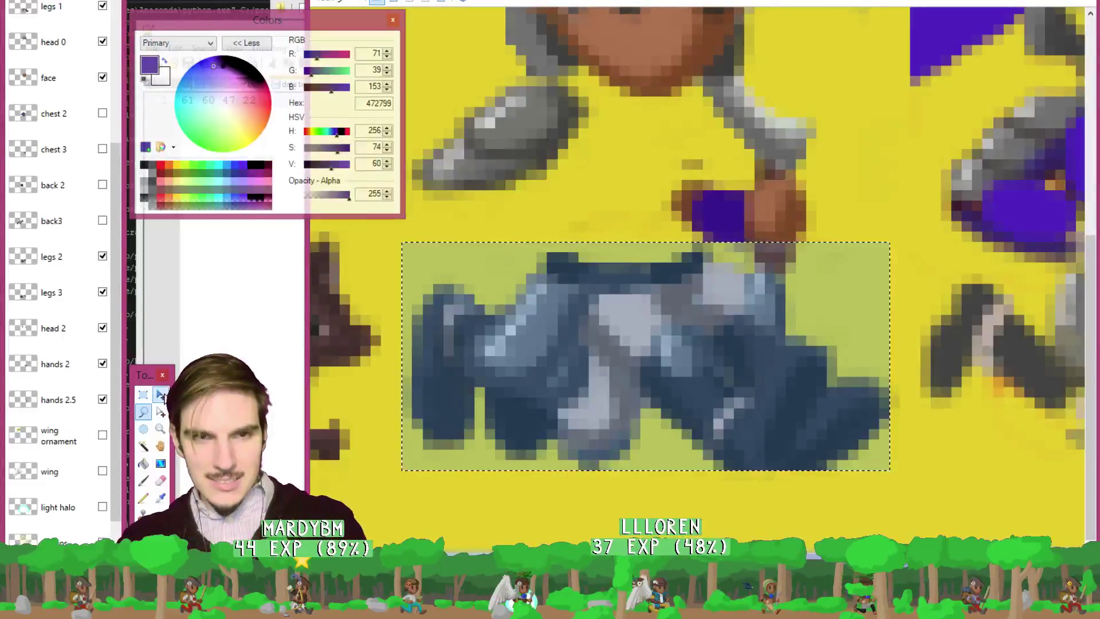
key("m")
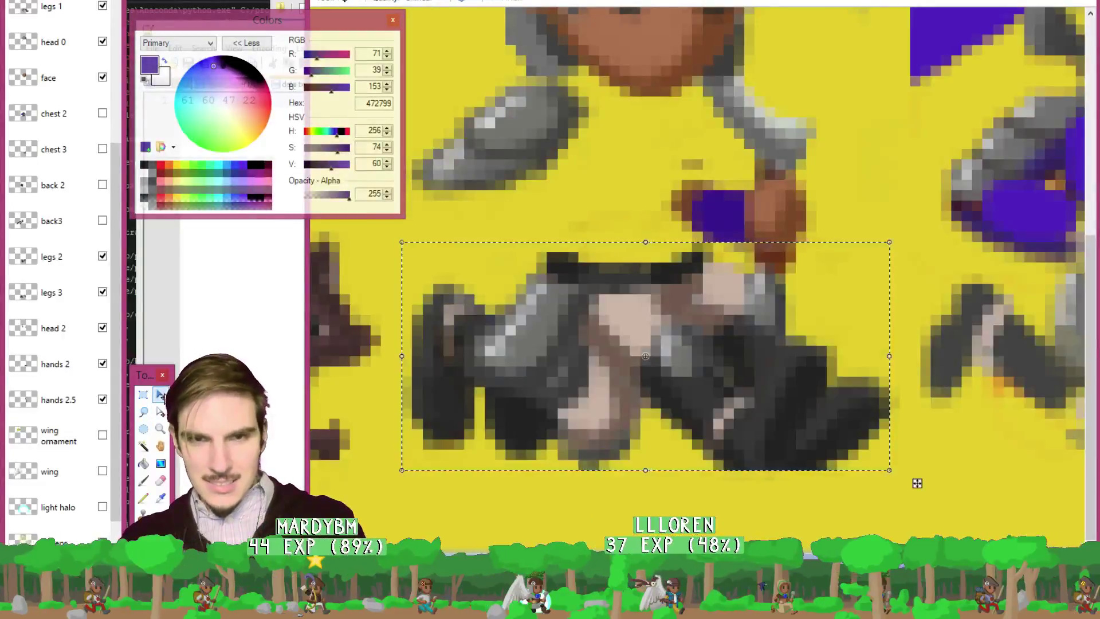
left_click(213, 312)
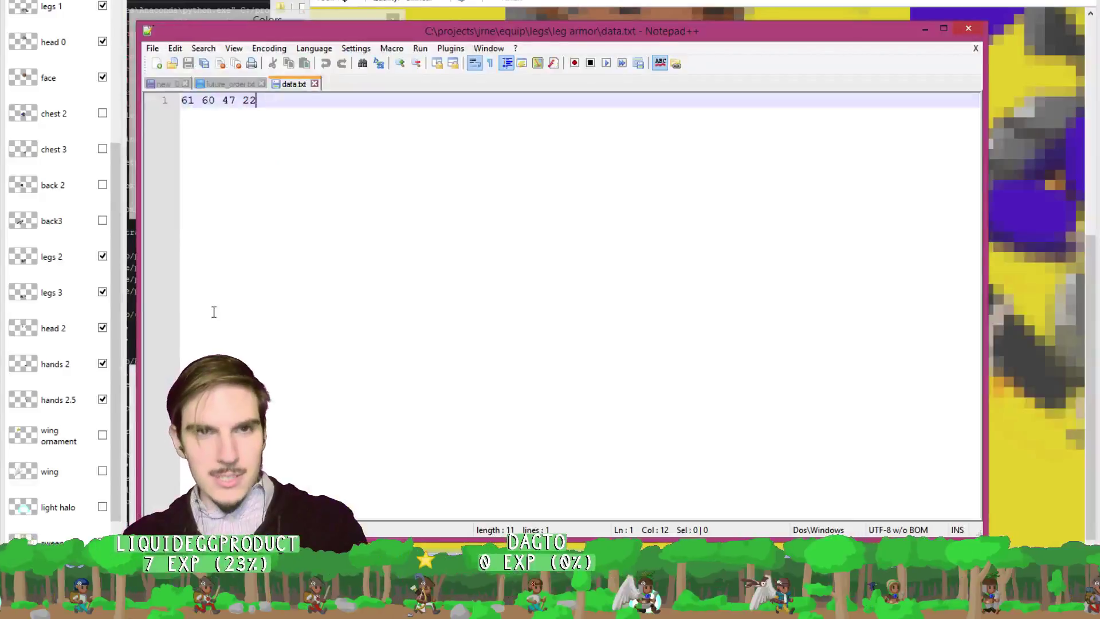
left_click(315, 84)
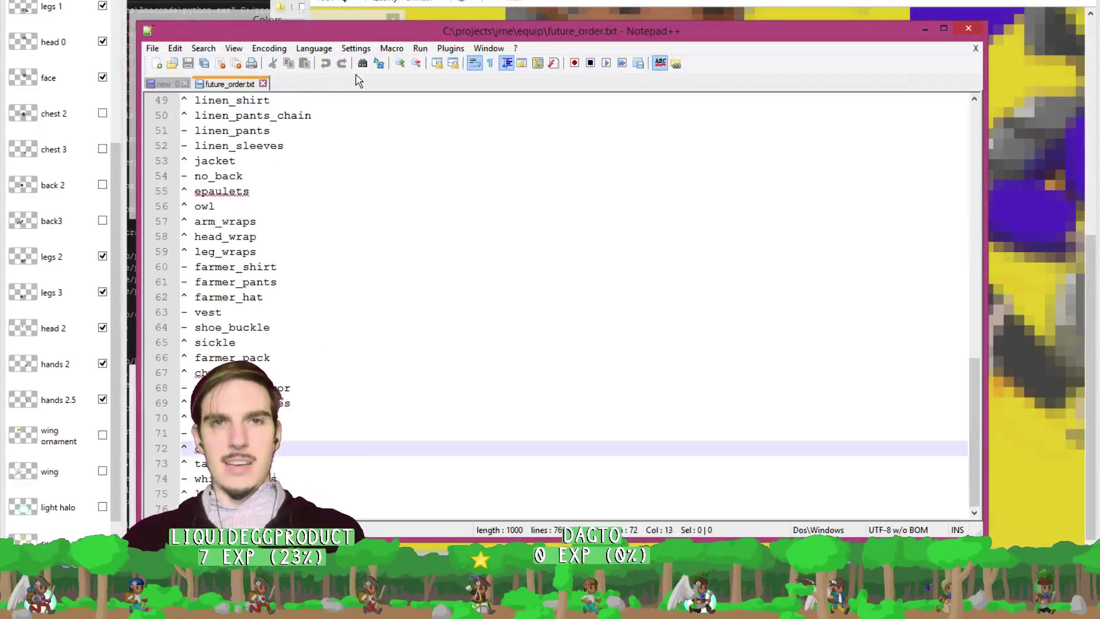
Switch back to the sprite image and create a new blank image 47 by 22 pixels.
key("alt+Tab")
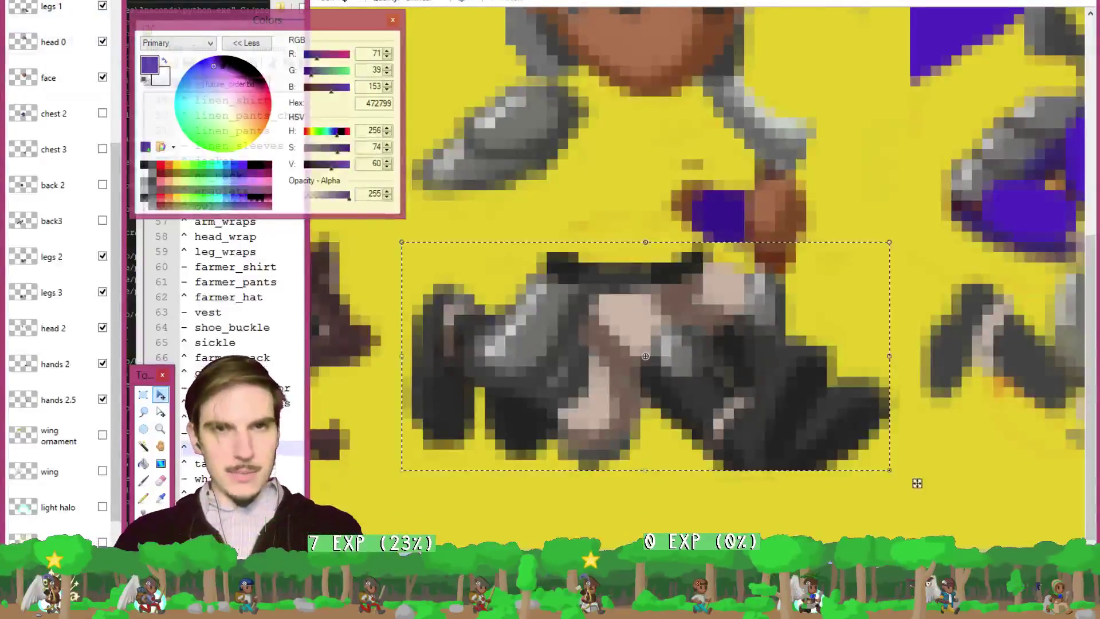
key("alt+f")
key("n")
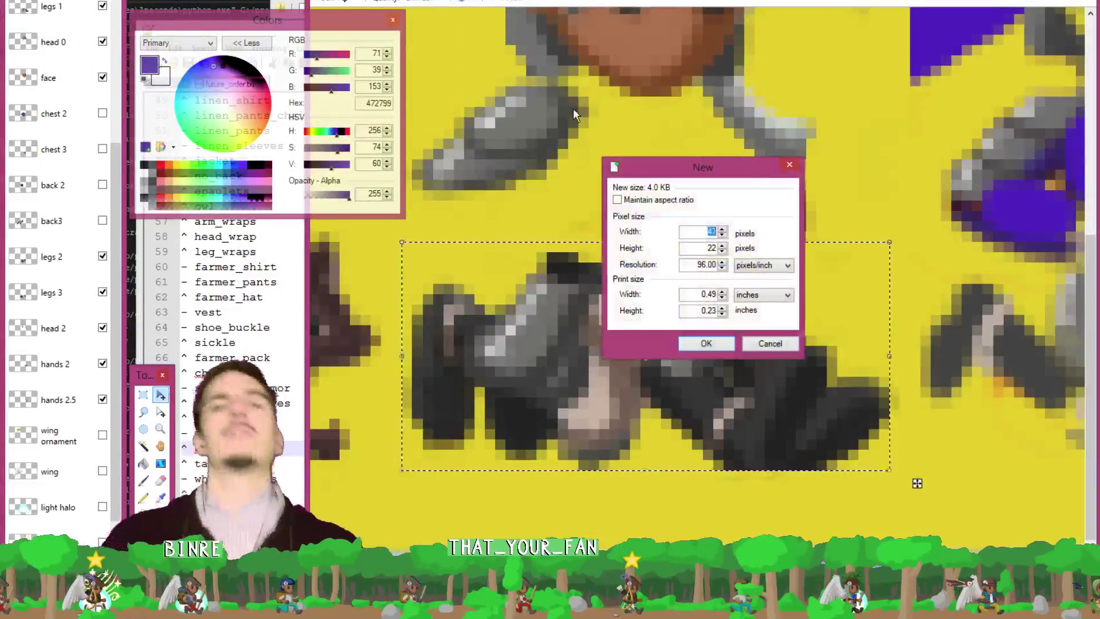
key("Return")
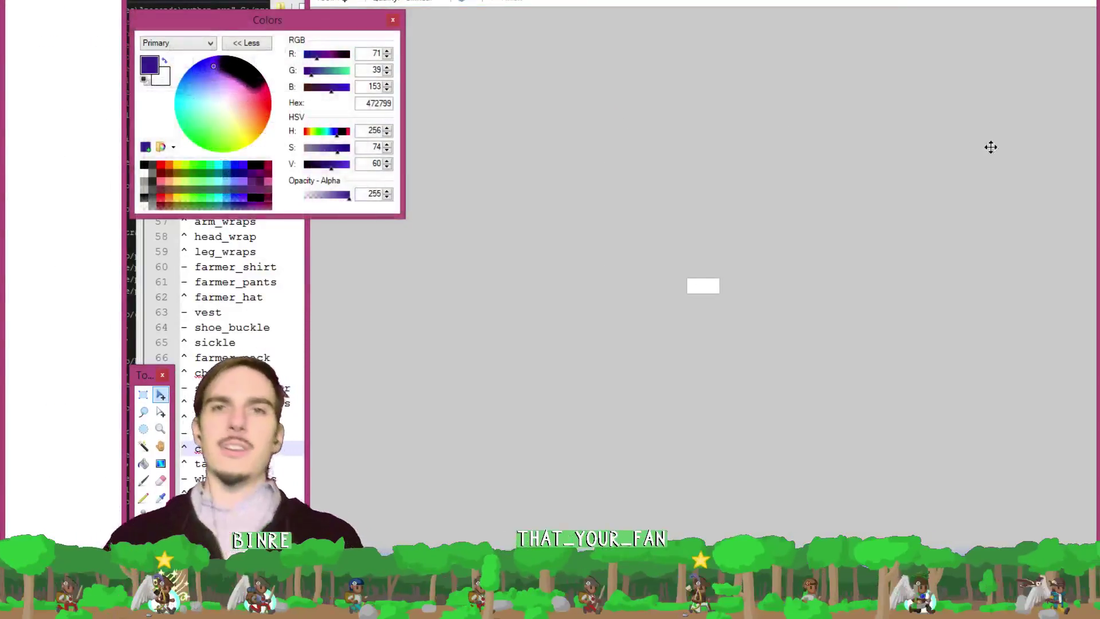
Save the legs 0 image as 0.png in the leg armor folder with auto-detect bit depth, then return to the sprite image.
key("ctrl+alt+v")
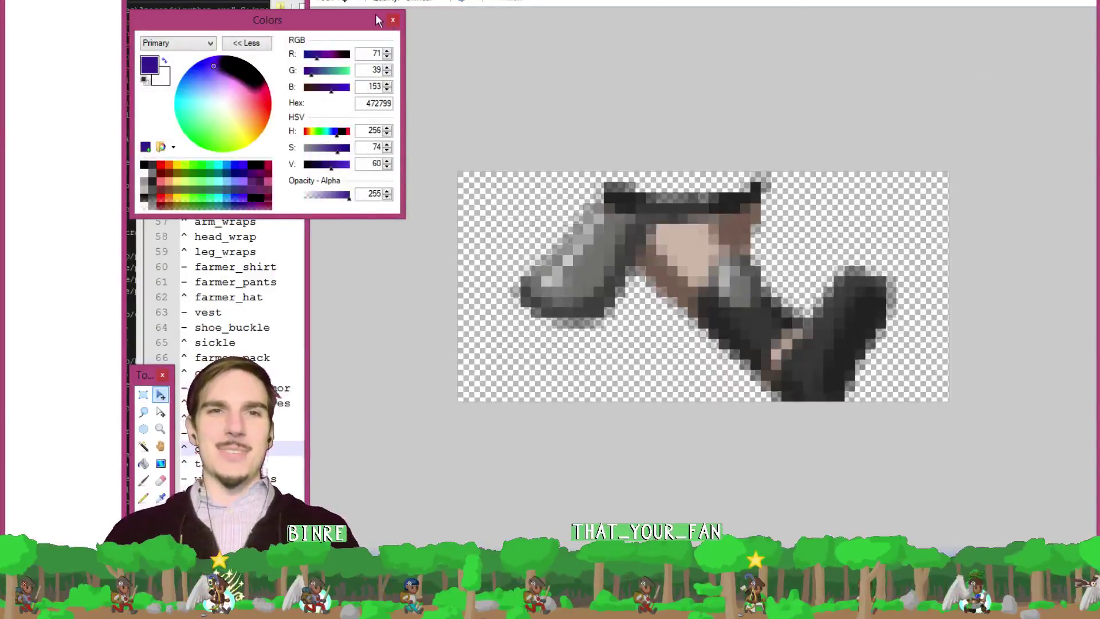
key("alt+f")
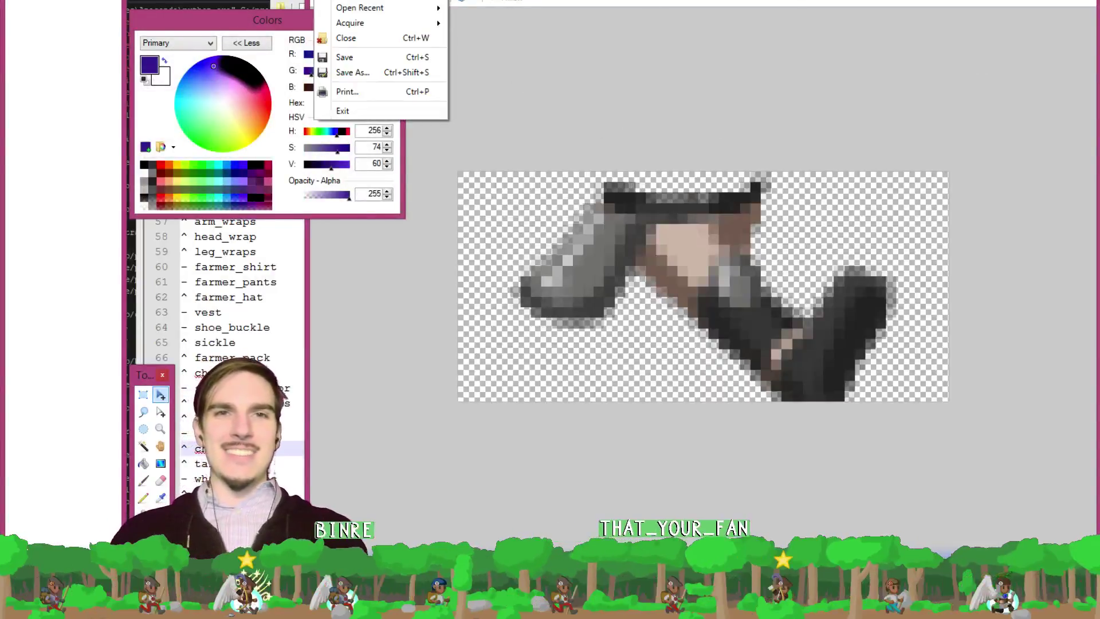
left_click(352, 58)
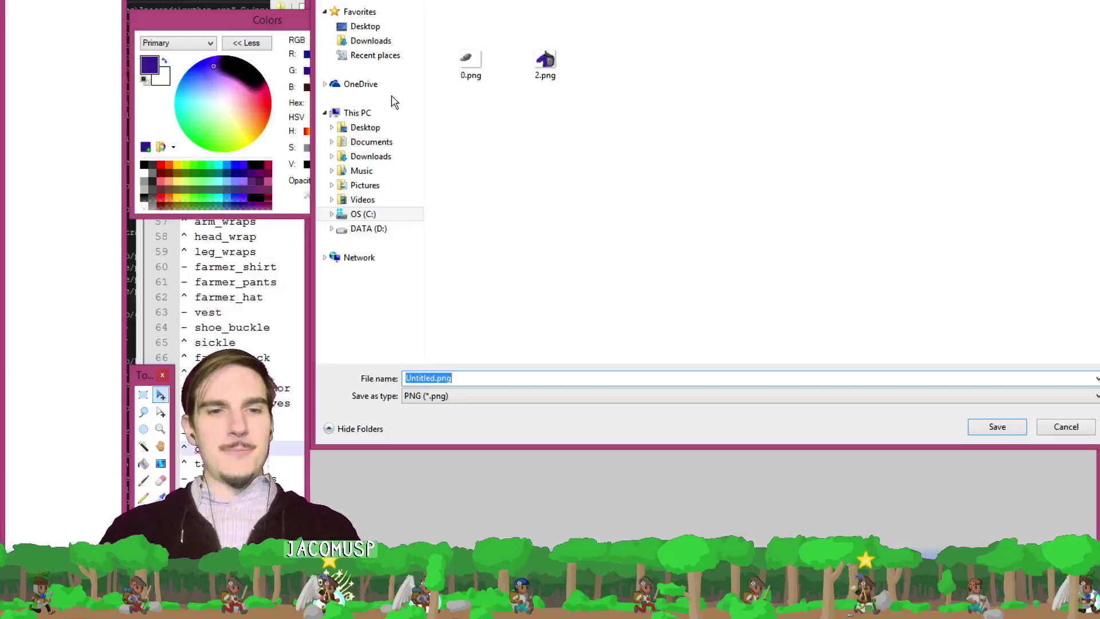
type("0")
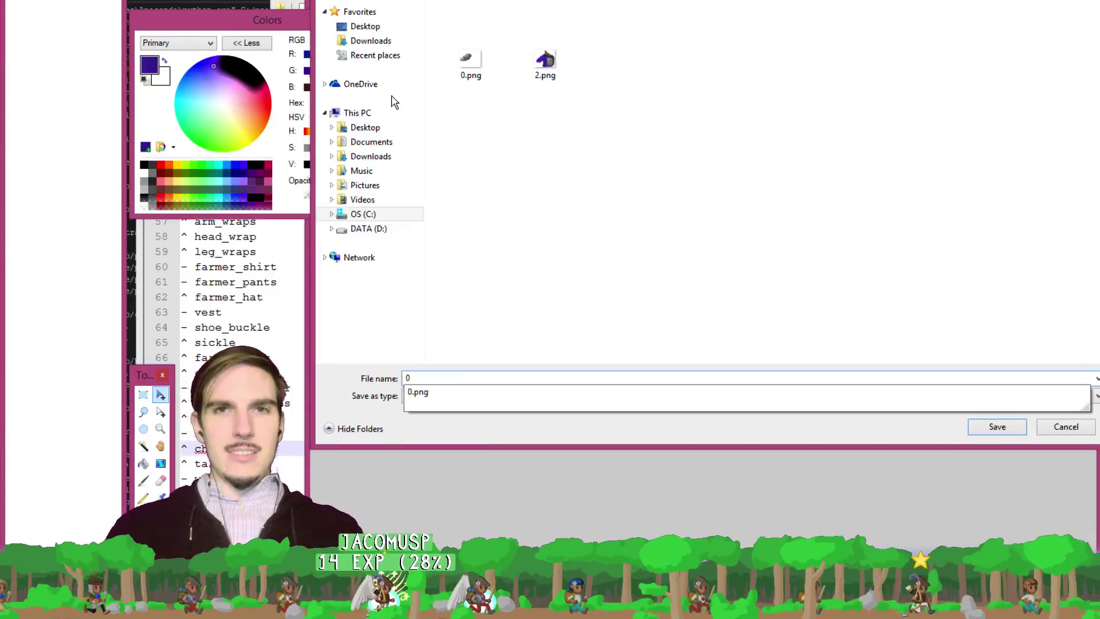
key("Escape")
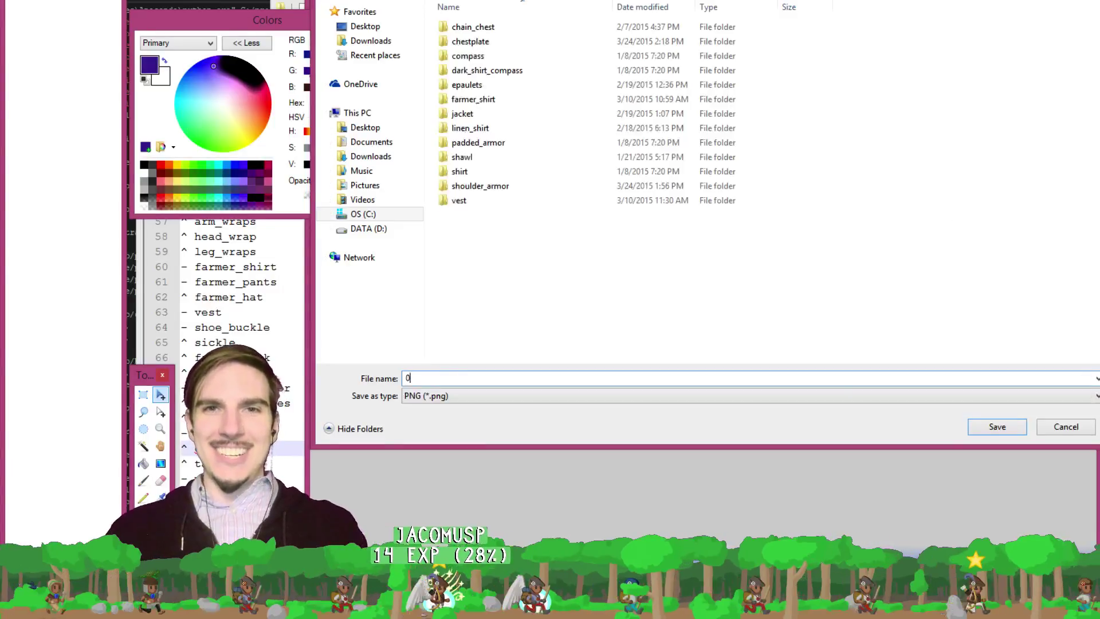
key("alt+Up")
double_click(472, 99)
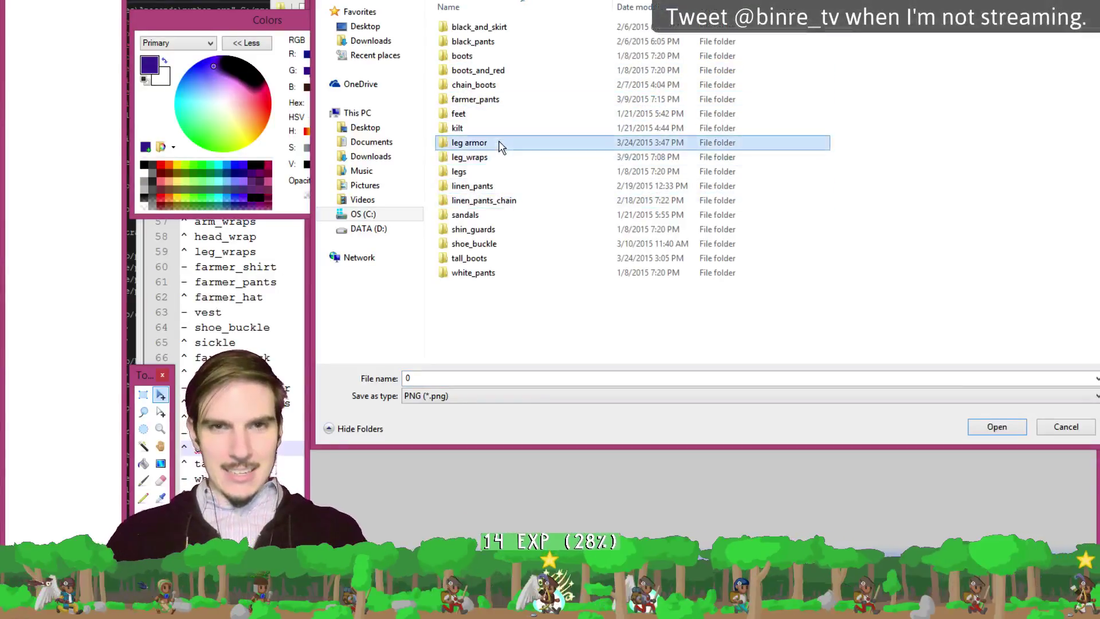
double_click(505, 147)
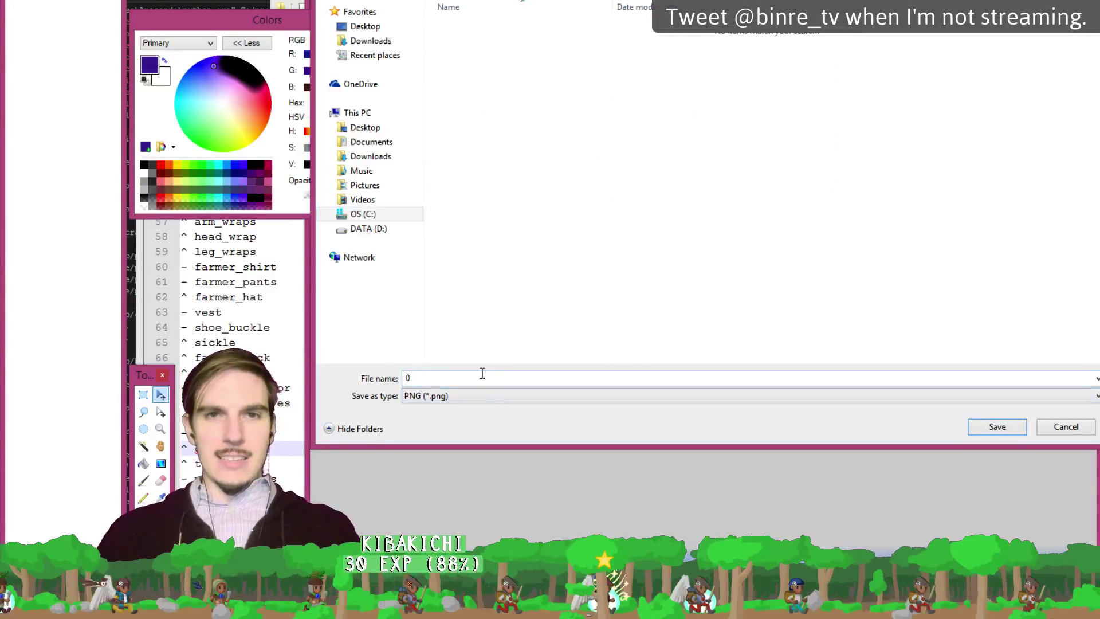
left_click(975, 432)
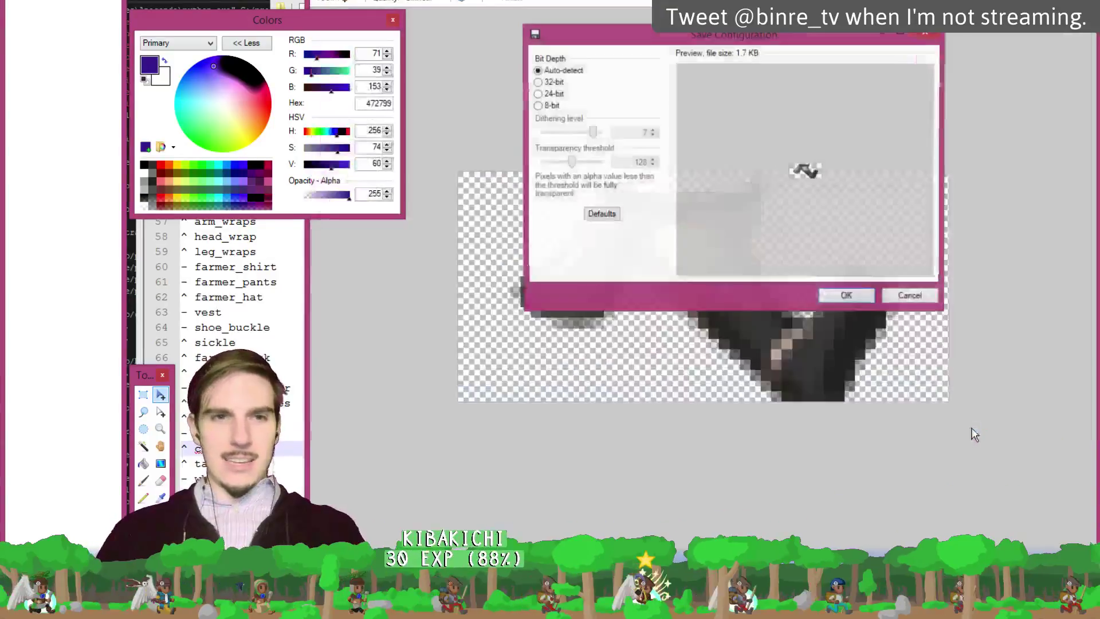
left_click(846, 297)
key("ctrl+w")
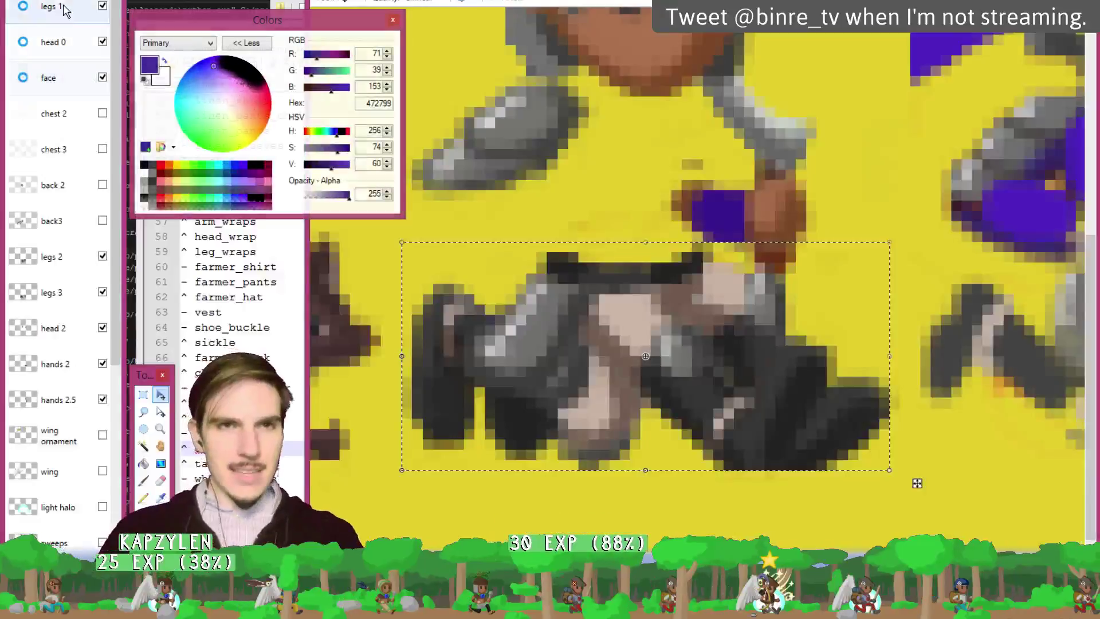
Copy the selected area of the legs 1 layer and paste it into a blank image of the same size.
left_click(67, 12)
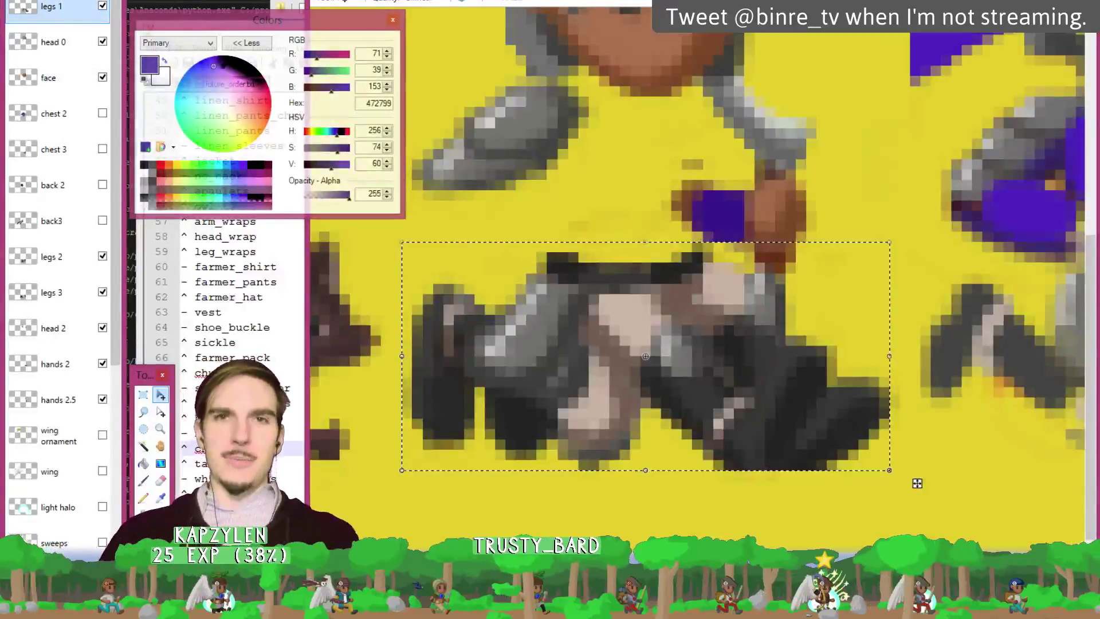
key("ctrl+w")
scroll(763, 215, "up", 5)
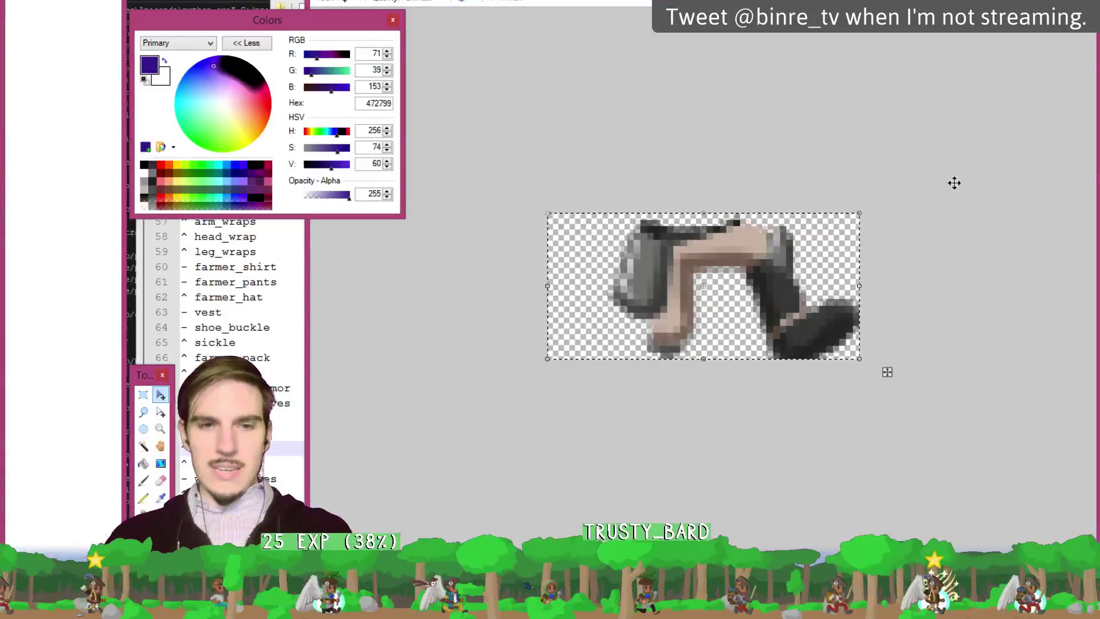
Save the legs 1 image as a PNG in the leg armor folder.
key("ctrl+s")
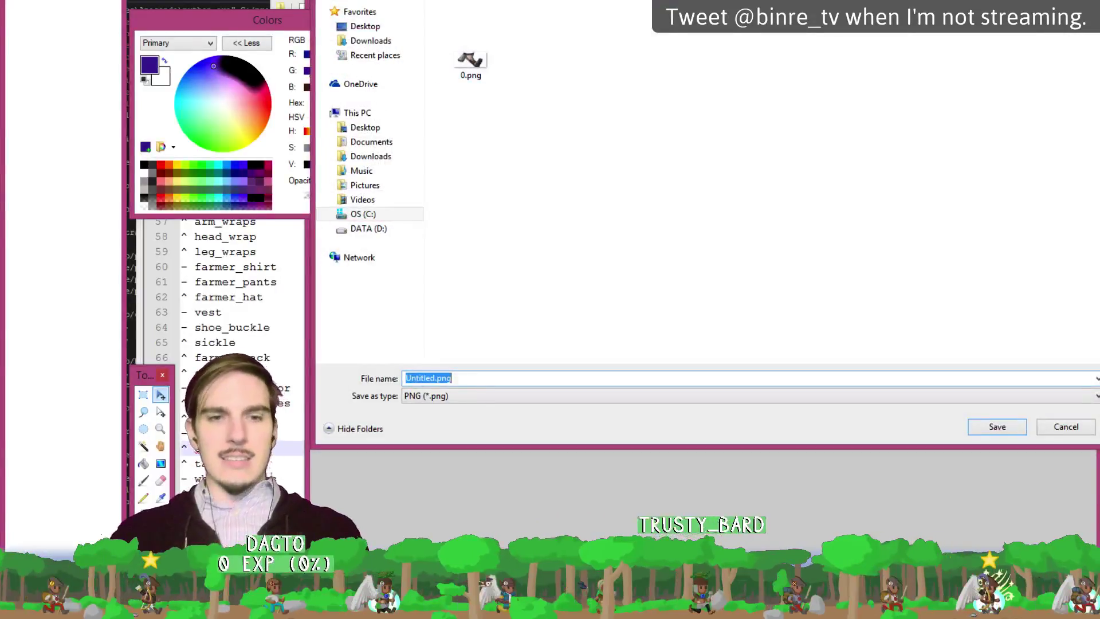
key("Return")
key("Return")
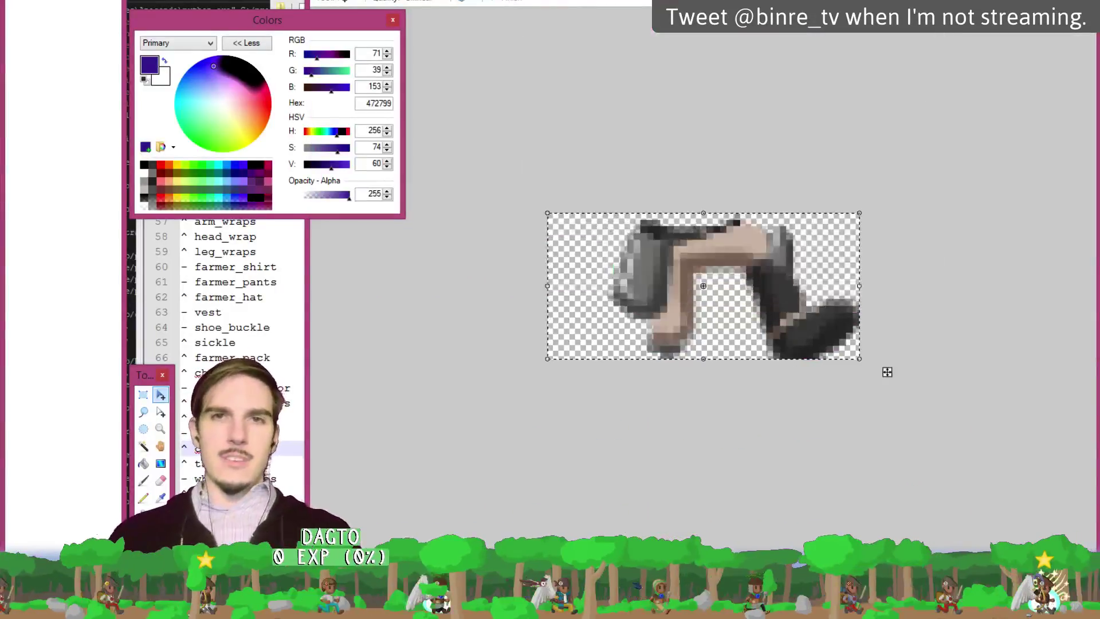
Copy the selected area of the legs 2 layer and paste it into a new 47 by 22 pixel image.
key("ctrl+w")
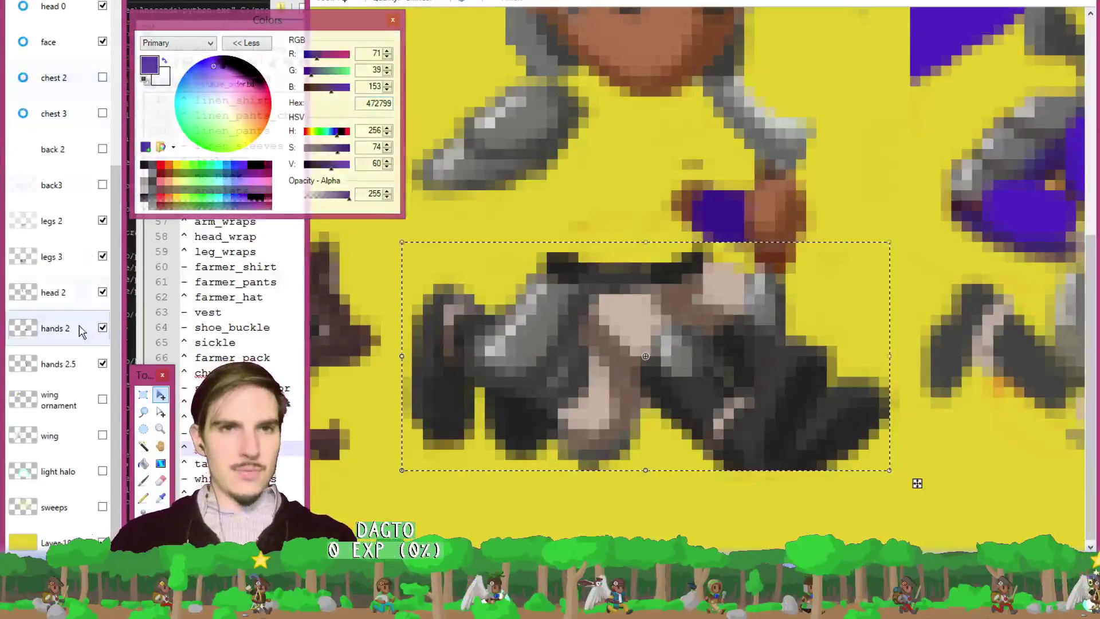
left_click(57, 222)
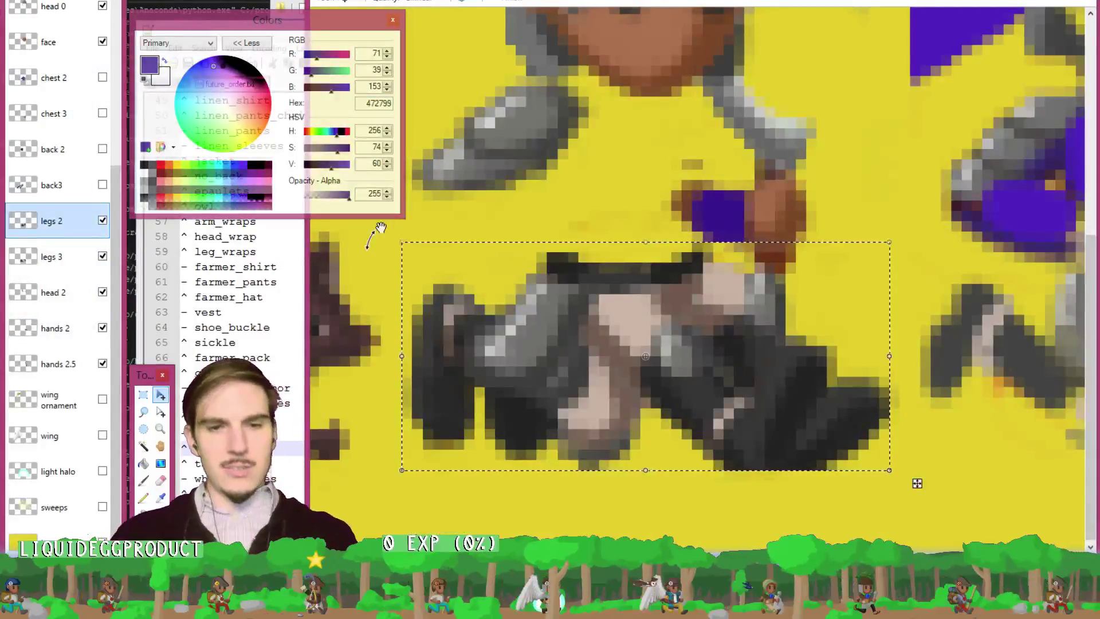
key("alt+f")
key("n")
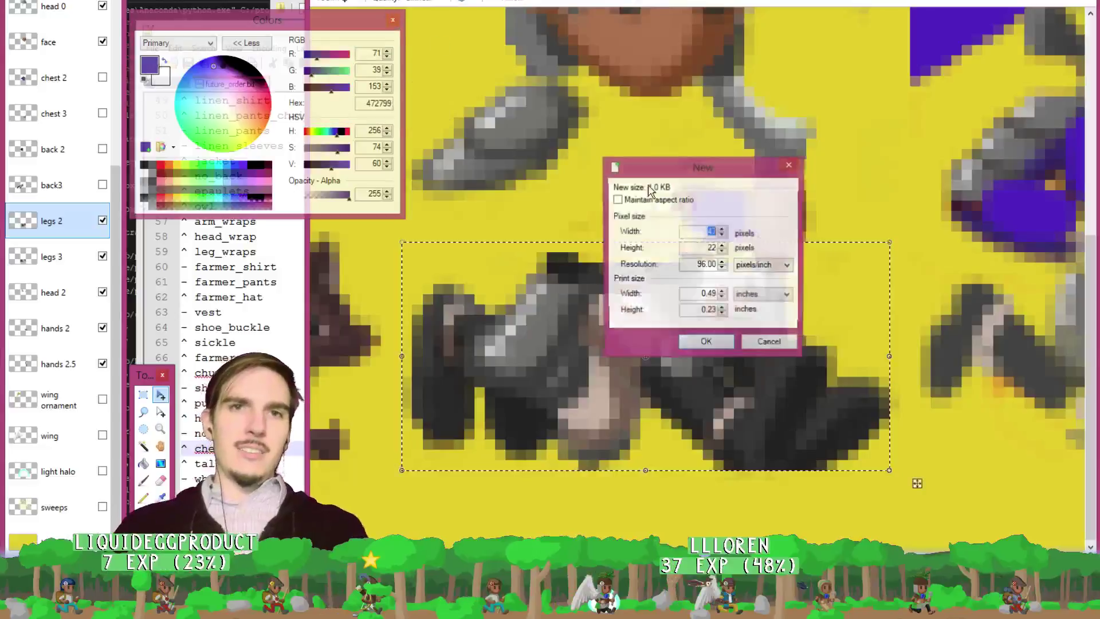
left_click(720, 347)
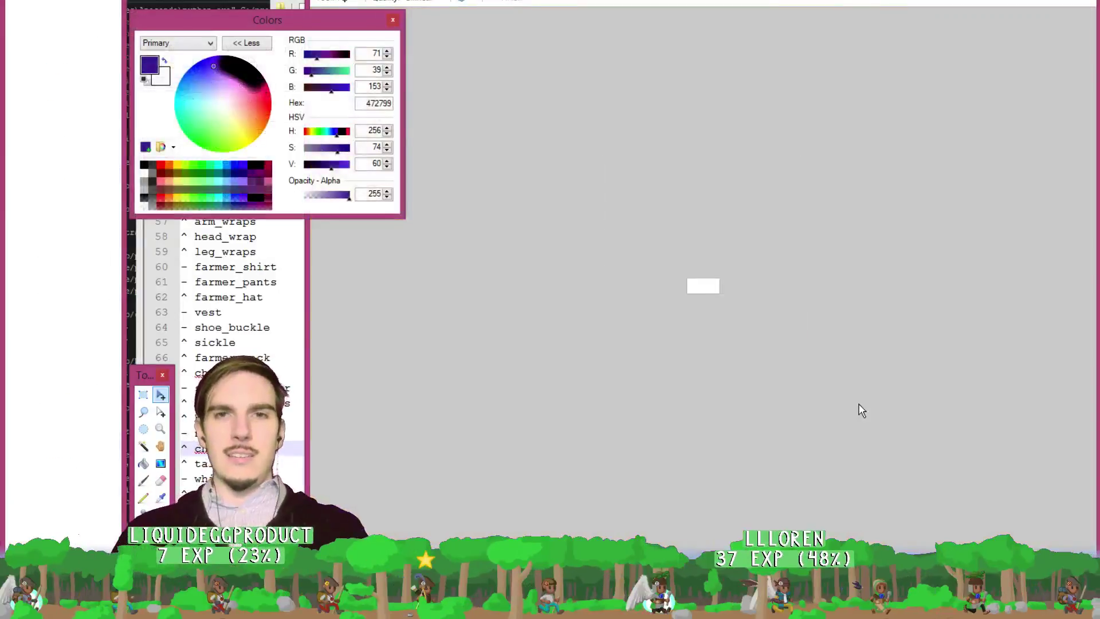
key("ctrl+v")
scroll(831, 349, "up", 5)
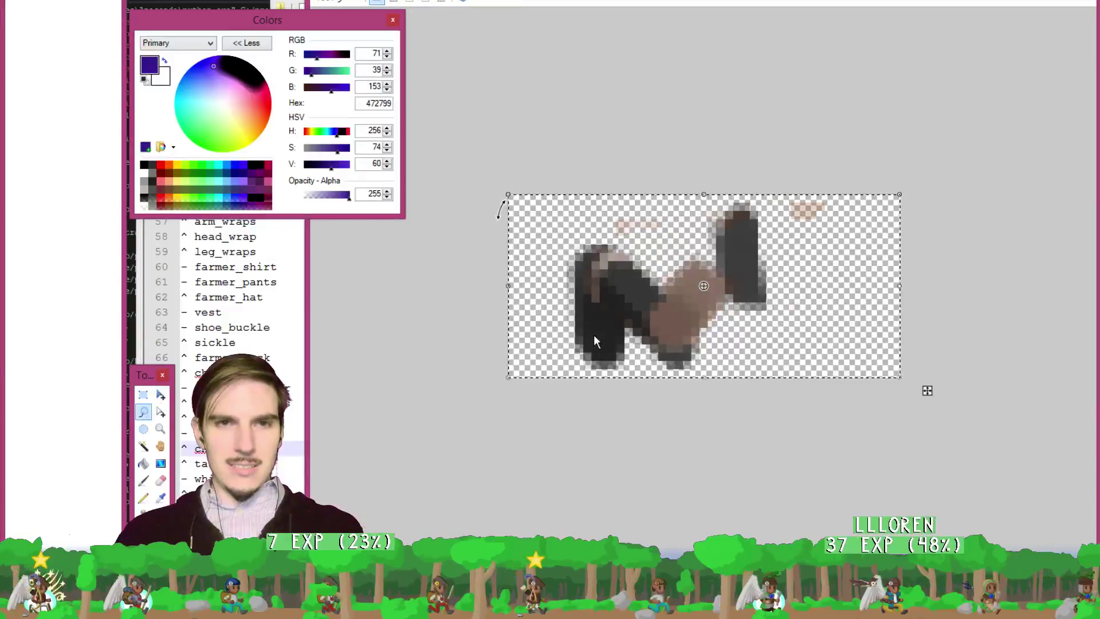
Lasso and delete the two patches of stray pixels above and beside the legs 2 artwork.
key("s")
mouse_move(768, 195)
left_mouse_down()
mouse_move(837, 232)
mouse_move(862, 197)
left_mouse_up()
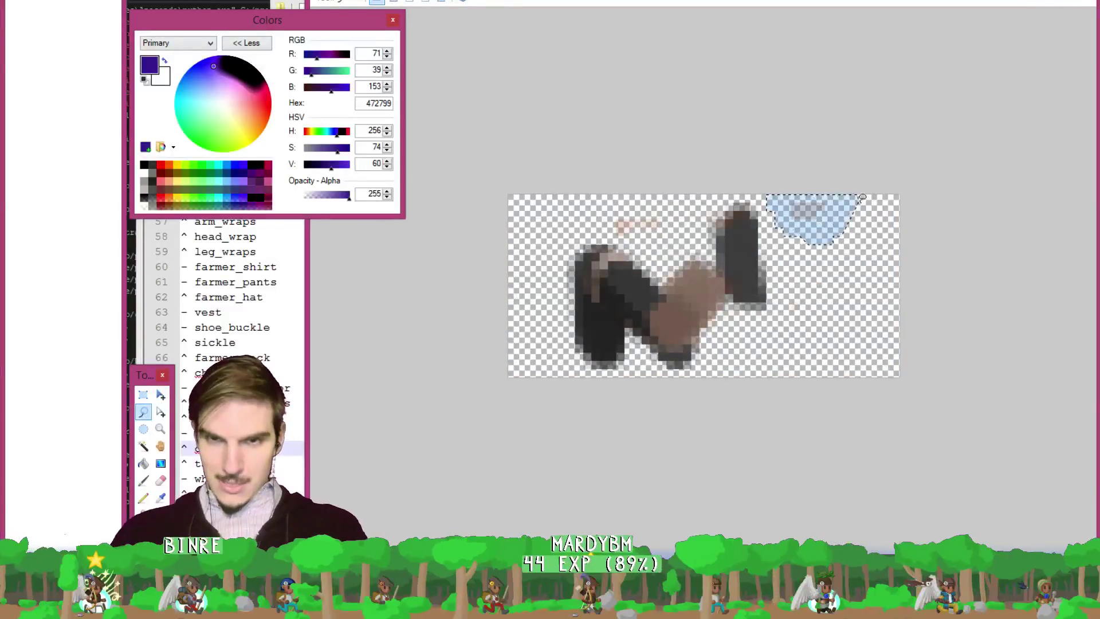
left_click(858, 202)
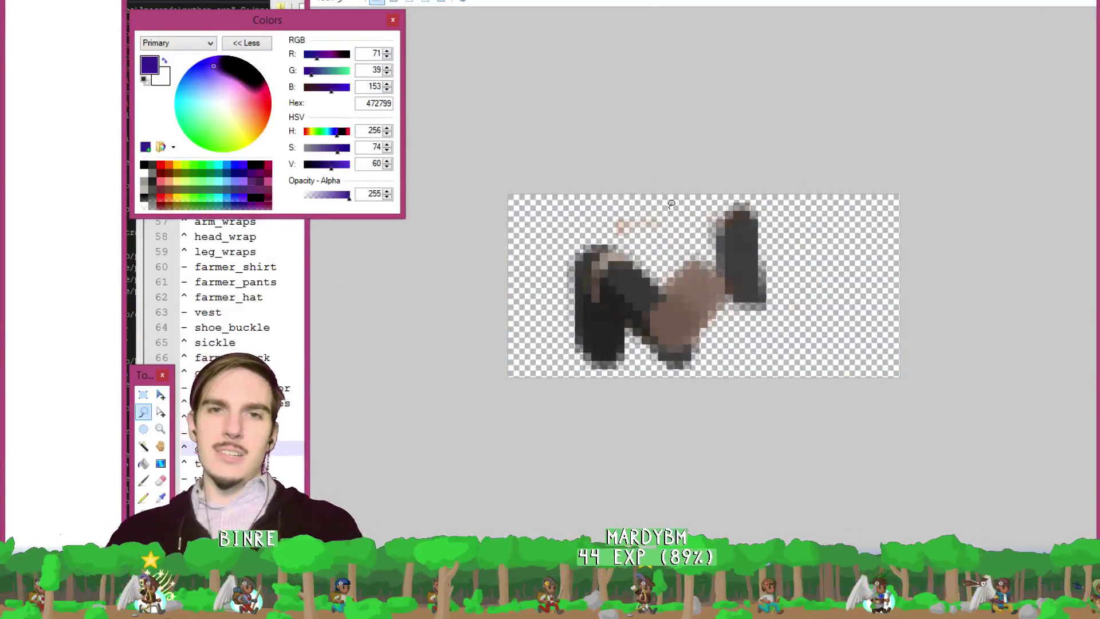
mouse_move(664, 251)
left_mouse_down()
mouse_move(607, 241)
mouse_move(721, 160)
left_mouse_up()
left_click(713, 172)
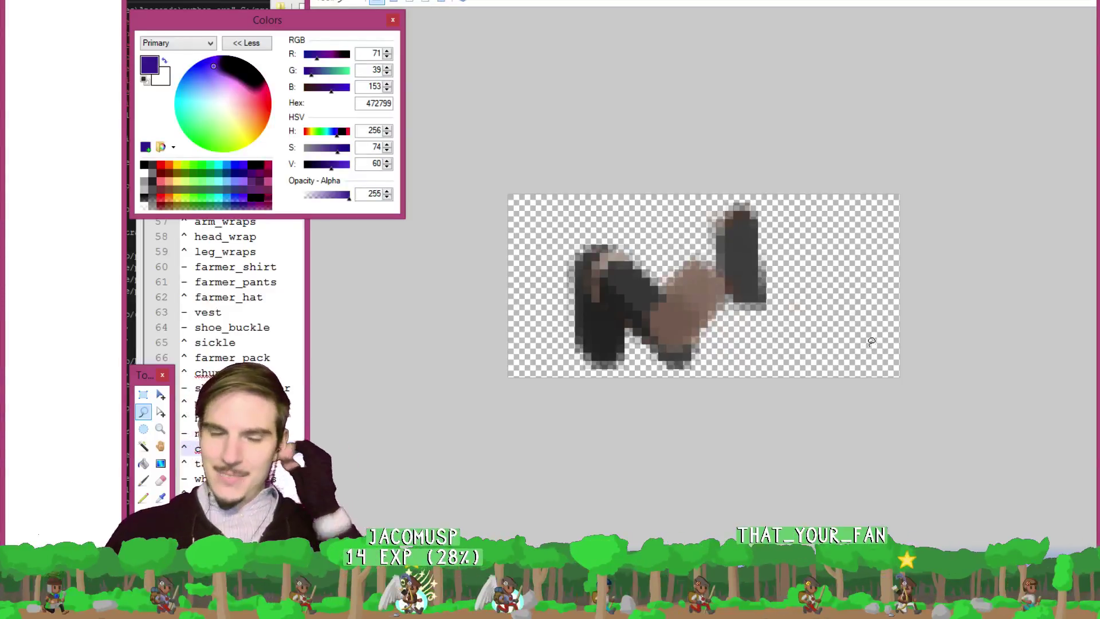
Save the cleaned legs 2 image as 2.png in the leg armor folder with auto-detect bit depth.
key("ctrl+s")
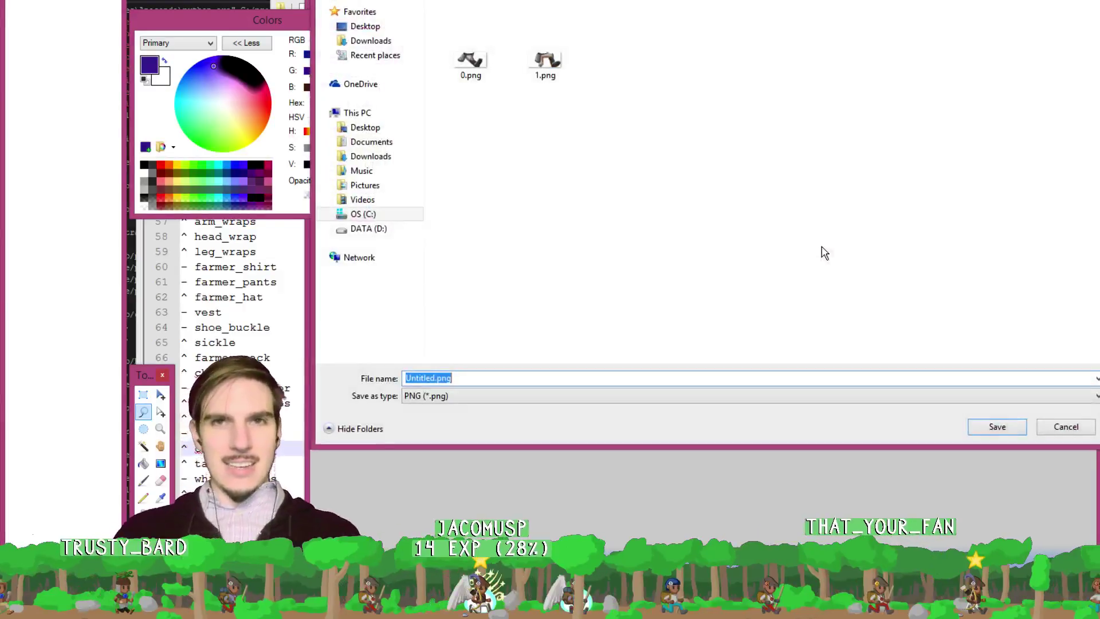
type("2")
key("Return")
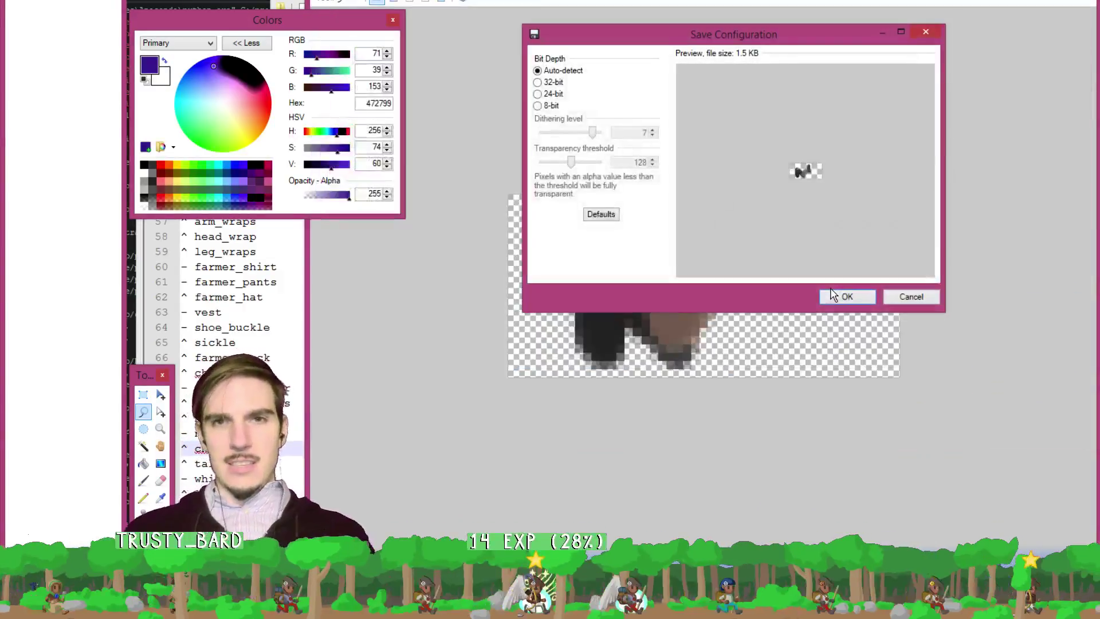
left_click(840, 296)
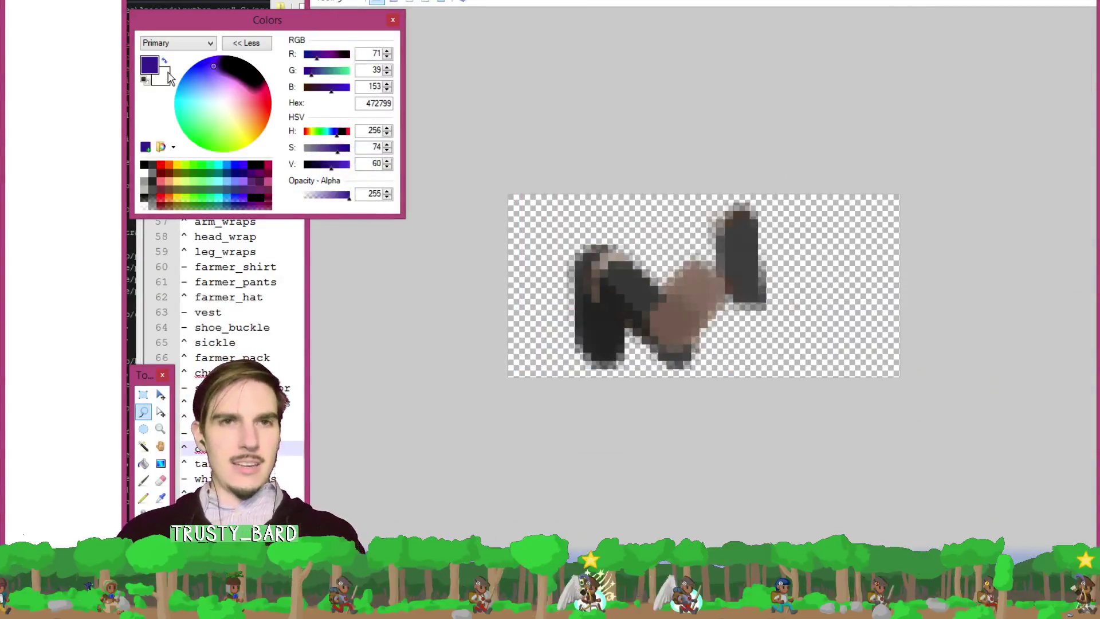
Return to the sprite image, copy the selected area of the legs 3 layer and paste it into a new 47 by 22 pixel image.
key("ctrl+Tab")
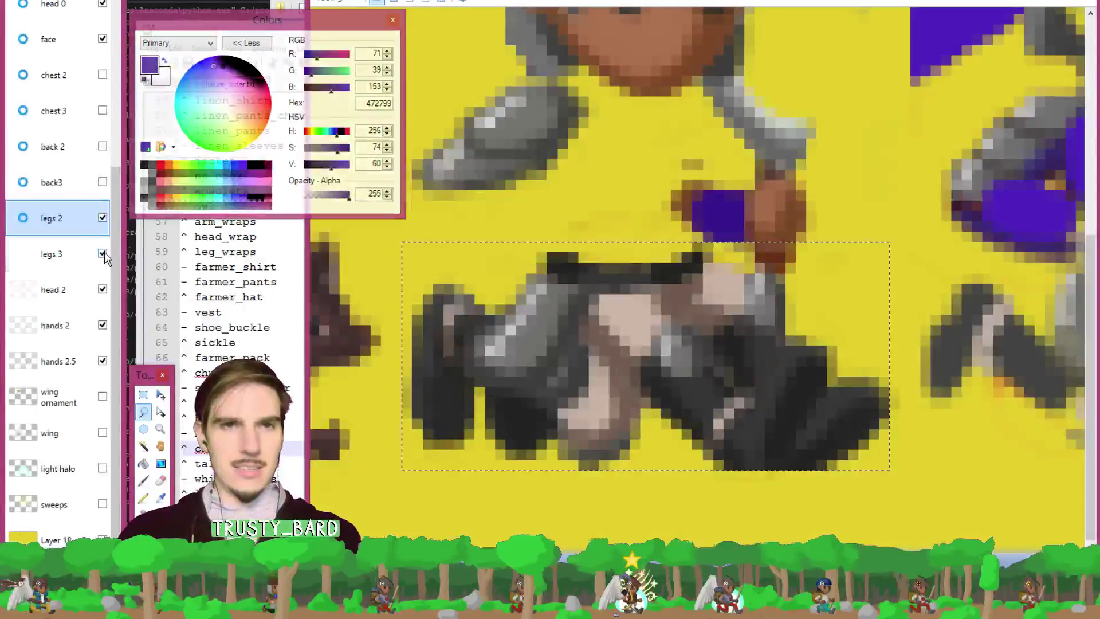
left_click(103, 253)
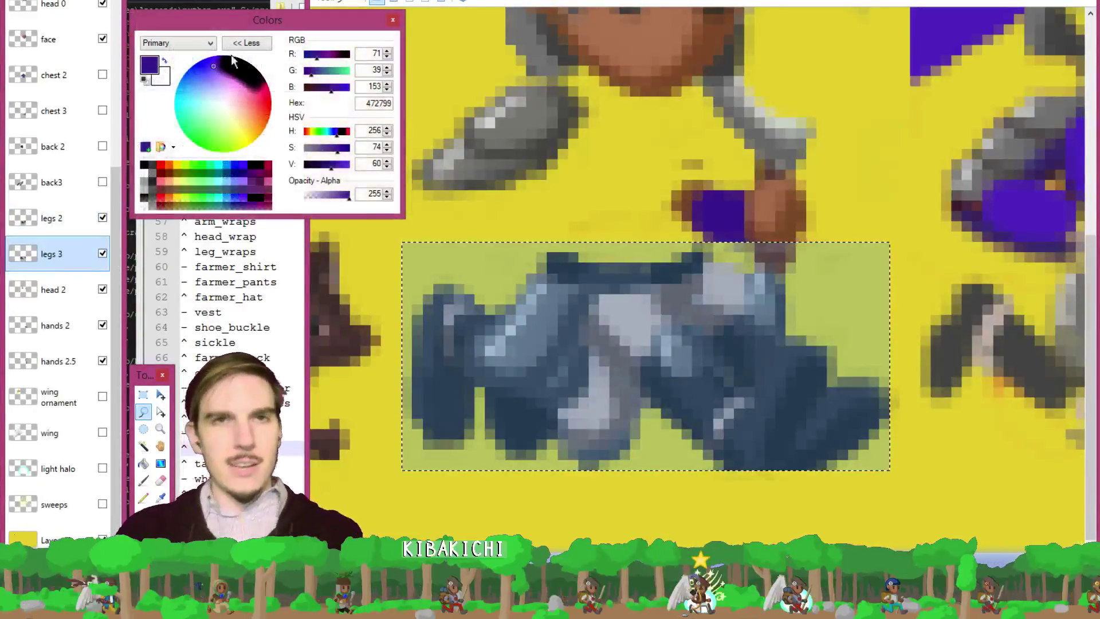
key("alt+f")
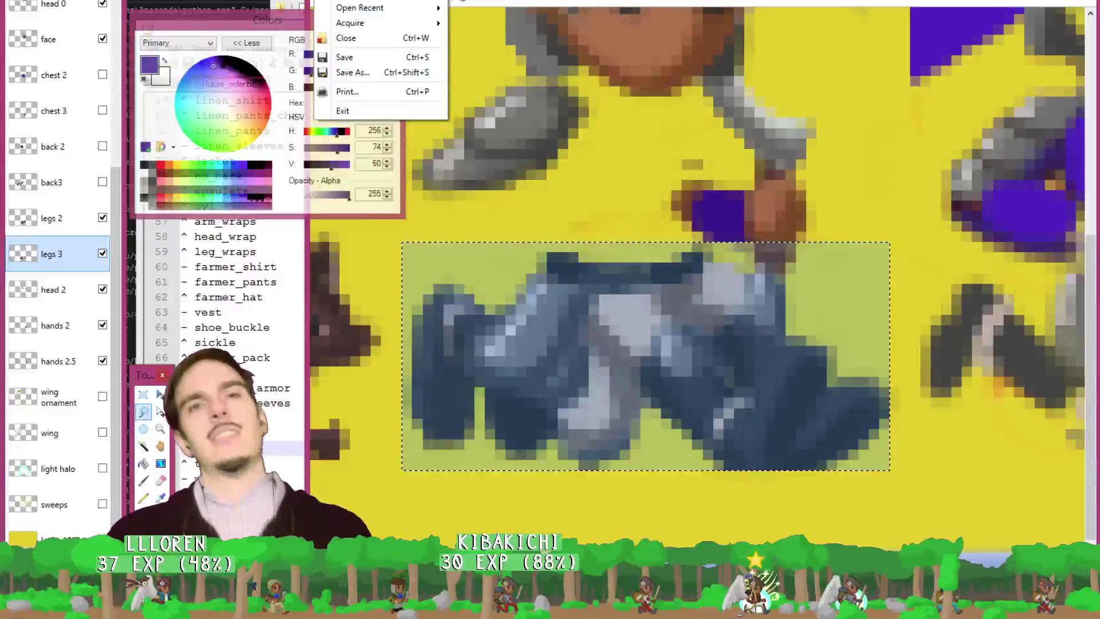
key("o")
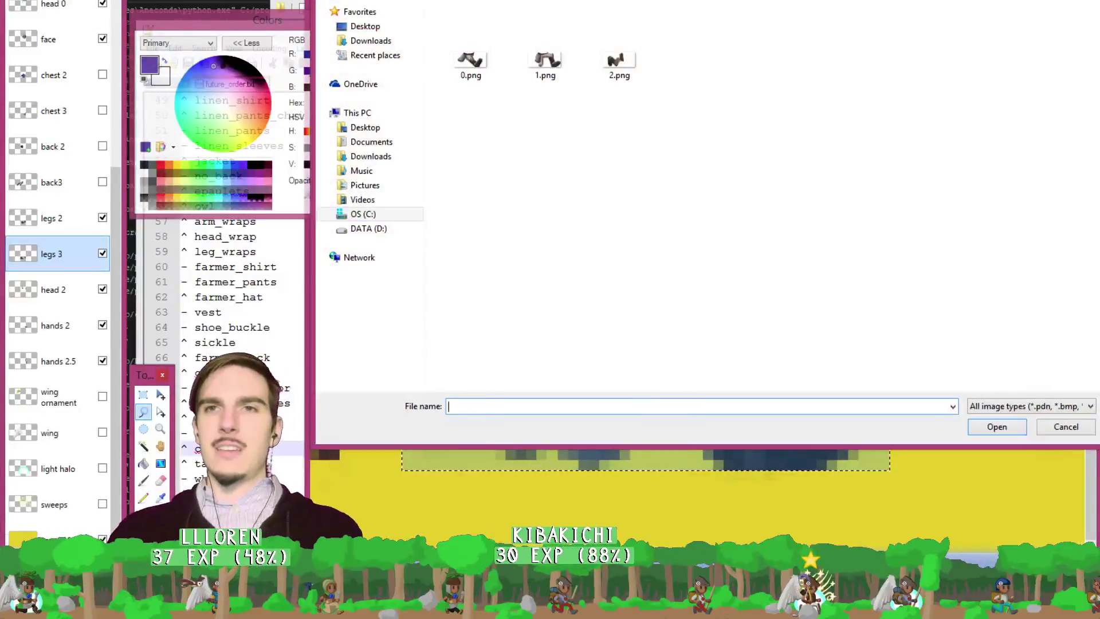
key("Escape")
key("alt+f")
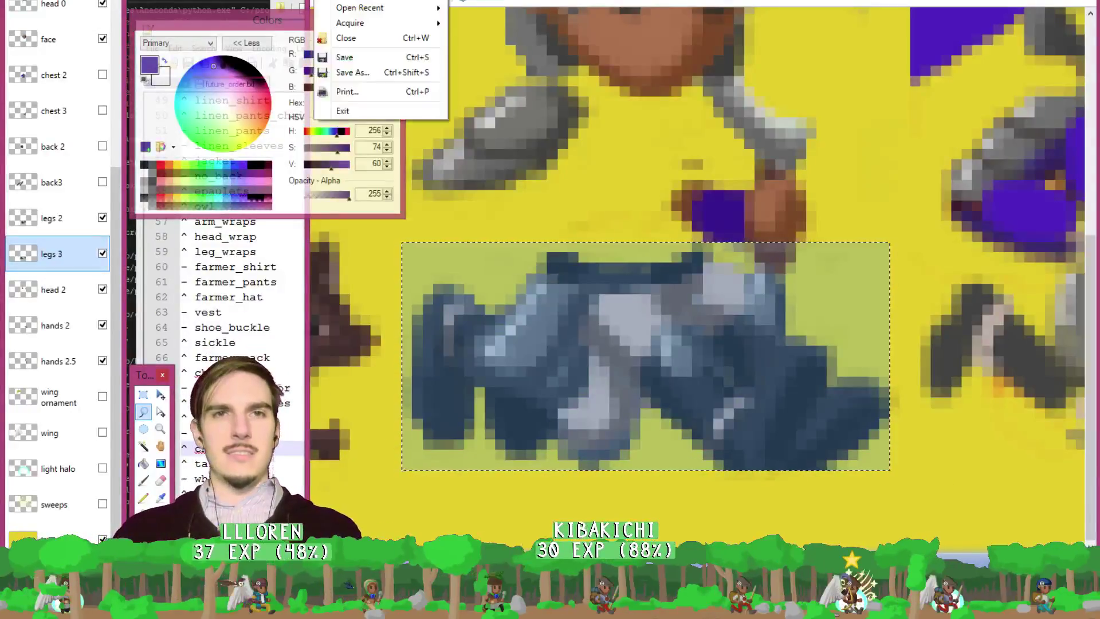
key("n")
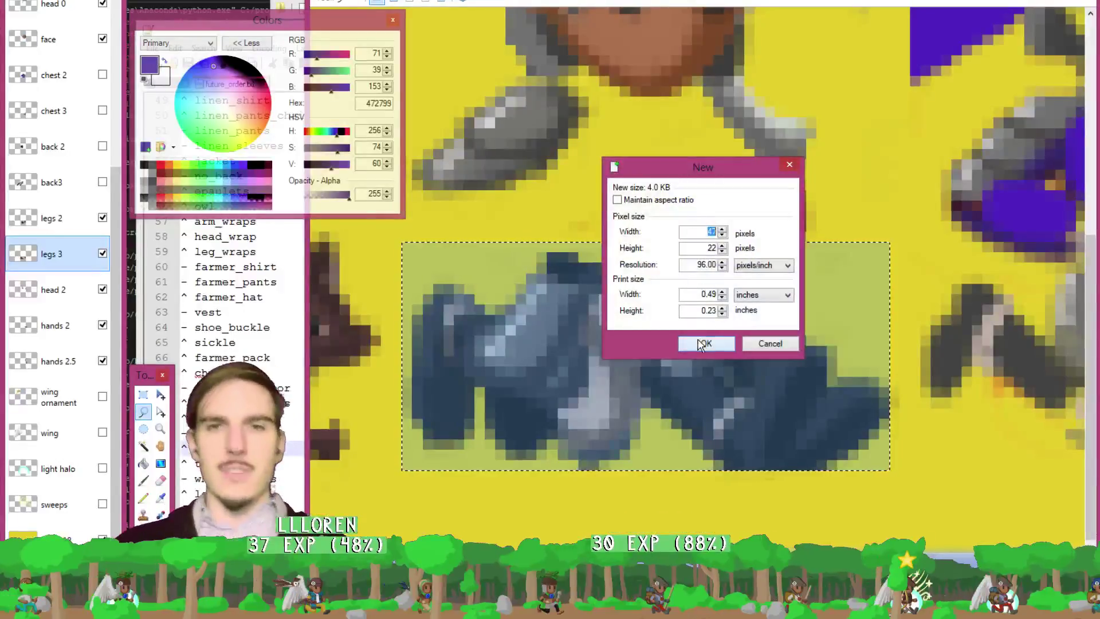
left_click(702, 344)
key("ctrl+v")
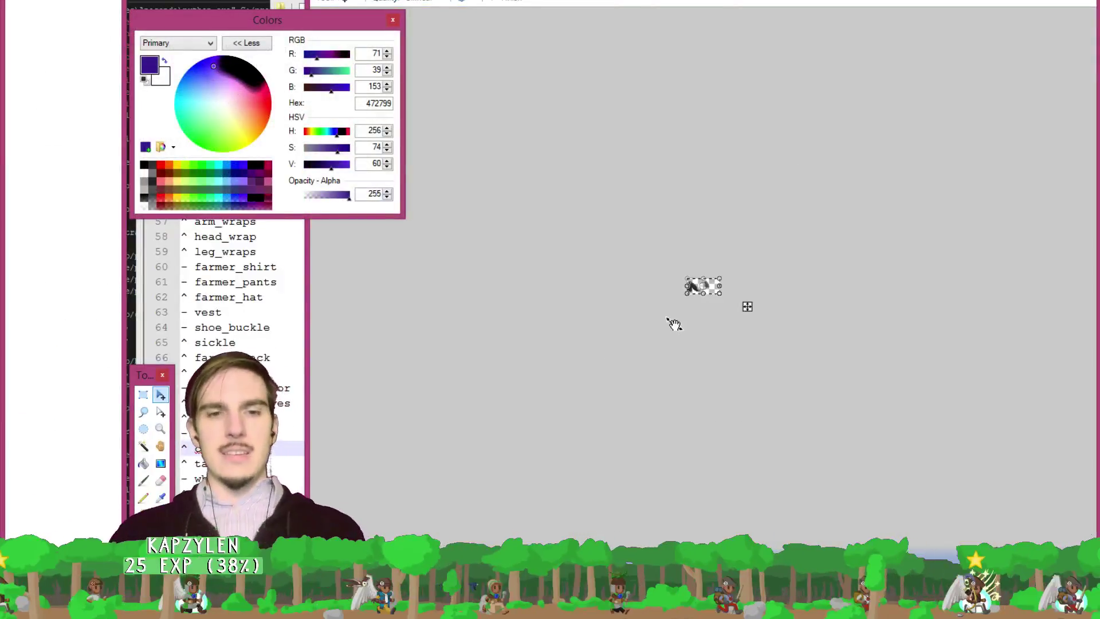
Save the legs 3 image as Untitled.png in the leg armor folder and clear its selection.
key("ctrl+s")
key("Return")
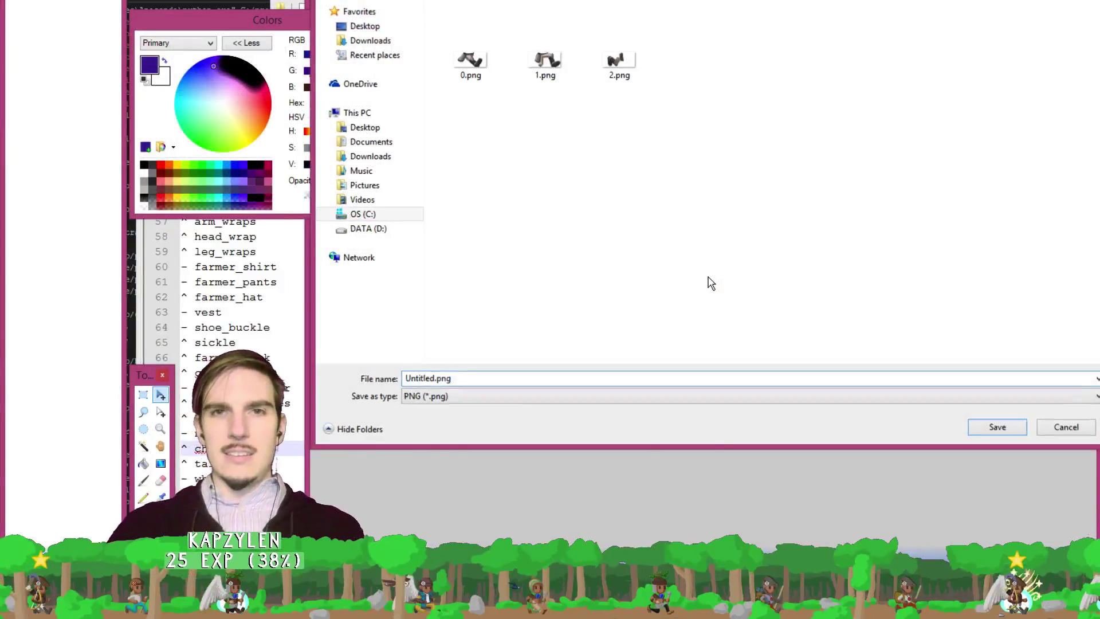
key("Return")
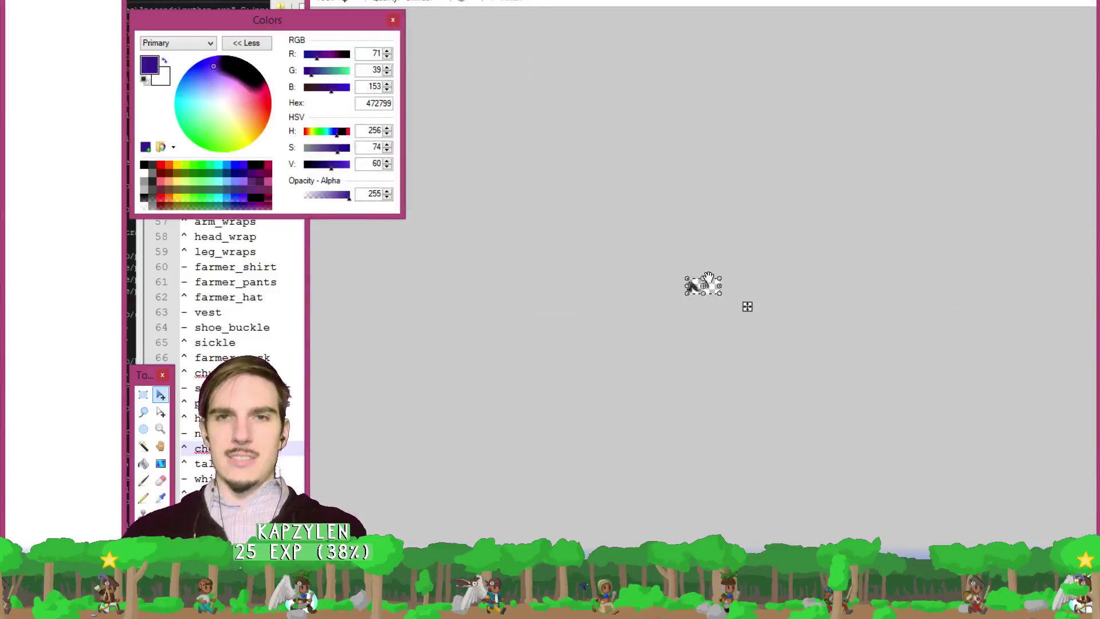
scroll(739, 321, "up", 5)
scroll(761, 345, "up", 4)
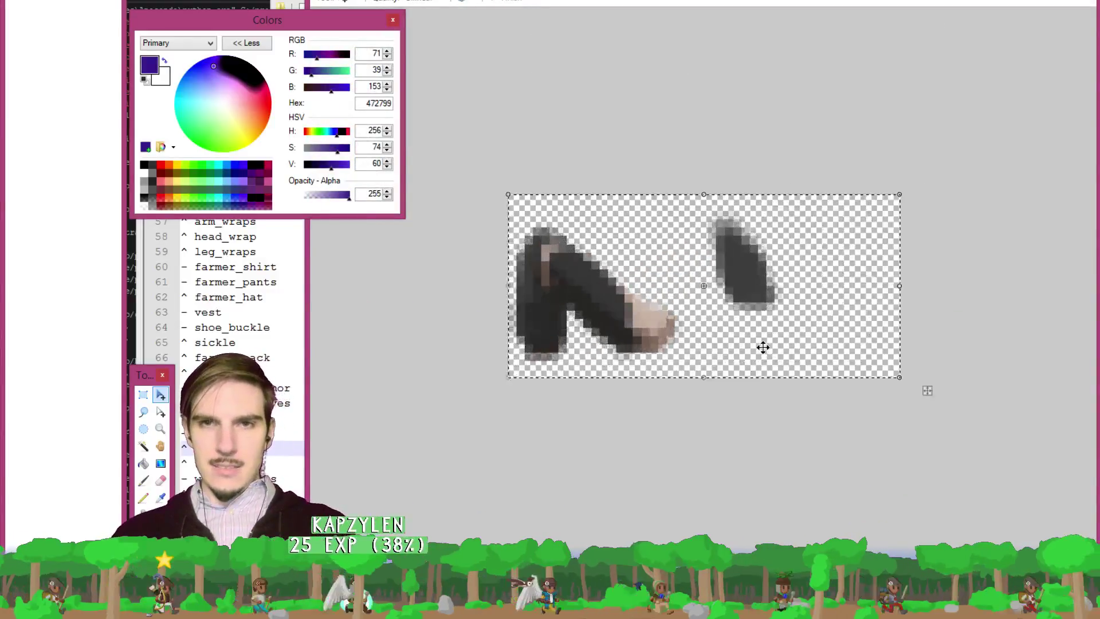
scroll(790, 377, "down", 3)
key("ctrl+d")
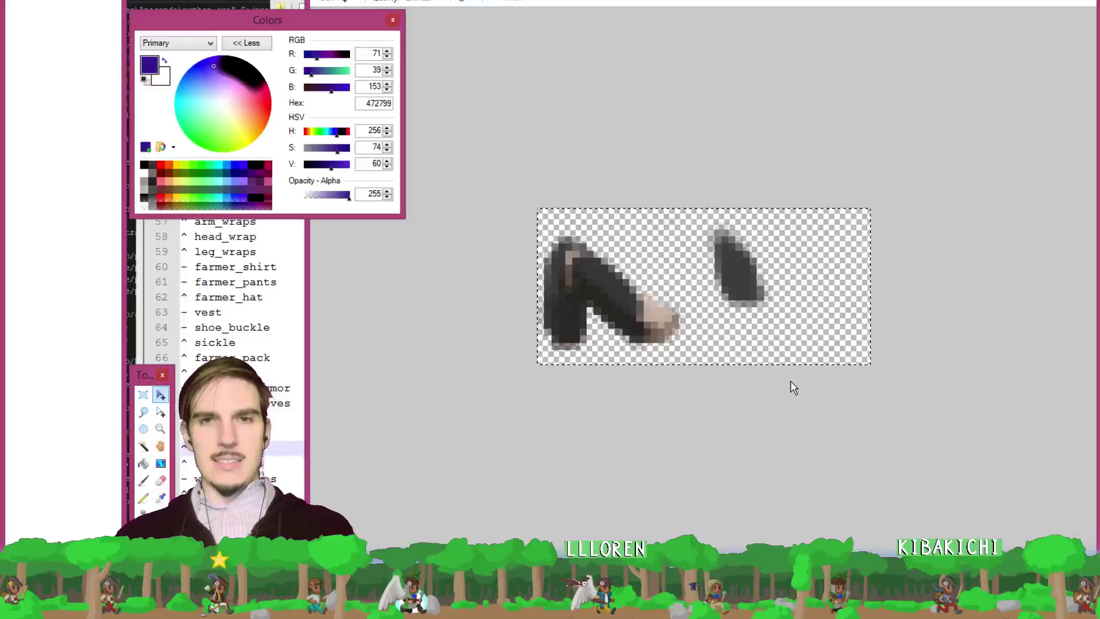
Close the exported leg images and return to the full knight sprite image.
key("ctrl+w")
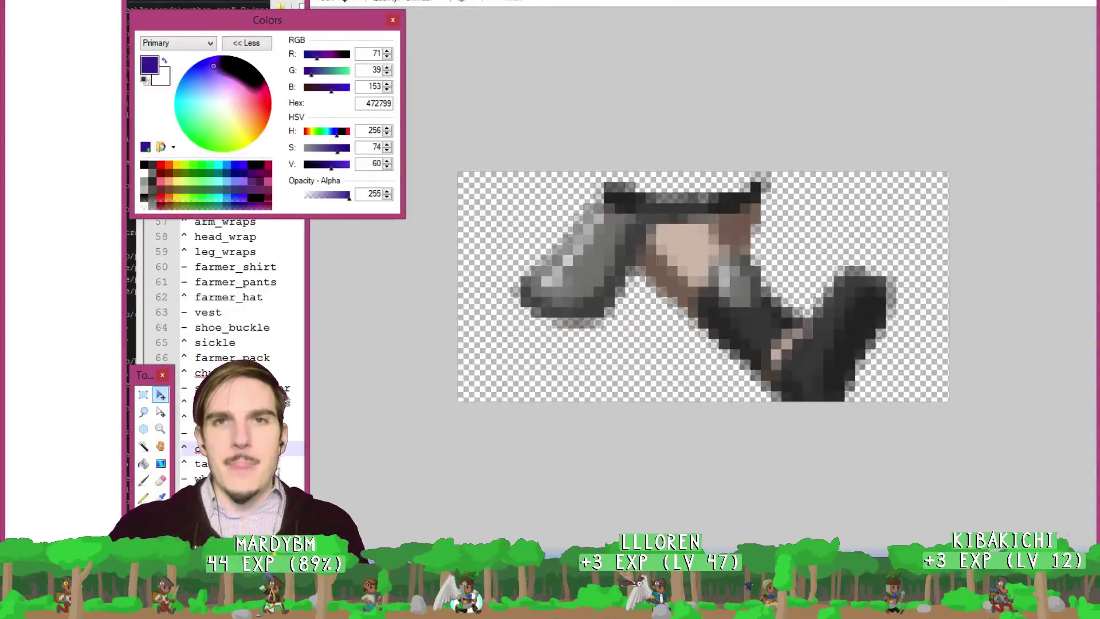
key("ctrl+w")
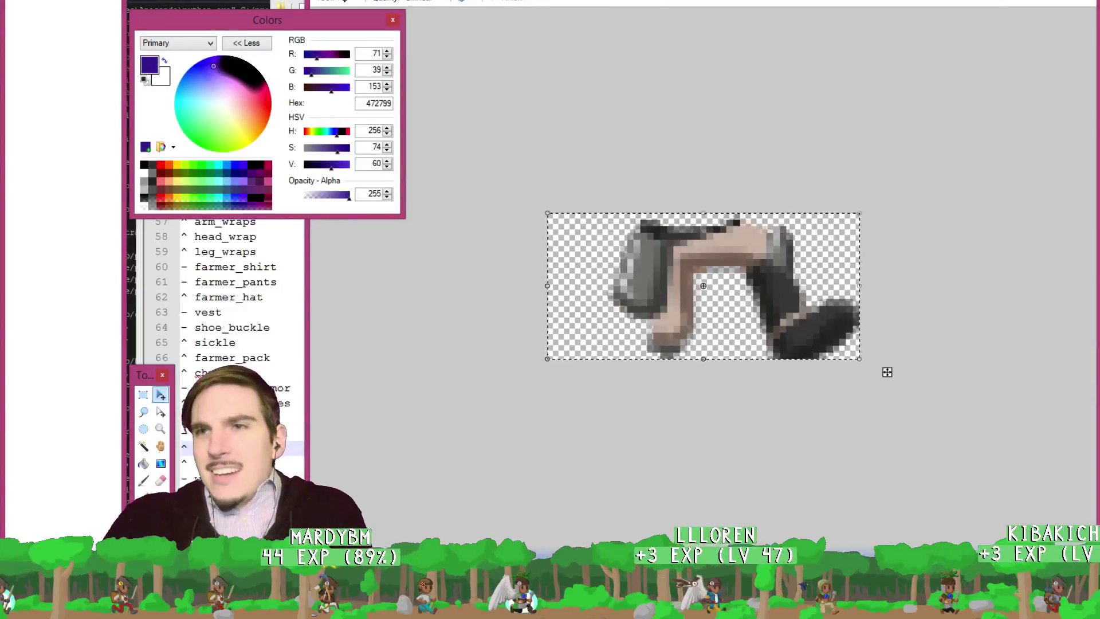
key("ctrl+w")
key("ctrl+w")
key("ctrl+w")
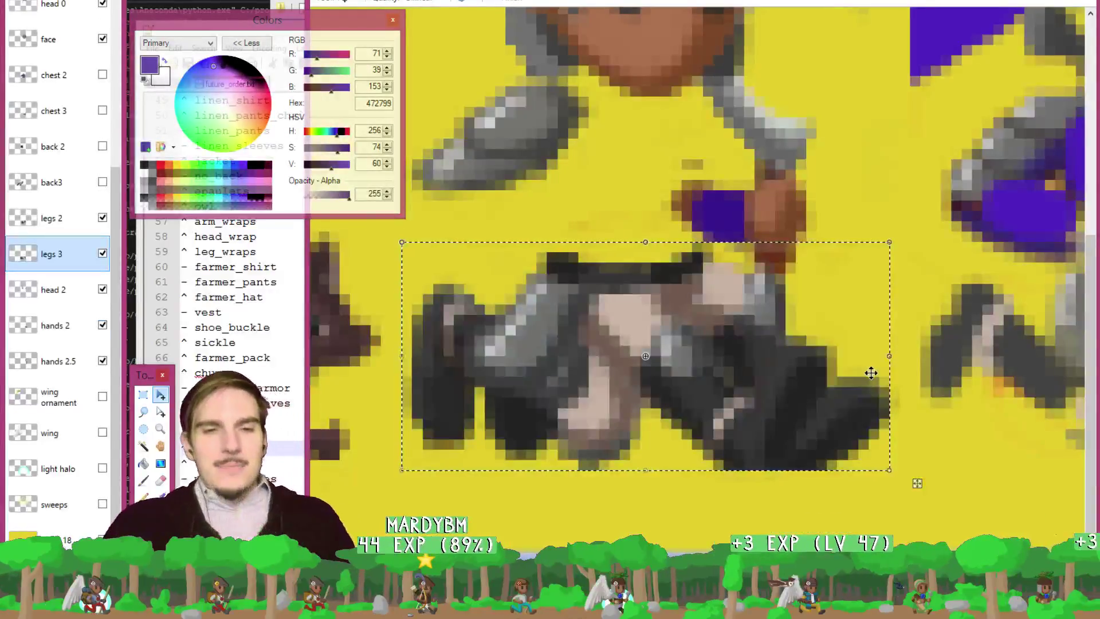
scroll(845, 372, "down", 3)
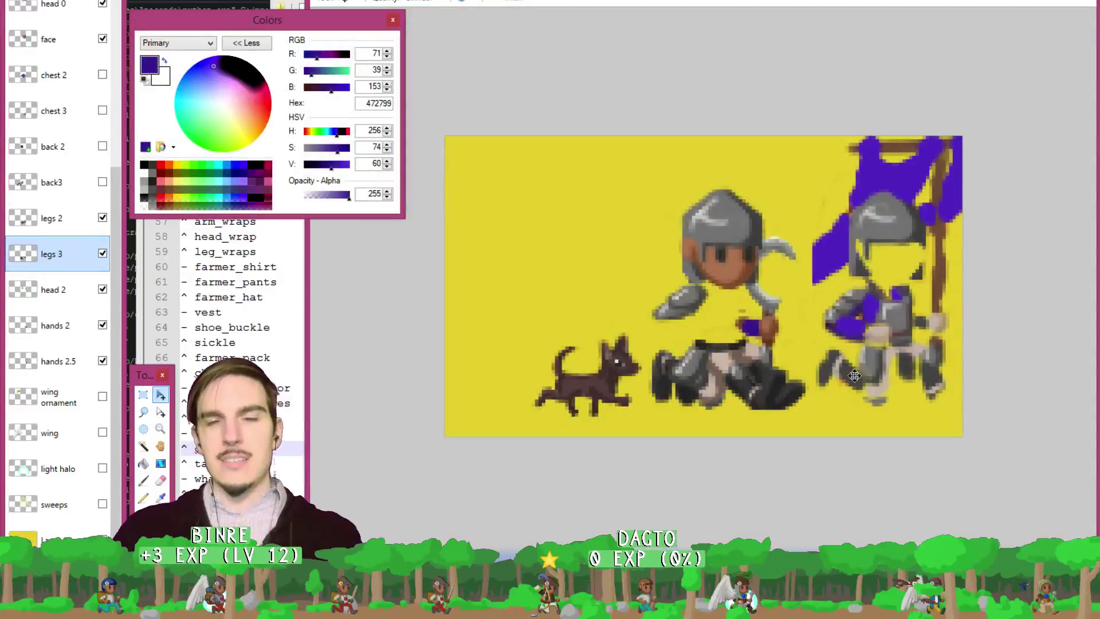
scroll(806, 359, "up", 2)
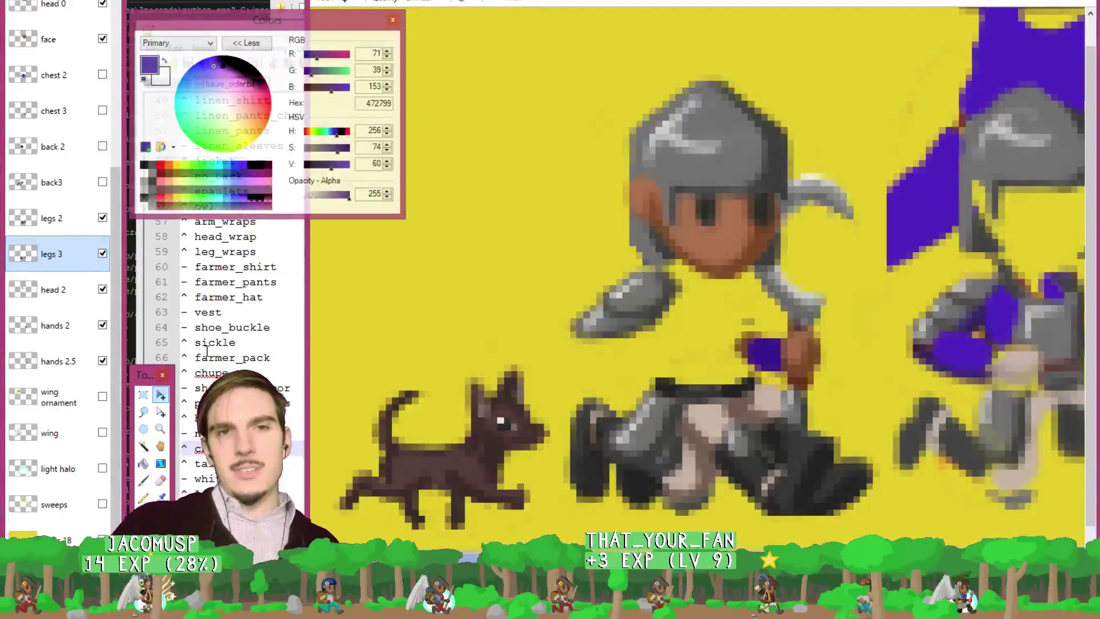
Browse the files in the leg armor and tall_boots folders, and go back up to the equipment category folders.
left_click(324, 1)
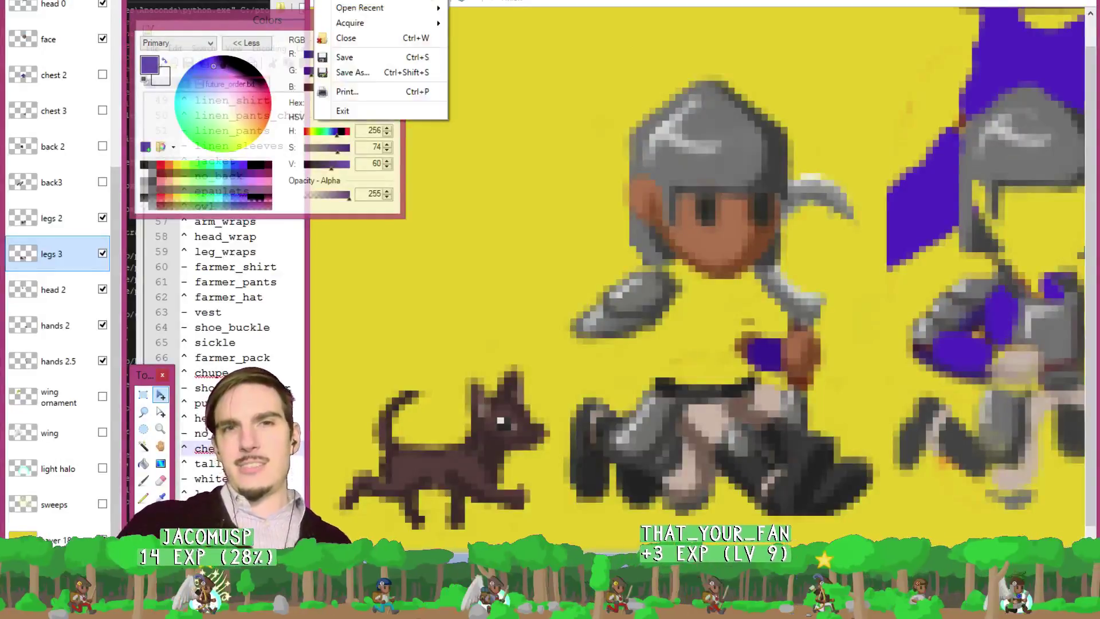
left_click(366, 1)
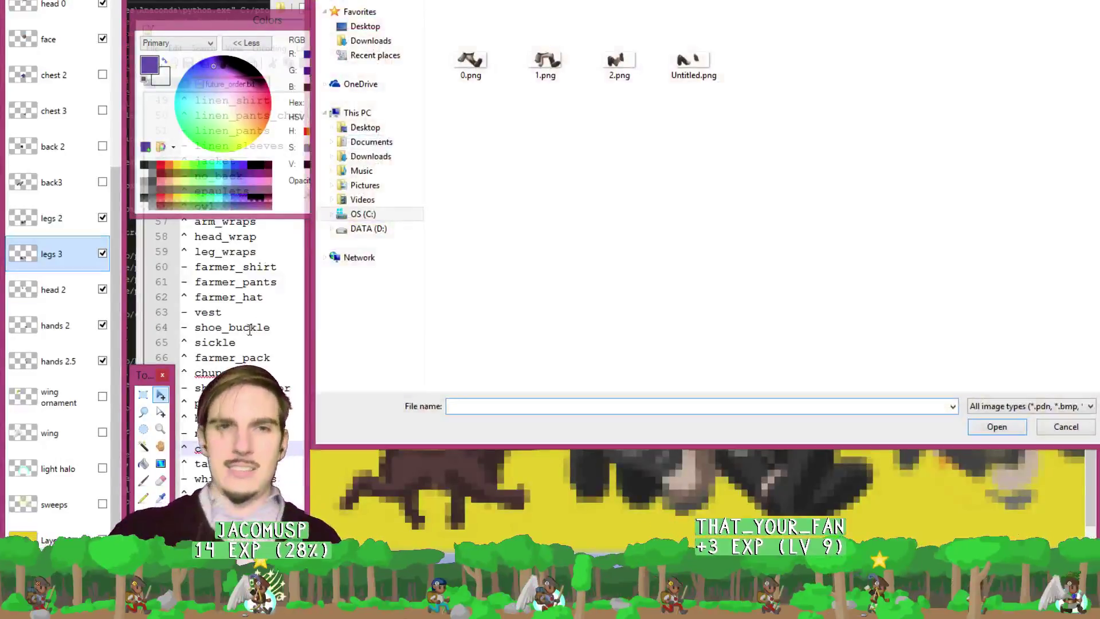
key("alt+Up")
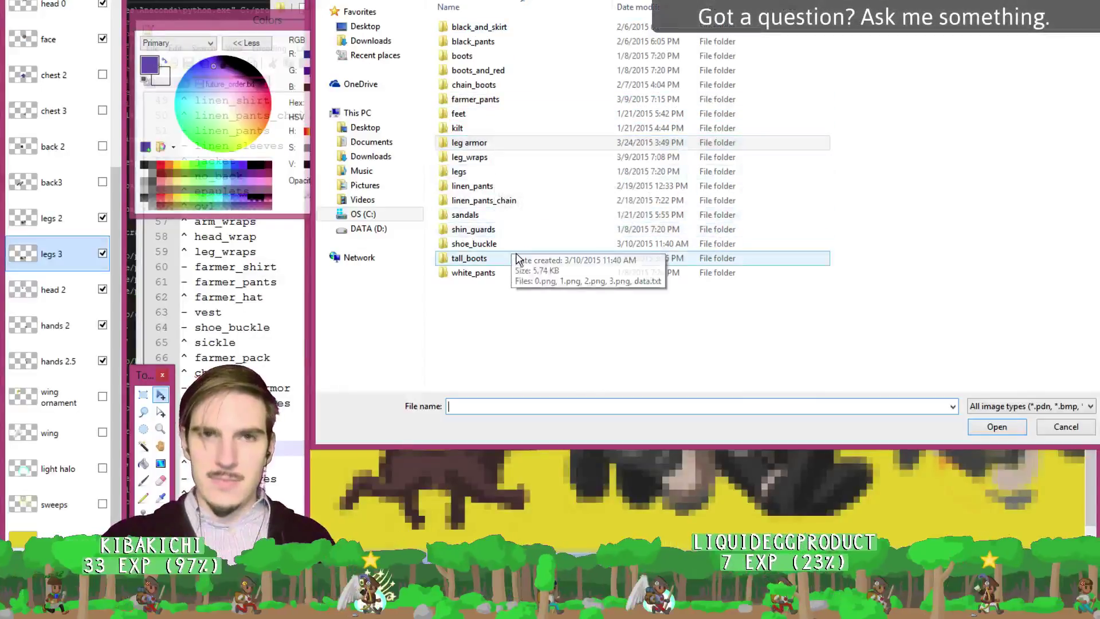
left_click(518, 259)
double_click(518, 259)
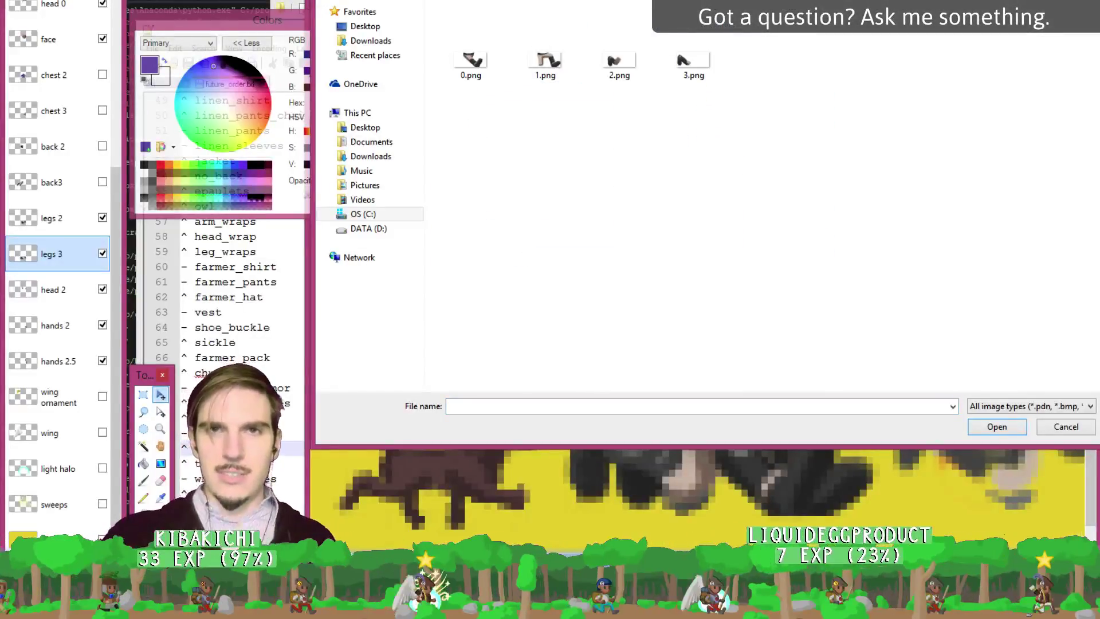
key("alt+Up")
key("alt+Up")
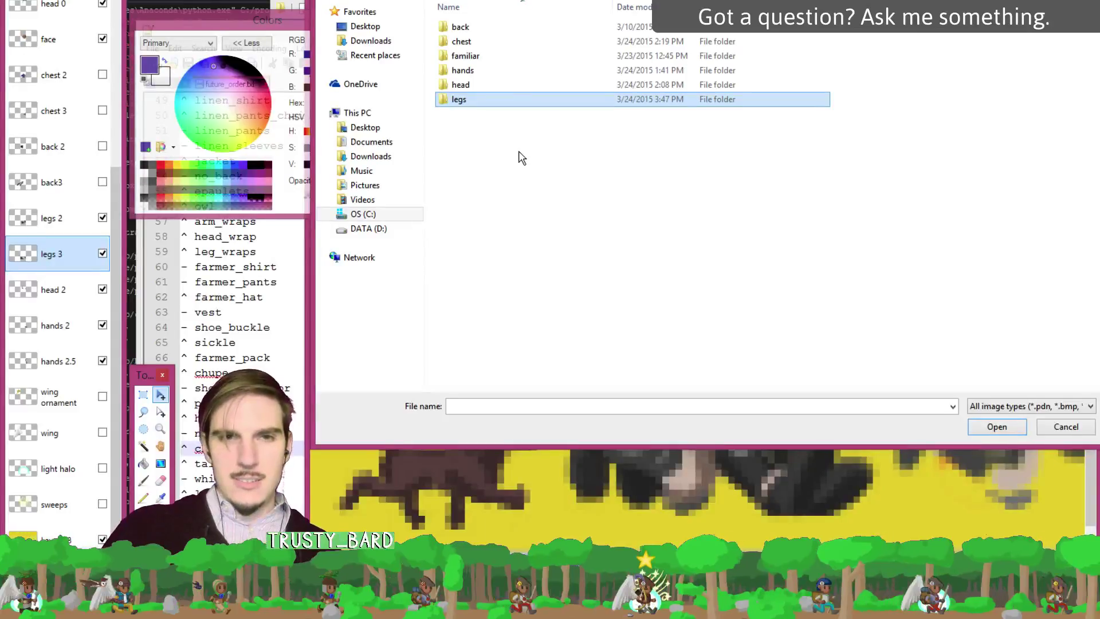
Switch to Notepad++, edit the entry on line 70 of future_order.txt to begin with "p", and save the file.
key("alt+Tab")
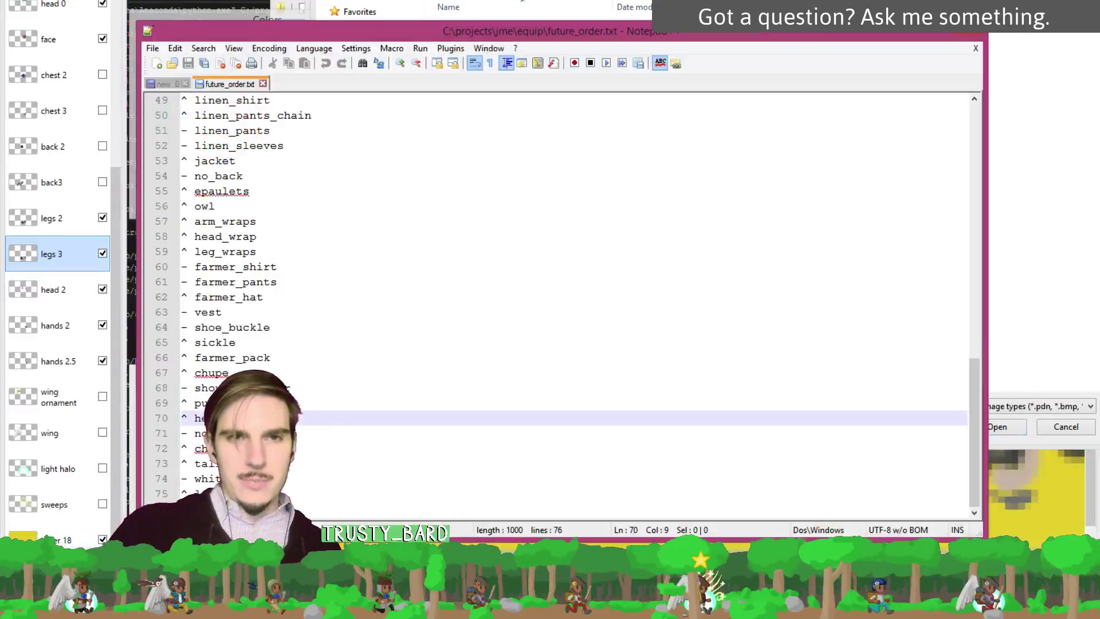
type("p")
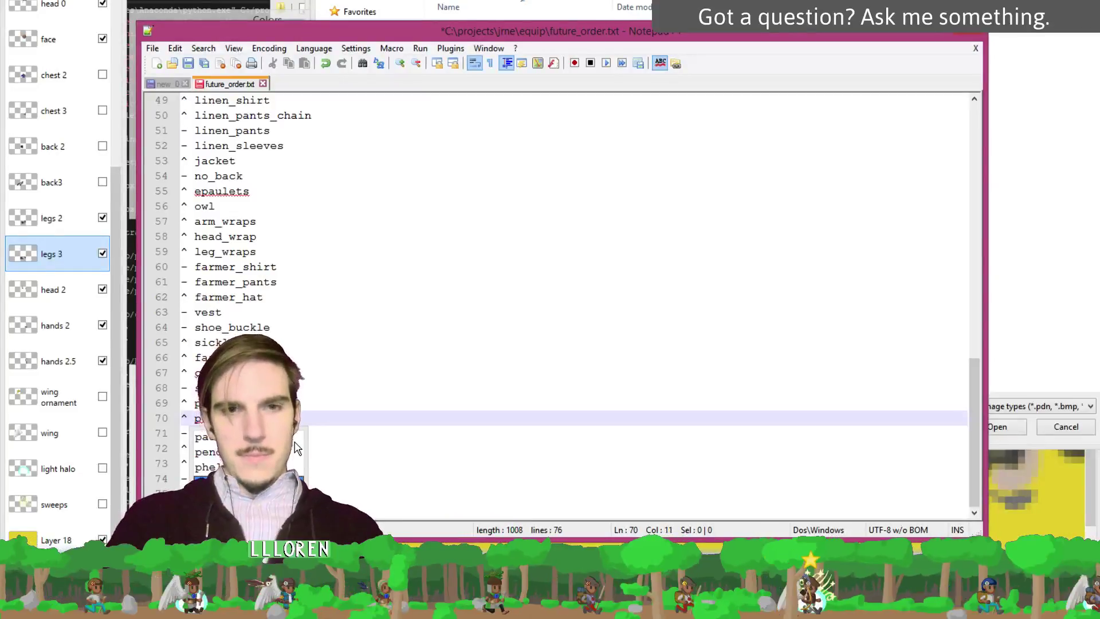
key("ctrl+s")
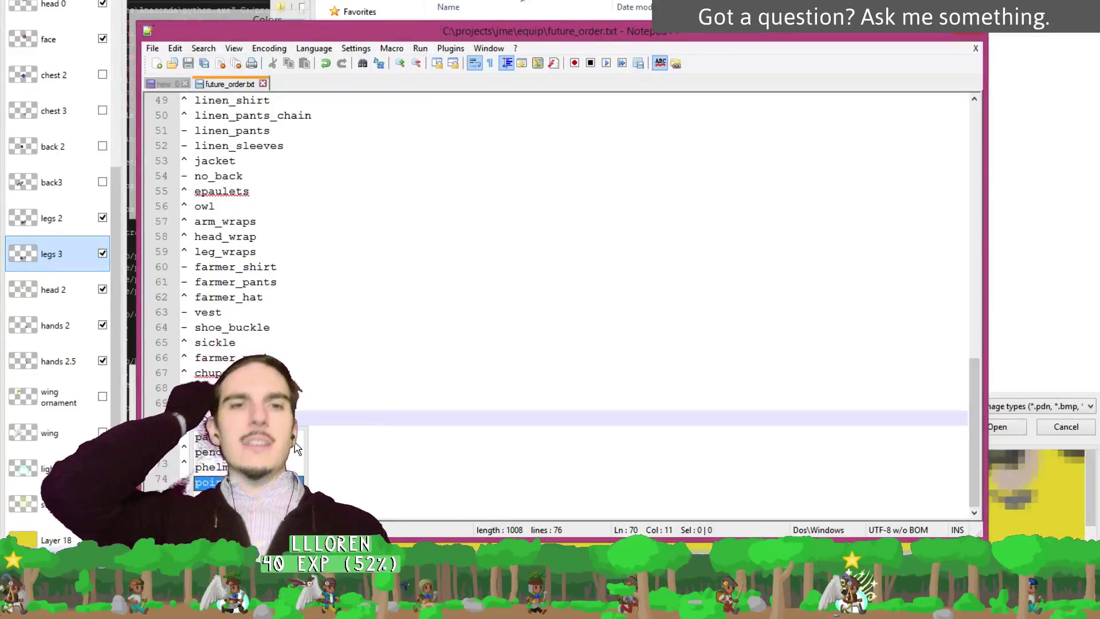
Close the autocomplete list on line 70, return to the sprite image, and cancel its file-open dialog.
left_click(415, 422)
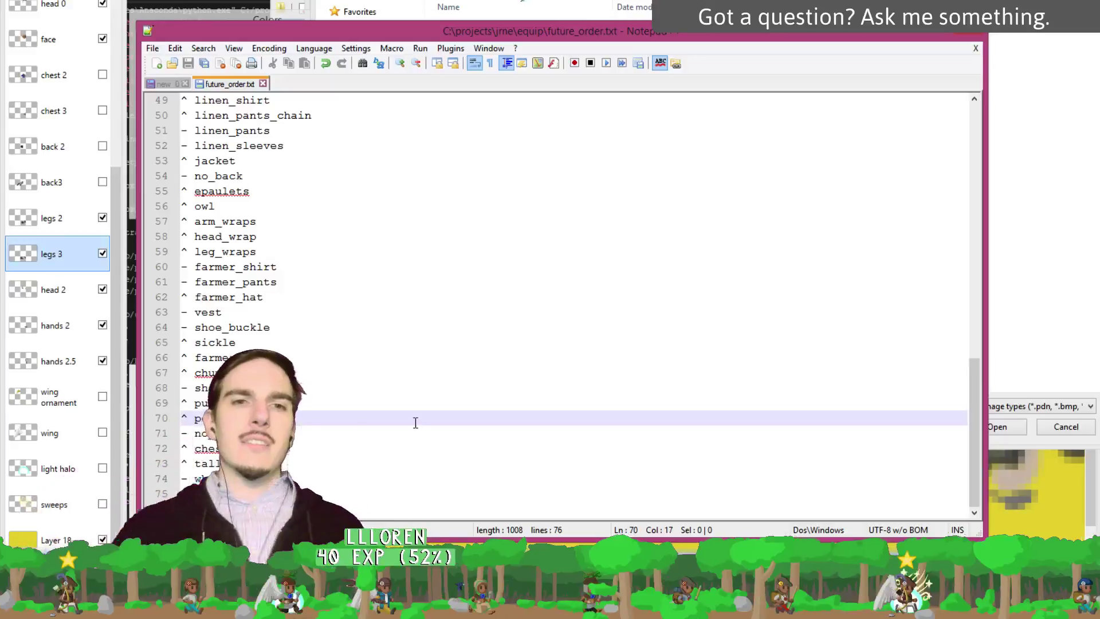
left_click(1031, 214)
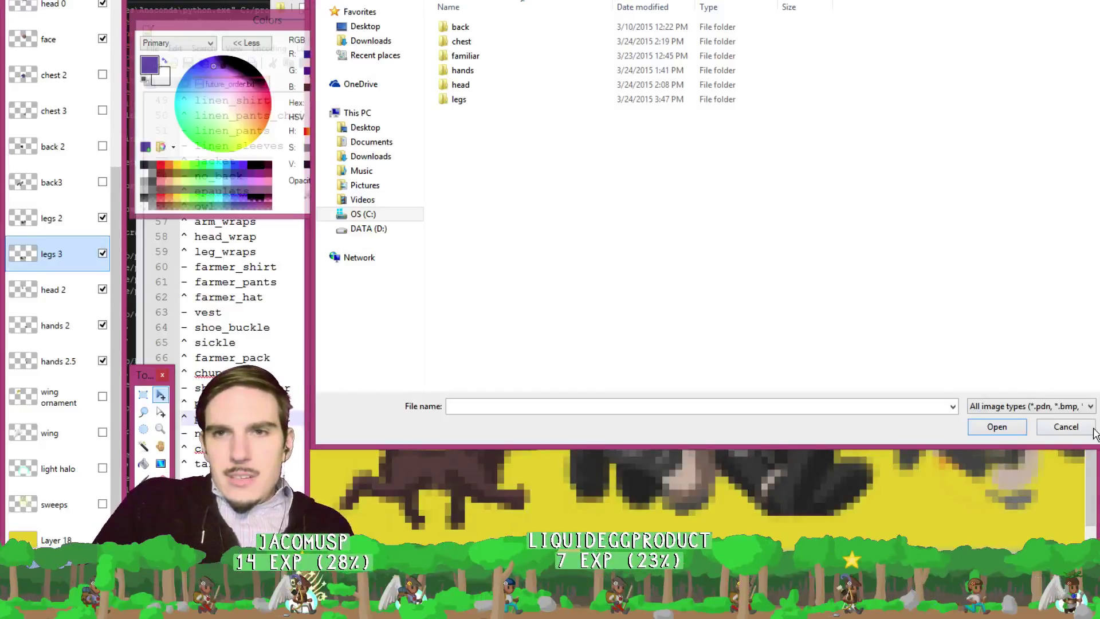
left_click(1069, 426)
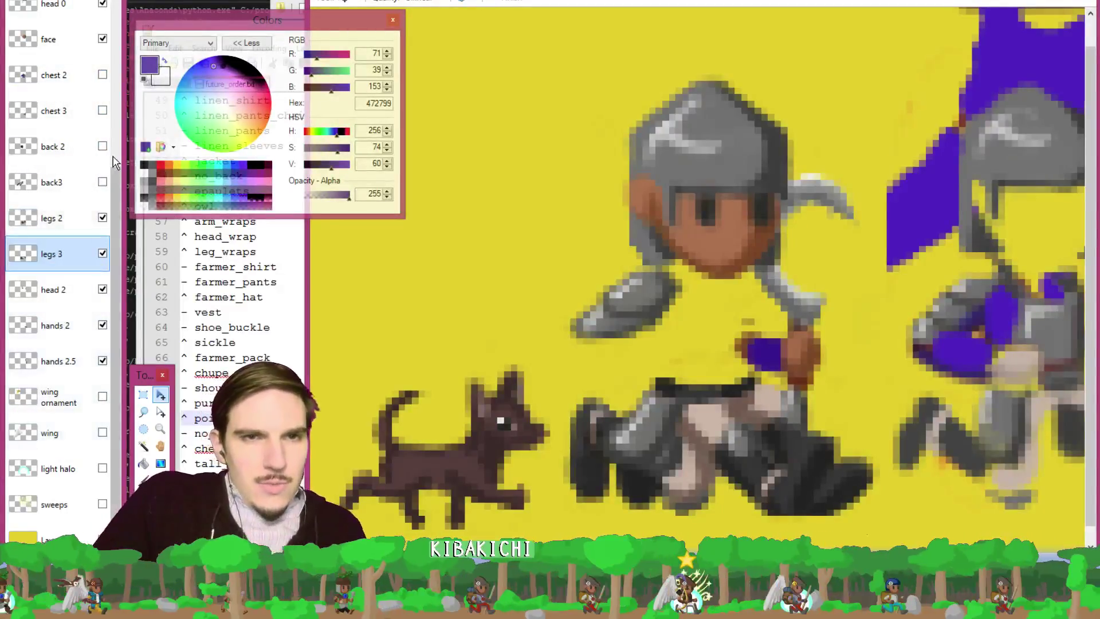
Make the chest 2 and hands 0 layers visible on the knight sprite.
scroll(117, 343, "up", 5)
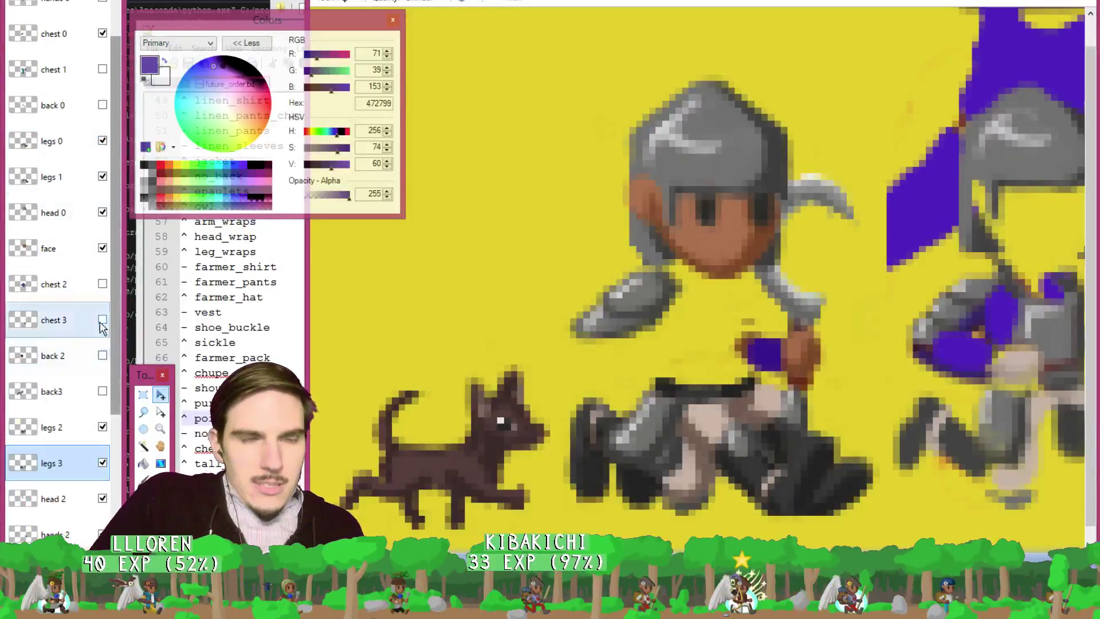
left_click(104, 285)
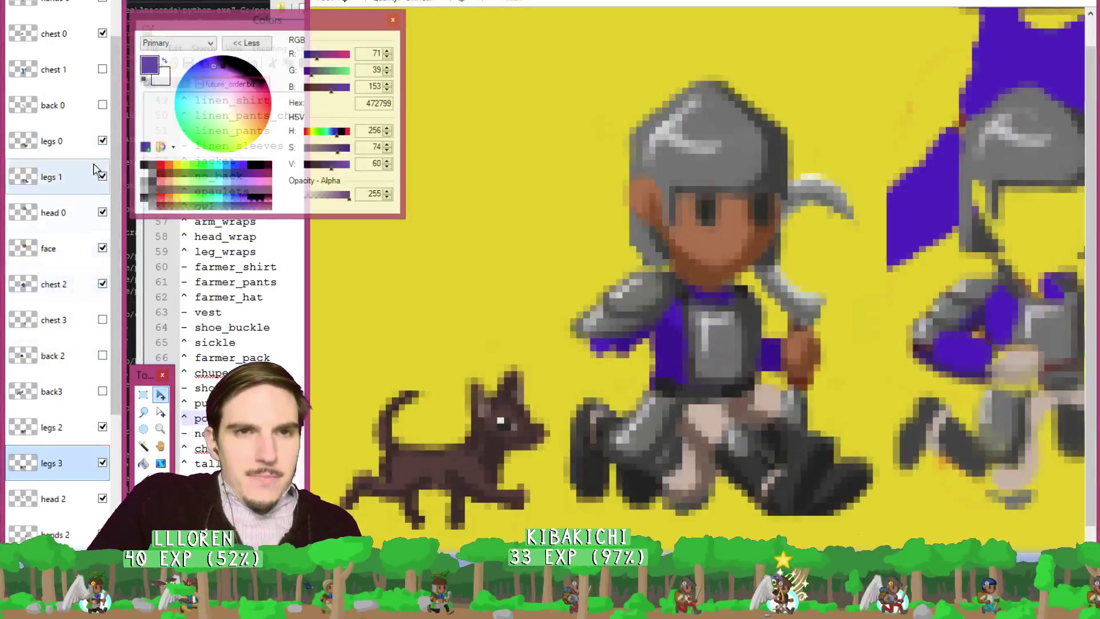
left_click(103, 7)
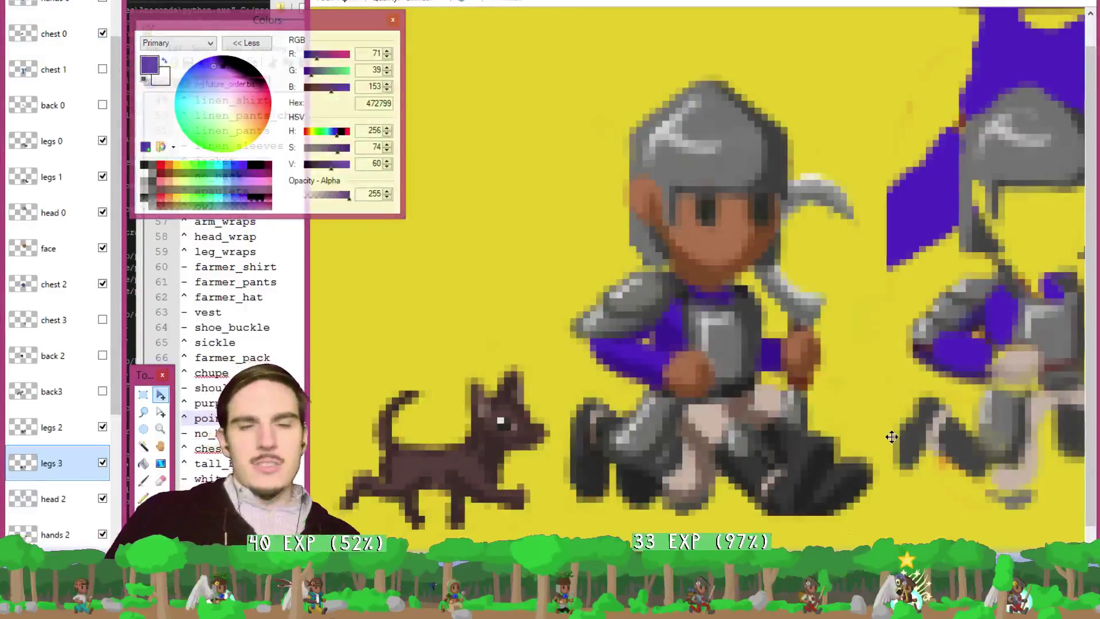
Add a new layer and move it directly above the hands 0 layer.
scroll(836, 399, "up", 1)
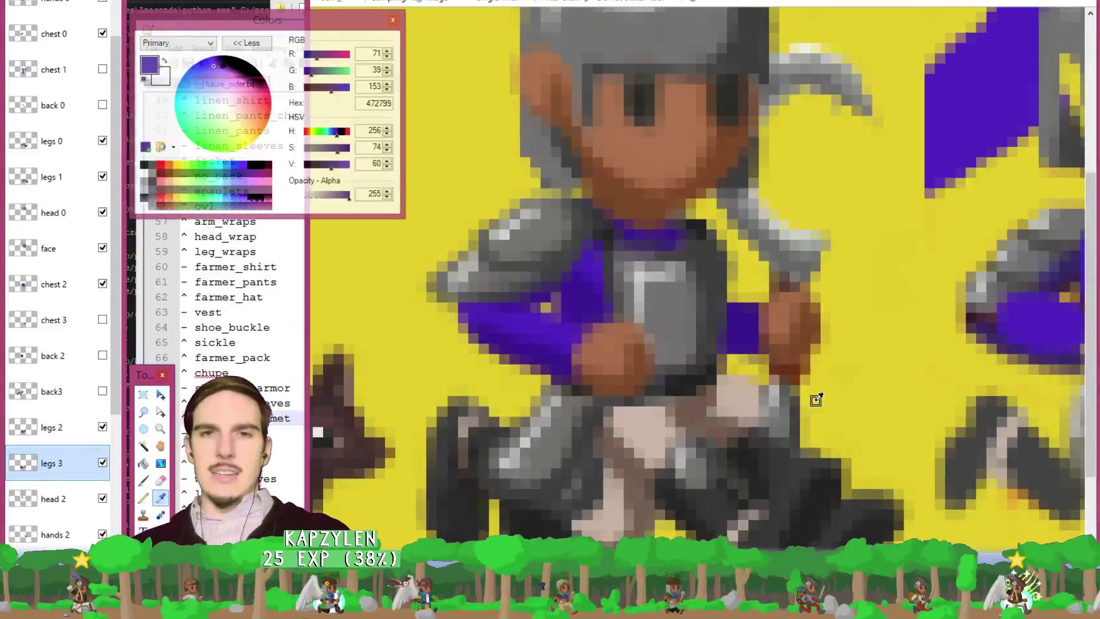
scroll(58, 286, "up", 1)
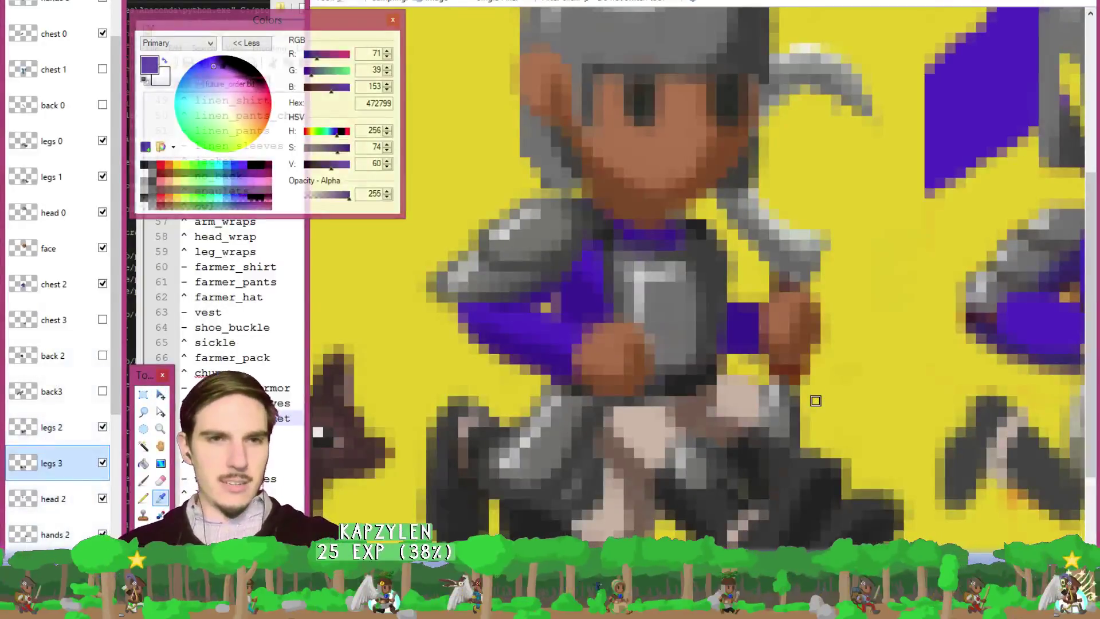
key("ctrl+shift+n")
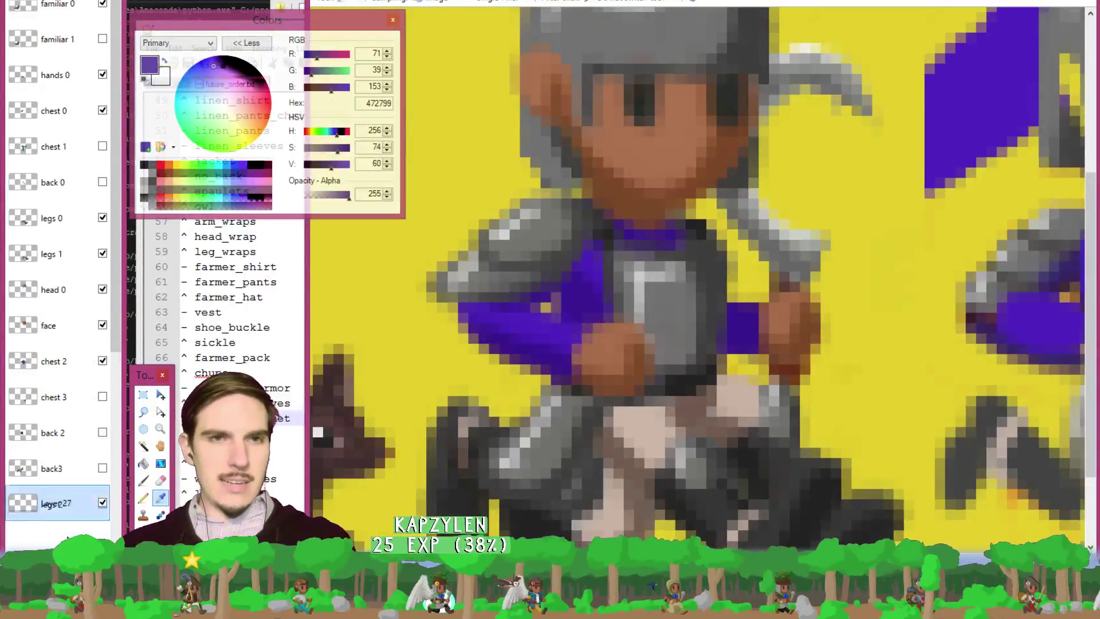
left_click_drag(51, 502, 49, 43)
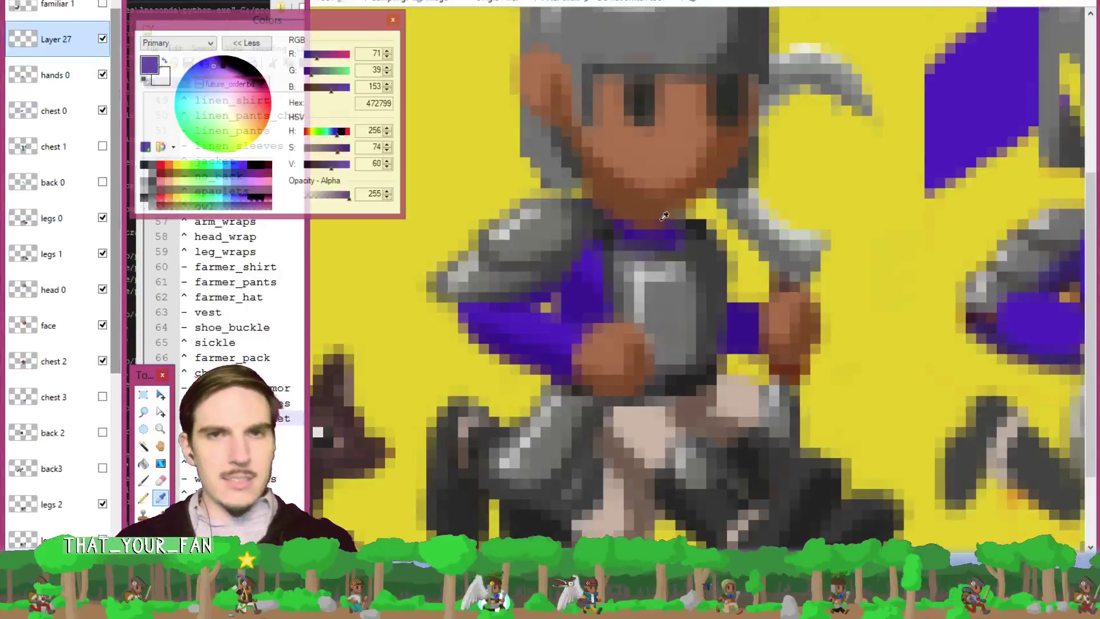
Sample the light beige D2BEB1 from the knight's leg and paint it over the upper part of the empty hand as a glove.
left_click(642, 427)
key("b")
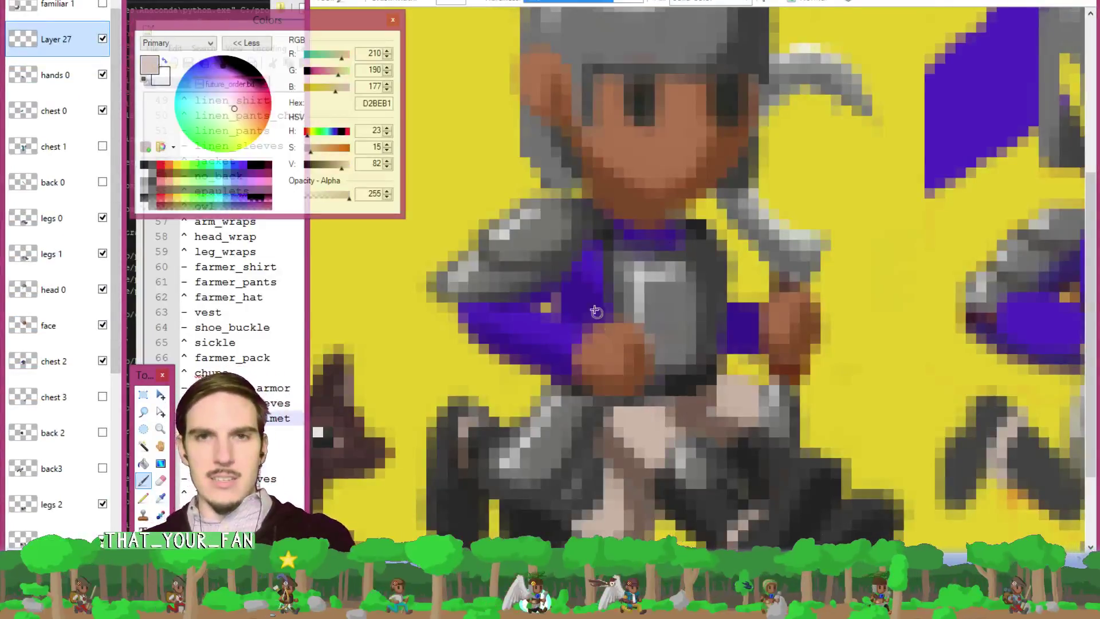
left_click(596, 352)
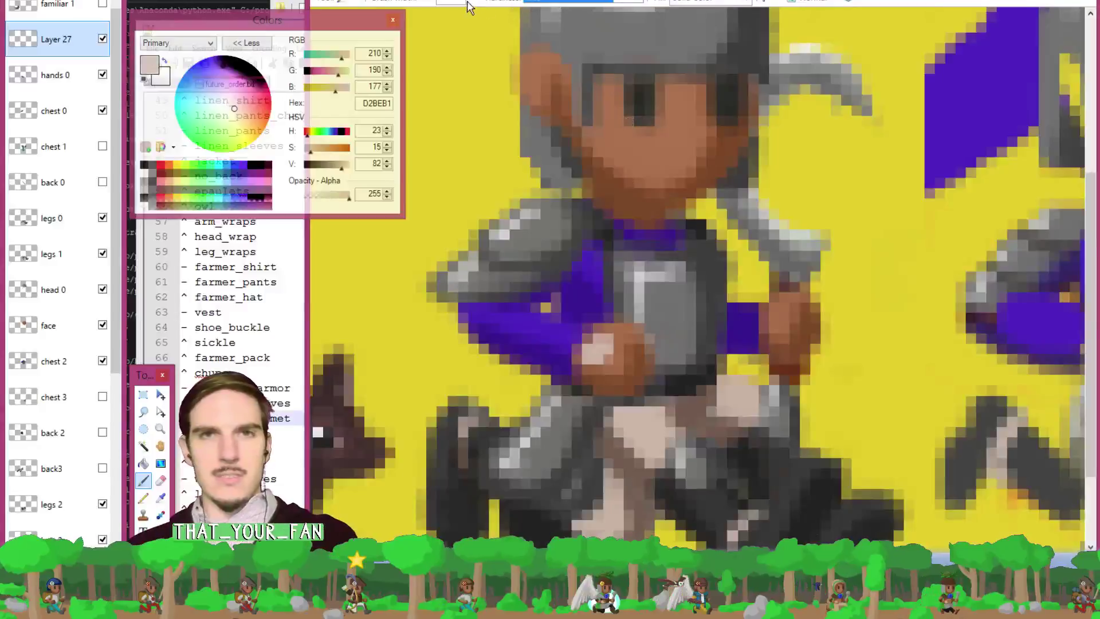
left_click(596, 351)
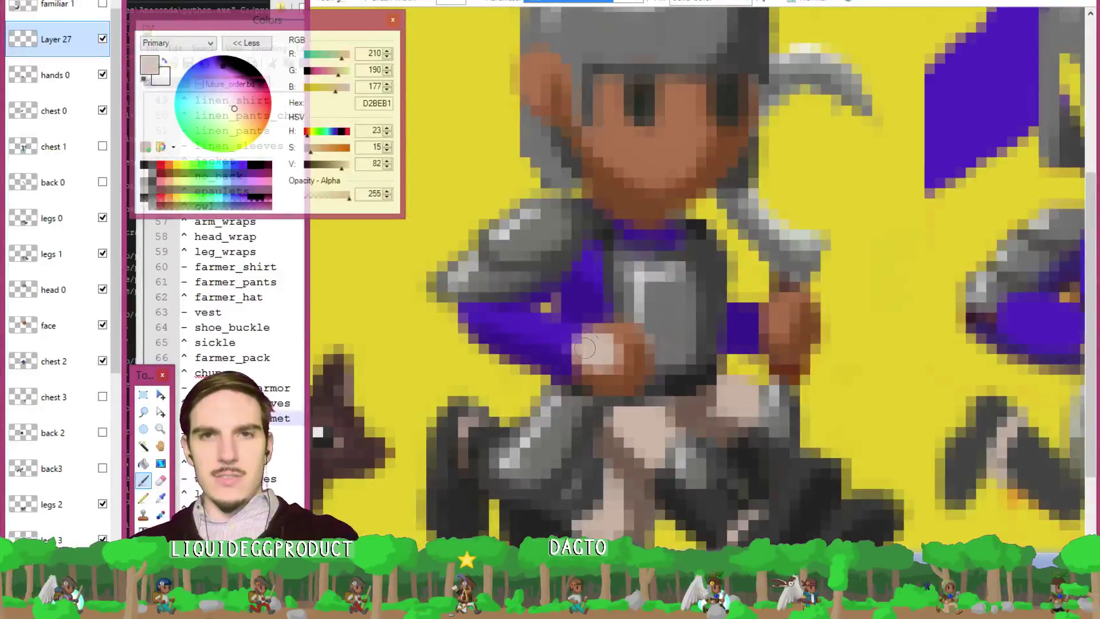
left_click(585, 352)
left_click(616, 344)
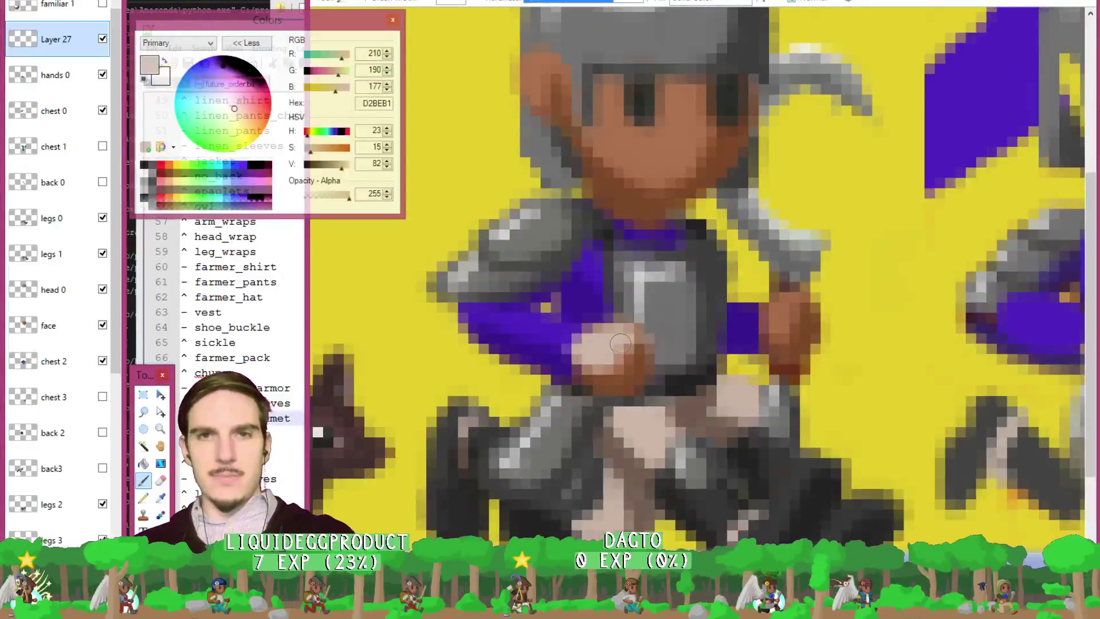
Sample the grey-brown 7D685C shadow tone from the upper leg and shade the lower part of the empty hand's glove.
key("k")
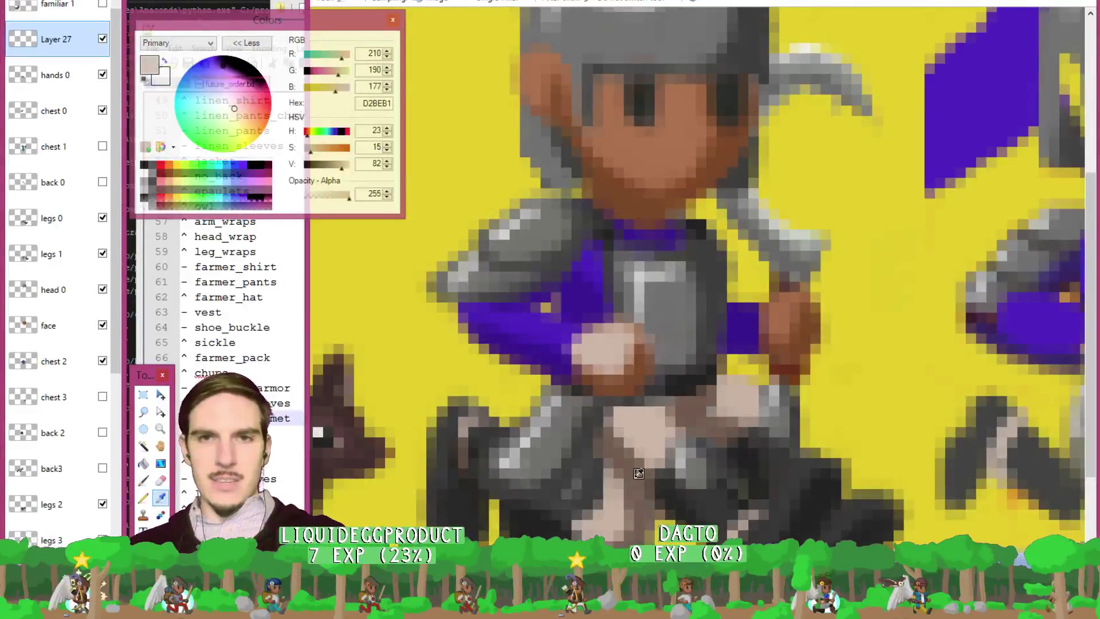
left_click(690, 411)
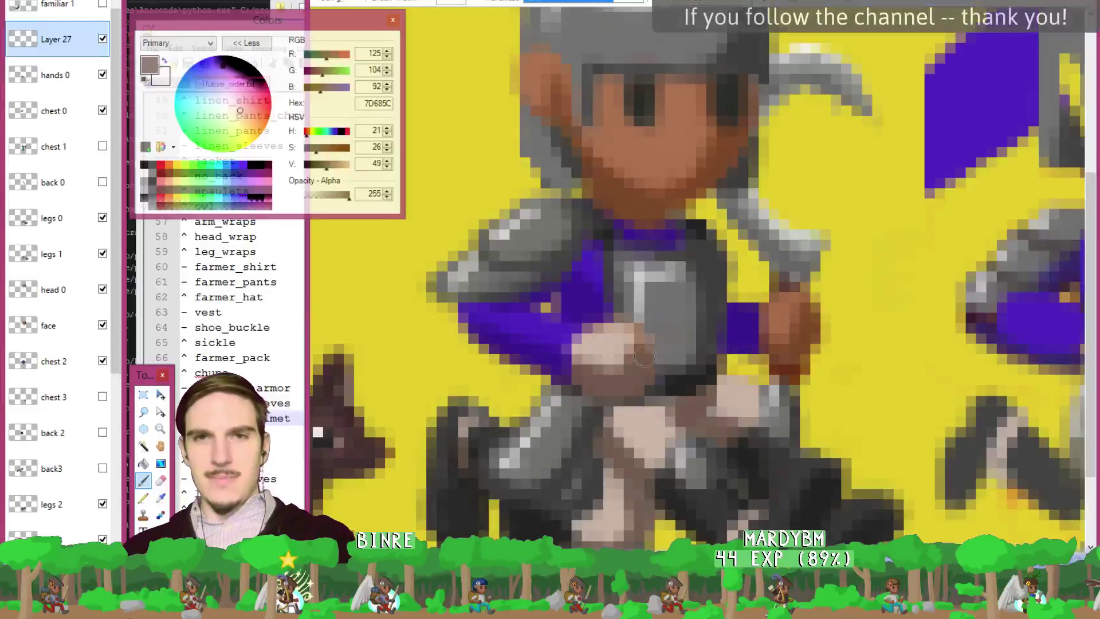
key("e")
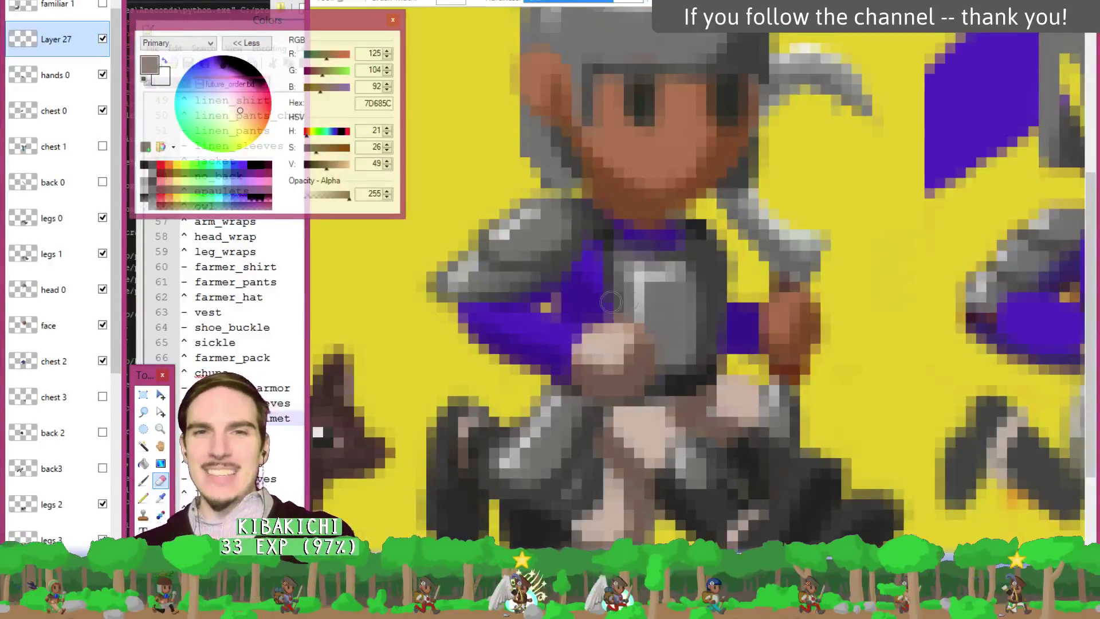
Extend the D2BEB1 light area on the empty hand's glove and erase excess paint around its edge.
key("k")
left_click(607, 336)
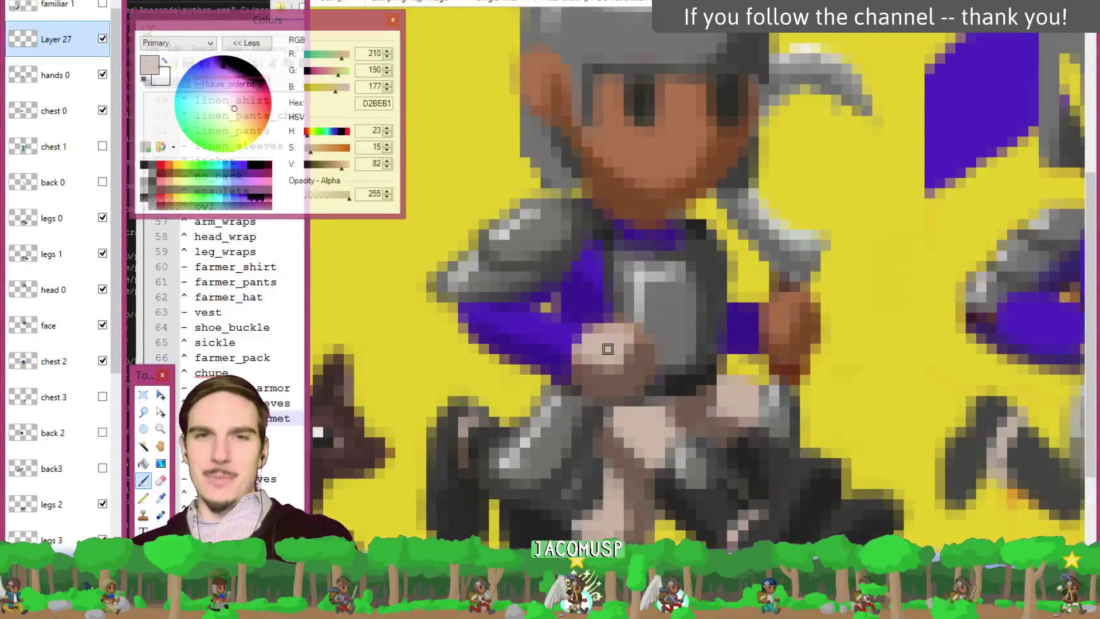
key("b")
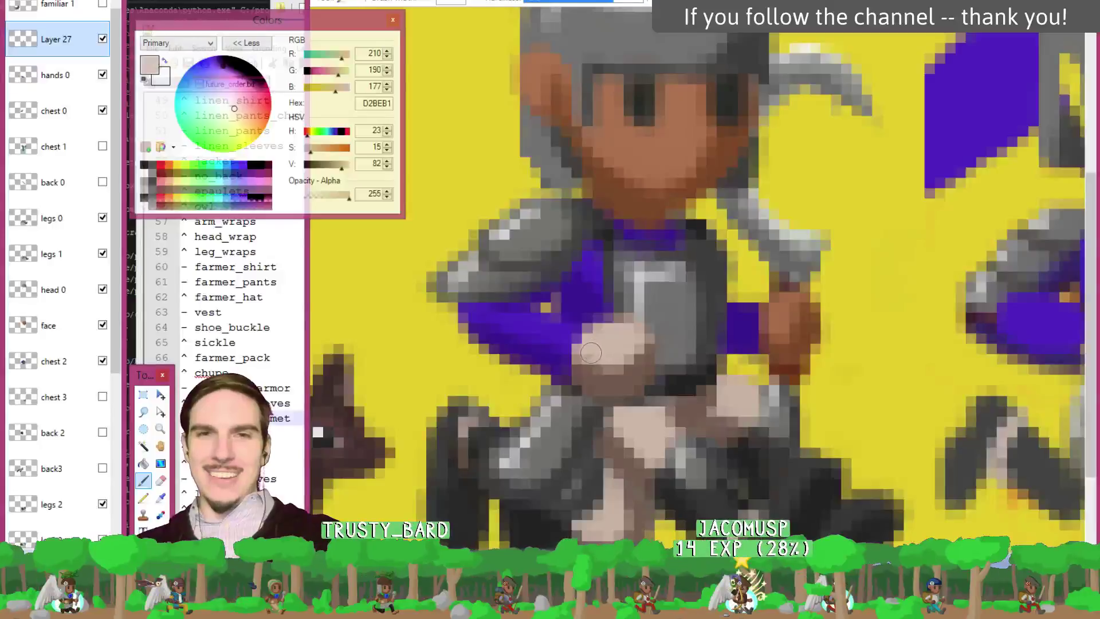
key("e")
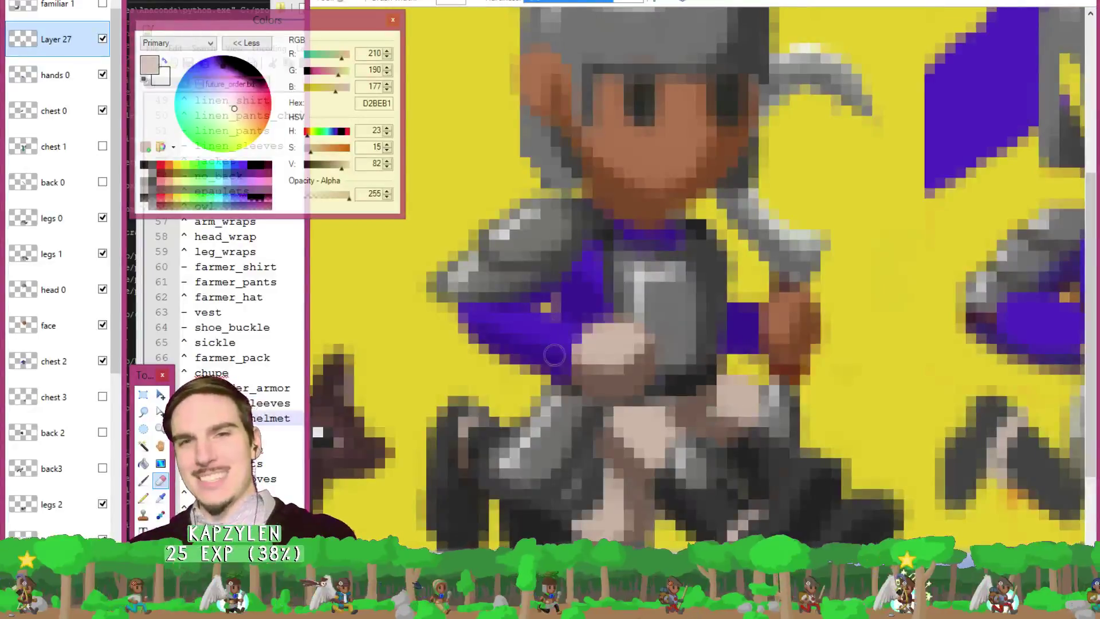
Touch up the empty hand's glove using the sampled 7D675B shadow tone and the D2BEB1 light tone.
key("b")
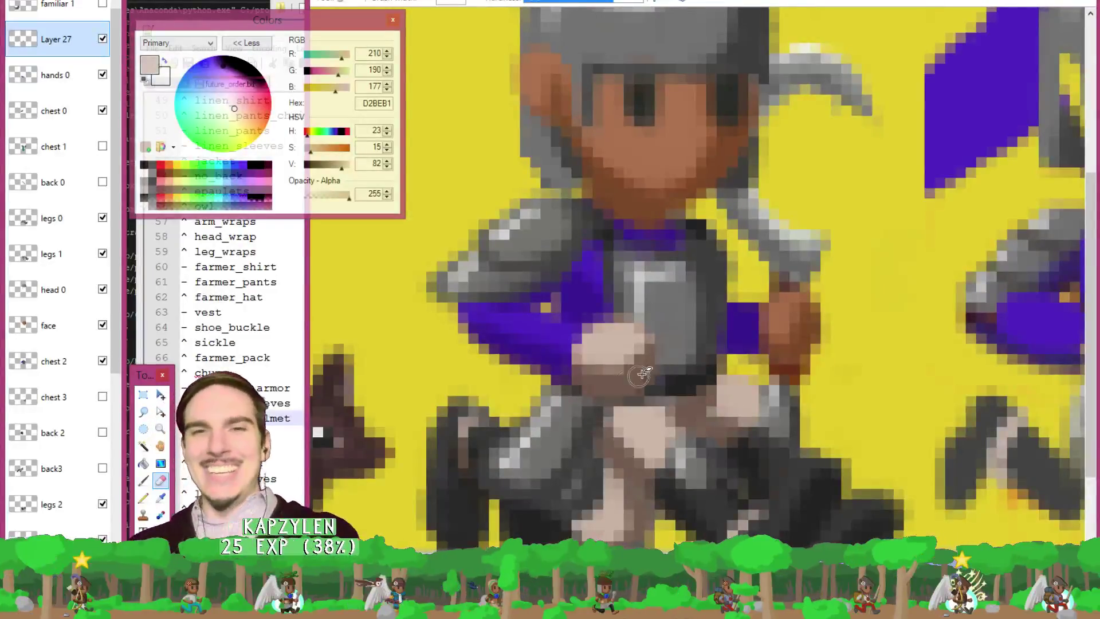
left_click(632, 376, "ctrl")
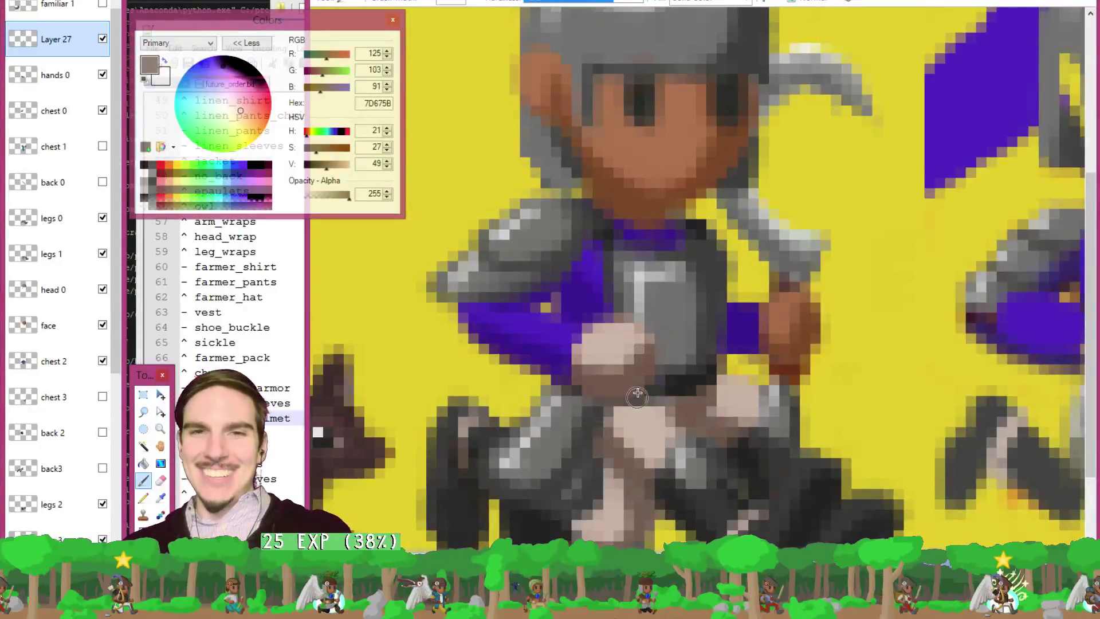
key("k")
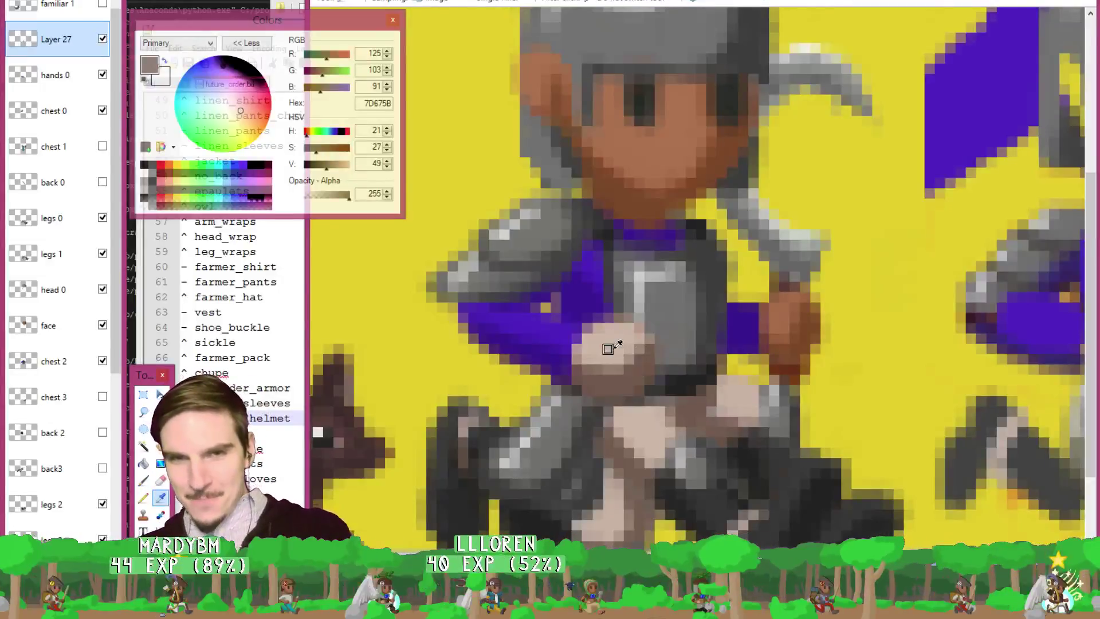
left_click(608, 350)
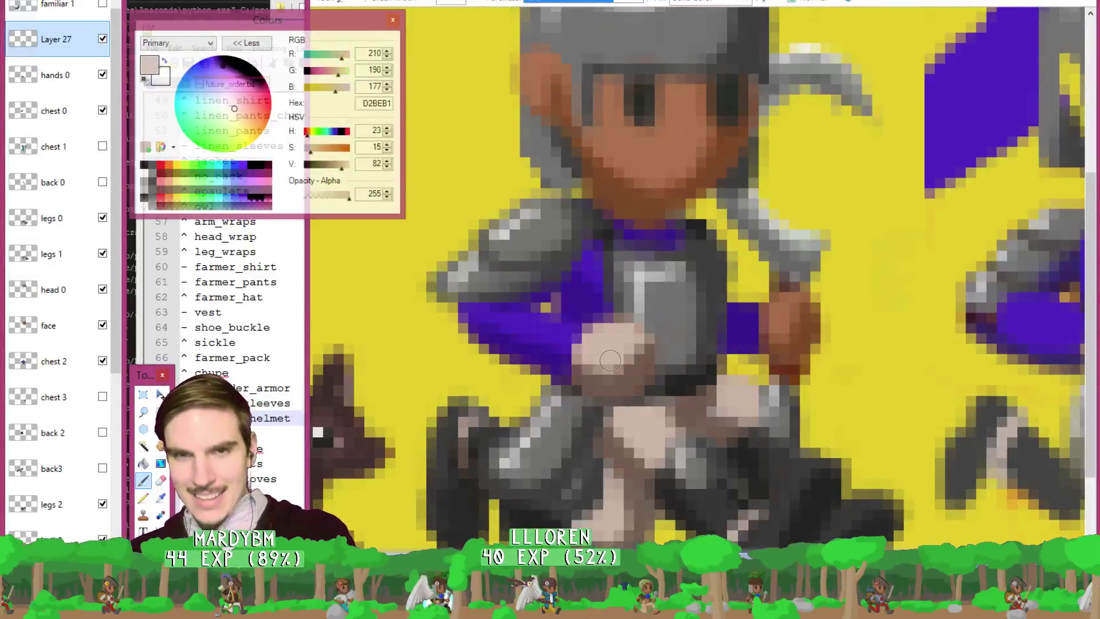
key("k")
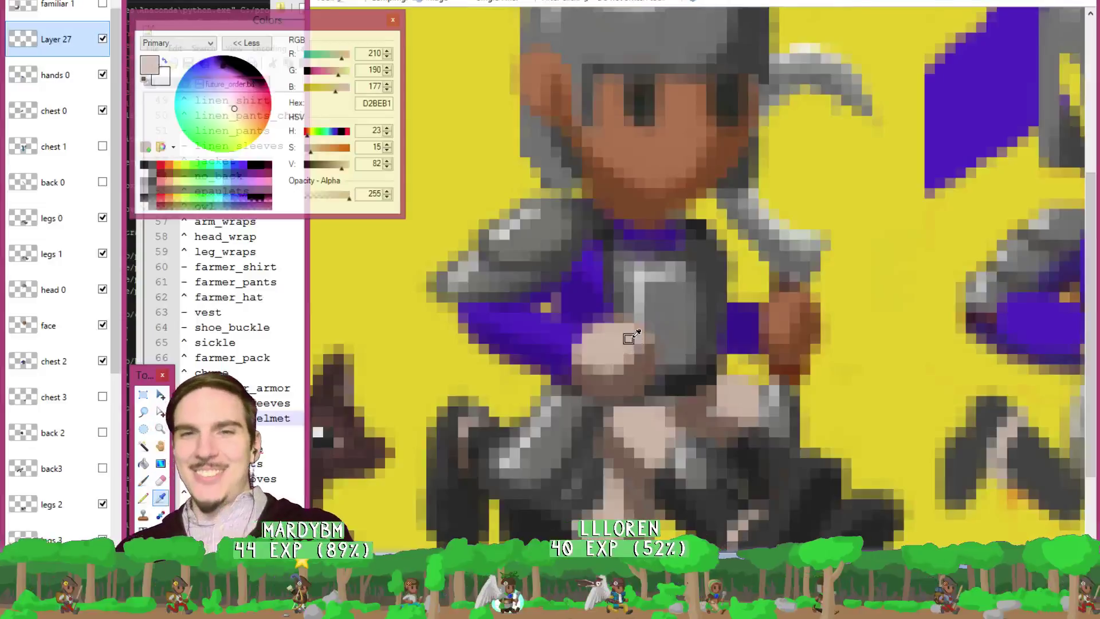
Cover the sickle-holding hand with glove paint, brushing on beige D2BEB1 and covering it with the 7D675B shadow tone.
key("b")
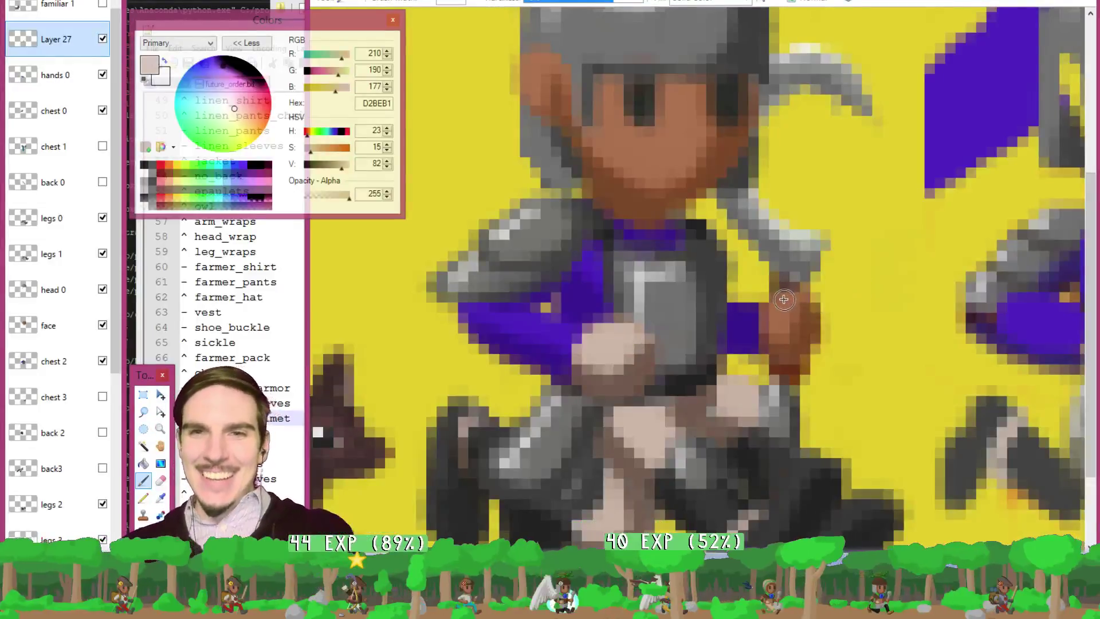
left_click_drag(786, 299, 777, 332)
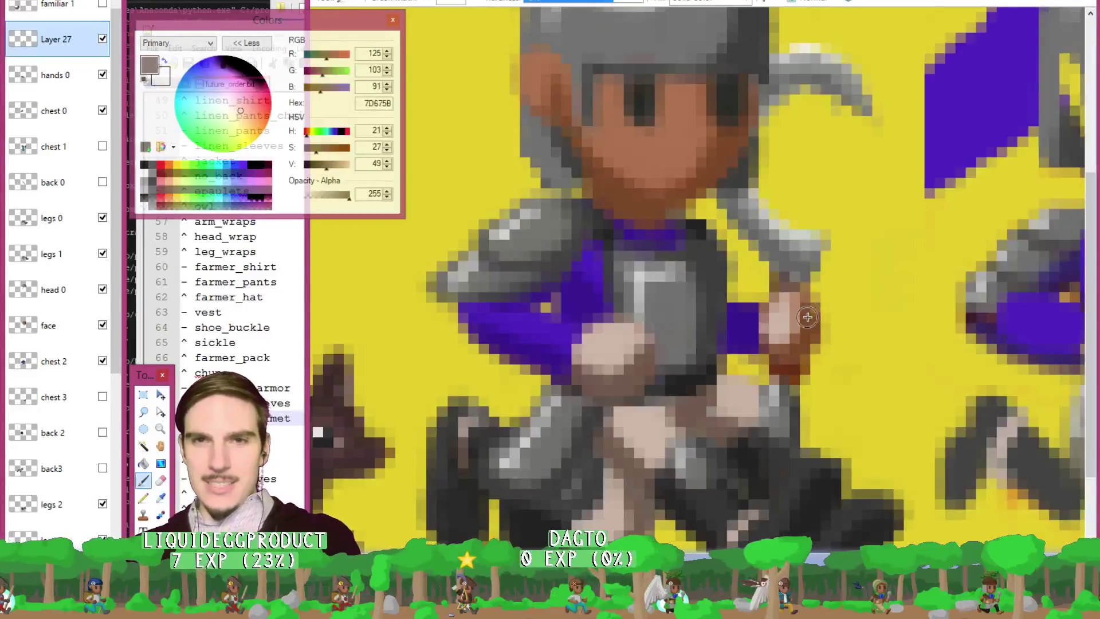
key("k")
left_click(778, 327)
key("b")
left_click_drag(778, 329, 774, 336)
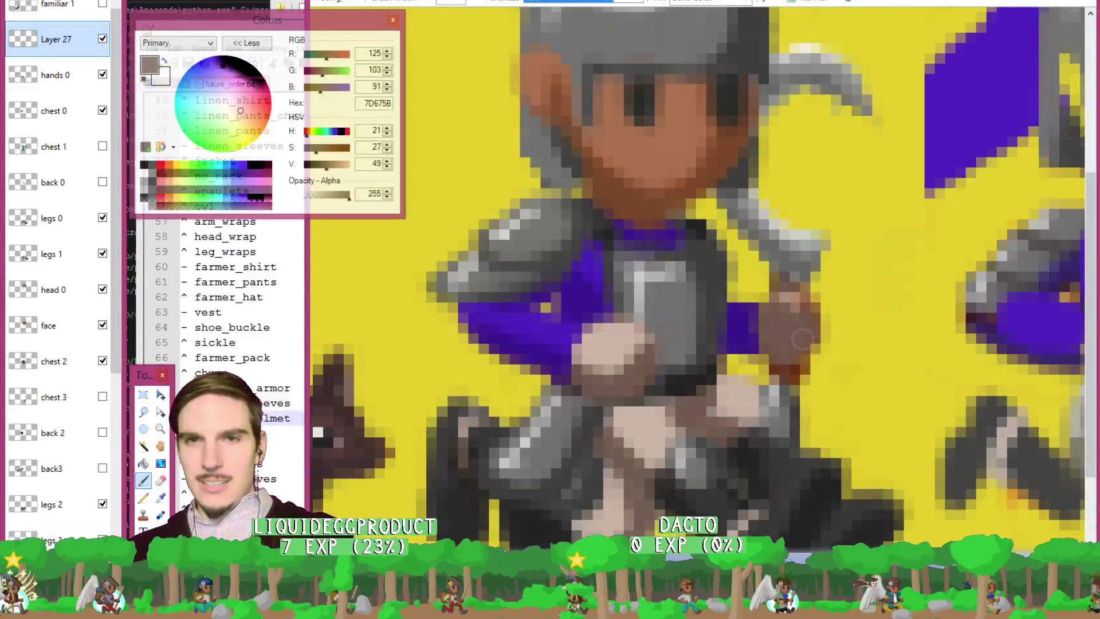
mouse_move(790, 323)
left_mouse_down()
mouse_move(794, 298)
mouse_move(777, 309)
left_mouse_up()
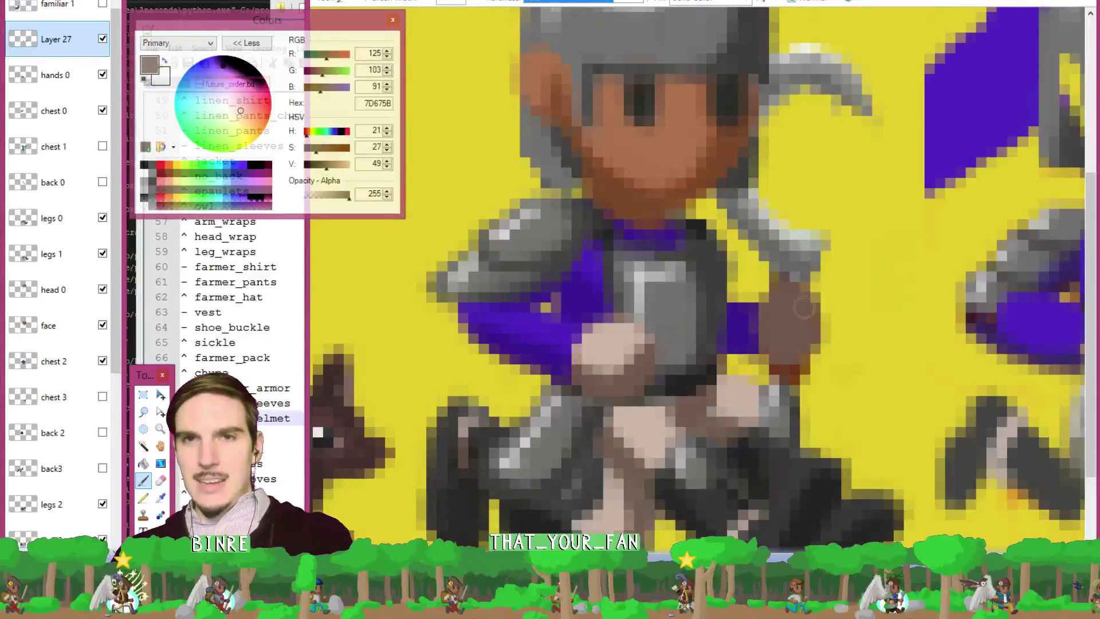
Sample D2BEB1 from the empty hand's glove and paint a light area on the upper part of the sickle hand's glove.
key("k")
left_click(608, 338)
key("b")
mouse_move(784, 295)
left_mouse_down()
mouse_move(779, 335)
mouse_move(790, 309)
left_mouse_up()
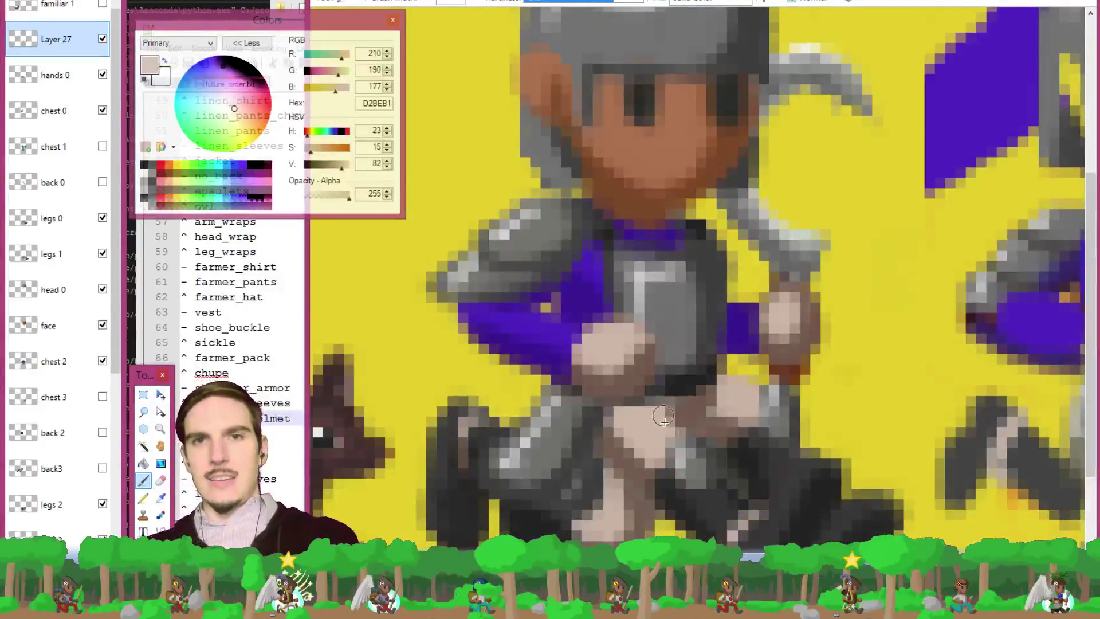
Lasso the glove painted over the sickle-holding hand and cut it out of the new layer.
key("e")
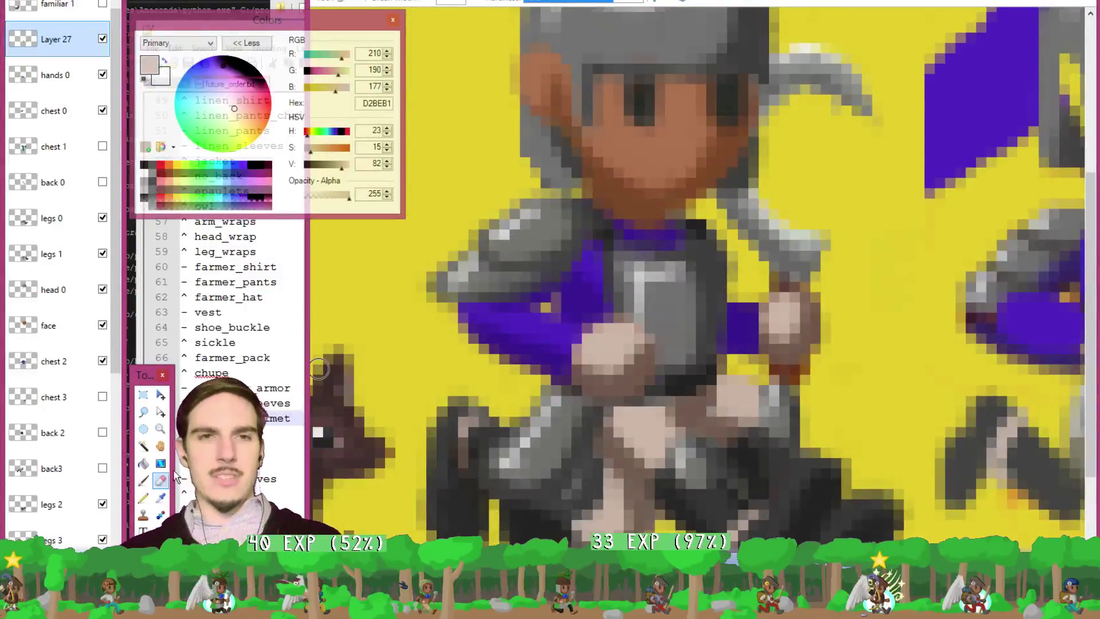
left_click(143, 412)
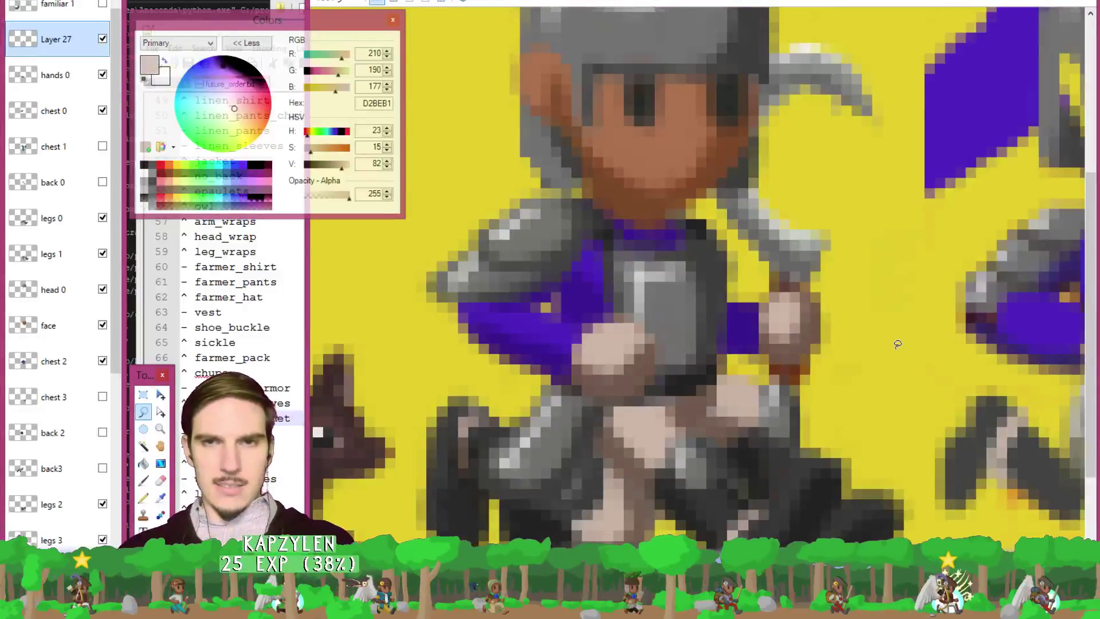
mouse_move(898, 344)
left_mouse_down()
mouse_move(799, 243)
mouse_move(761, 395)
mouse_move(858, 387)
left_mouse_up()
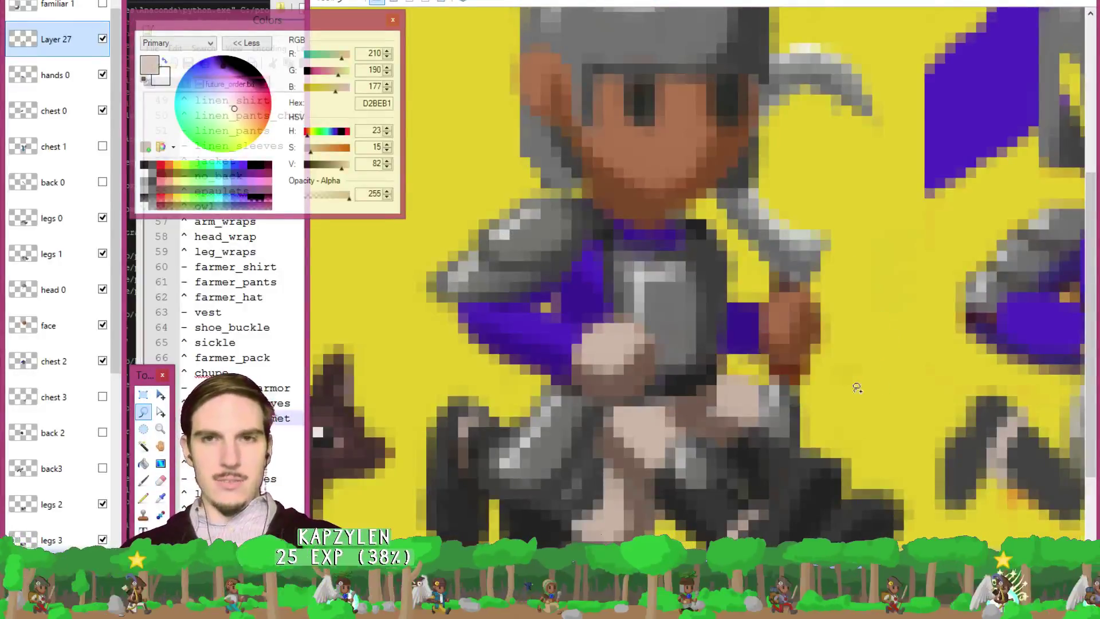
Add a new layer directly above the hands 2 layer.
scroll(69, 384, "down", 5)
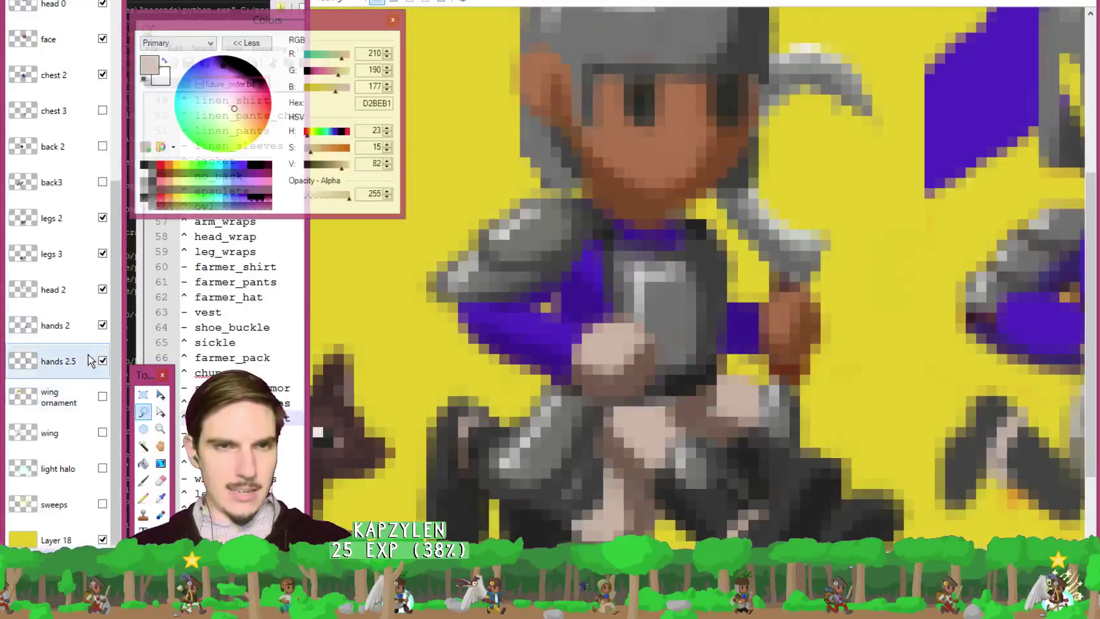
left_click(82, 333)
scroll(81, 333, "up", 4)
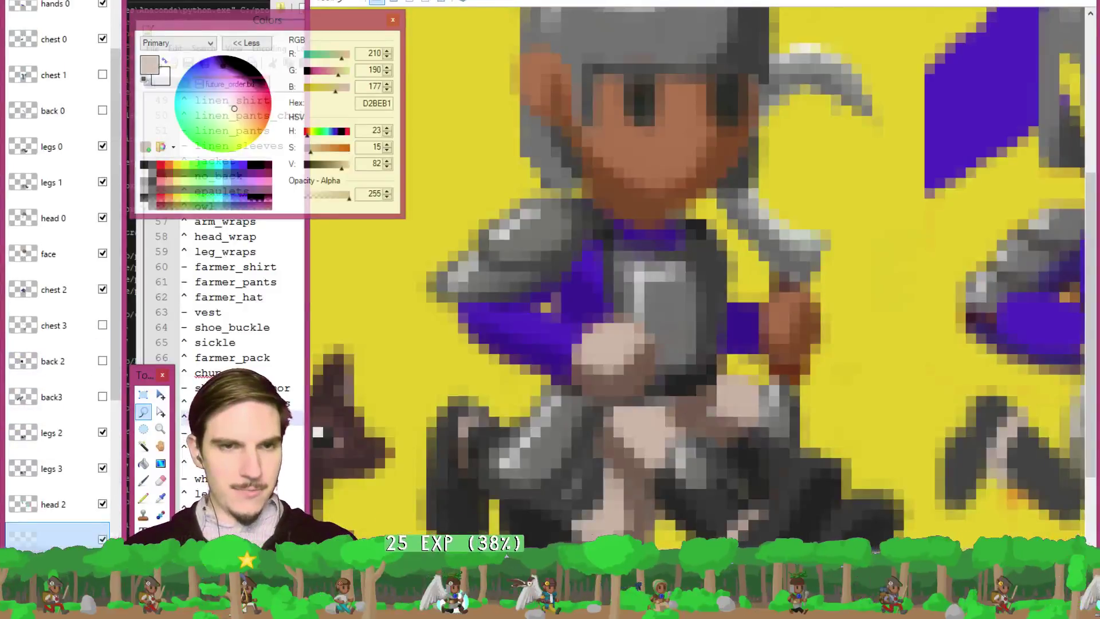
Paste the cut-out glove onto the new layer, merge it down into the hands 2 layer and deselect.
key("ctrl+v")
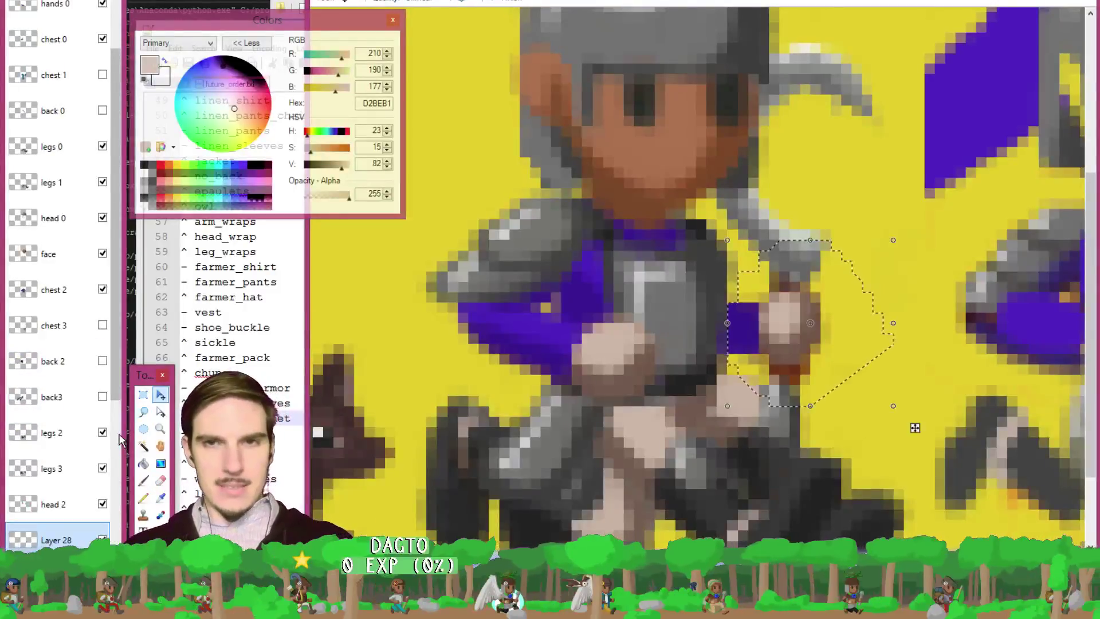
scroll(117, 391, "down", 5)
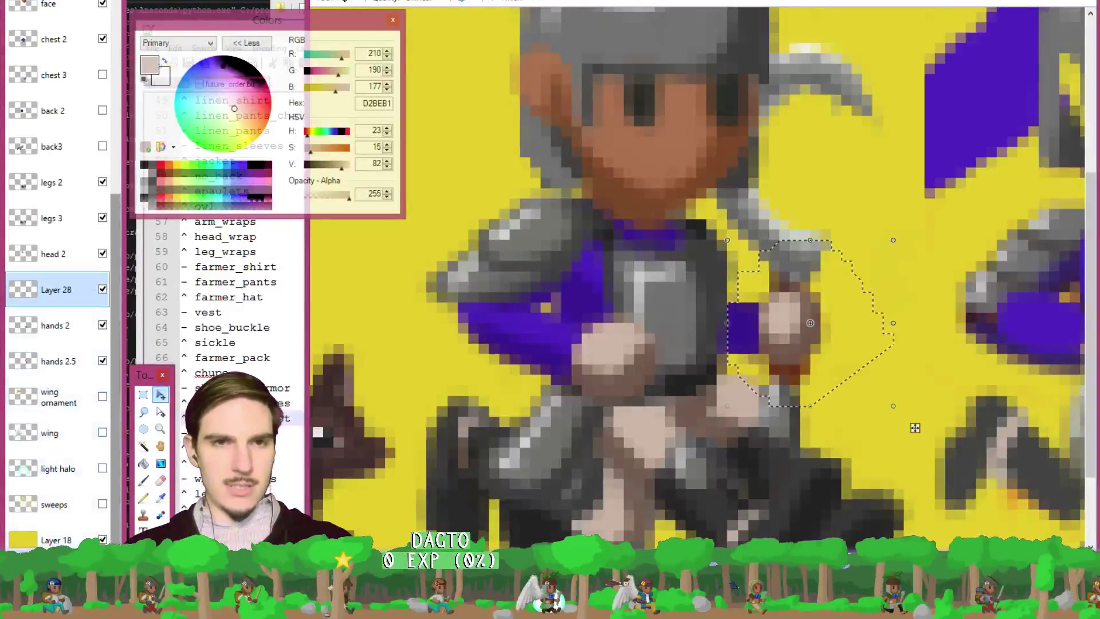
key("ctrl+m")
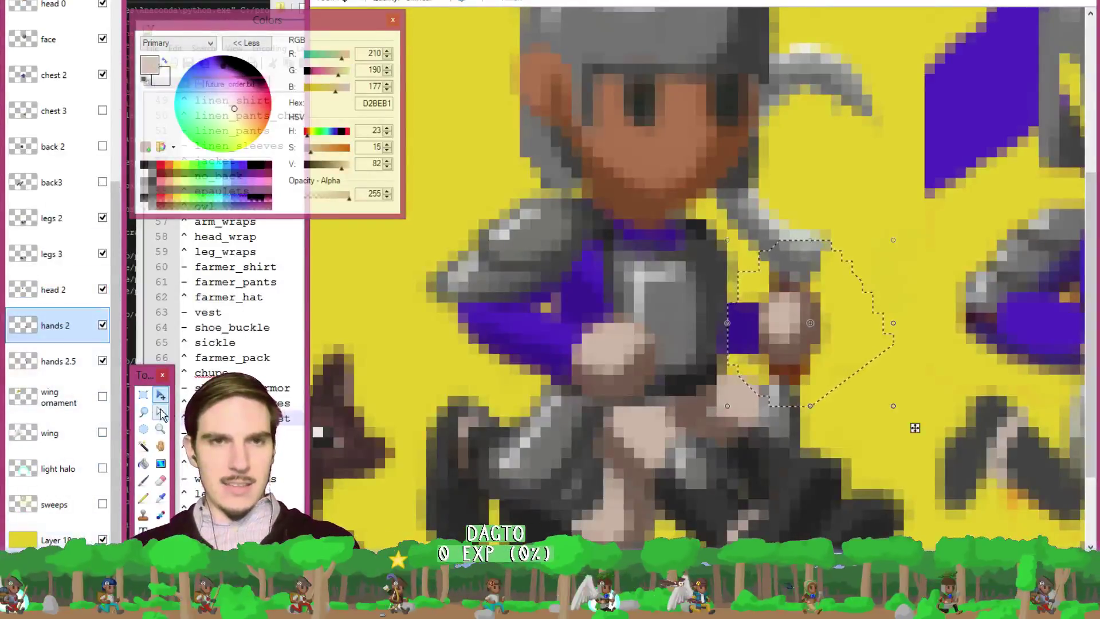
key("ctrl+d")
Merge Layer 27, which holds the empty hand's glove, down into the hands 0 layer.
scroll(74, 78, "up", 7)
left_click(57, 115)
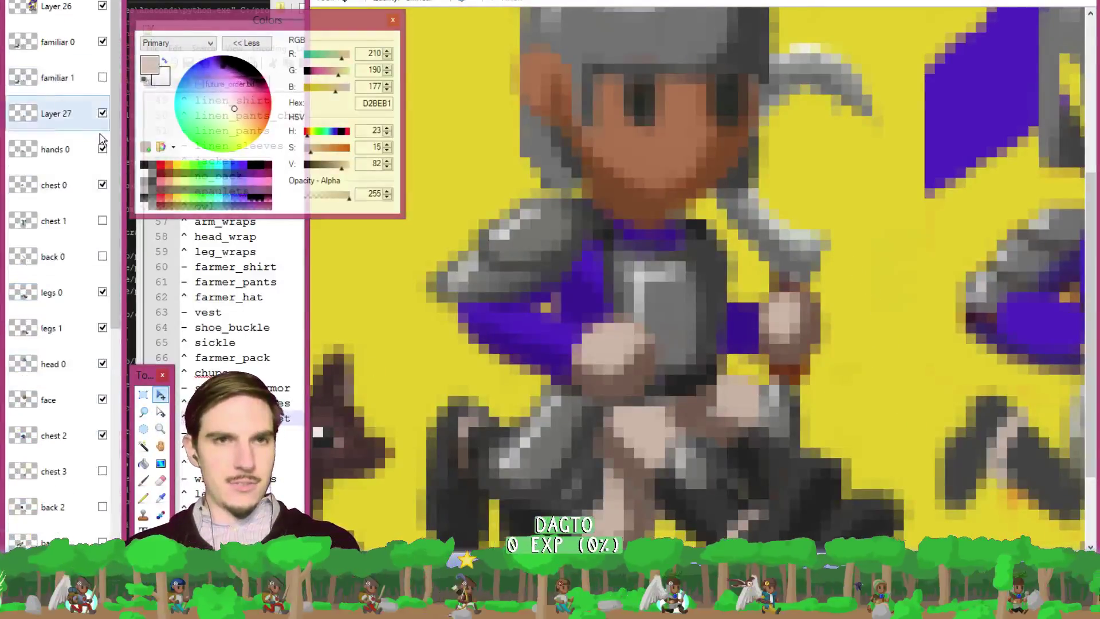
left_click(61, 149)
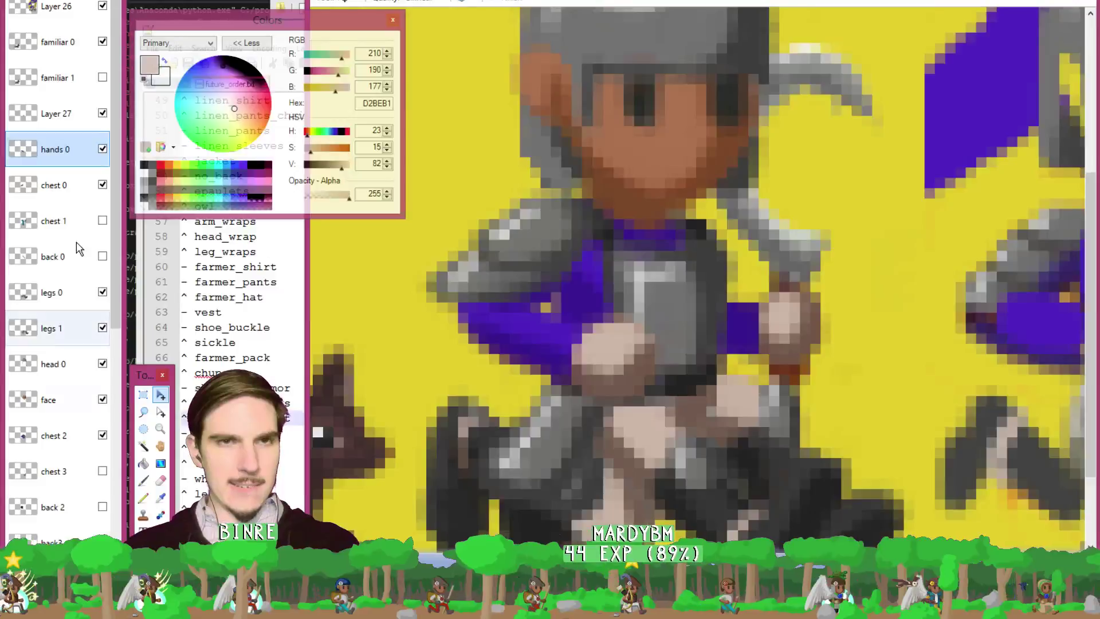
left_click(83, 114)
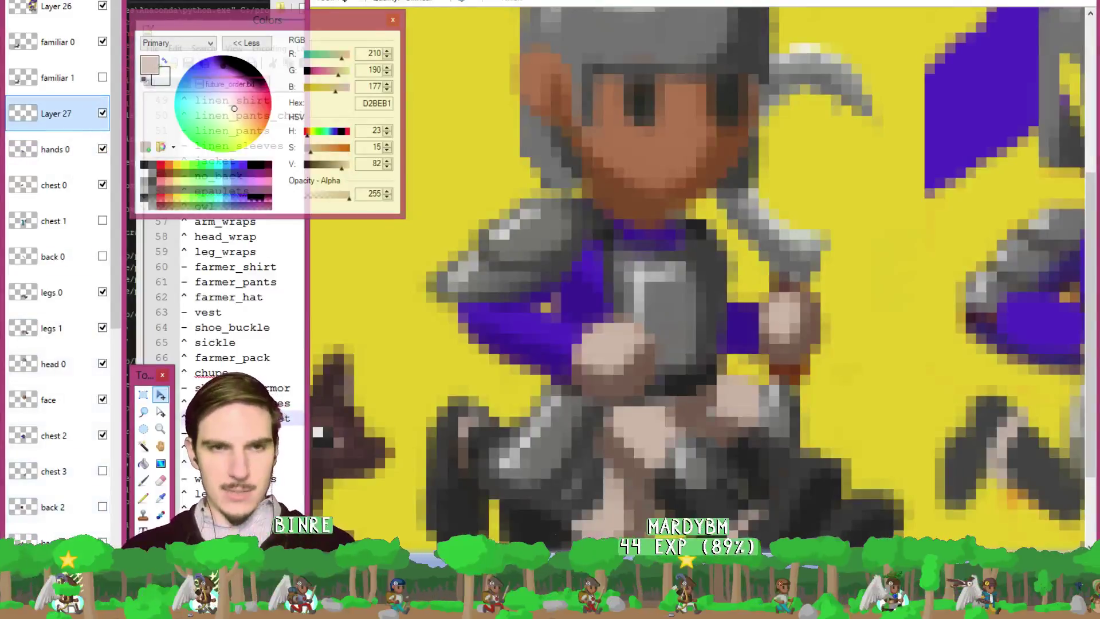
key("ctrl+m")
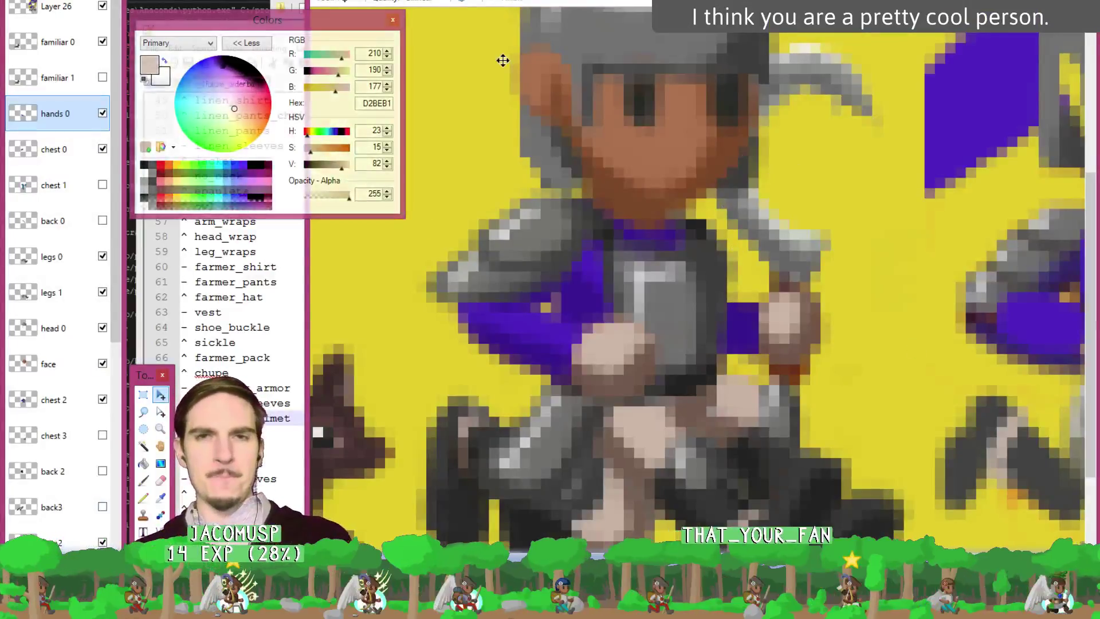
Switch to File Explorer and duplicate the purple_sleeves folder inside the equip\hands folder.
key("alt+Tab")
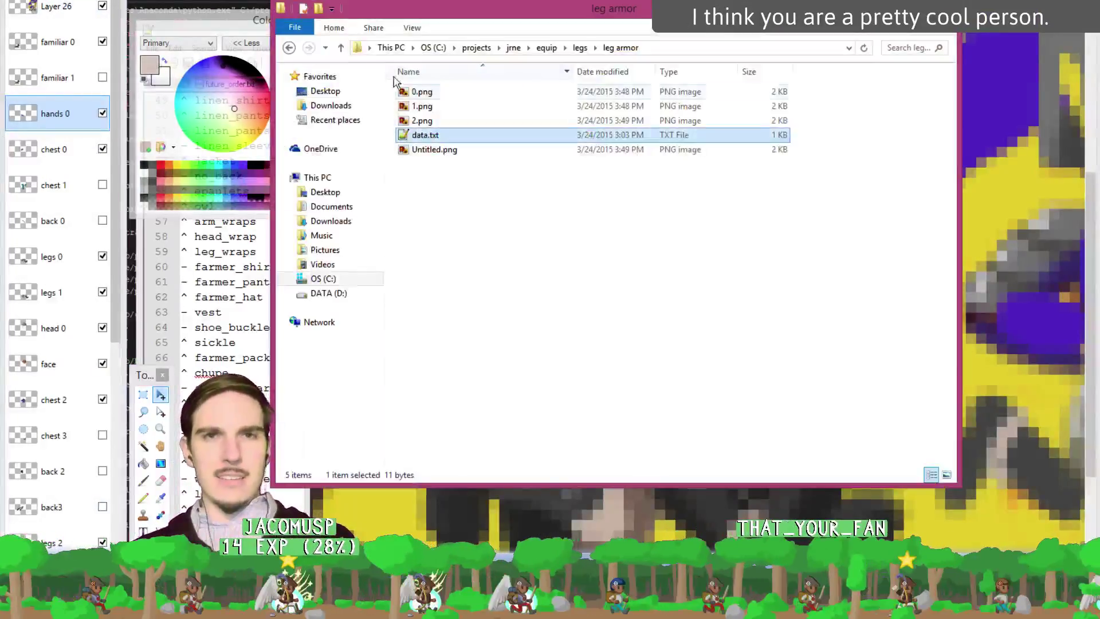
left_click(580, 48)
left_click(546, 47)
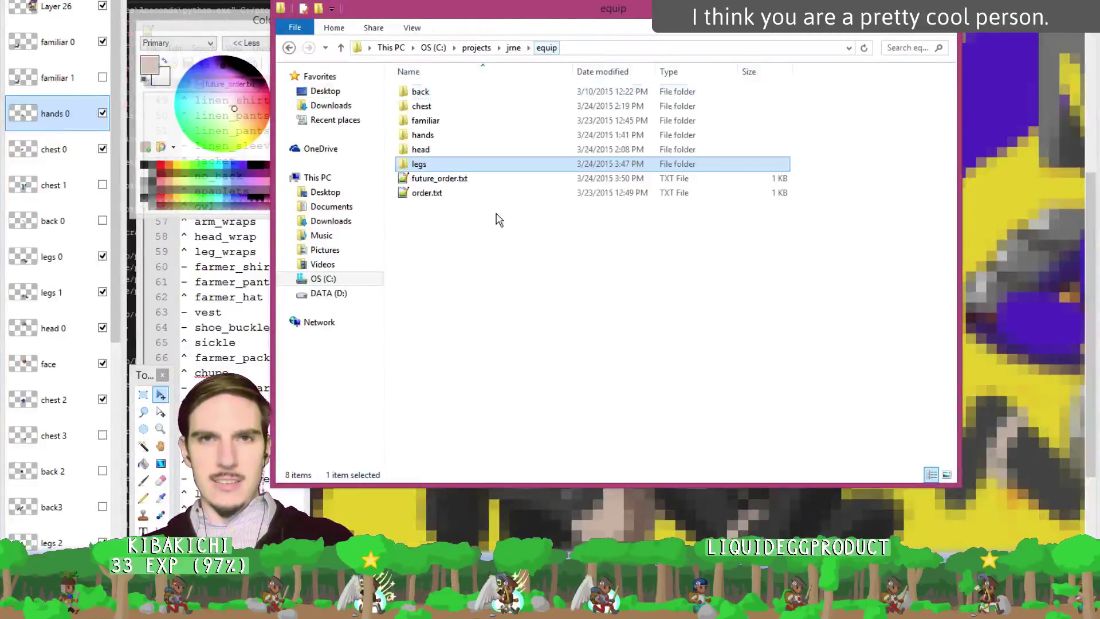
double_click(439, 135)
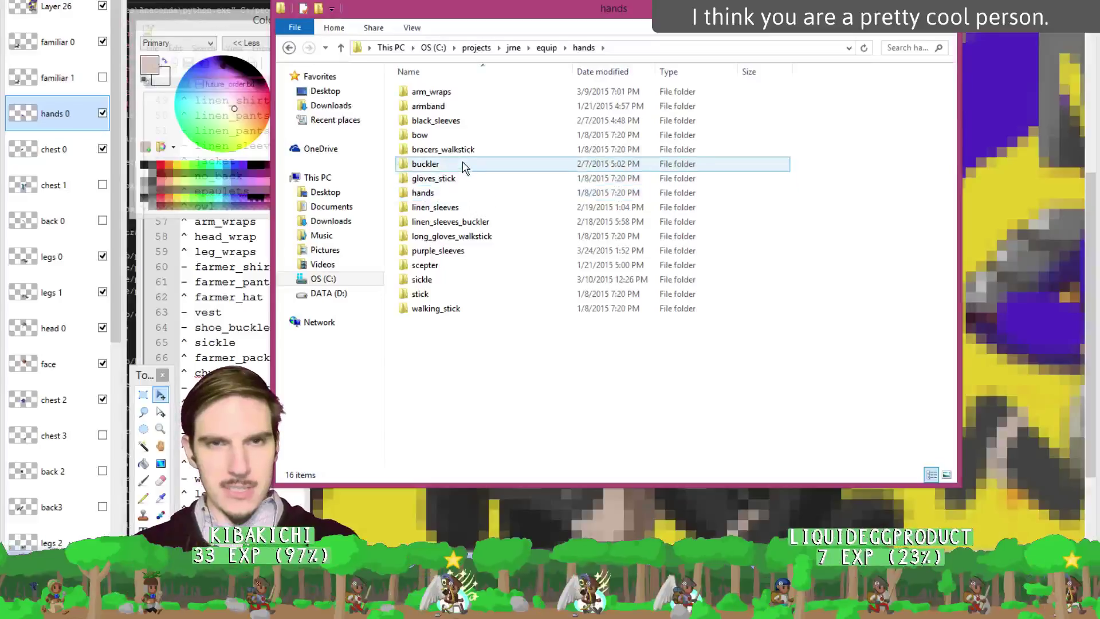
left_click_drag(454, 252, 462, 385)
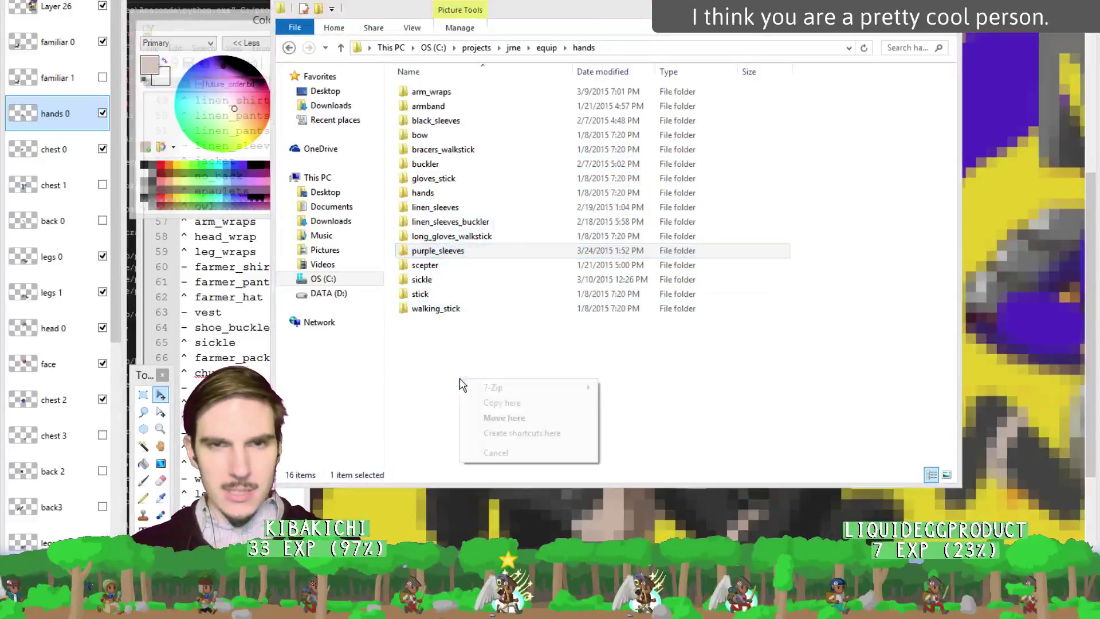
left_click(528, 405)
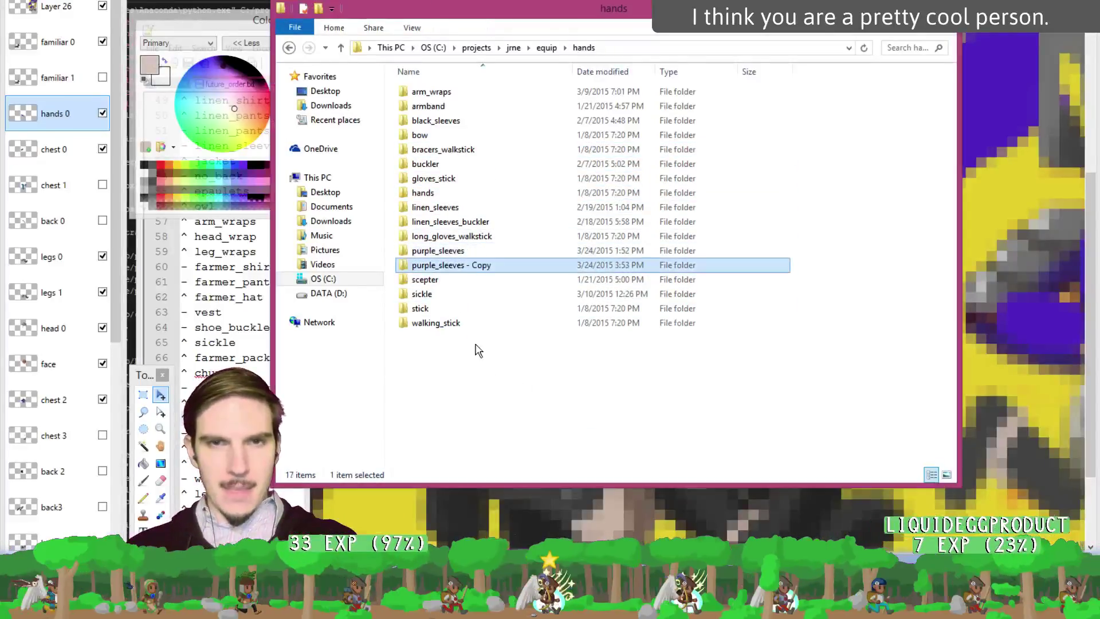
Rename the copied purple_sleeves folder to white_gloves and open it.
left_click(457, 270)
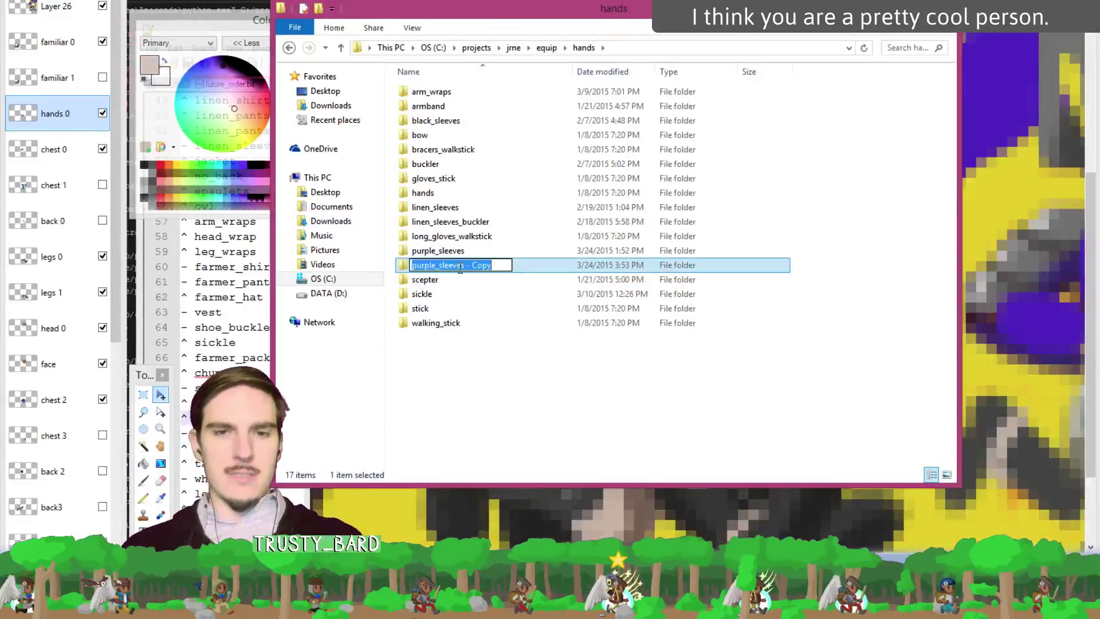
type("white_gloves")
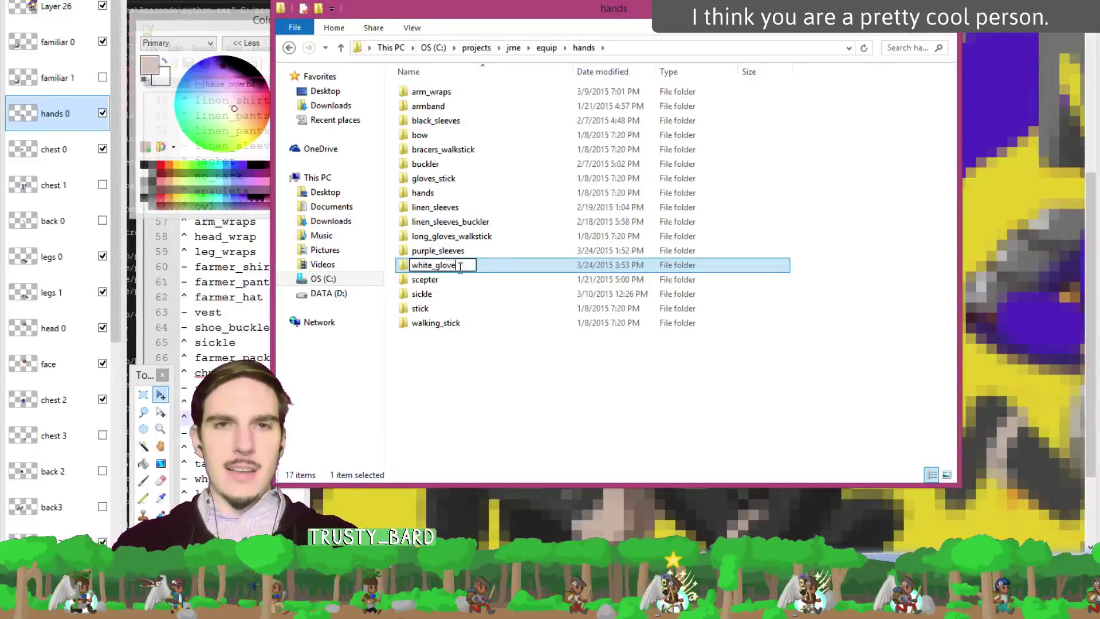
key("Return")
key("Return")
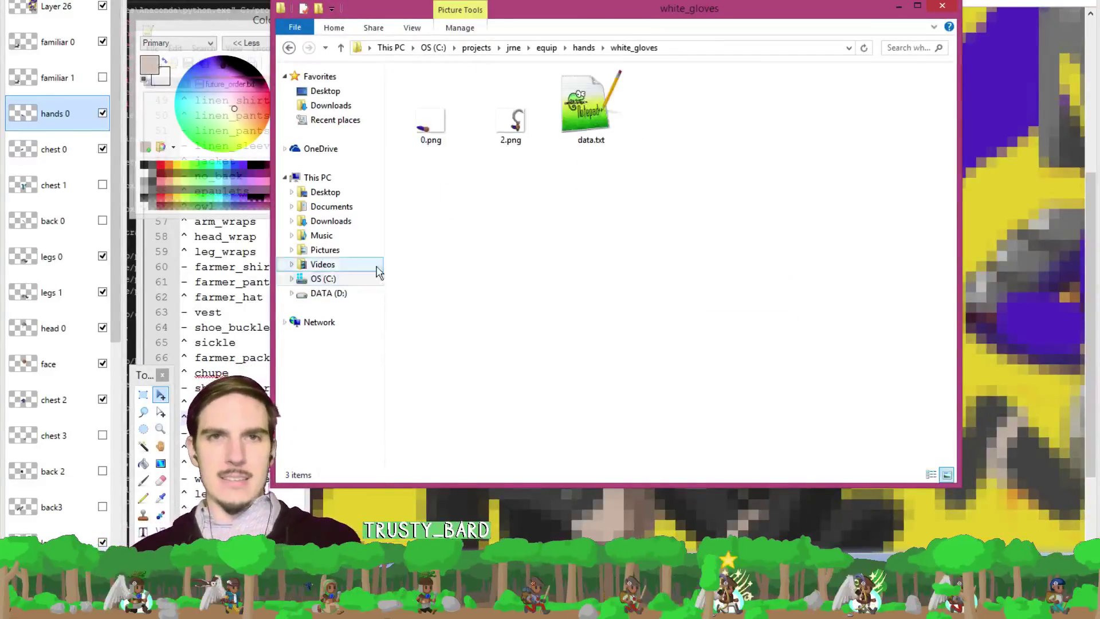
Open 0.png and 2.png from the white_gloves folder in Paint.NET, look at both images and return to the knight sprite document.
left_click_drag(523, 197, 428, 108)
right_click(428, 108)
left_click(458, 134)
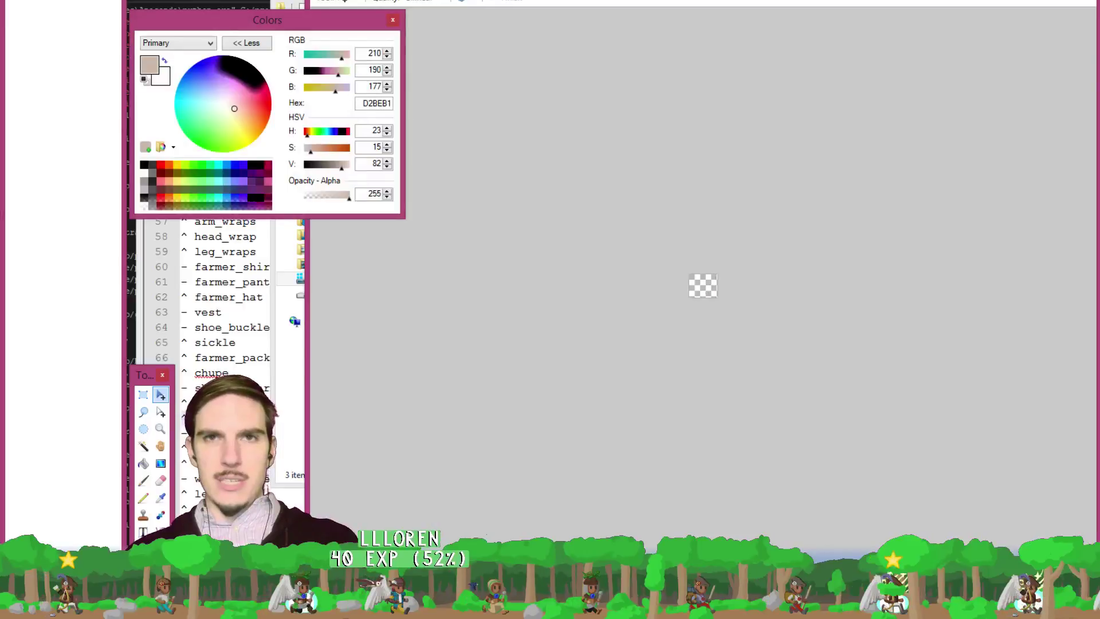
scroll(699, 287, "up", 5)
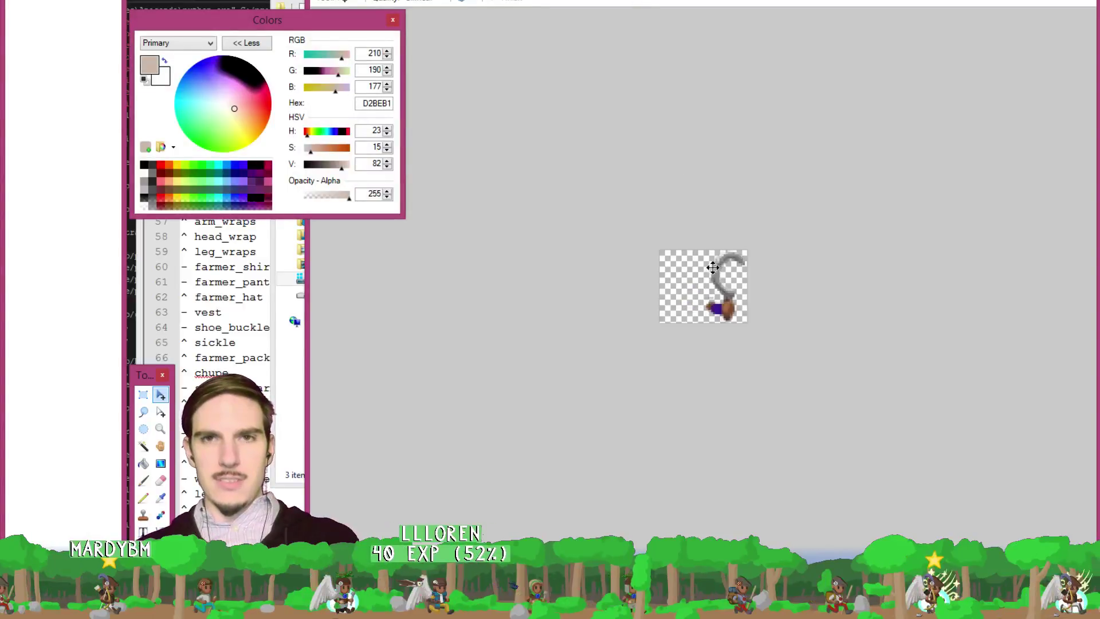
key("ctrl+Tab")
scroll(707, 245, "up", 5)
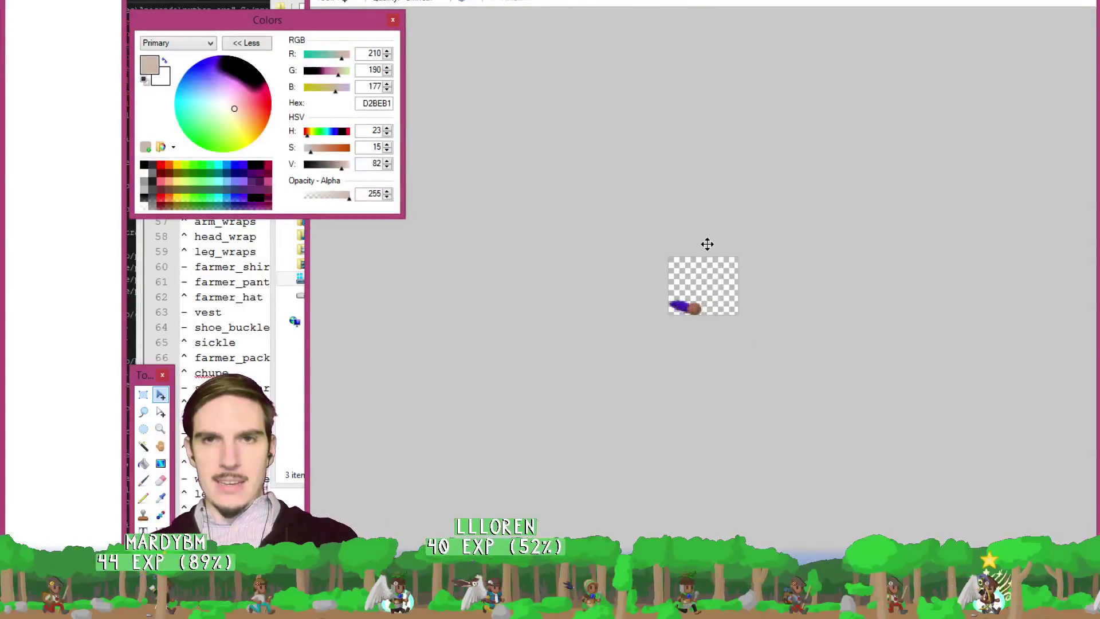
key("ctrl+Tab")
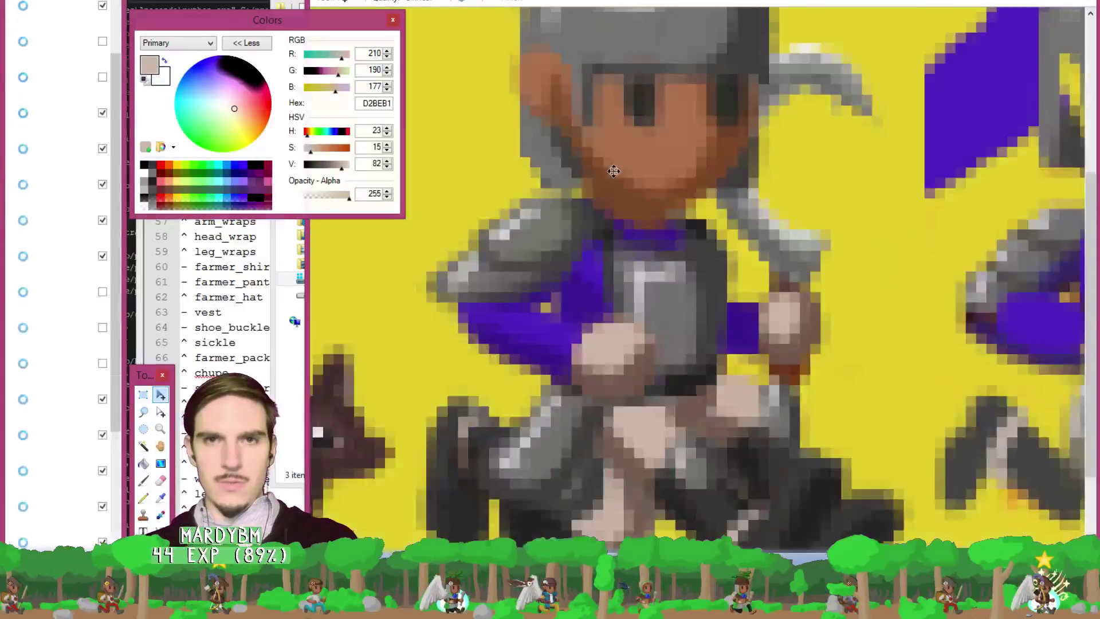
Copy a rectangle around the empty hand's glove from hands 0, paste it into 0.png as a new layer and place it clear of the arm.
left_click(143, 394)
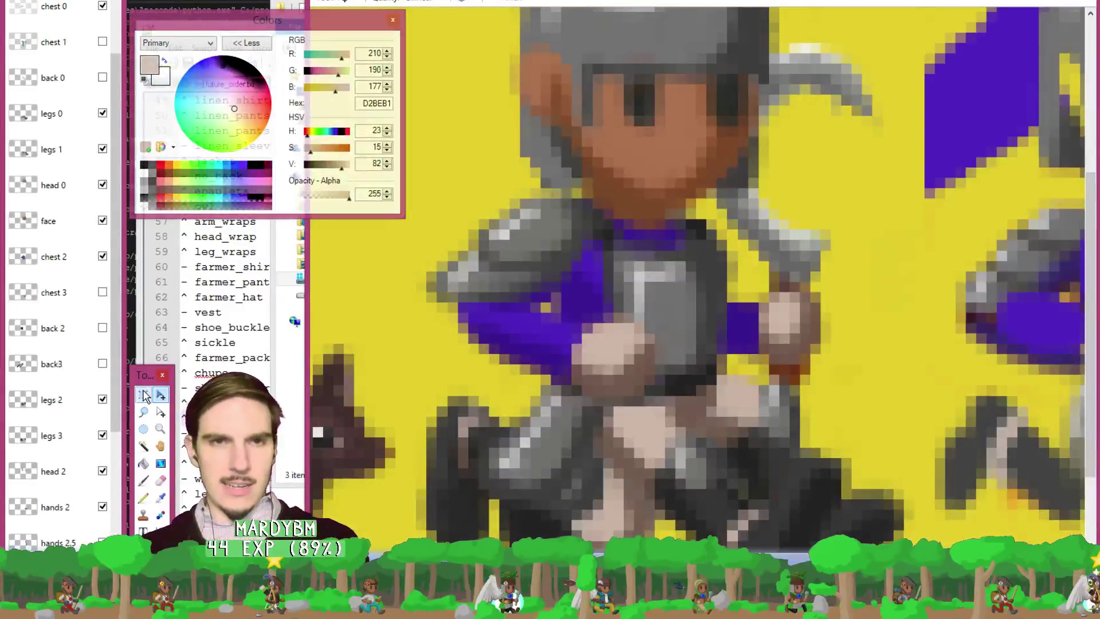
left_click_drag(707, 304, 552, 405)
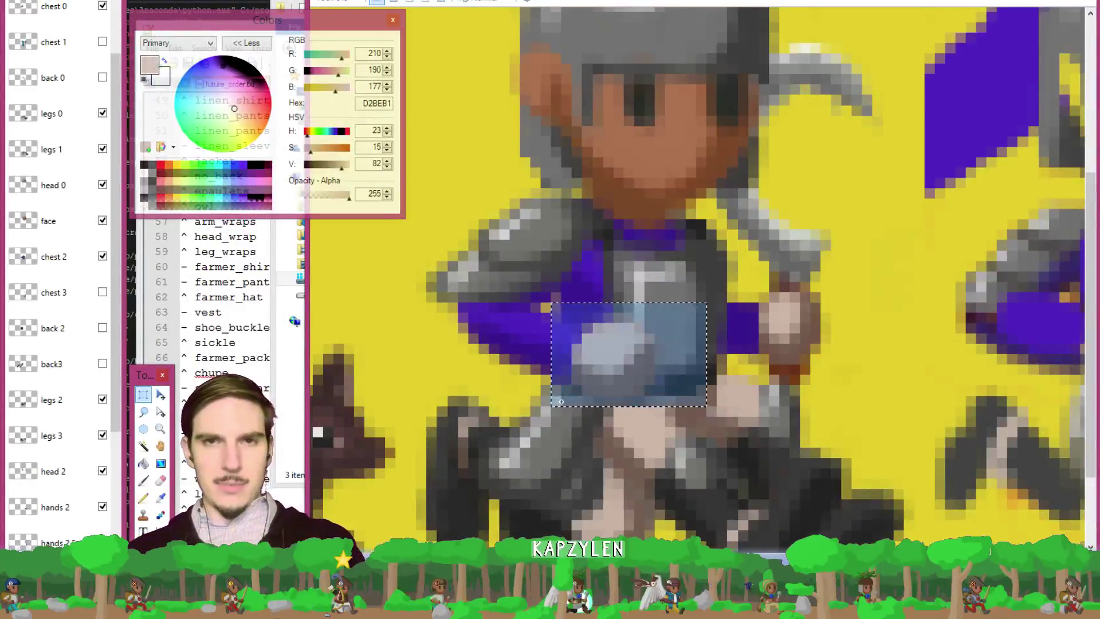
key("ctrl+Tab")
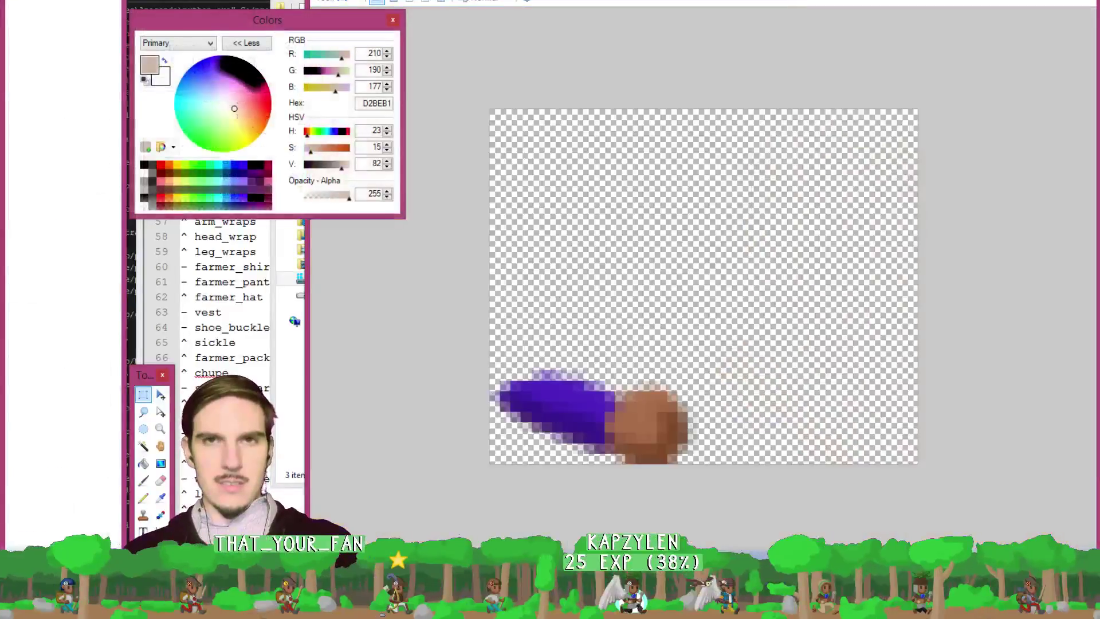
key("alt+f")
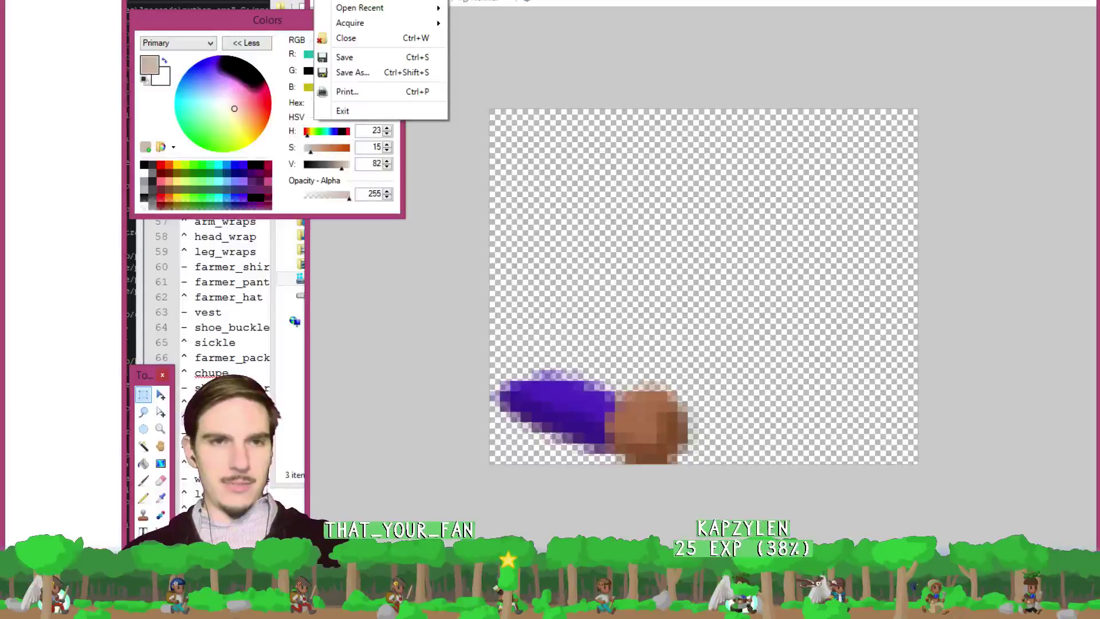
key("Escape")
key("ctrl+v")
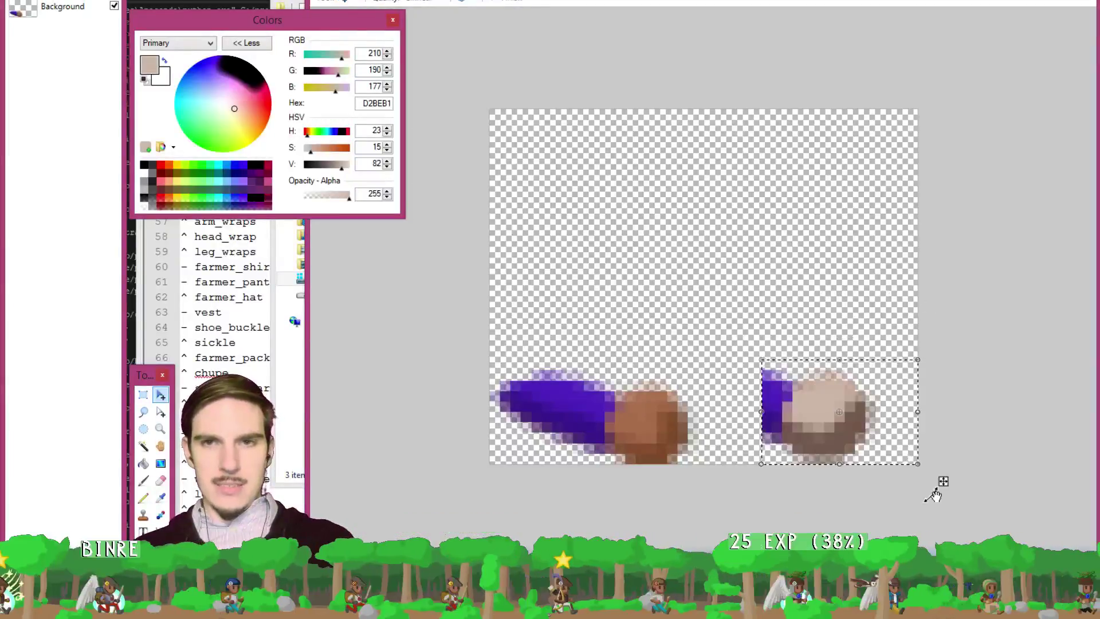
left_click_drag(942, 481, 891, 386)
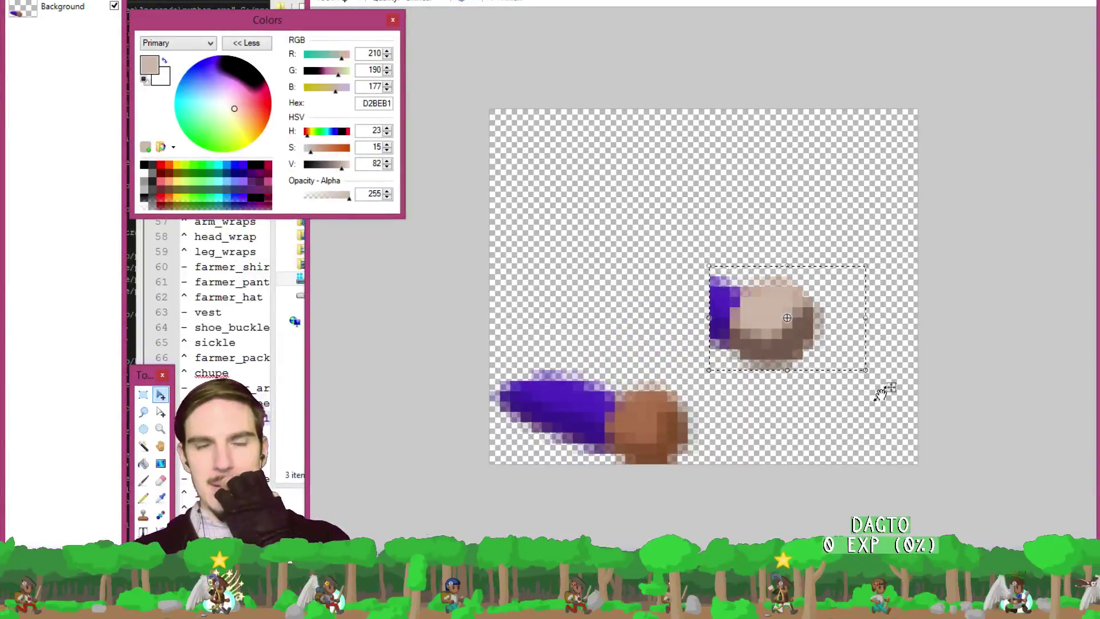
Set the canvas height of 0.png to 35 pixels and clear the added white strip along the bottom edge of the Background layer.
key("alt+i")
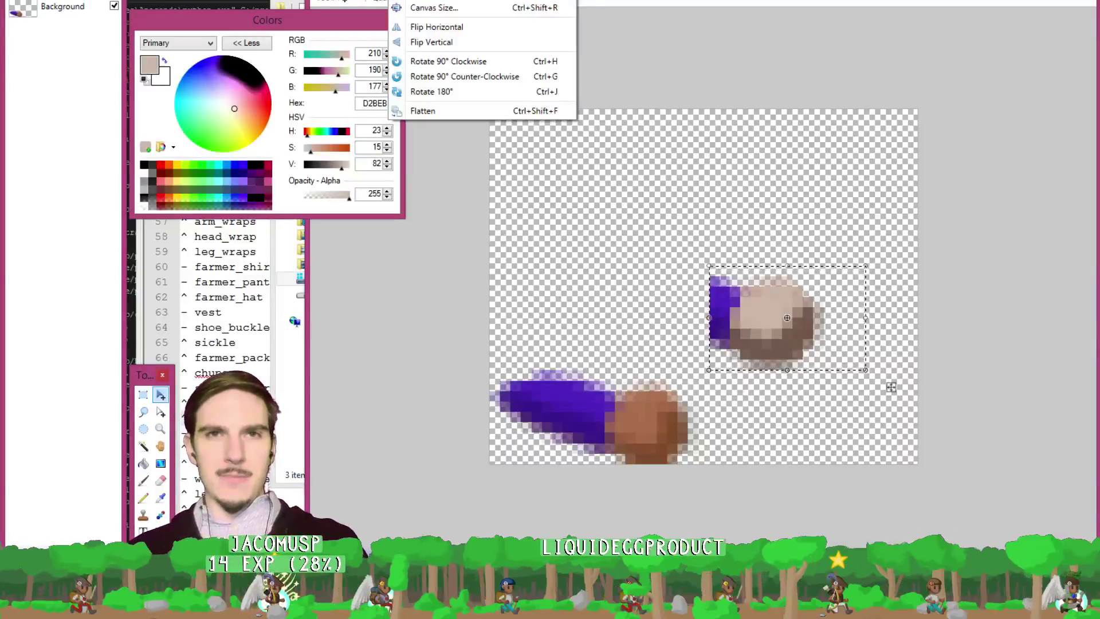
key("Down")
key("Return")
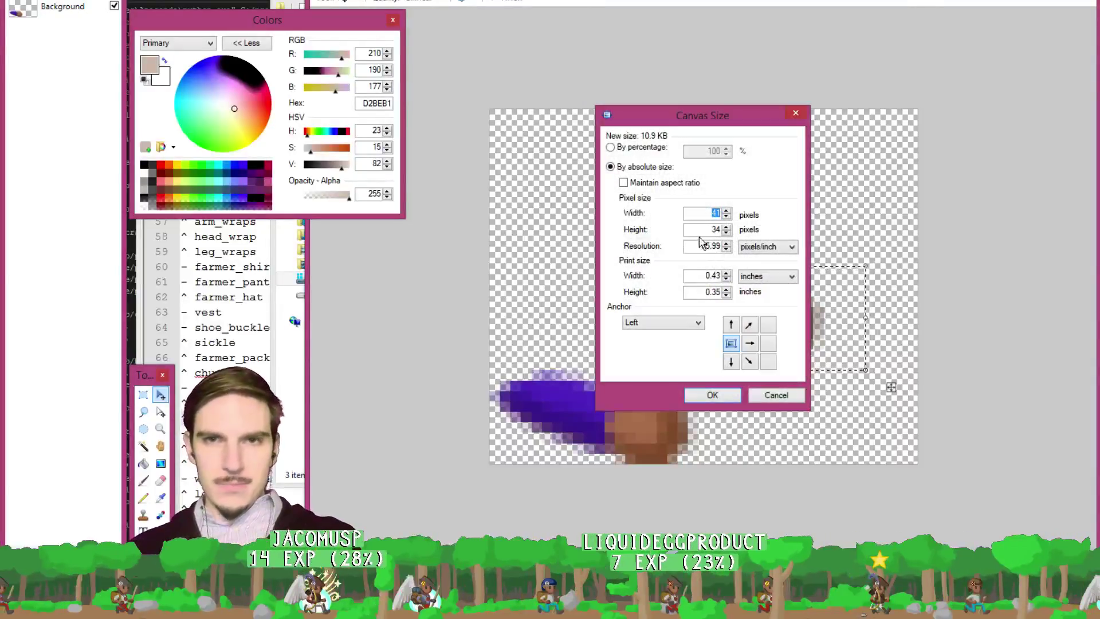
left_click(701, 231)
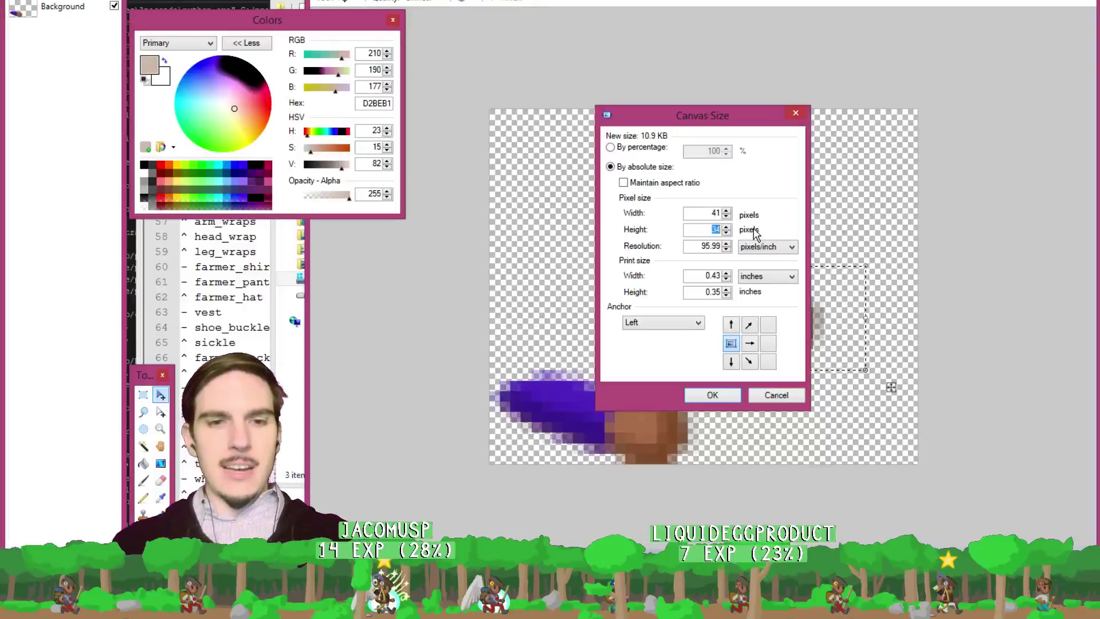
type("35")
key("Return")
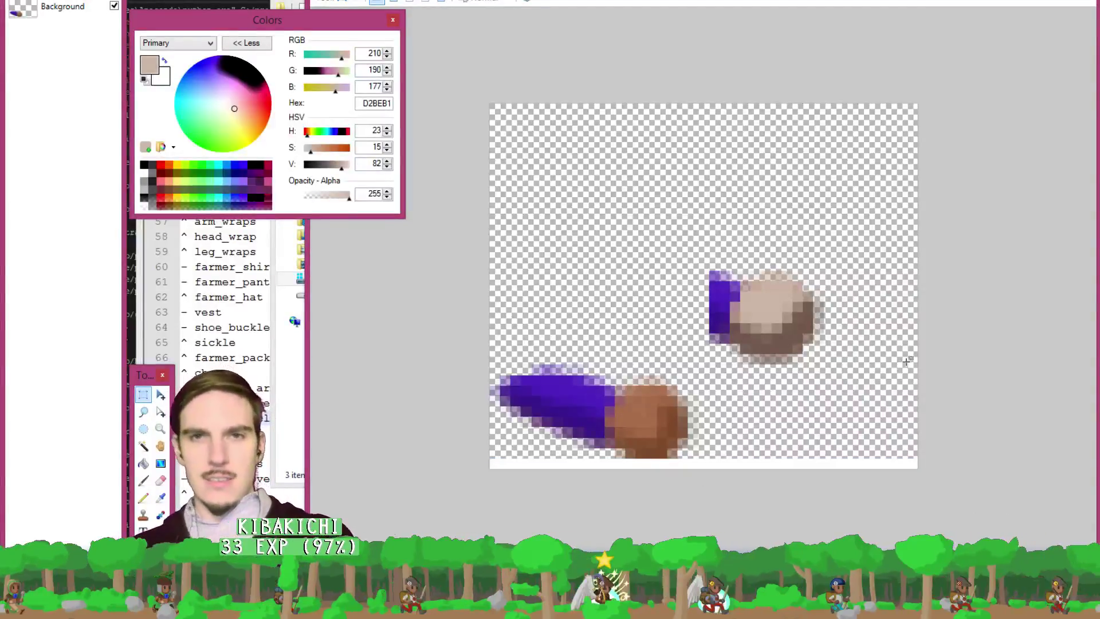
left_click_drag(490, 464, 920, 465)
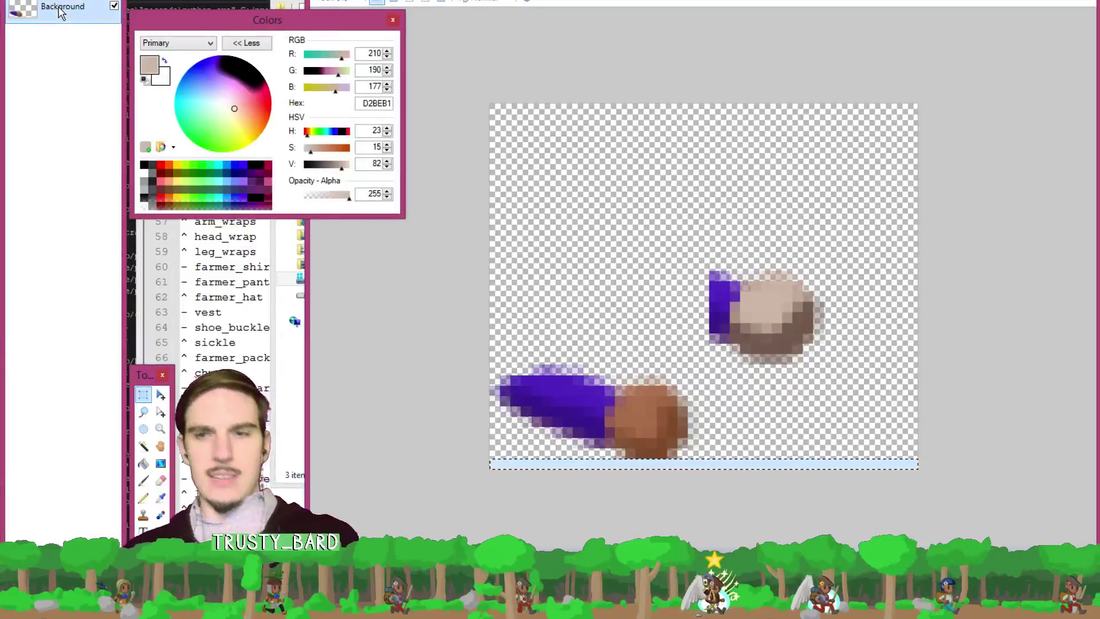
key("ctrl+d")
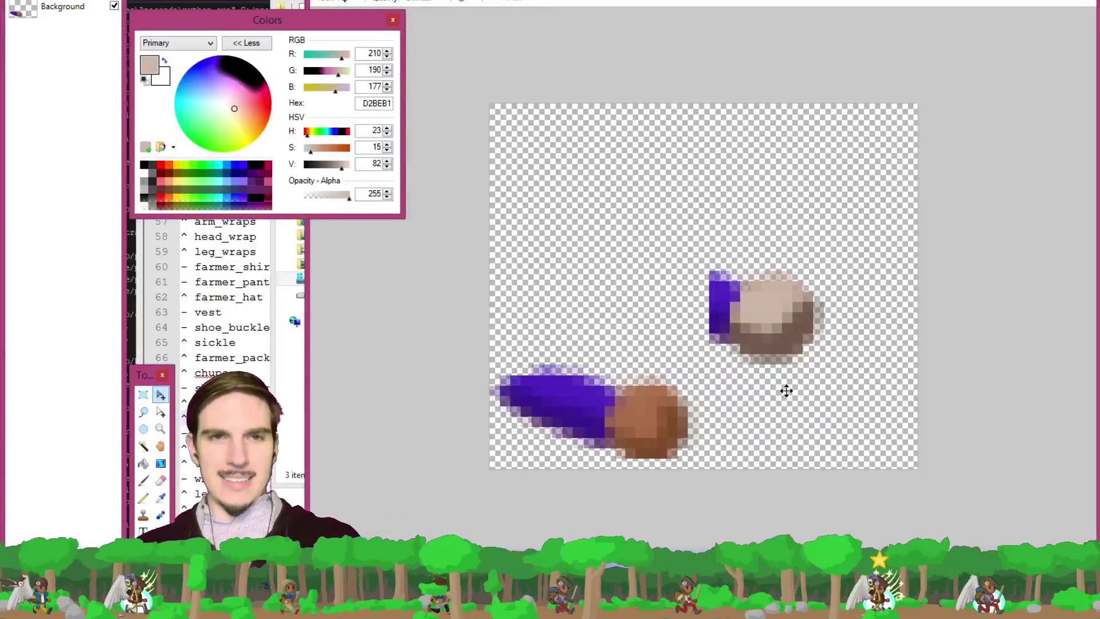
Move the pasted glove over the bare hand at the end of the purple sleeve and compare the image with and without it.
left_click_drag(848, 344, 715, 452)
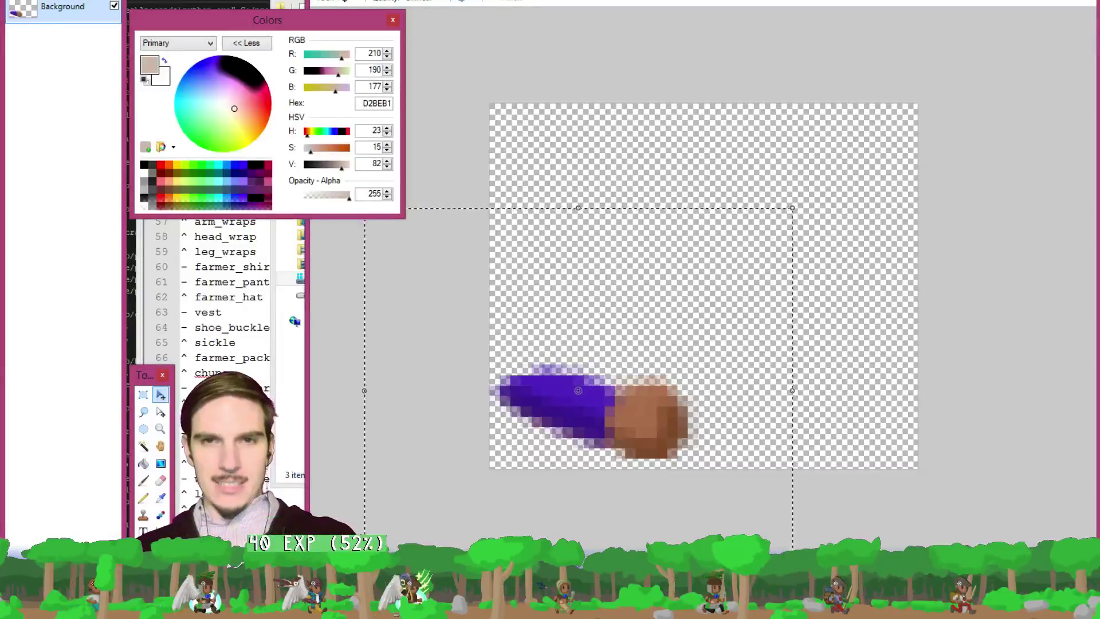
key("ctrl+z")
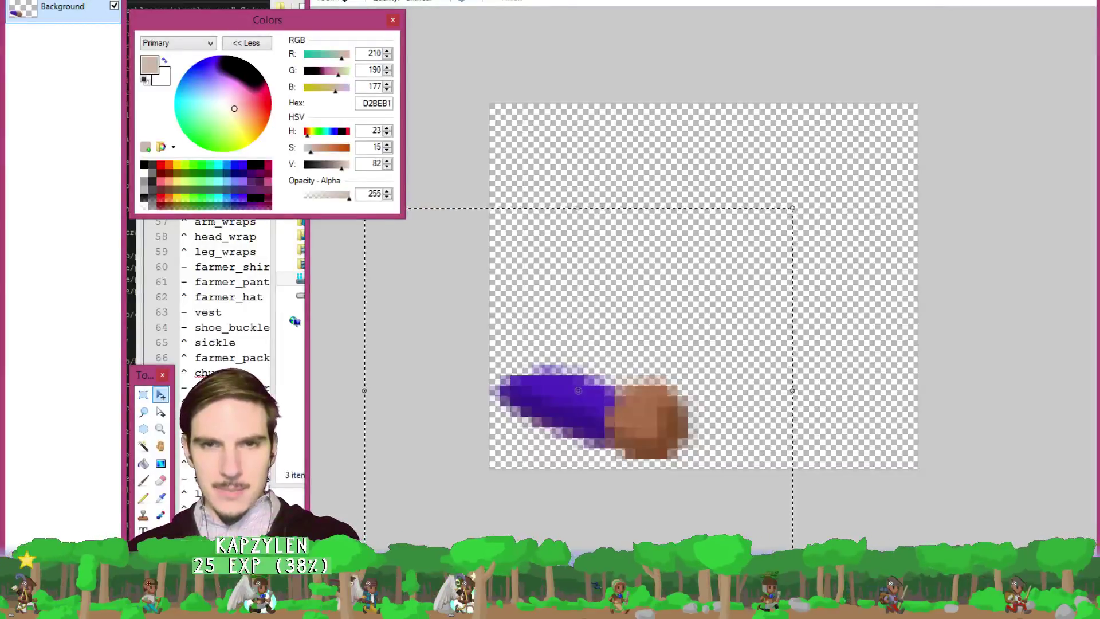
key("ctrl+y")
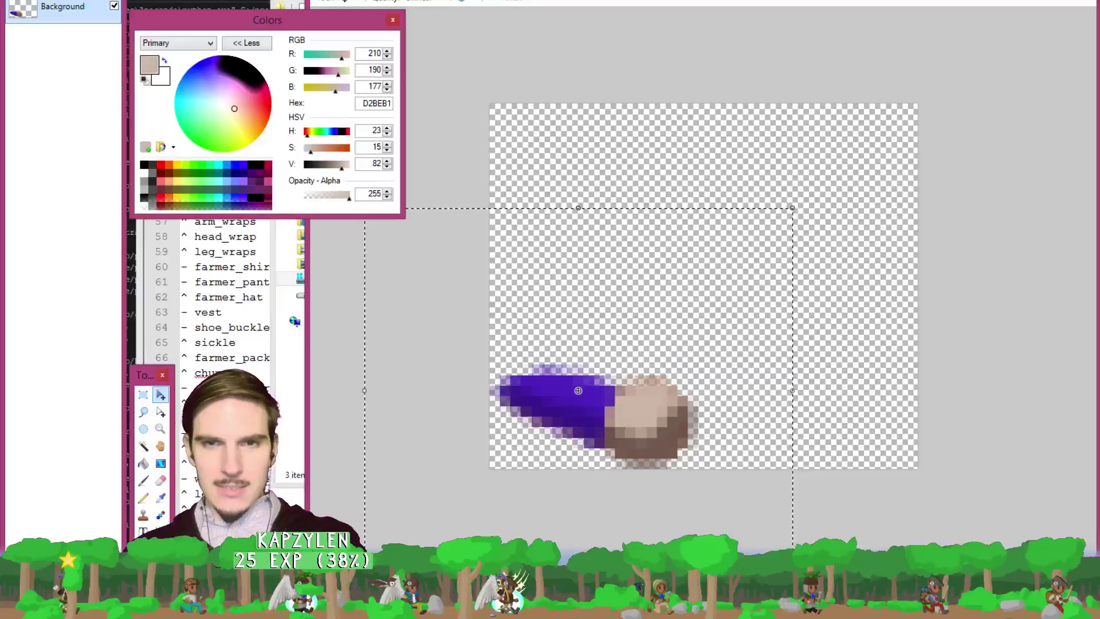
key("ctrl+z")
key("ctrl+y")
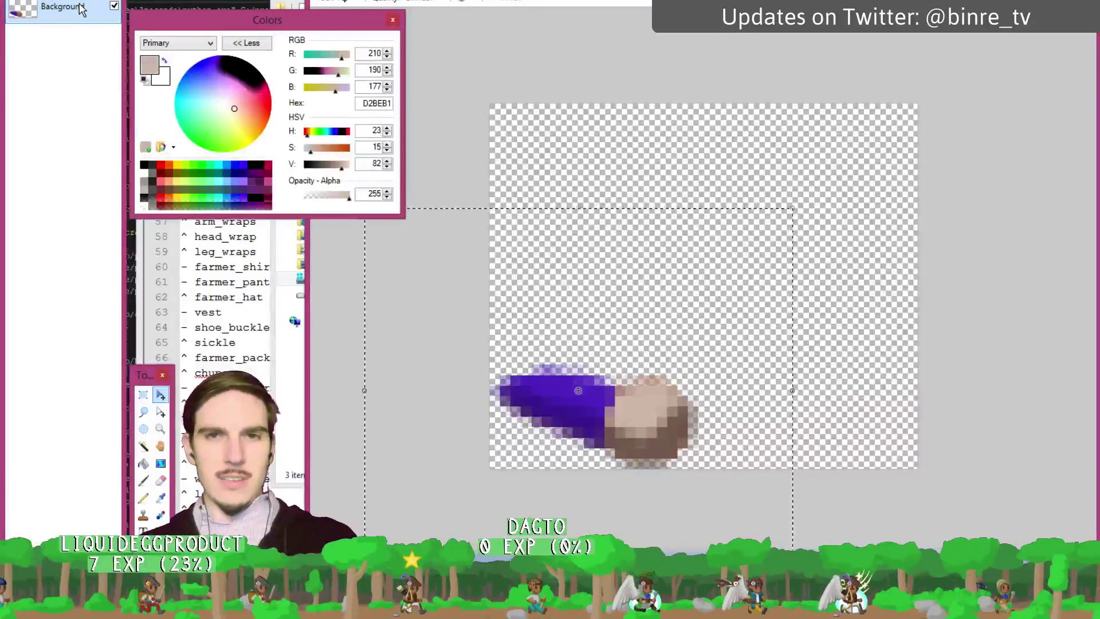
Try to clear a strip of the purple sleeve beside the glove in 0.png and undo the edit.
key("s")
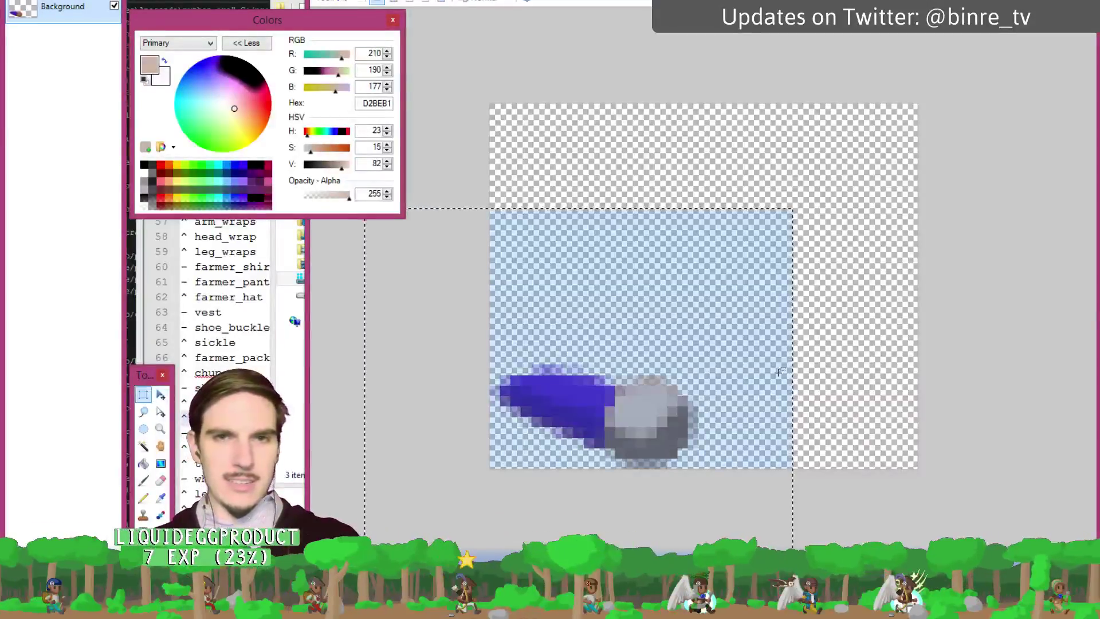
left_click_drag(803, 334, 592, 484)
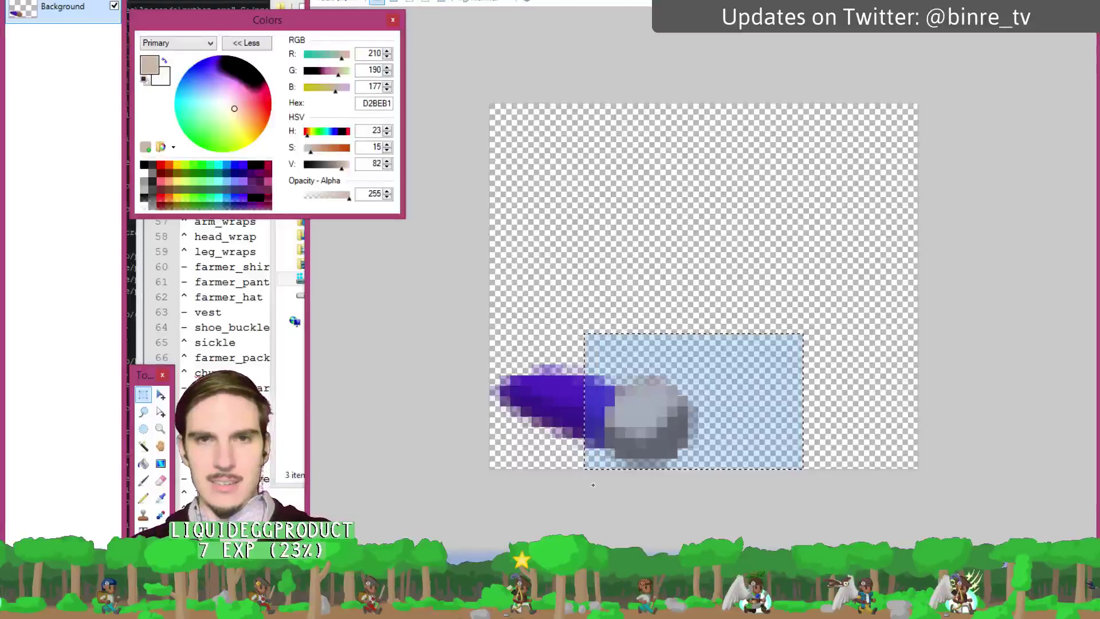
key("BackSpace")
key("ctrl+d")
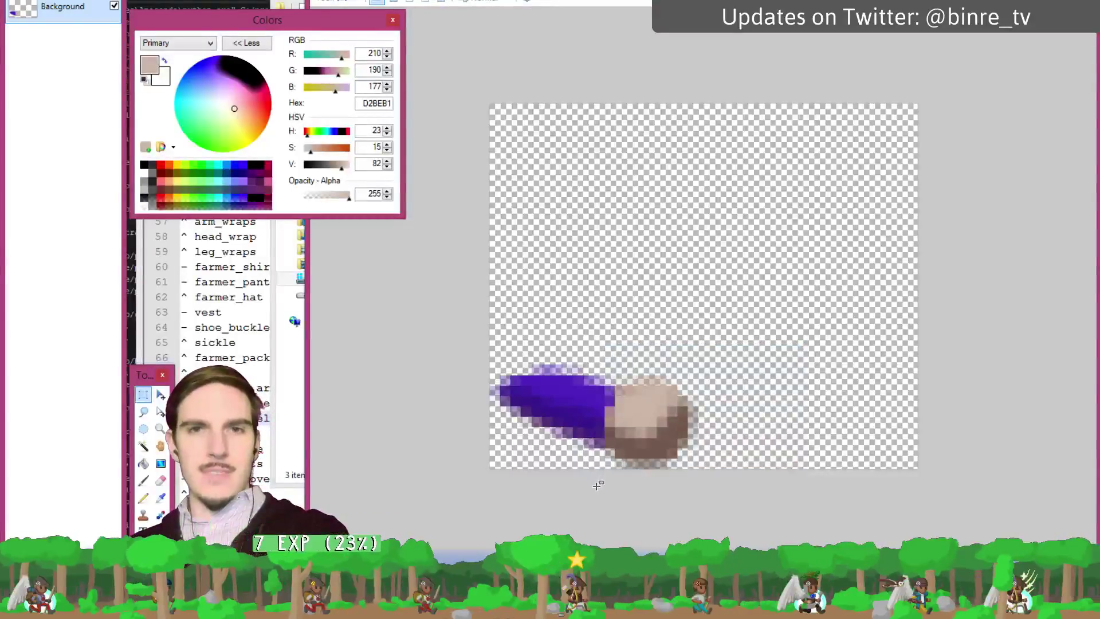
left_click_drag(614, 356, 581, 486)
key("Right")
key("ctrl+d")
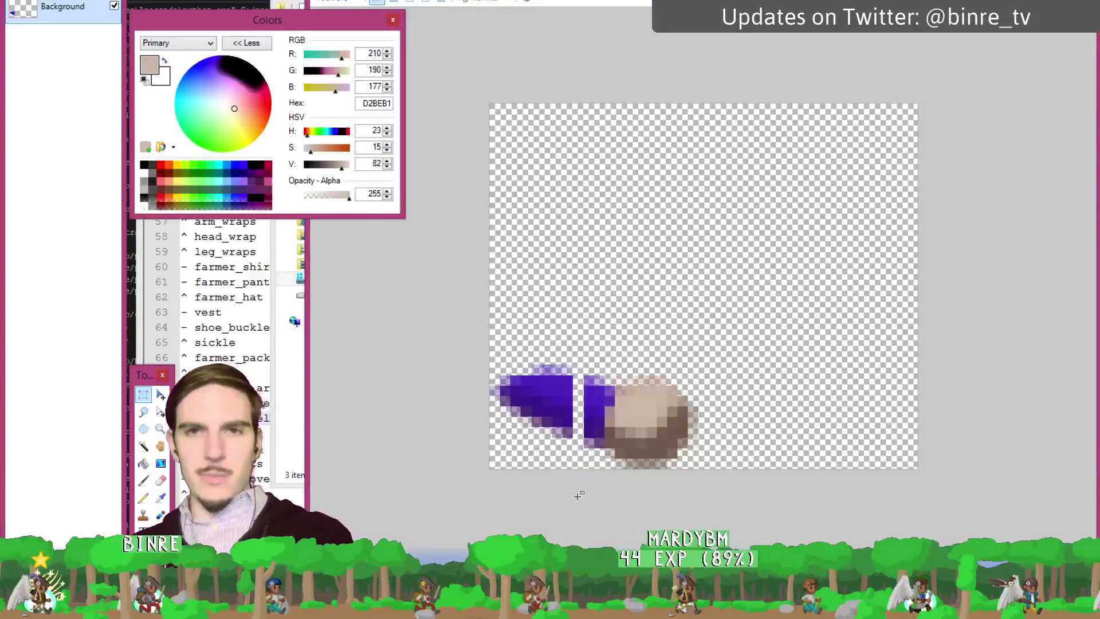
key("ctrl+z")
key("ctrl+z")
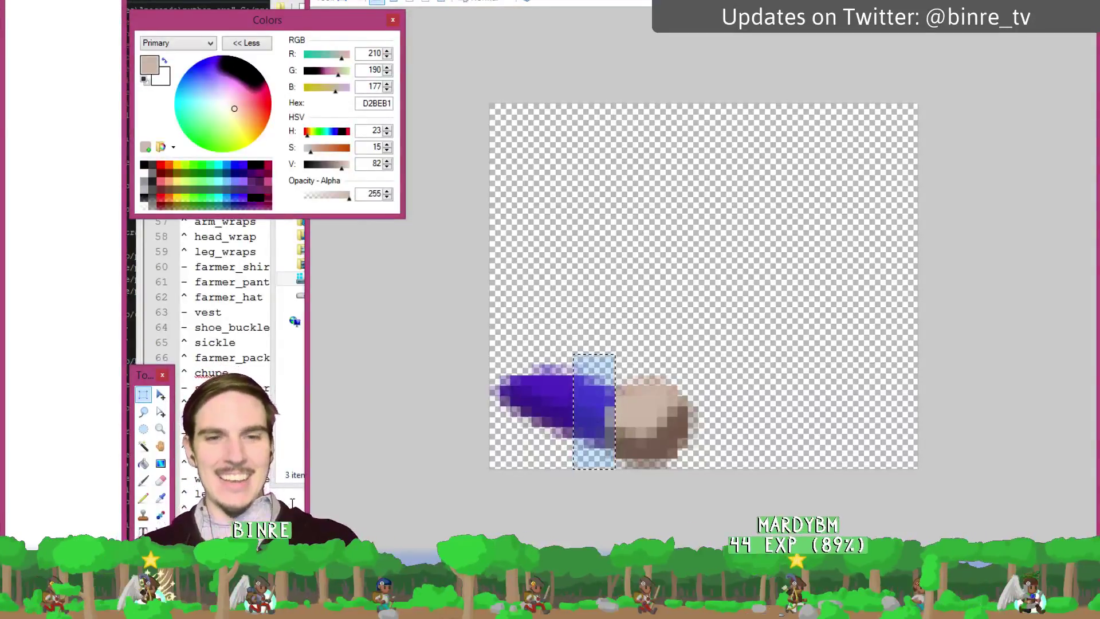
Save 0.png with auto-detected bit depth, check the white_gloves folder, and close the image.
key("ctrl+s")
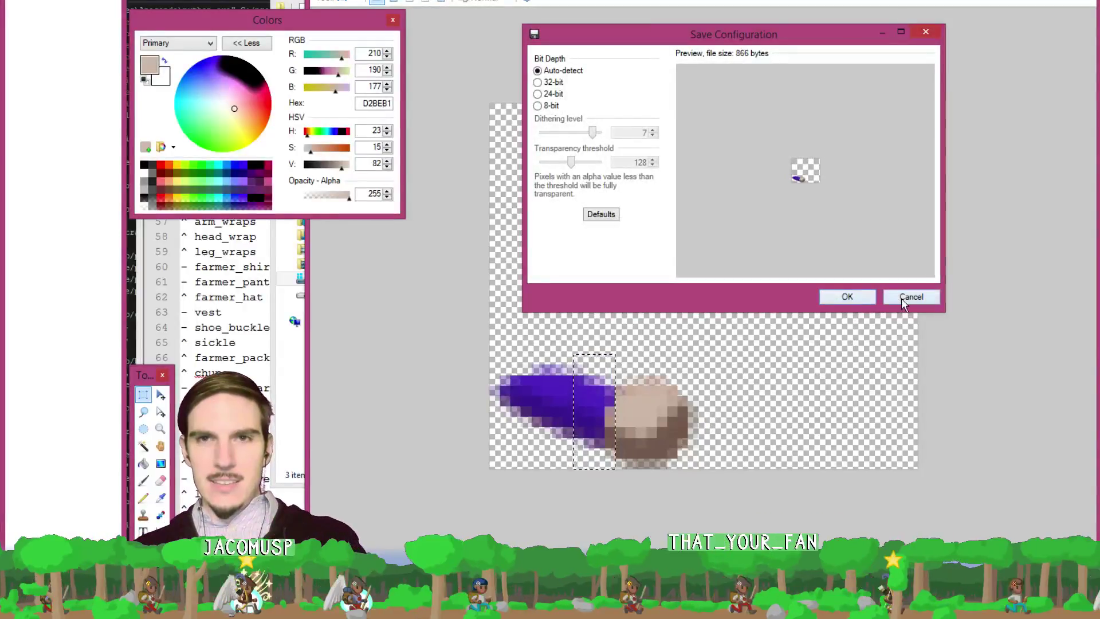
left_click(847, 297)
left_click(282, 376)
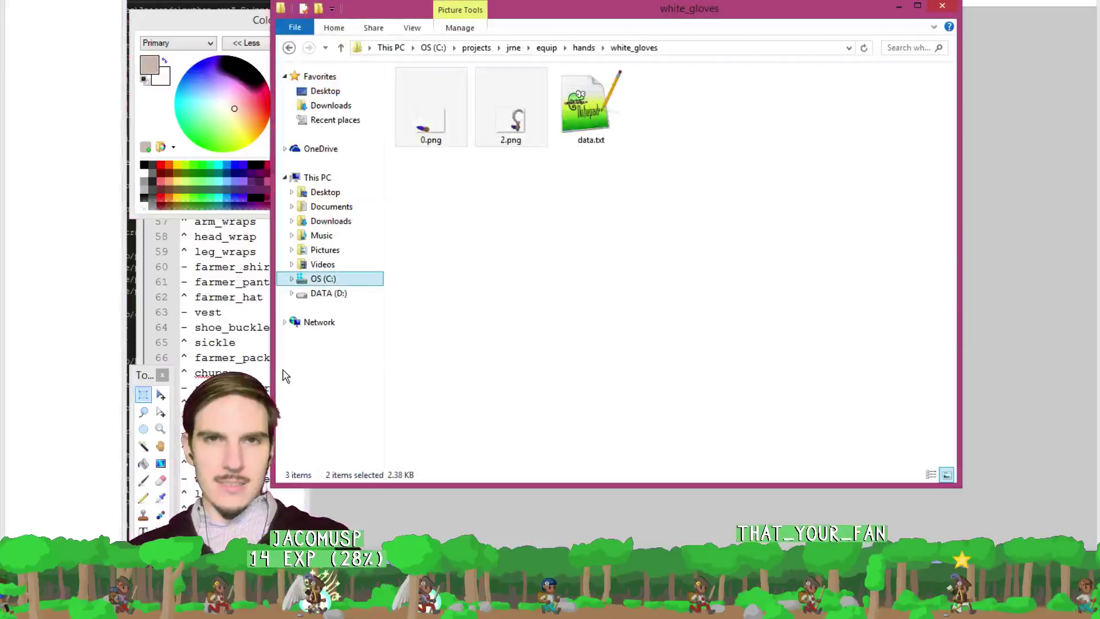
key("alt+Tab")
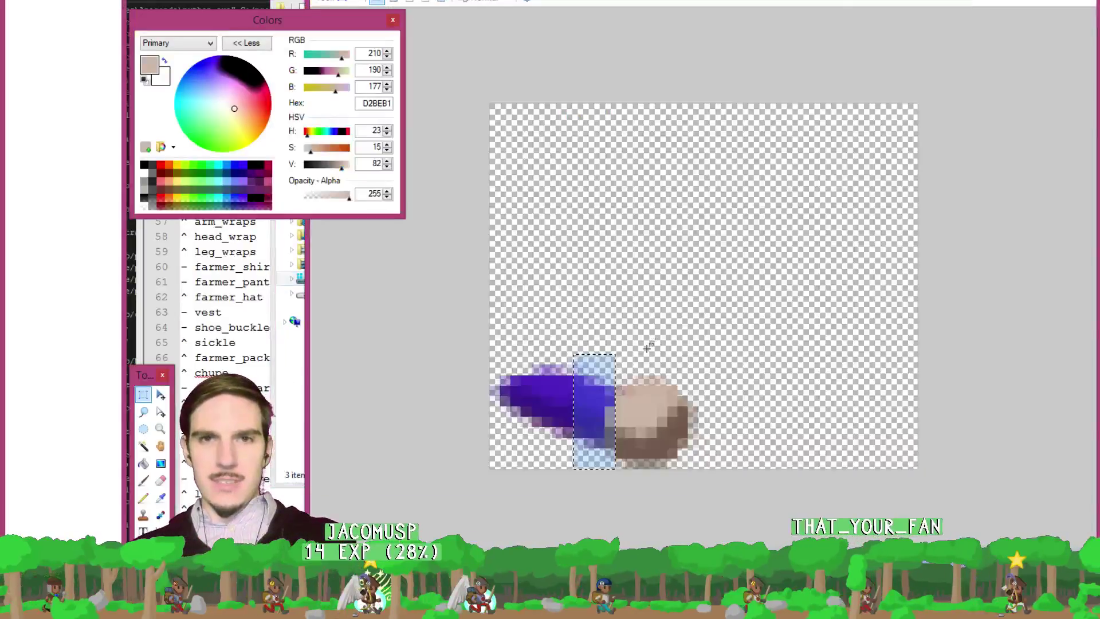
key("ctrl+s")
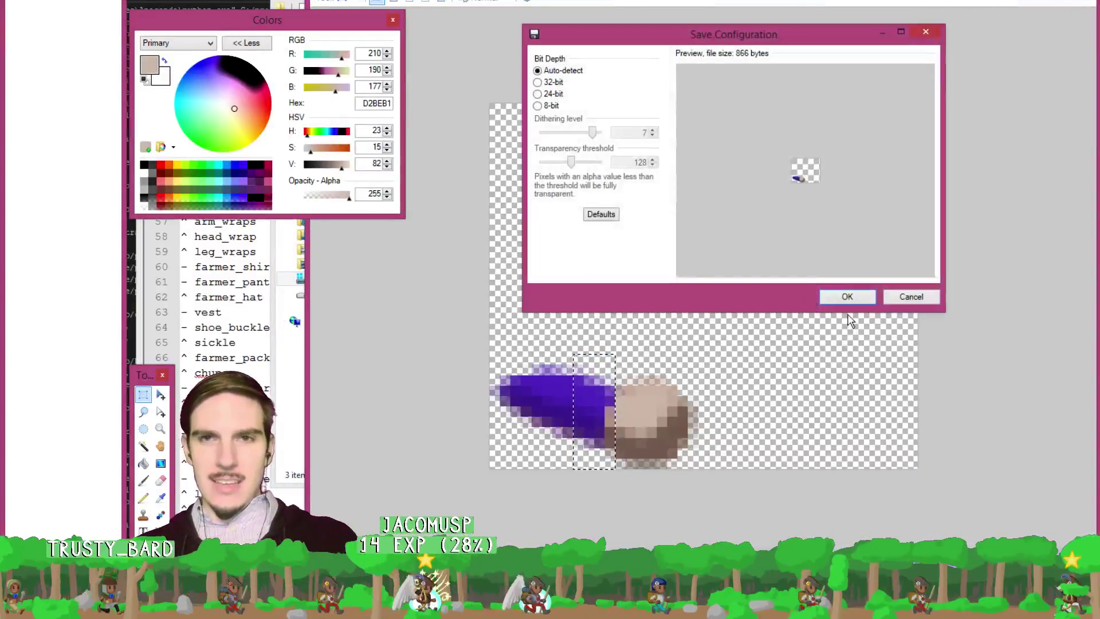
left_click(848, 296)
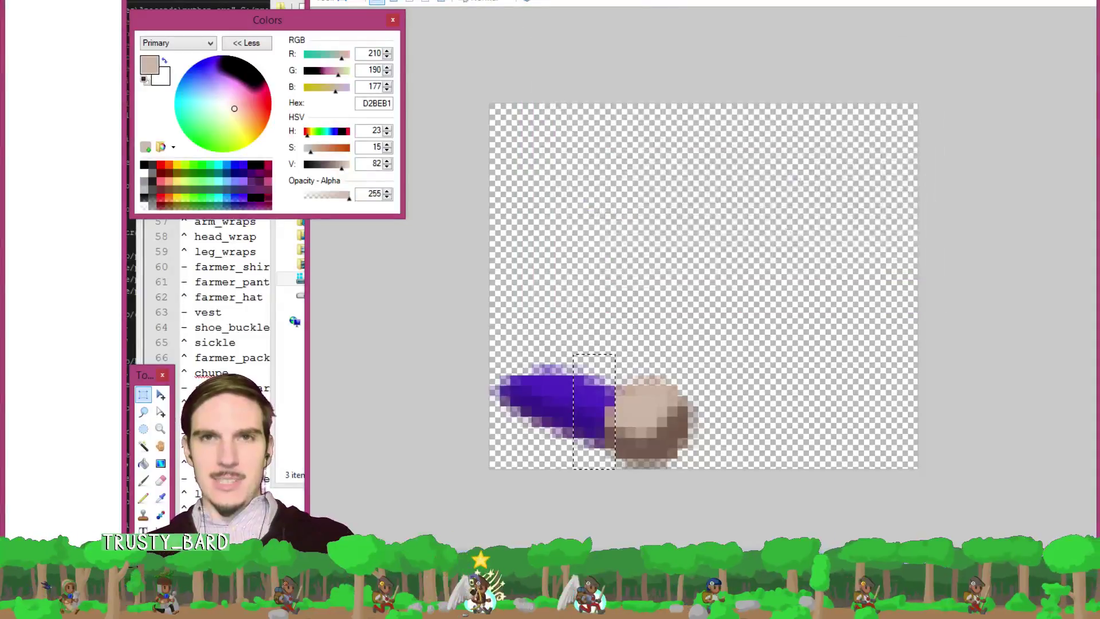
key("ctrl+w")
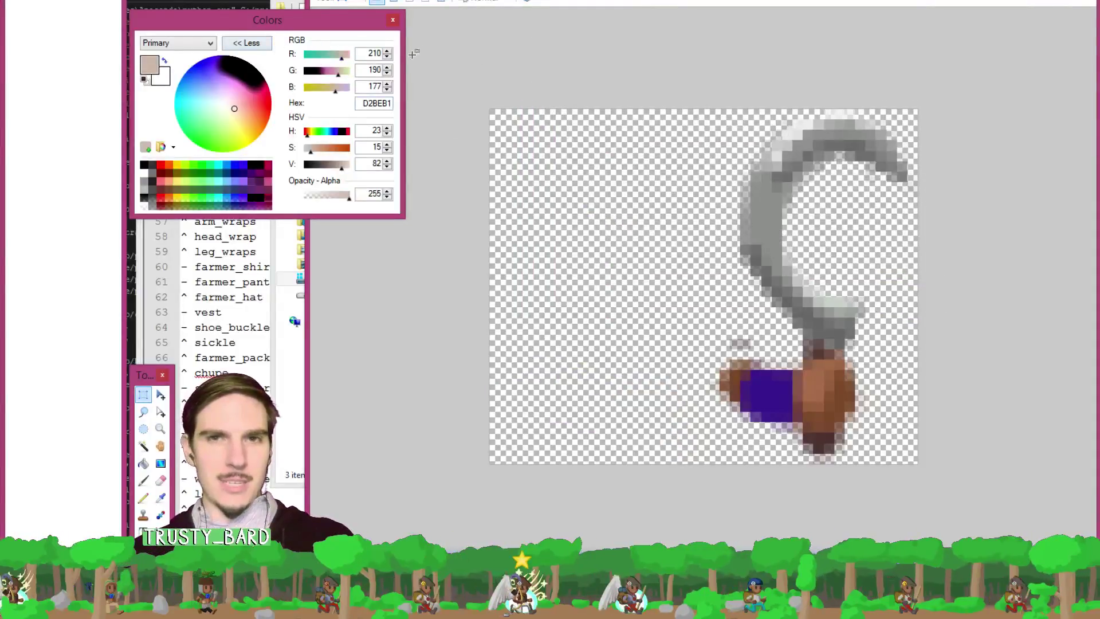
Set the canvas height of 2.png to 35 pixels and save the image.
key("alt+i")
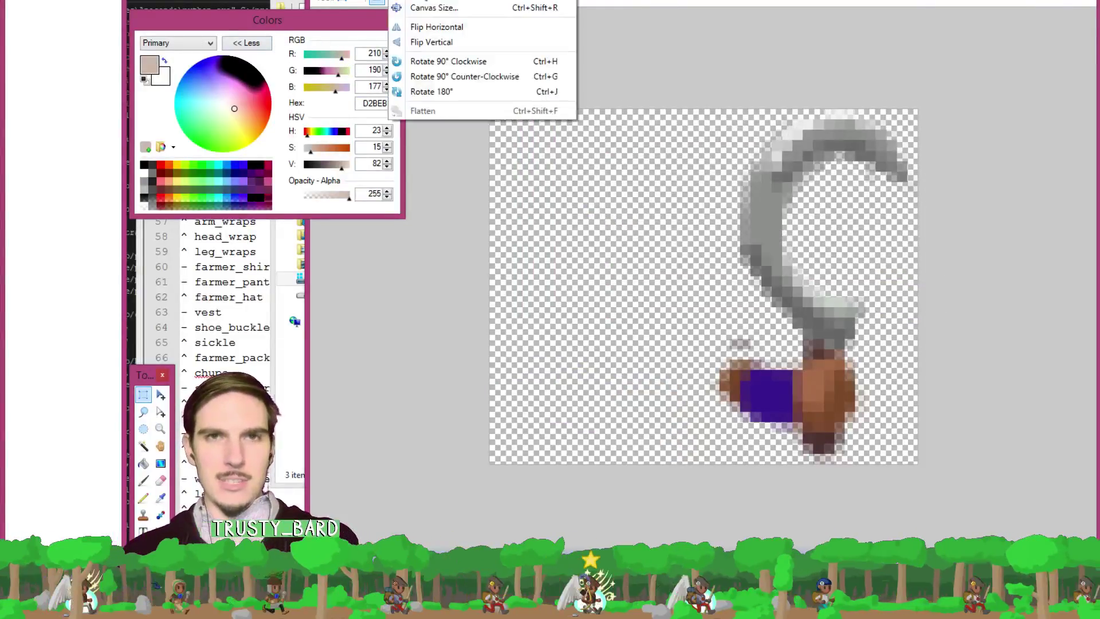
left_click(426, 8)
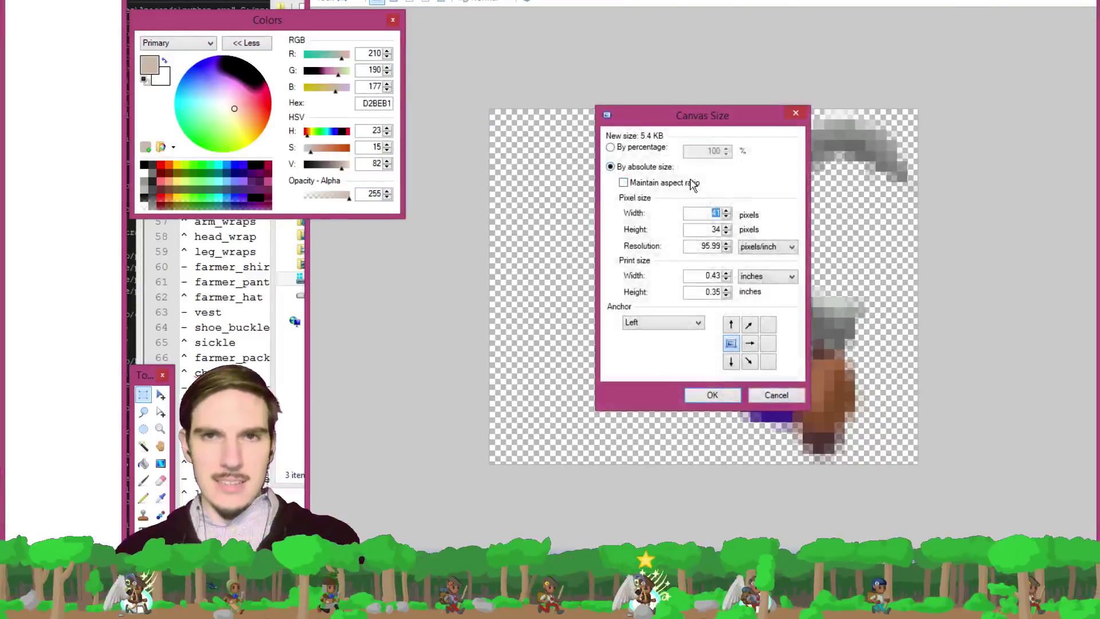
key("Tab")
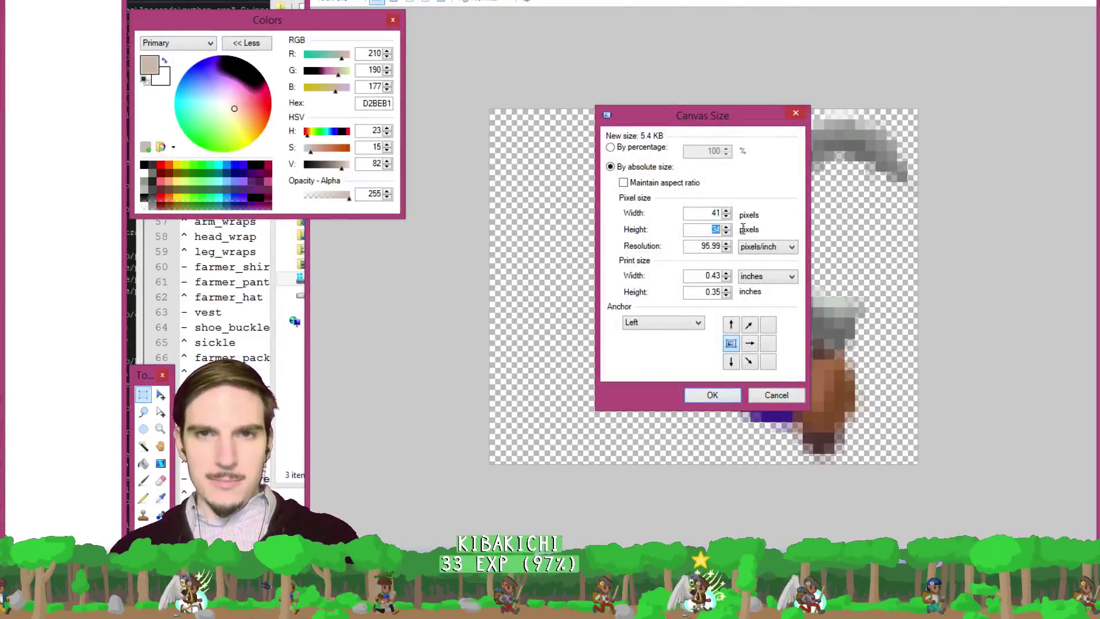
type("3")
key("Return")
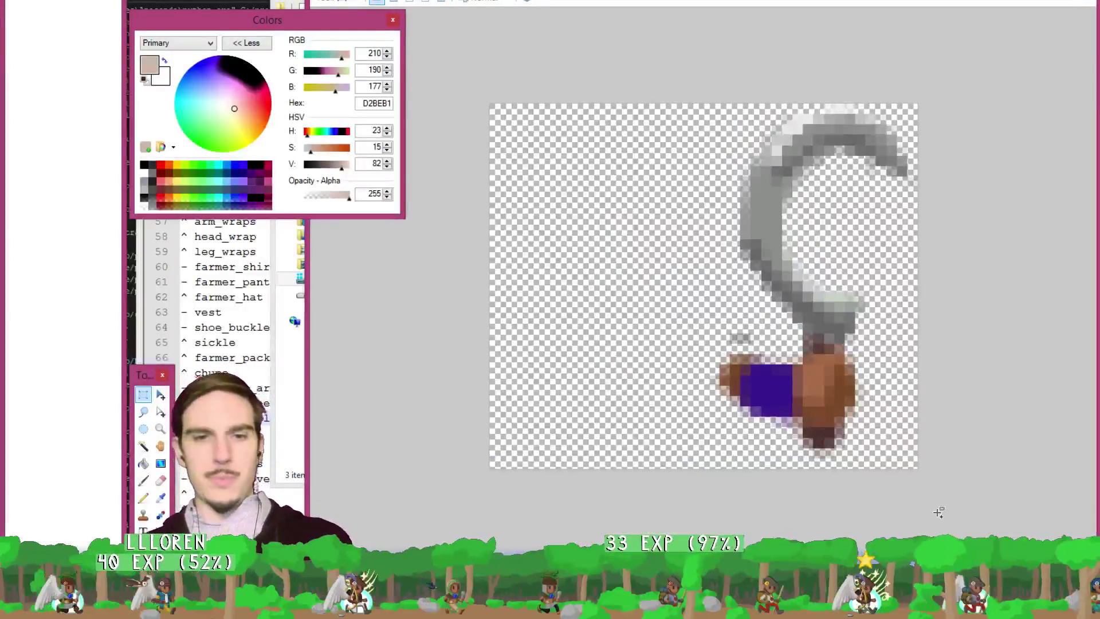
key("ctrl+s")
left_click(846, 296)
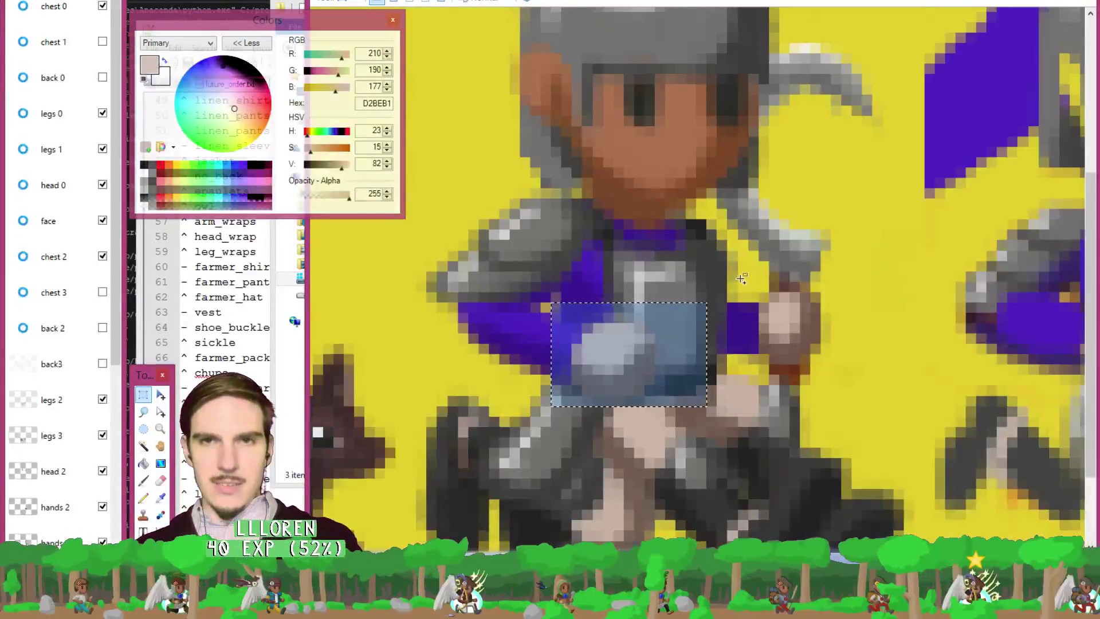
Select a rectangle around the glove holding the sickle in the knight document and make the hands 2 layer active.
left_click_drag(699, 403, 822, 371)
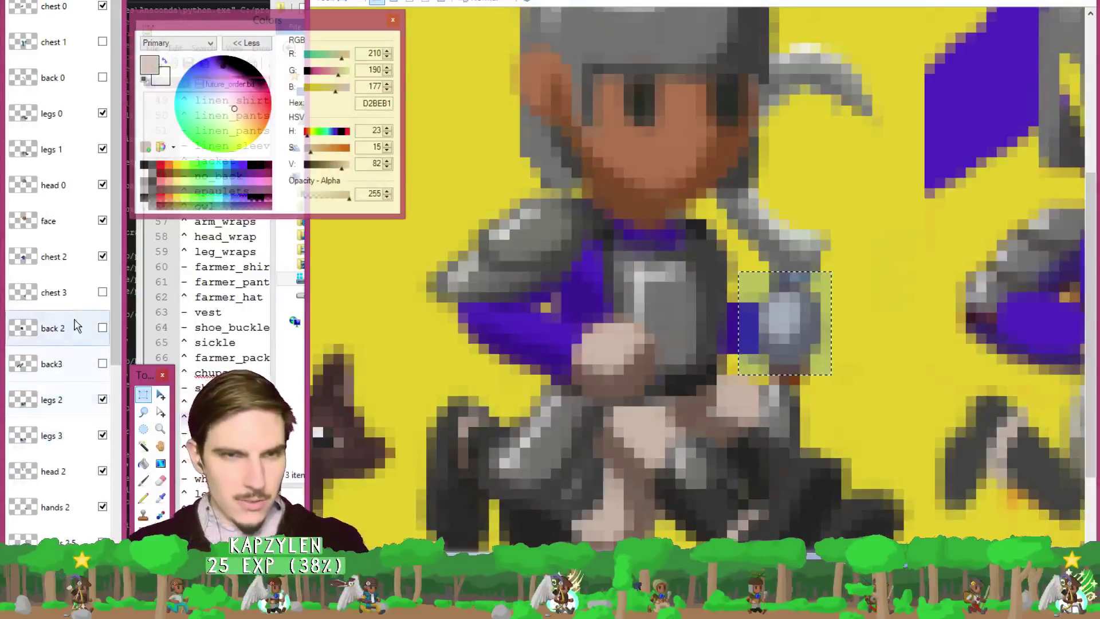
left_click(73, 474)
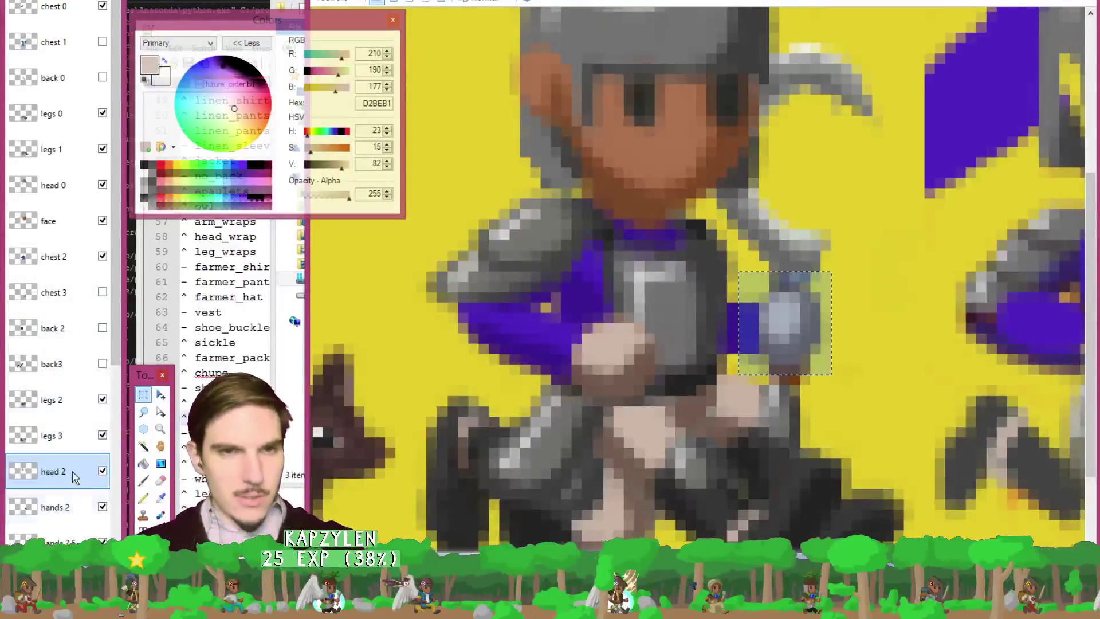
left_click(60, 507)
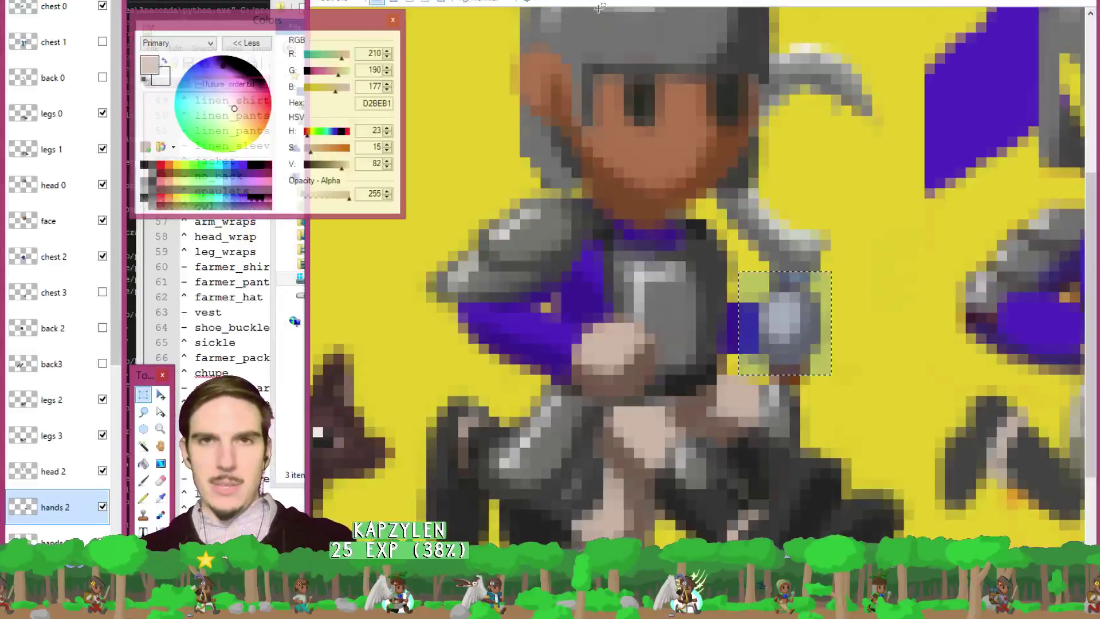
Try copying only the selected hands 2 glove into 2.png.
key("ctrl+c")
key("ctrl+Tab")
key("ctrl+v")
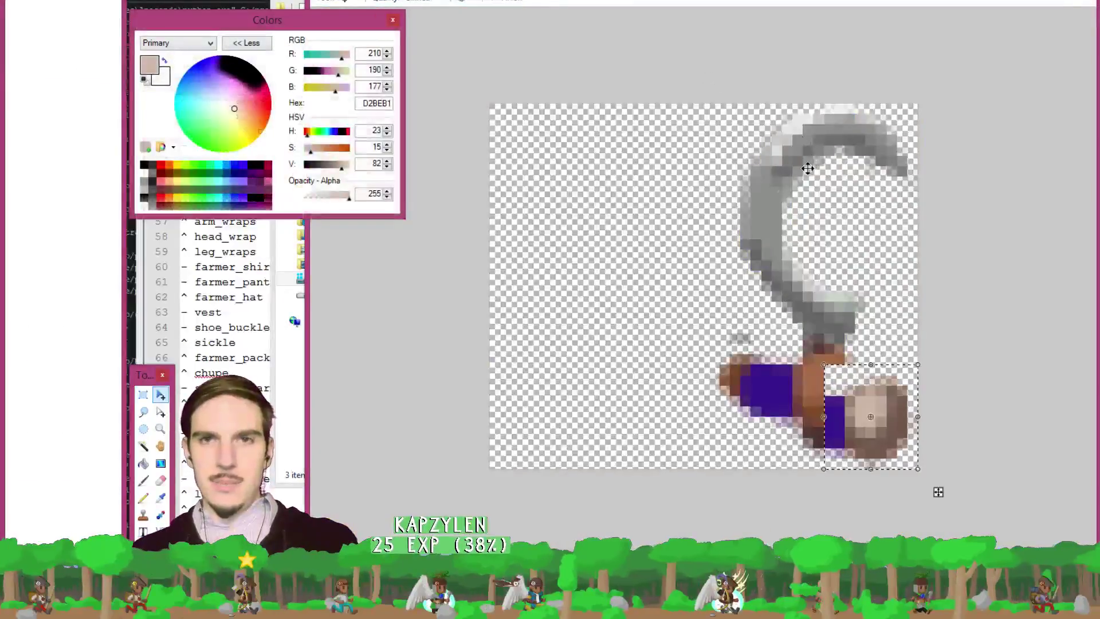
mouse_move(937, 491)
left_mouse_down()
mouse_move(910, 464)
mouse_move(882, 457)
mouse_move(872, 327)
mouse_move(937, 490)
left_mouse_up()
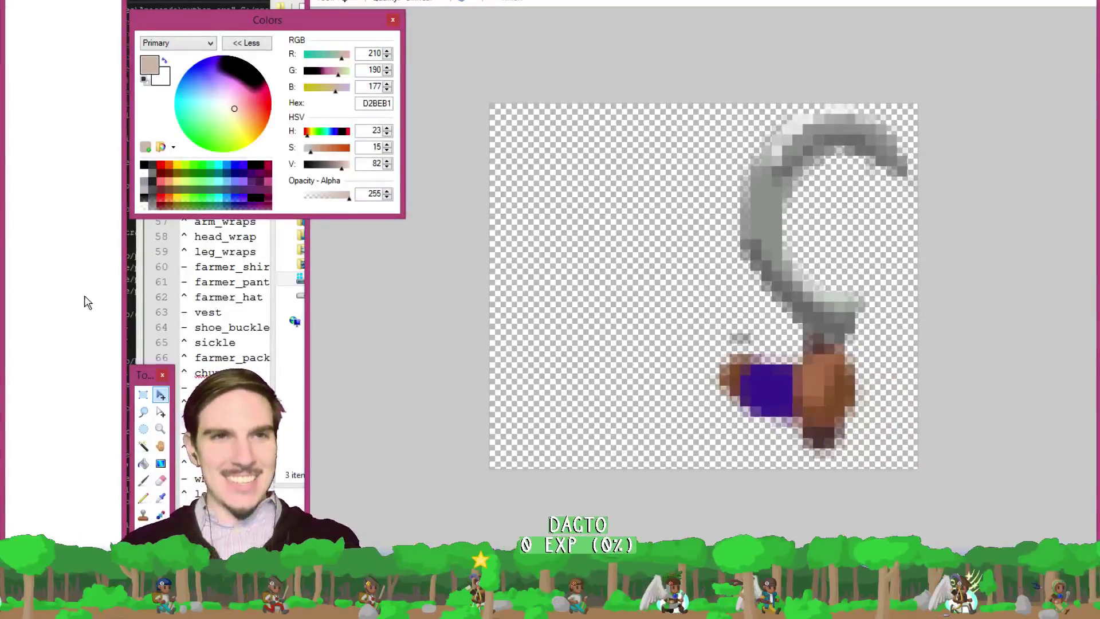
Merge hands 2 with hands 2.5, copy the selected sickle hand into 2.png and place its glove over the bare hand.
key("ctrl+Tab")
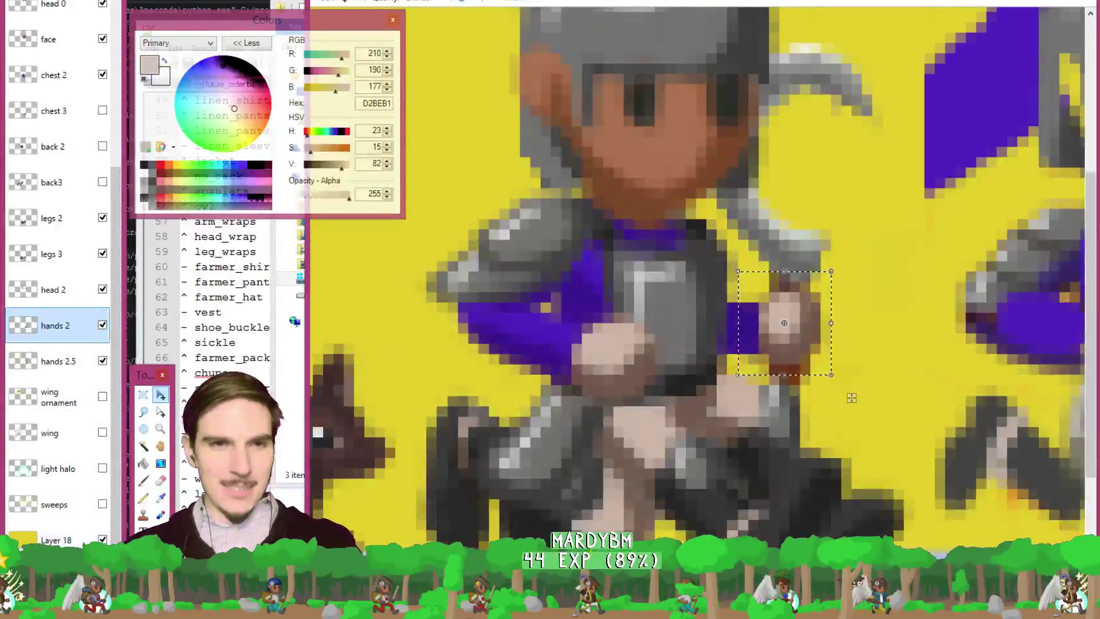
key("ctrl+m")
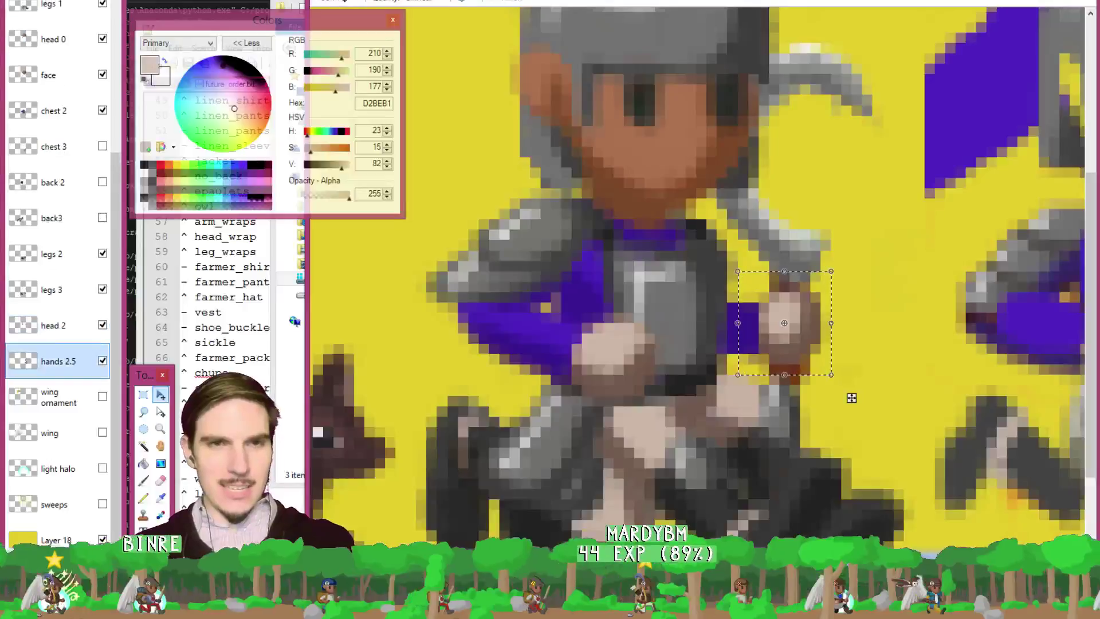
scroll(852, 397, "up", 2)
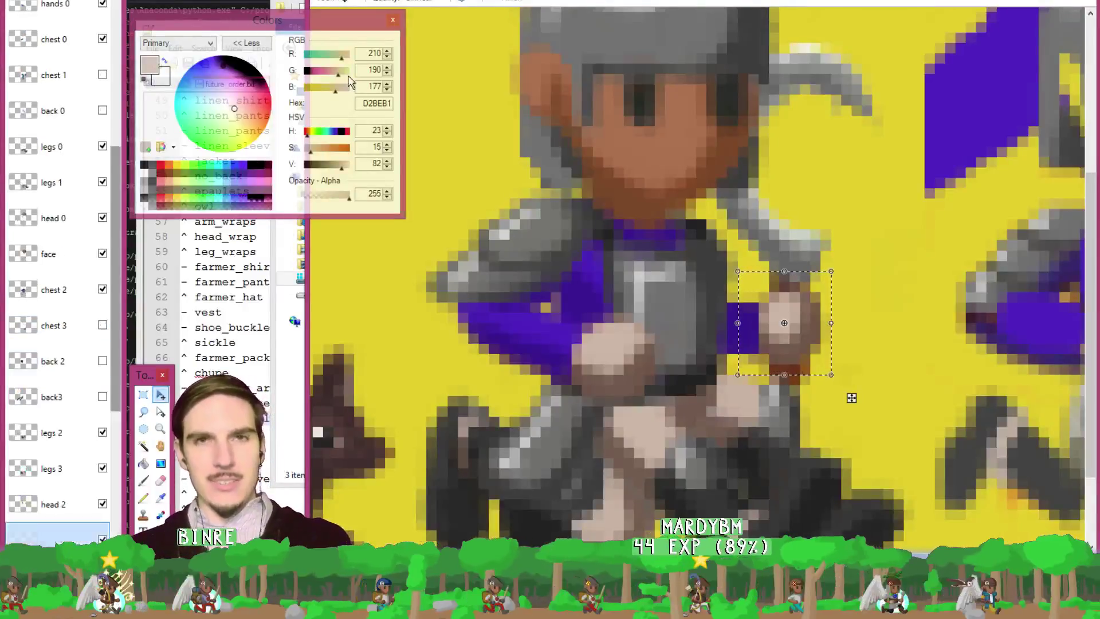
key("ctrl+Tab")
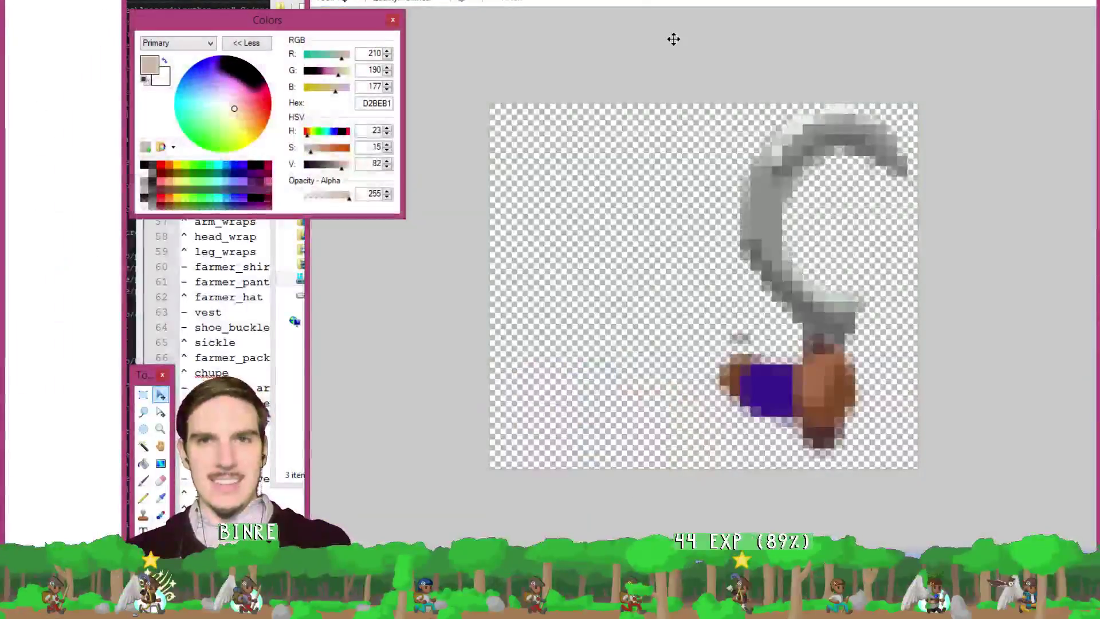
key("ctrl+v")
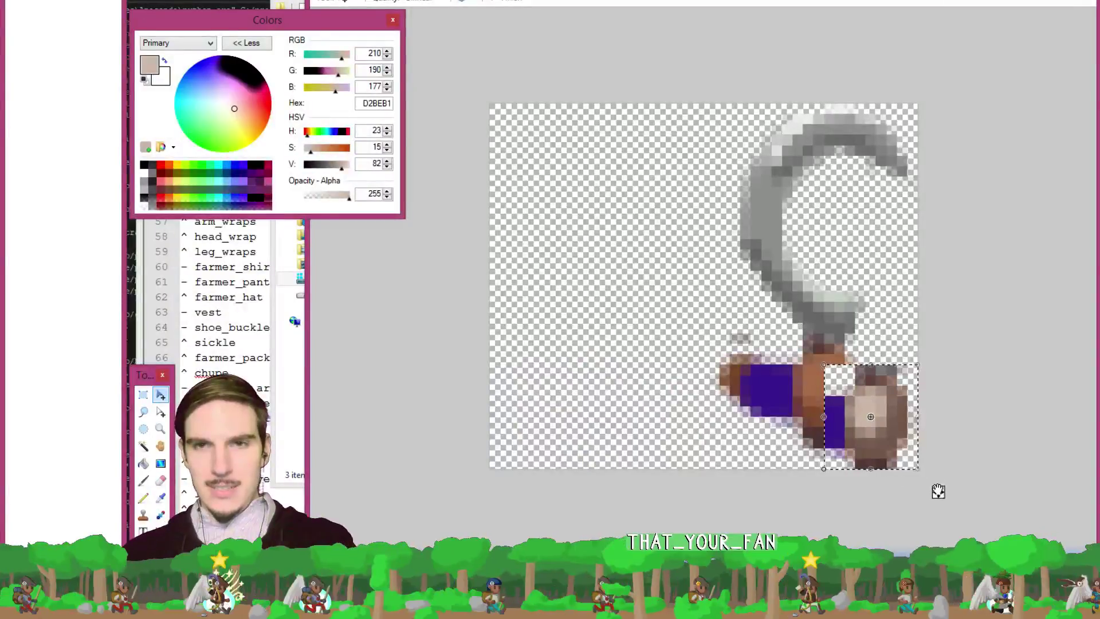
left_click_drag(937, 491, 882, 455)
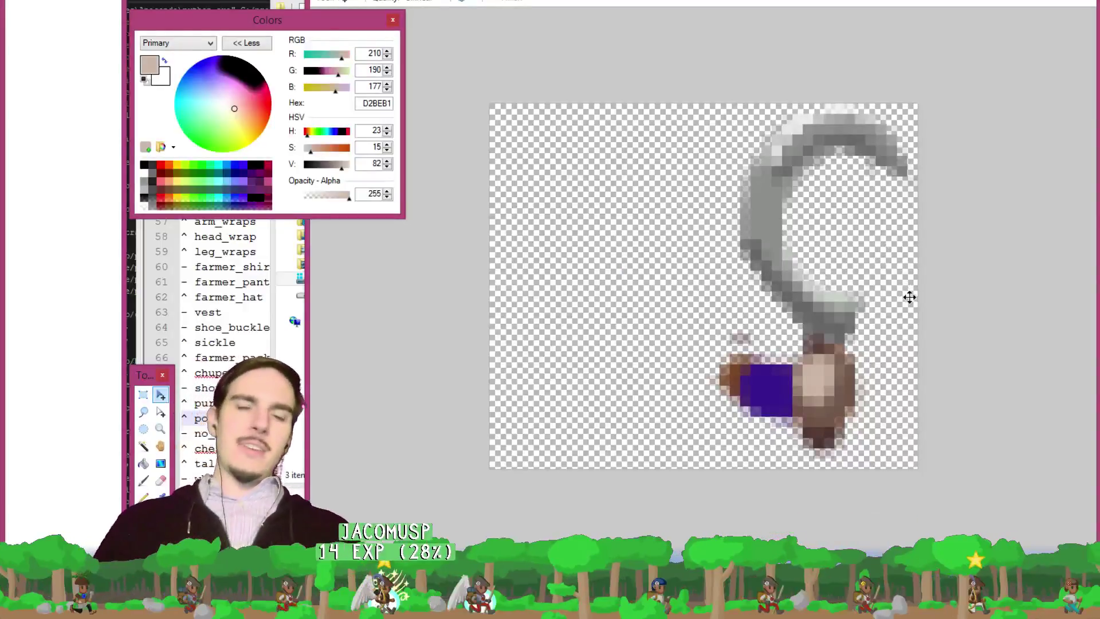
Hide the hands 2.5 layer in the knight document, choose the Eraser and clear the selection around the gloved hand.
key("ctrl+Tab")
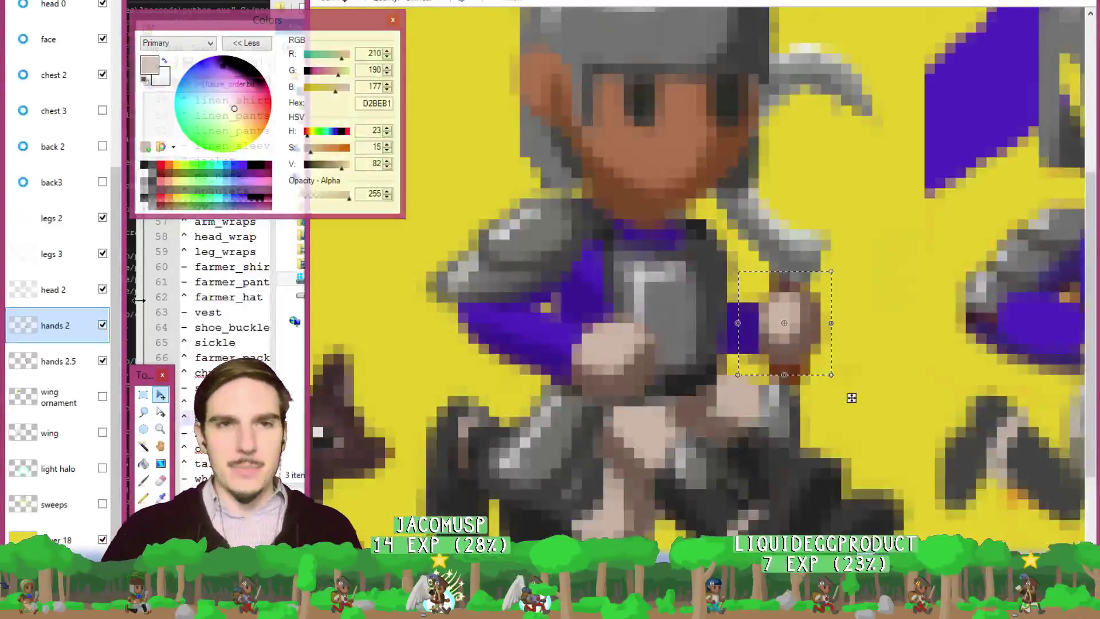
left_click(102, 362)
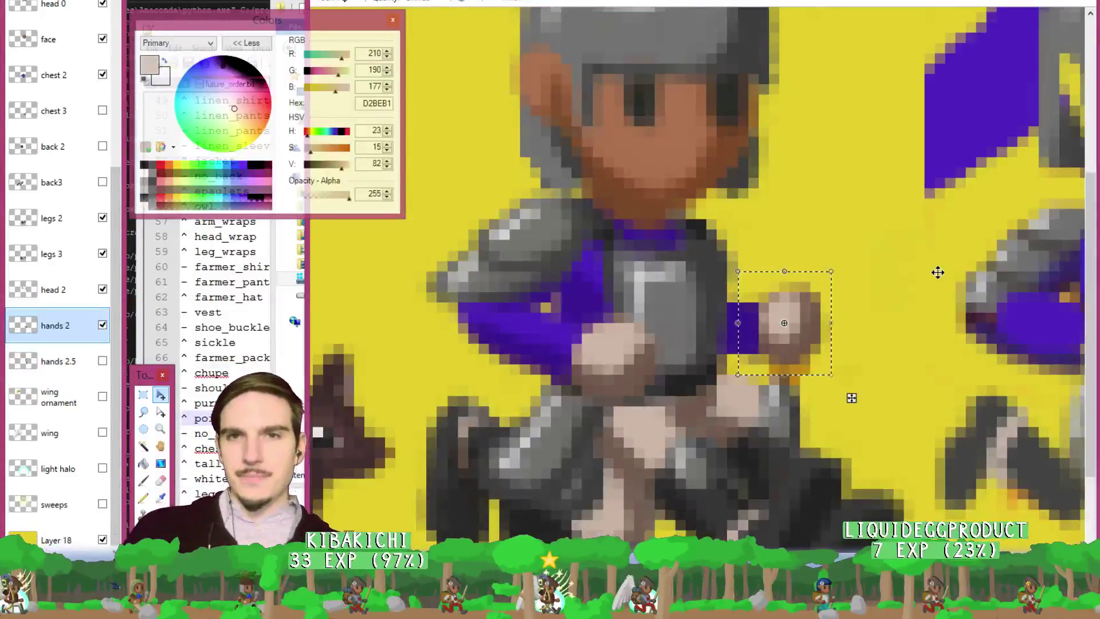
scroll(842, 388, "up", 2)
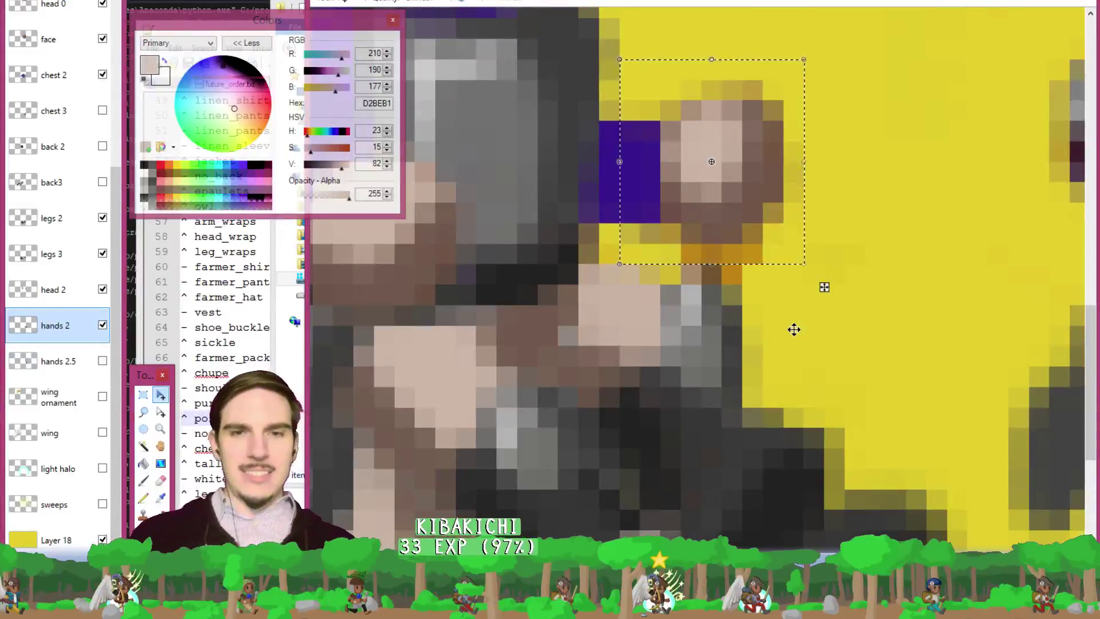
key("e")
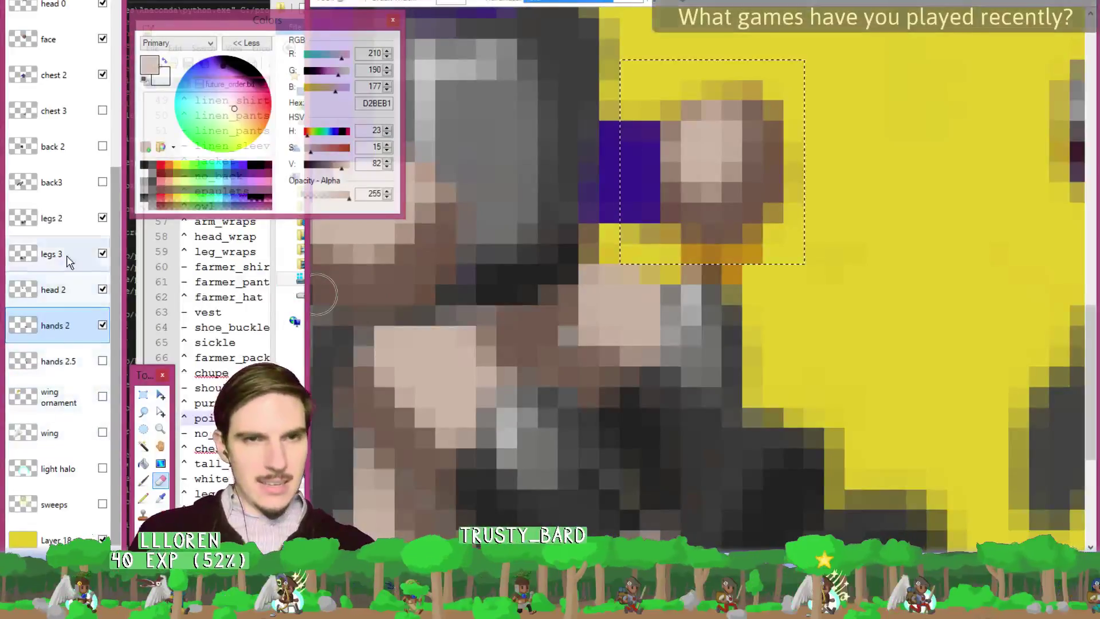
left_click(66, 219)
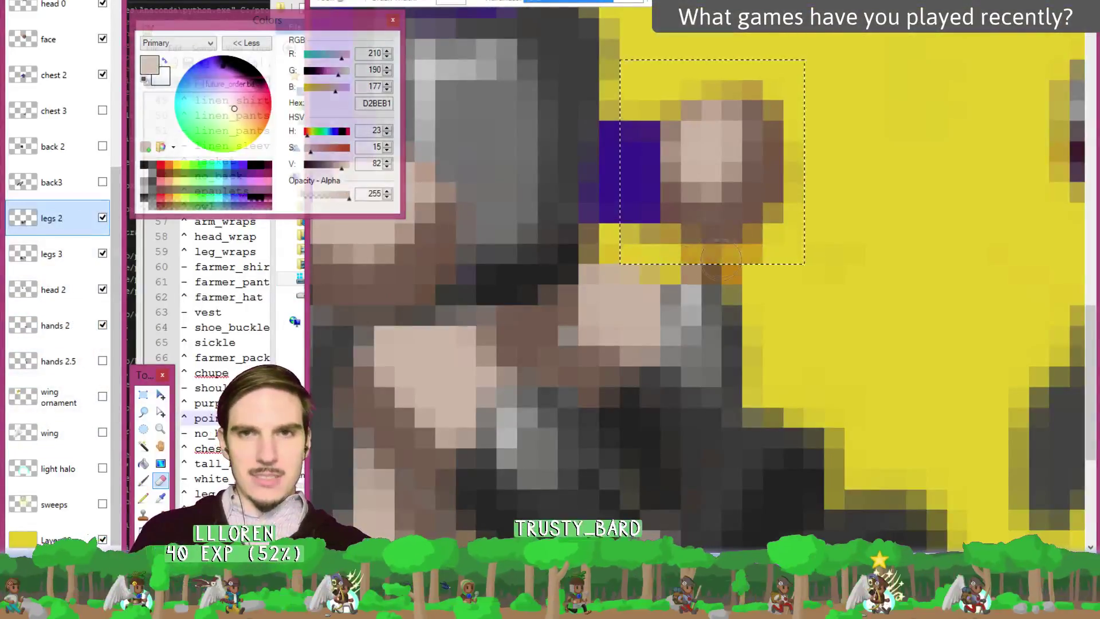
key("ctrl+d")
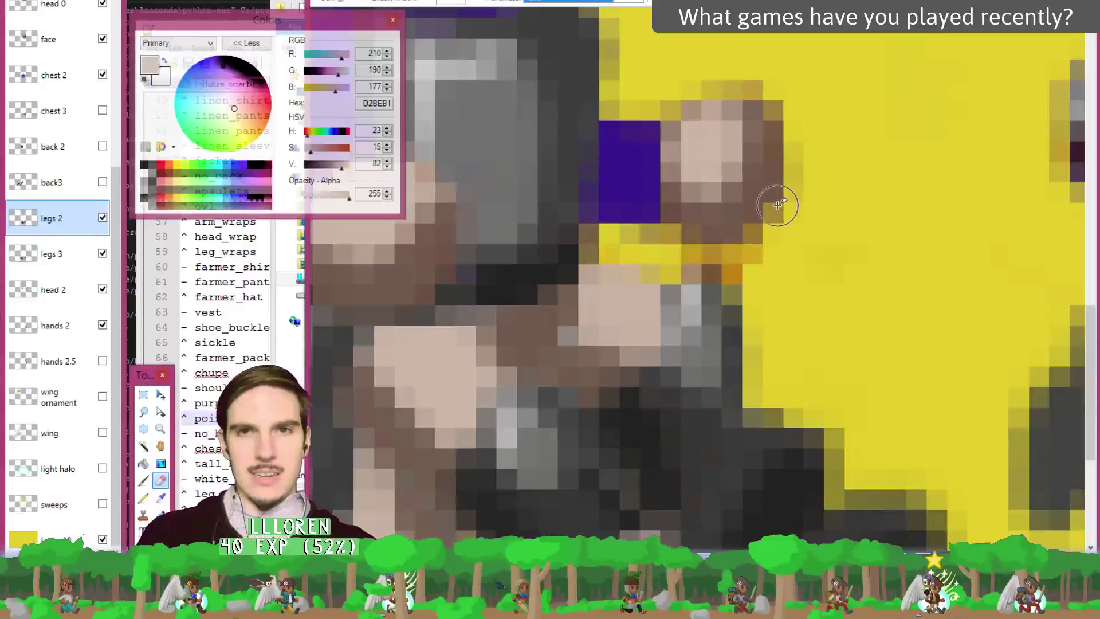
key("ctrl+z")
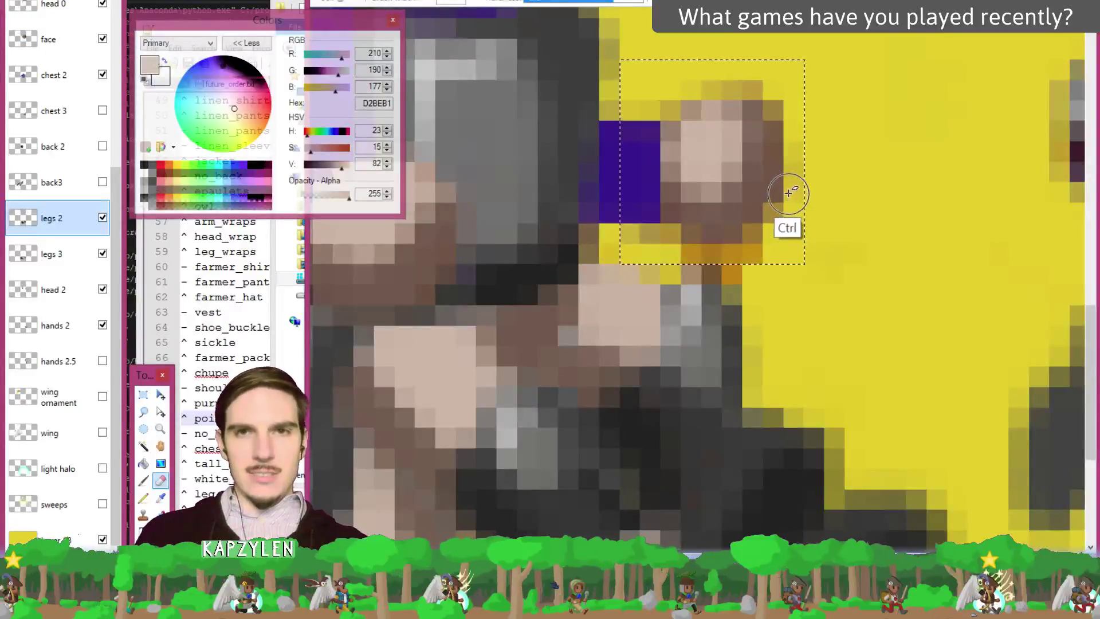
key("ctrl+d")
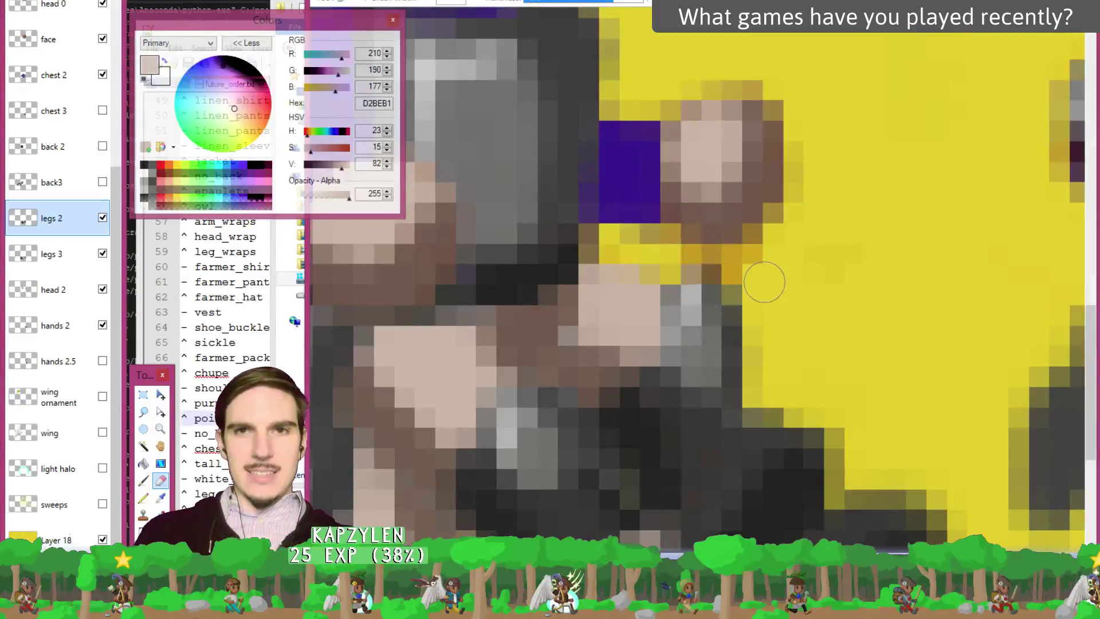
Try erasing the stray orange pixels below the glove on the legs 3 and legs 0 layers.
left_click(73, 254)
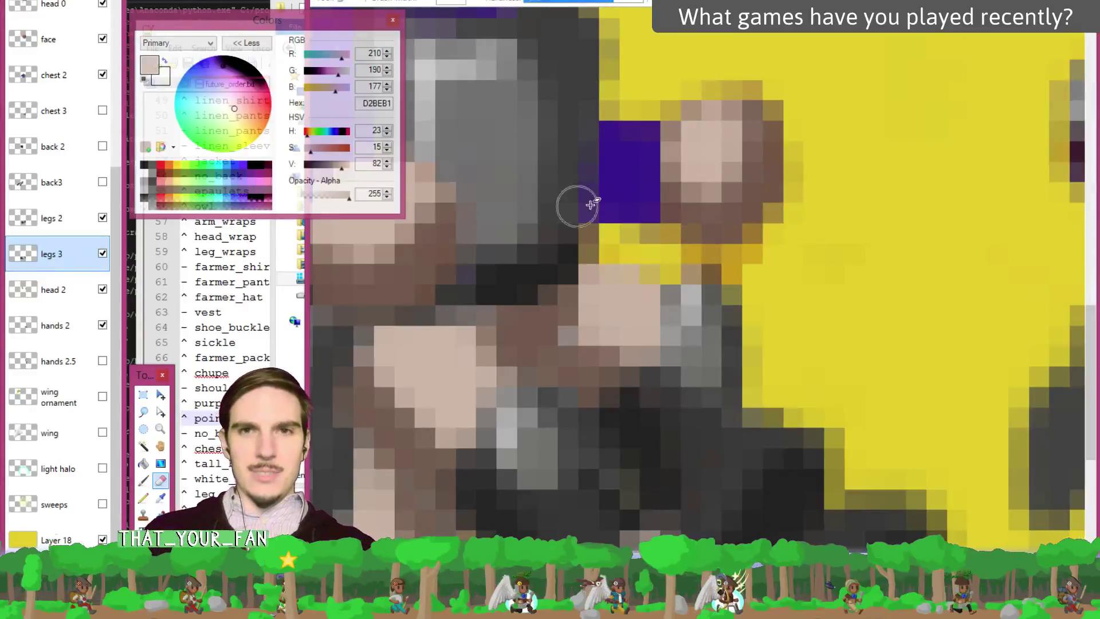
key("alt+Page_Up")
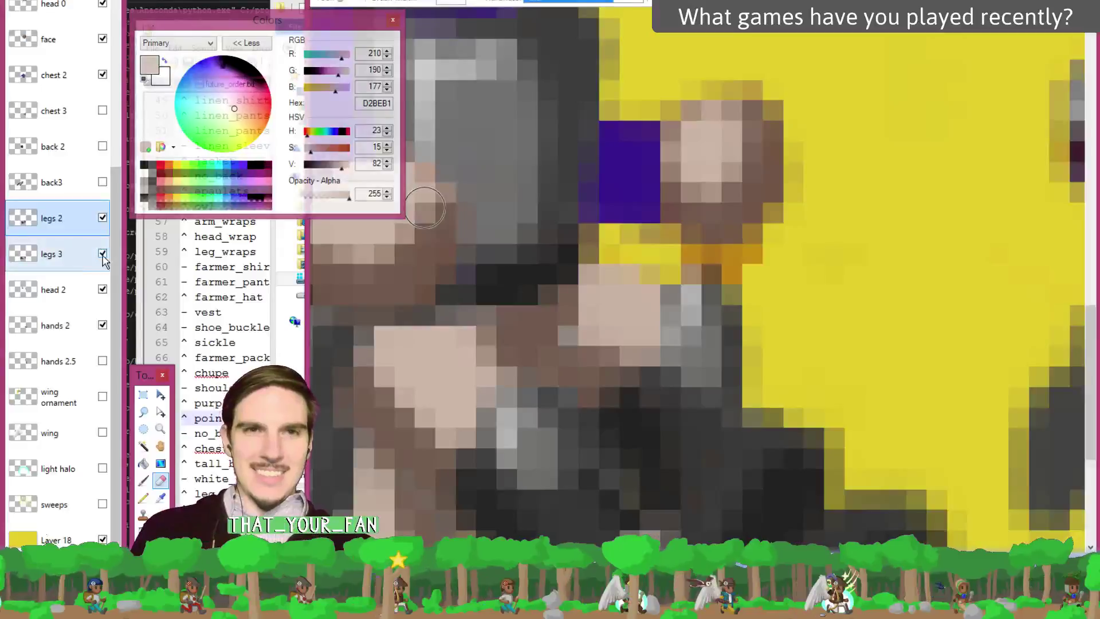
scroll(106, 183, "up", 8)
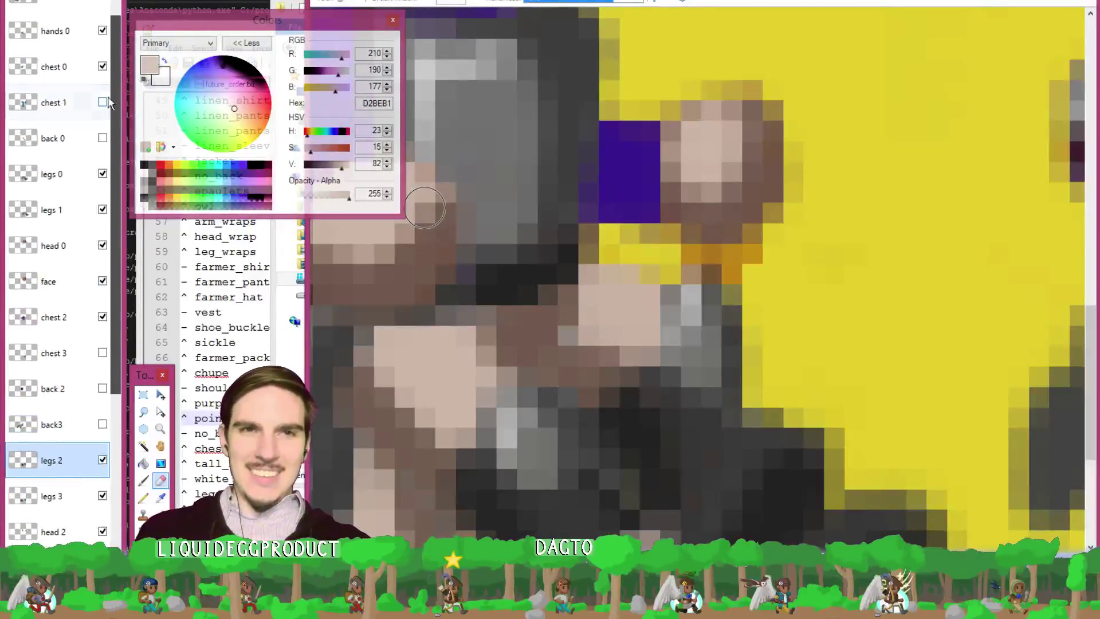
left_click(63, 174)
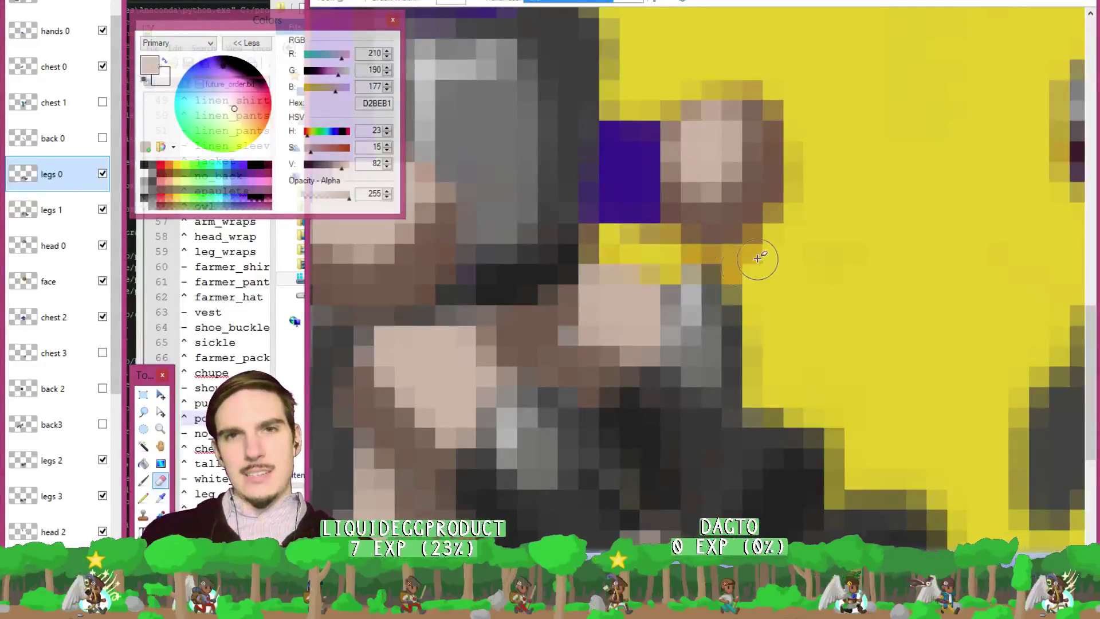
key("ctrl+z")
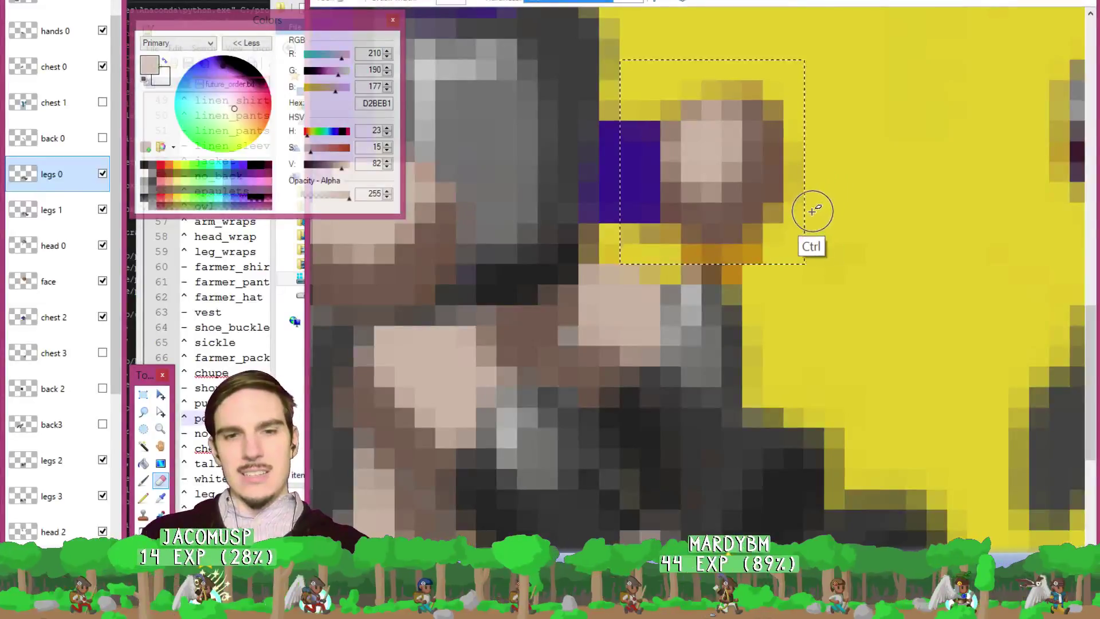
key("ctrl+z")
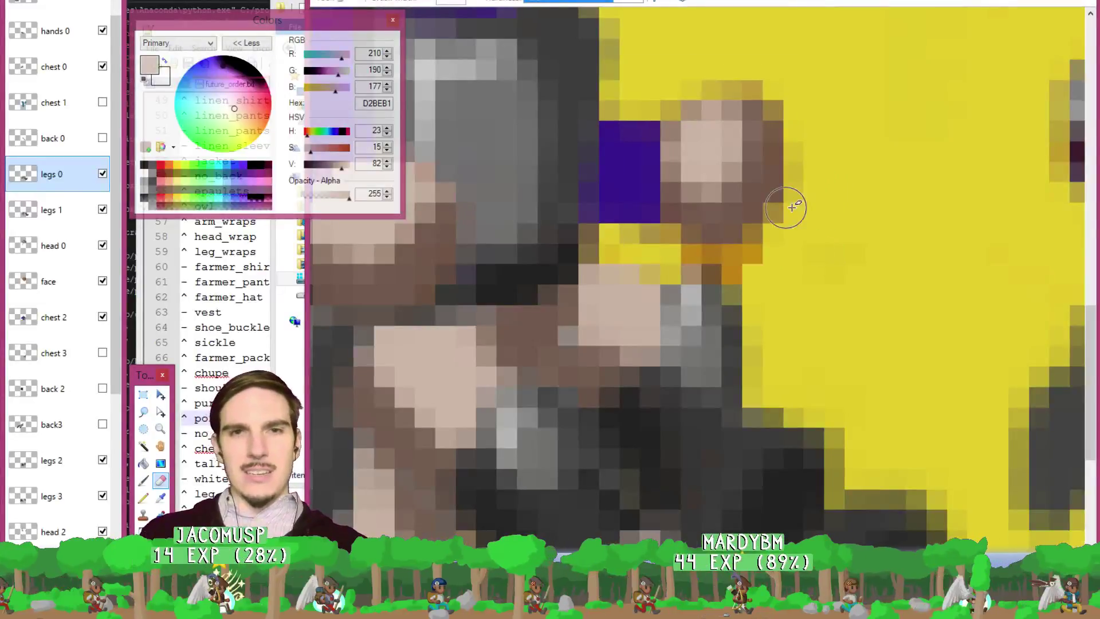
Hide the legs 1 and legs 3 layers in the knight document.
left_click(102, 210)
left_click_drag(118, 212, 121, 309)
left_click(99, 345)
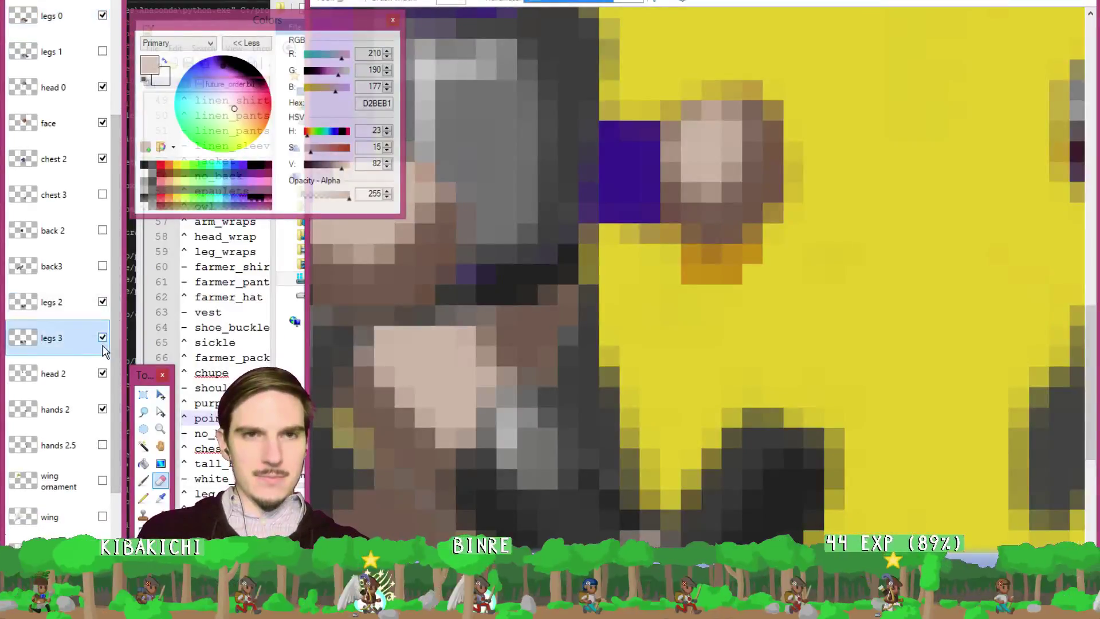
left_click(103, 338)
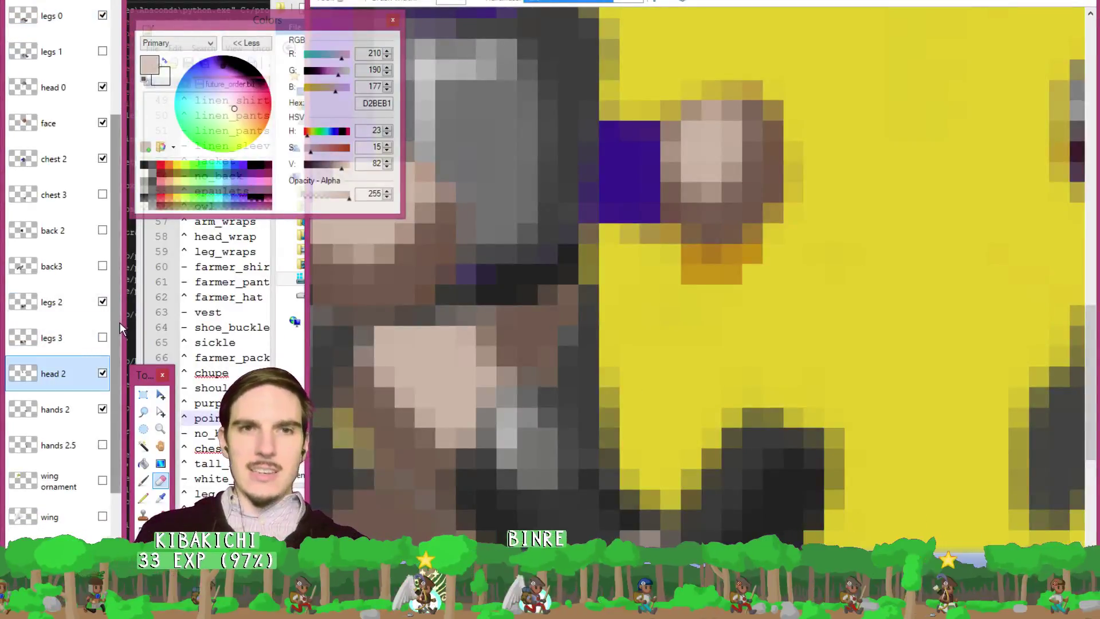
Erase the stray orange pixels below the glove on the legs 0 and legs 2 layers and save the knight document.
scroll(120, 330, "up", 4)
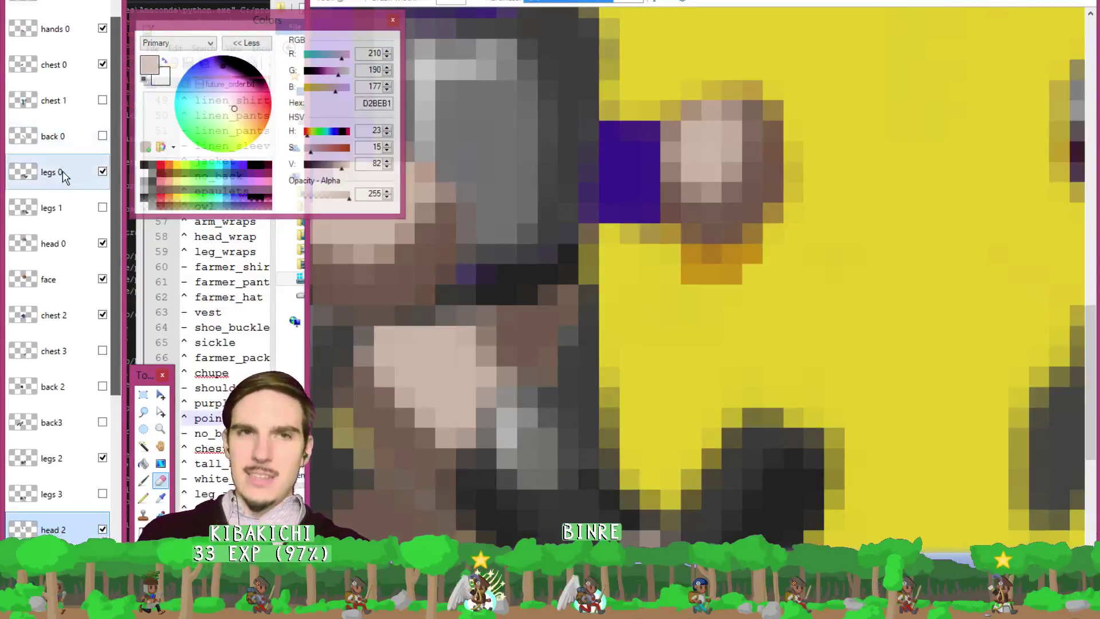
left_click(63, 174)
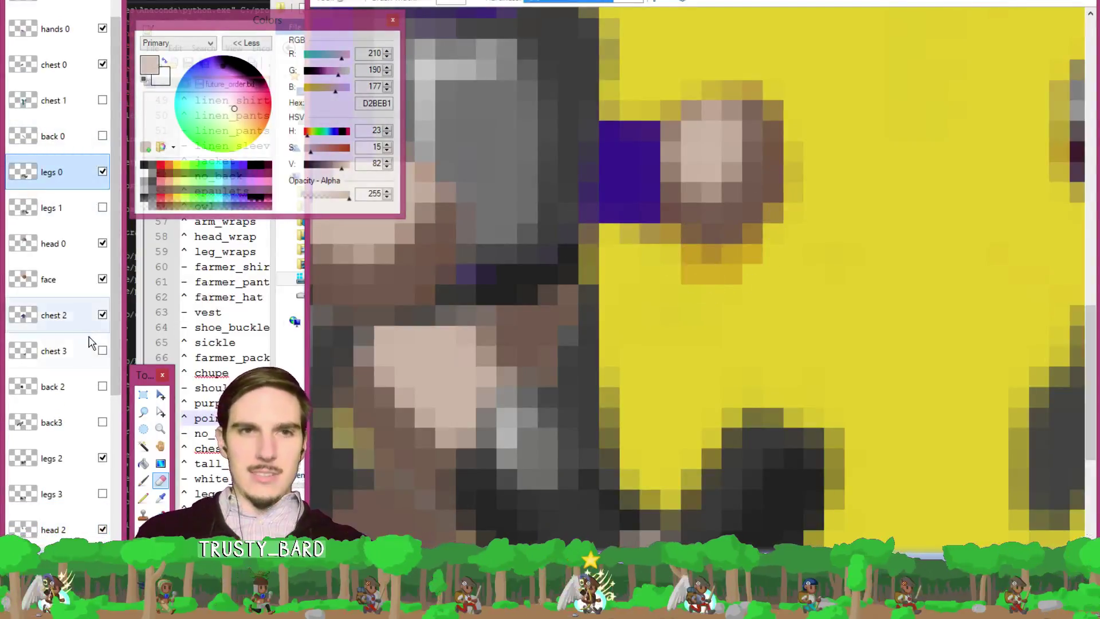
left_click(87, 463)
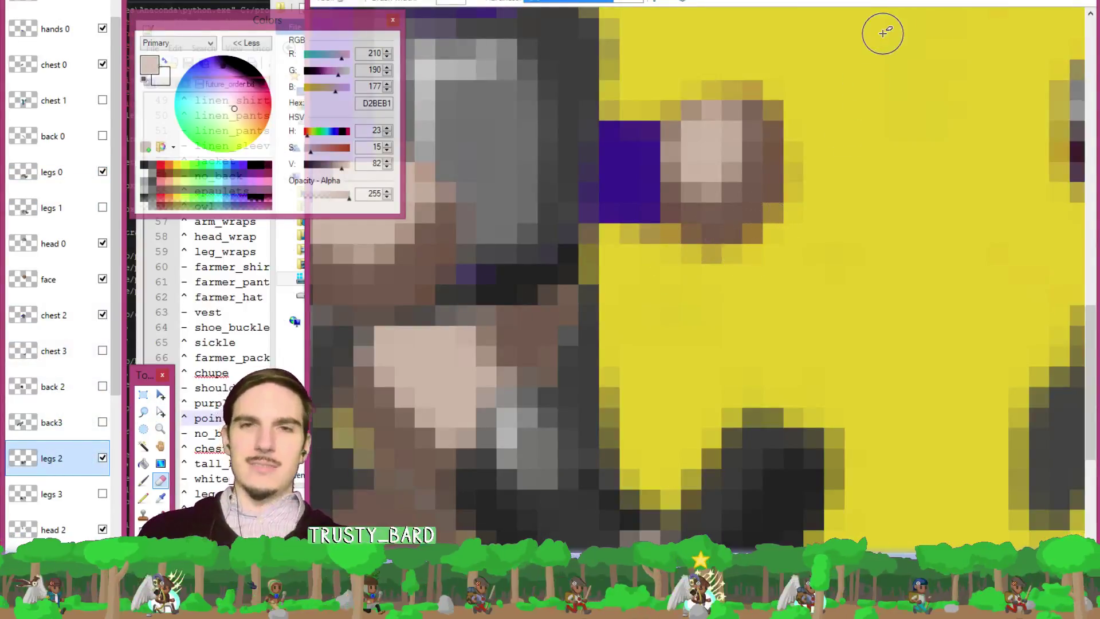
key("ctrl+s")
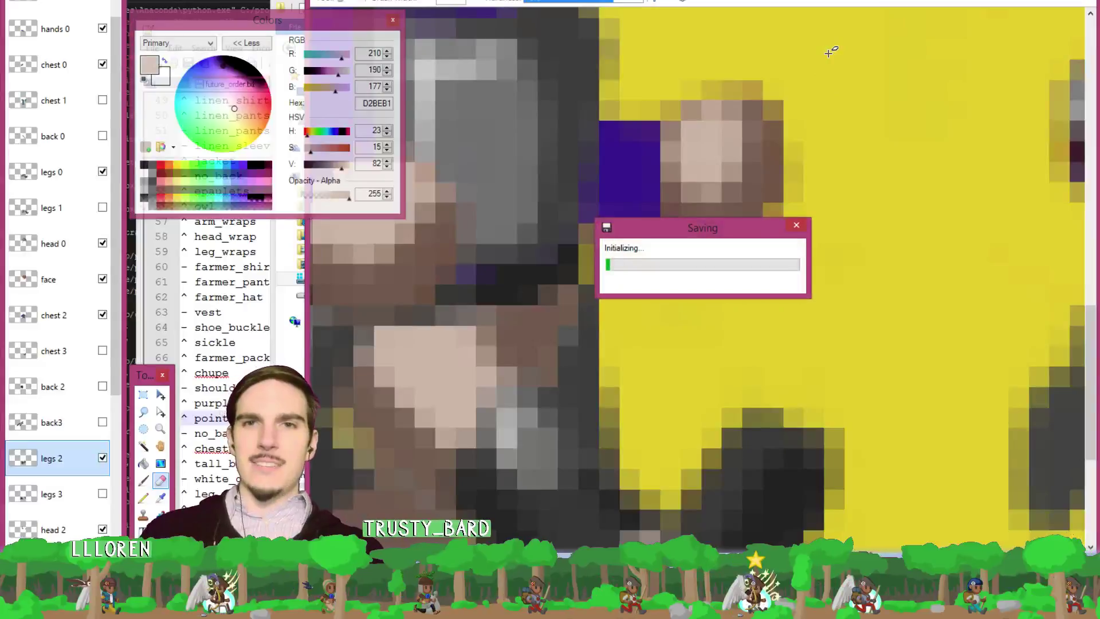
scroll(851, 68, "down", 6)
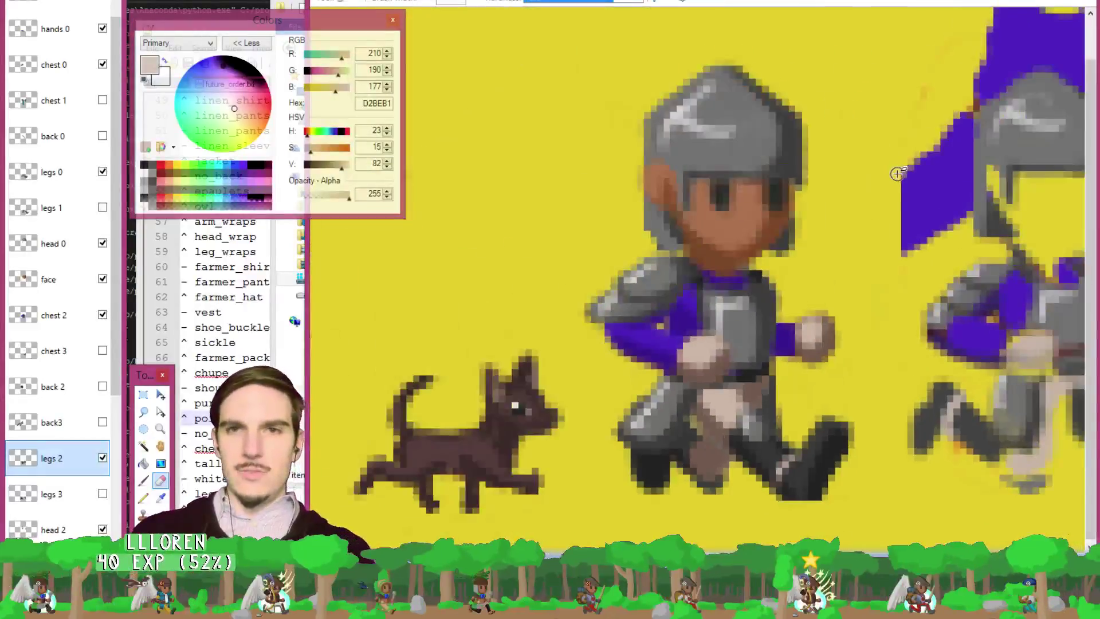
scroll(916, 189, "up", 2)
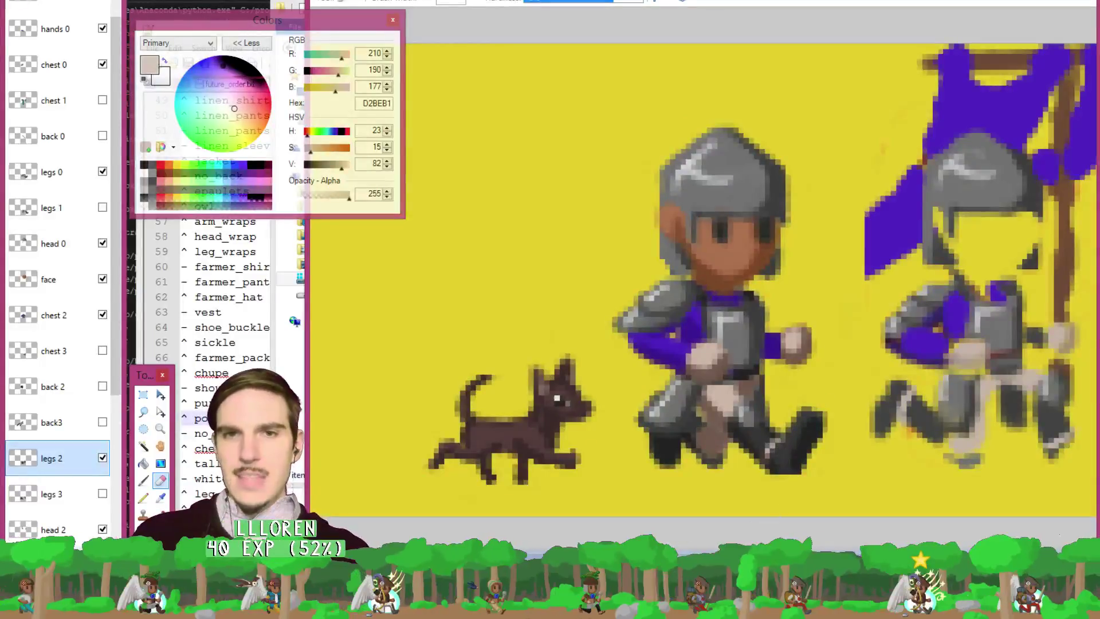
Sample the brown of the neighbouring sprite's flagpole as the primary colour for the Paintbrush.
scroll(744, 281, "right", 1)
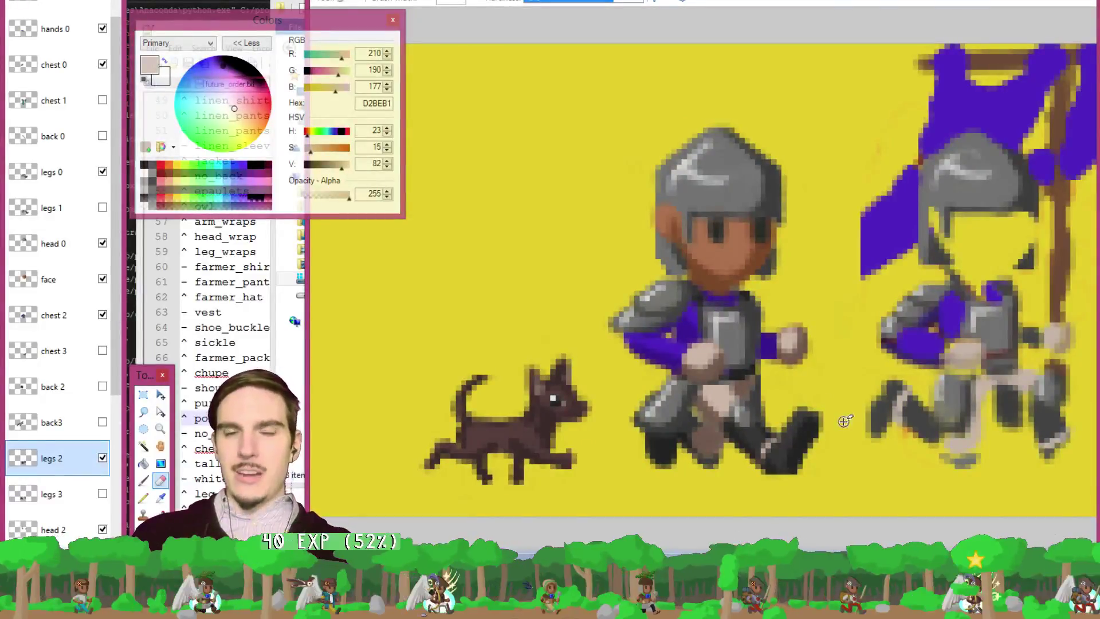
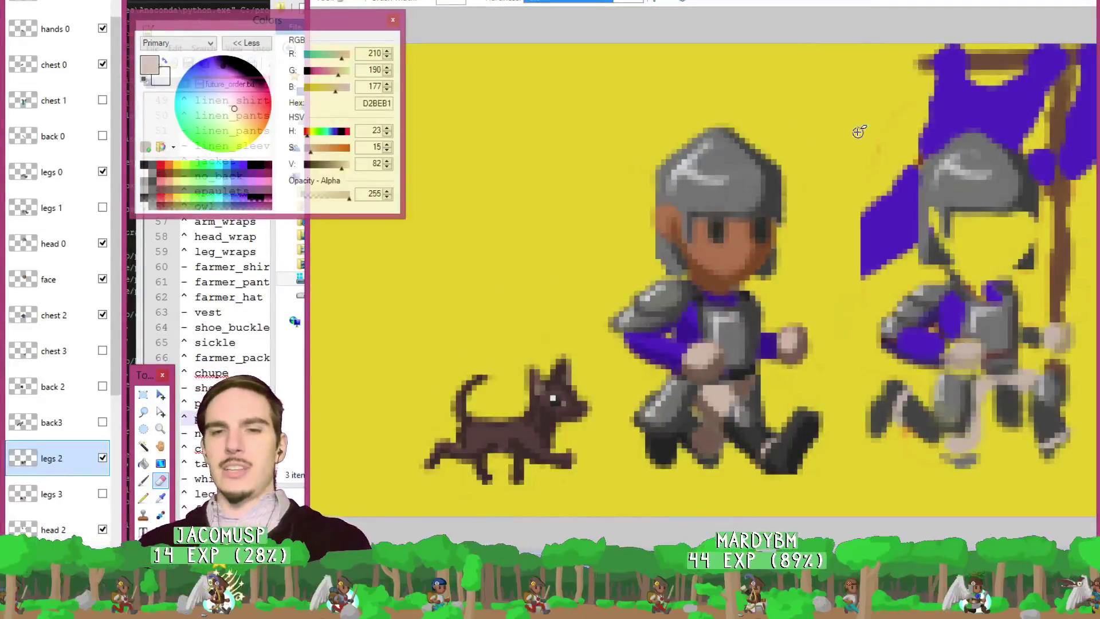
key("k")
left_click(1059, 115)
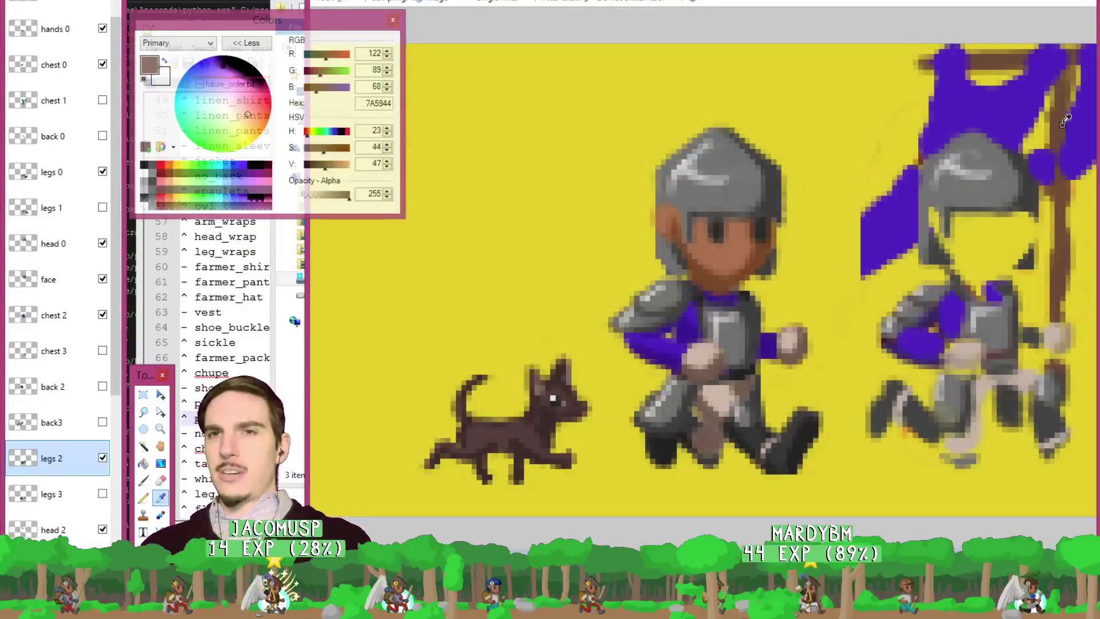
key("b")
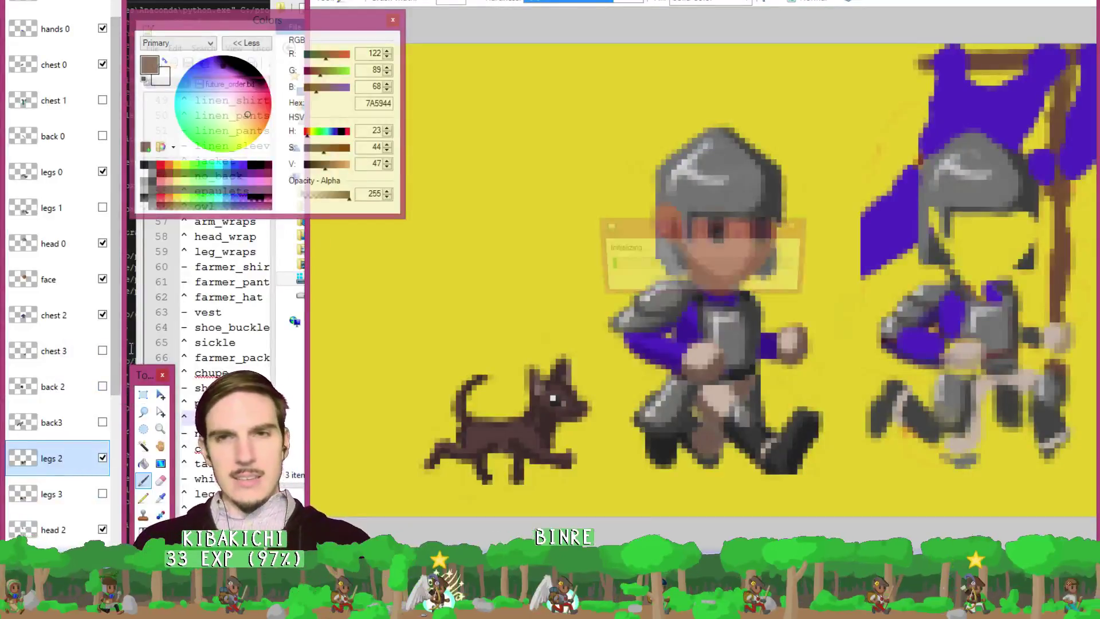
Show the hands 2.5 layer and clear the sickle drawn on it.
left_click_drag(118, 336, 118, 434)
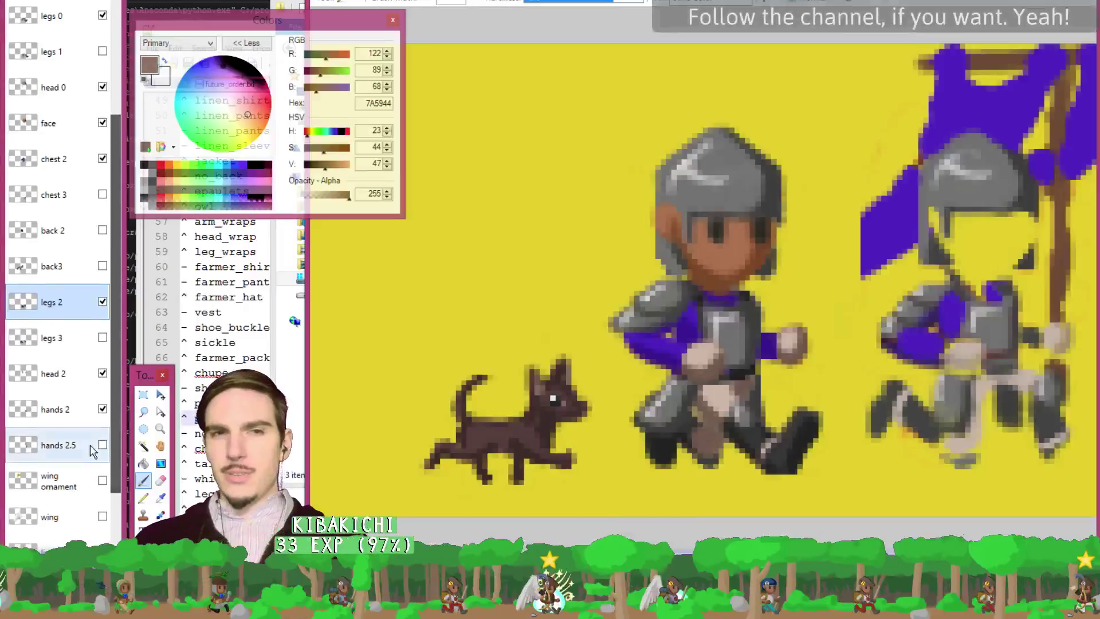
left_click(103, 445)
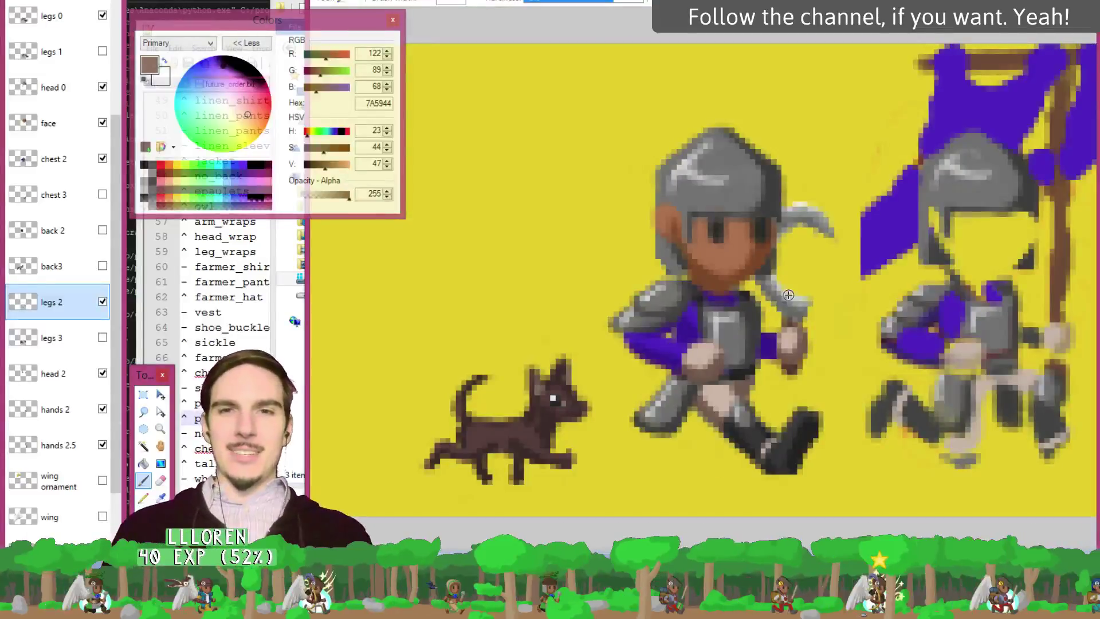
key("ctrl+v")
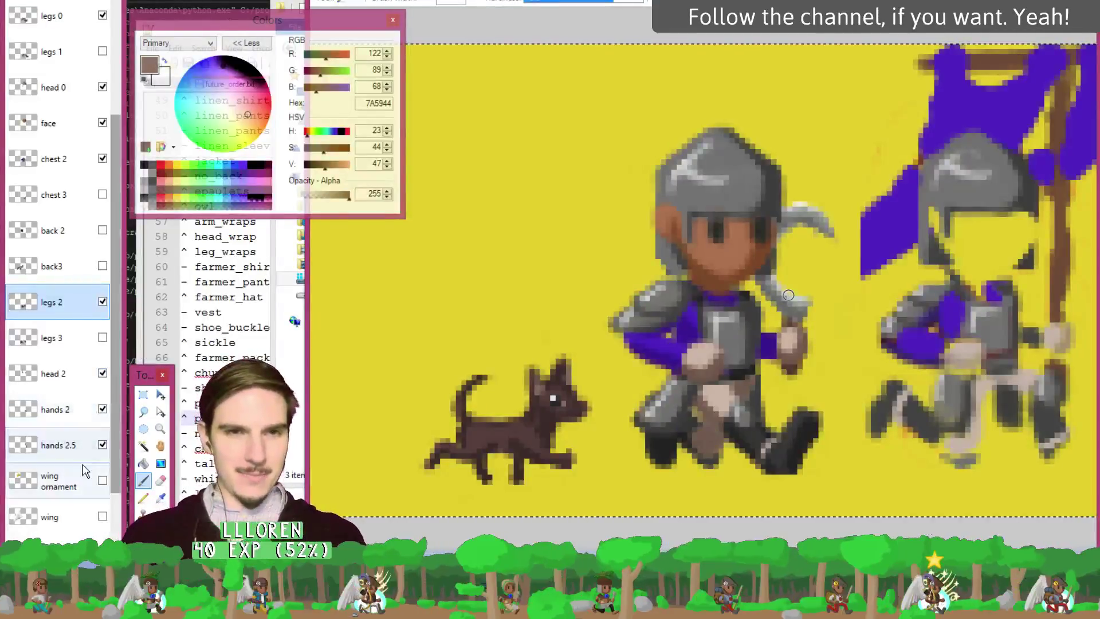
left_click(90, 448)
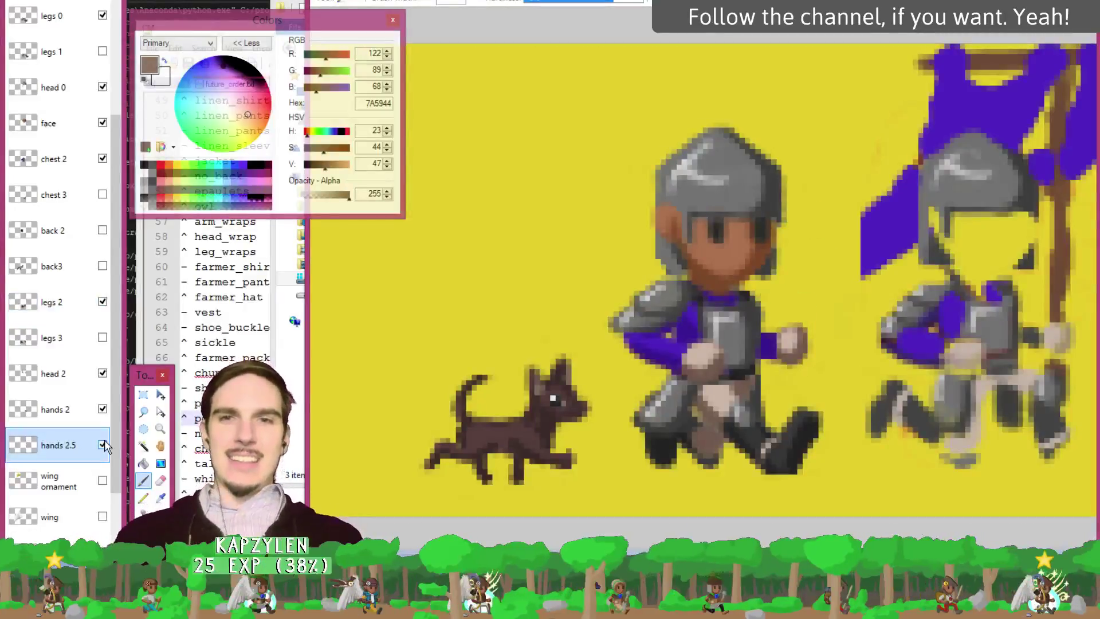
Using the flagpole's sampled brown, paint a vertical pole through the knight's front fist, from above the helmet down to the boot.
key("k")
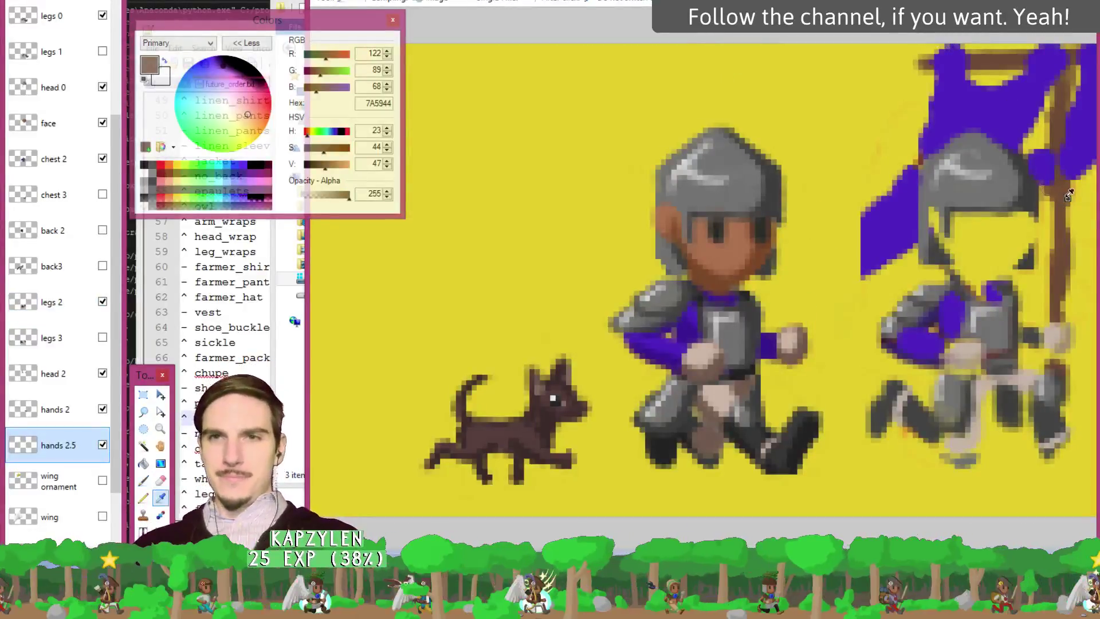
key("b")
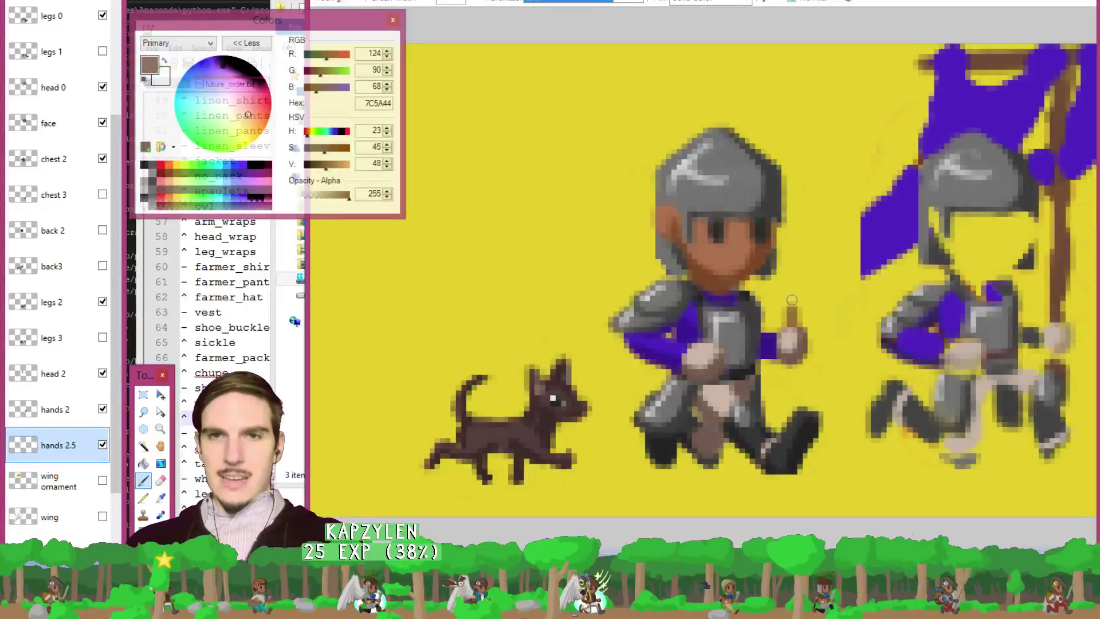
left_click_drag(792, 300, 797, 117)
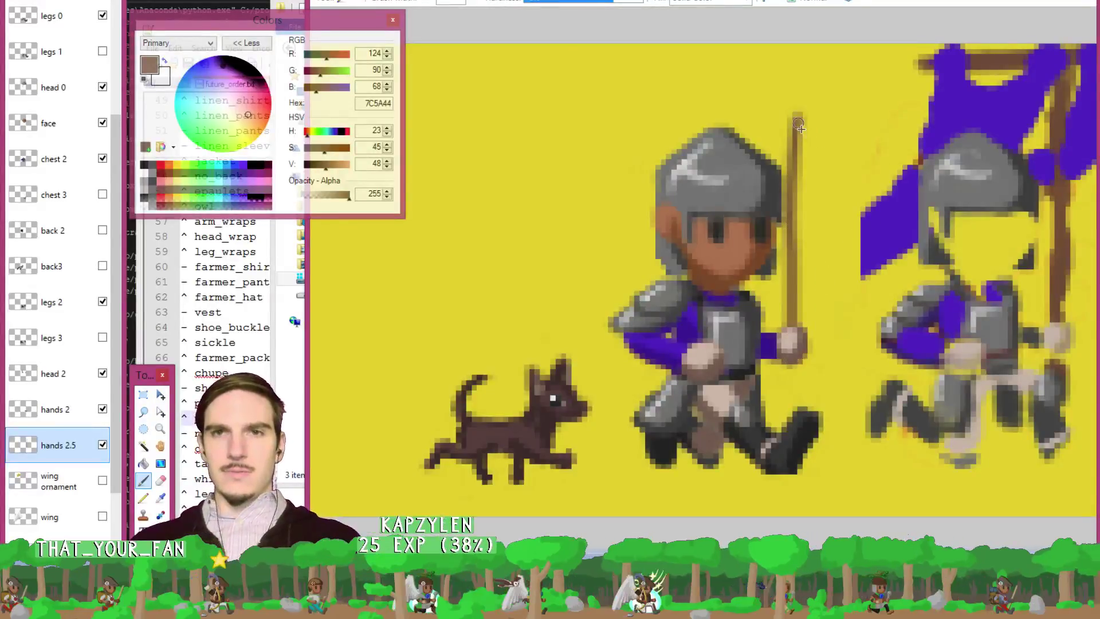
key("ctrl+z")
left_click_drag(794, 73, 792, 318)
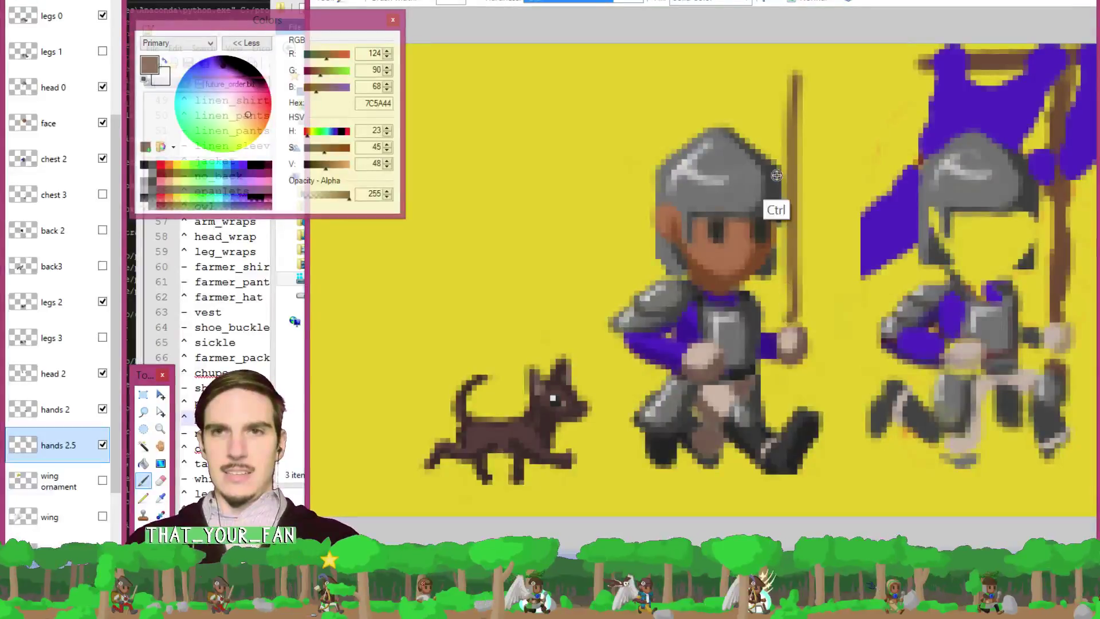
key("ctrl+z")
left_click_drag(793, 86, 796, 340)
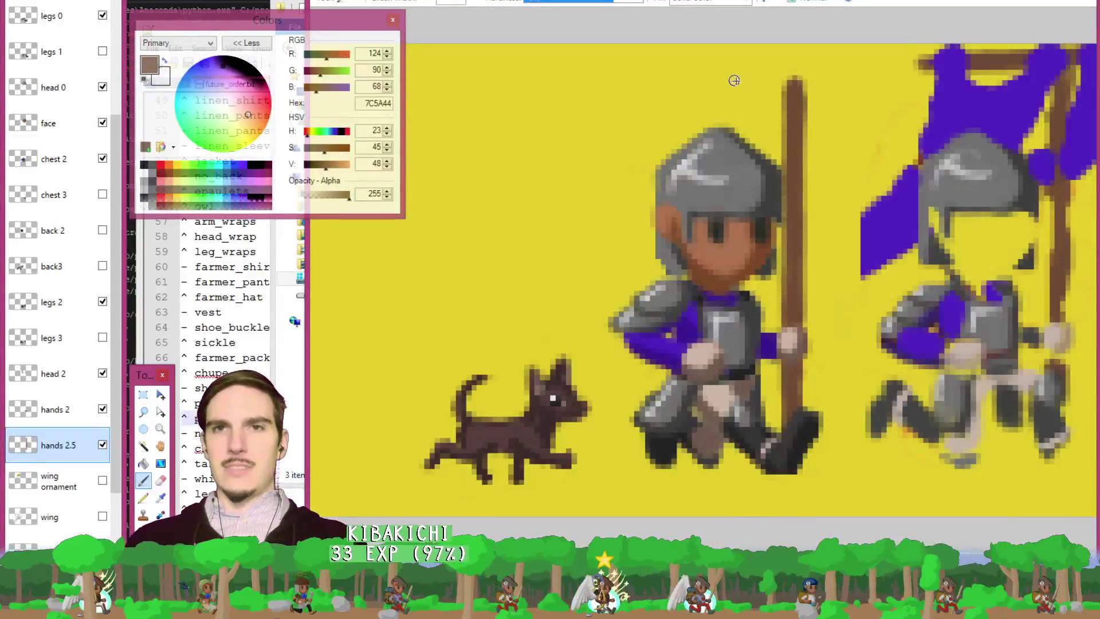
Extend the pole's upper end slightly and paint a gently tilted brown crossbar across it.
mouse_move(790, 78)
left_mouse_down()
mouse_move(794, 64)
mouse_move(793, 89)
left_mouse_up()
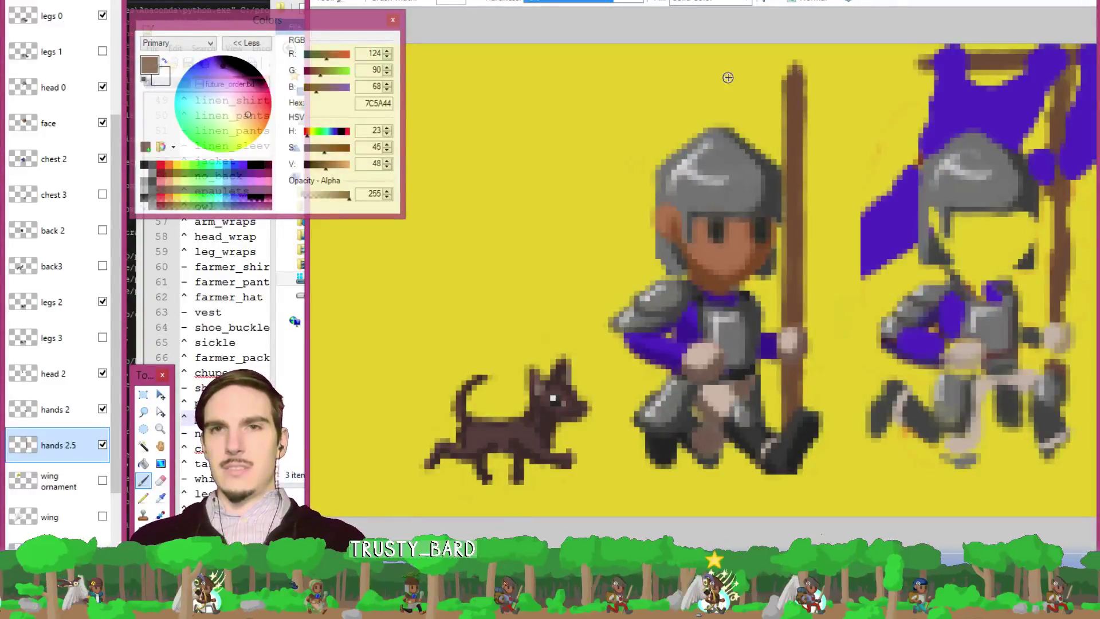
left_click_drag(706, 78, 827, 69)
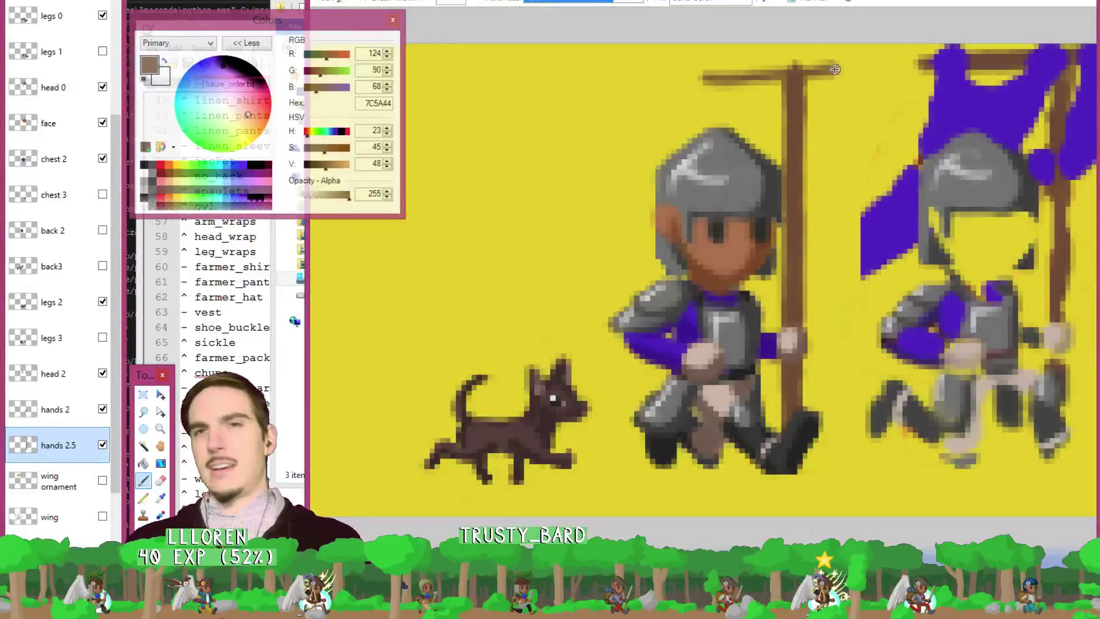
mouse_move(840, 66)
left_mouse_down()
mouse_move(707, 83)
mouse_move(875, 61)
mouse_move(857, 63)
left_mouse_up()
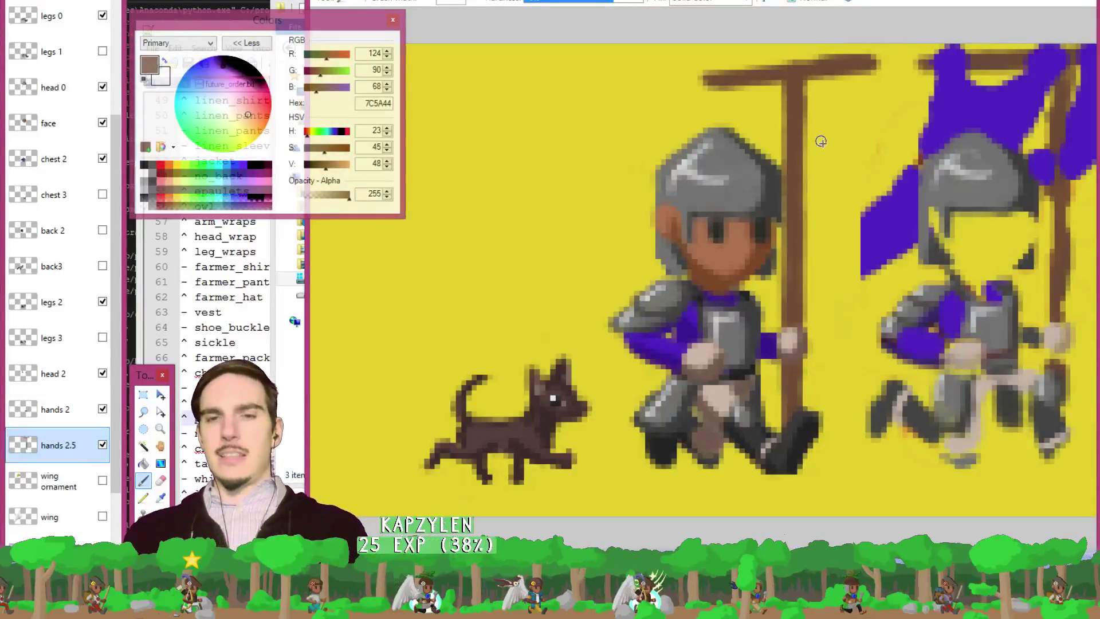
key("k")
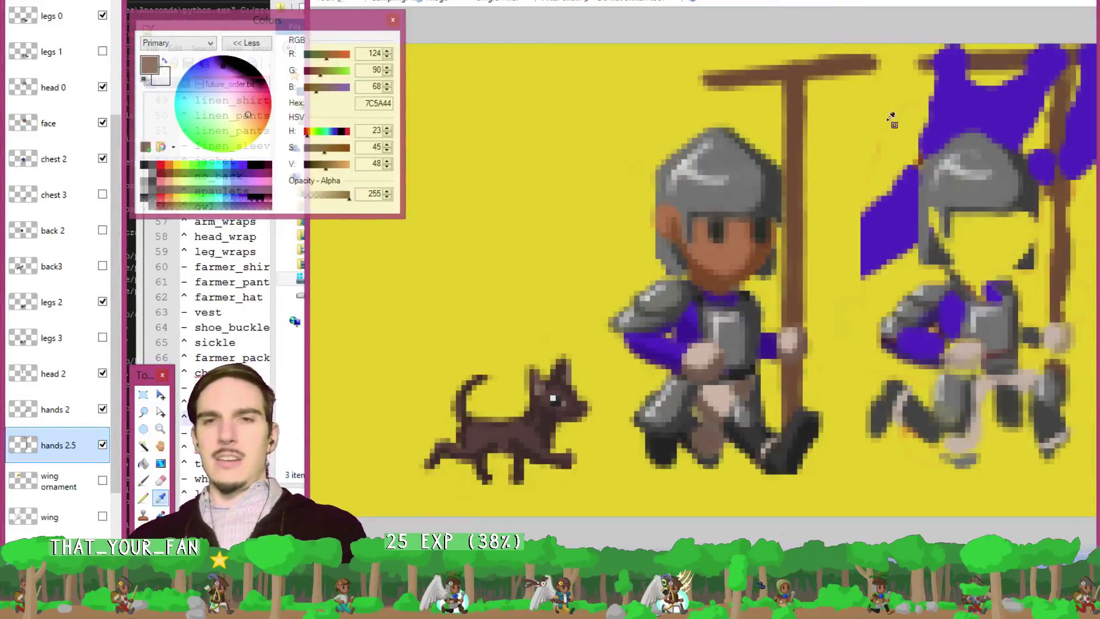
left_click(970, 107)
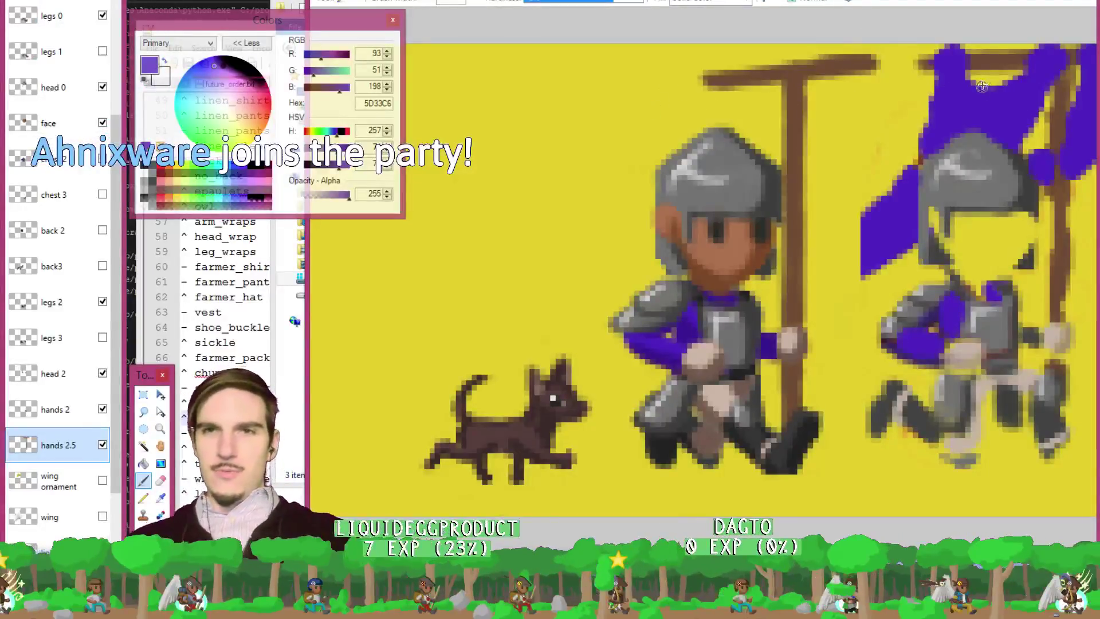
key("k")
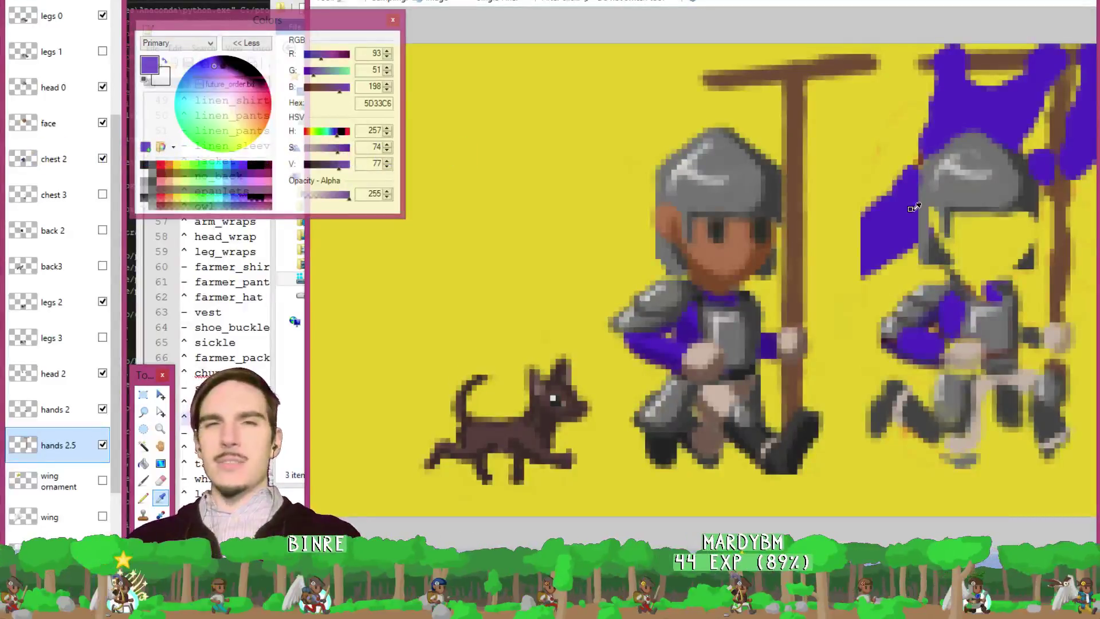
key("b")
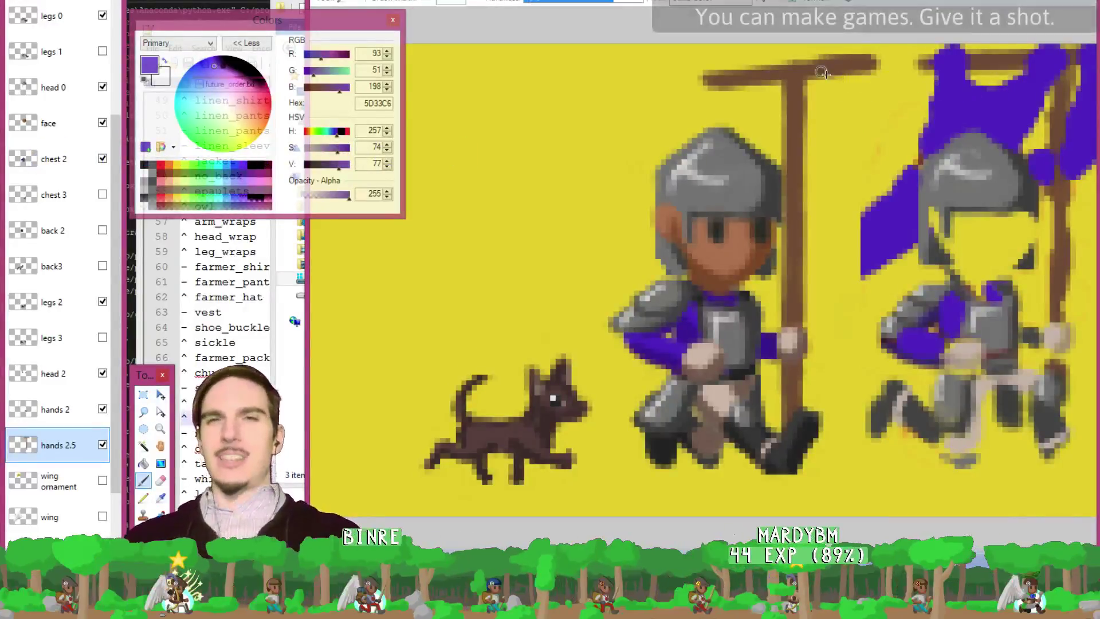
left_click(779, 74)
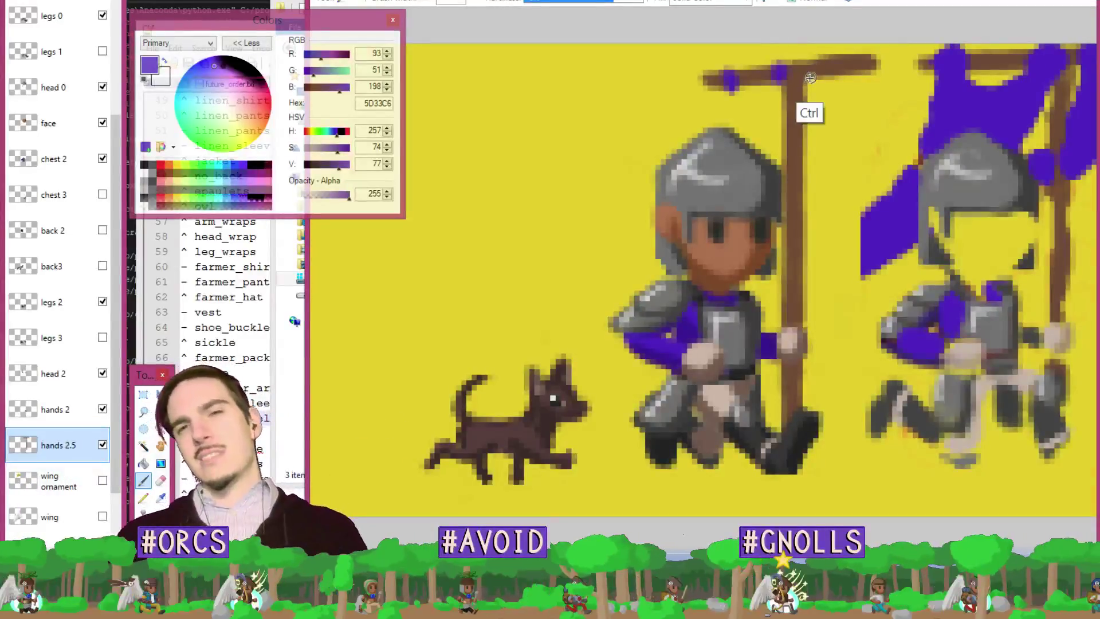
key("ctrl+z")
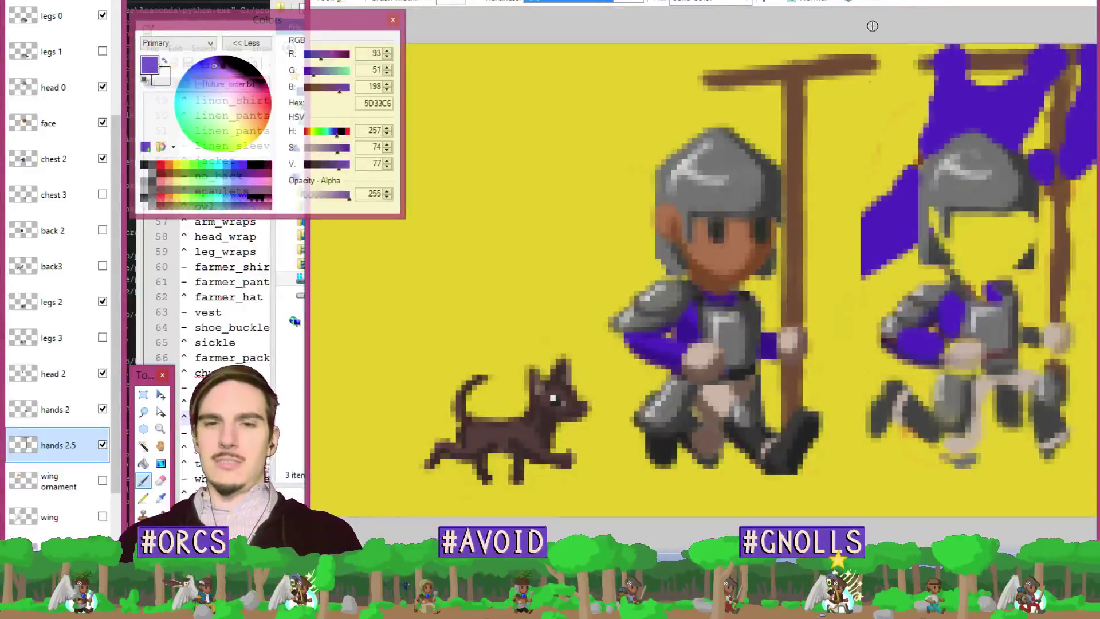
Resample the pole's brown, then lengthen the crossbar at both ends and tidy its edges with the Paintbrush and Eraser.
key("k")
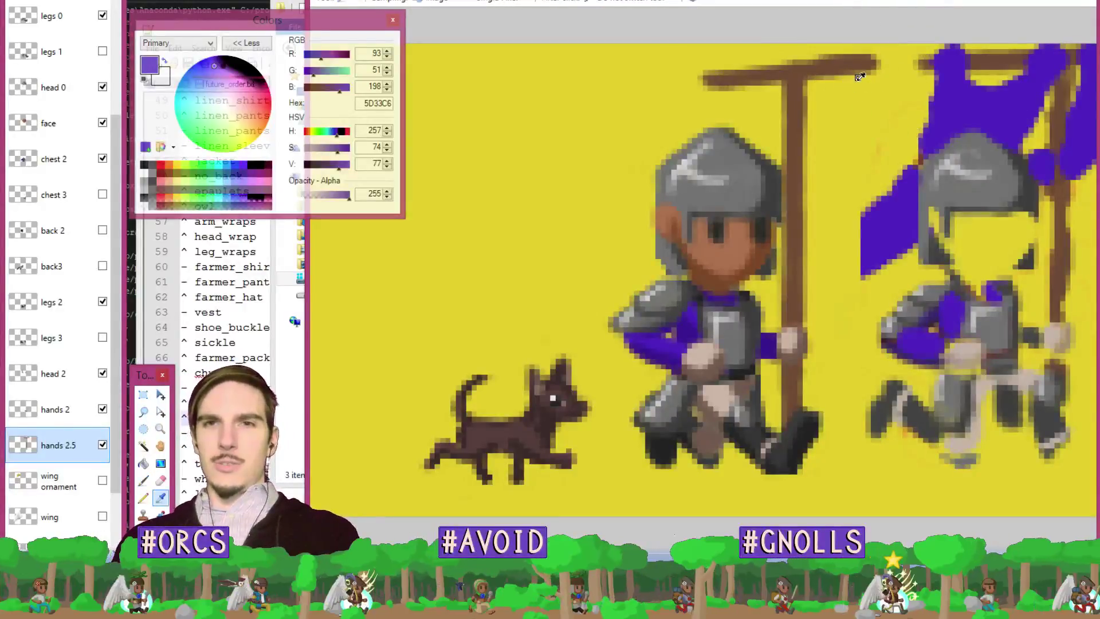
left_click(850, 62)
key("b")
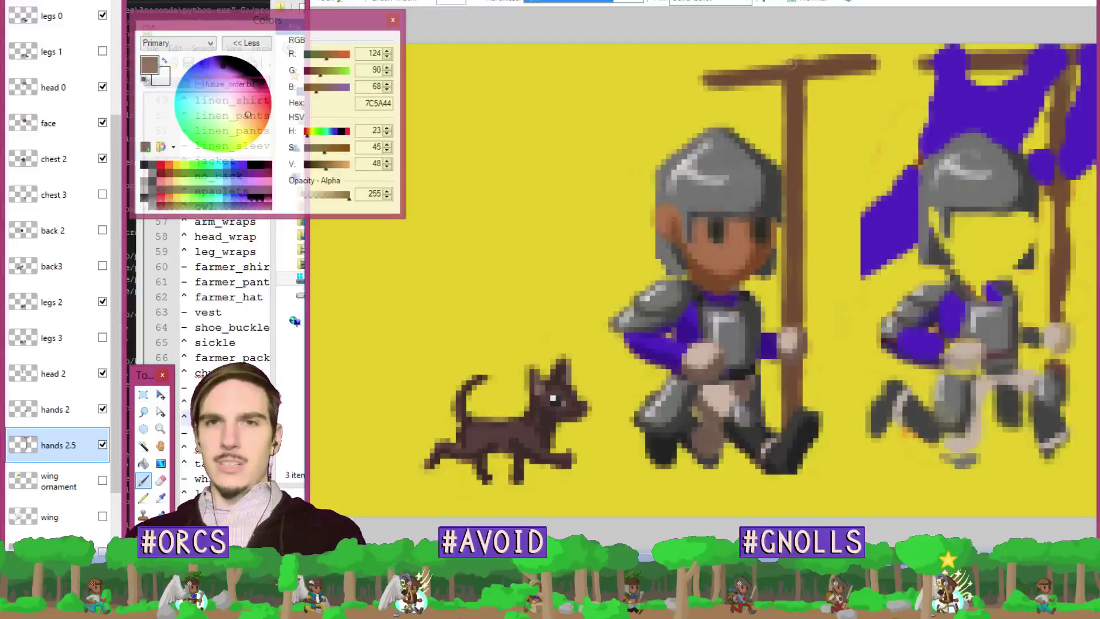
mouse_move(713, 75)
left_mouse_down()
mouse_move(693, 74)
mouse_move(726, 75)
mouse_move(684, 83)
mouse_move(880, 62)
left_mouse_up()
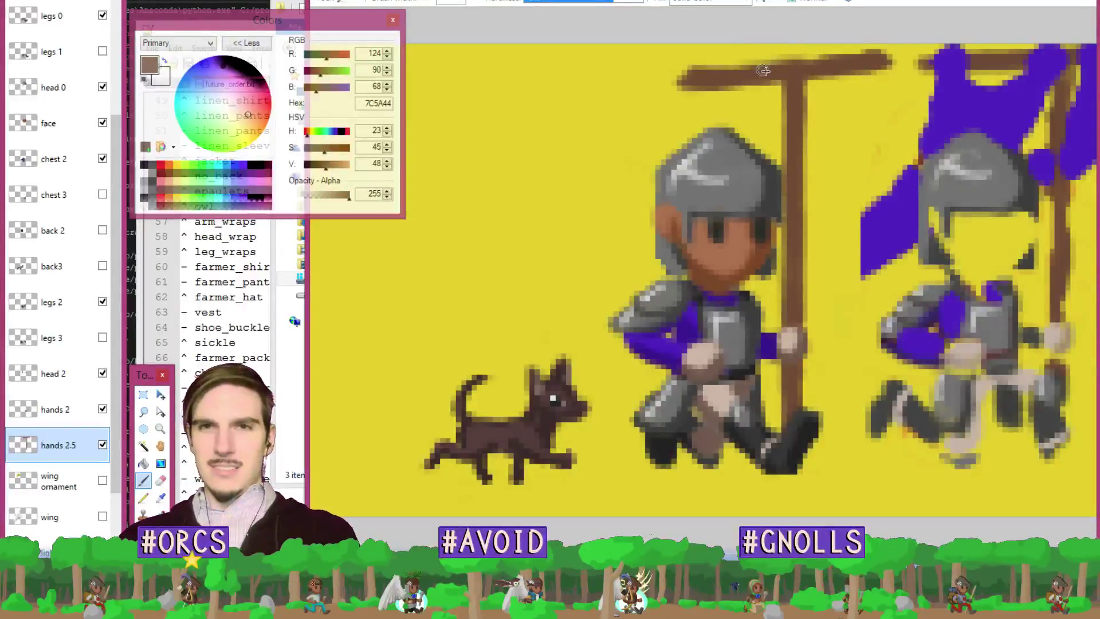
key("e")
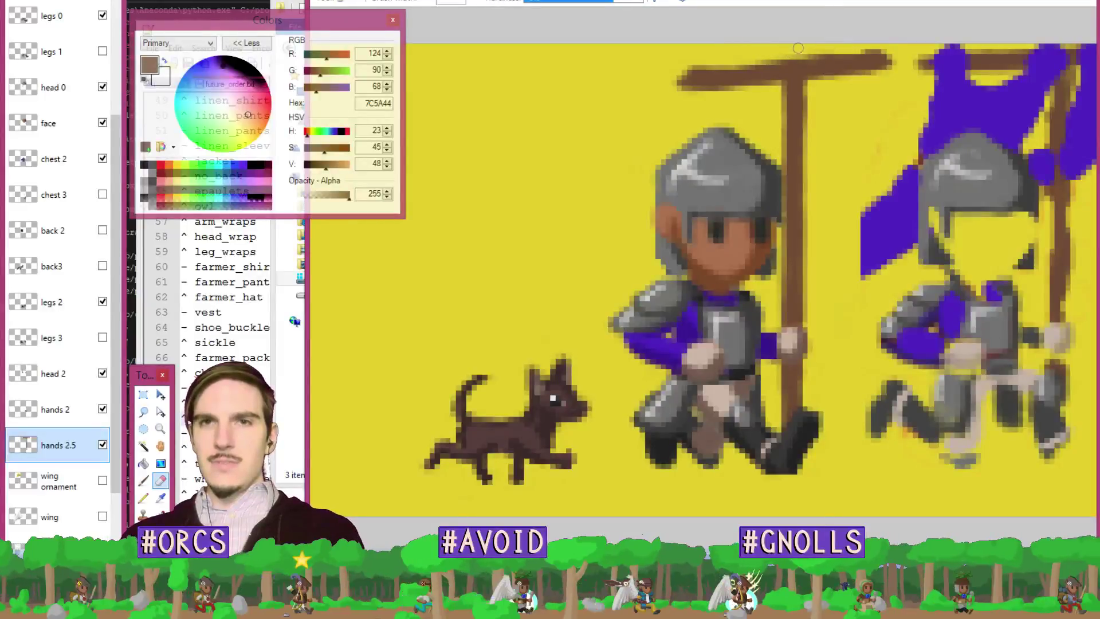
key("k")
key("b")
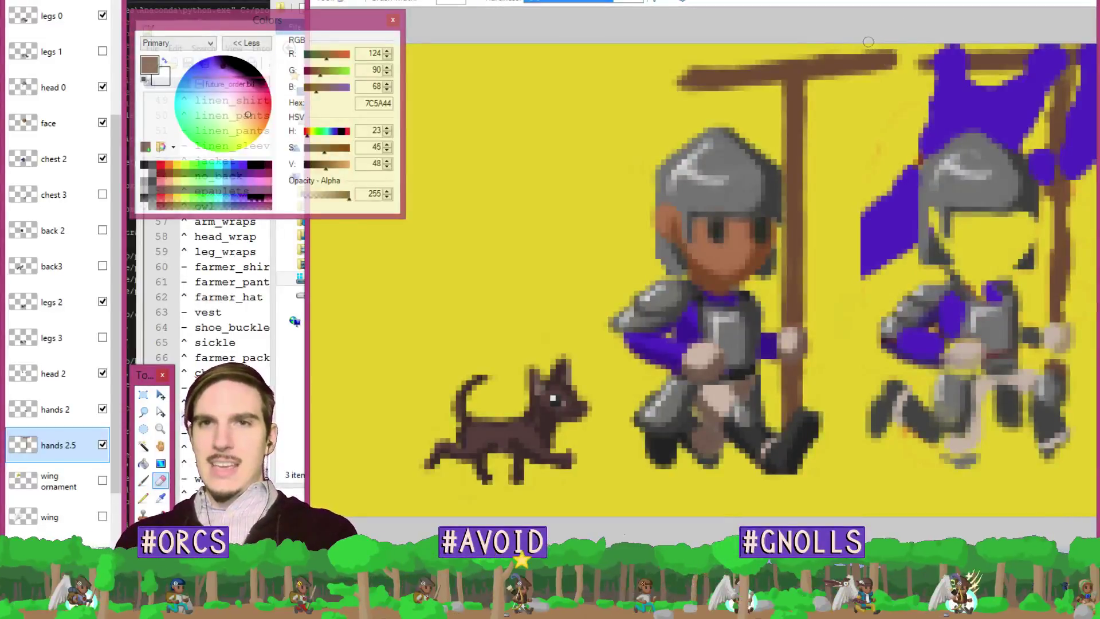
key("k")
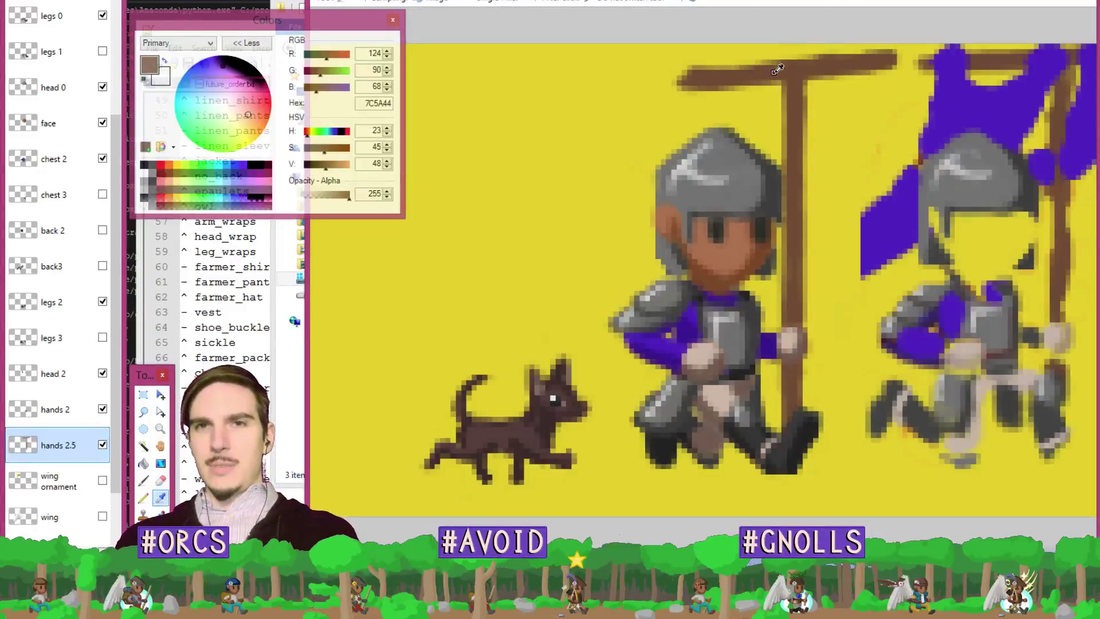
key("b")
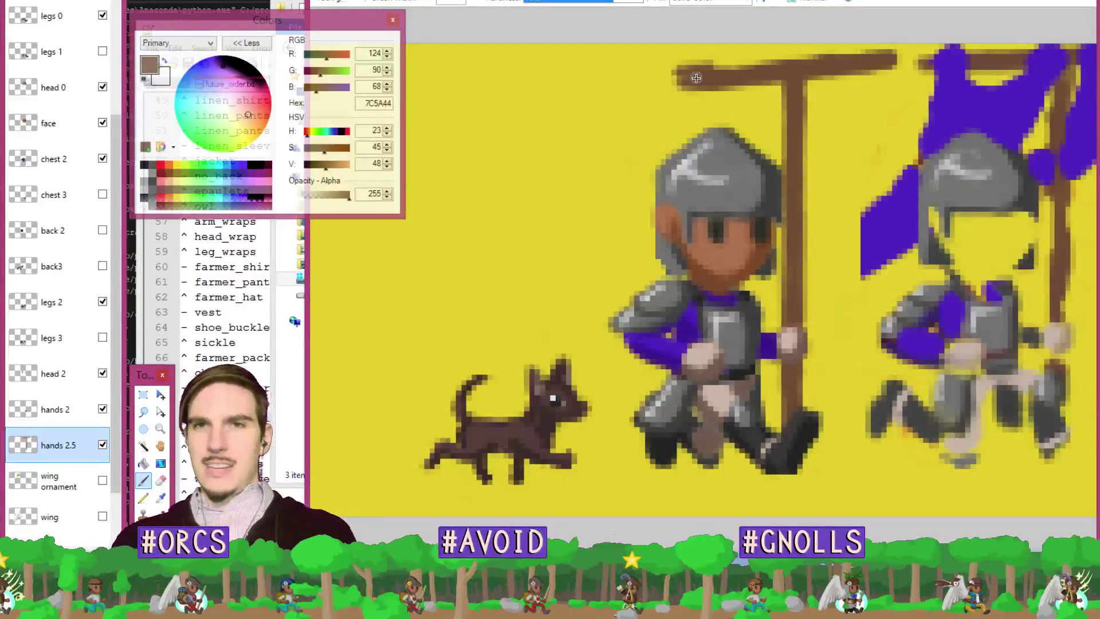
left_click_drag(696, 77, 685, 79)
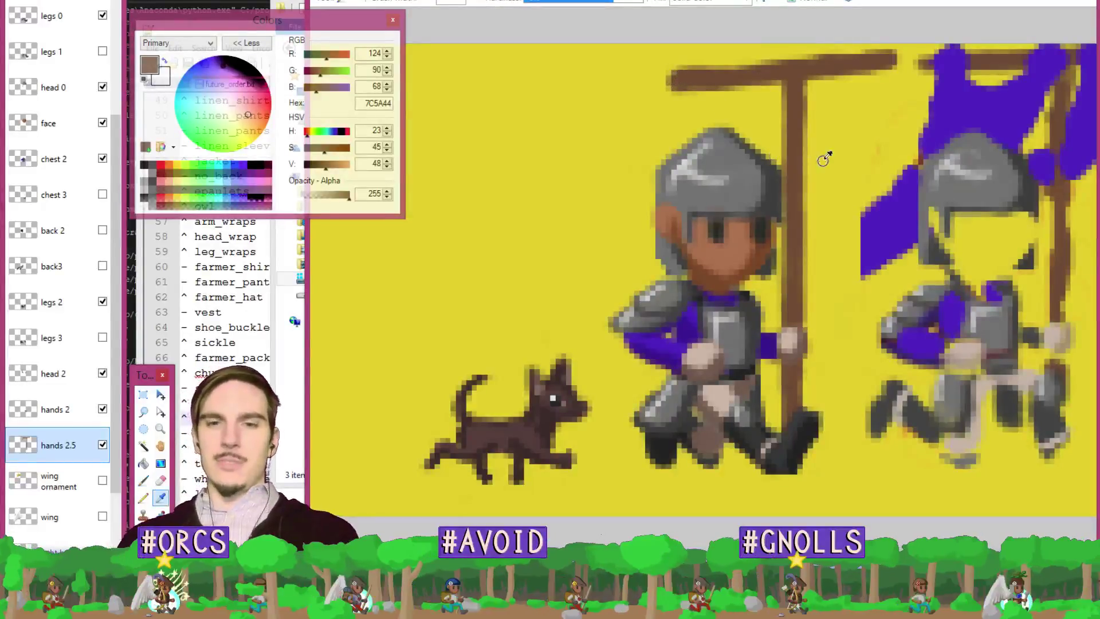
Sample the neighbouring banner's purple as the primary colour and add a new layer above hands 2.5.
left_click(962, 102)
key("b")
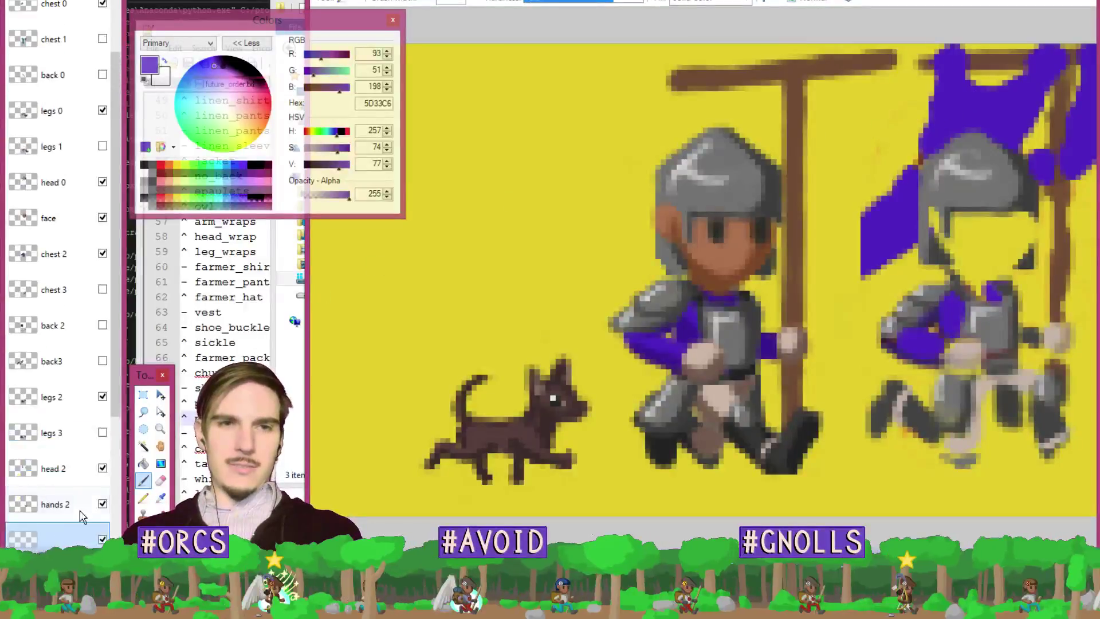
key("ctrl+shift+n")
scroll(122, 476, "down", 1)
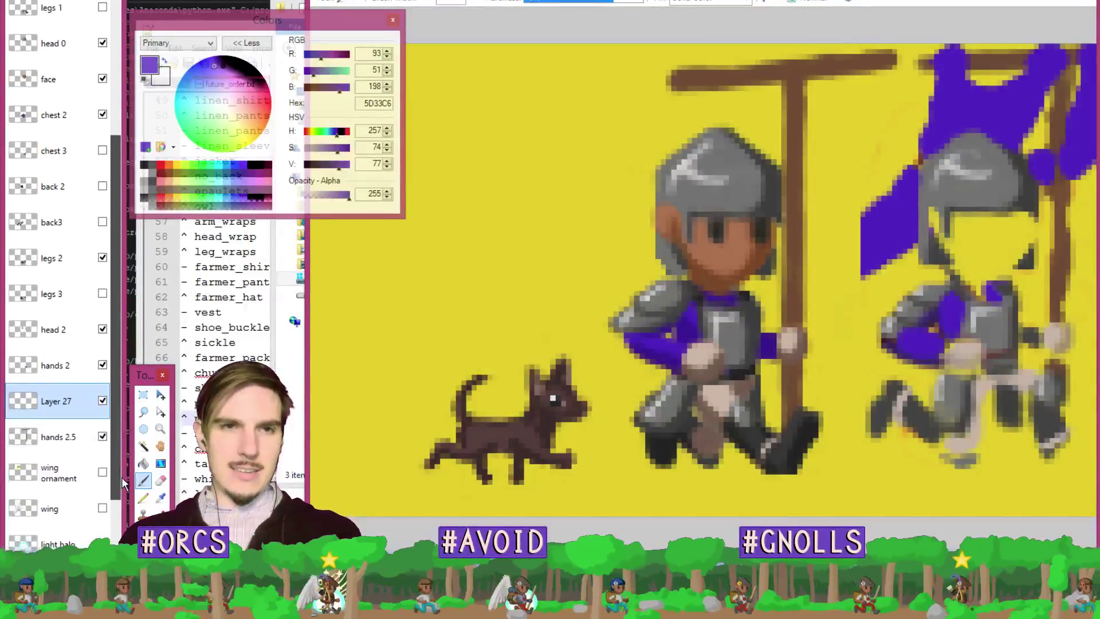
Dab four purple banner attachment points along the crossbar, two on each side of the pole.
left_click(770, 75)
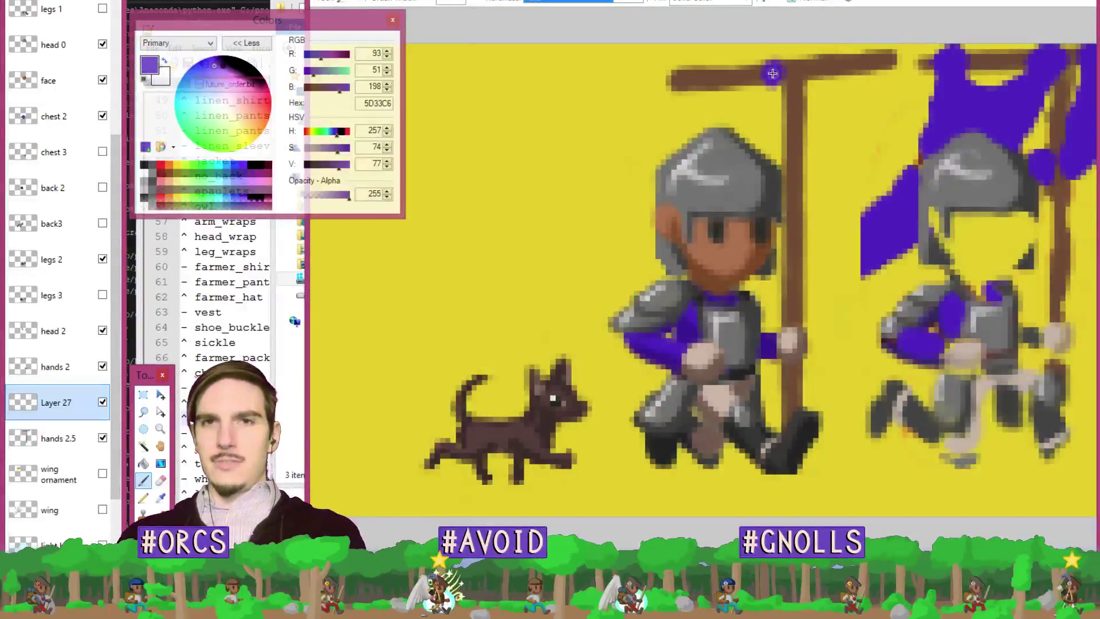
left_click(695, 79)
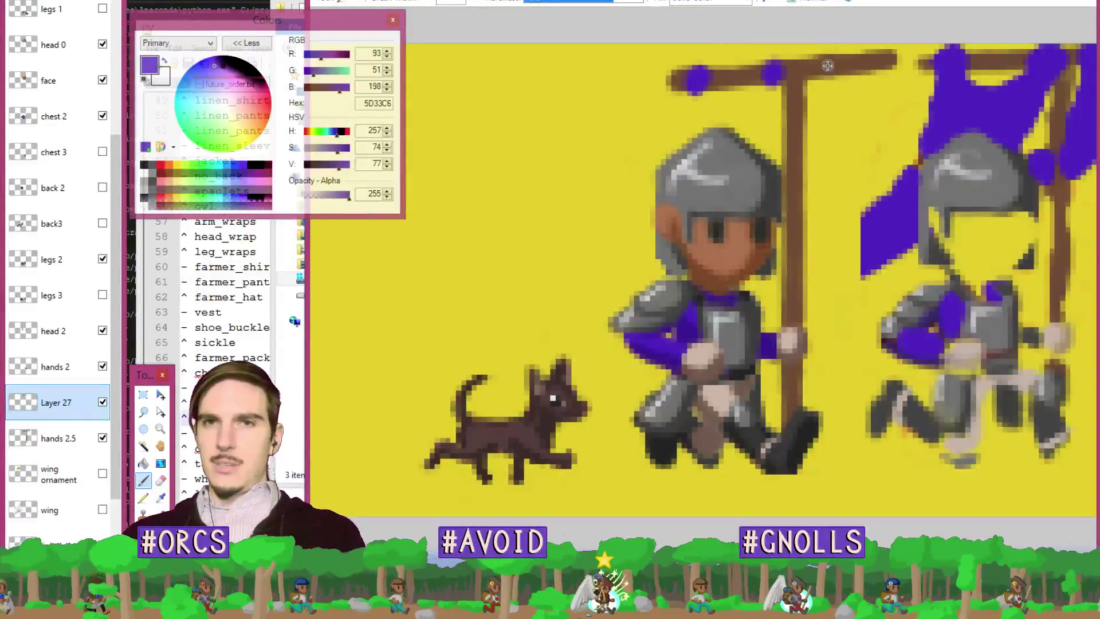
left_click(829, 63)
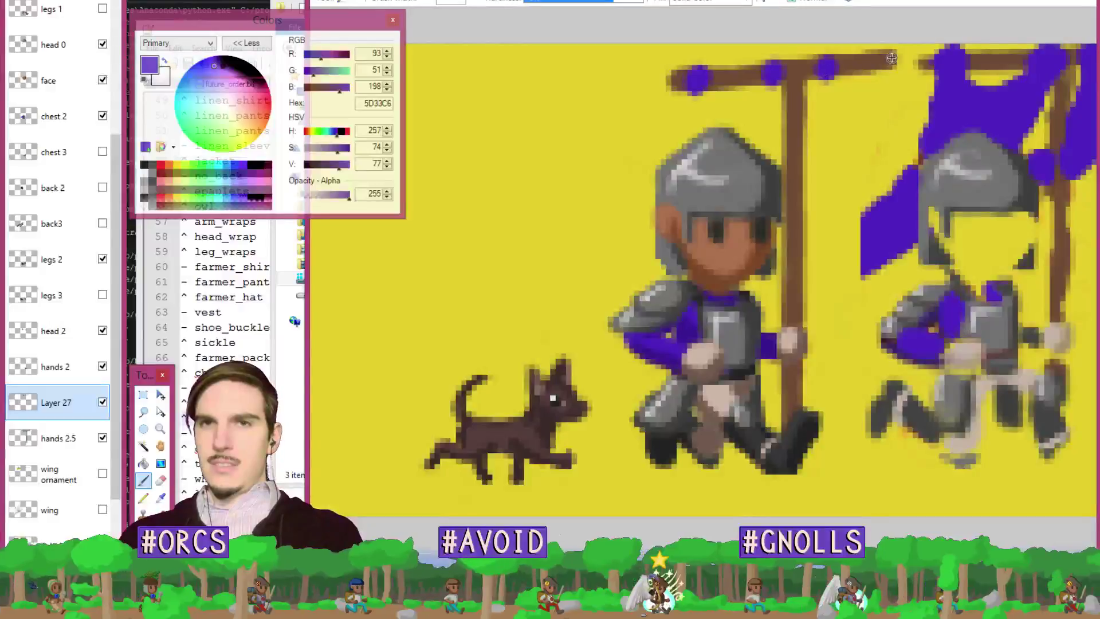
left_click(882, 61)
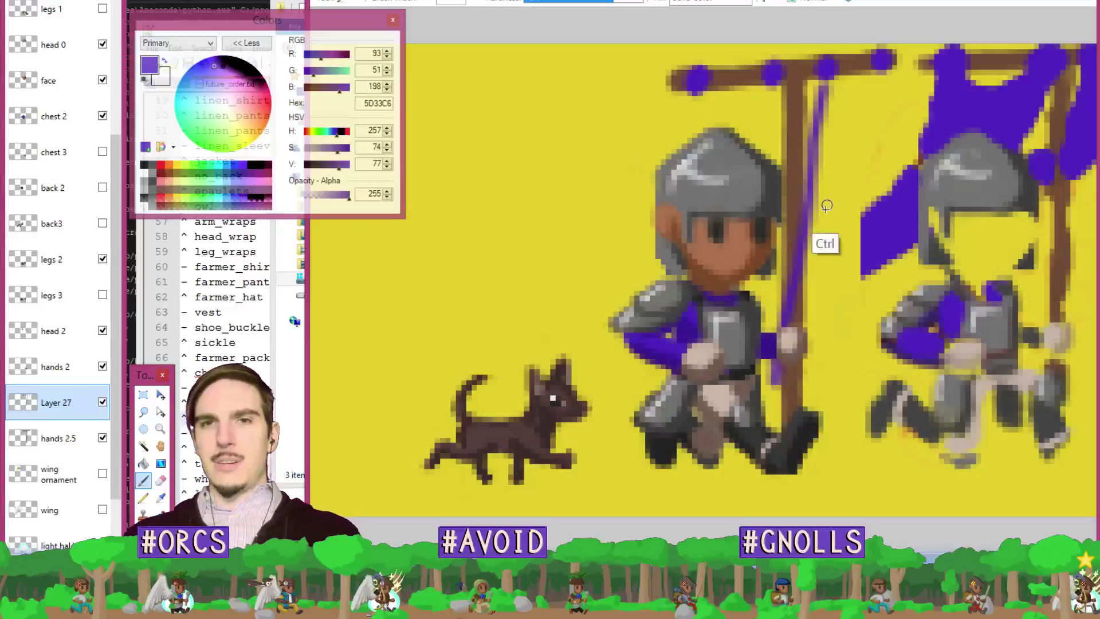
mouse_move(835, 72)
left_mouse_down()
mouse_move(800, 325)
mouse_move(816, 189)
mouse_move(754, 442)
left_mouse_up()
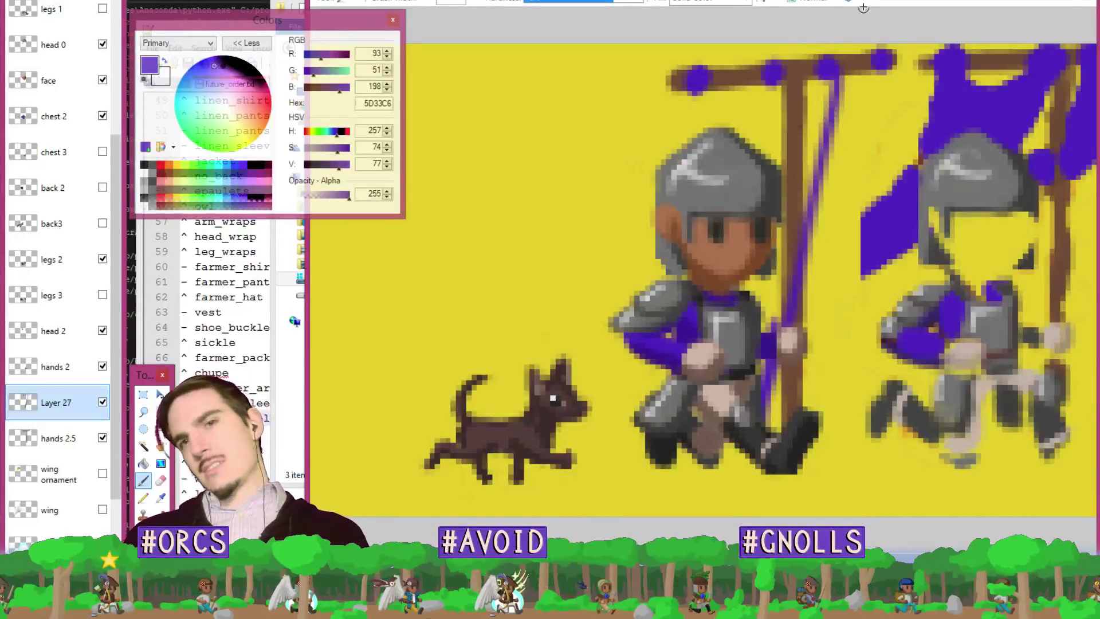
key("ctrl+z")
left_click_drag(837, 80, 760, 430)
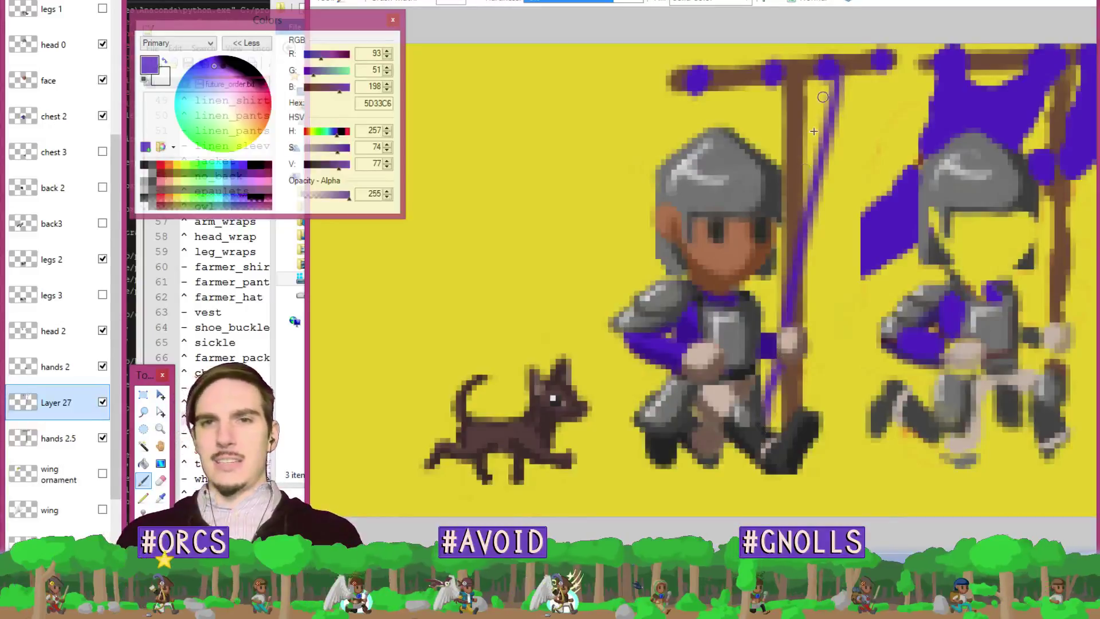
key("ctrl+z")
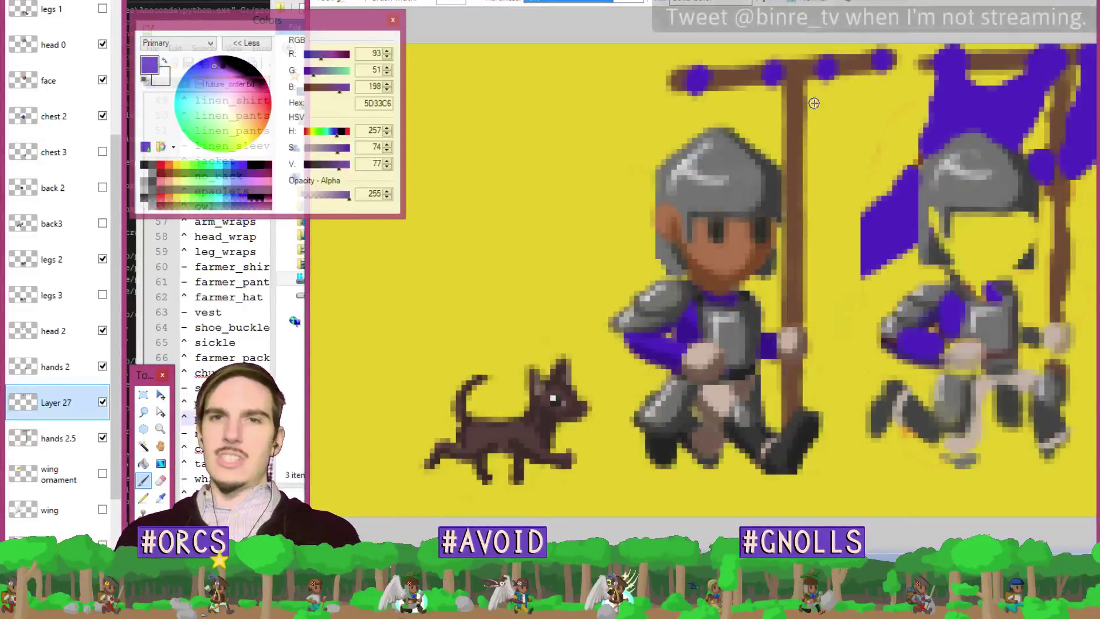
left_click_drag(812, 77, 773, 418)
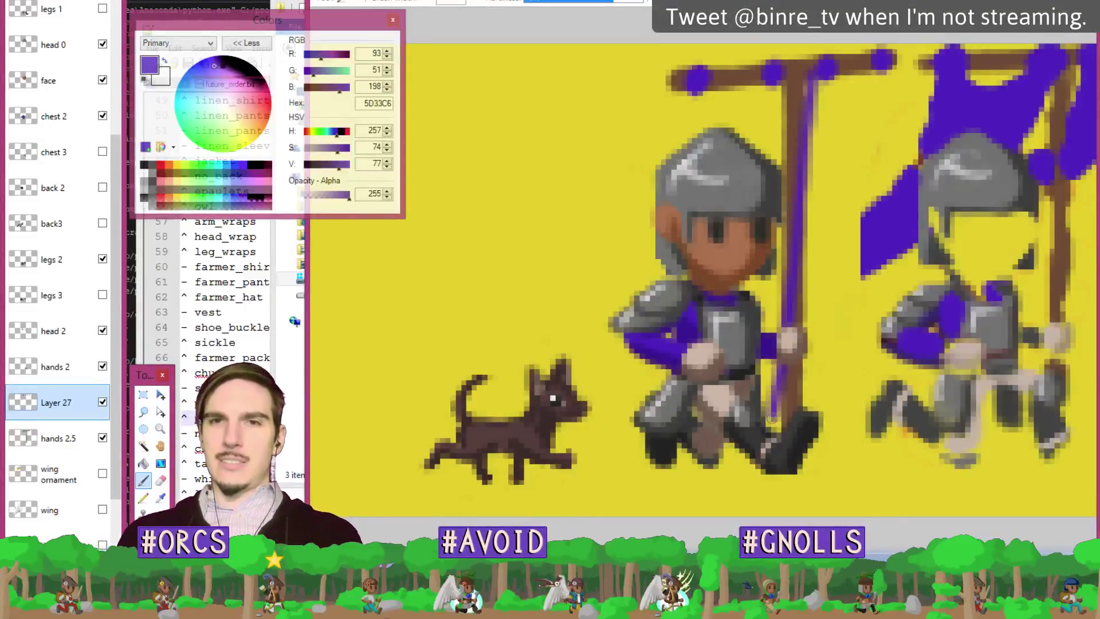
key("ctrl+z")
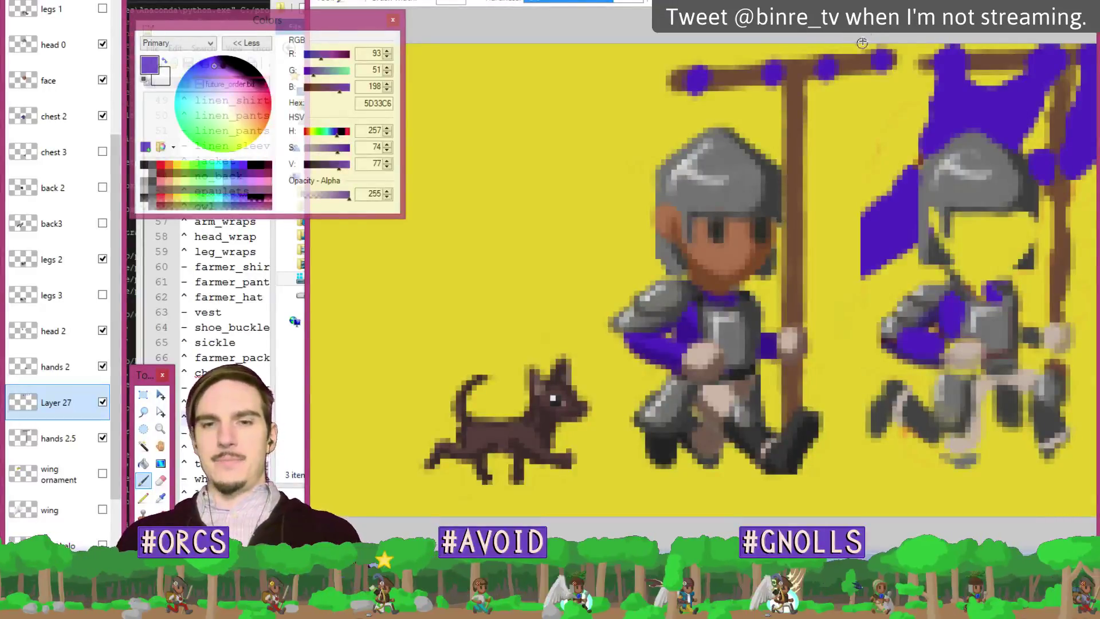
Resample the purple from an attachment dot and paint the banner cloth hanging between the two rear points, down to the helmet's top.
key("k")
left_click(778, 74)
key("b")
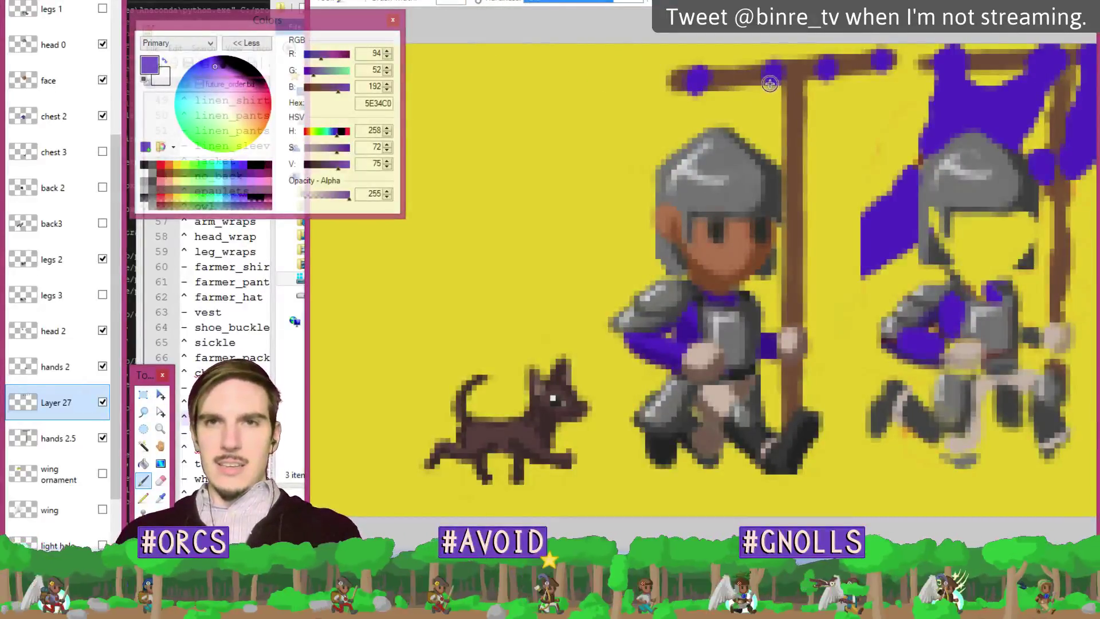
mouse_move(772, 75)
left_mouse_down()
mouse_move(743, 131)
mouse_move(709, 126)
mouse_move(690, 112)
mouse_move(694, 94)
mouse_move(709, 132)
left_mouse_up()
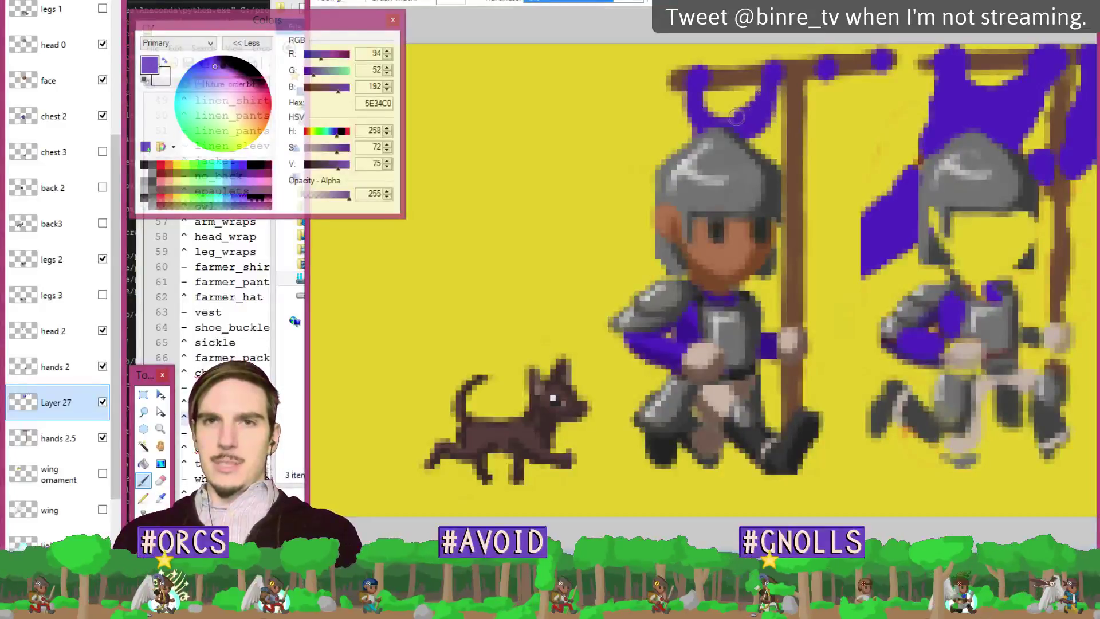
mouse_move(736, 117)
left_mouse_down()
mouse_move(694, 102)
mouse_move(733, 129)
left_mouse_up()
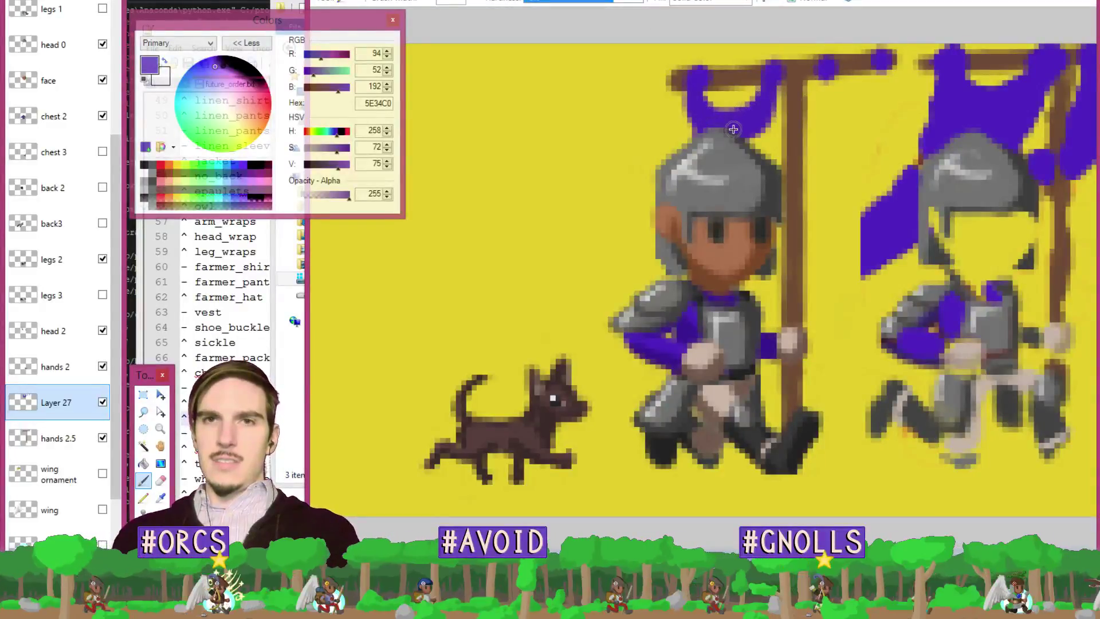
Paint the banner's front section from the two front attachment points, tapering down to the pole, and clean the purple off the pole with the Eraser.
mouse_move(886, 63)
left_mouse_down()
mouse_move(866, 97)
mouse_move(821, 82)
mouse_move(857, 114)
mouse_move(885, 98)
mouse_move(808, 186)
mouse_move(834, 128)
mouse_move(806, 171)
mouse_move(860, 112)
mouse_move(847, 131)
mouse_move(833, 123)
mouse_move(815, 157)
left_mouse_up()
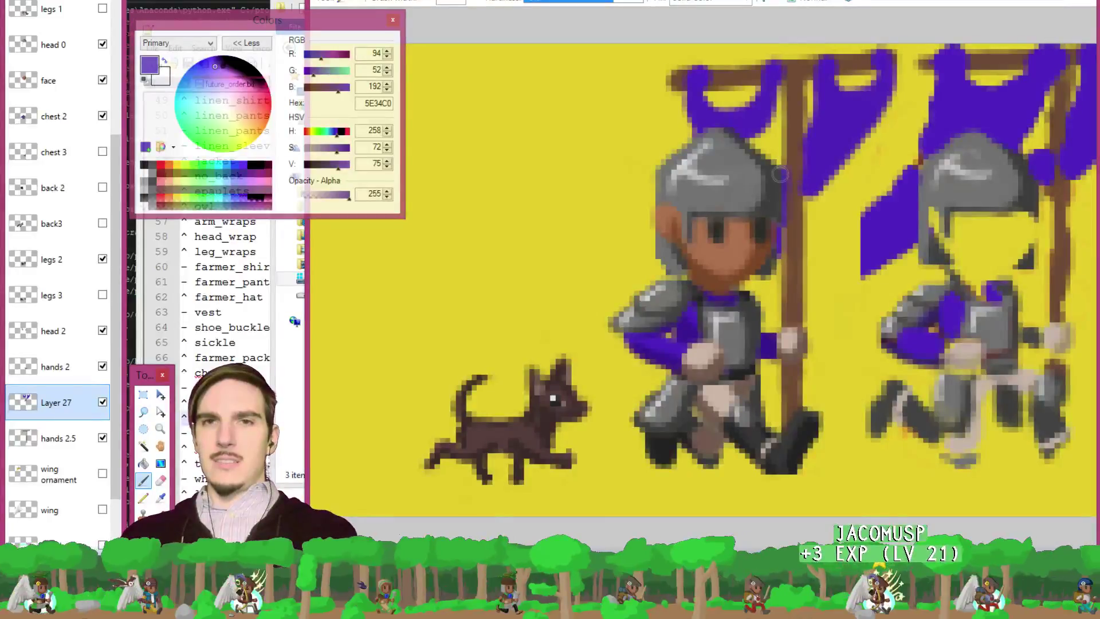
key("e")
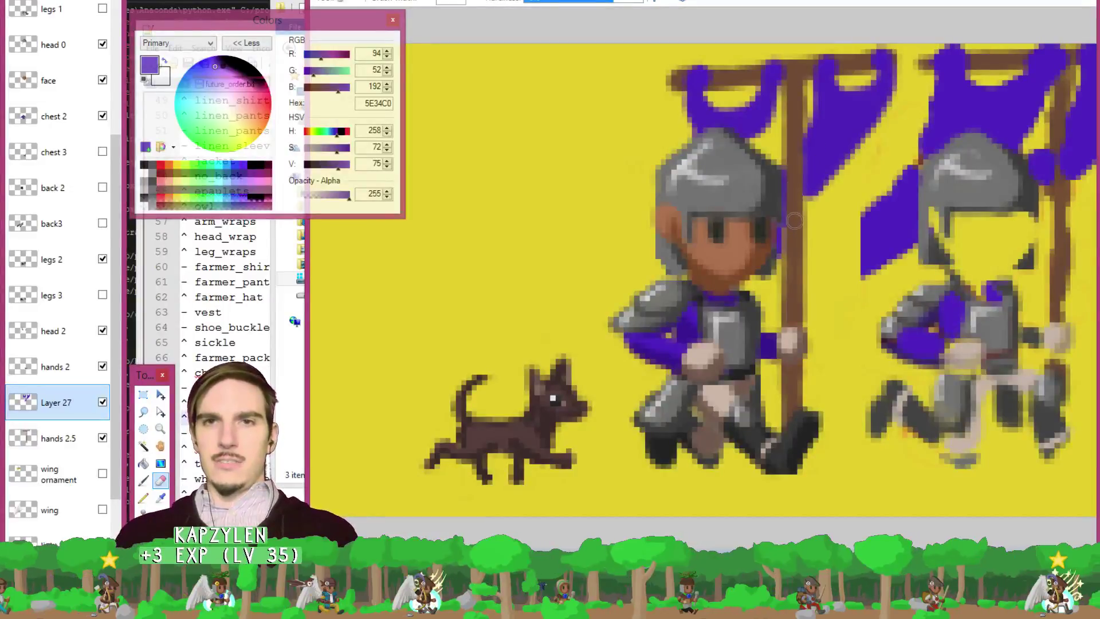
key("k")
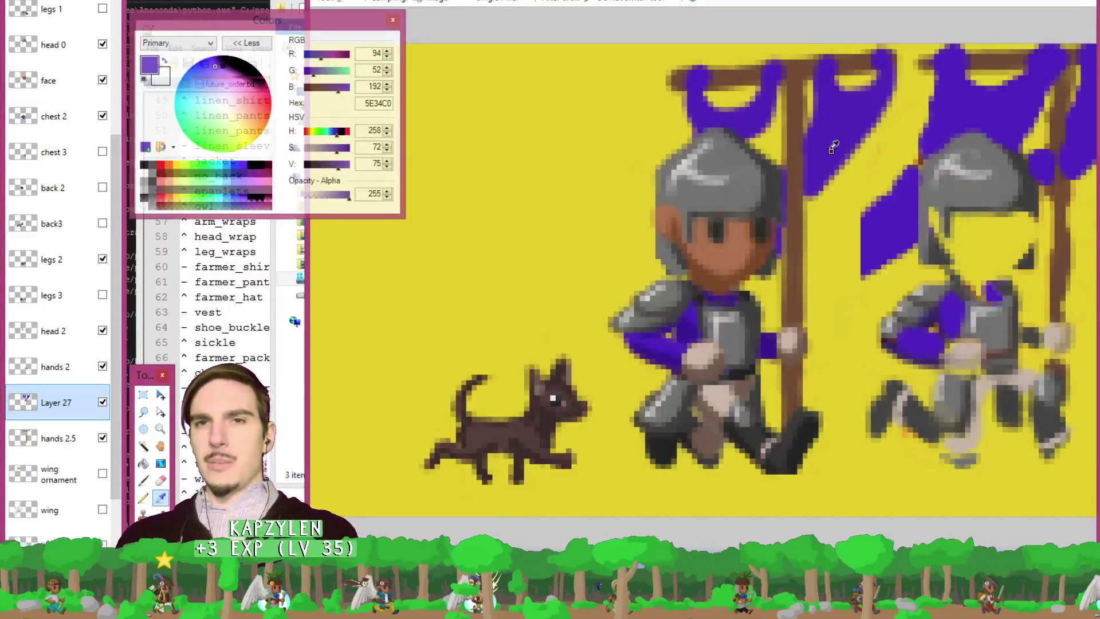
key("b")
left_click_drag(818, 183, 795, 219)
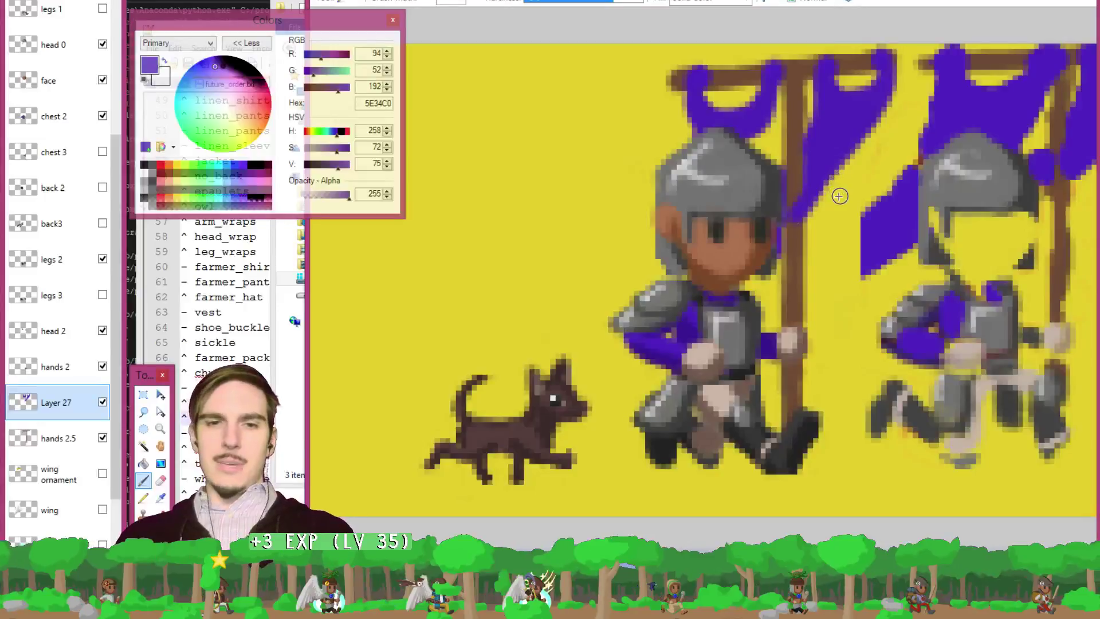
key("e")
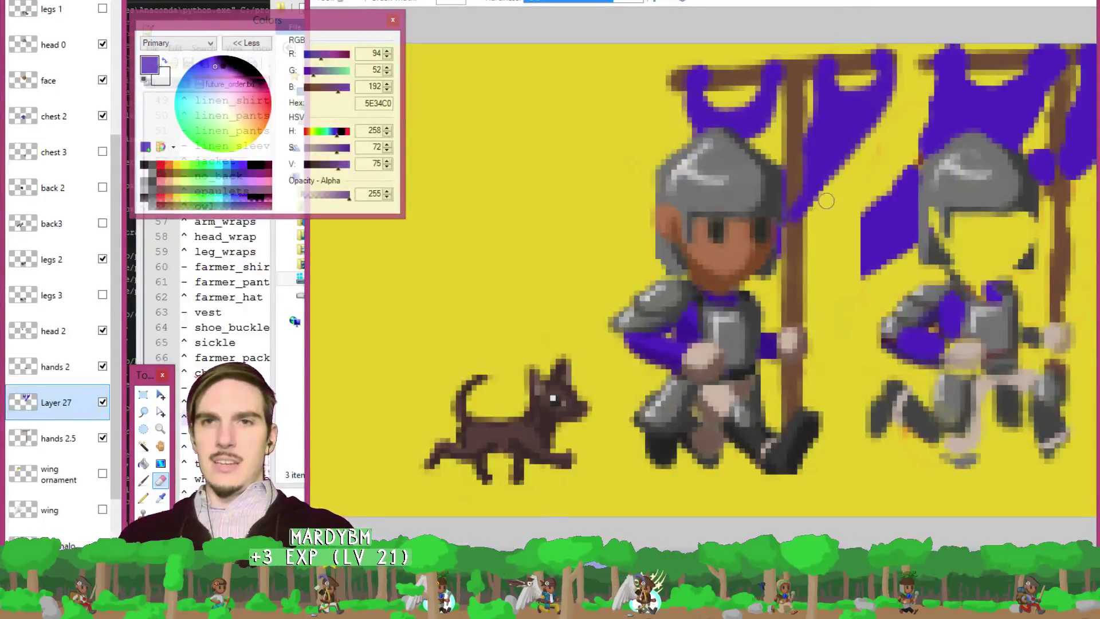
mouse_move(826, 201)
left_mouse_down()
mouse_move(825, 186)
mouse_move(796, 169)
mouse_move(791, 228)
left_mouse_up()
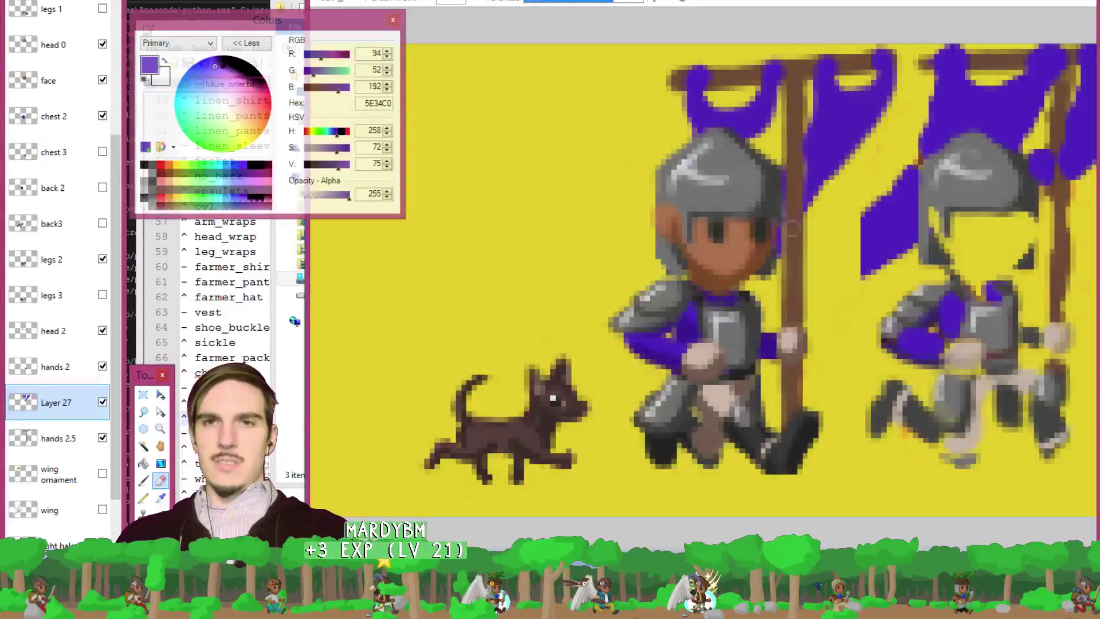
Paint the banner's long purple tail streaming from the rear attachment point behind the helmet down towards the dog.
key("b")
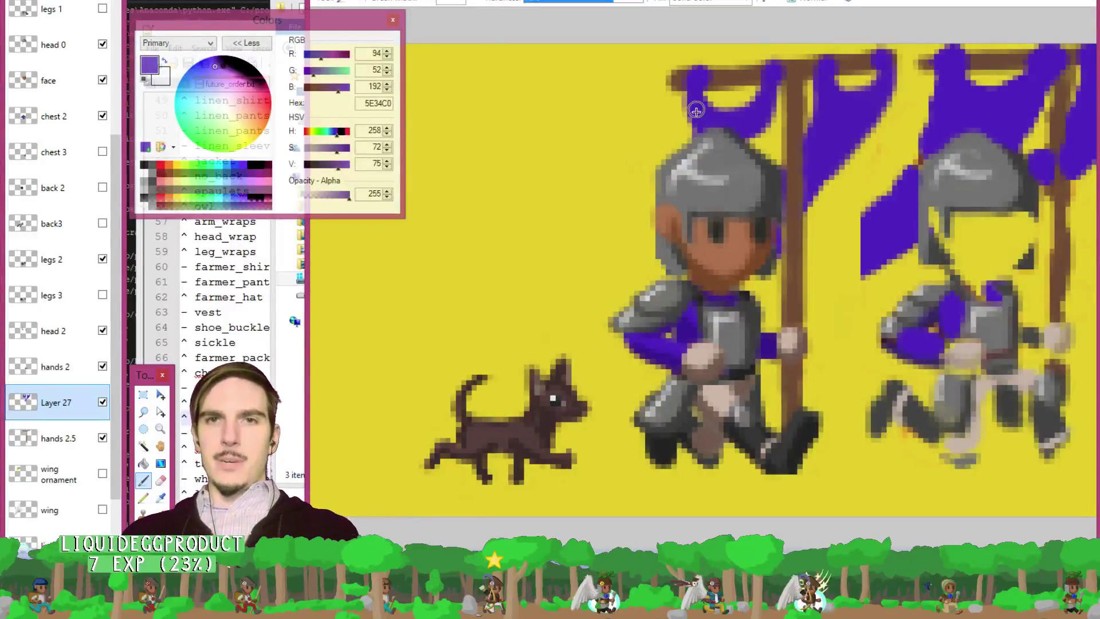
mouse_move(683, 142)
left_mouse_down()
mouse_move(639, 207)
mouse_move(564, 273)
mouse_move(544, 333)
mouse_move(584, 268)
mouse_move(553, 329)
mouse_move(567, 295)
mouse_move(631, 234)
mouse_move(590, 269)
mouse_move(670, 209)
left_mouse_up()
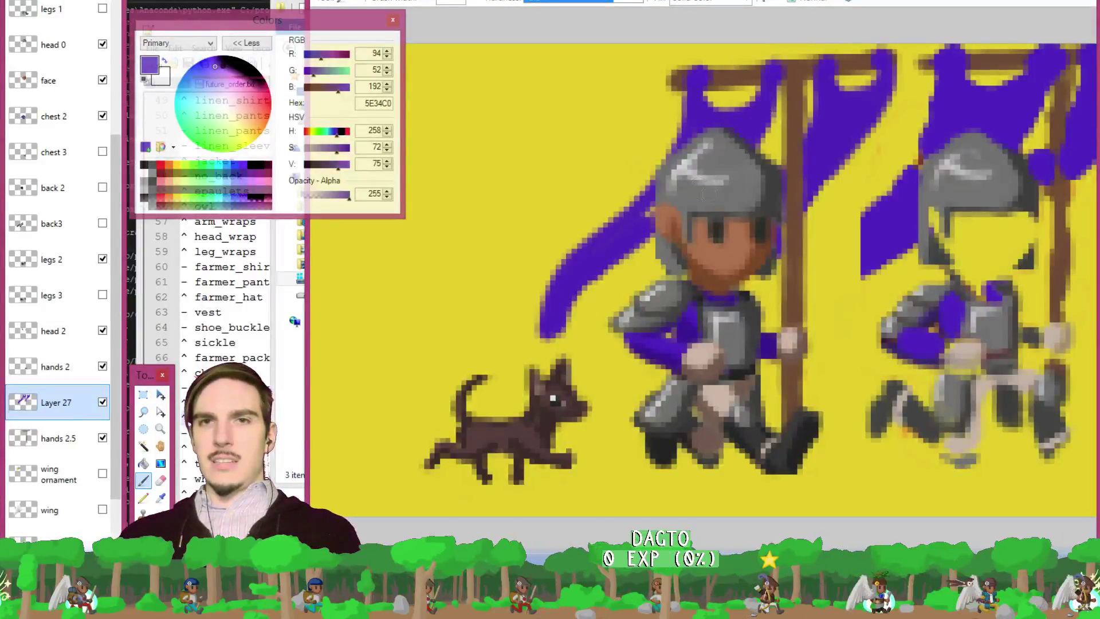
left_click_drag(653, 239, 568, 294)
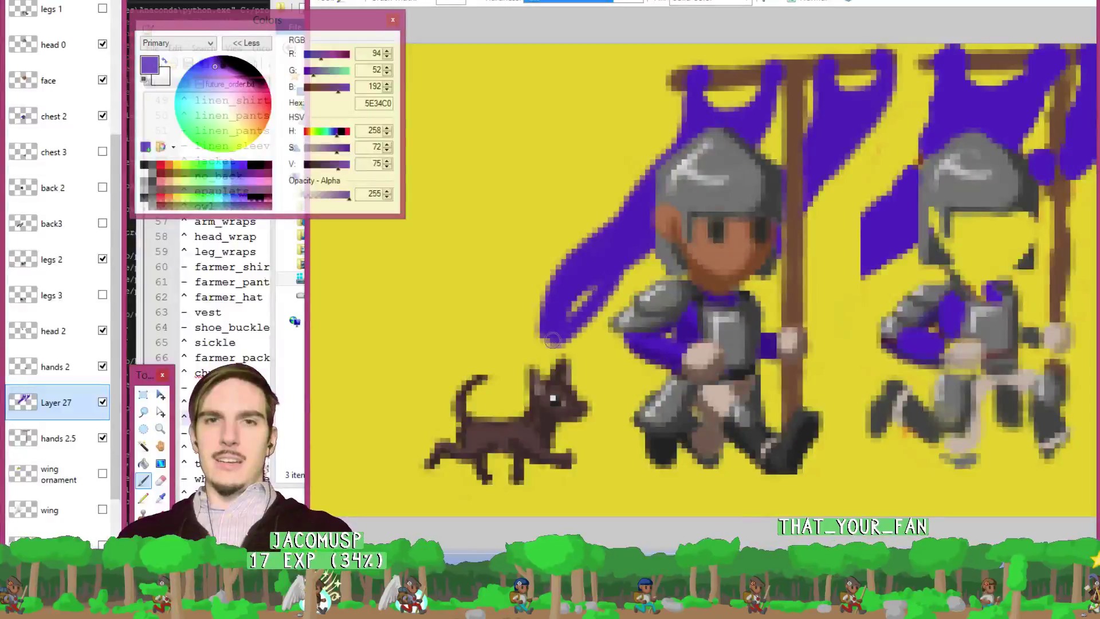
mouse_move(587, 122)
left_mouse_down()
mouse_move(515, 163)
mouse_move(452, 284)
left_mouse_up()
key("ctrl+z")
left_click(577, 80)
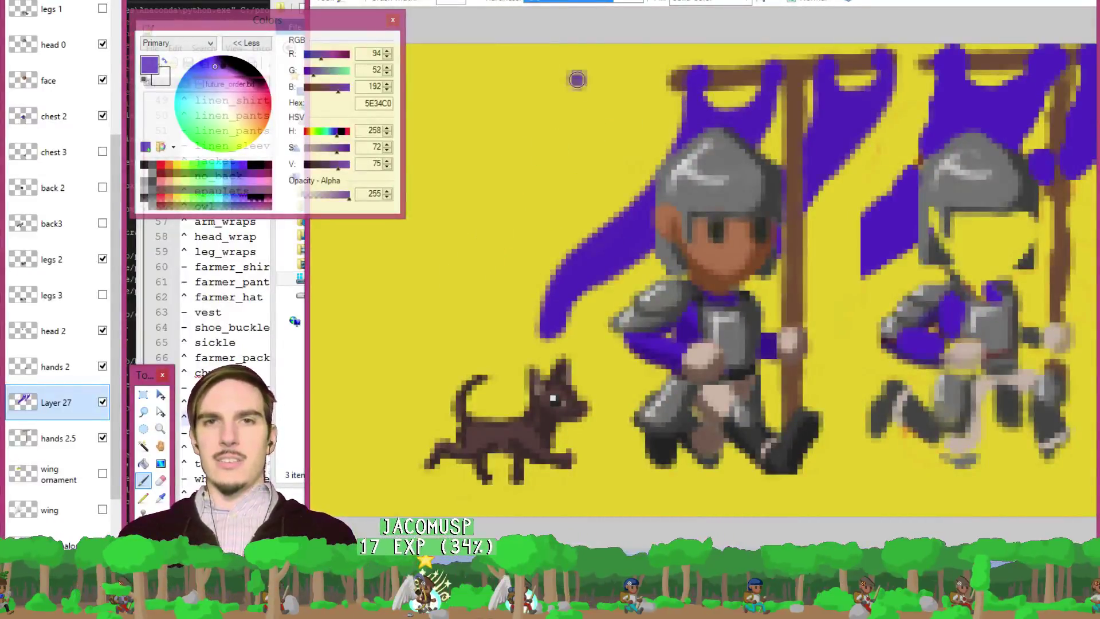
mouse_move(577, 79)
left_mouse_down()
mouse_move(478, 182)
mouse_move(458, 246)
left_mouse_up()
key("ctrl+z")
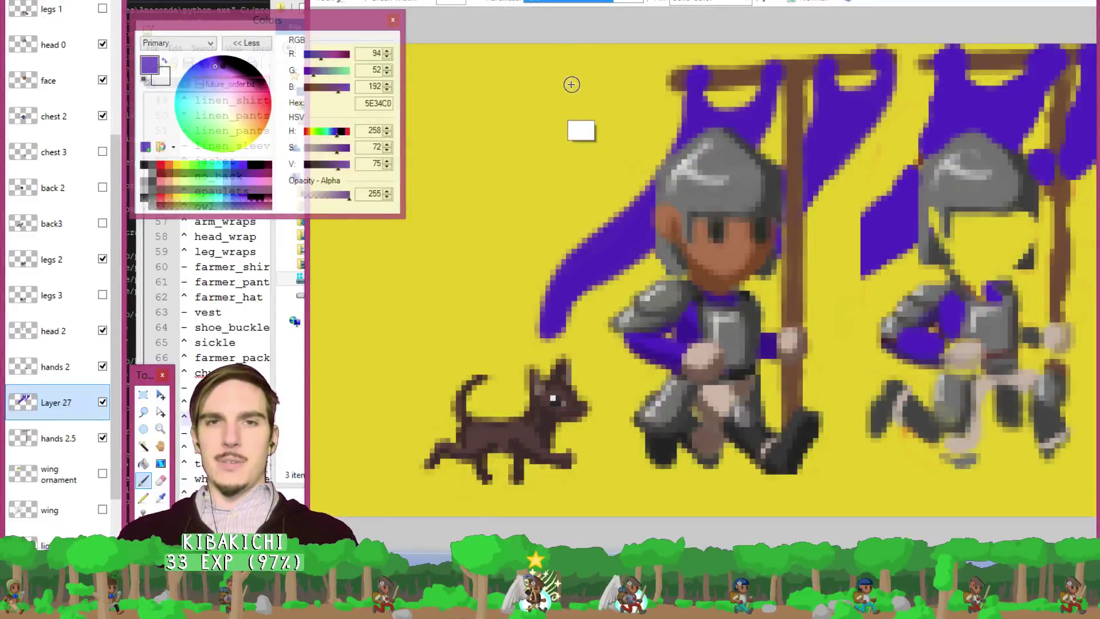
key("ctrl+y")
key("ctrl+z")
left_click(584, 95)
mouse_move(571, 101)
left_mouse_down()
mouse_move(464, 232)
mouse_move(442, 244)
mouse_move(430, 236)
left_mouse_up()
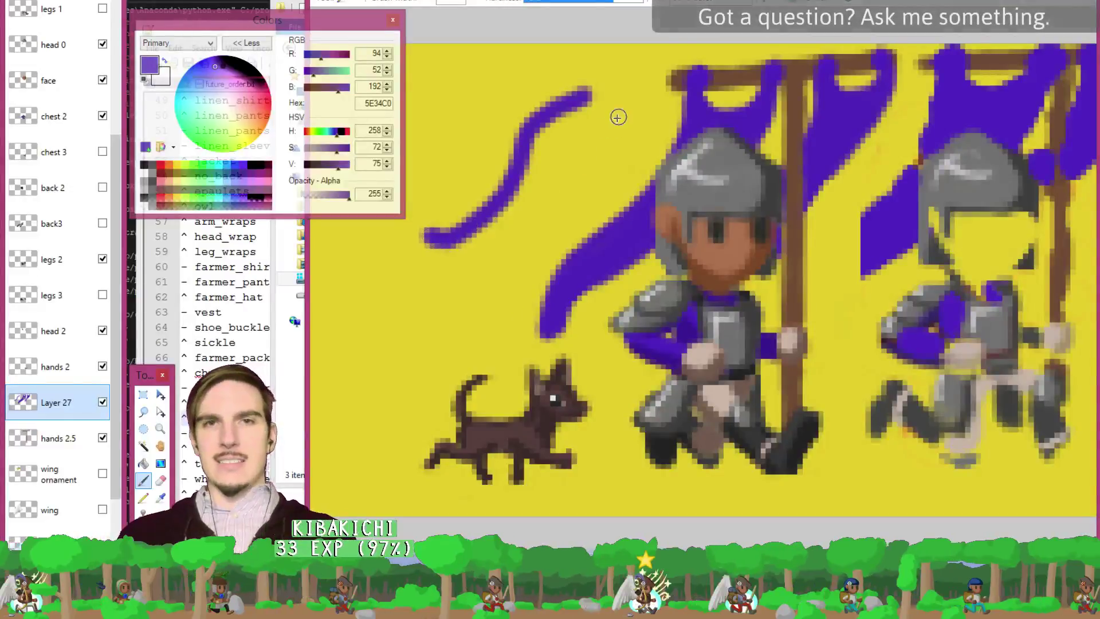
key("ctrl+z")
left_click(573, 94)
left_click_drag(572, 95, 458, 221)
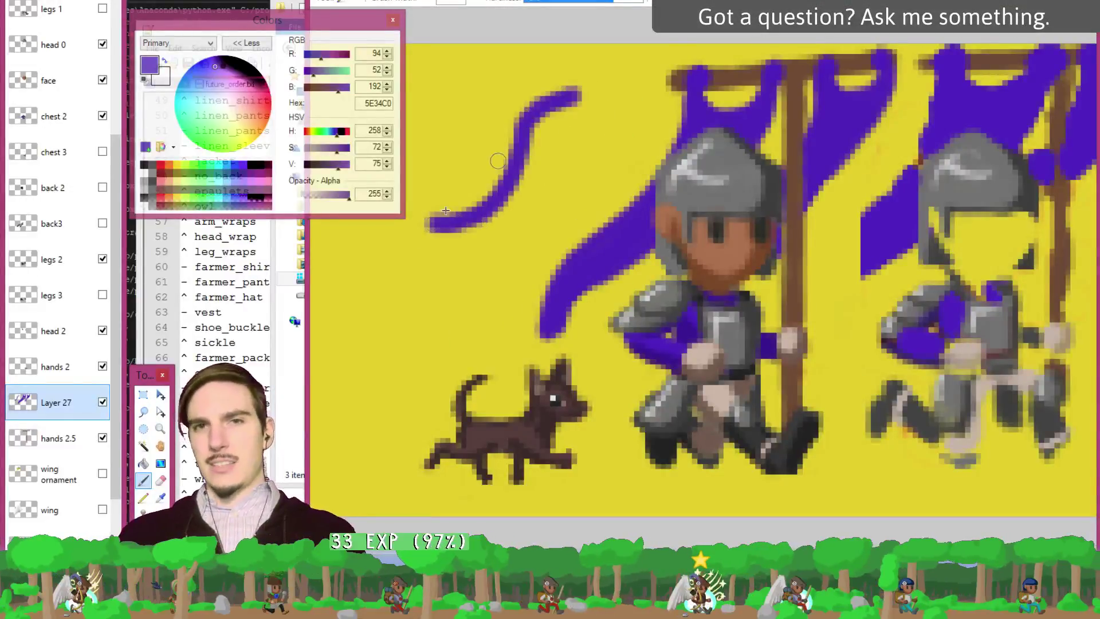
key("ctrl+z")
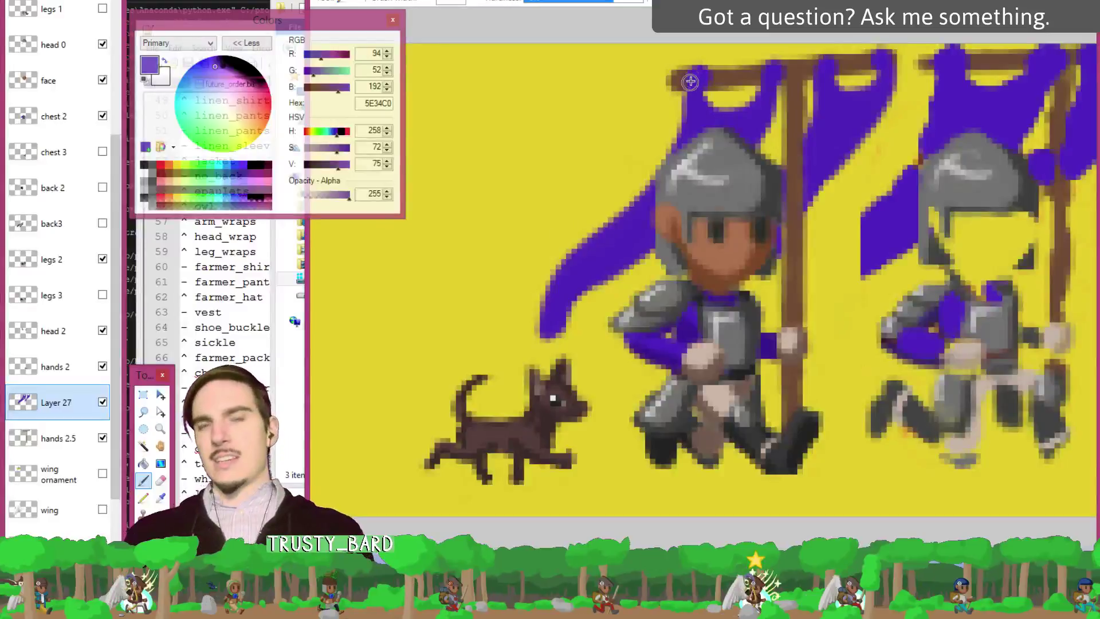
Trim the banner tail's edges with the Eraser so its lower end tapers to a point.
key("e")
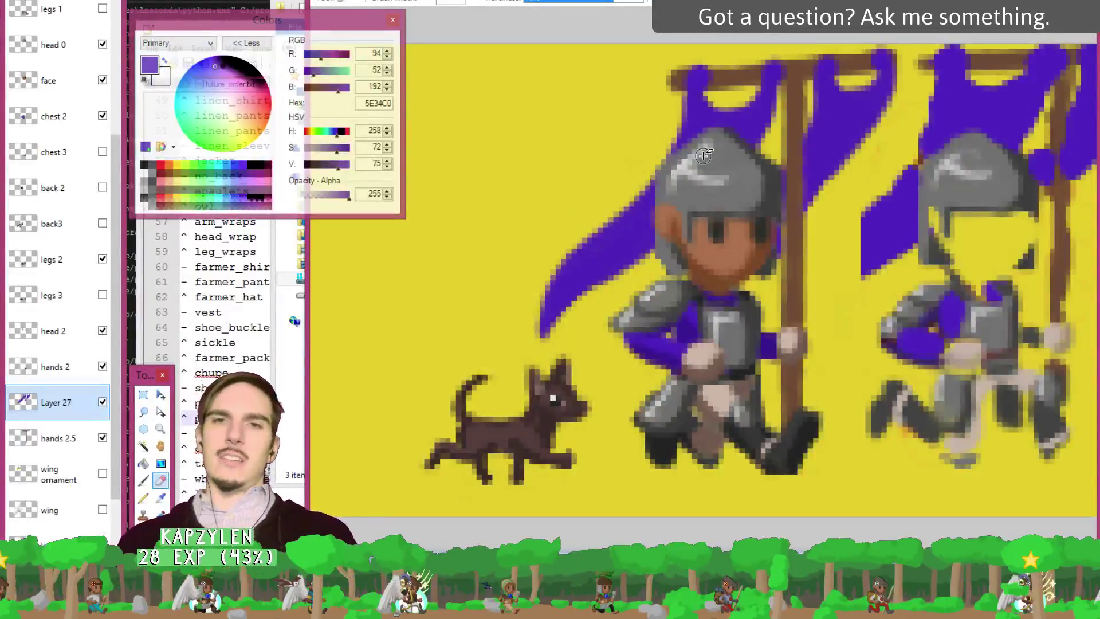
key("k")
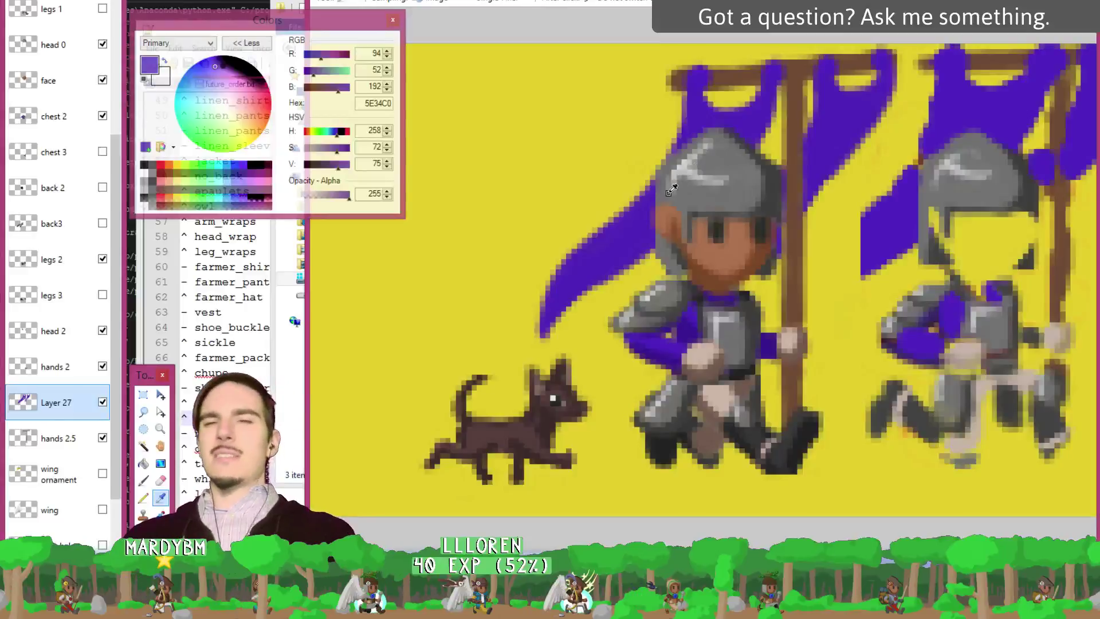
key("e")
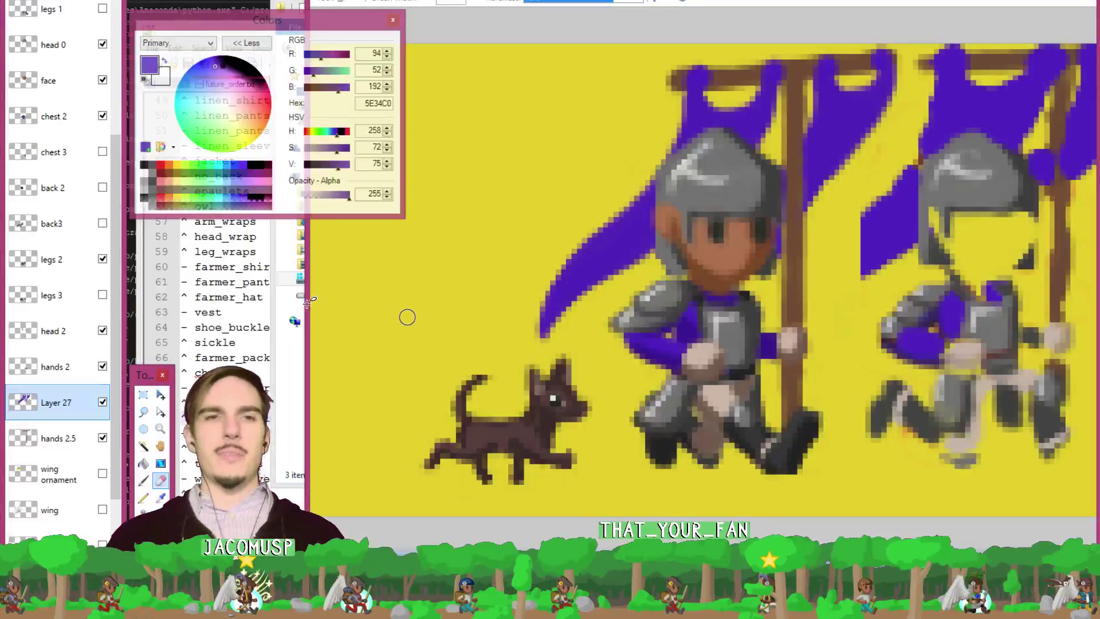
key("alt+Tab")
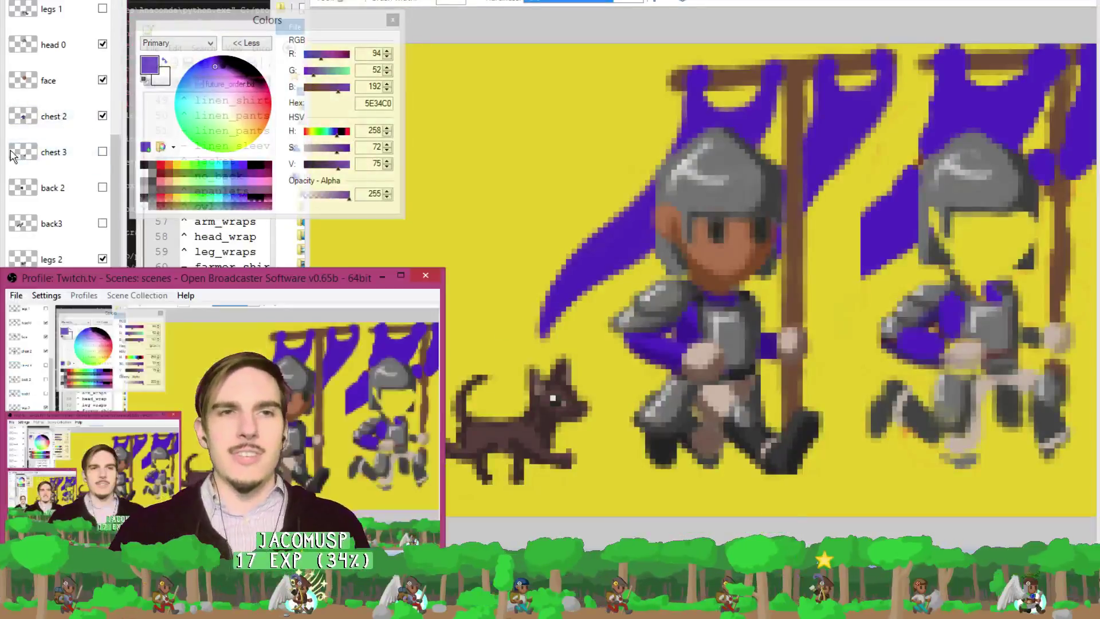
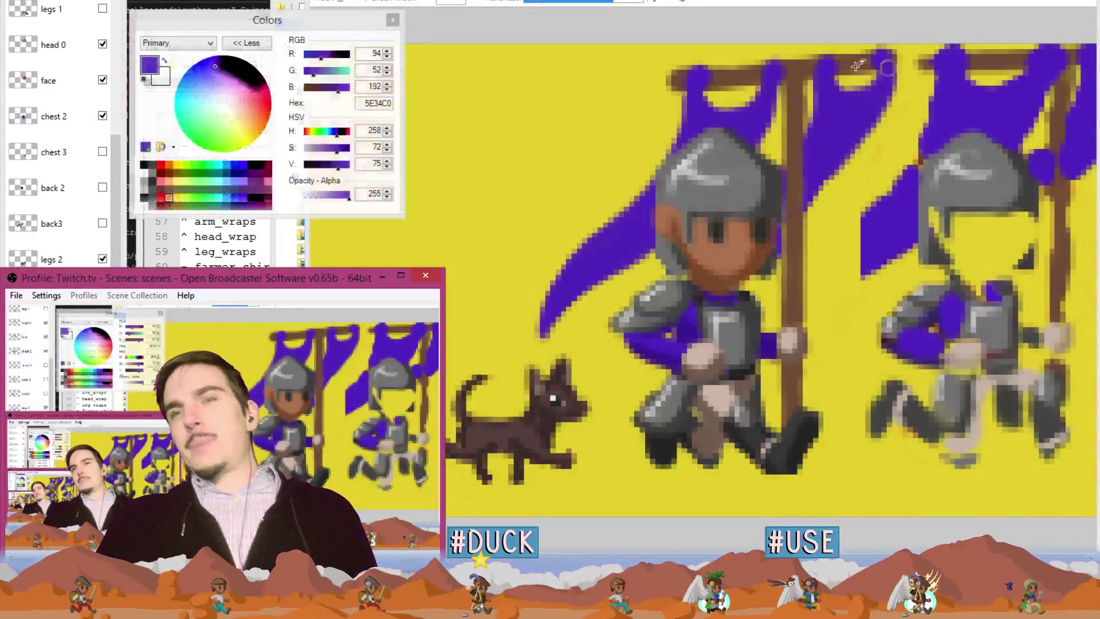
key("alt+Tab")
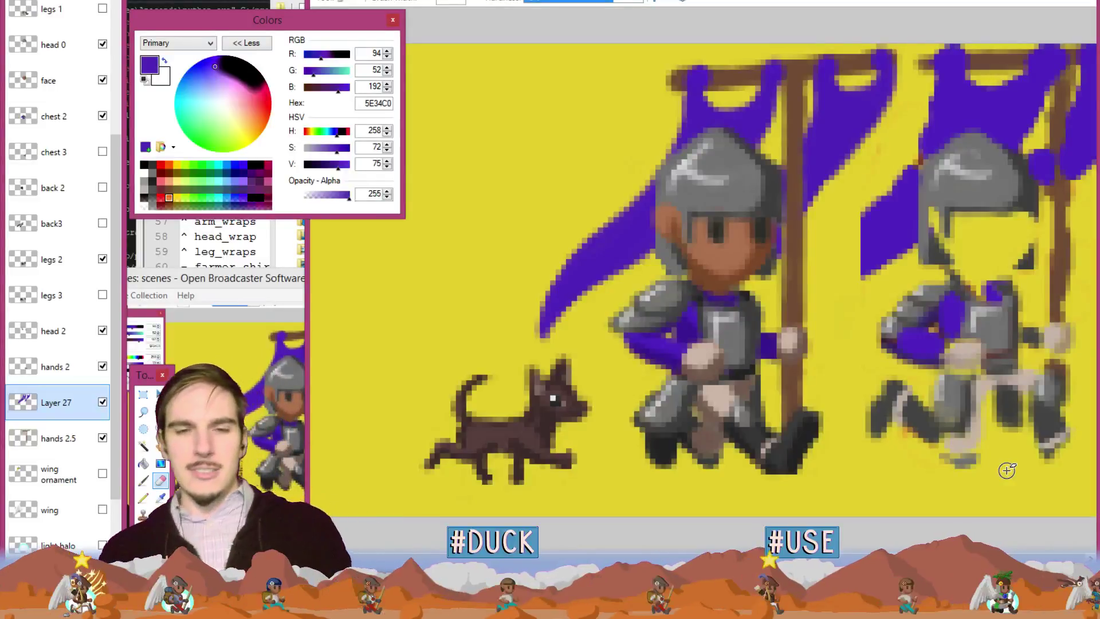
Sample the darker purple 49289C from the knight's sleeve as the primary colour and add a new layer above the banner layer.
key("k")
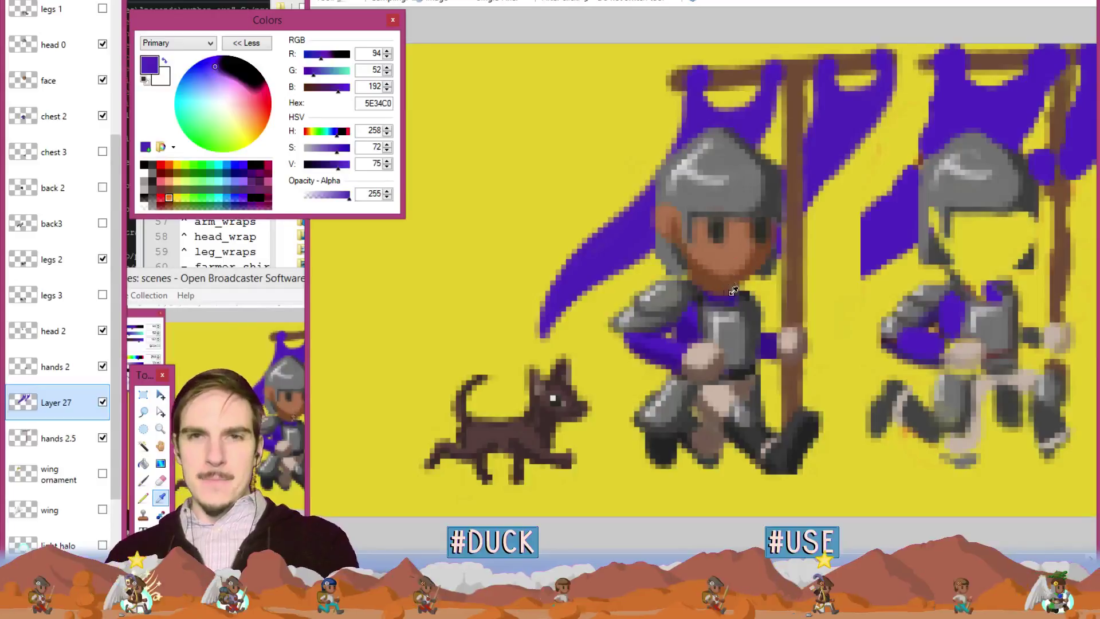
left_click(666, 354)
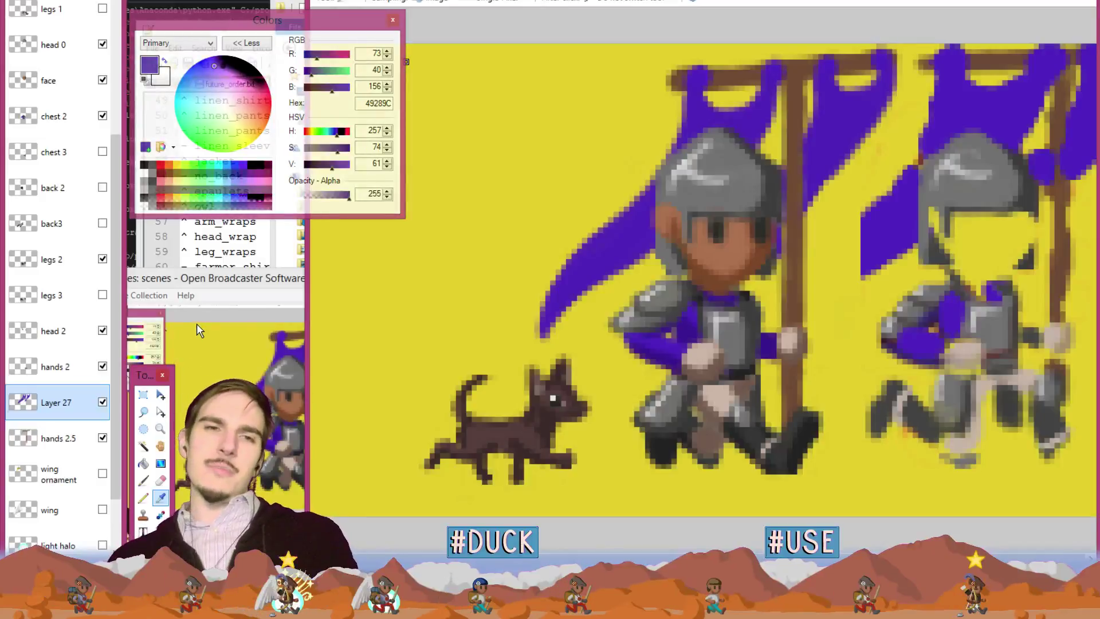
key("ctrl+shift+n")
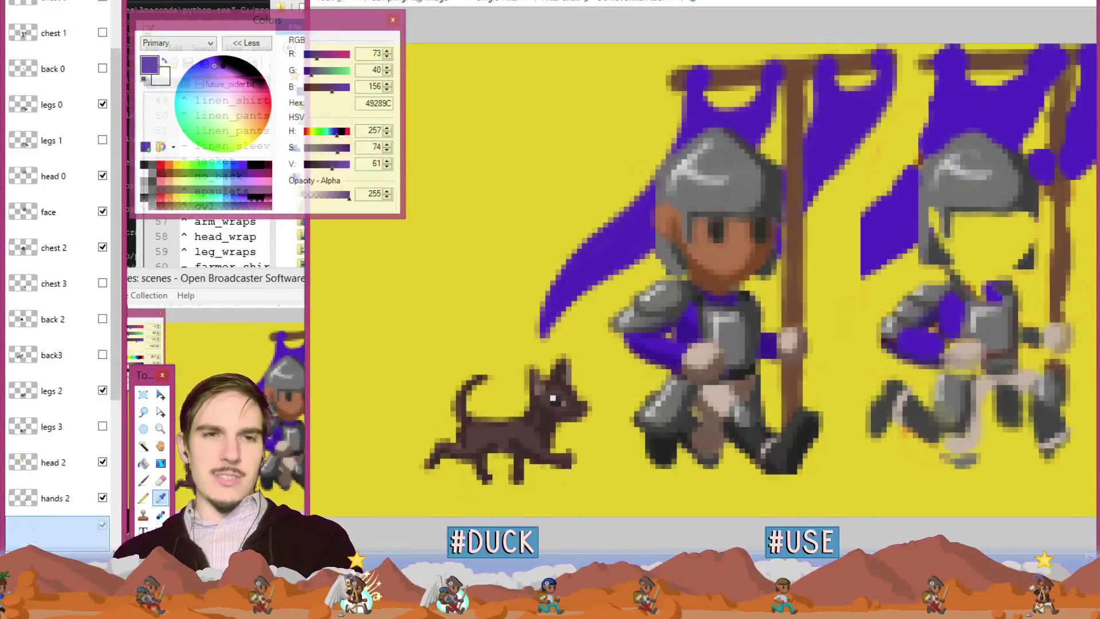
Brush dark purple 49289C shading onto the banner's upper cloth and streaming tail on Layer 28, trimming it with the Eraser.
left_click_drag(114, 355, 120, 484)
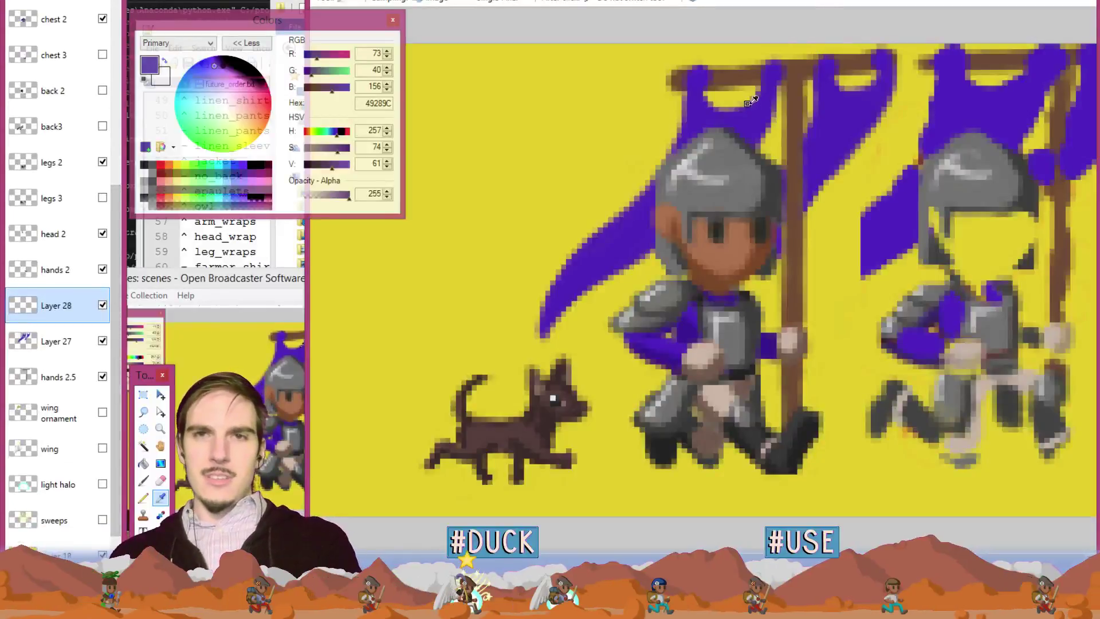
key("b")
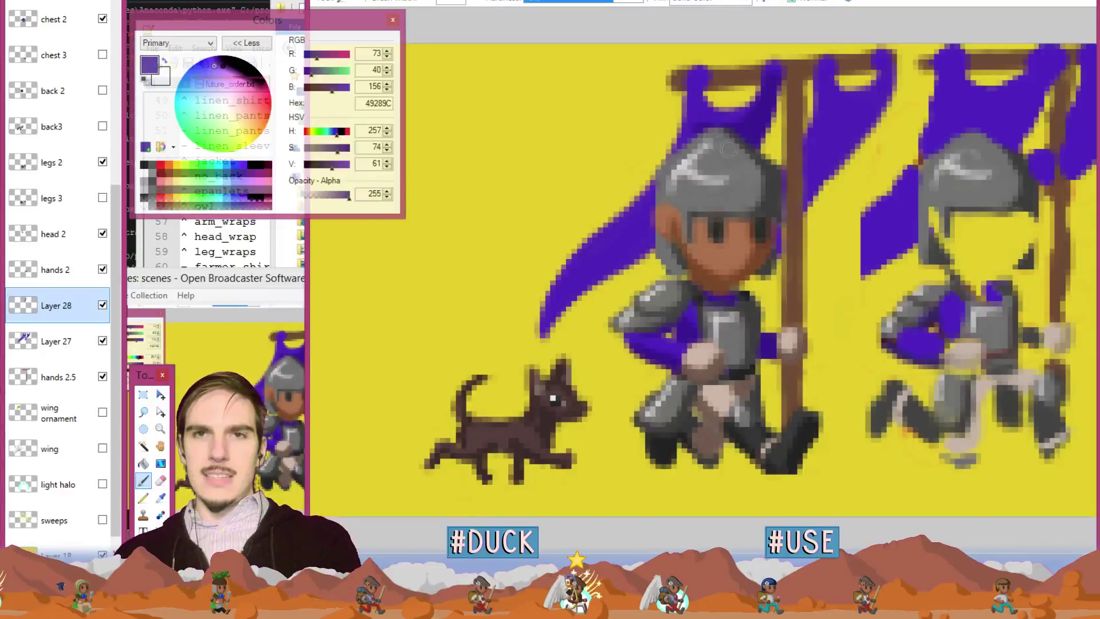
mouse_move(614, 264)
left_mouse_down()
mouse_move(553, 335)
mouse_move(560, 298)
left_mouse_up()
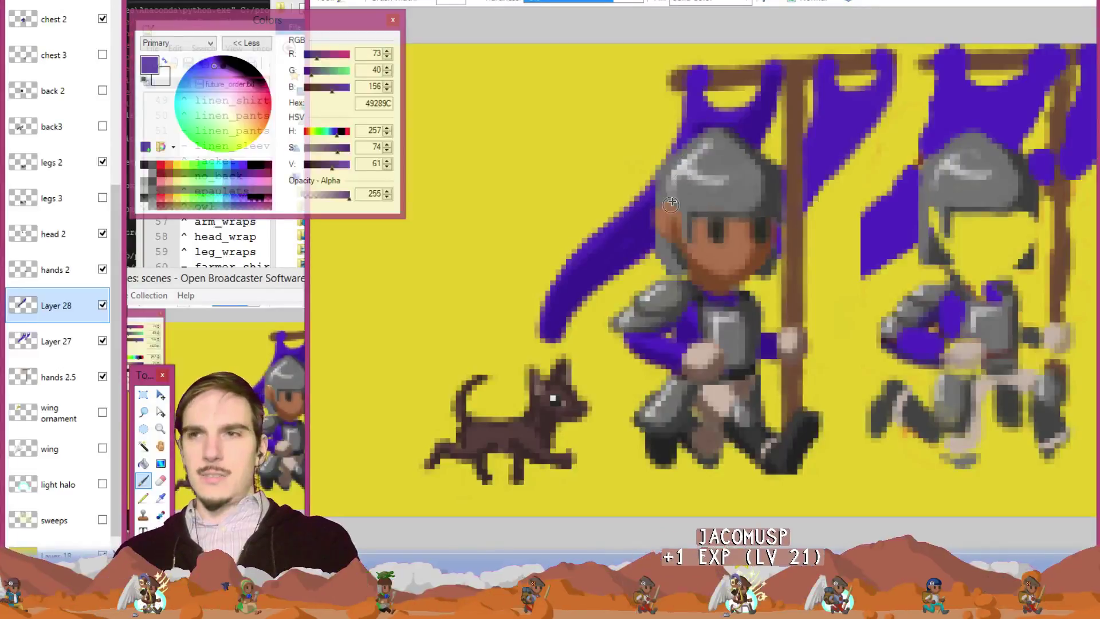
key("e")
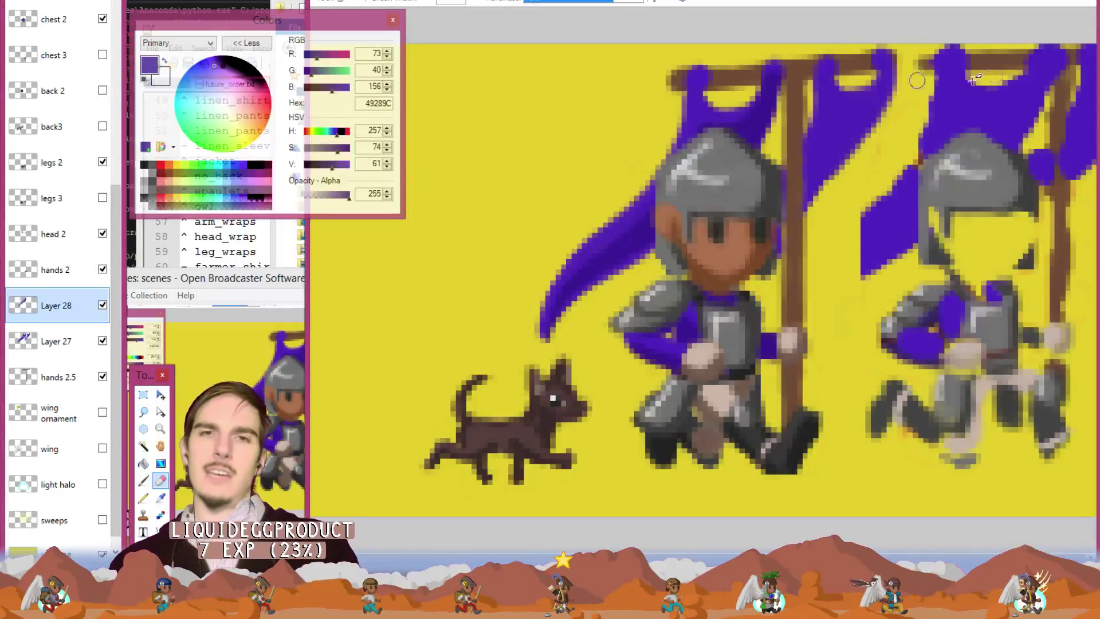
Shade the banner's front section beyond the pole with the dark purple 49289C, following the drape from its two attachment points.
scroll(847, 68, "down", 3)
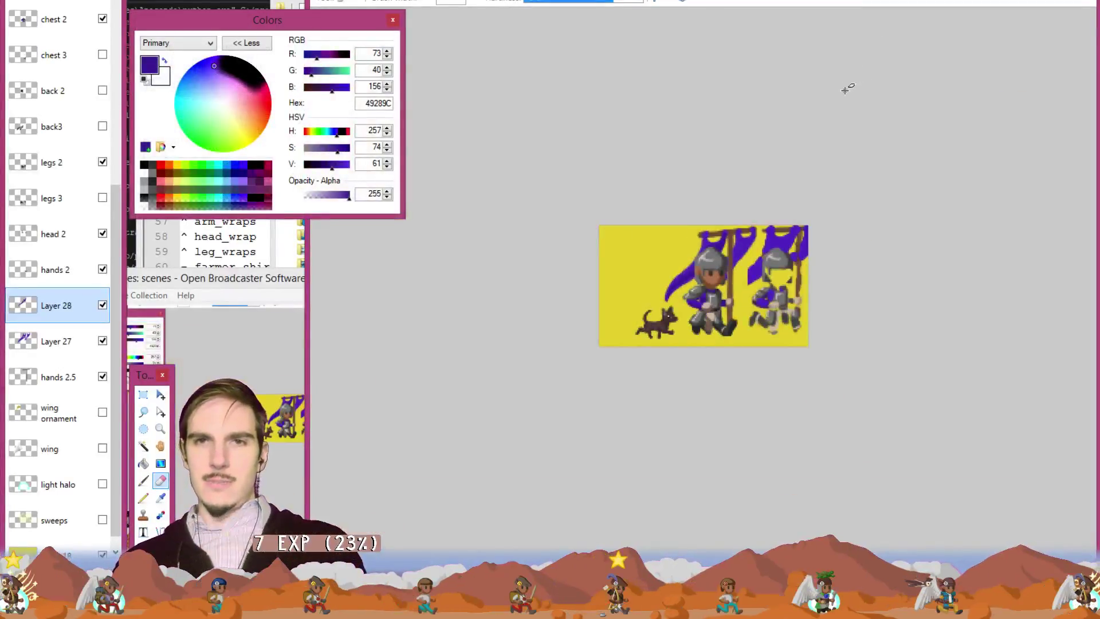
scroll(851, 93, "up", 4)
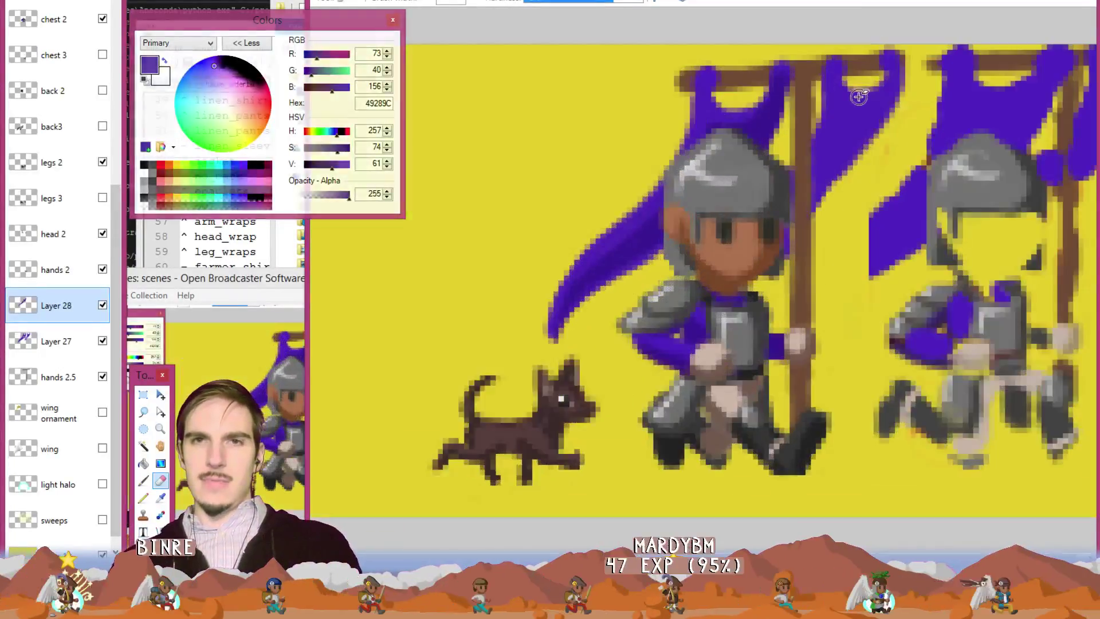
key("b")
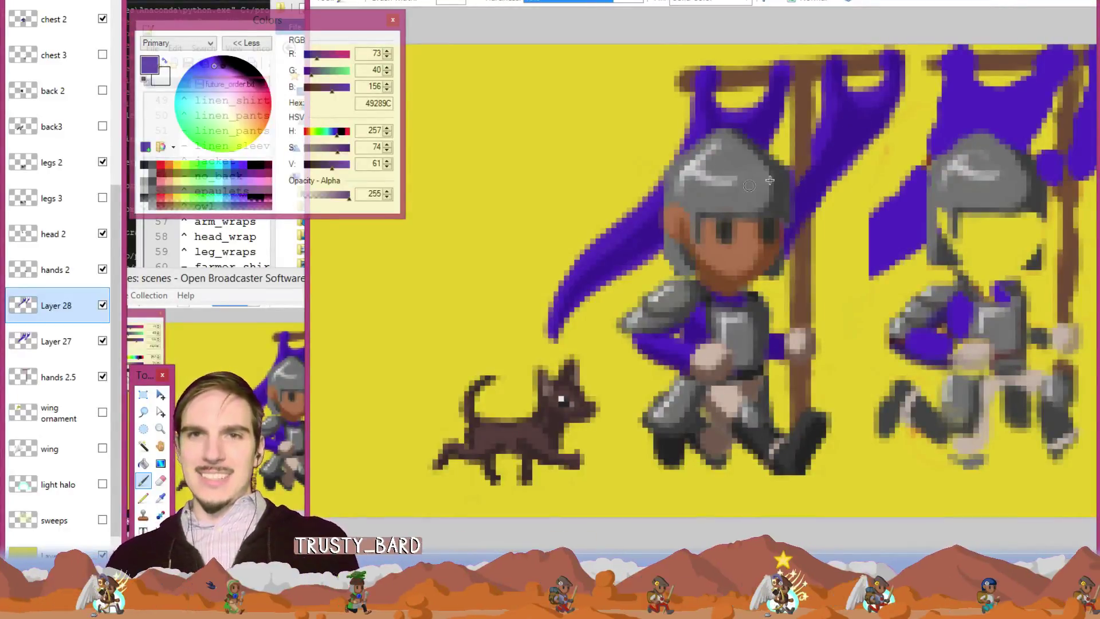
left_click(806, 165, "ctrl")
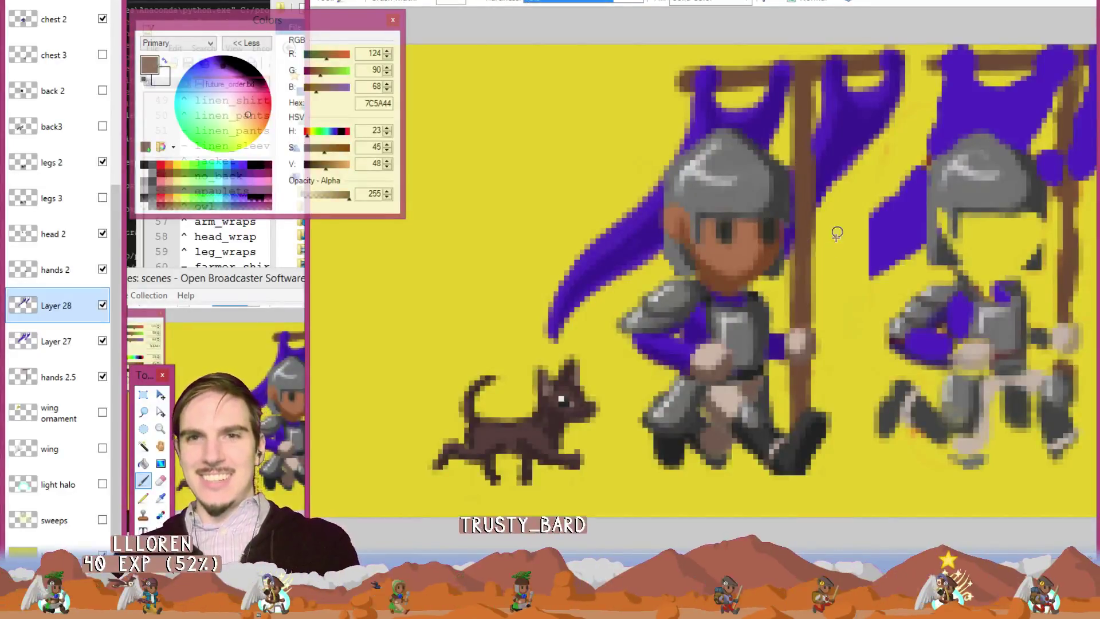
key("k")
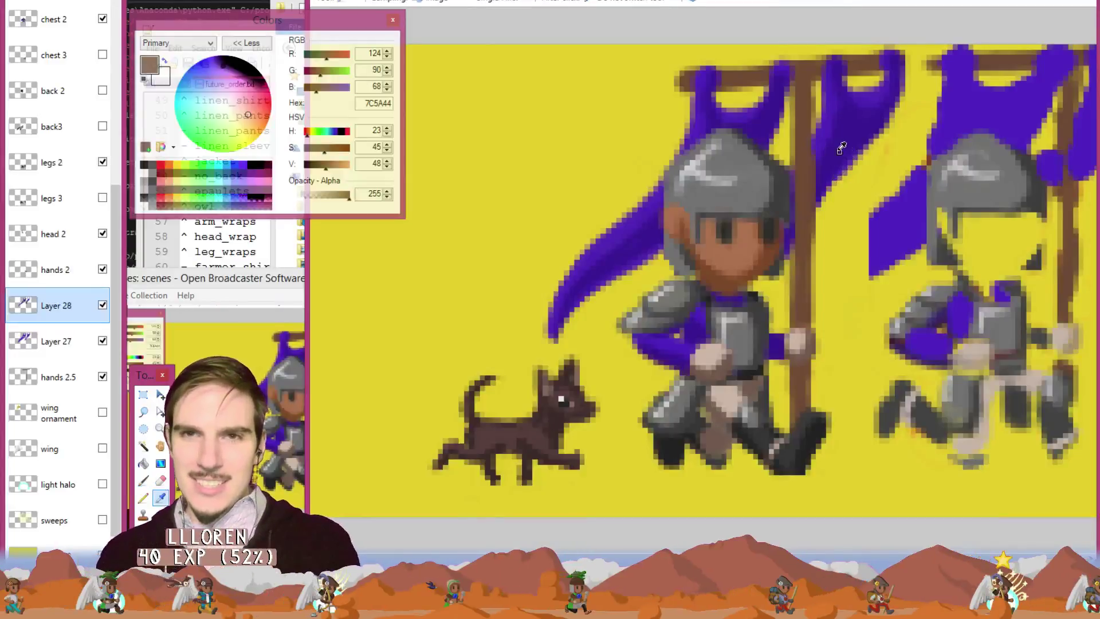
left_click(840, 148)
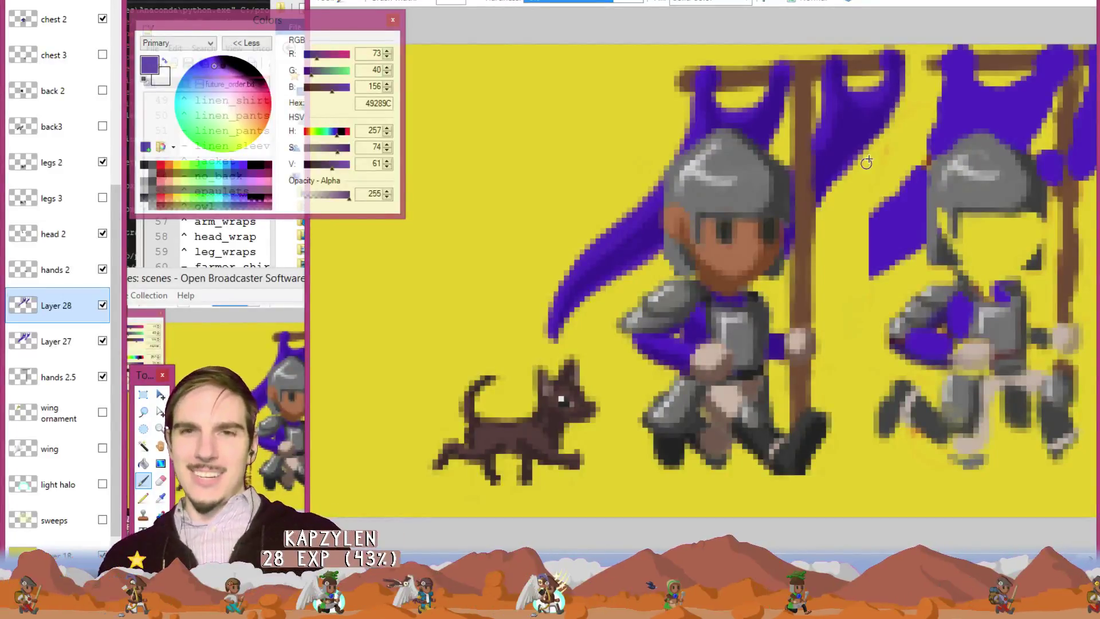
Sample the pole's brown and lower its HSV value to 36 for the dark brown 5B4233.
key("k")
left_click(802, 156)
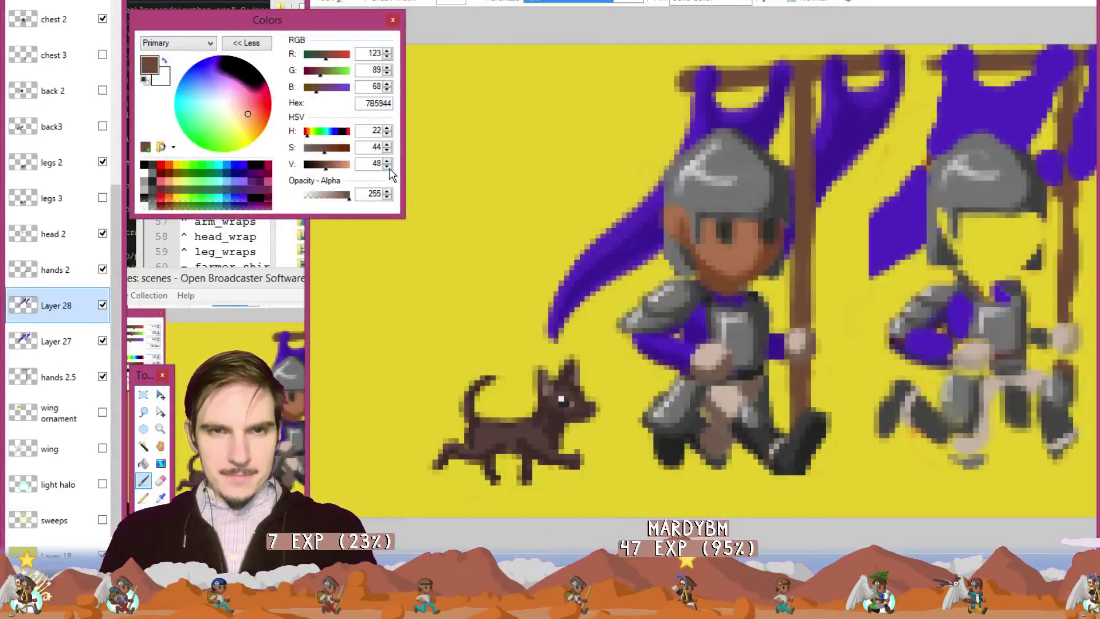
scroll(390, 168, "down", 8)
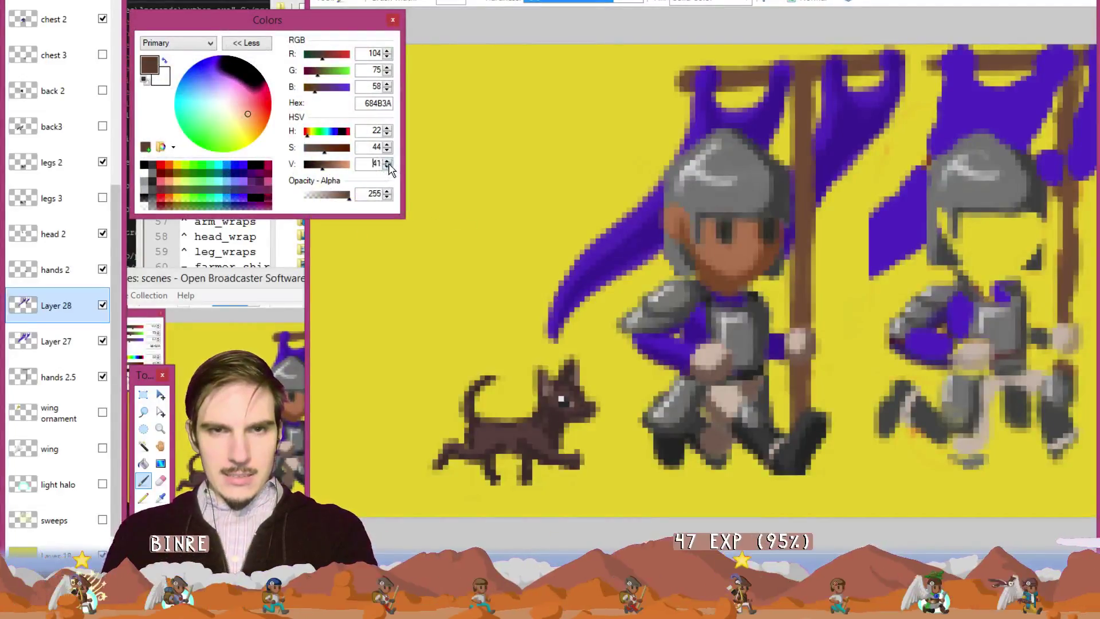
scroll(390, 168, "down", 4)
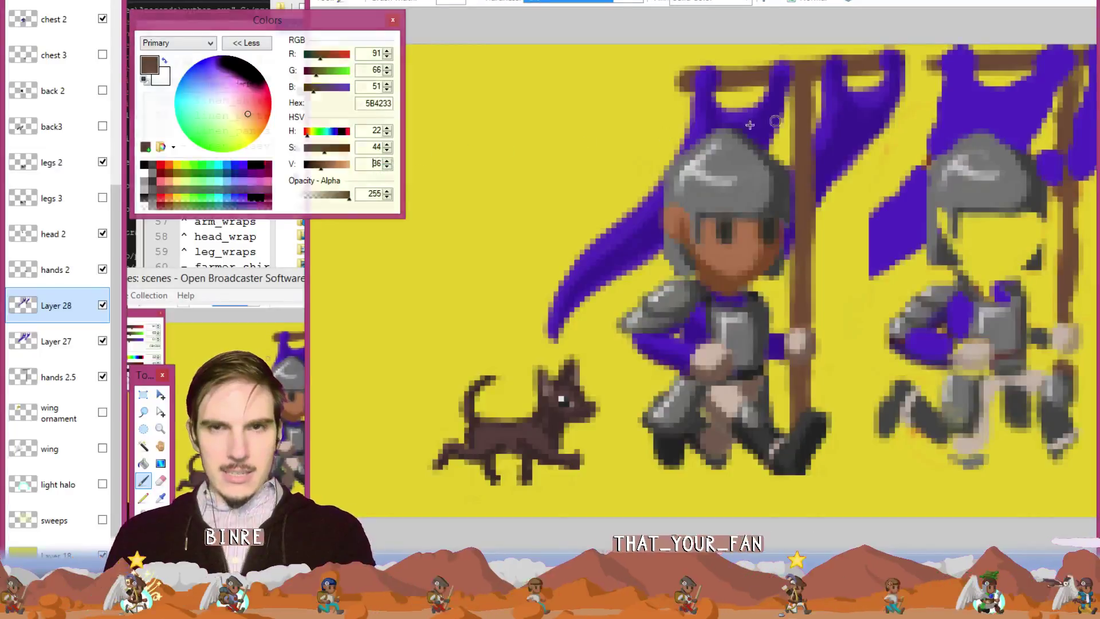
Paint a dark brown shadow down the length of the pole on Layer 28, ready for cleanup with the Eraser.
left_click_drag(806, 102, 806, 226)
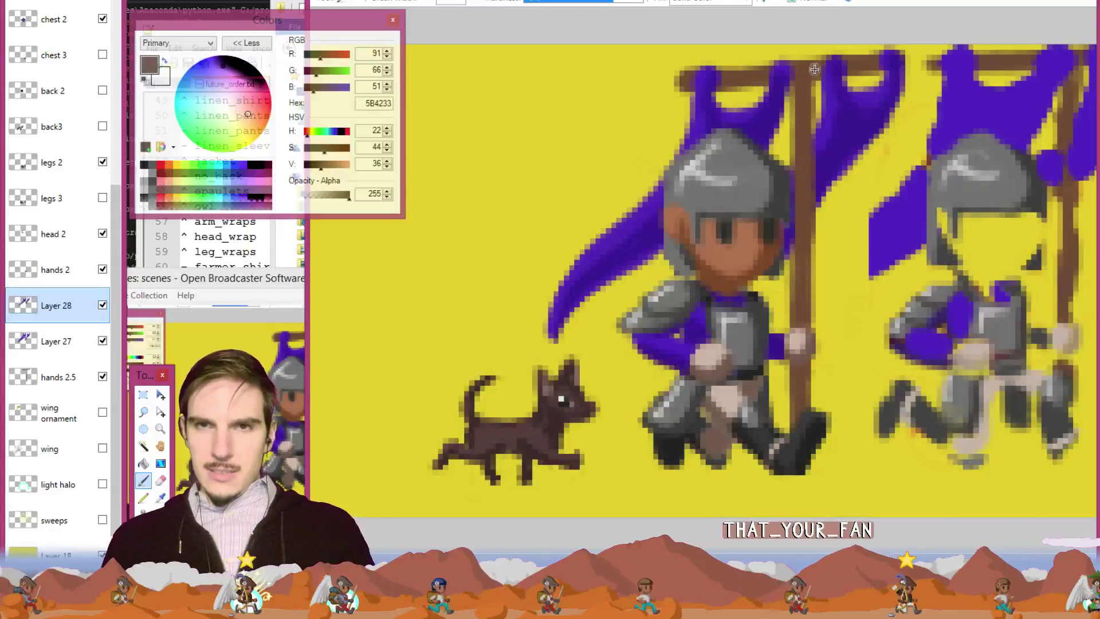
left_click_drag(808, 69, 803, 324)
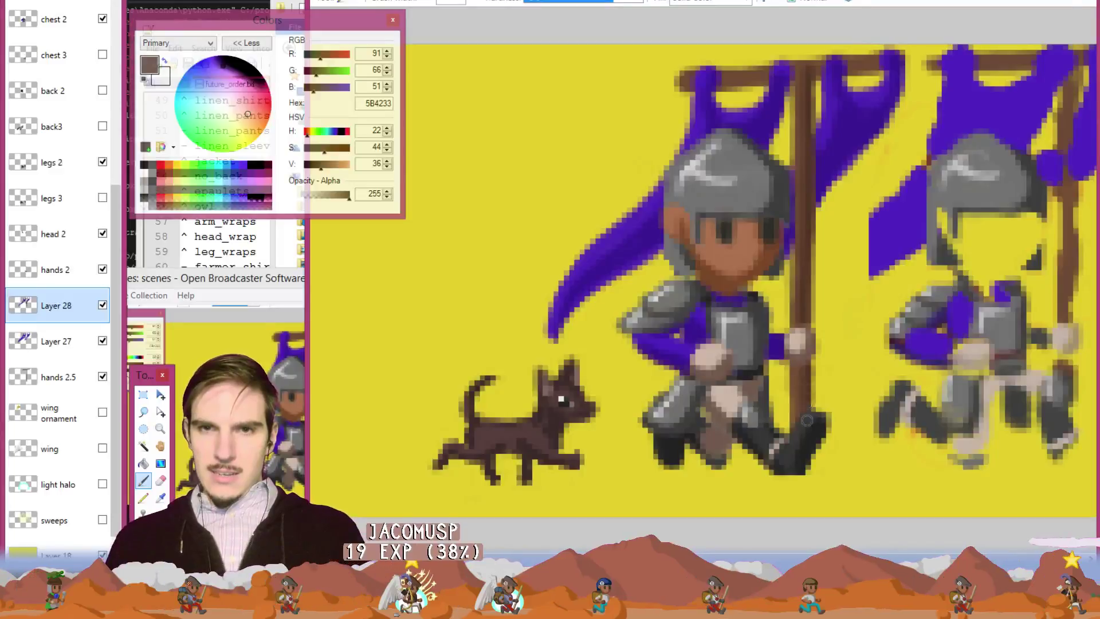
key("ctrl+z")
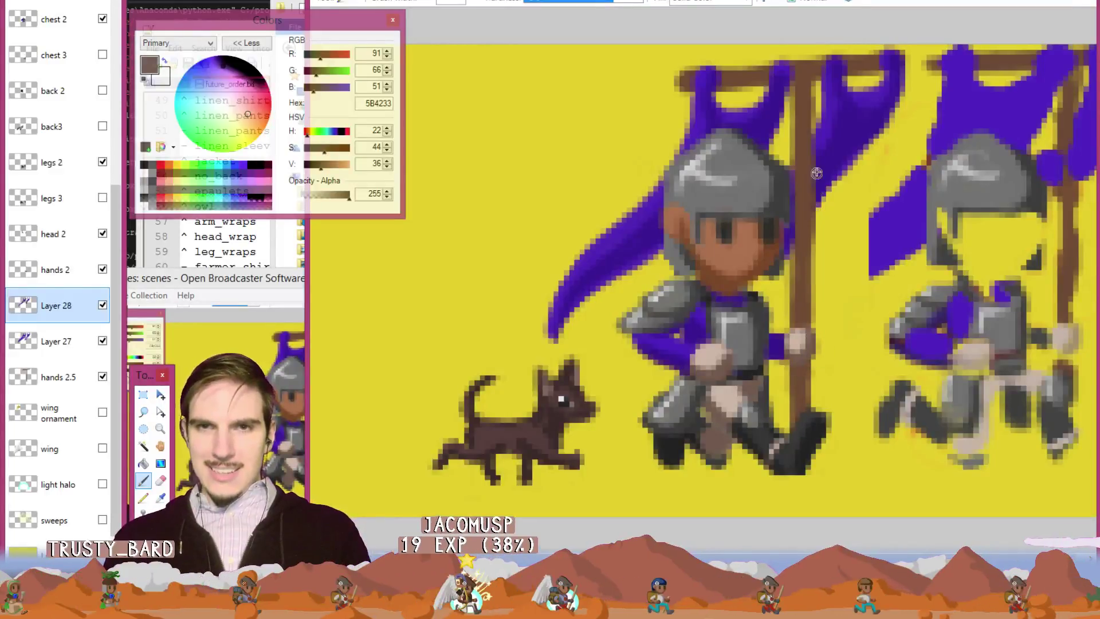
key("ctrl+y")
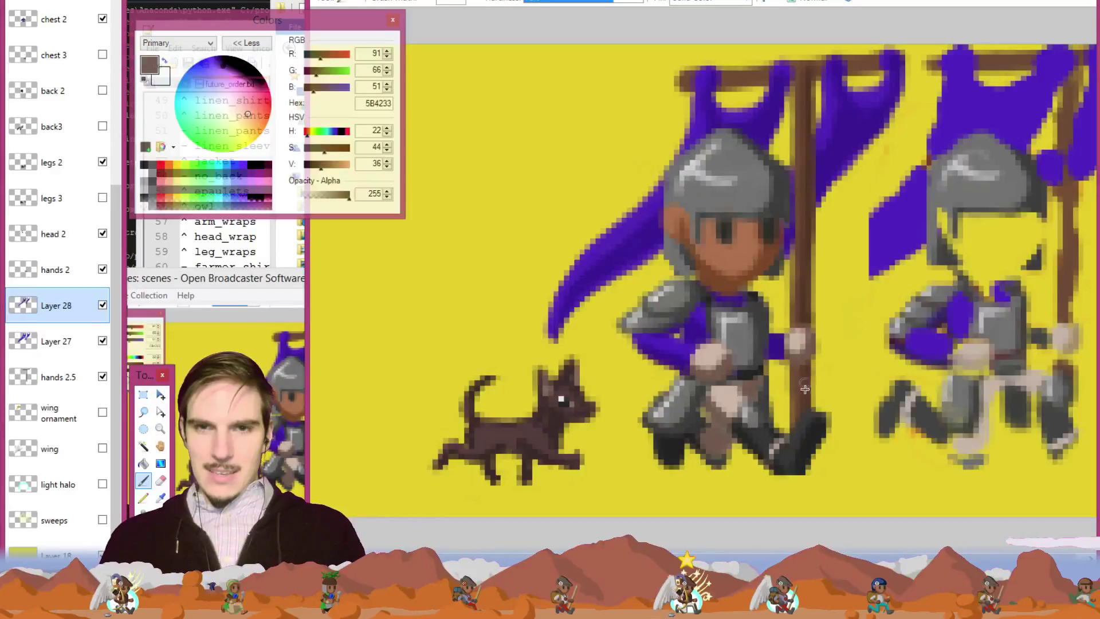
key("e")
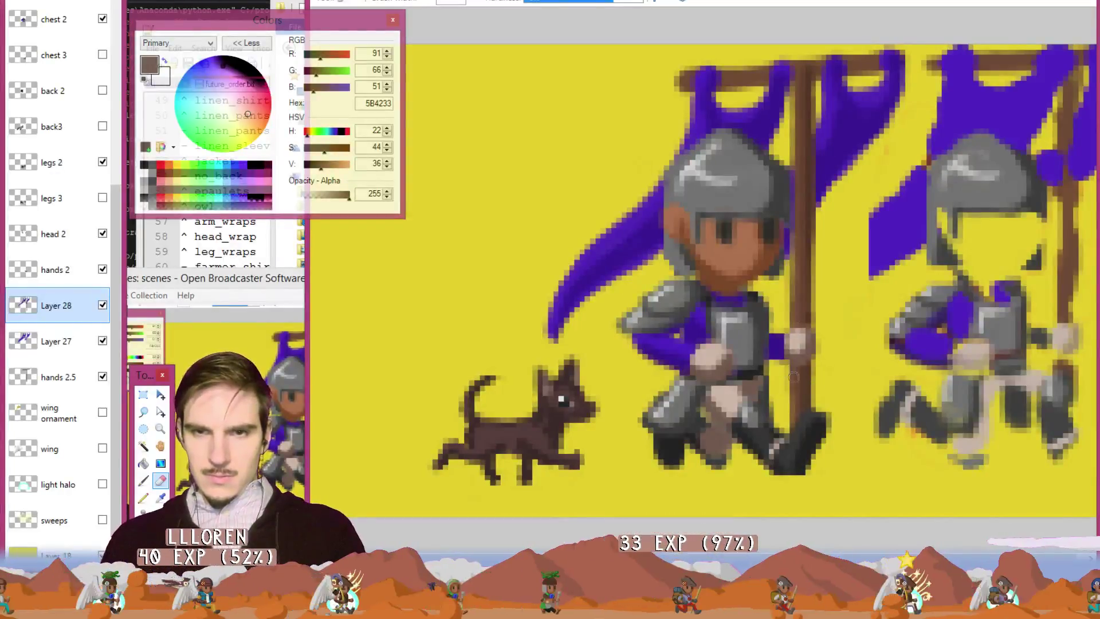
Sample the shaded brown 604535 and touch up the pole's top on the hands 2.5 layer with the Paintbrush and Eraser.
key("k")
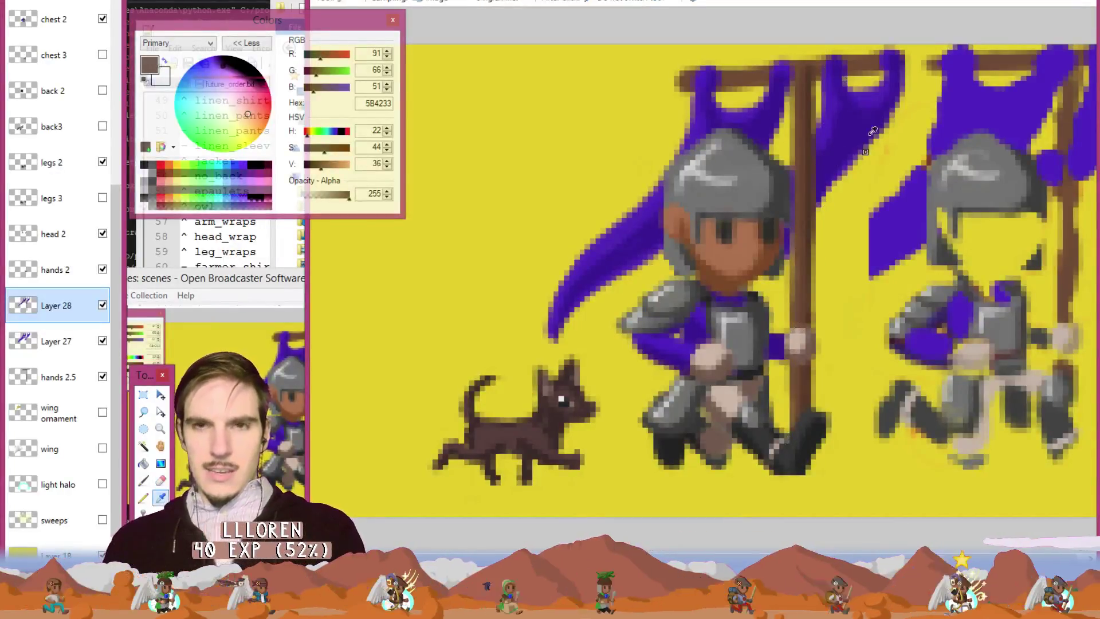
left_click(808, 141)
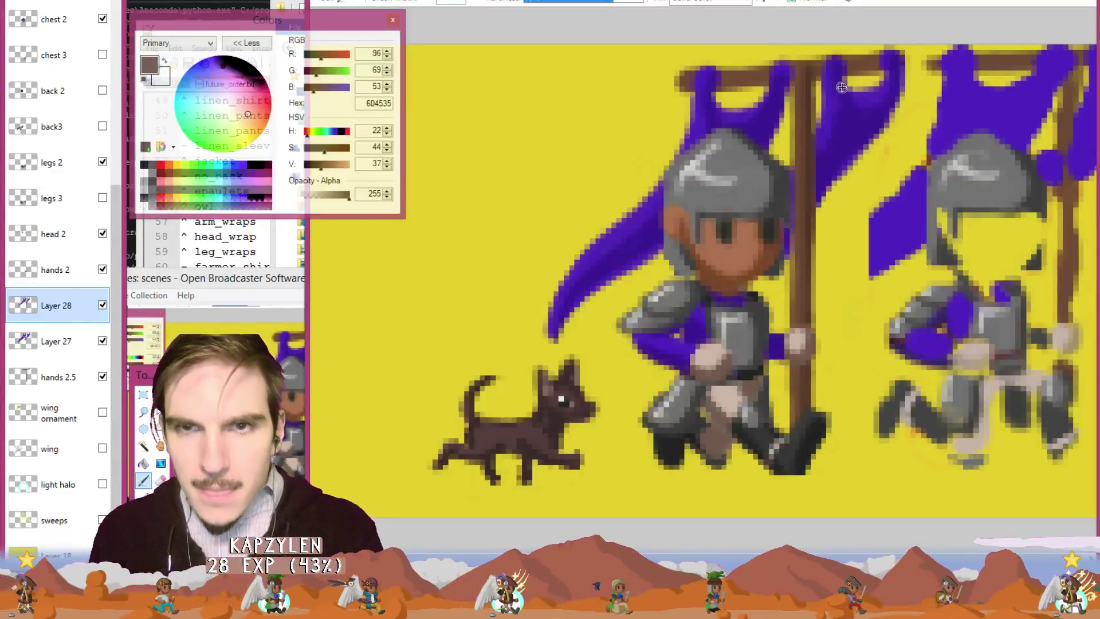
left_click(58, 376)
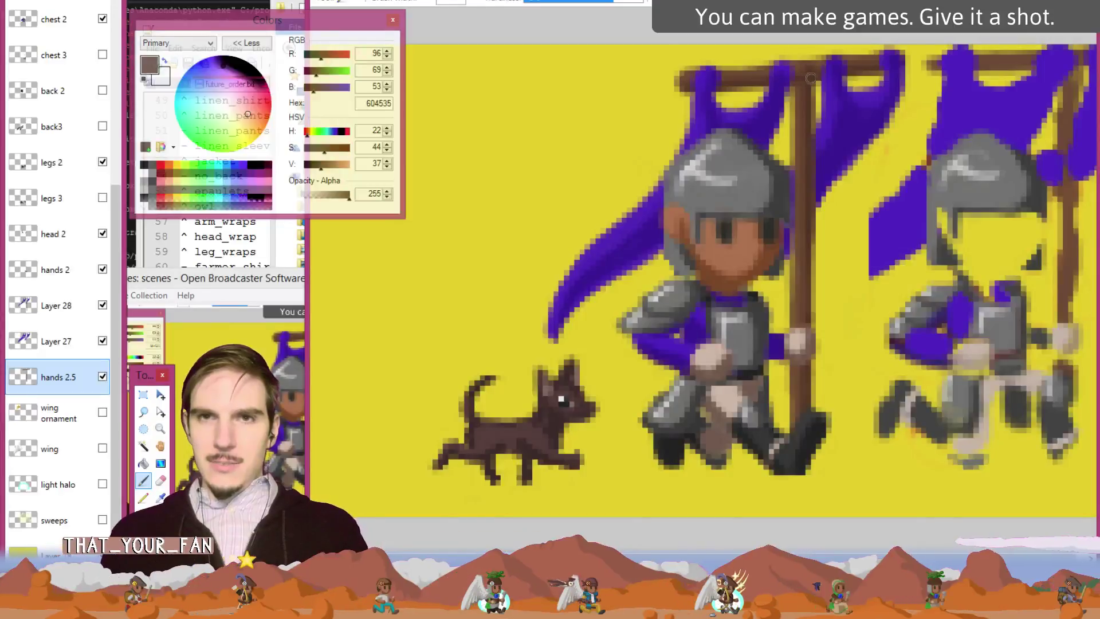
key("ctrl")
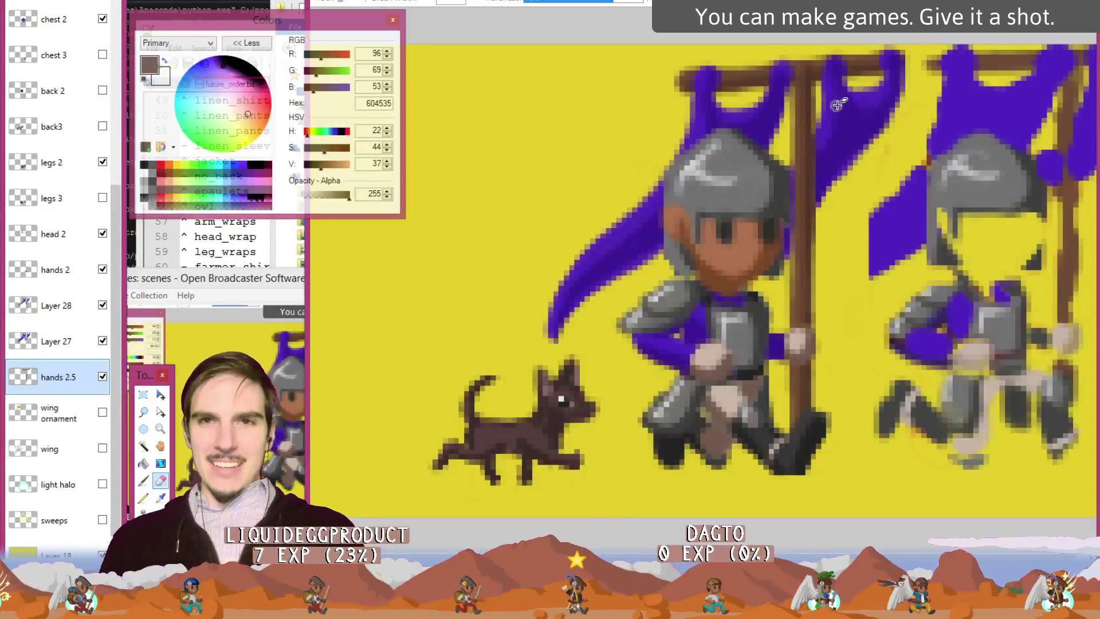
key("e")
Return to Layer 28 and refine the front banner section's shading with purples sampled from the cloth, ending on 49289C.
left_click(68, 309)
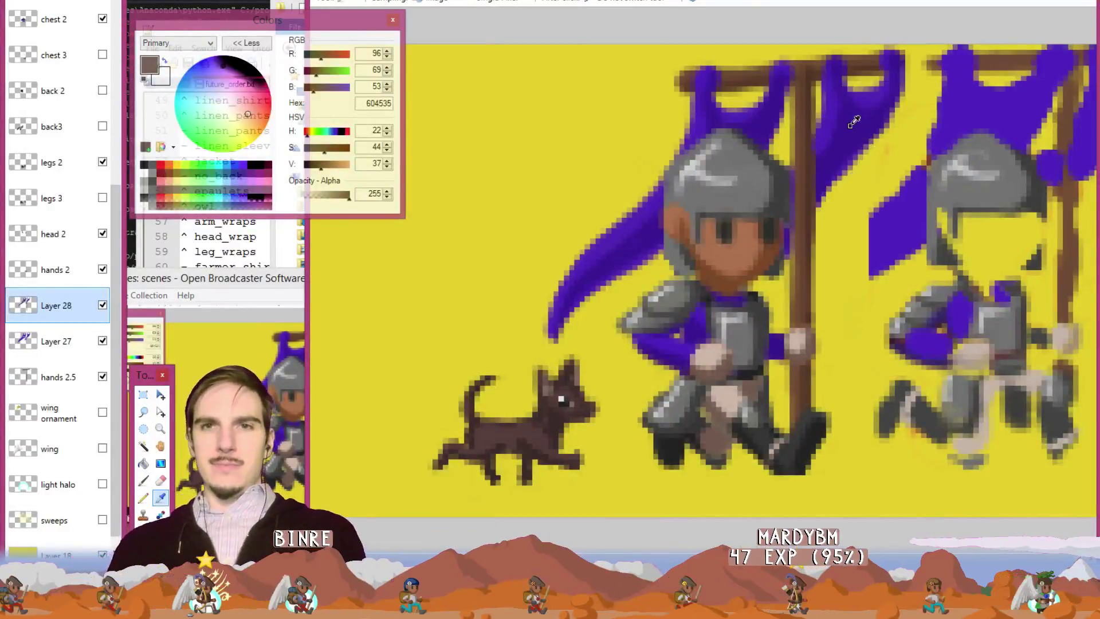
left_click(868, 138)
key("b")
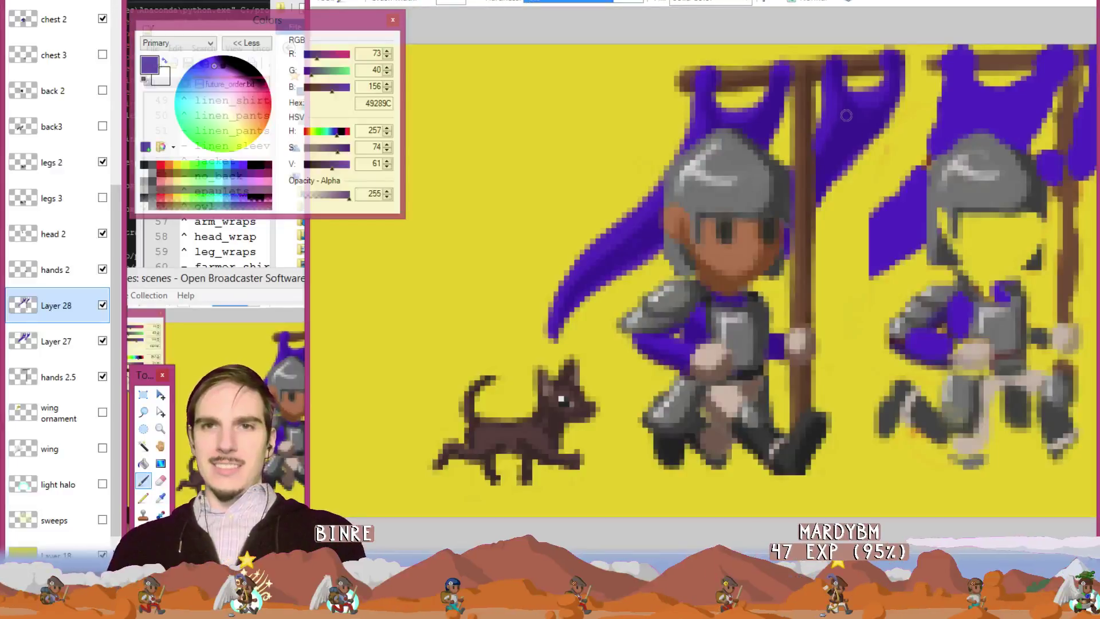
left_click(820, 155)
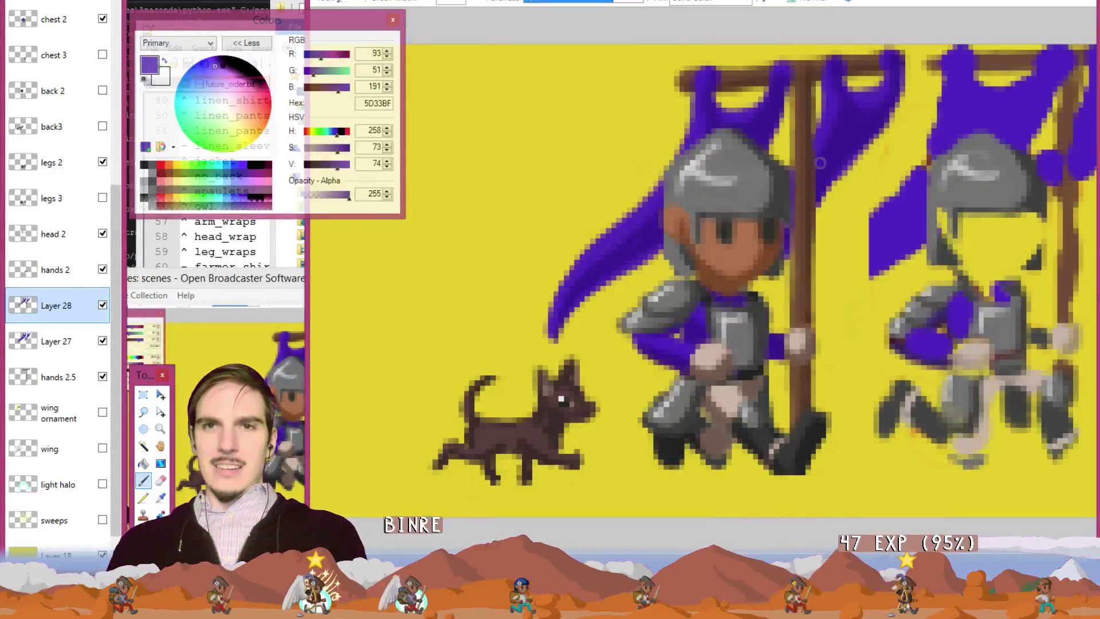
left_click(839, 133)
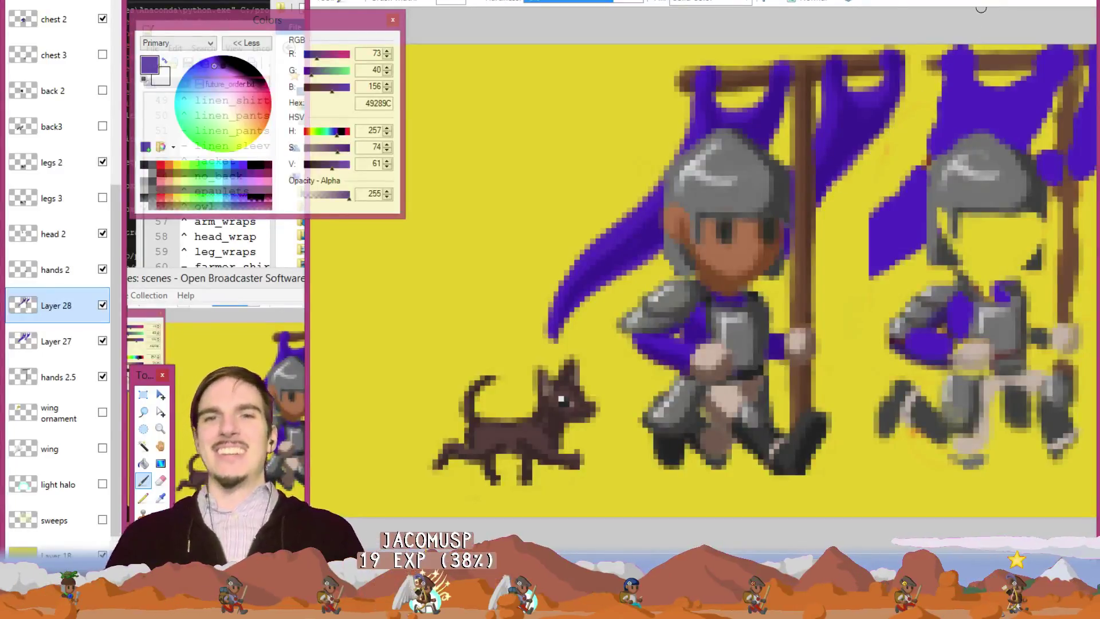
Examine the shaded banner and pole at a reduced size beside the neighbouring frame.
key("ctrl+minus")
key("ctrl+minus")
key("ctrl+minus")
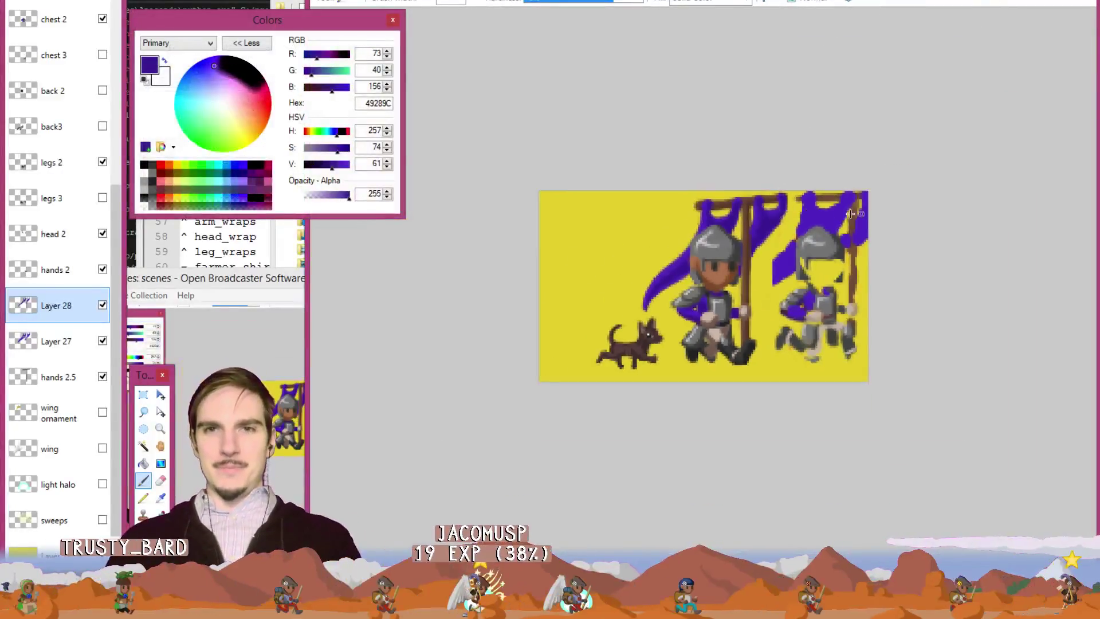
key("ctrl+minus")
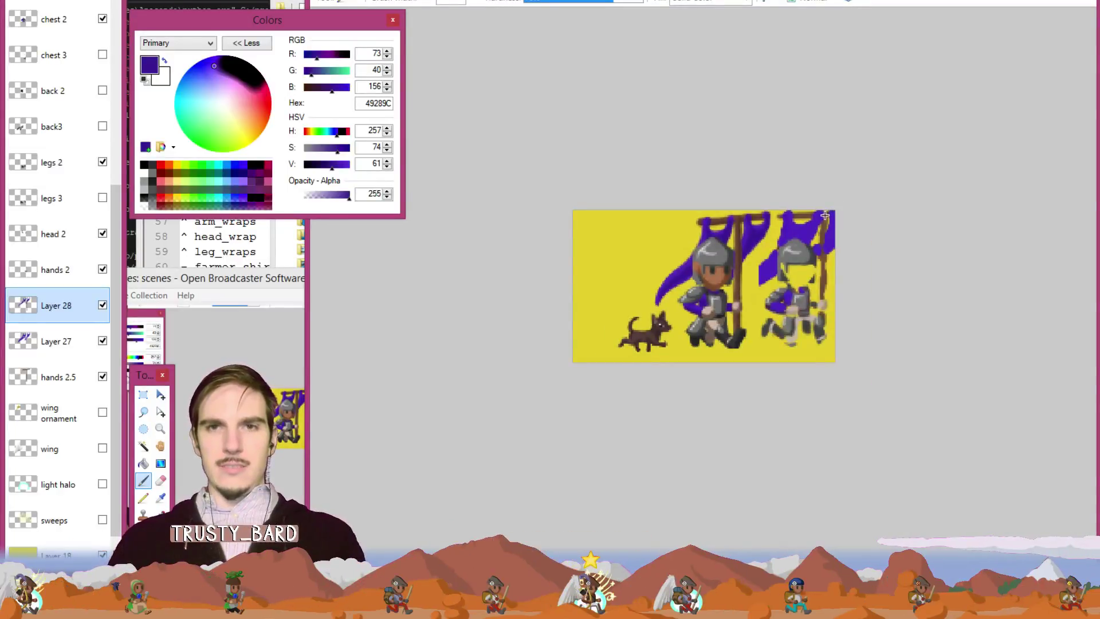
key("ctrl+plus")
key("ctrl+plus")
key("ctrl+plus")
key("ctrl+plus")
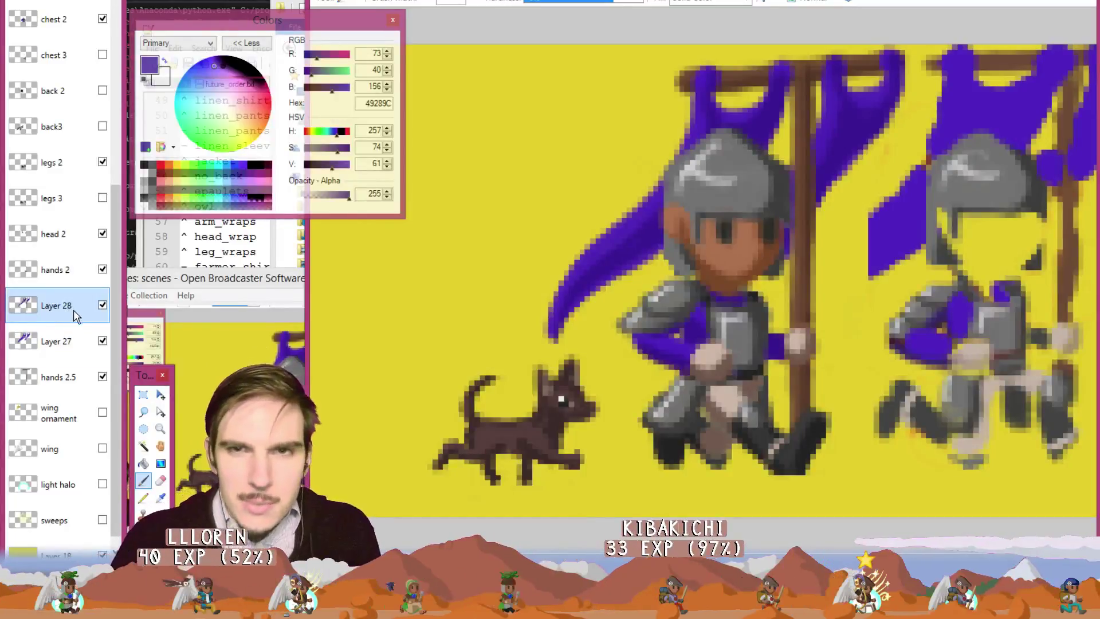
Compare the banner and pole with and without the Layer 28 shading by toggling that layer's visibility, leaving it shown.
left_click(103, 306)
left_click(104, 305)
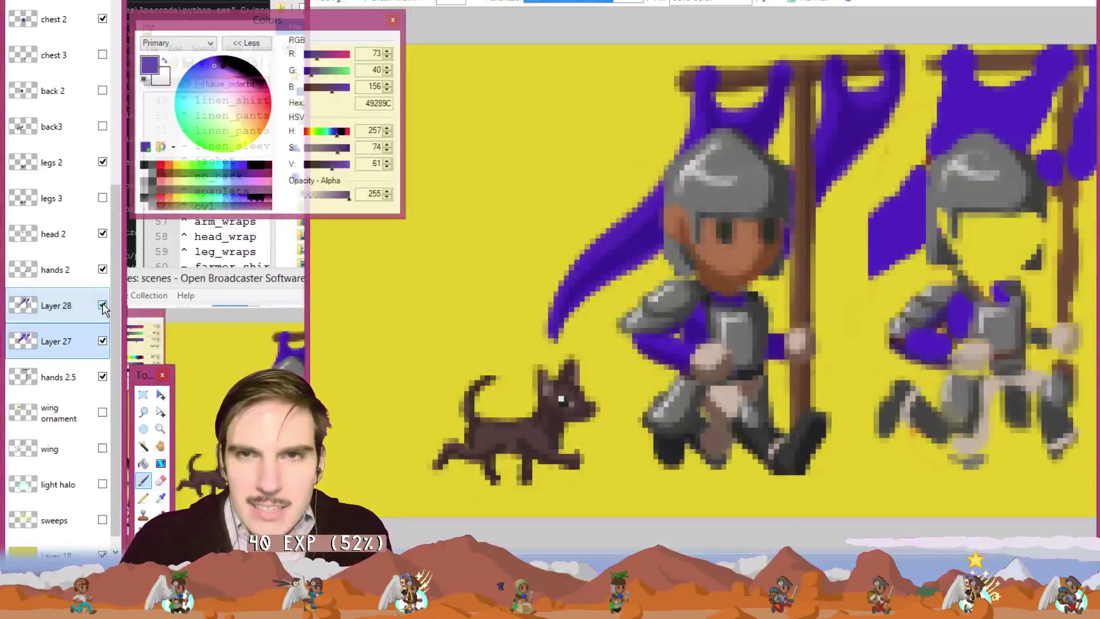
left_click(103, 305)
left_click(104, 305)
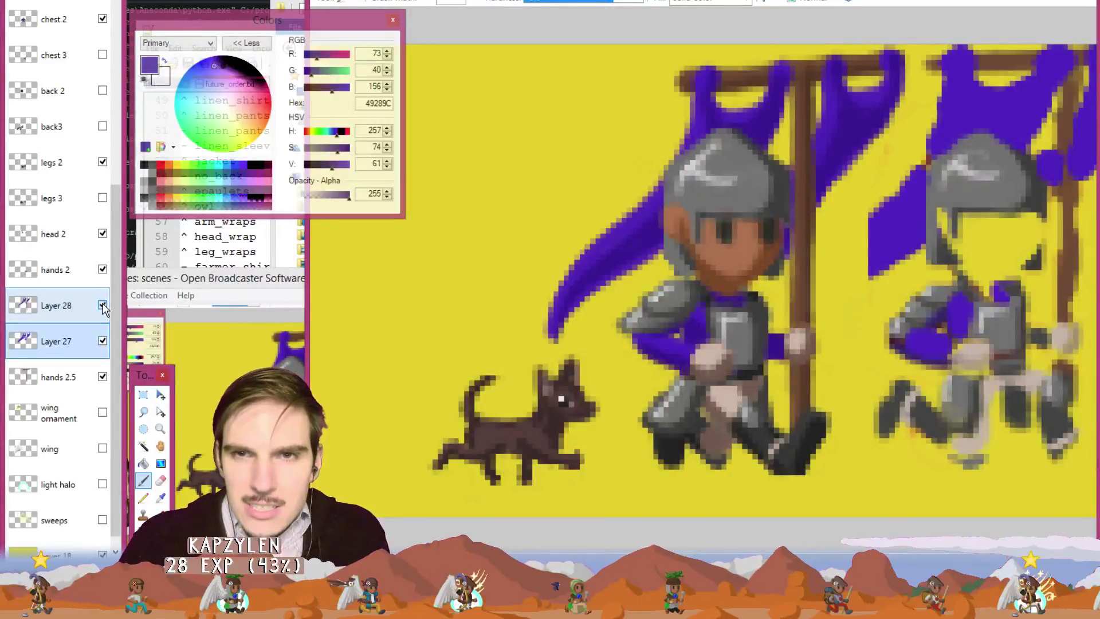
left_click(104, 305)
left_click(103, 305)
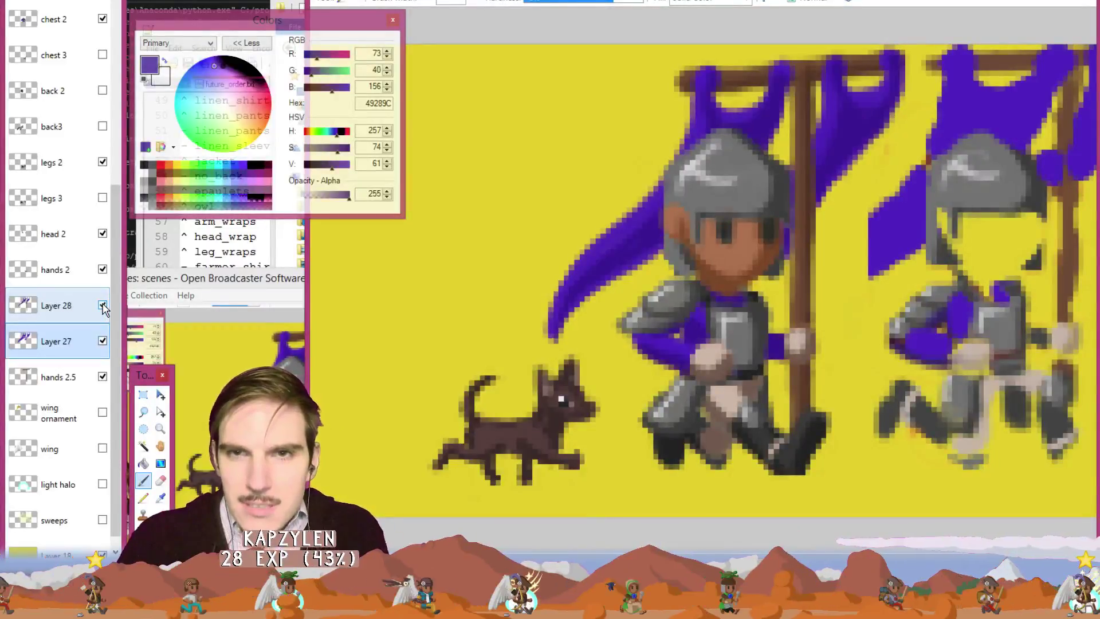
left_click(103, 305)
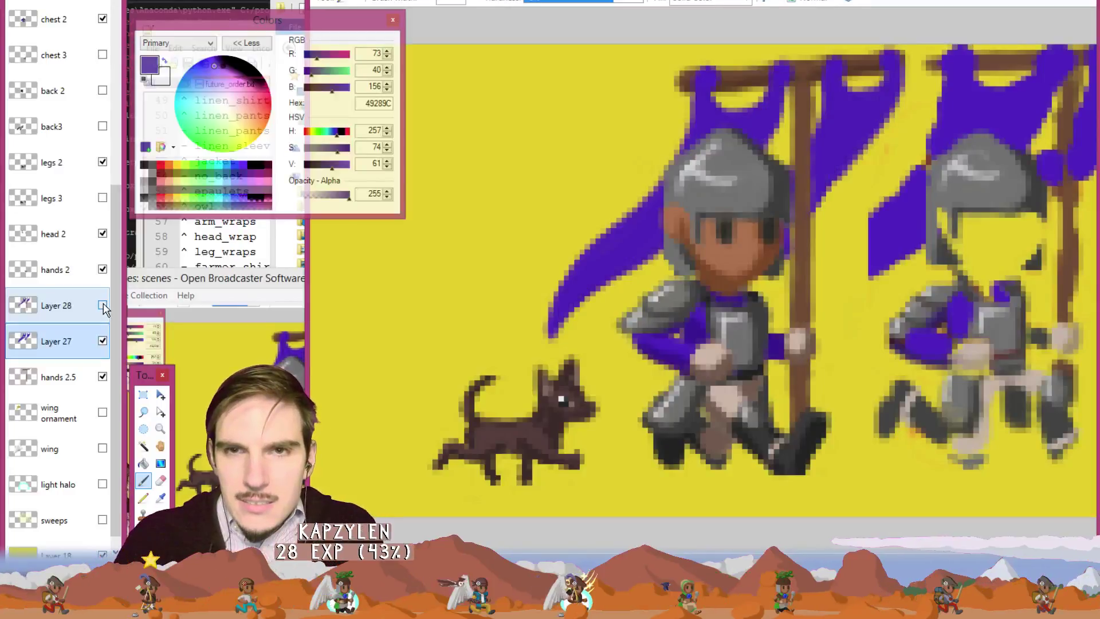
left_click(103, 305)
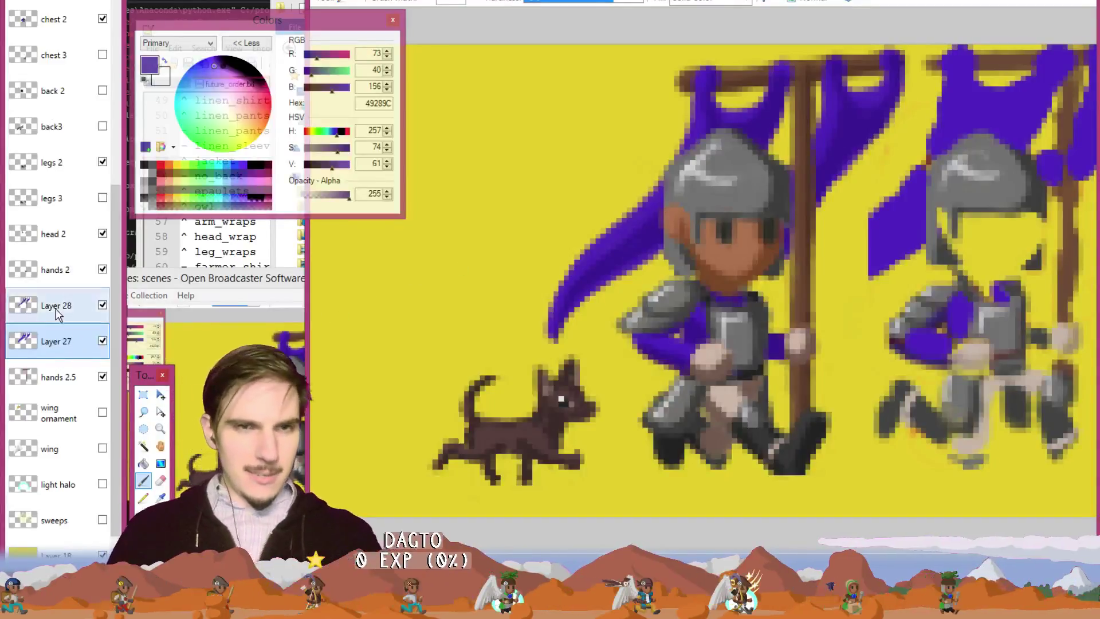
left_click(102, 306)
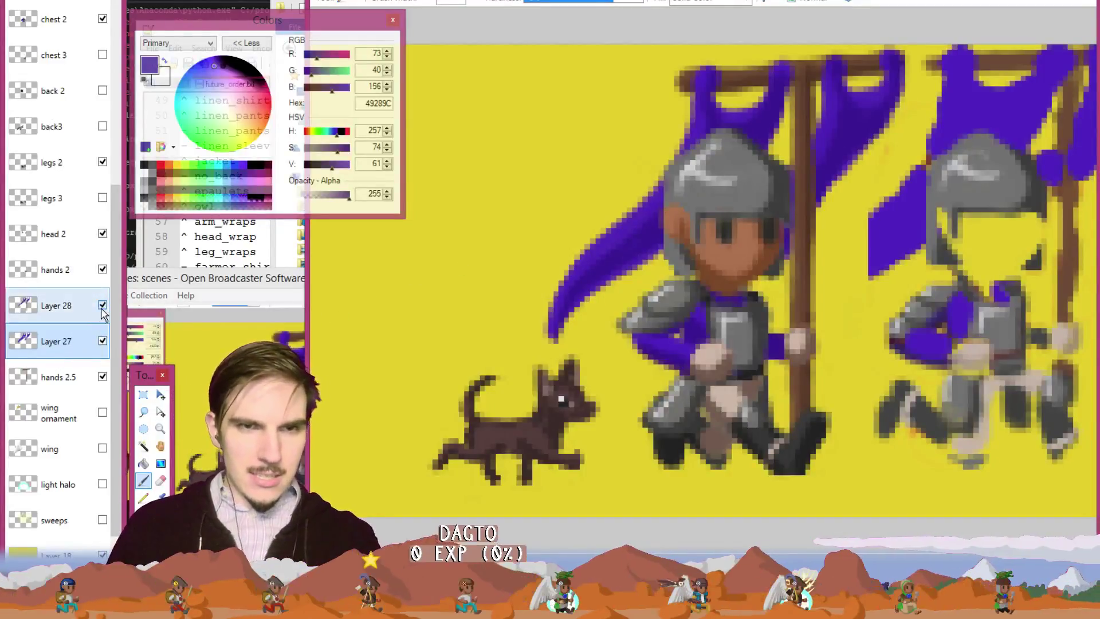
Merge Layer 28 down into Layer 27, duplicate the merged Layer 27, and hide the lower copy.
left_click(102, 306)
left_click(86, 309)
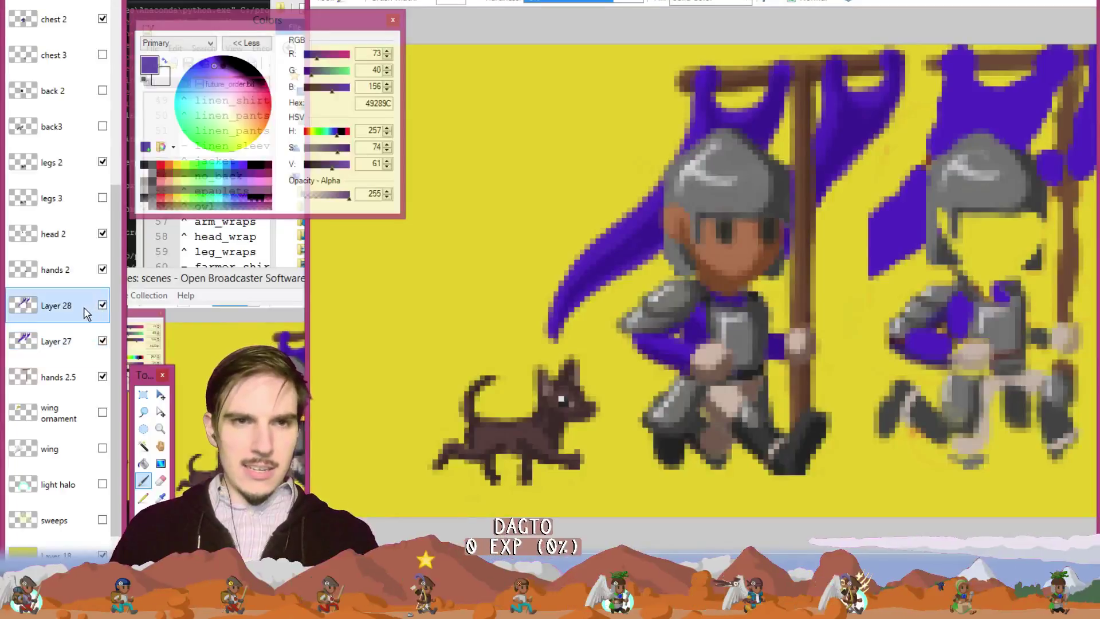
key("ctrl+m")
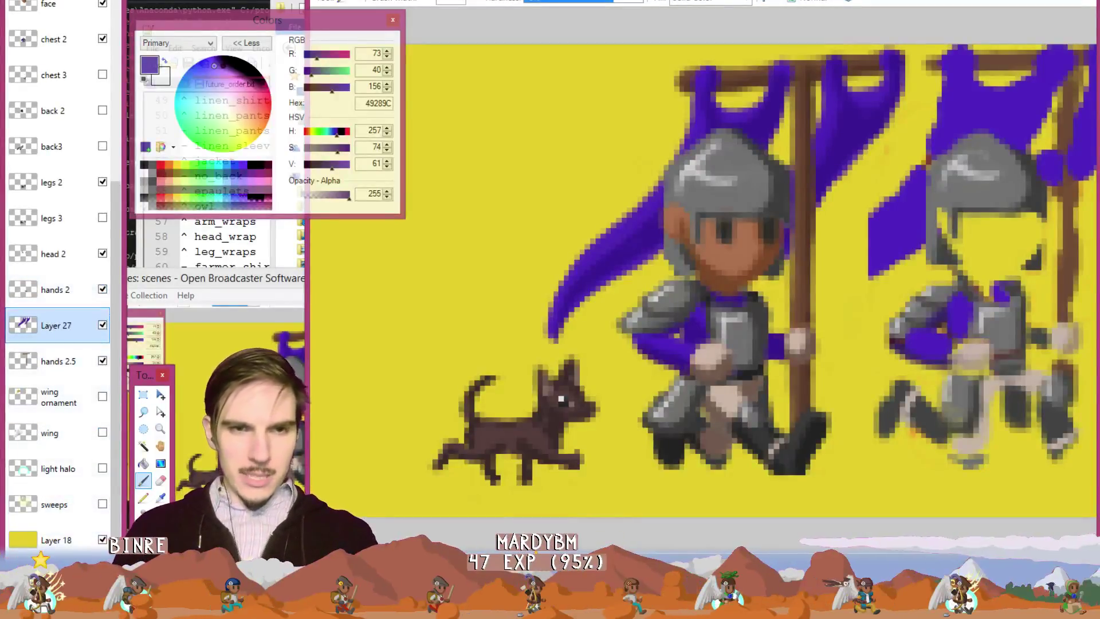
key("ctrl+shift+d")
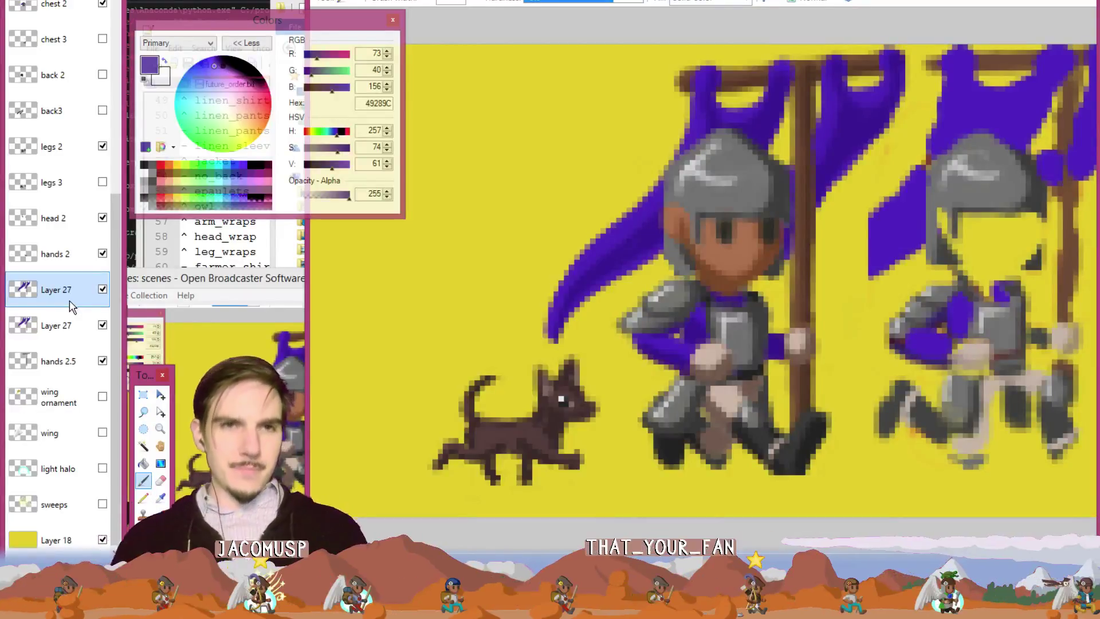
left_click(102, 326)
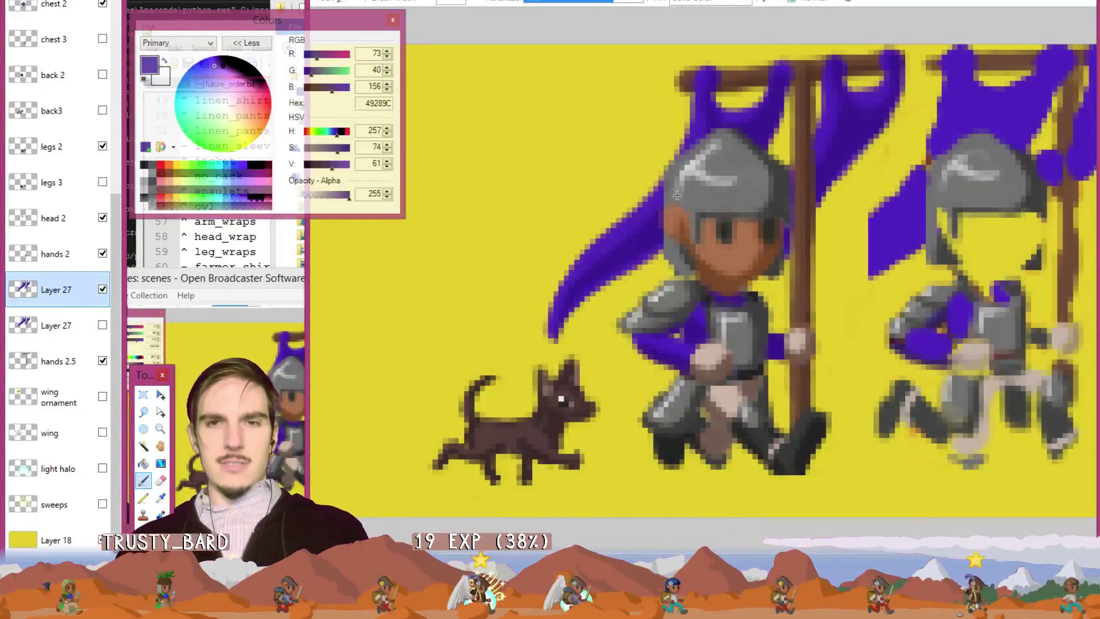
Sample purple 5D33BF from the cloth beyond the pole and reshape the banner's trailing tail into a wider form on the upper Layer 27.
key("k")
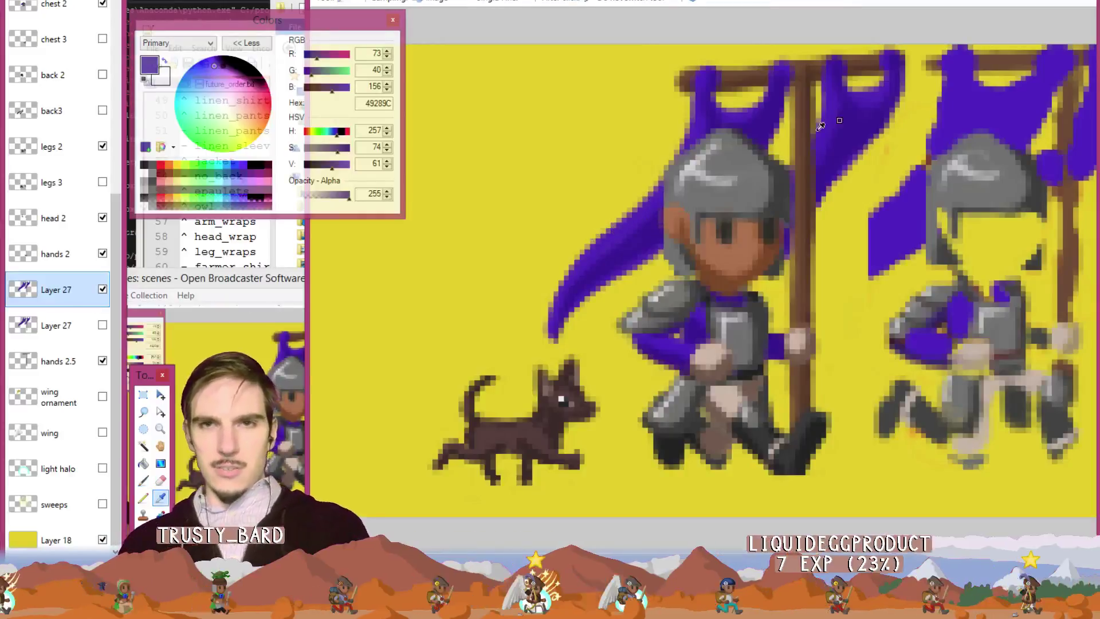
left_click(836, 107)
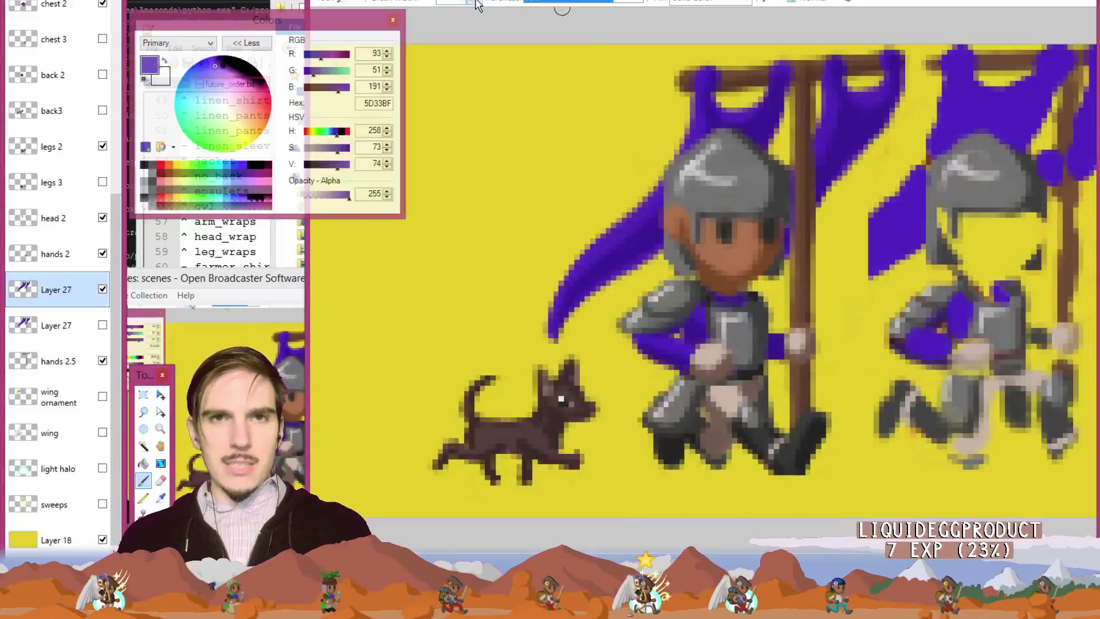
key("e")
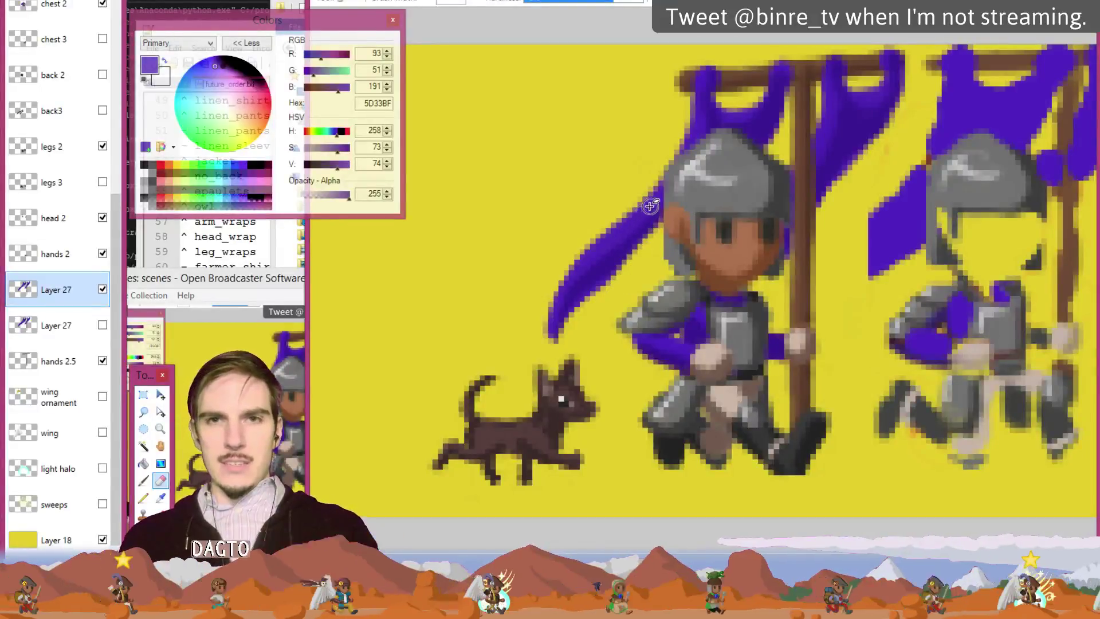
left_click_drag(649, 206, 634, 238)
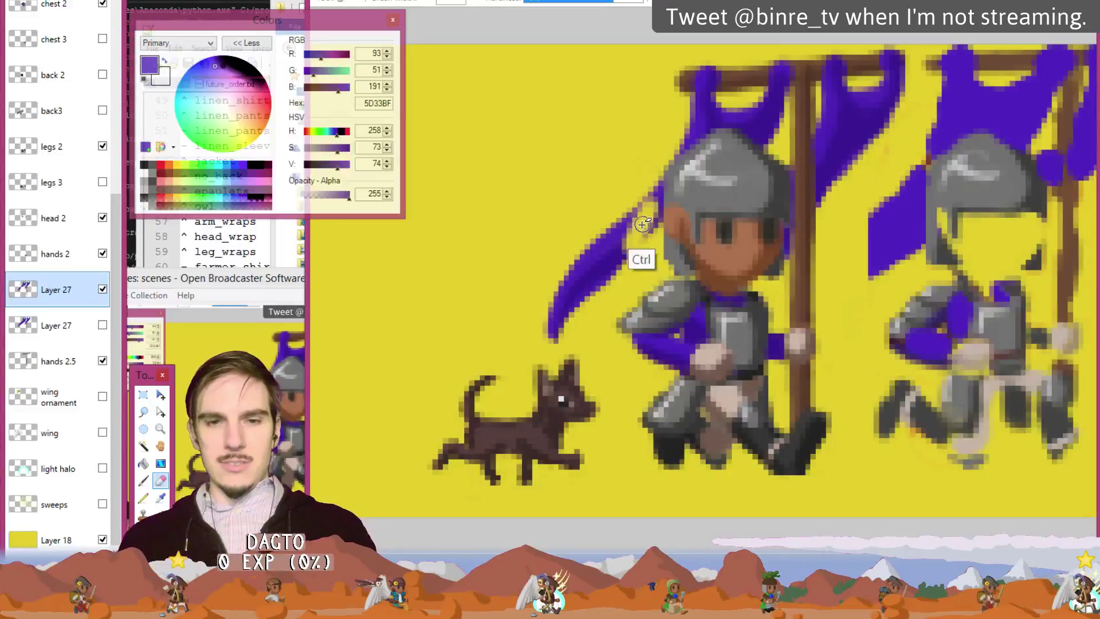
key("ctrl+z")
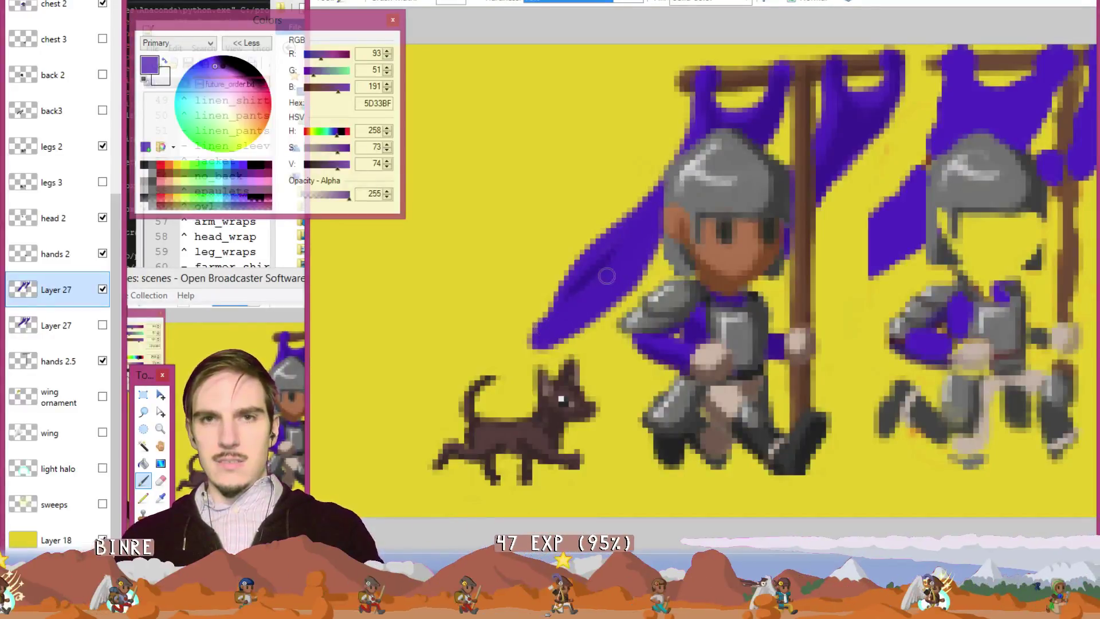
left_click_drag(650, 193, 672, 154)
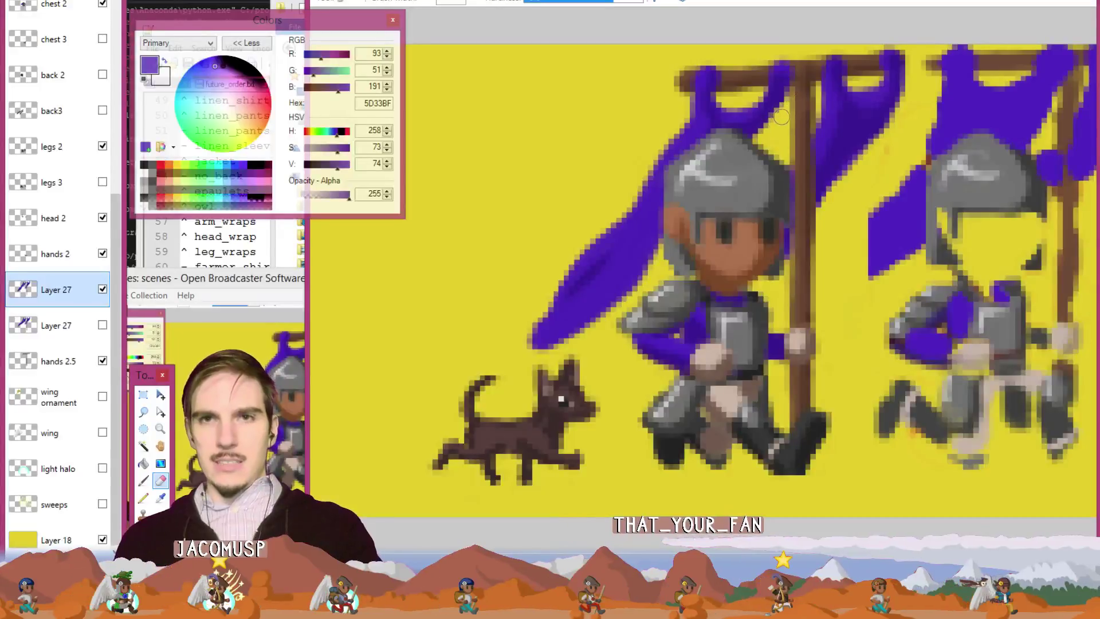
Fill out the banner's outer edge beside the helmet with the Paintbrush and trim its curve and pointed tip with the Eraser.
key("b")
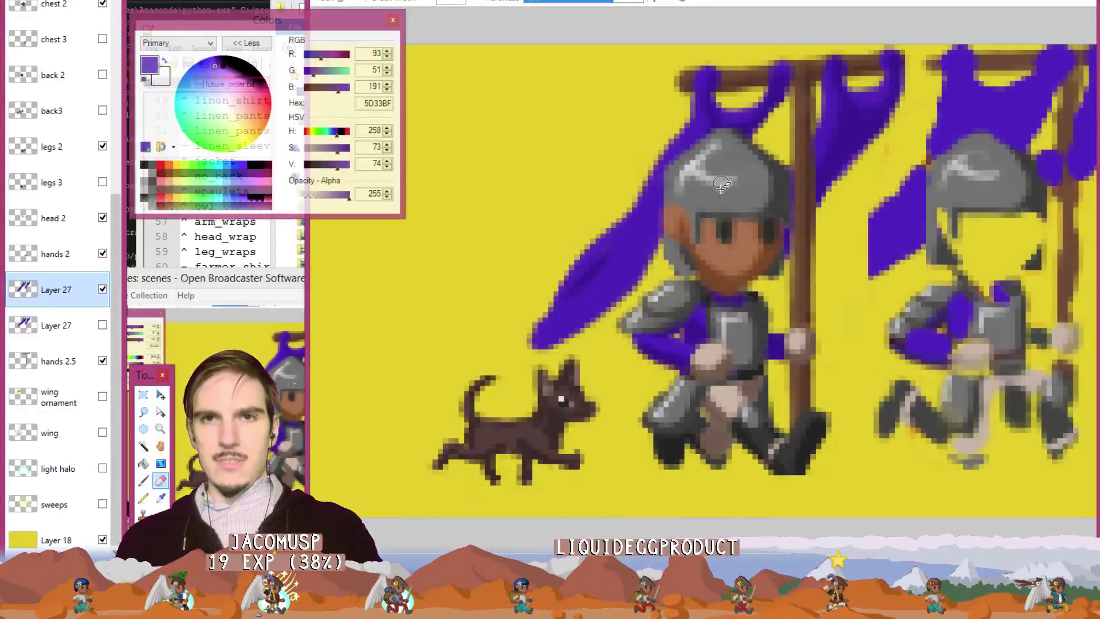
mouse_move(700, 109)
left_mouse_down()
mouse_move(665, 138)
mouse_move(693, 101)
mouse_move(644, 189)
mouse_move(627, 251)
left_mouse_up()
key("e")
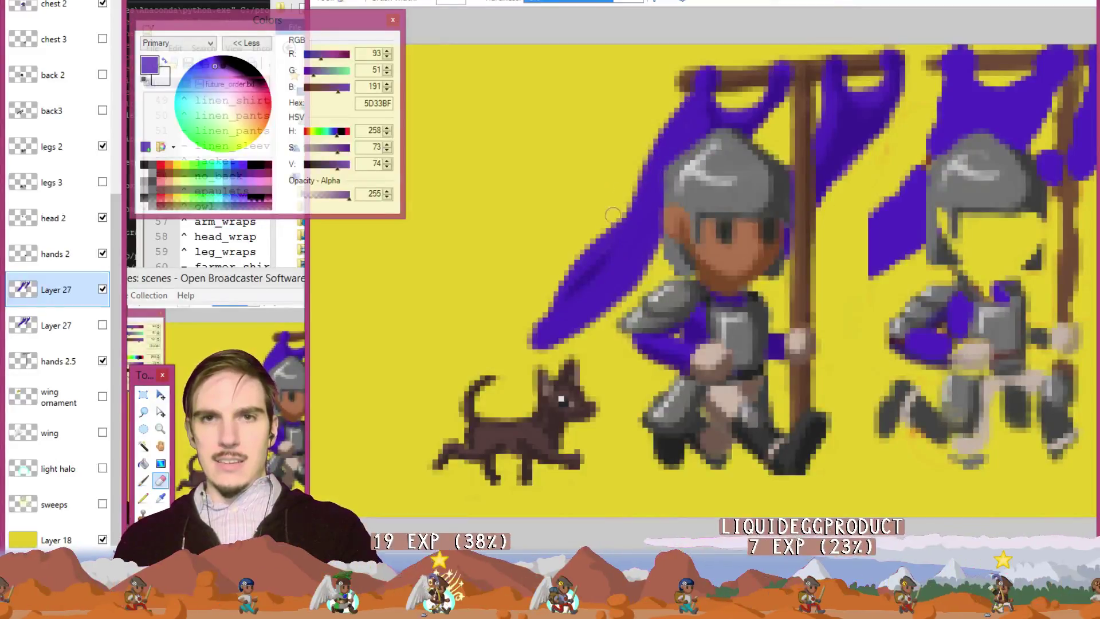
mouse_move(619, 195)
left_mouse_down()
mouse_move(593, 252)
mouse_move(540, 301)
mouse_move(610, 198)
left_mouse_up()
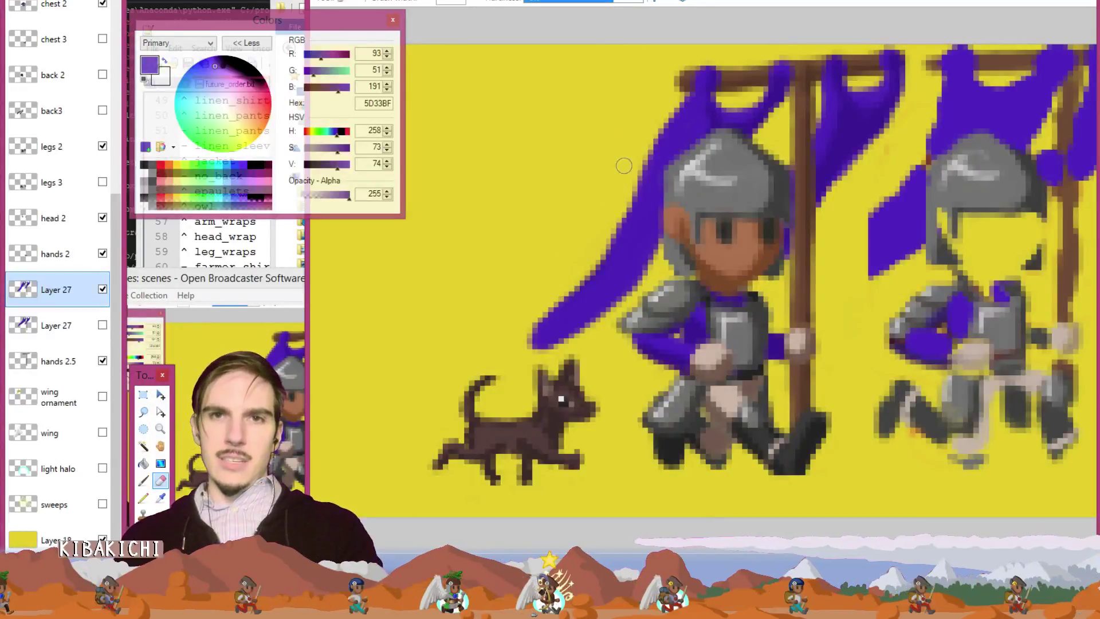
mouse_move(585, 273)
left_mouse_down()
mouse_move(530, 347)
mouse_move(553, 351)
left_mouse_up()
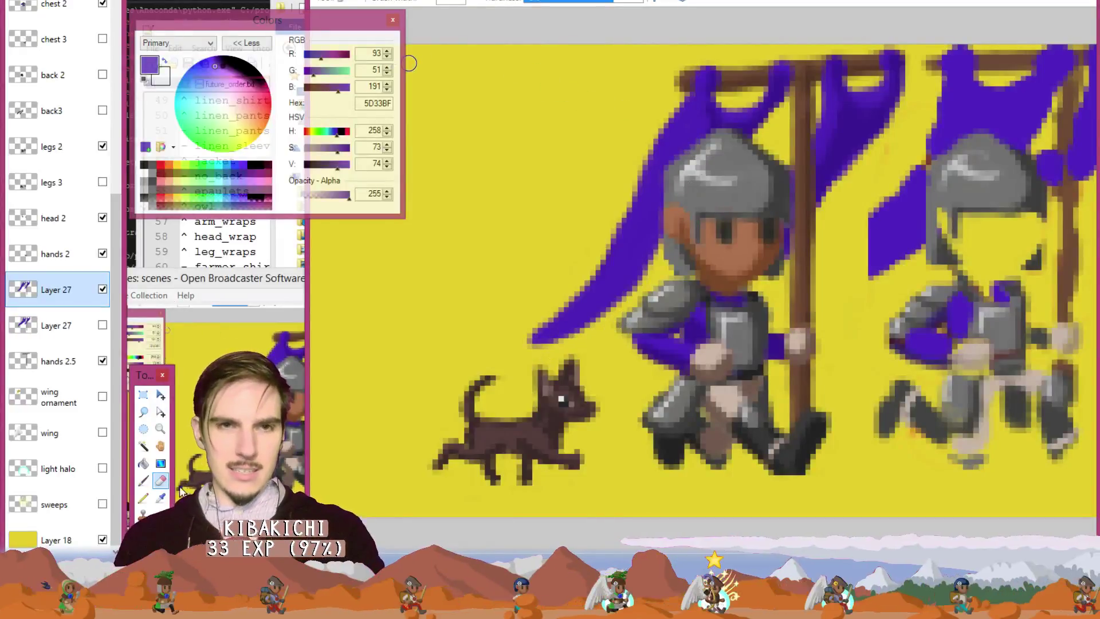
Hide the reshaped upper Layer 27, show the original lower Layer 27 for comparison, and look through the other open images.
left_click(102, 290)
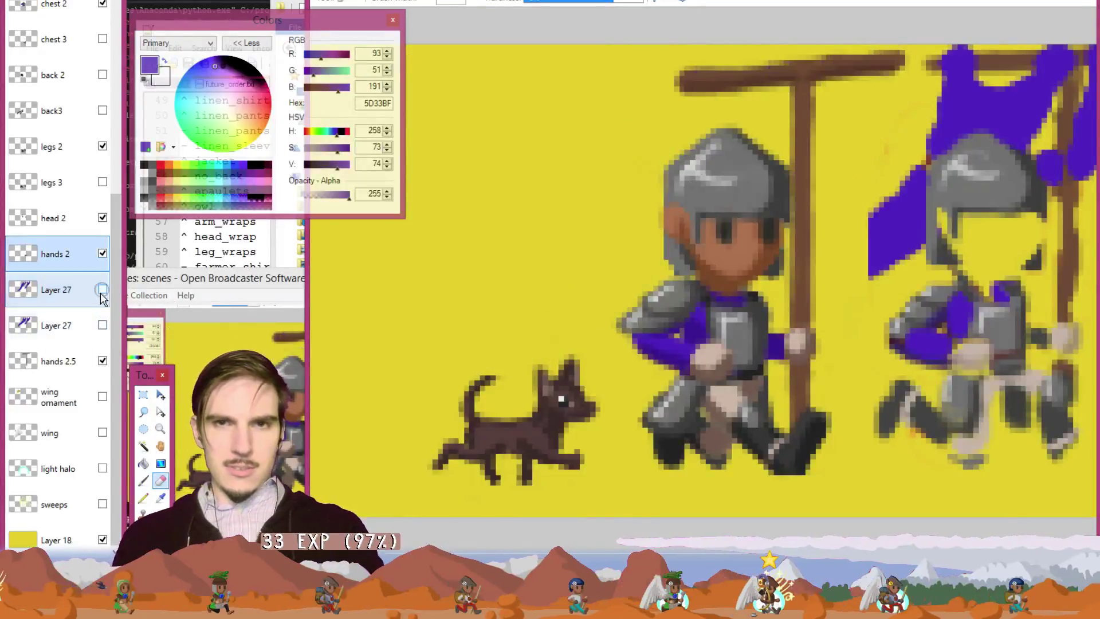
left_click(102, 325)
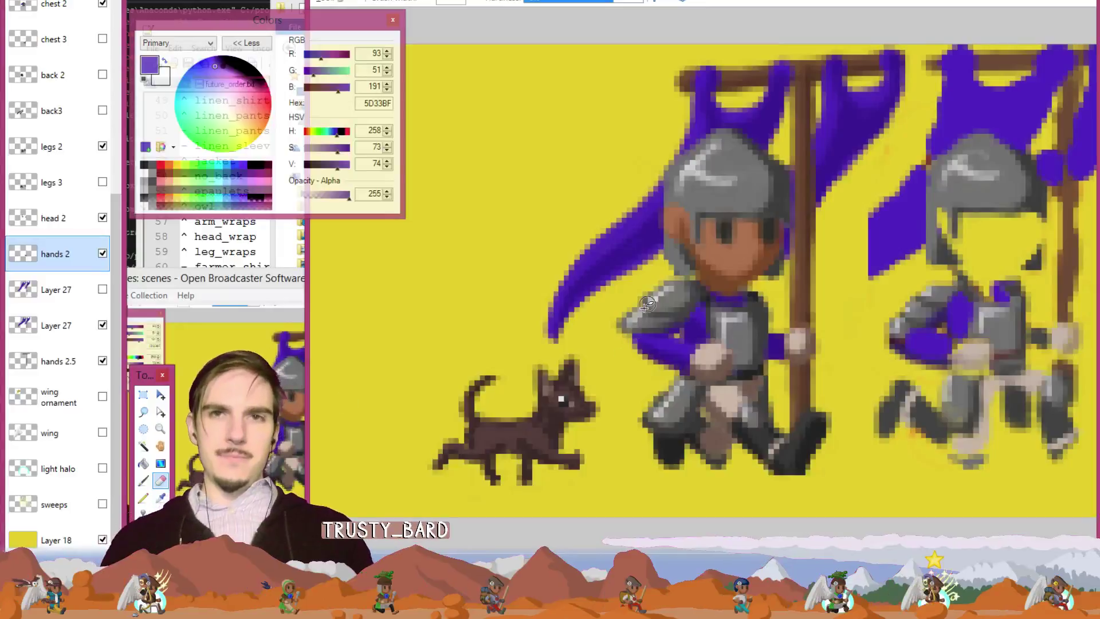
key("ctrl+Tab")
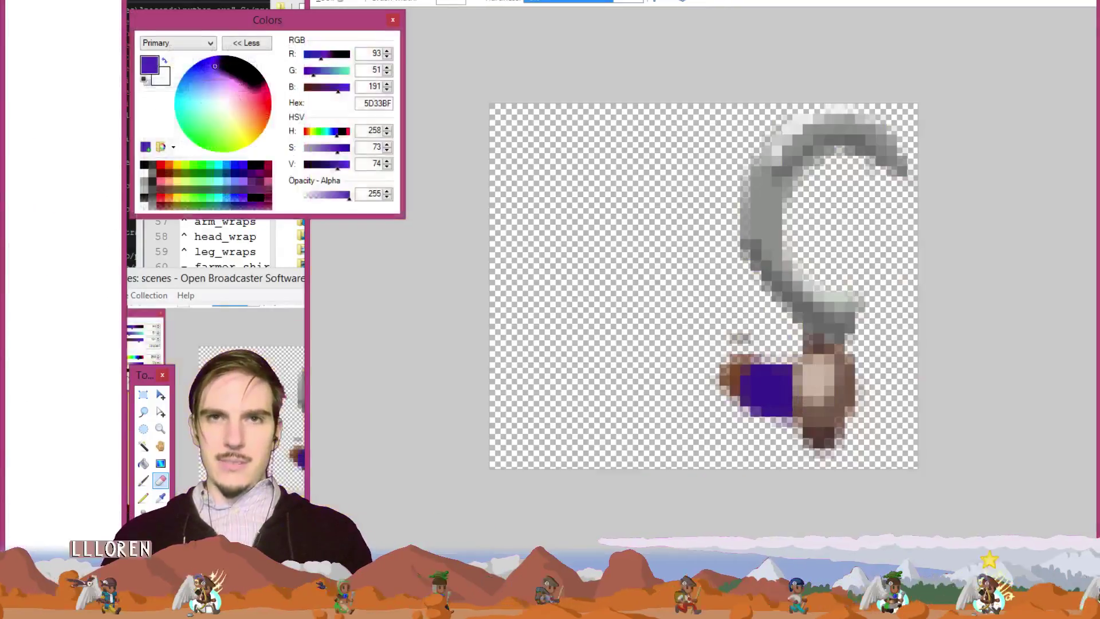
key("ctrl+Tab")
key("ctrl+Tab")
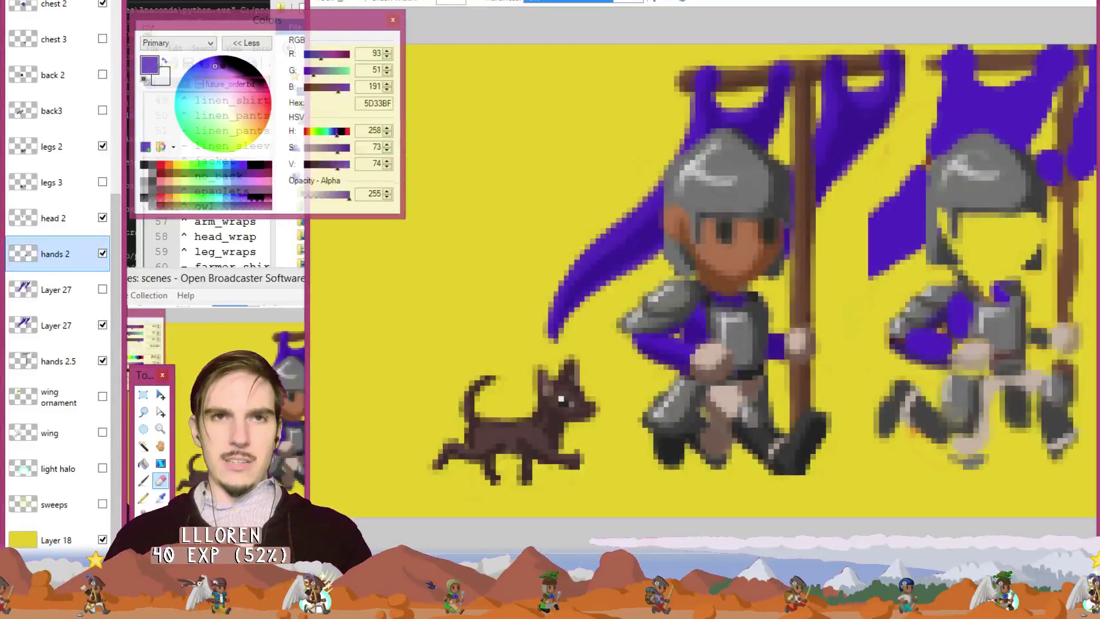
Create a new image at the proposed size and paste the screenshot of the editor window into it.
key("ctrl+r")
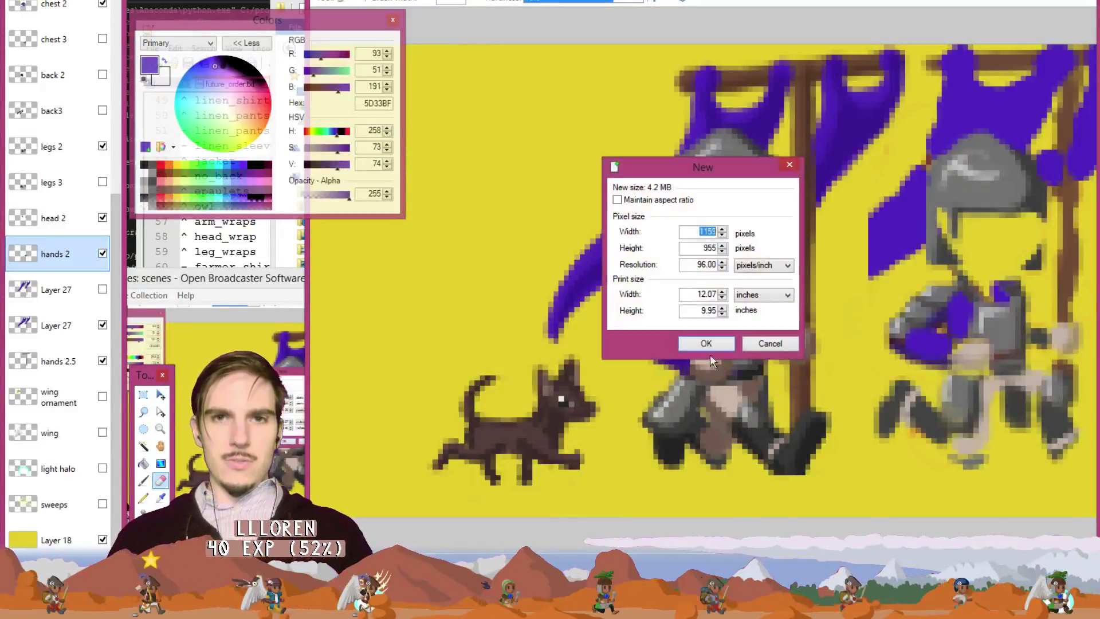
left_click(710, 340)
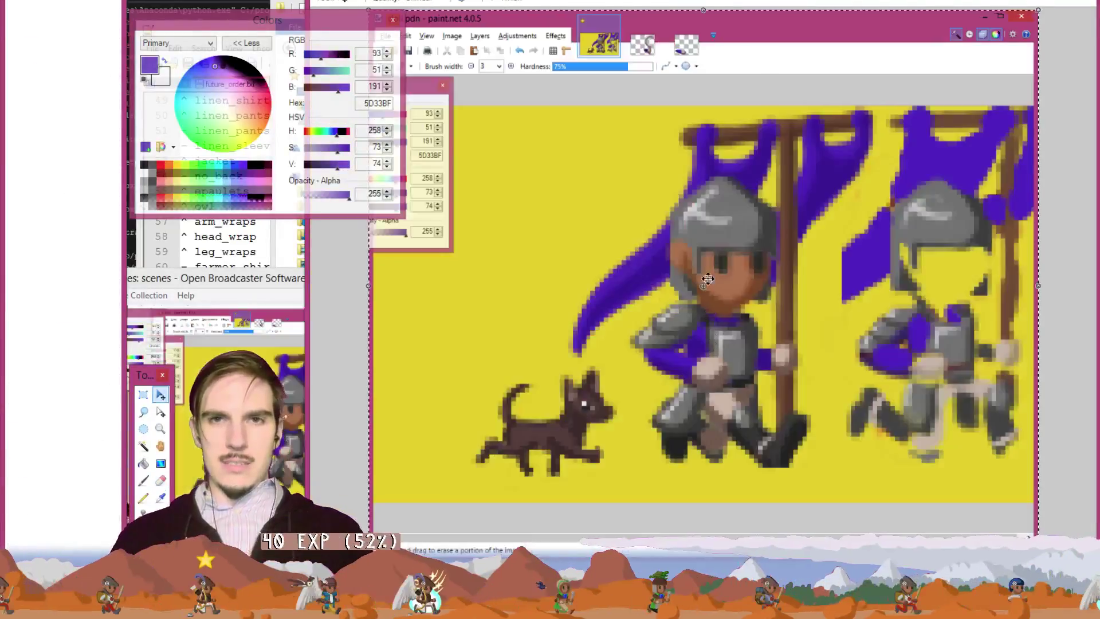
scroll(704, 309, "up", 1)
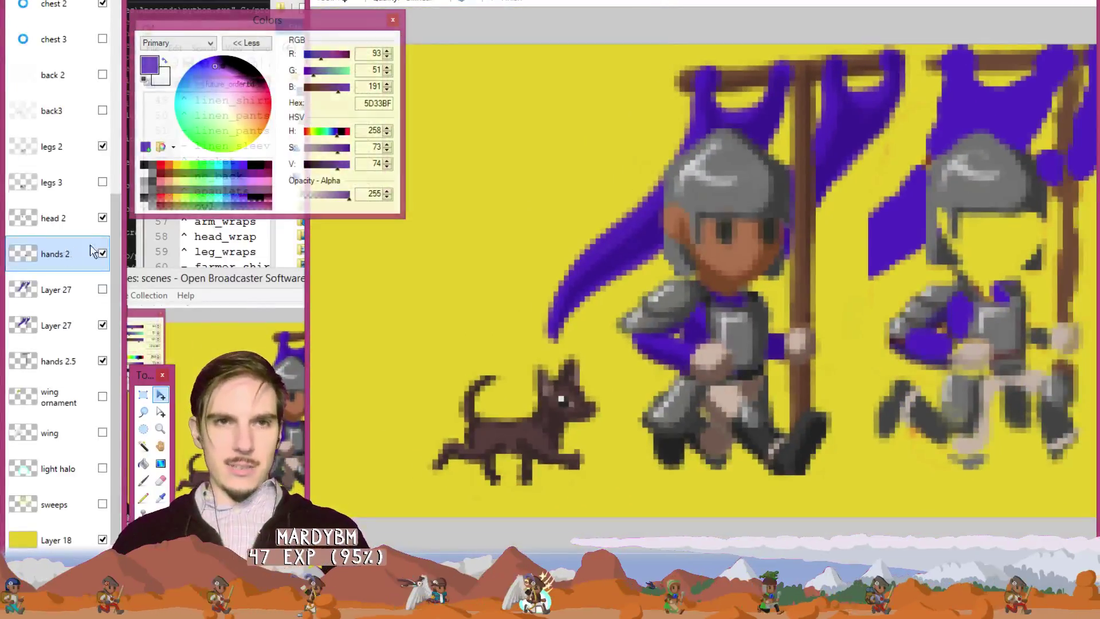
Return to the sprite's layers, show the reshaped upper Layer 27, and hide the original lower Layer 27.
left_click(102, 255)
left_click(103, 290)
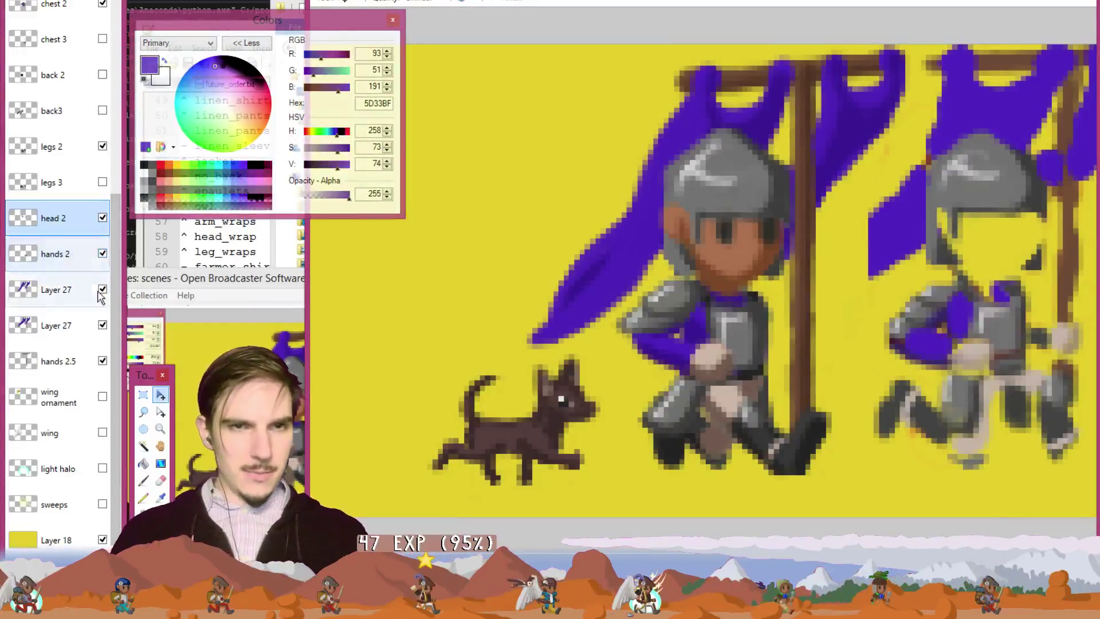
left_click(102, 253)
left_click(102, 326)
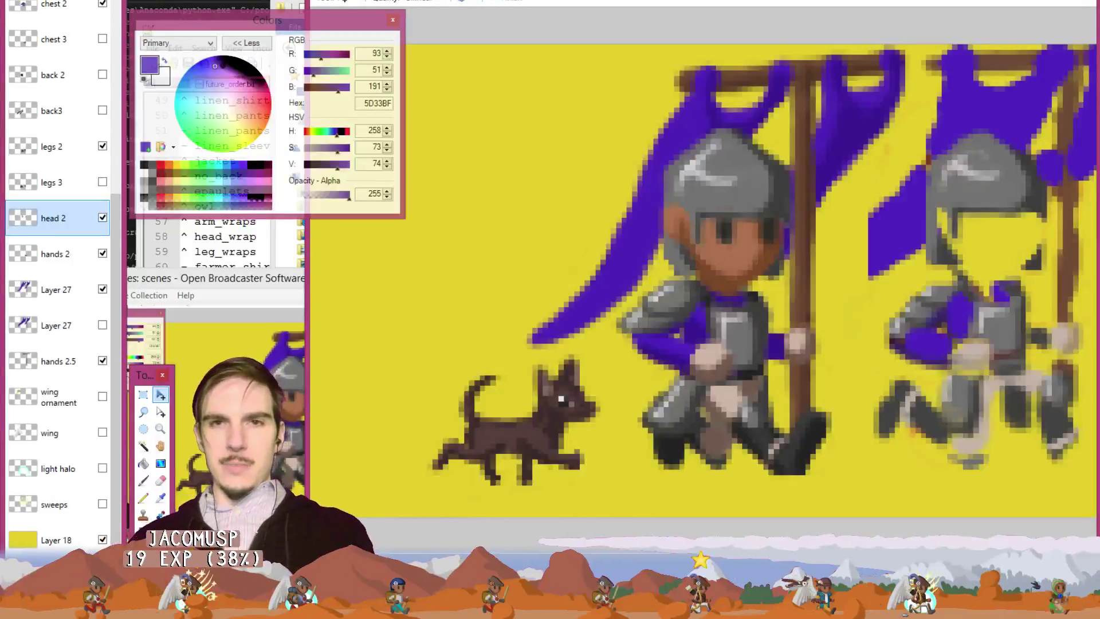
Touch up the banner tail with the Paintbrush and Eraser on the head 2 layer and check that layer by toggling its visibility.
key("b")
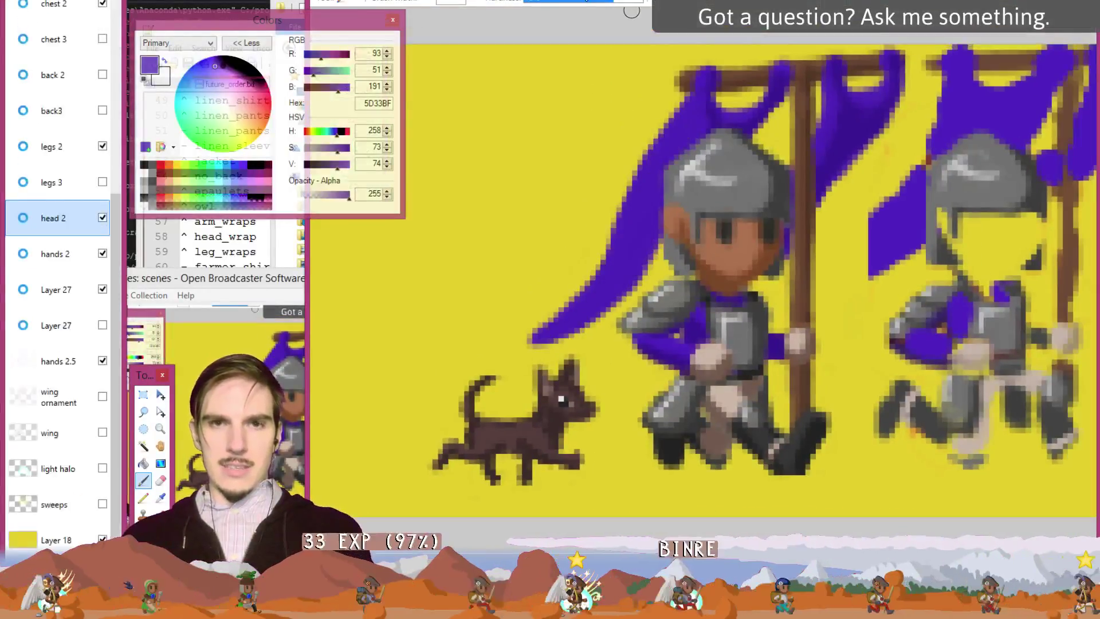
mouse_move(522, 345)
left_mouse_down()
mouse_move(571, 346)
mouse_move(590, 327)
mouse_move(524, 351)
left_mouse_up()
key("e")
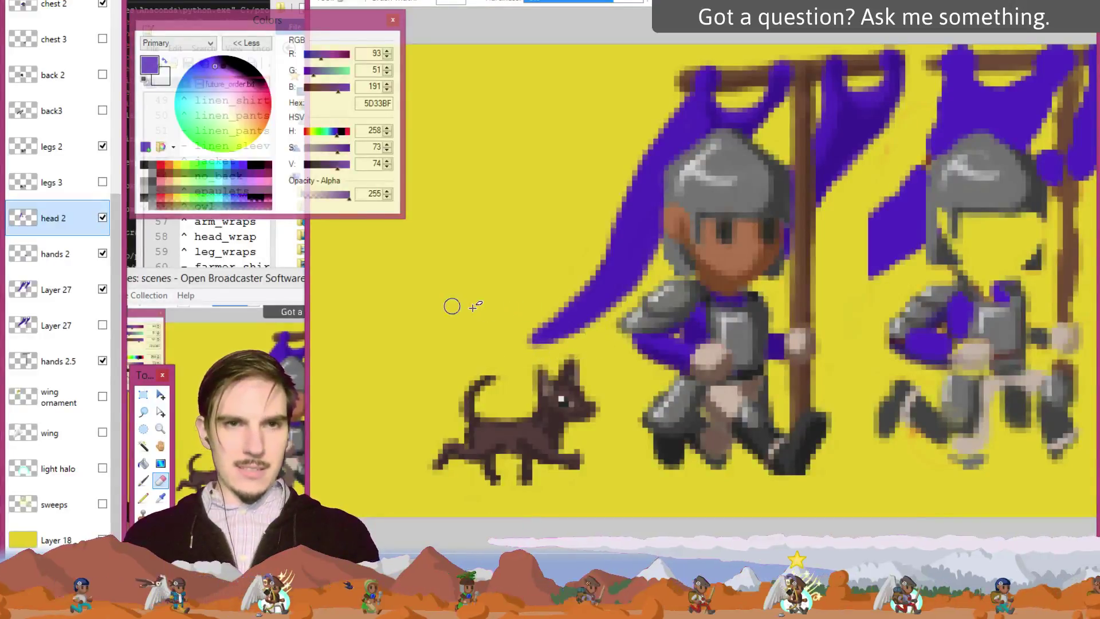
left_click(102, 220)
left_click(102, 219)
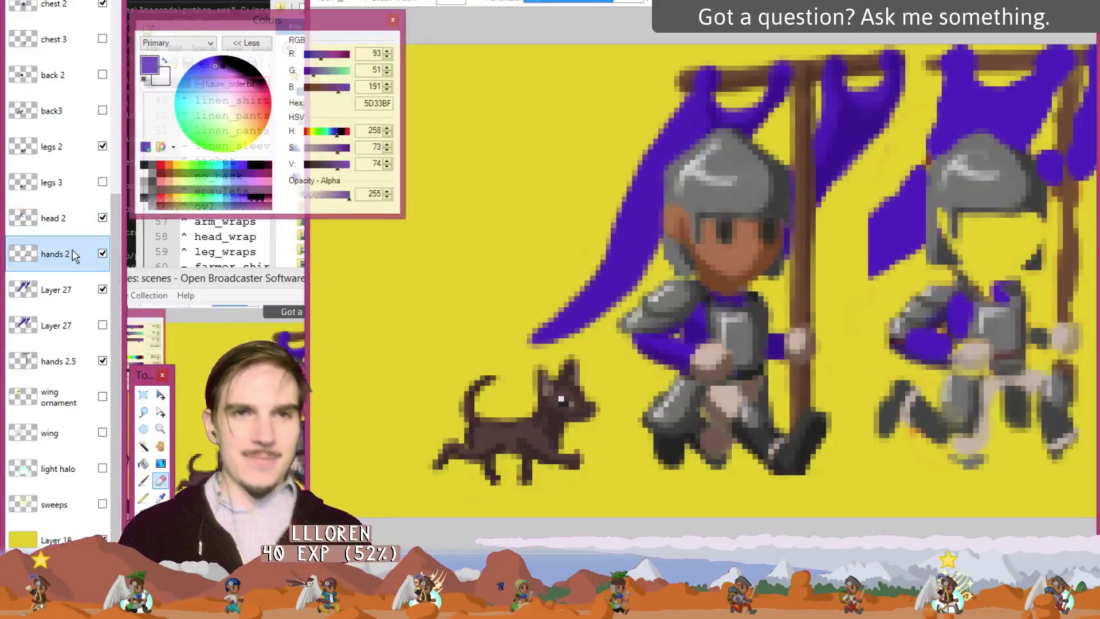
Lasso the banner's outer edge beside the helmet, try a paste on the head 2 layer, and undo it.
left_click(143, 412)
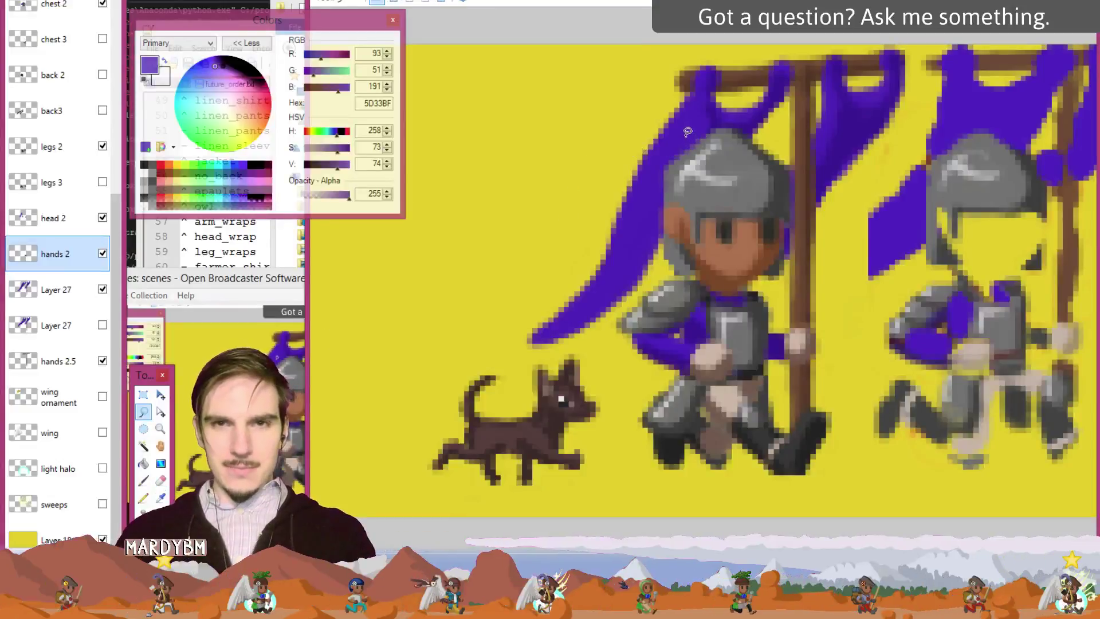
mouse_move(687, 131)
left_mouse_down()
mouse_move(653, 181)
mouse_move(630, 143)
mouse_move(691, 116)
left_mouse_up()
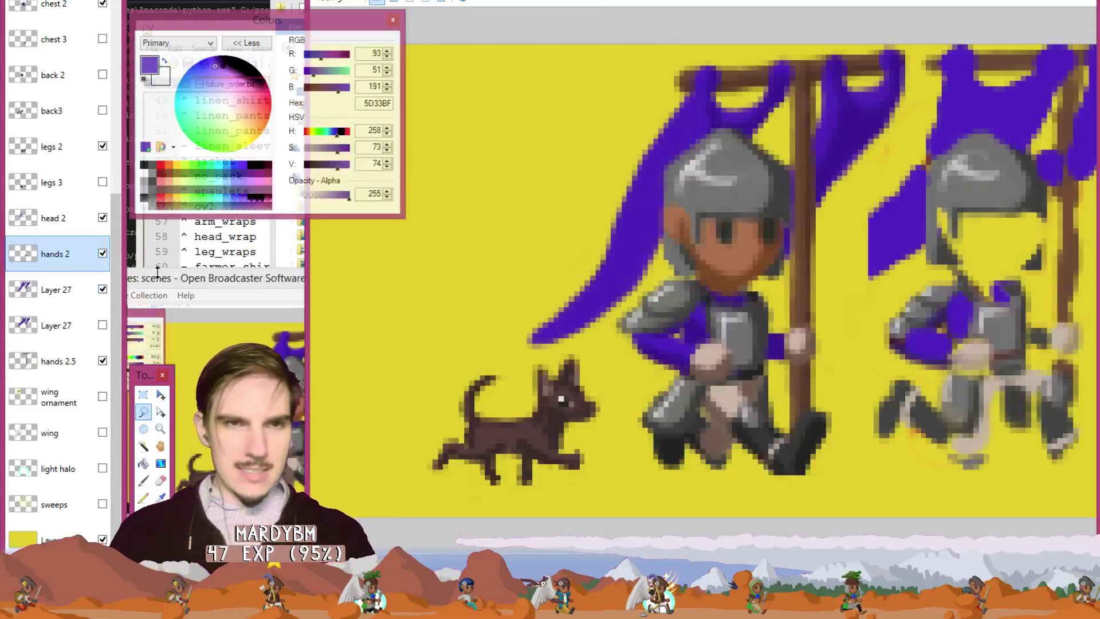
left_click(69, 229)
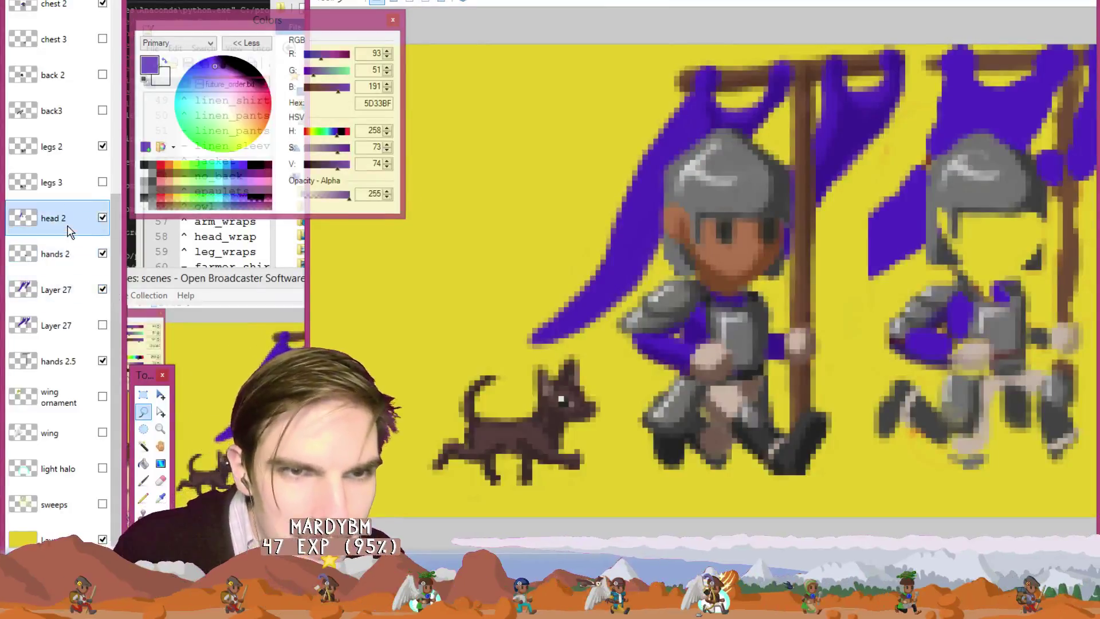
key("ctrl+v")
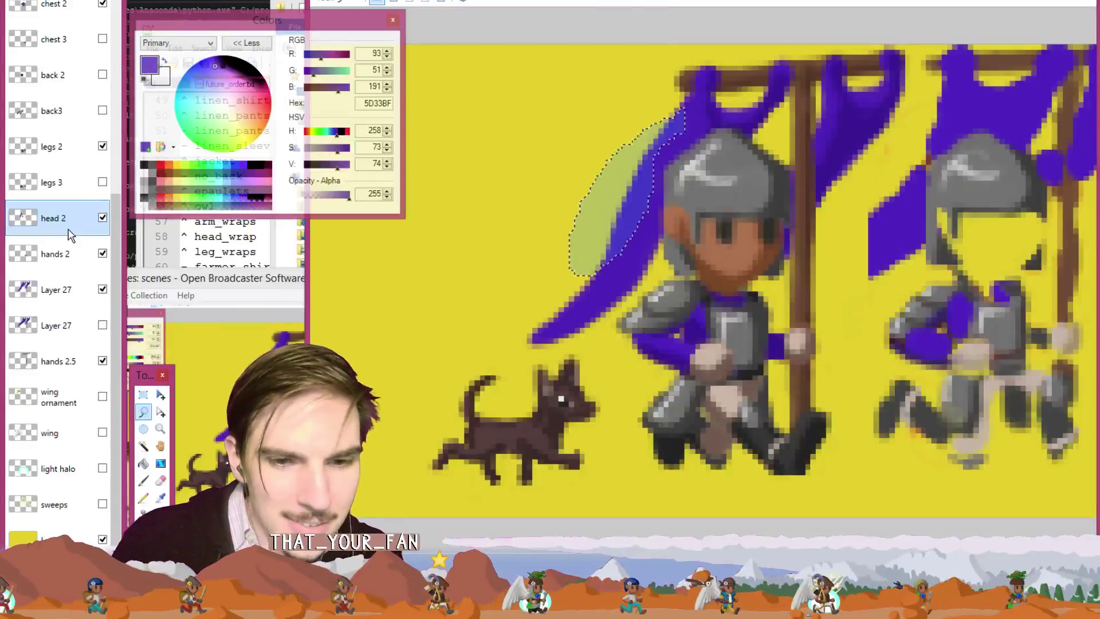
key("ctrl+z")
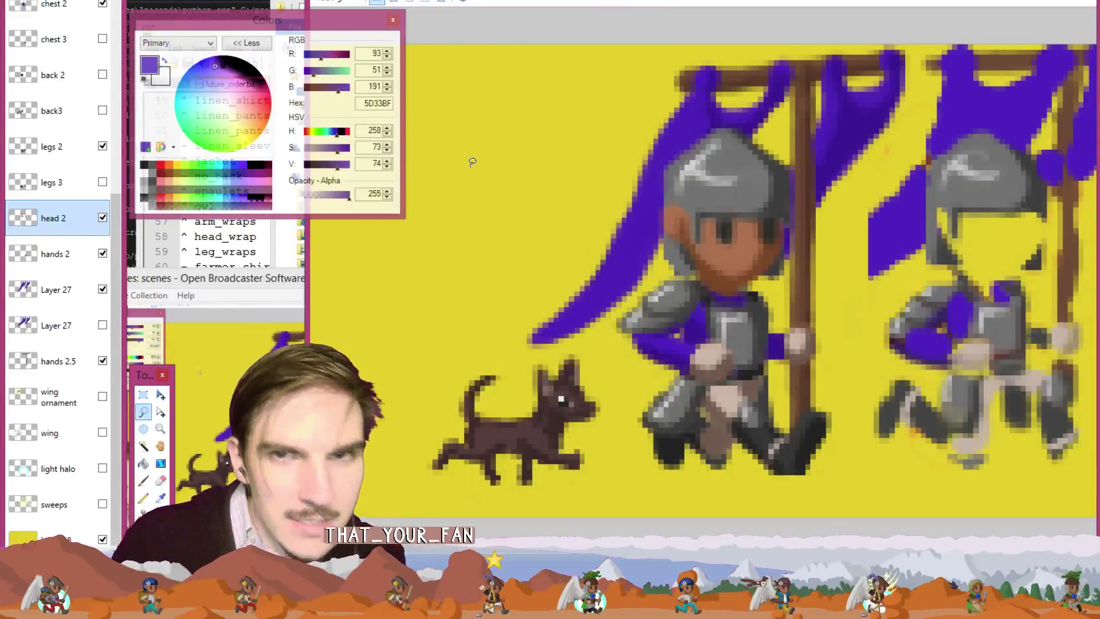
Toggle the upper Layer 27's visibility to examine the purple strip on the head 2 layer by itself, leaving Layer 27 hidden.
left_click(102, 289)
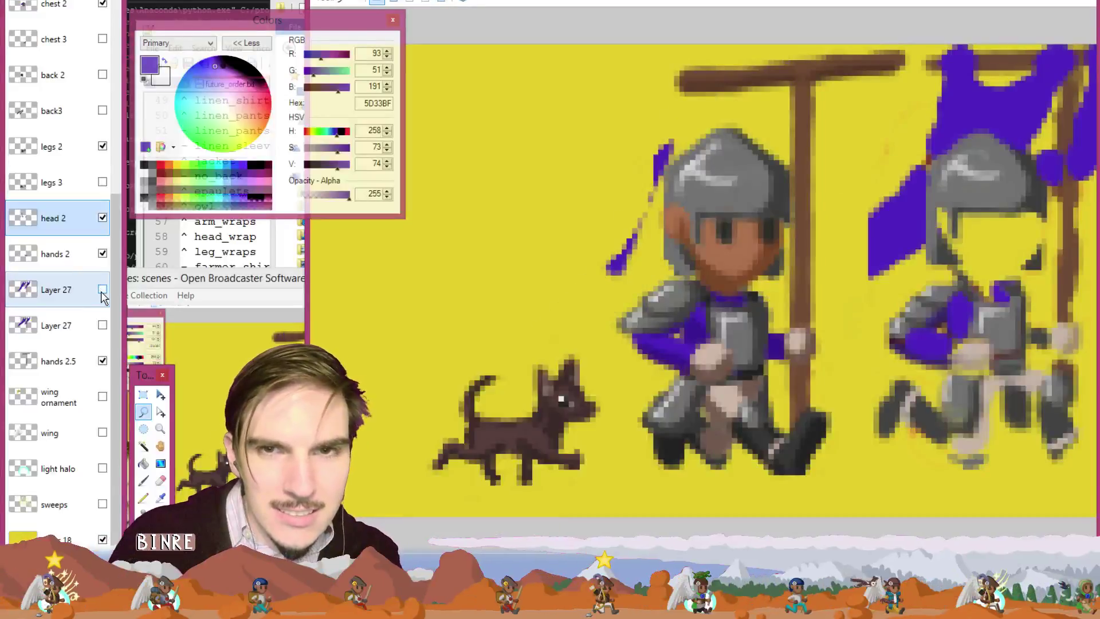
left_click(102, 290)
left_click(102, 290)
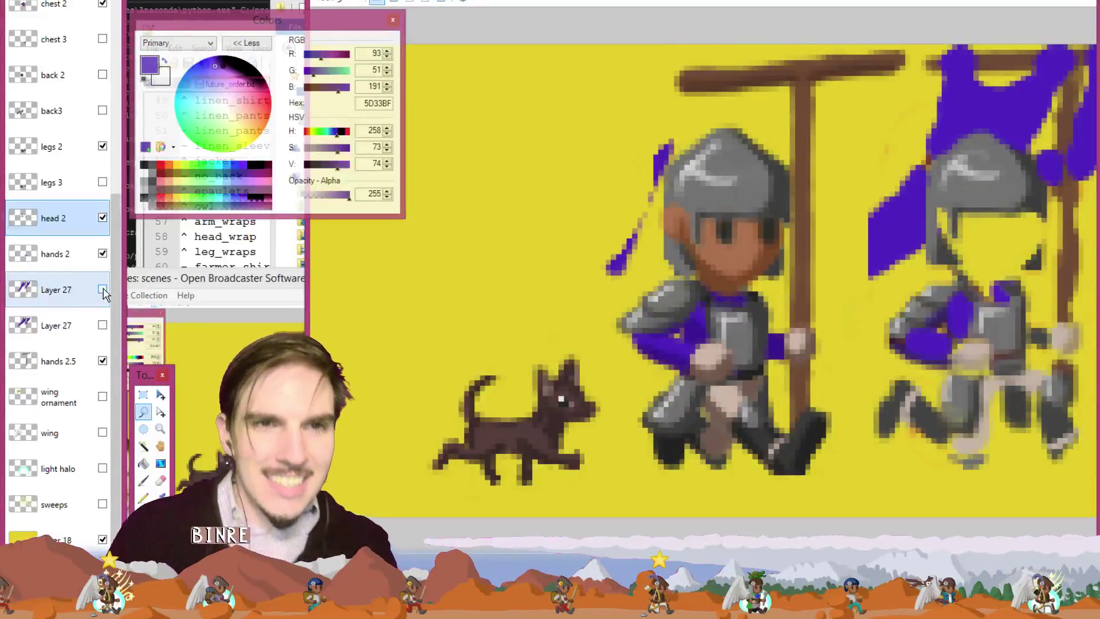
left_click(102, 290)
left_click(102, 290)
left_click(102, 290)
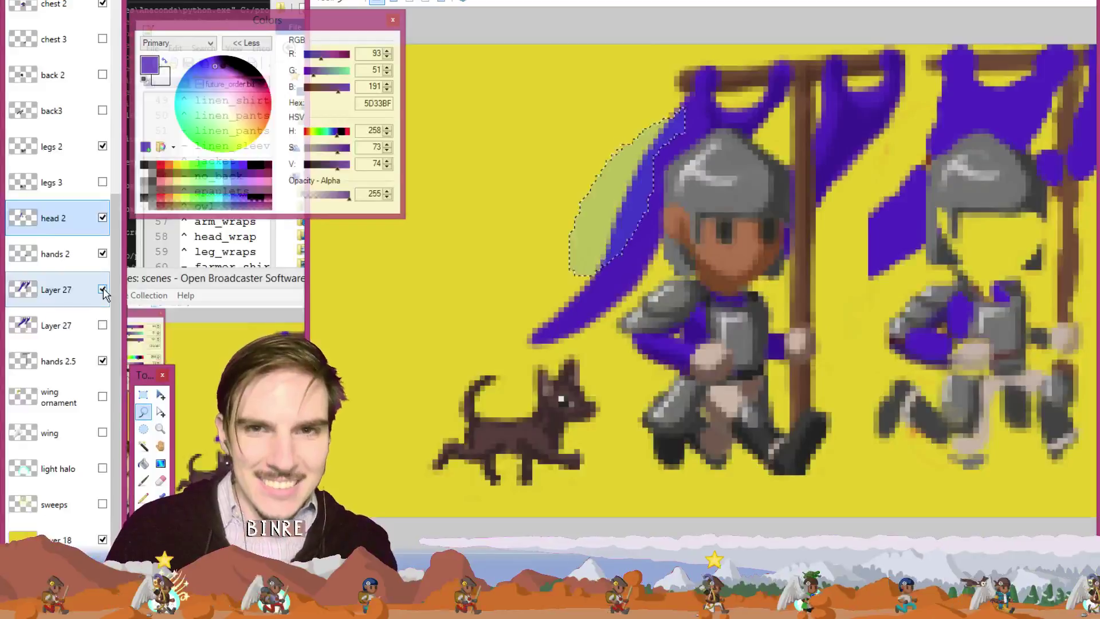
left_click(102, 290)
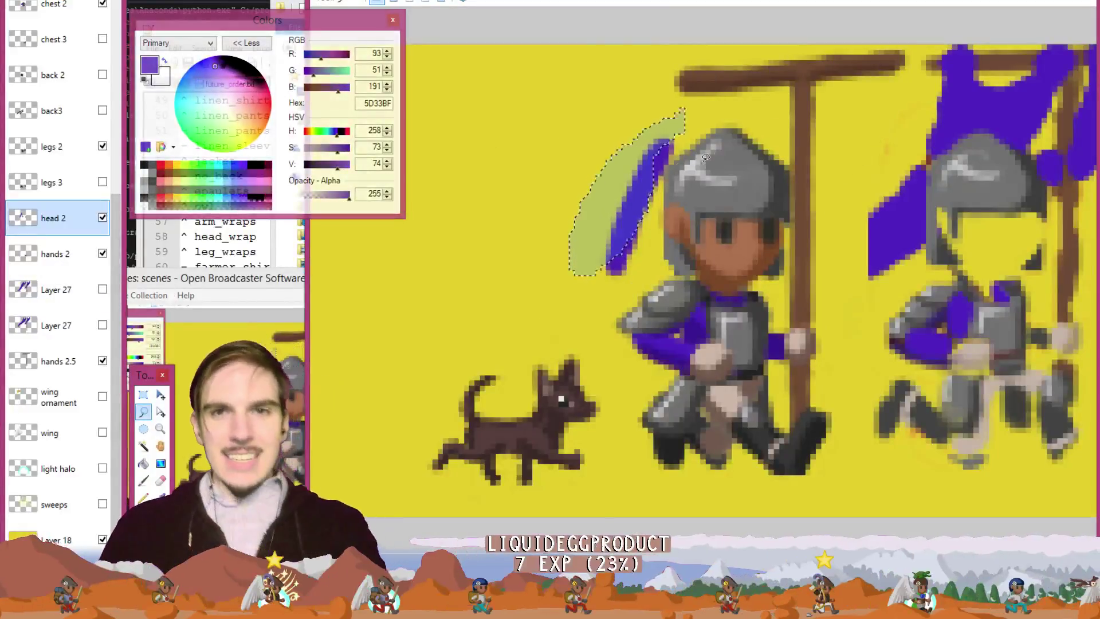
Lasso the whole stray purple strip beside the helmet on the head 2 layer and cut it out of that layer.
left_click(695, 134)
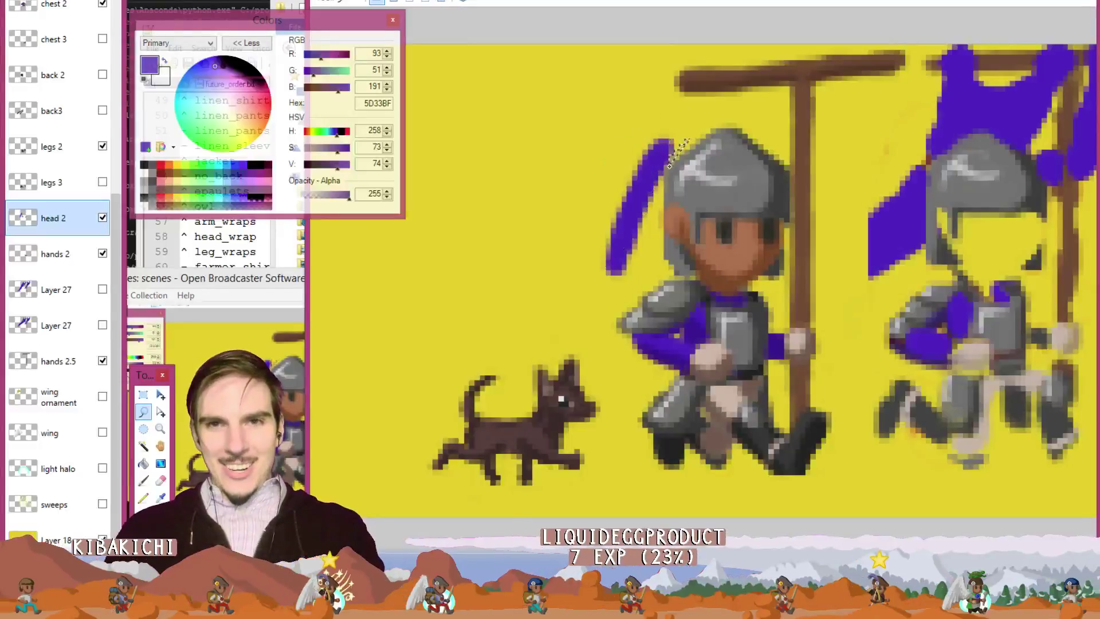
mouse_move(689, 139)
left_mouse_down()
mouse_move(616, 289)
mouse_move(581, 223)
mouse_move(675, 133)
left_mouse_up()
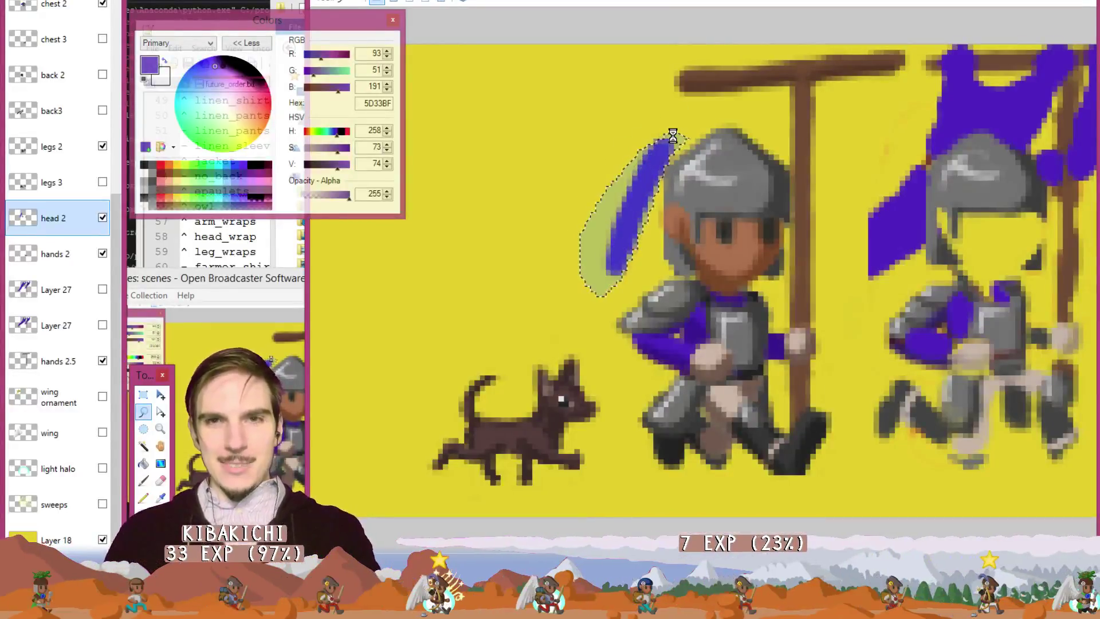
key("ctrl+s")
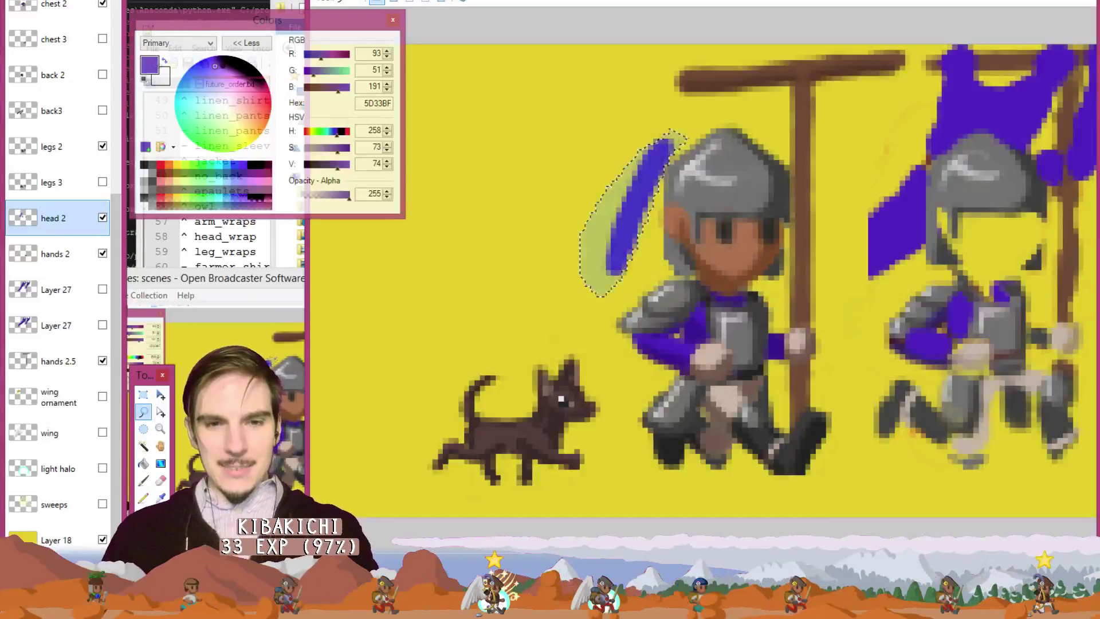
key("ctrl+d")
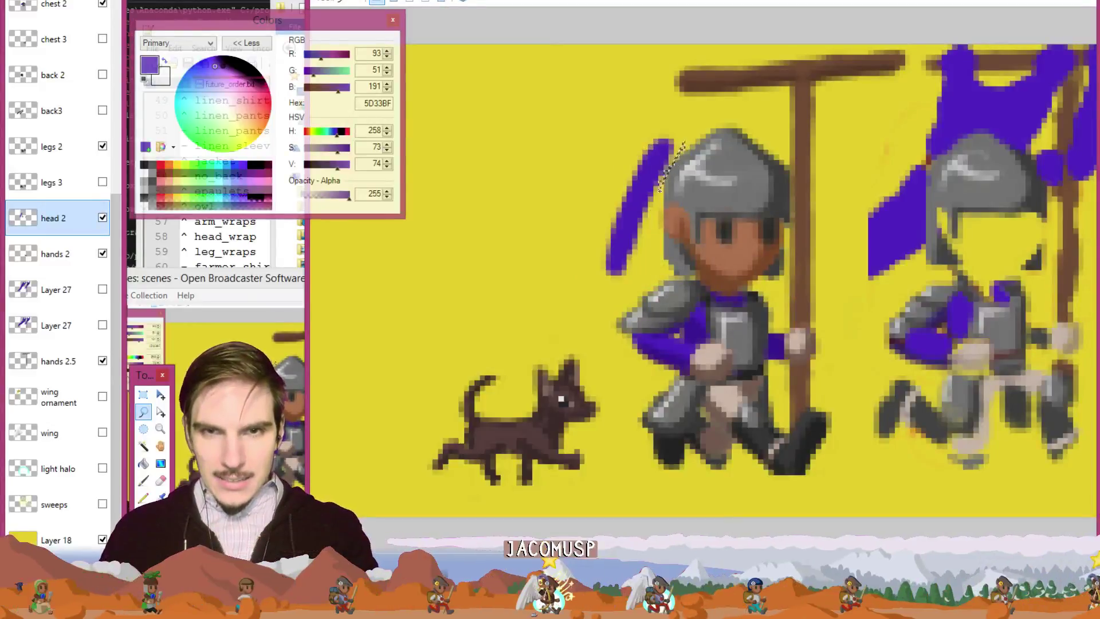
mouse_move(684, 143)
left_mouse_down()
mouse_move(619, 286)
mouse_move(593, 235)
mouse_move(690, 121)
left_mouse_up()
left_click(689, 125)
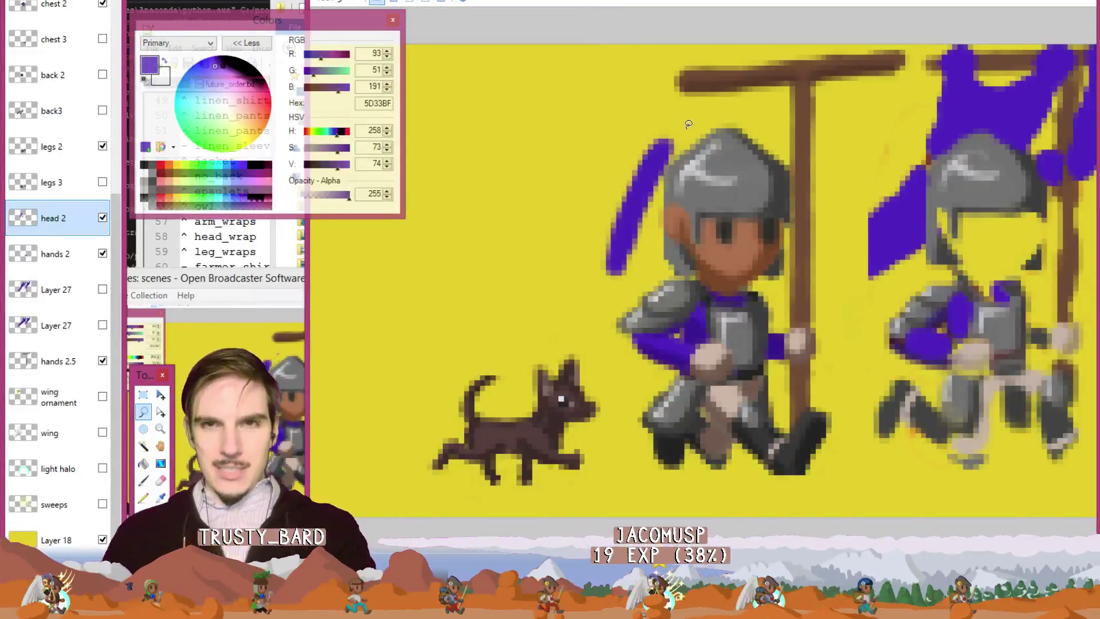
mouse_move(674, 171)
left_mouse_down()
mouse_move(641, 250)
mouse_move(601, 307)
mouse_move(590, 279)
mouse_move(610, 205)
mouse_move(679, 110)
left_mouse_up()
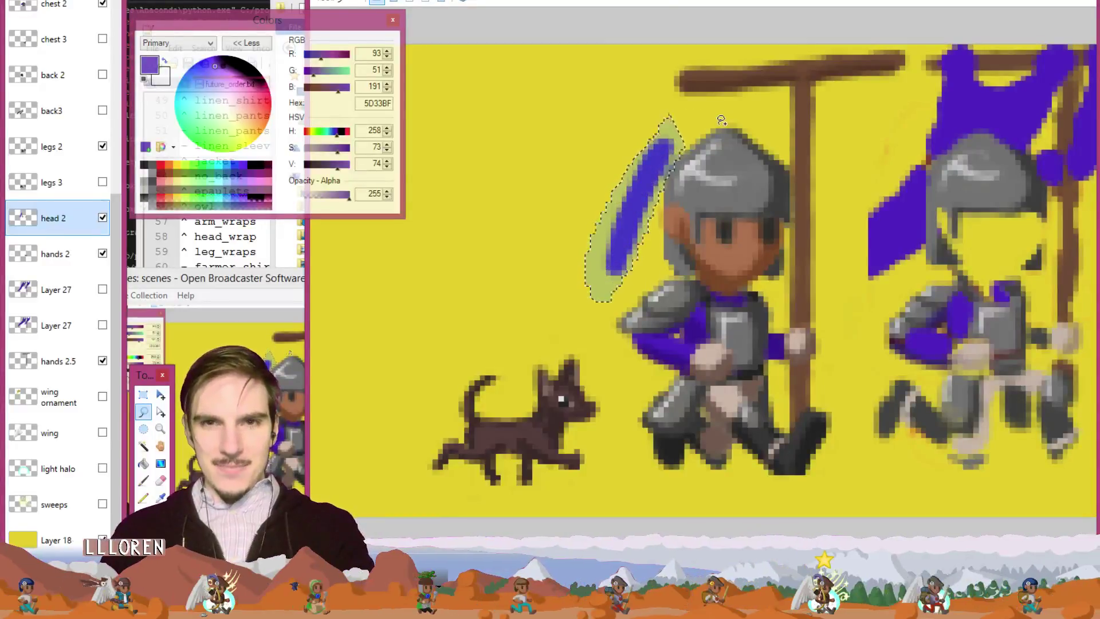
key("Delete")
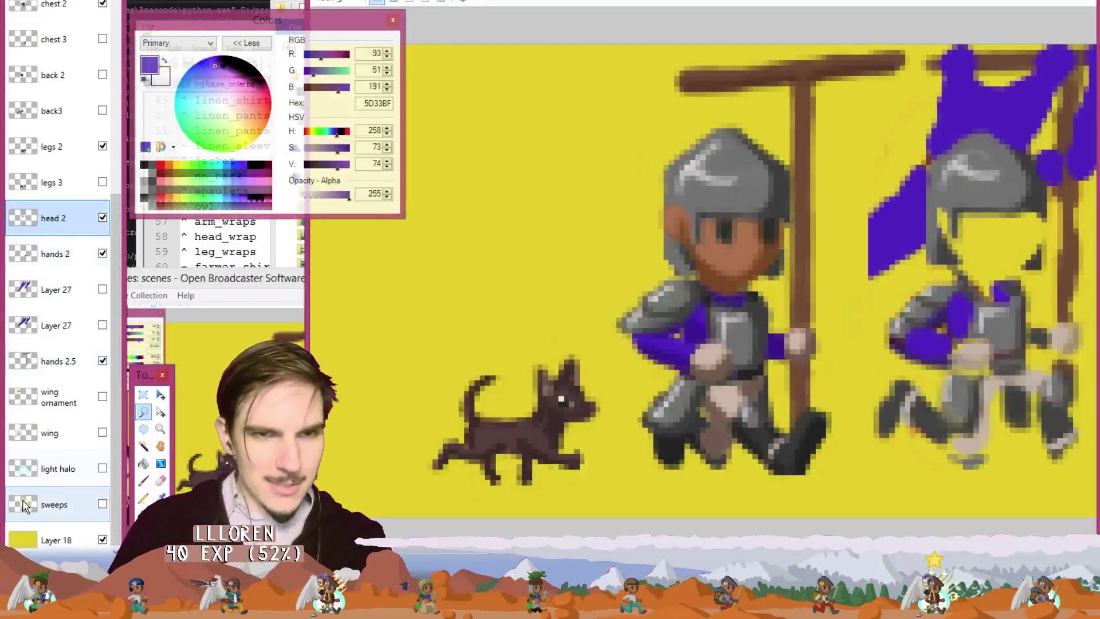
Add a new layer, place it directly above the upper Layer 27, and show that Layer 27 with the lower one hidden.
key("ctrl+shift+n")
scroll(25, 372, "up", 2)
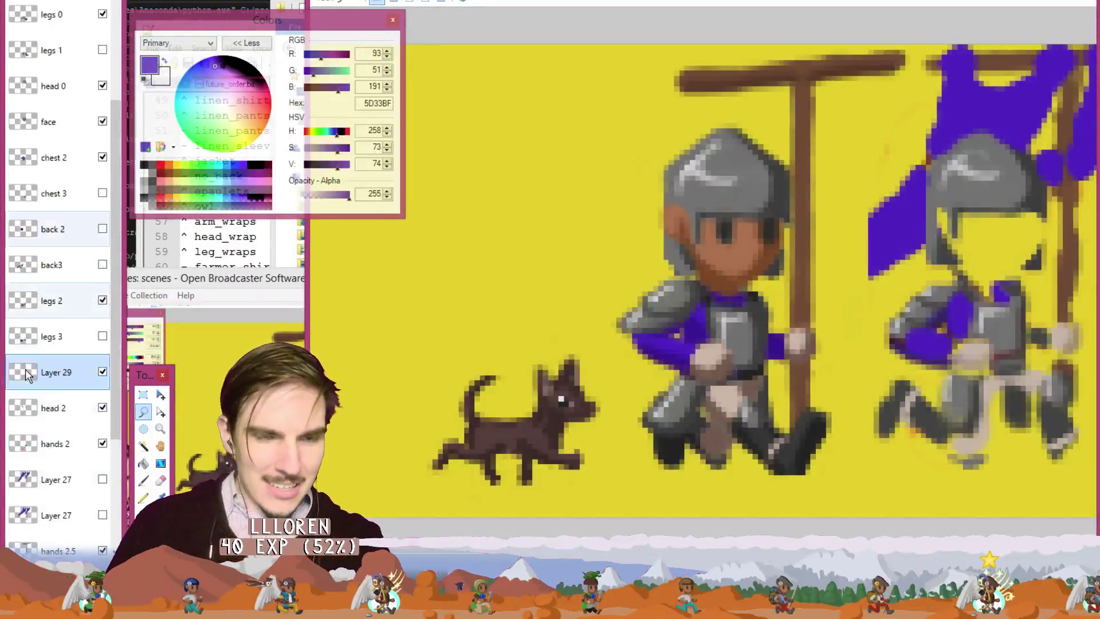
scroll(25, 372, "down", 3)
left_click_drag(26, 183, 63, 286)
left_click(102, 325)
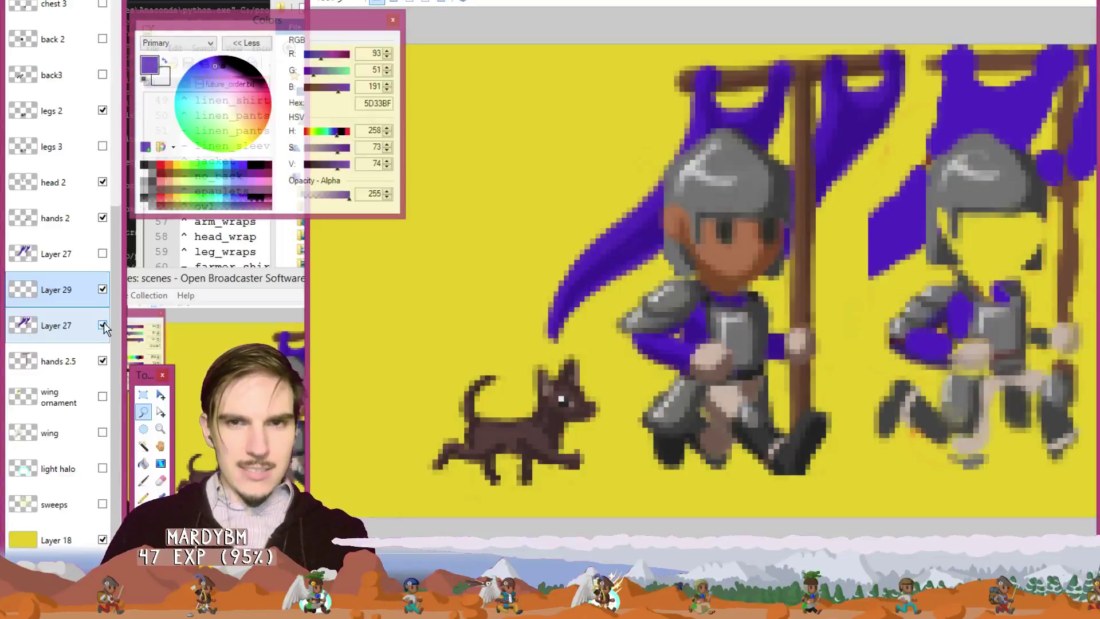
left_click(103, 324)
left_click(102, 253)
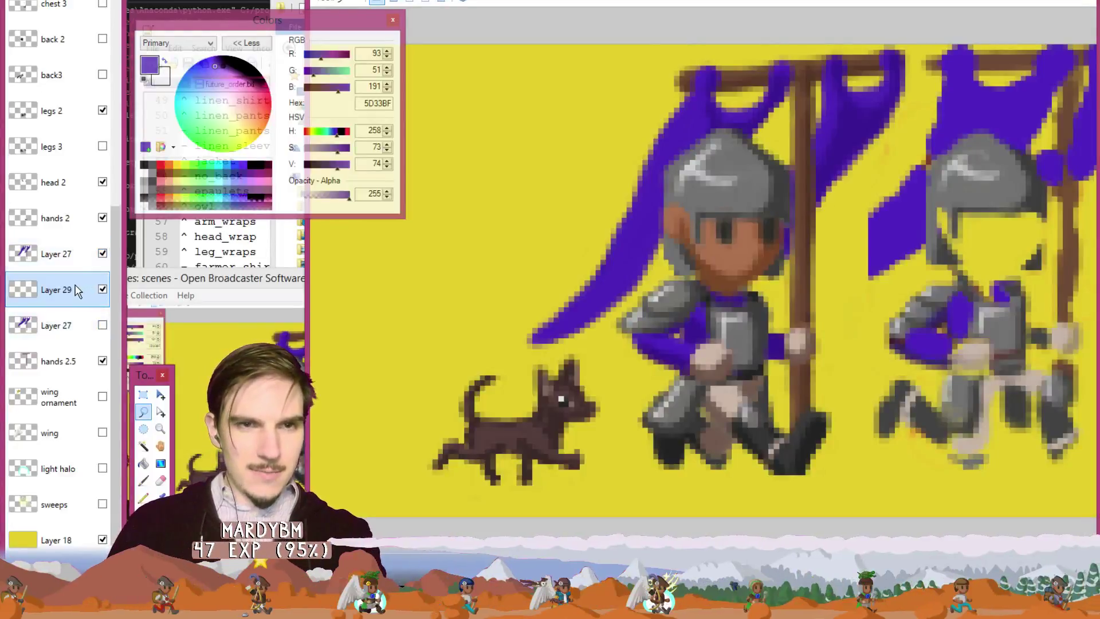
left_click_drag(77, 290, 68, 255)
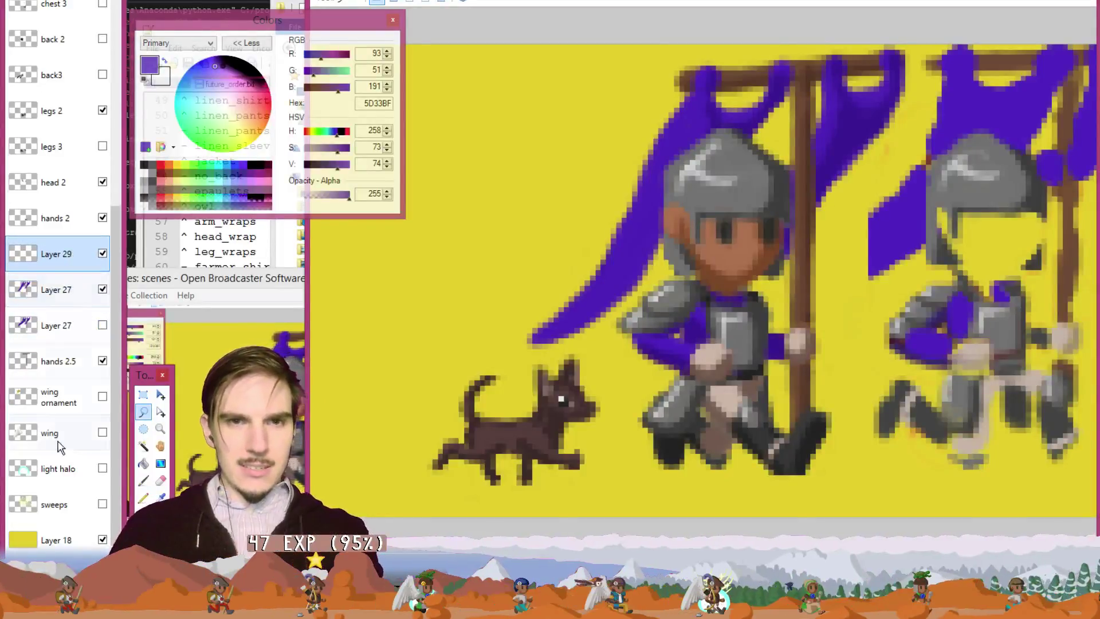
Paste the cut purple strip onto Layer 29 over the banner, deselect it, and remove Layer 29 from the layer stack.
left_click(102, 254)
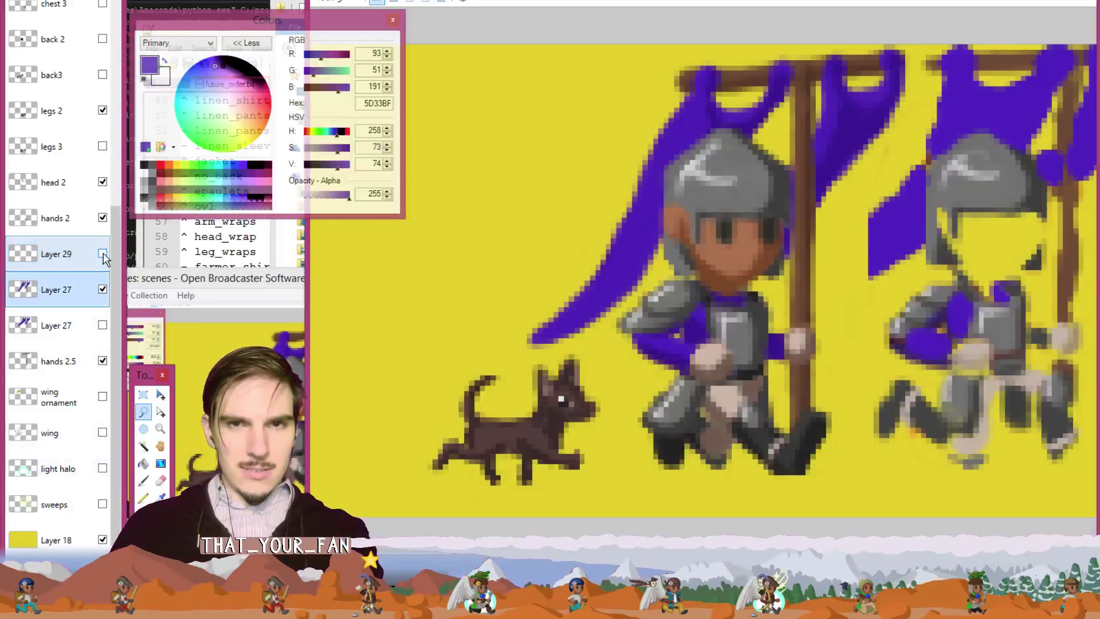
left_click(68, 263)
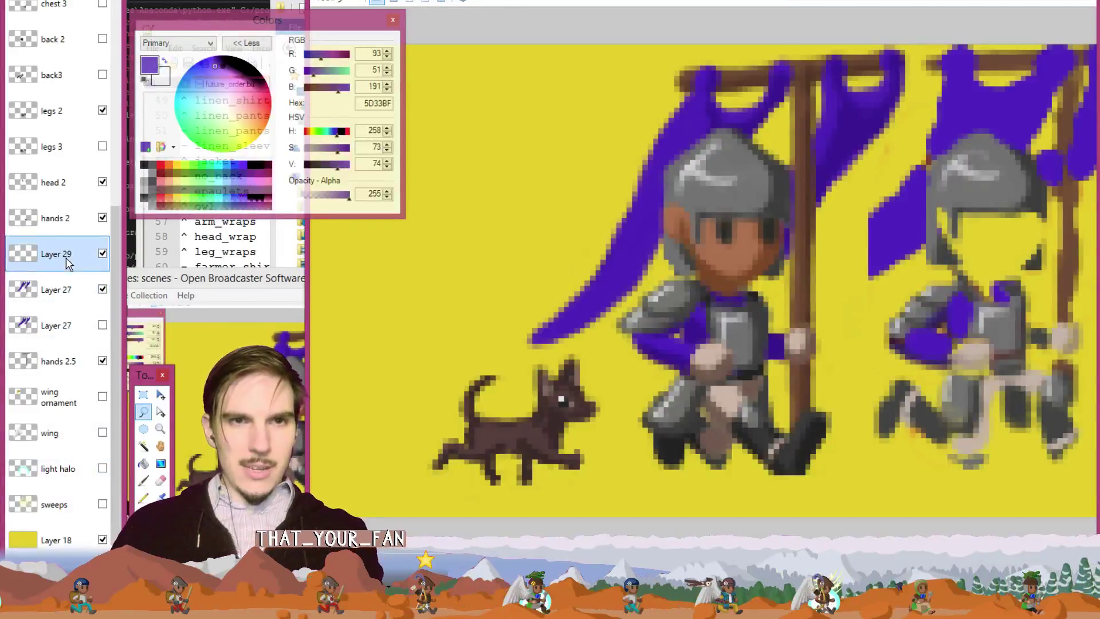
key("m")
key("ctrl+z")
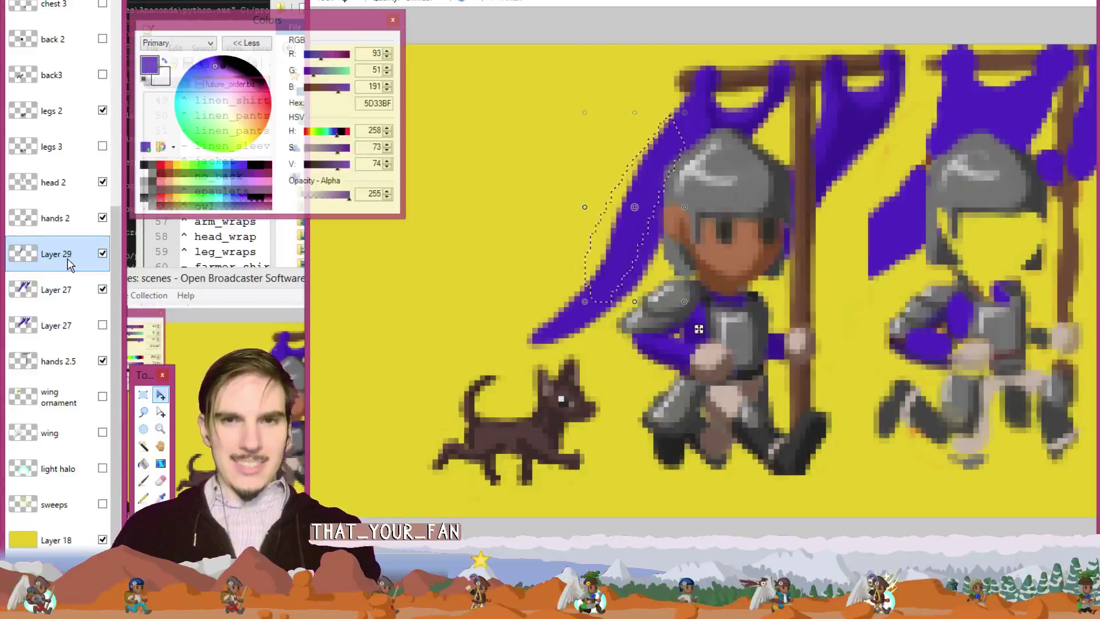
key("ctrl+d")
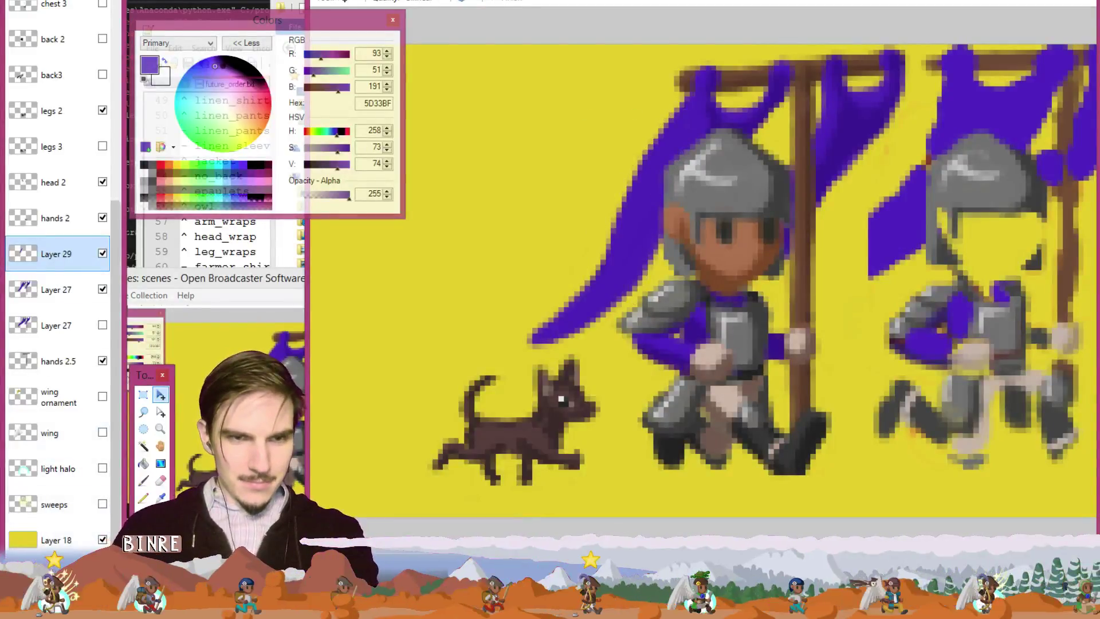
key("ctrl+shift+Delete")
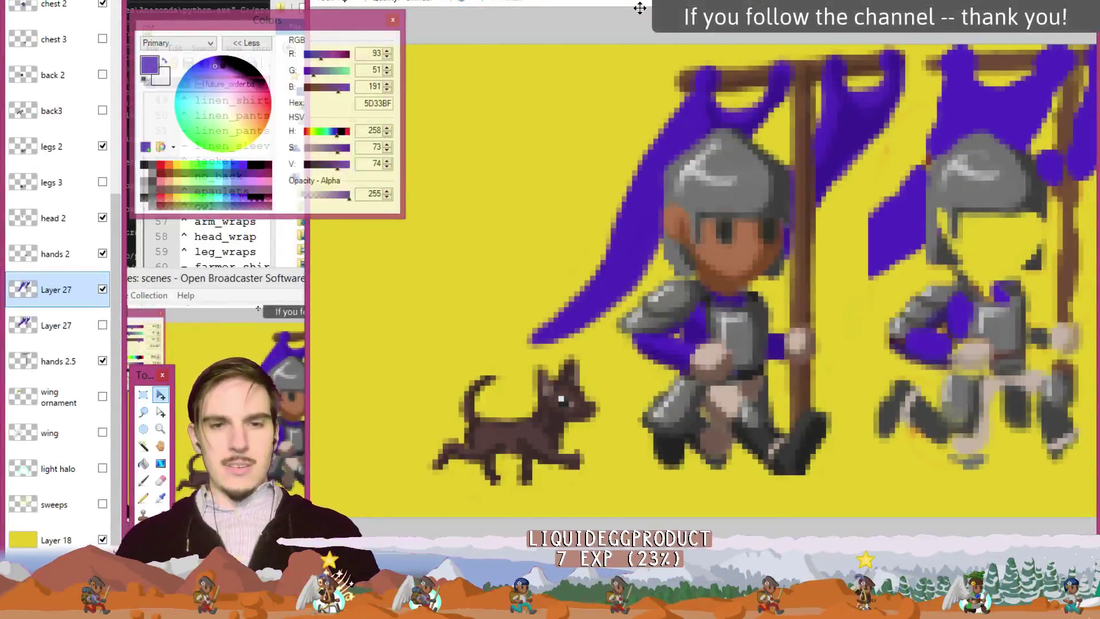
Trim the tip of the banner's tail with the Eraser on the upper Layer 27 and undo a stray erasure.
key("e")
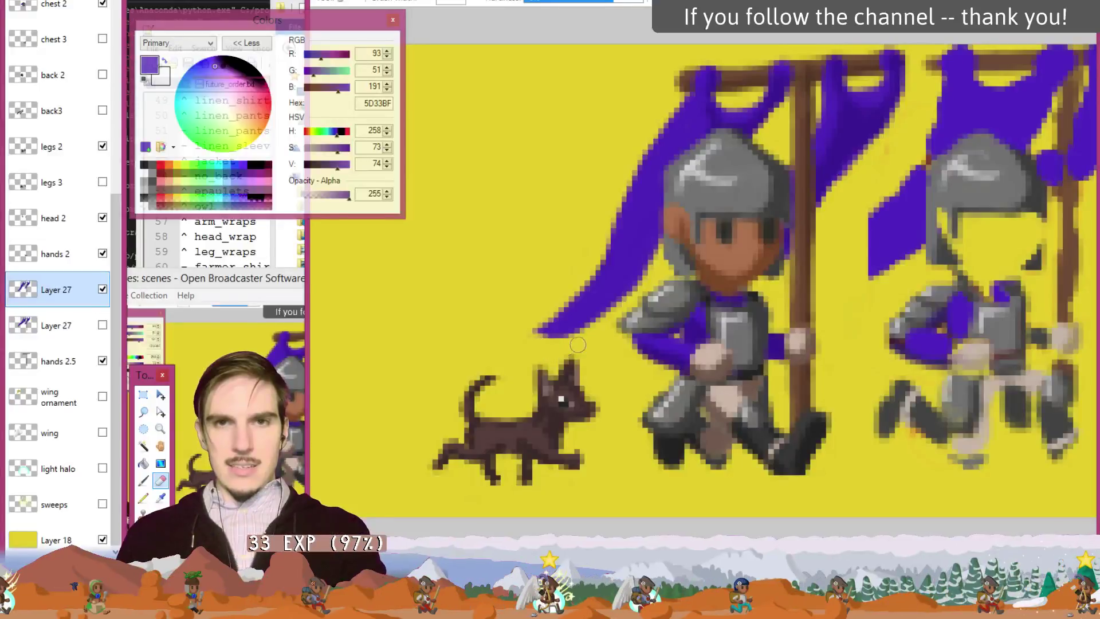
key("ctrl+z")
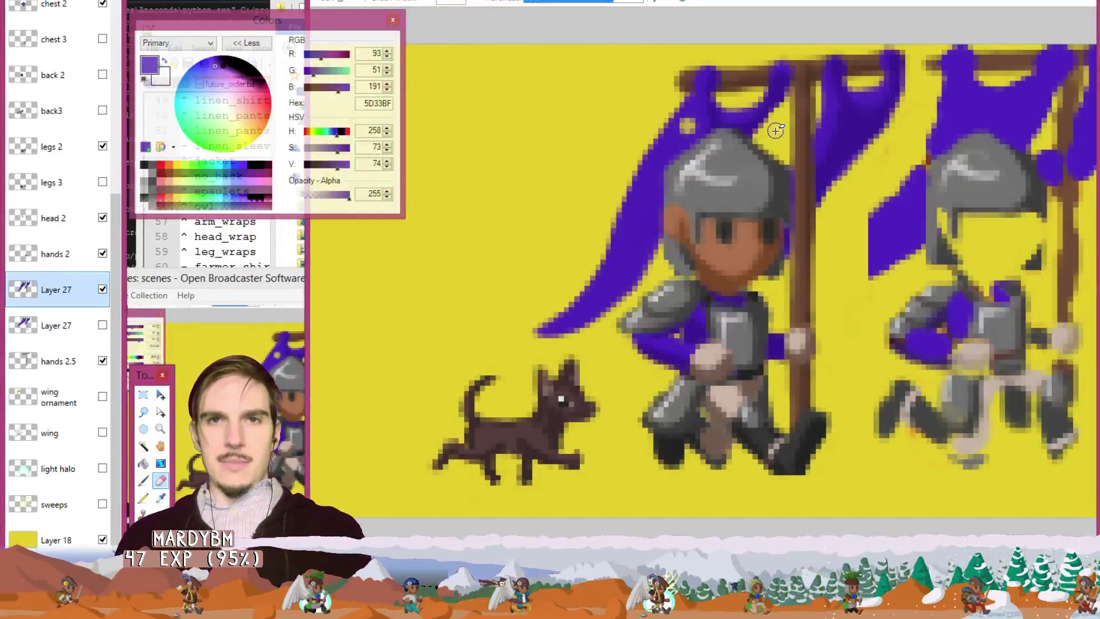
key("k")
key("b")
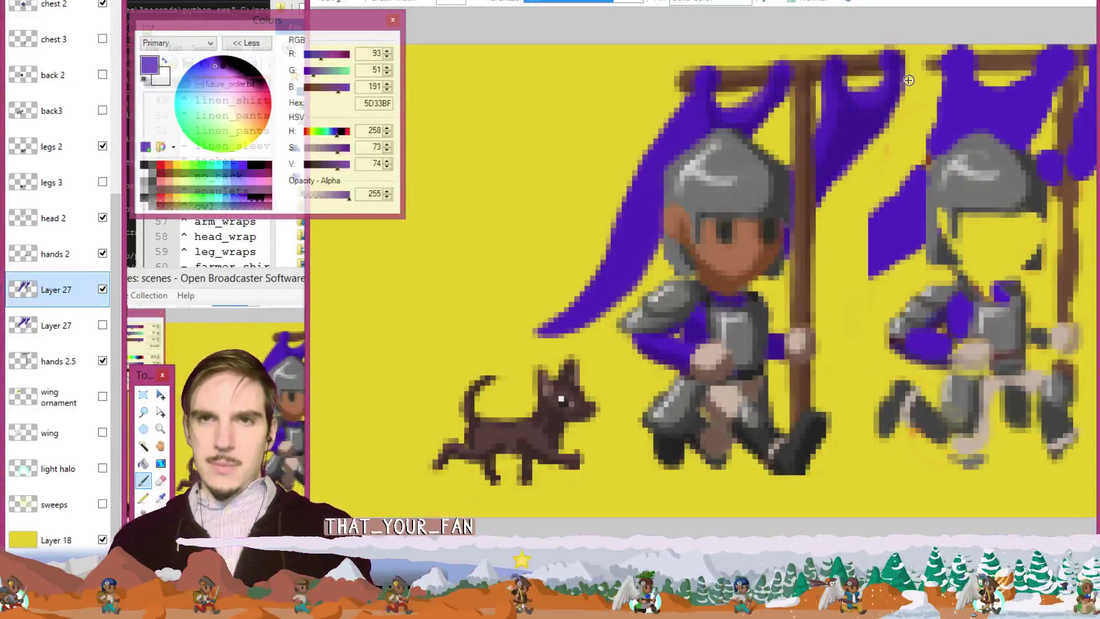
Erase into the outer edge of the banner flap beyond the pole and repaint its folds with purple sampled from the cloth.
key("e")
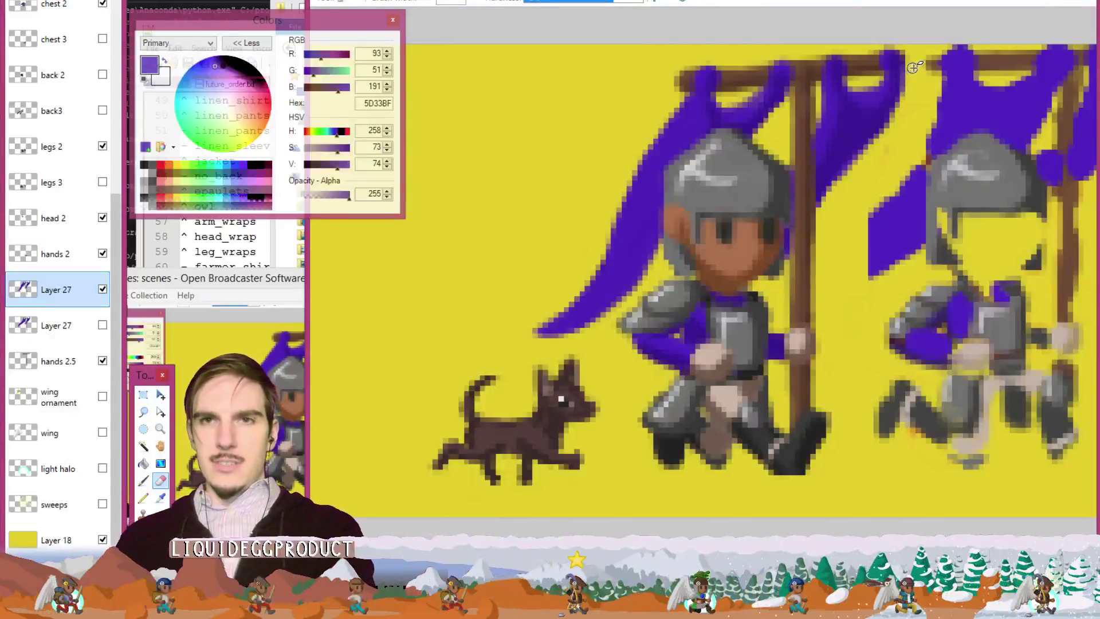
key("k")
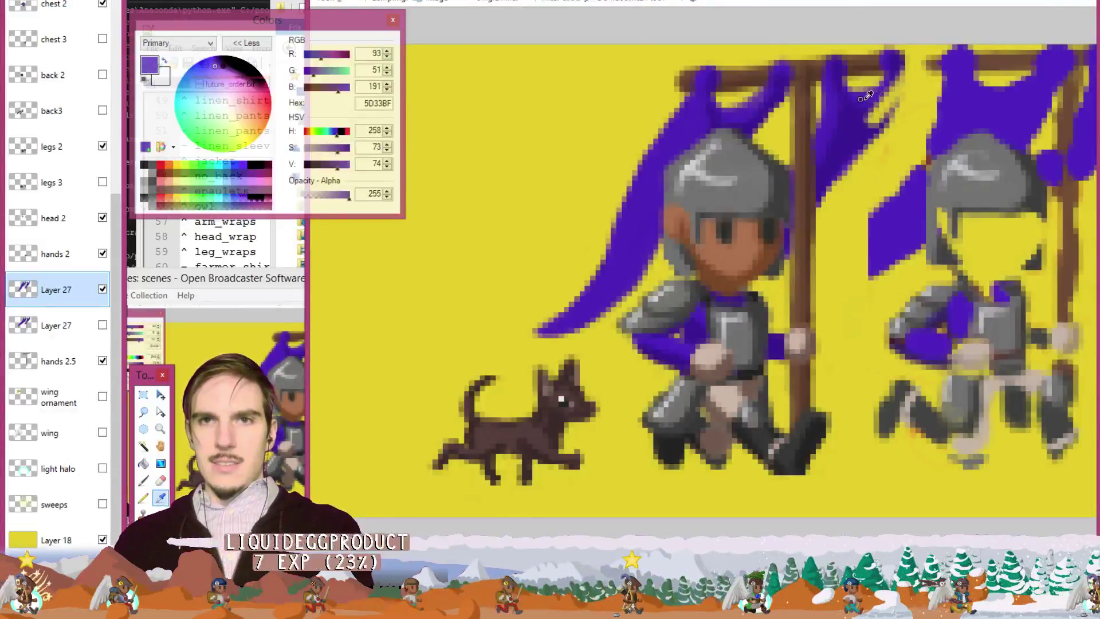
left_click(861, 98)
key("b")
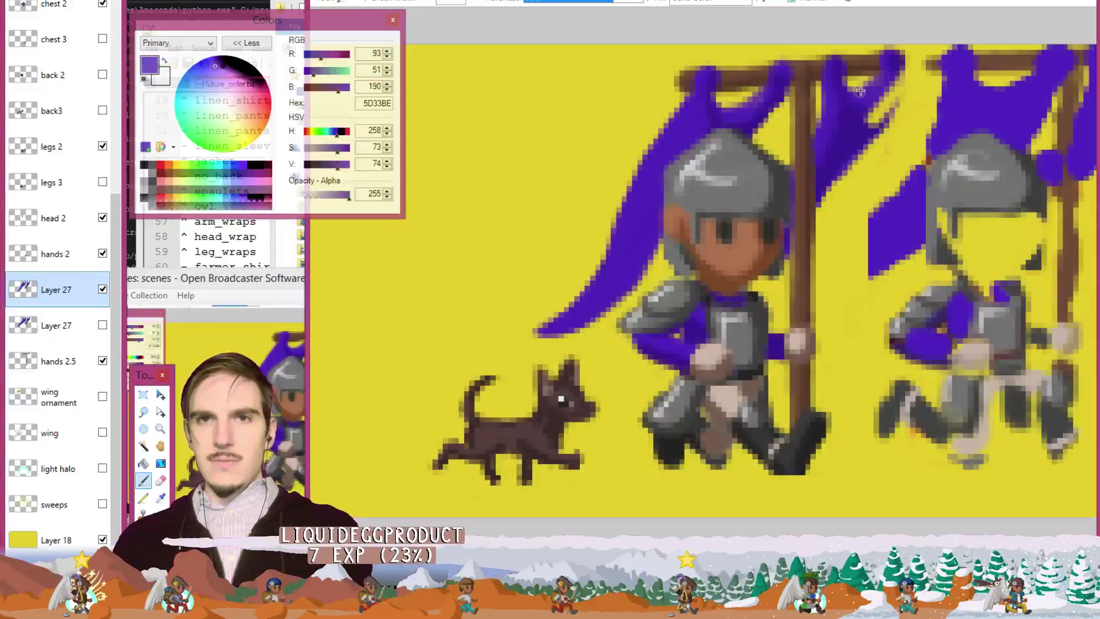
left_click(835, 91)
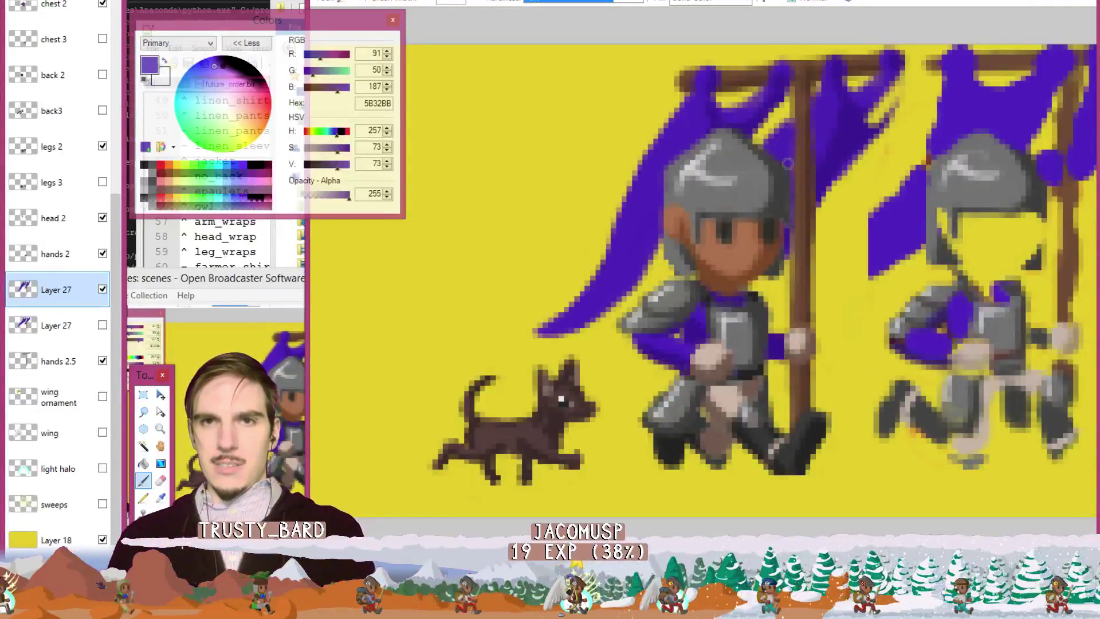
Touch up the pole with its sampled browns and erase the ragged outer edge of the flap beyond it.
left_click(802, 109, "ctrl")
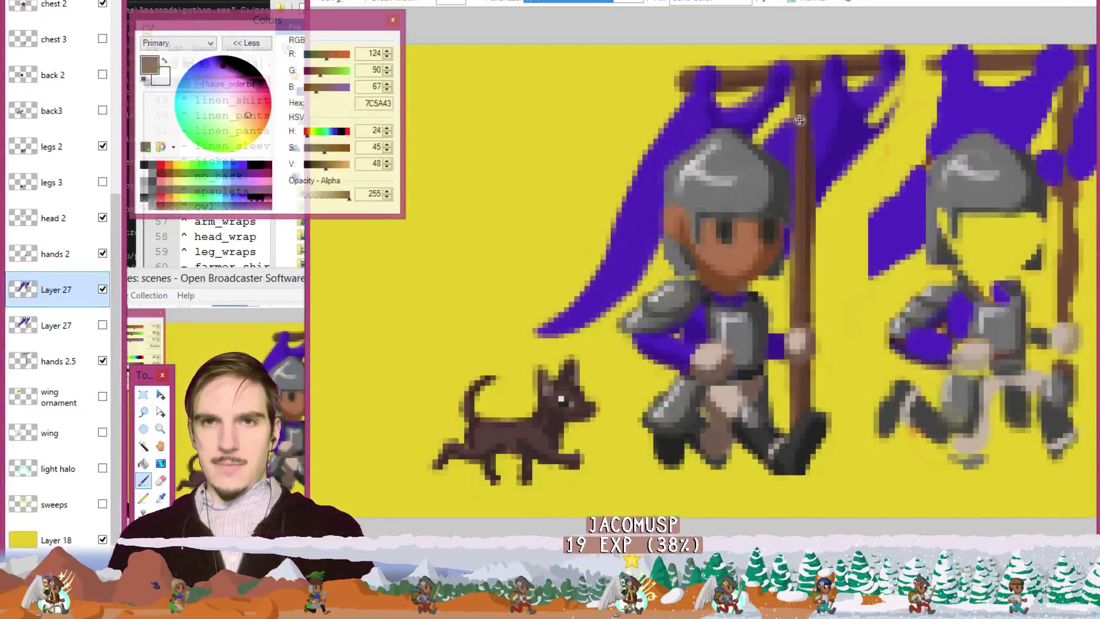
key("e")
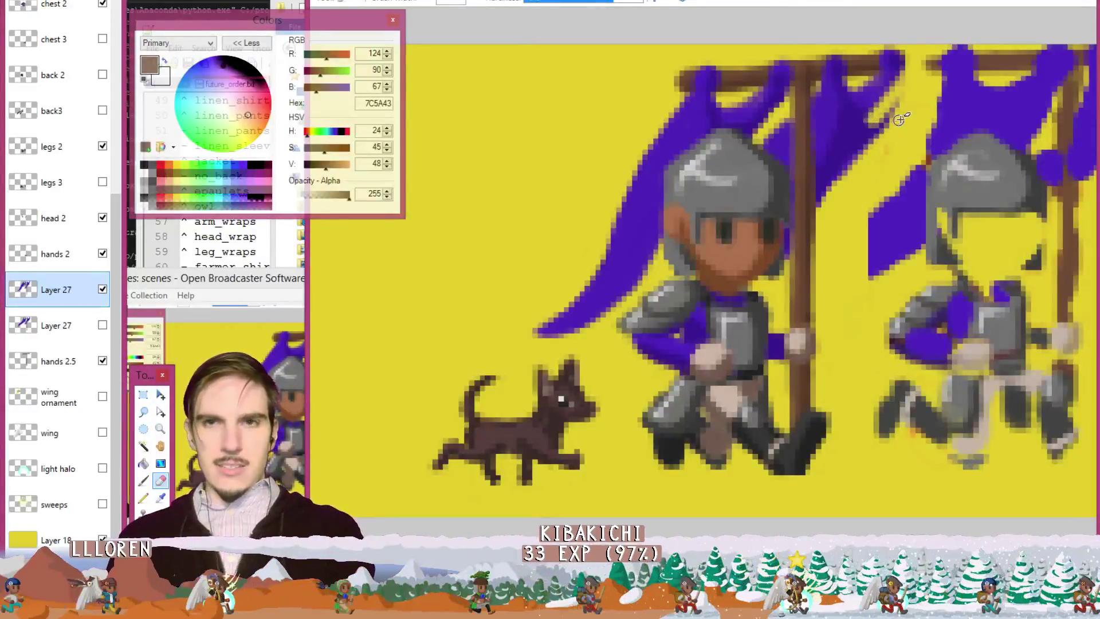
mouse_move(900, 119)
left_mouse_down()
mouse_move(901, 95)
mouse_move(828, 180)
mouse_move(832, 169)
mouse_move(824, 207)
mouse_move(826, 185)
mouse_move(865, 150)
left_mouse_up()
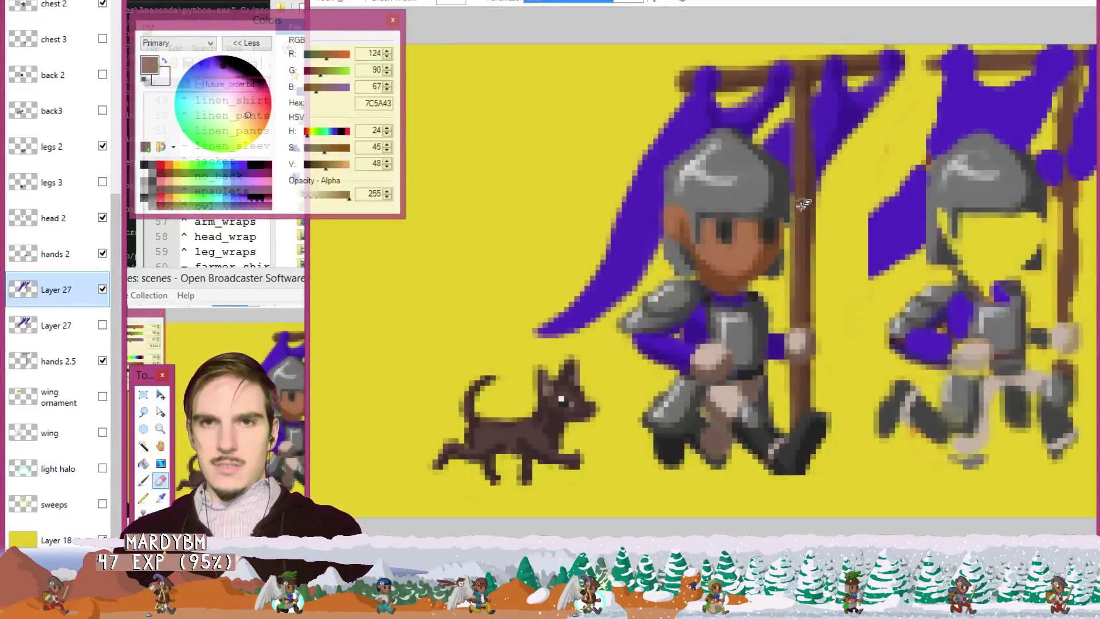
key("k")
left_click(799, 175)
key("b")
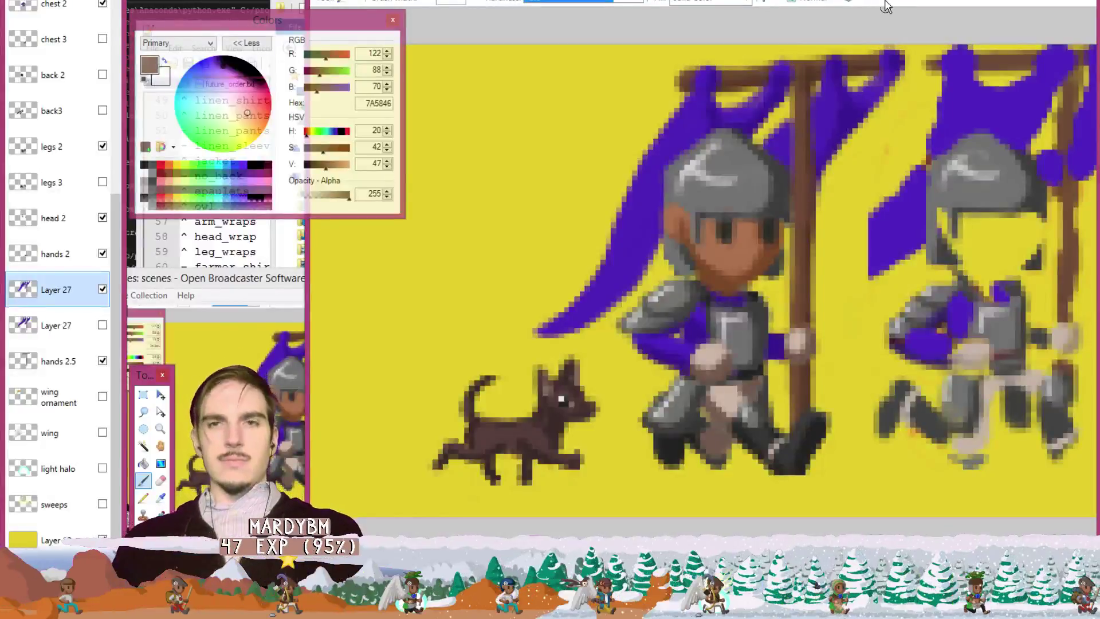
Shade the cloth between the helmet and the pole with sampled purples 49289C and 5A31BA, and clean up its edges with the Eraser.
key("k")
left_click(840, 122)
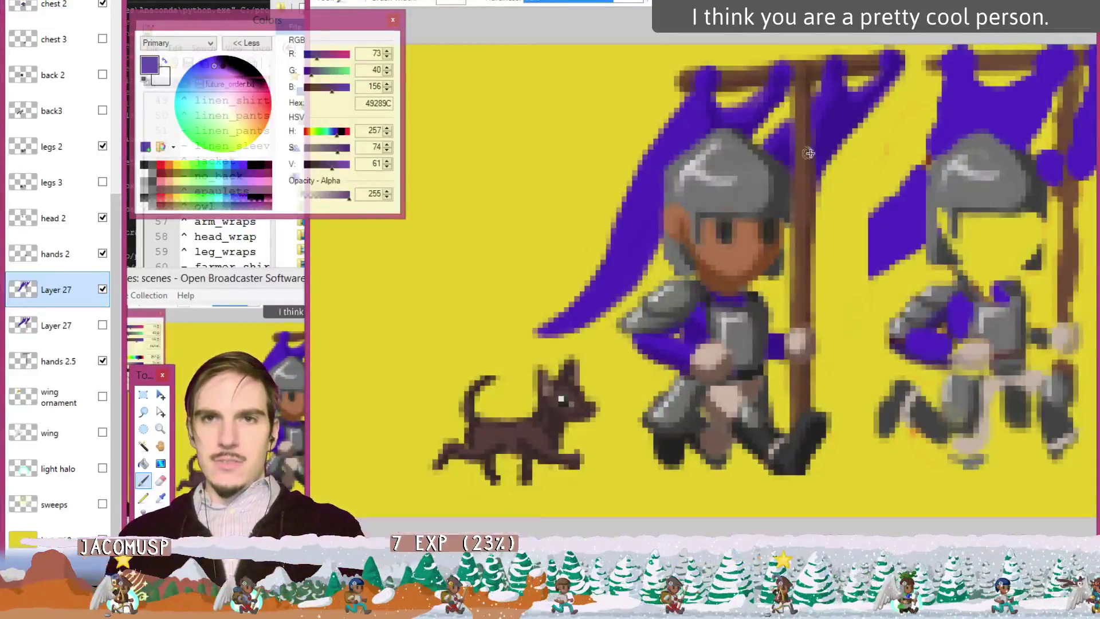
left_click(793, 129)
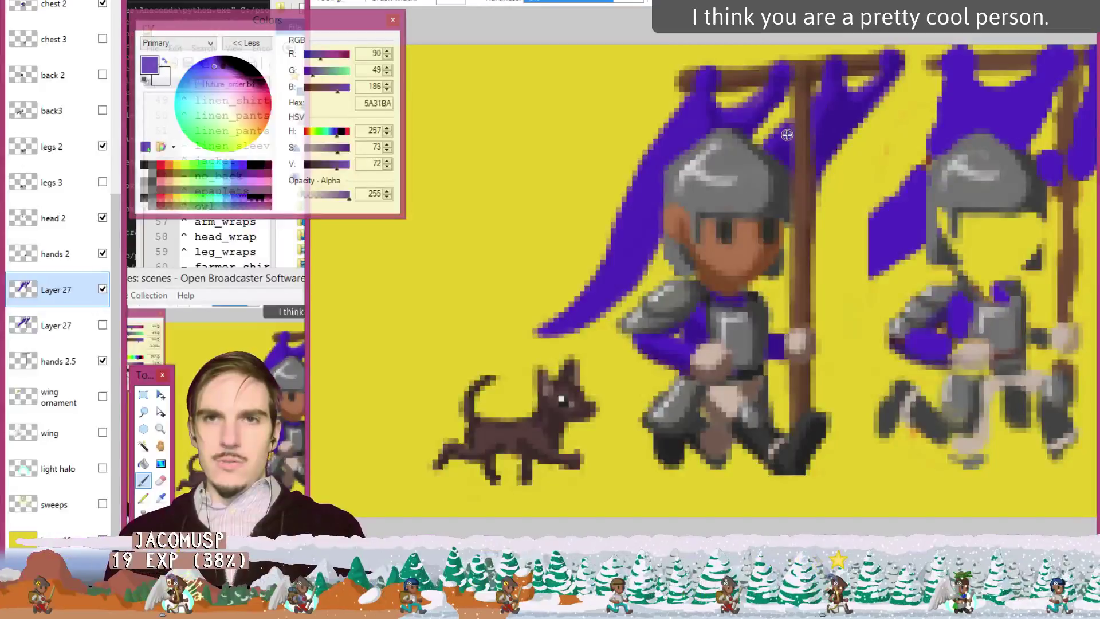
key("k")
key("e")
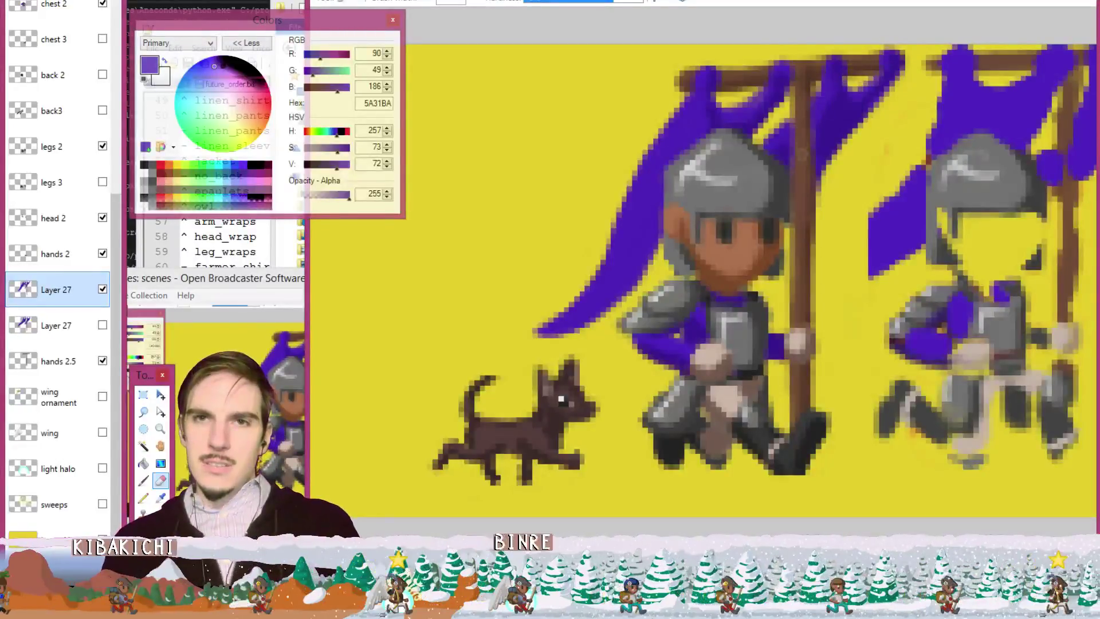
Repaint the pole's edge where it crosses the cloth with sampled brown 795742 and tidy the surrounding edges with the Eraser.
key("k")
left_click(802, 131)
key("b")
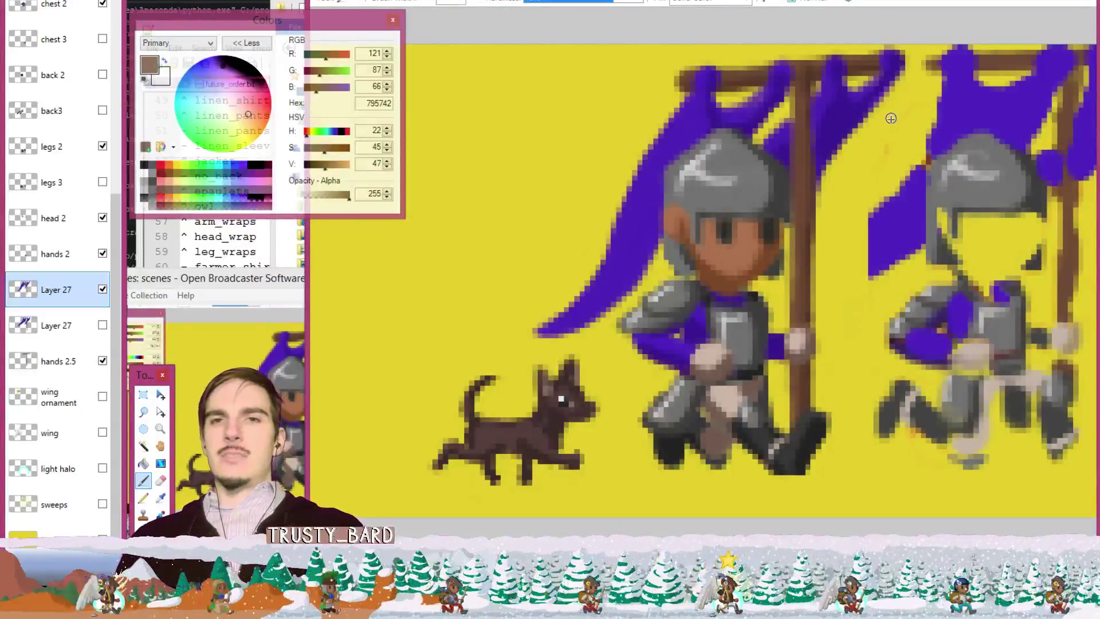
key("e")
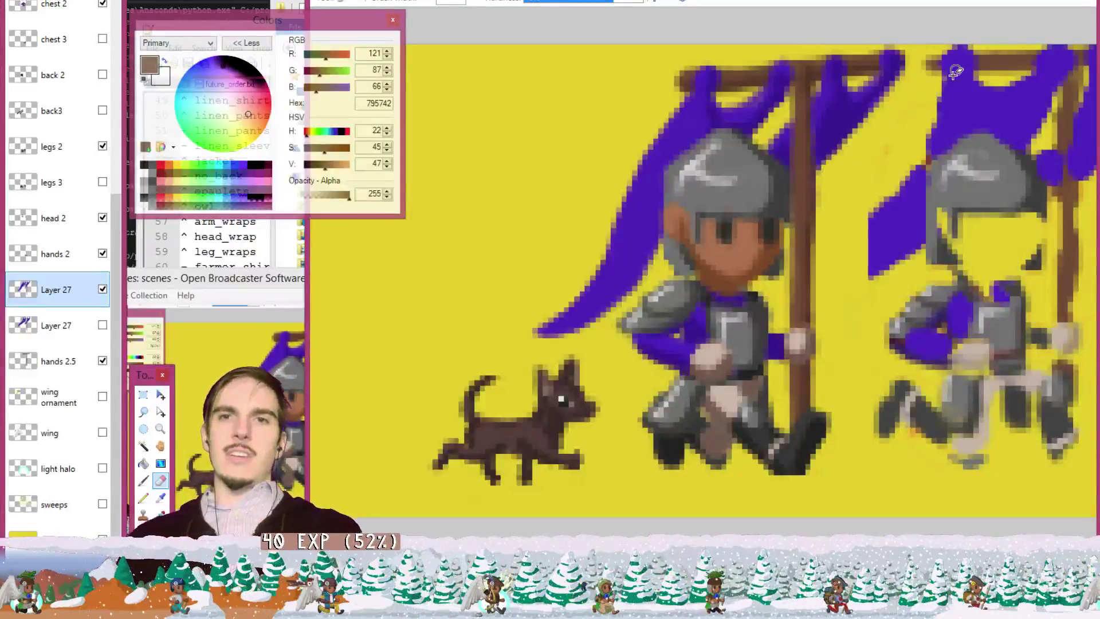
Paint dark purple 49289C shading on the cloth around the top of the helmet and switch back to erasing.
key("k")
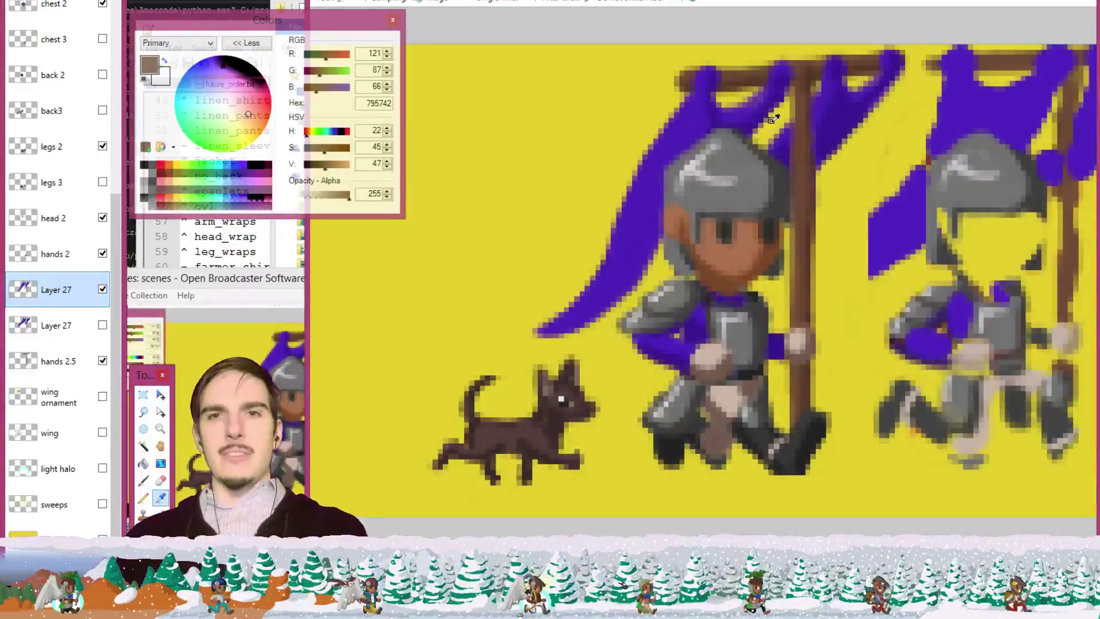
left_click(845, 114)
key("b")
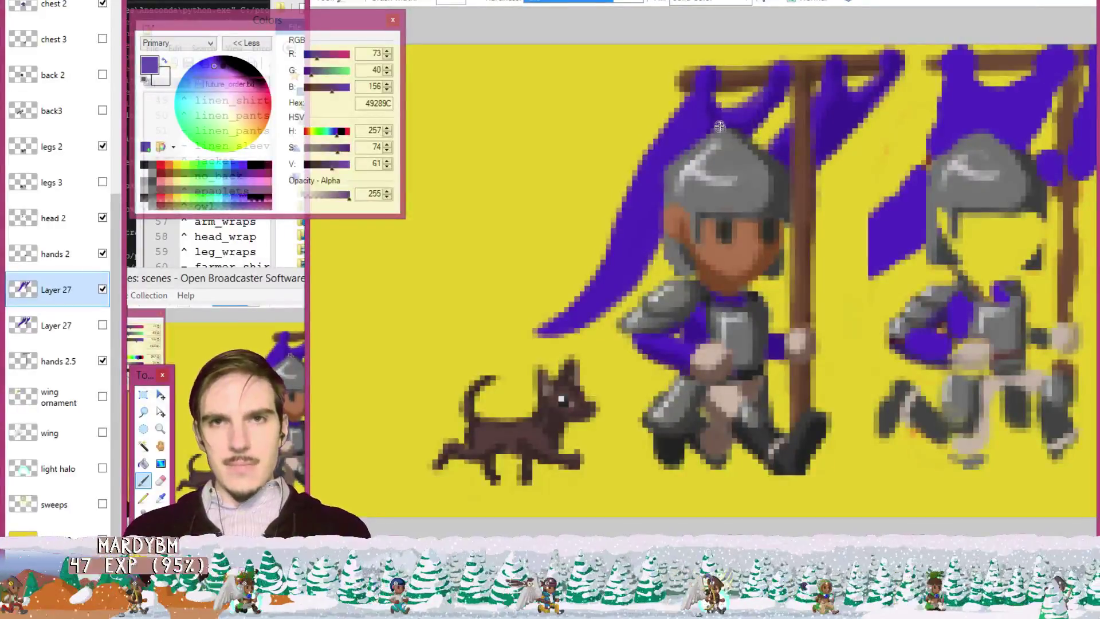
key("e")
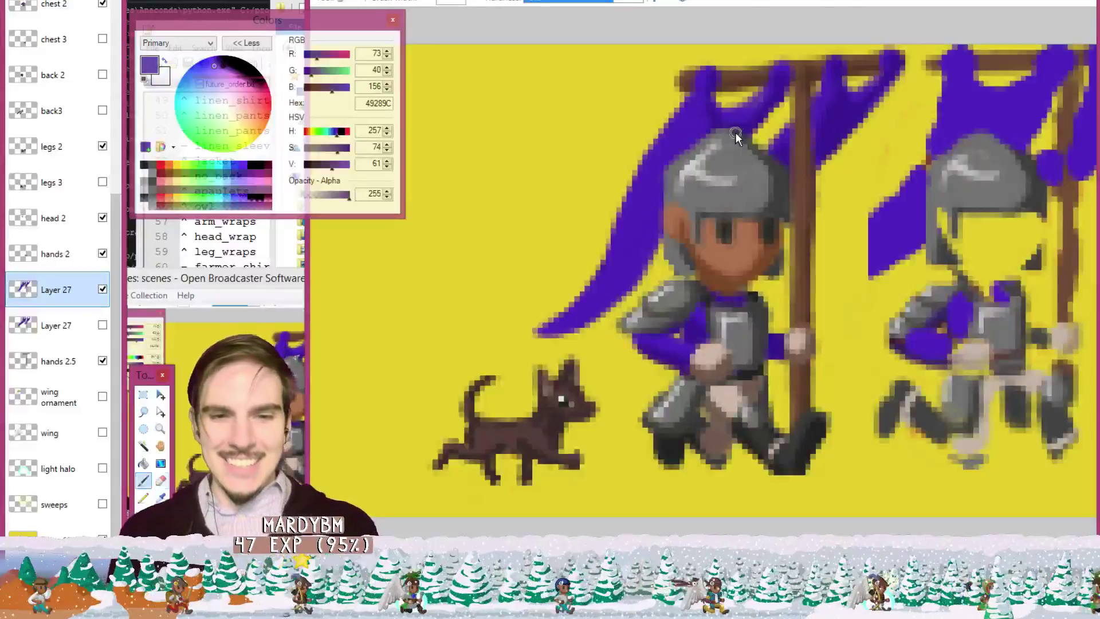
Shade the banner's trailing cloth behind the knight with sampled purples 5B32BC and 49289C.
key("b")
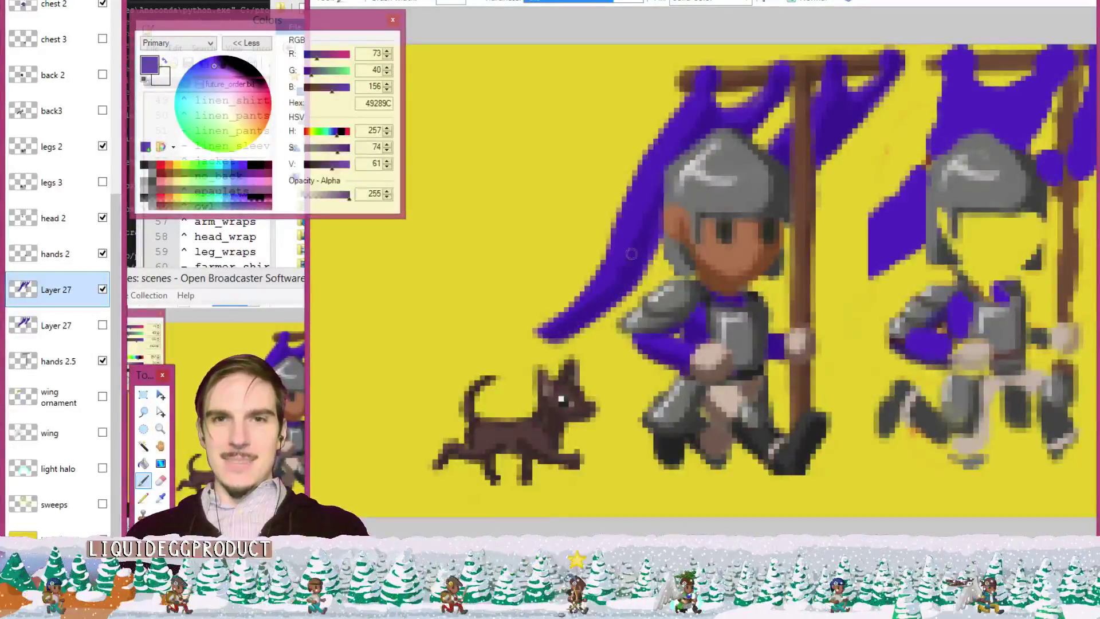
key("k")
left_click(685, 127)
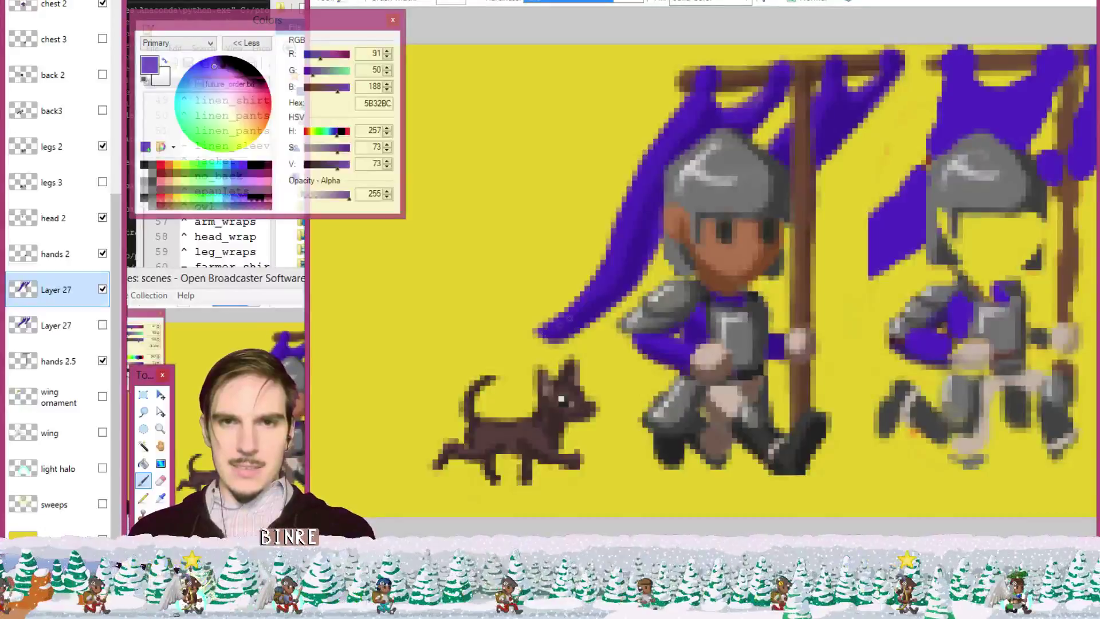
left_click_drag(598, 294, 653, 249)
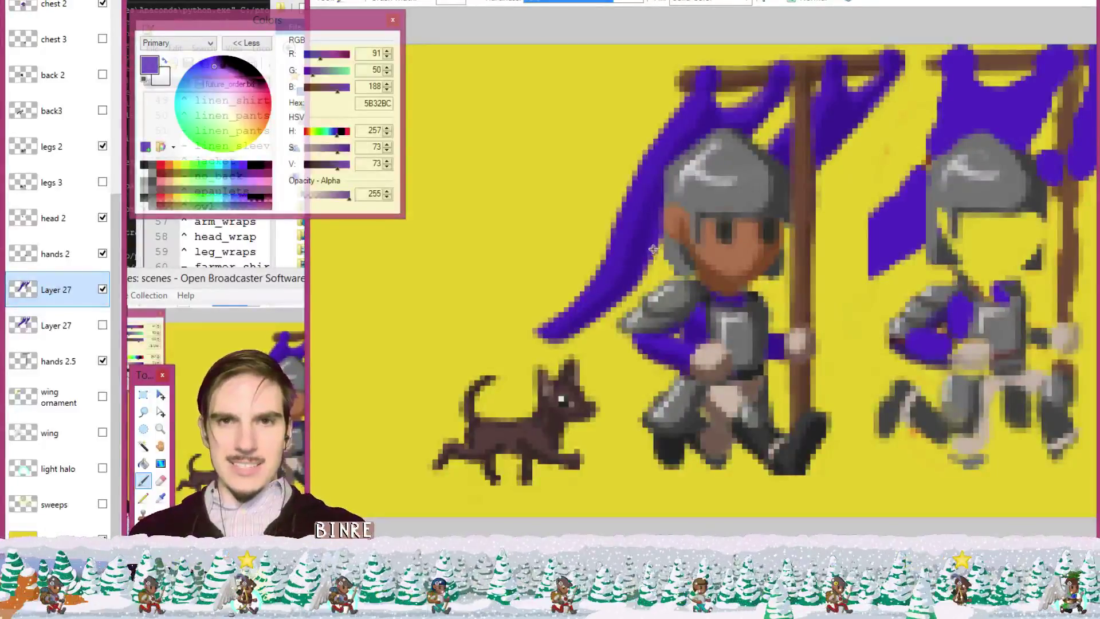
left_click(639, 261, "ctrl")
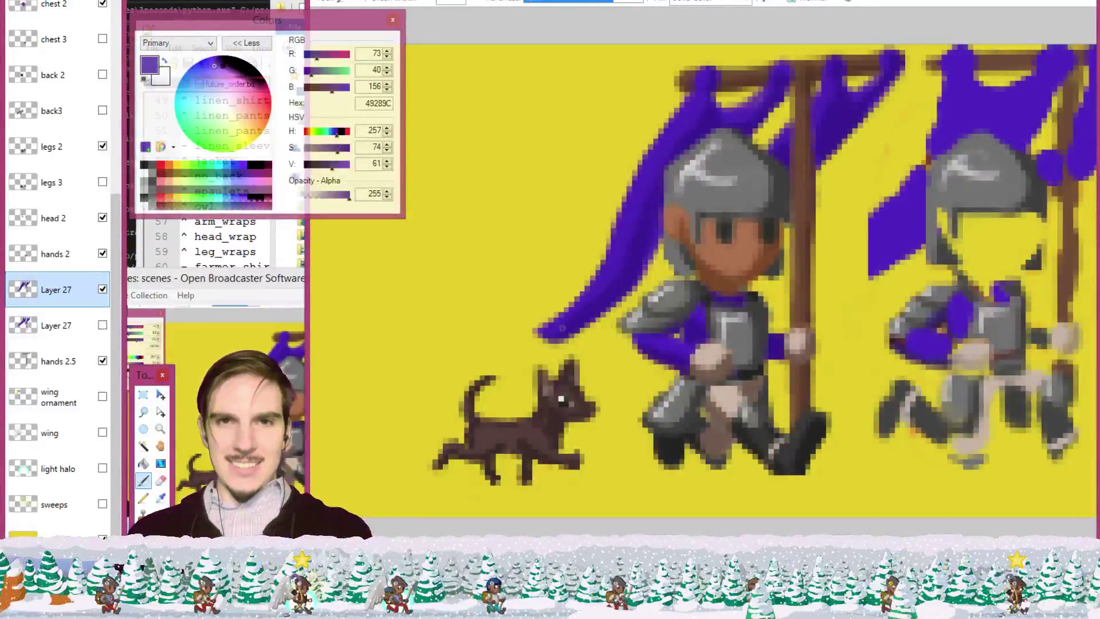
key("ctrl")
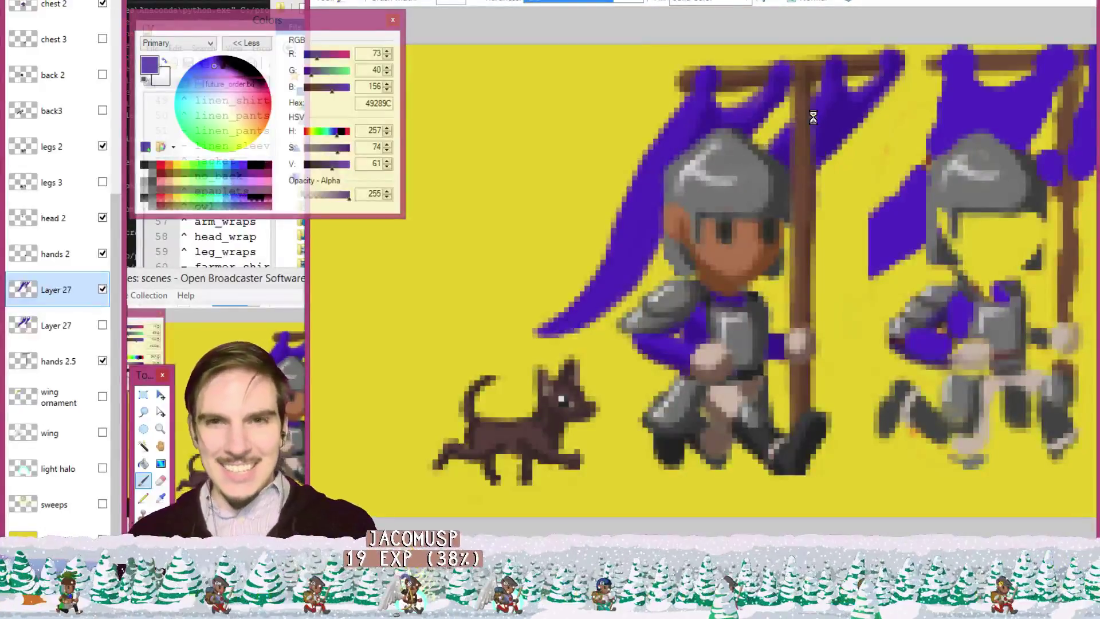
key("ctrl")
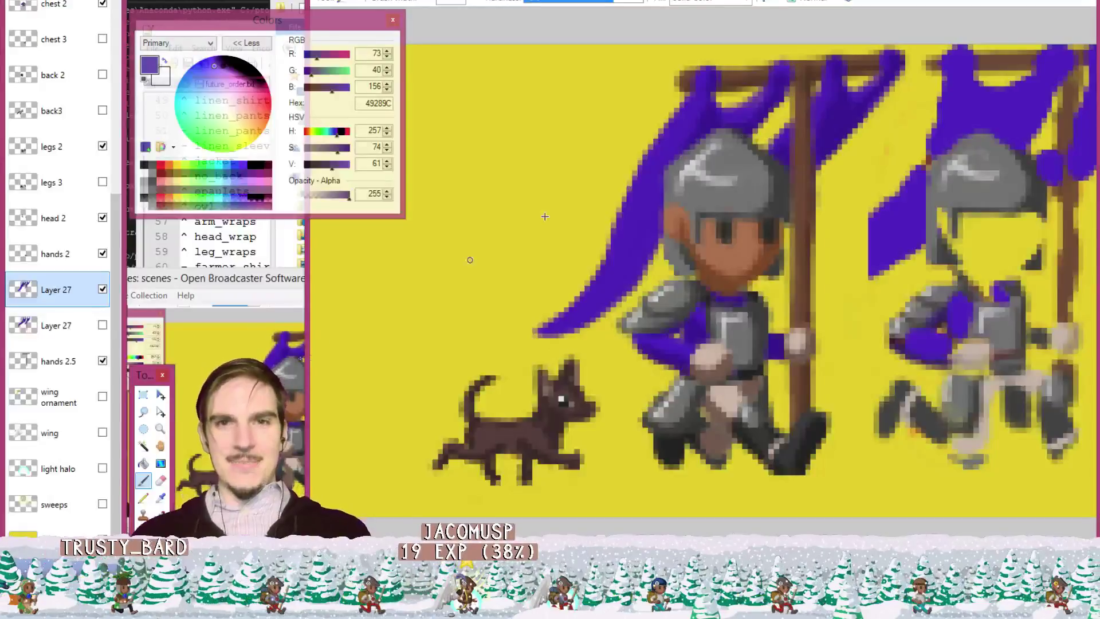
Add a new layer directly above the visible Layer 27 and paint dark purple 49289C shading on the cloth there.
scroll(545, 217, "up", 3)
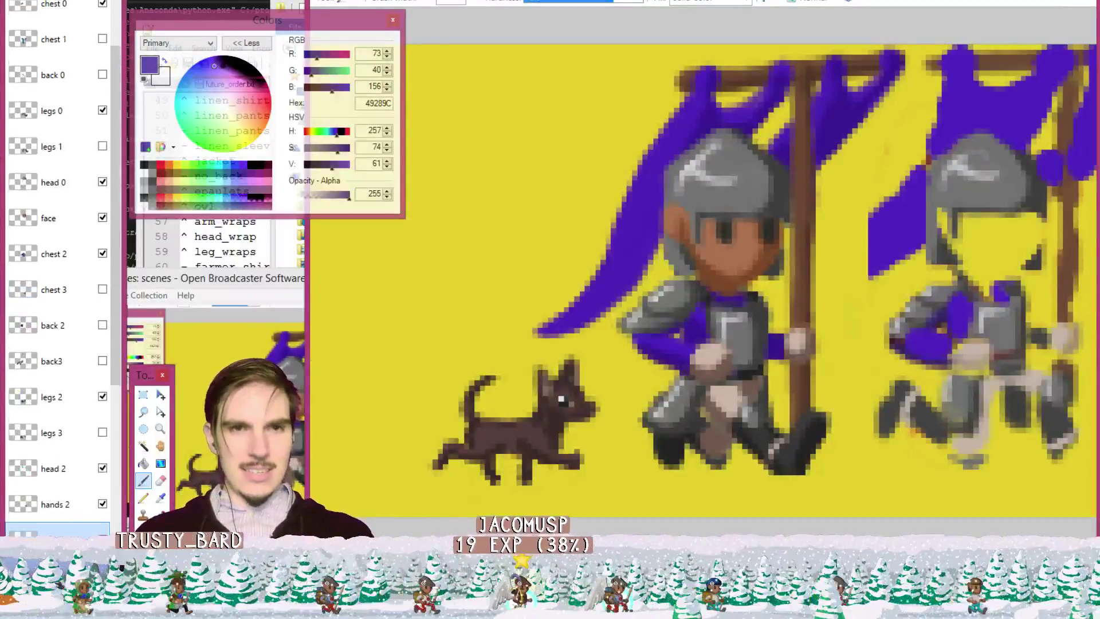
left_click_drag(114, 372, 116, 449)
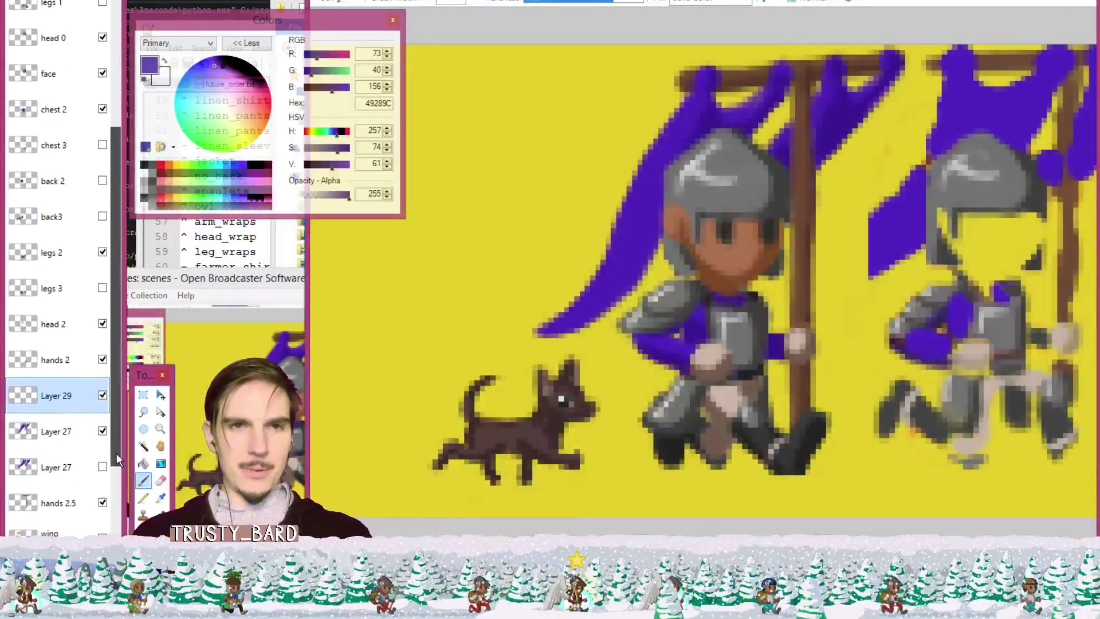
key("k")
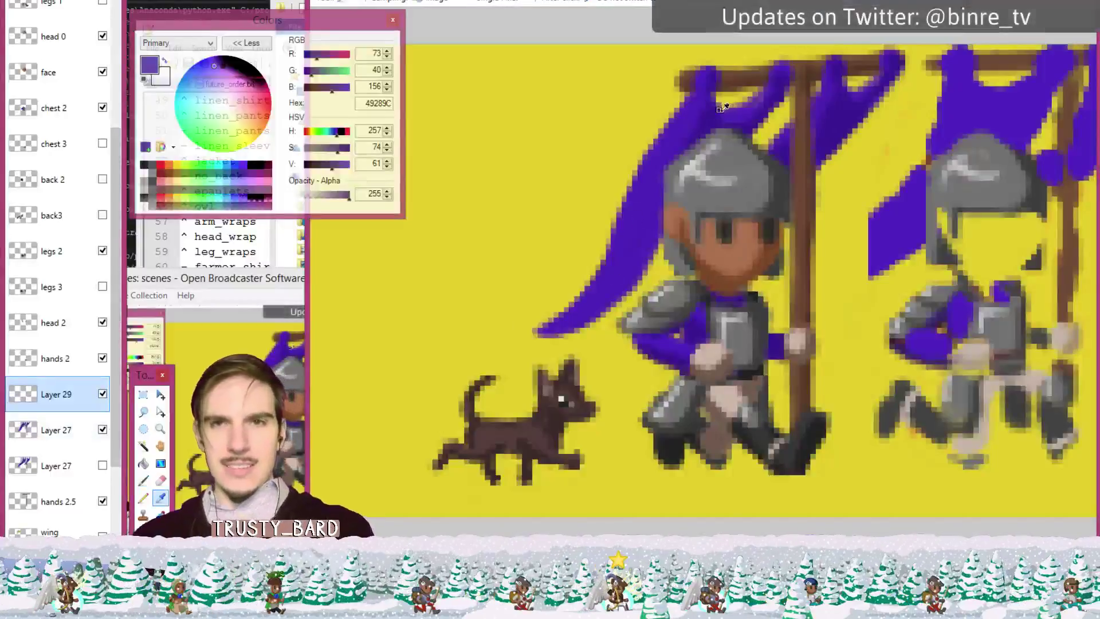
key("b")
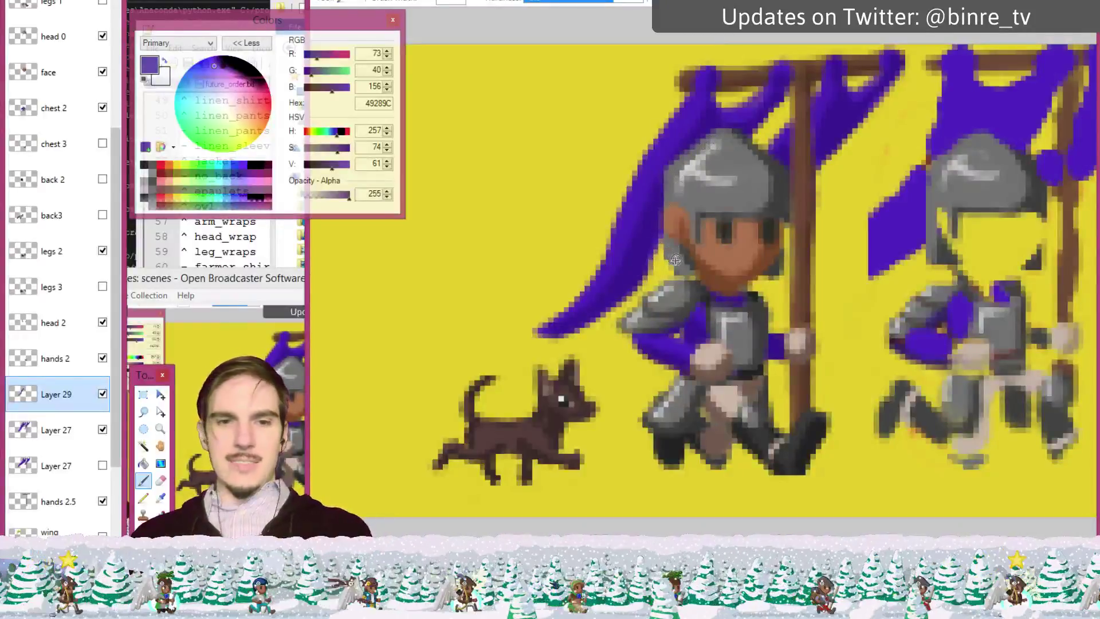
Refine the cloth shading on Layer 29 with the Eraser and sampled purple 5C32BE, and save the image.
key("e")
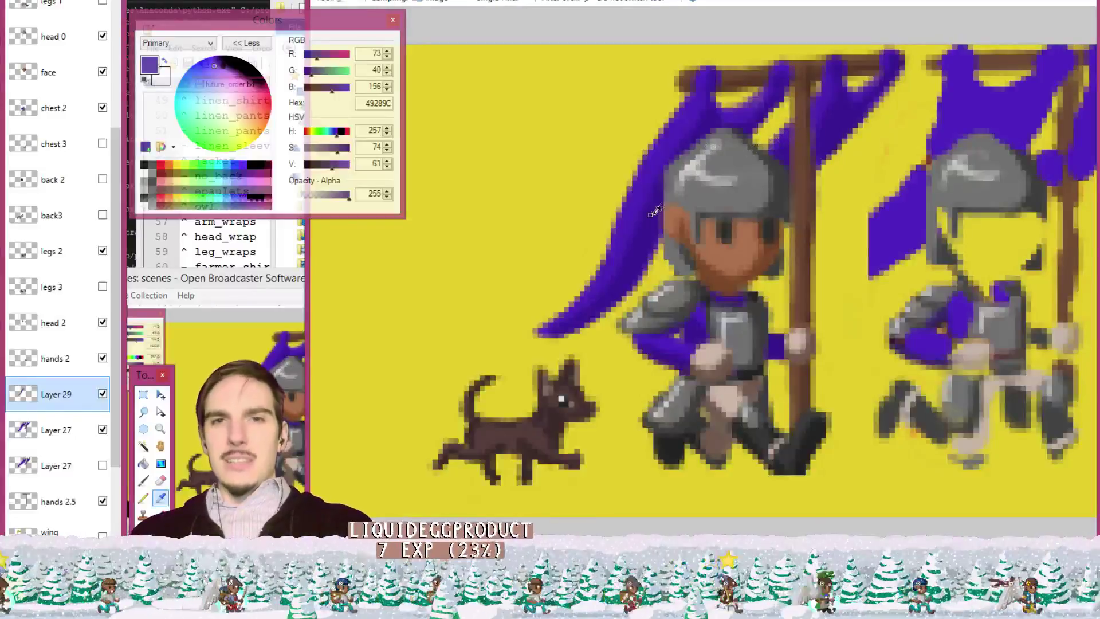
key("b")
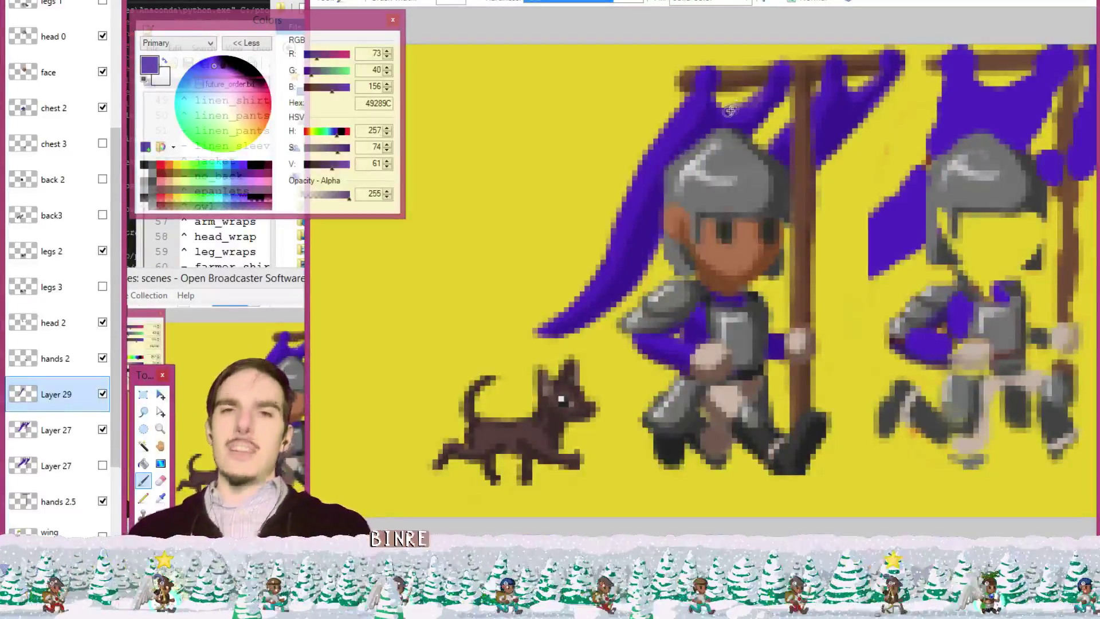
left_click(685, 125, "ctrl")
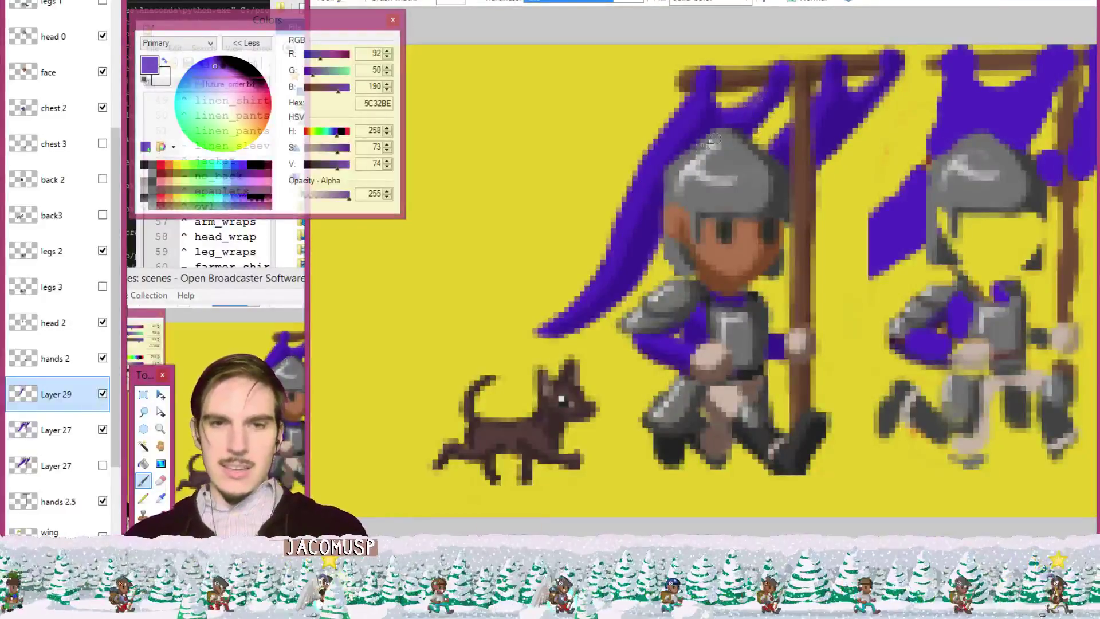
key("e")
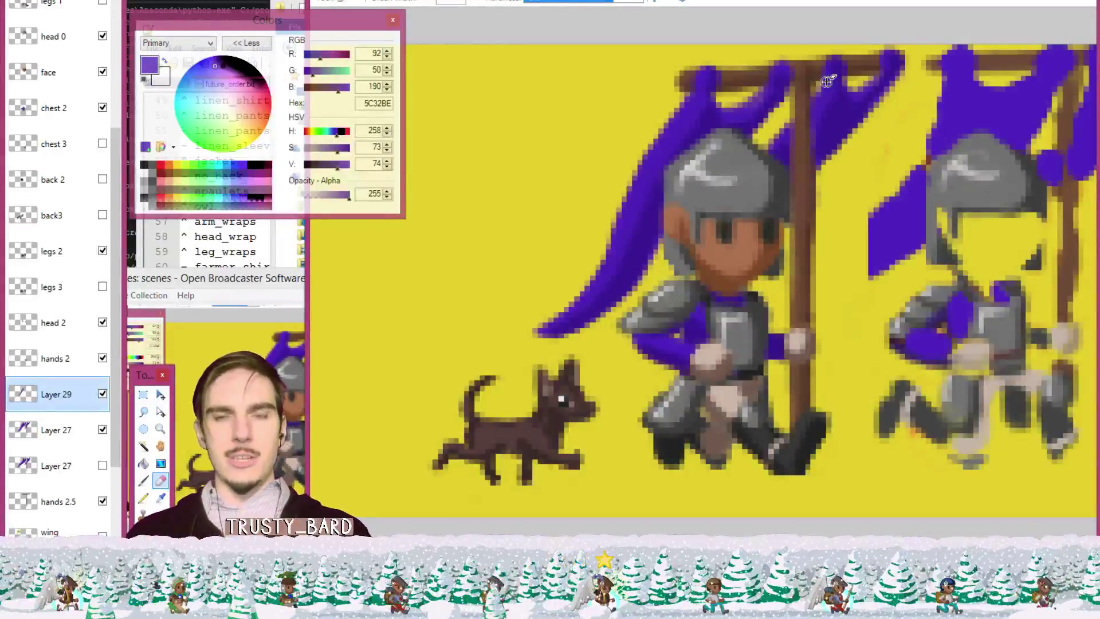
key("ctrl+s")
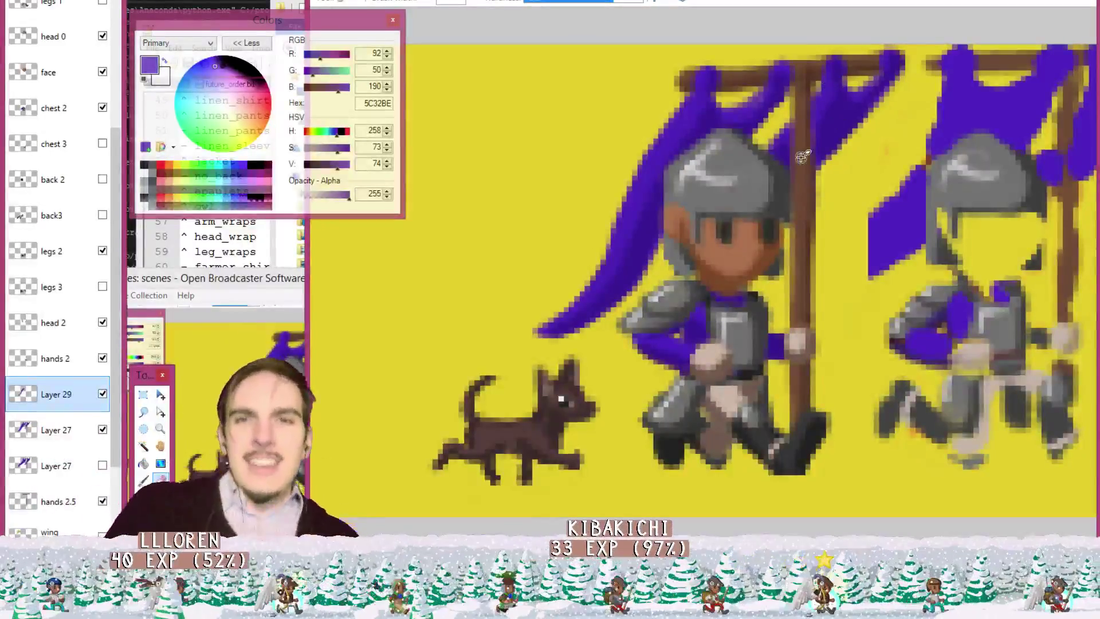
Examine the banner at several zoom levels and compare it with the version in the other open image.
scroll(765, 146, "down", 4)
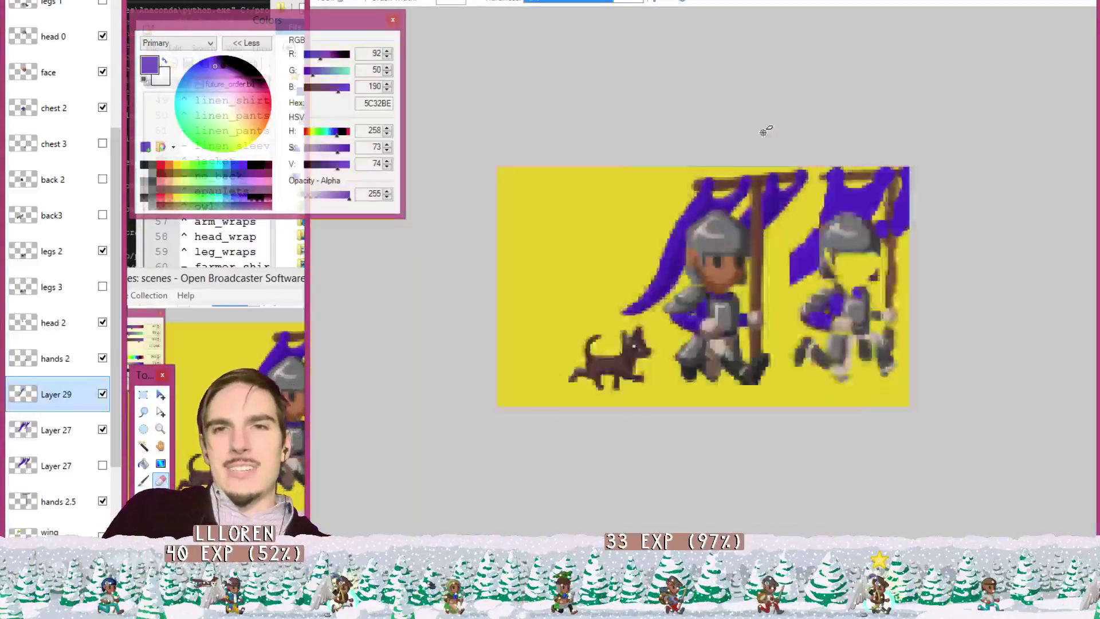
scroll(699, 105, "up", 2)
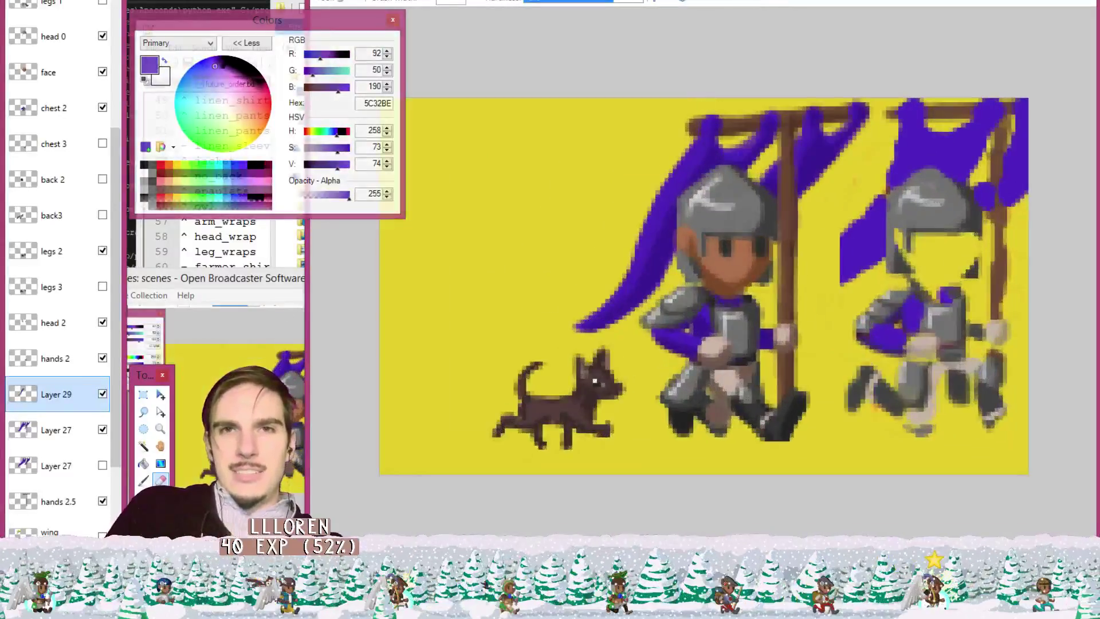
scroll(699, 105, "up", 1)
scroll(699, 105, "down", 1)
scroll(724, 172, "up", 1)
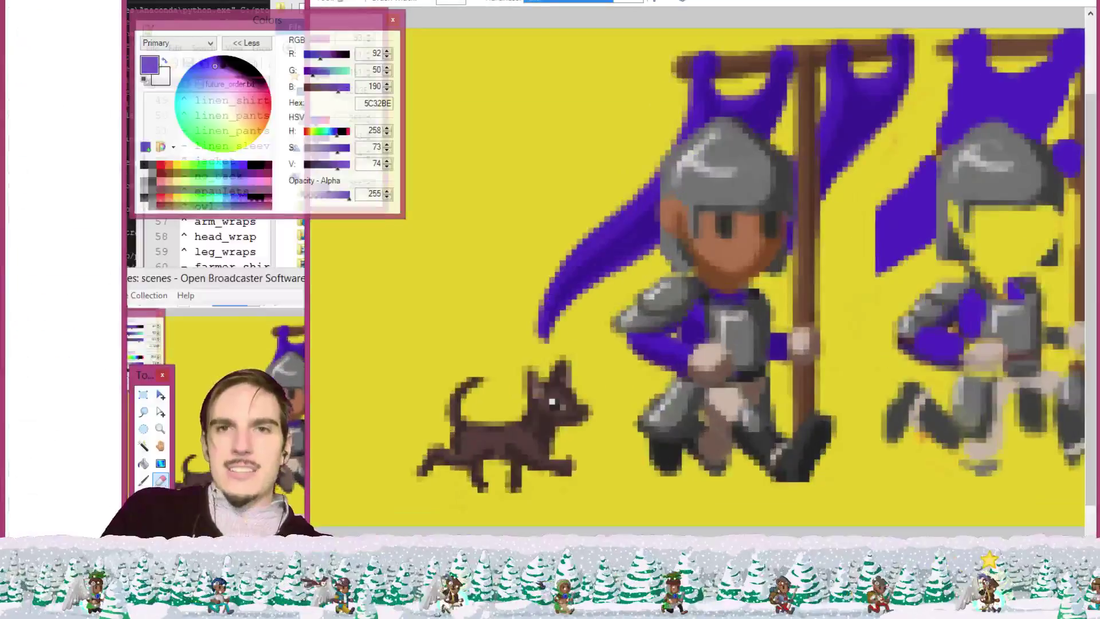
scroll(724, 172, "down", 1)
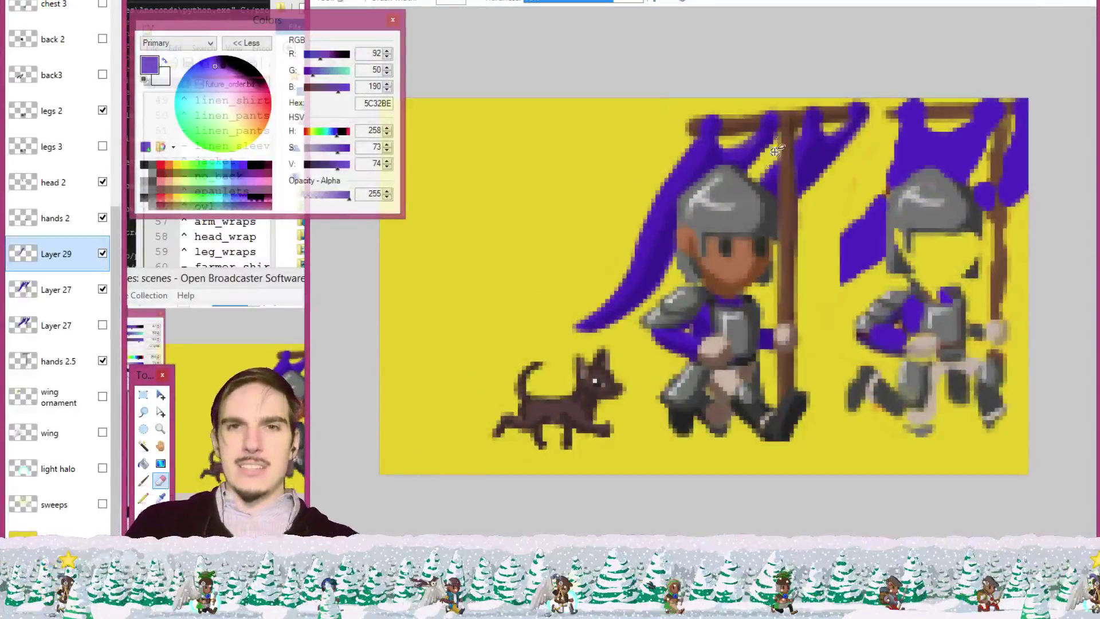
scroll(757, 209, "up", 1)
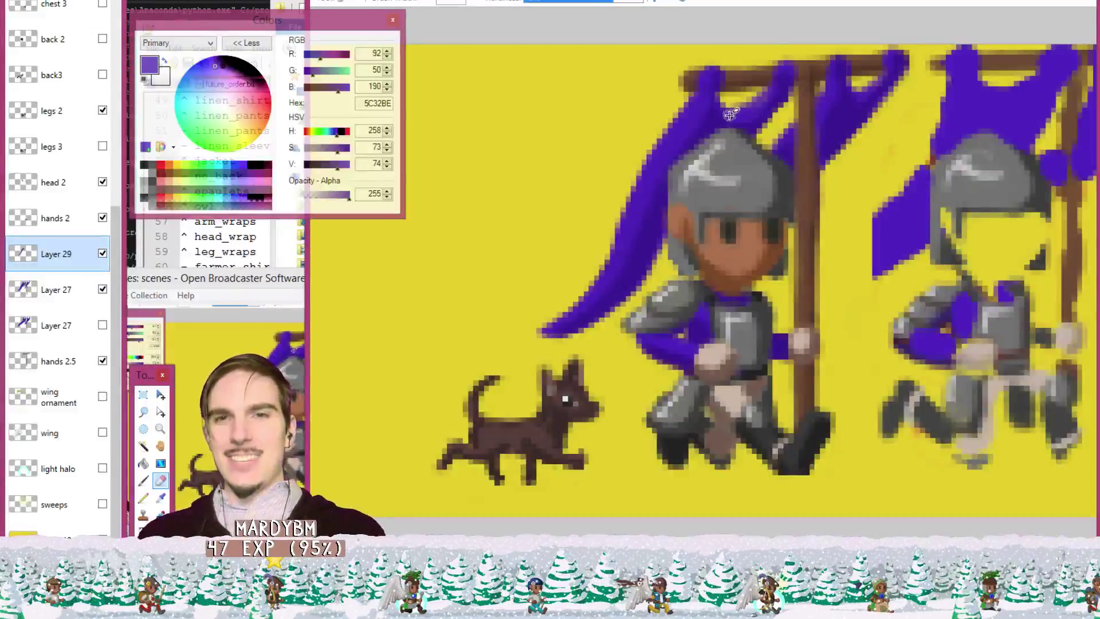
Paint dark purple 49289C shading on the cloth around the helmet and undo the last two changes.
key("k")
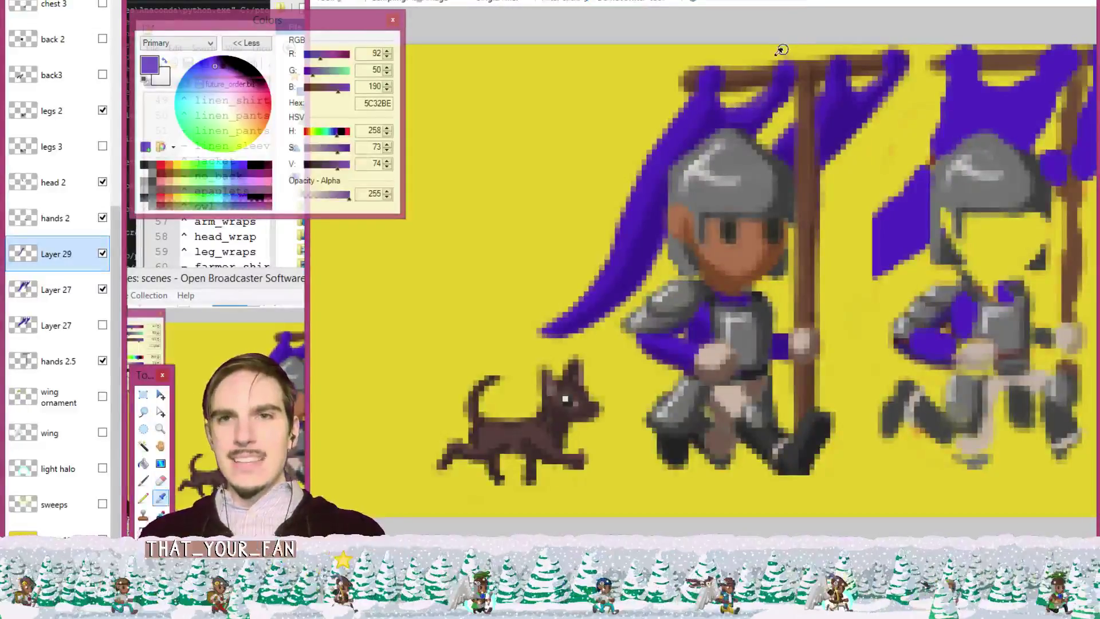
left_click(715, 117)
key("b")
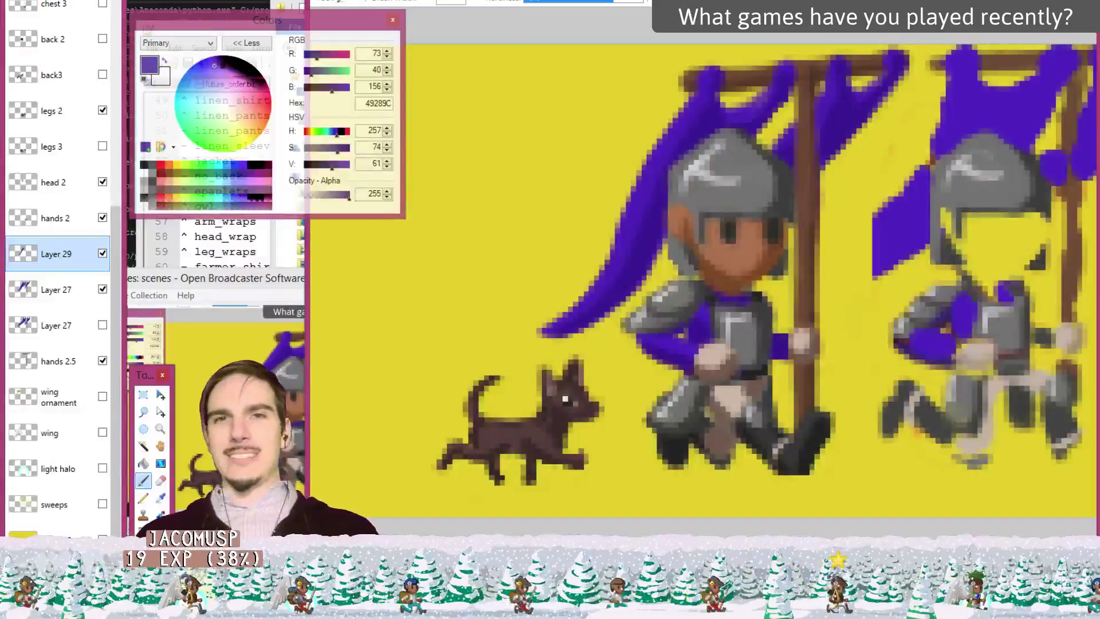
key("ctrl+z")
key("ctrl+z")
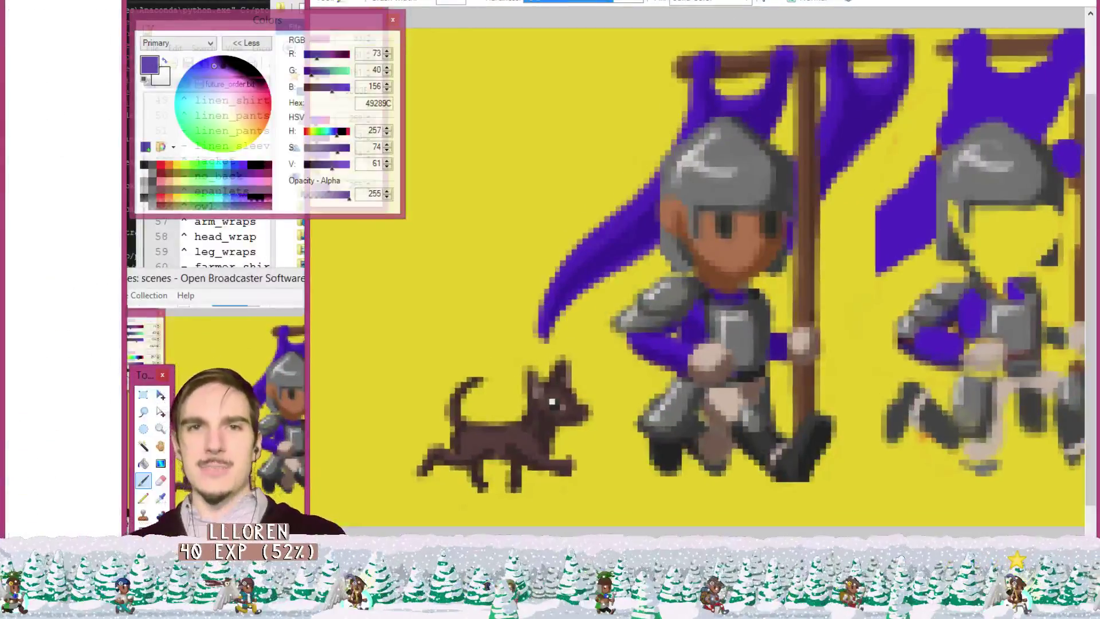
Close the untitled comparison image without saving it and hide Layer 26 in the sprite file.
key("ctrl+w")
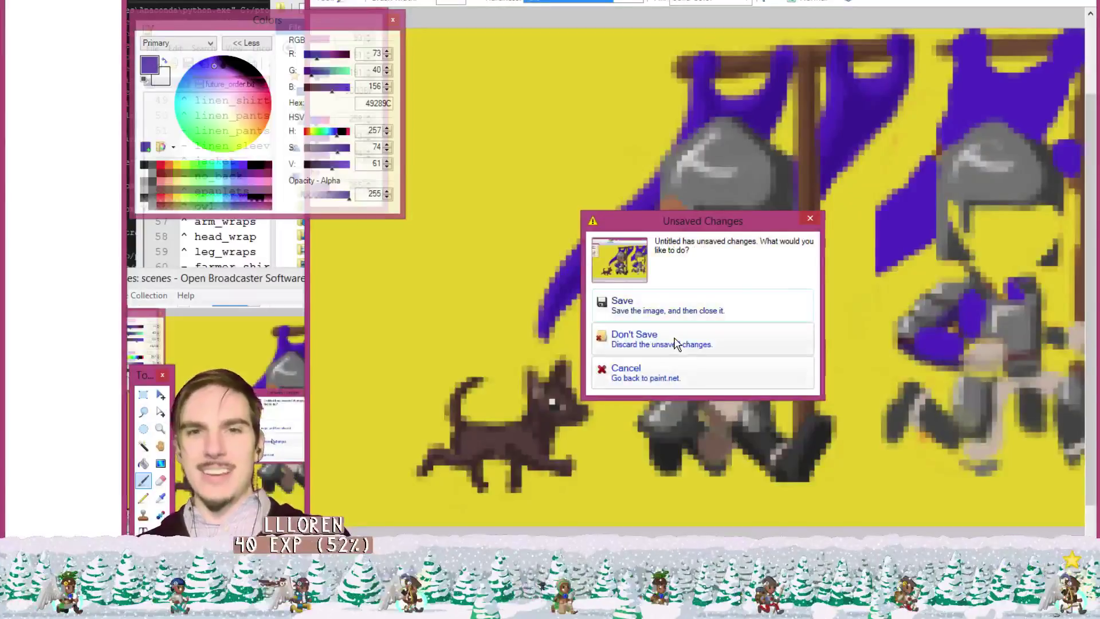
left_click(676, 342)
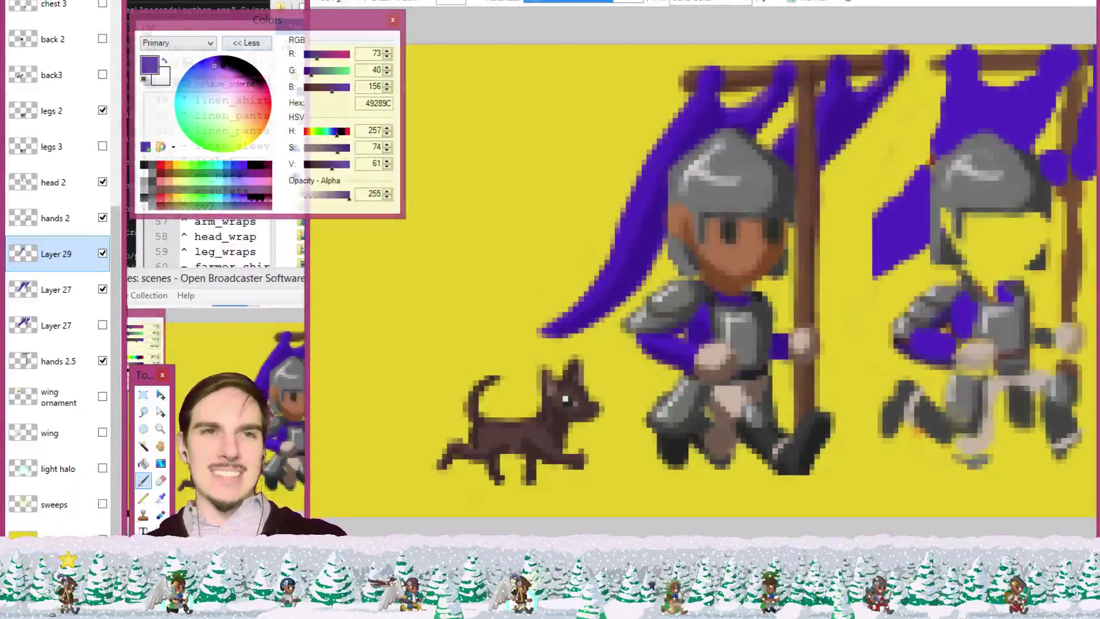
scroll(109, 20, "up", 6)
left_click(102, 6)
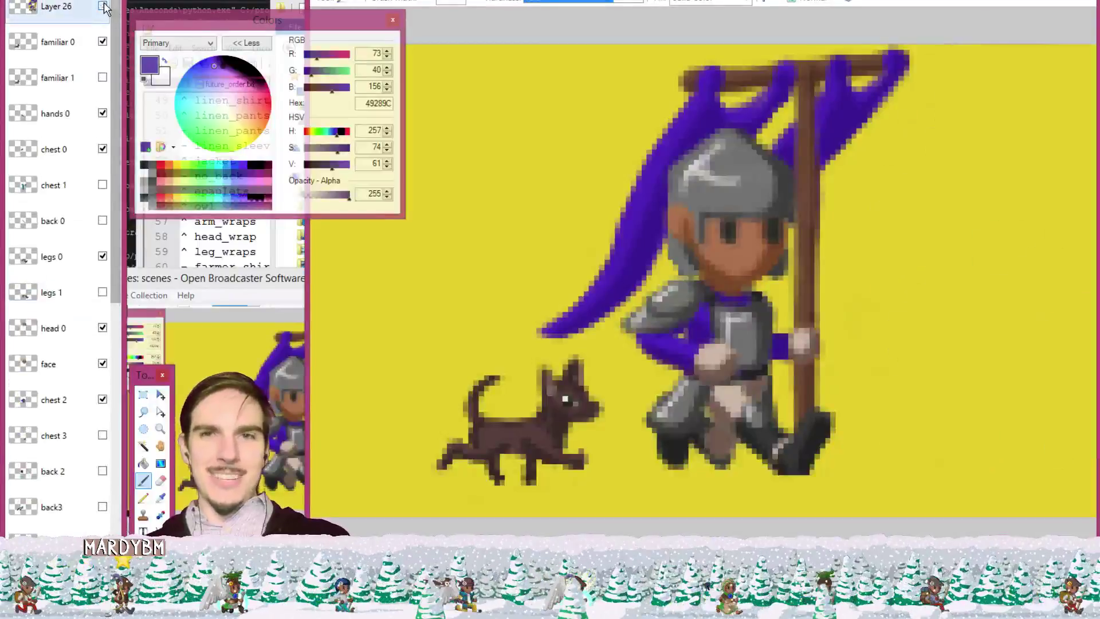
Make a rectangular selection around the banner and upper pole, and hide the legs 0 layer to expose the pole's lower end.
scroll(86, 166, "down", 6)
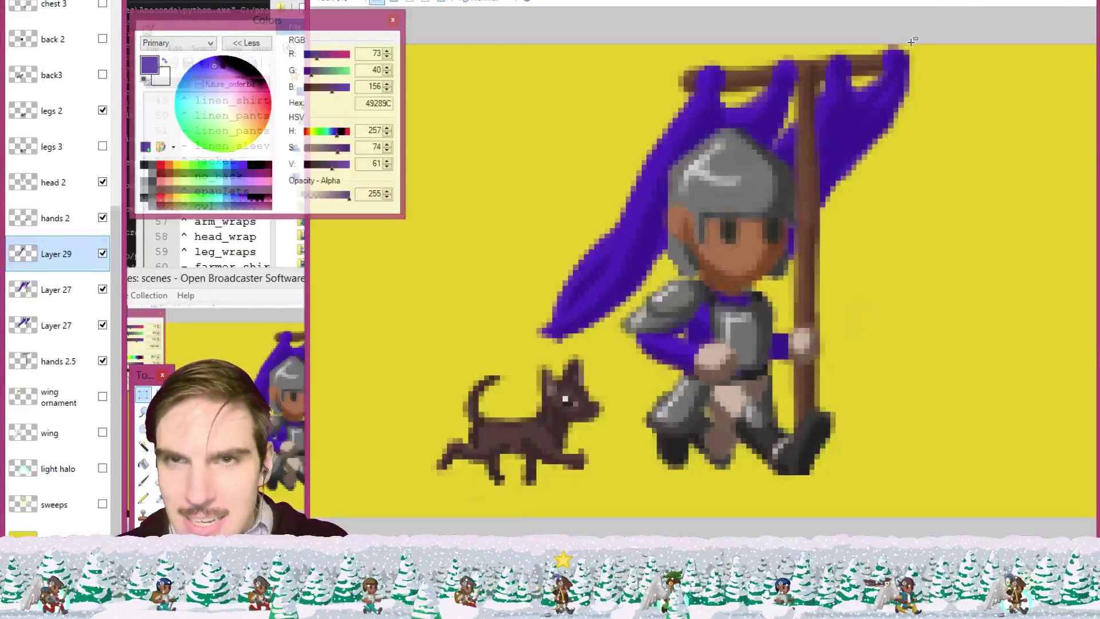
left_click_drag(860, 74, 538, 383)
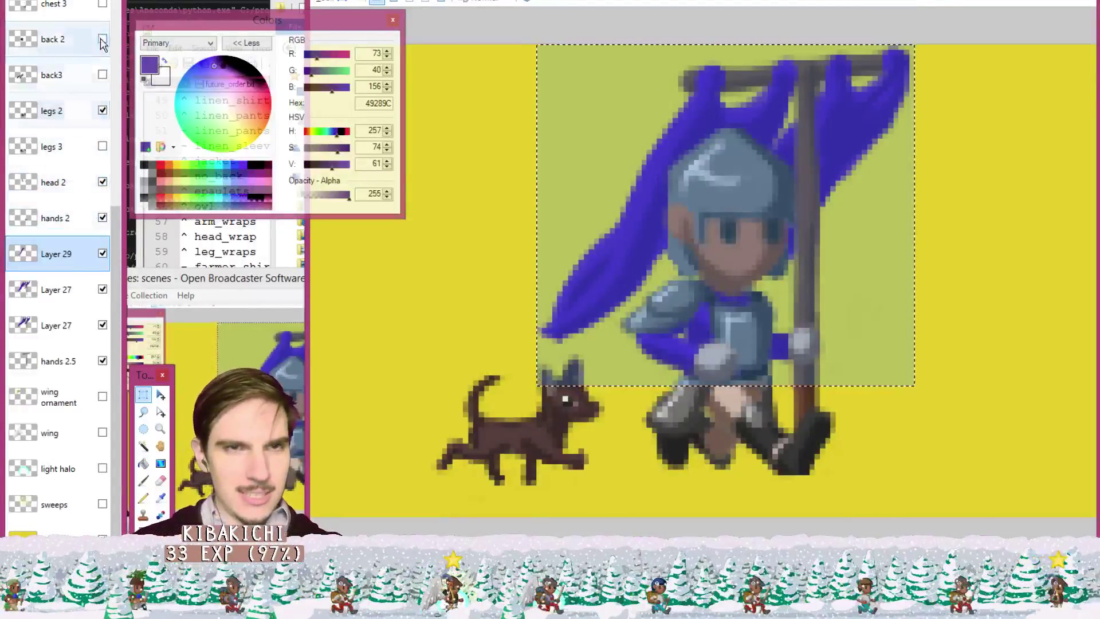
left_click(102, 111)
left_click(102, 111)
scroll(97, 114, "up", 4)
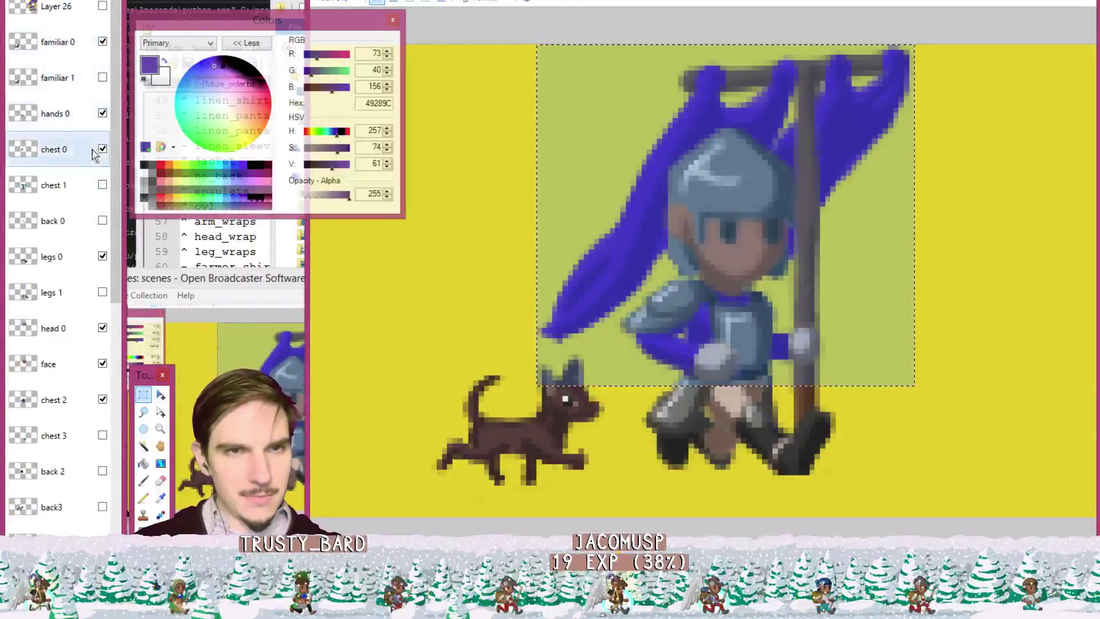
left_click(102, 256)
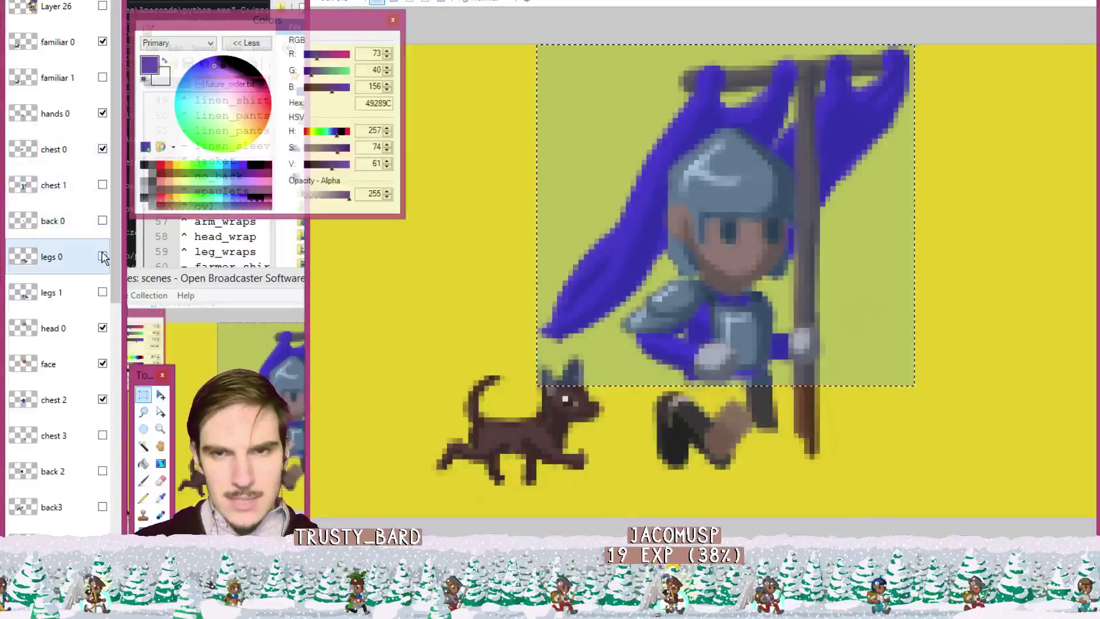
Extend the rectangular selection downward to include the lower end of the pole.
scroll(813, 452, "up", 3)
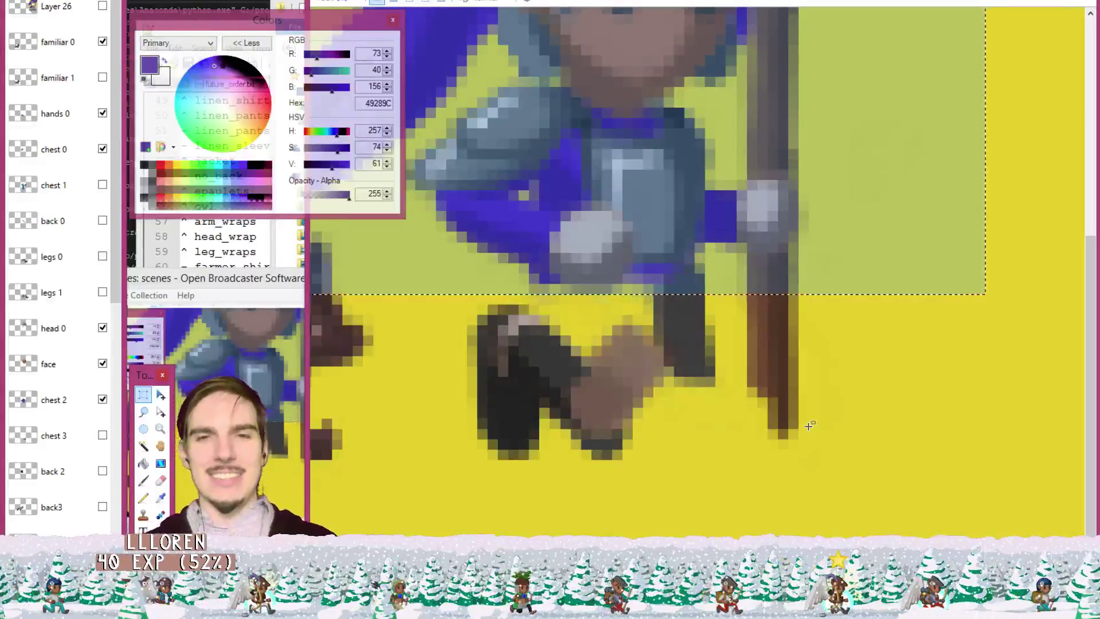
scroll(828, 344, "down", 2)
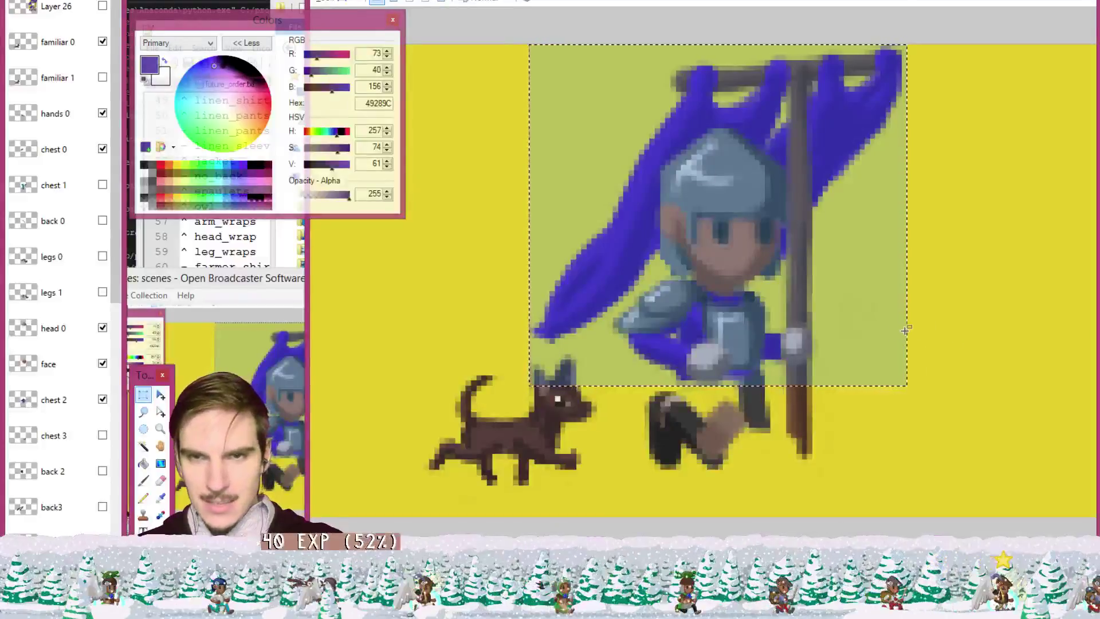
left_click_drag(906, 328, 531, 460)
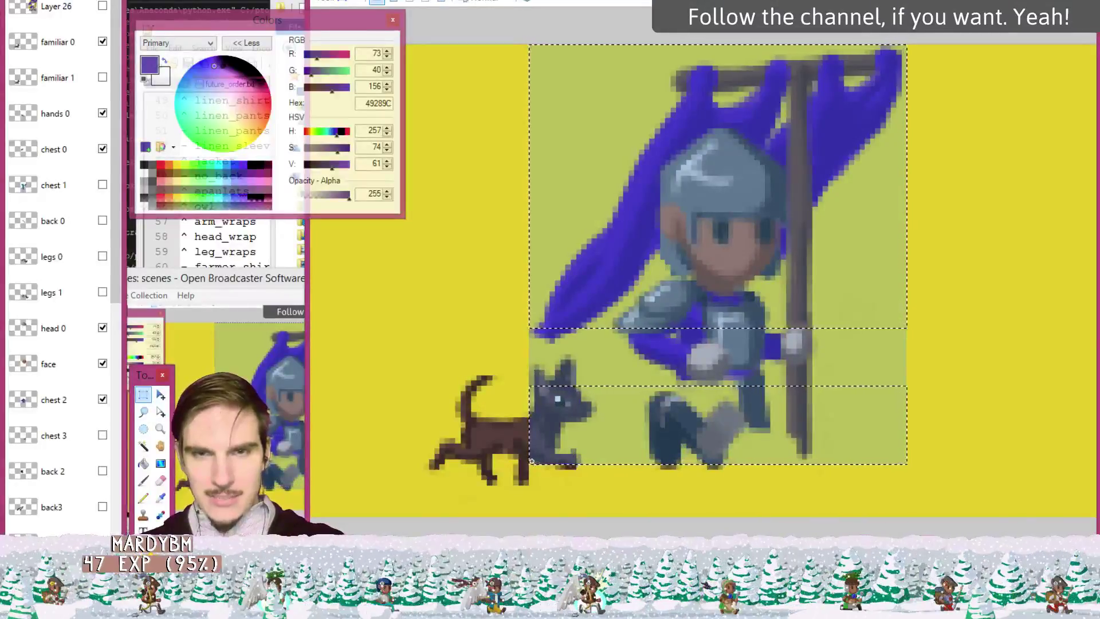
scroll(752, 385, "up", 3)
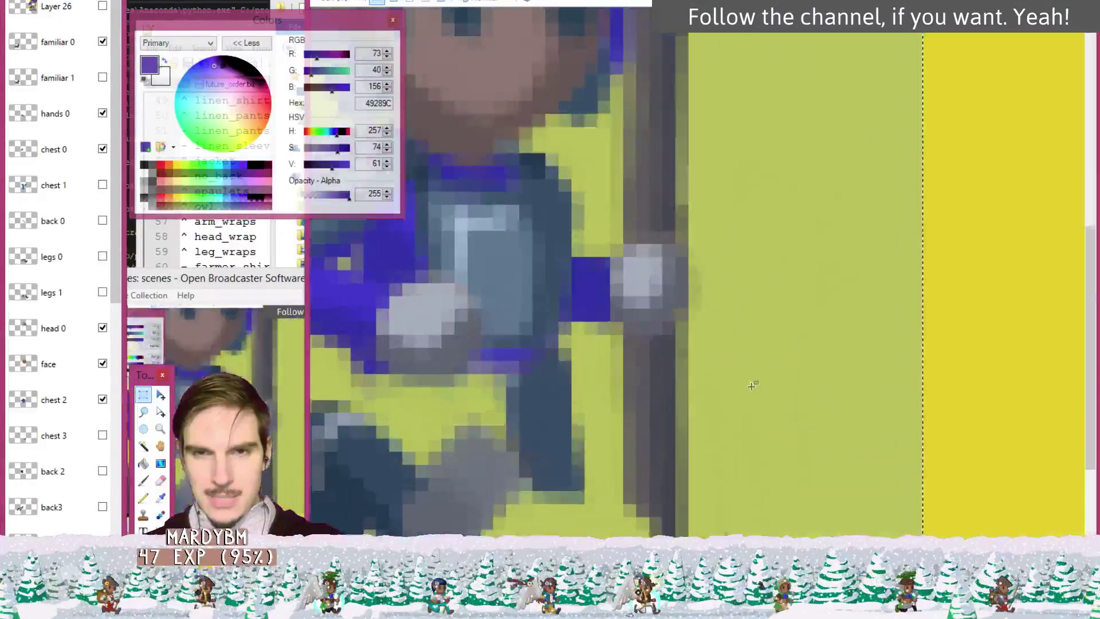
scroll(752, 385, "down", 3)
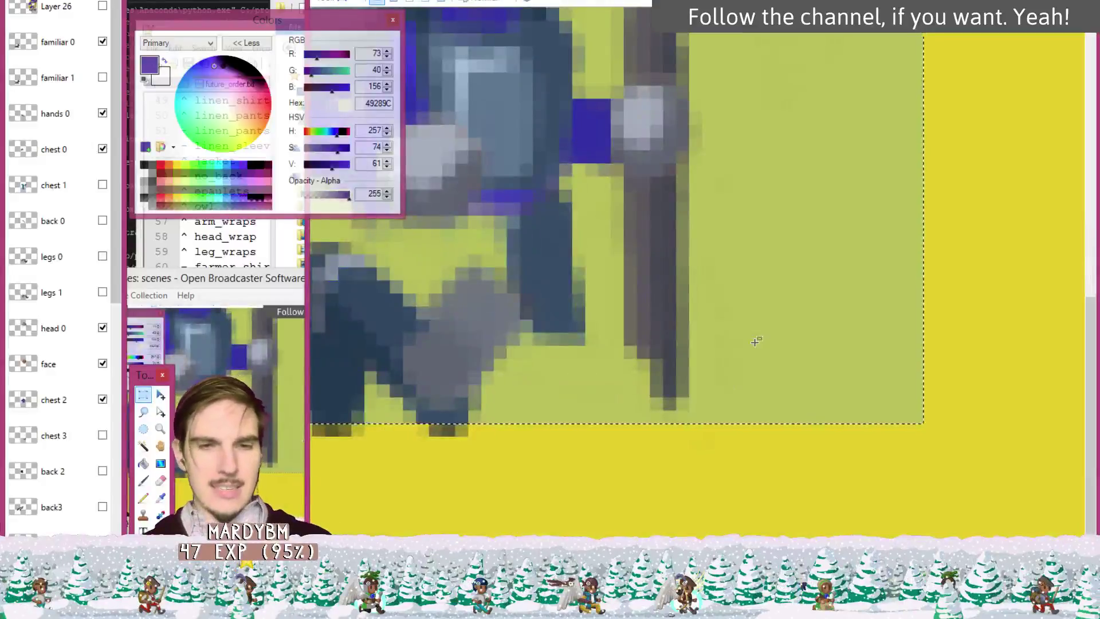
Sample the pole's brown 765641 and repaint the pole's lower part down to its end on the hands 2.5 layer.
key("k")
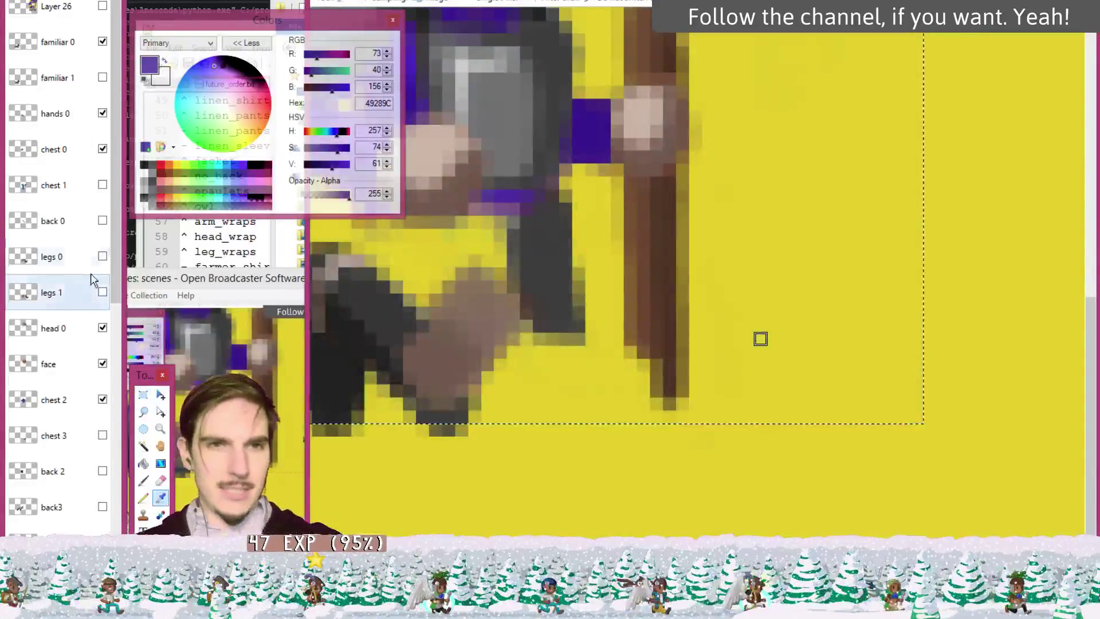
scroll(111, 256, "down", 6)
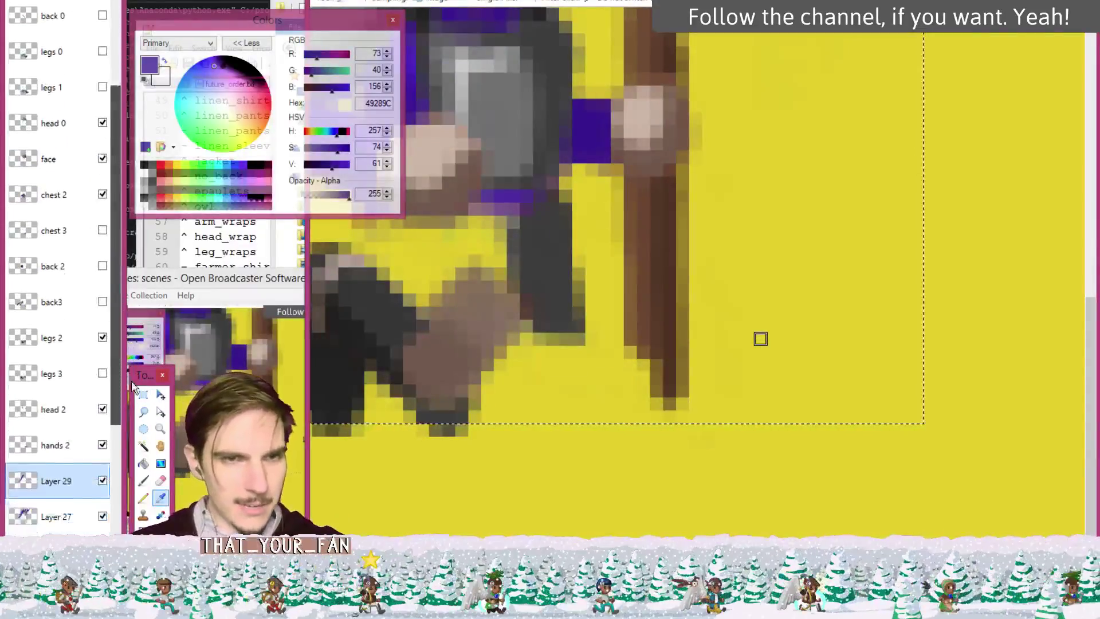
left_click(86, 452)
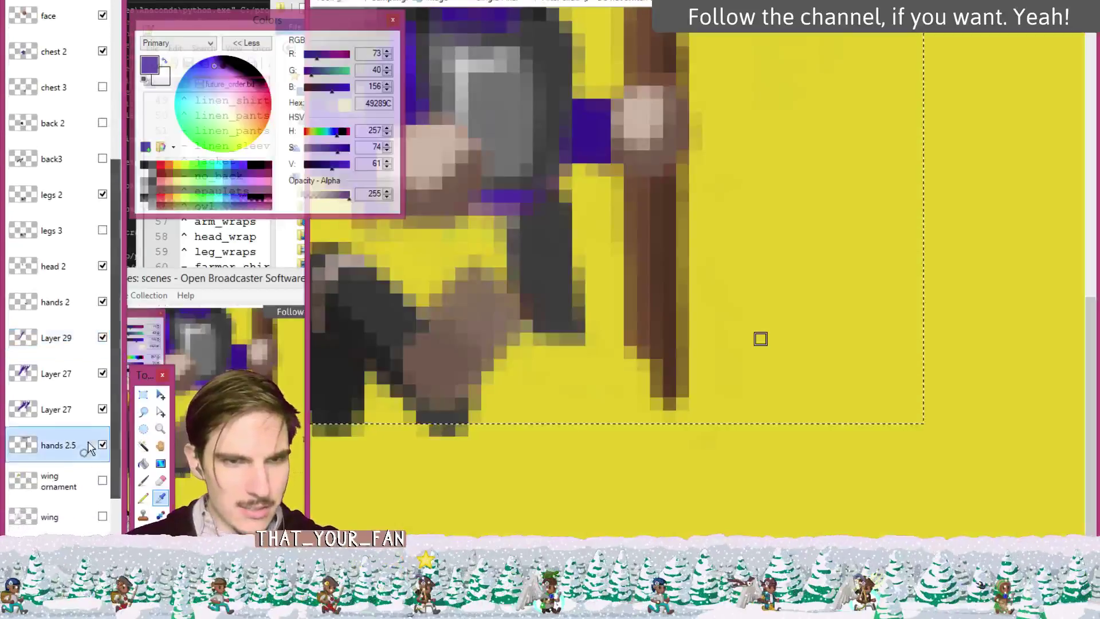
left_click(644, 207)
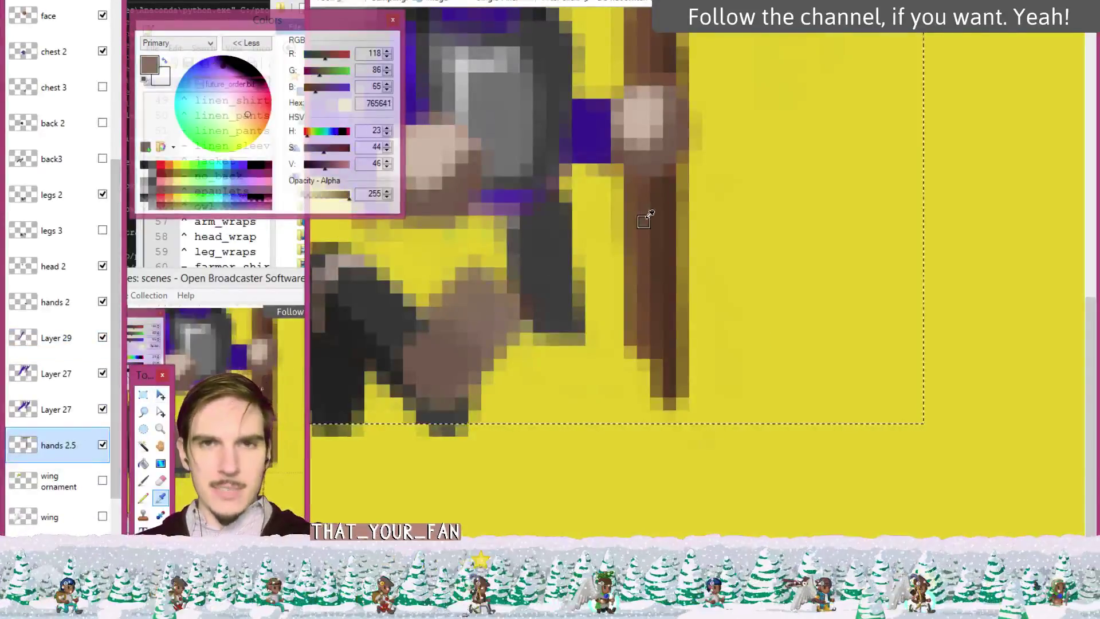
mouse_move(648, 381)
left_mouse_down()
mouse_move(660, 399)
mouse_move(647, 405)
mouse_move(650, 370)
left_mouse_up()
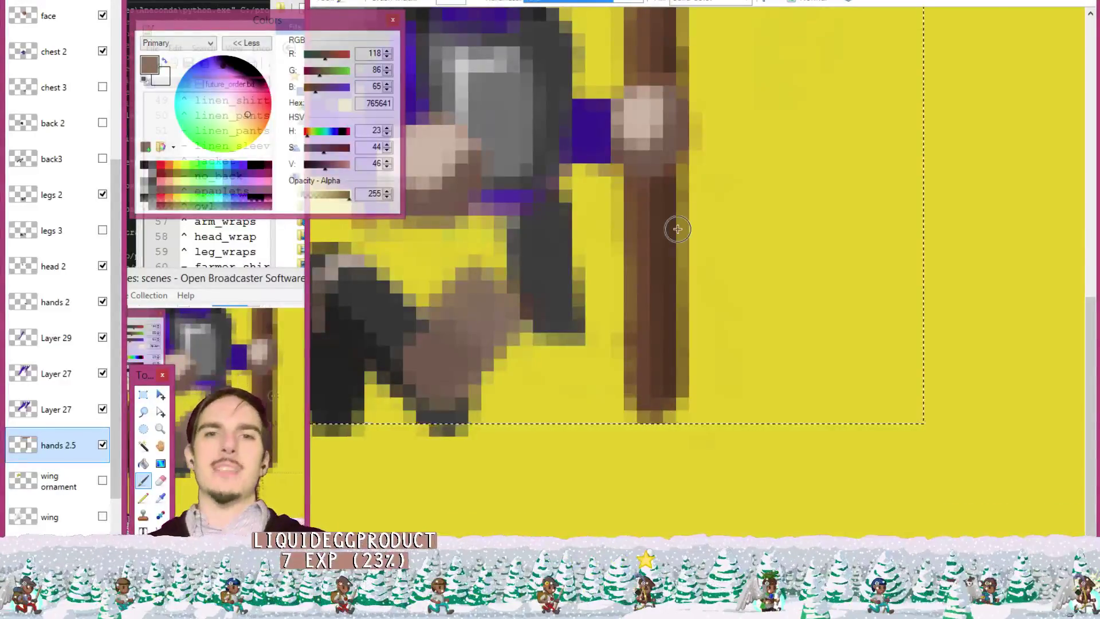
key("ctrl+b")
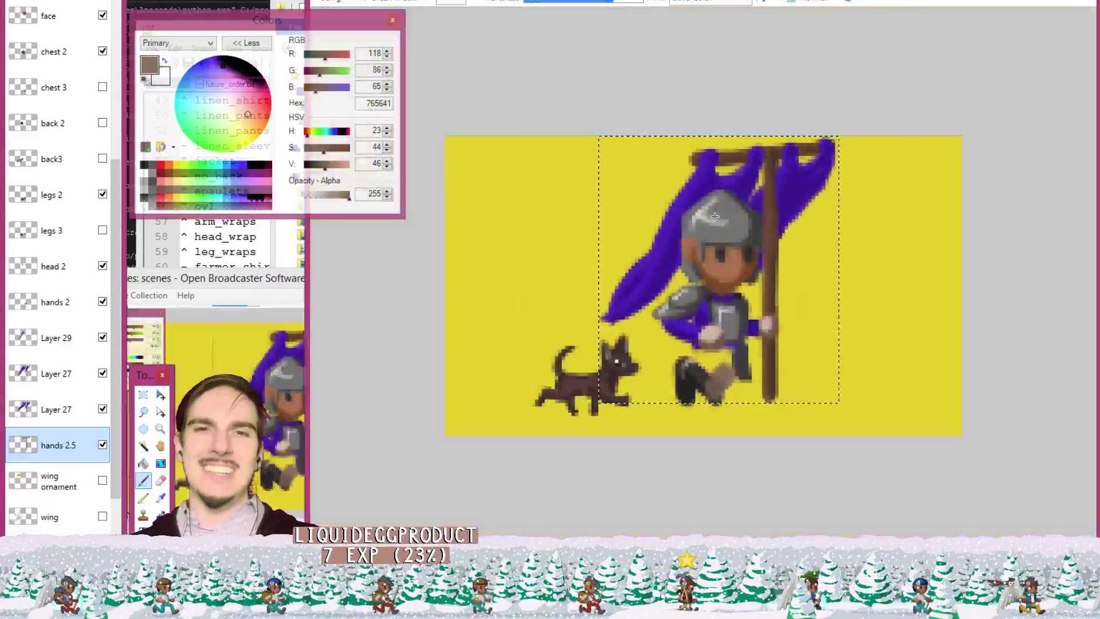
scroll(690, 203, "down", 1)
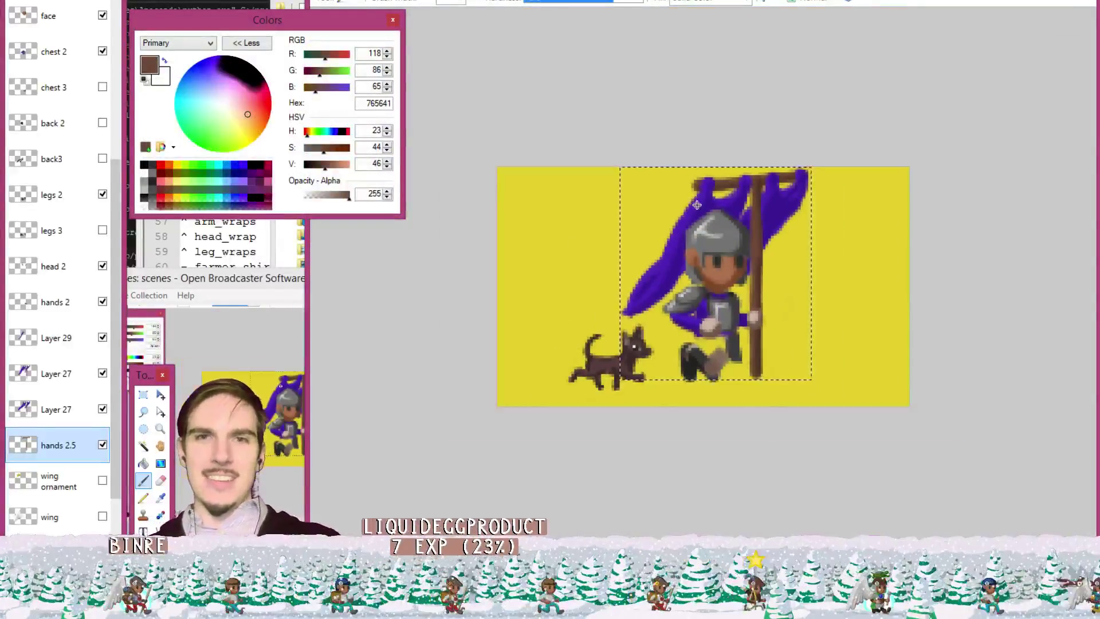
scroll(697, 205, "up", 3)
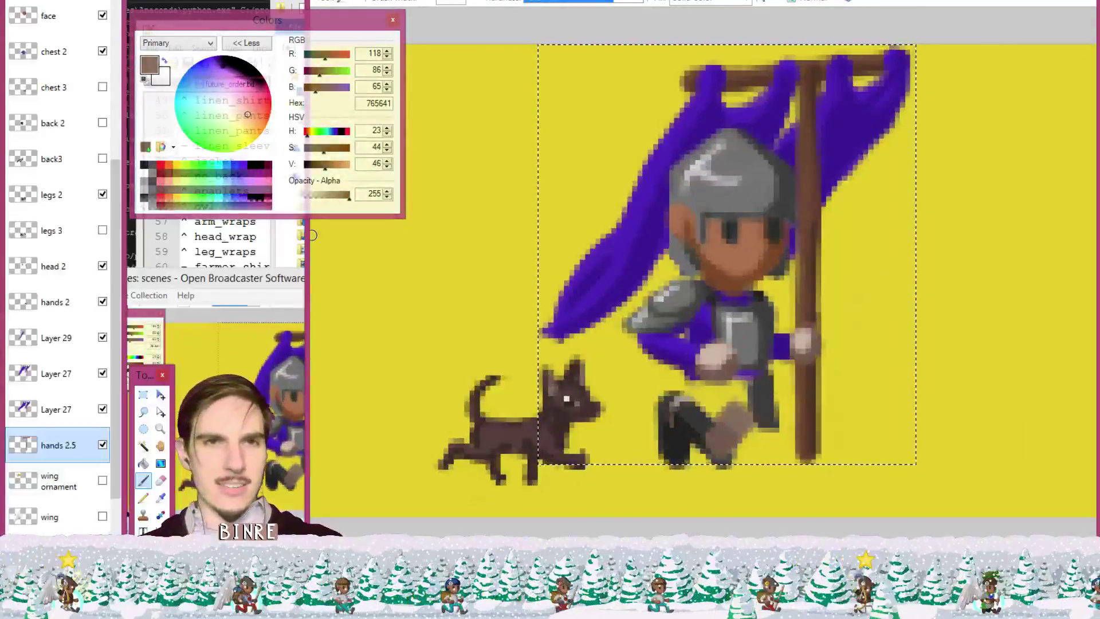
Copy the selected area of the hands 0 layer into a new 72 by 80 pixel image with a transparent background.
scroll(80, 123, "up", 5)
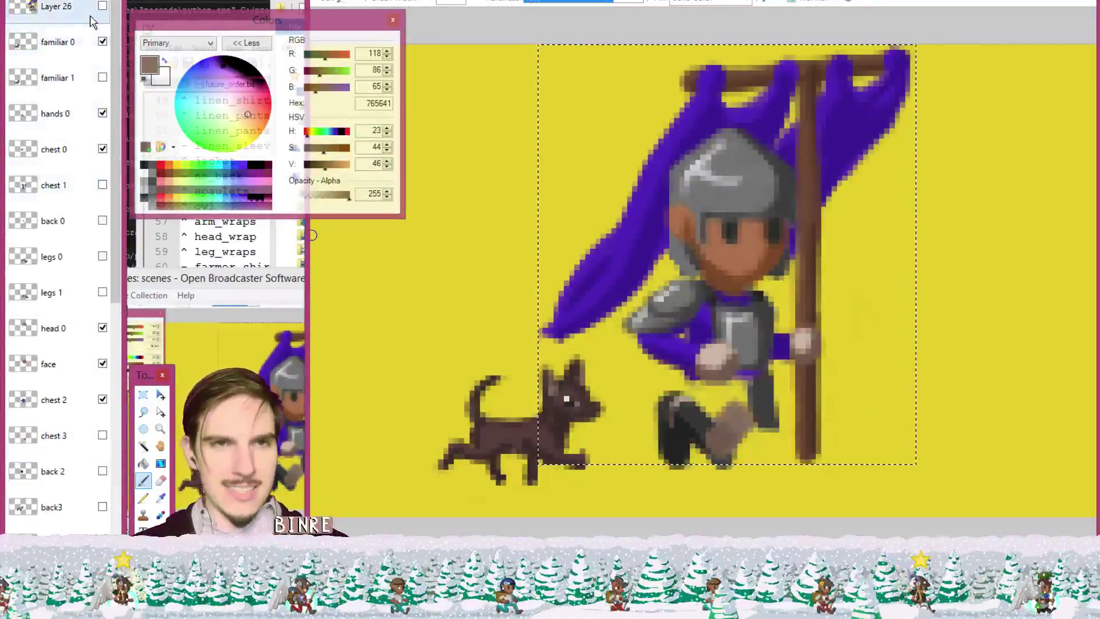
left_click(67, 125)
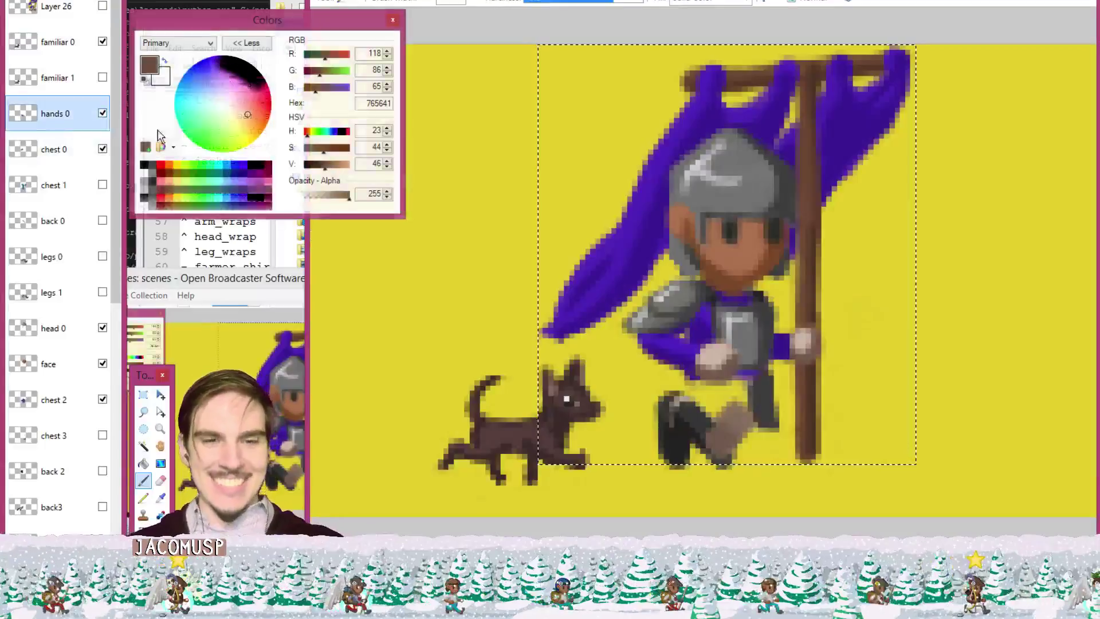
key("alt+f")
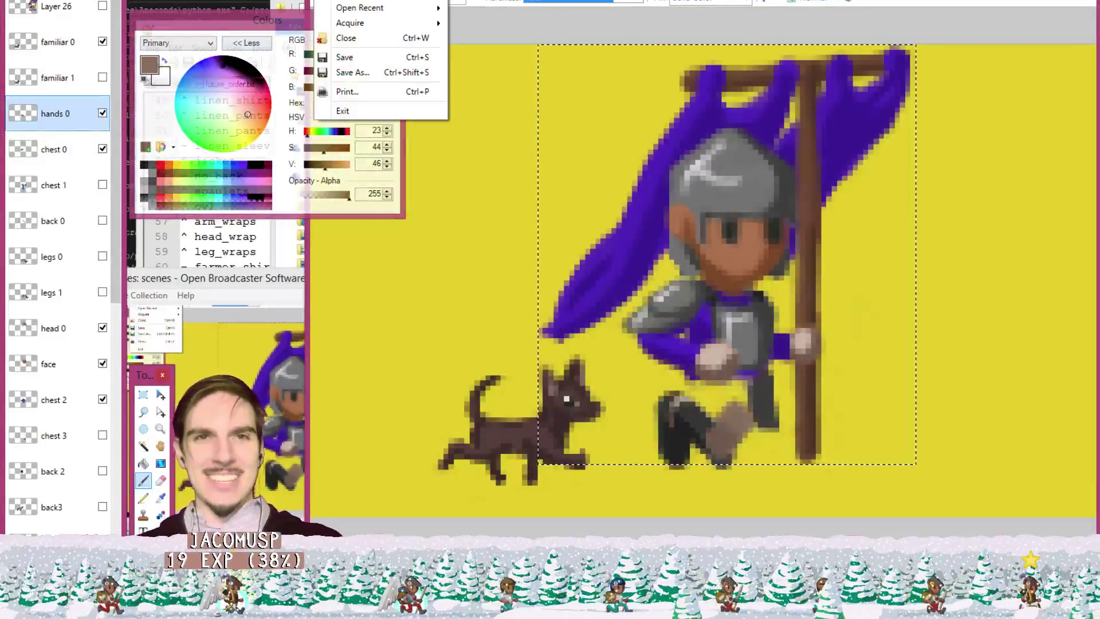
key("n")
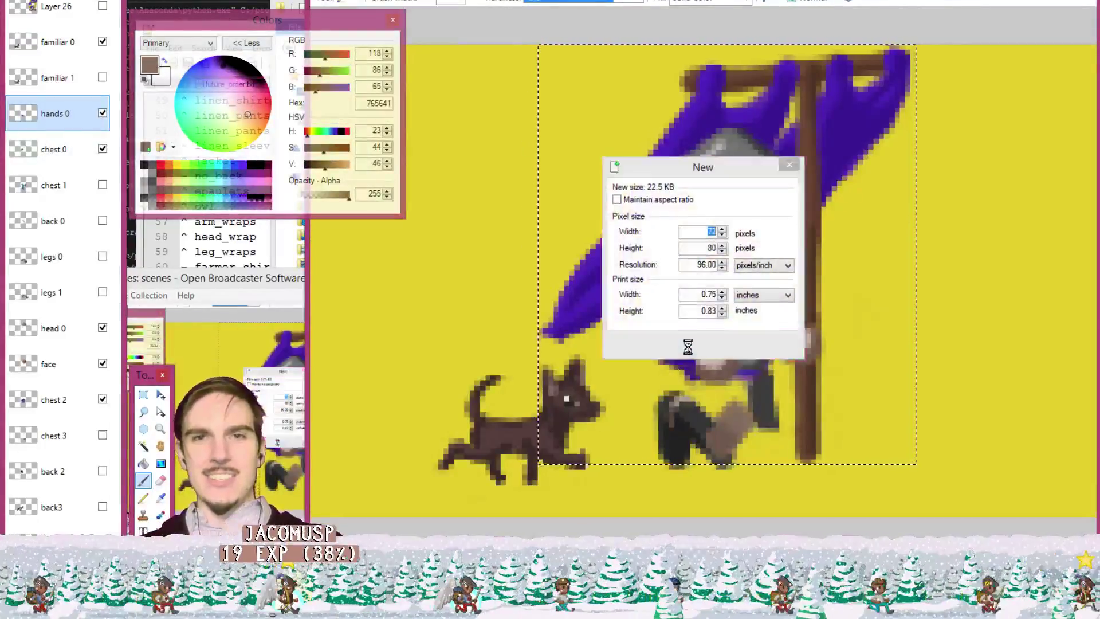
left_click(704, 343)
key("ctrl+a")
key("Delete")
key("ctrl+v")
scroll(781, 331, "up", 2)
scroll(781, 331, "up", 2)
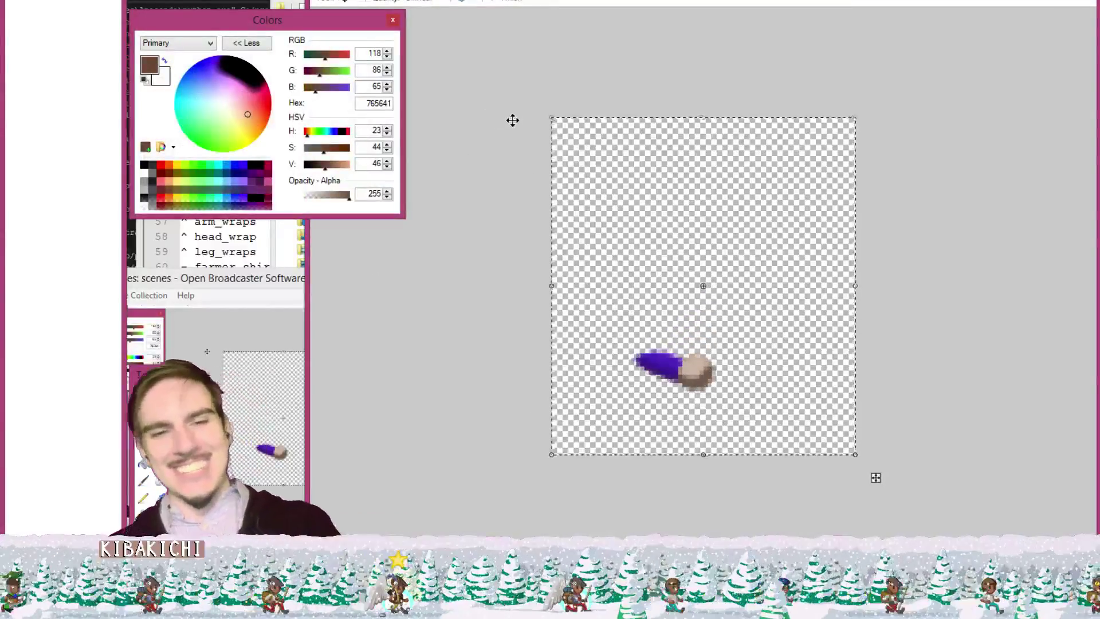
Start saving the new image and create and open a folder named banner inside the hands folder.
key("ctrl+s")
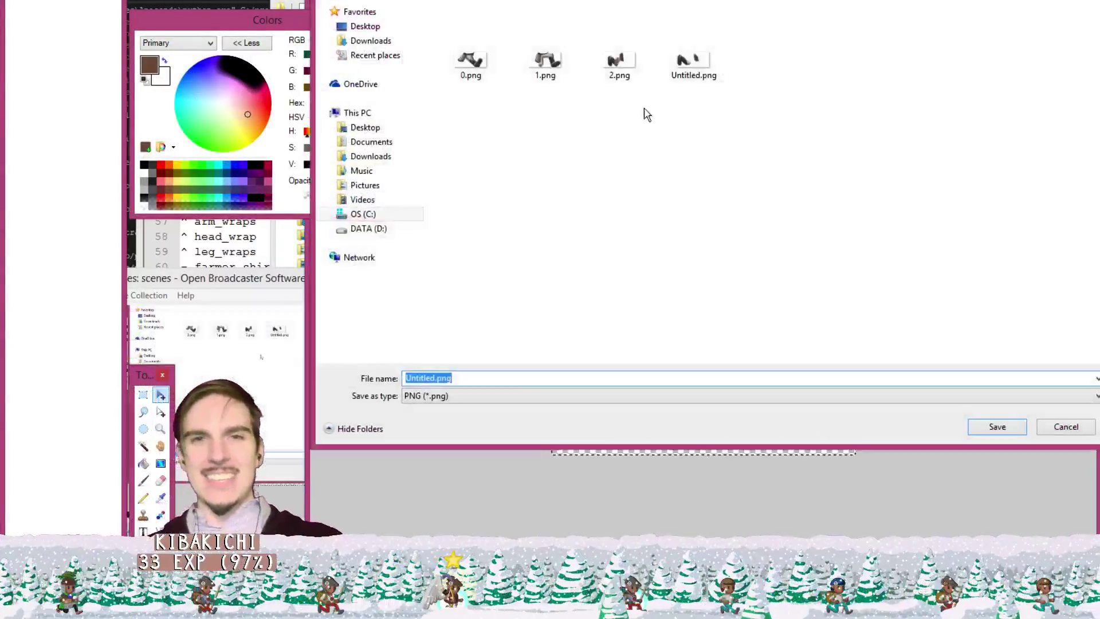
key("alt+Up")
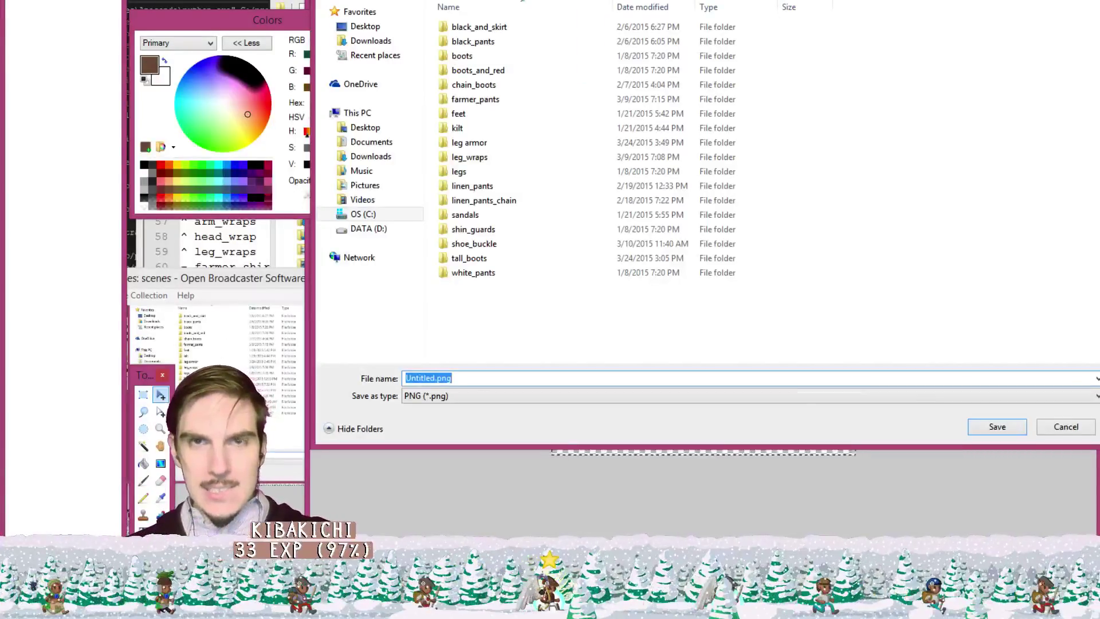
key("alt+Up")
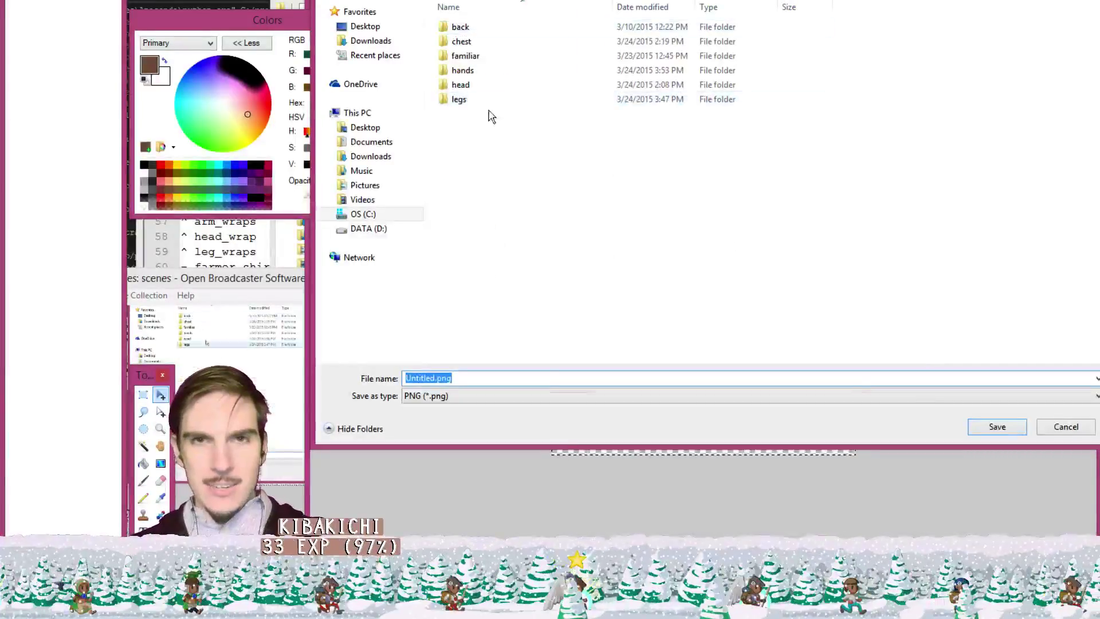
double_click(483, 72)
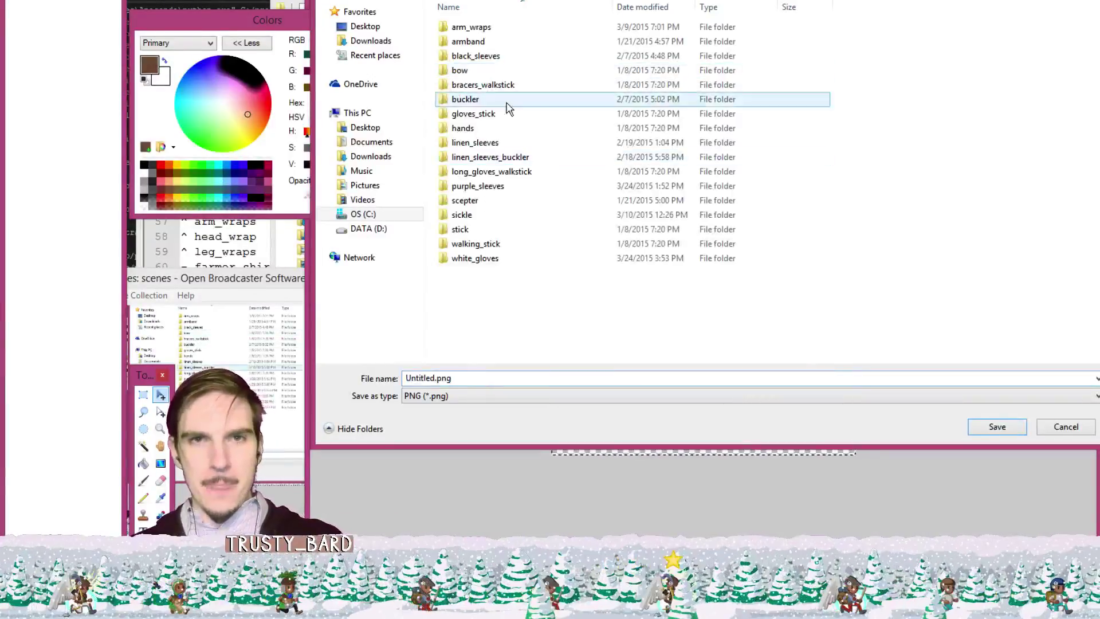
left_click(410, 4)
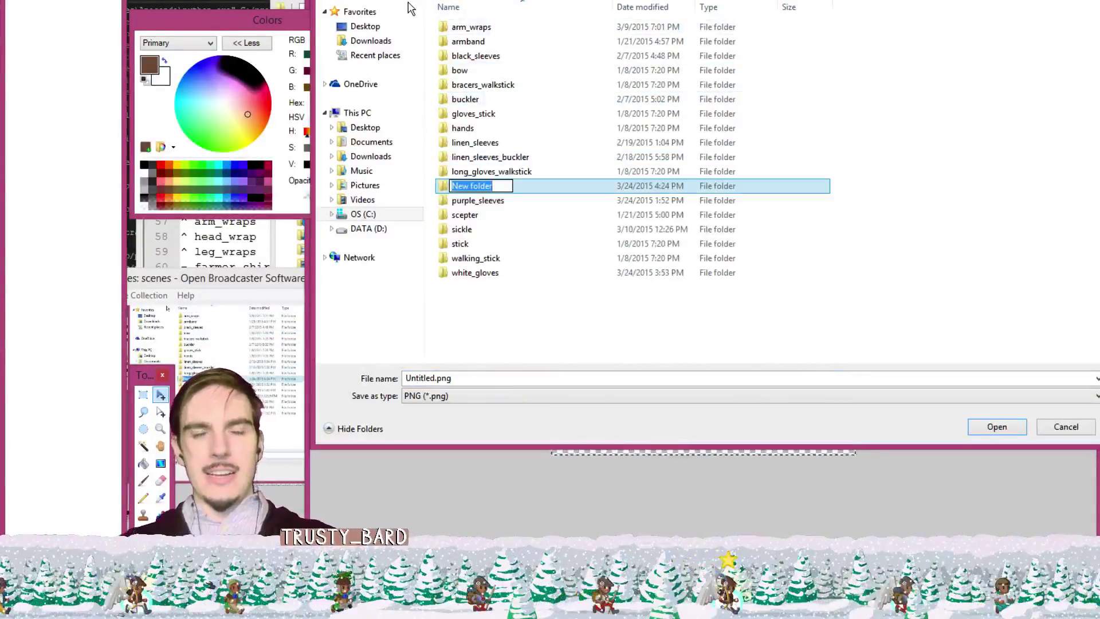
key("Return")
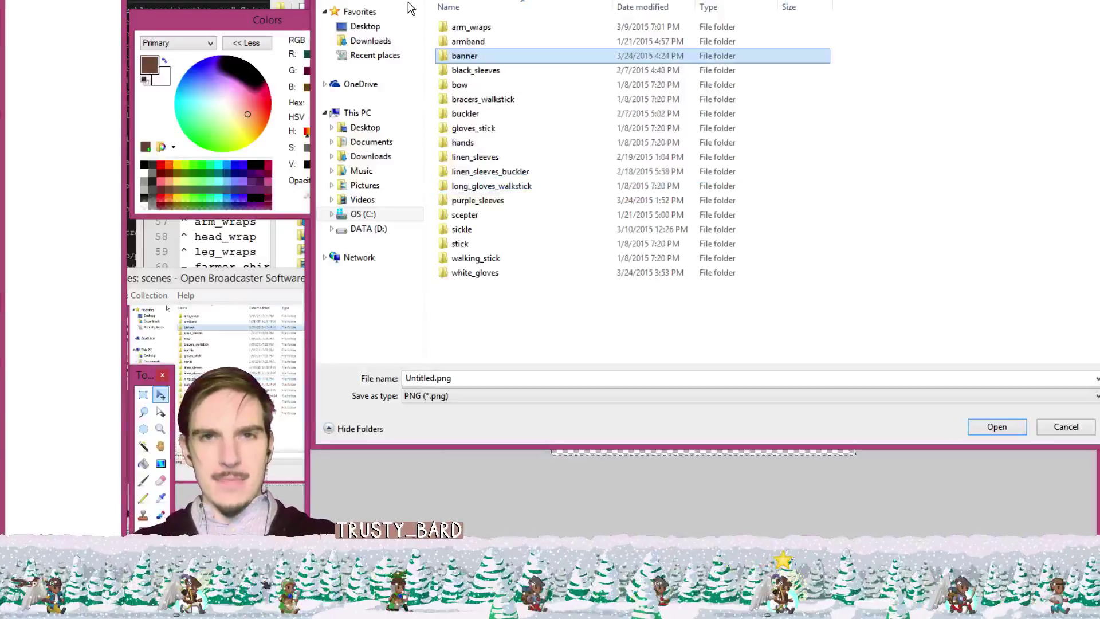
key("Return")
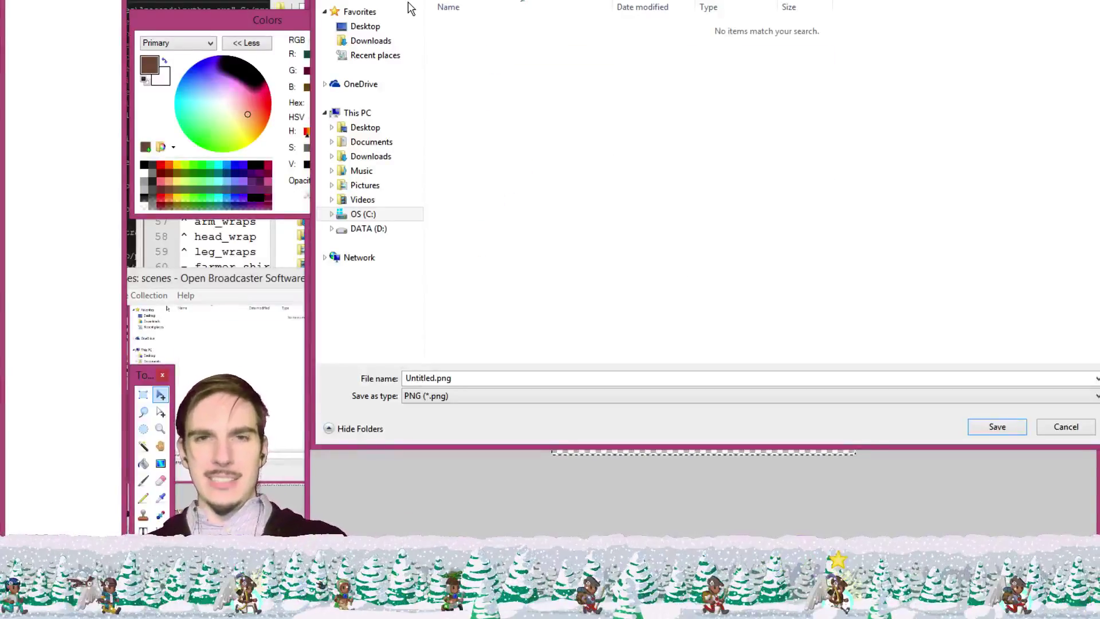
Save the image as 0.png in the banner folder with auto-detected bit depth.
double_click(445, 377)
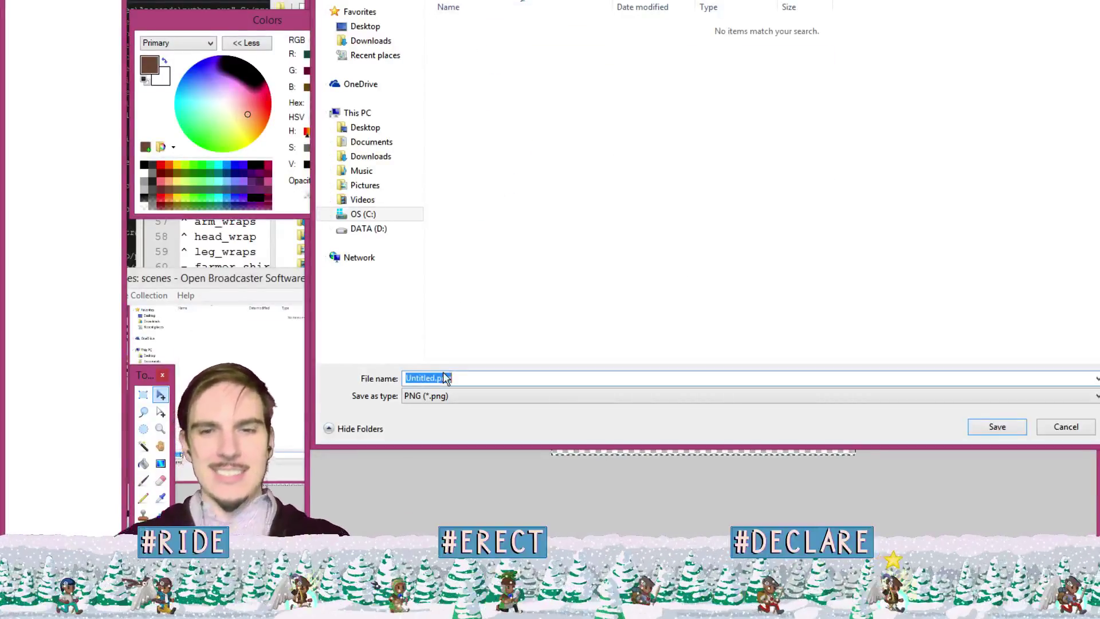
type("0")
key("Return")
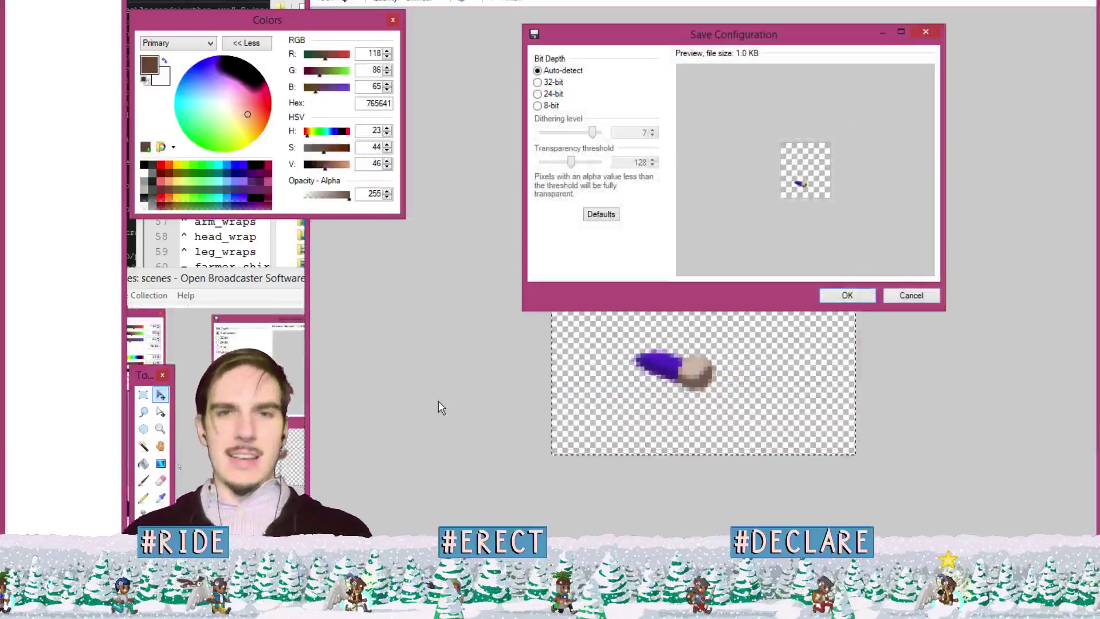
key("Return")
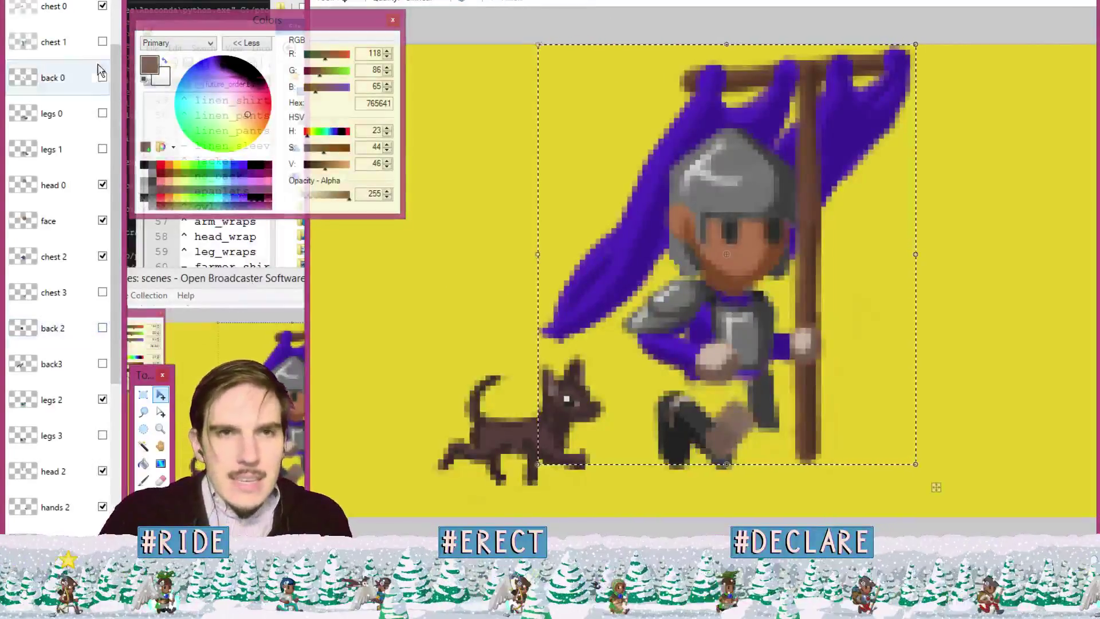
Switch to File Explorer and open the banner folder inside equip\hands.
scroll(23, 37, "down", 5)
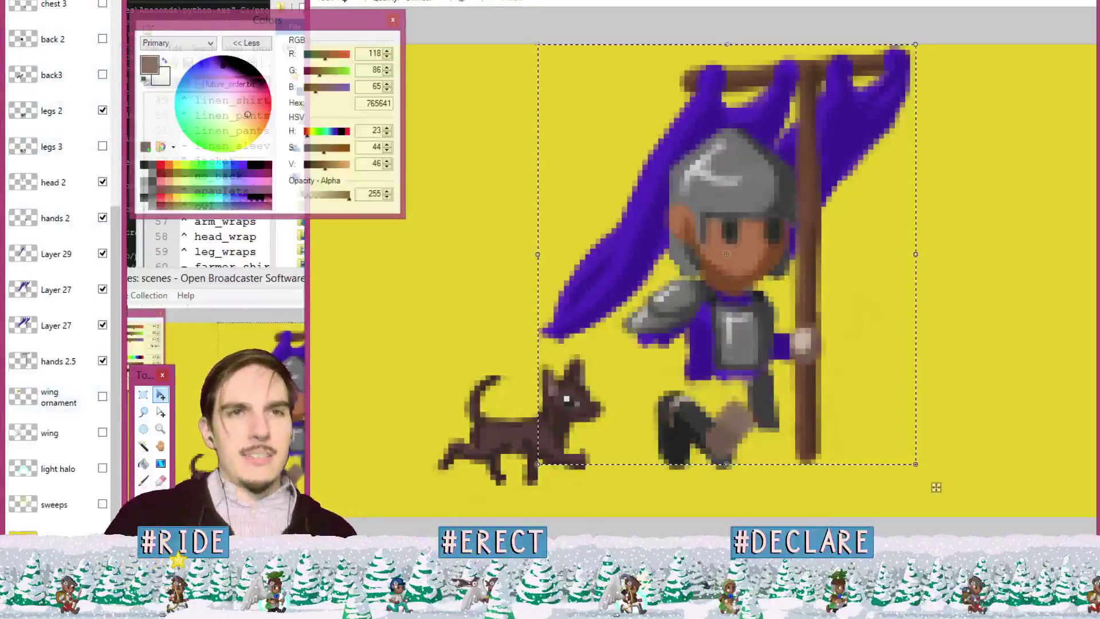
key("alt+Tab")
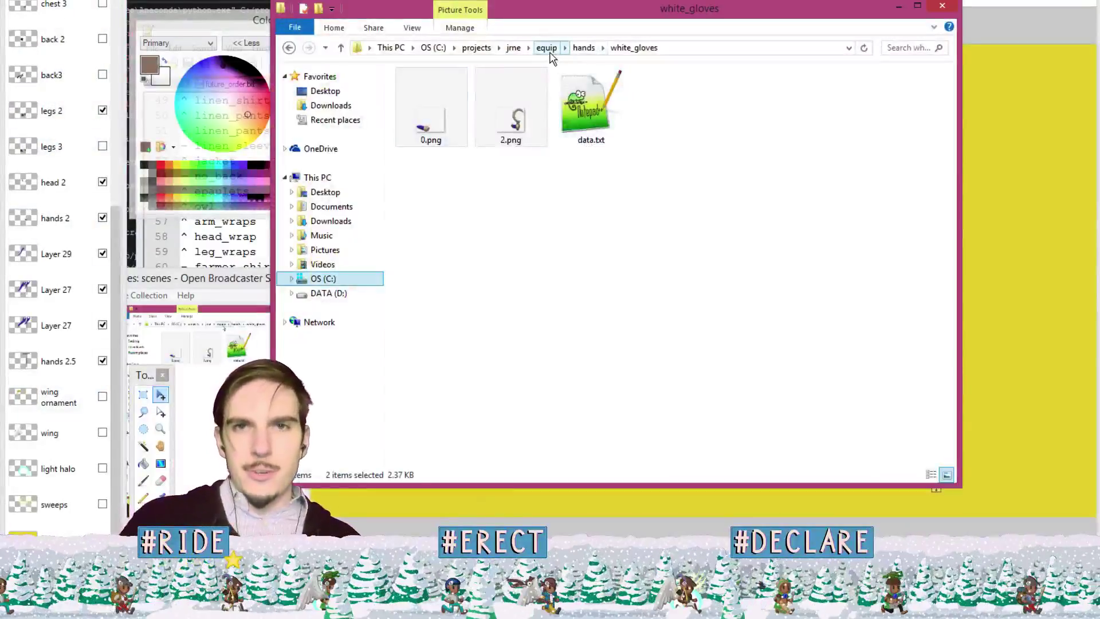
left_click(582, 49)
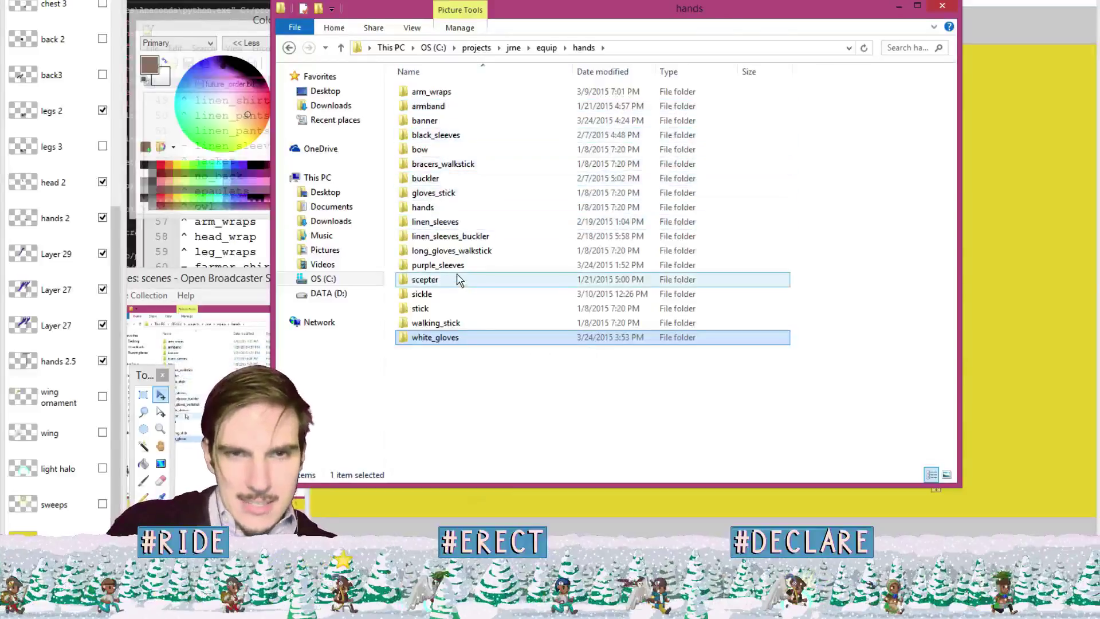
double_click(443, 122)
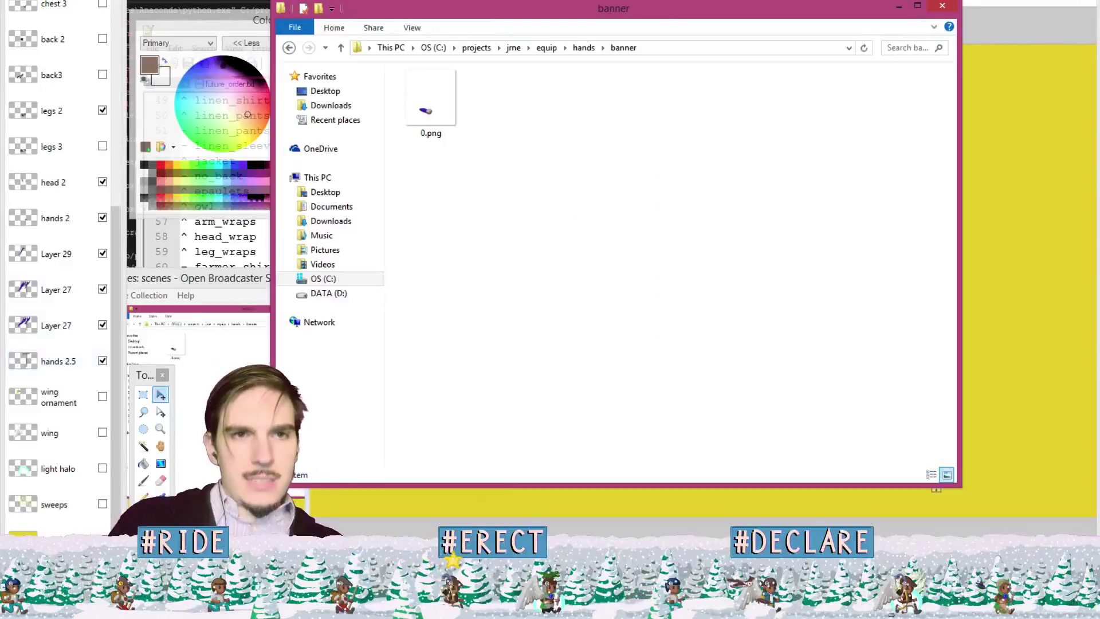
Switch to Notepad++, paste the new item's name into line 76 of future_order.txt and minimize the list.
key("alt+Tab")
left_click(236, 508)
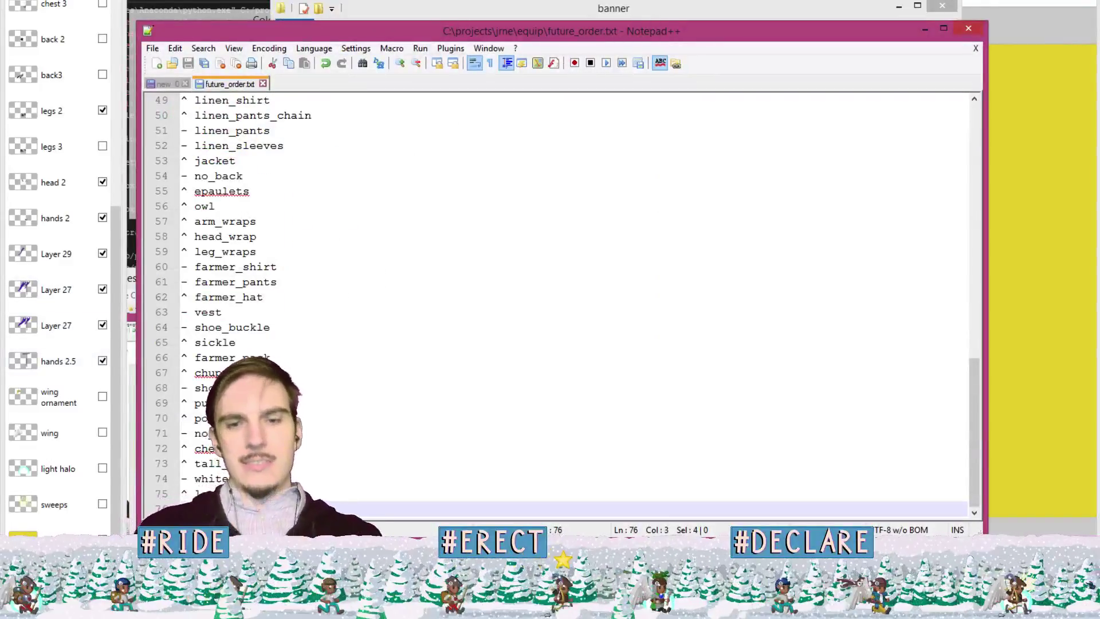
key("ctrl+v")
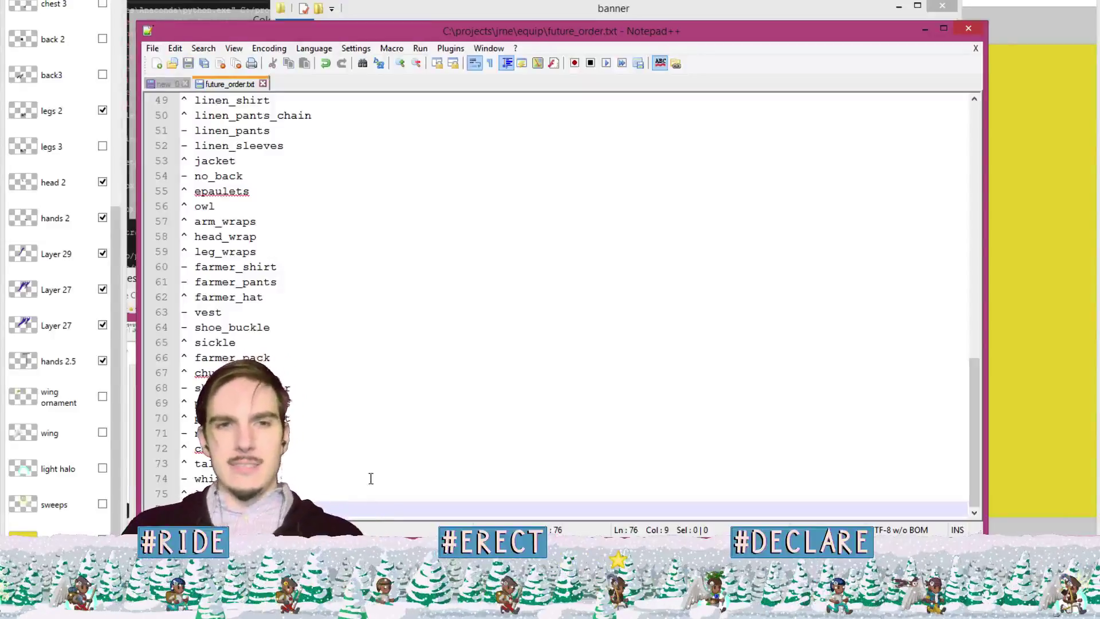
left_click(382, 466)
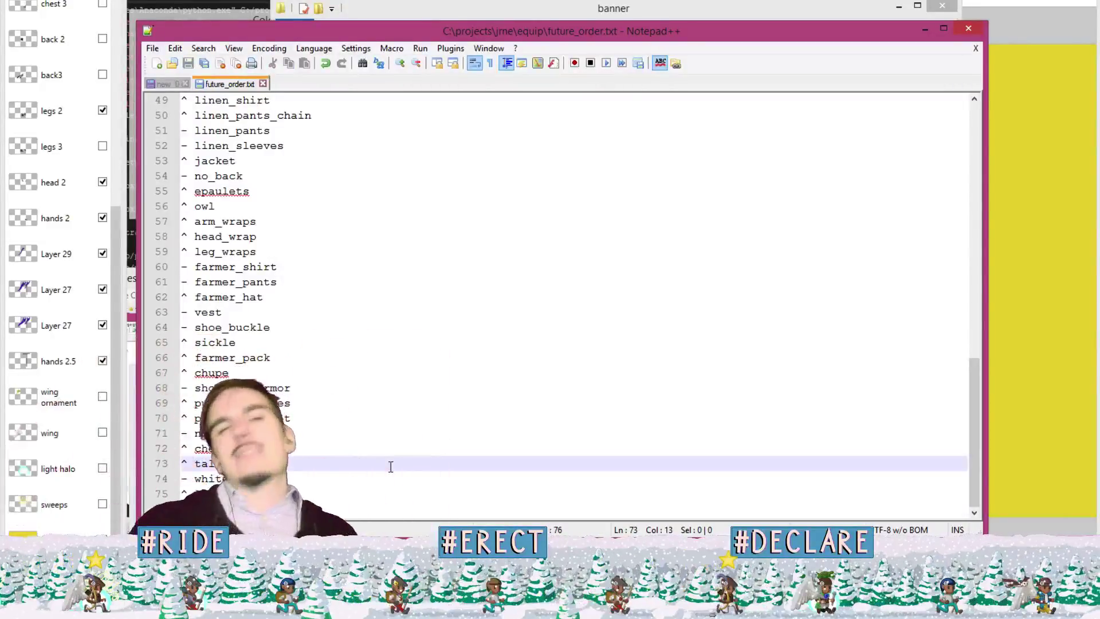
left_click(927, 30)
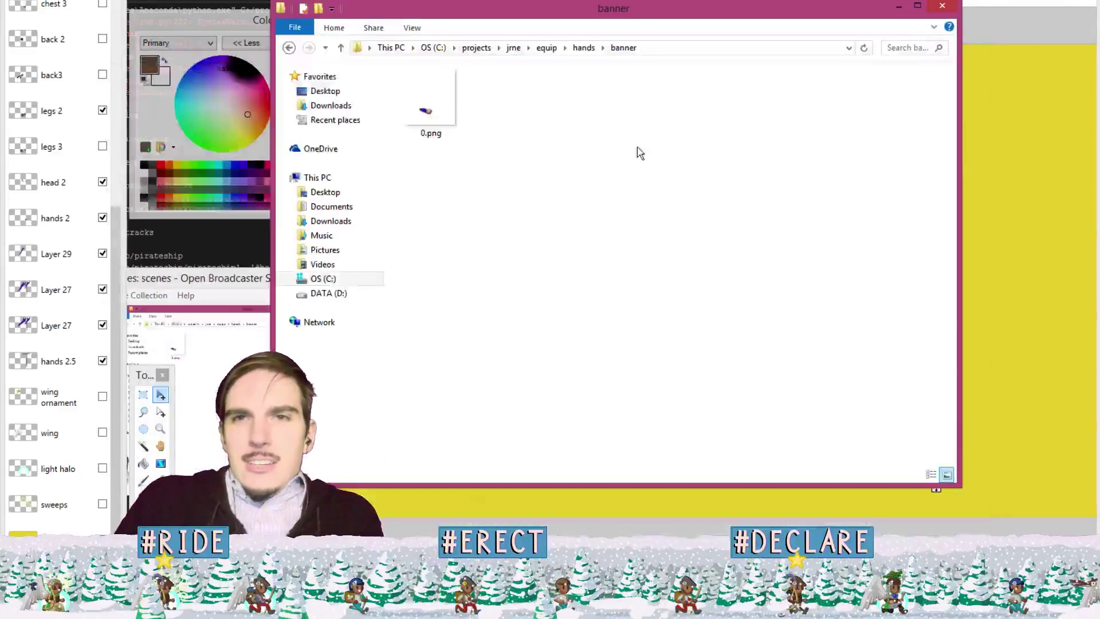
Create a text file named data.txt in the banner folder, open it in Notepad++, and switch back to the sprite image.
right_click(595, 154)
mouse_move(683, 350)
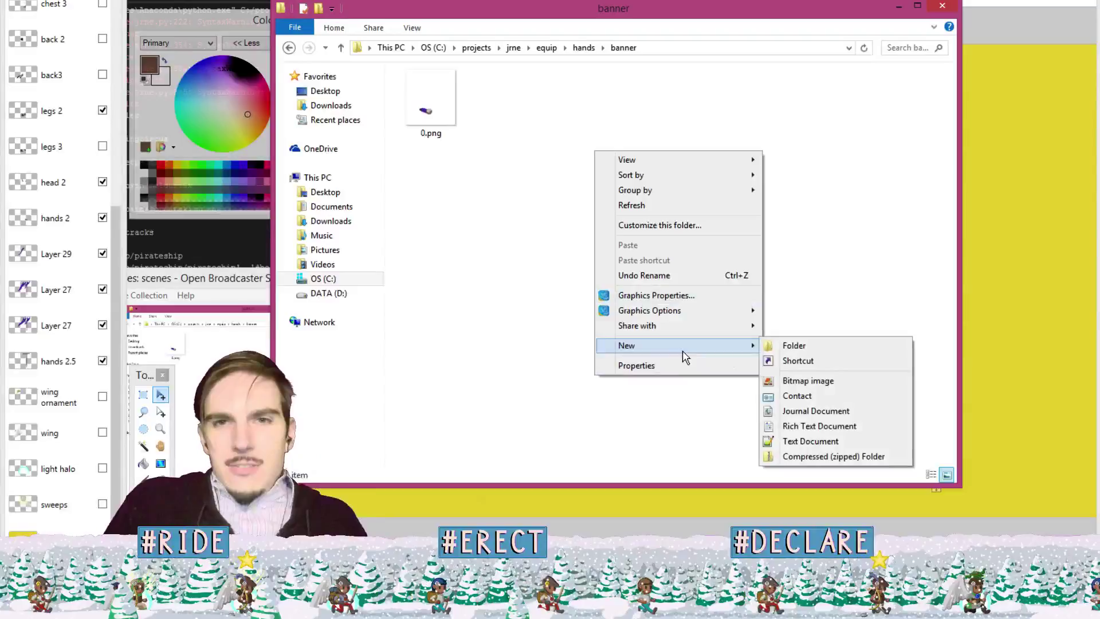
left_click(810, 441)
type("data.txt")
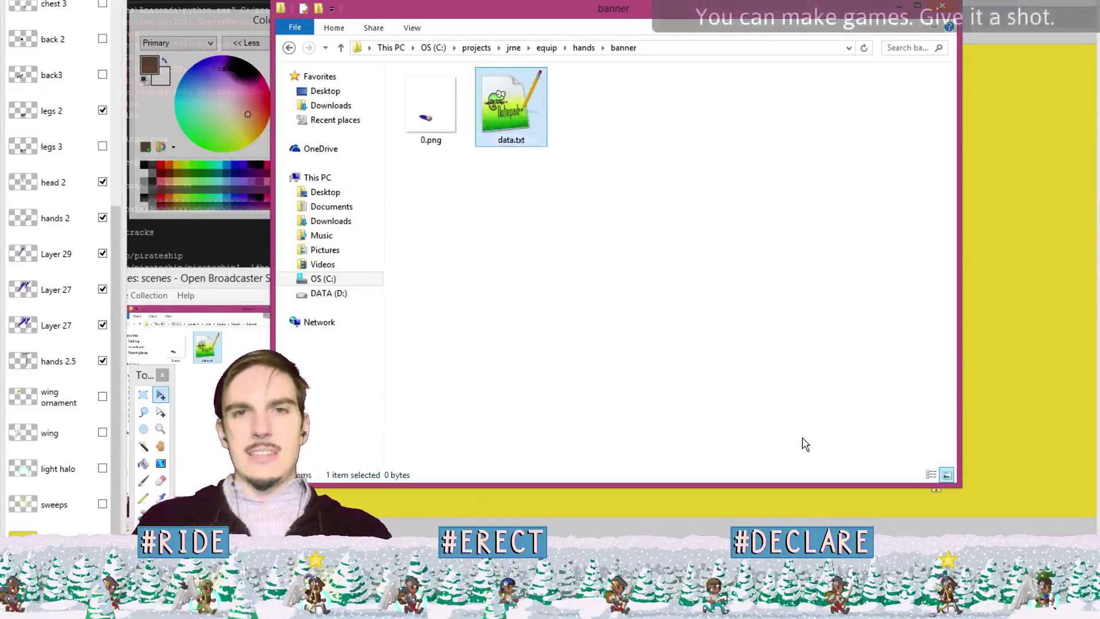
key("Return")
key("Return")
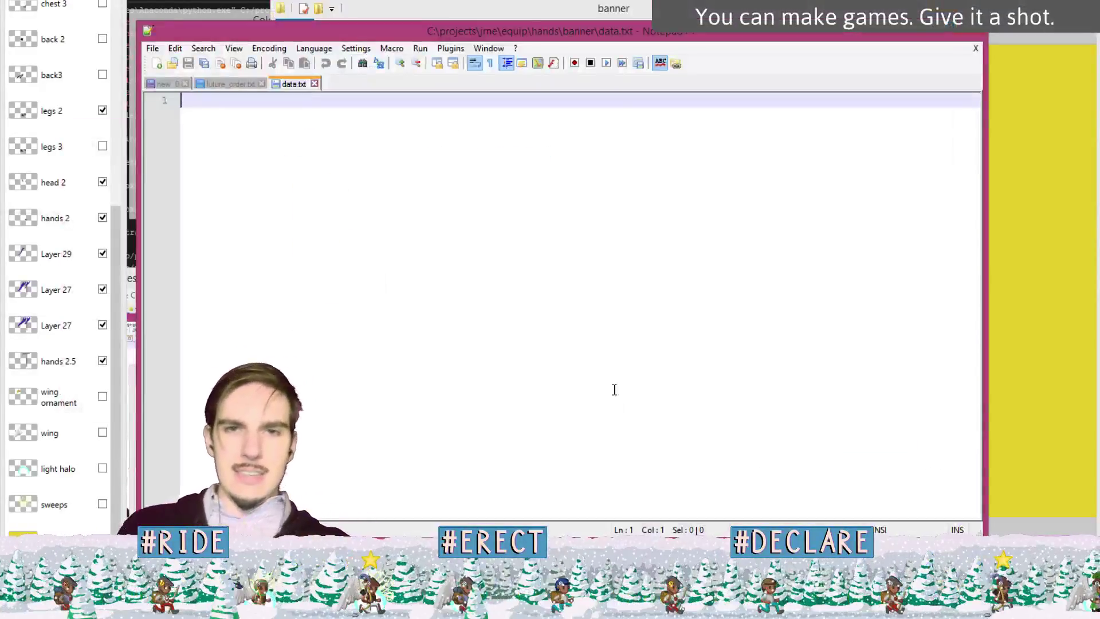
key("alt+Tab")
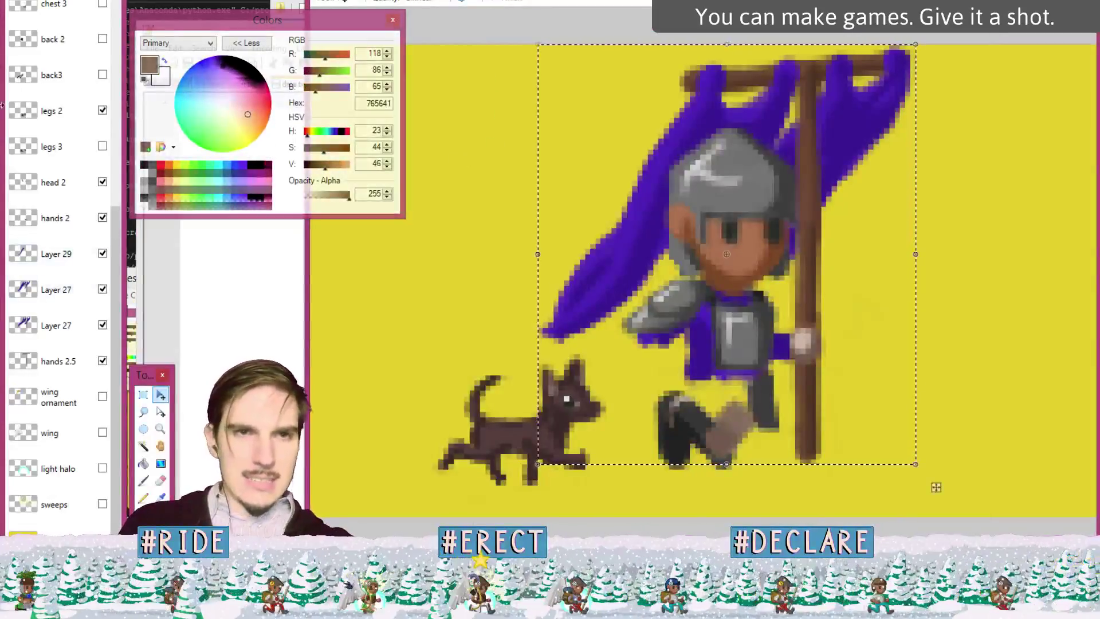
Minimize the future_order.txt list, hide the lower Layer 27 and merge Layer 29 down into the upper Layer 27.
key("alt+Tab")
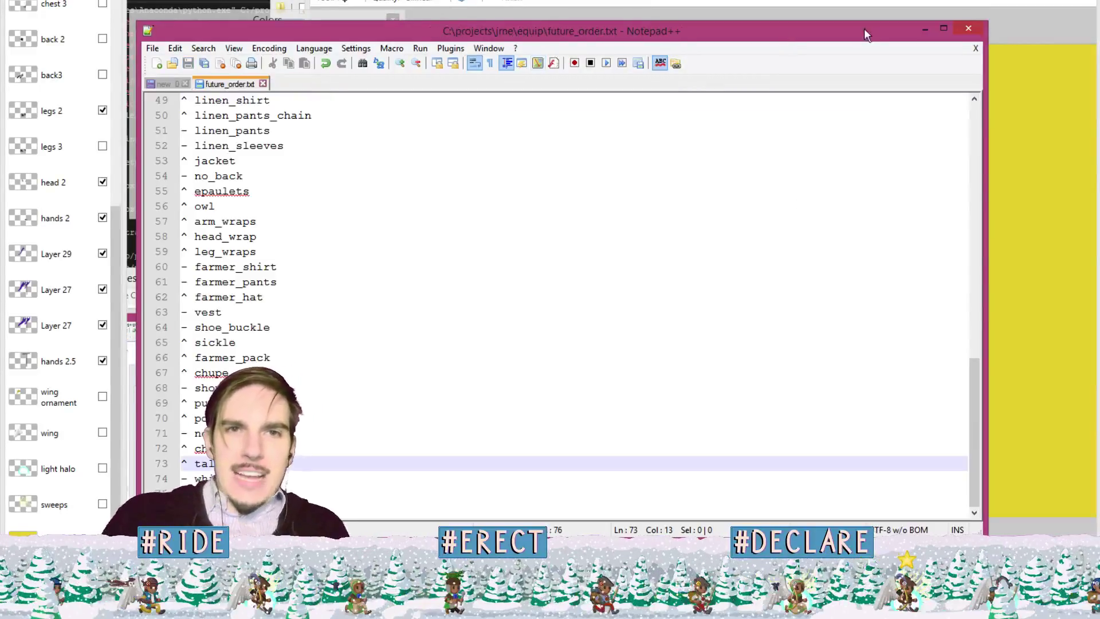
left_click(925, 30)
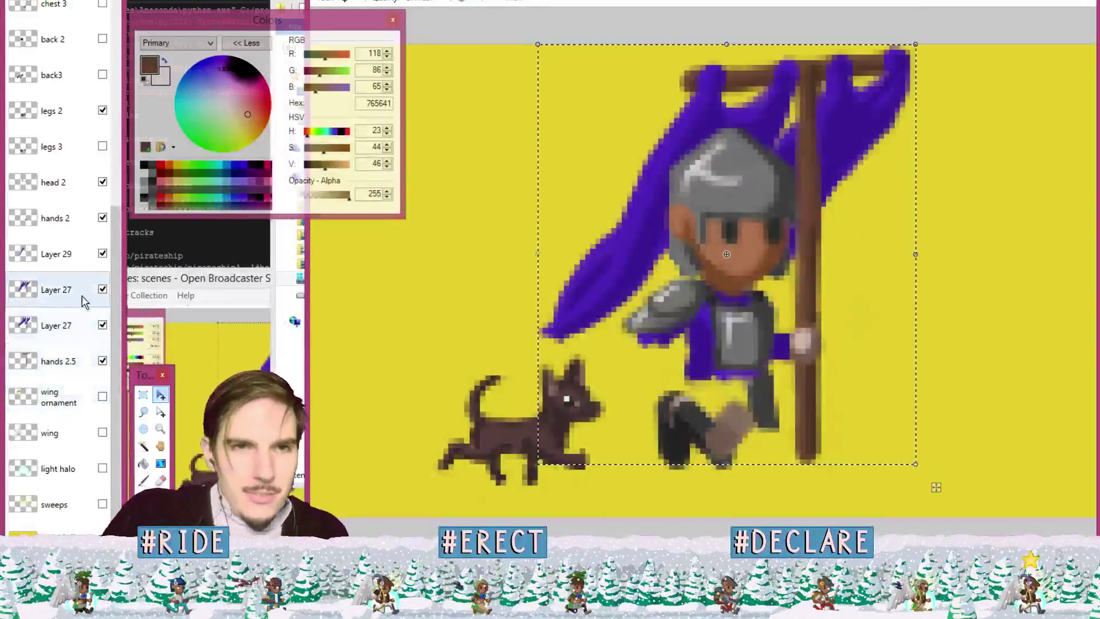
left_click(74, 254)
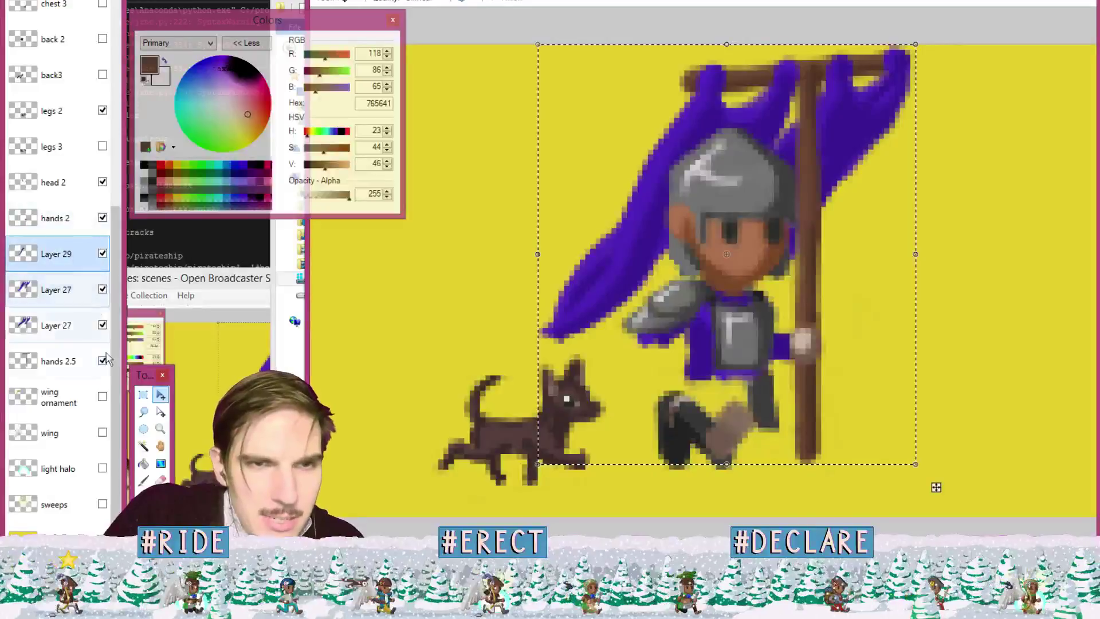
left_click(102, 325)
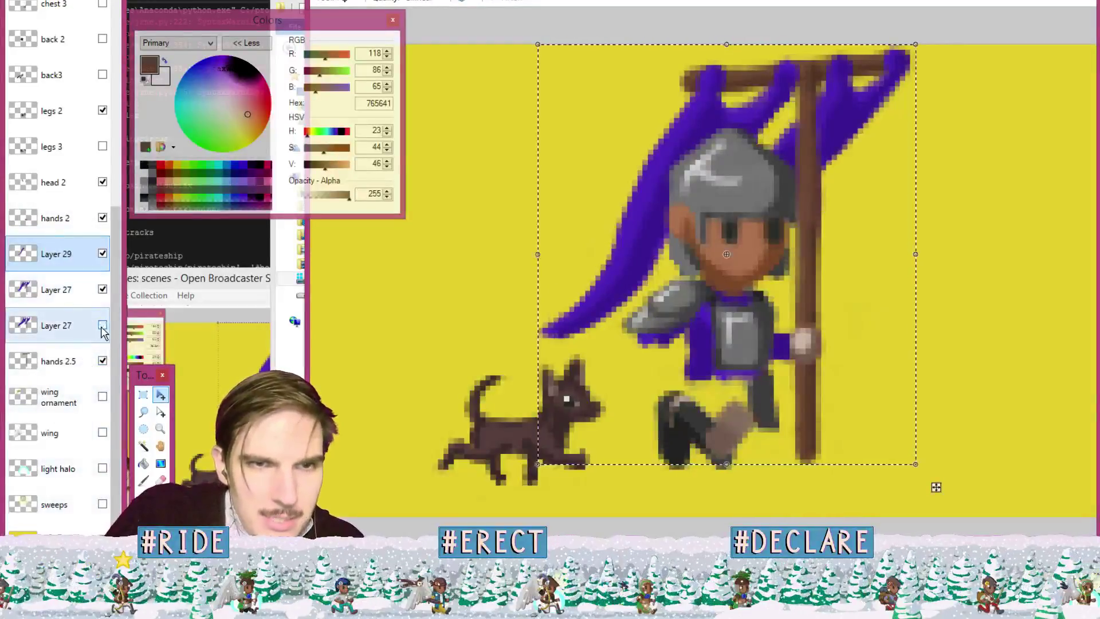
left_click(82, 291)
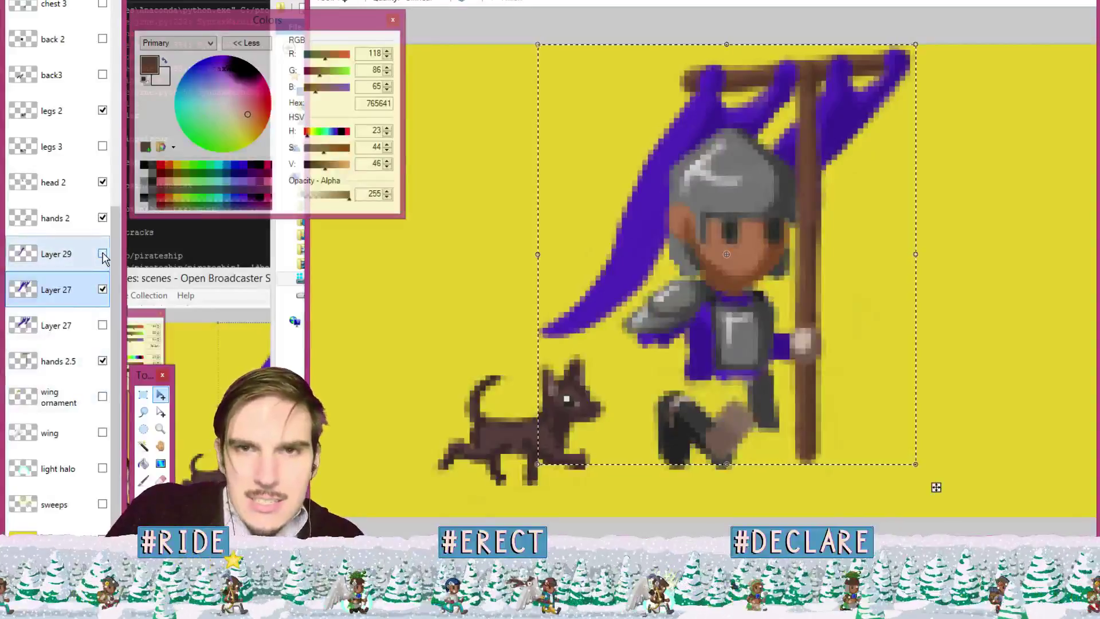
left_click(74, 253)
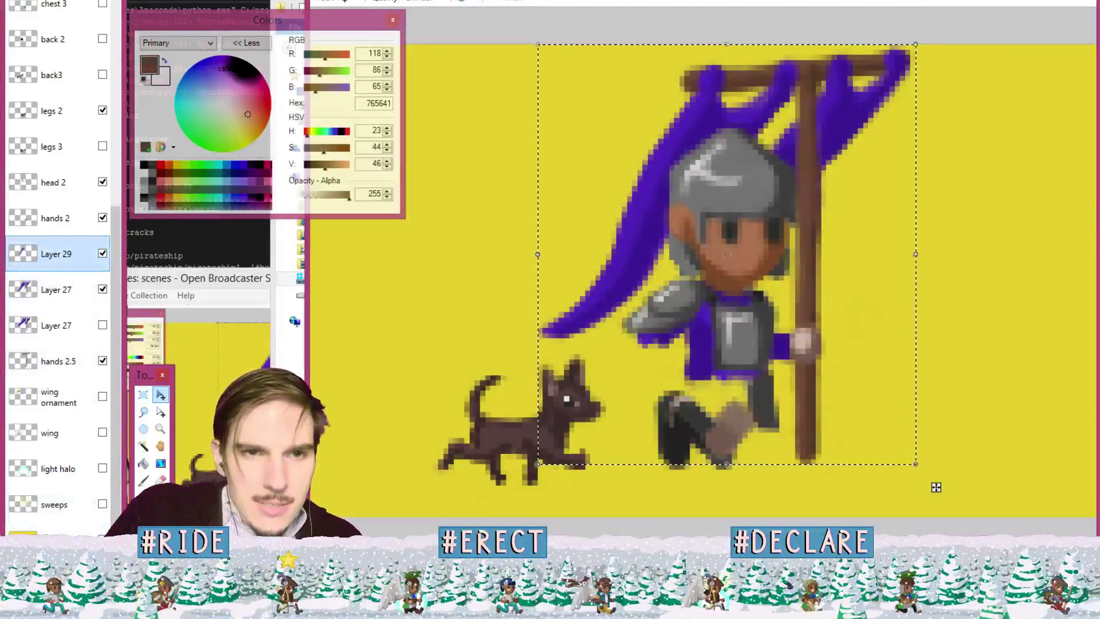
key("ctrl+shift+Delete")
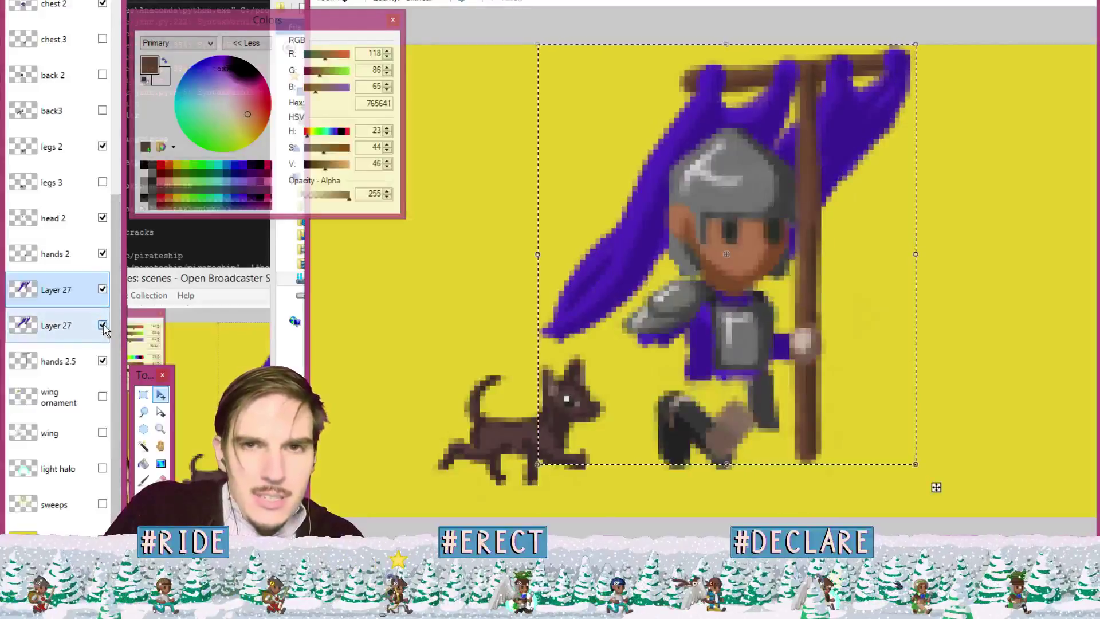
Compare the banner with the lower Layer 27 hidden and shown, and make the legs 0 layer visible.
left_click(103, 325)
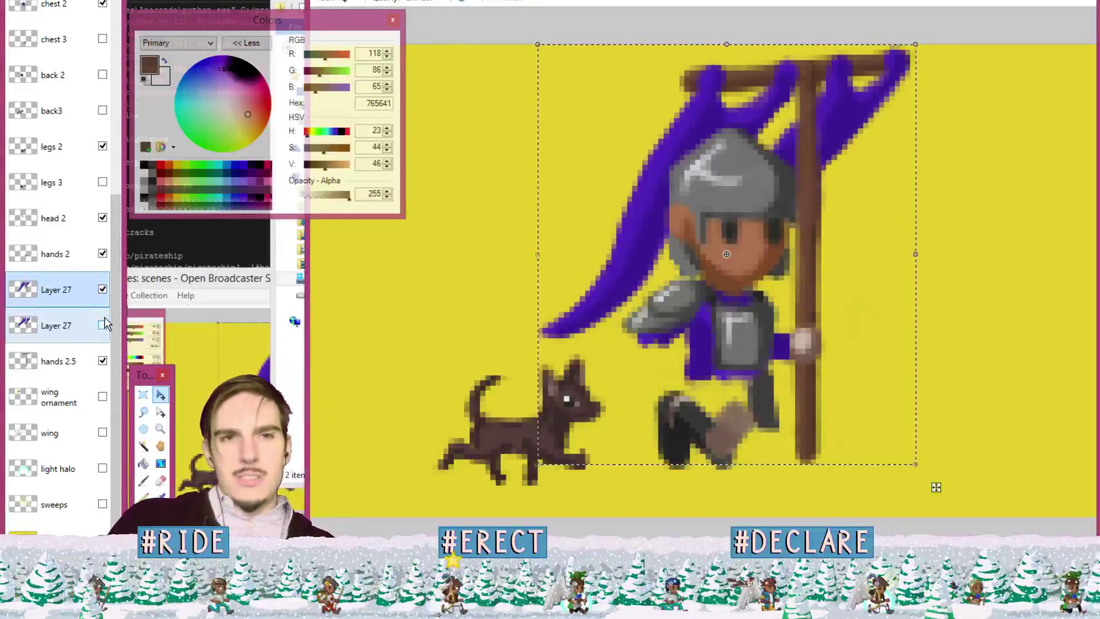
left_click(102, 325)
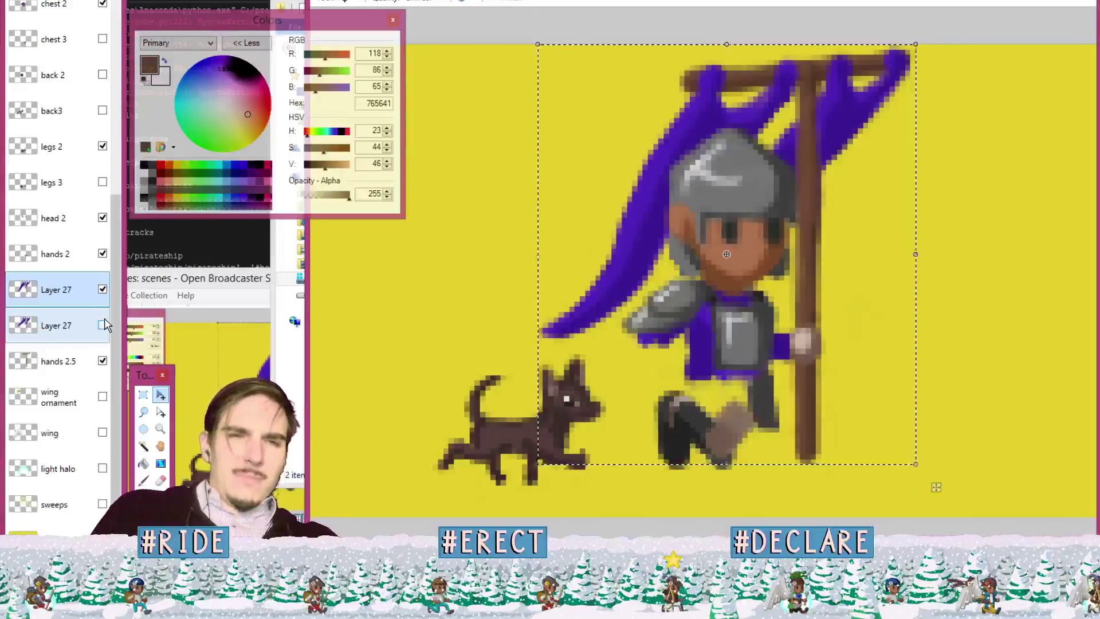
scroll(87, 125, "up", 5)
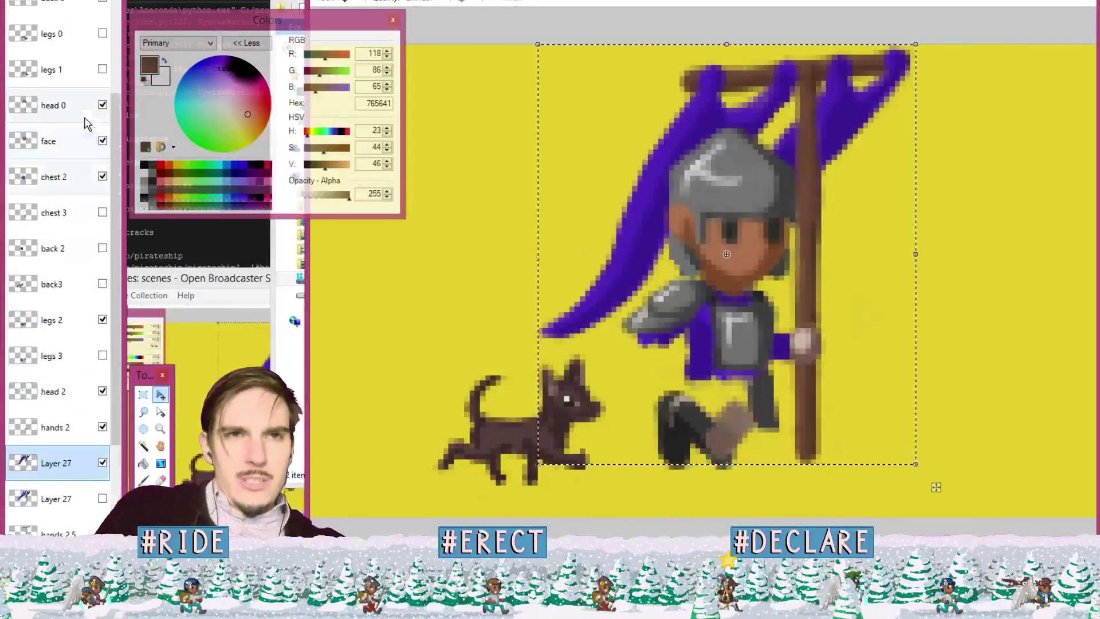
scroll(91, 43, "up", 3)
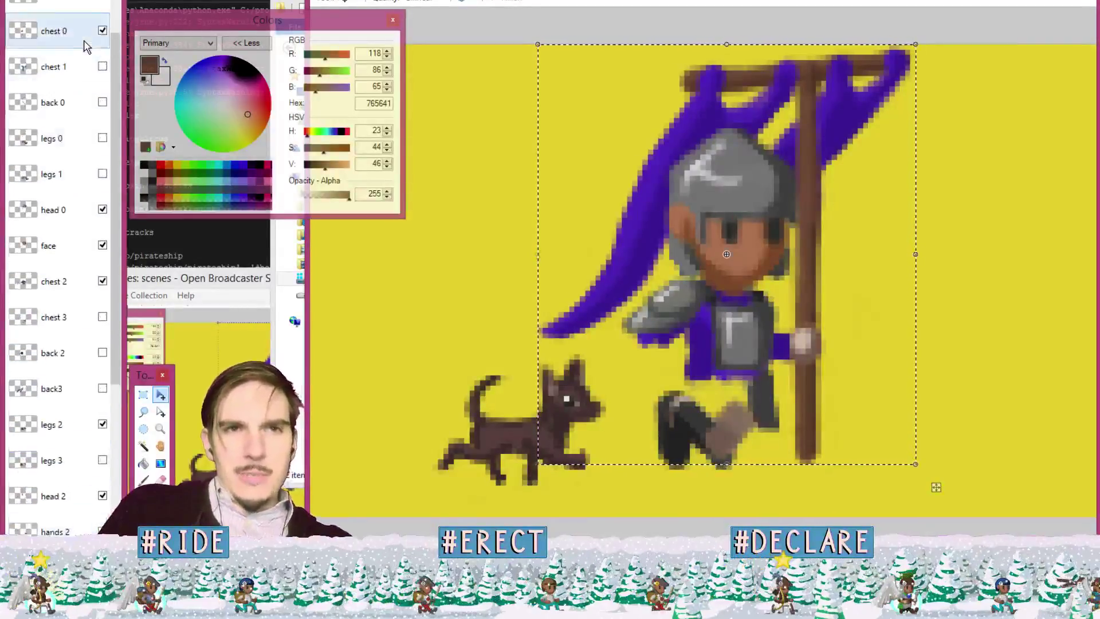
scroll(100, 35, "up", 3)
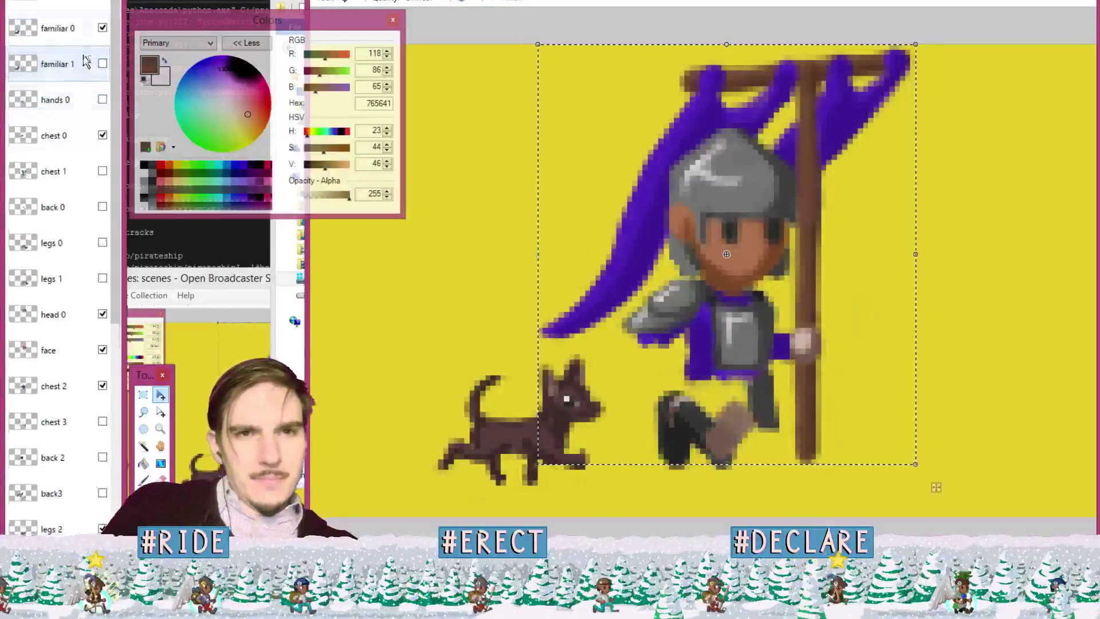
left_click(102, 243)
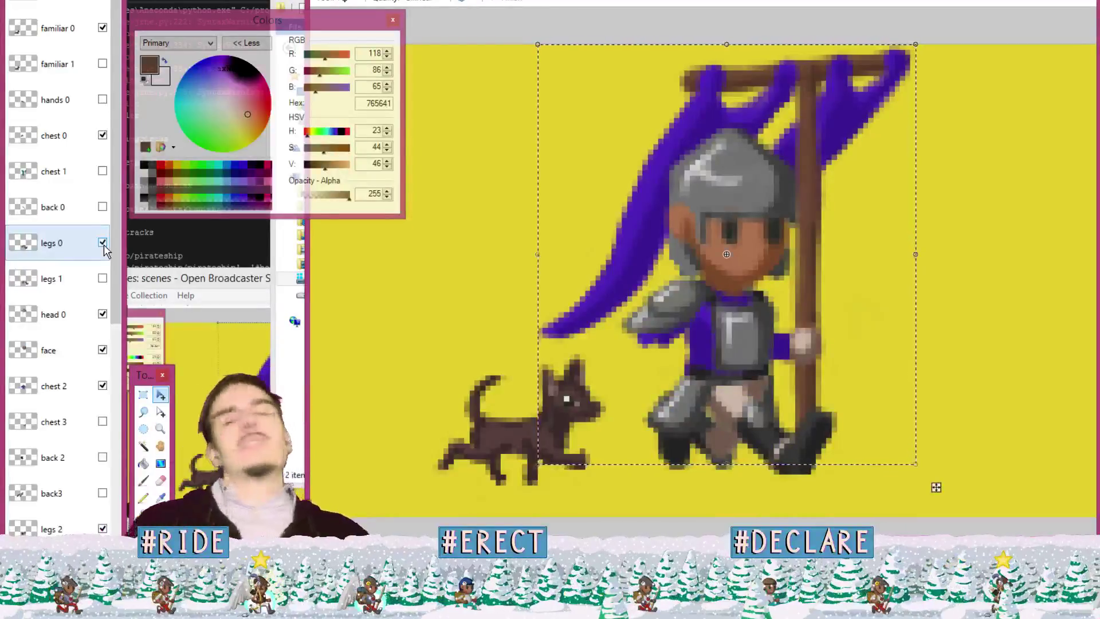
Hide the upper Layer 27 and show the lower Layer 27 as the only visible banner frame.
scroll(86, 262, "down", 5)
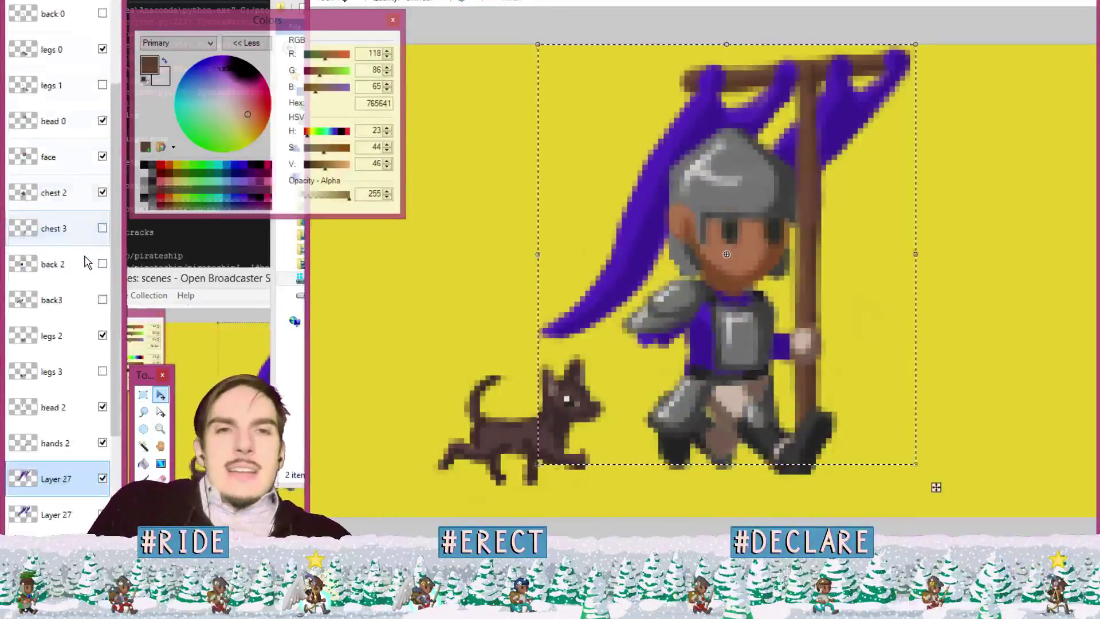
scroll(95, 292, "down", 3)
left_click(103, 359)
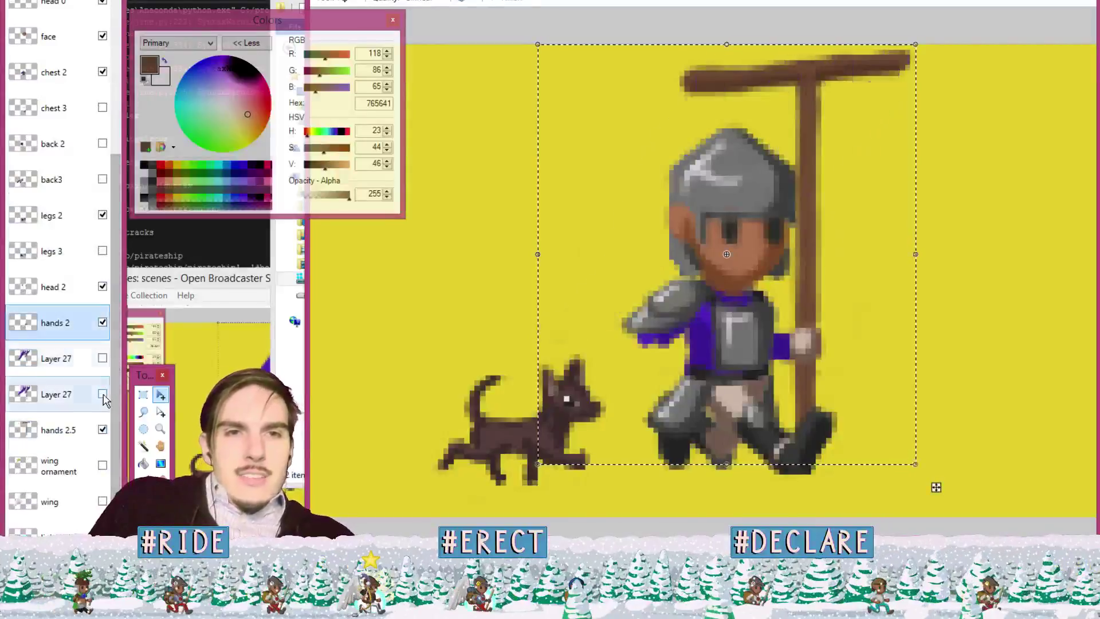
left_click(102, 394)
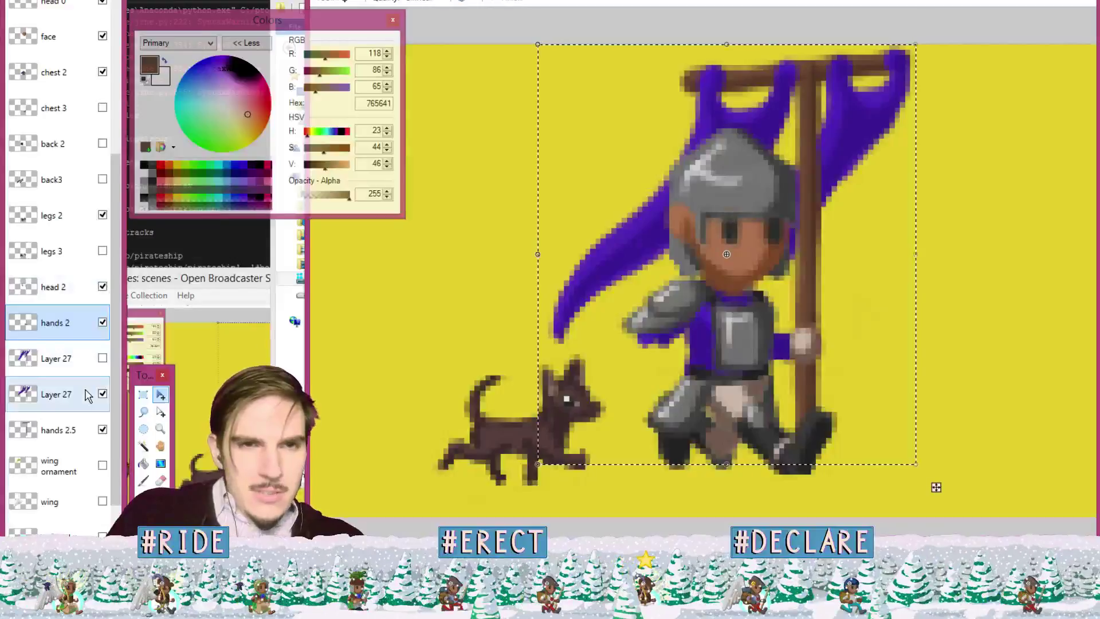
Move the hidden upper Layer 27 below hands 2.5, and merge hands 2 and the visible Layer 27 down into hands 2.5.
scroll(92, 344, "up", 5)
scroll(97, 283, "down", 6)
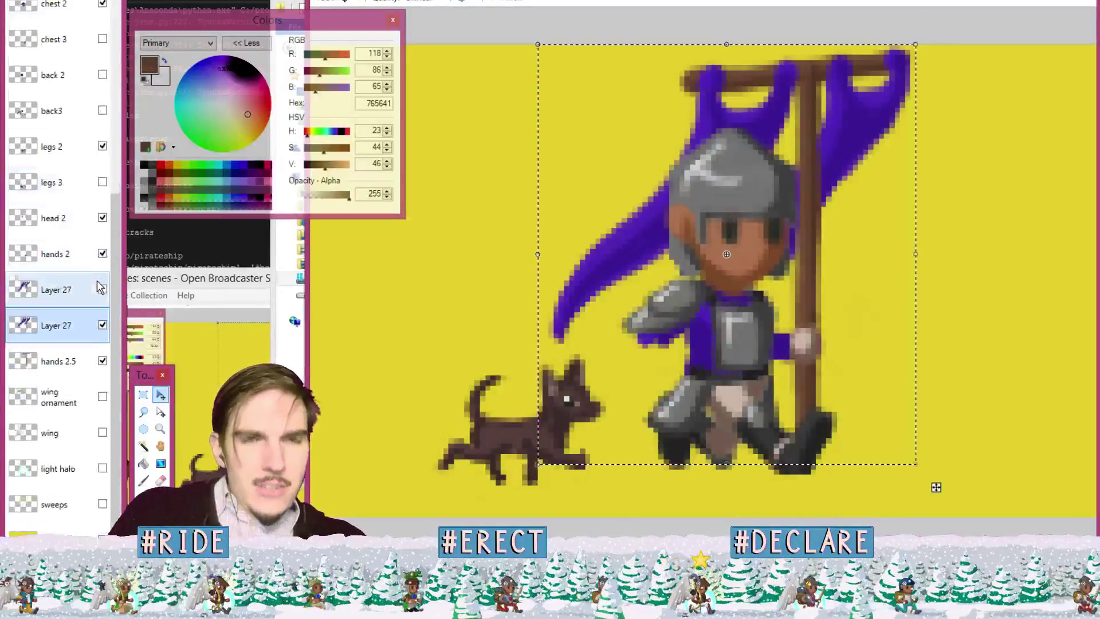
left_click_drag(86, 297, 66, 362)
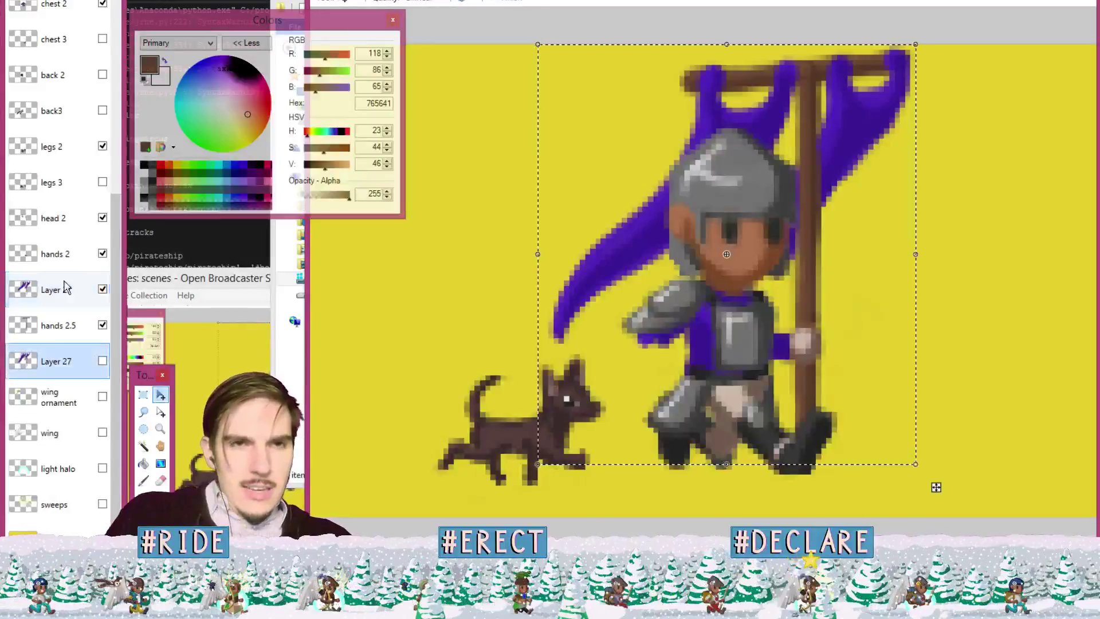
left_click(67, 256)
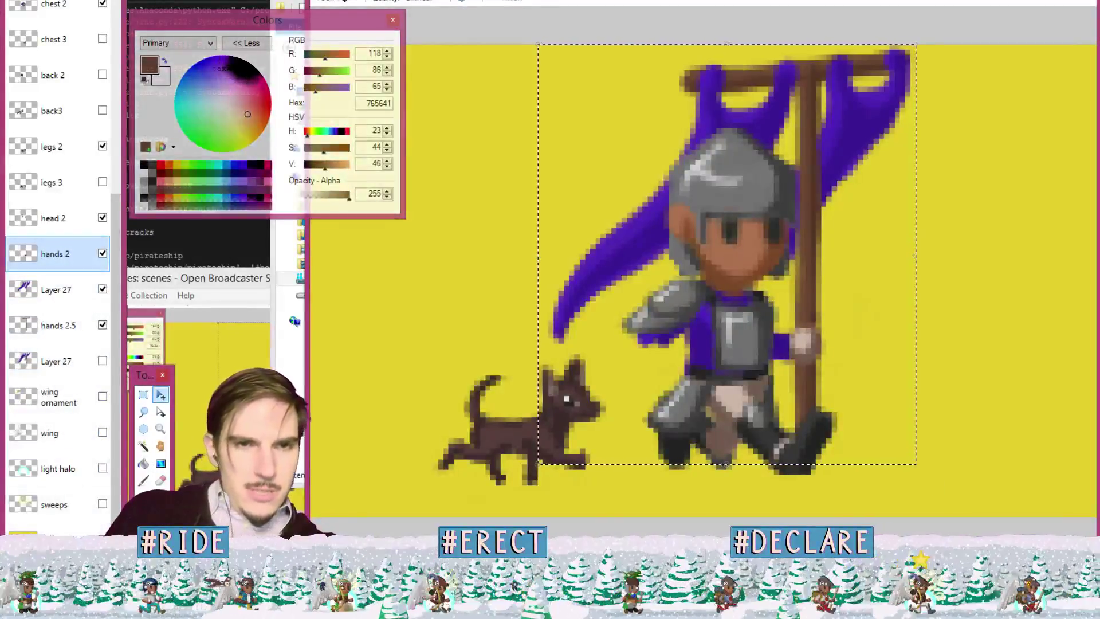
key("ctrl+m")
key("ctrl+m")
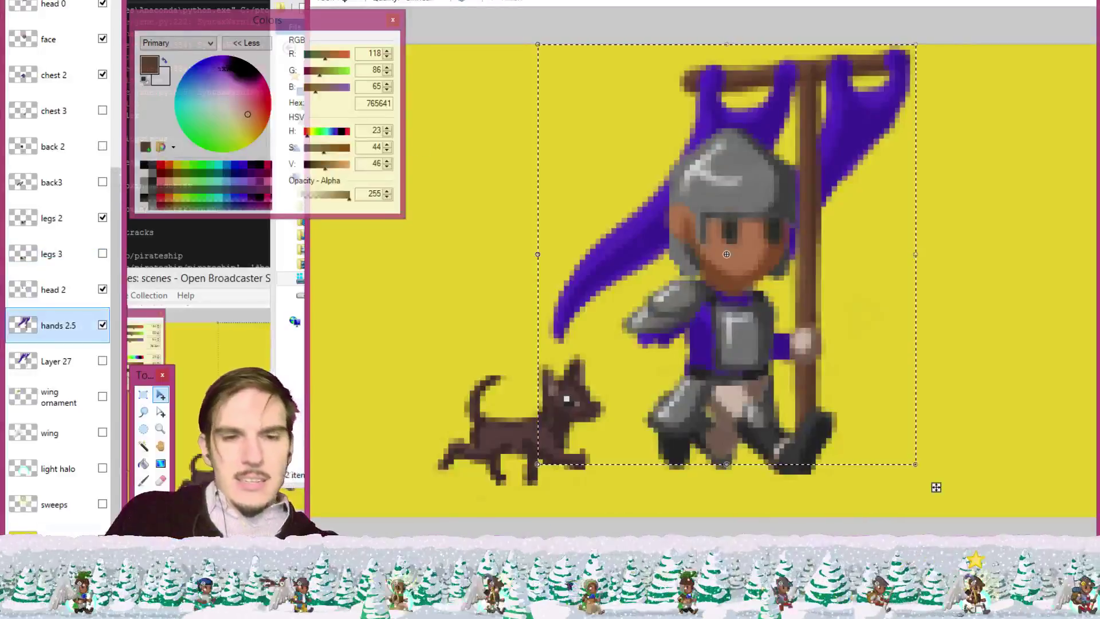
Create a new 72 × 80 pixel image and paste the merged banner, pole and hand artwork into it.
key("alt+f")
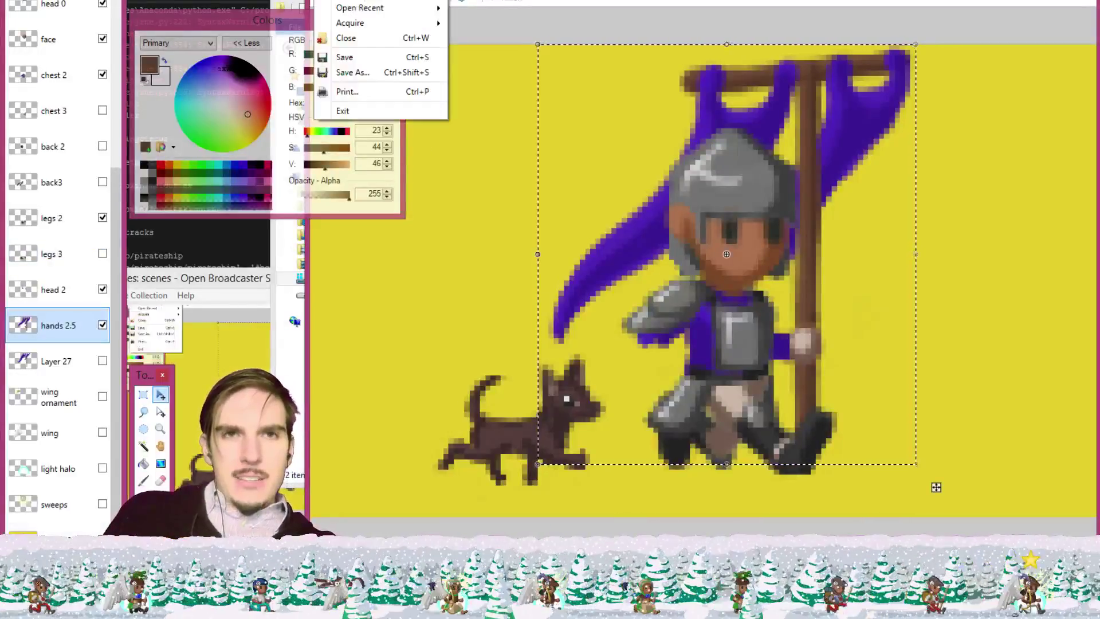
key("s")
left_click(686, 340)
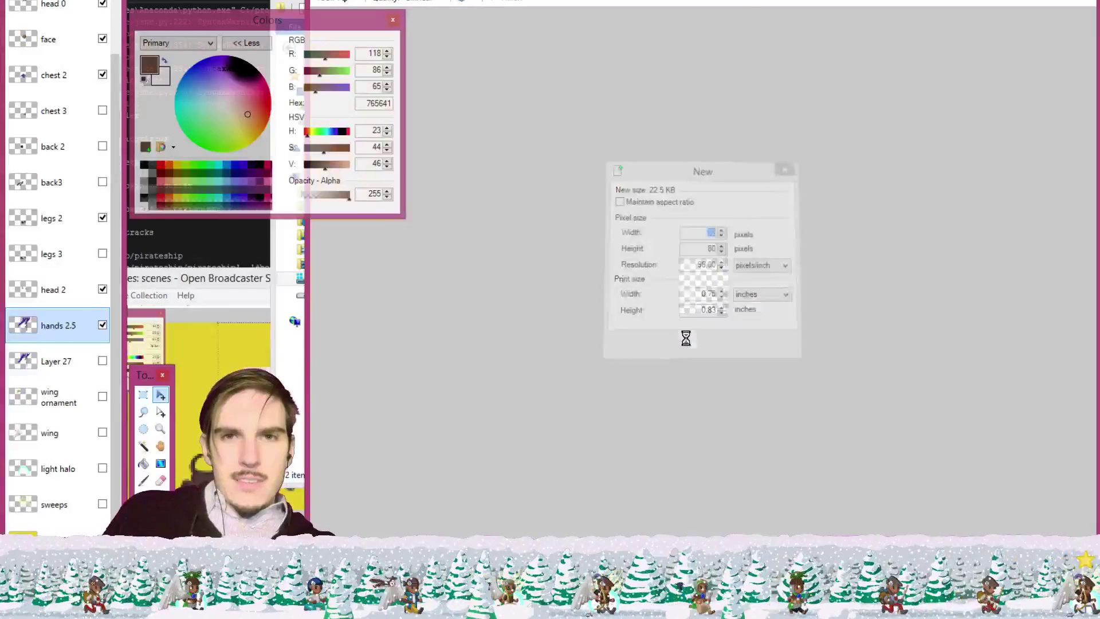
key("ctrl+v")
scroll(798, 314, "up", 6)
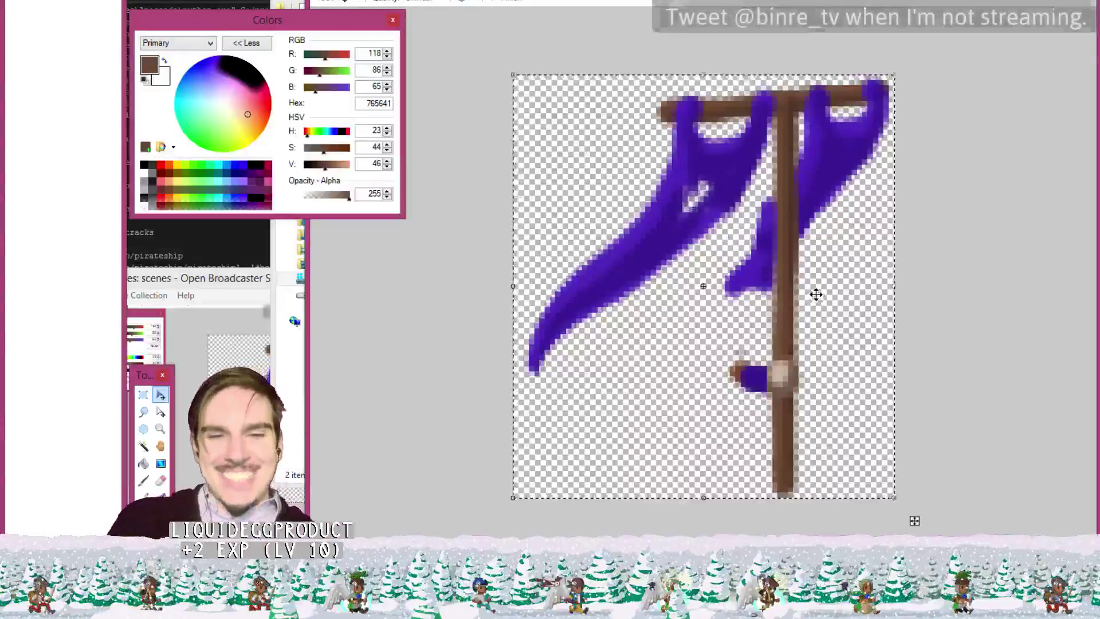
Save the pasted frame as a PNG in the banner folder with auto-detected bit depth and close it.
key("ctrl+s")
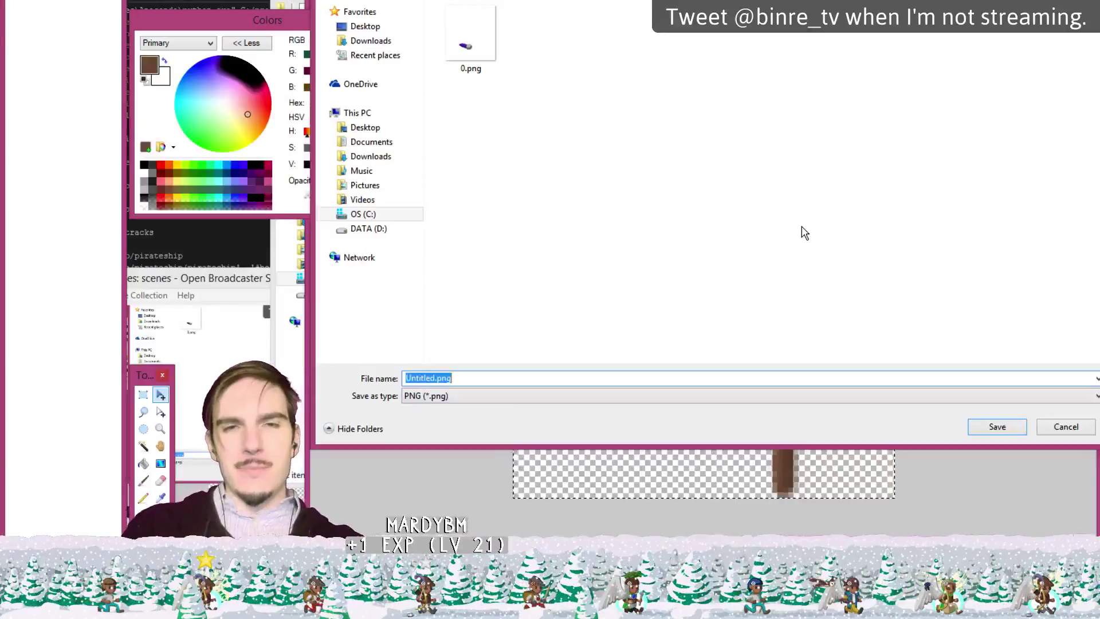
type("0")
key("Return")
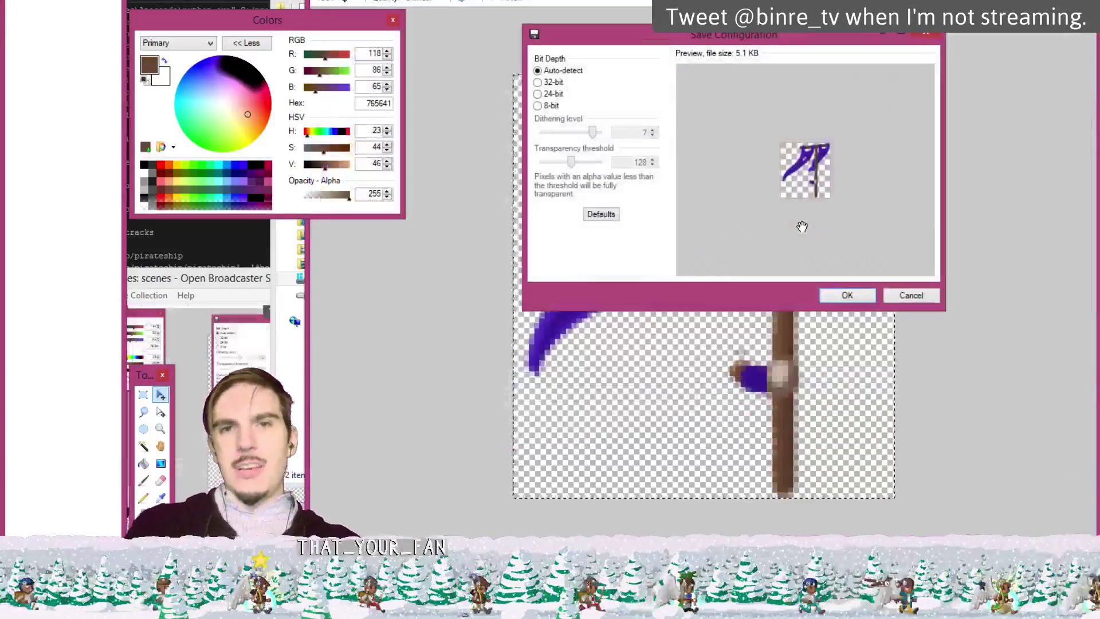
key("Return")
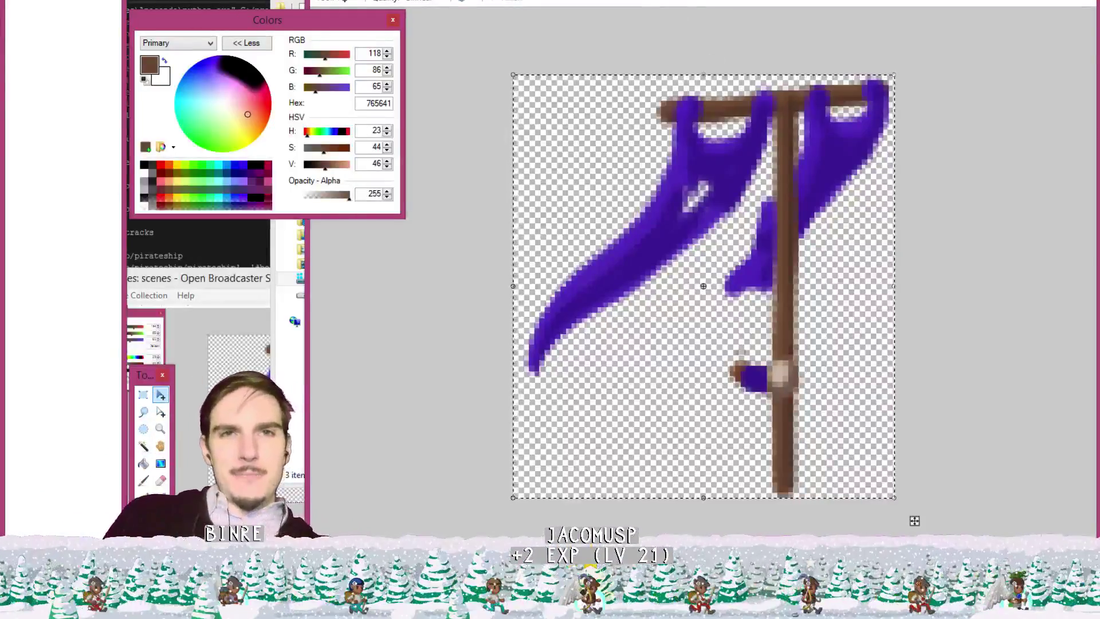
key("alt+f")
key("c")
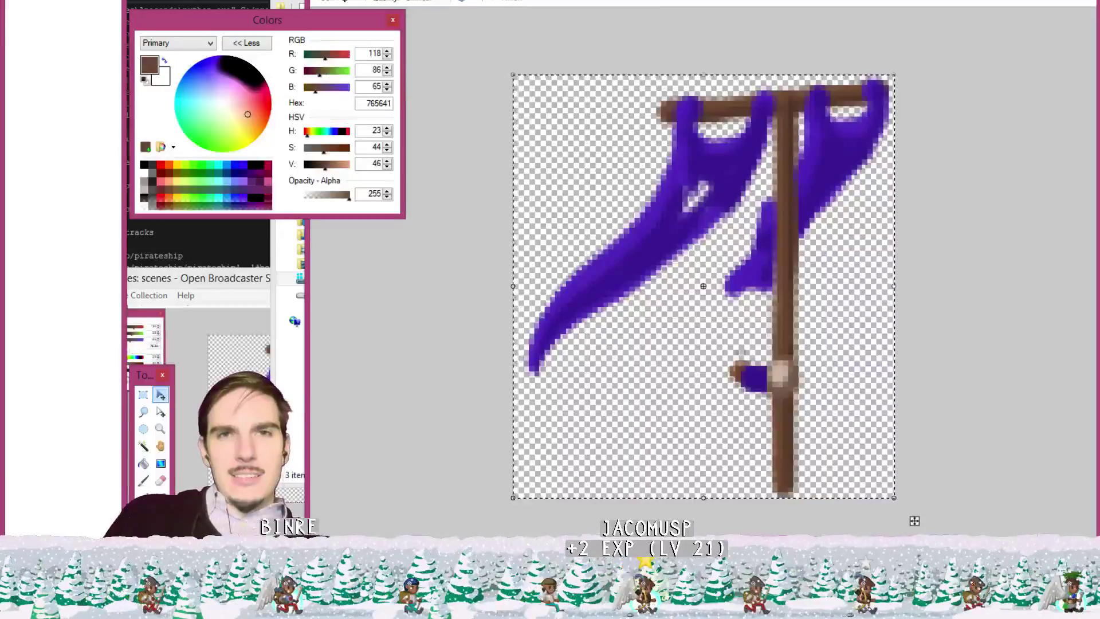
Show the bottom Layer 27, hide the one under hands 2, and merge hands 2 and that hidden layer down into hands 2.5.
scroll(213, 201, "up", 6)
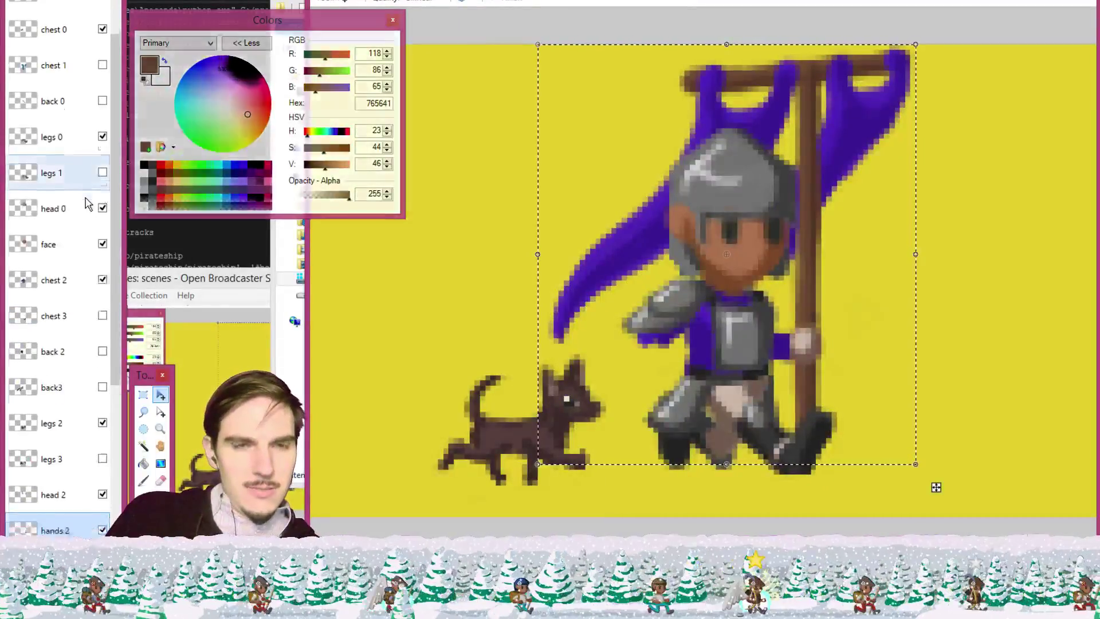
scroll(86, 202, "down", 6)
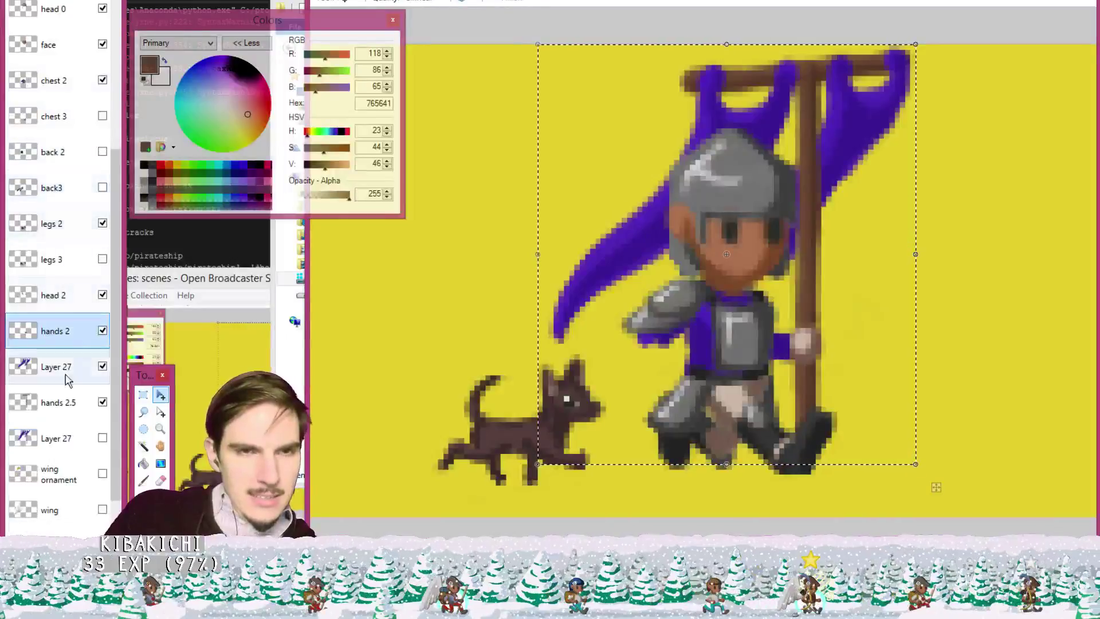
mouse_move(58, 438)
left_mouse_down()
mouse_move(63, 390)
mouse_move(64, 438)
left_mouse_up()
left_click(77, 335)
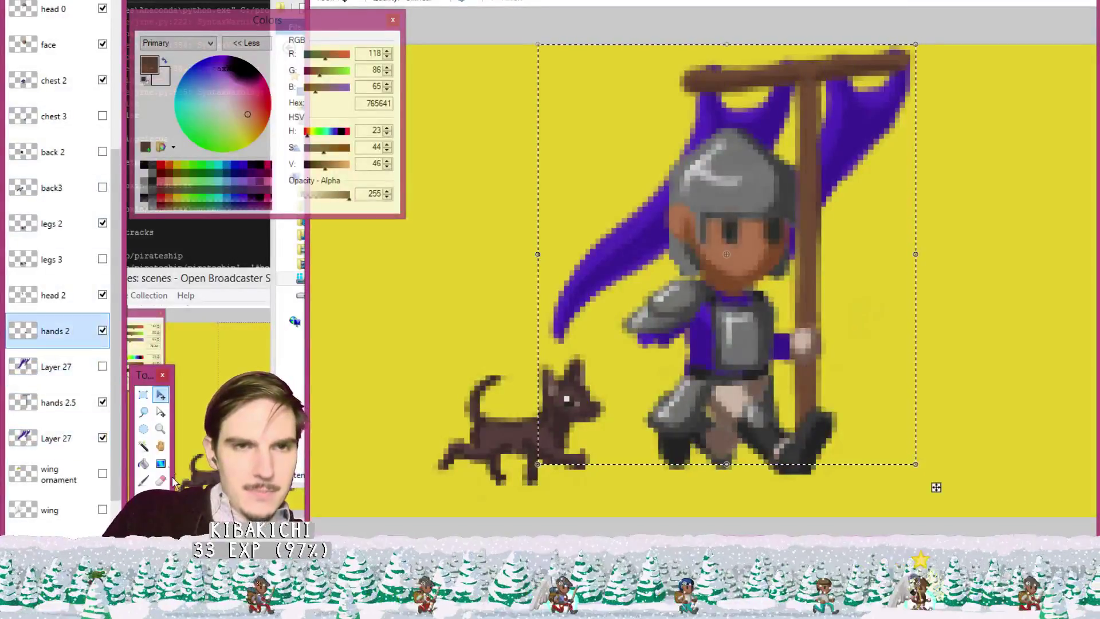
key("ctrl+m")
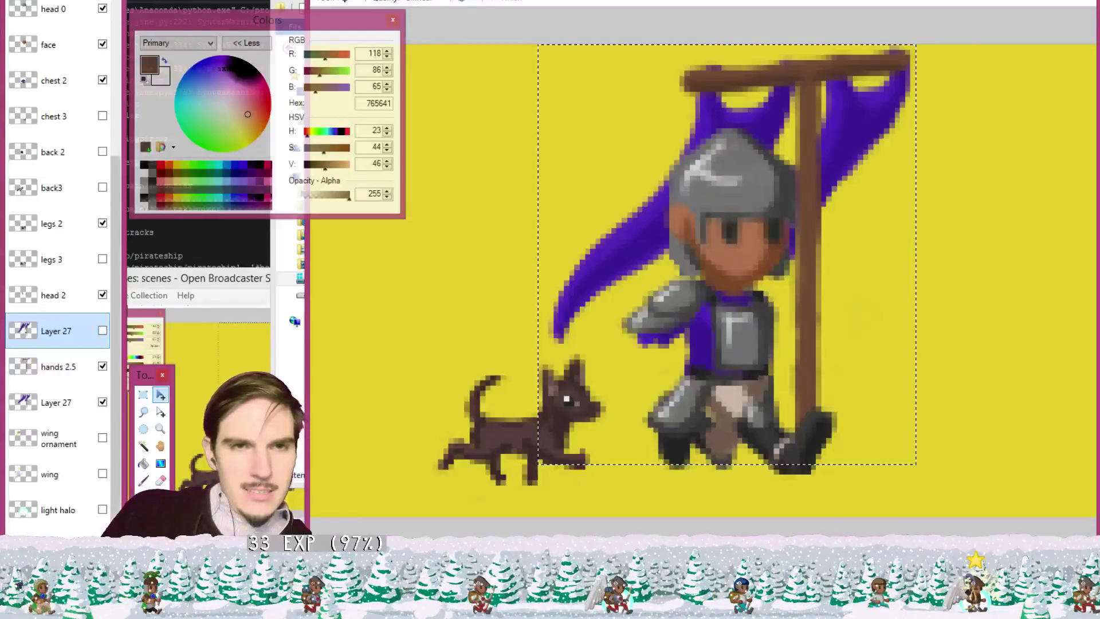
key("ctrl+m")
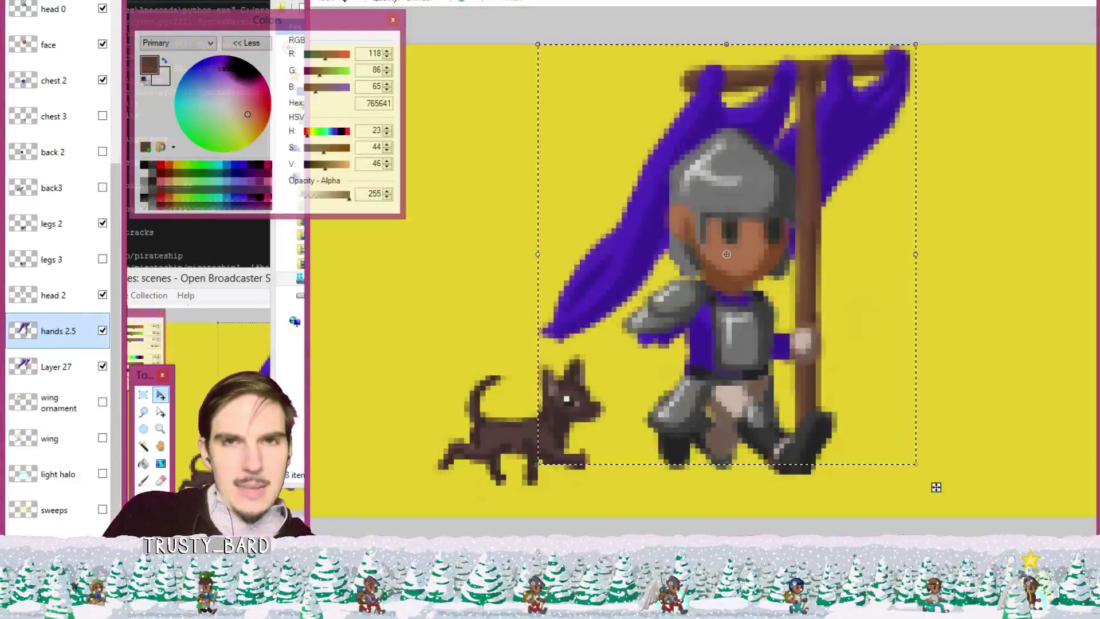
Create another 72 × 80 pixel image and paste the second banner frame with its pole and hand into it.
key("alt+f")
key("n")
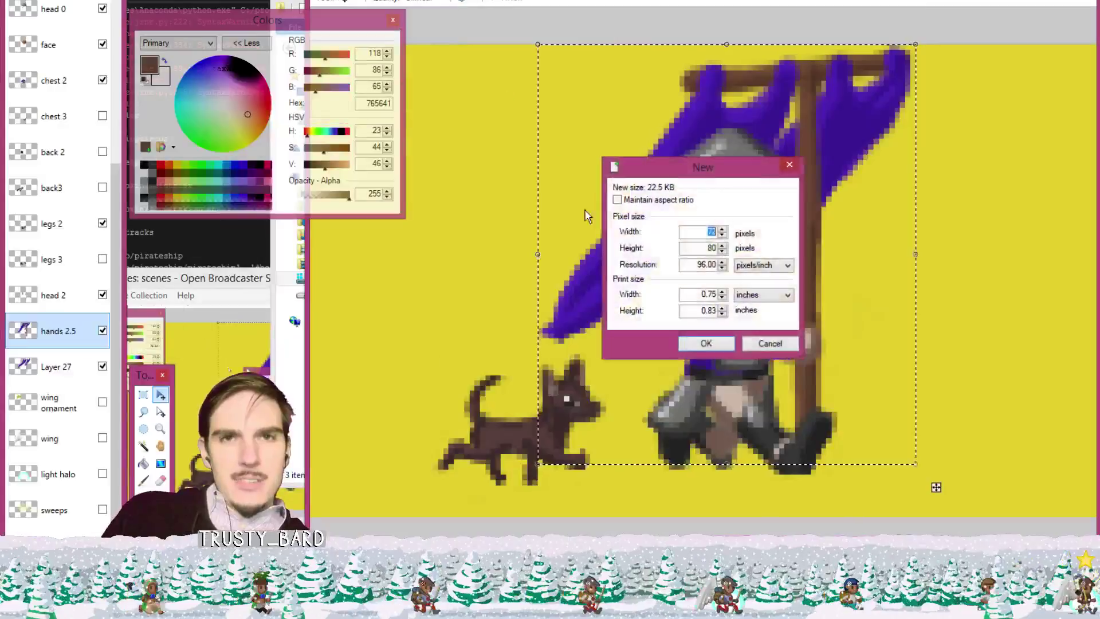
key("Return")
key("ctrl+v")
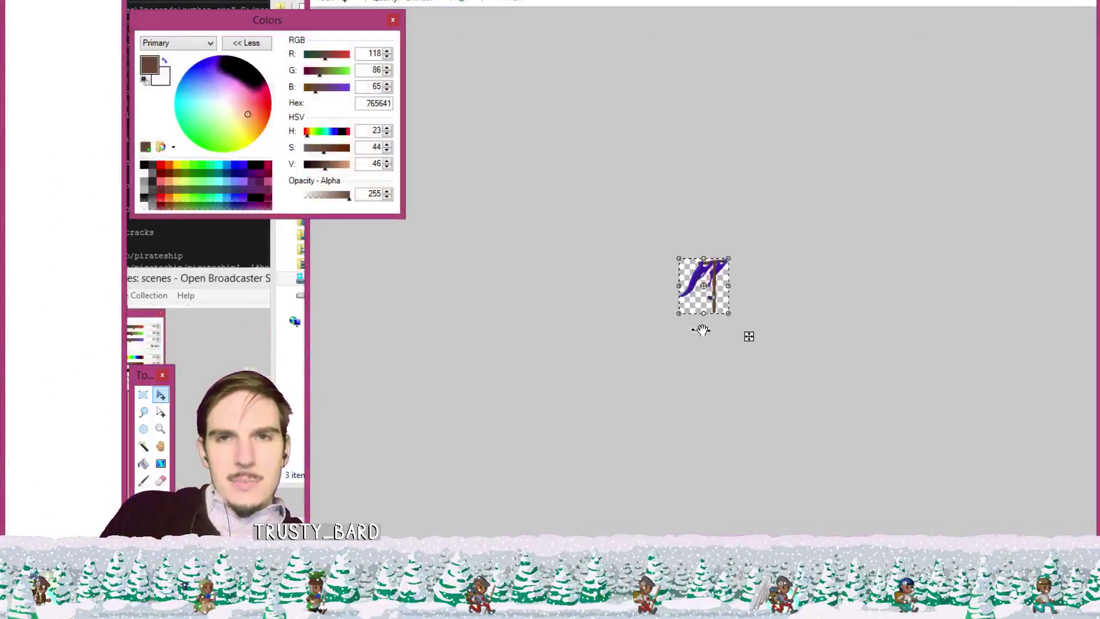
scroll(771, 320, "up", 6)
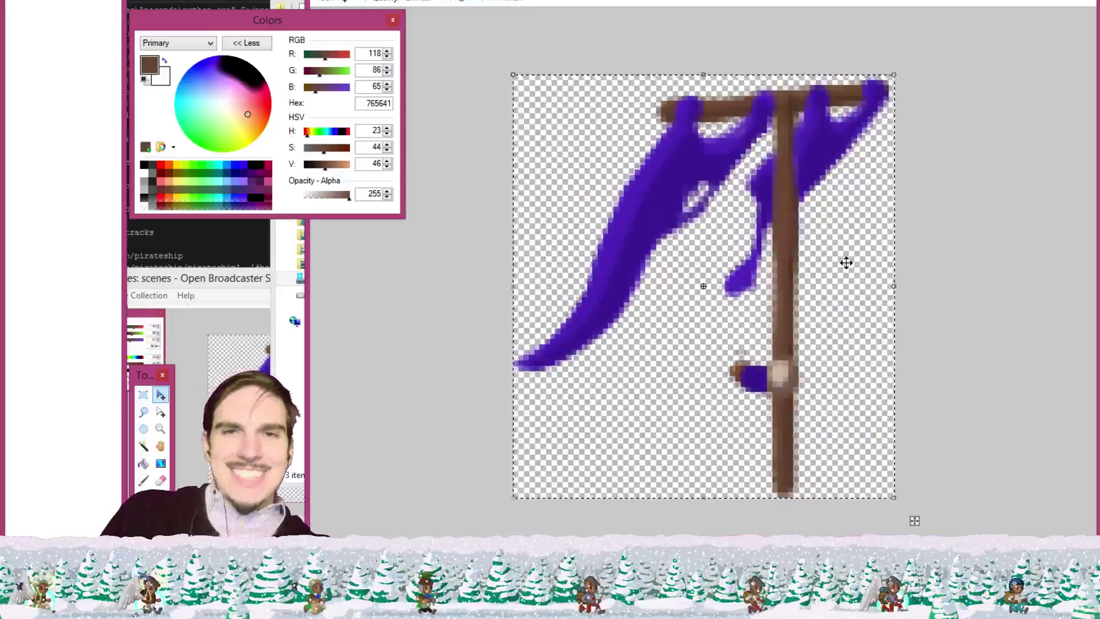
Save the pasted second banner frame as PNG 1 in the banner folder with auto-detected bit depth.
key("ctrl+s")
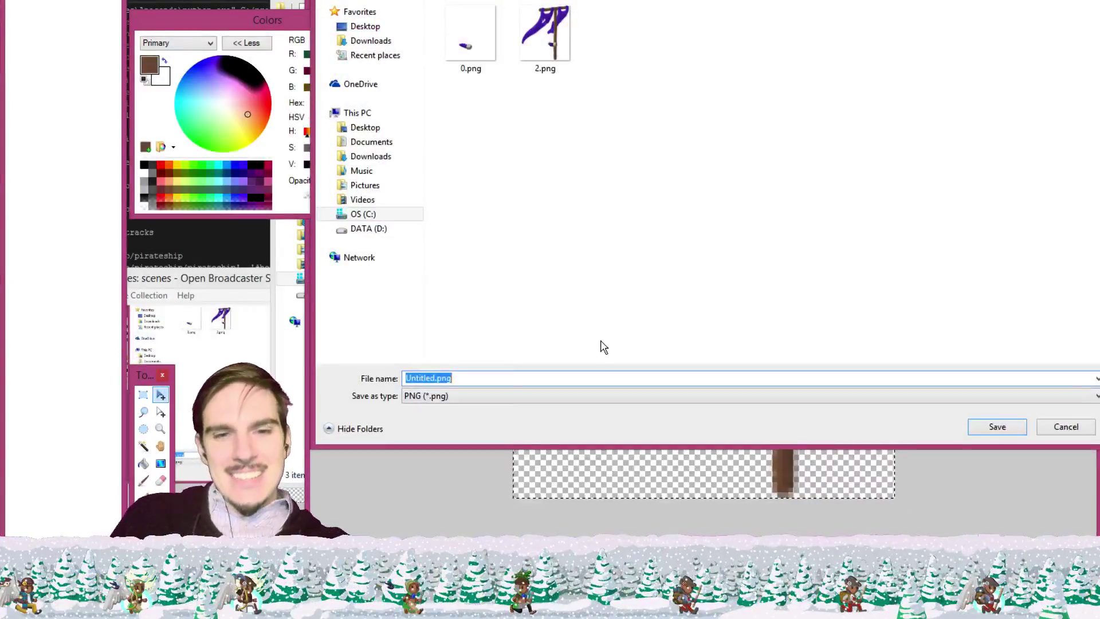
type("1")
key("Return")
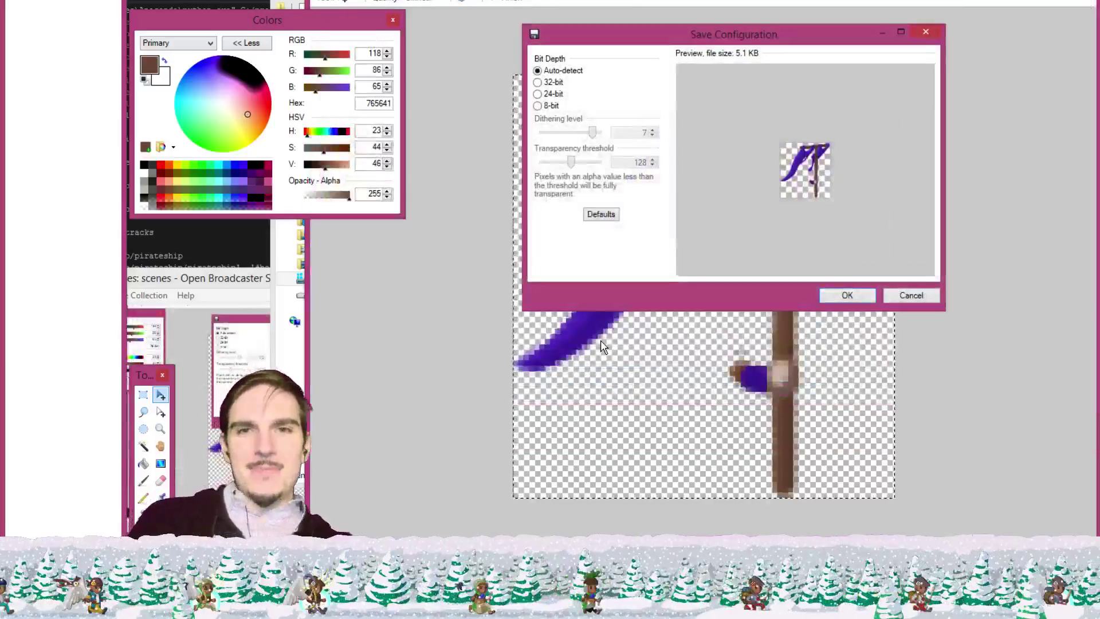
key("Return")
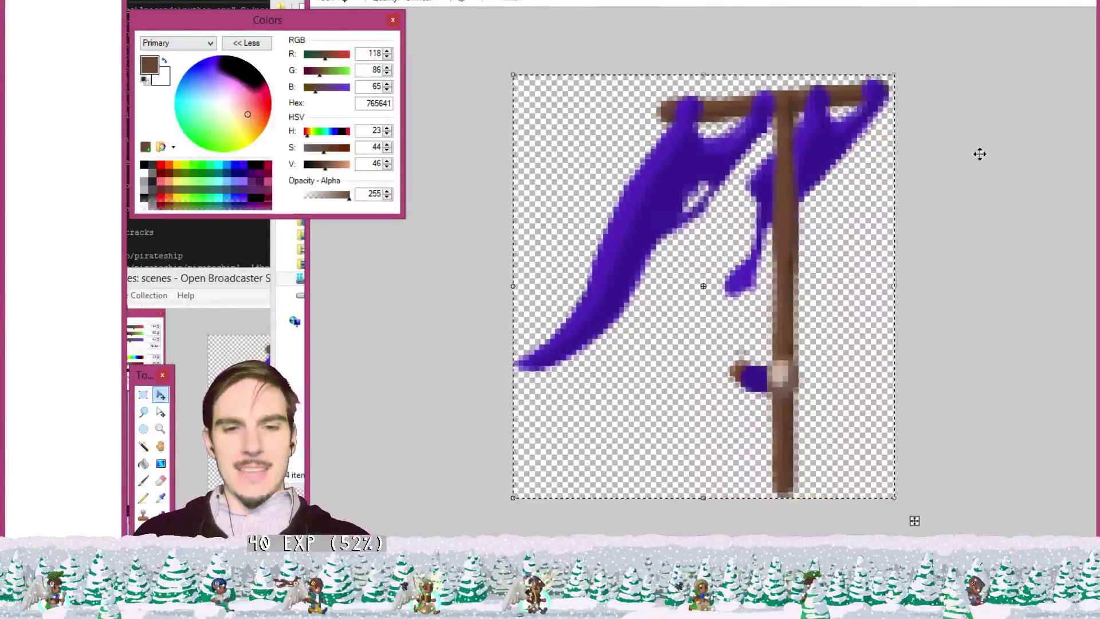
Fill the hole in the frame's large banner cloth with sampled dark purple 49289C and tidy the cloth's edges with the Eraser.
key("k")
left_click(712, 165)
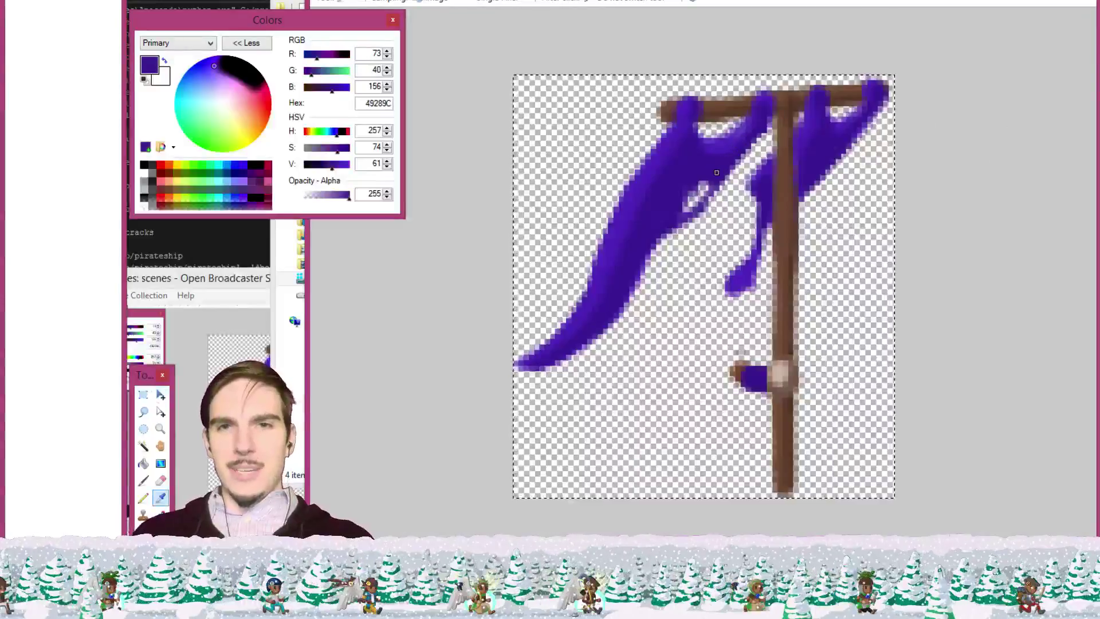
key("b")
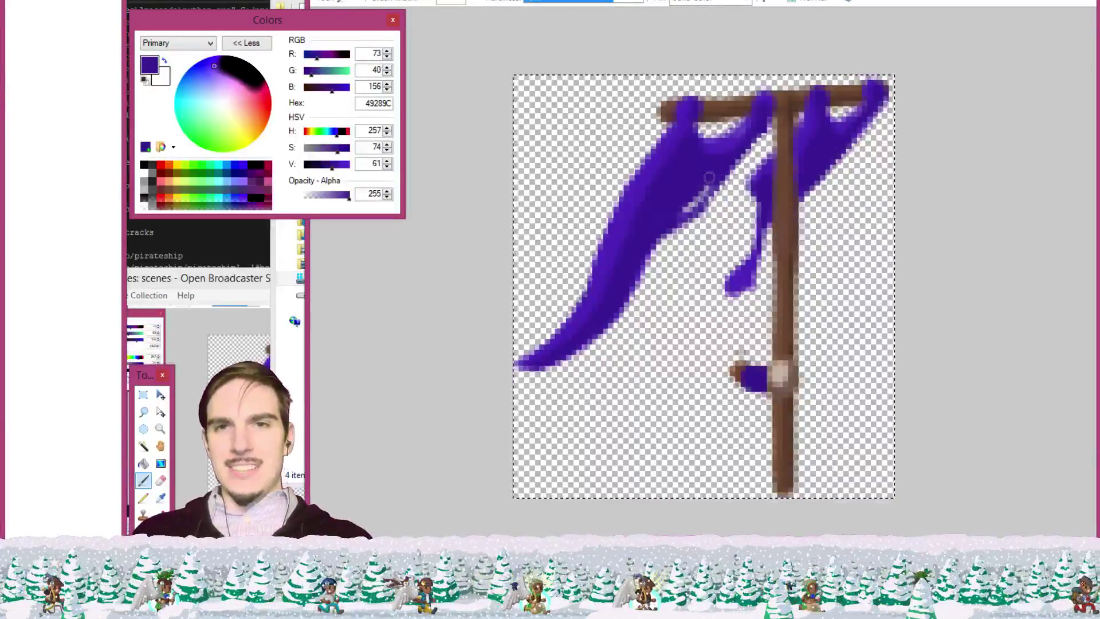
key("e")
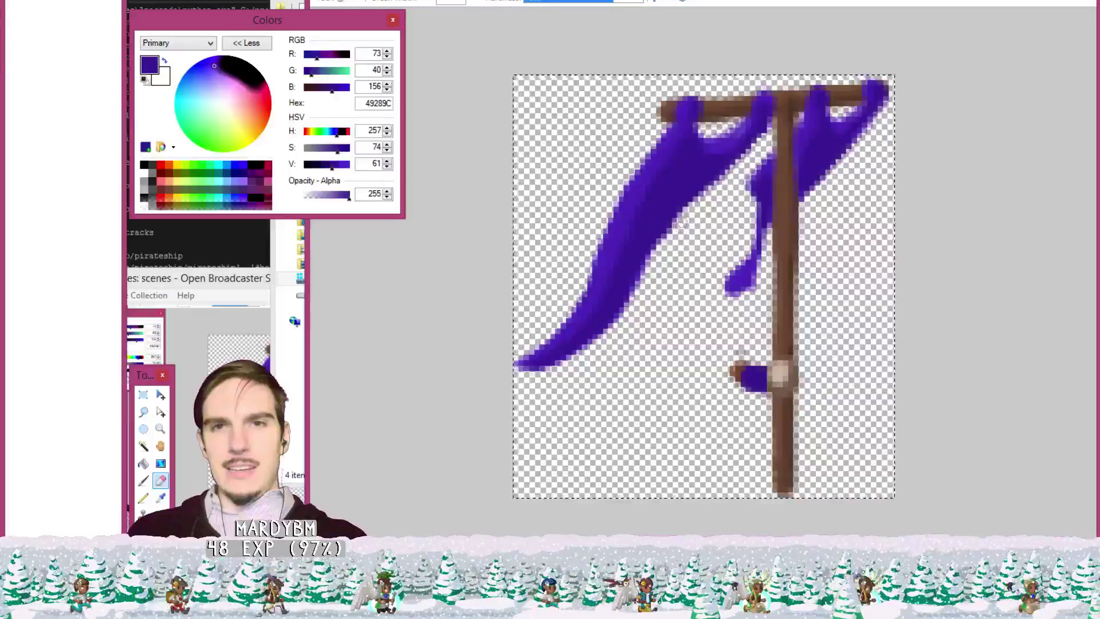
key("b")
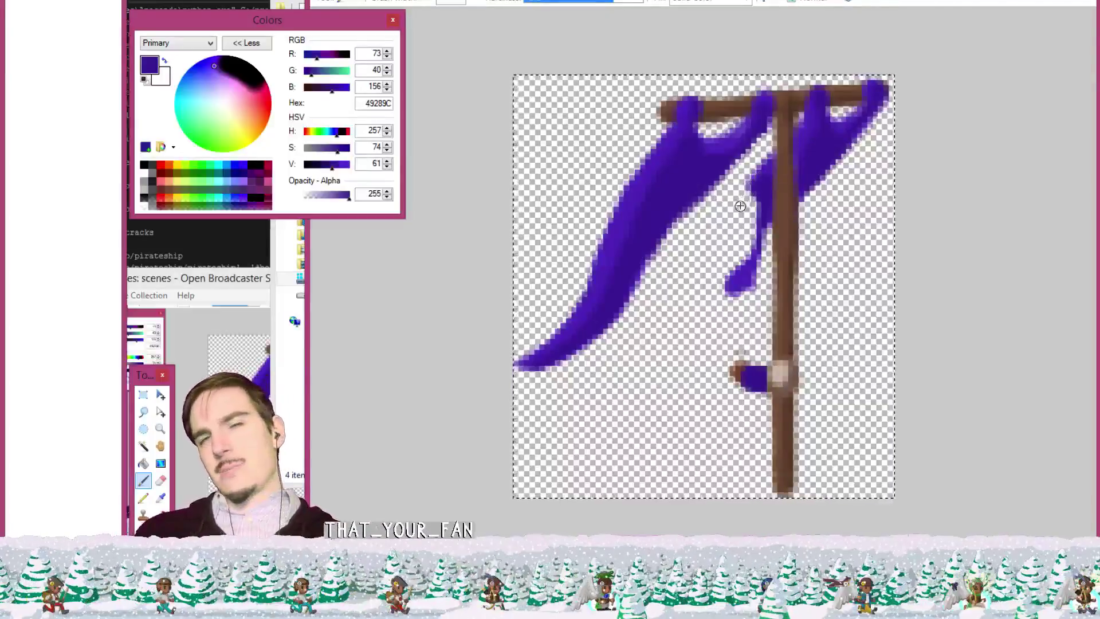
key("e")
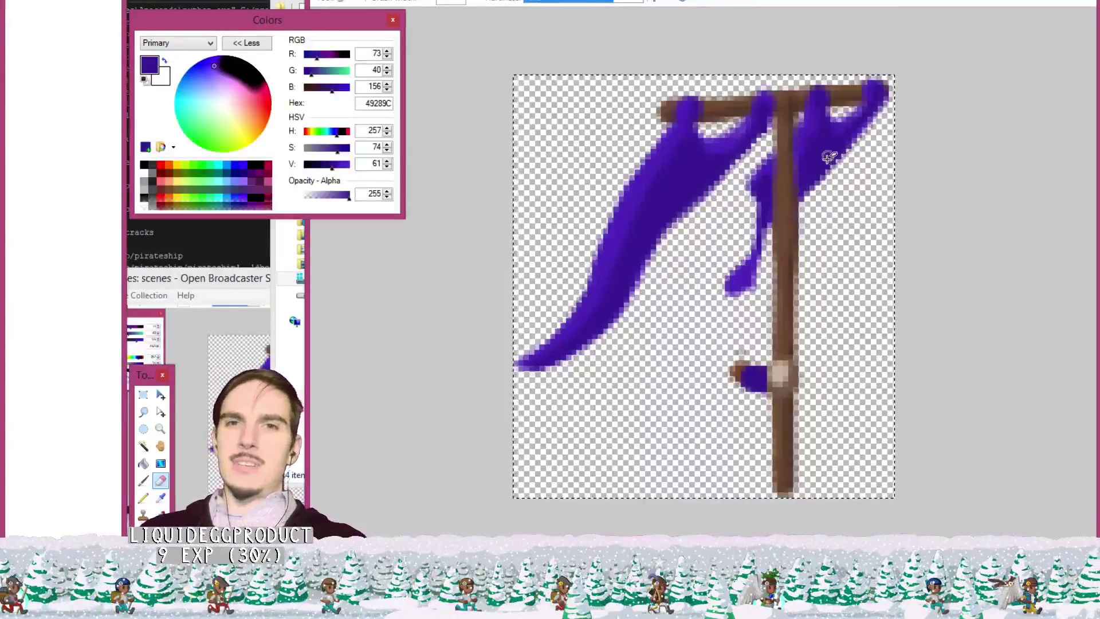
Paint an additional strand of cloth beside the pole in sampled purple 5D33BF and shade it with the darker 49289D.
key("k")
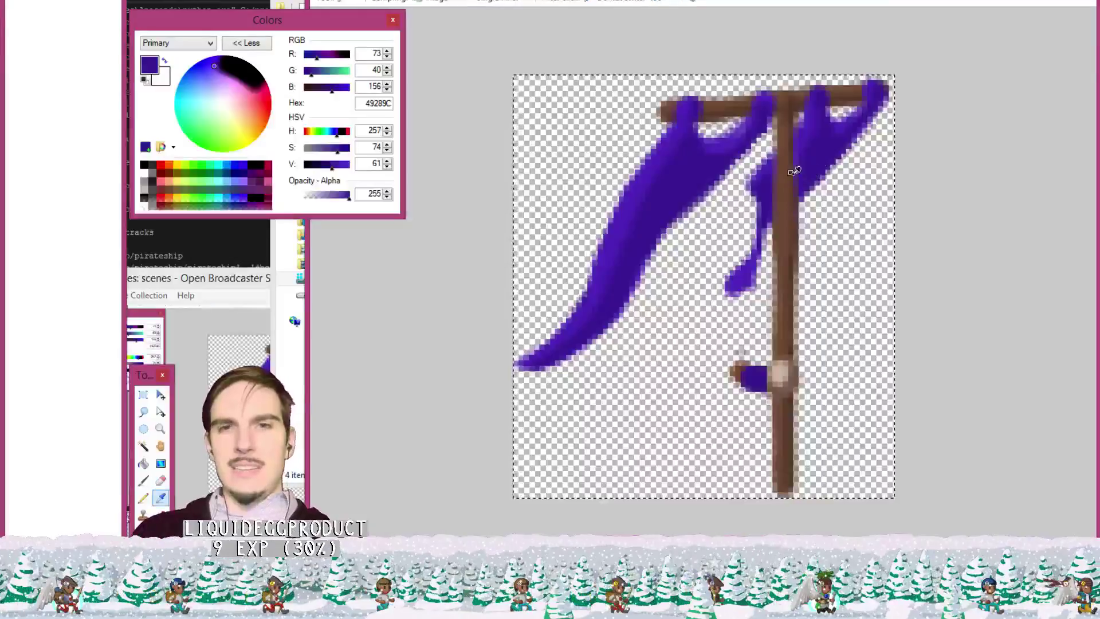
key("b")
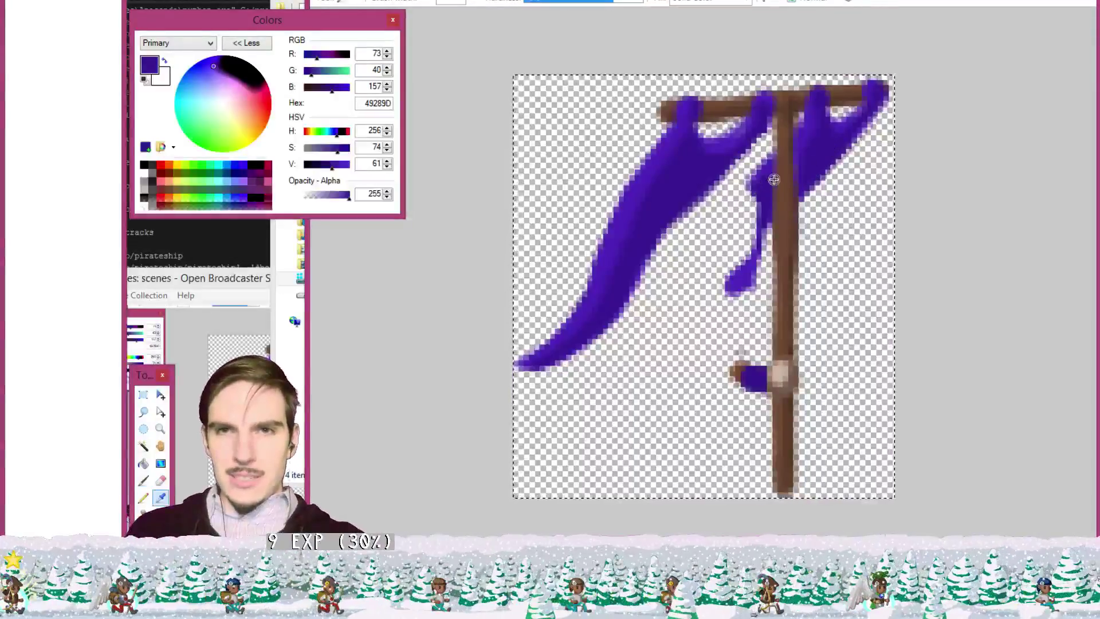
key("k")
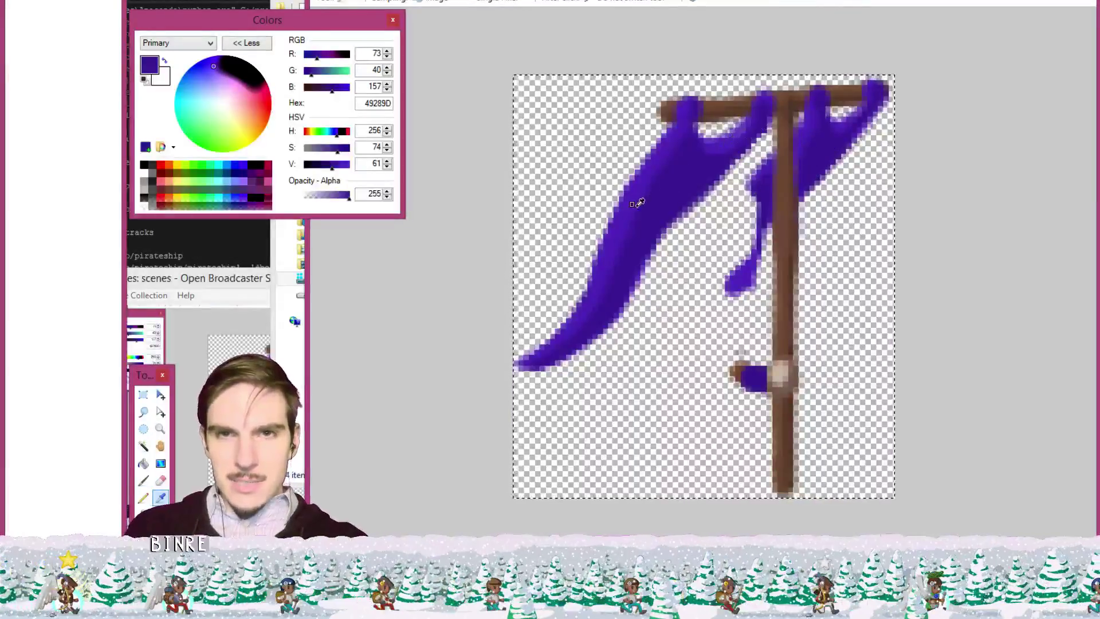
left_click(664, 199)
key("b")
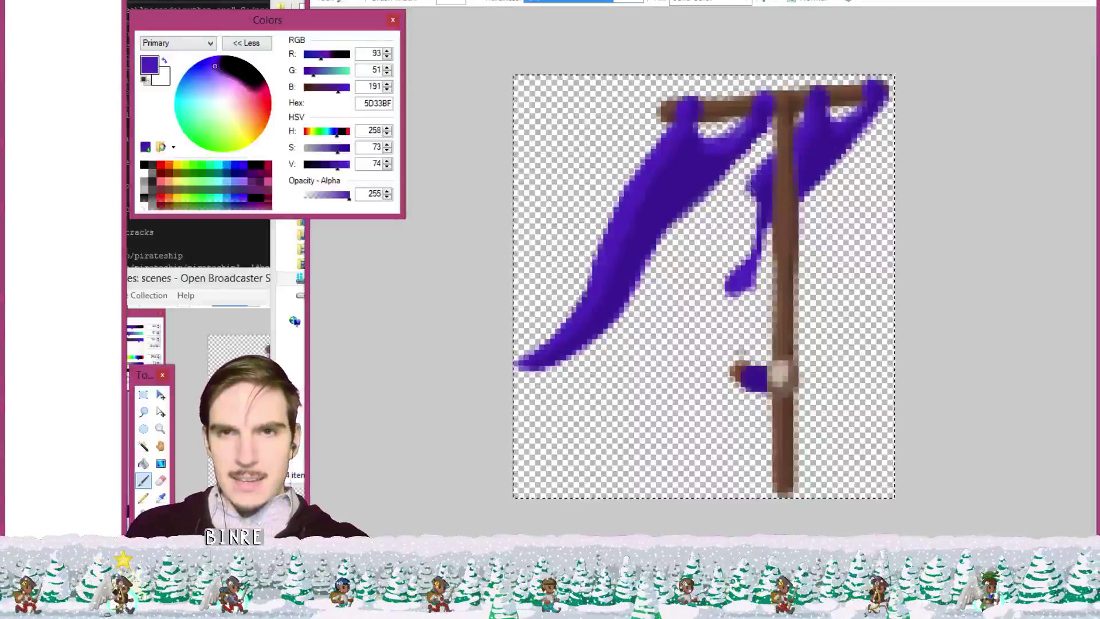
mouse_move(747, 186)
left_mouse_down()
mouse_move(727, 223)
mouse_move(733, 214)
left_mouse_up()
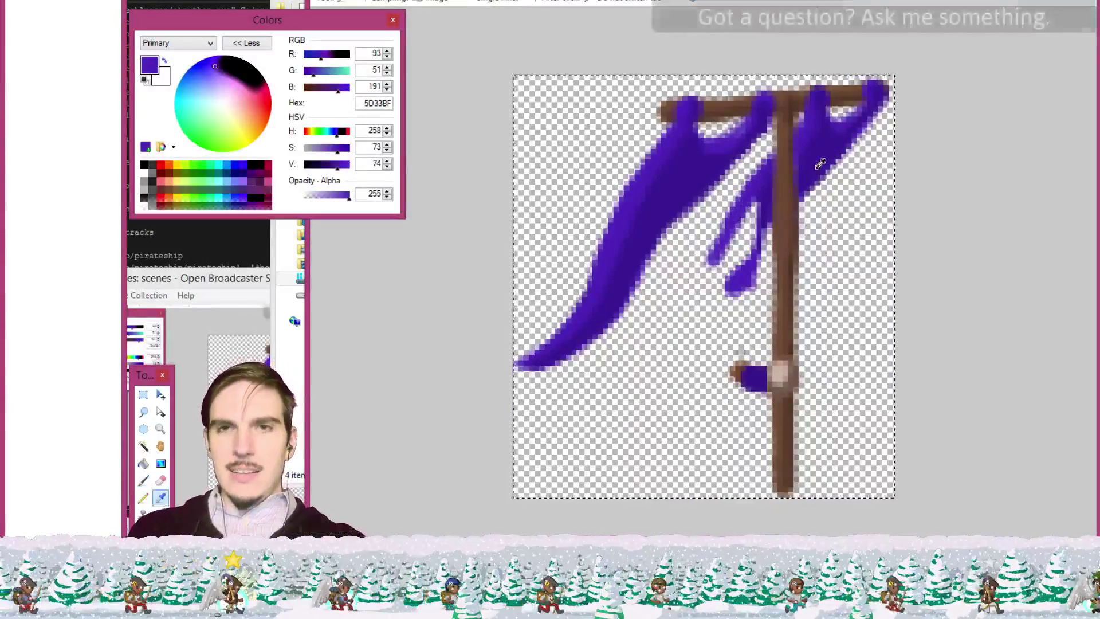
key("k")
left_click(753, 207)
key("b")
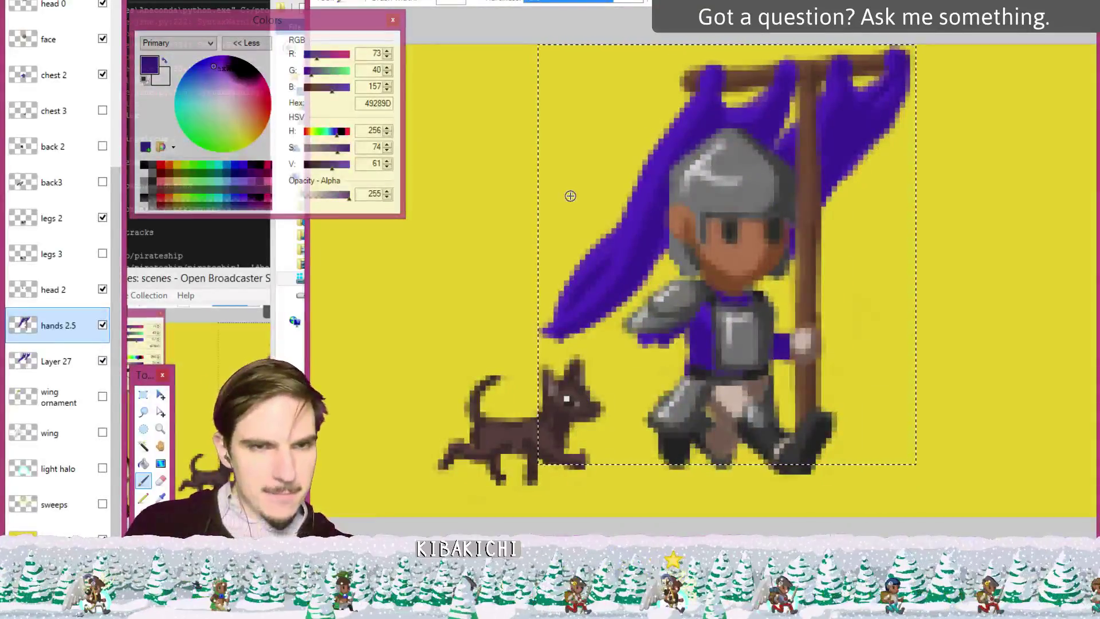
In the knight image, undo the merges of hands 2 and the hidden Layer 27 into hands 2.5.
key("ctrl+z")
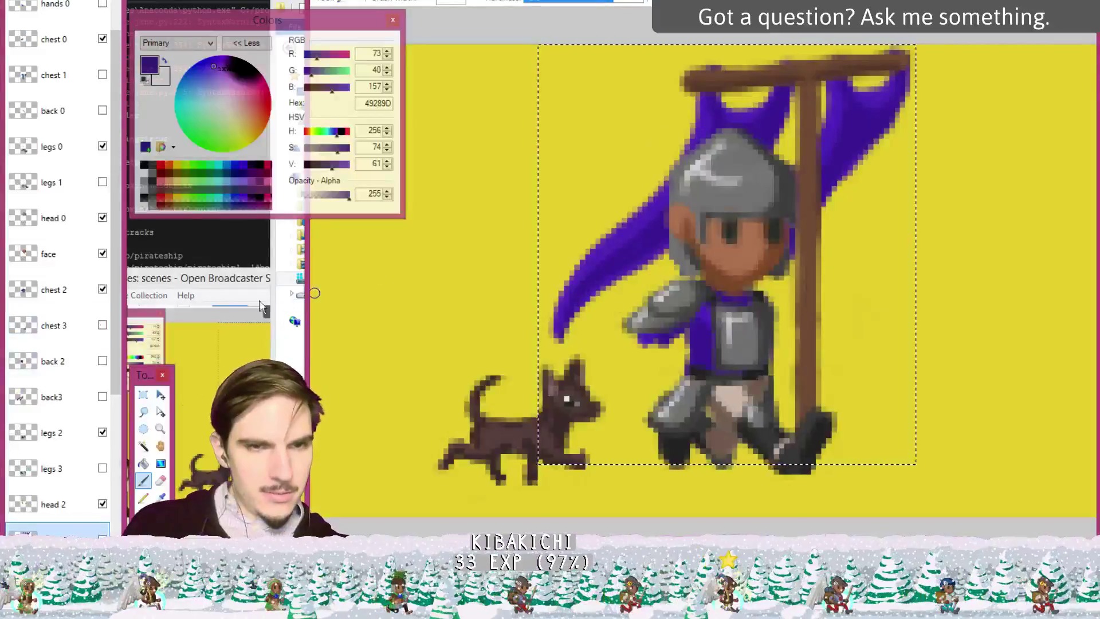
scroll(86, 286, "down", 4)
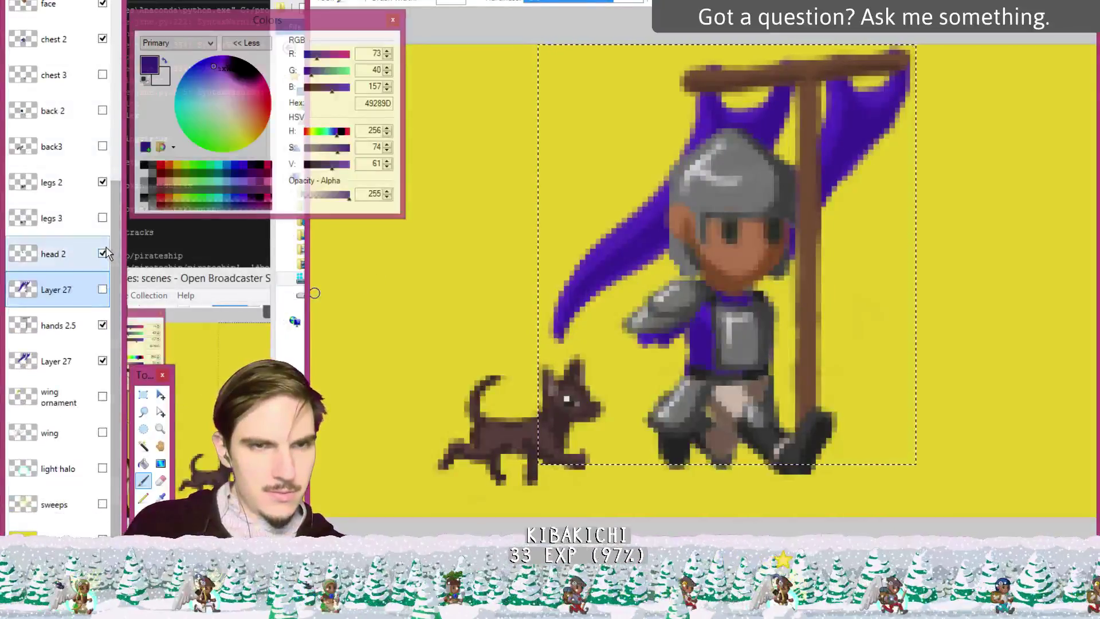
key("ctrl+z")
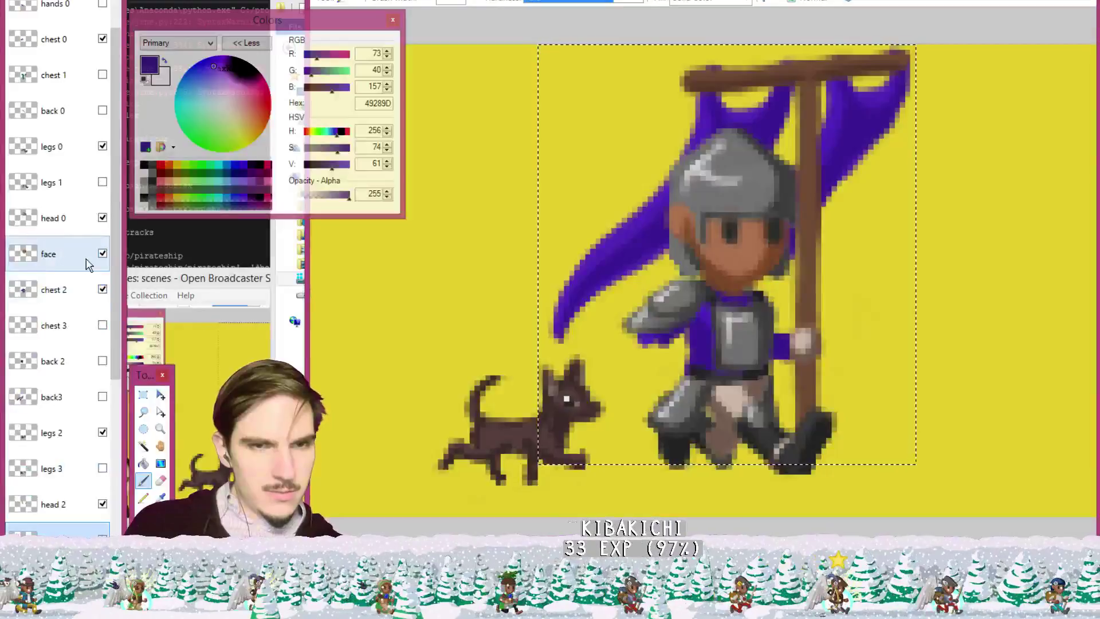
scroll(117, 269, "down", 5)
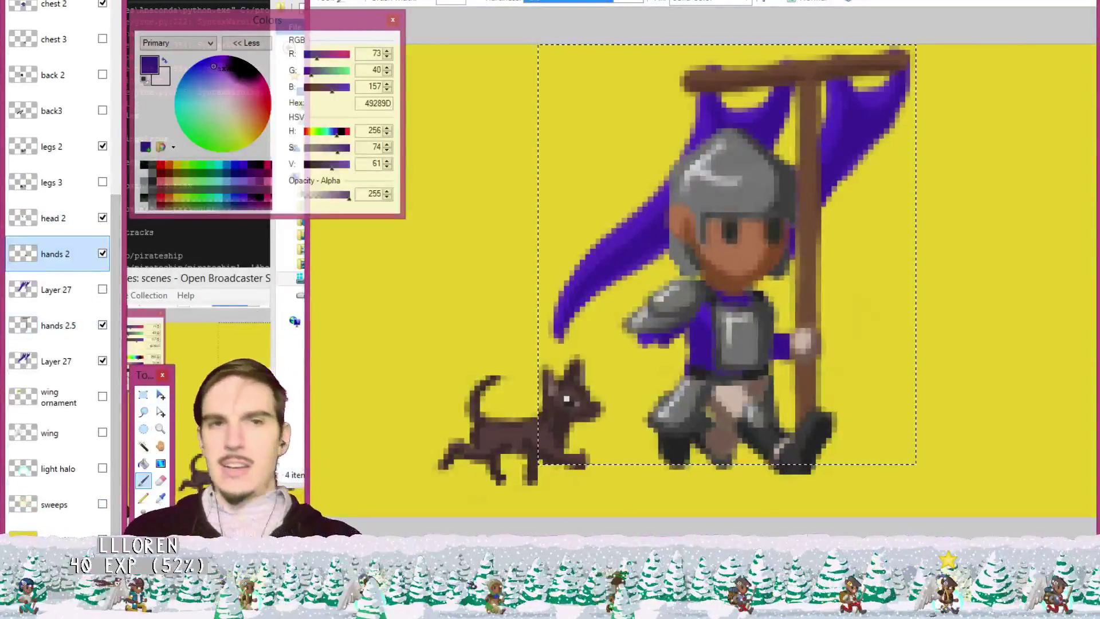
Duplicate the hands 2.5 layer and move one copy below the bottom Layer 27.
left_click(52, 328)
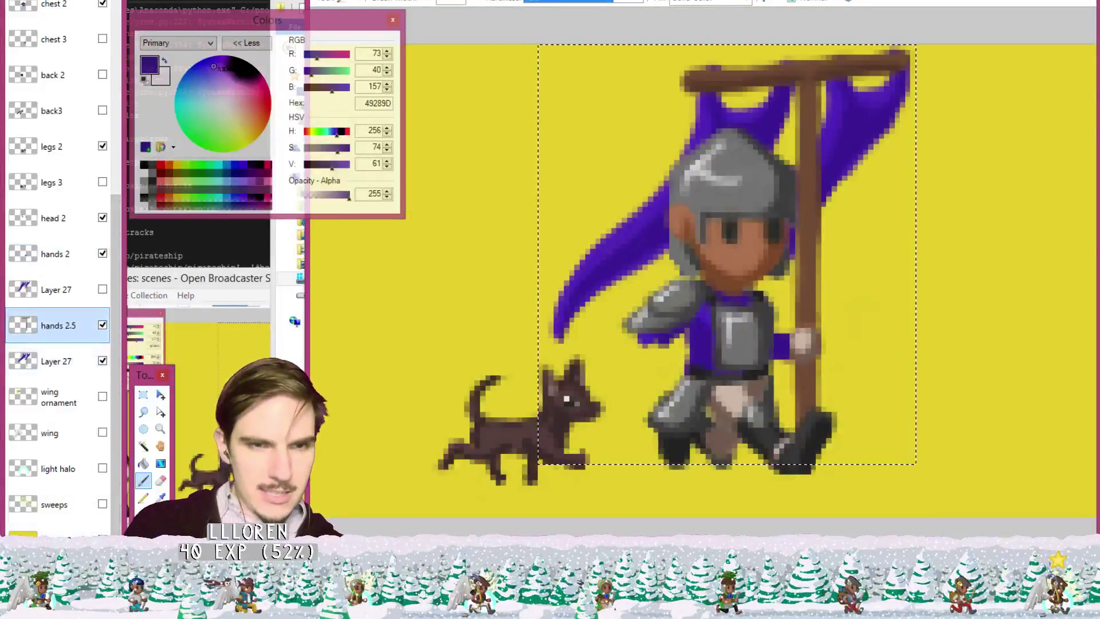
key("ctrl+shift+d")
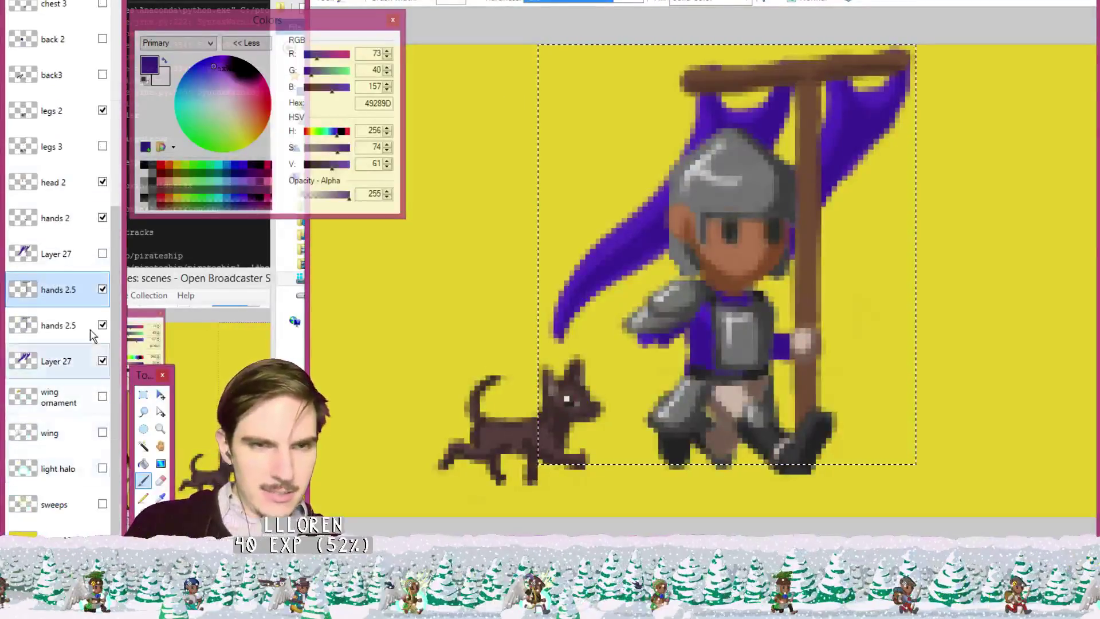
key("ctrl+Page_Down")
key("ctrl+Page_Down")
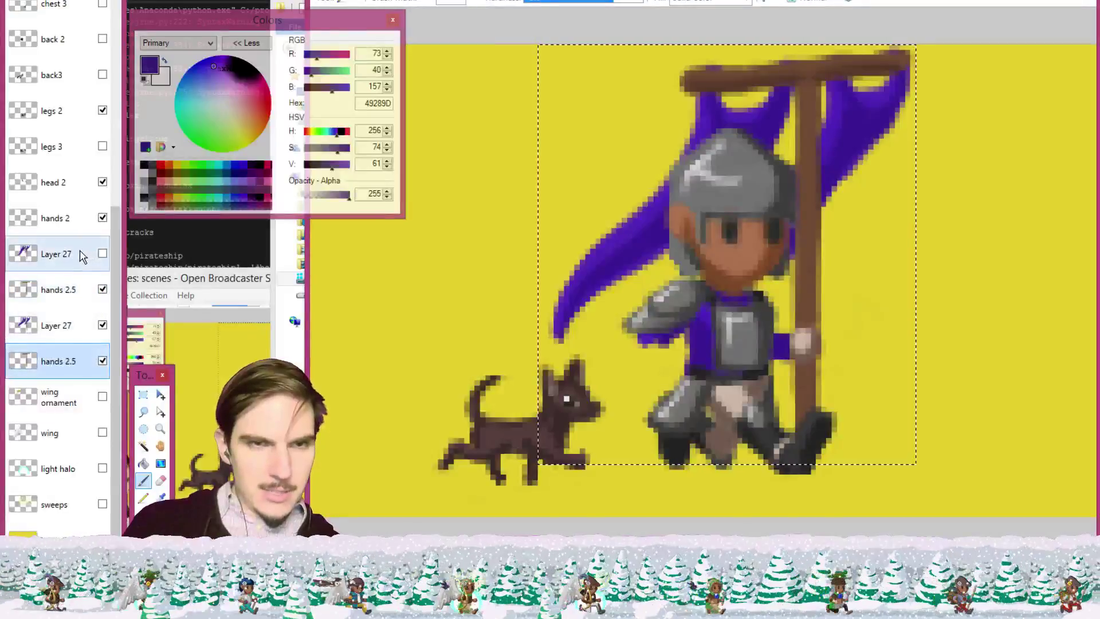
Merge each Layer 27 banner down into the hands 2.5 copy directly beneath it.
left_click(81, 256)
key("ctrl+m")
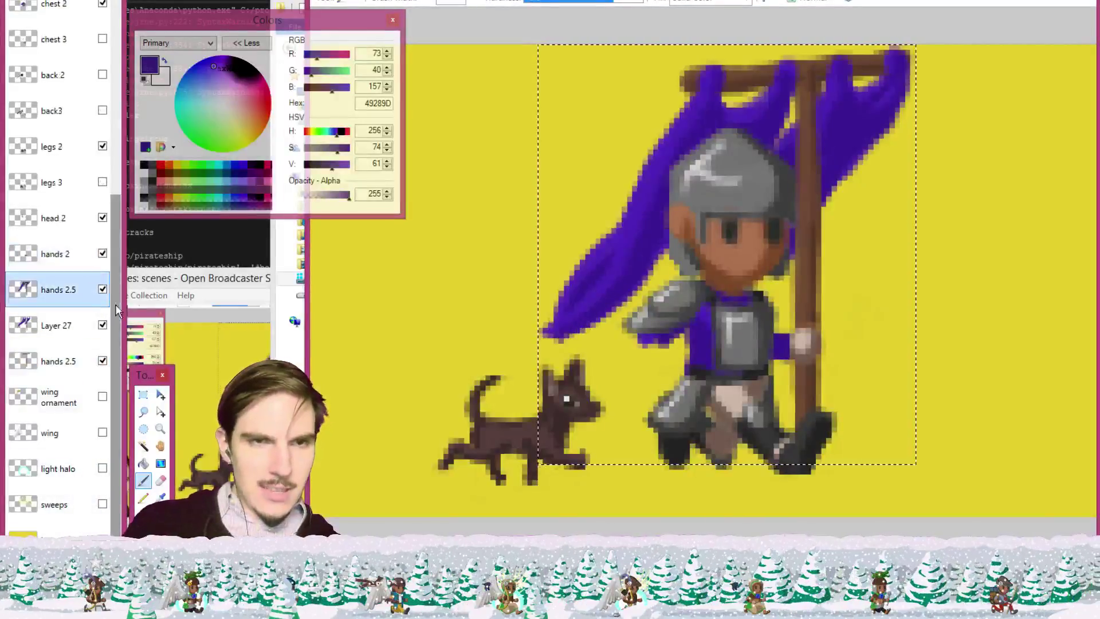
left_click(57, 326)
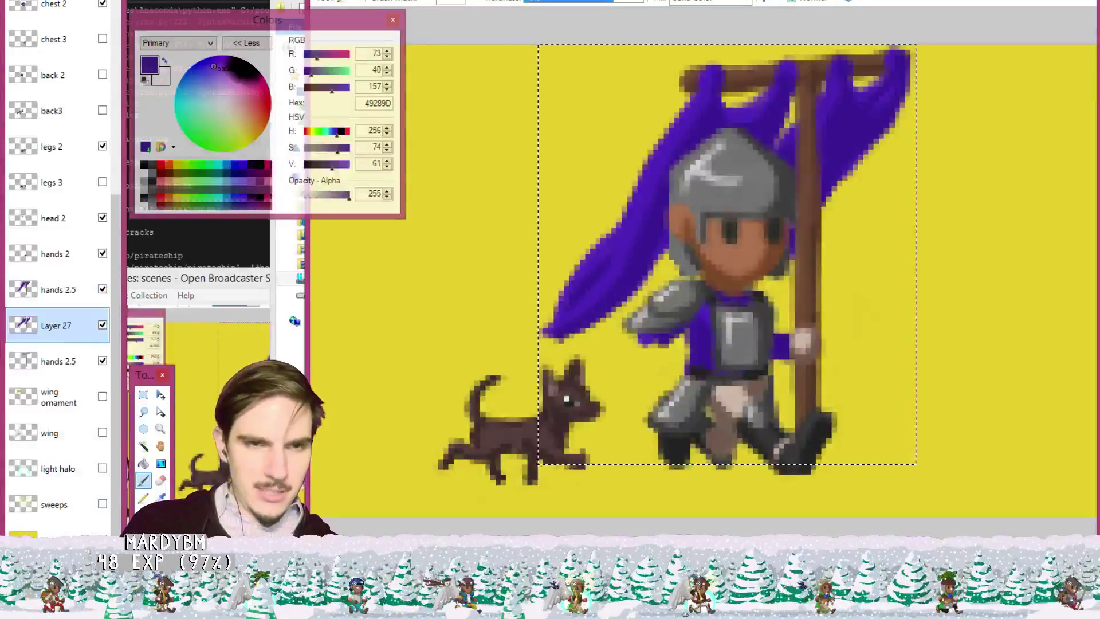
key("ctrl+m")
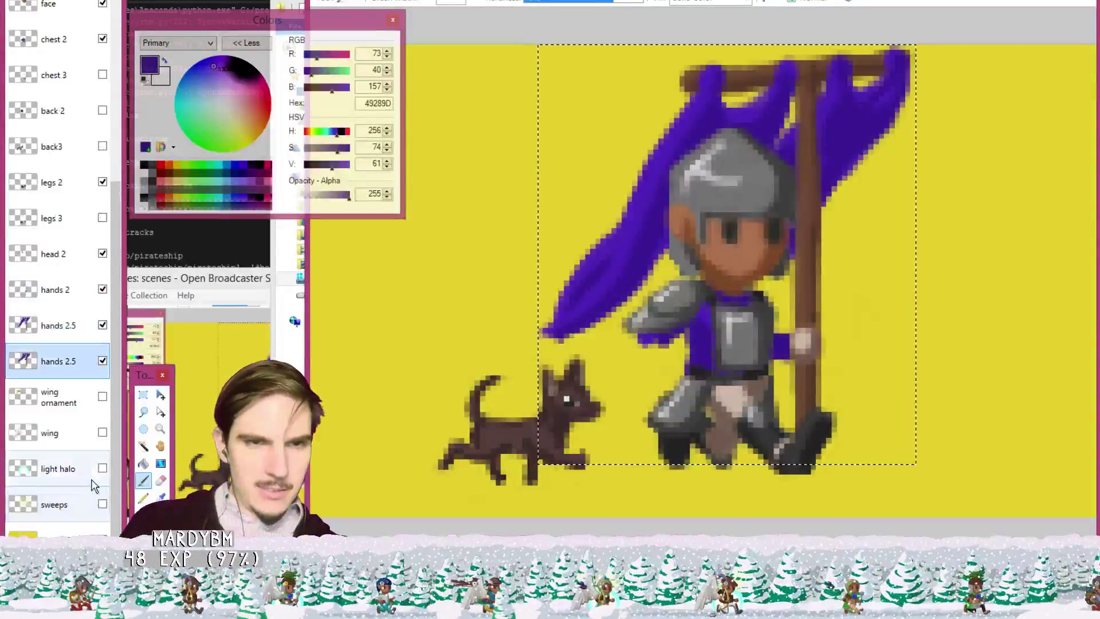
Rename the lower merged hands 2.5 layer as hands 3.5.
double_click(57, 359)
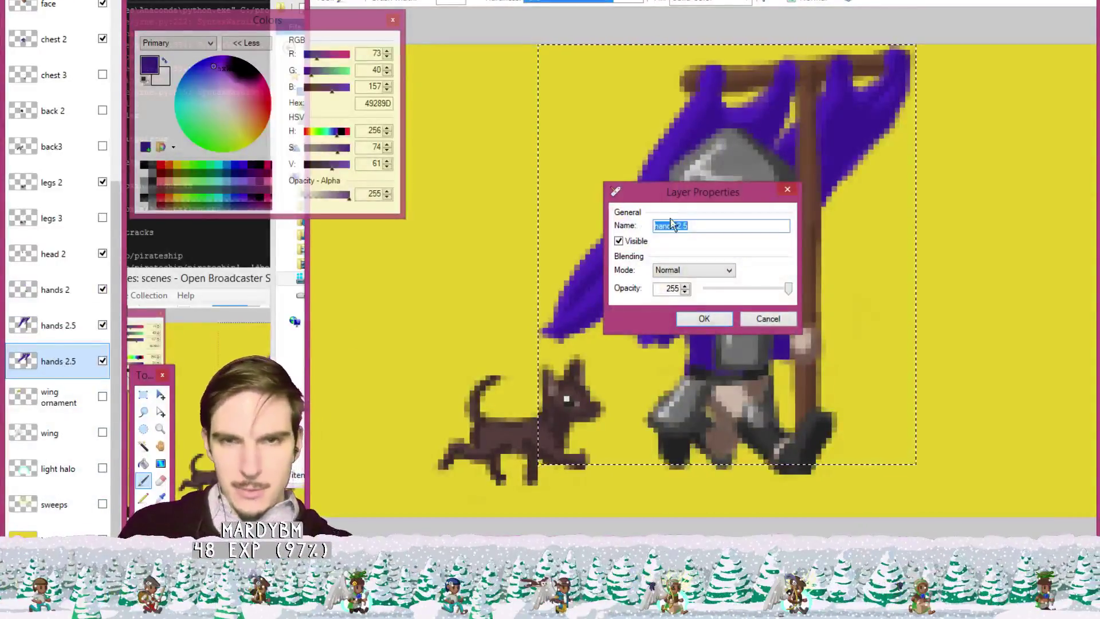
left_click(688, 228)
key("BackSpace")
type("3")
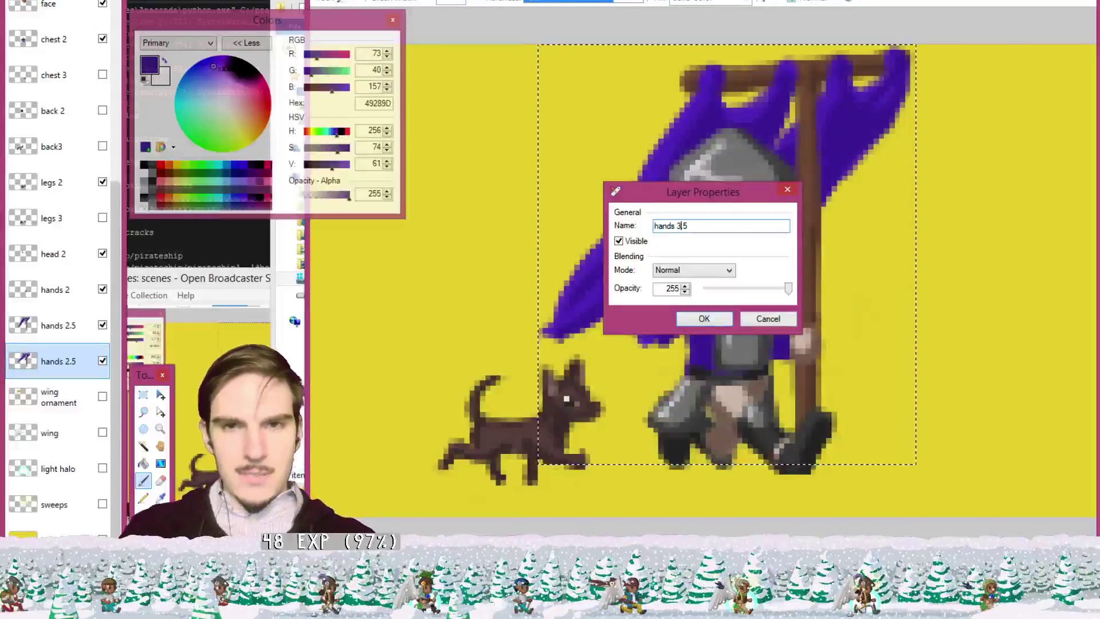
key("Return")
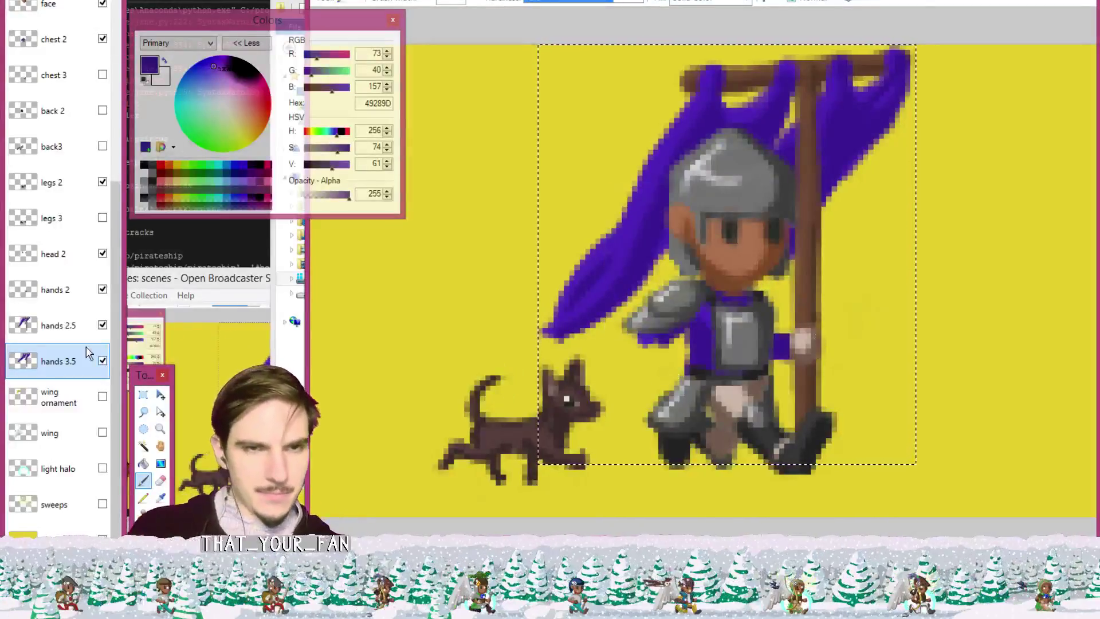
Select the hands 2 layer, switch to the other banner frame image, and fill the hole in its large cloth with sampled dark purple.
left_click(33, 295)
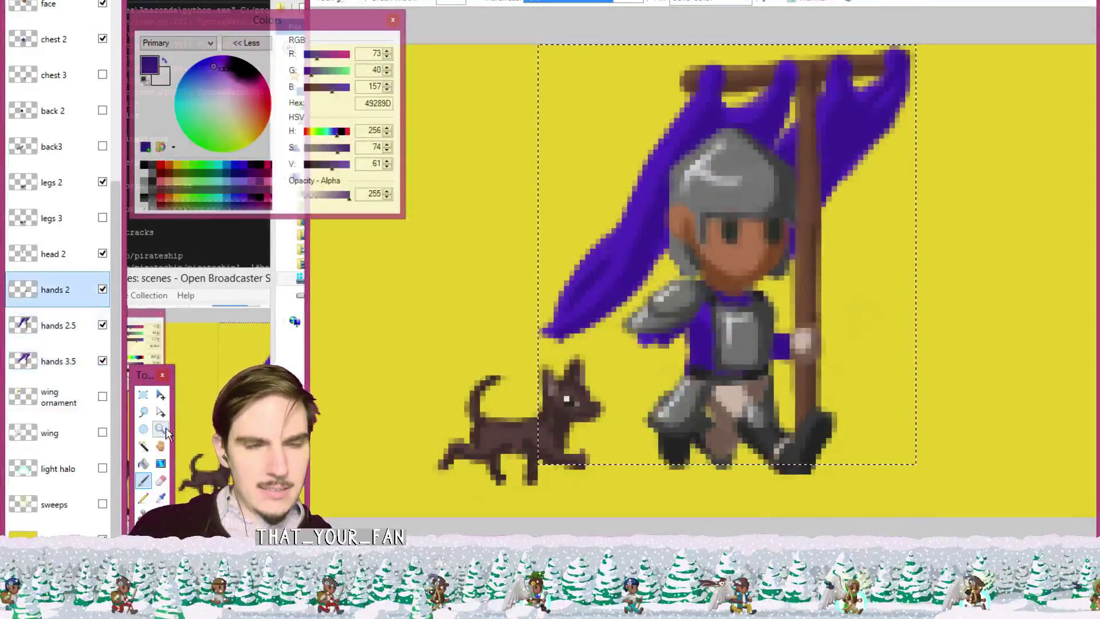
key("ctrl+alt+v")
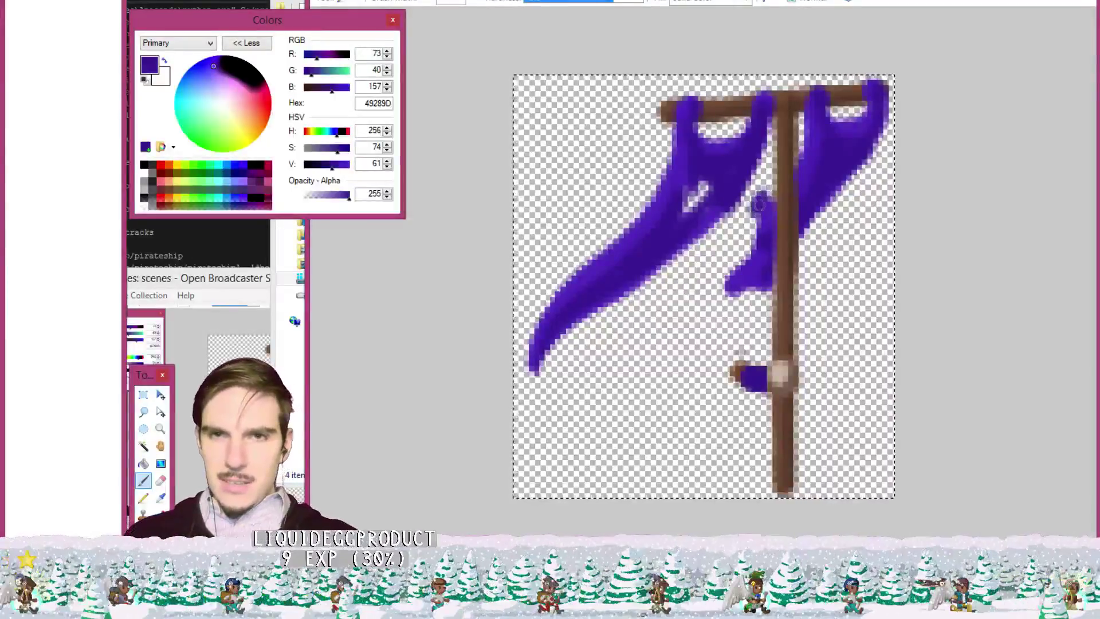
key("e")
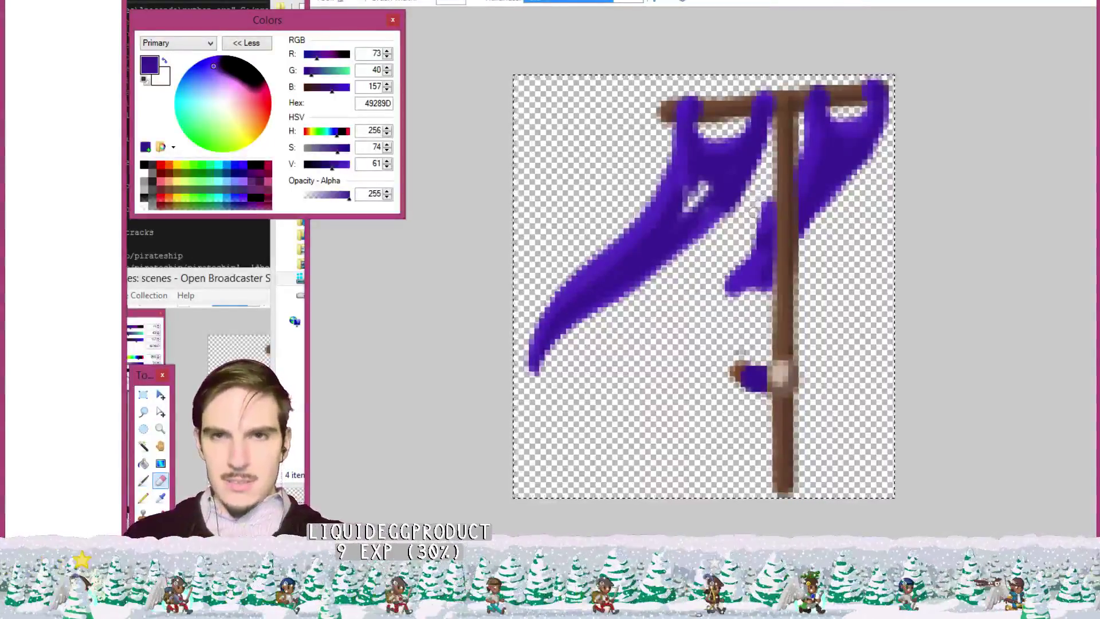
key("k")
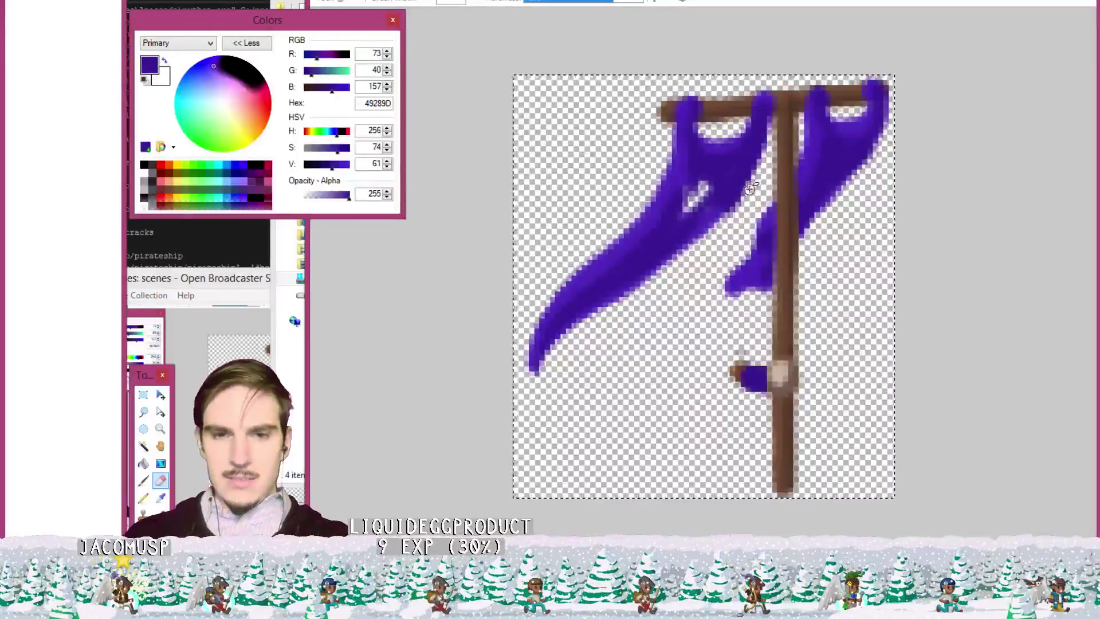
left_click(750, 166)
key("b")
left_click_drag(700, 190, 688, 205)
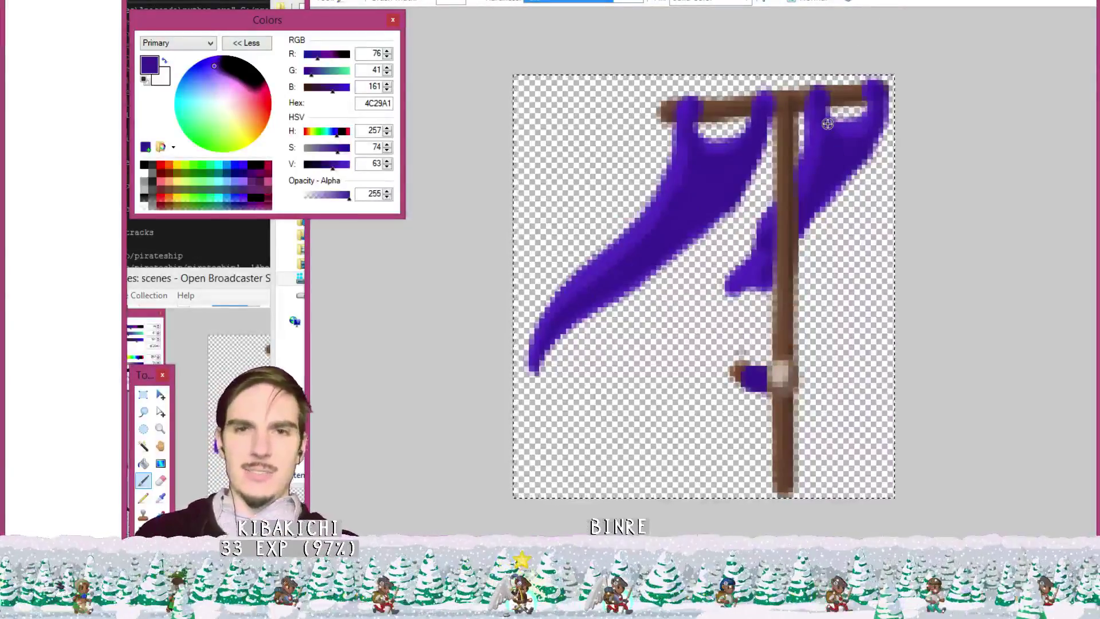
Touch up the shading of that frame's banner cloth with purple 4B28A0 and return to the knight image.
left_click(721, 172)
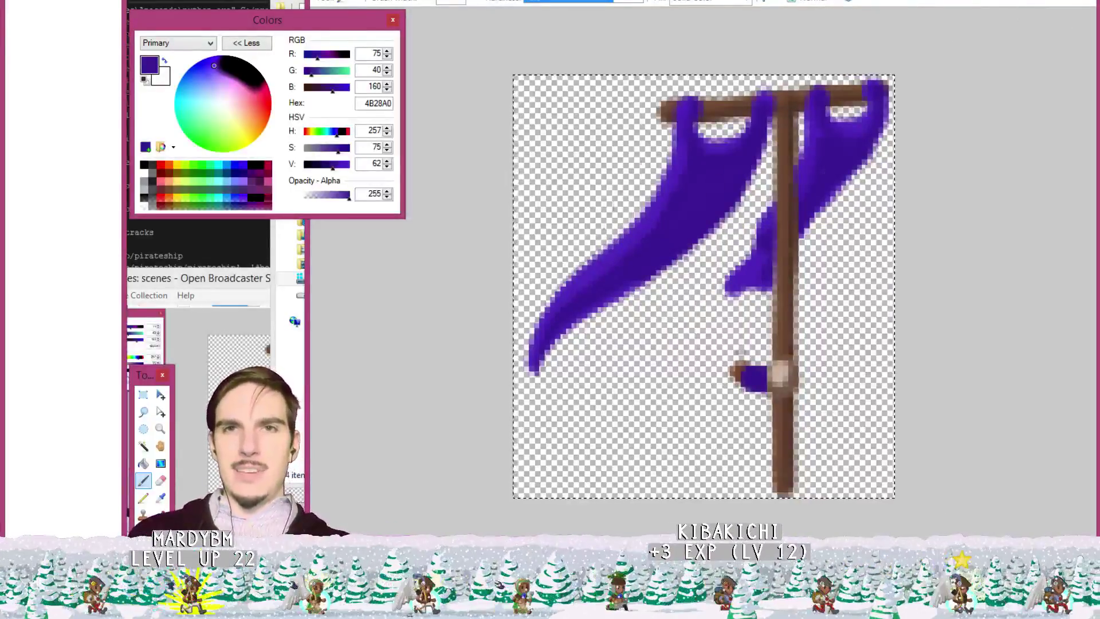
key("ctrl+Tab")
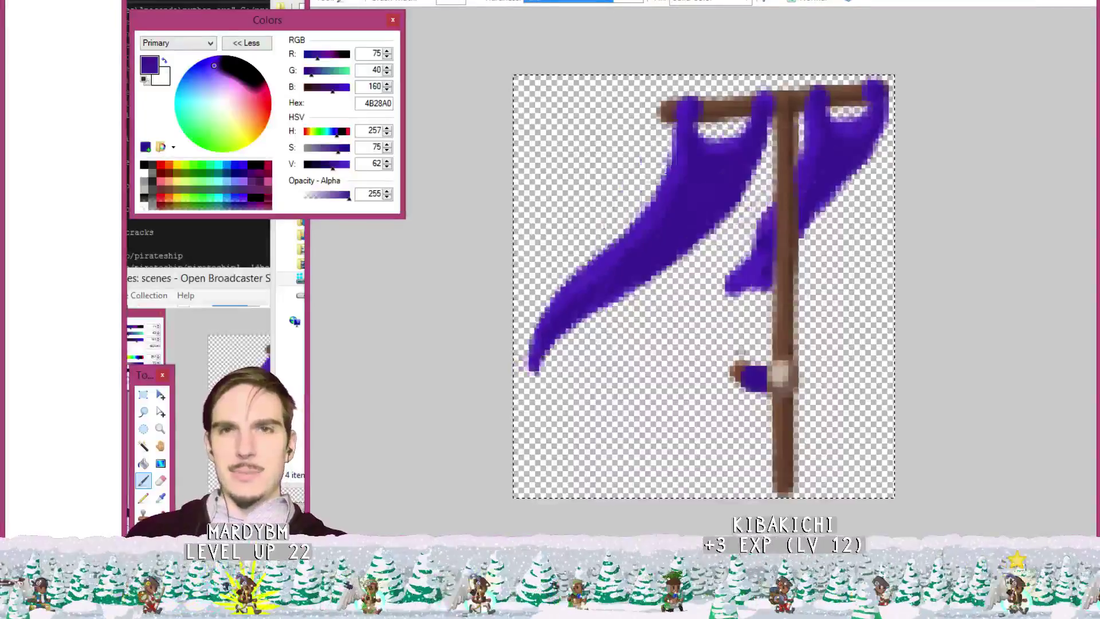
key("ctrl+Tab")
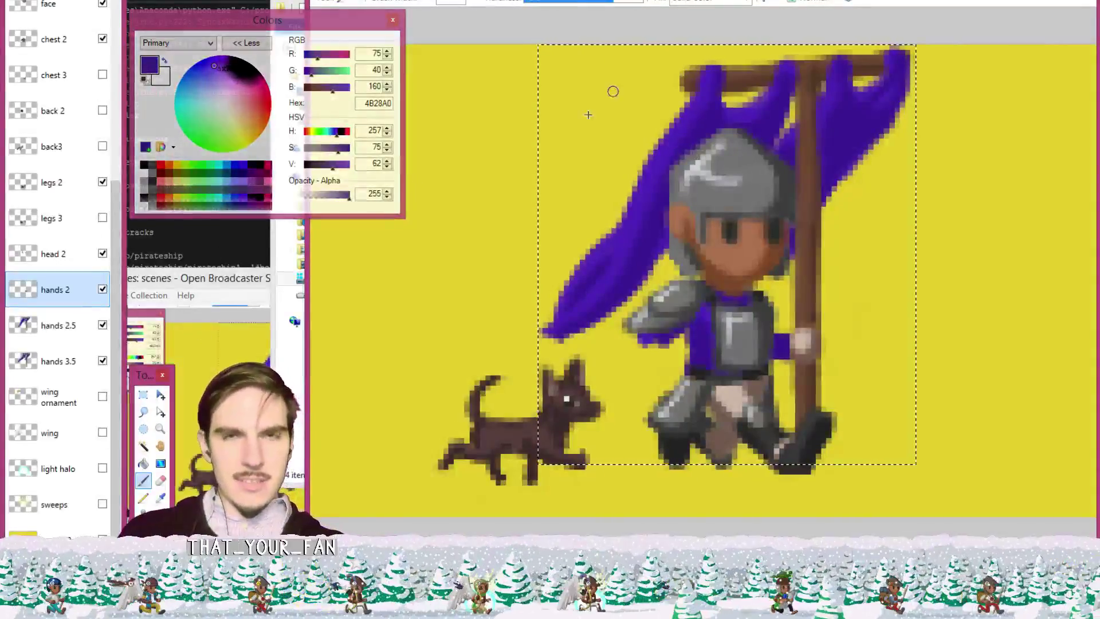
Paste the complete banner frame from 2.png into the hands 2.5 layer and align it over the knight.
key("ctrl+Tab")
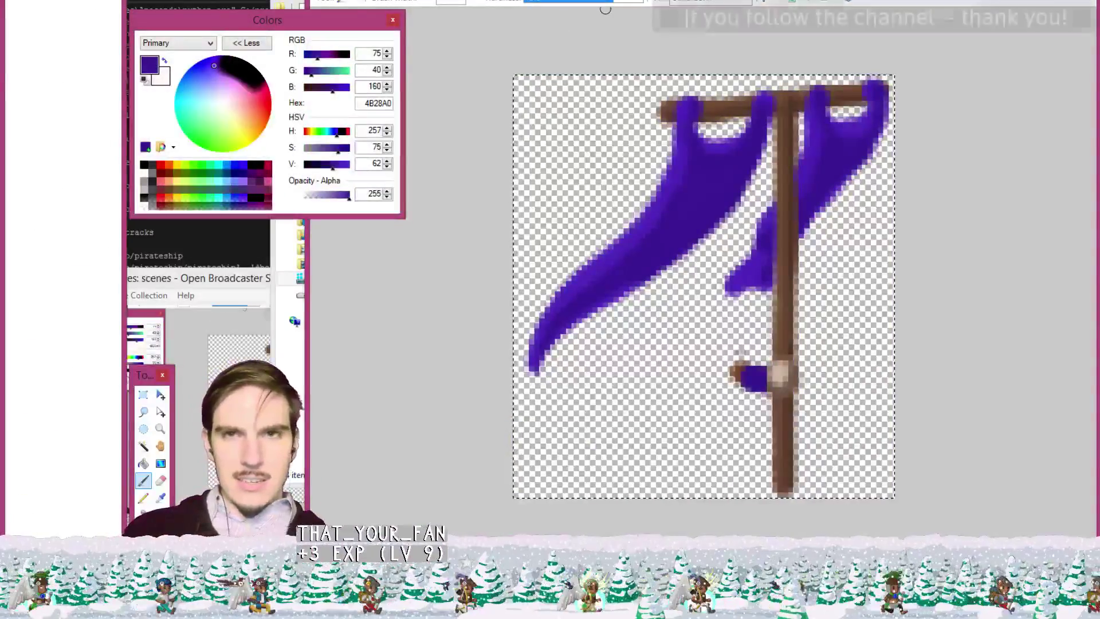
mouse_move(3, 315)
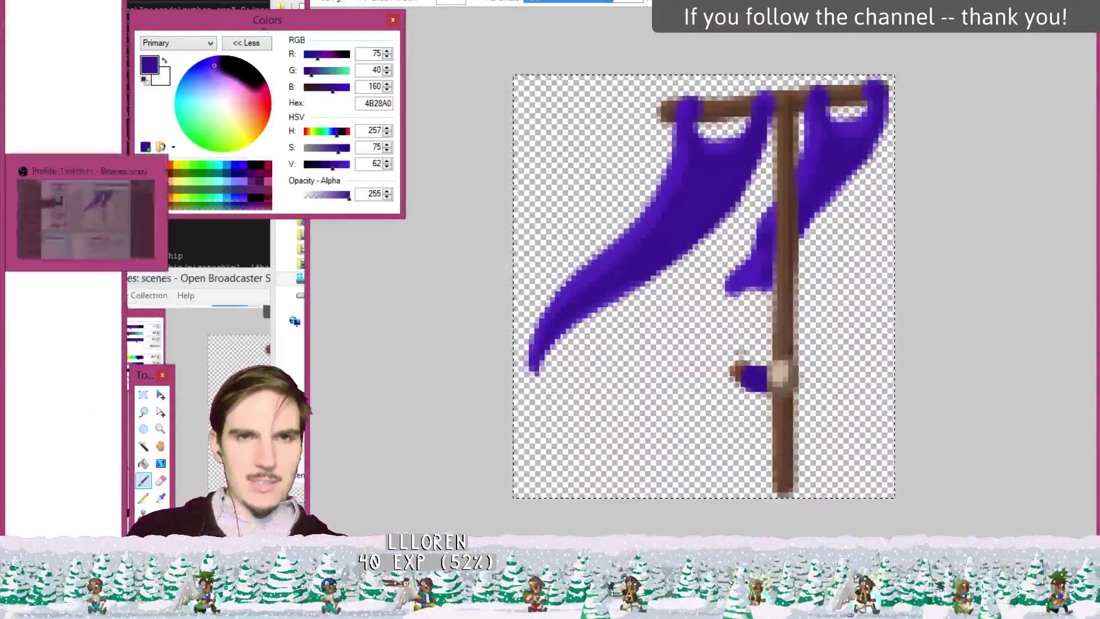
left_click(3, 394)
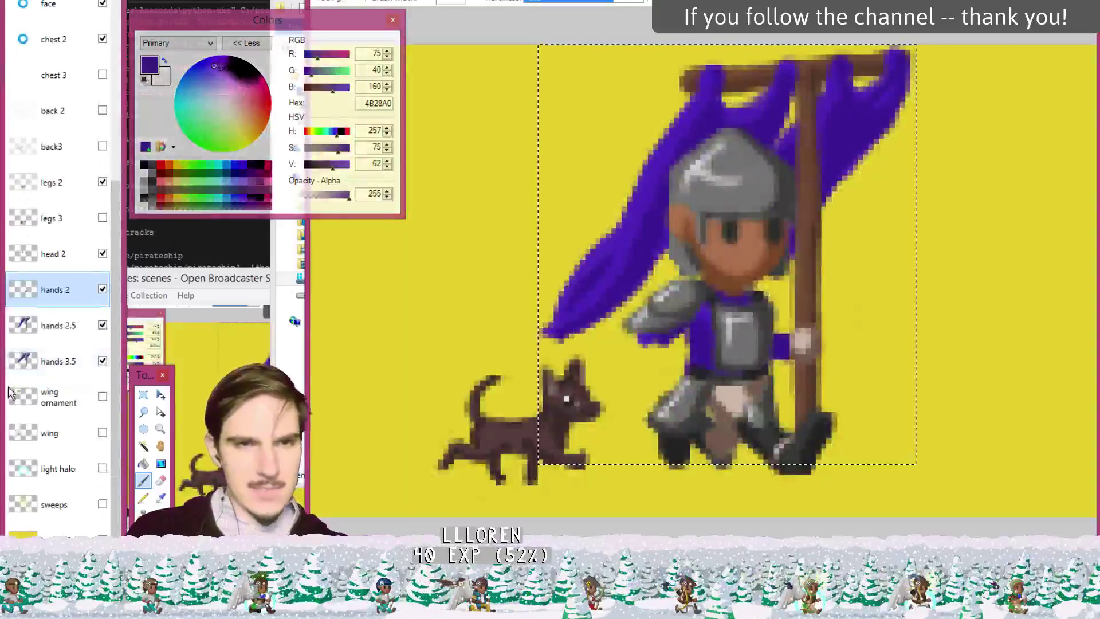
left_click(58, 326)
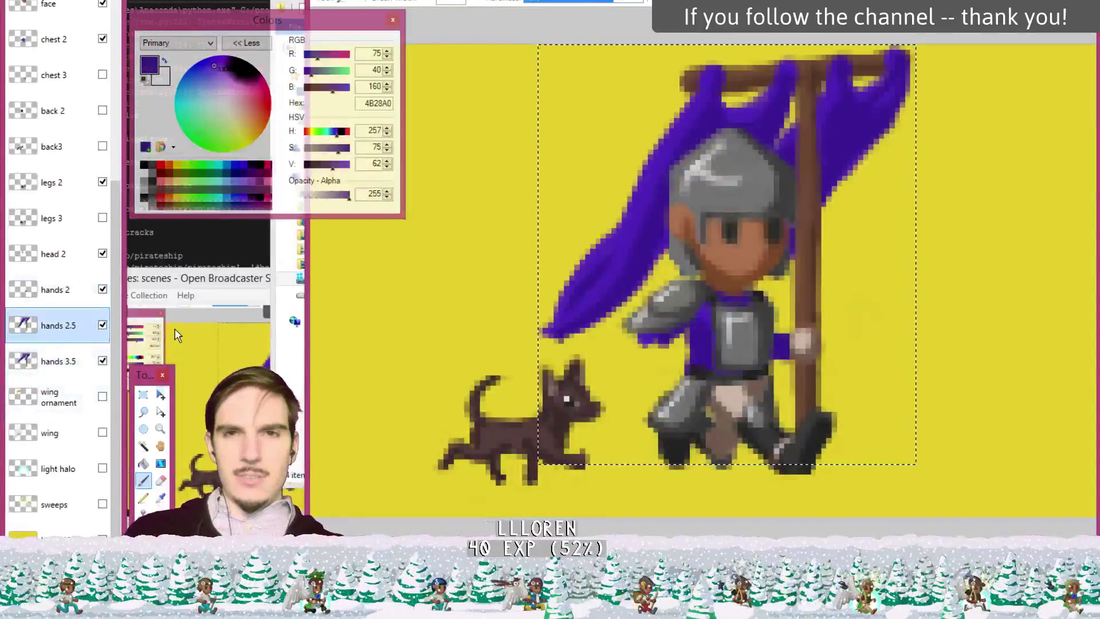
left_click(161, 394)
left_click_drag(720, 508, 495, 508)
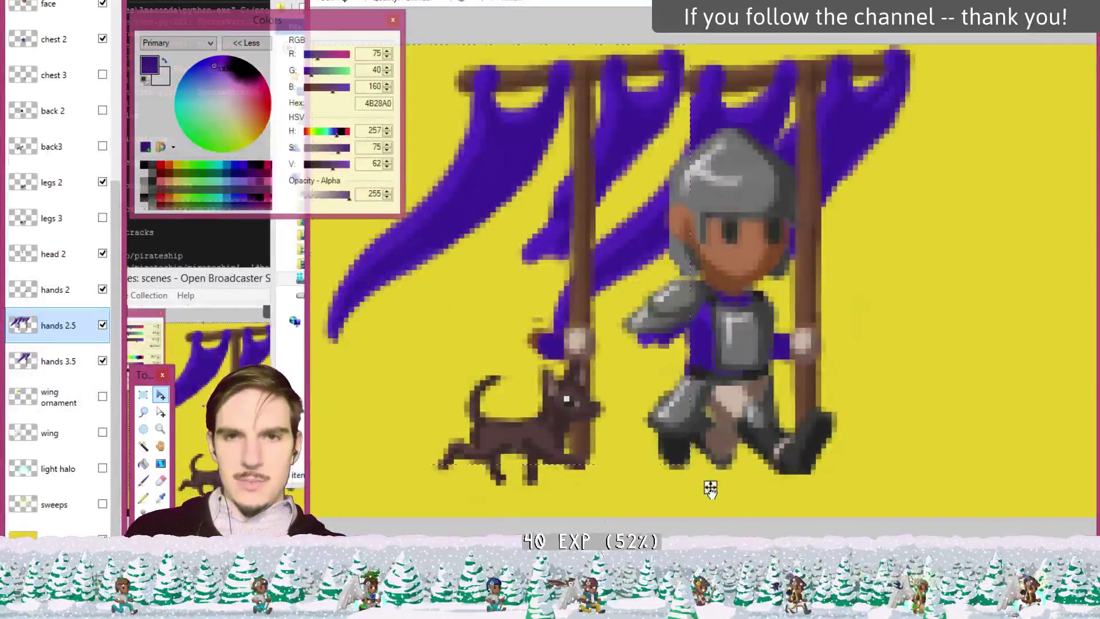
key("ctrl+z")
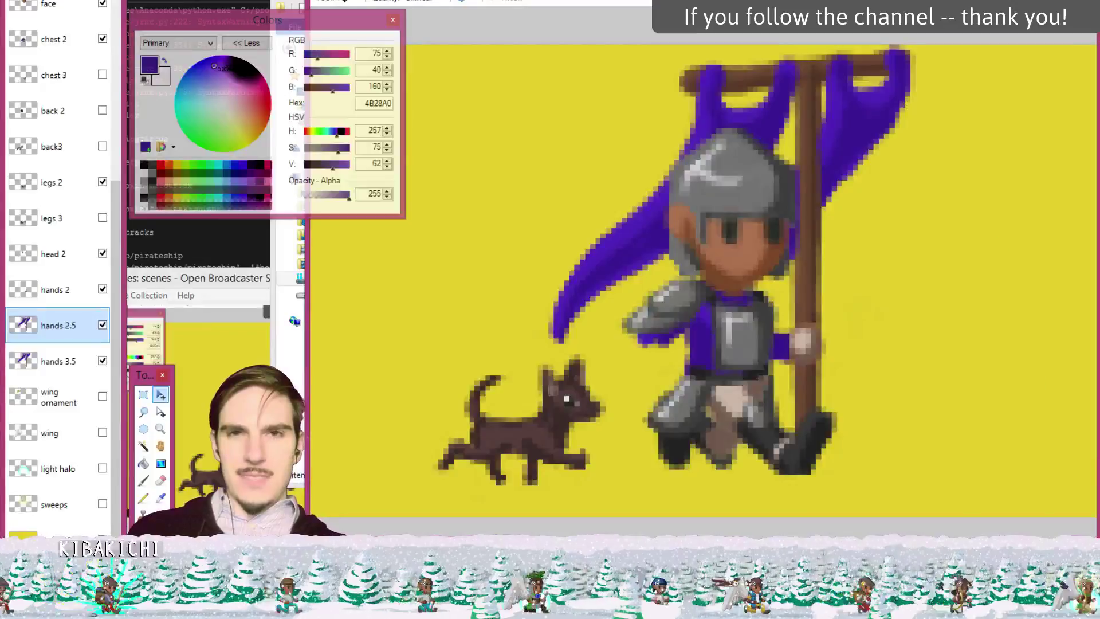
Lasso the part of the 2.png banner above the gripping hand, place it over the knight on hands 2.5, and deselect.
key("ctrl+alt+v")
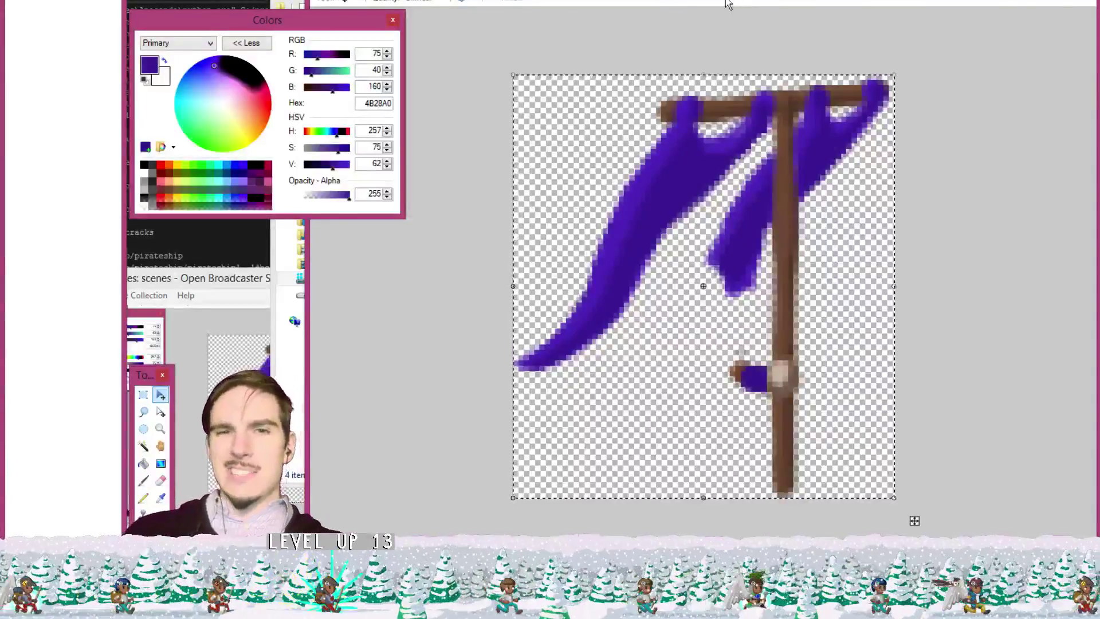
key("ctrl+z")
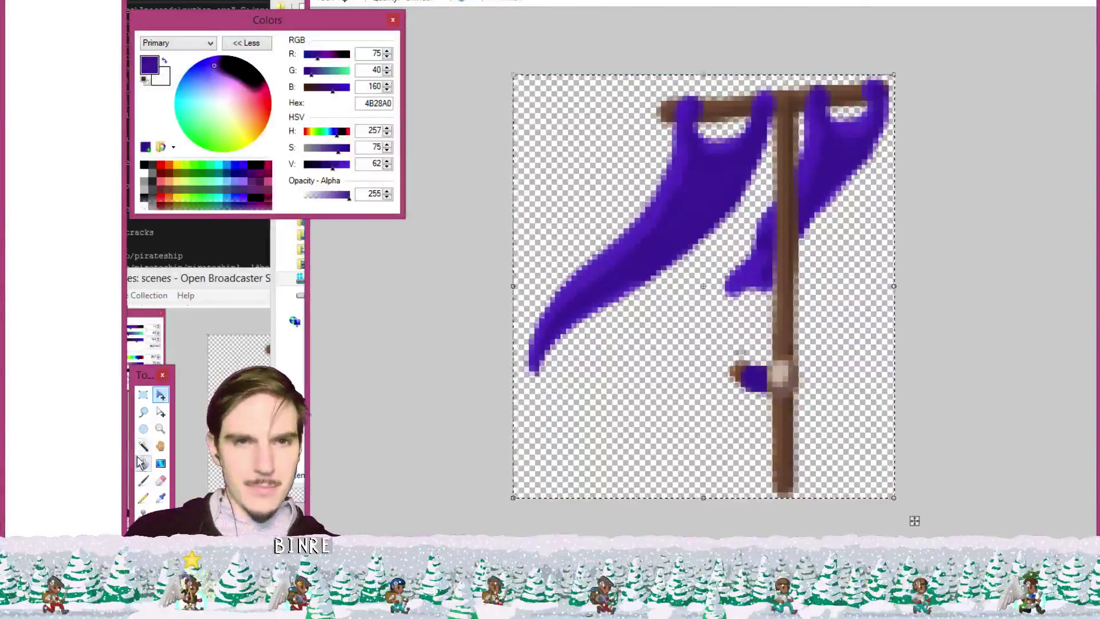
left_click(143, 411)
mouse_move(634, 398)
left_mouse_down()
mouse_move(683, 336)
mouse_move(730, 321)
mouse_move(867, 319)
mouse_move(950, 190)
mouse_move(963, 19)
mouse_move(496, 89)
mouse_move(475, 158)
mouse_move(458, 419)
left_mouse_up()
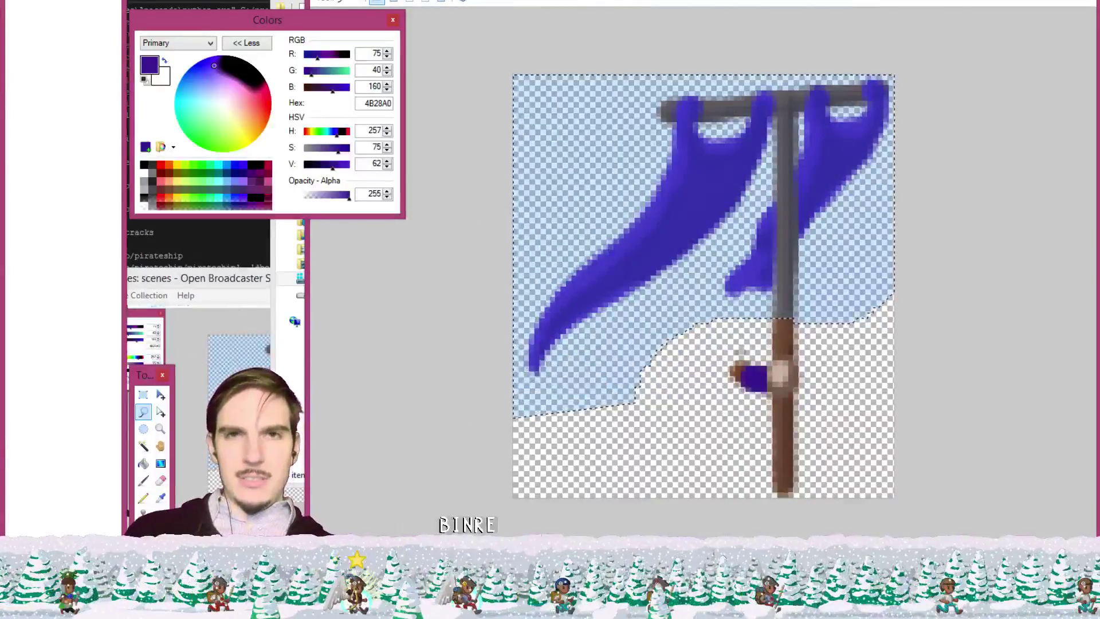
key("m")
mouse_move(896, 387)
left_mouse_down()
mouse_move(695, 358)
mouse_move(848, 395)
mouse_move(922, 398)
mouse_move(939, 417)
mouse_move(928, 405)
mouse_move(940, 401)
left_mouse_up()
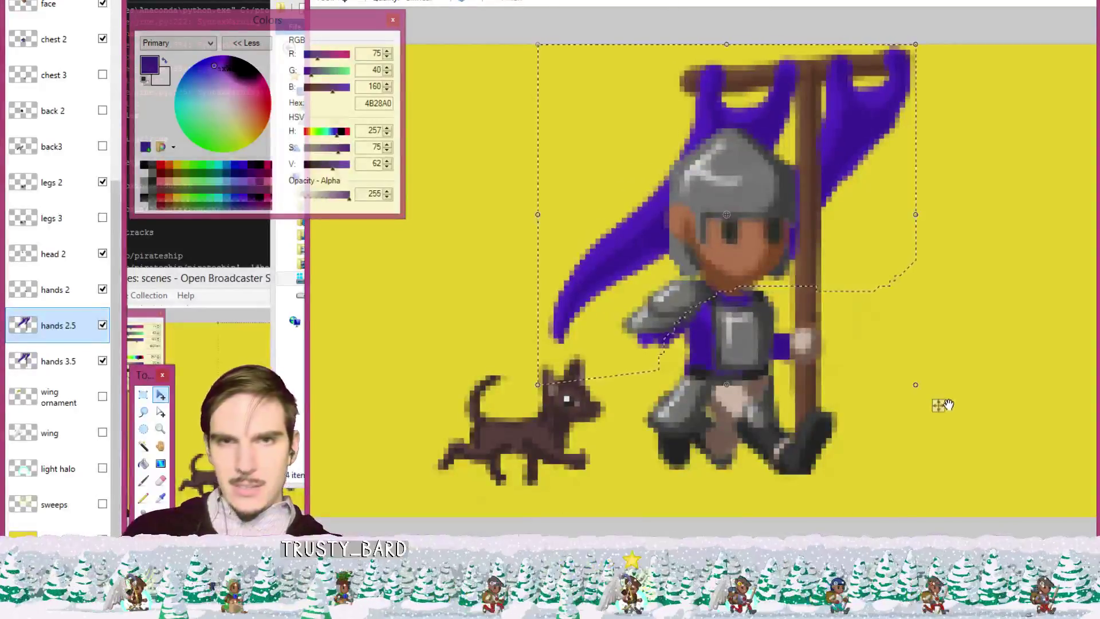
key("ctrl+d")
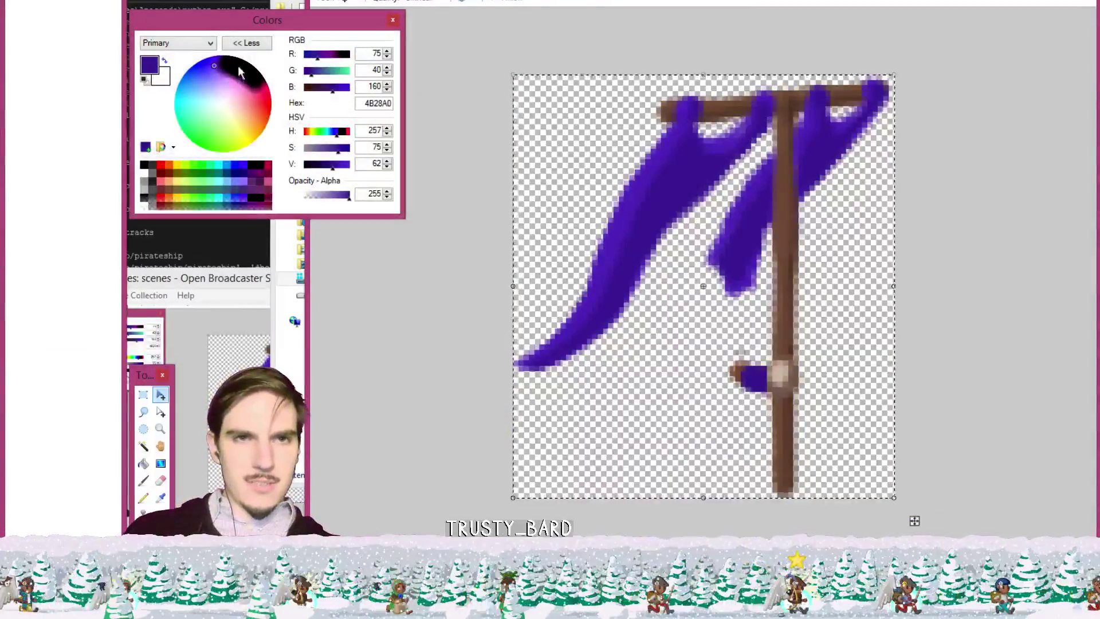
Lasso the part of the 3.png banner above the hand, paste it into hands 3.5, align it over the knight, and deselect.
left_click(143, 414)
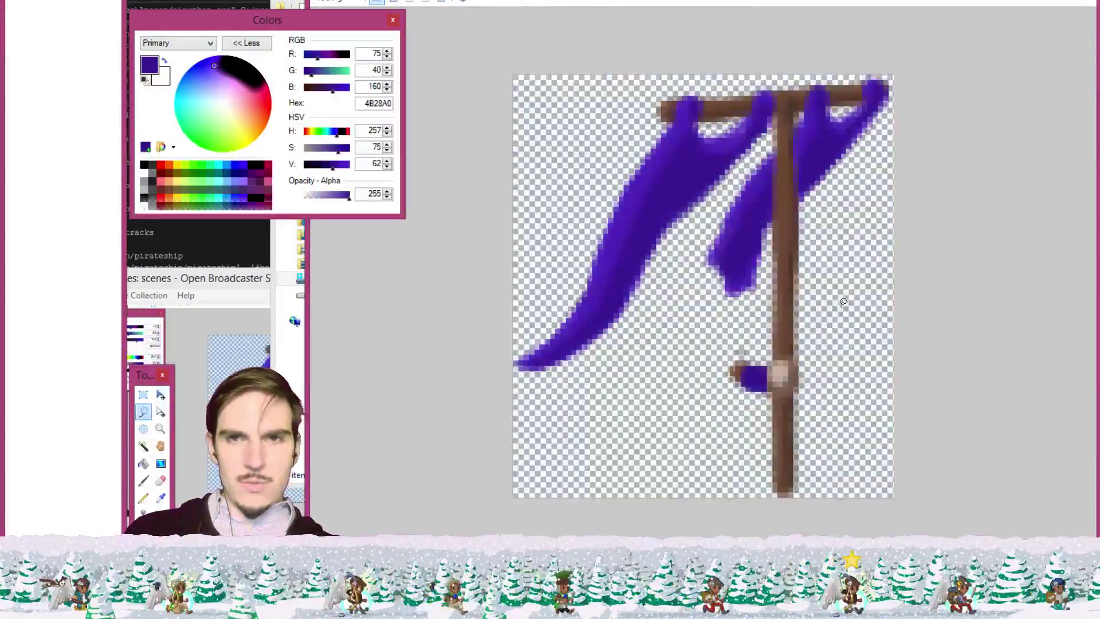
mouse_move(840, 308)
left_mouse_down()
mouse_move(657, 341)
mouse_move(566, 450)
mouse_move(438, 313)
mouse_move(623, 1)
mouse_move(956, 68)
mouse_move(962, 93)
left_mouse_up()
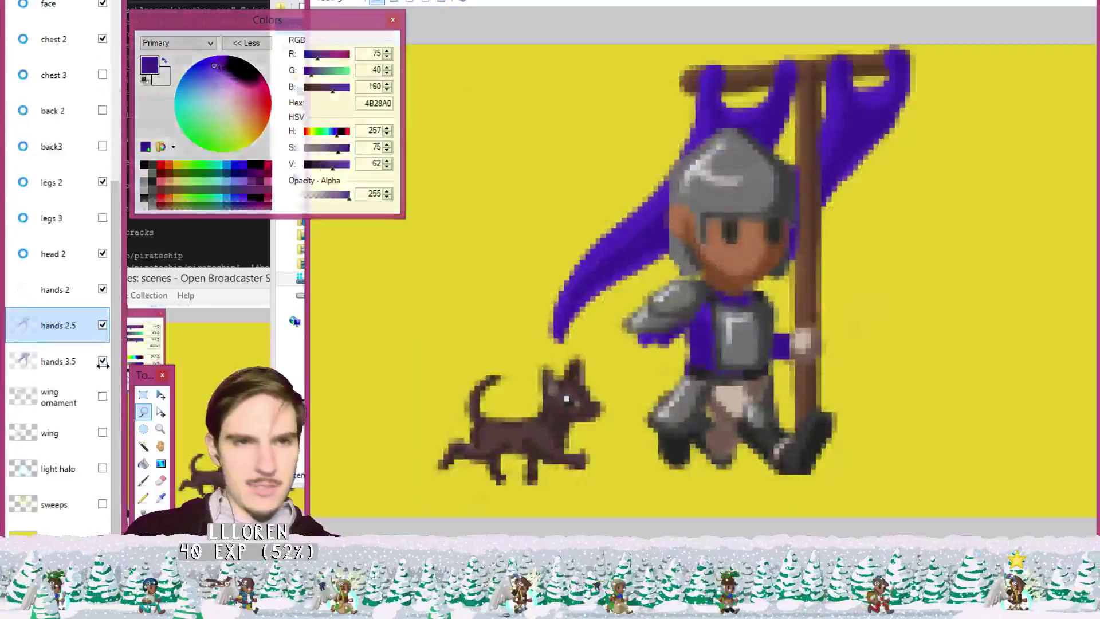
left_click(57, 361)
key("ctrl+v")
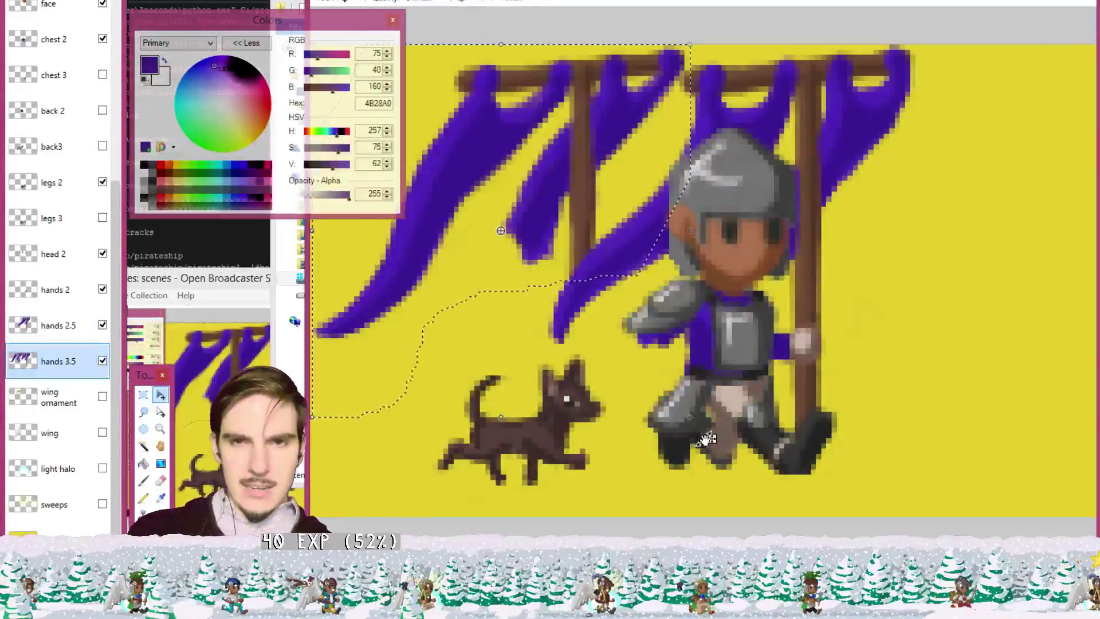
left_click_drag(708, 438, 938, 439)
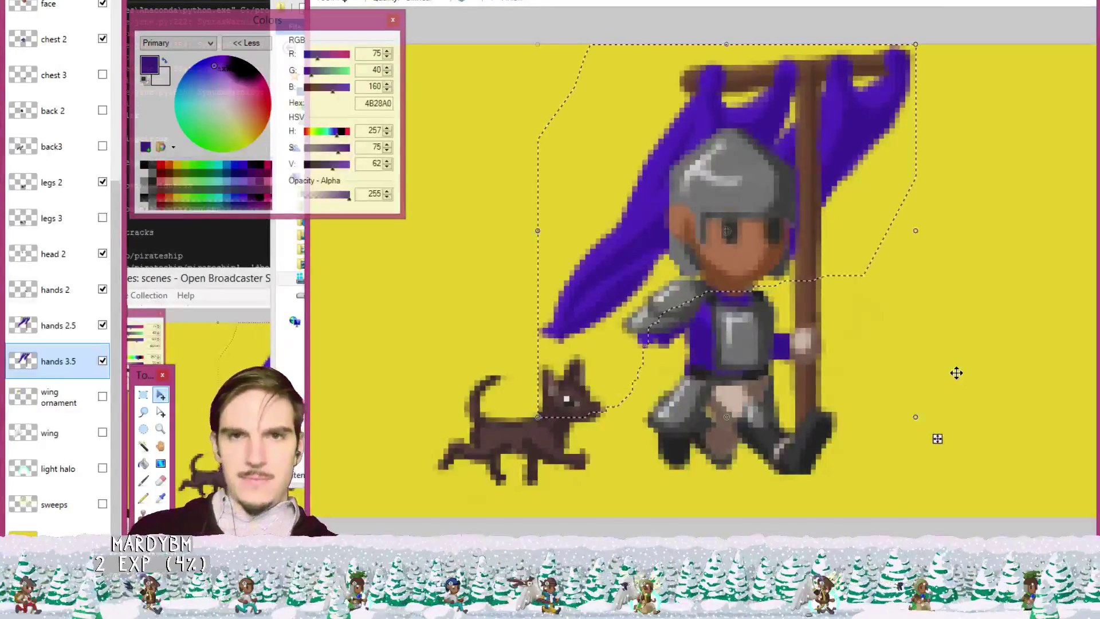
key("ctrl+d")
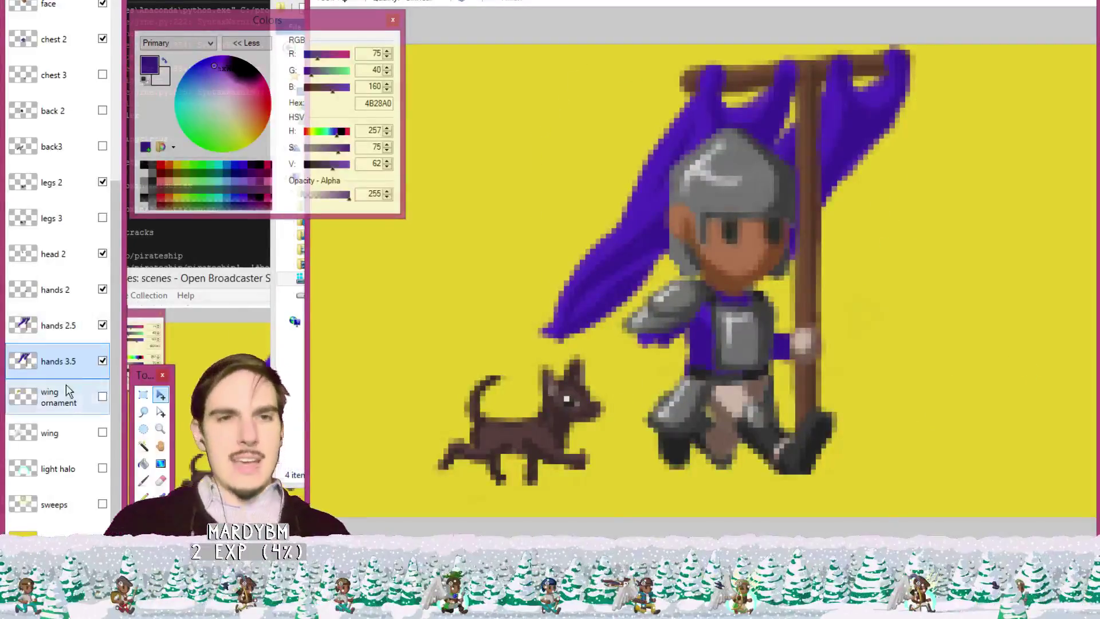
Hide the hands 3.5 layer and show the hands 0 layer in the knight image.
left_click(102, 361)
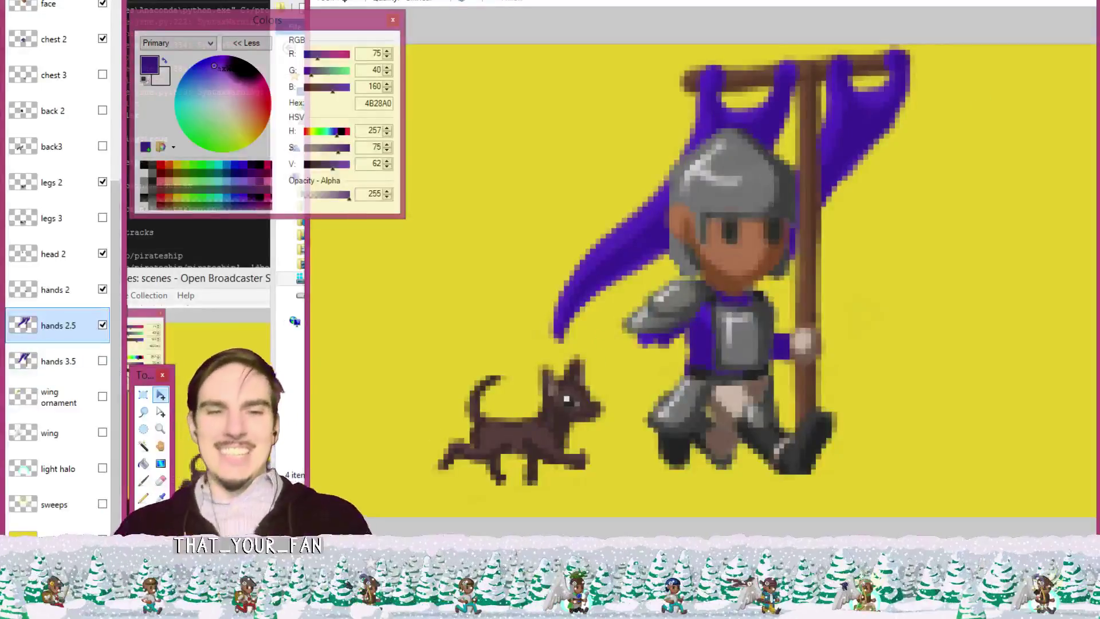
scroll(92, 127, "up", 5)
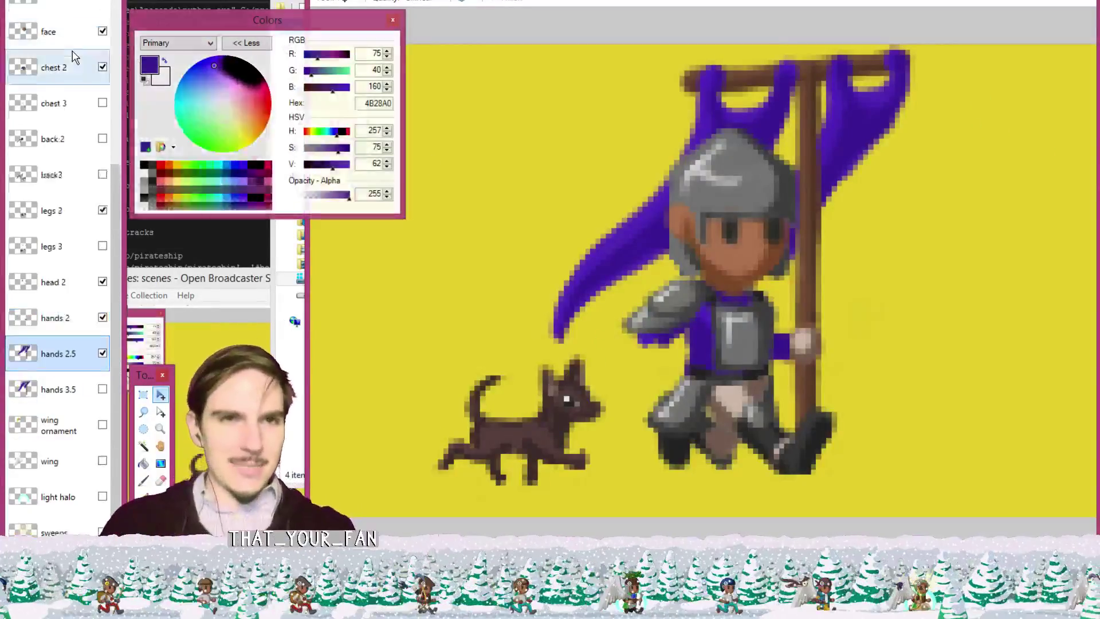
left_click(103, 114)
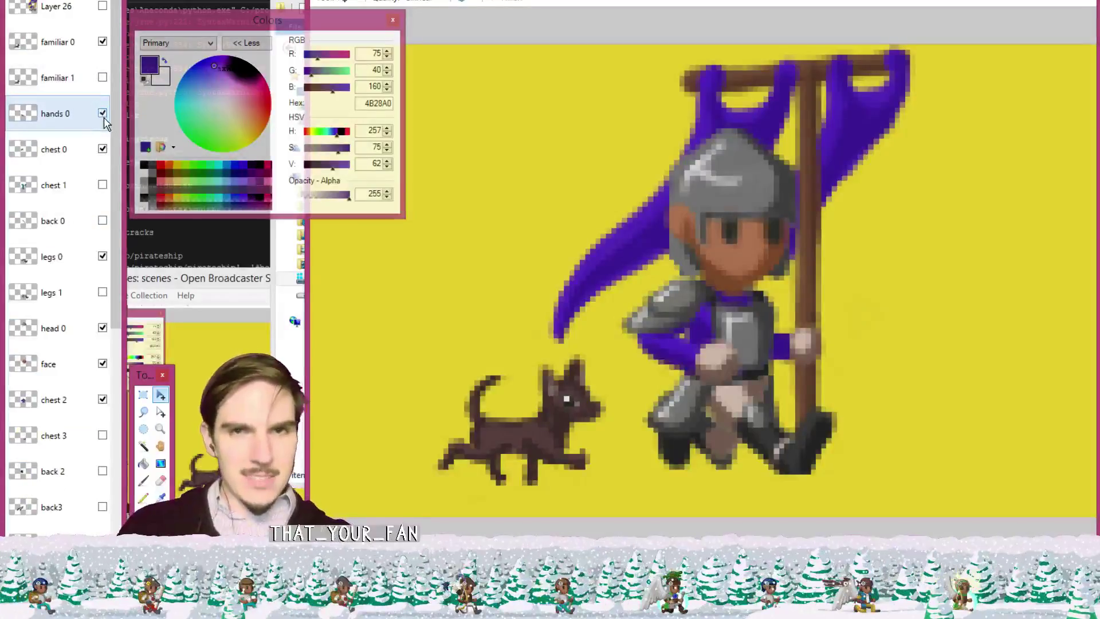
Save the knight image, look at the 0.png hand frame, and return to the knight image.
key("ctrl+s")
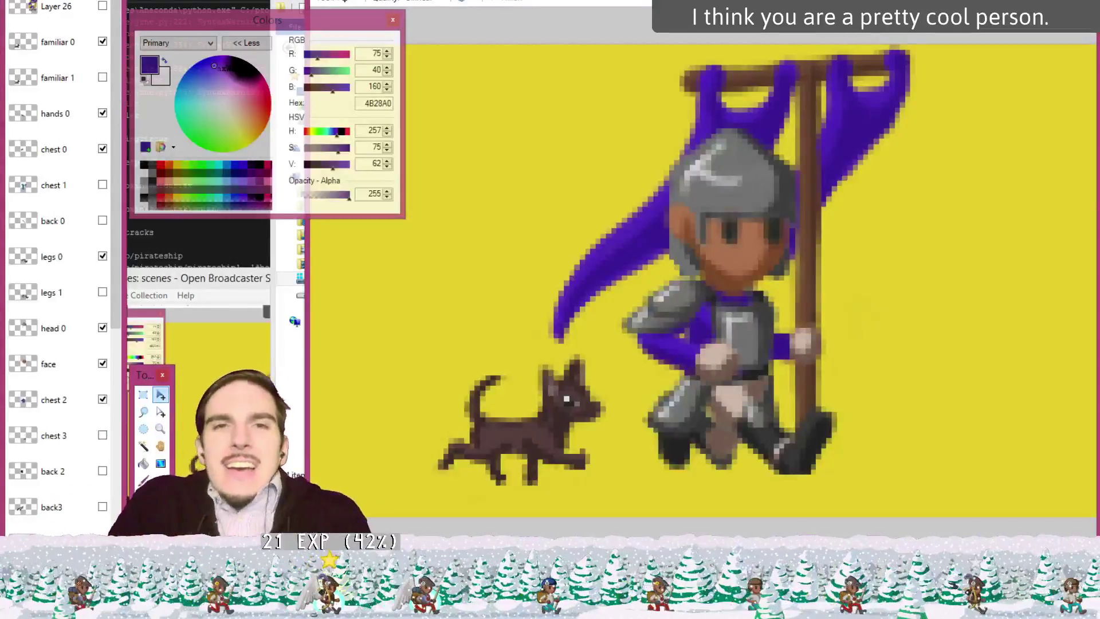
key("ctrl+alt+v")
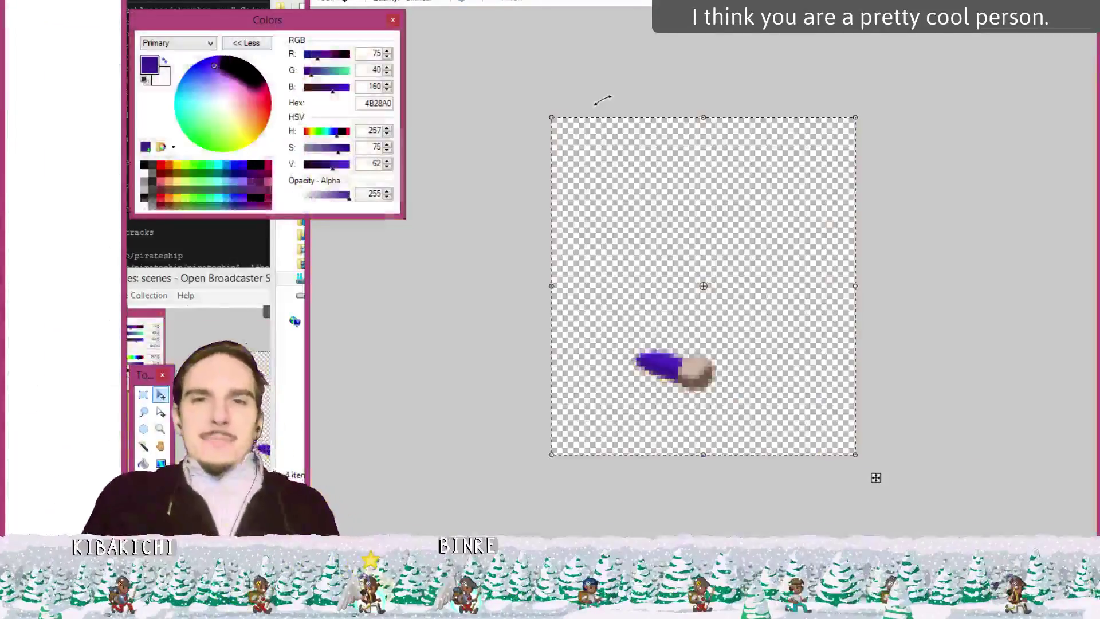
key("ctrl+v")
key("ctrl+Tab")
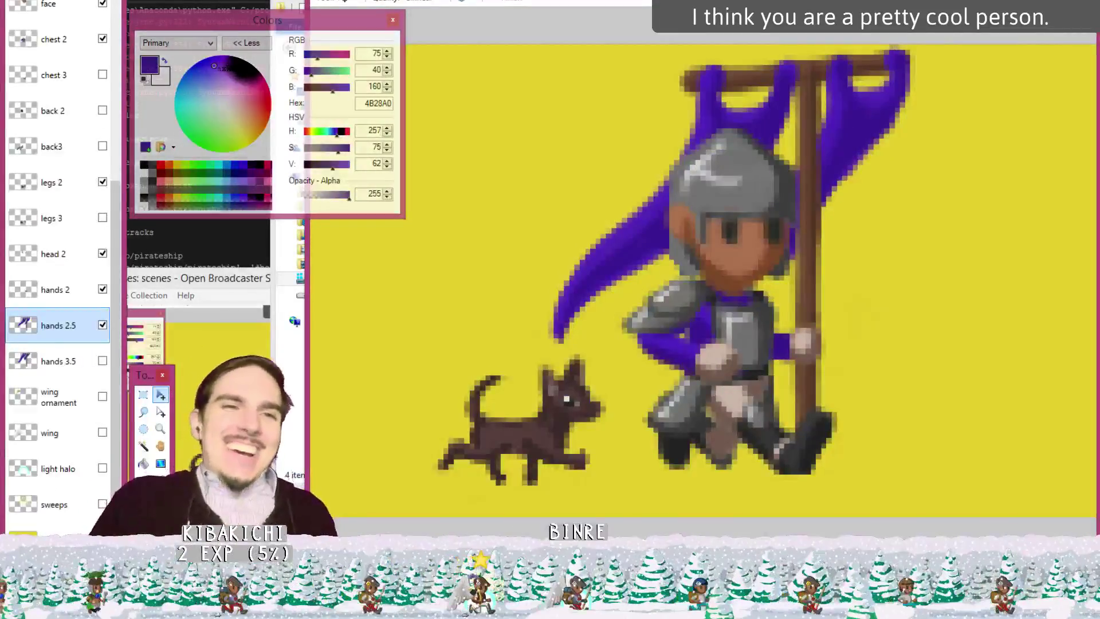
Hide the familiar 0 layer and briefly preview Layer 26, leaving it hidden.
mouse_move(1, 150)
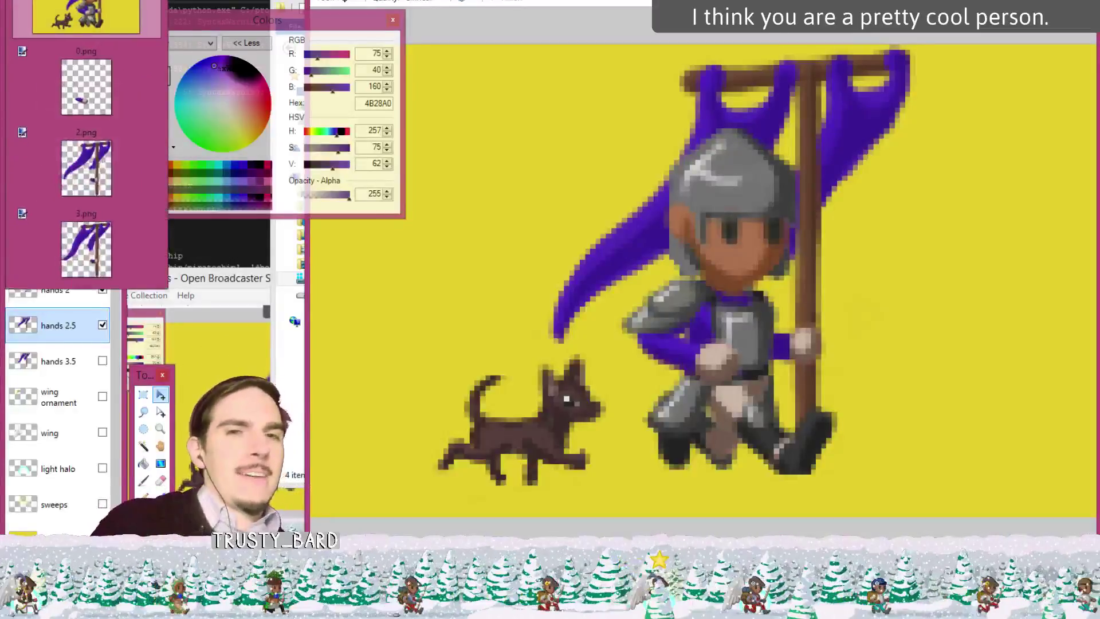
scroll(69, 114, "up", 6)
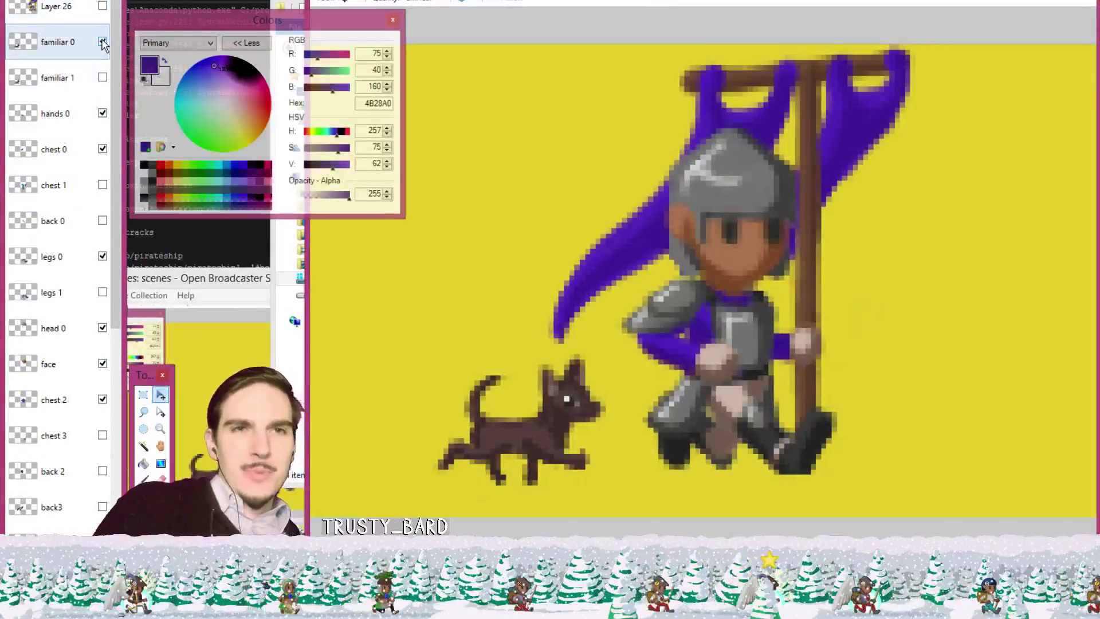
left_click(102, 42)
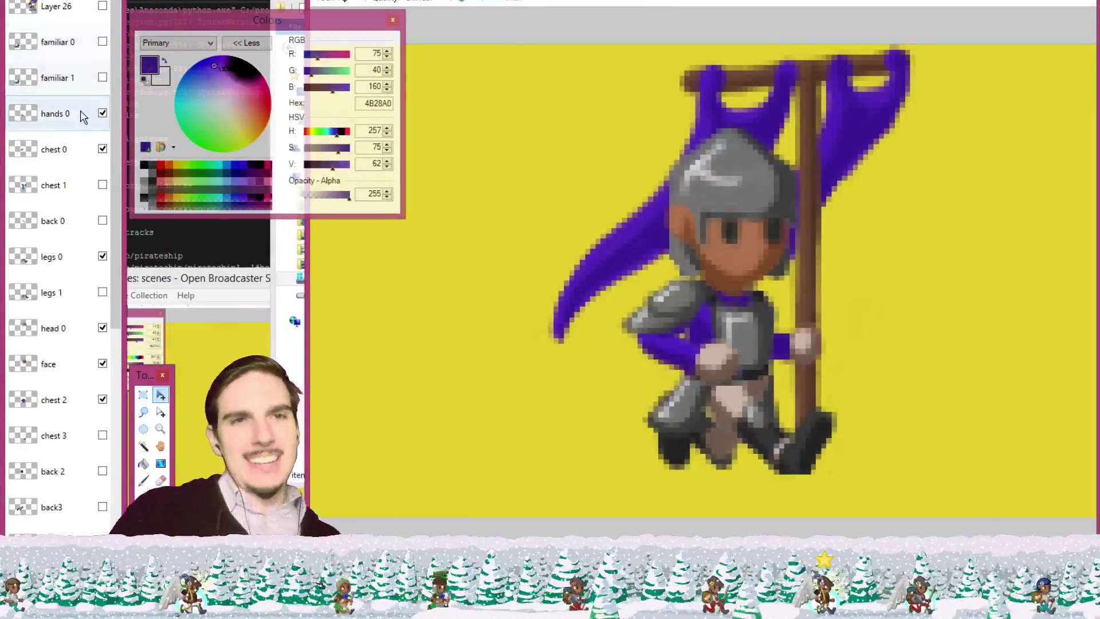
left_click(102, 6)
left_click(102, 7)
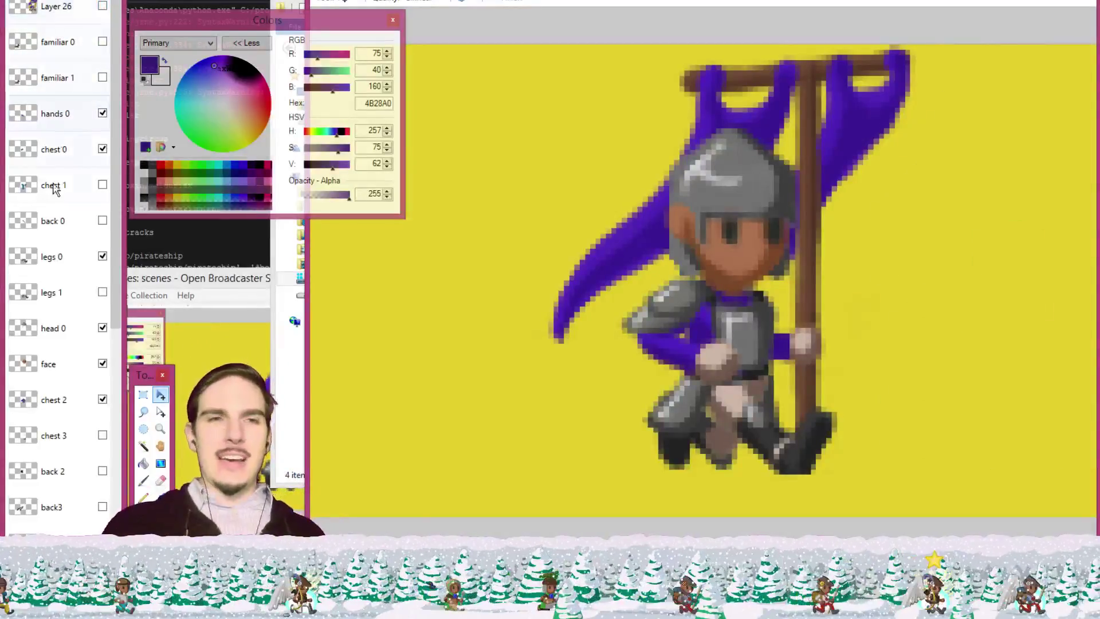
Place the cursor at the end of future_order.txt in Notepad++, and open the equip\legs folder in File Explorer.
key("alt+Tab")
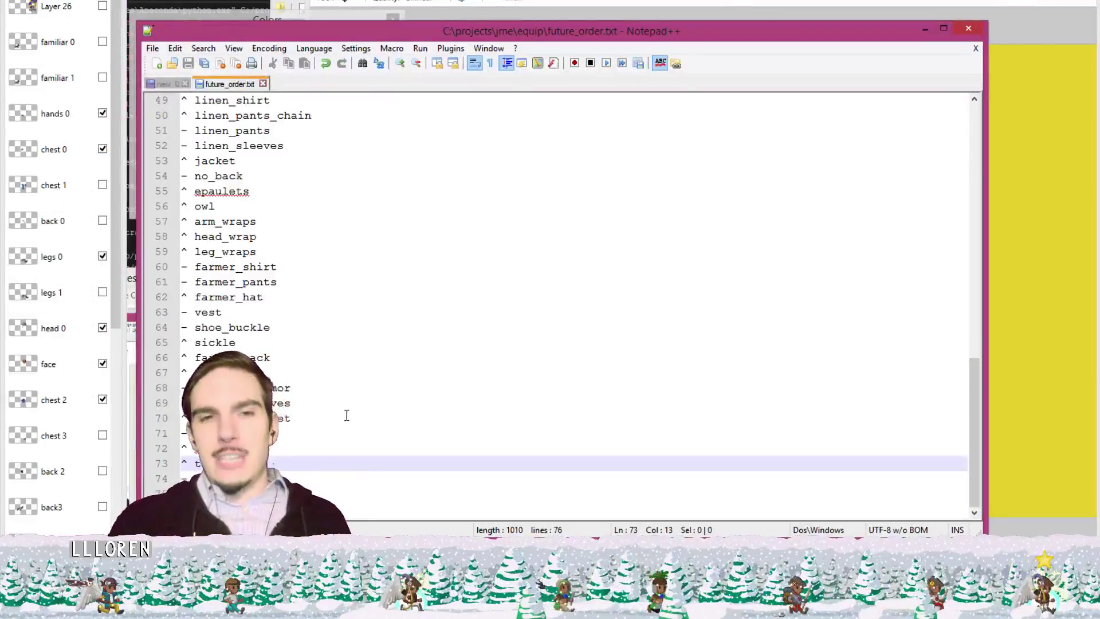
left_click(239, 508)
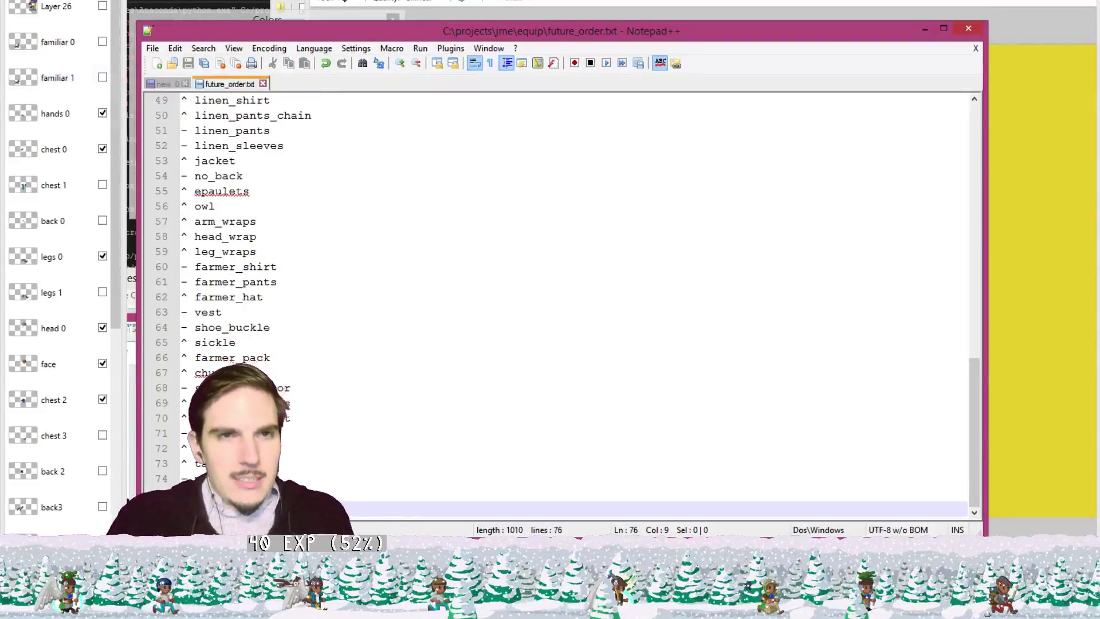
key("alt+Tab")
left_click(584, 49)
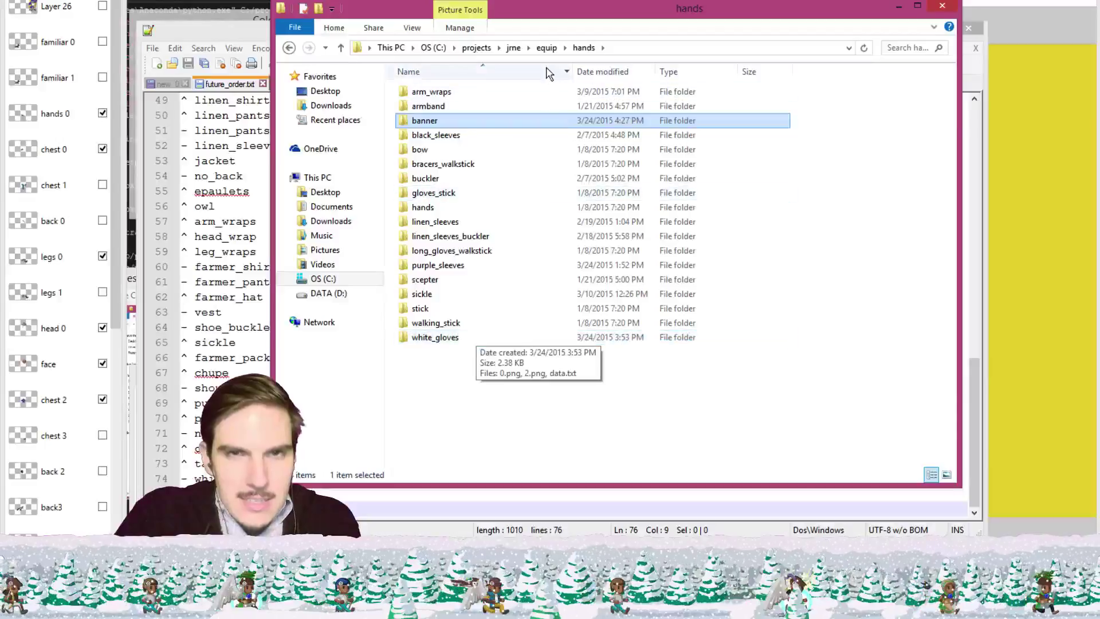
left_click_drag(549, 8, 589, 8)
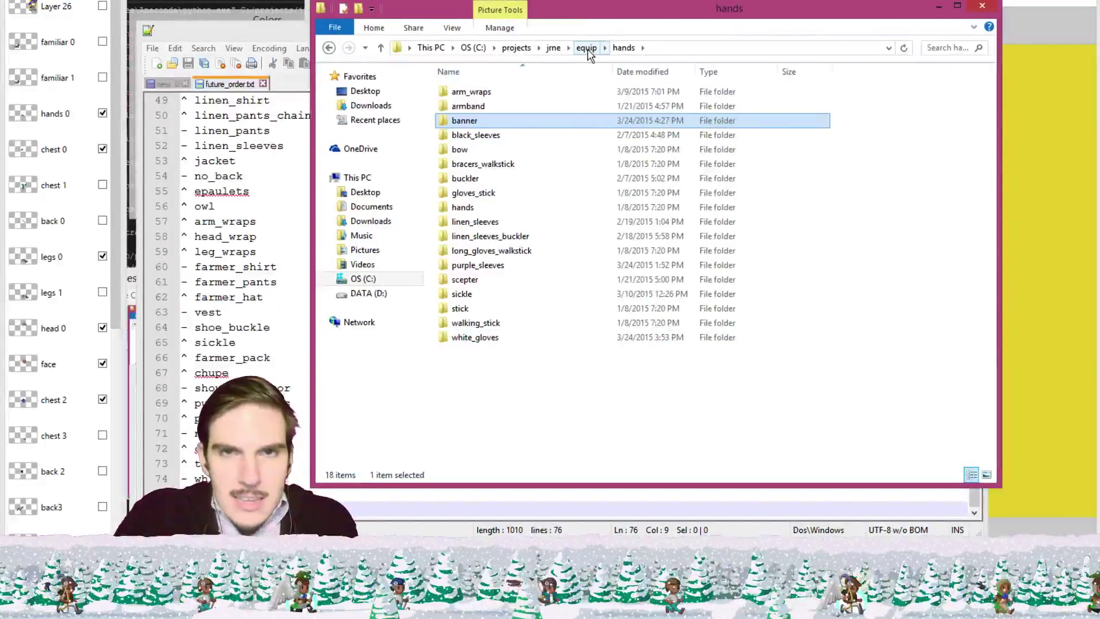
left_click(586, 47)
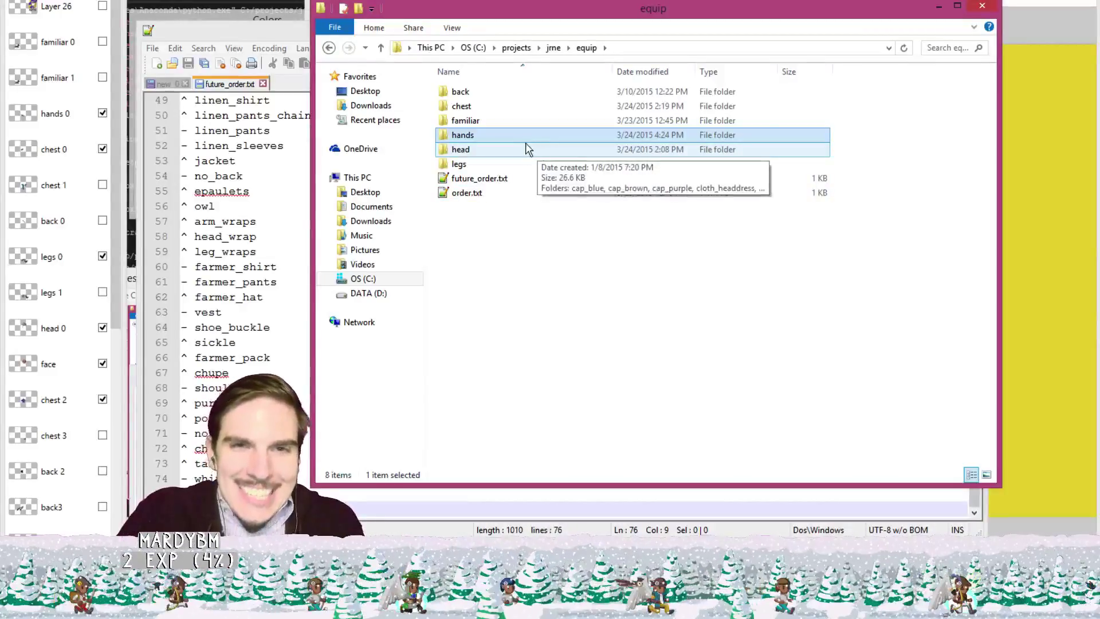
double_click(485, 163)
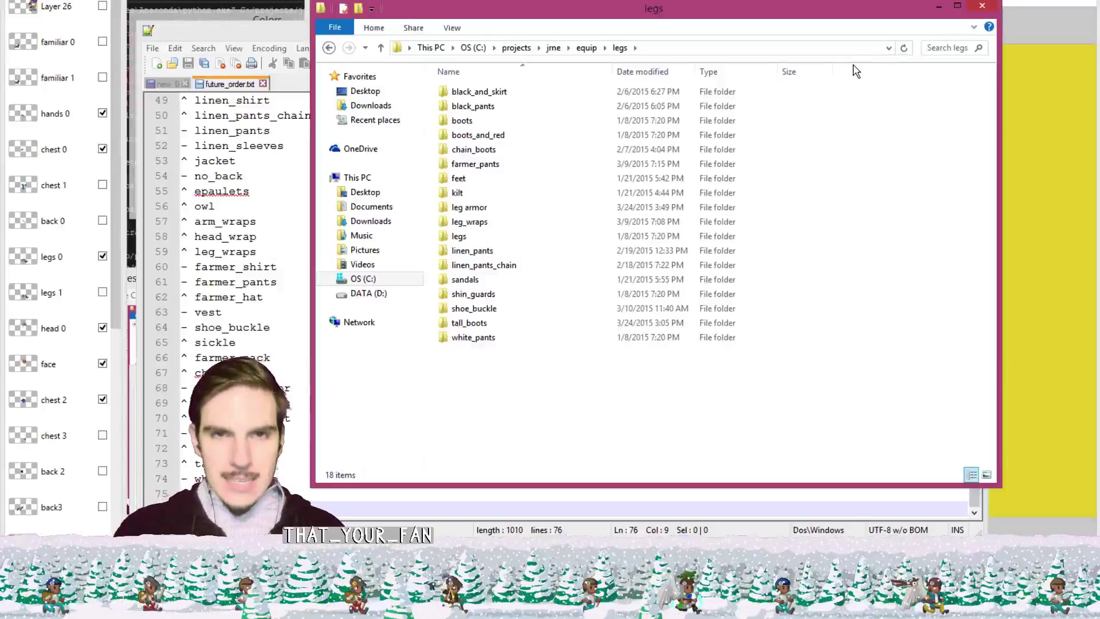
Rename the leg armor folder as leg_armor.
left_click(465, 208)
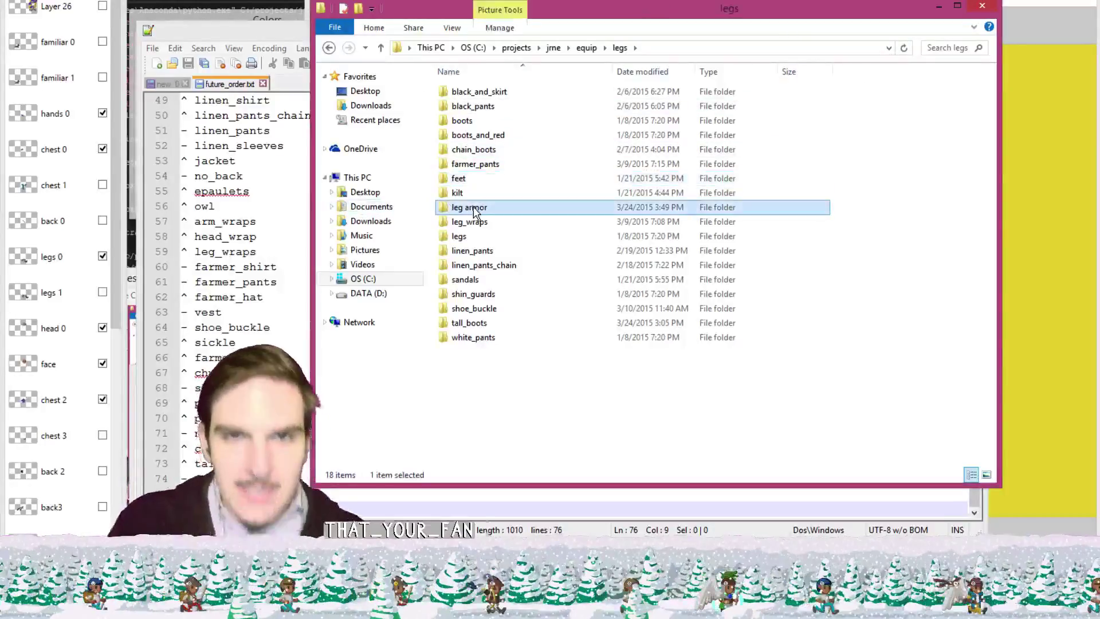
left_click(467, 209)
left_click(465, 208)
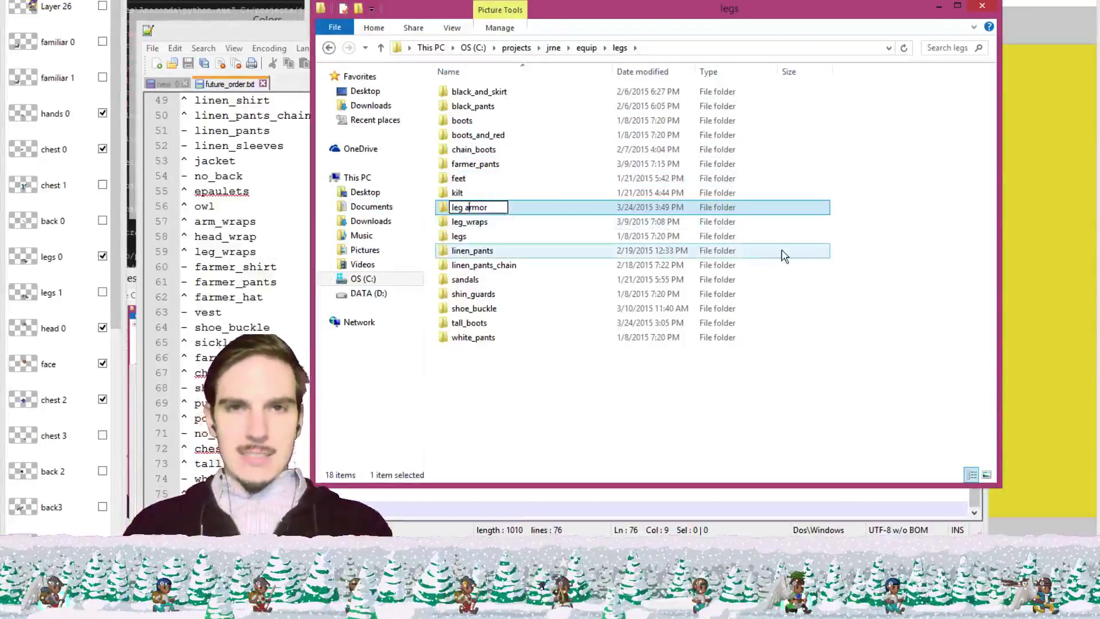
key("BackSpace")
type("_")
key("Return")
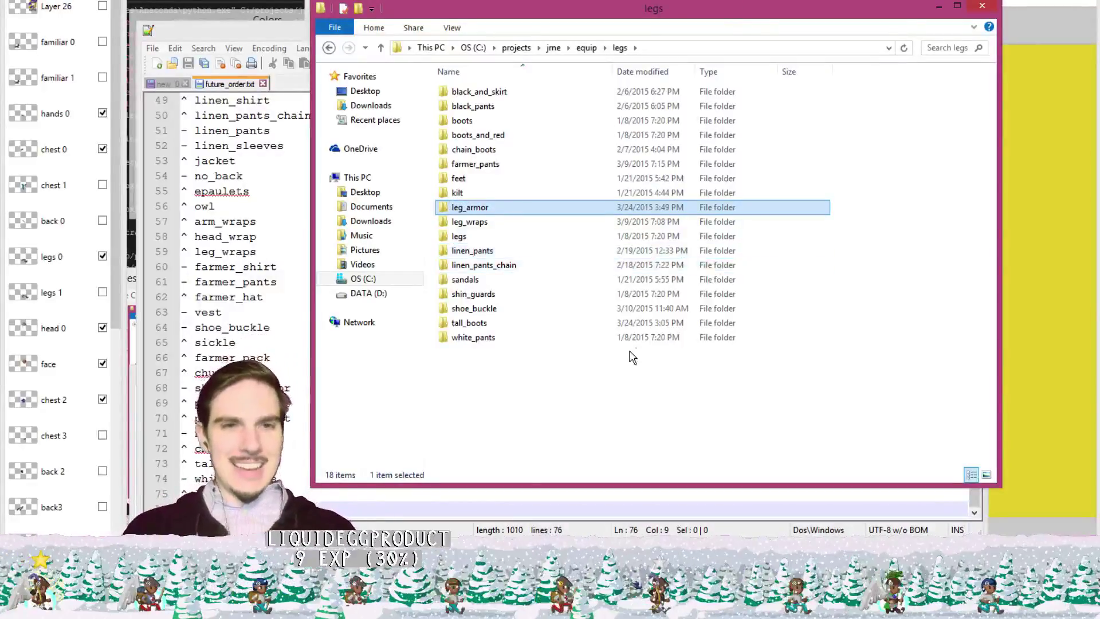
Switch from File Explorer to future_order.txt in Notepad++ and copy the entries that follow the chupe line.
left_click(611, 387)
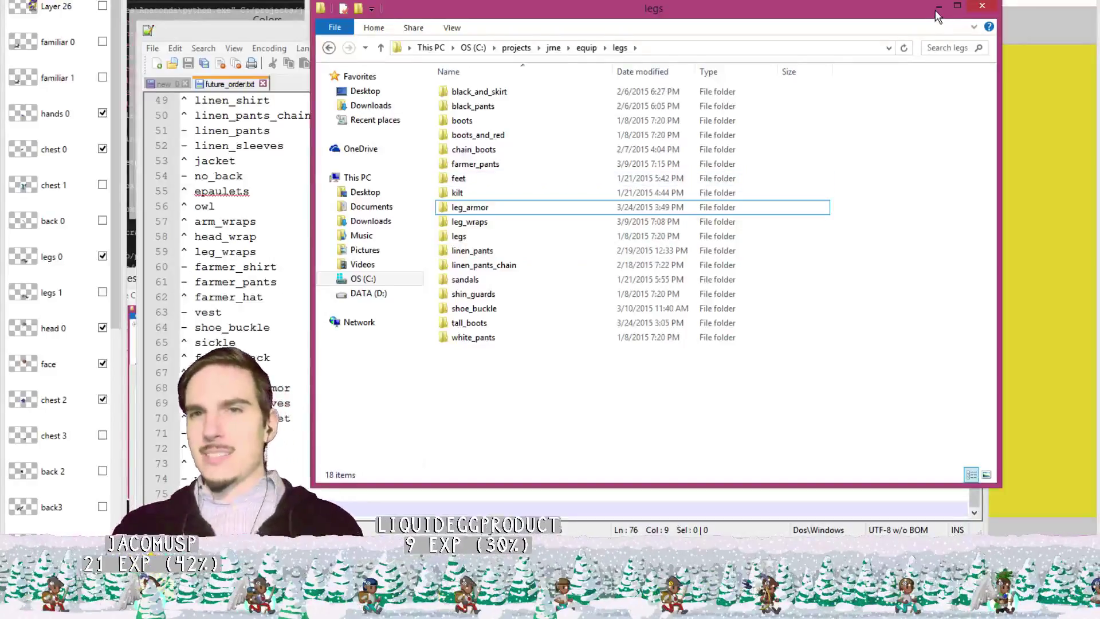
left_click(937, 8)
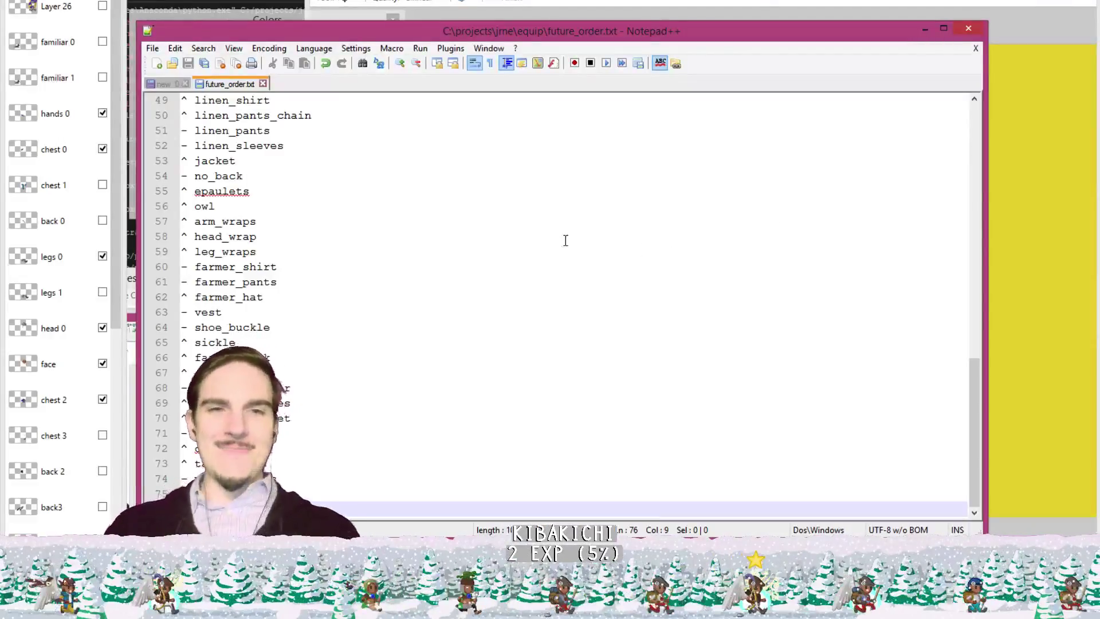
left_click(550, 254)
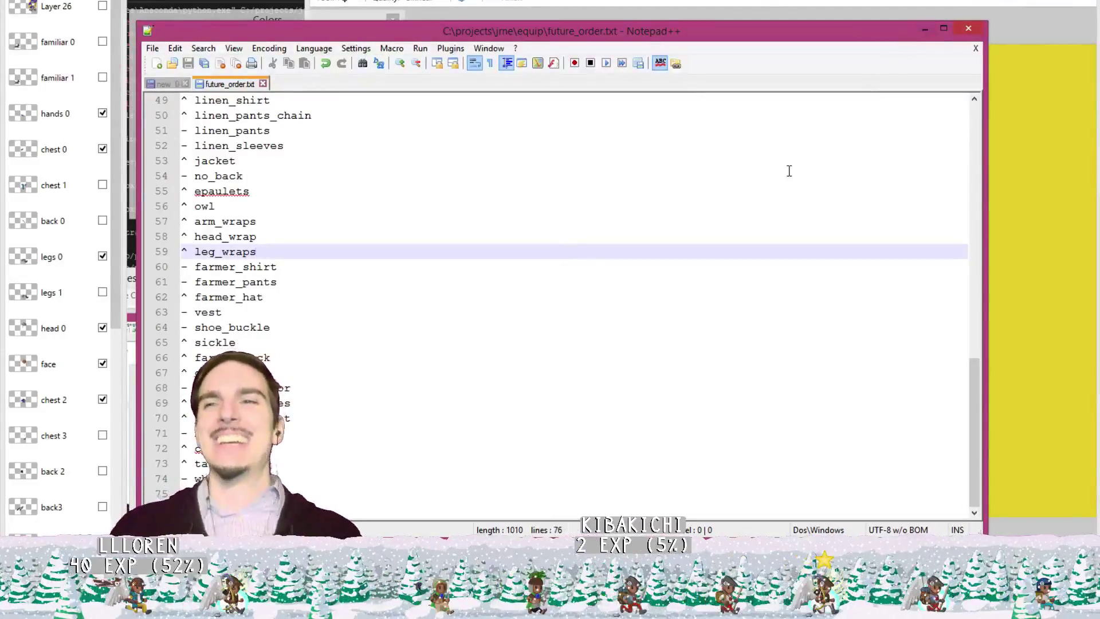
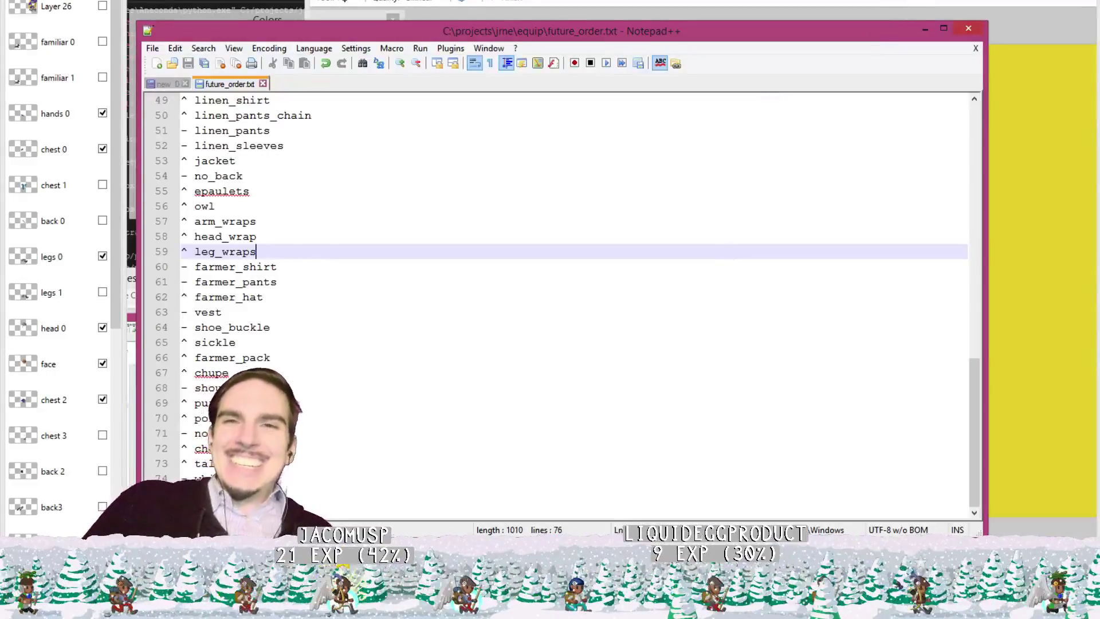
key("alt+Tab")
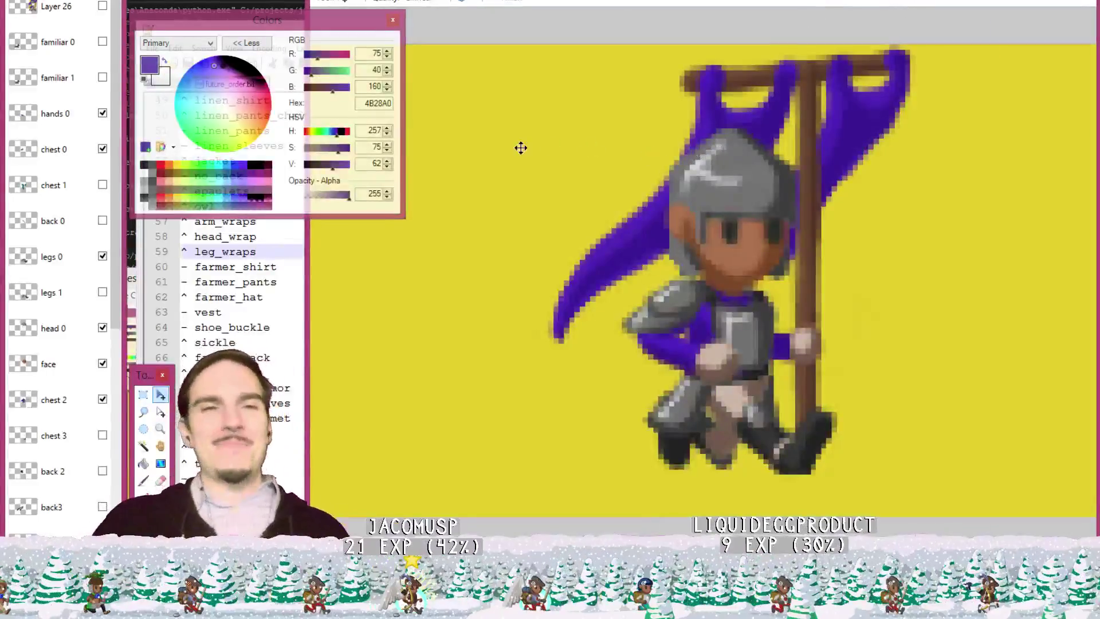
left_click(262, 333)
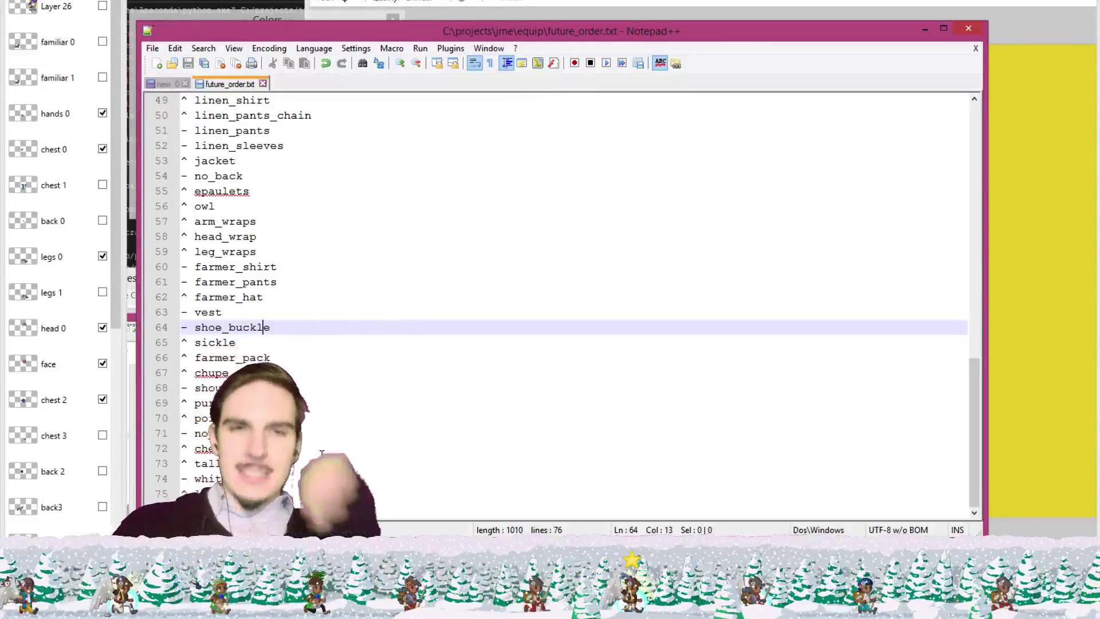
left_click_drag(264, 507, 296, 372)
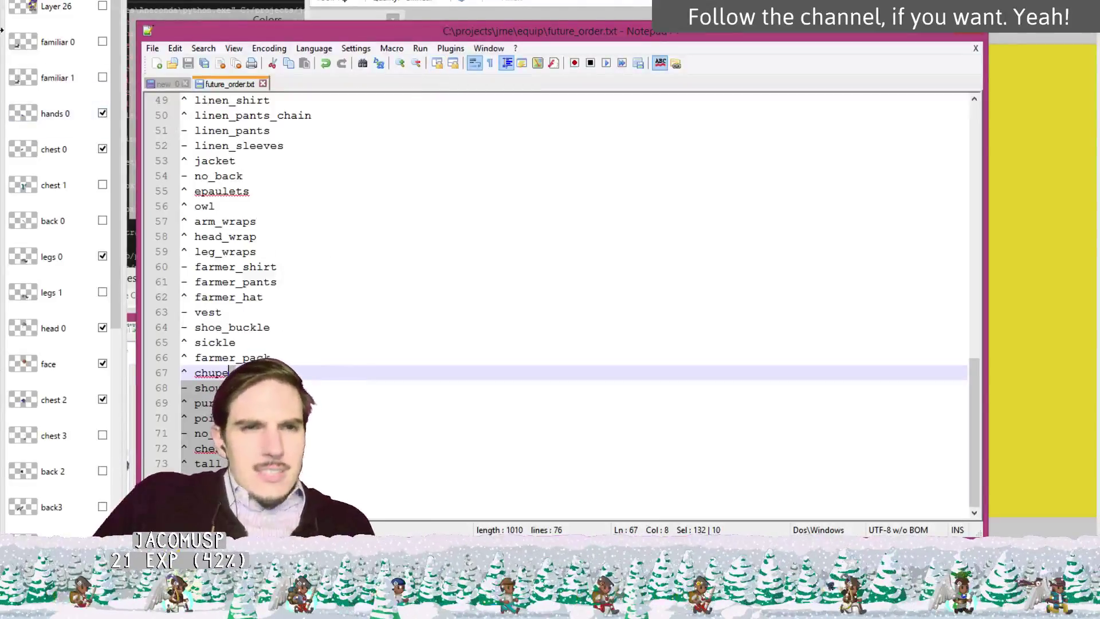
Open order.txt from the equip folder, append the copied entries at its end, then save it and close Notepad++.
key("alt+Tab")
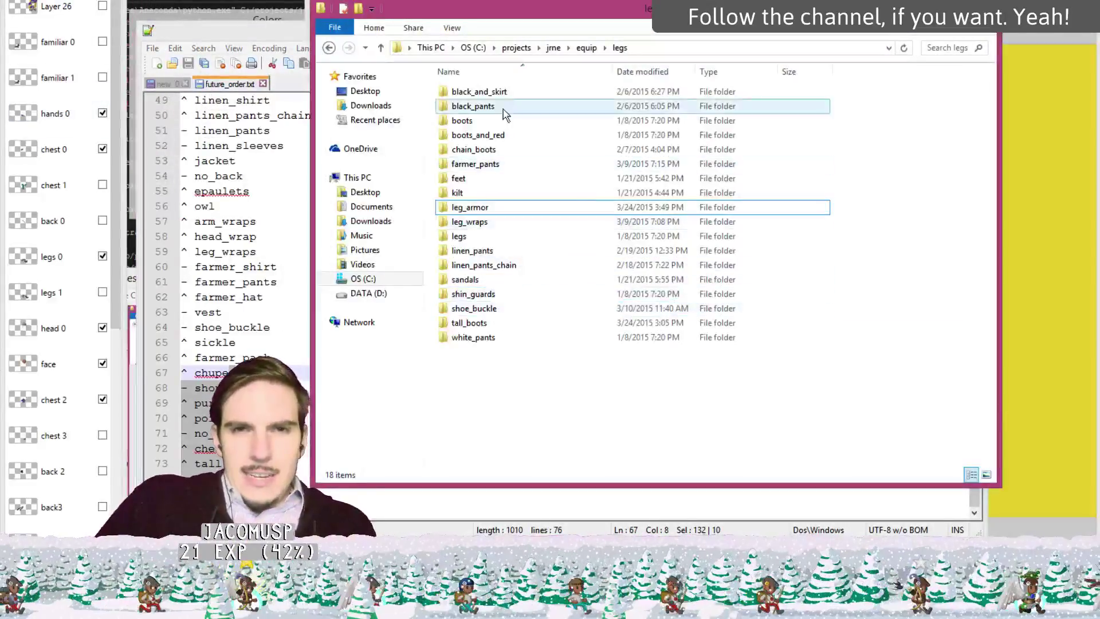
left_click(585, 49)
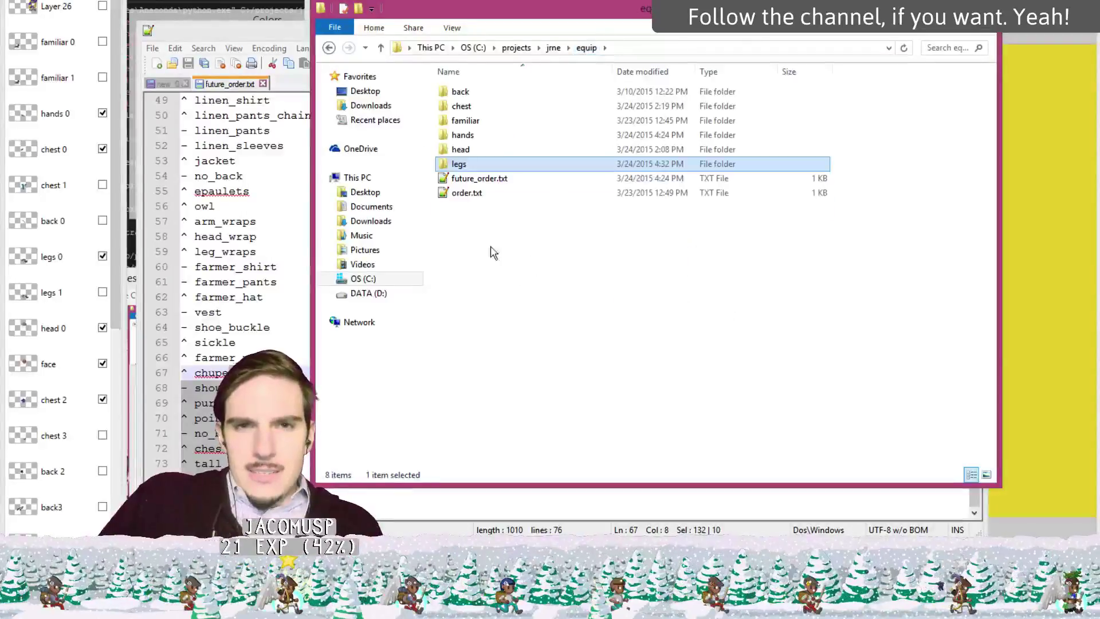
double_click(488, 191)
scroll(461, 445, "down", 13)
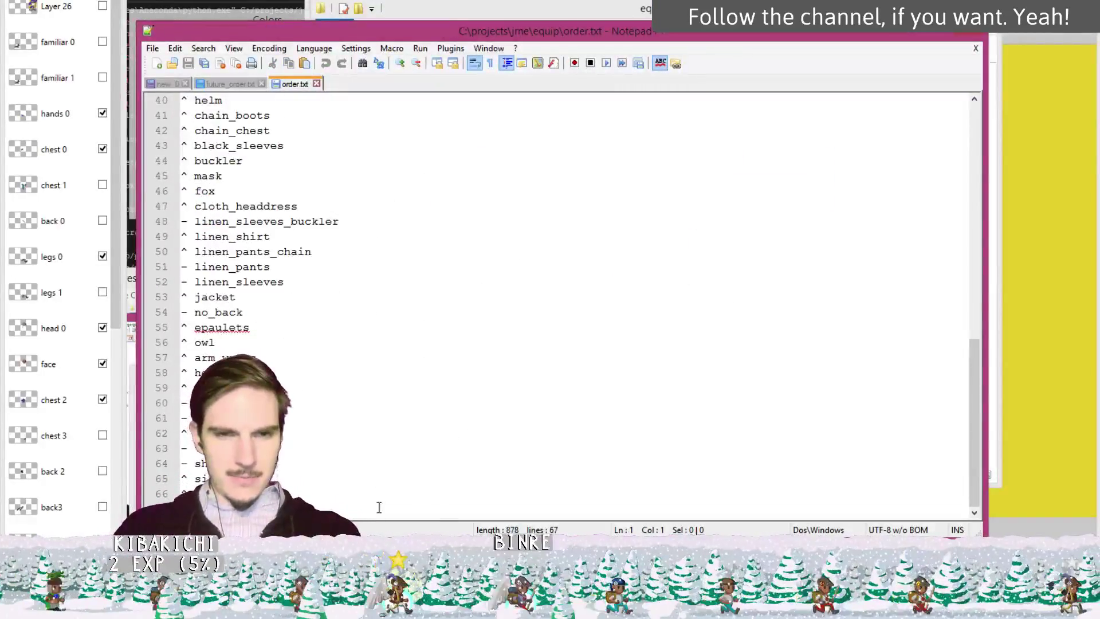
left_click(379, 507)
key("ctrl+v")
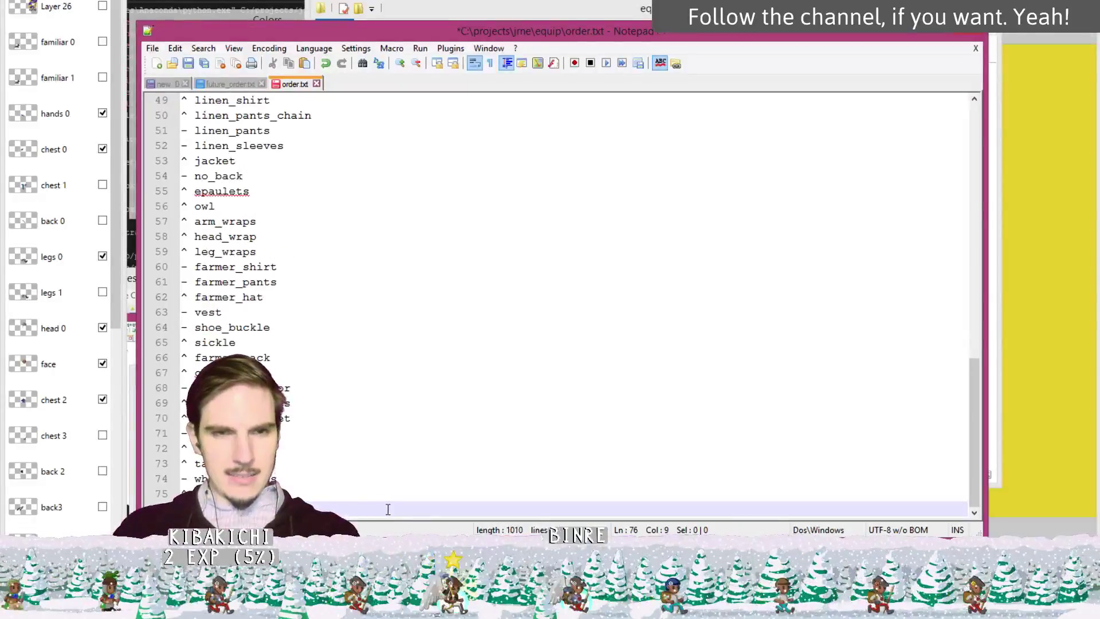
key("ctrl+s")
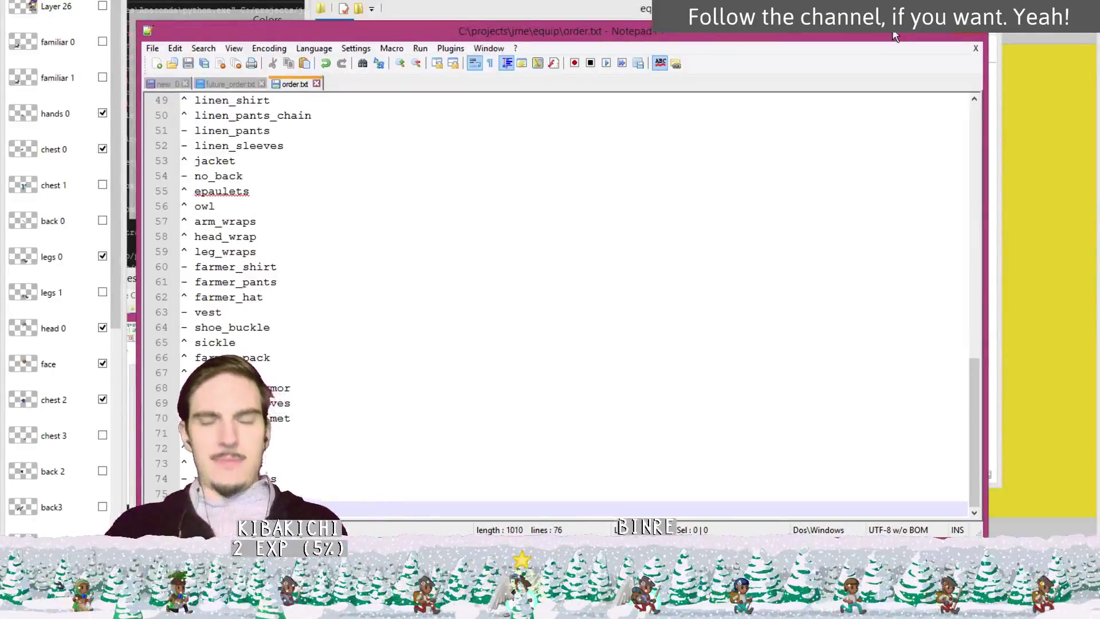
left_click(977, 32)
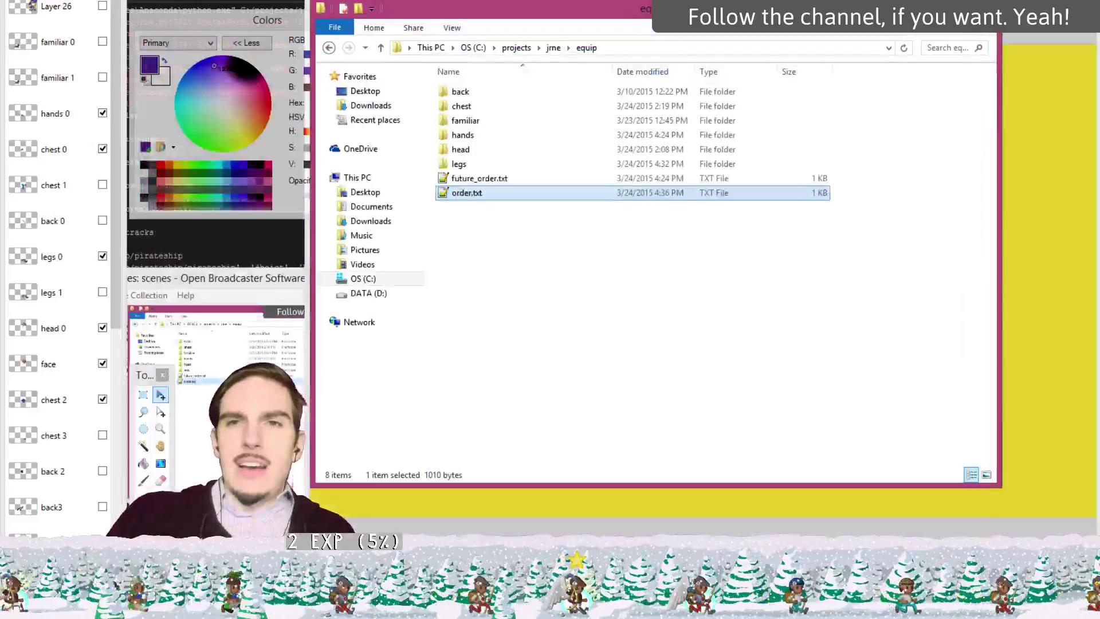
Delete future_order.txt from the equip folder.
right_click(513, 179)
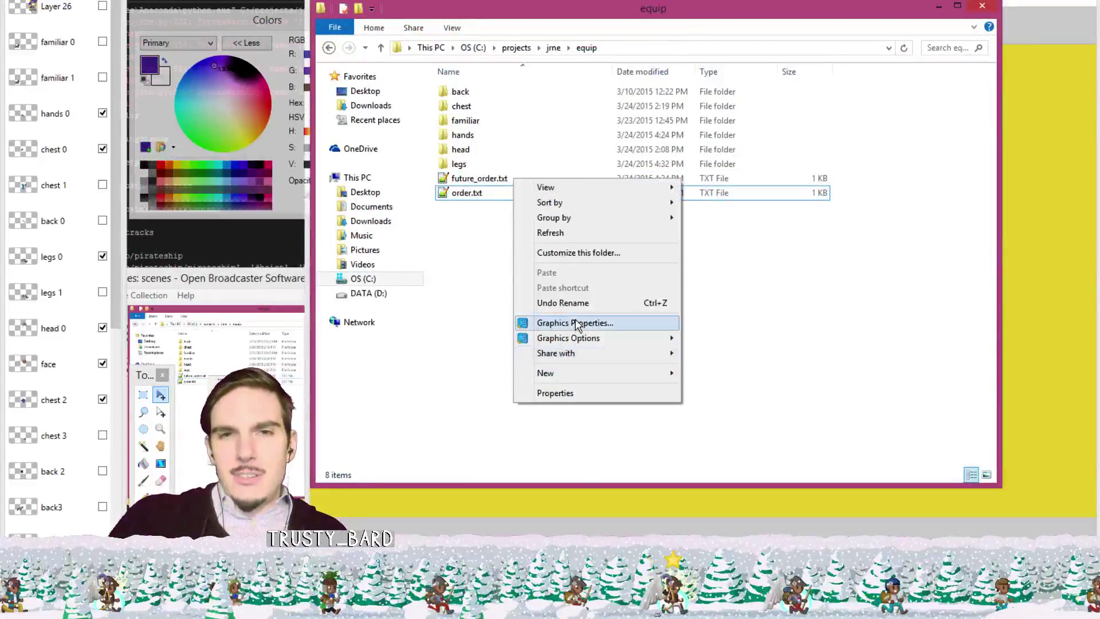
right_click(474, 181)
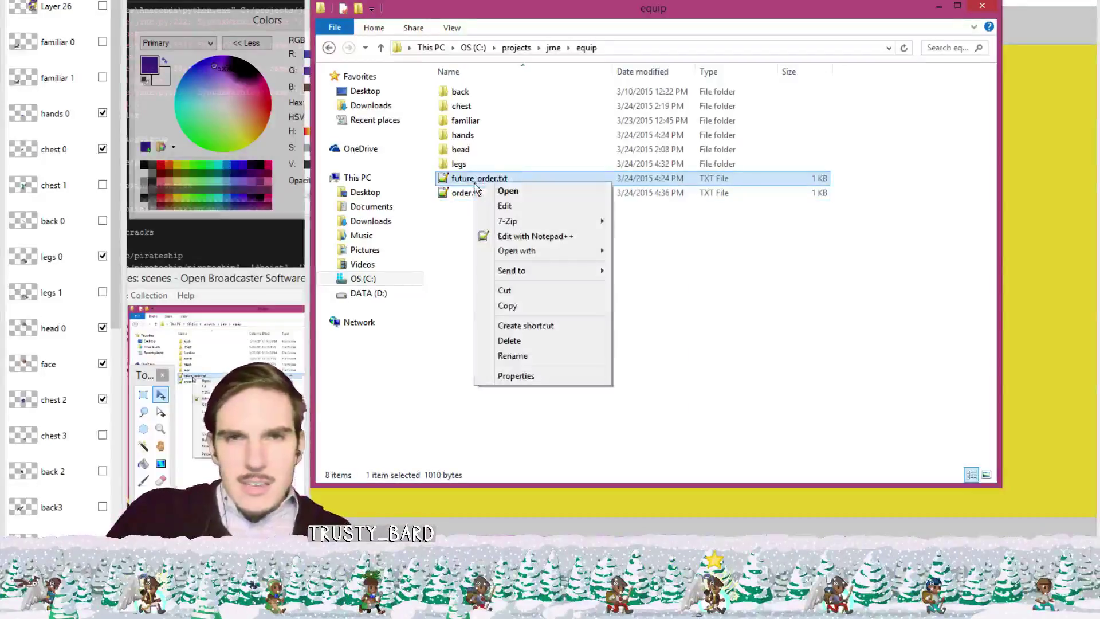
left_click(518, 342)
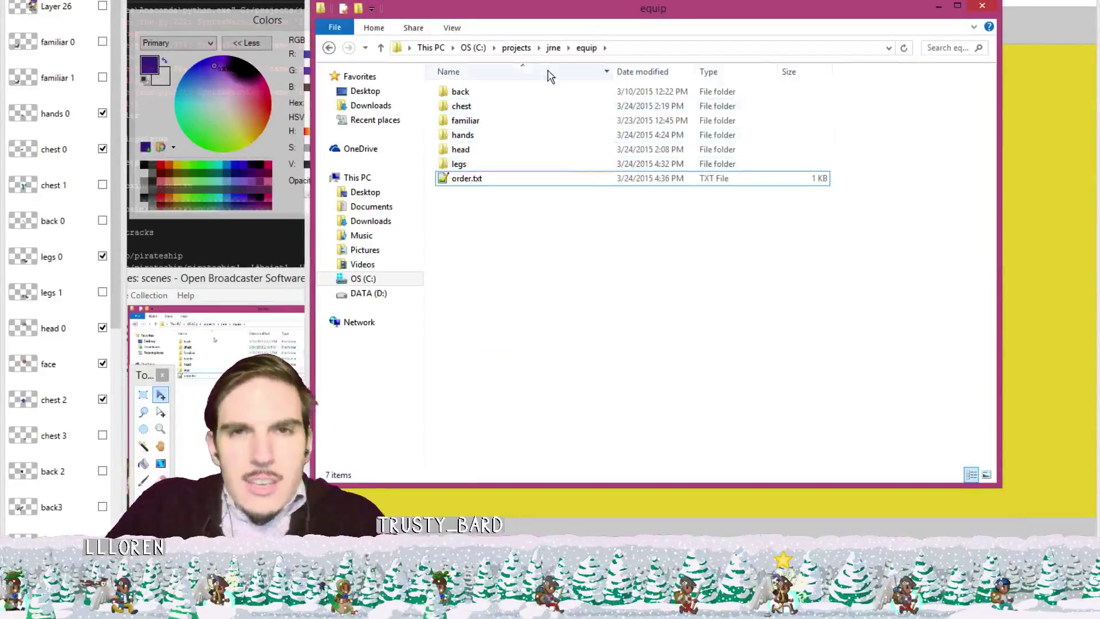
Open level_messages.txt from the game_data folder in the jrne project.
left_click(558, 52)
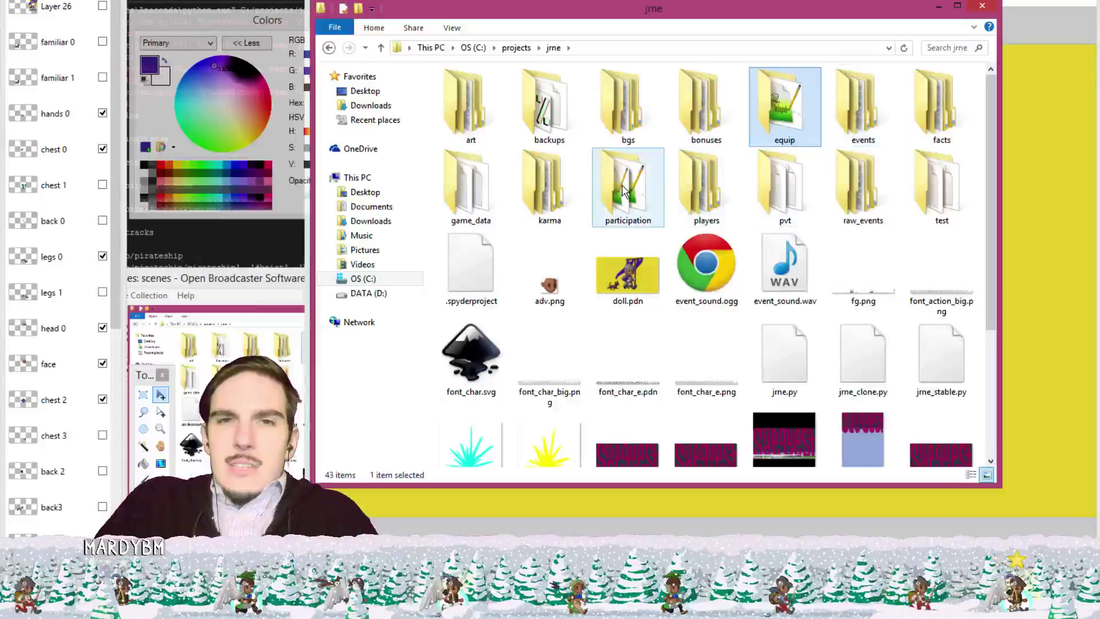
double_click(475, 183)
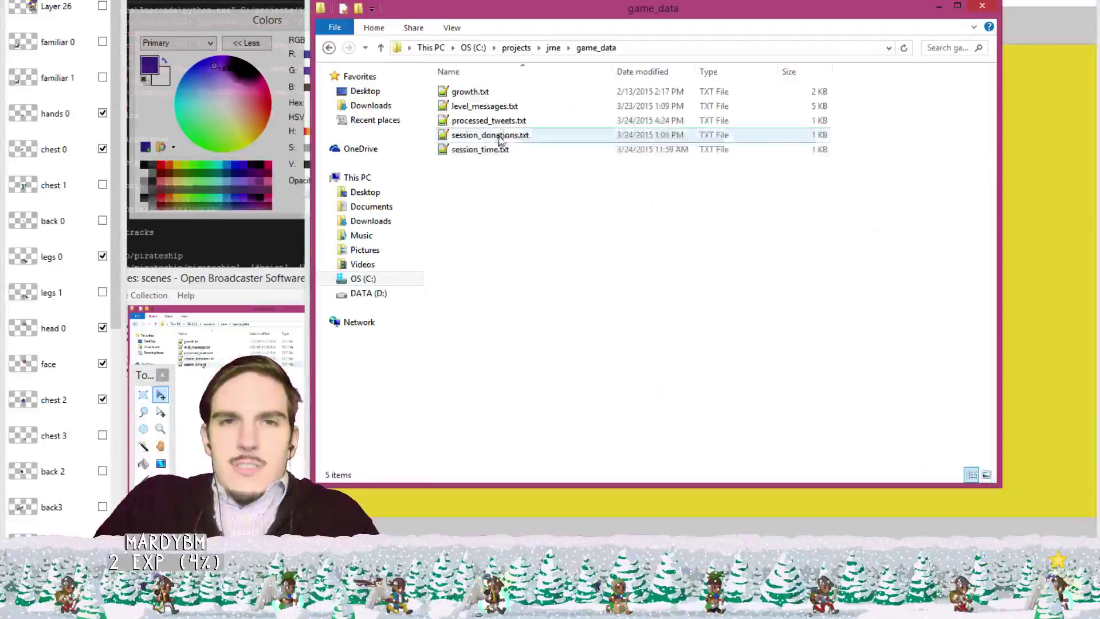
double_click(504, 107)
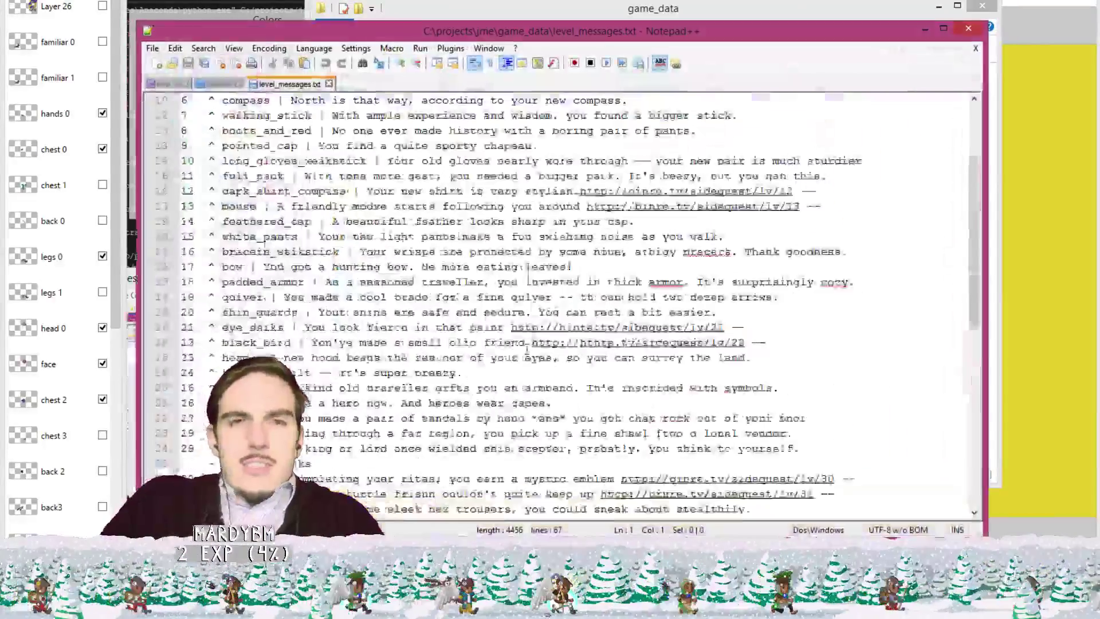
Paste the copied equipment entries below the level 52 chupe message, leaving no blank line between them.
left_click(882, 508)
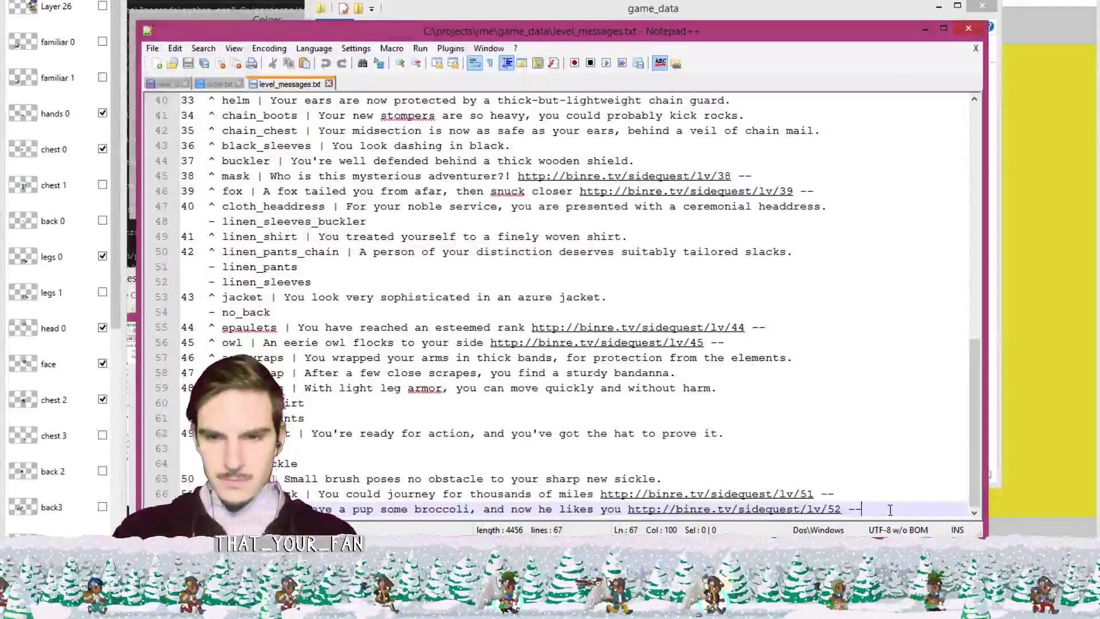
key("Return")
key("ctrl+v")
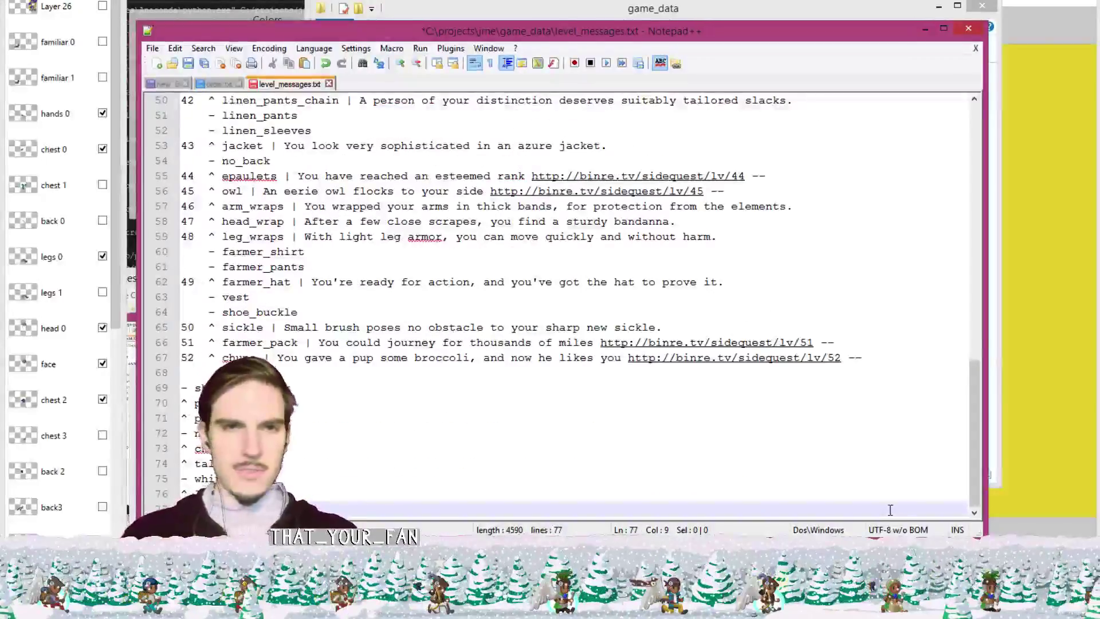
left_click_drag(360, 372, 940, 361)
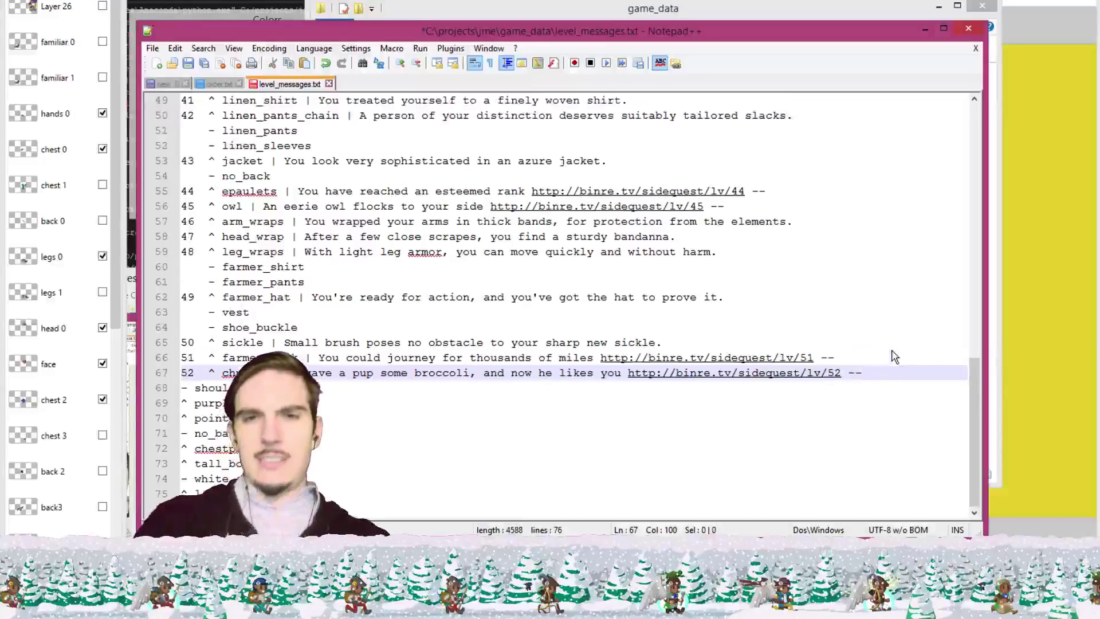
key("Delete")
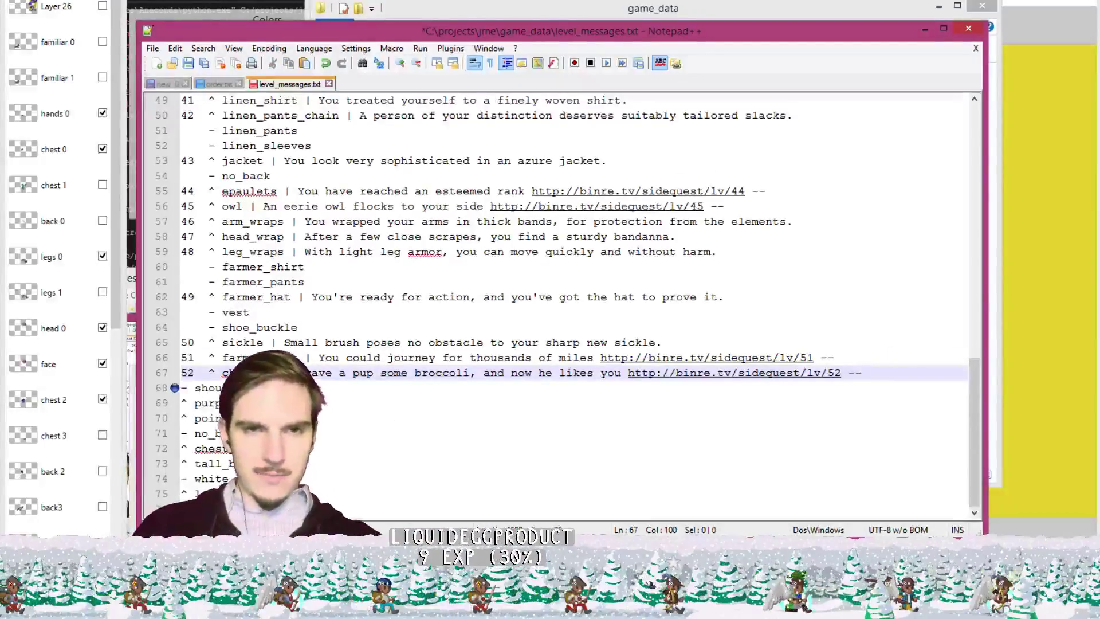
Indent the shoulder armor entry on line 68 and number the purple sleeves entry on line 69 as 53.
key("Right")
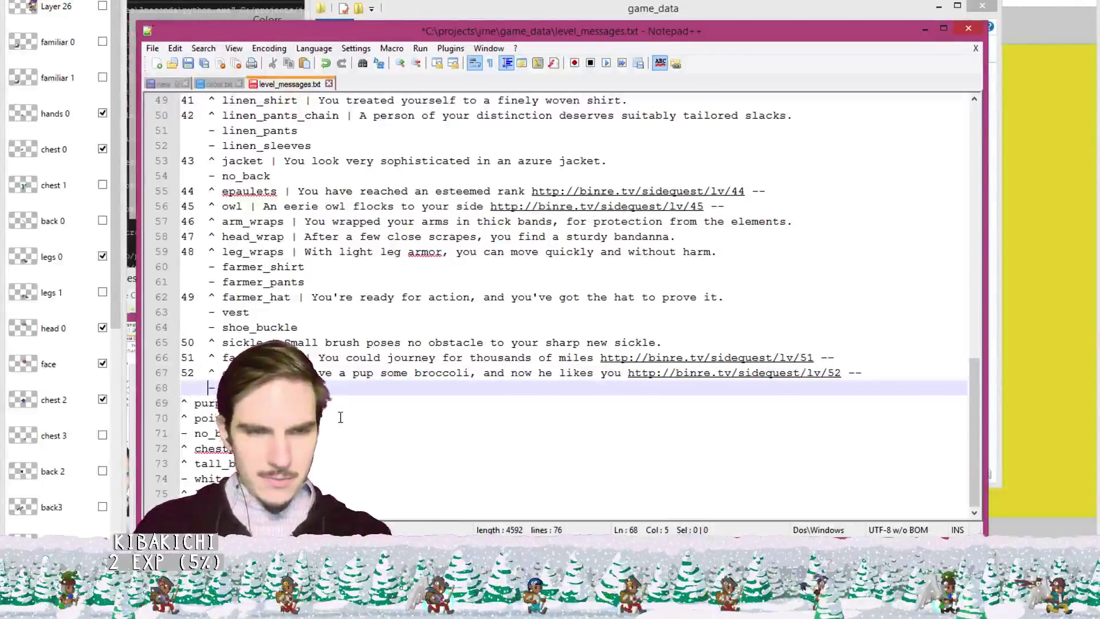
key("Home")
key("Down")
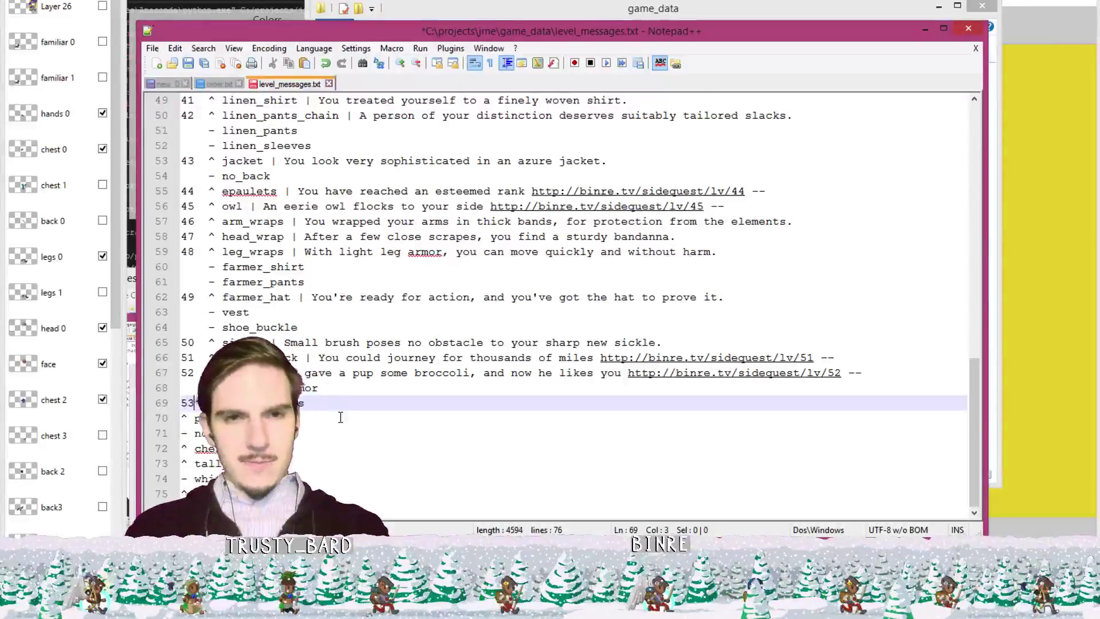
type("53")
key("Right")
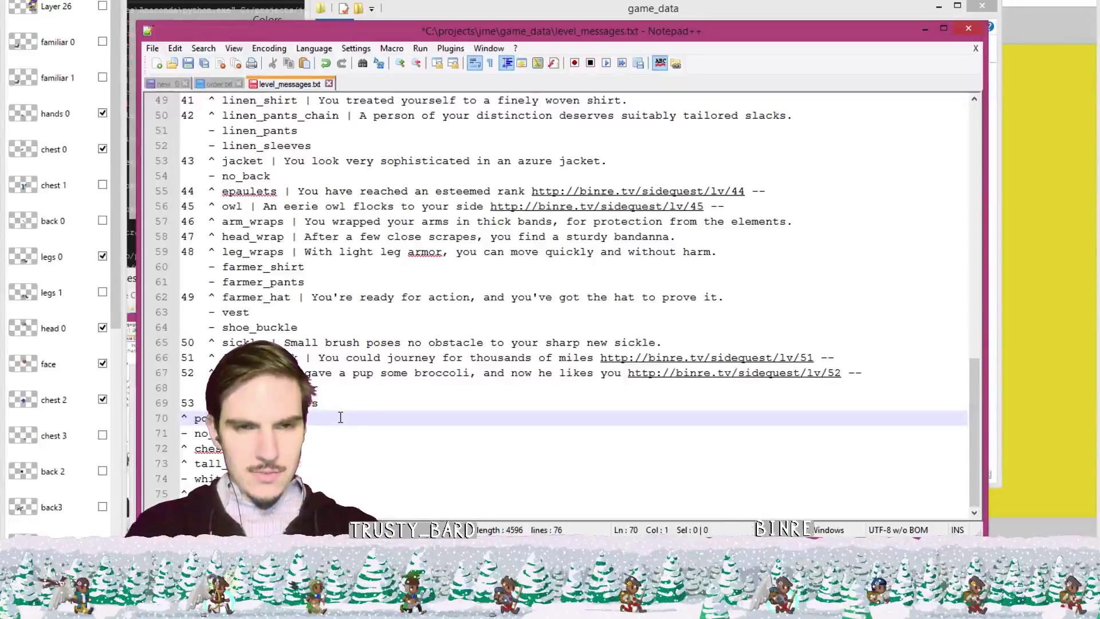
Check the earlier entries' spacing, then replace the spaces before the line 68 and 69 entries with tabs.
scroll(250, 289, "up", 6)
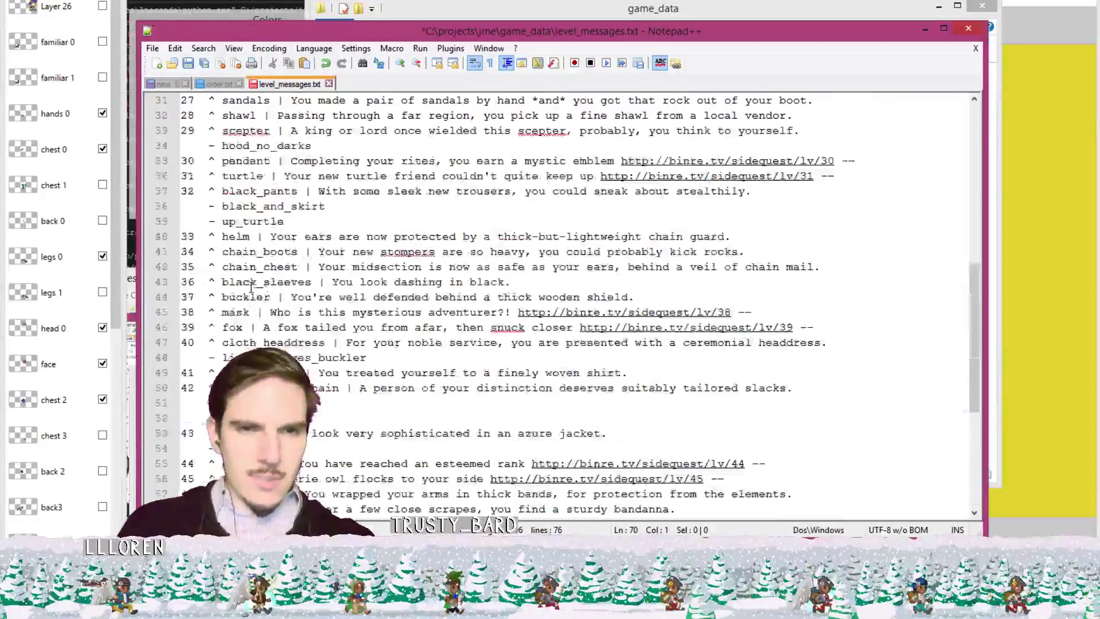
scroll(250, 288, "up", 10)
scroll(213, 230, "down", 8)
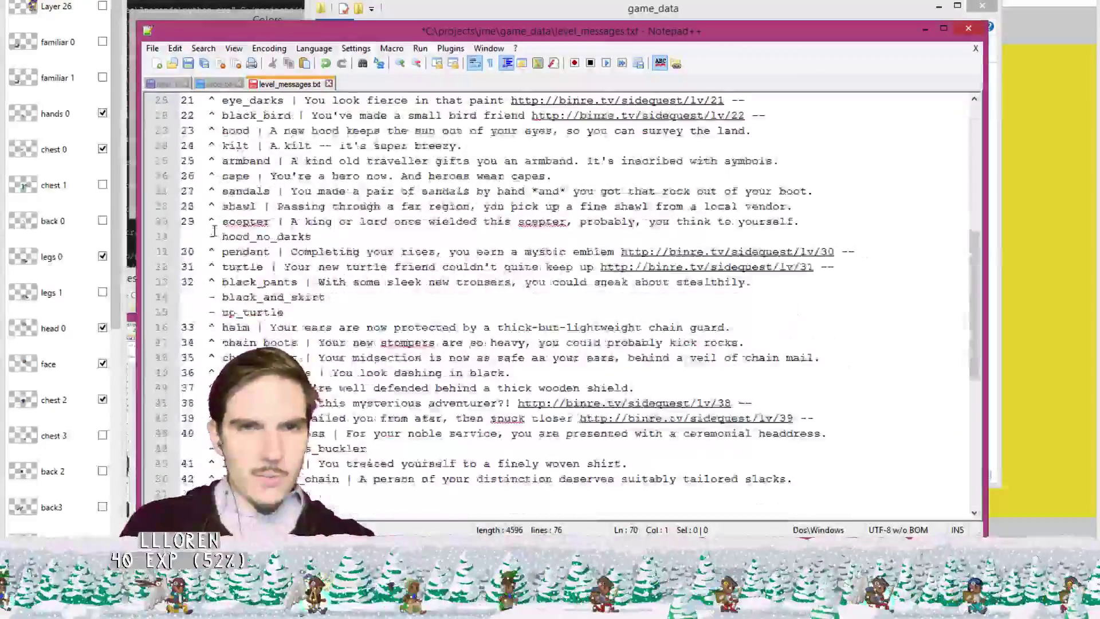
scroll(213, 231, "down", 8)
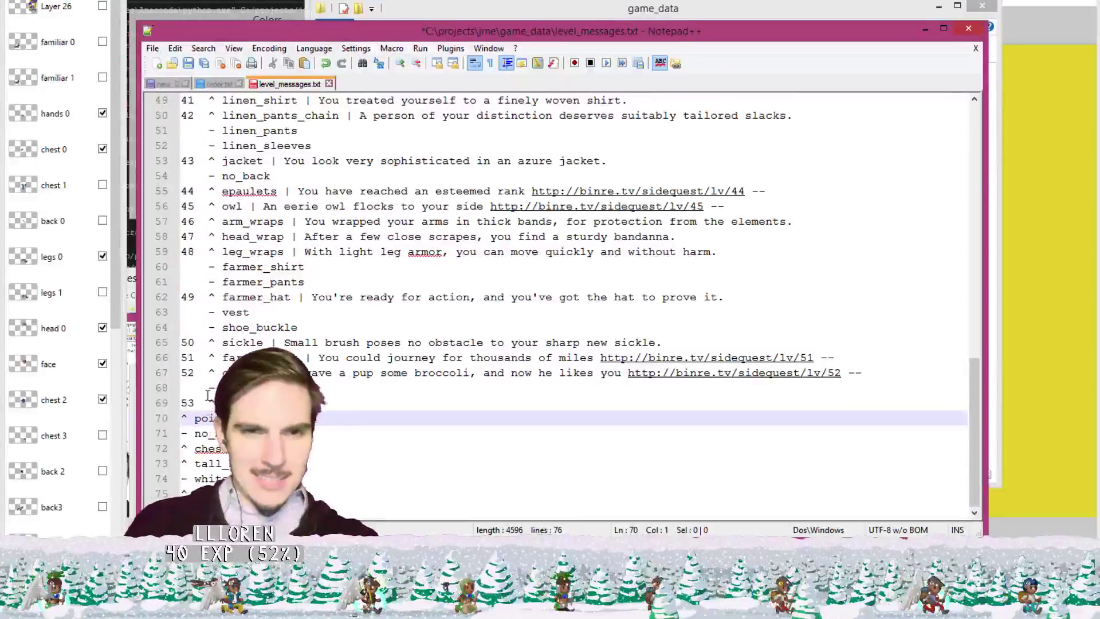
mouse_move(208, 389)
left_mouse_down()
mouse_move(181, 388)
mouse_move(200, 402)
left_mouse_up()
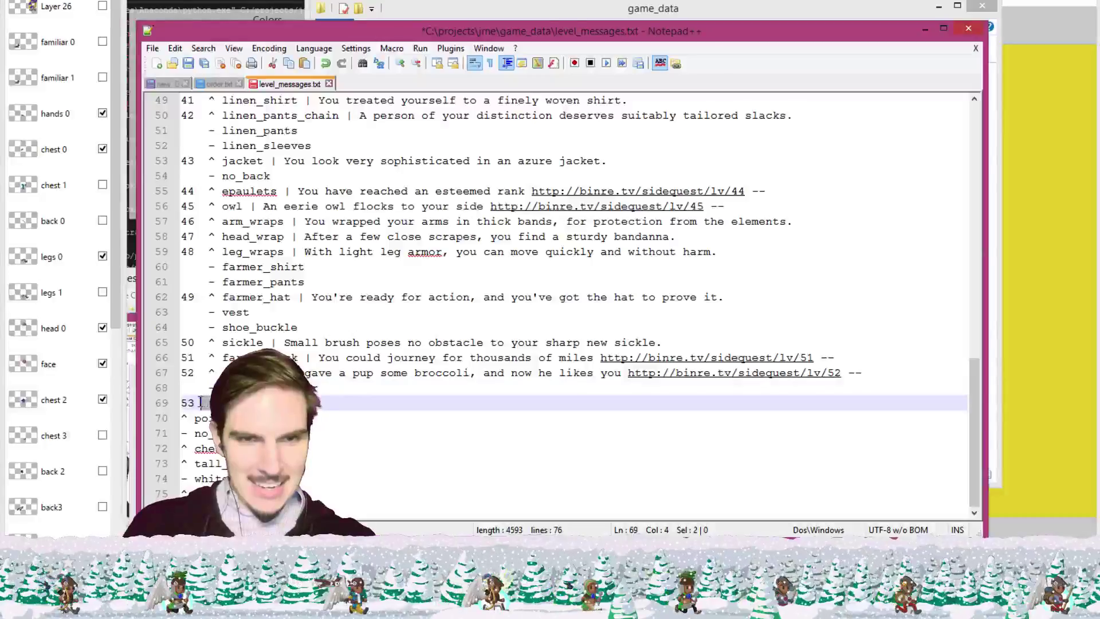
key("Tab")
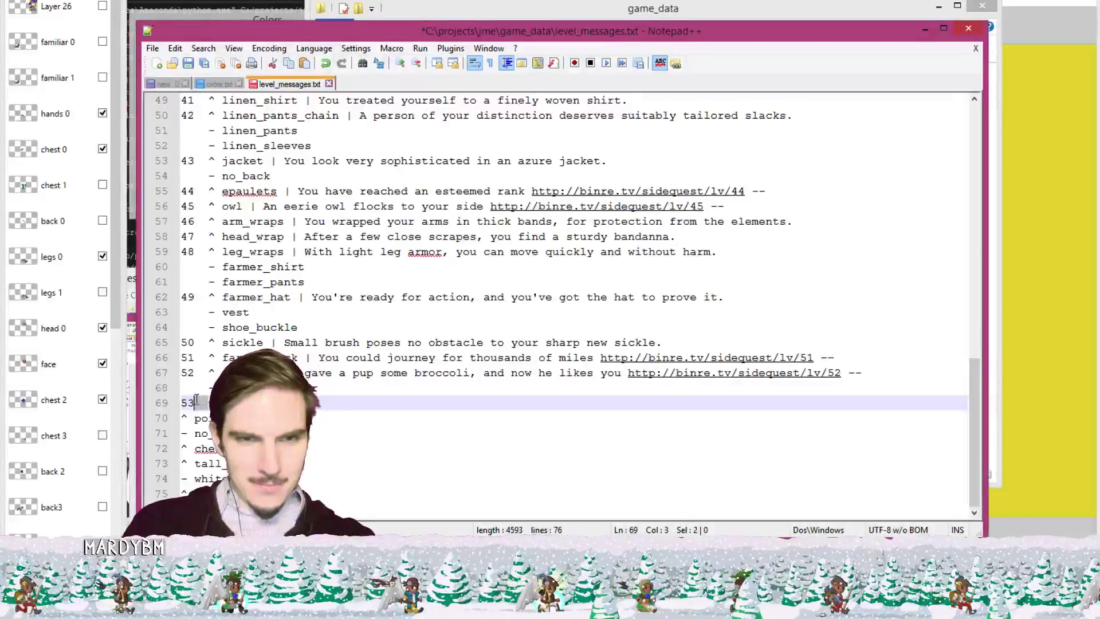
Number the helmet entry on line 70 as 54 and indent the entry on line 71, using tabs for the spacing.
left_click(187, 418)
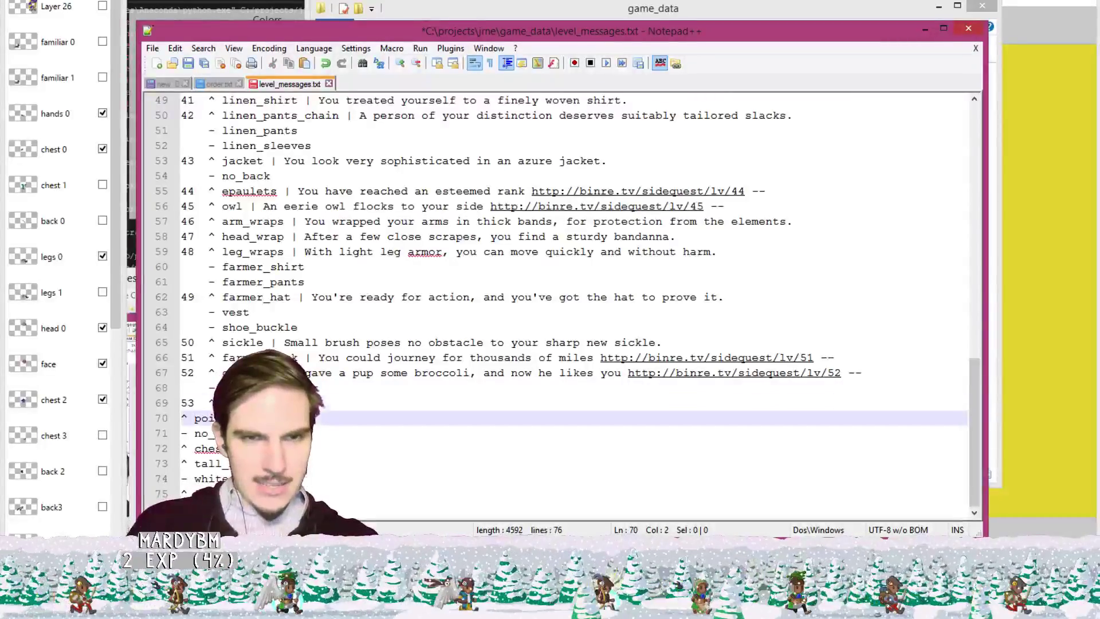
left_click(181, 418)
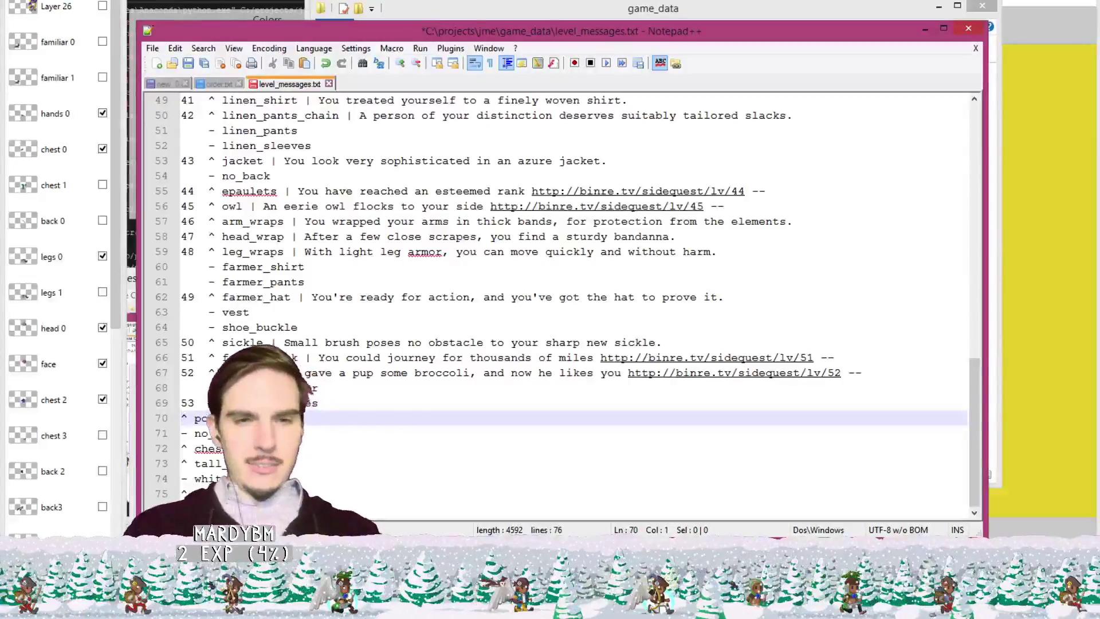
type("54")
key("Tab")
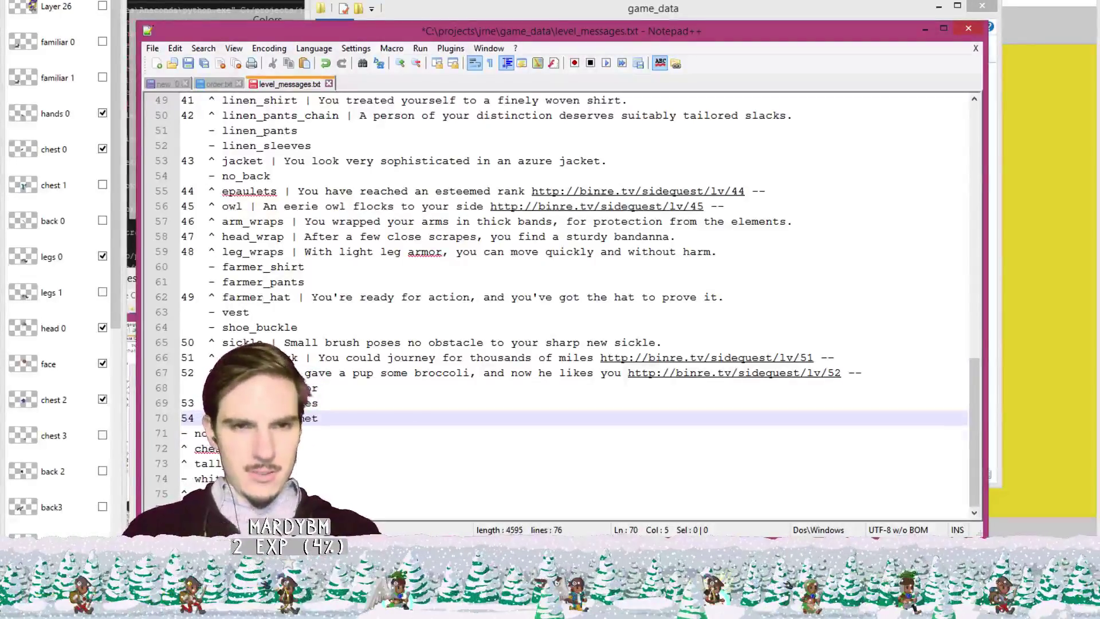
left_click(193, 433)
key("Tab")
Number the entries on lines 72 and 73 as 55 and 56, then indent the entry on line 74 with a tab.
left_click(208, 448)
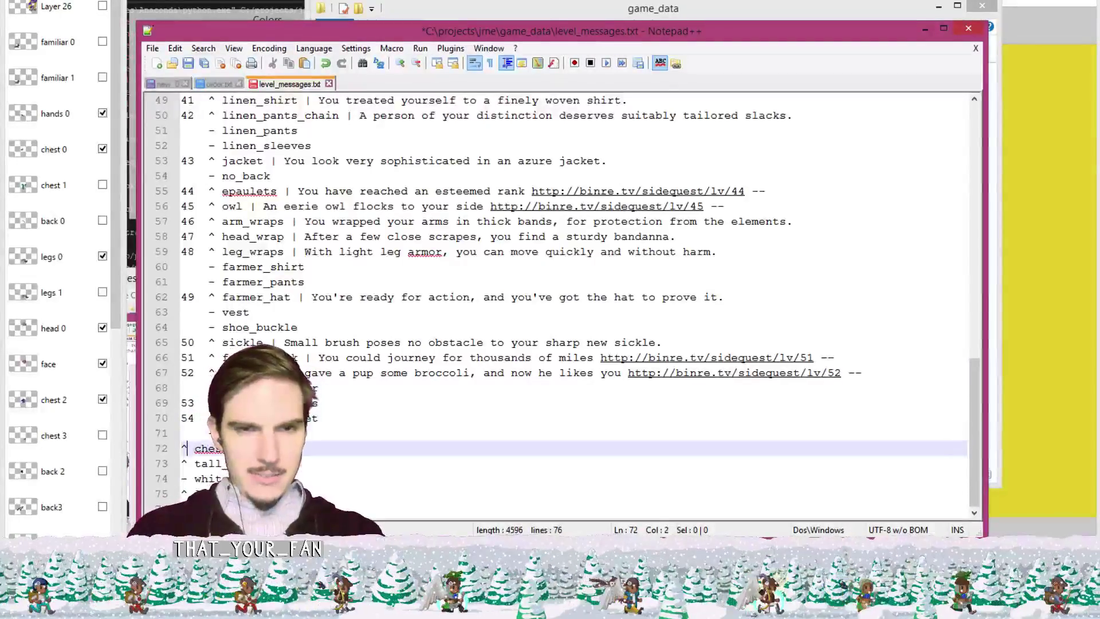
left_click(182, 448)
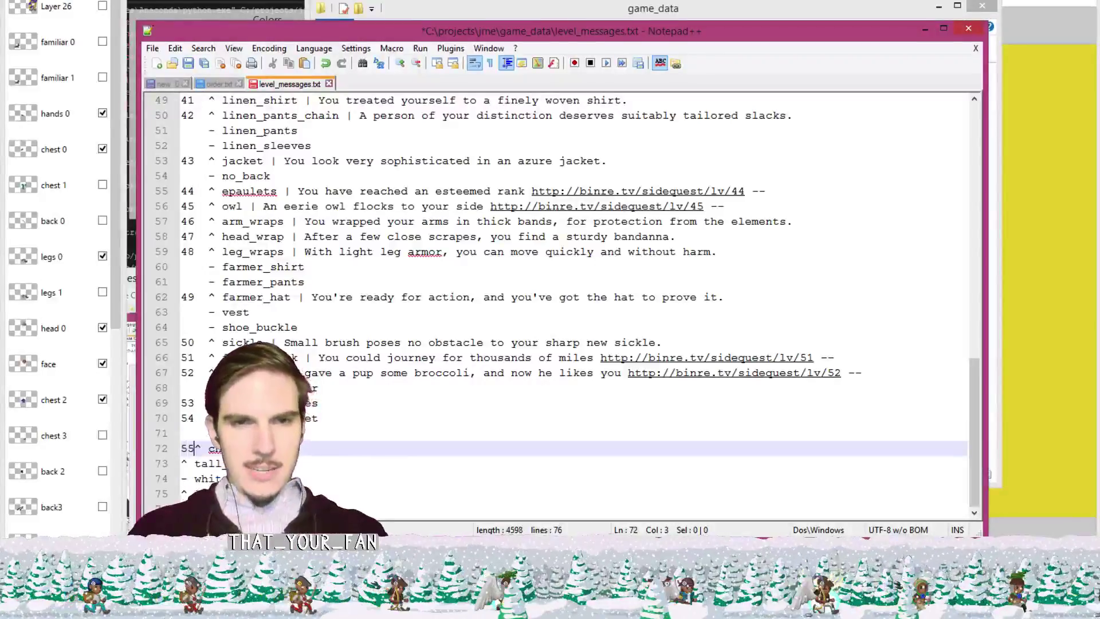
left_click(183, 463)
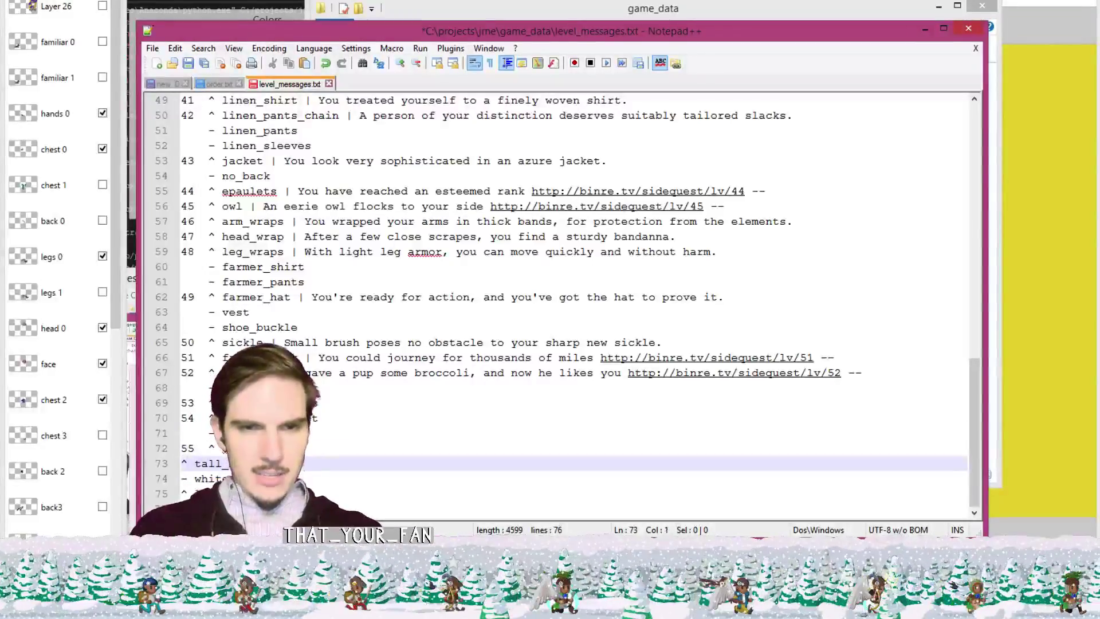
left_click(201, 478)
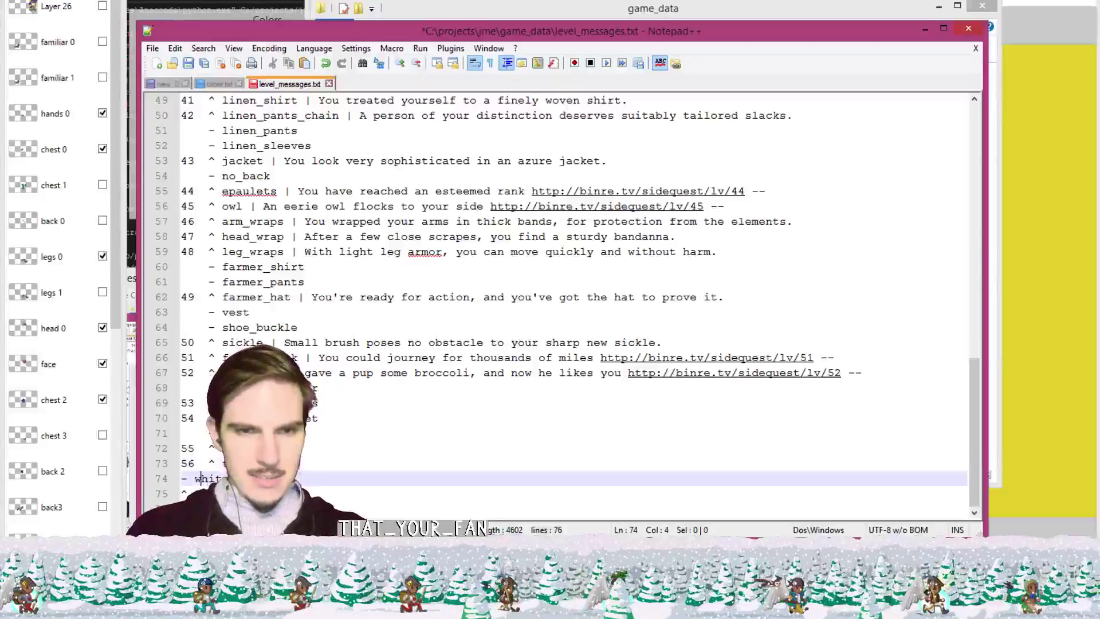
left_click(304, 478)
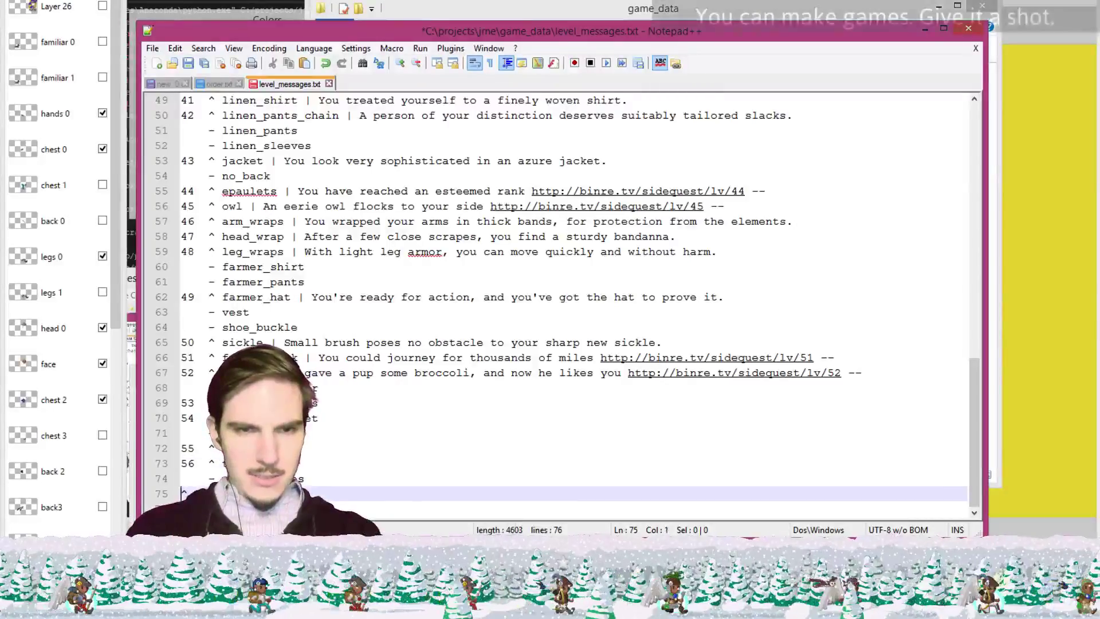
Number the last two entries in sequence, starting with 57 on line 75, and save level_messages.txt.
left_click(182, 493)
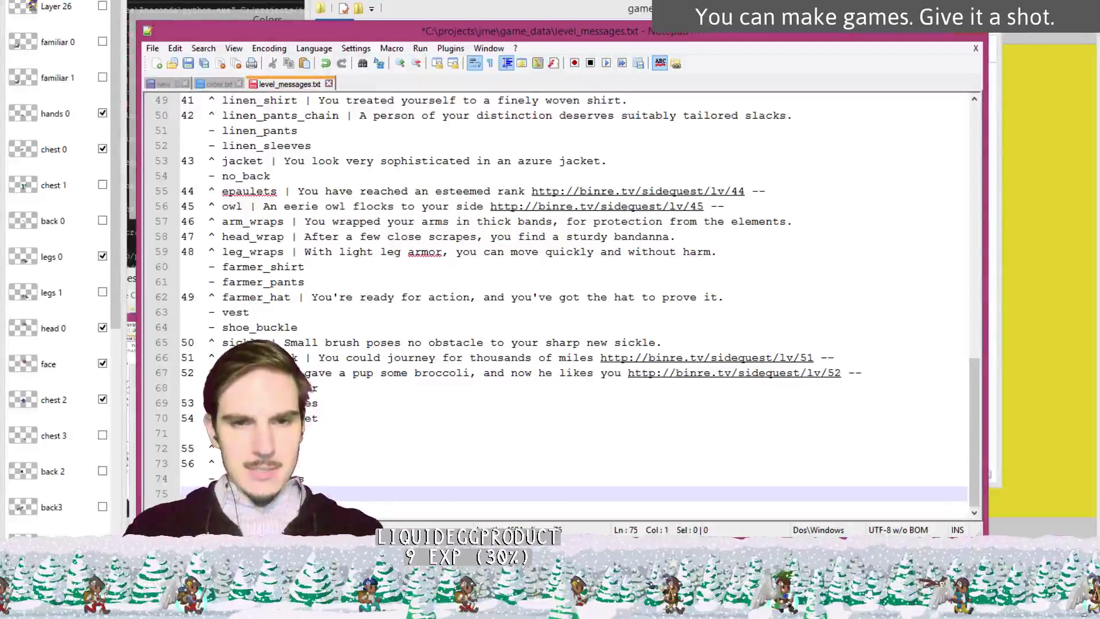
type("57")
key("Return")
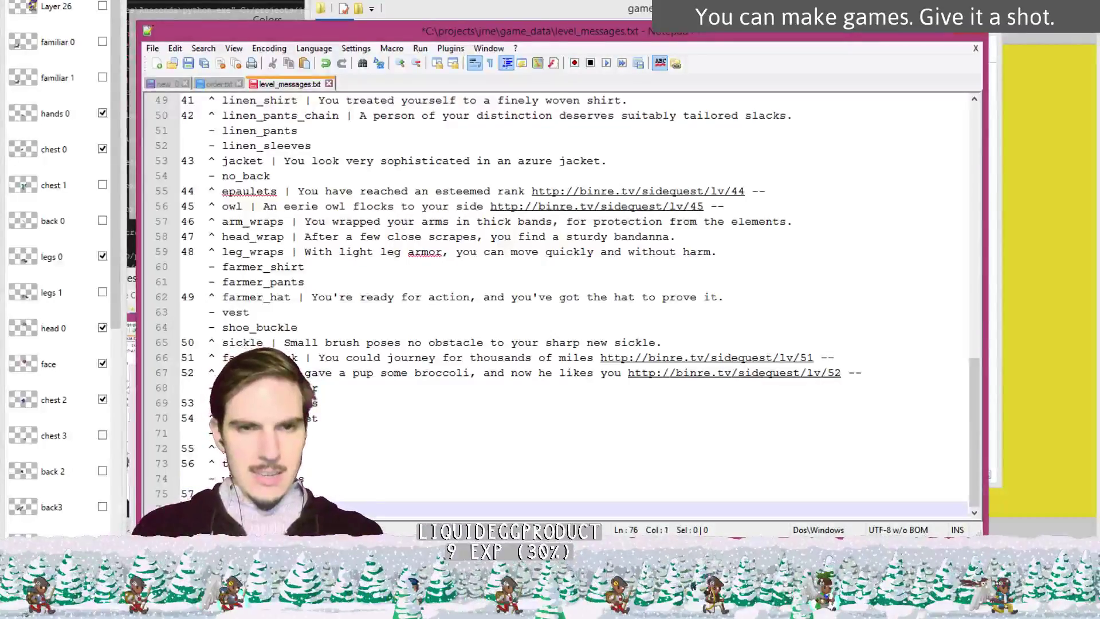
key("Tab")
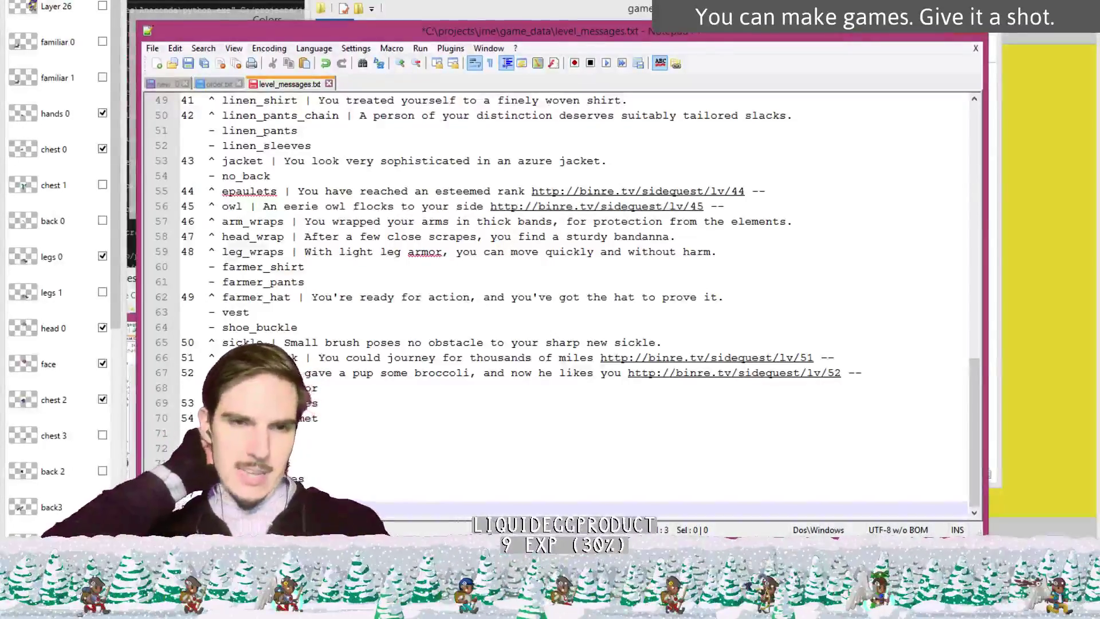
key("ctrl+s")
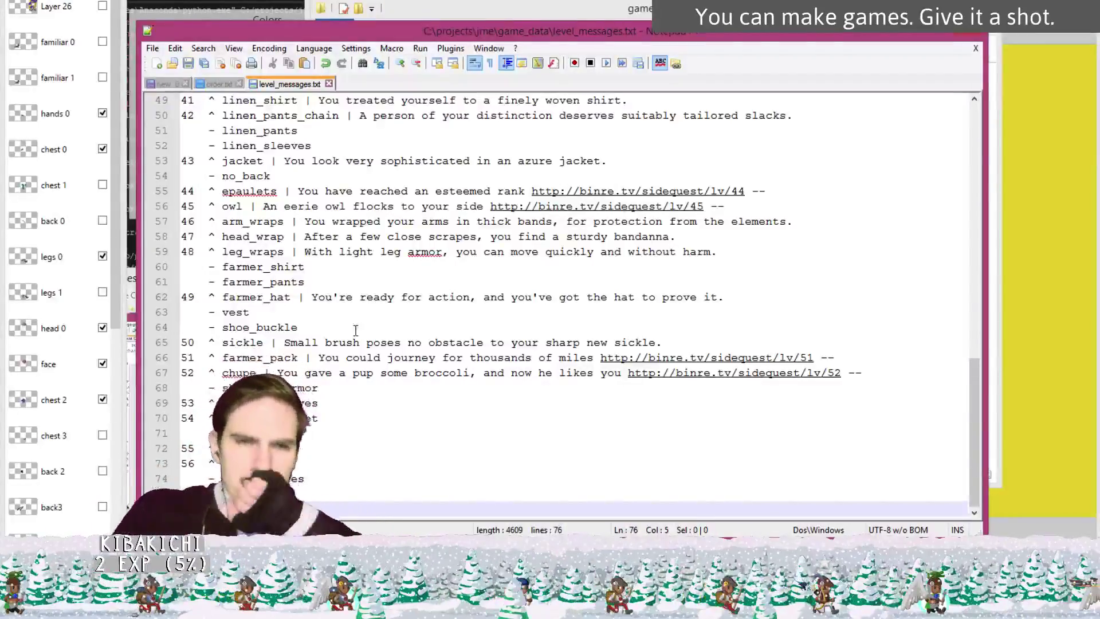
left_click(419, 413)
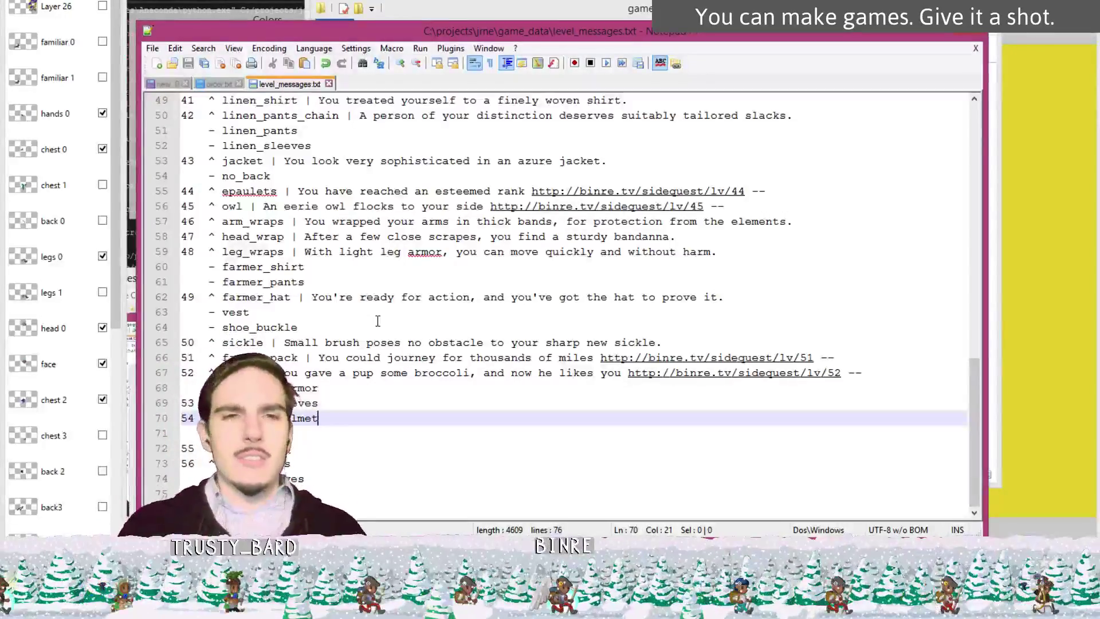
left_click(408, 376)
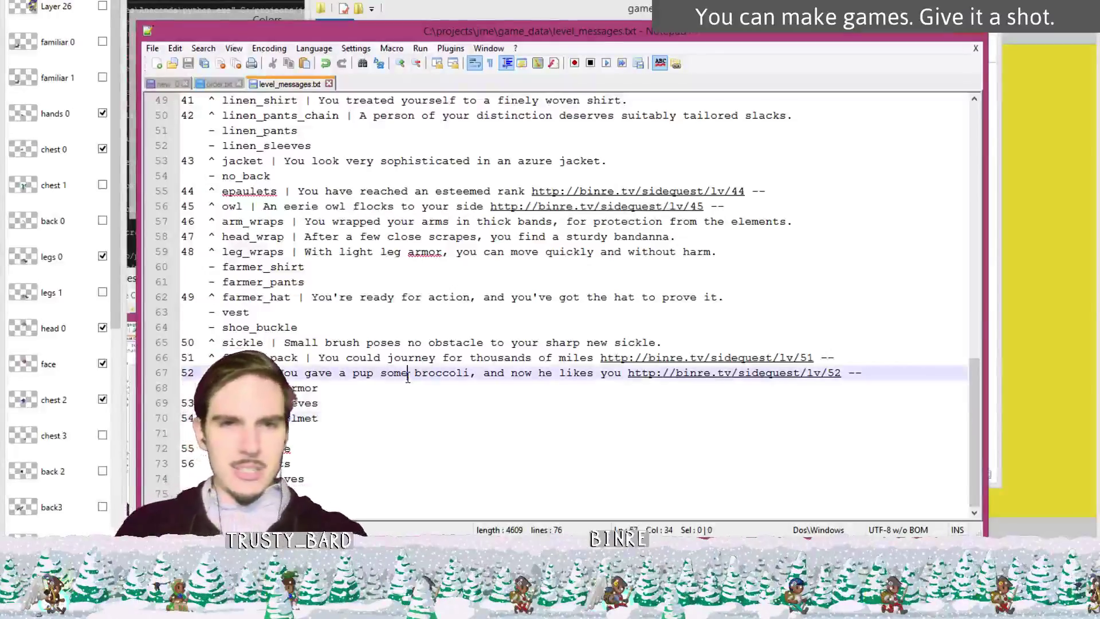